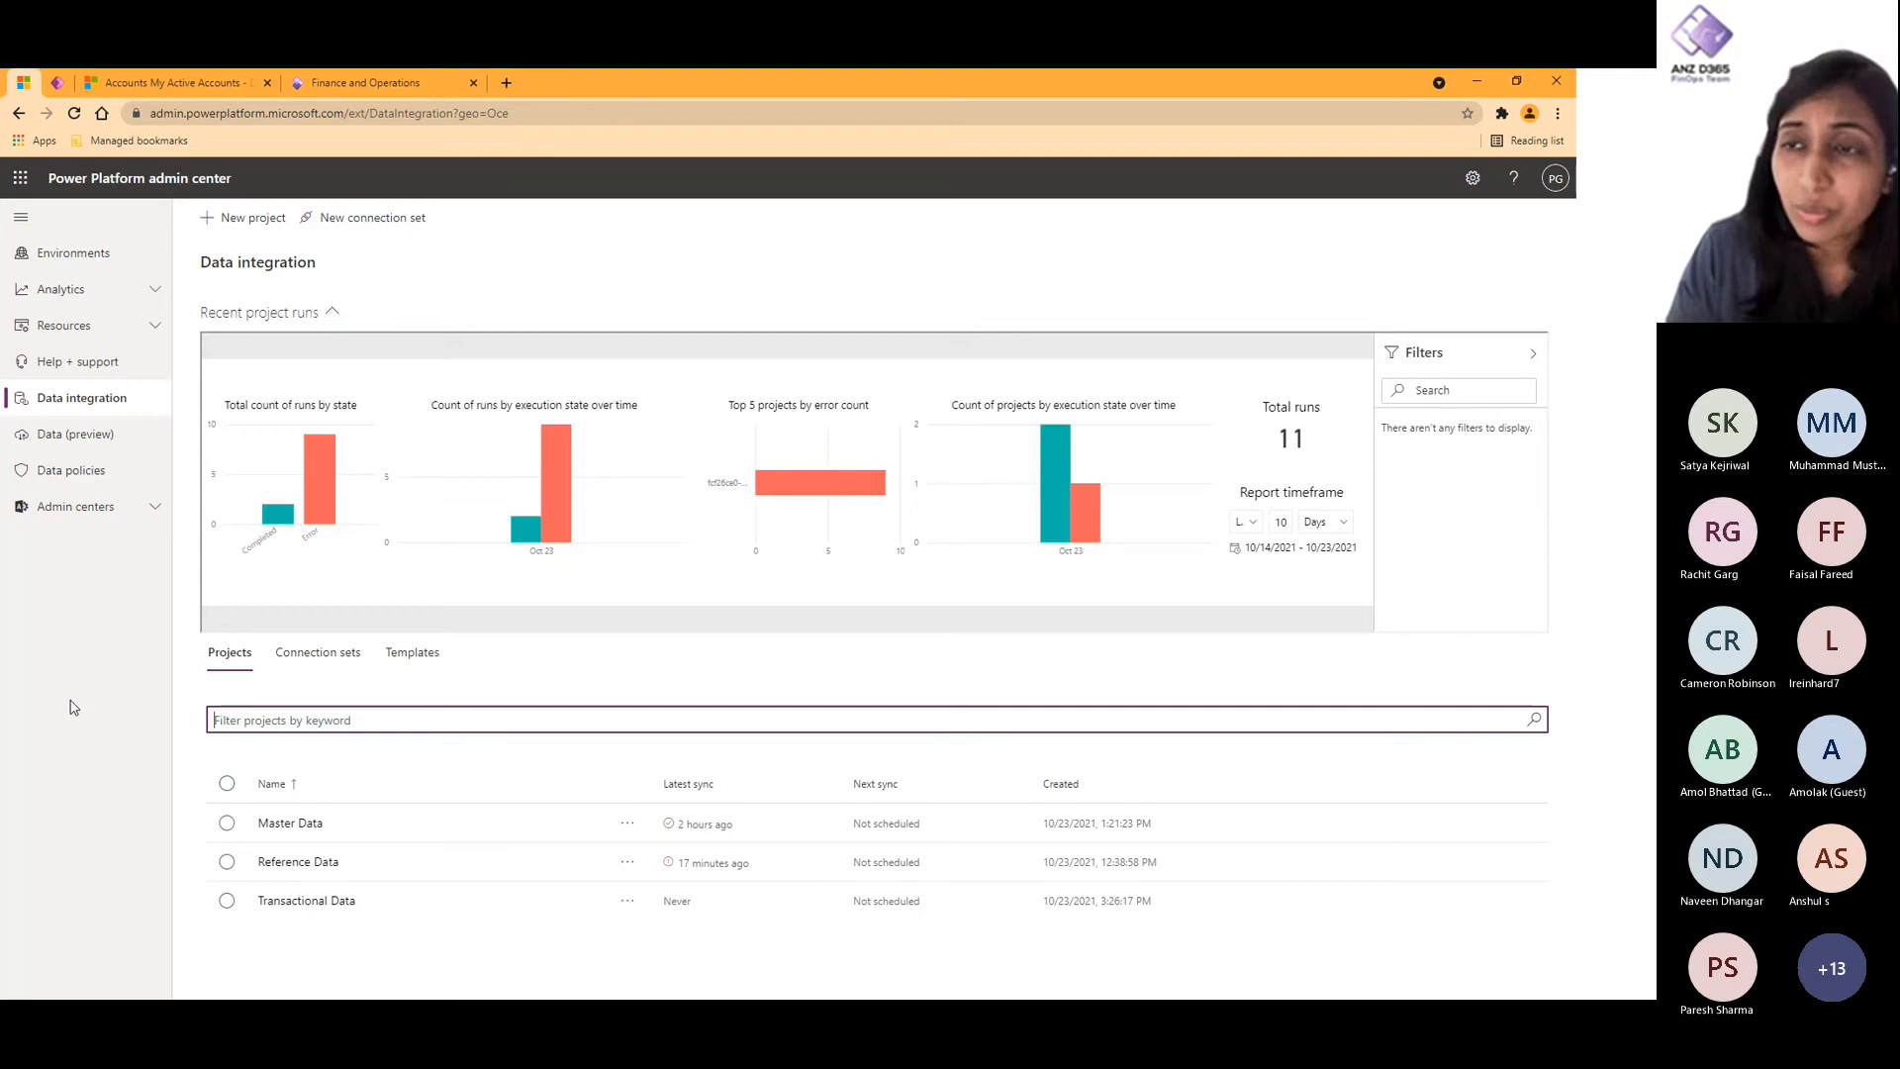
- View the fields required for a new connection set and cancel without creating one
left_click(410, 219)
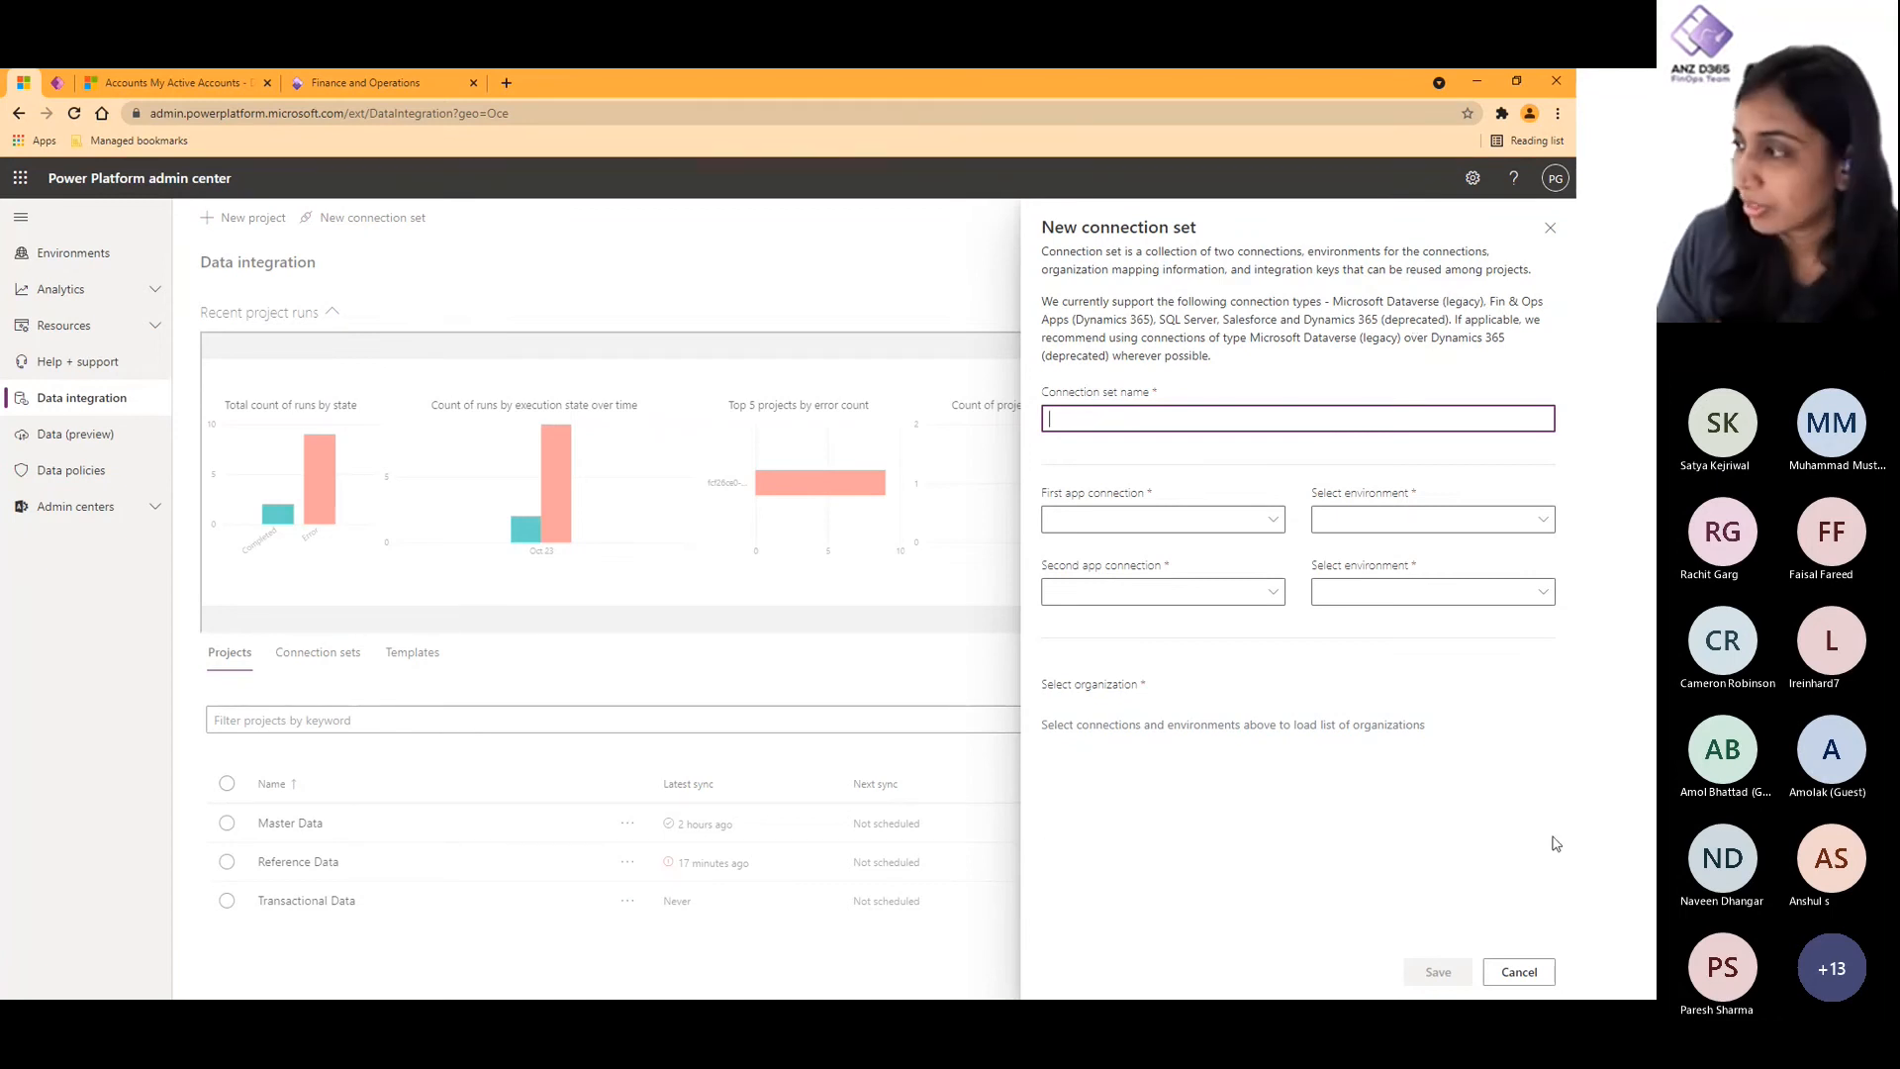
left_click(1519, 972)
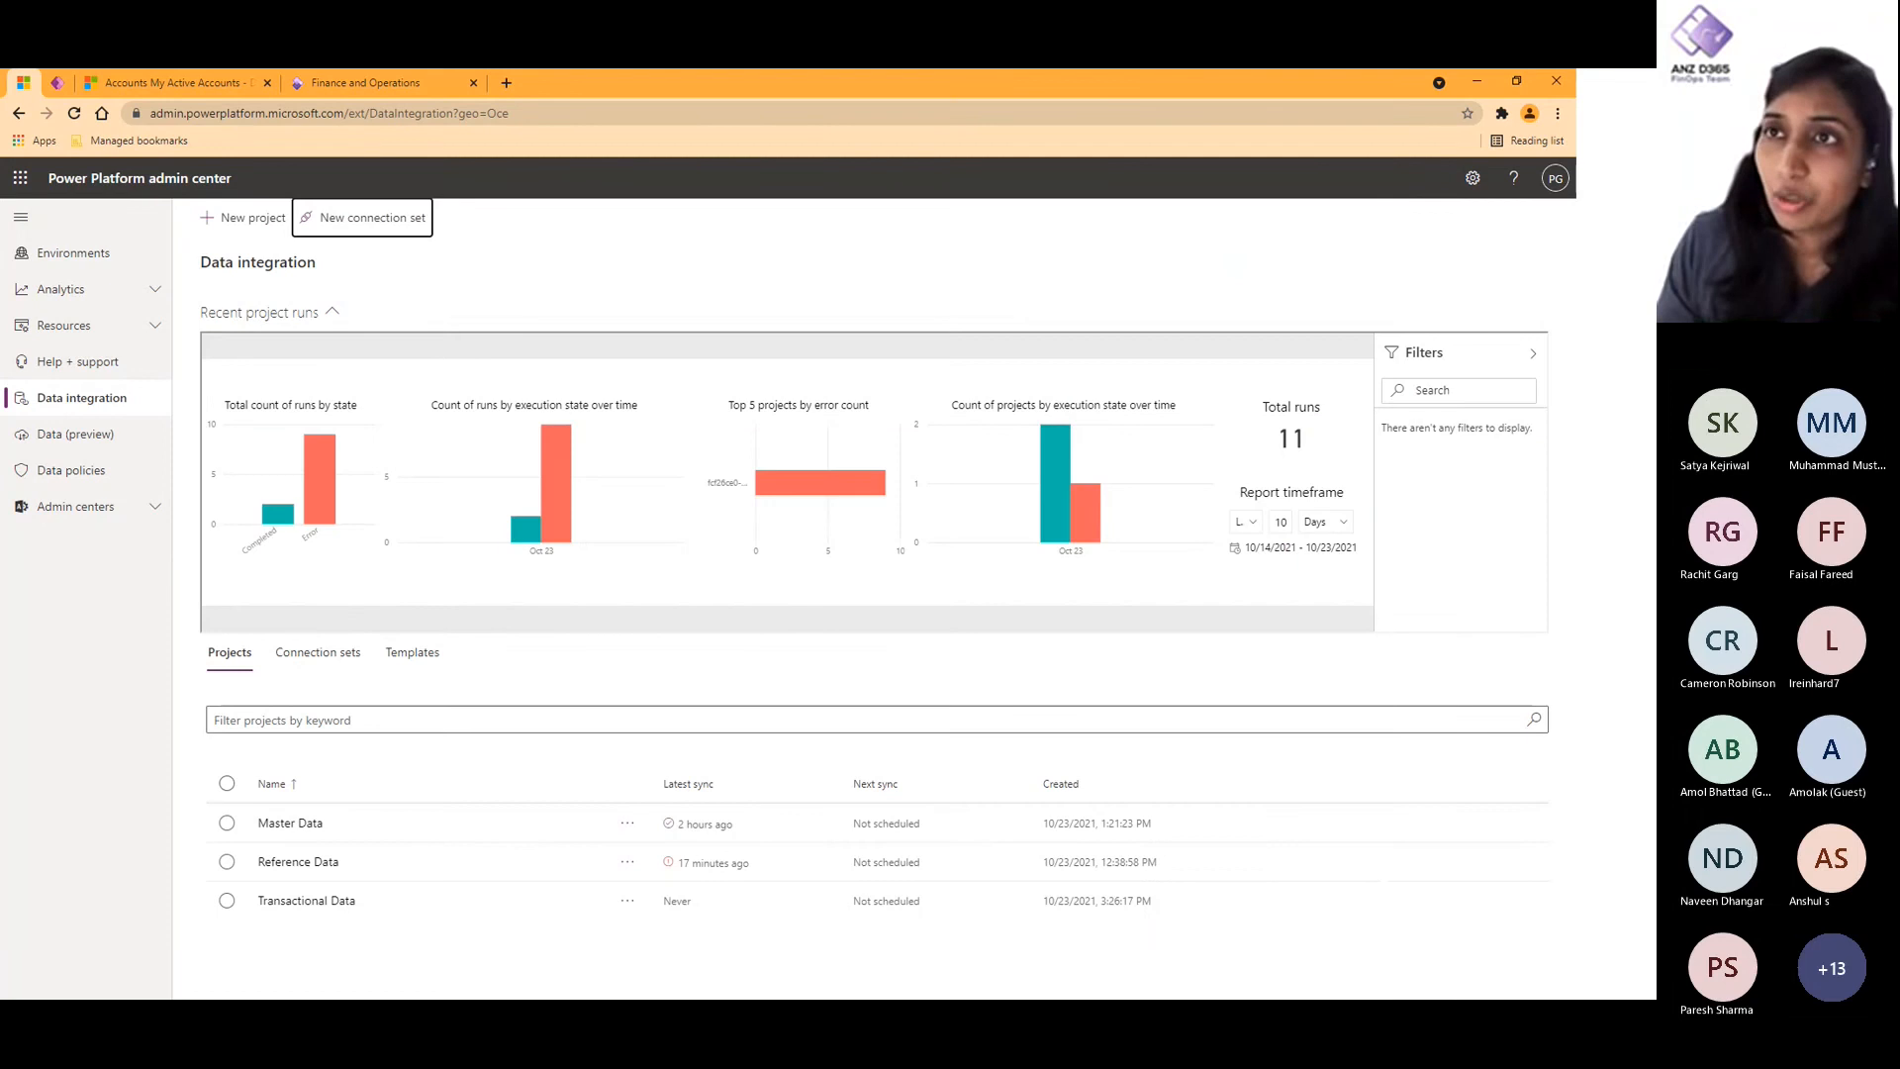
left_click(59, 84)
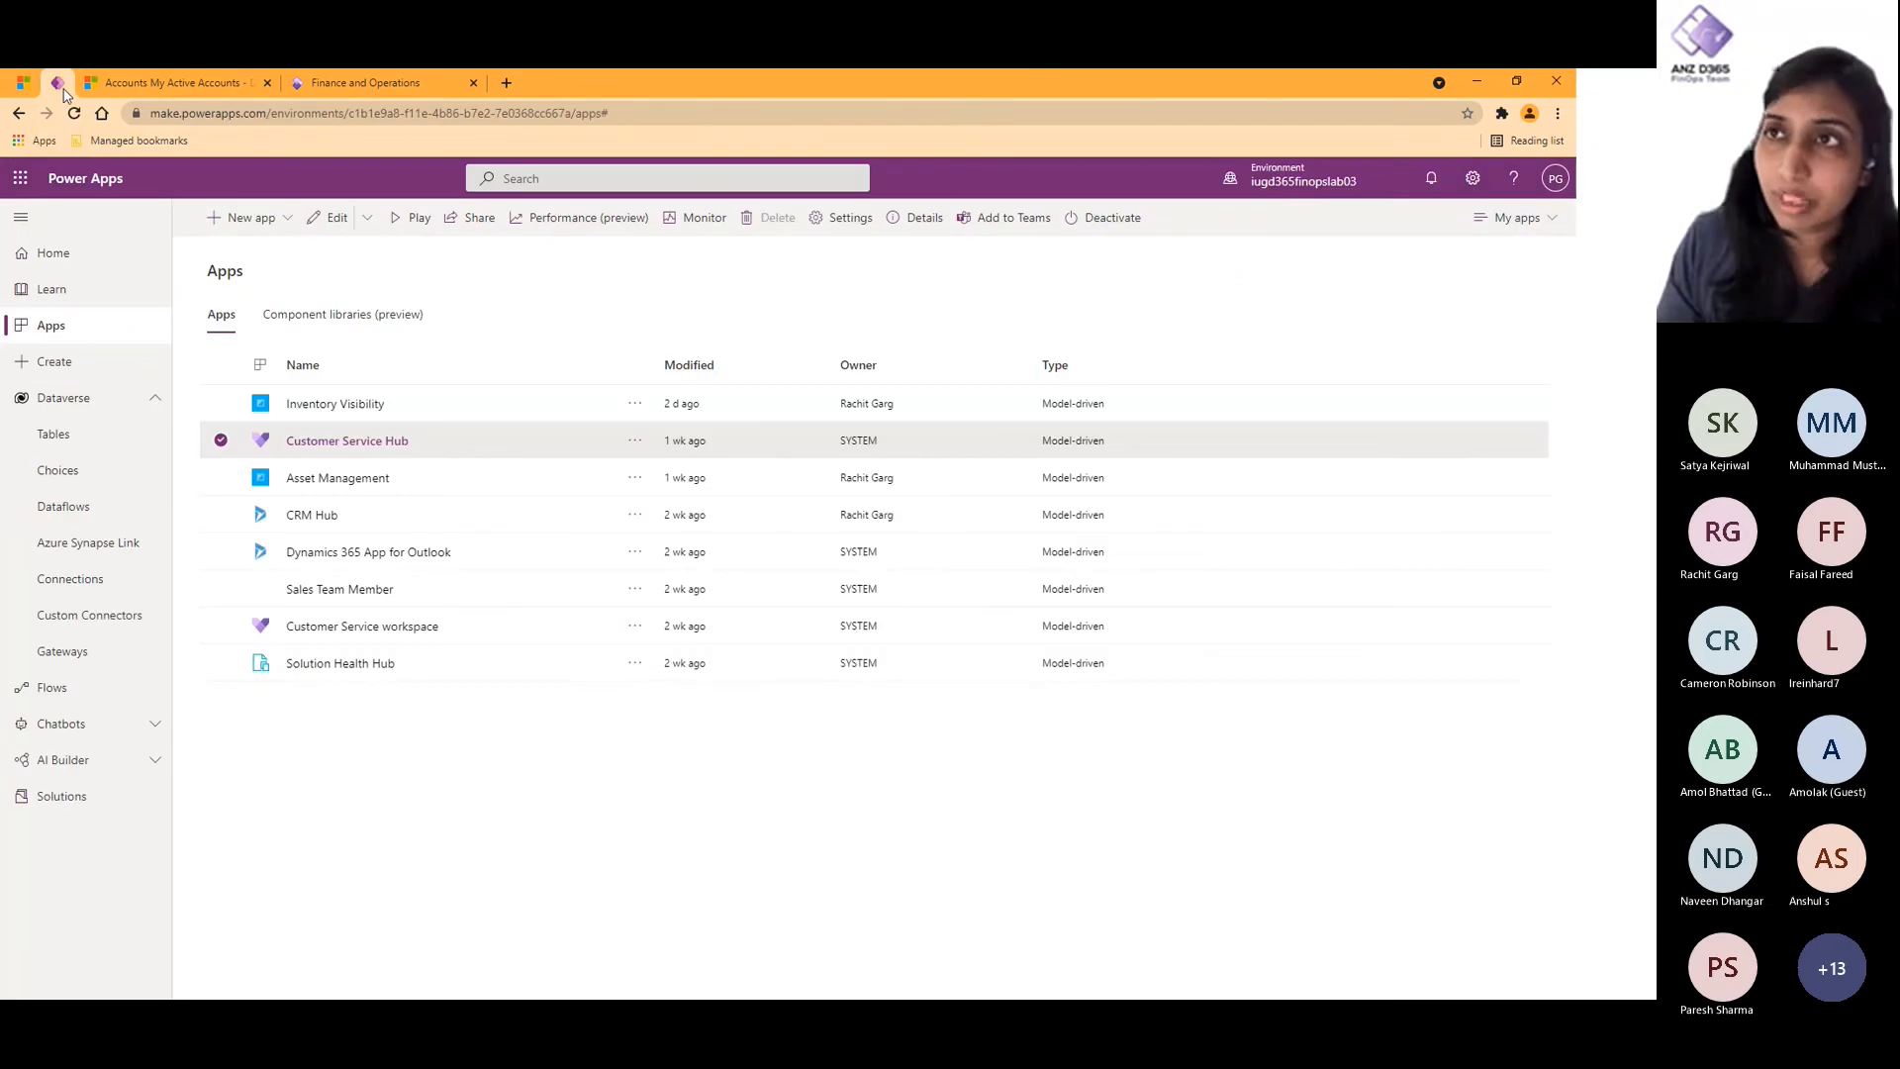
left_click(756, 111)
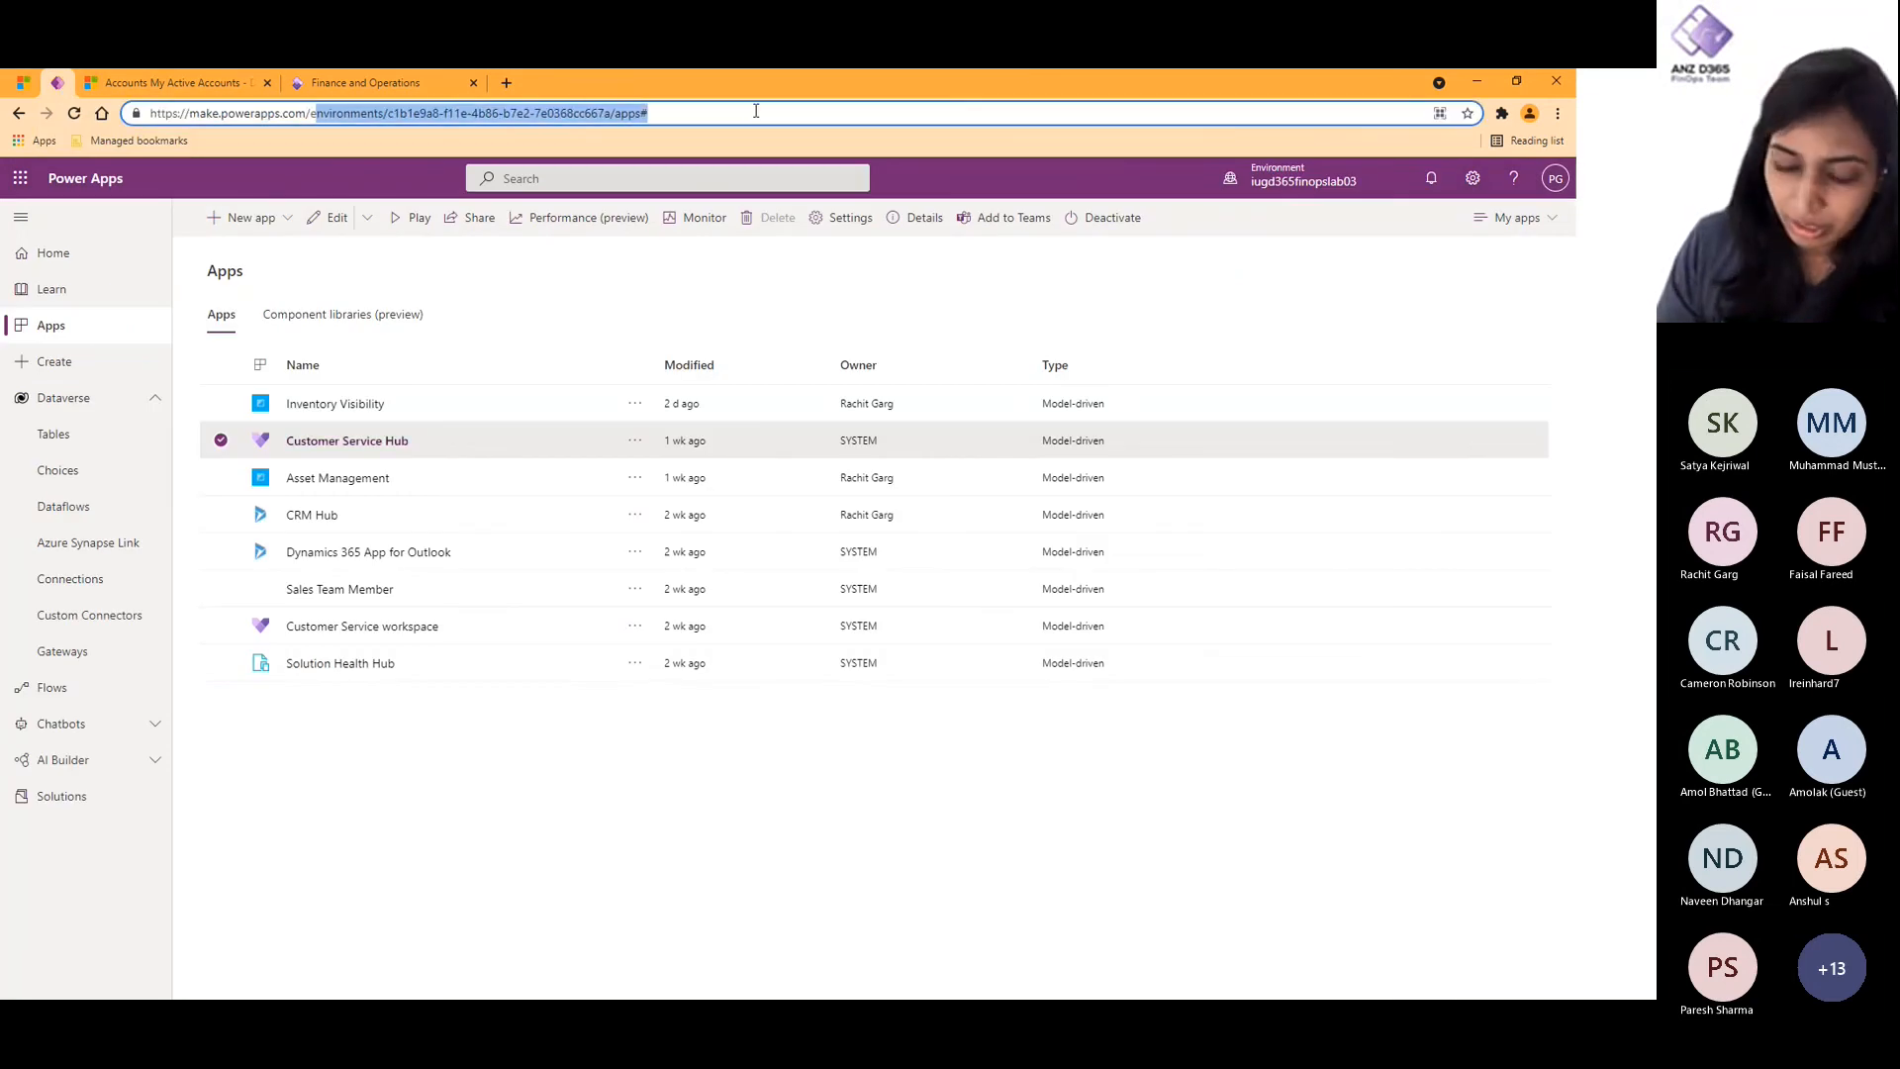
key("BackSpace")
key("Return")
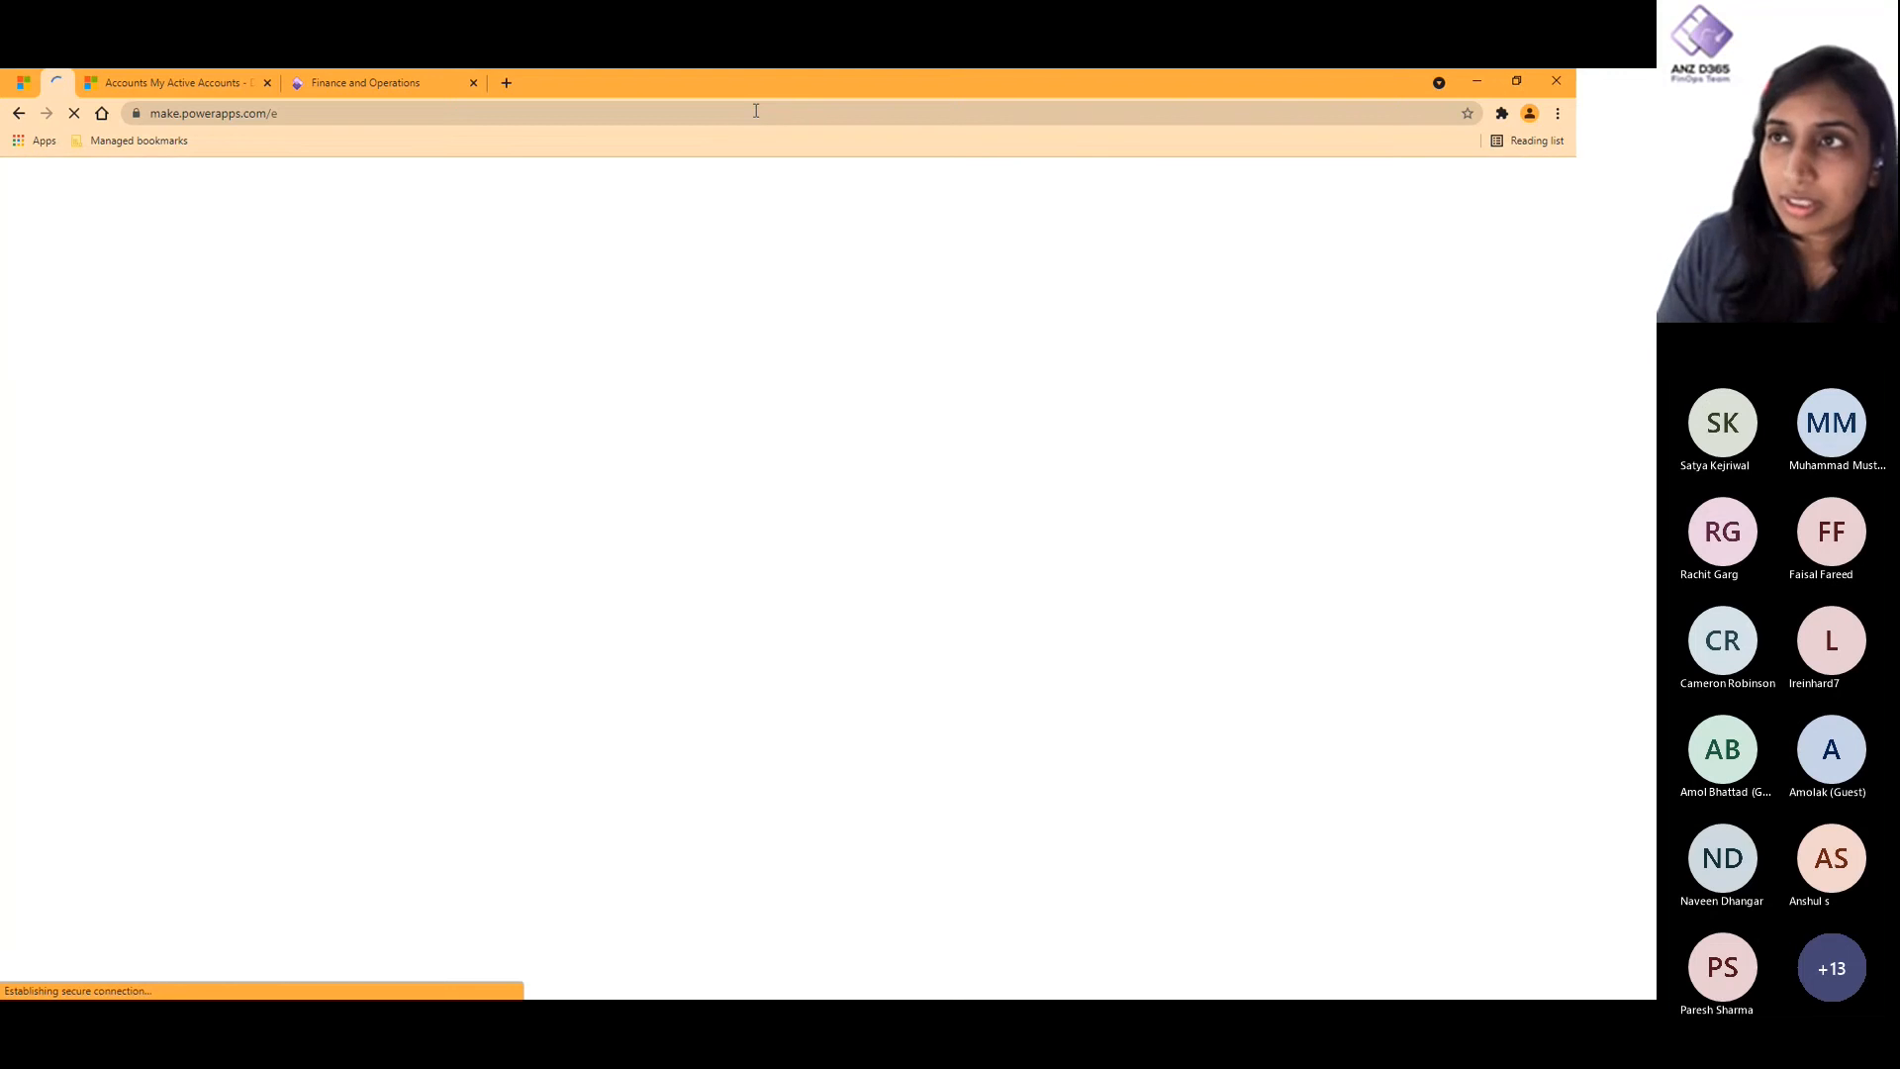
left_click(326, 116)
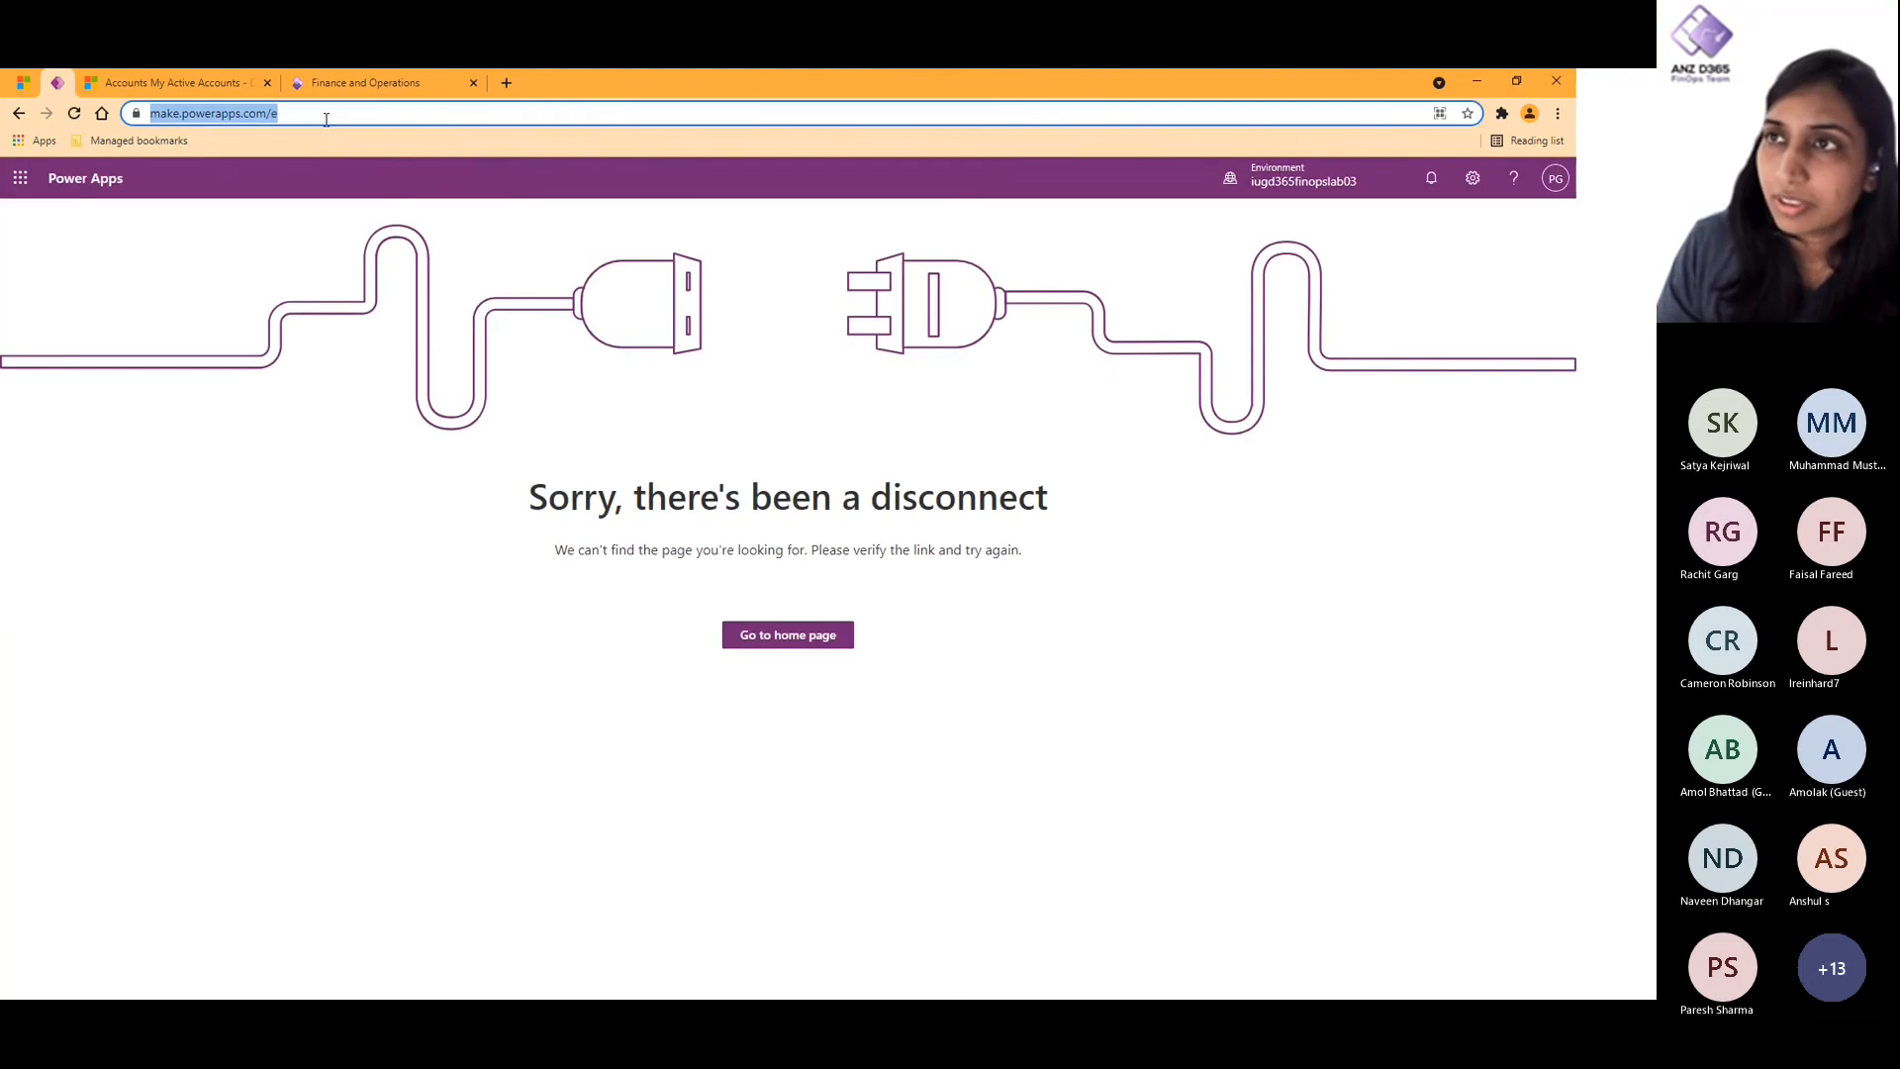
left_click(326, 115)
key("BackSpace")
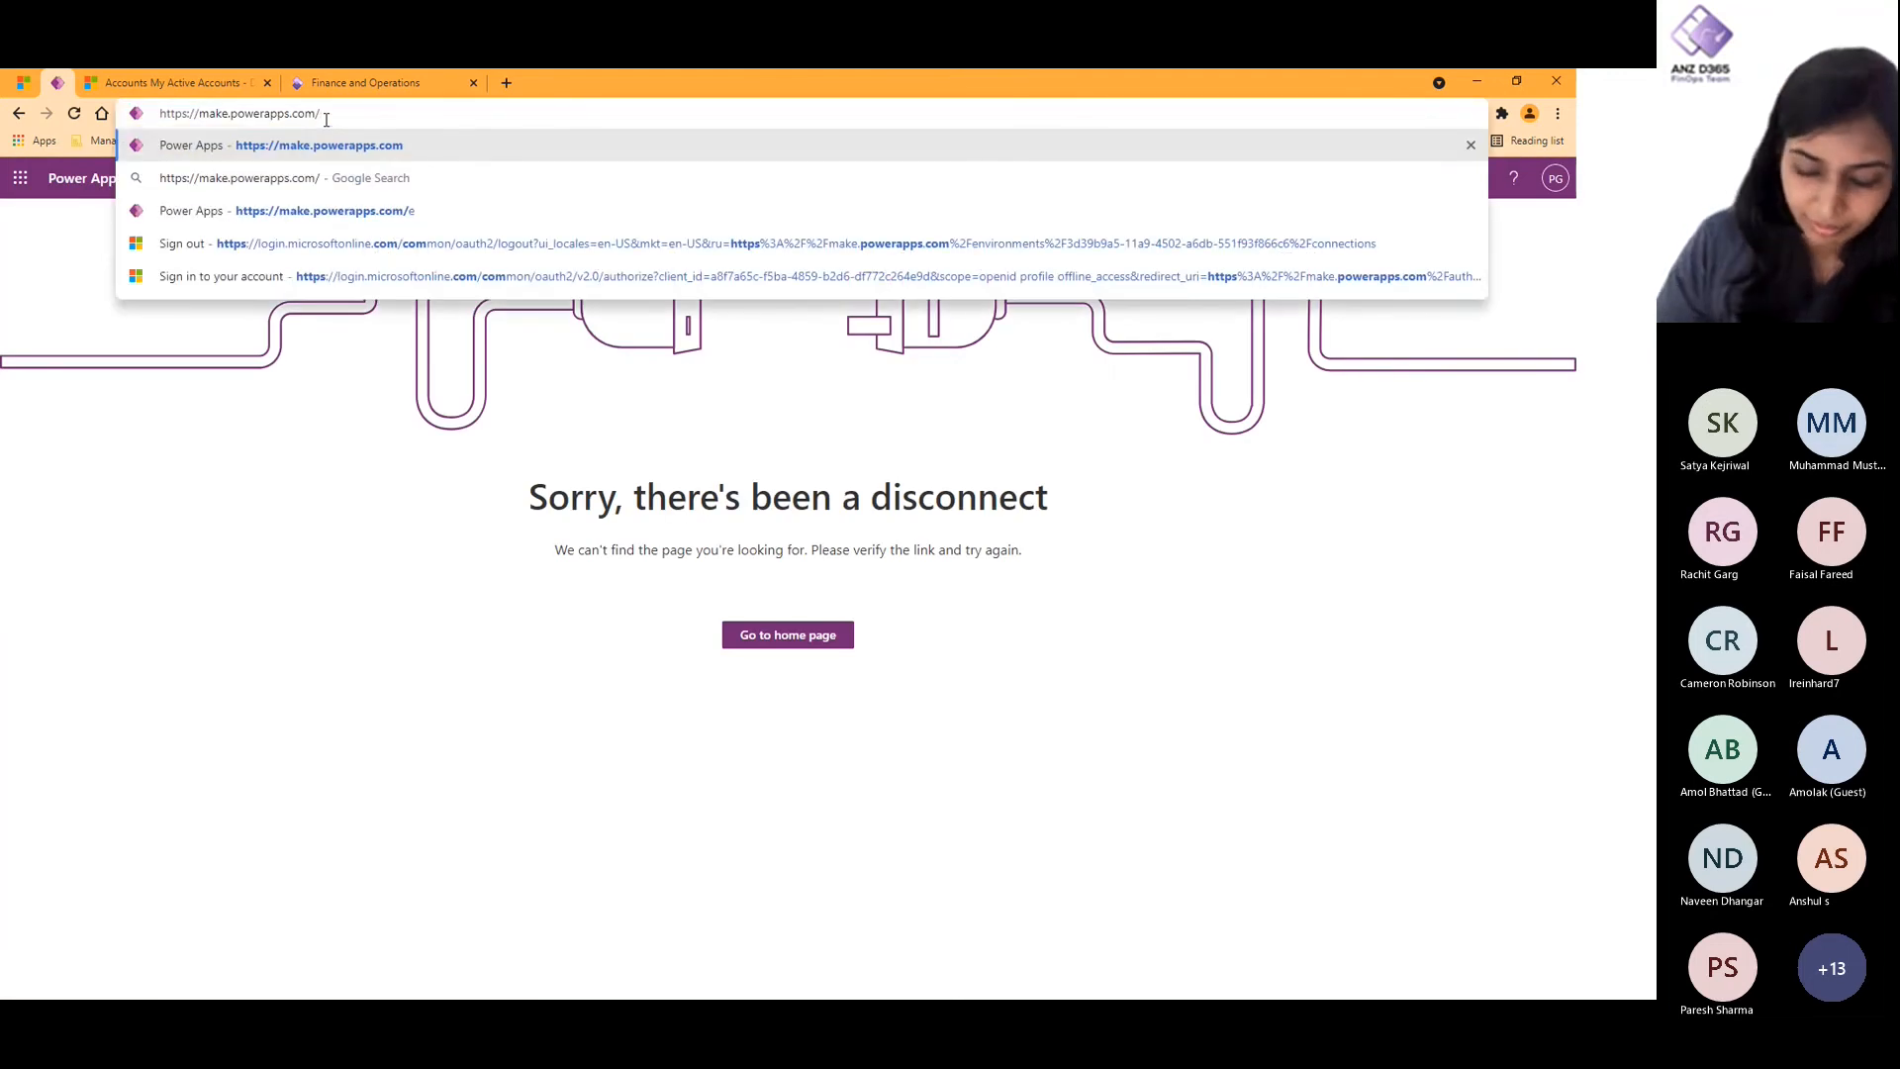
key("Return")
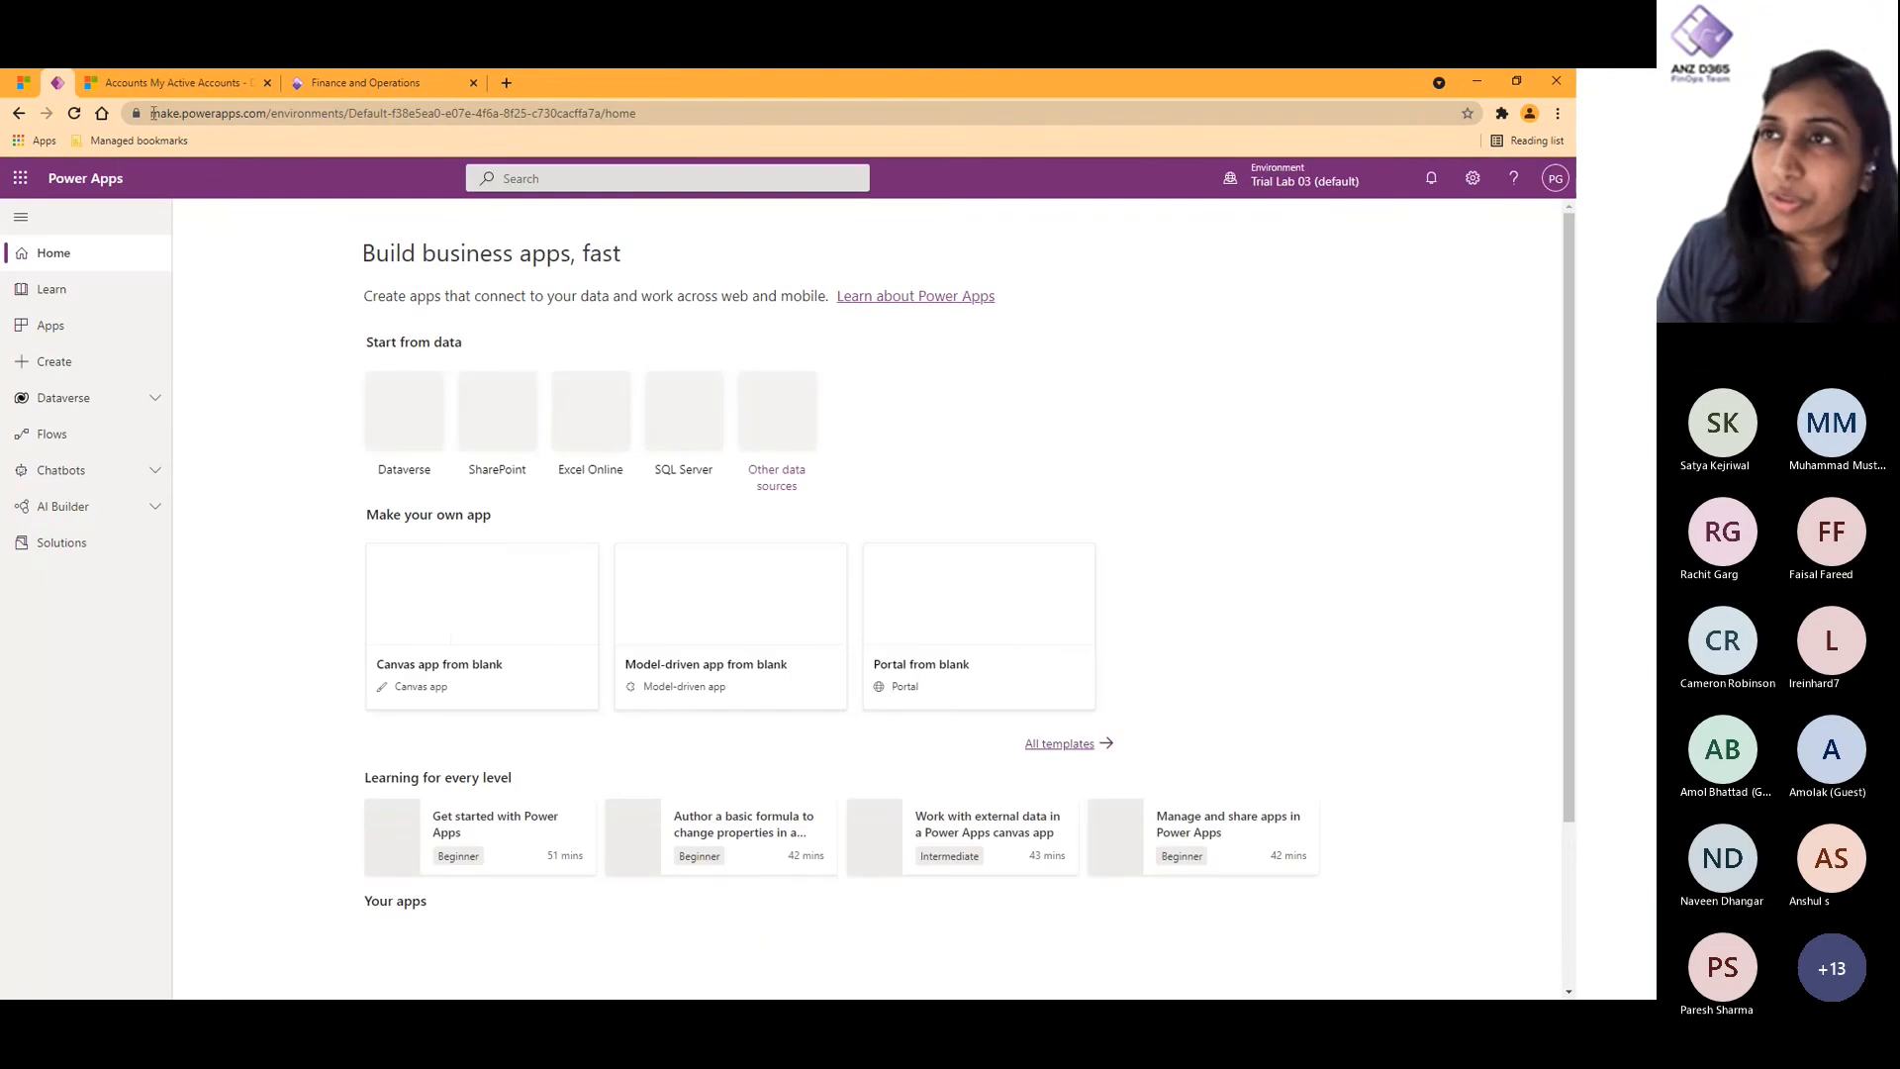
left_click(150, 400)
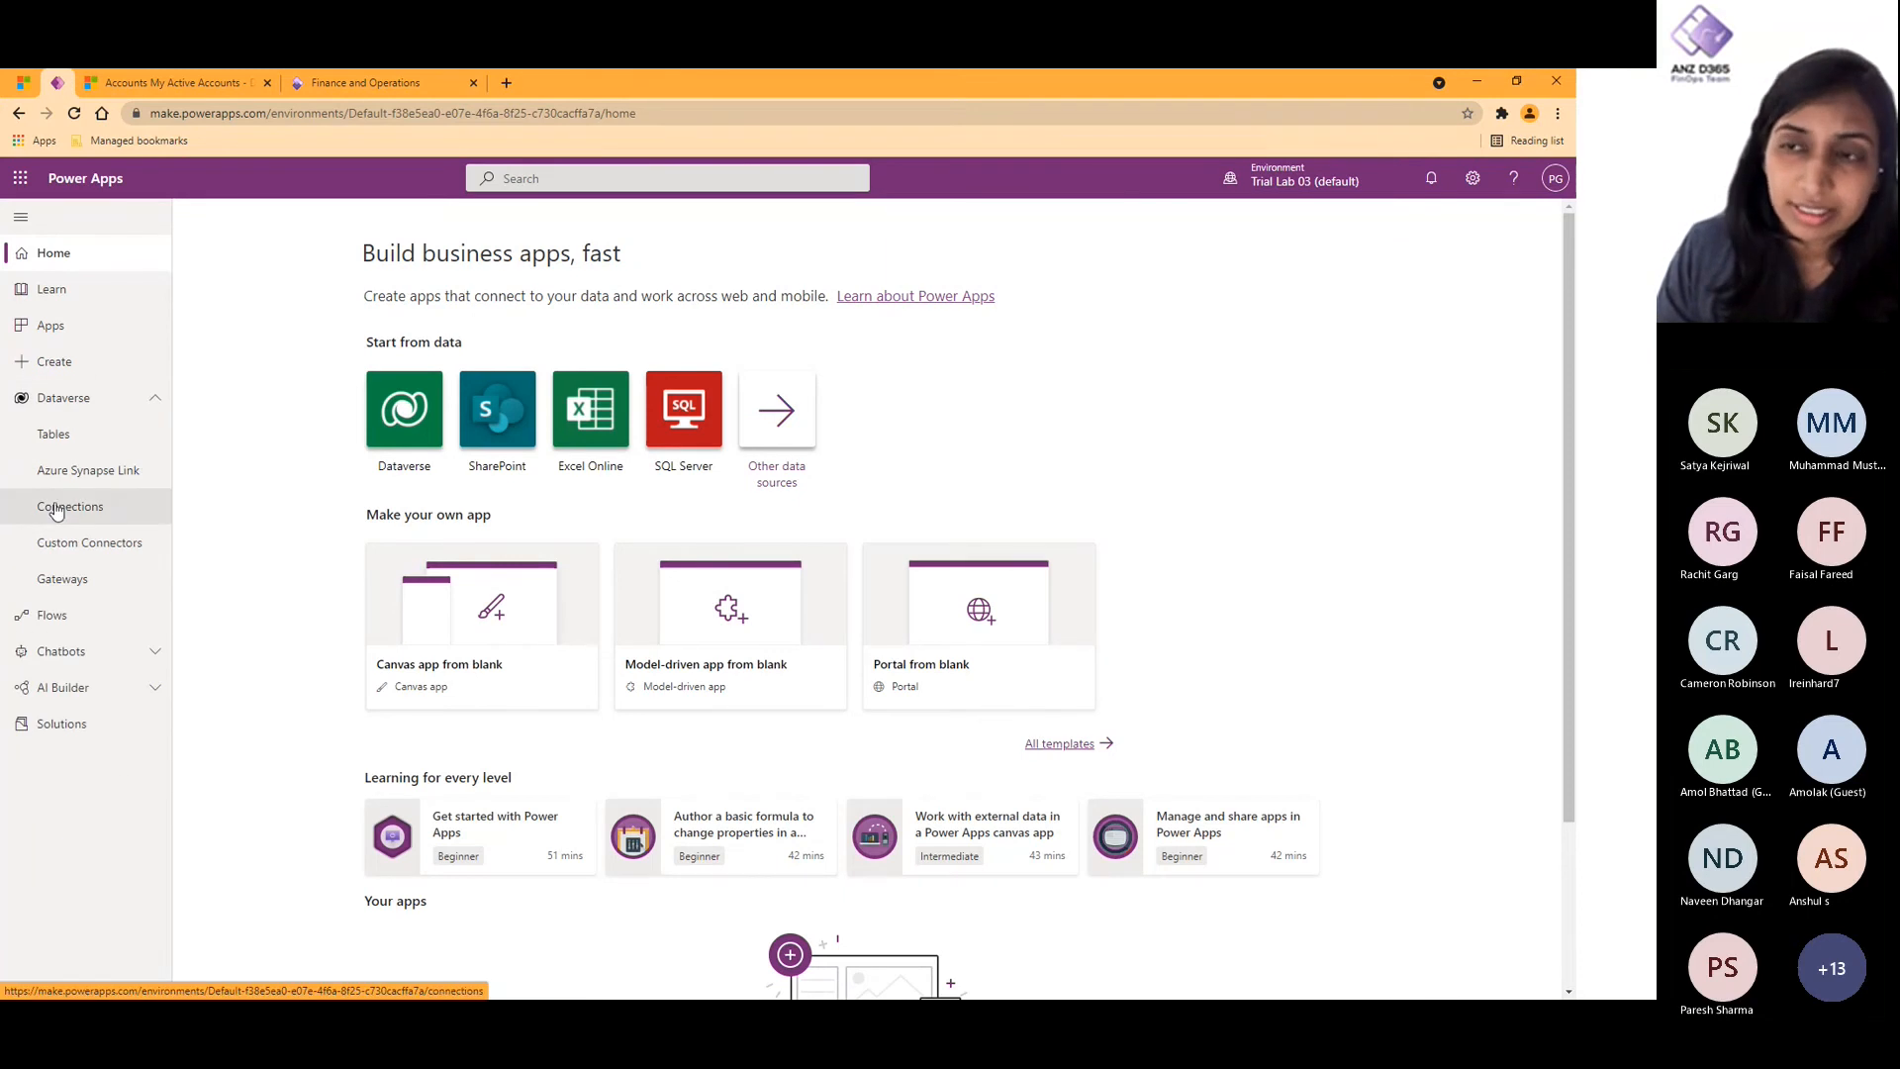
left_click(56, 510)
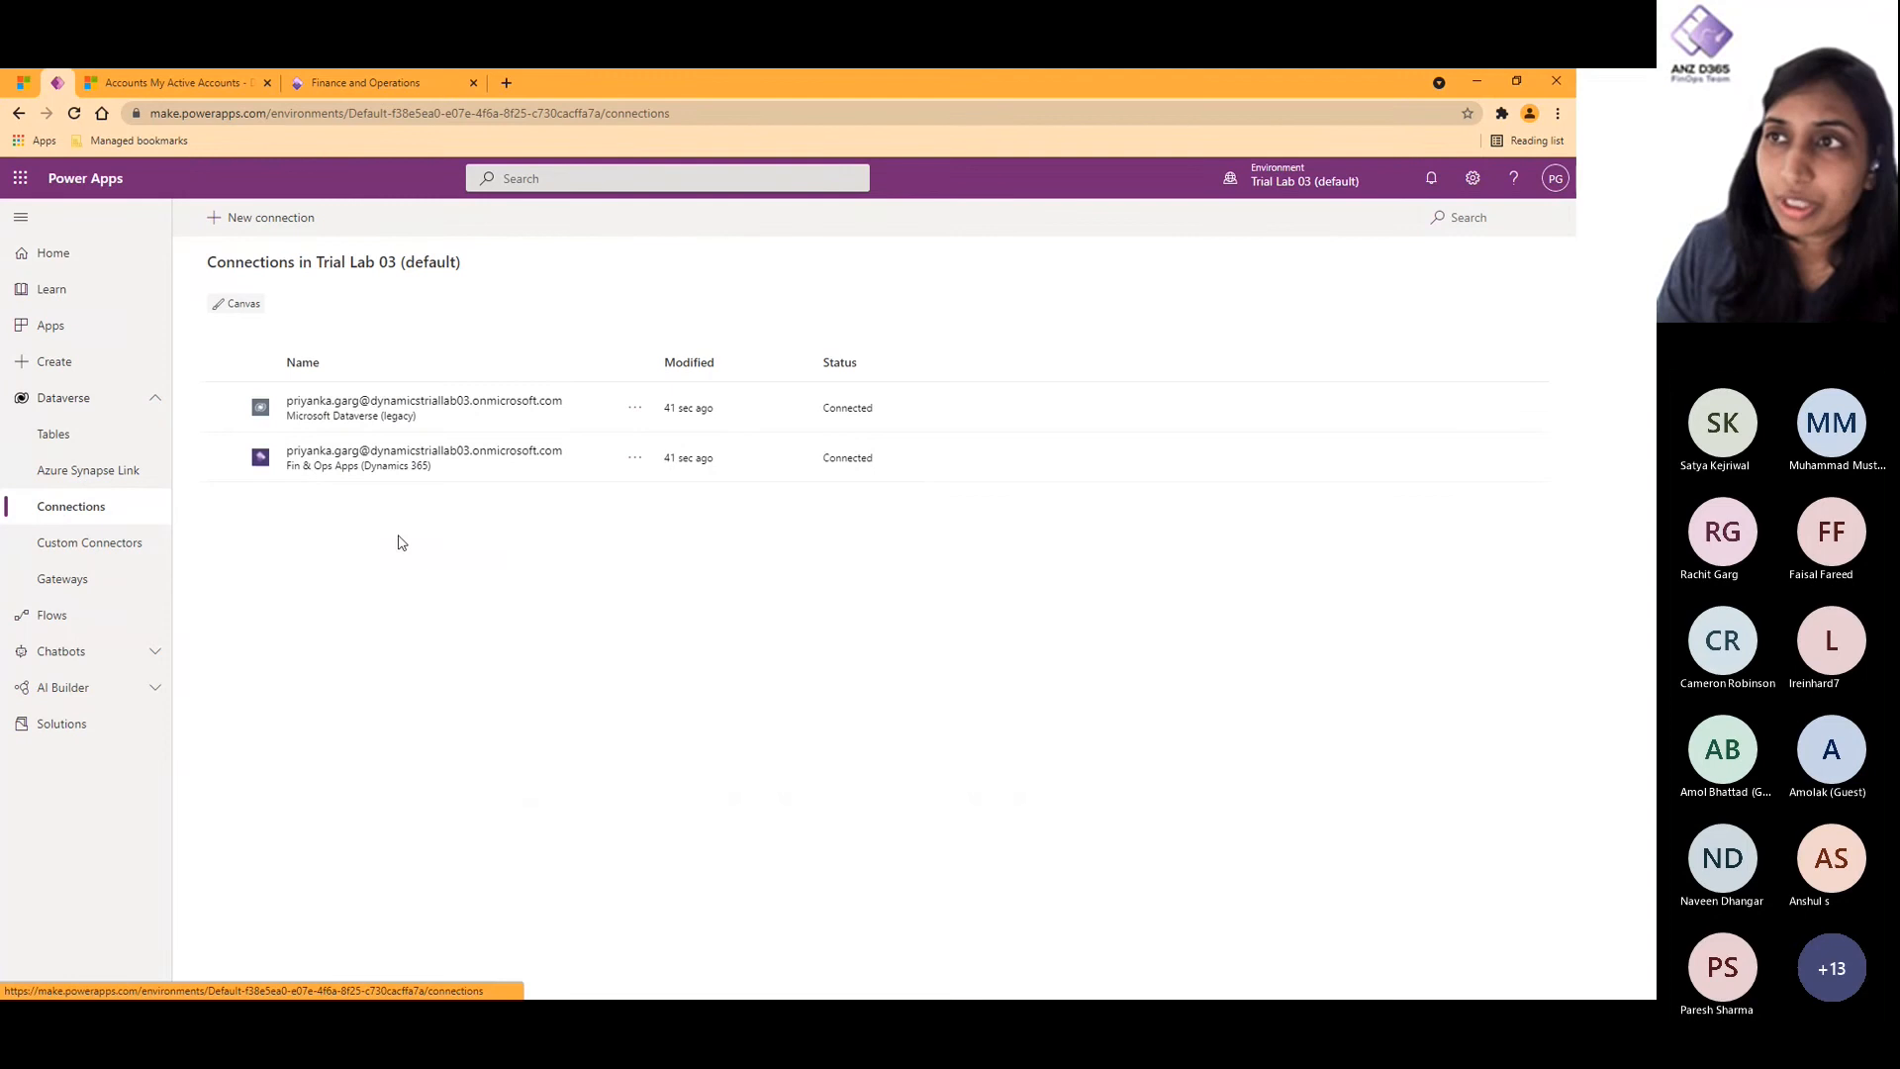
- Find the Microsoft Dataverse (legacy) connector with "datav" and create a connection with the signed-in account
left_click(262, 218)
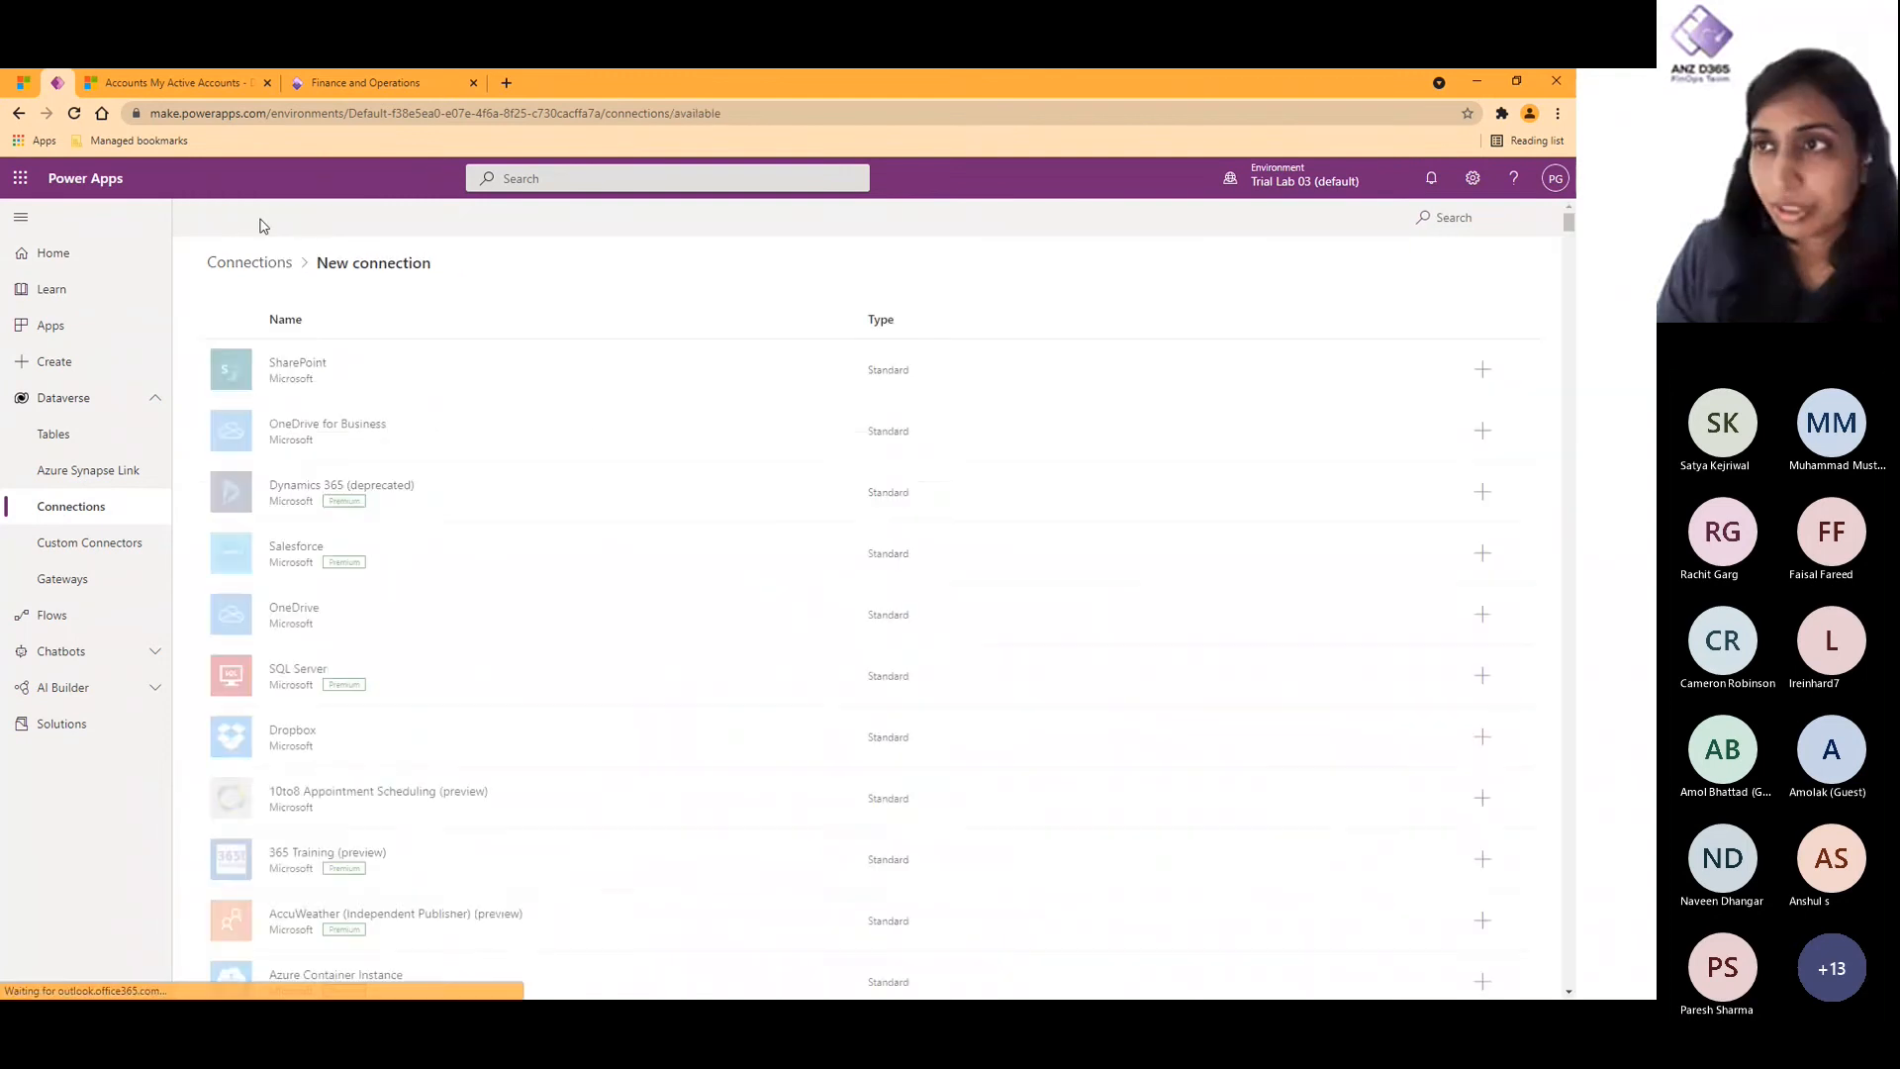
left_click(1500, 218)
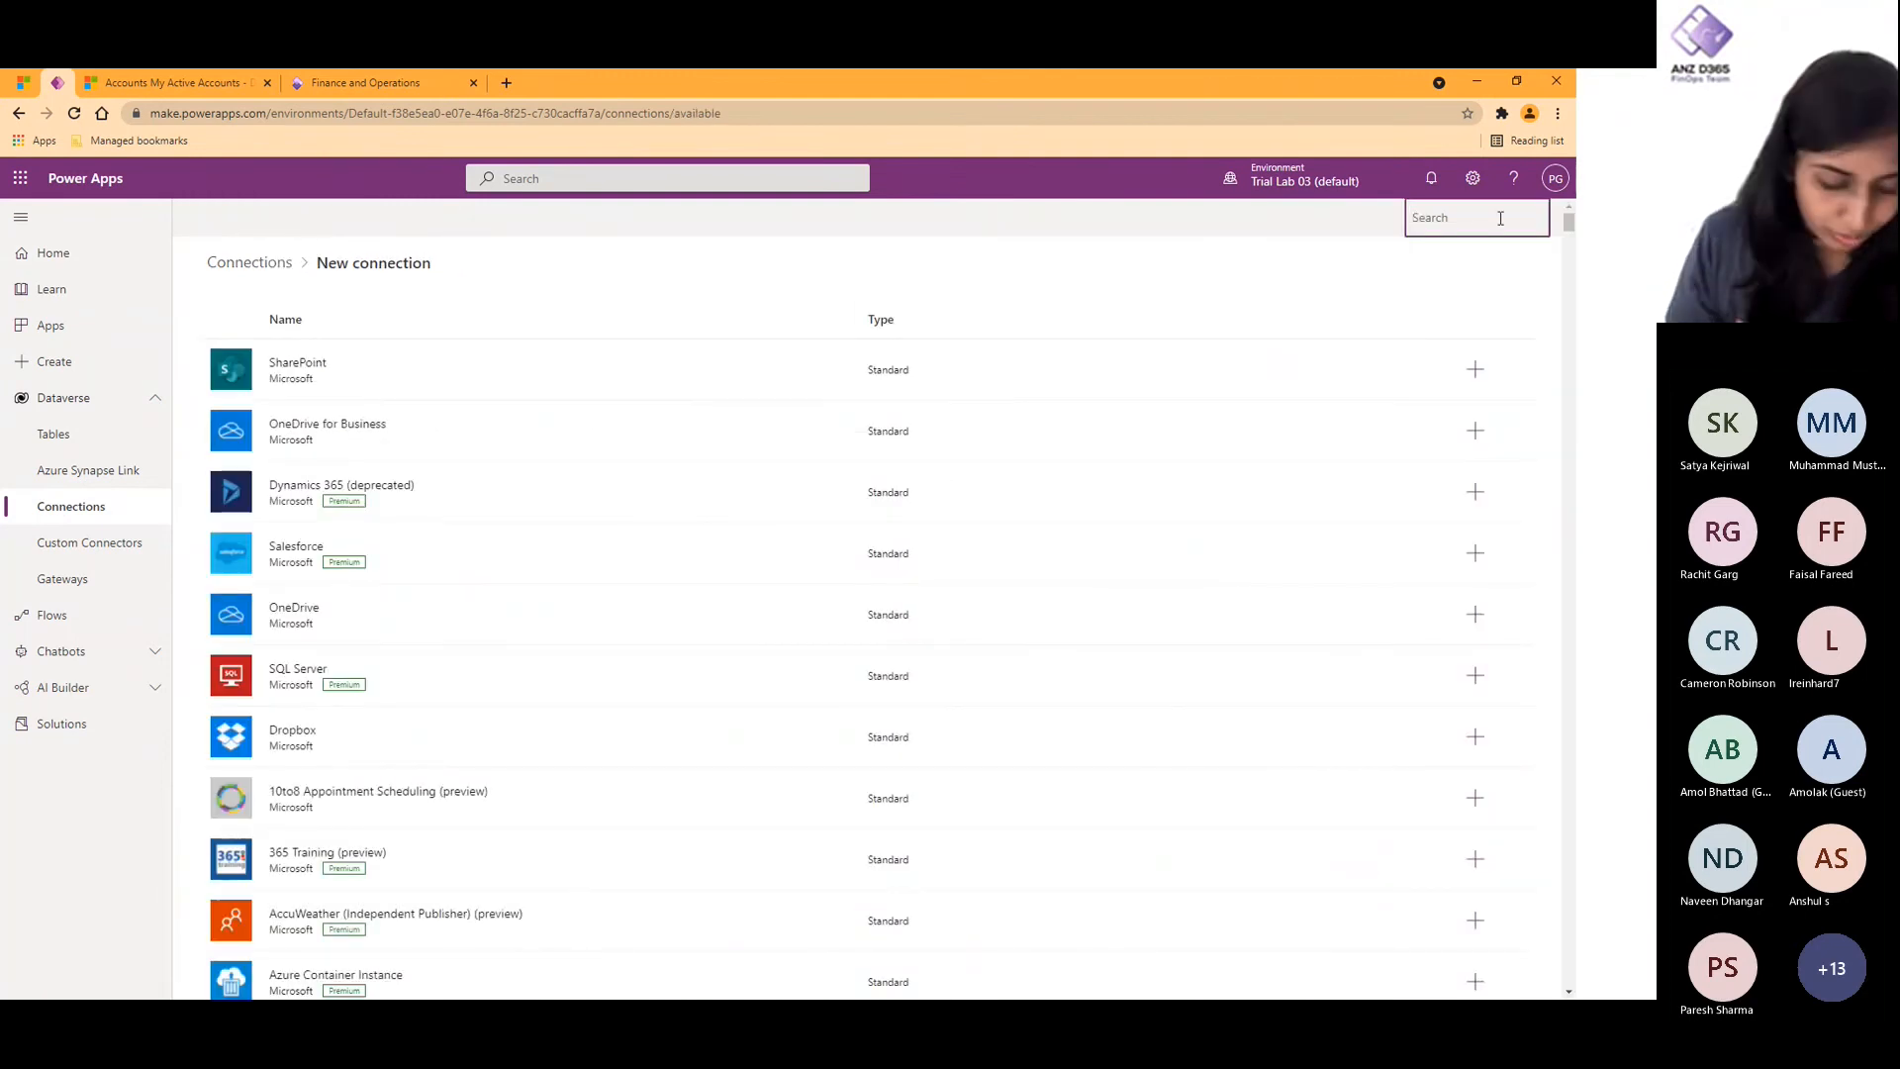
type("datav")
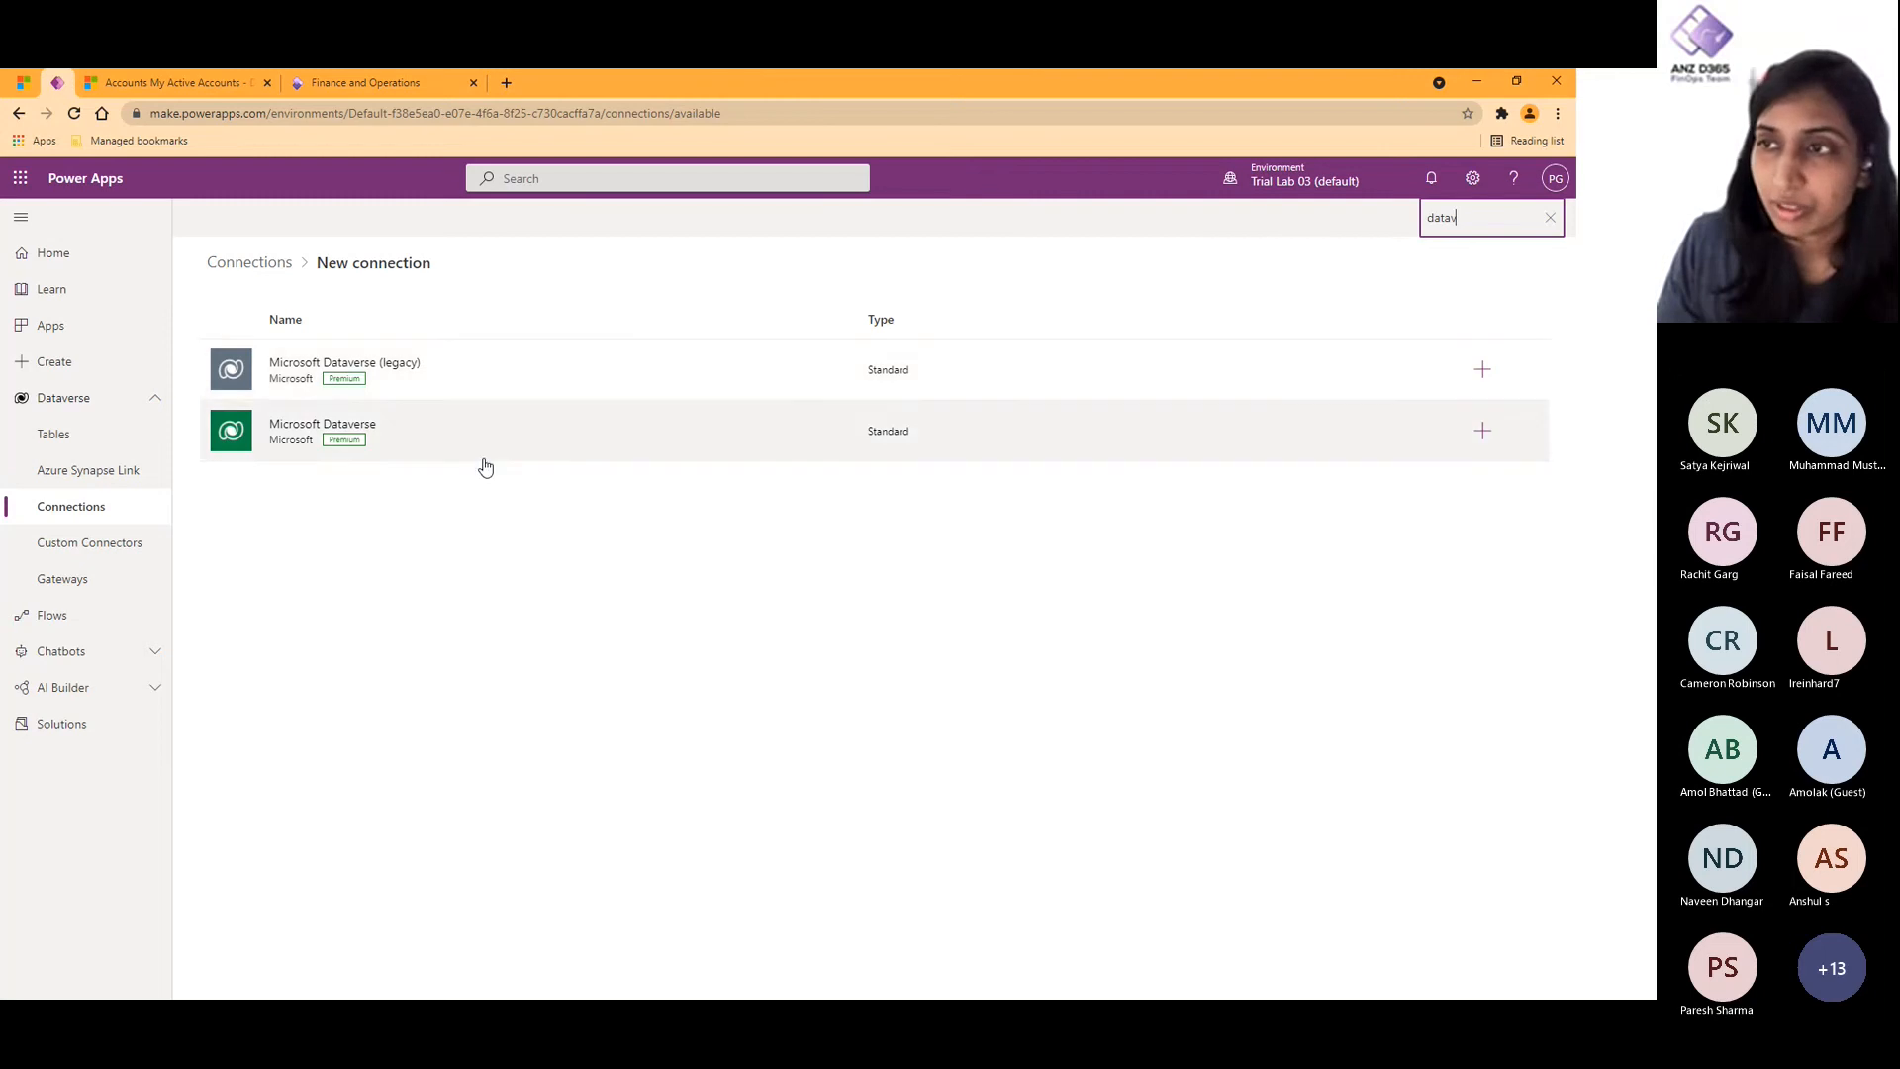
left_click(1483, 369)
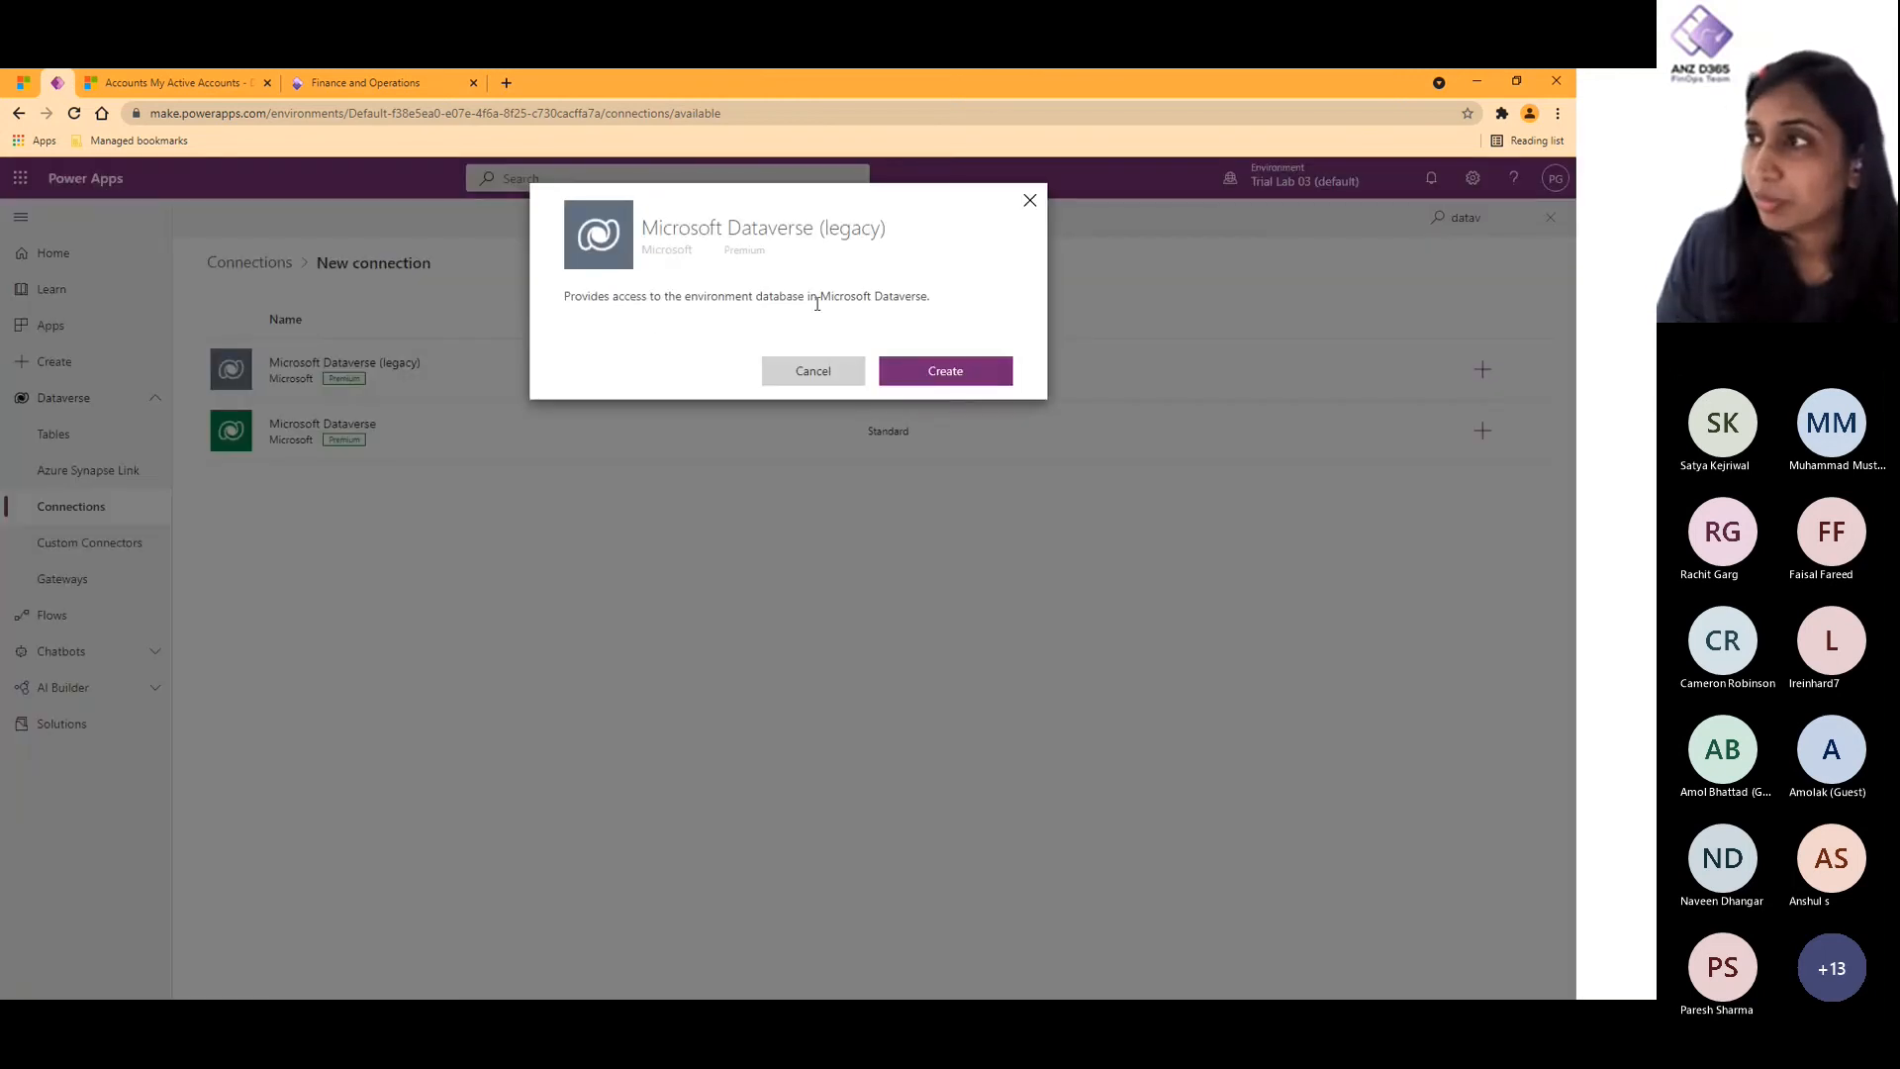
left_click(954, 373)
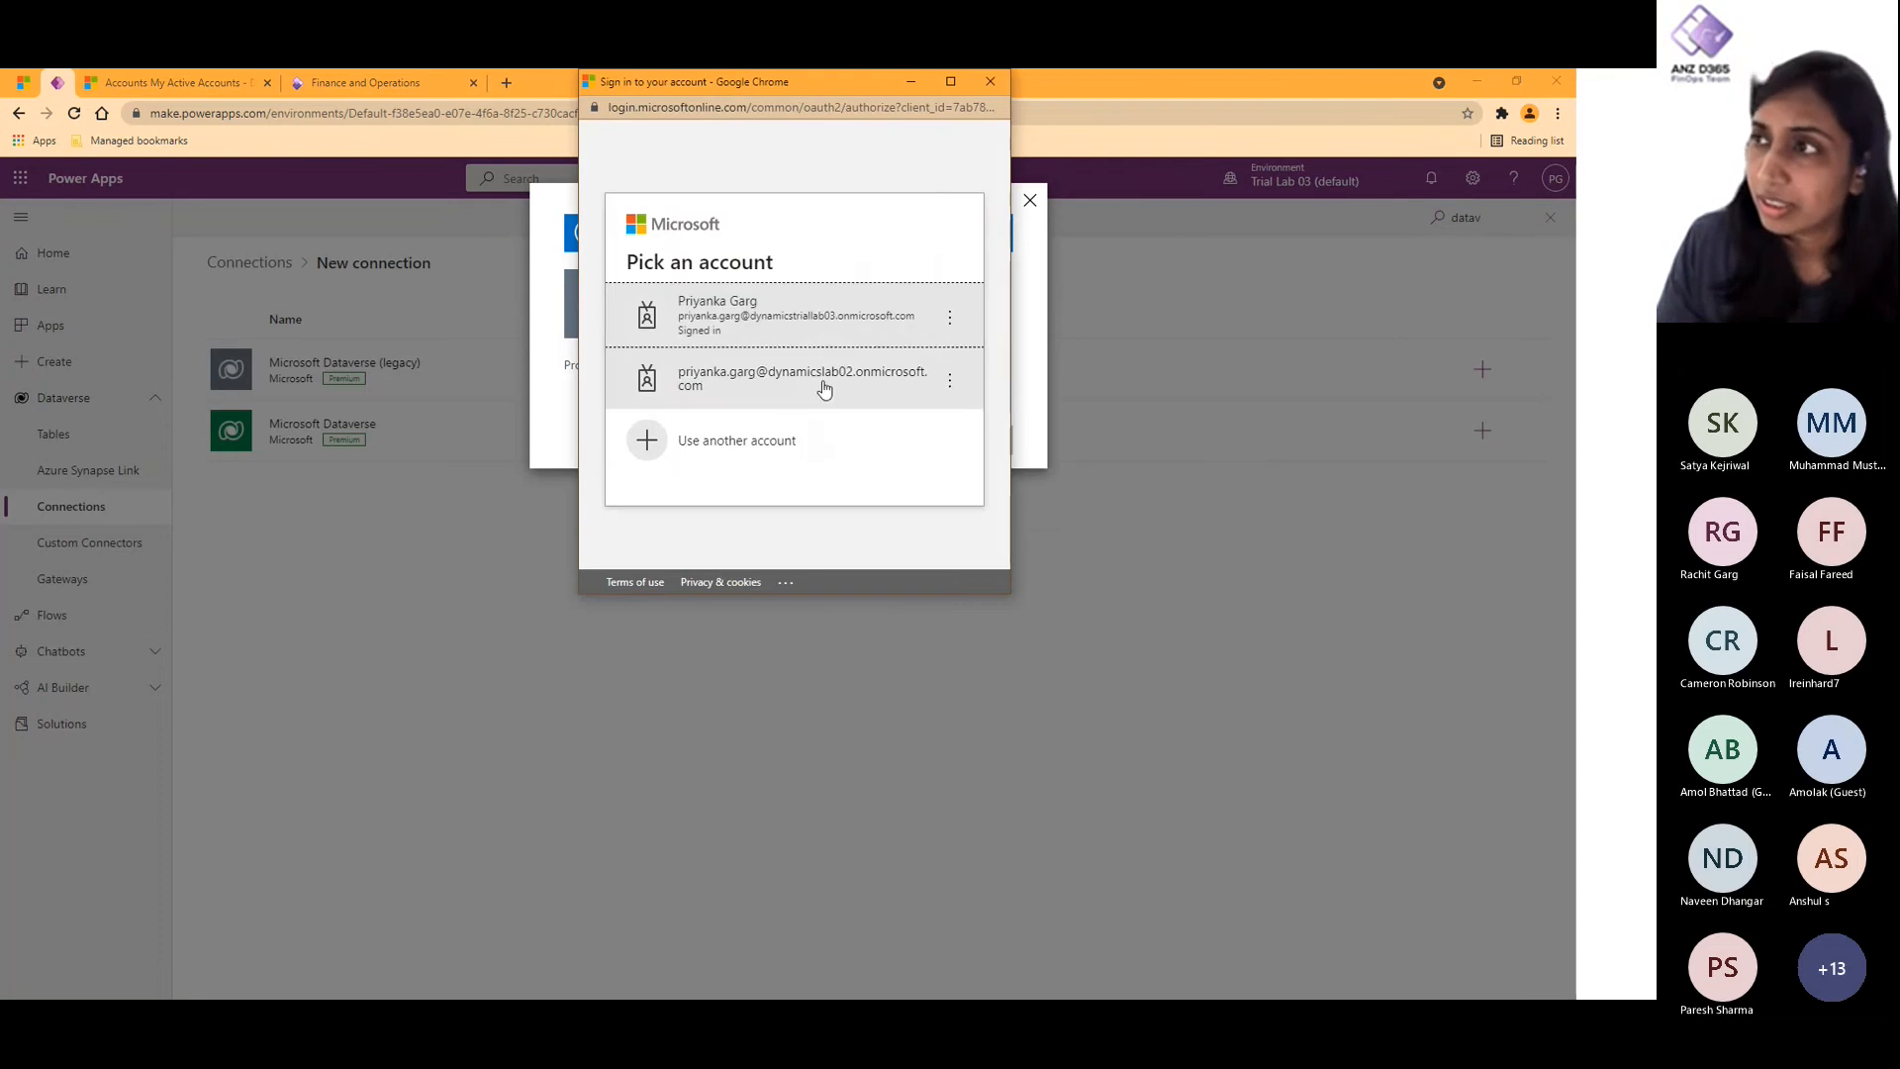
left_click(837, 313)
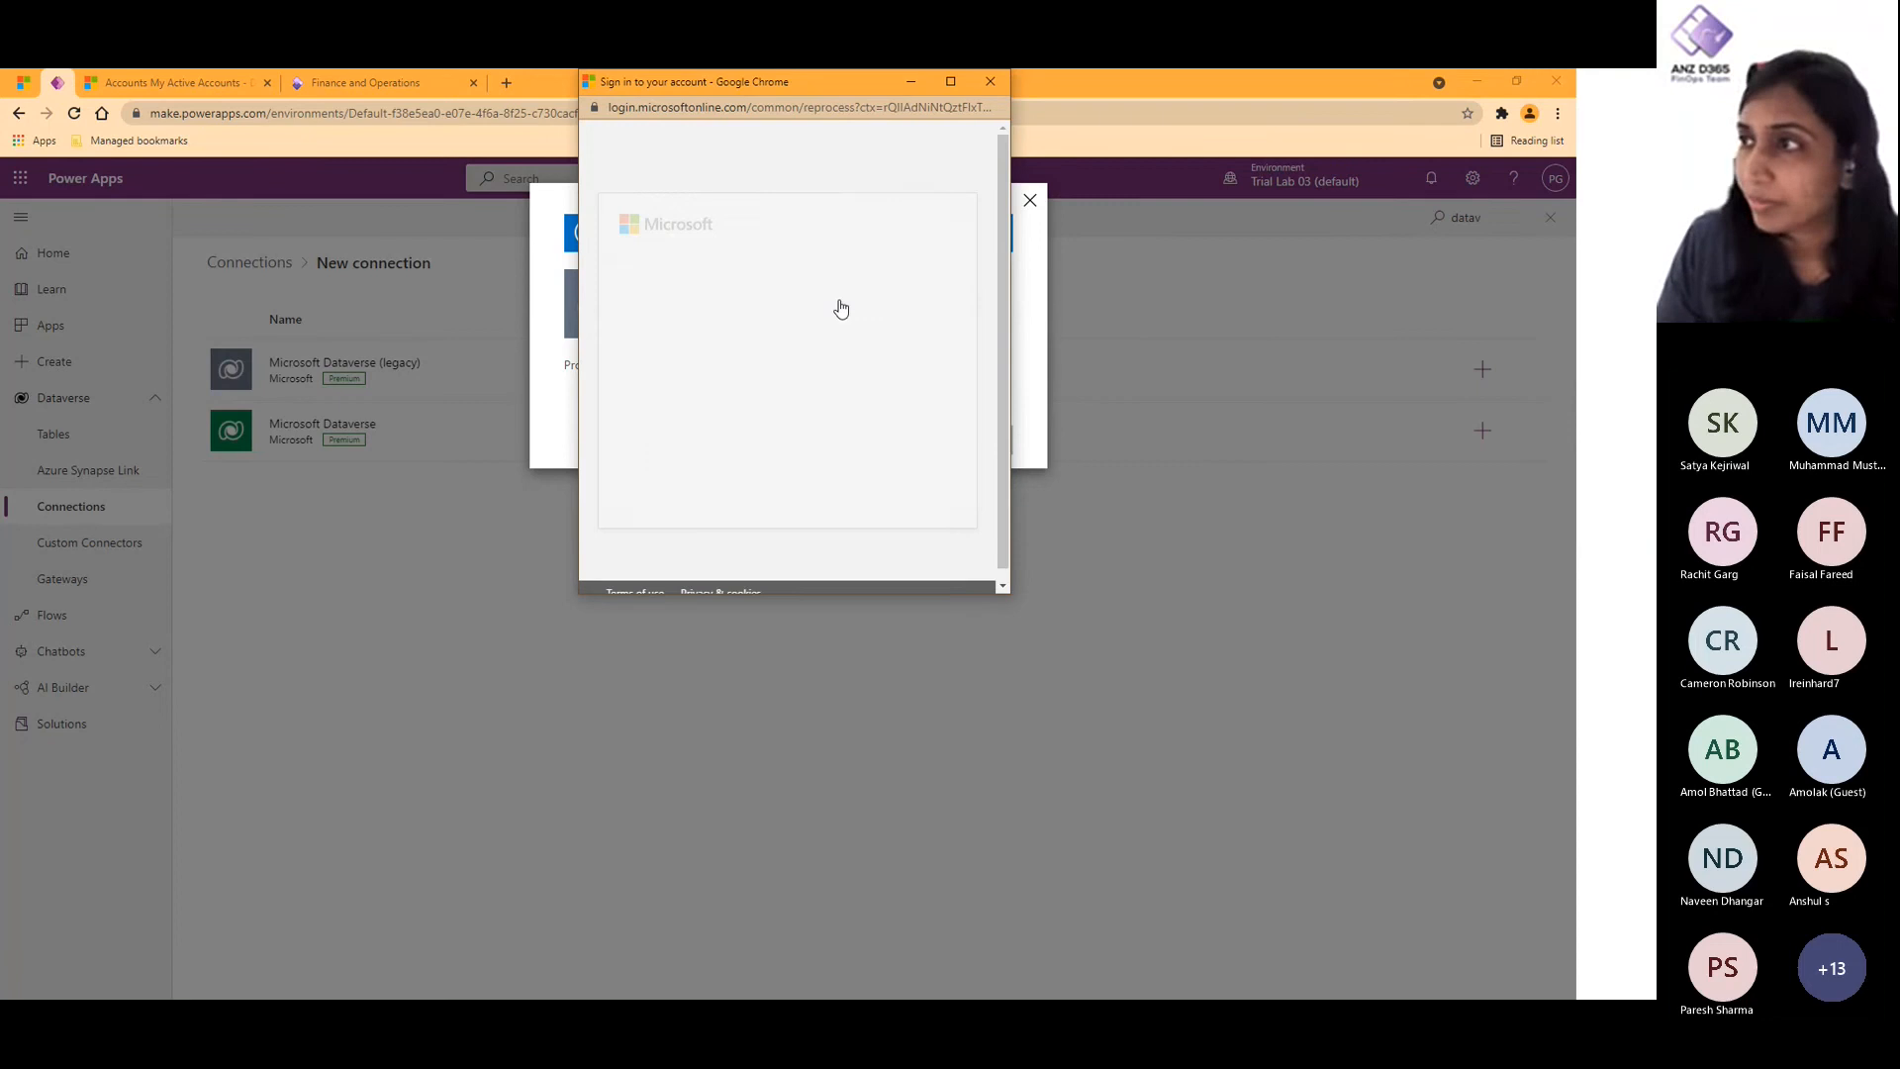
left_click(904, 500)
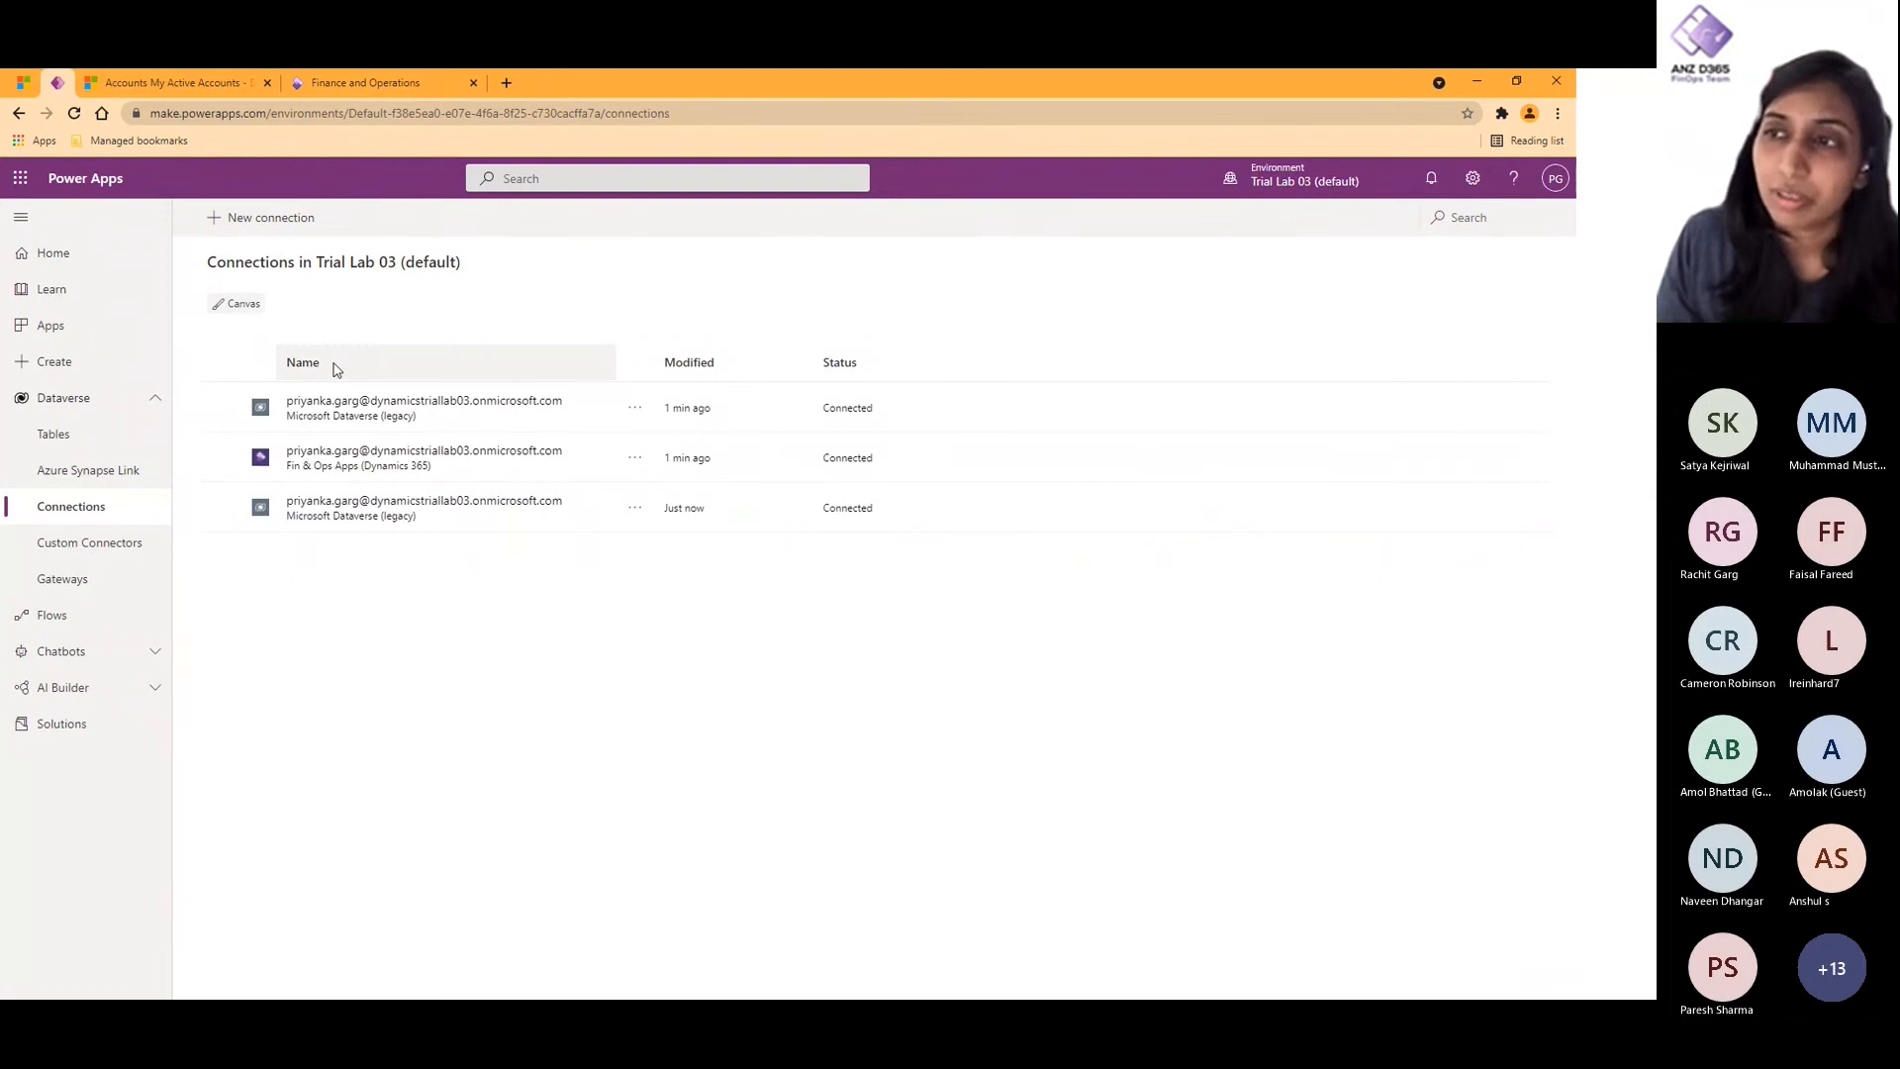
- Search the connectors available for a new connection for "fin" and return to the connections list
left_click(250, 217)
left_click(1499, 220)
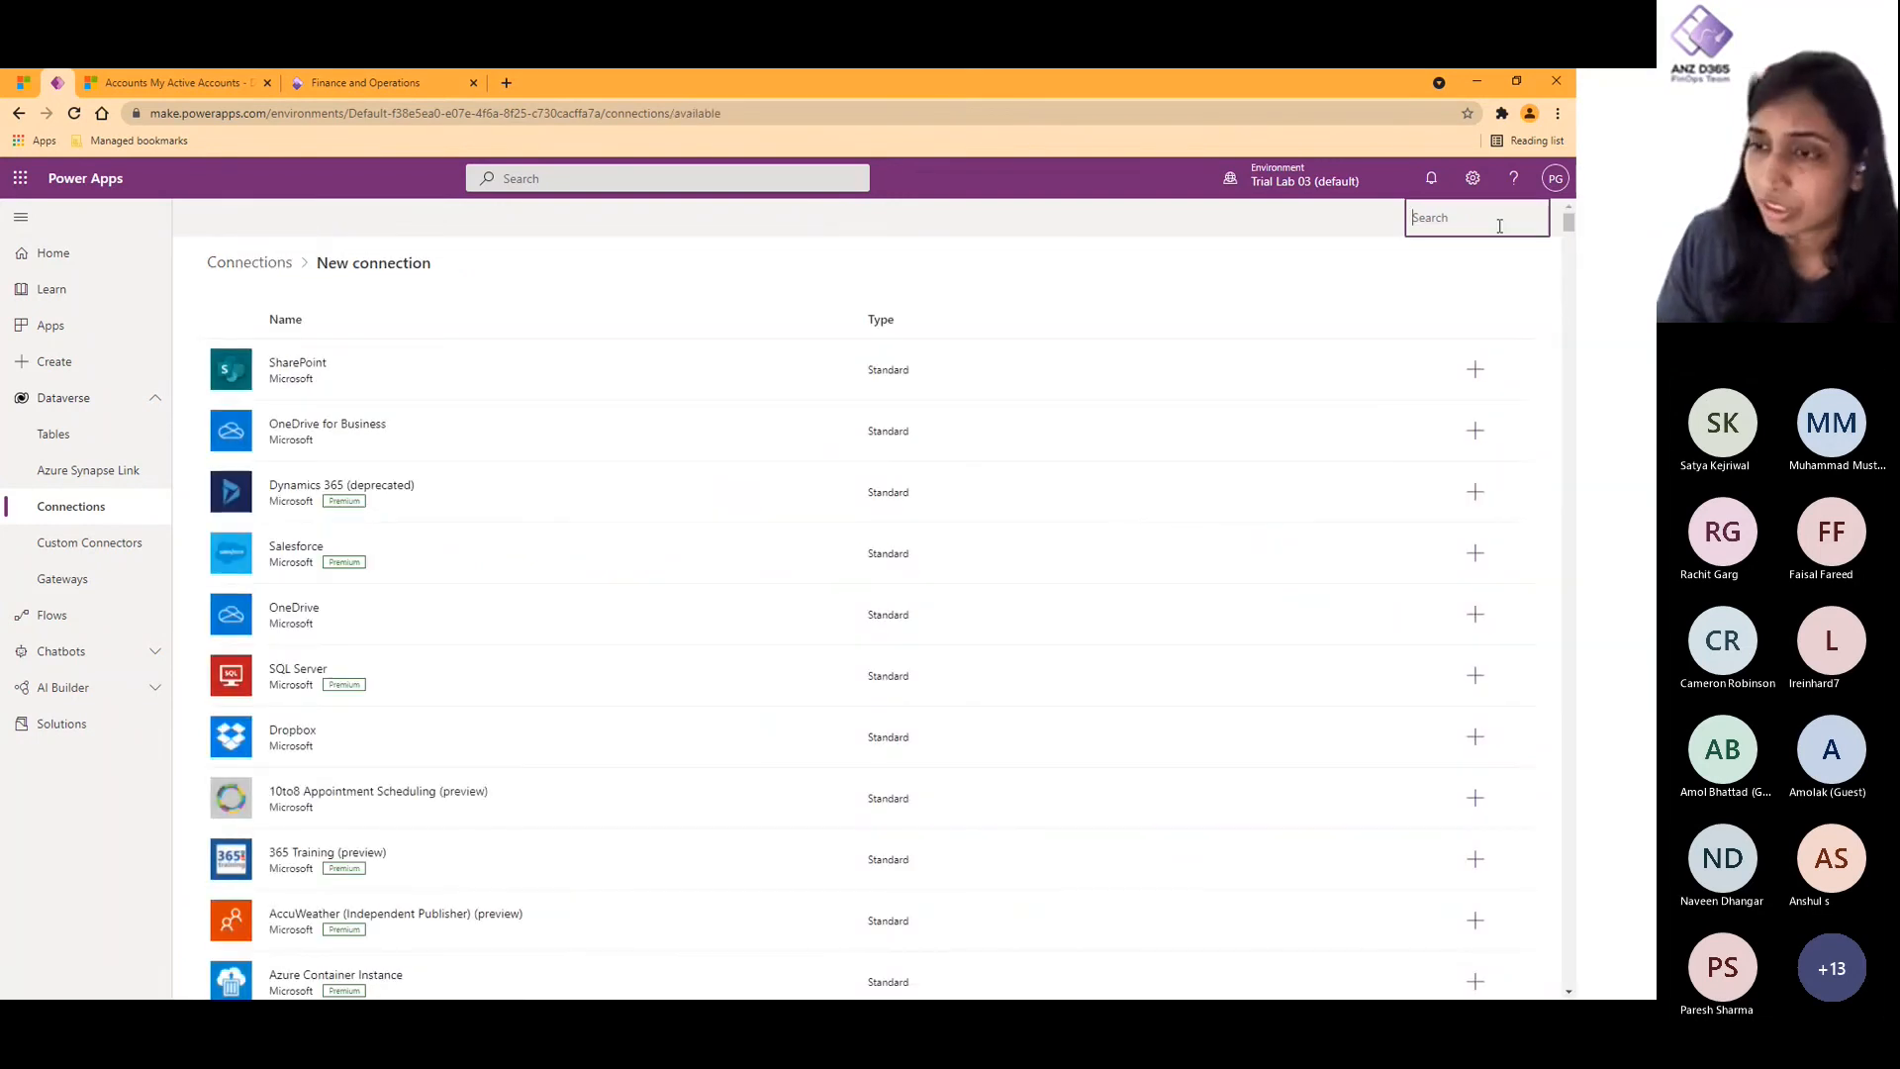
type("fin")
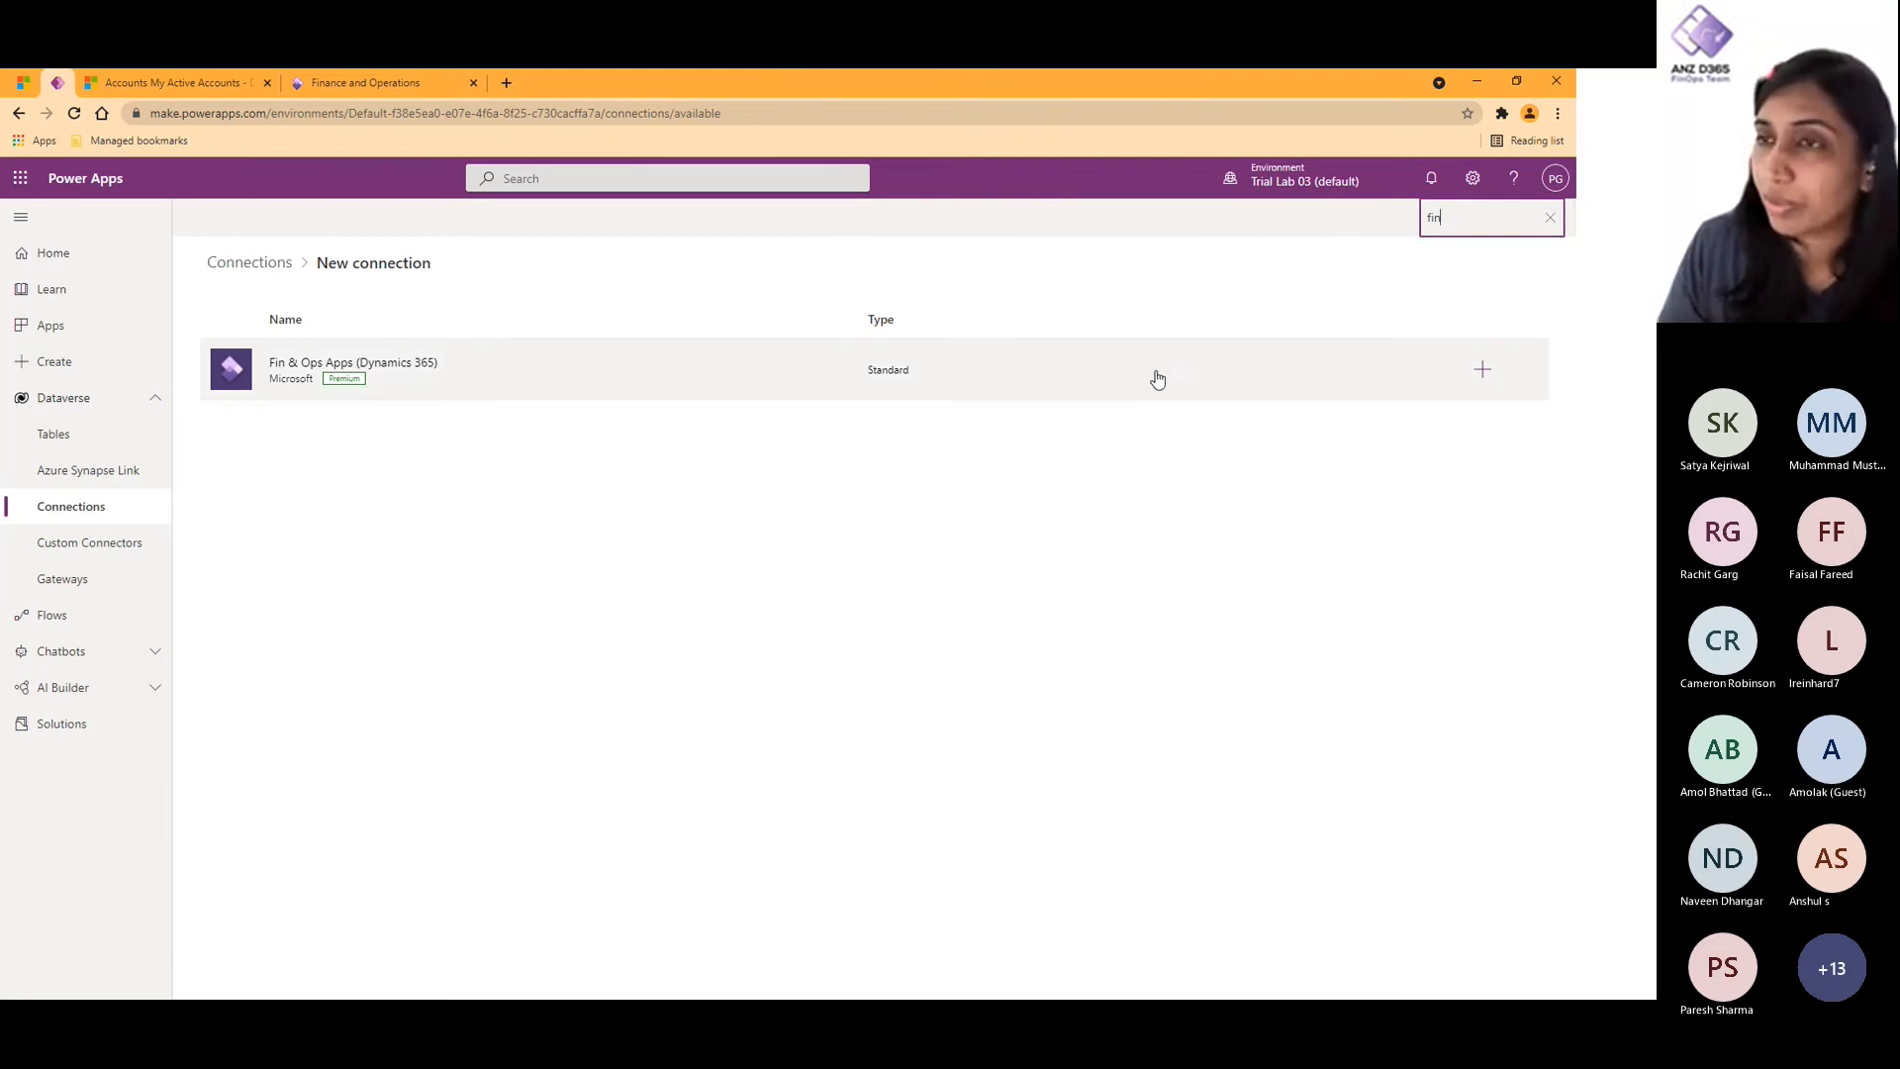
left_click(225, 263)
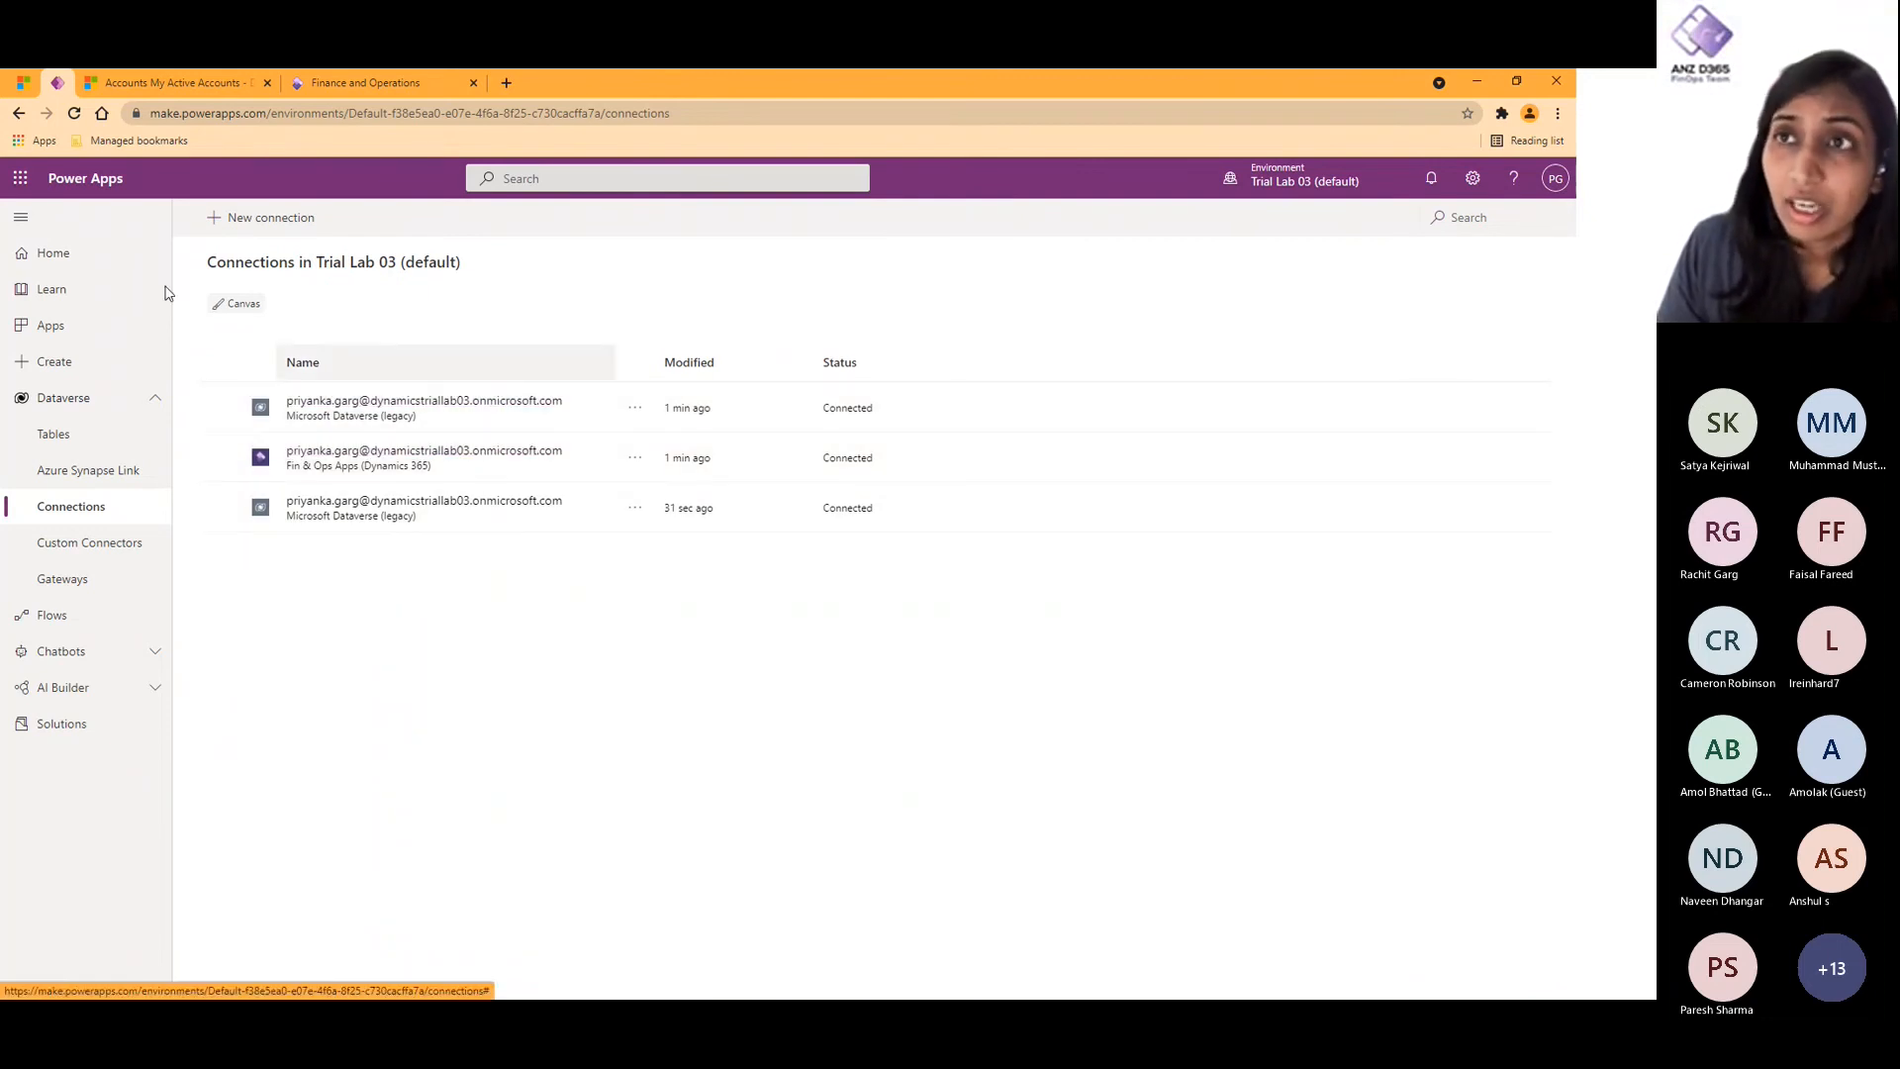
- Switch to the Power Platform admin center and start a new connection set named SIT Connection
left_click(22, 83)
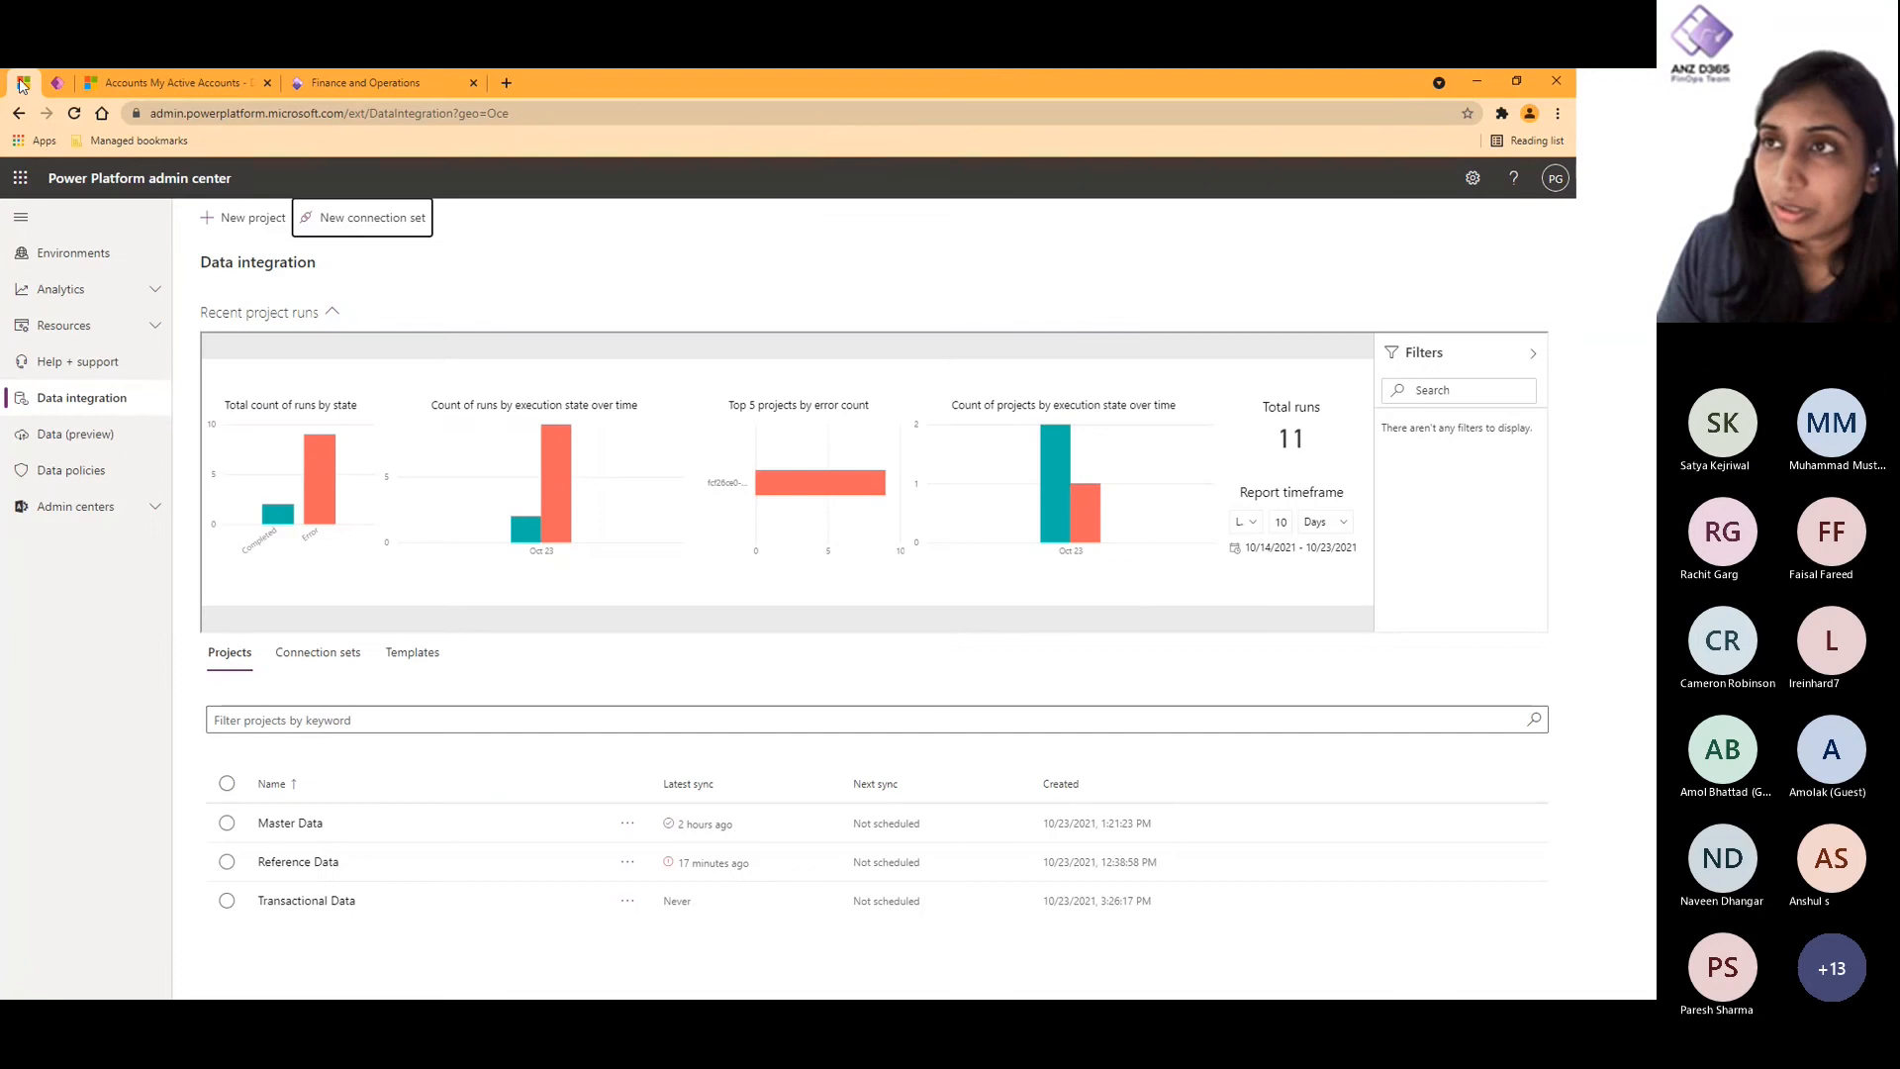
left_click(393, 219)
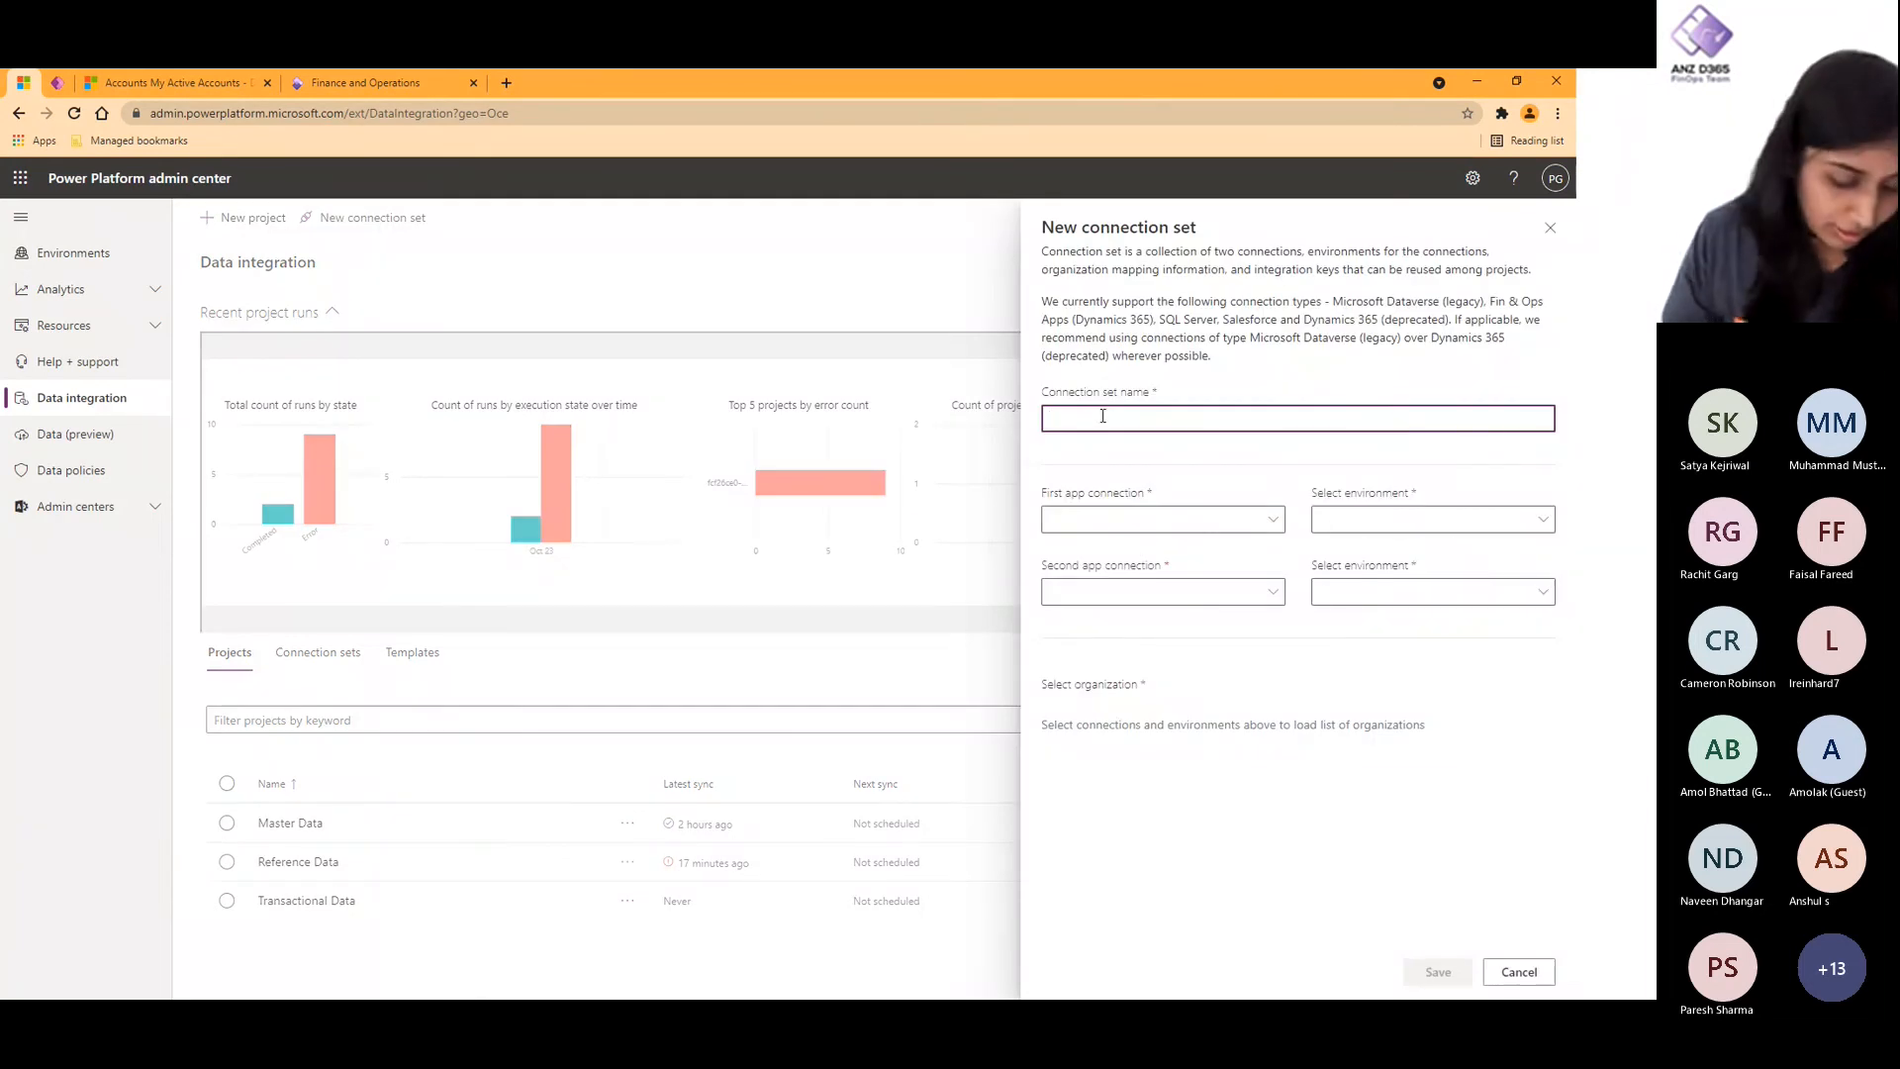
type("SIT")
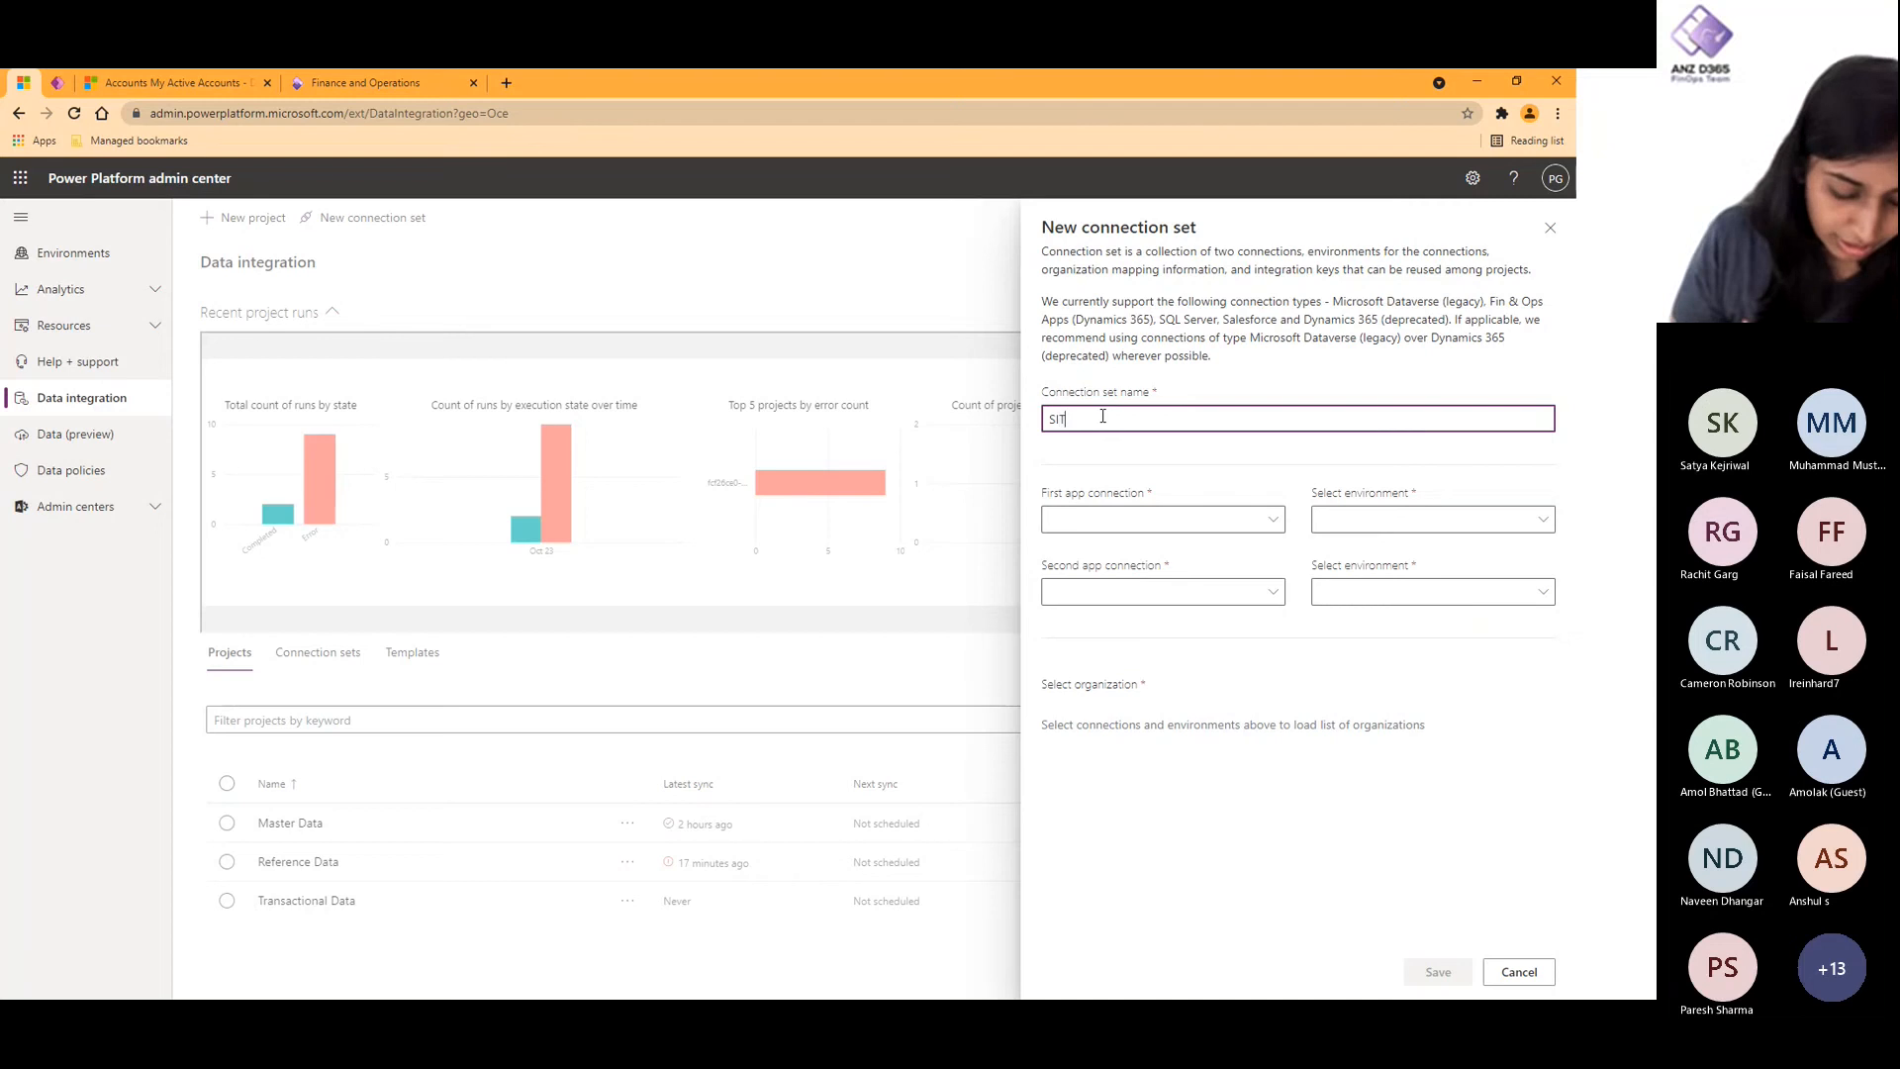
type(" Connect")
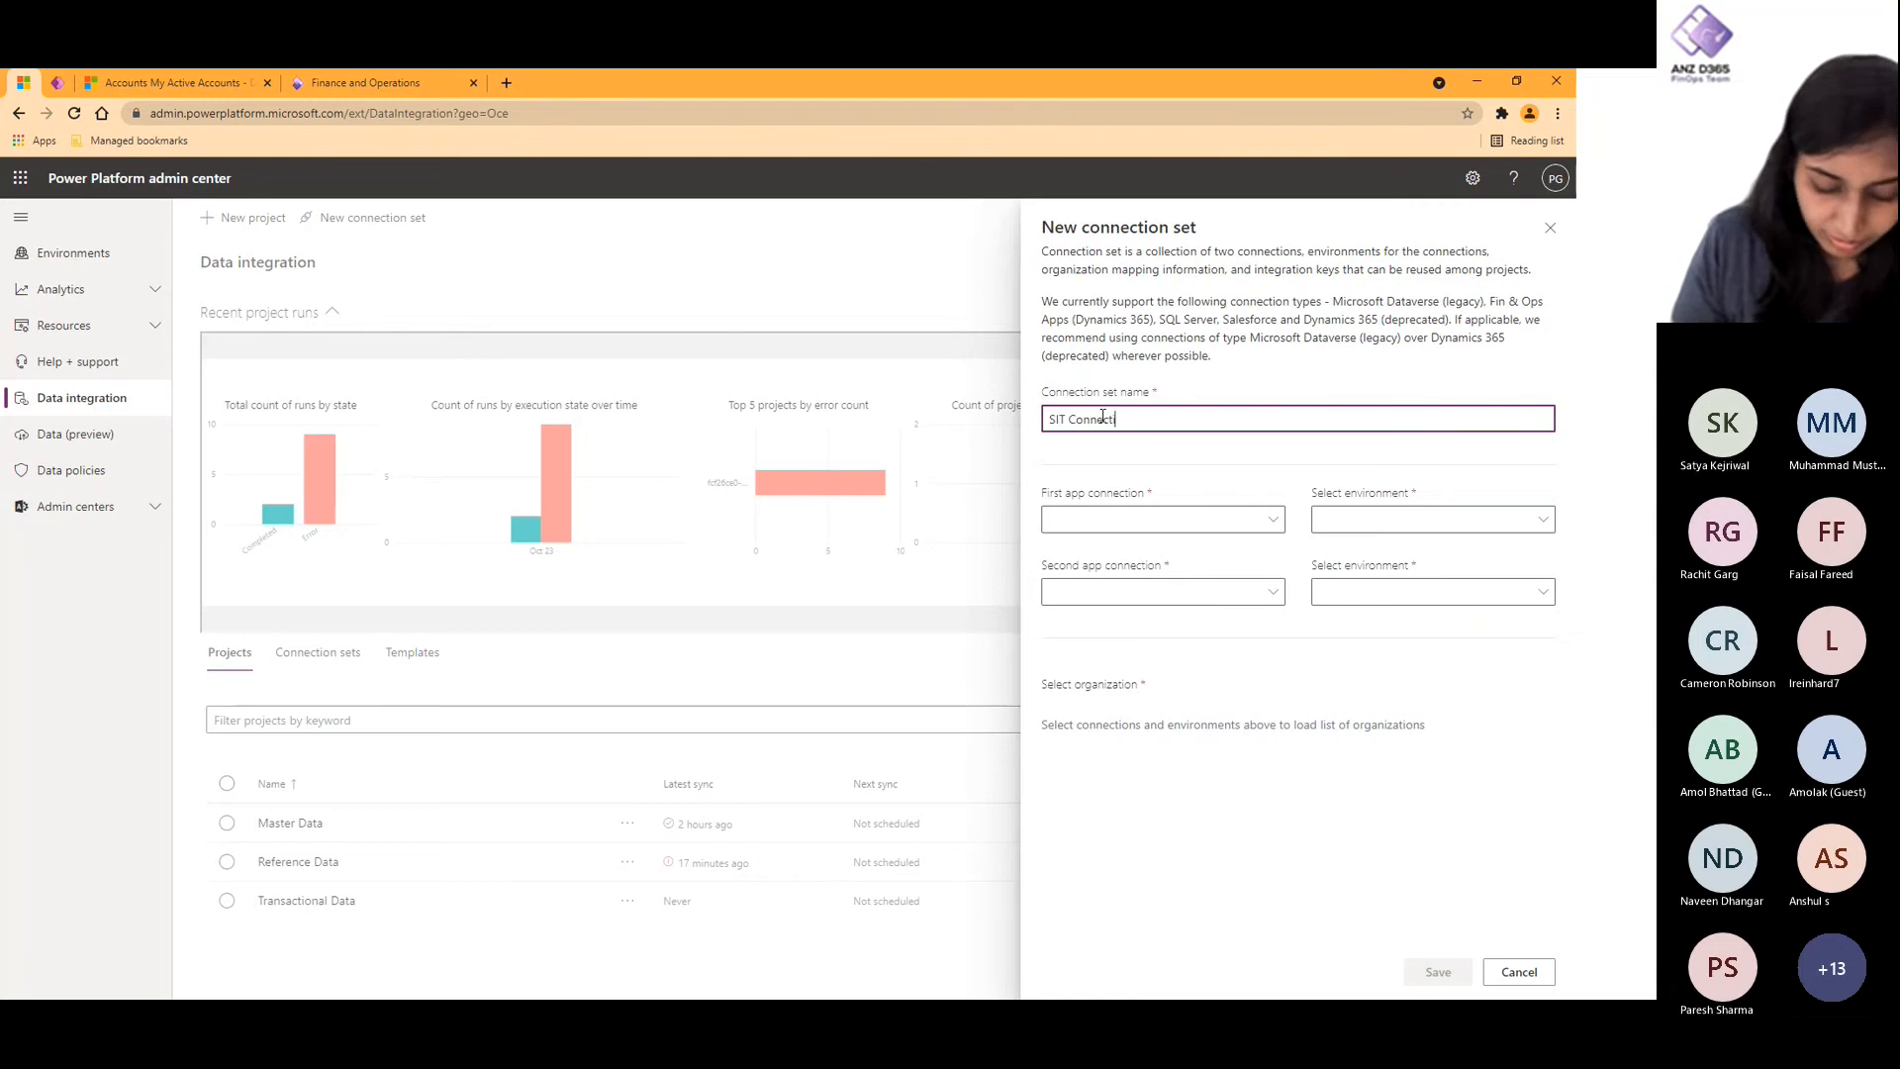
type("ion")
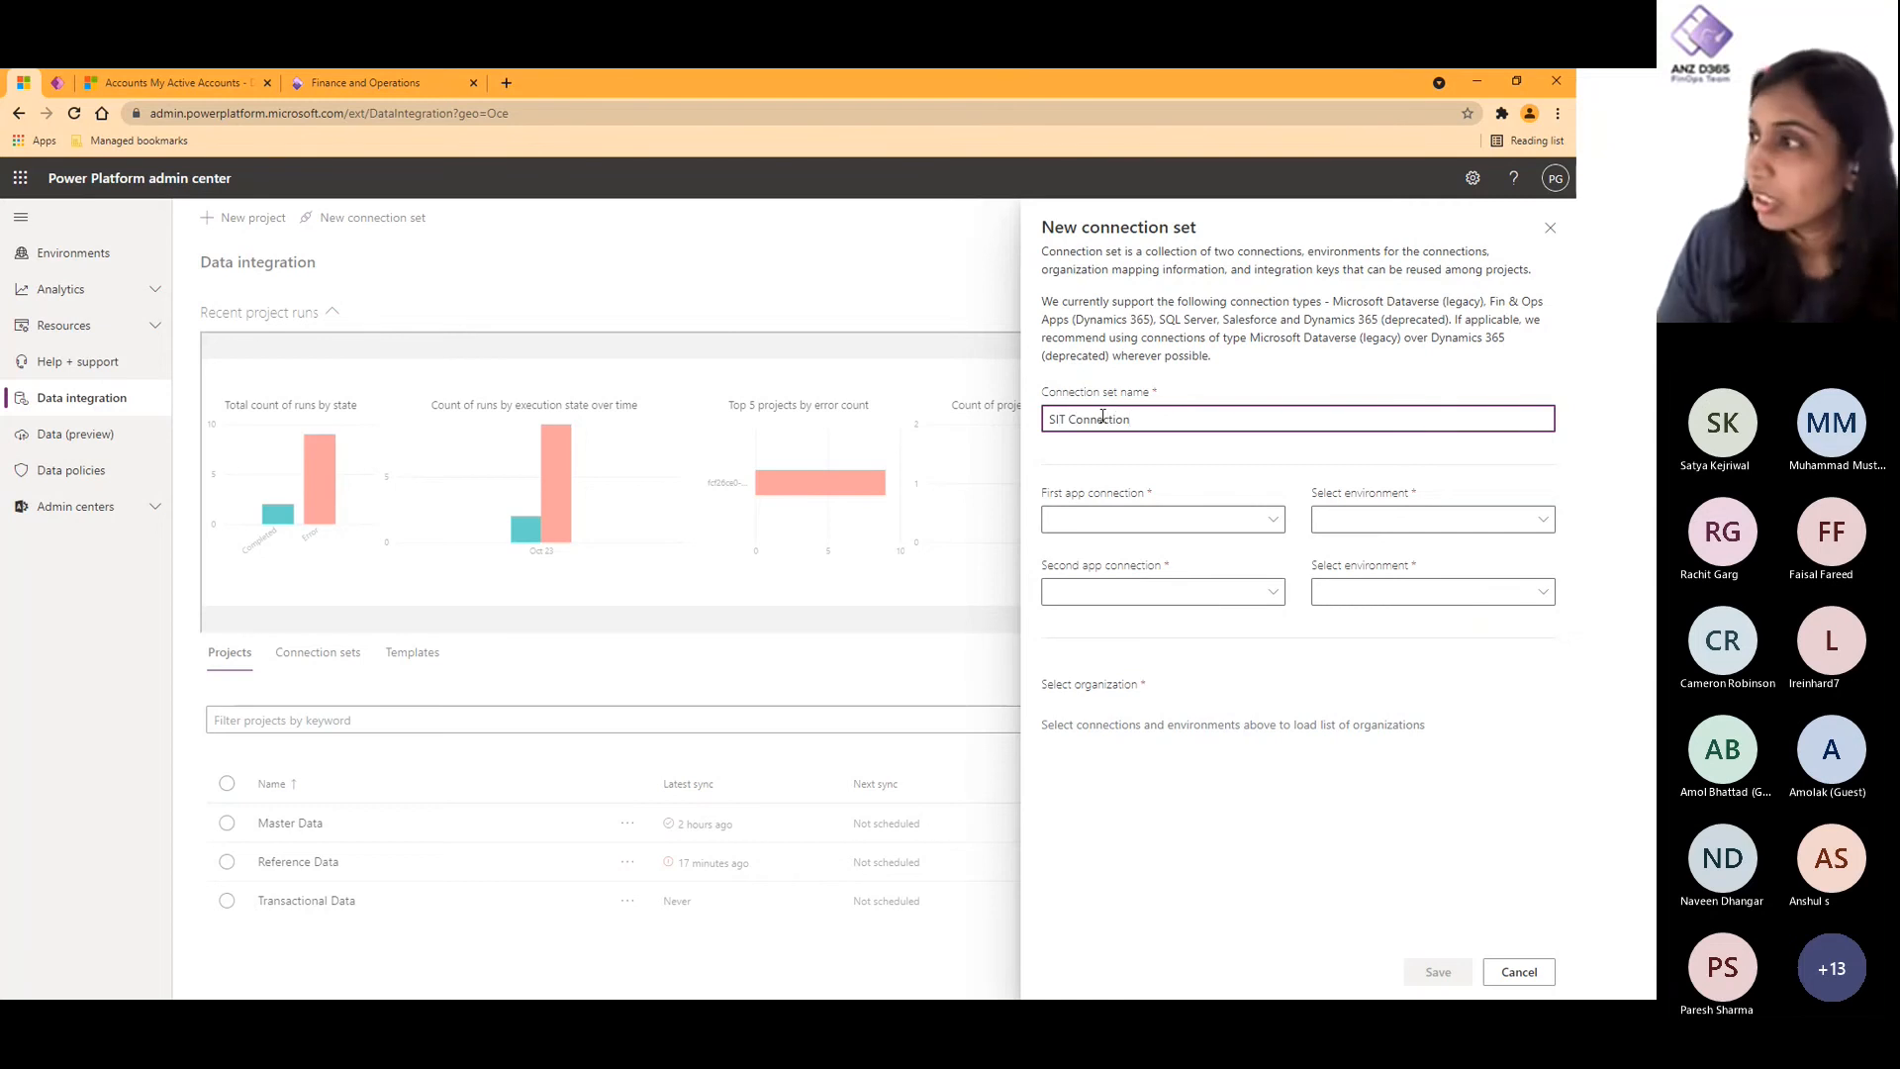
- Set the first app connection to the first Microsoft Dataverse connection and its environment to iugd365finopslab03
left_click(1163, 521)
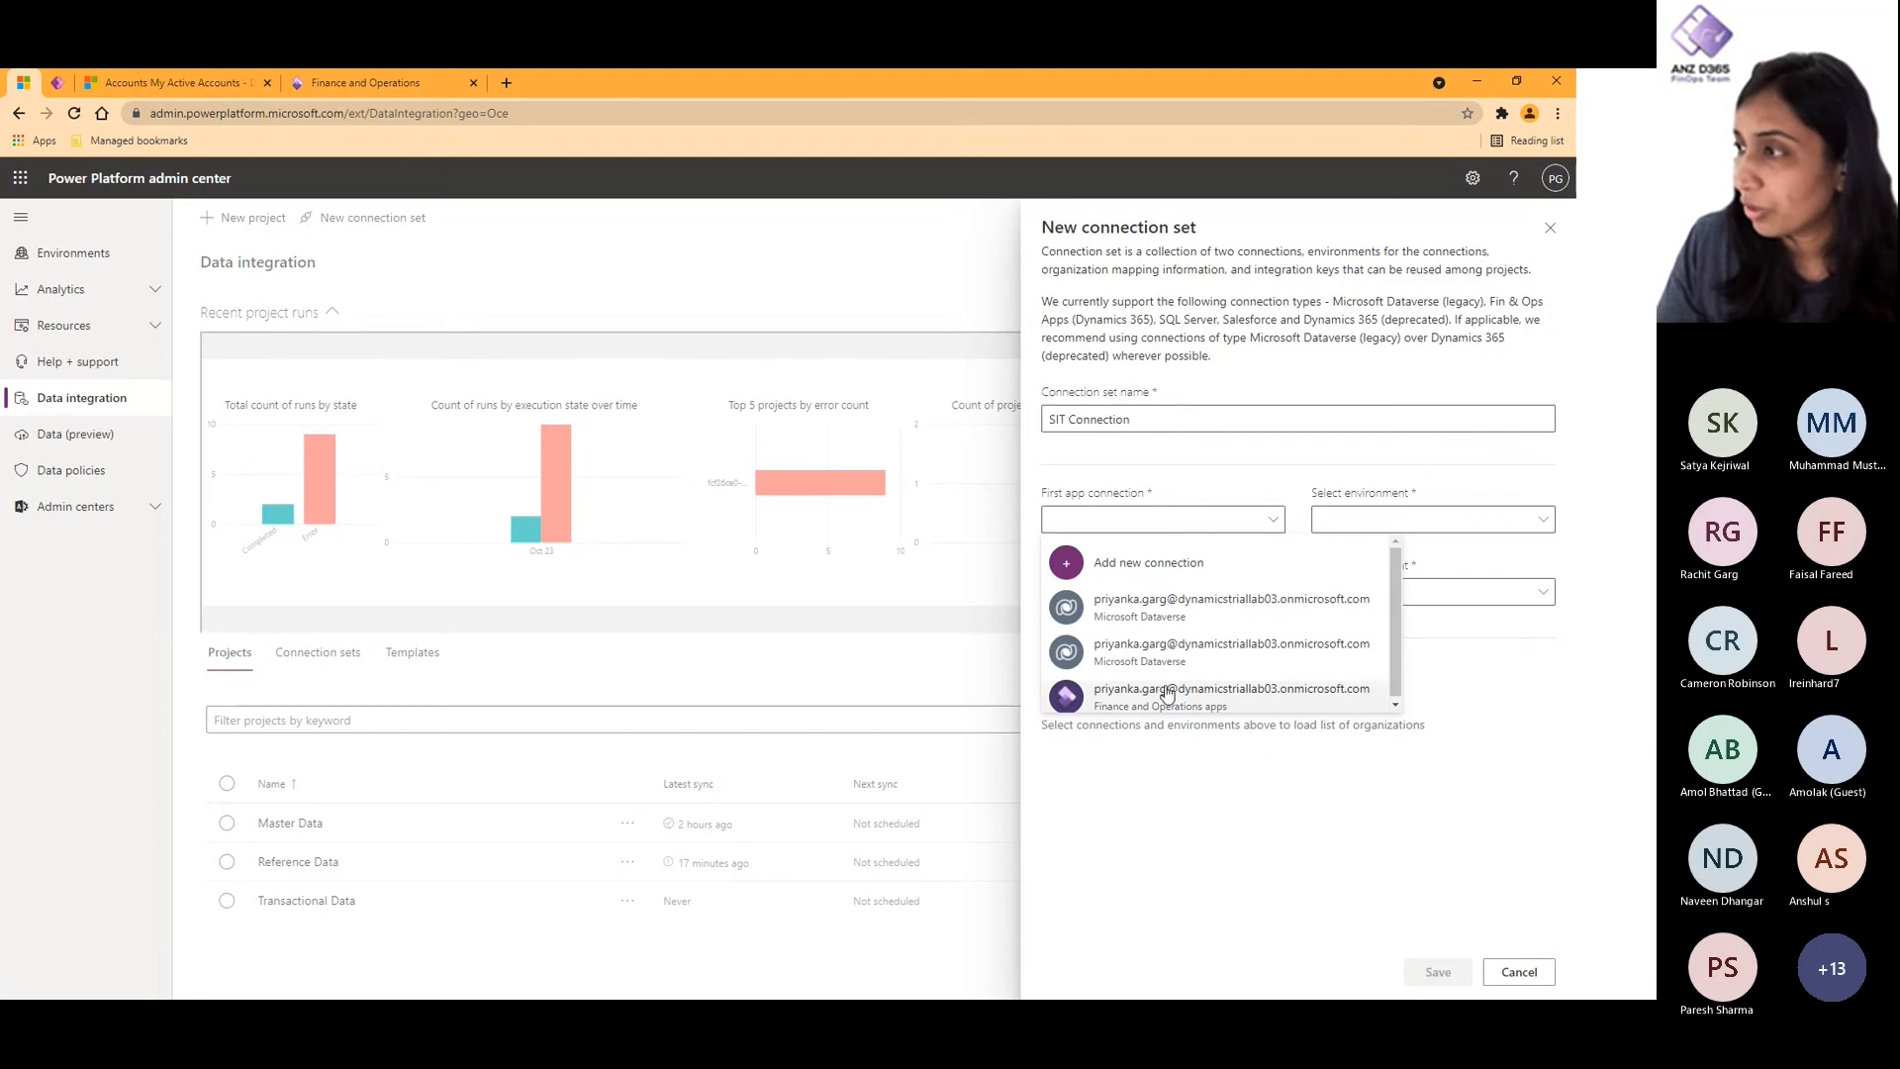
left_click(1153, 619)
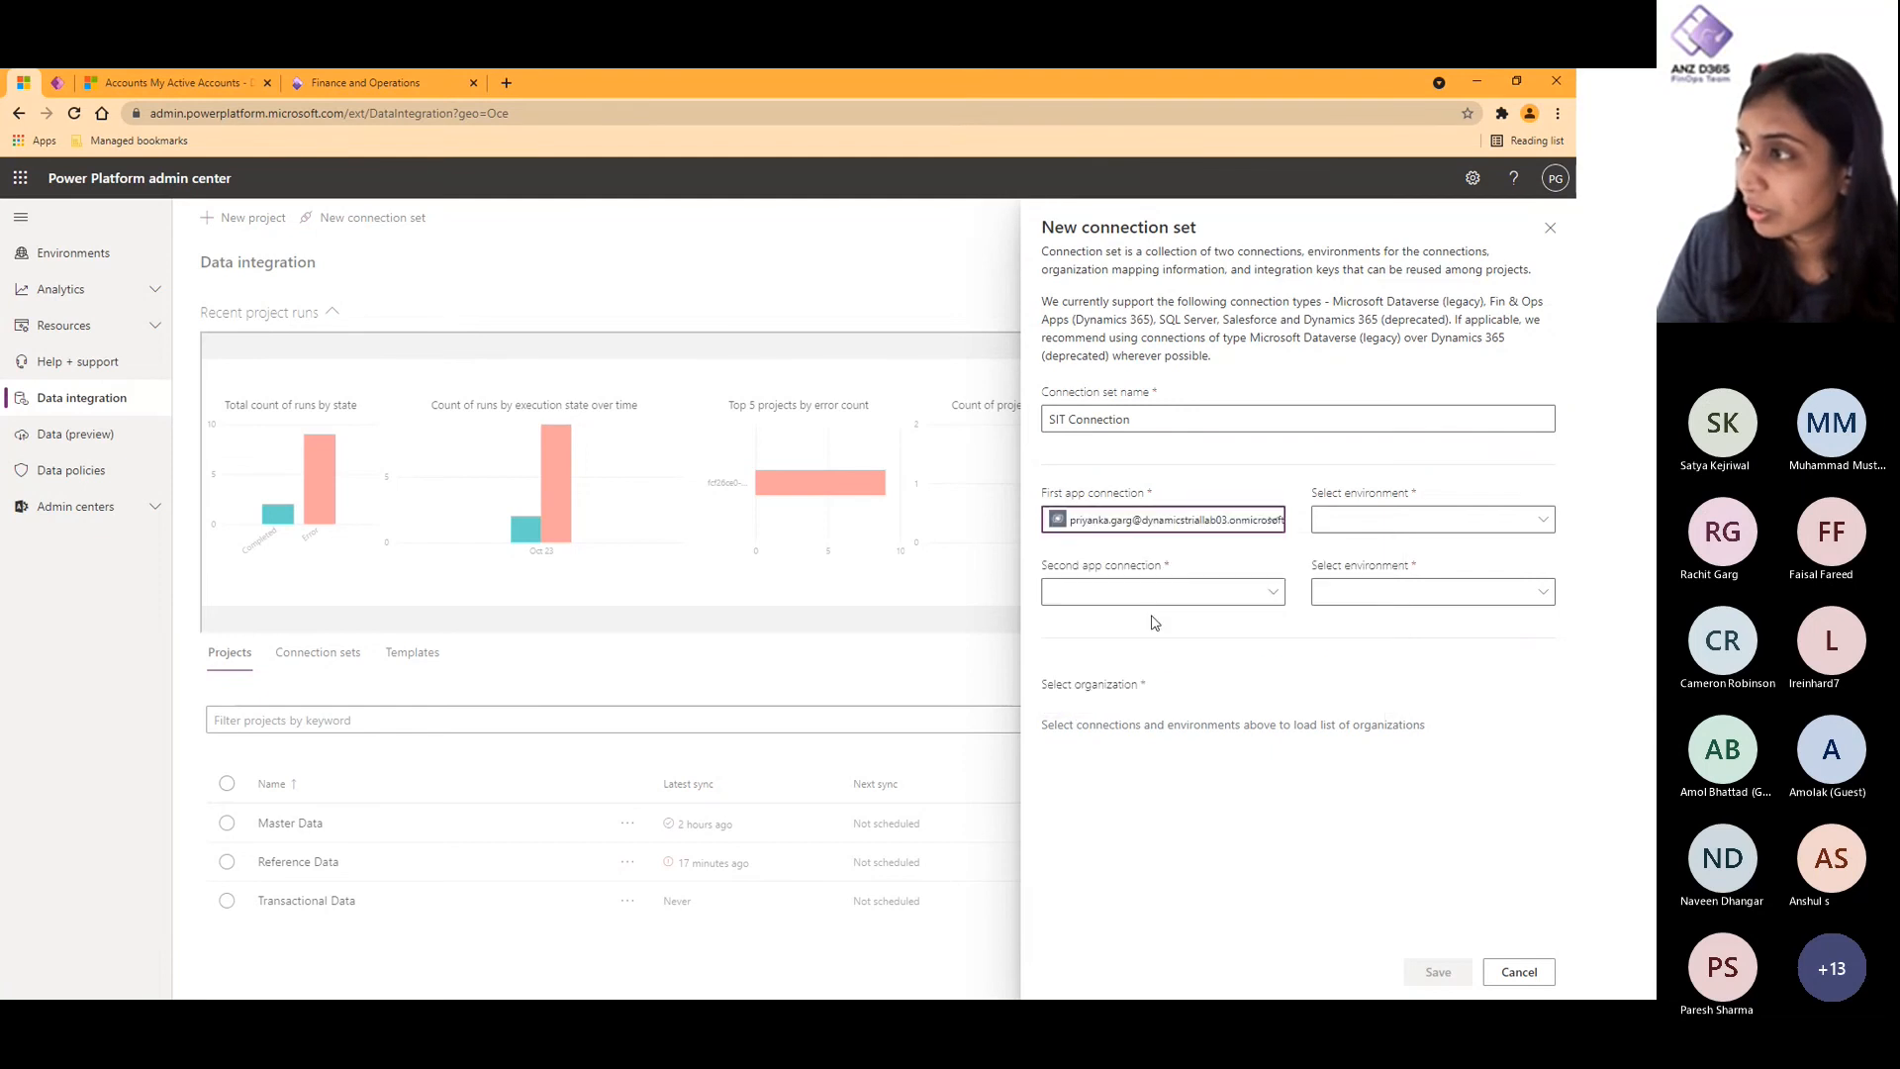
left_click(1423, 511)
left_click(1410, 552)
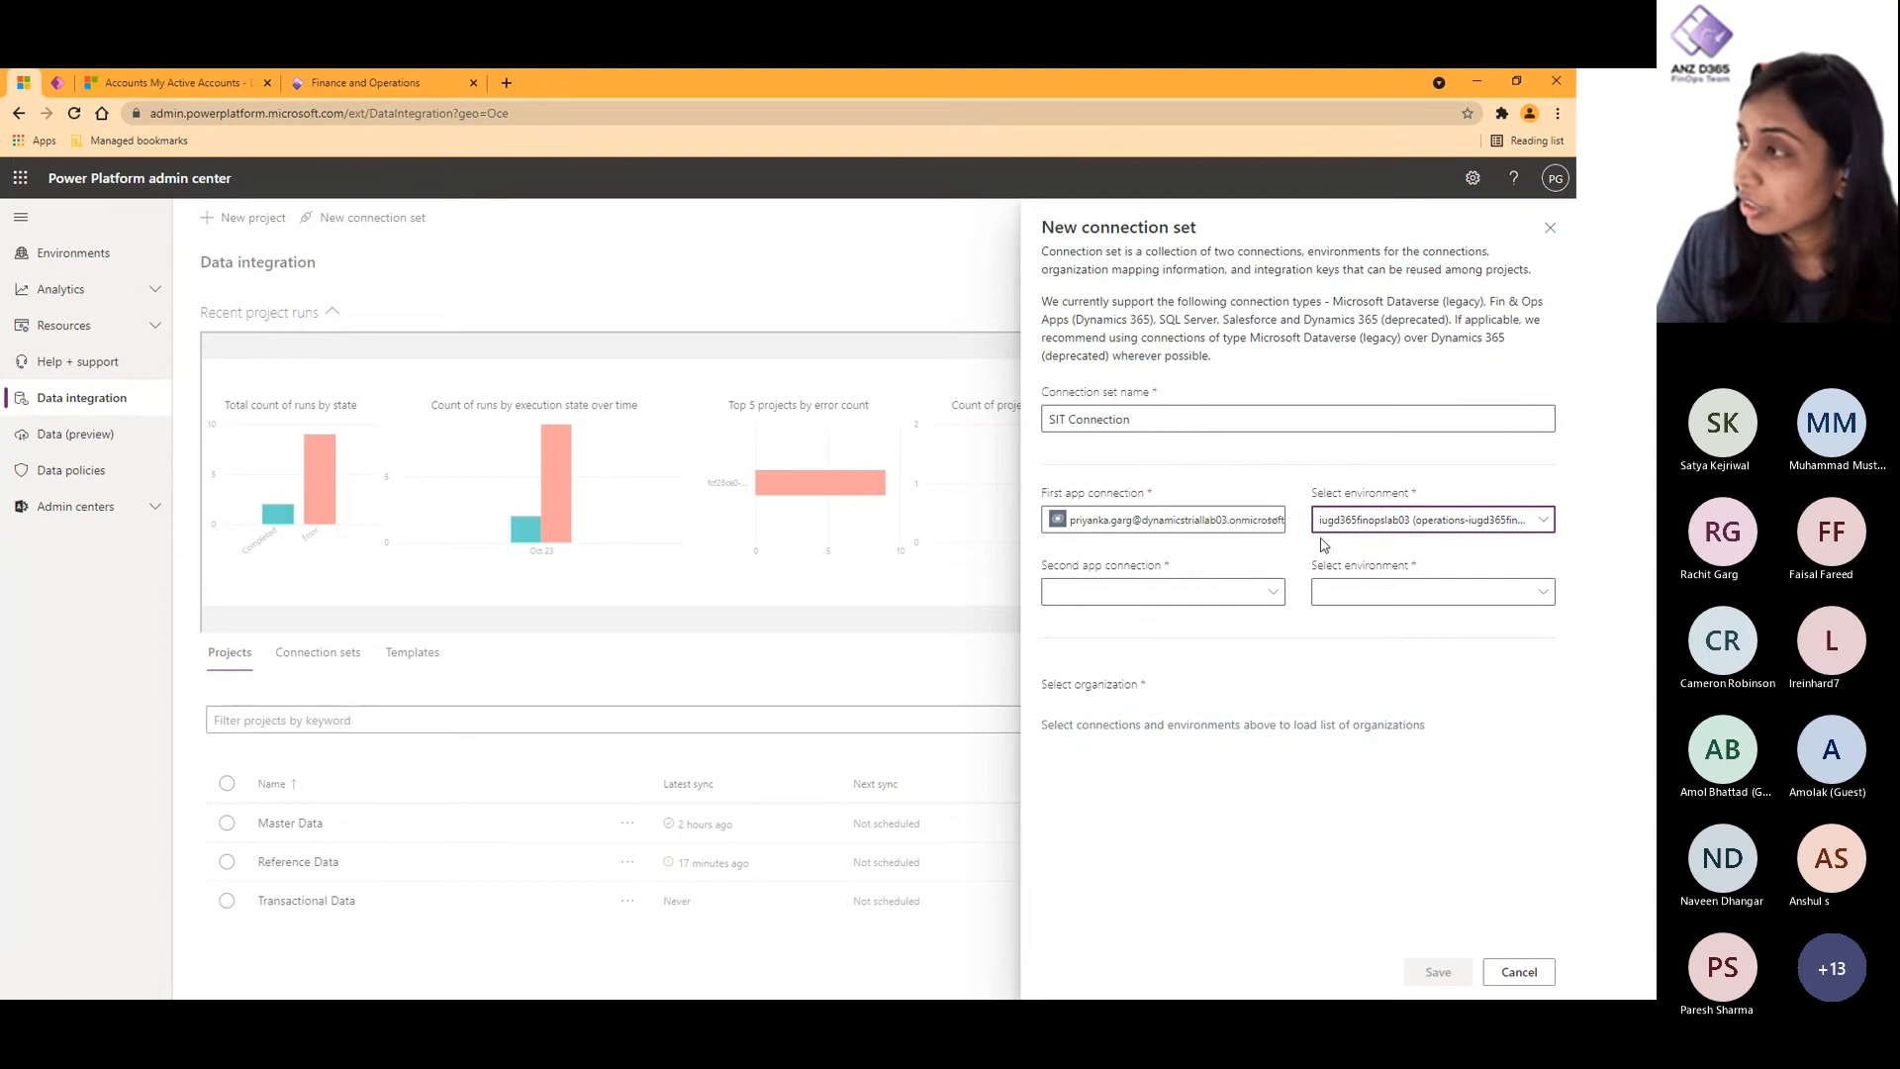
- Set the second app connection to the Finance and Operations apps connection, with environment iugd365finopslab03.sandbox.operations.dynamics.com
left_click(1132, 593)
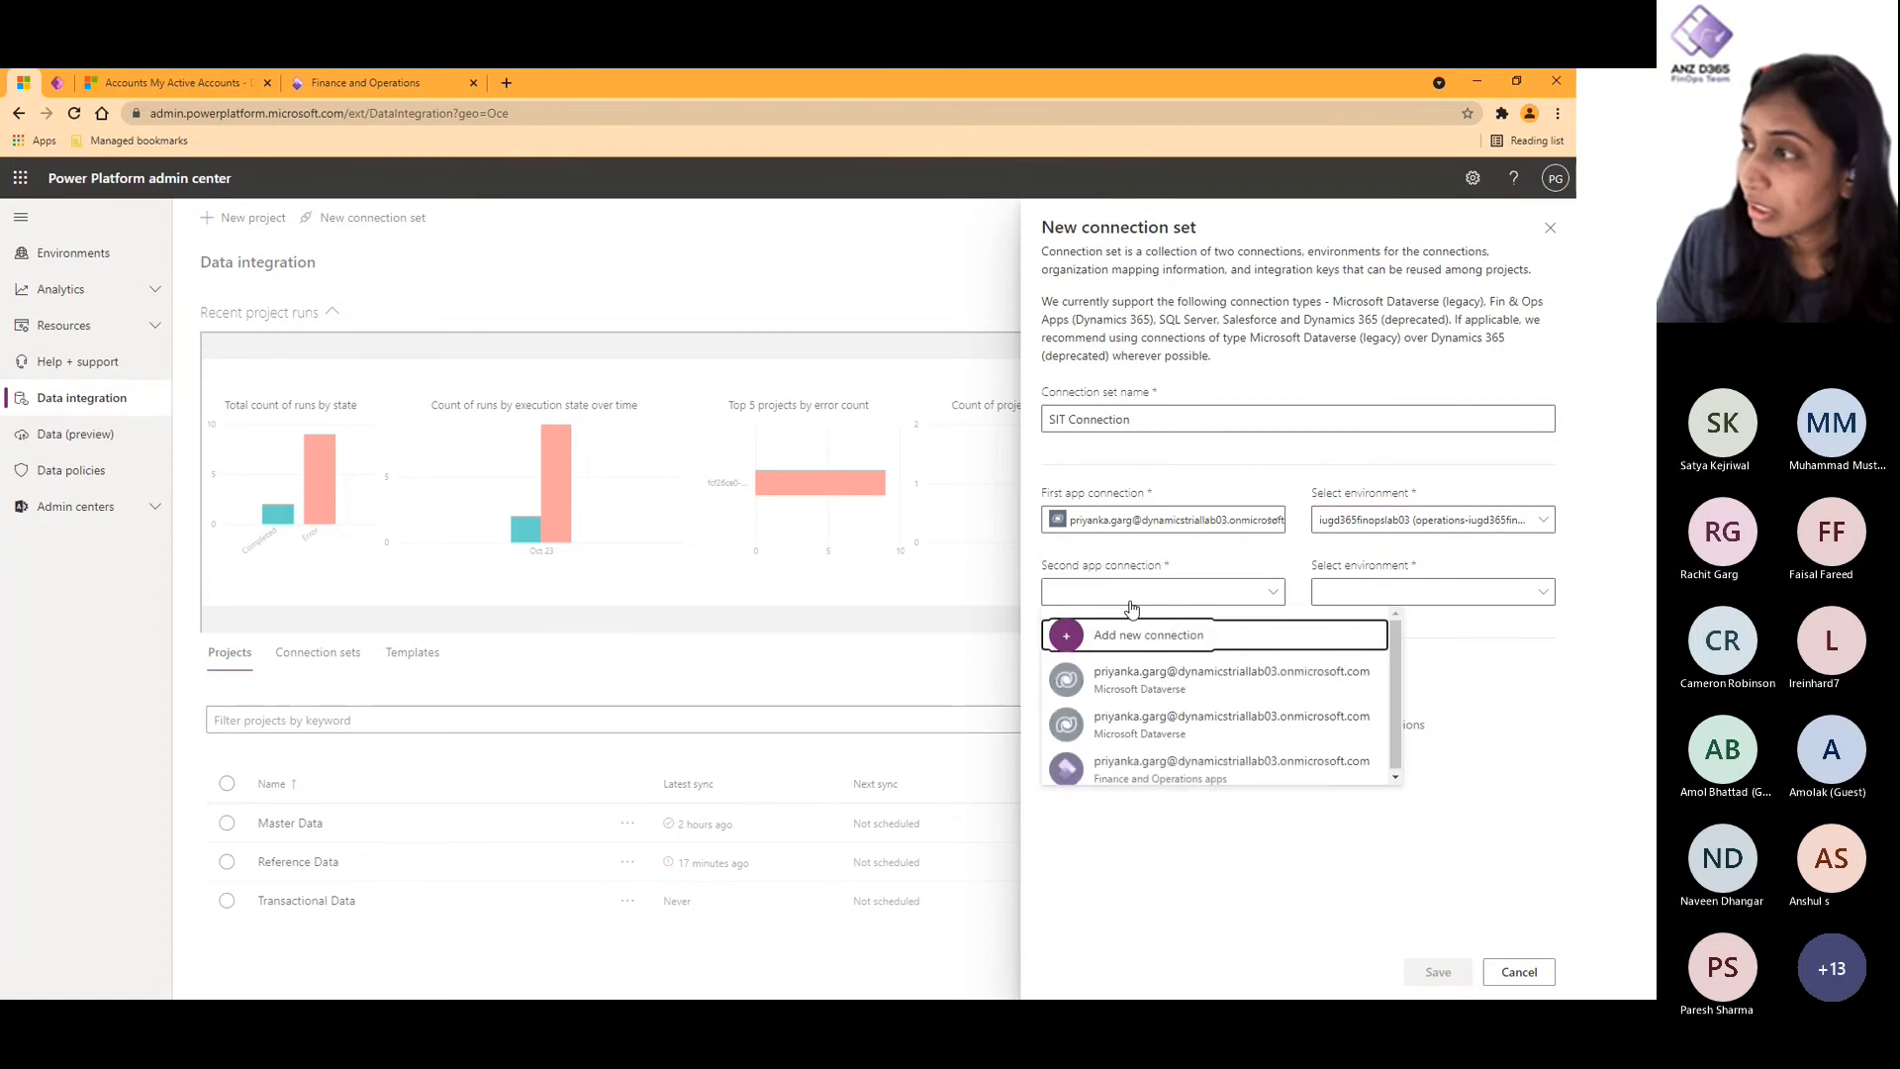
left_click(1151, 766)
left_click(1443, 600)
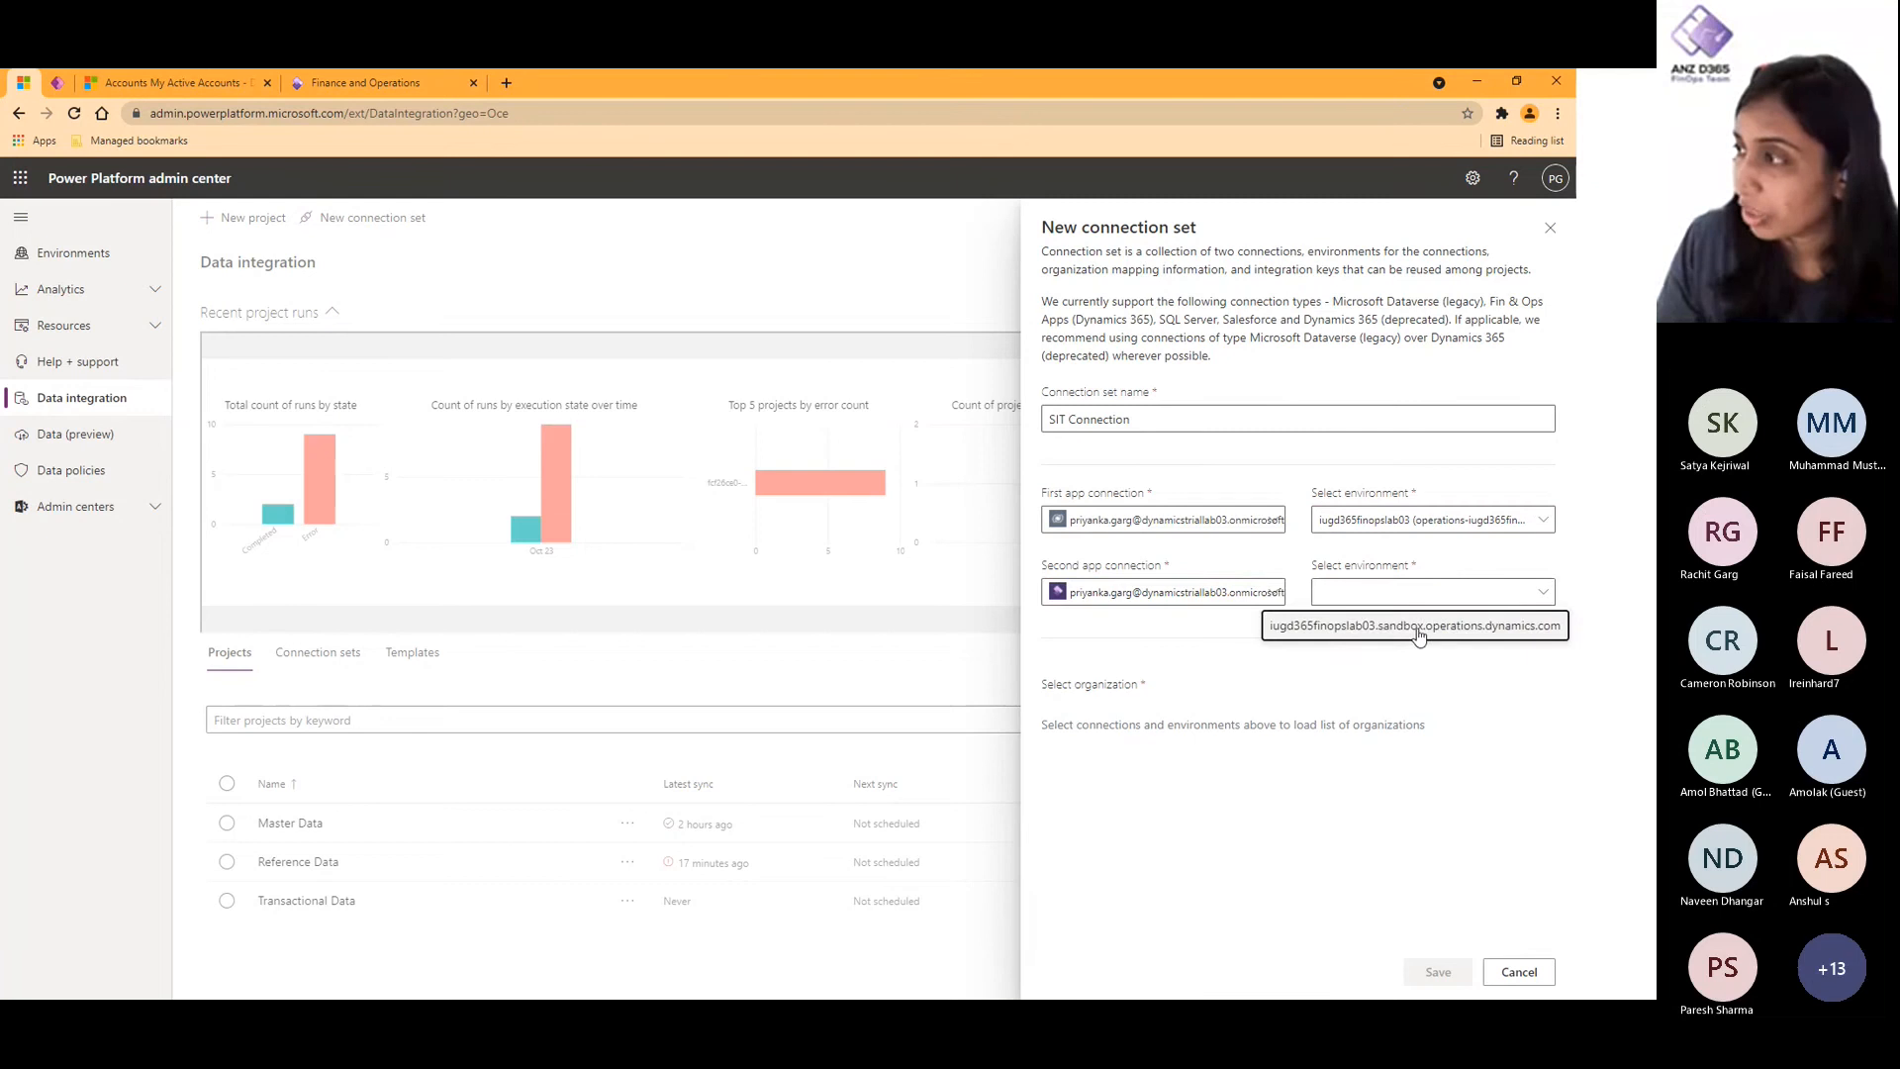
left_click(1440, 626)
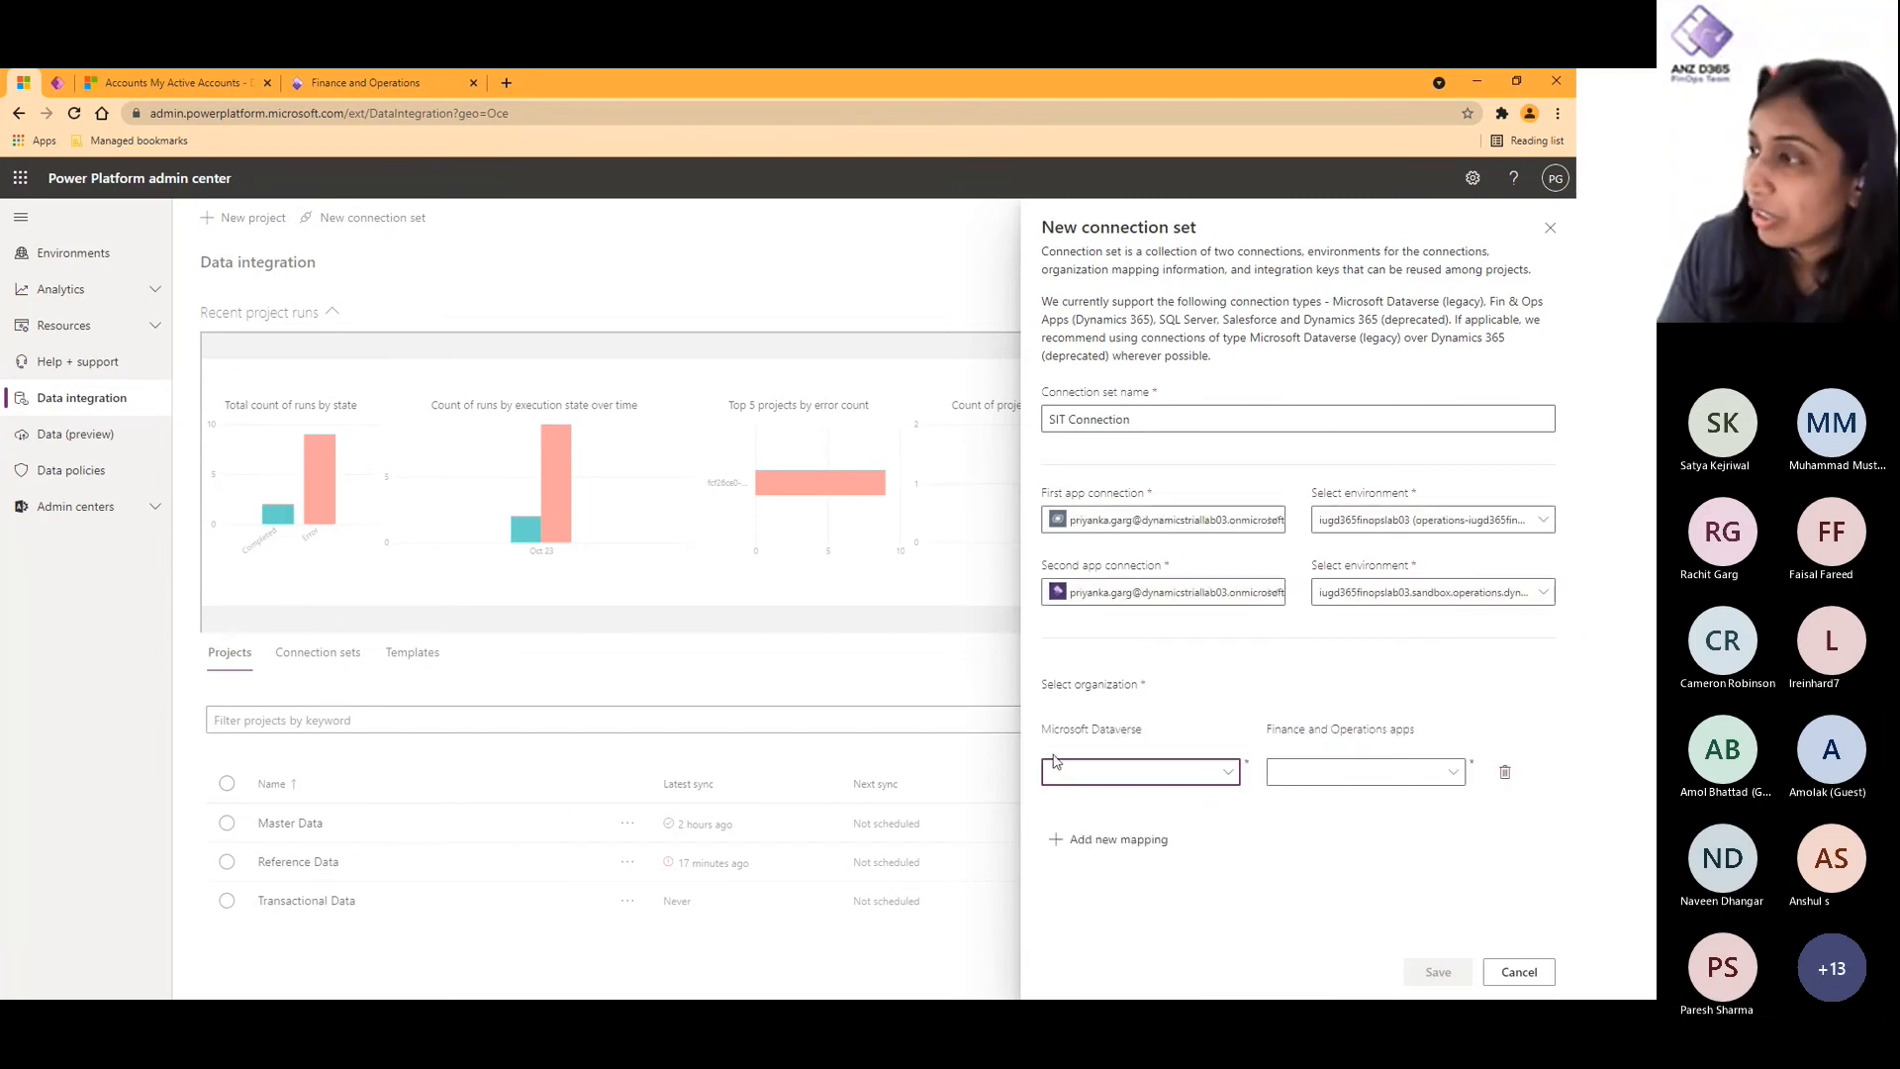
- Set the connection set's Microsoft Dataverse organization to USMF
left_click(1209, 786)
left_click(1209, 786)
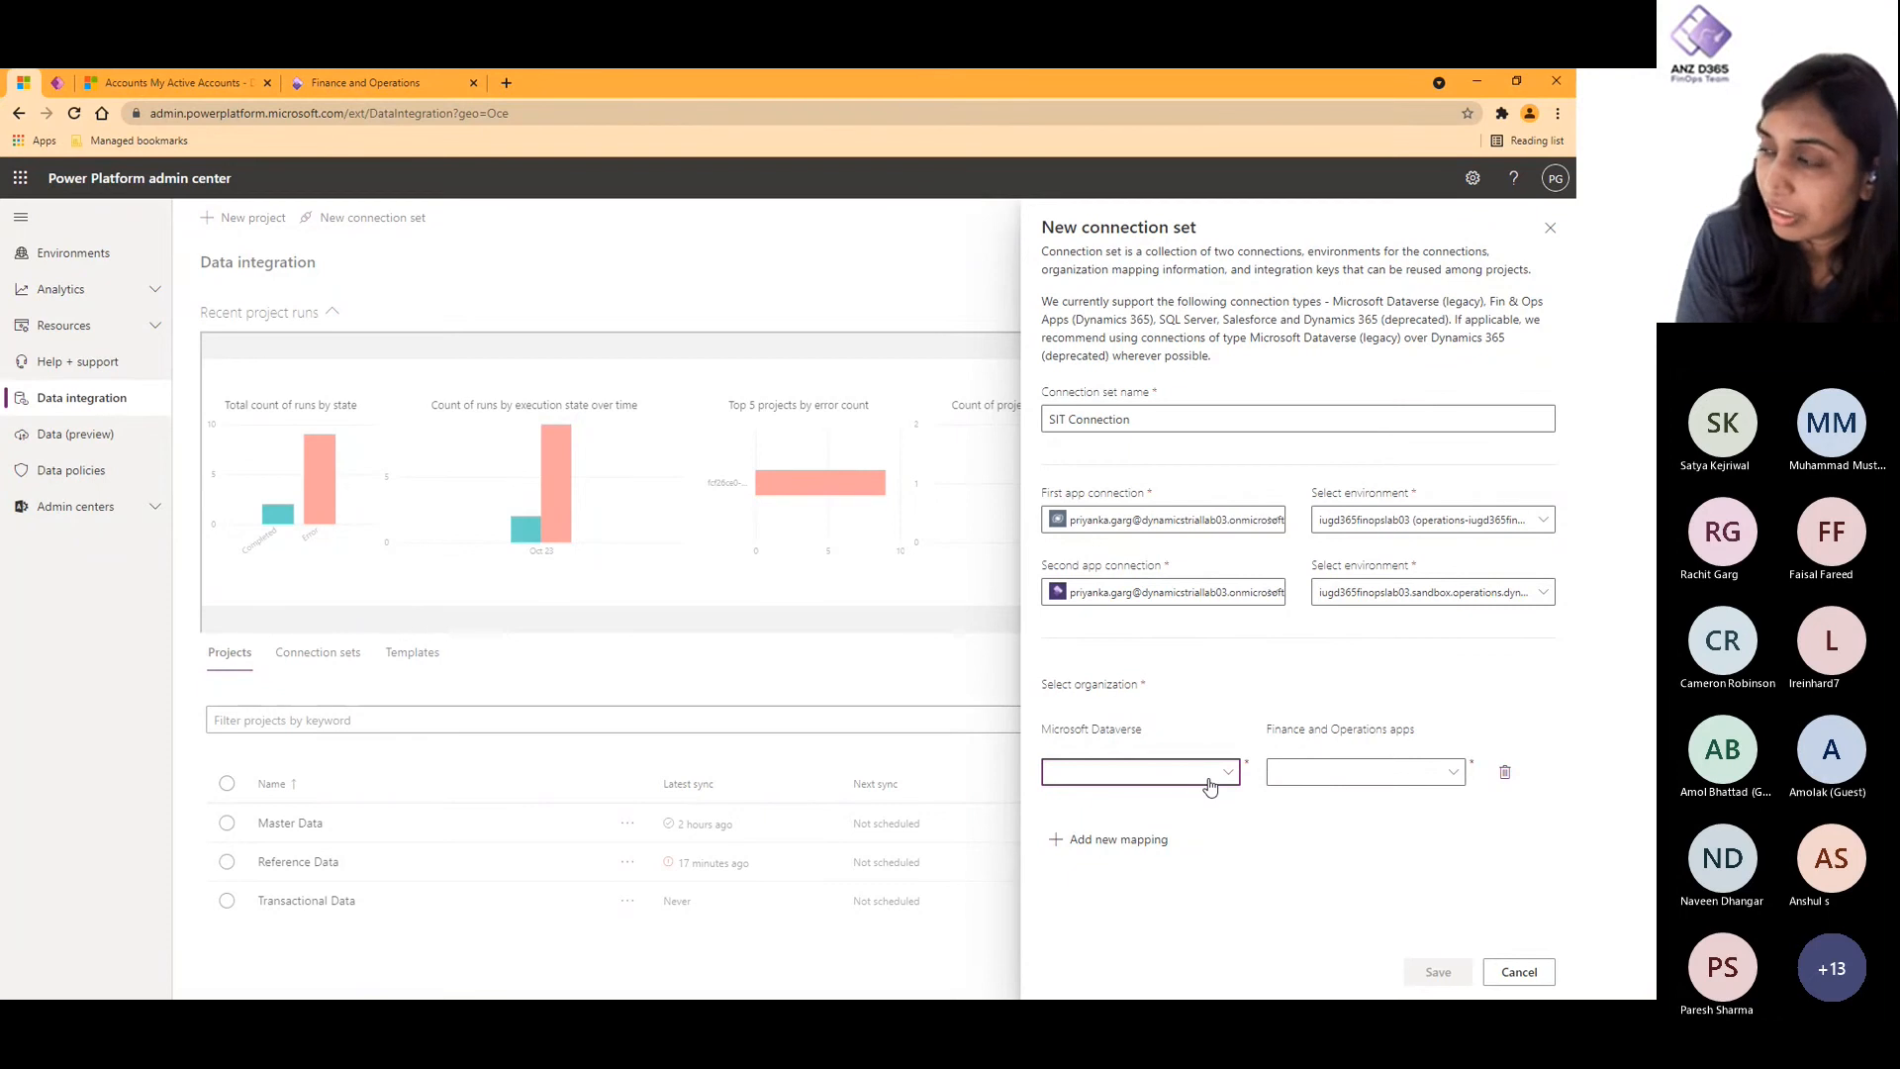
left_click(1304, 778)
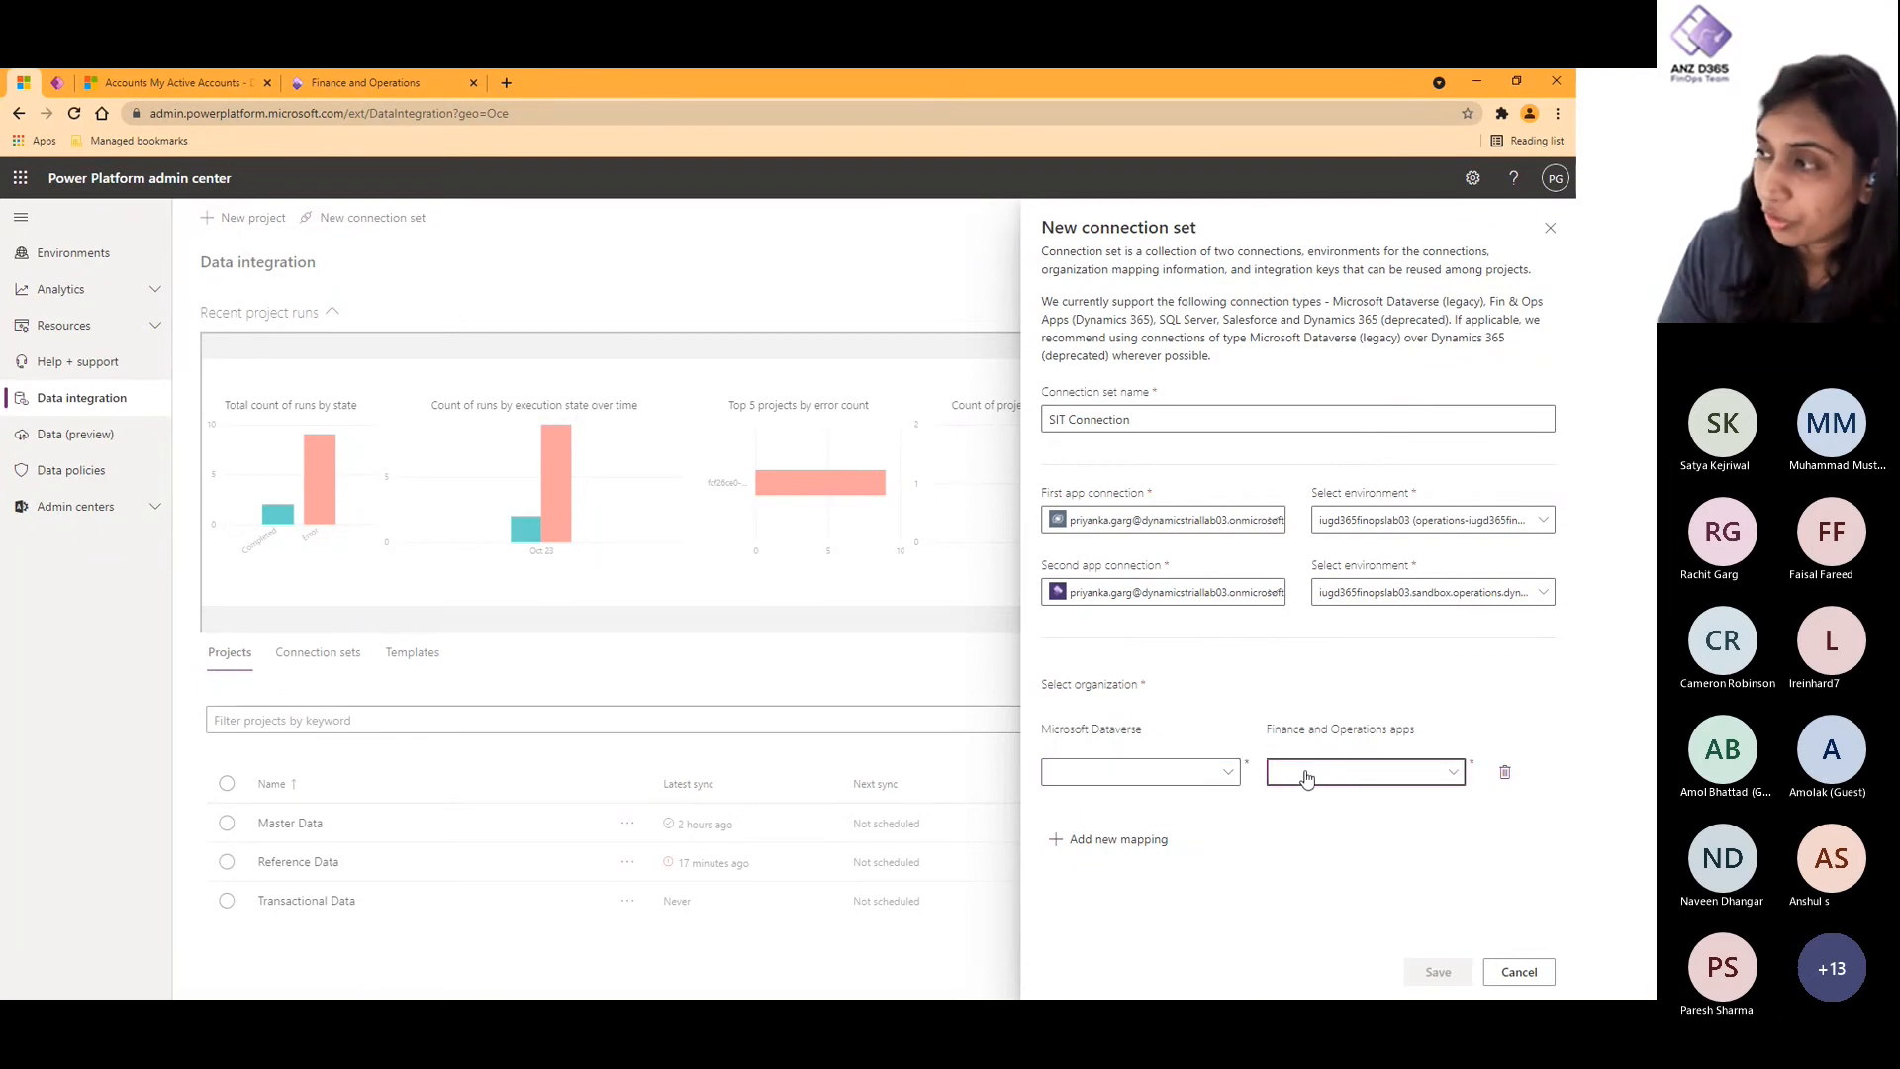
left_click(1046, 775)
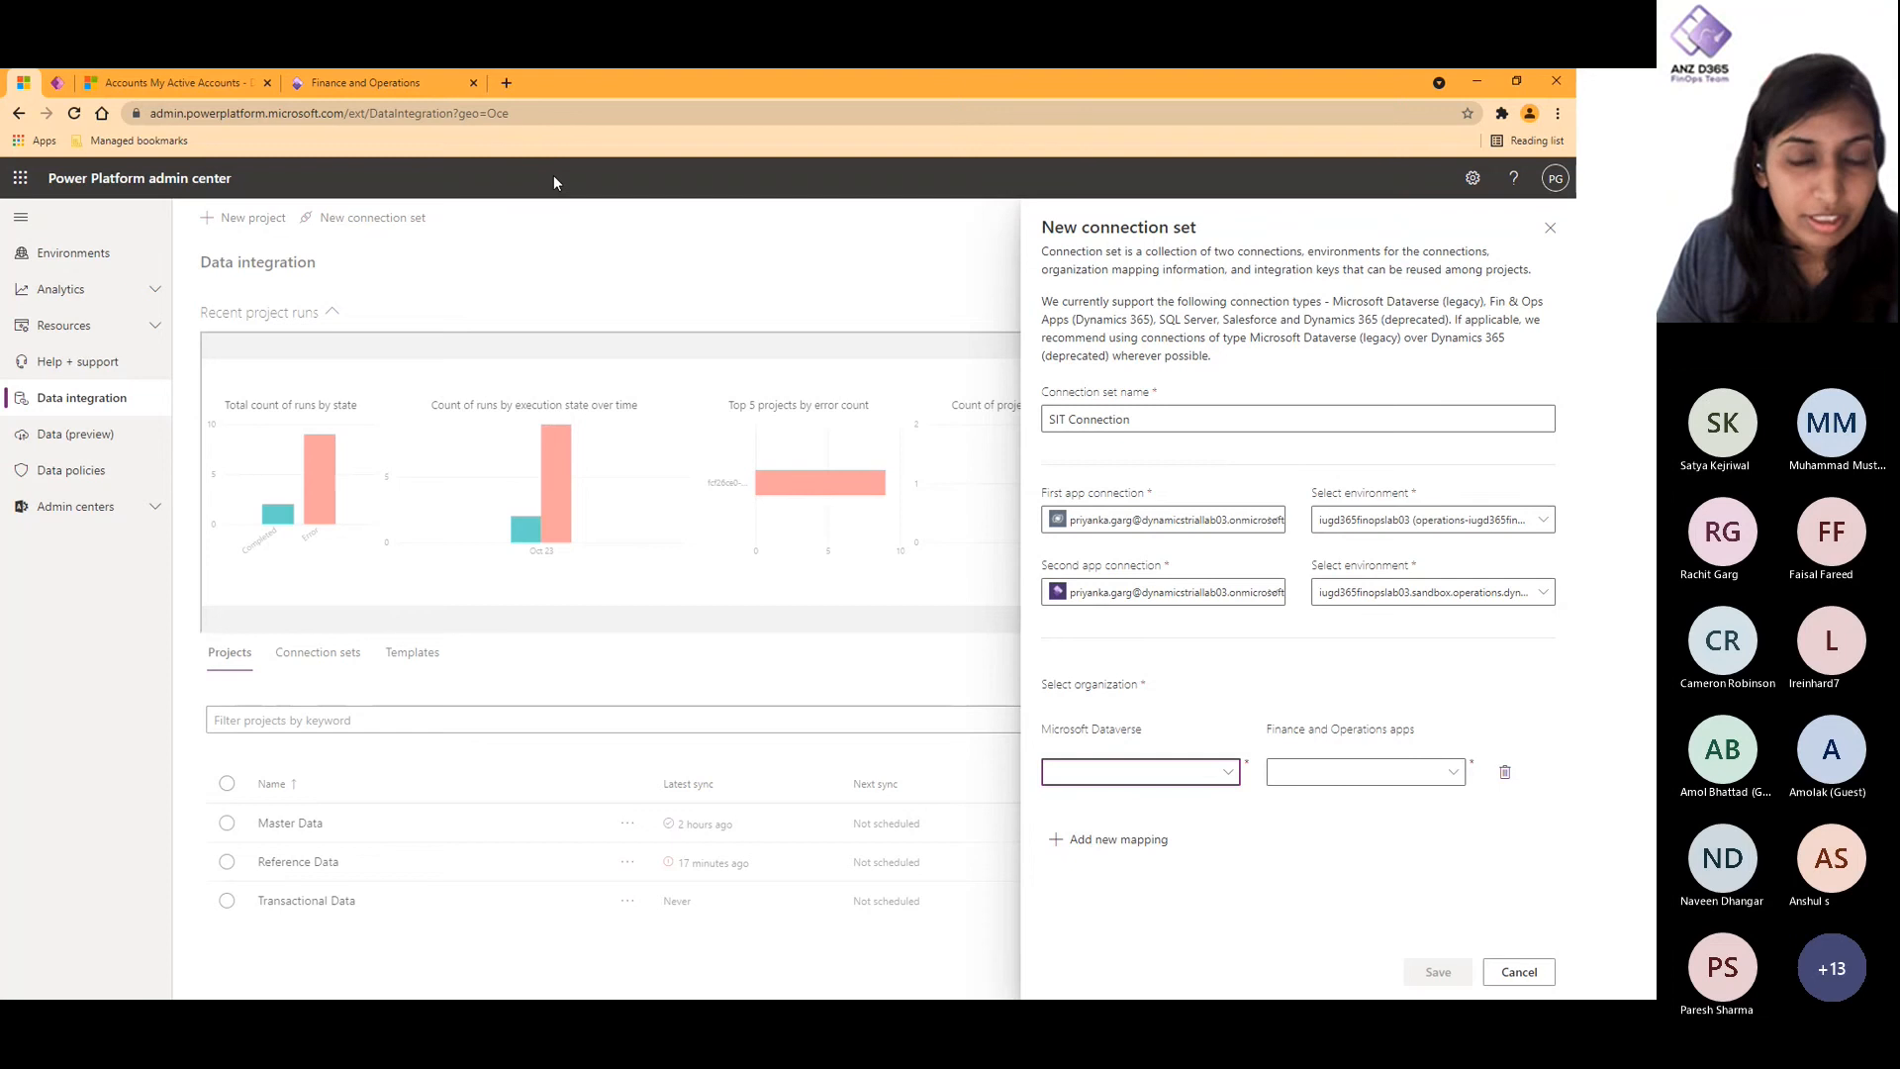
left_click(1227, 775)
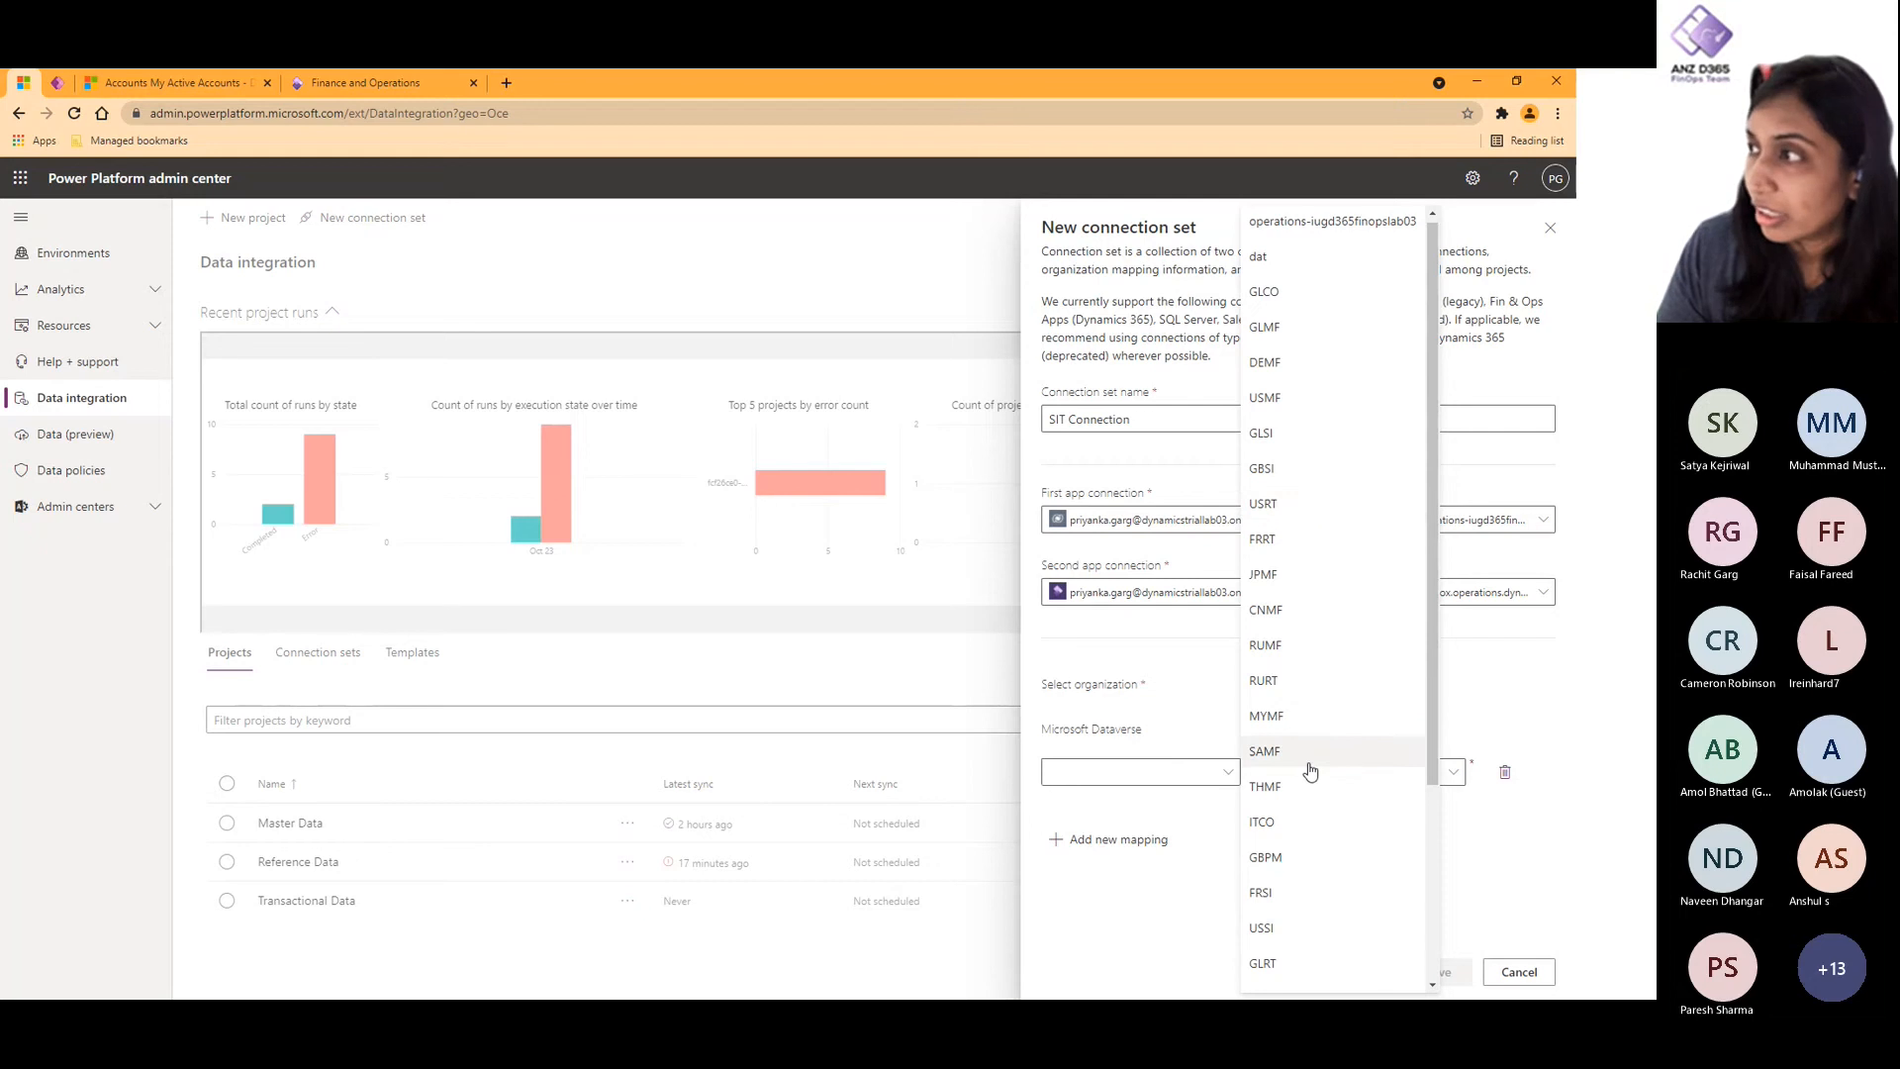
scroll(1311, 771, "down", 1)
scroll(1310, 770, "down", 3)
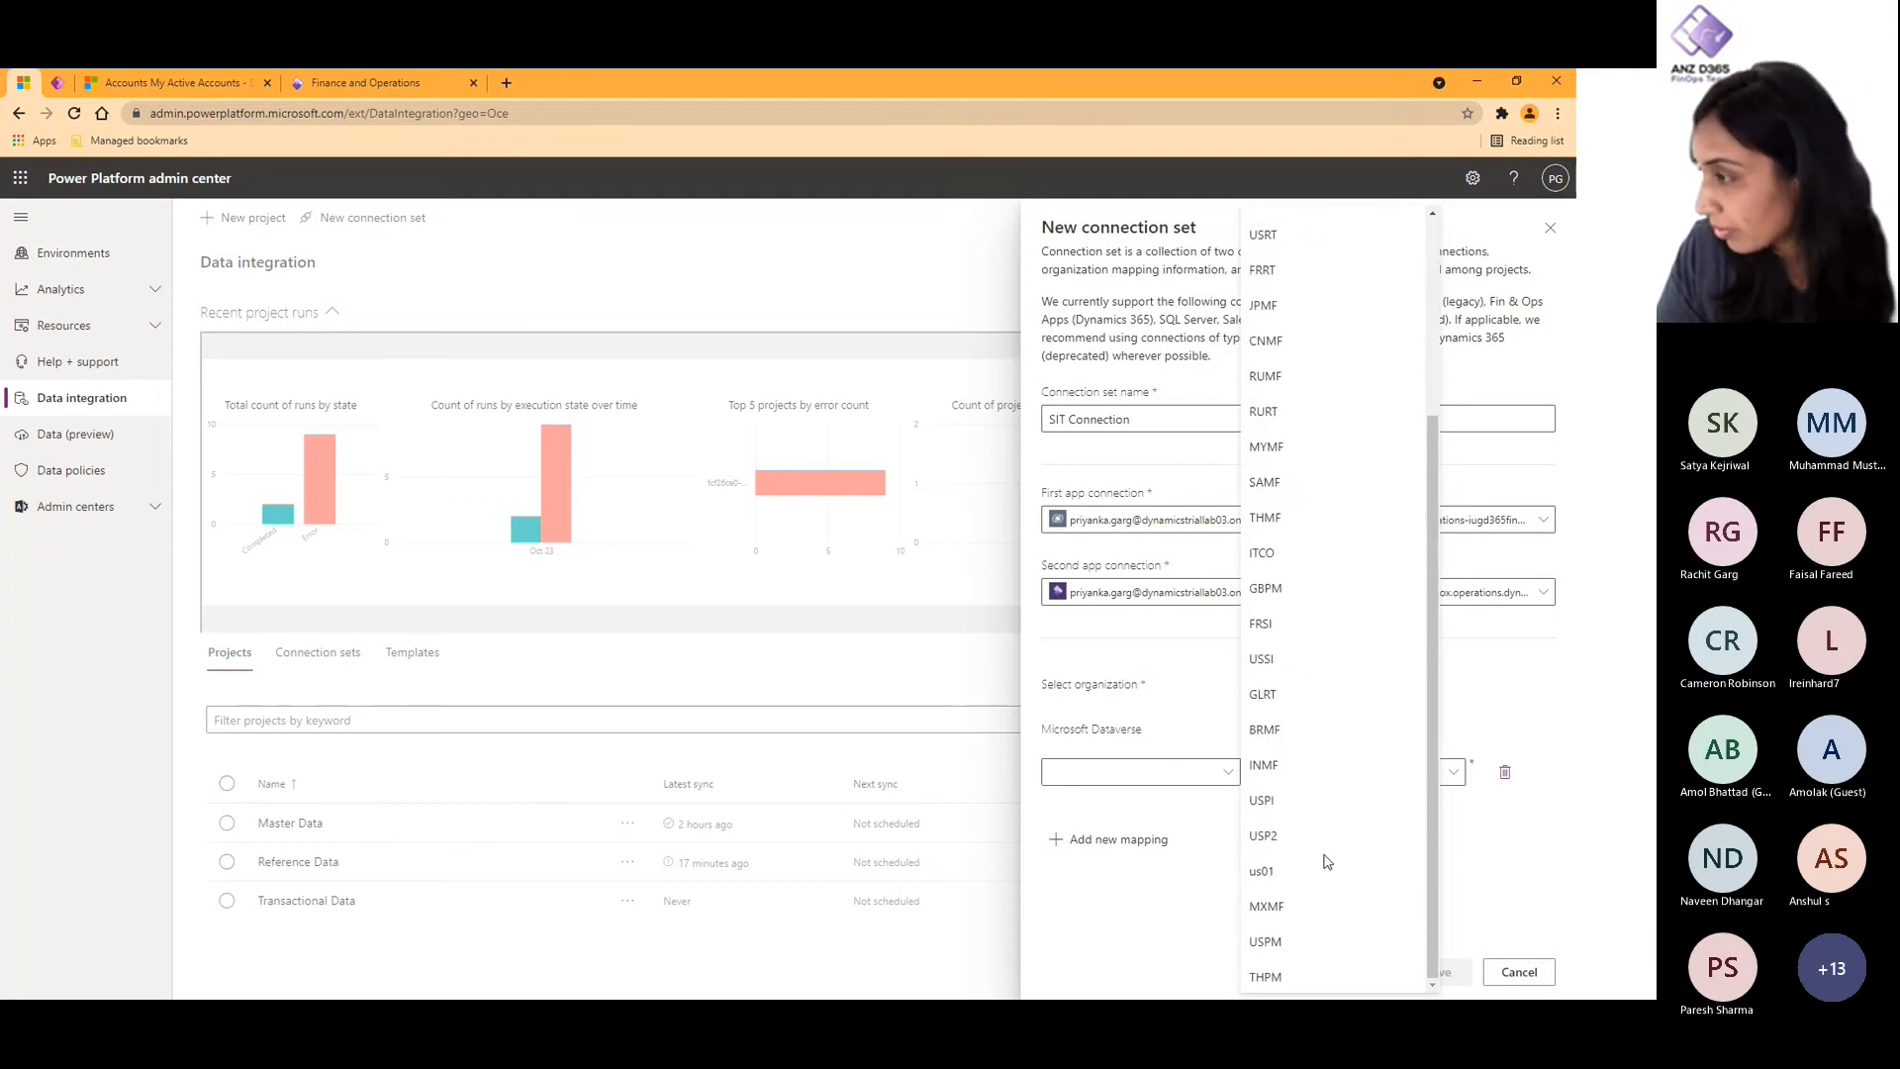
scroll(1326, 861, "up", 3)
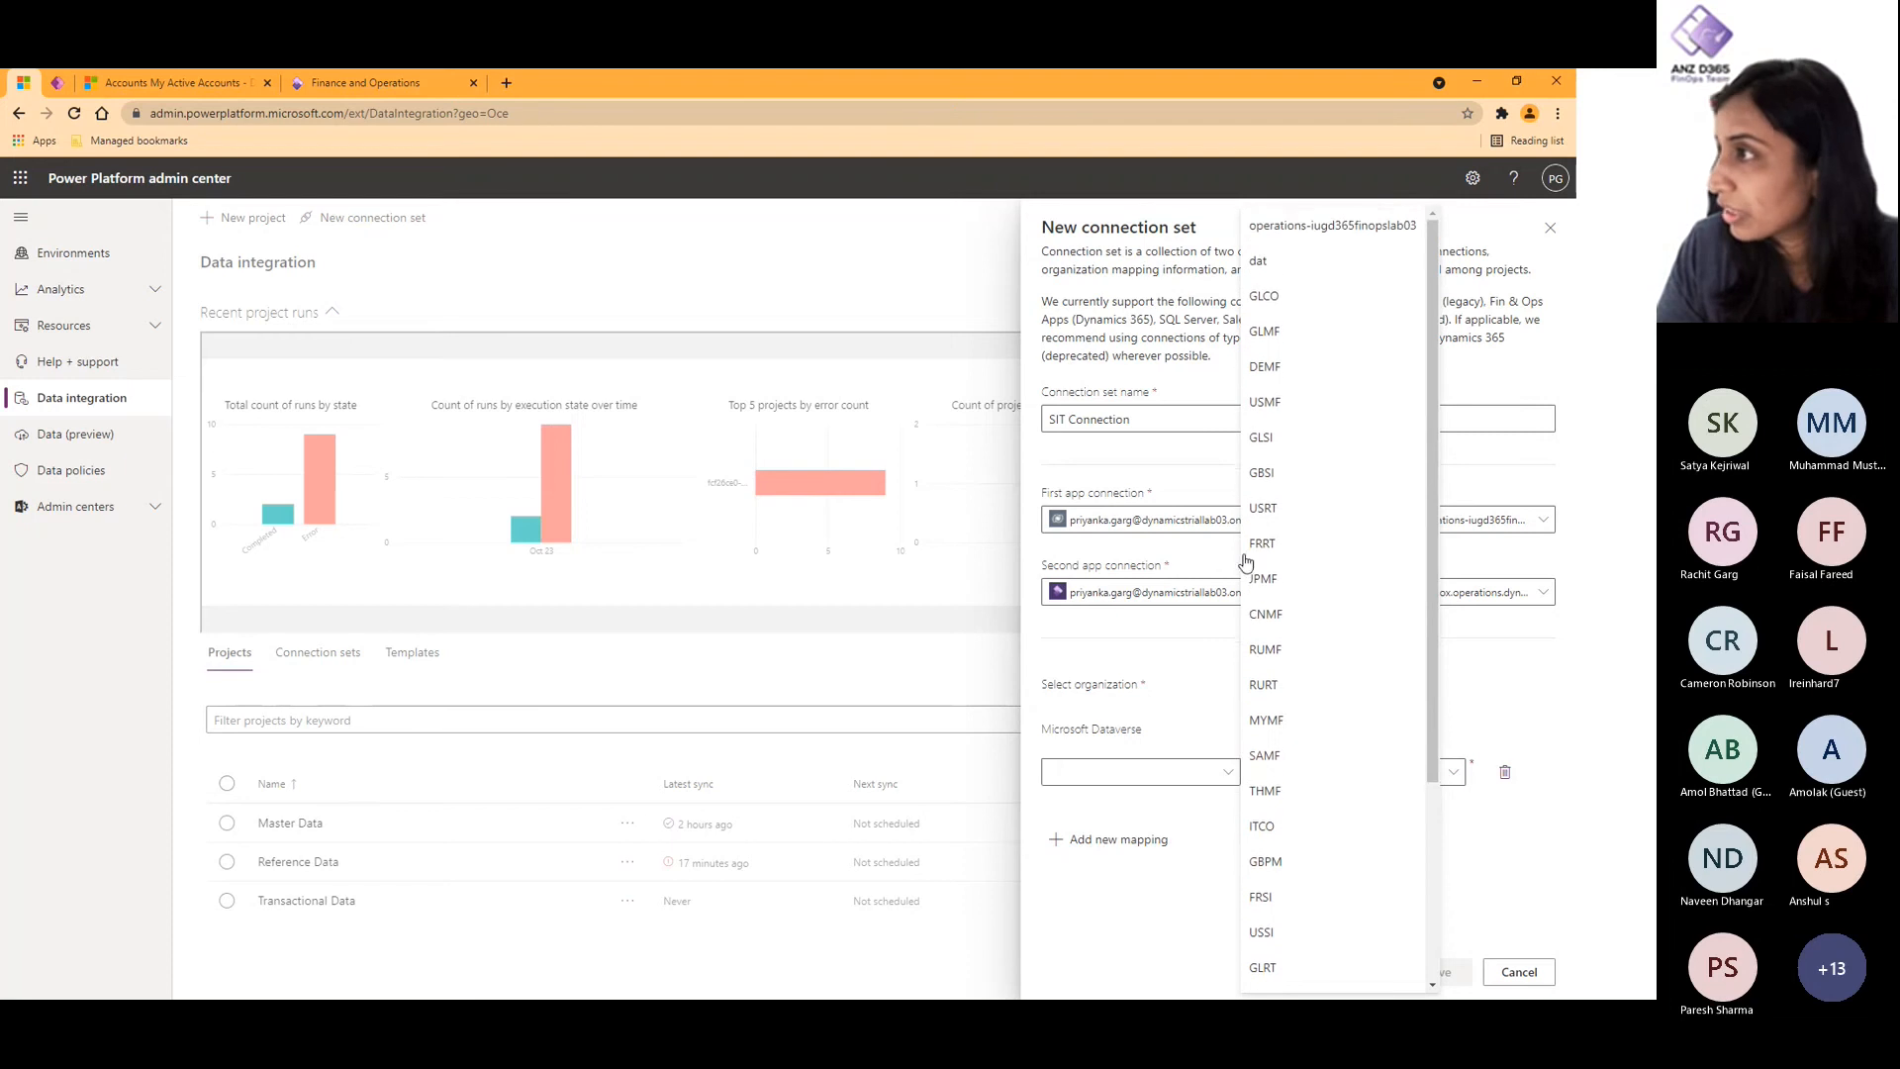
left_click(1277, 406)
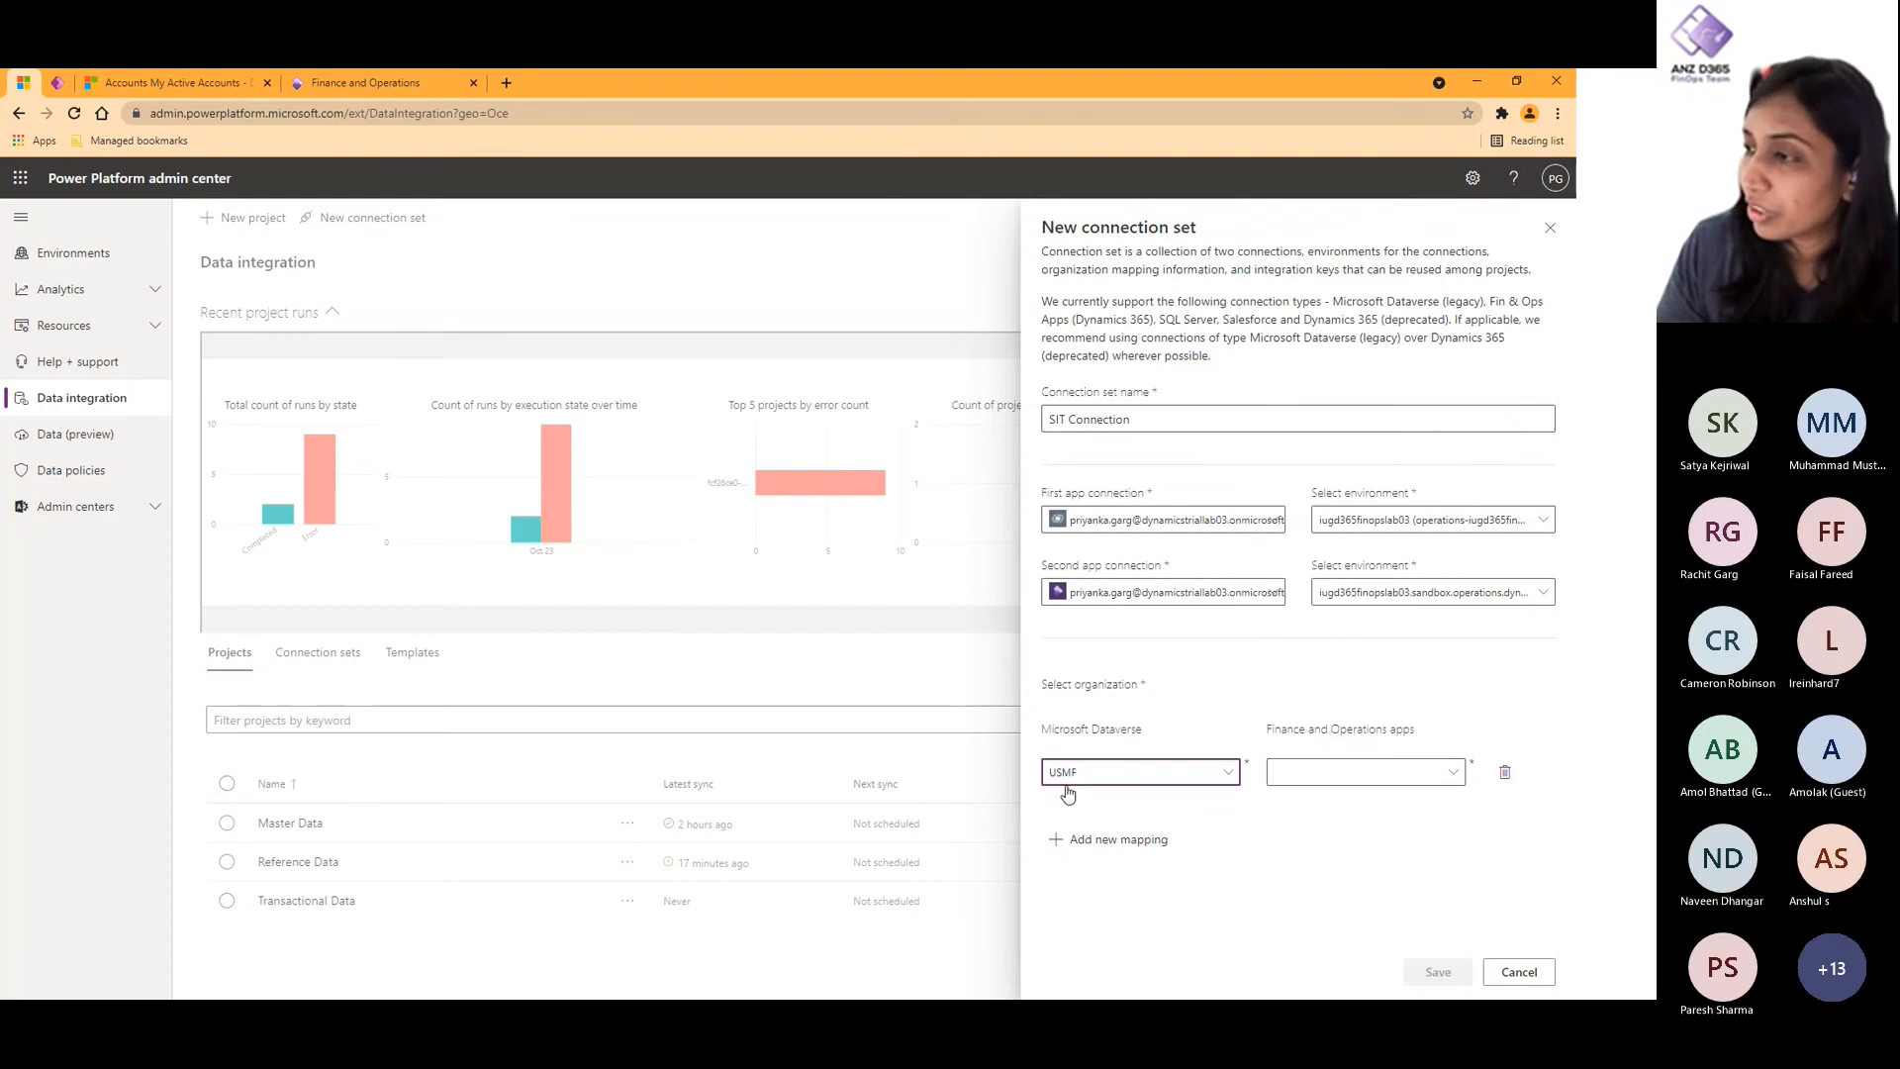
- Map the Dataverse organization to USMF in Finance and Operations apps and save the connection set
left_click(1349, 773)
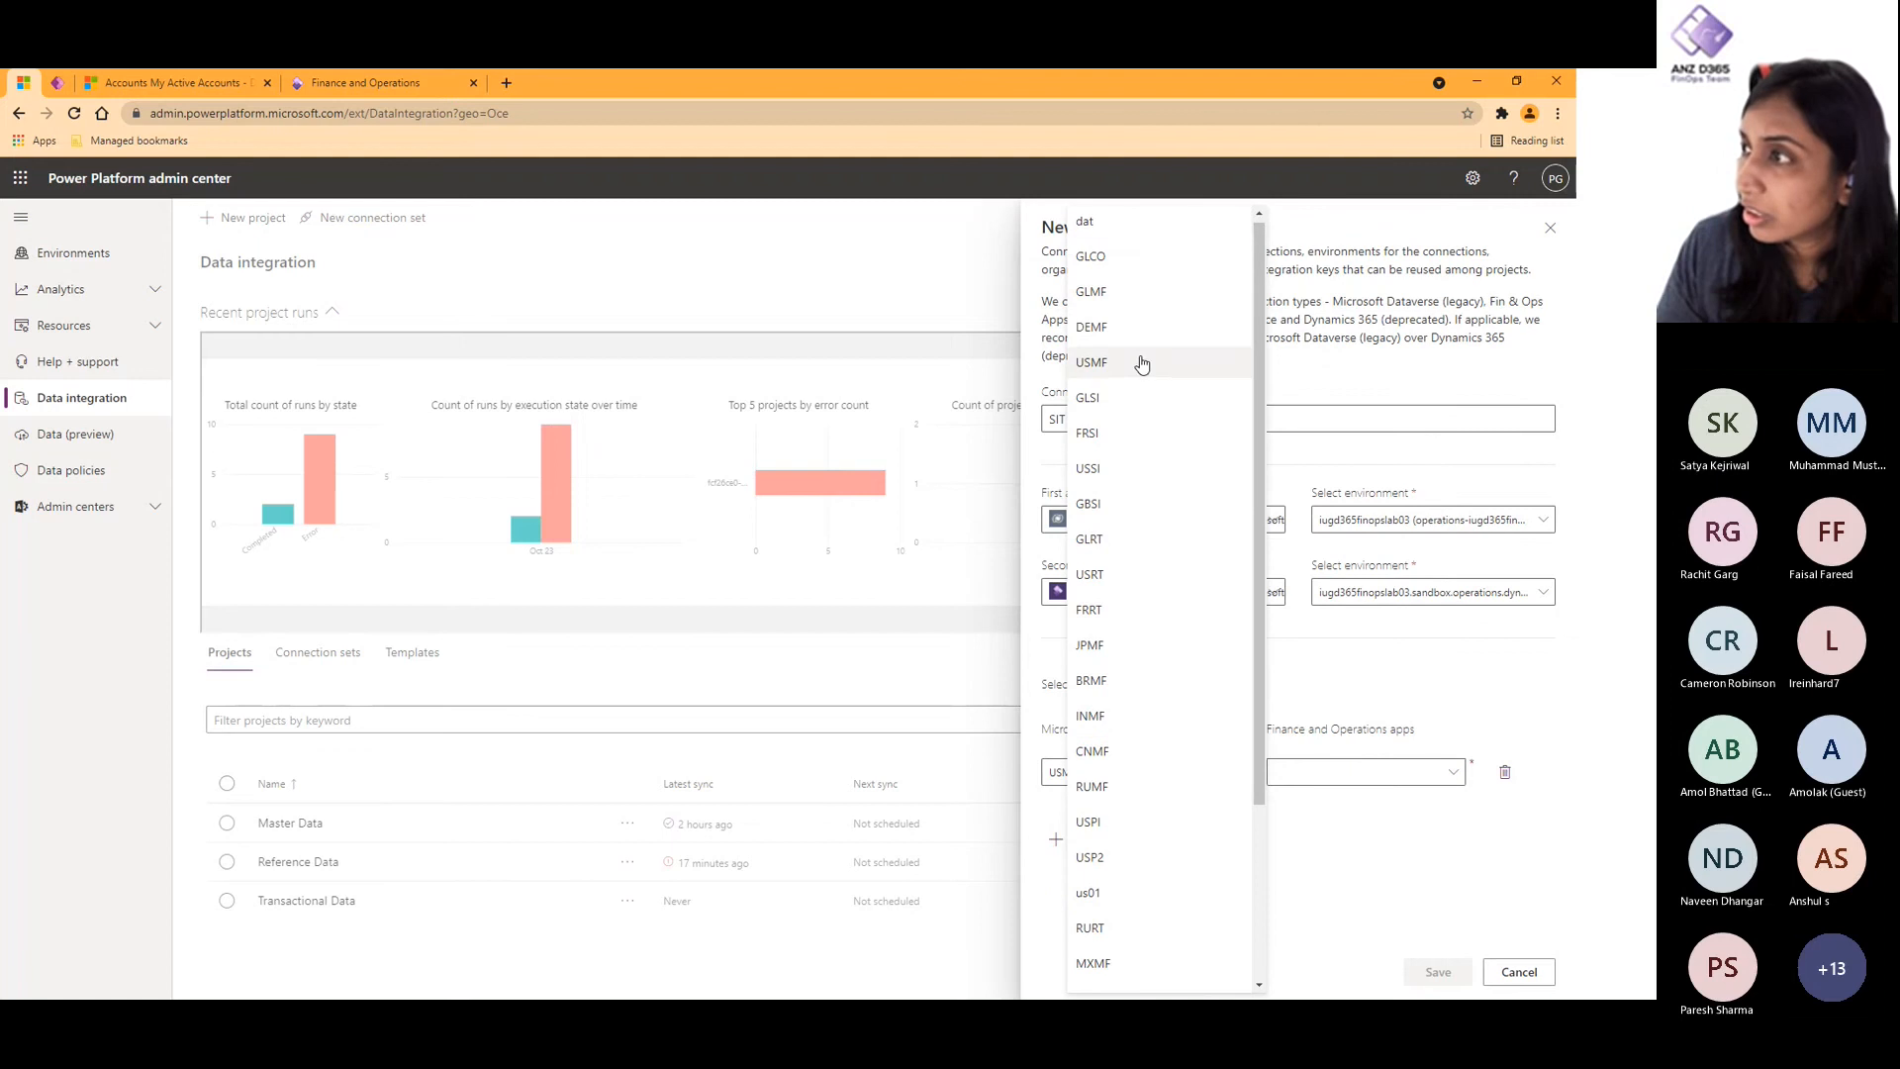
left_click(1141, 360)
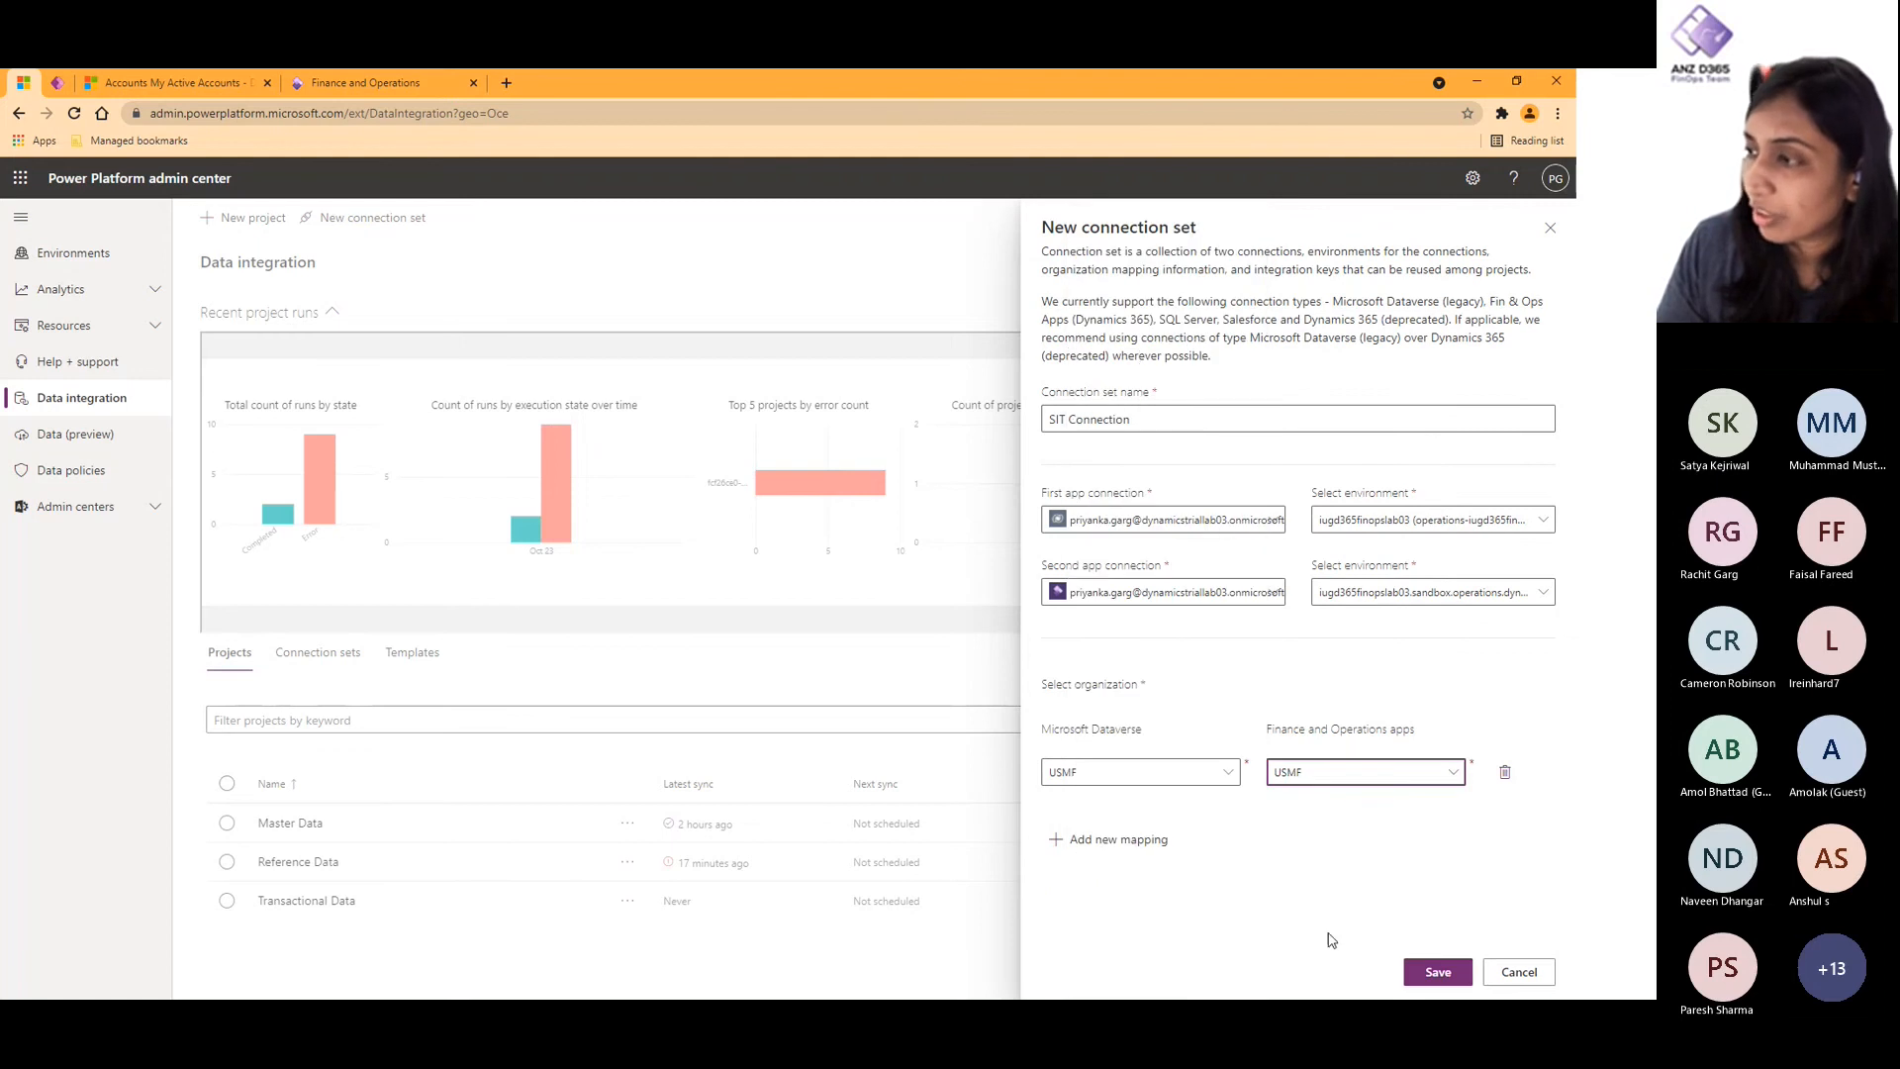
left_click(1441, 973)
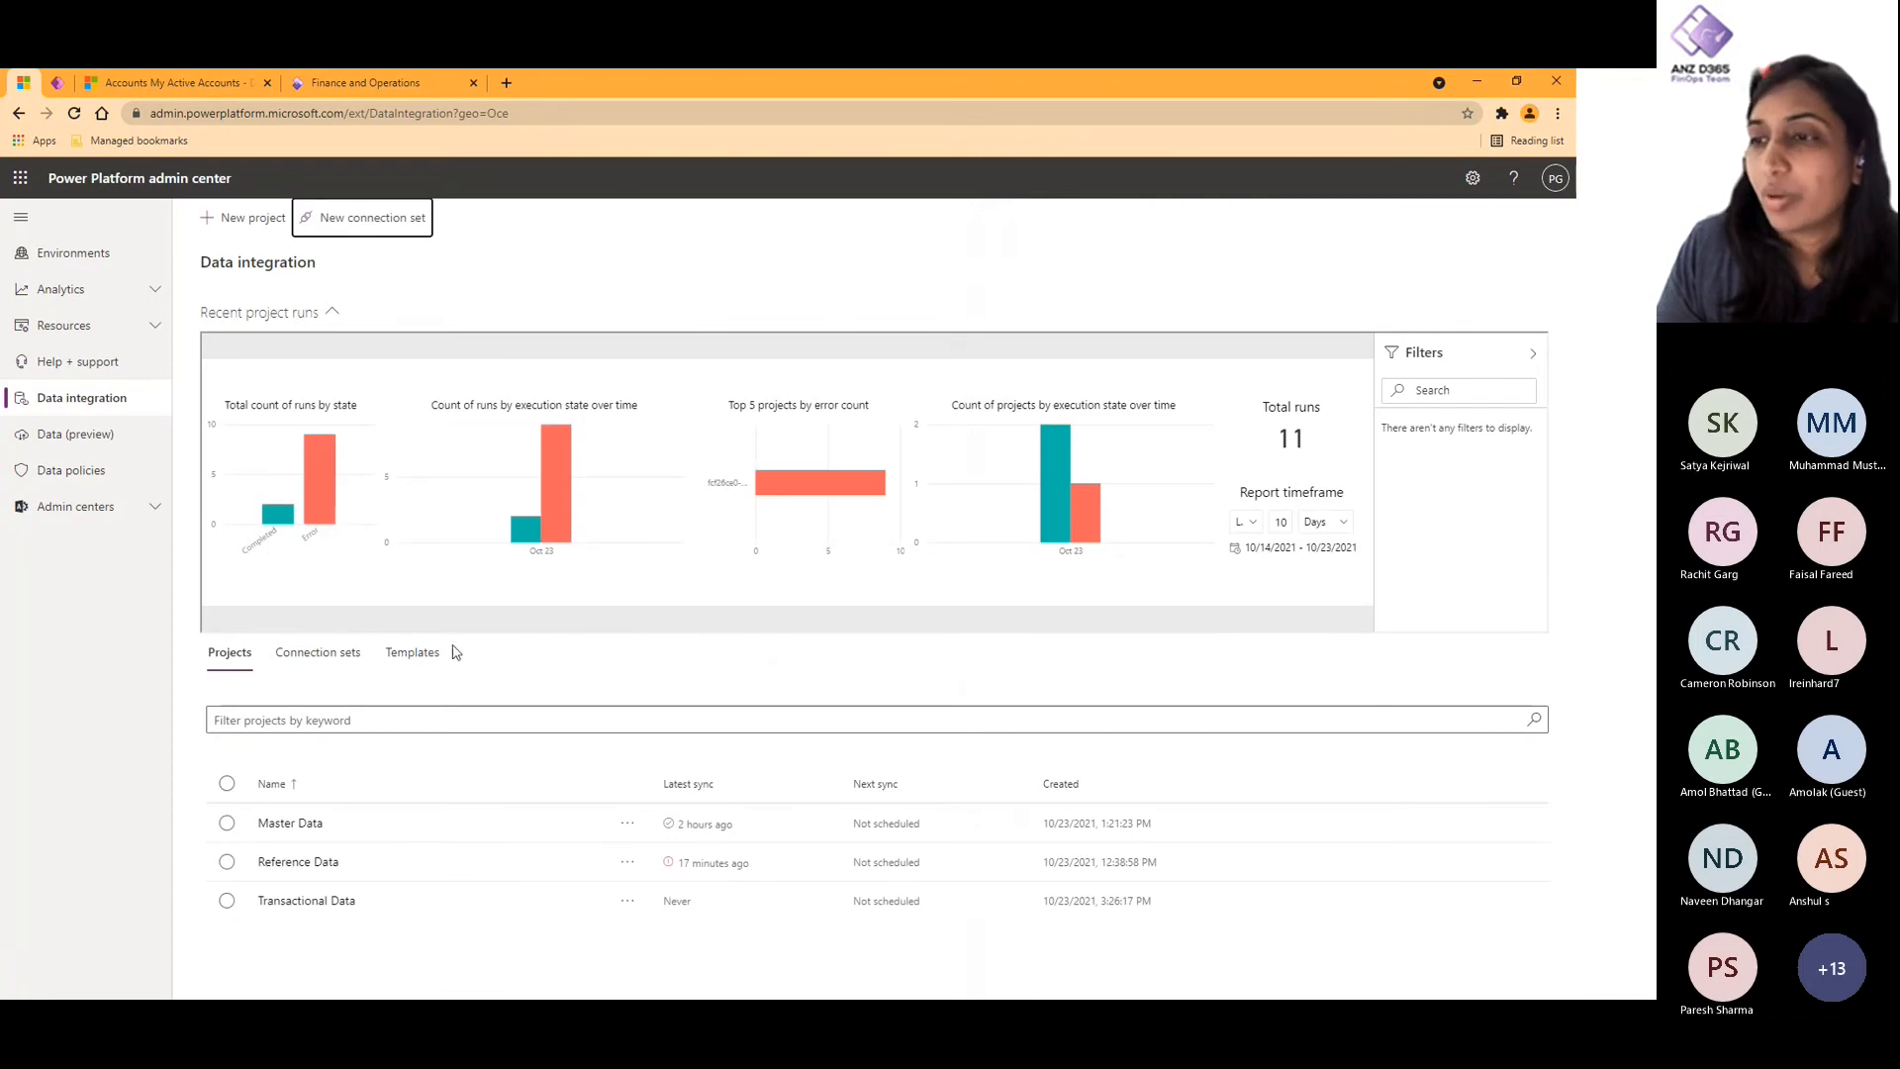
- Review the connection sets list and the tasks in the Reference Data, Master Data and Transactional Data projects
left_click(304, 669)
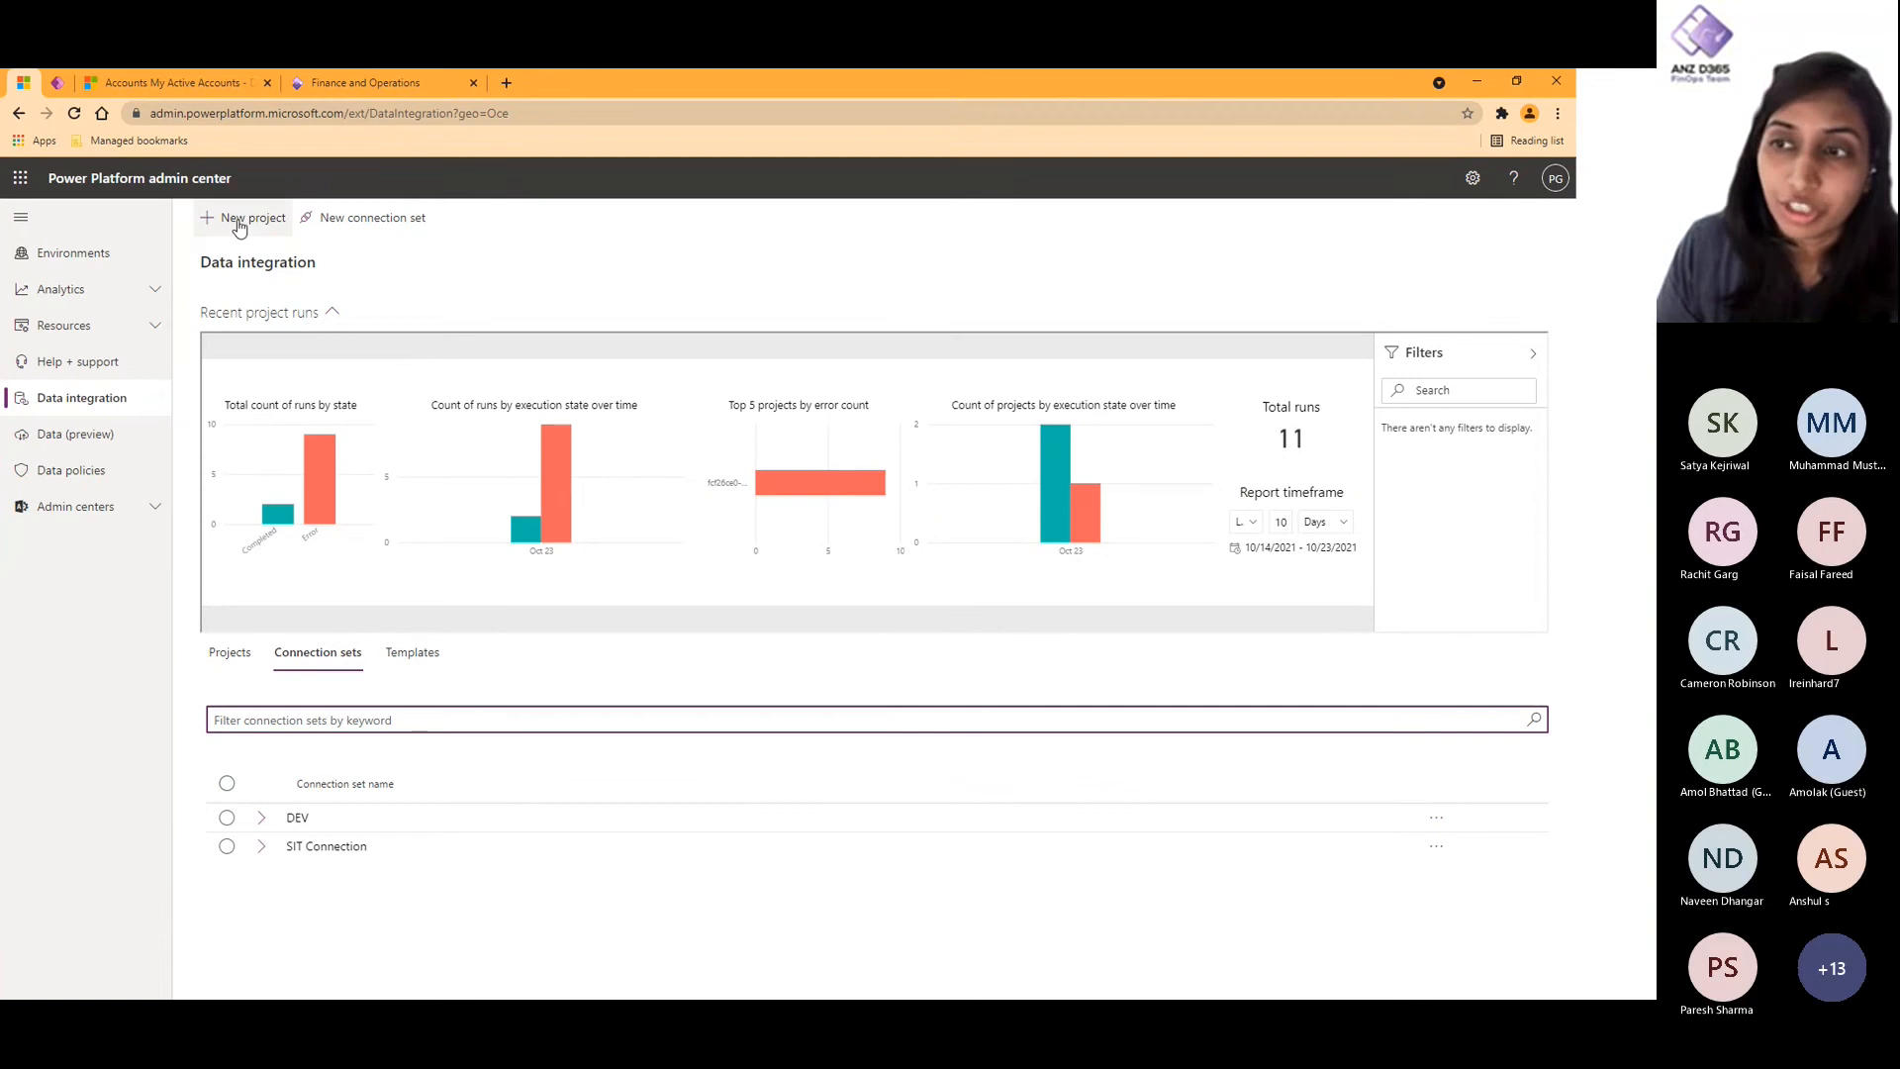
left_click(235, 661)
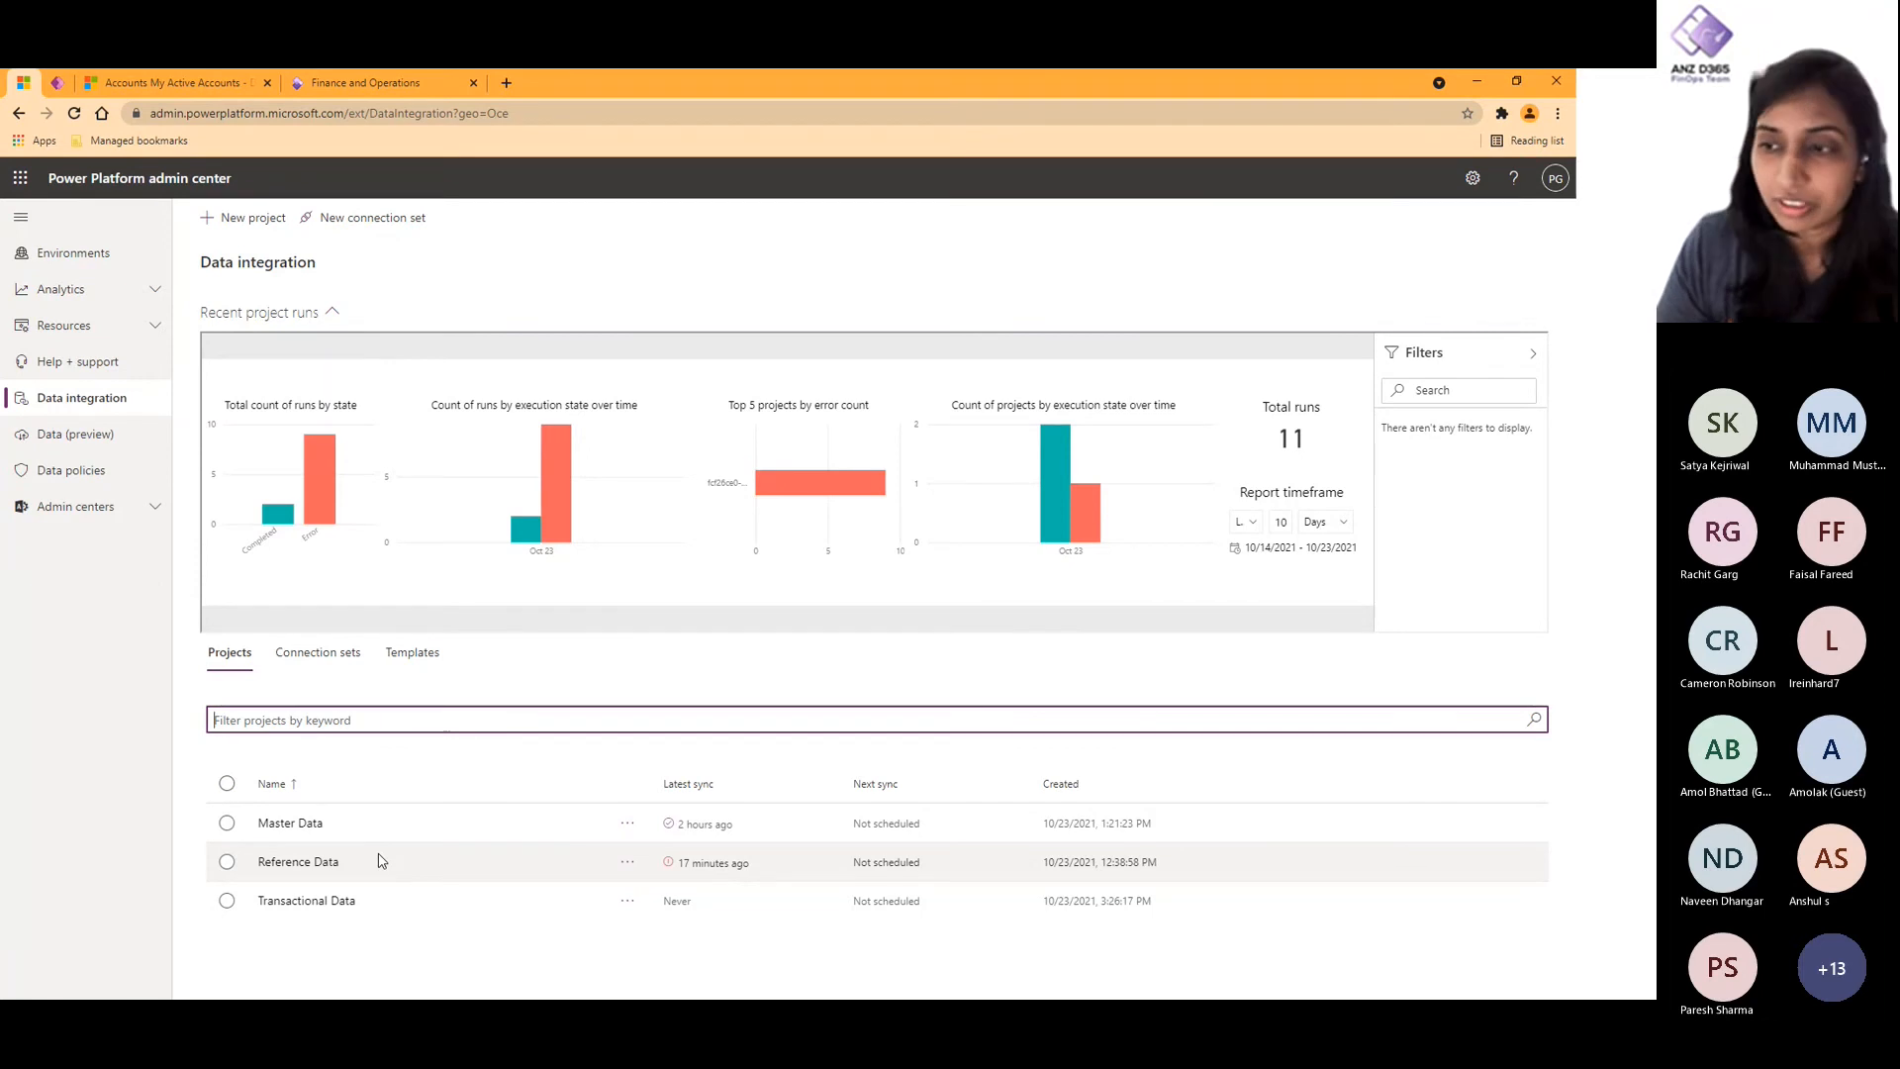
left_click(319, 861)
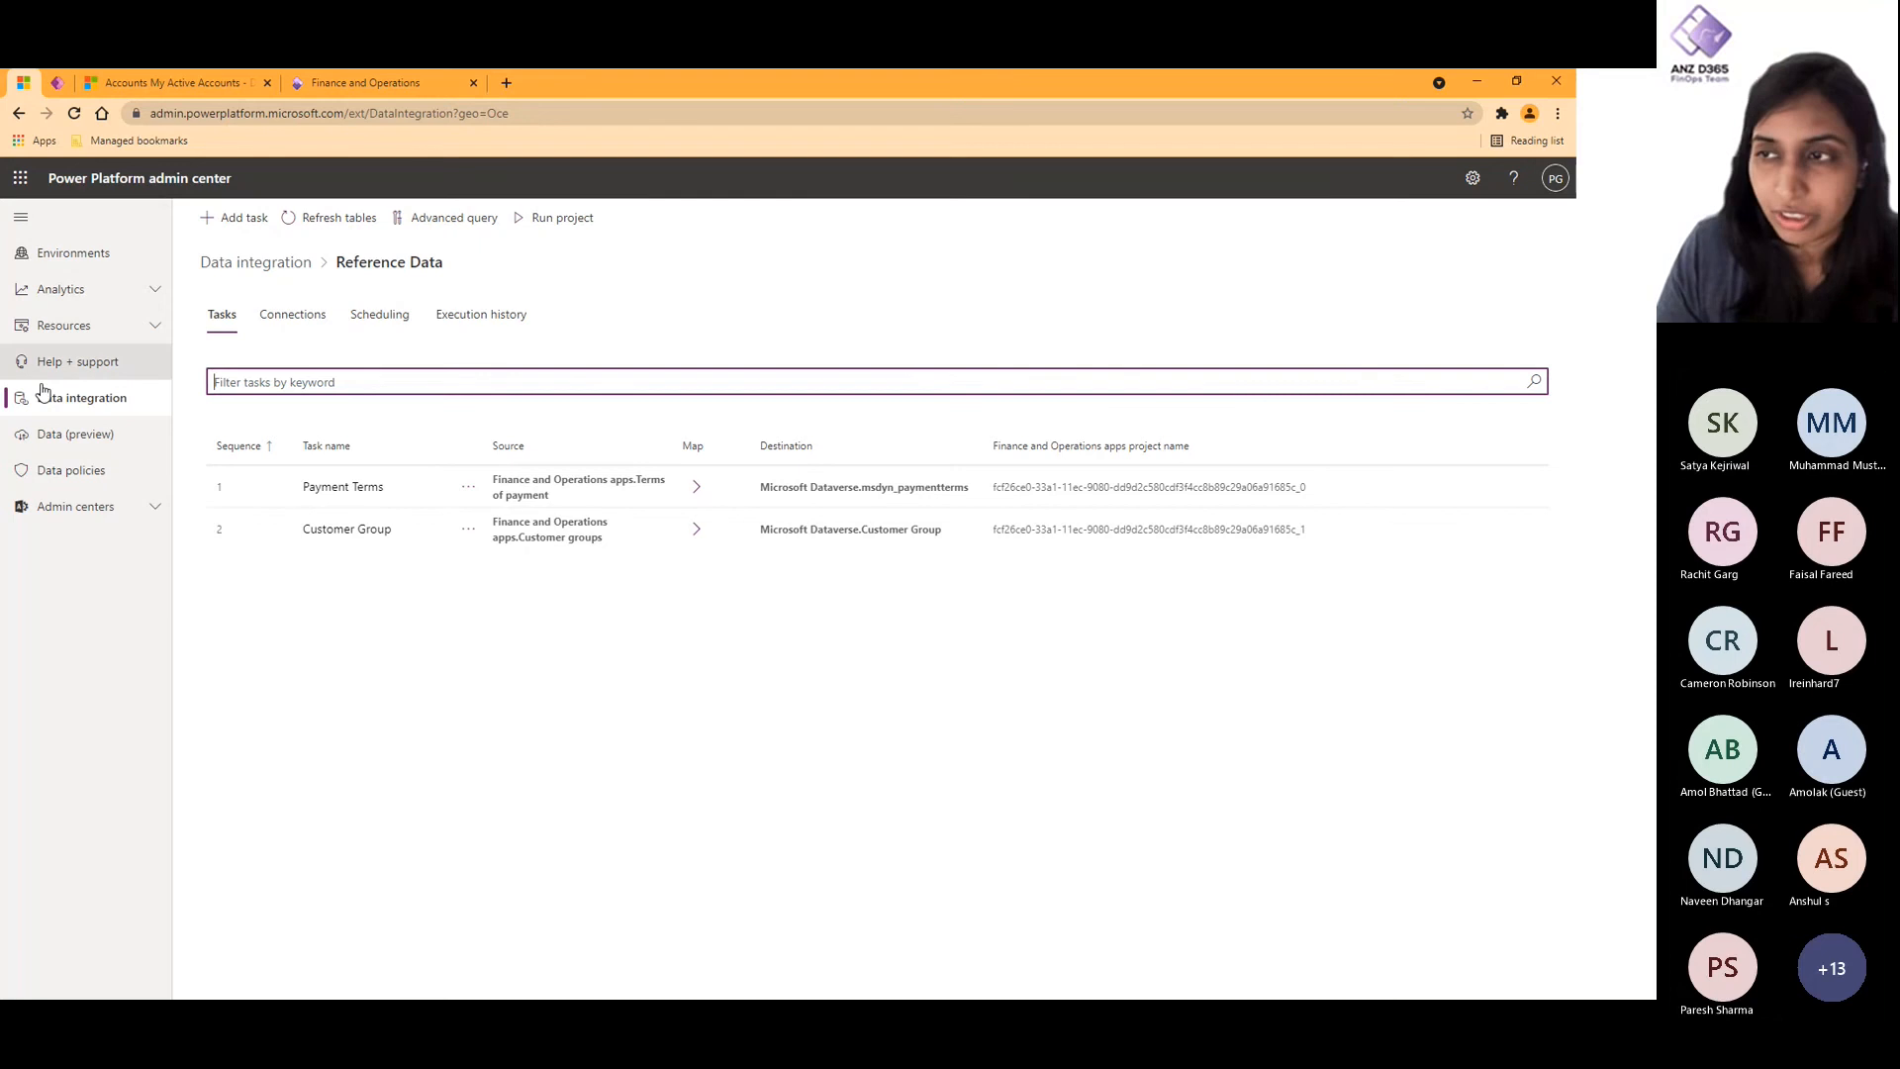
left_click(286, 273)
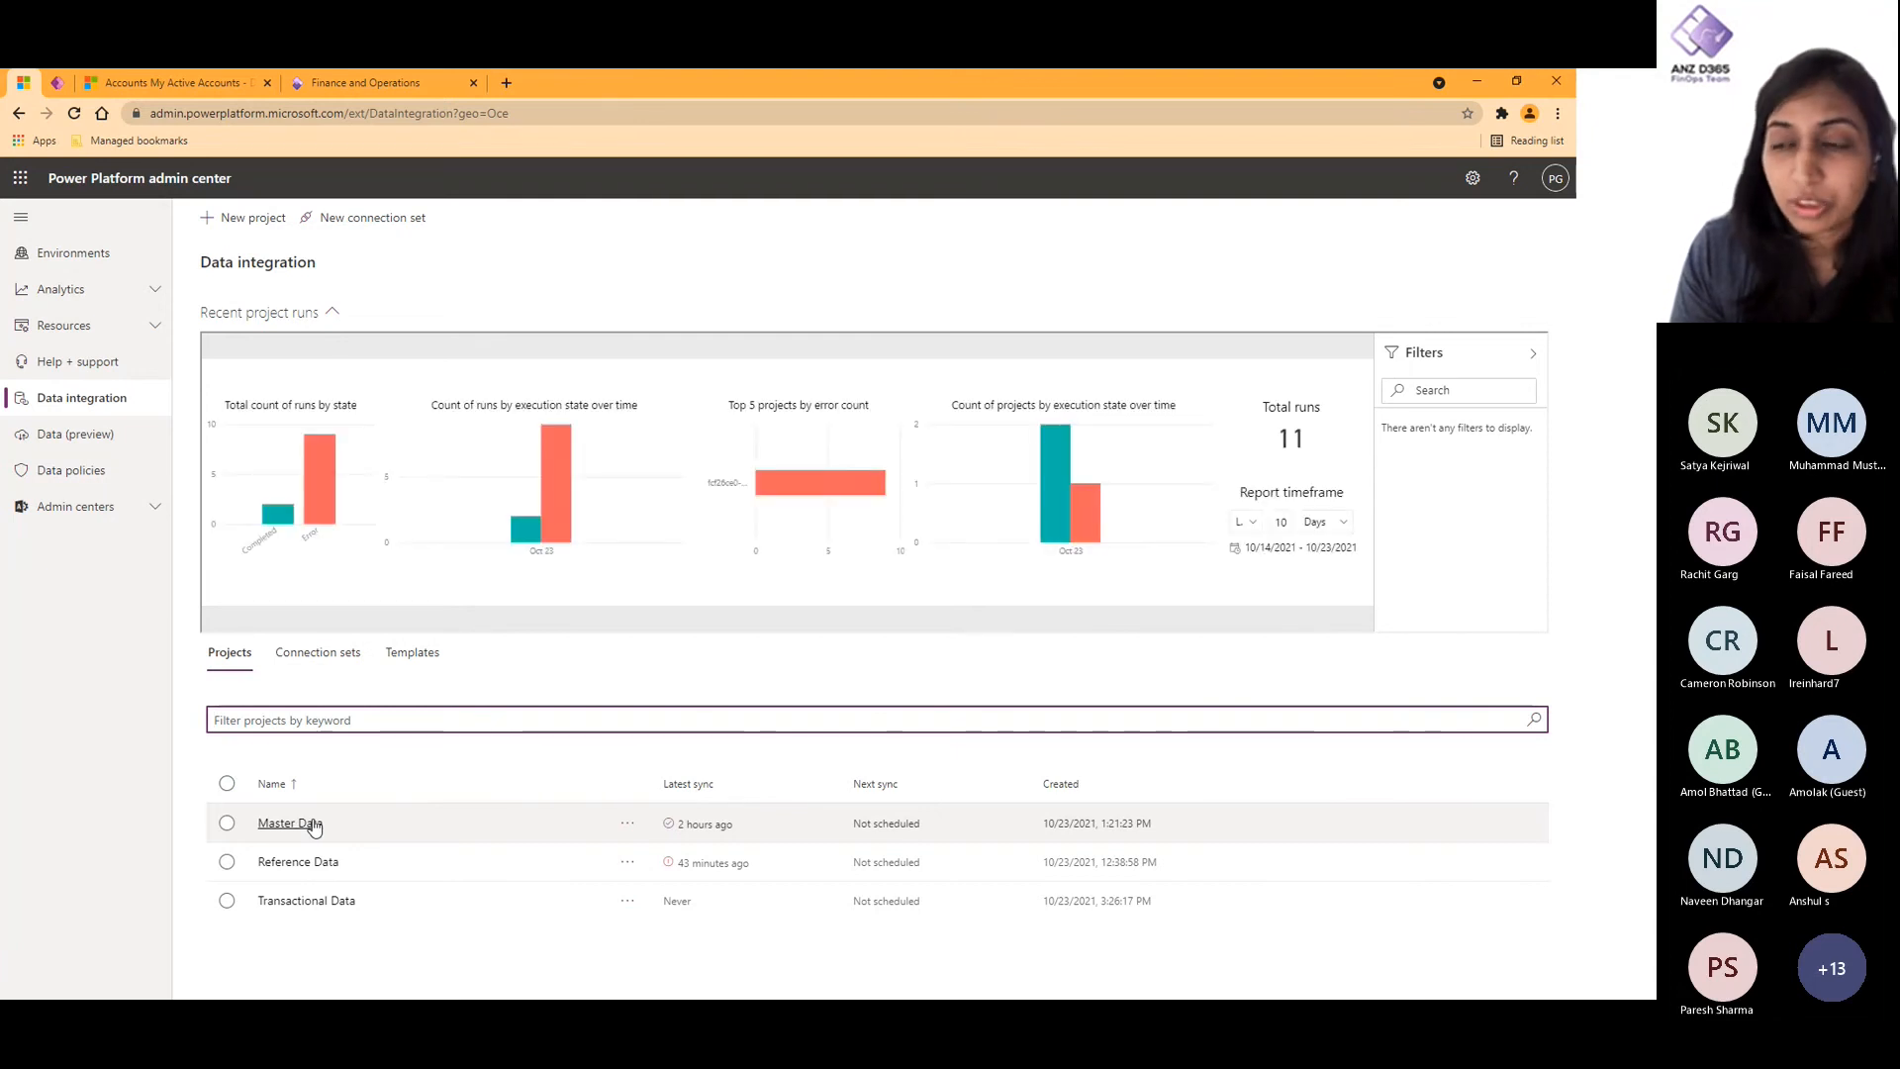
left_click(311, 822)
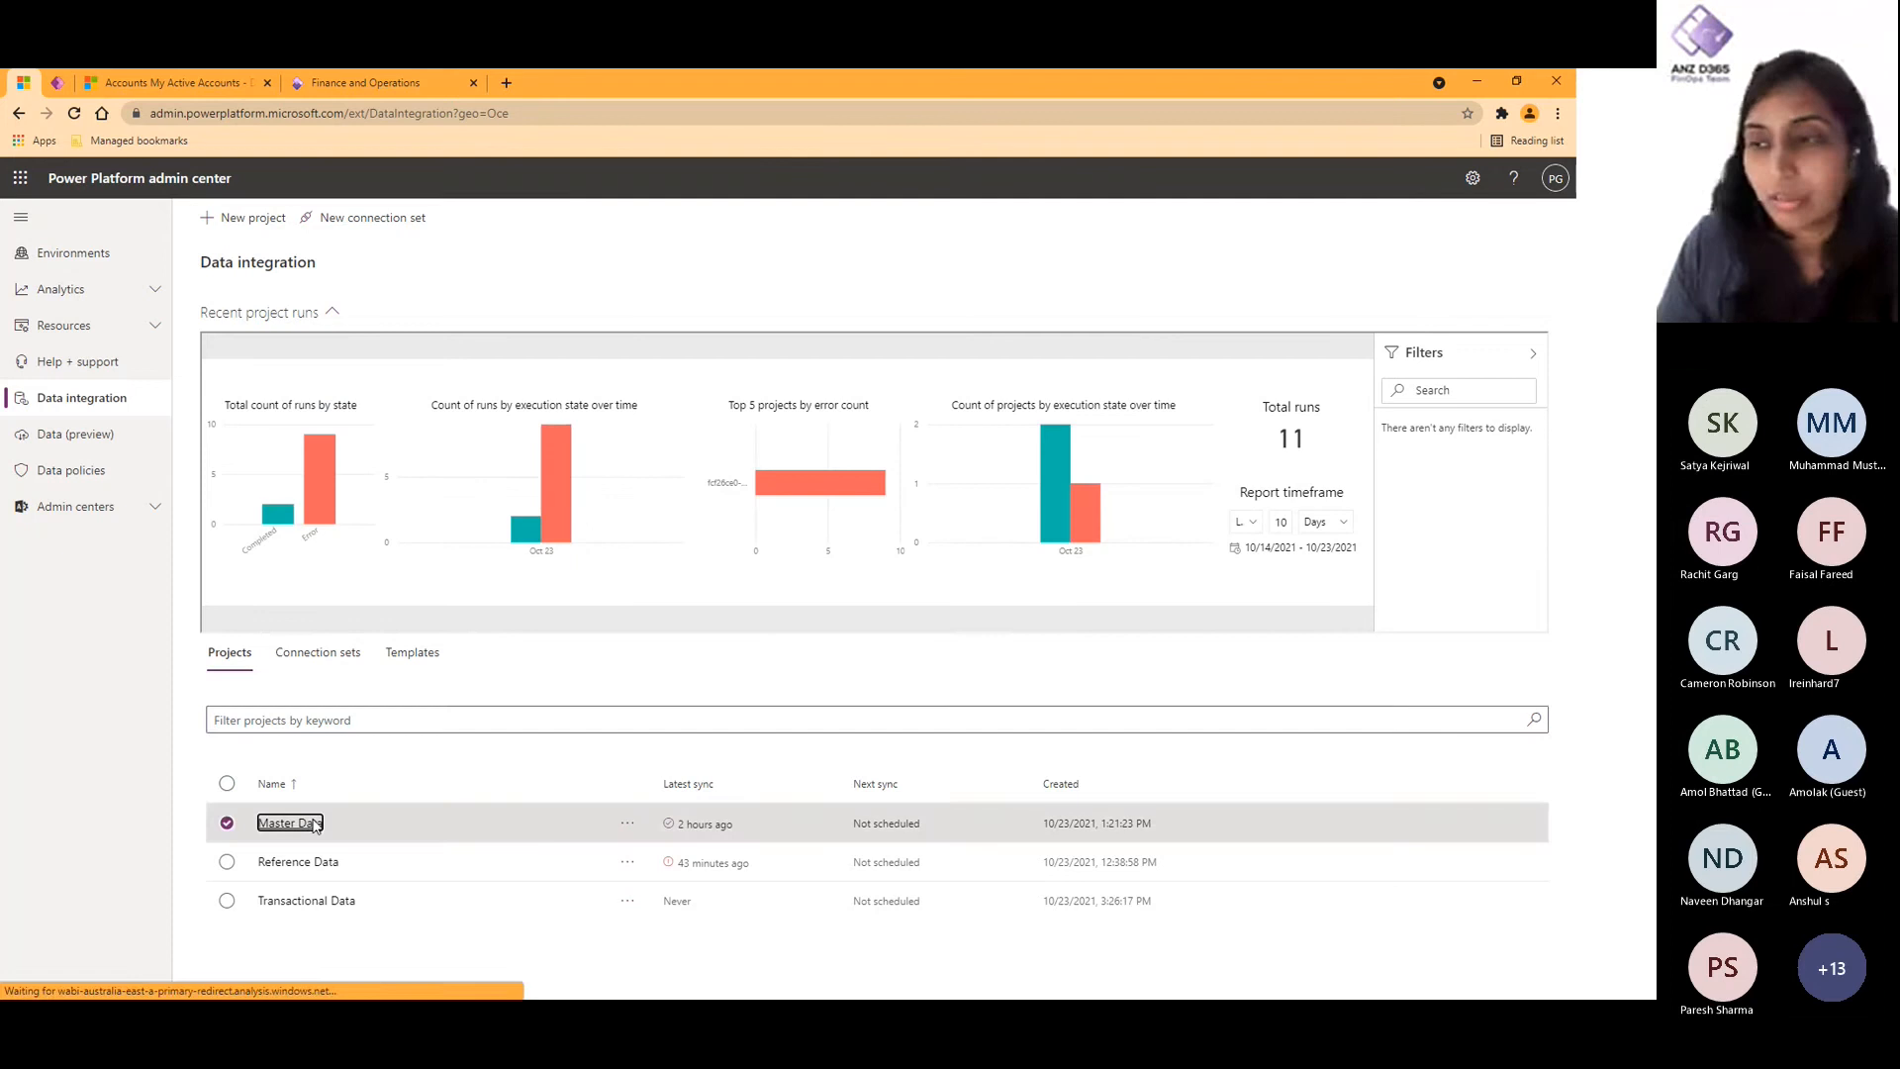
left_click(149, 409)
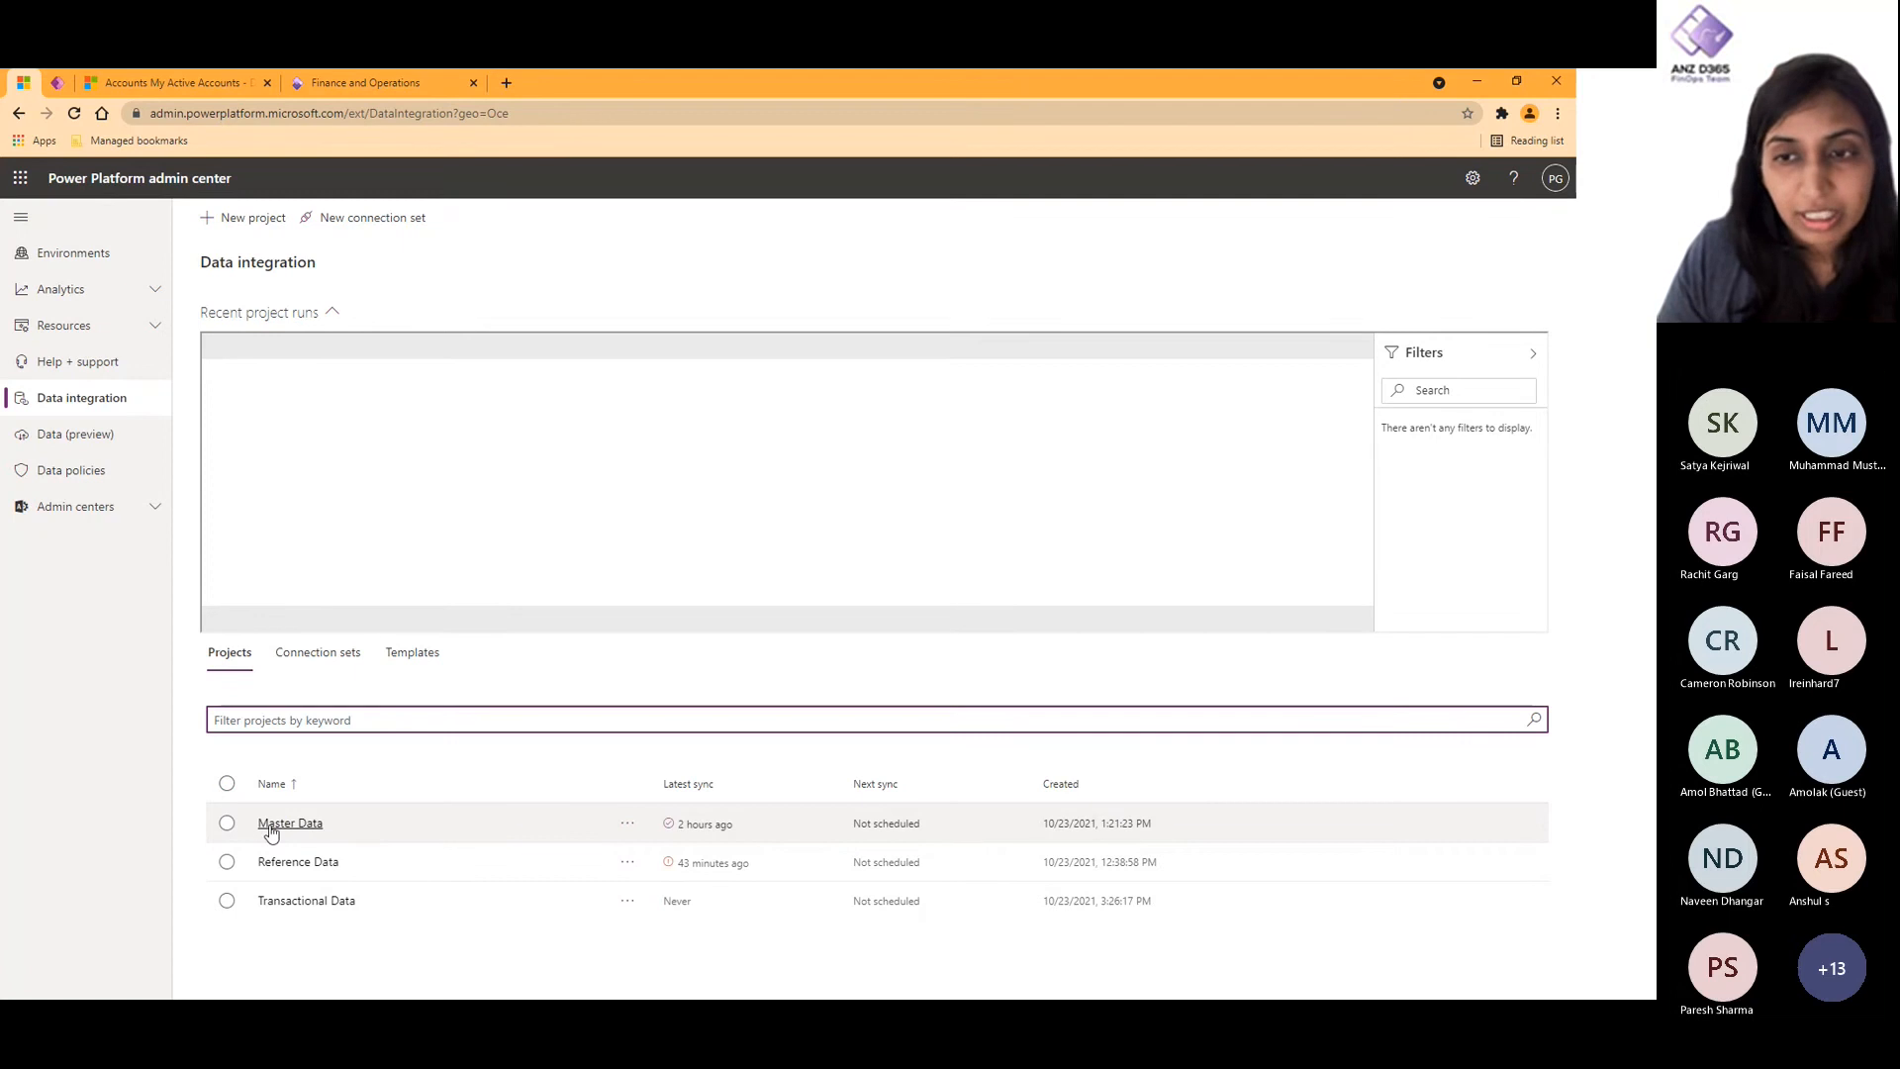
left_click(329, 902)
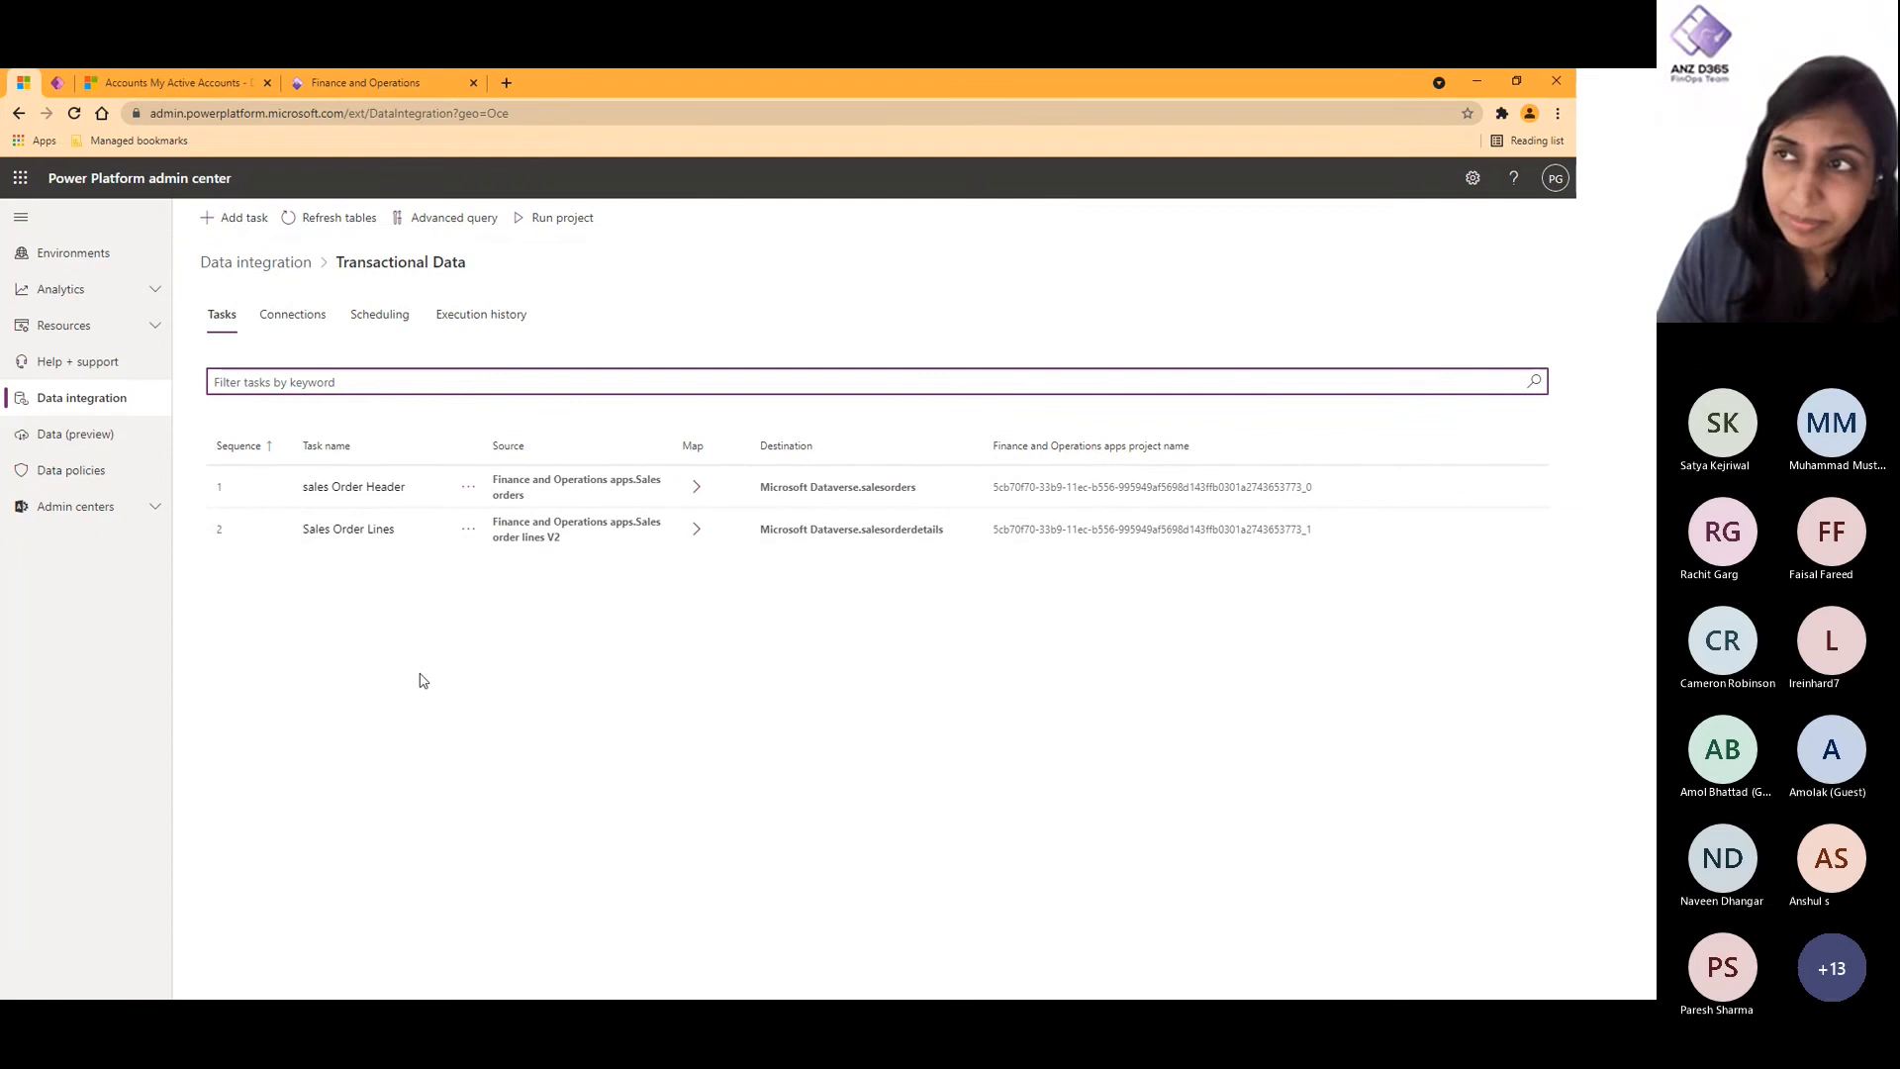
left_click(259, 264)
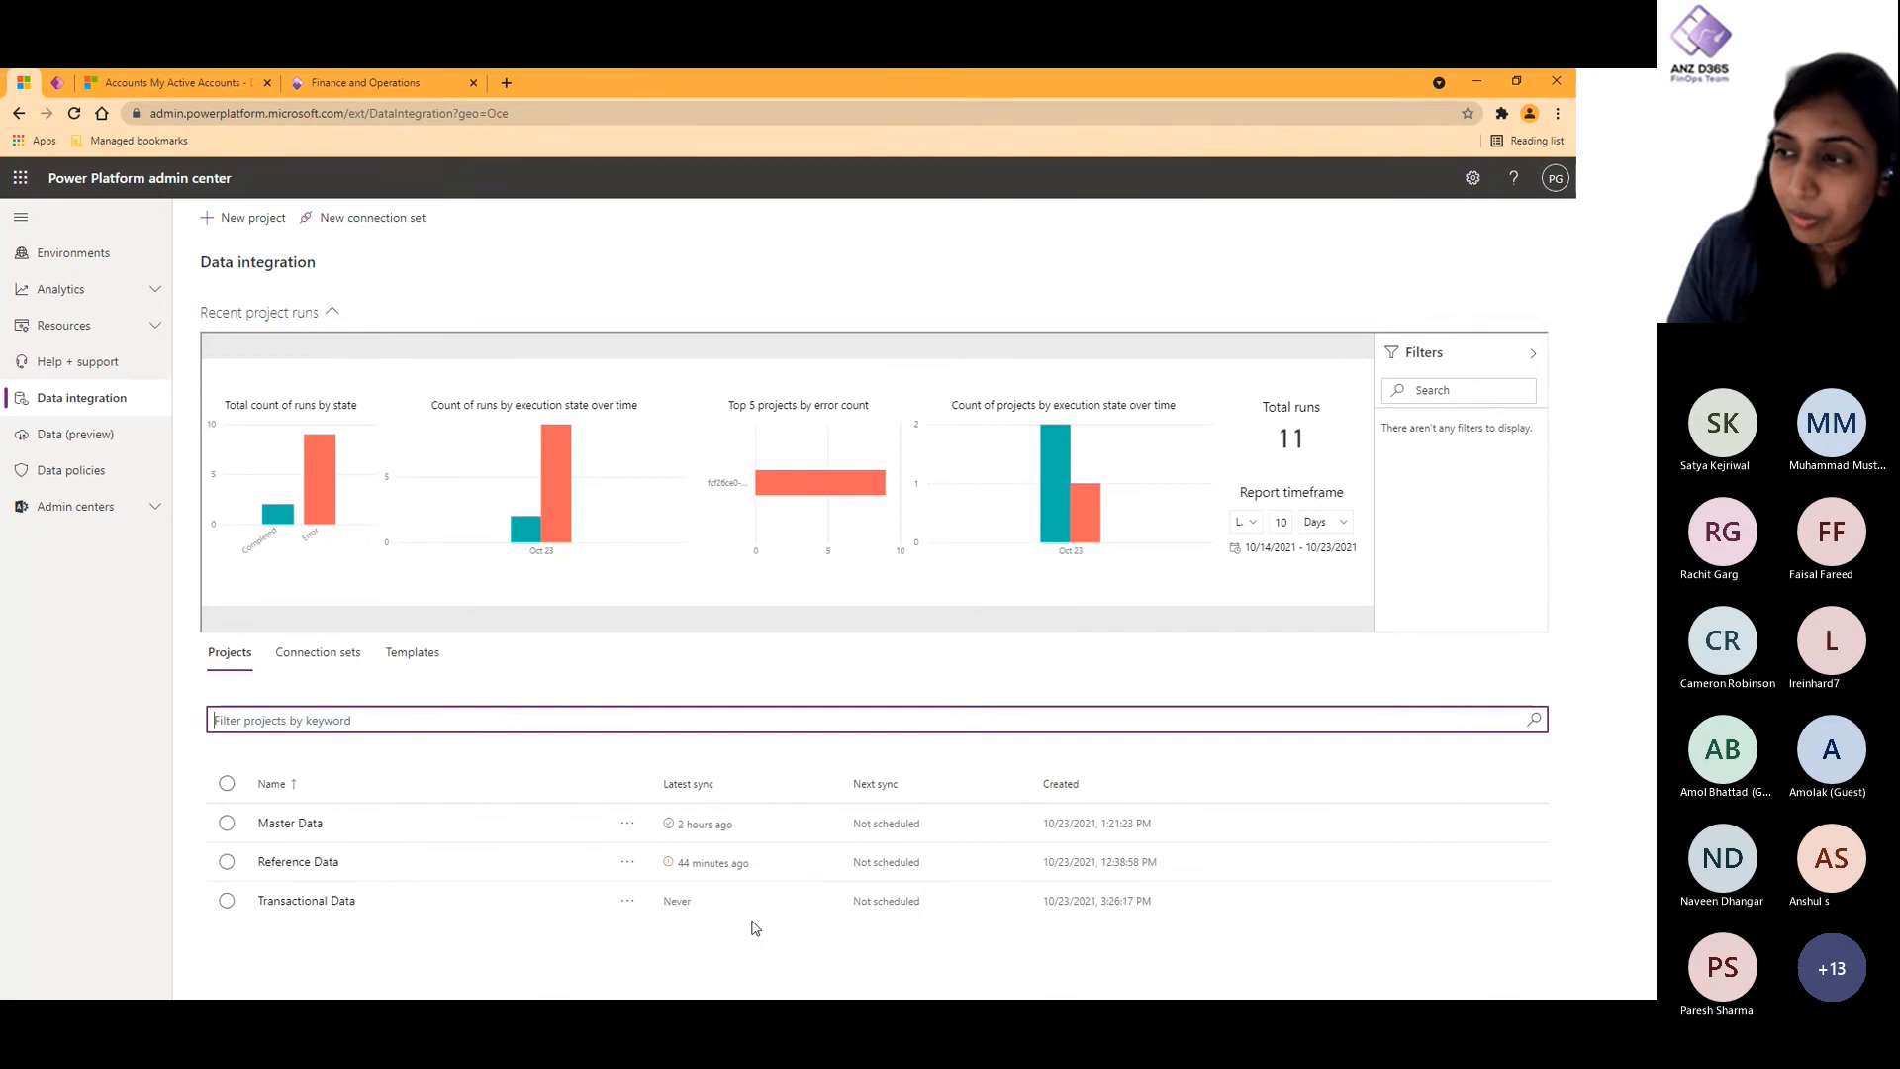
- Set the Reference Data project to recur at an interval of 1 with frequency unit days, starting at 09:00 PM
left_click(283, 862)
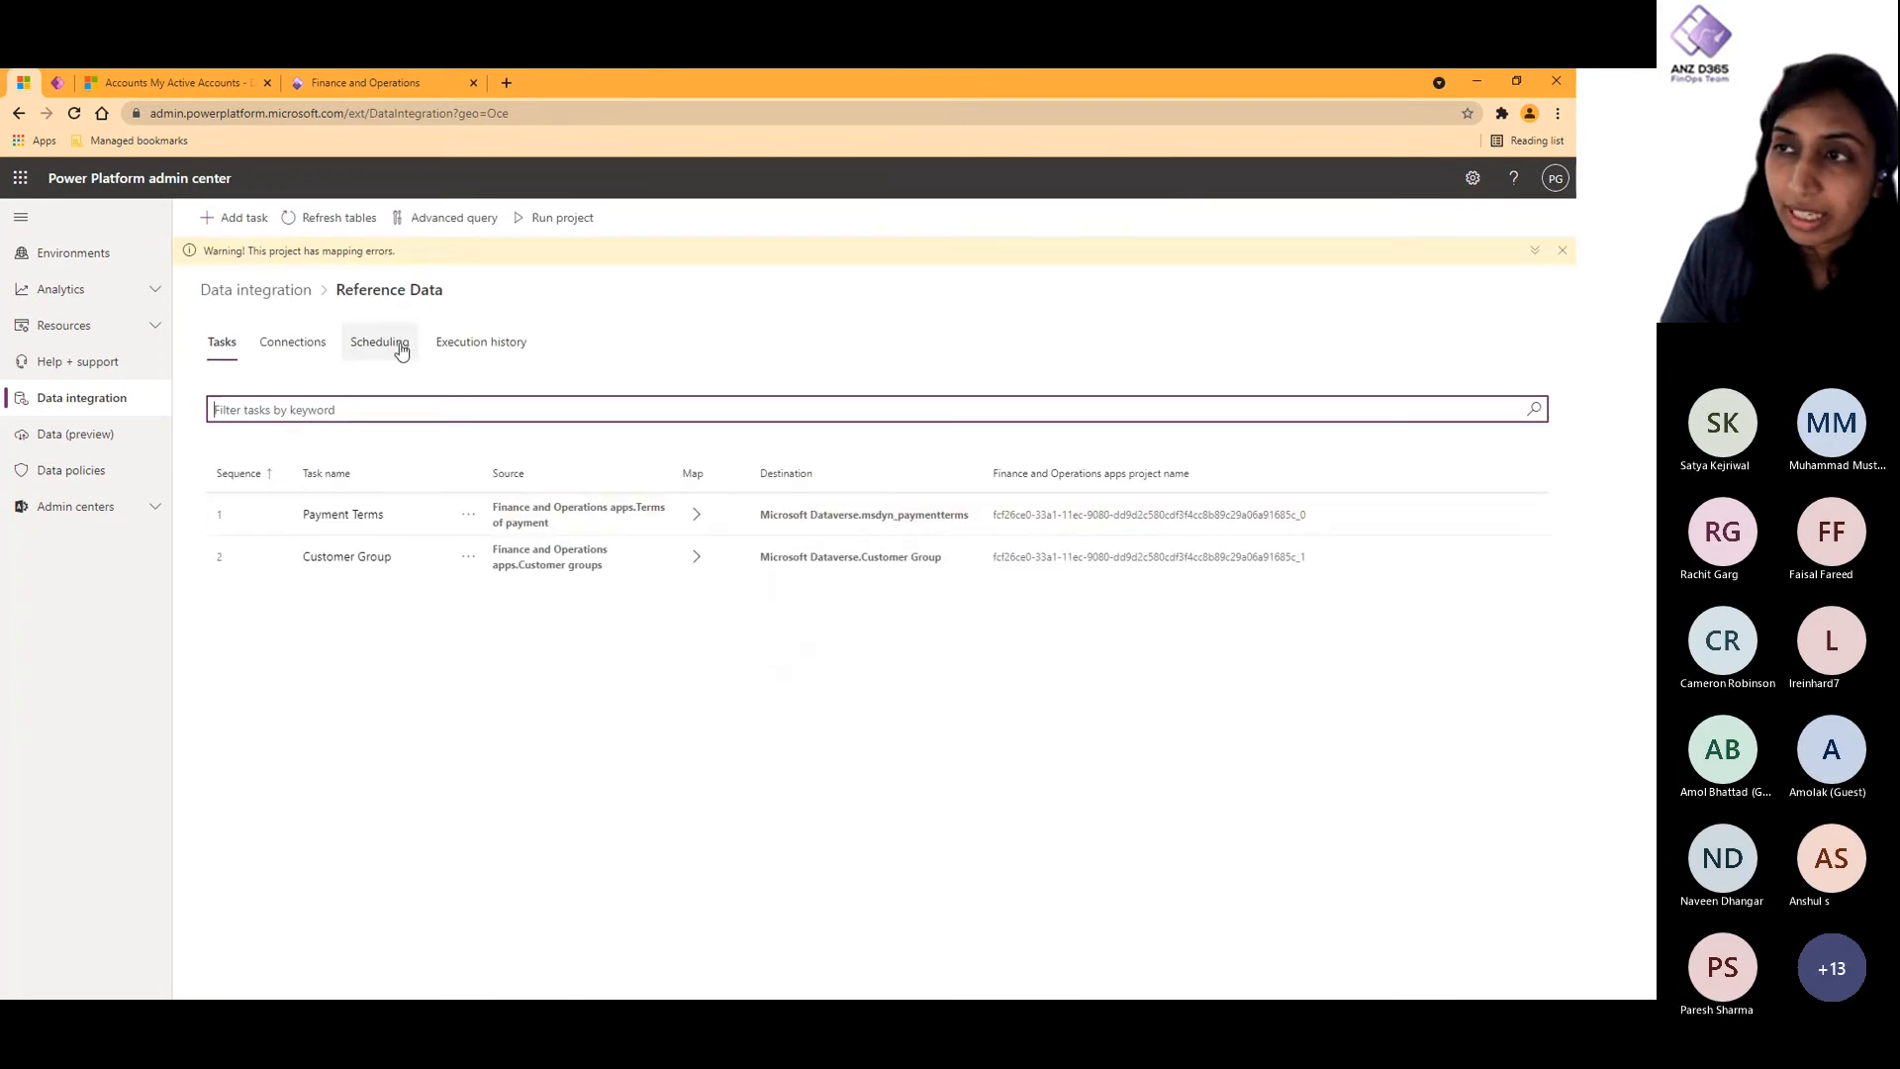
left_click(401, 348)
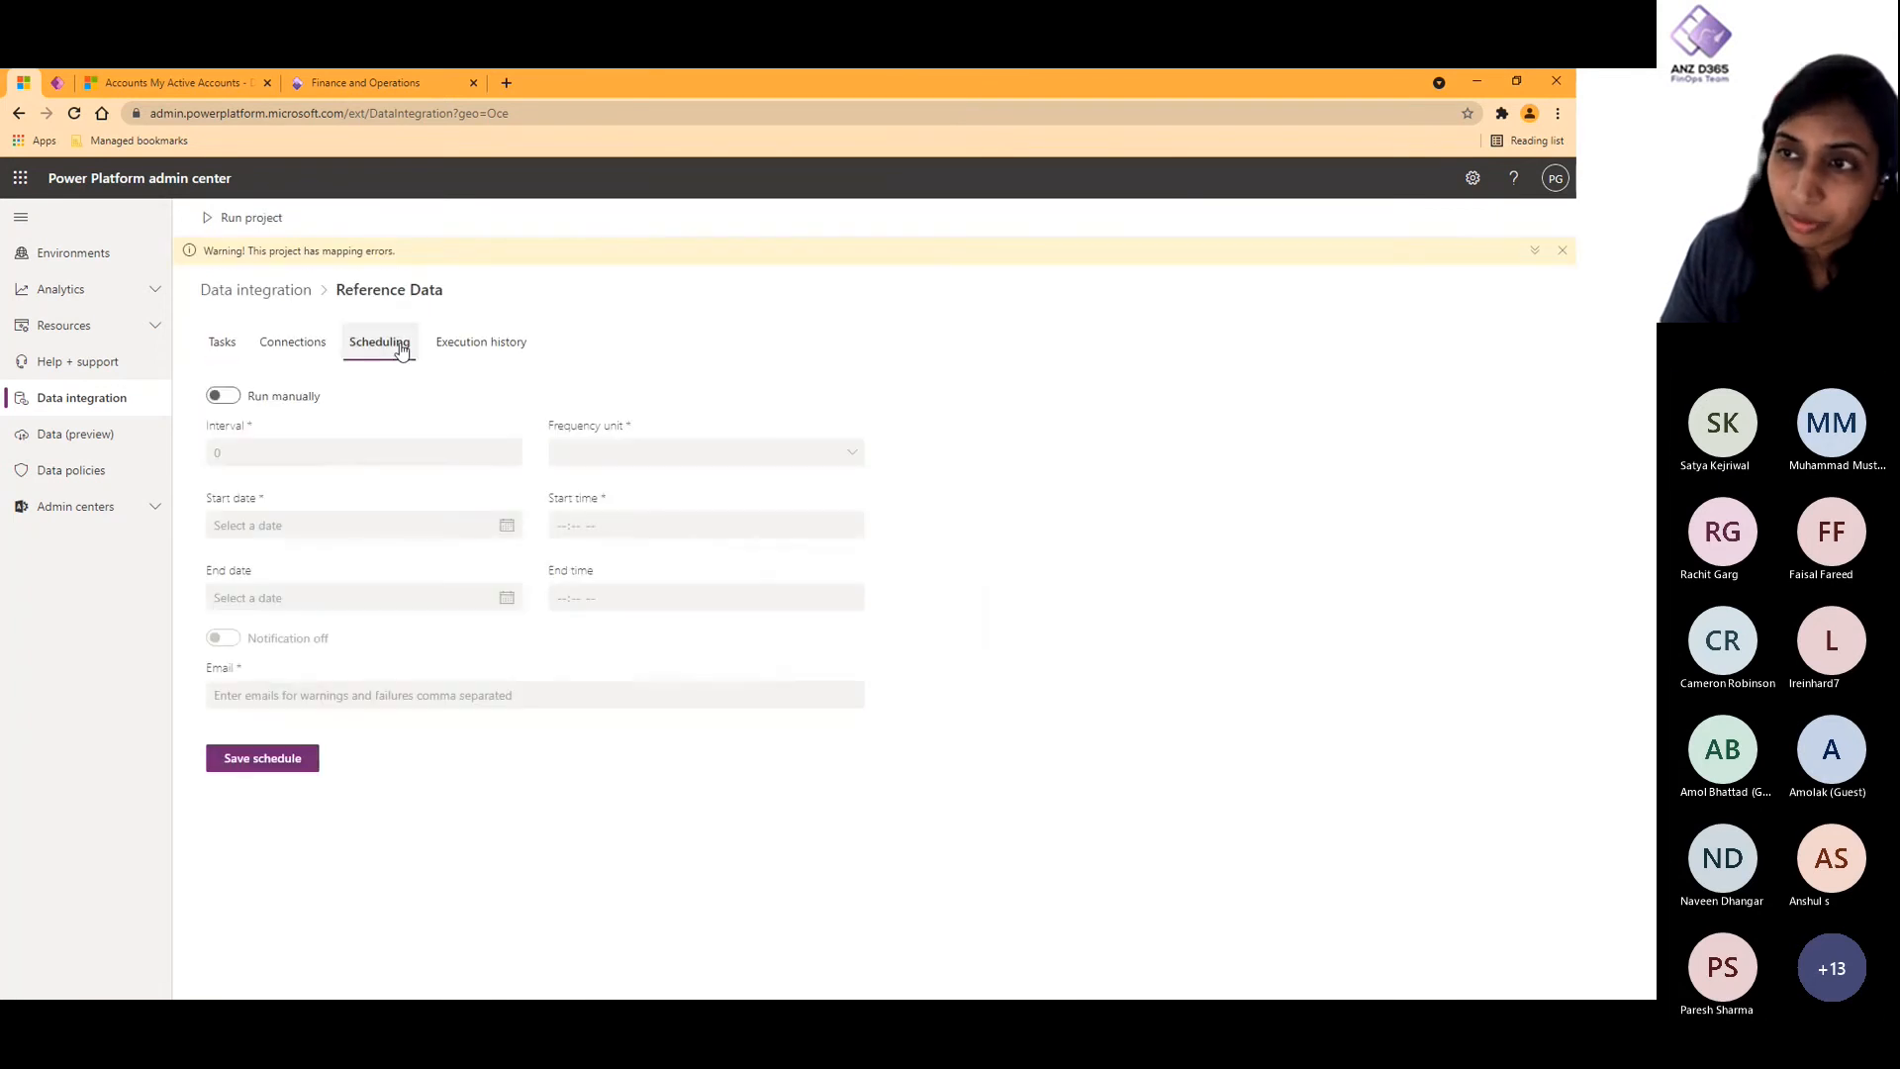
left_click(226, 396)
left_click(606, 452)
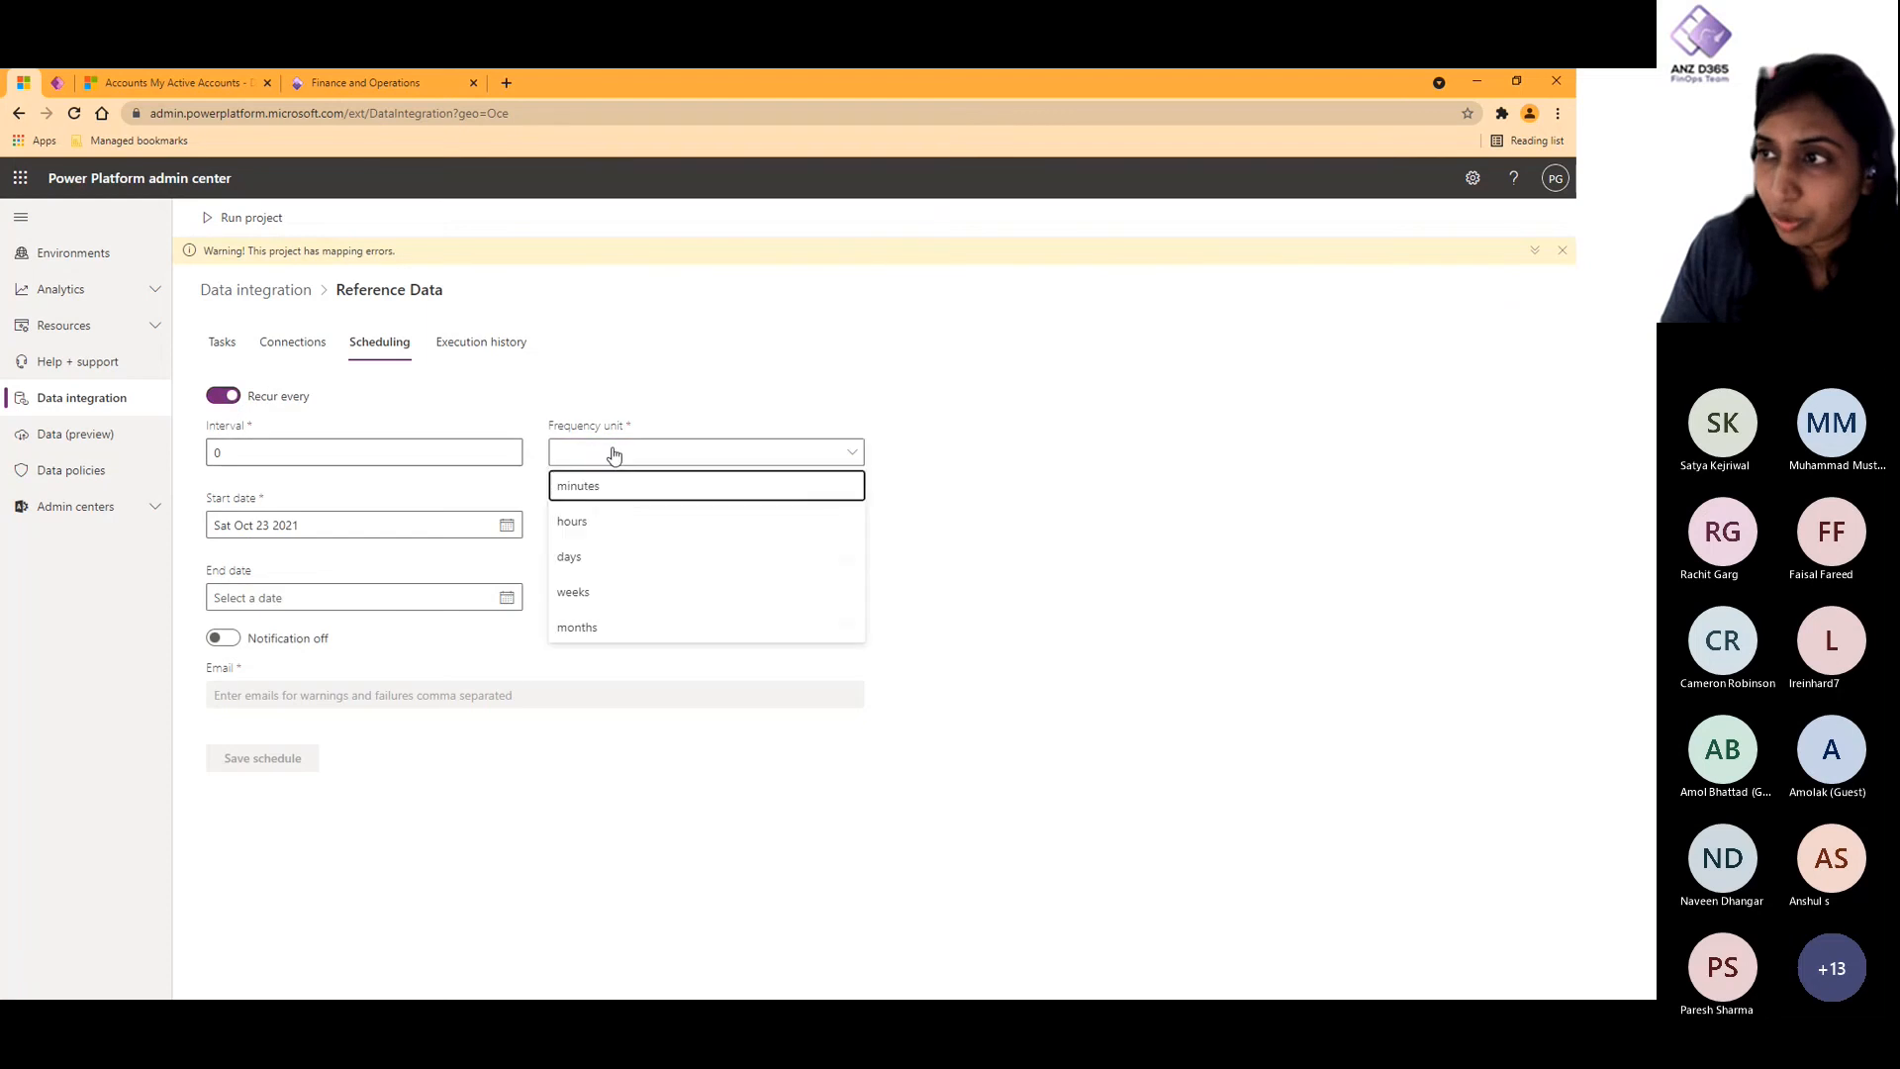
left_click(598, 576)
left_click(277, 452)
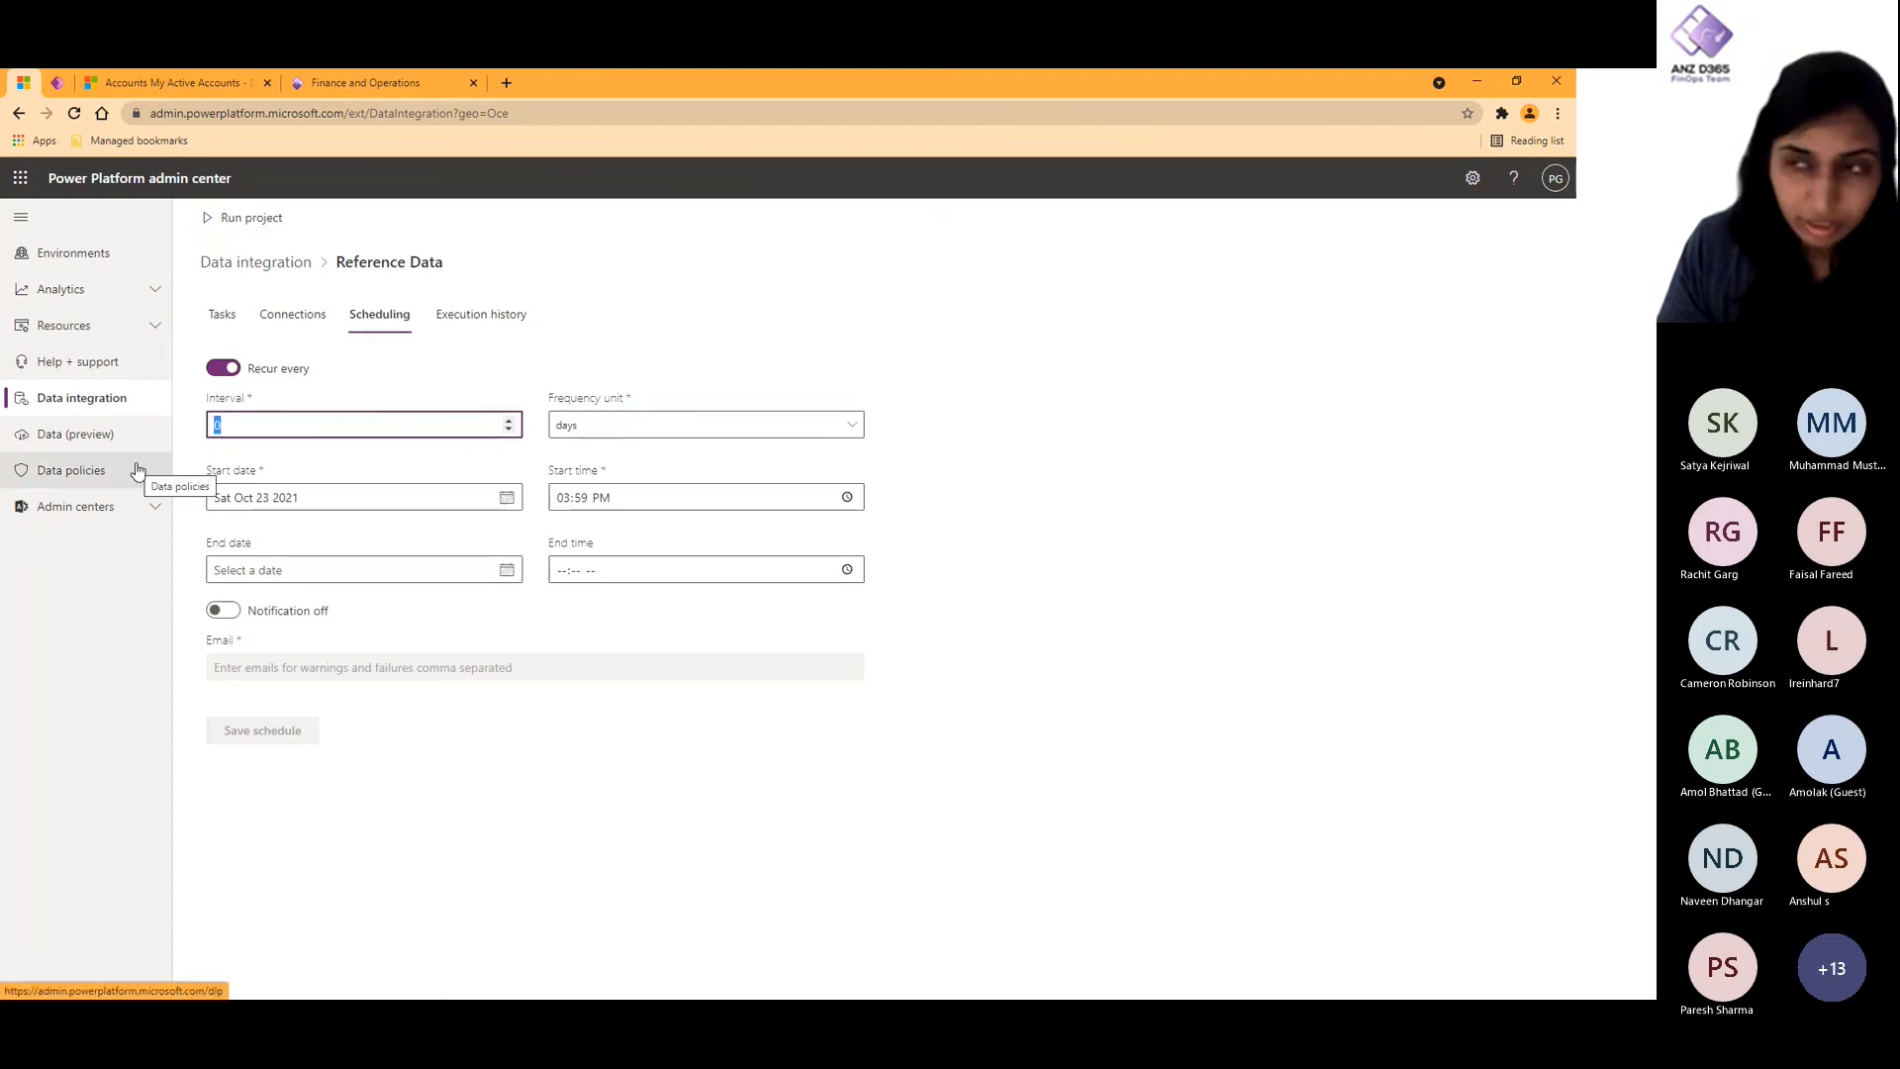
type("1")
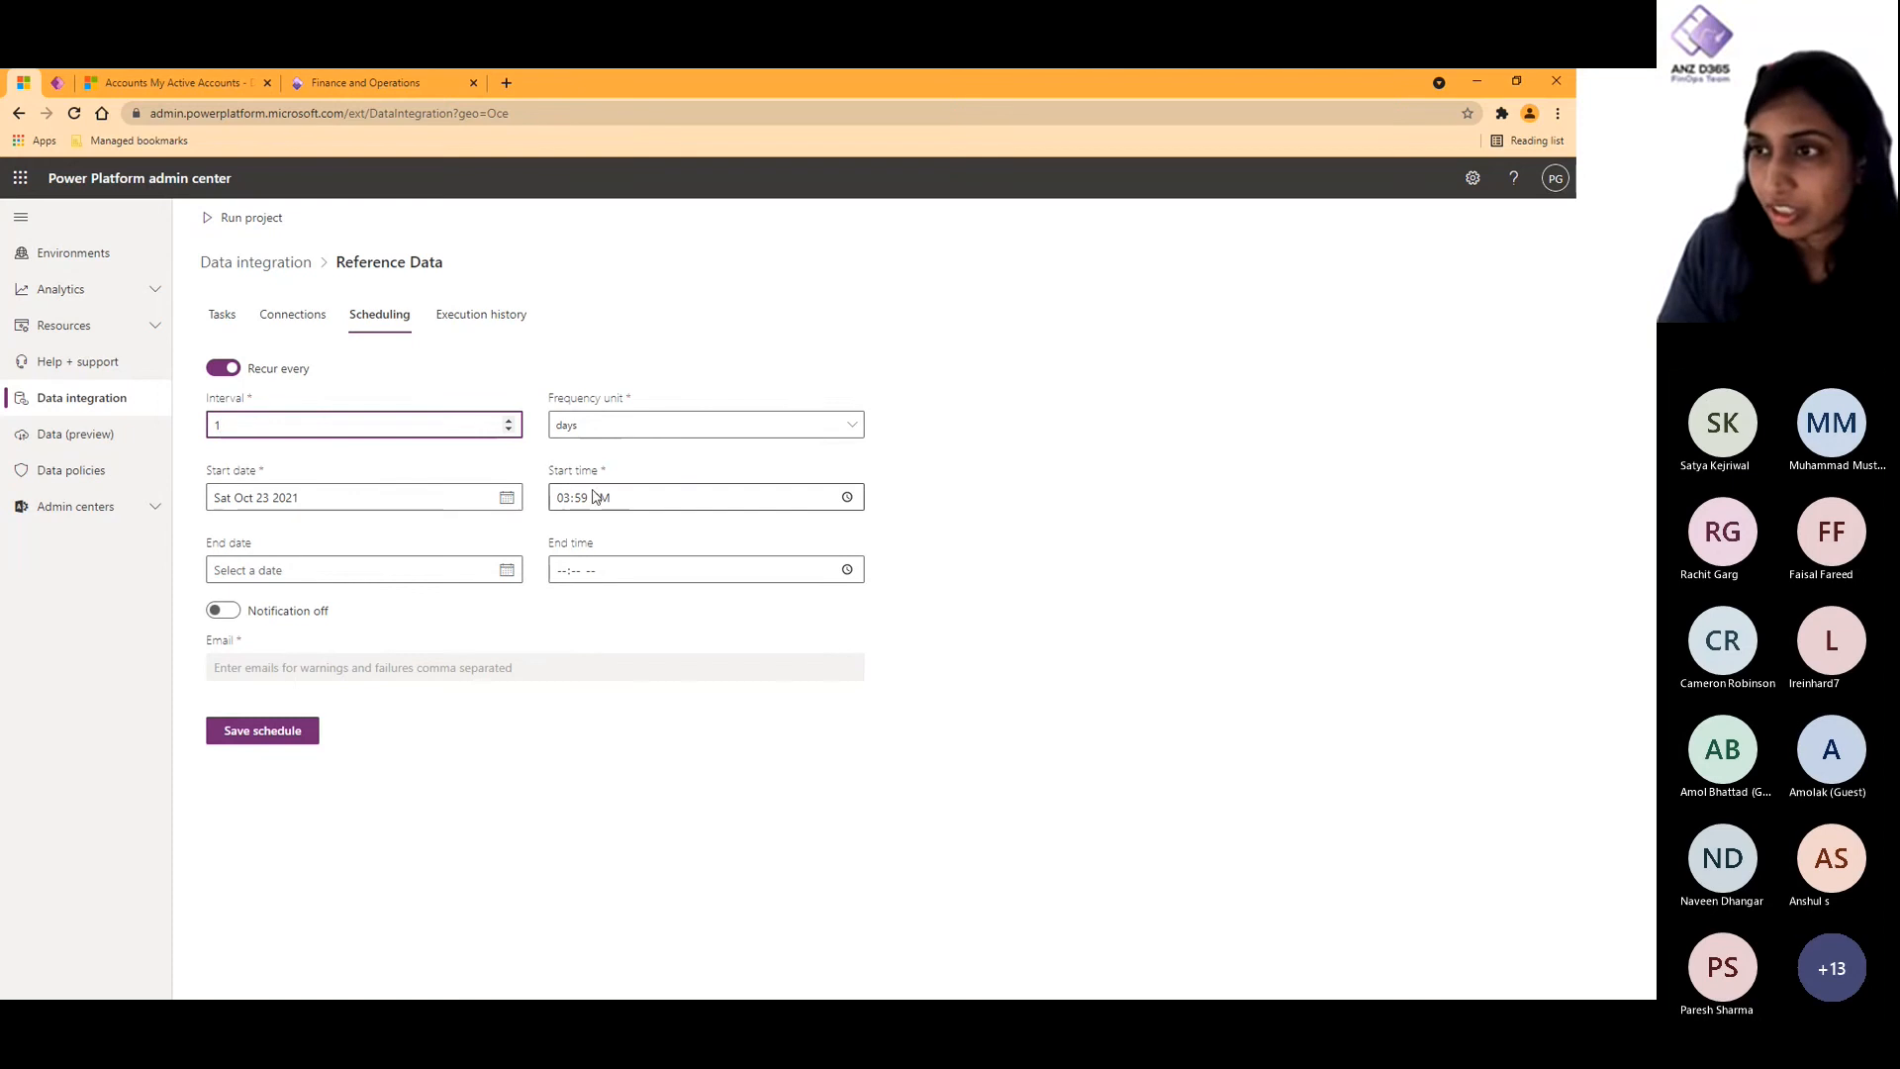
left_click(848, 497)
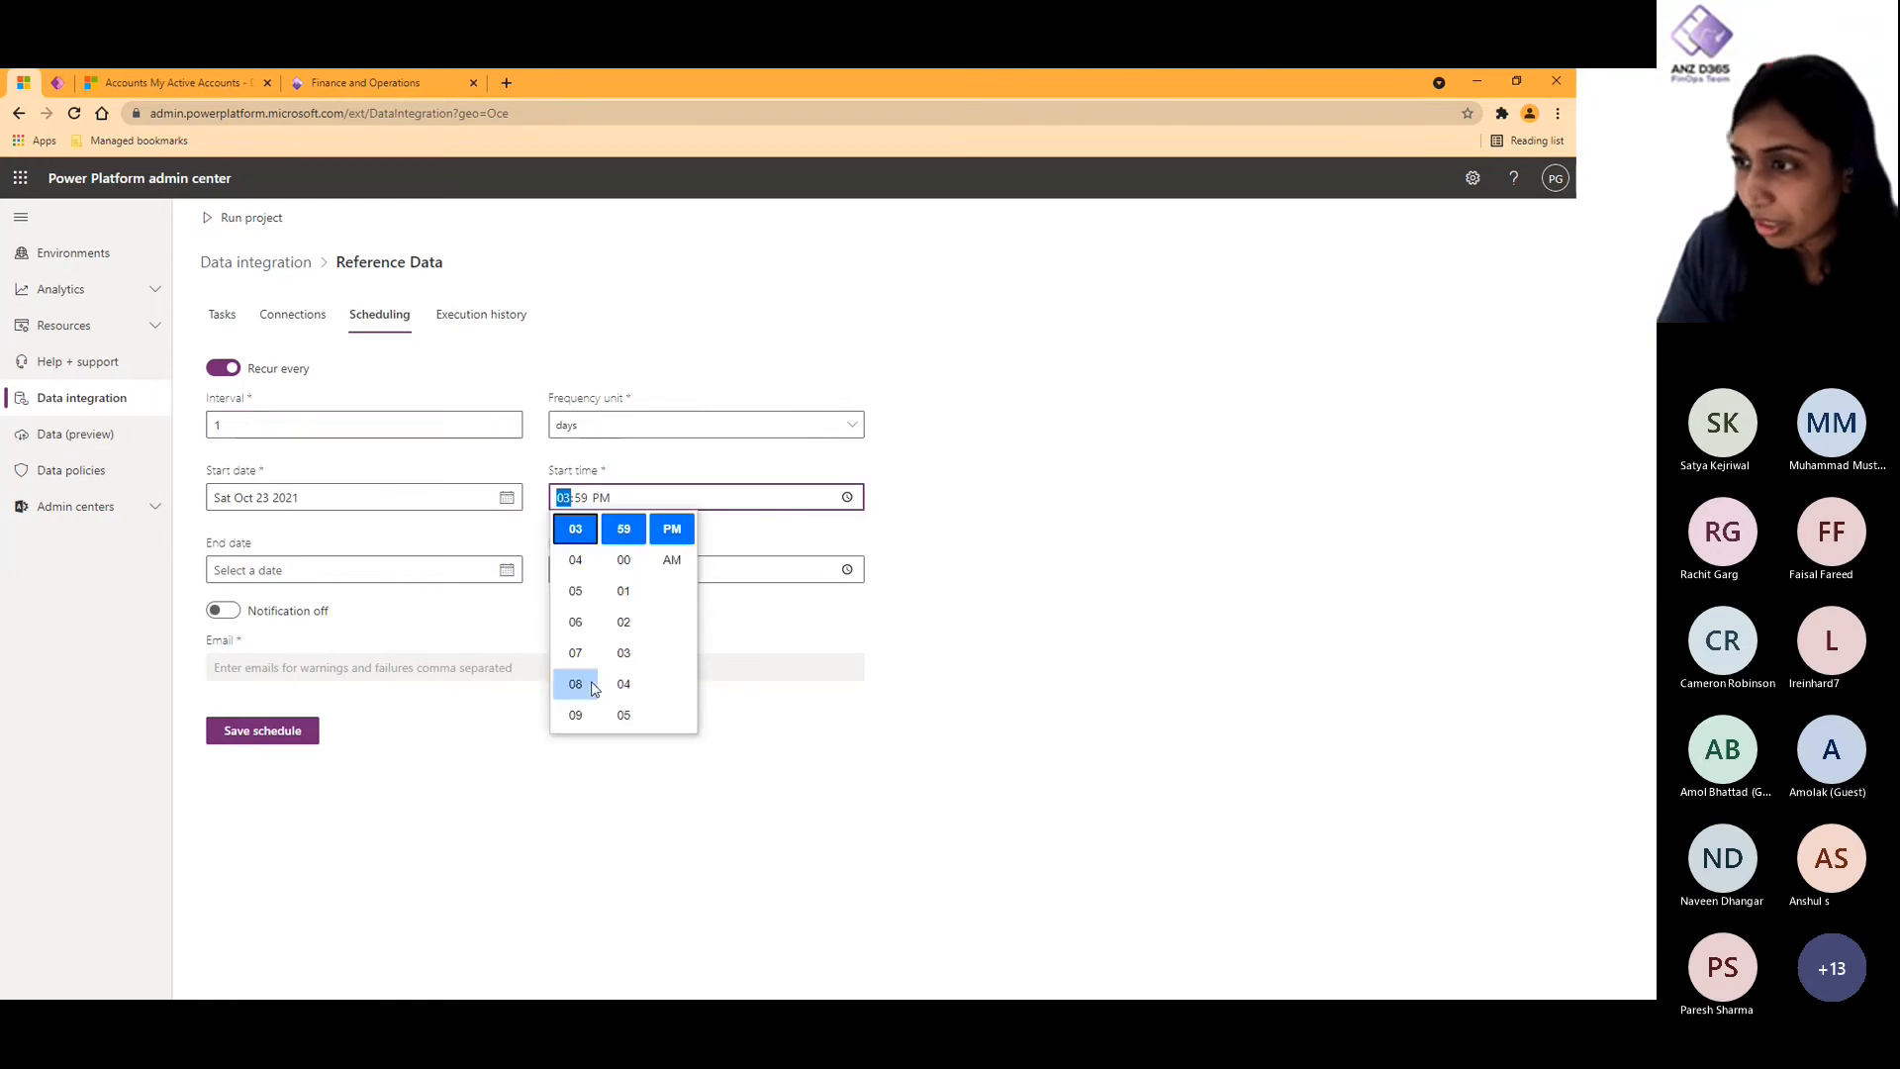
left_click(582, 715)
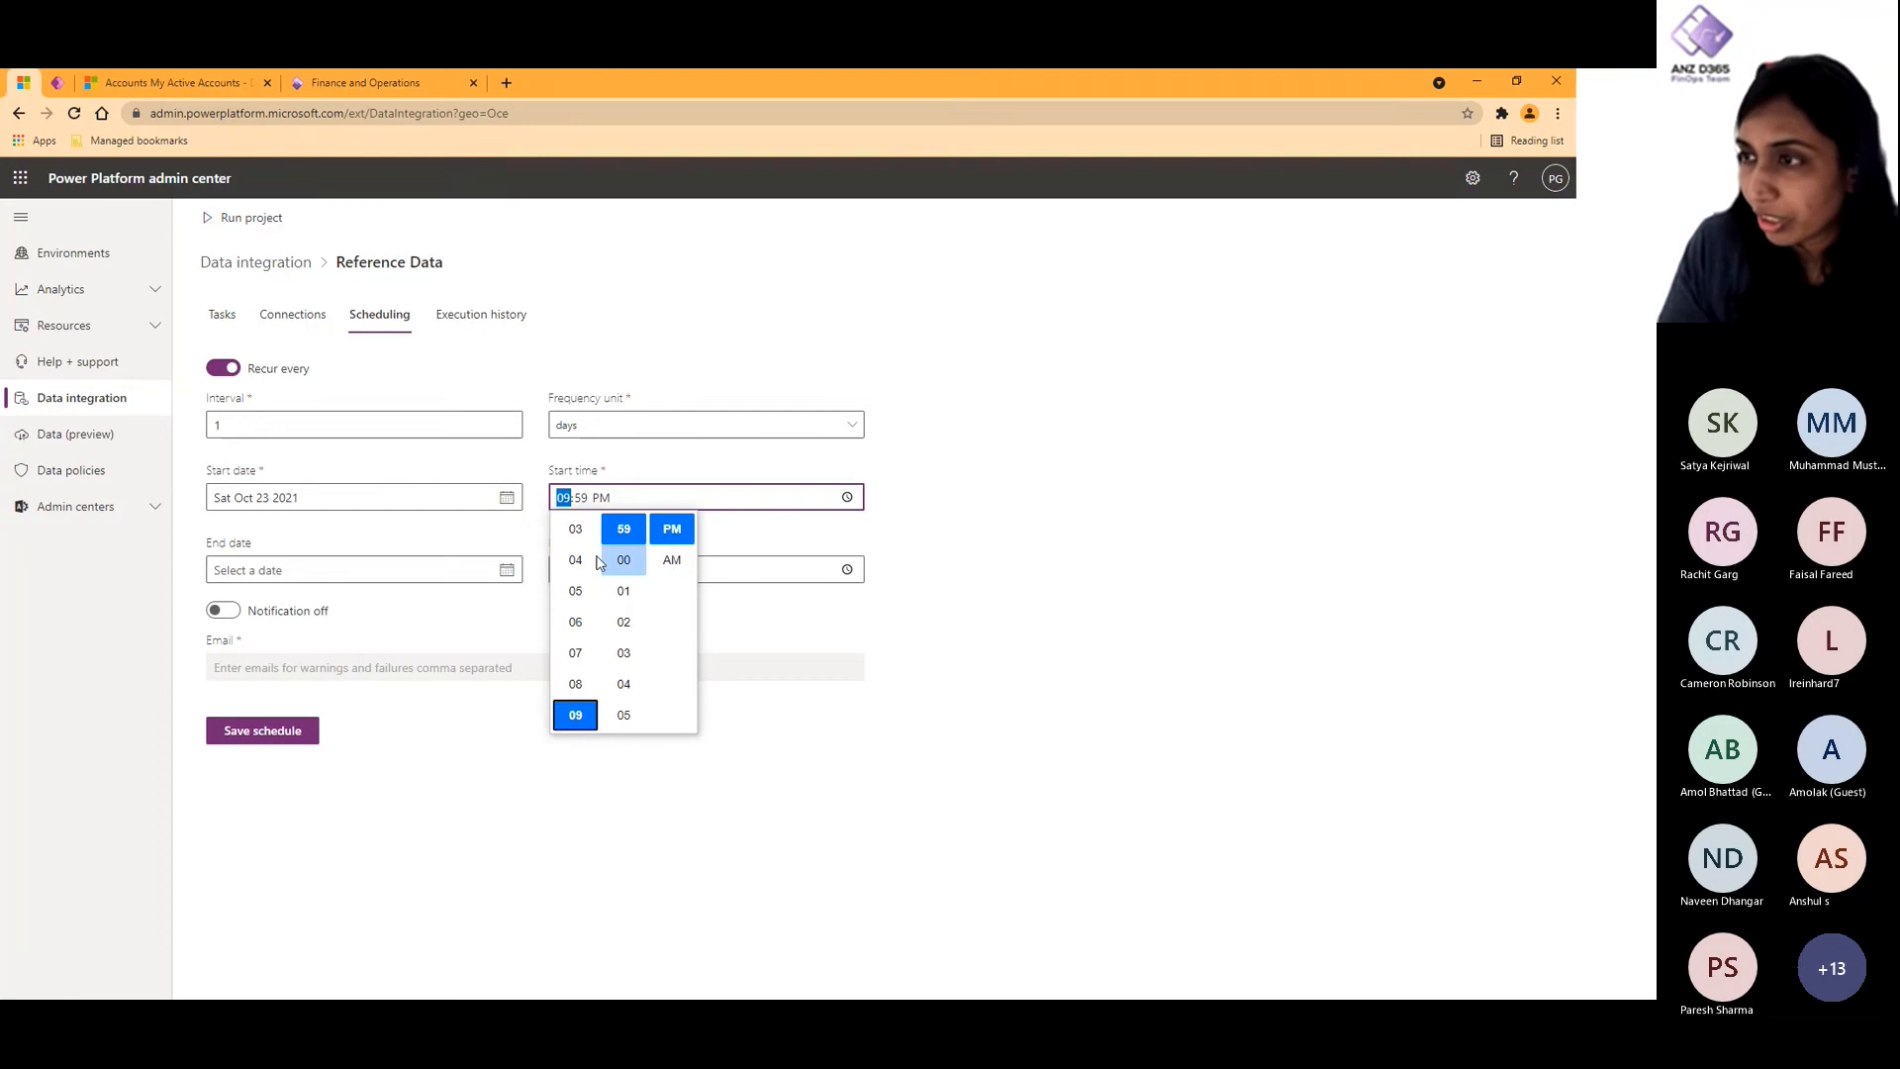
left_click(631, 562)
left_click(1013, 601)
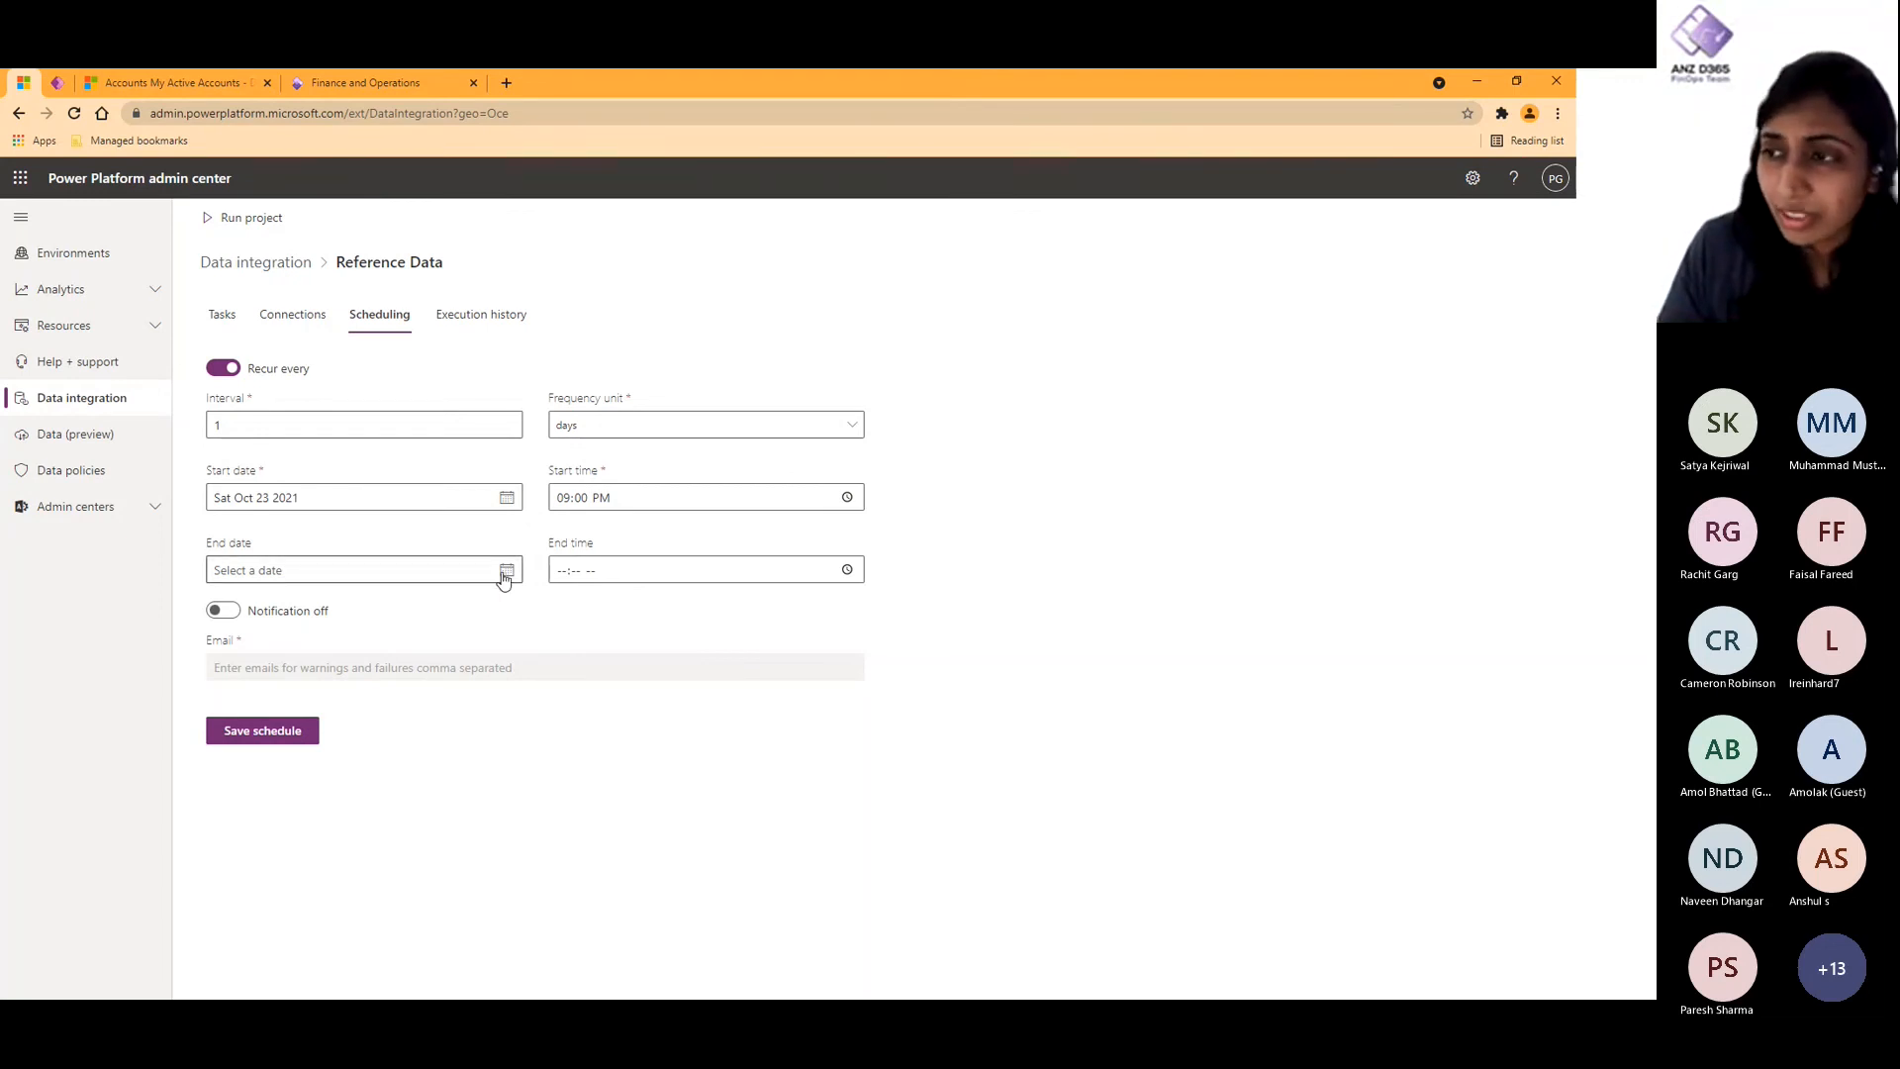
- Turn on notifications for the Reference Data schedule, enter the recipient's email address and save the schedule
left_click(238, 612)
left_click(327, 661)
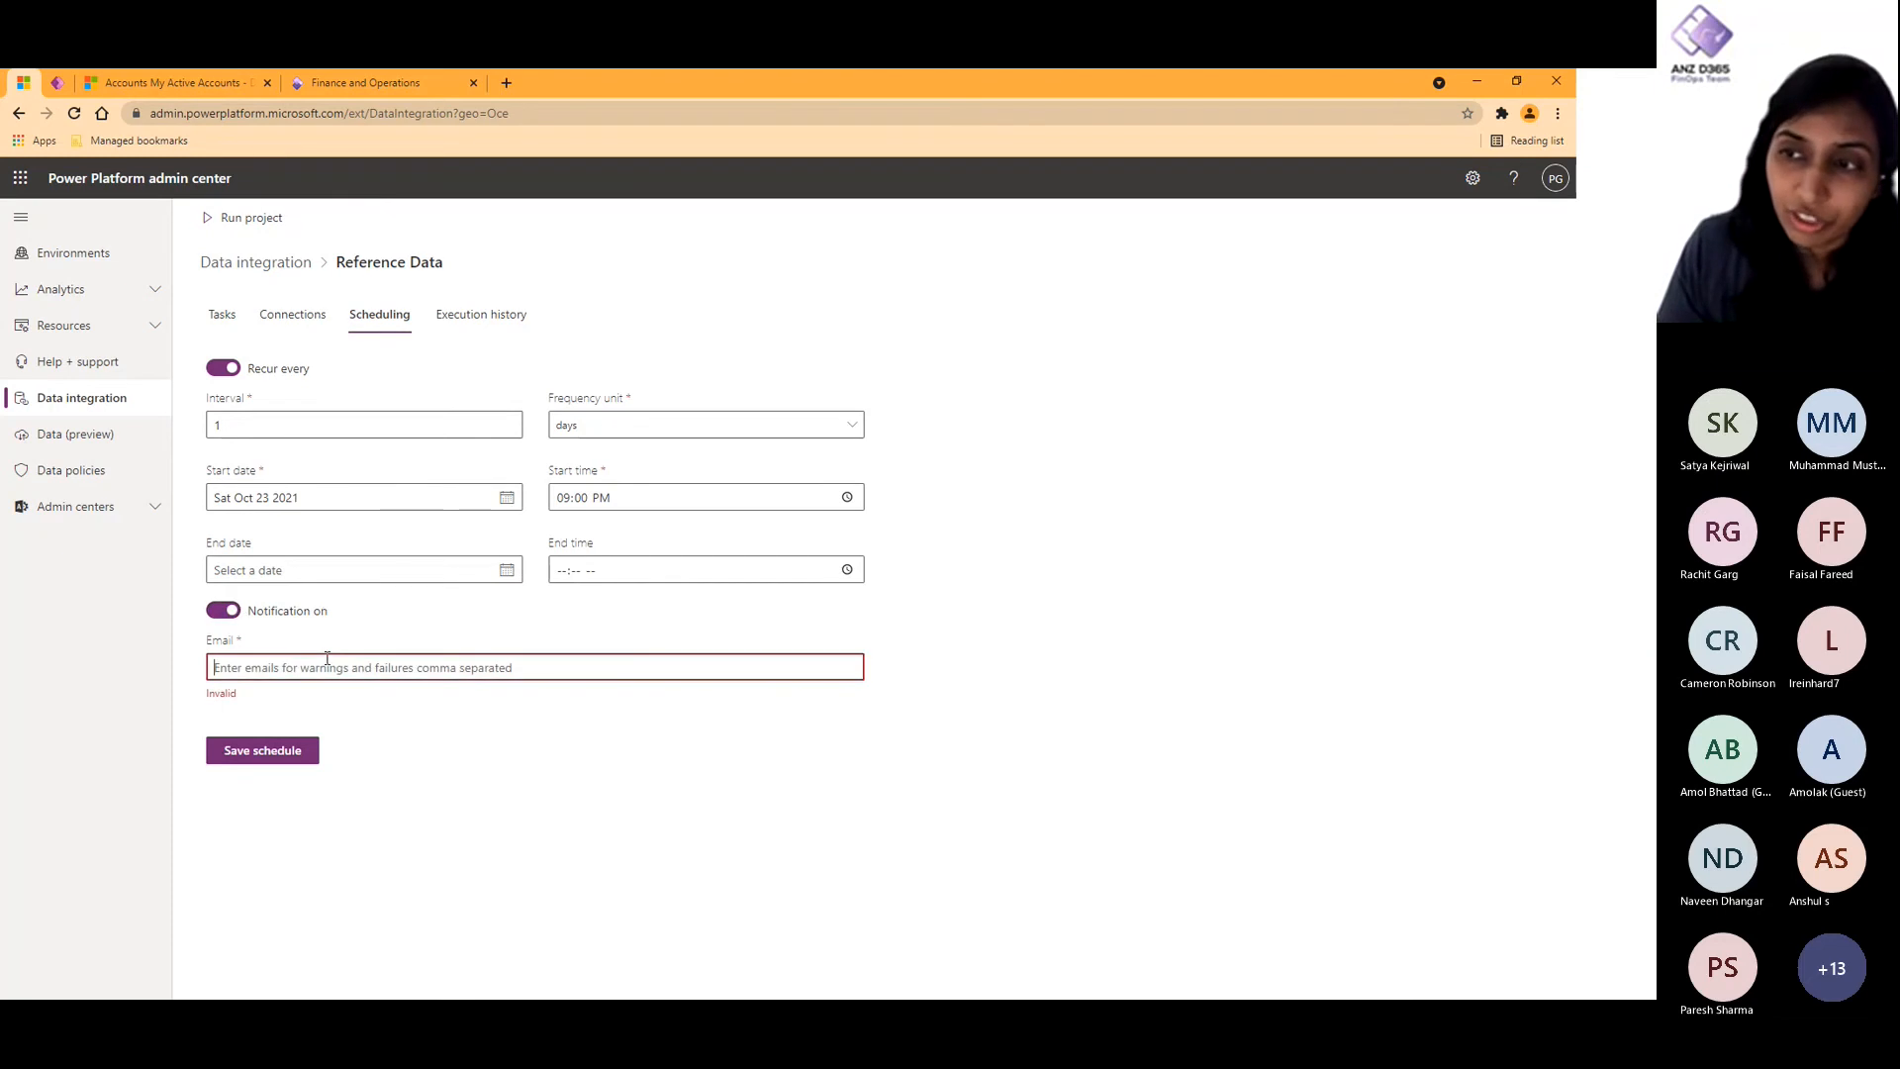
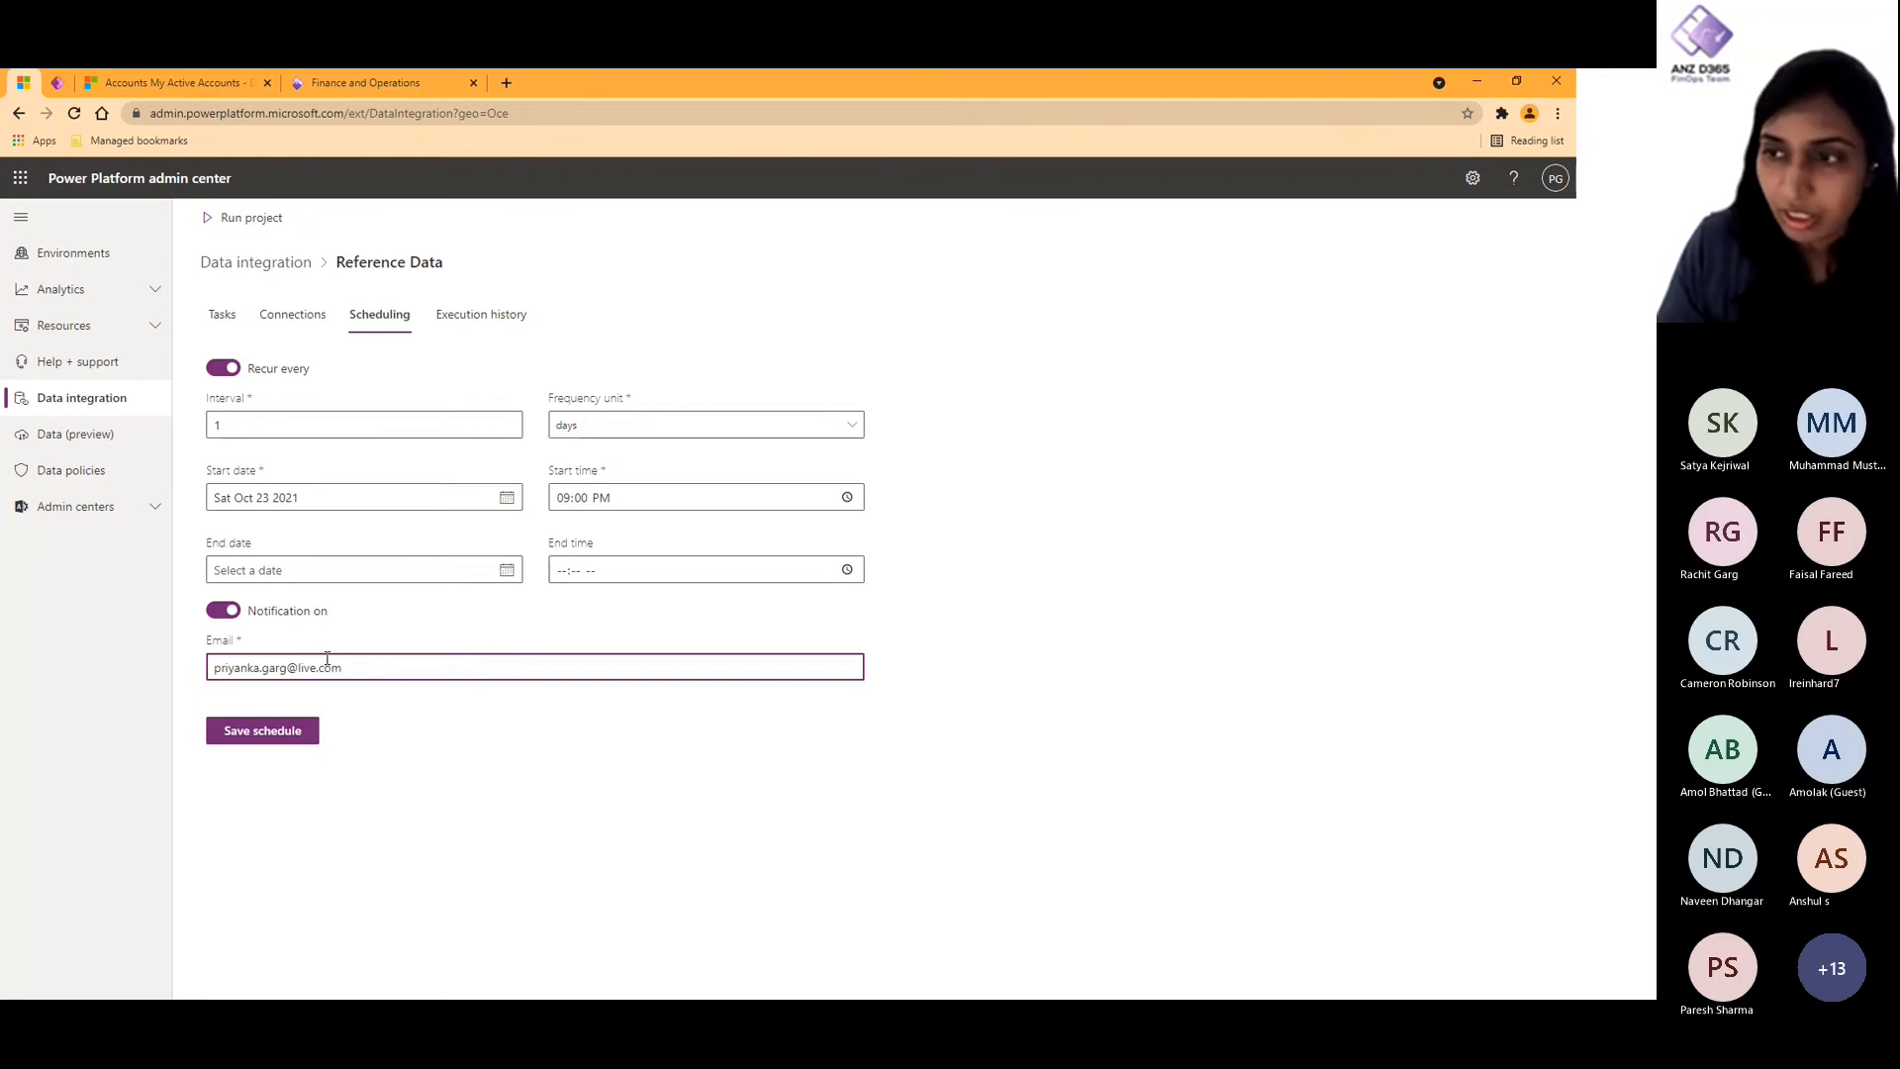
left_click(268, 738)
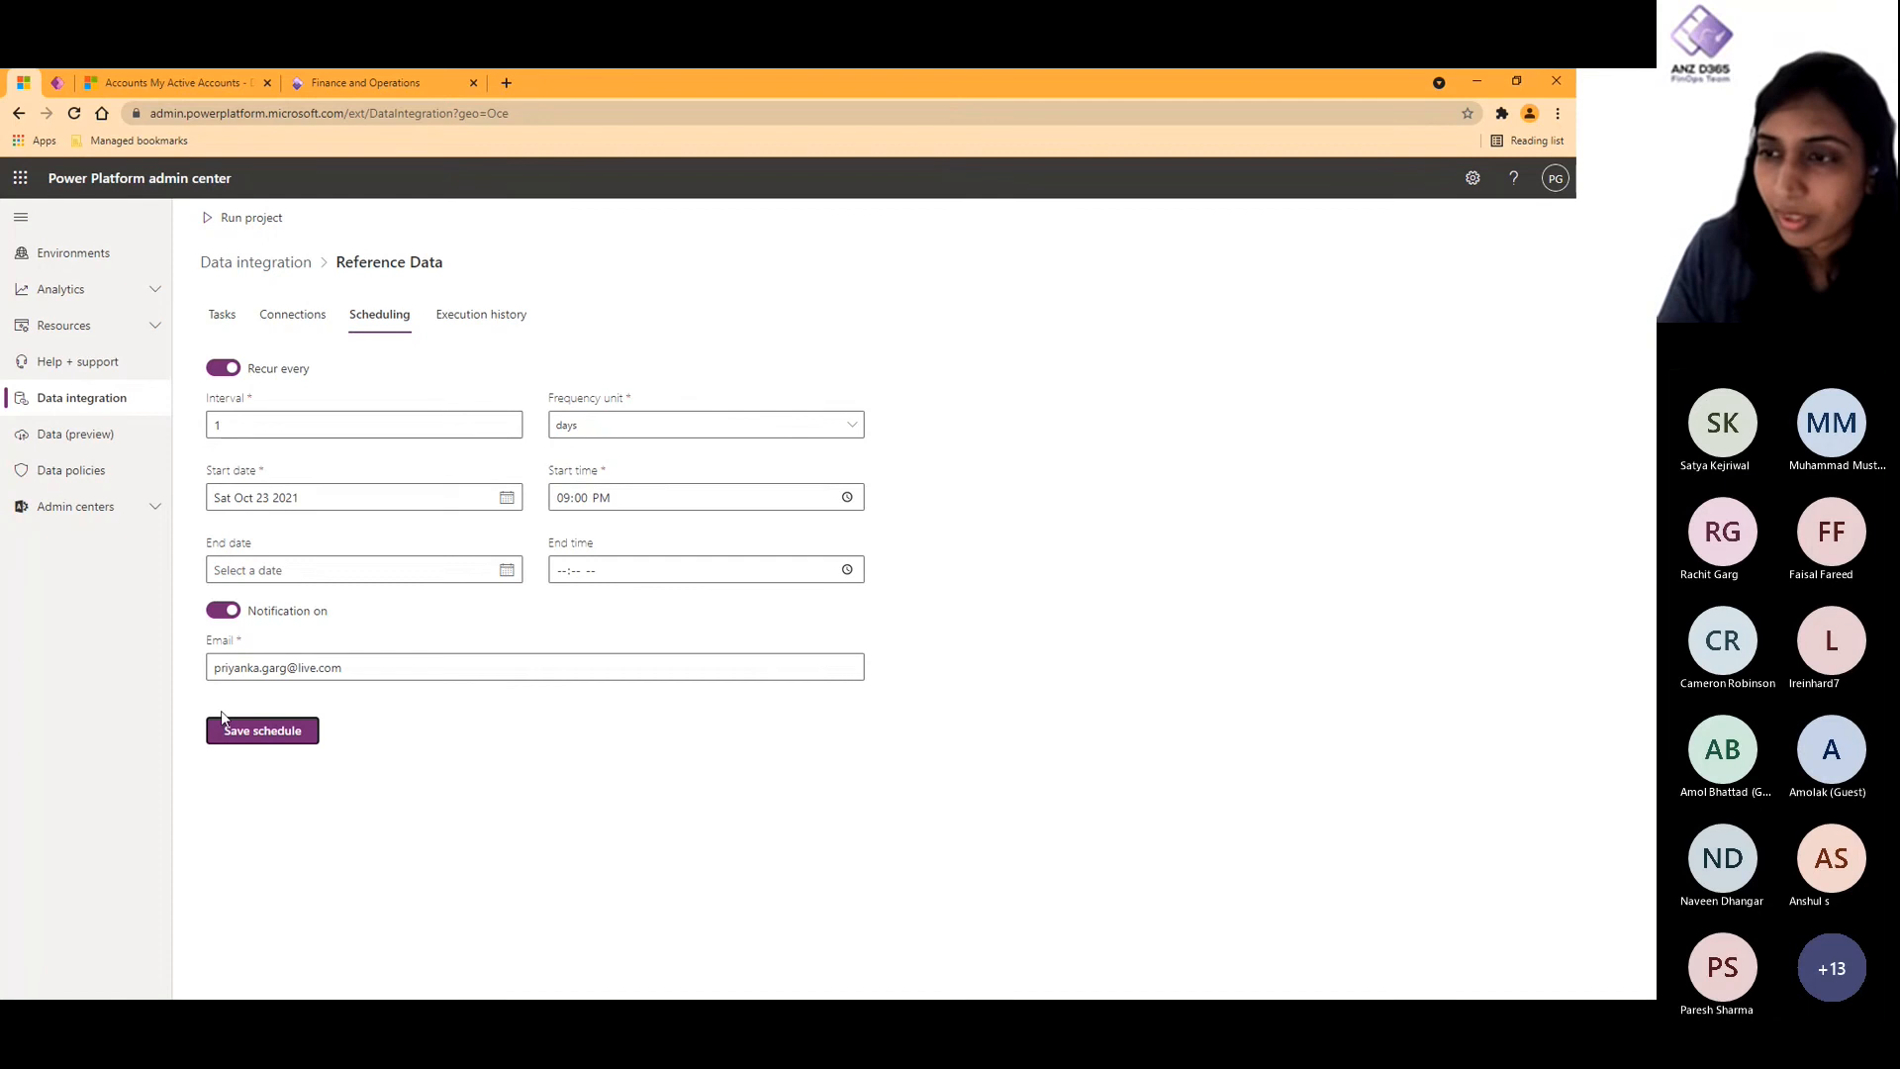
- Start a new data integration project named Reference Data v1 that uses the existing DEV connection set
left_click(224, 316)
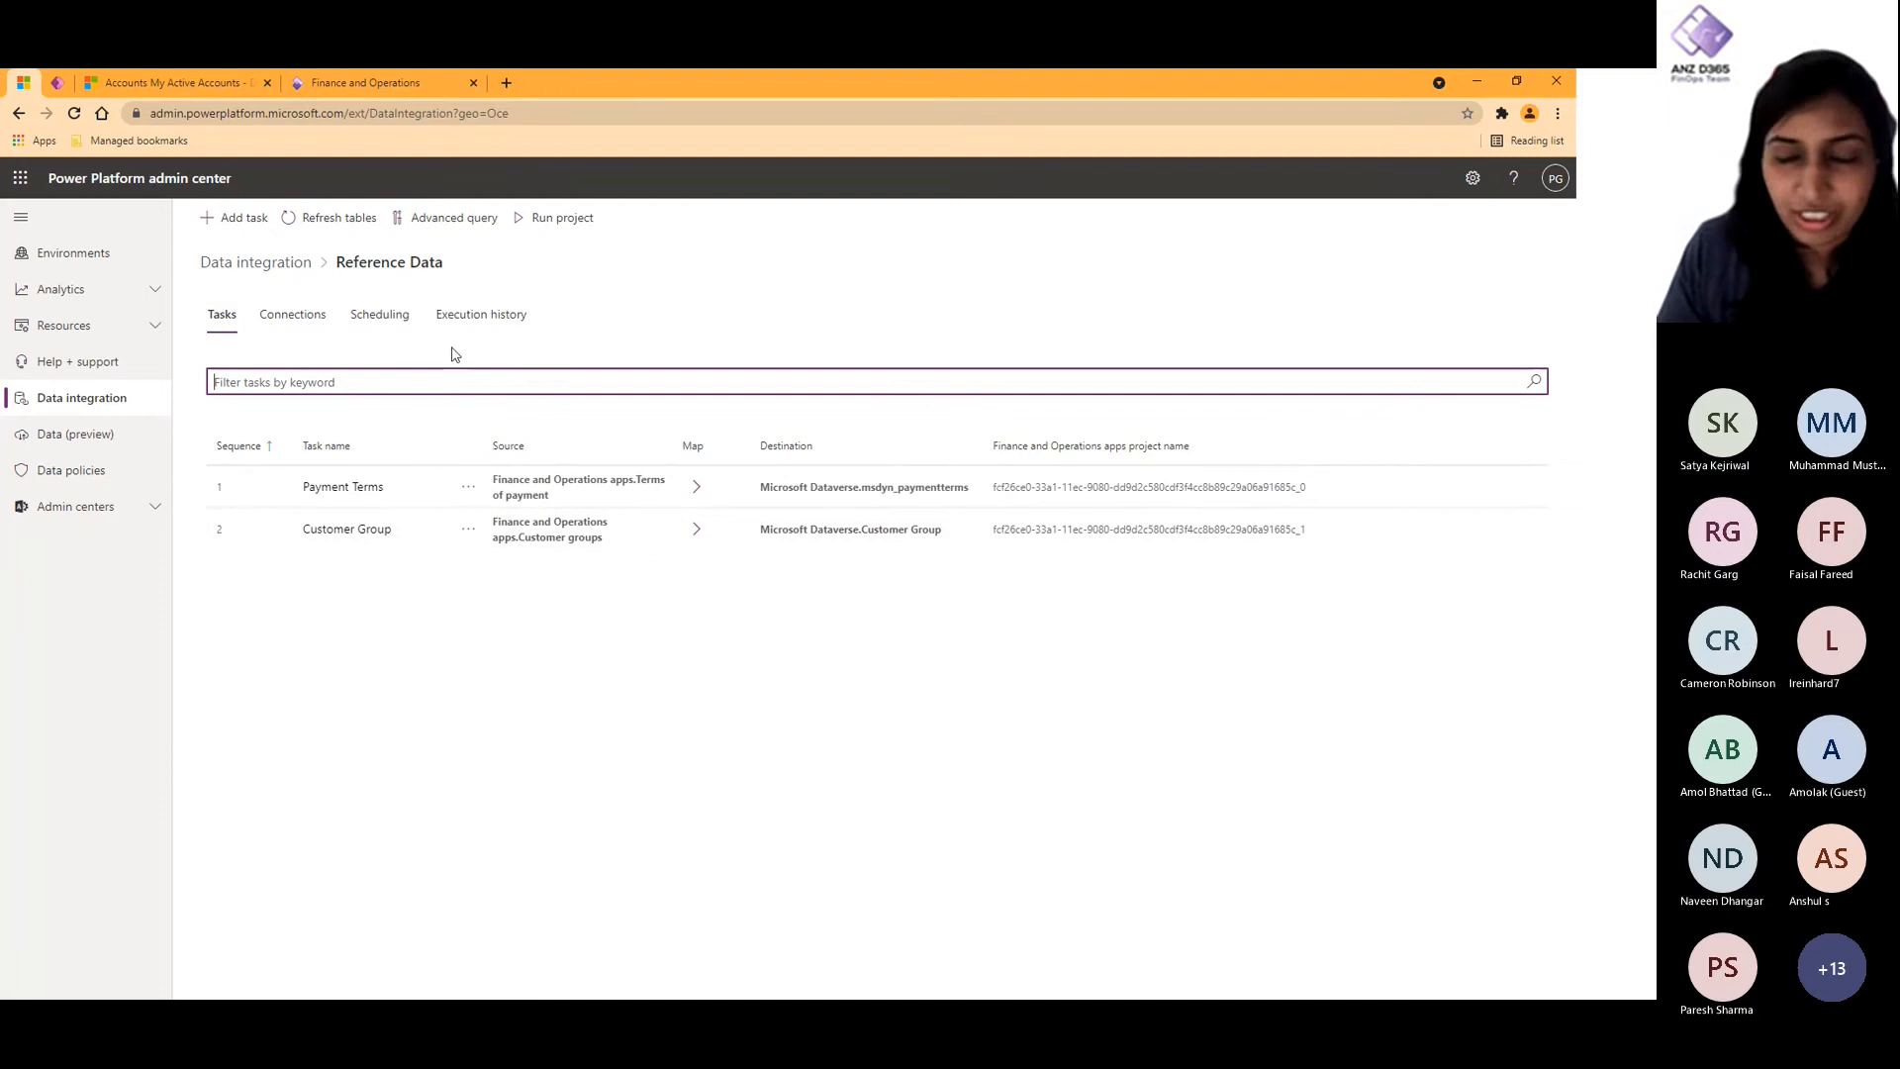
left_click(301, 273)
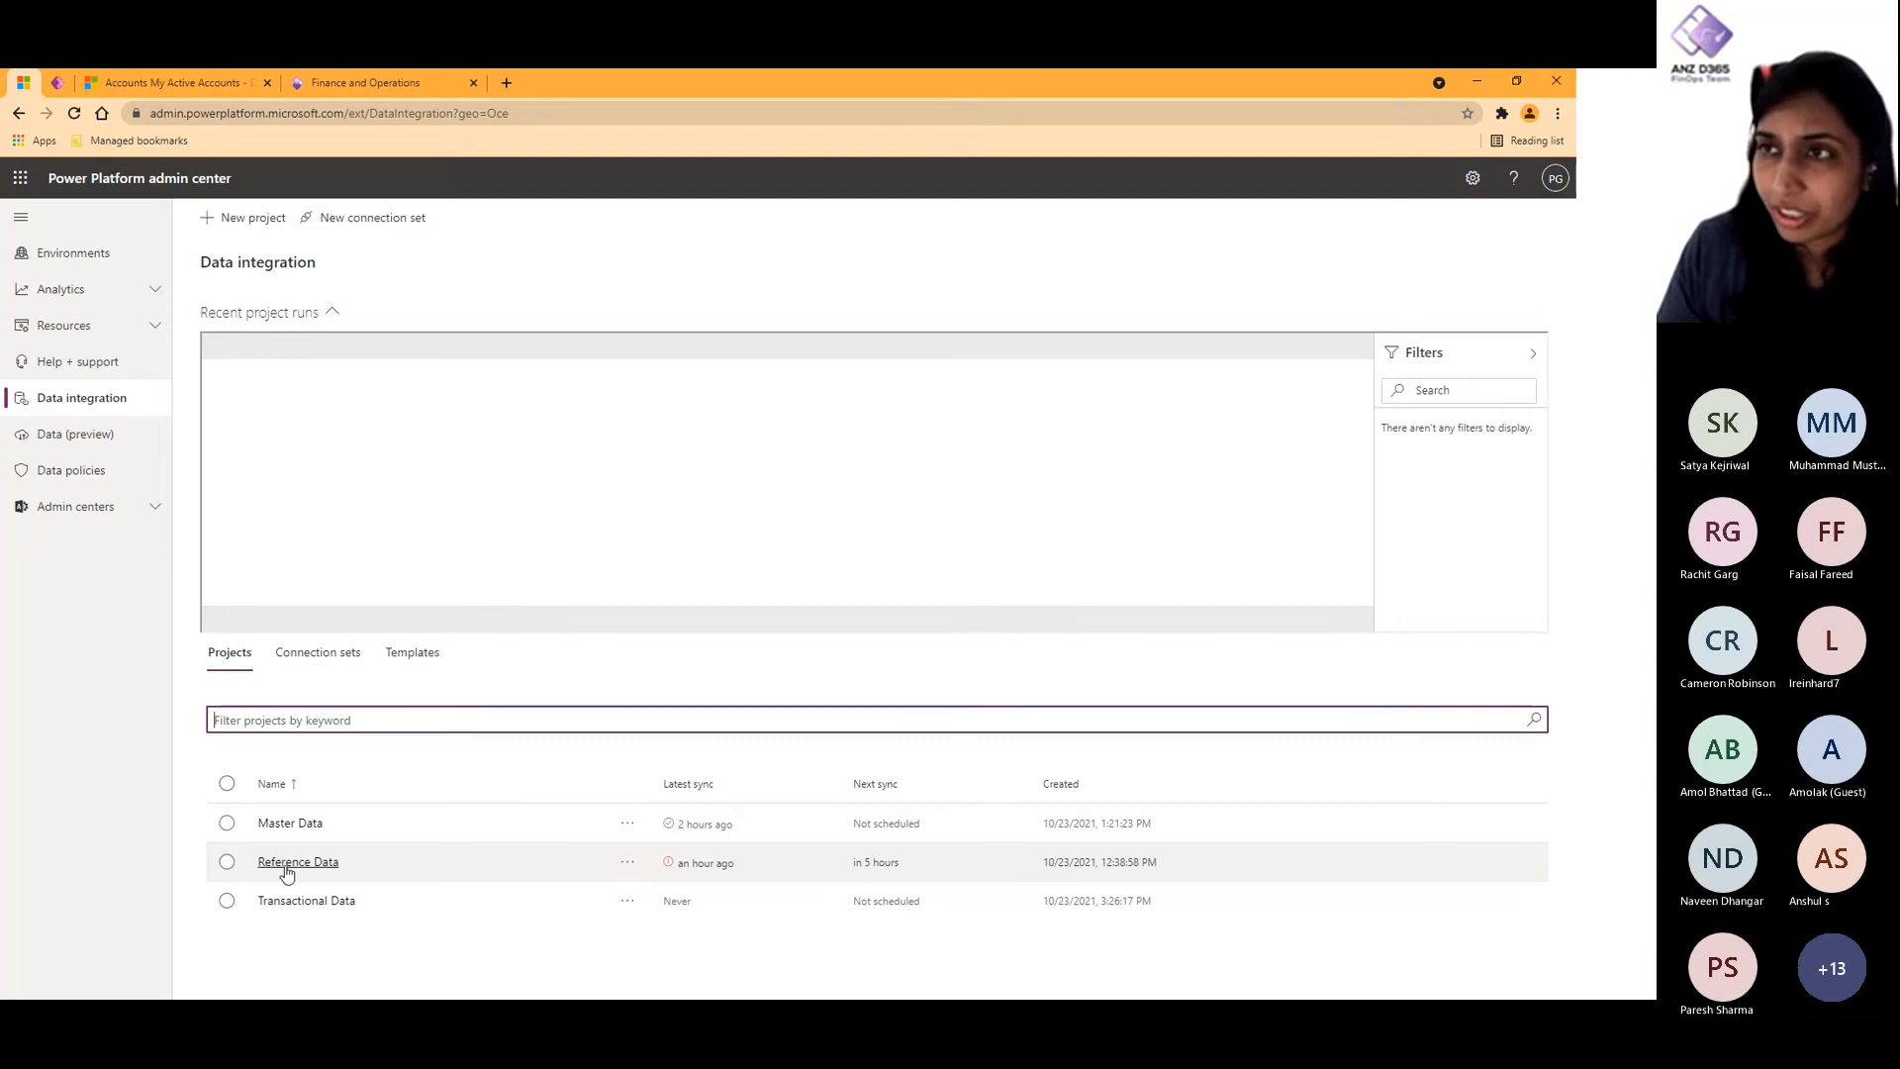
left_click(230, 220)
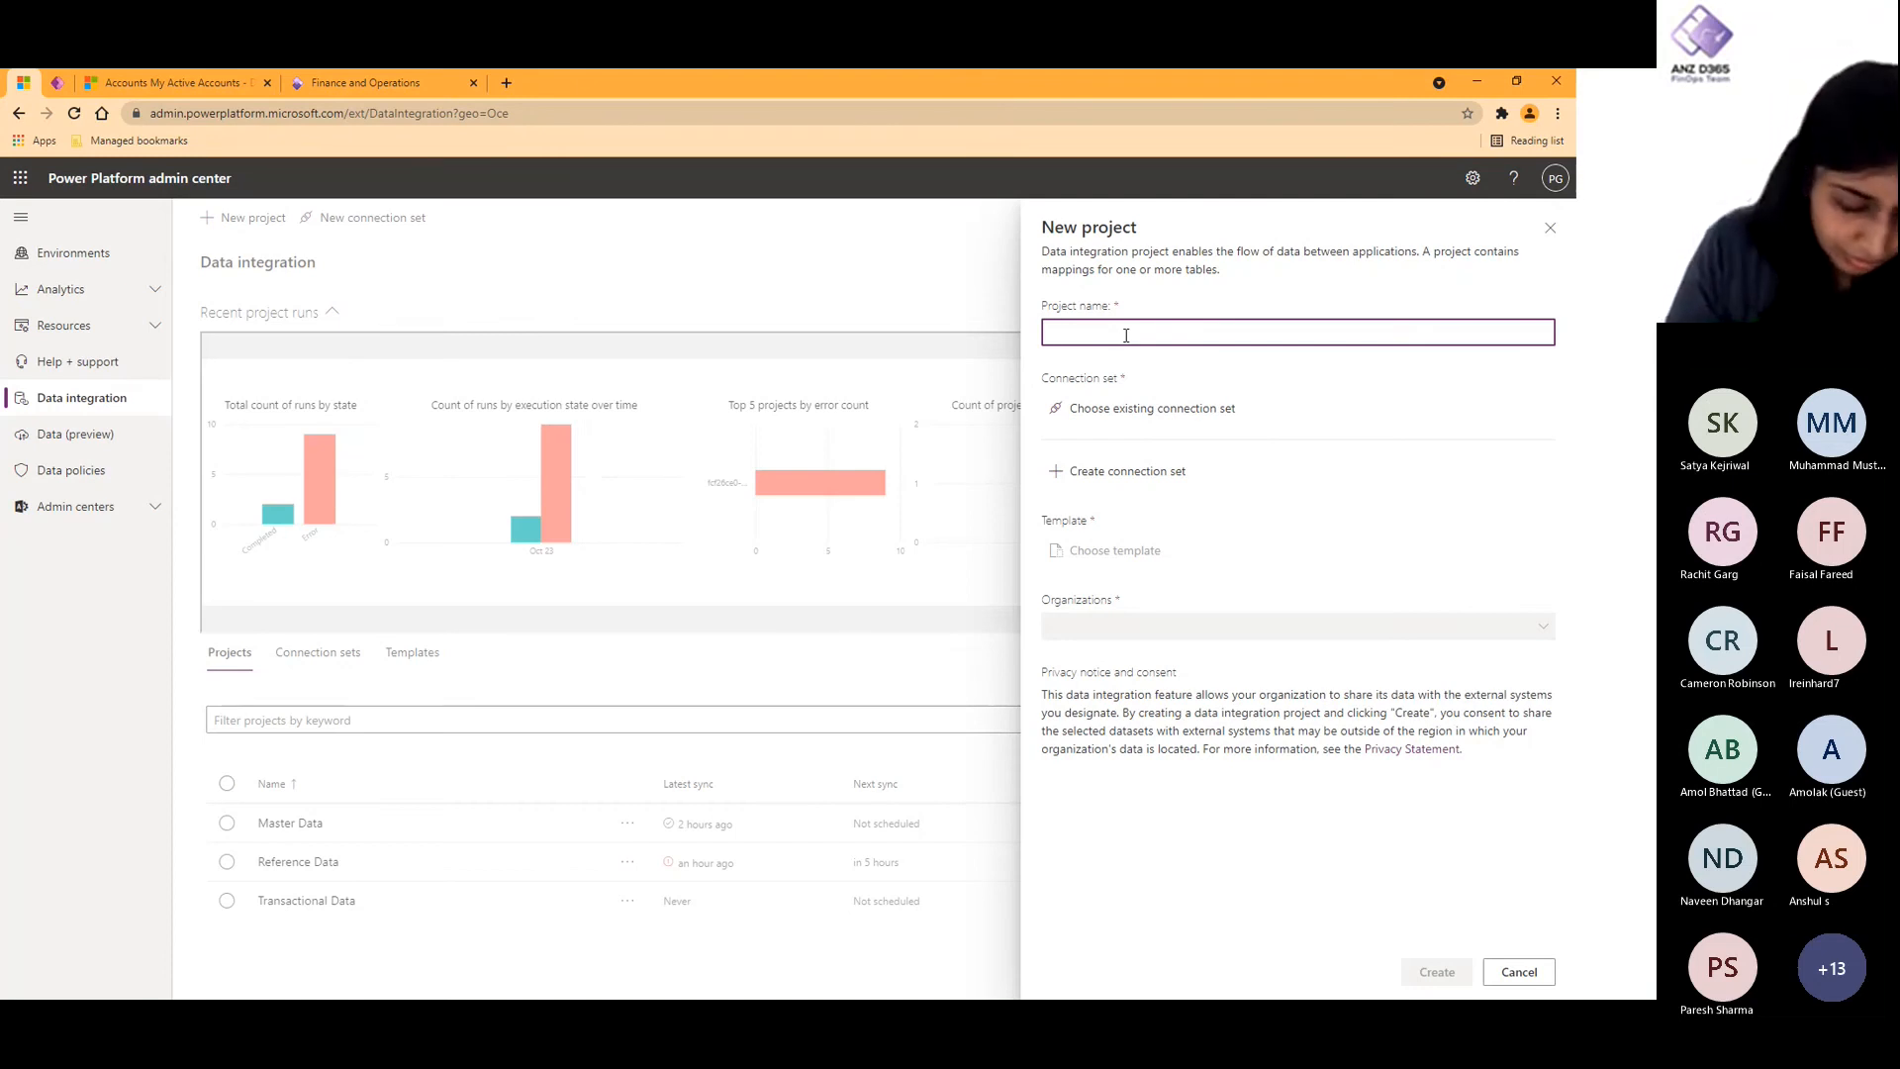
type("Refer")
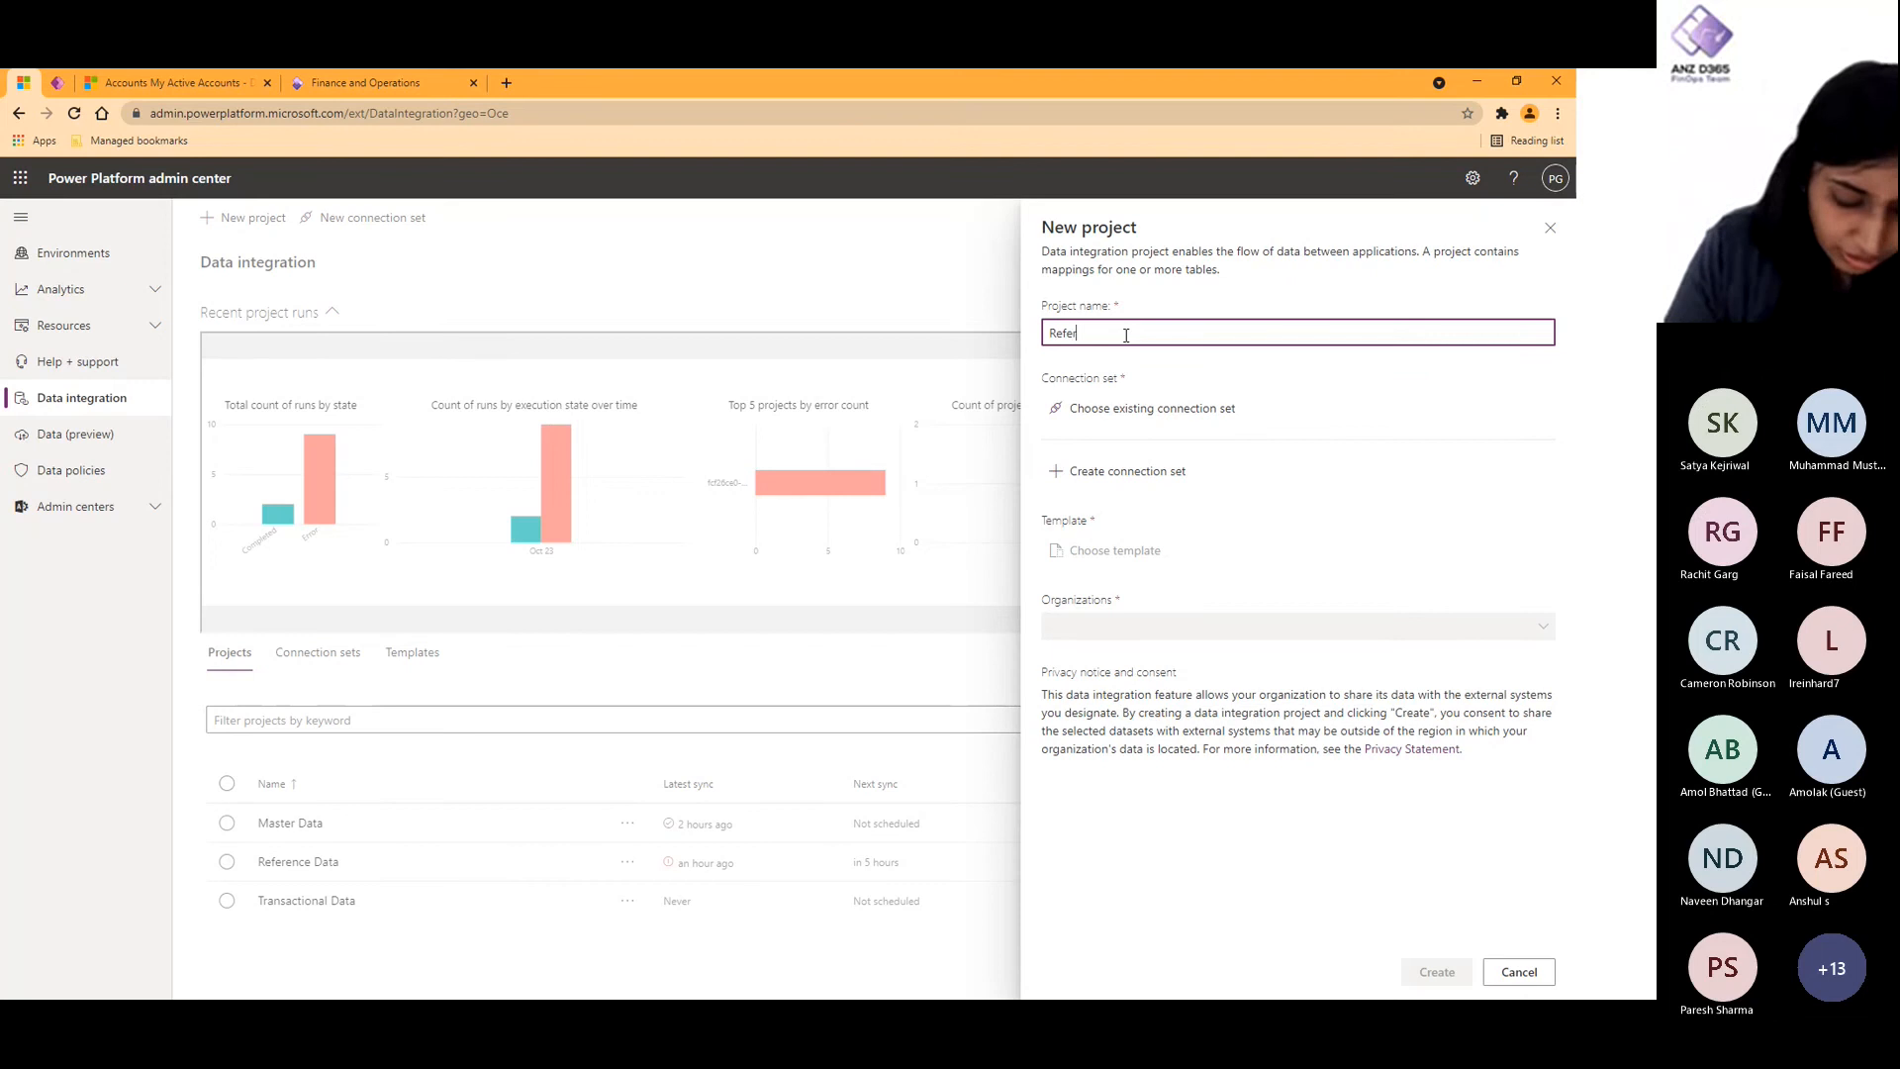
type("ence Da")
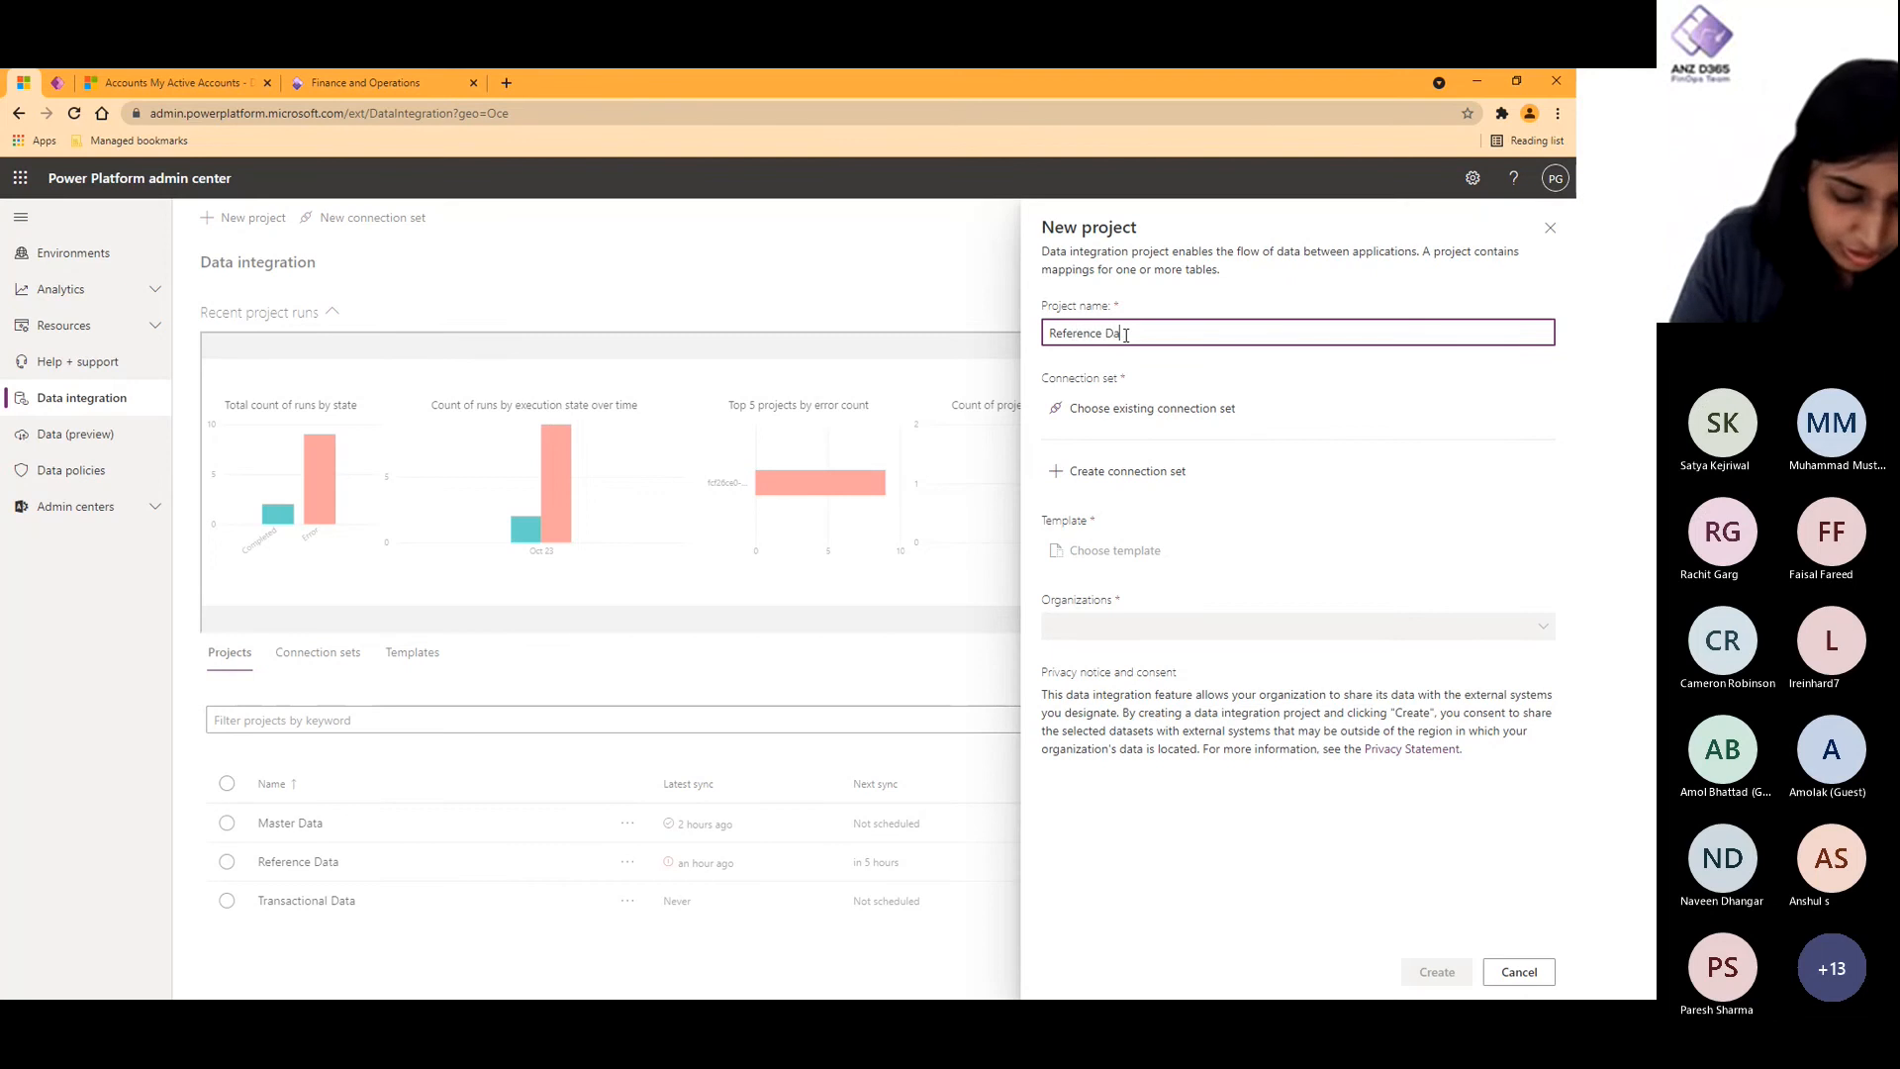
type("ta v1")
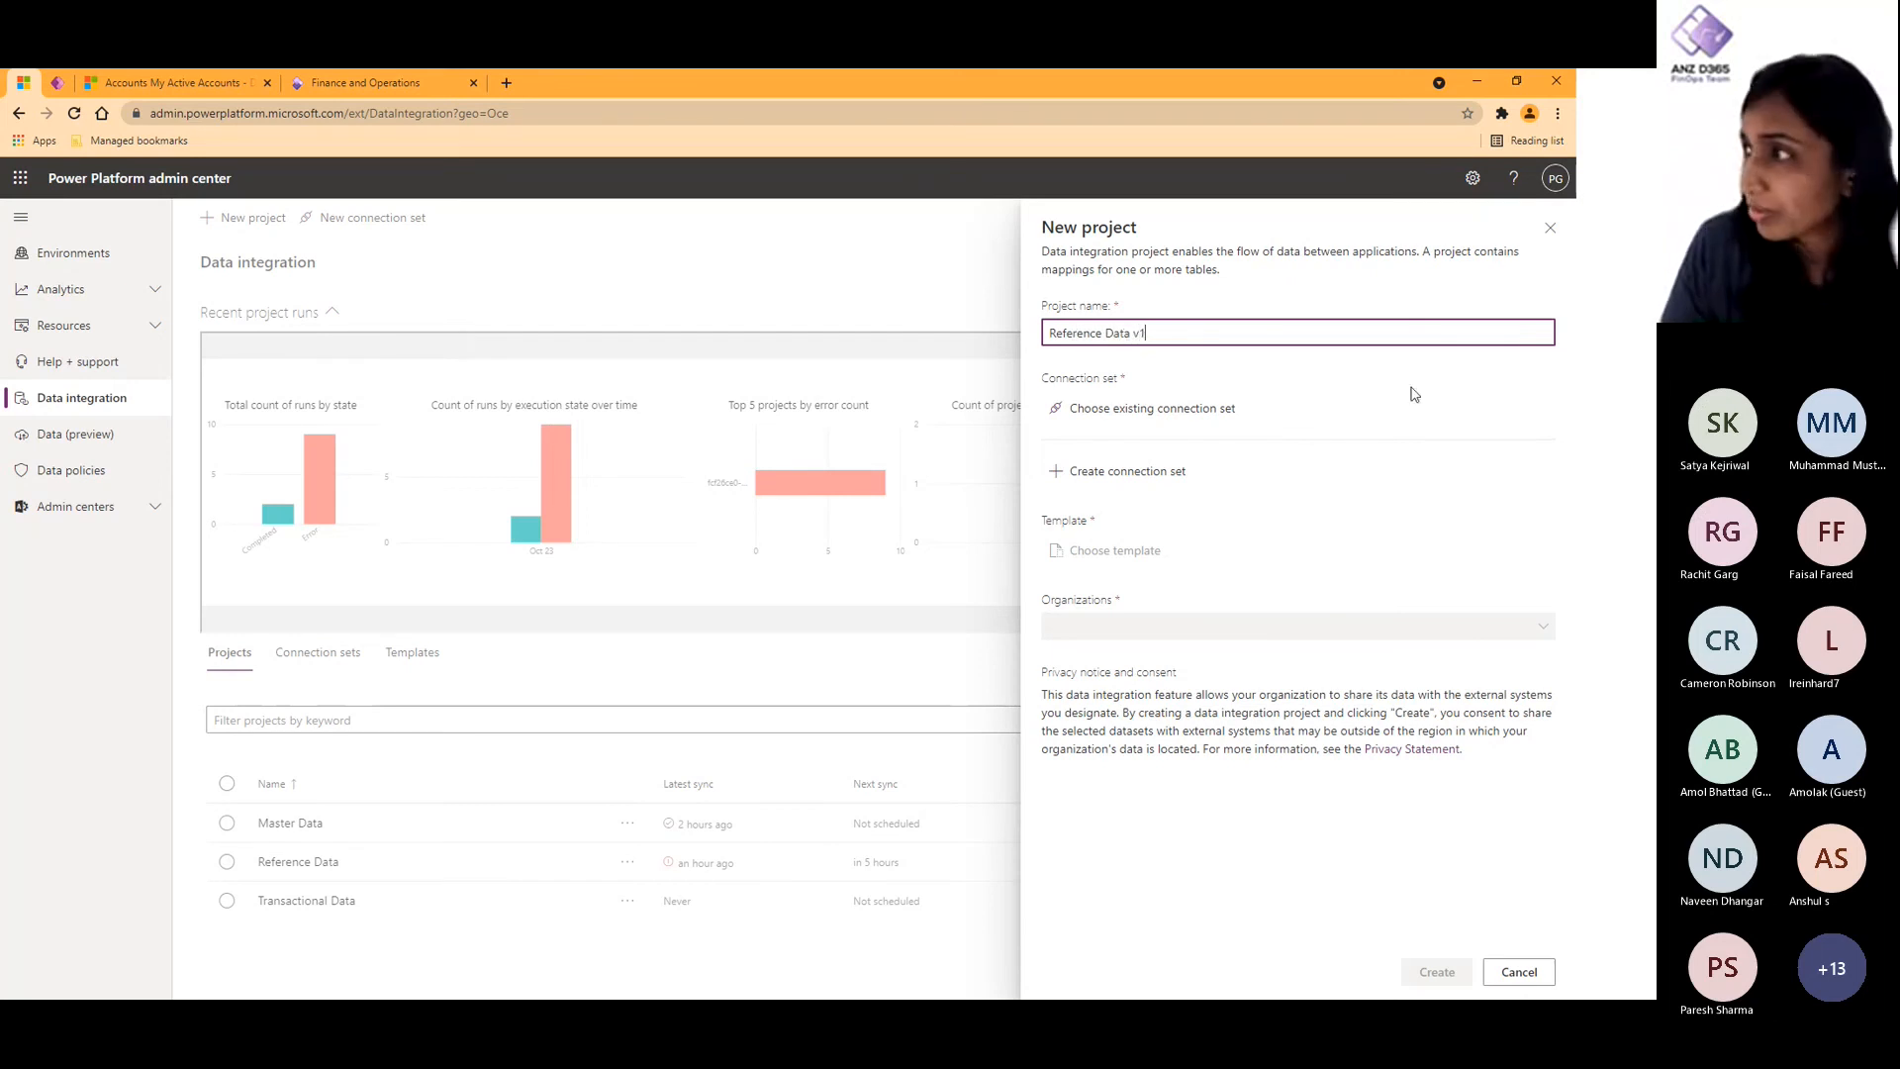
left_click(1181, 411)
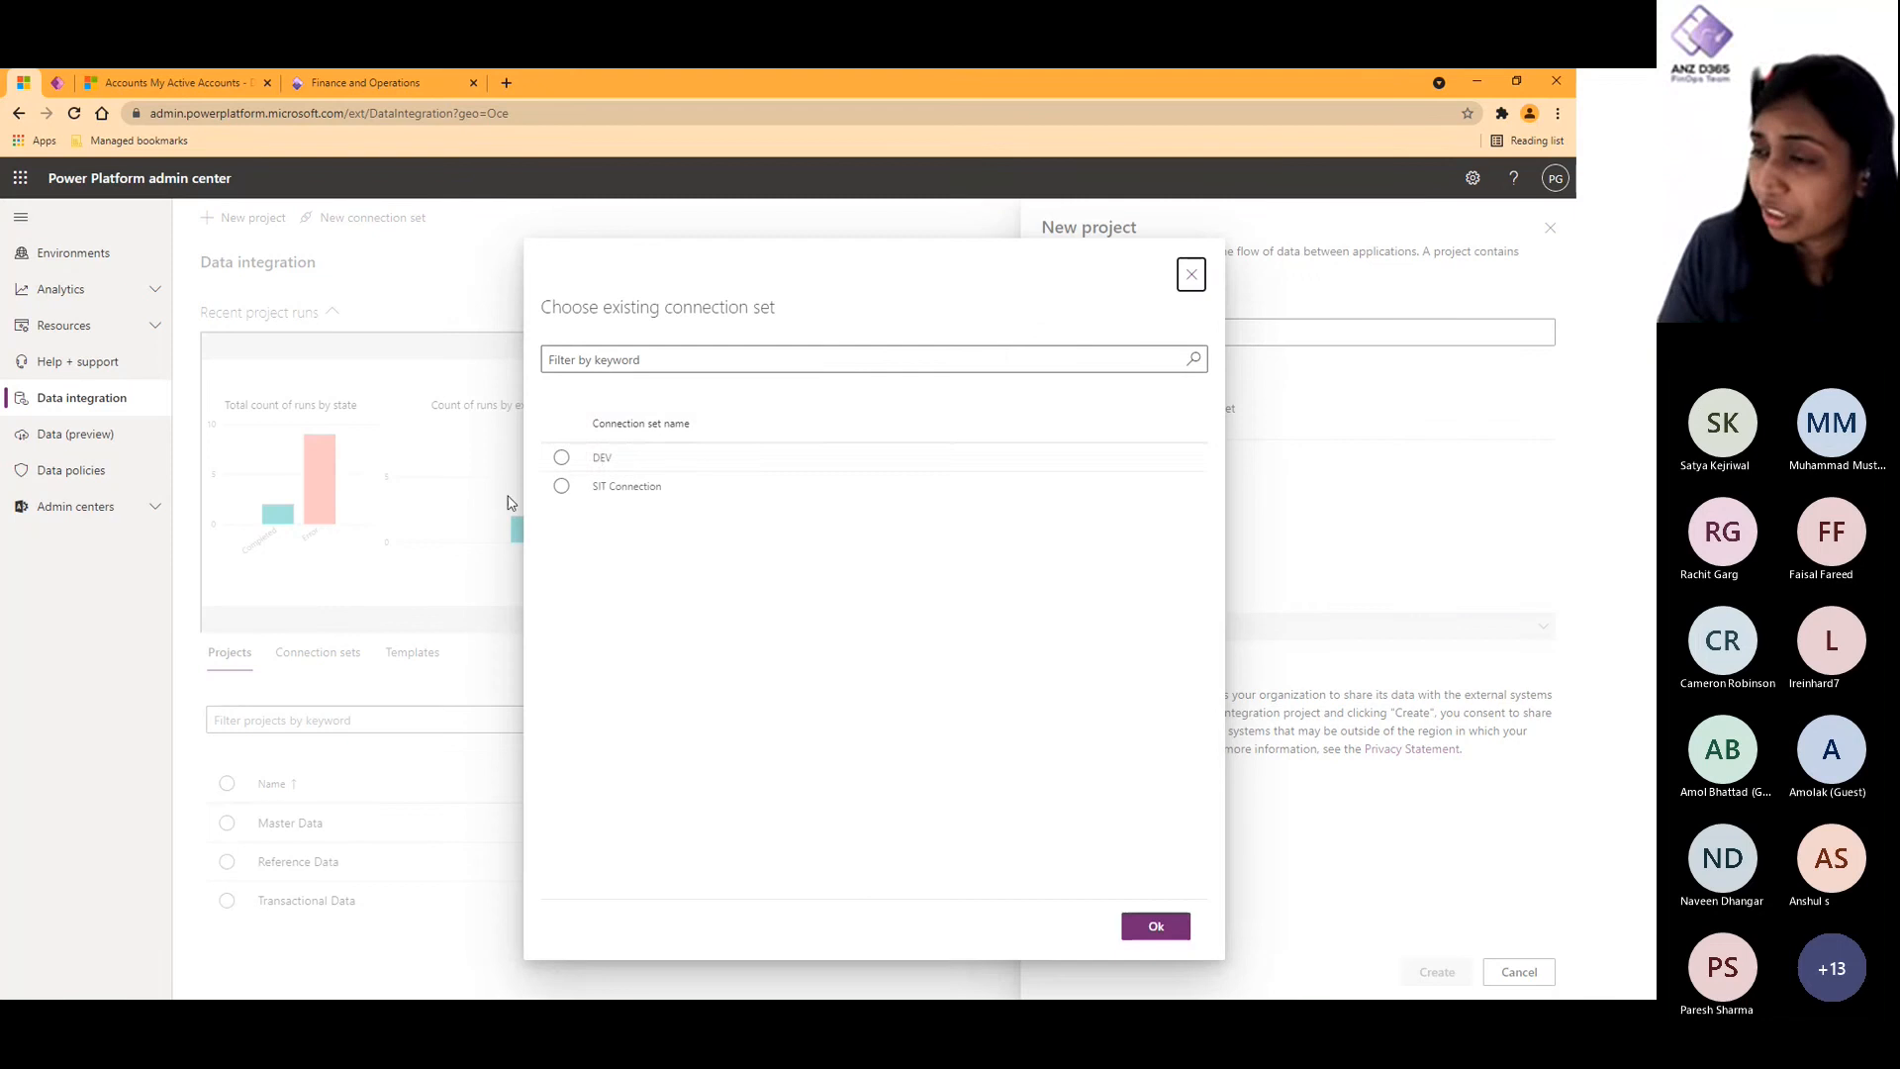
left_click(598, 457)
left_click(1155, 925)
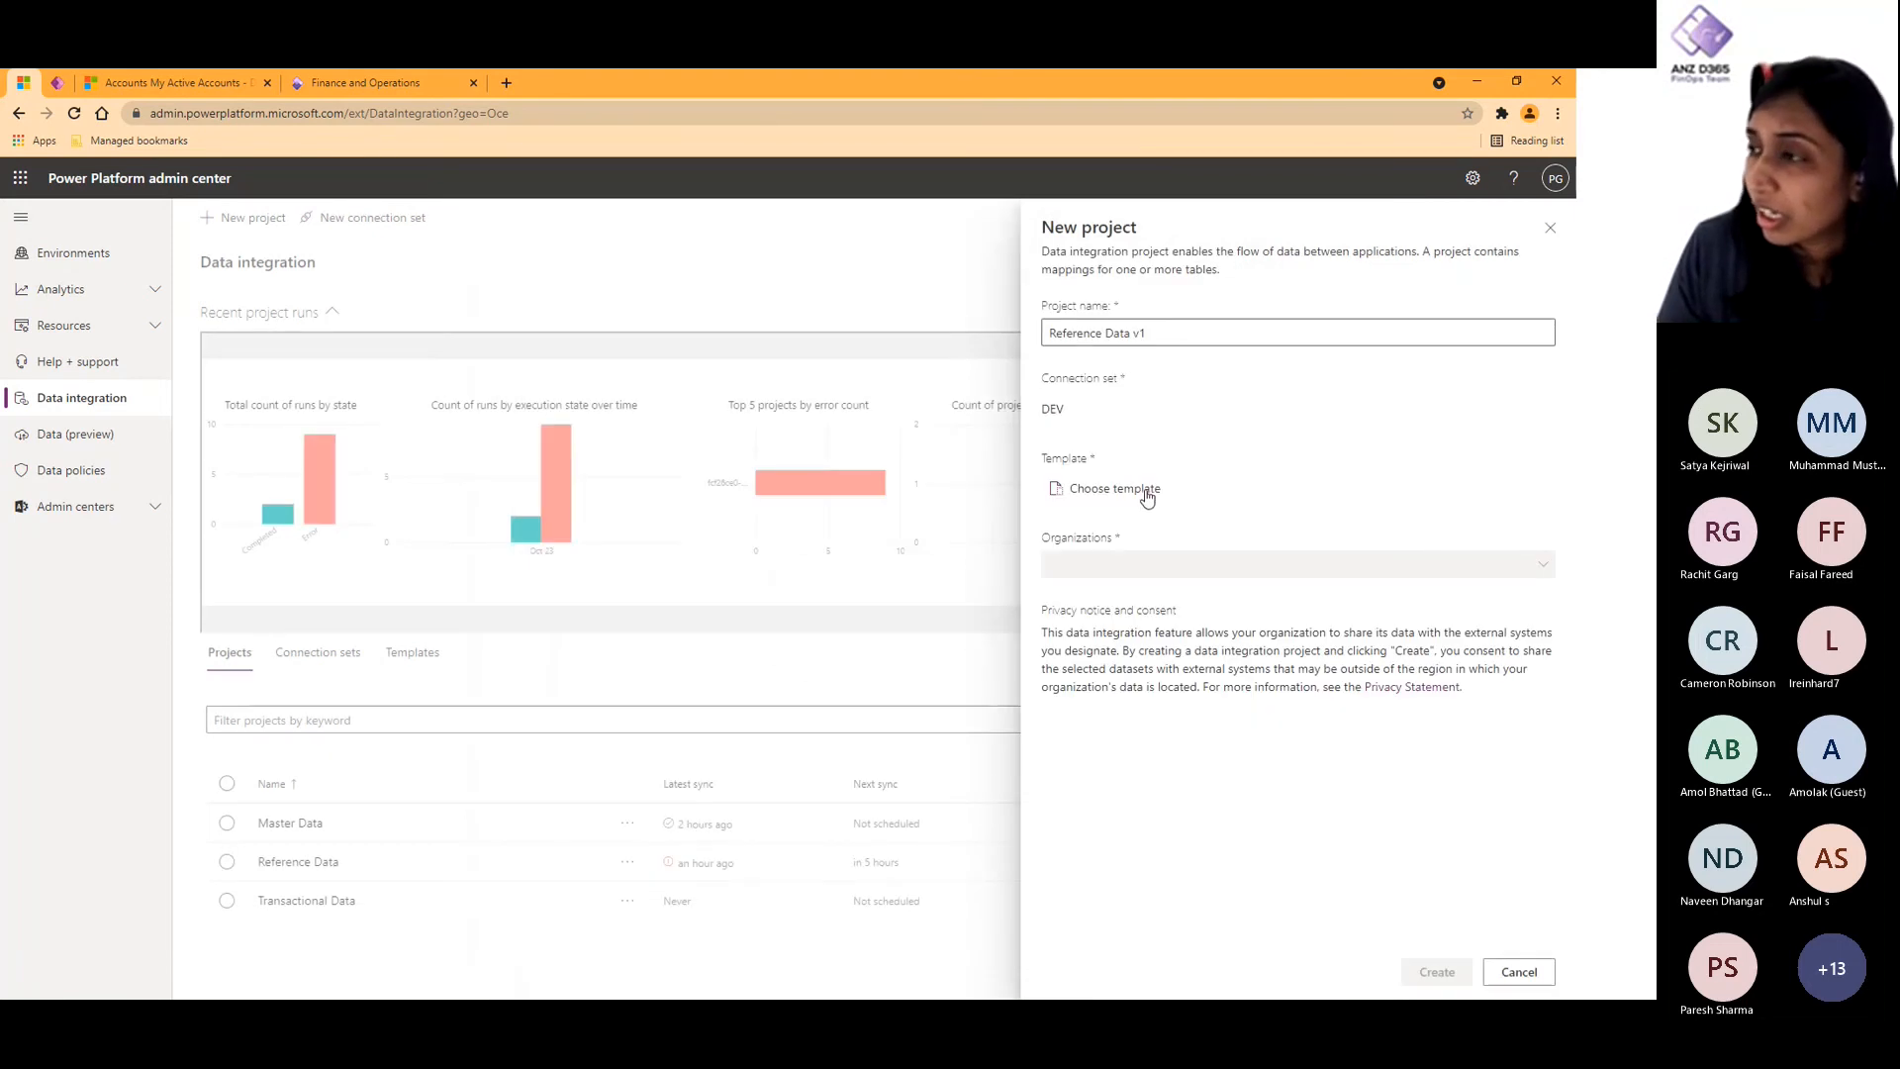
- Choose the CDS to Fin and Ops template and the USMF - USMF organization, and create the project
left_click(1145, 490)
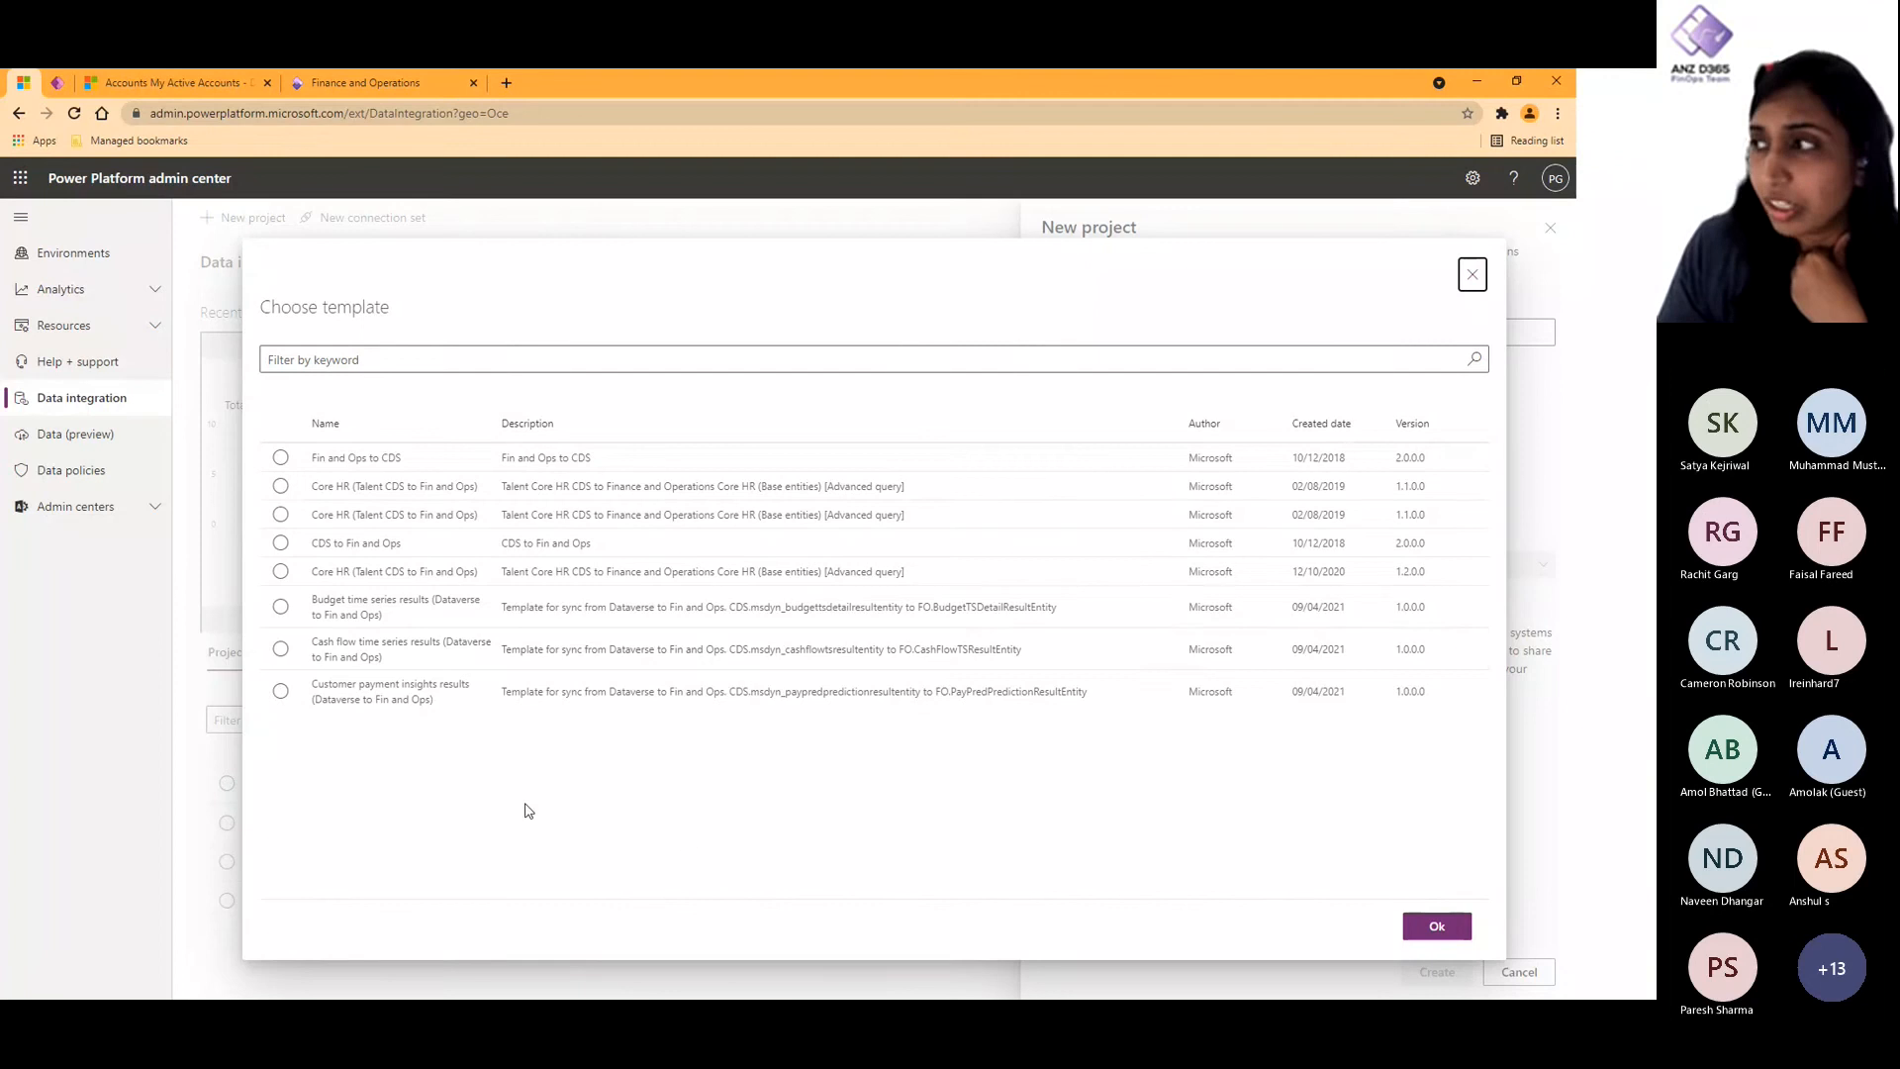
left_click(282, 459)
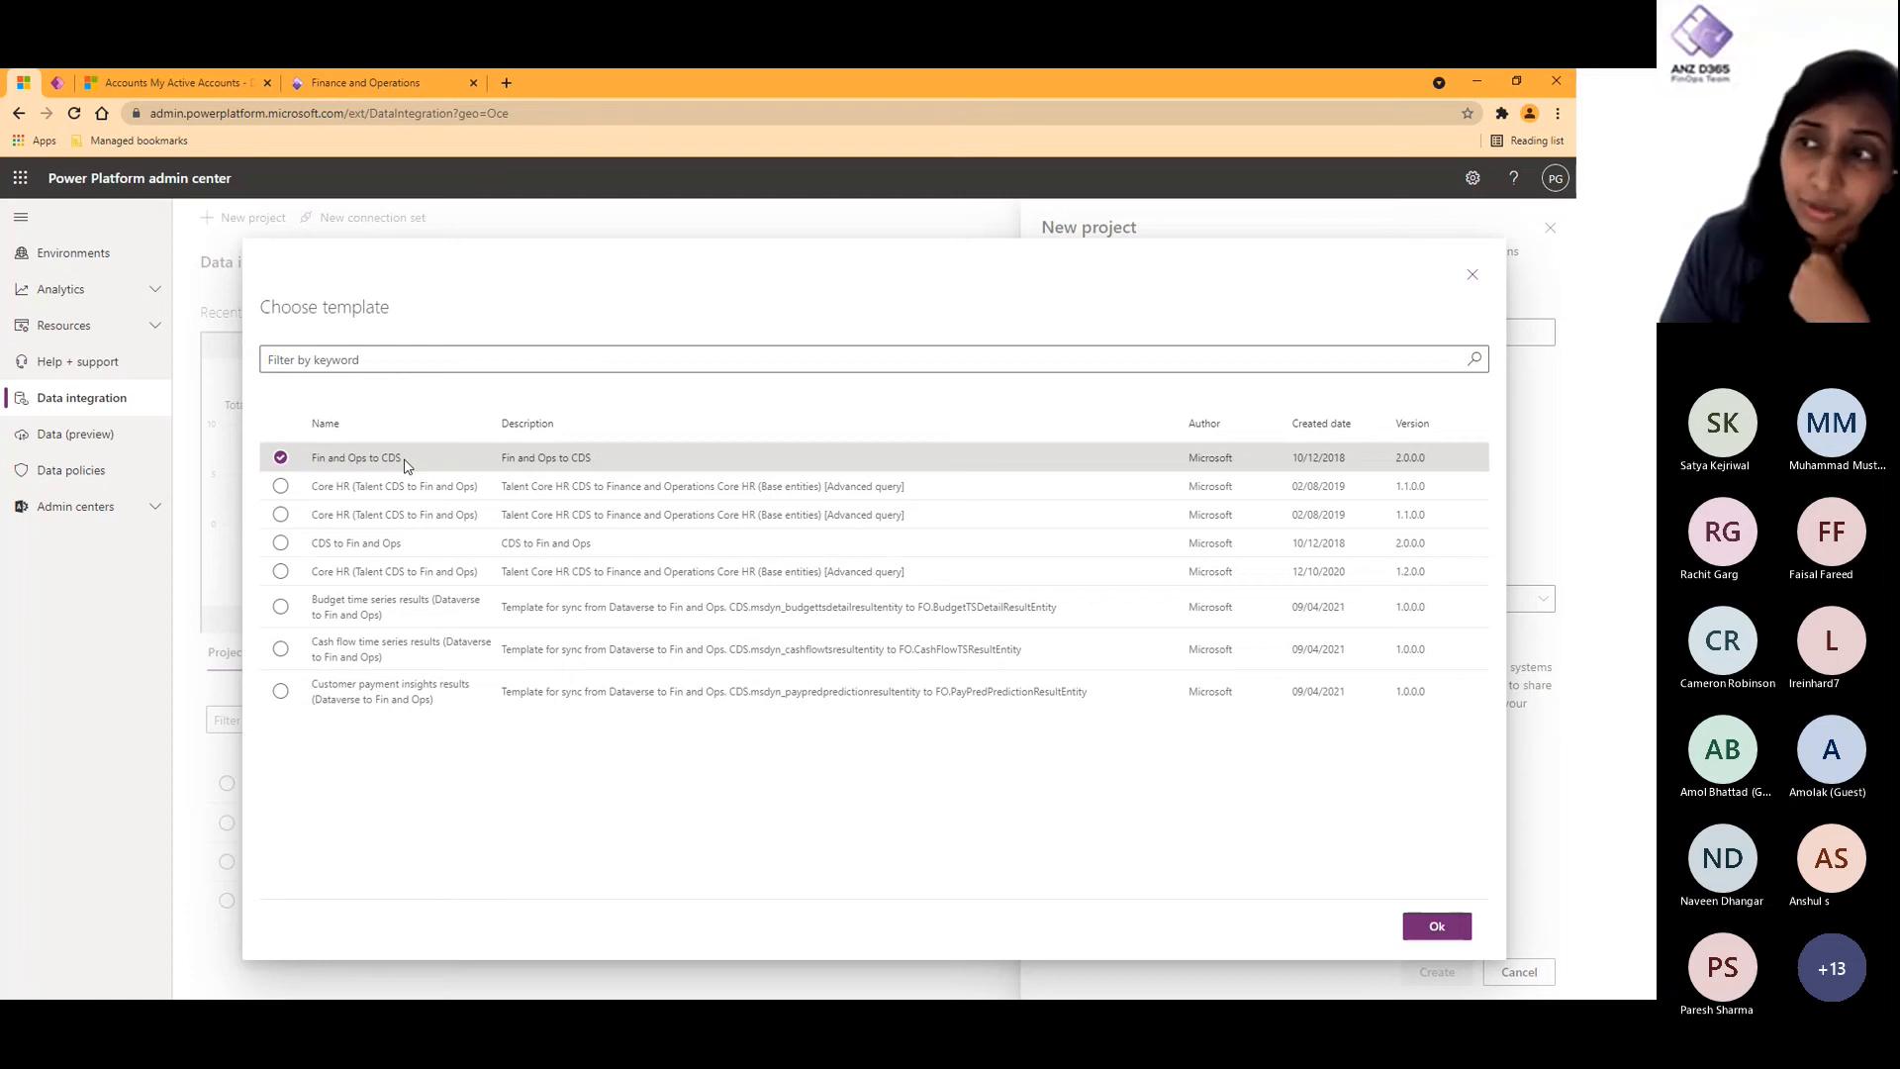
left_click(357, 547)
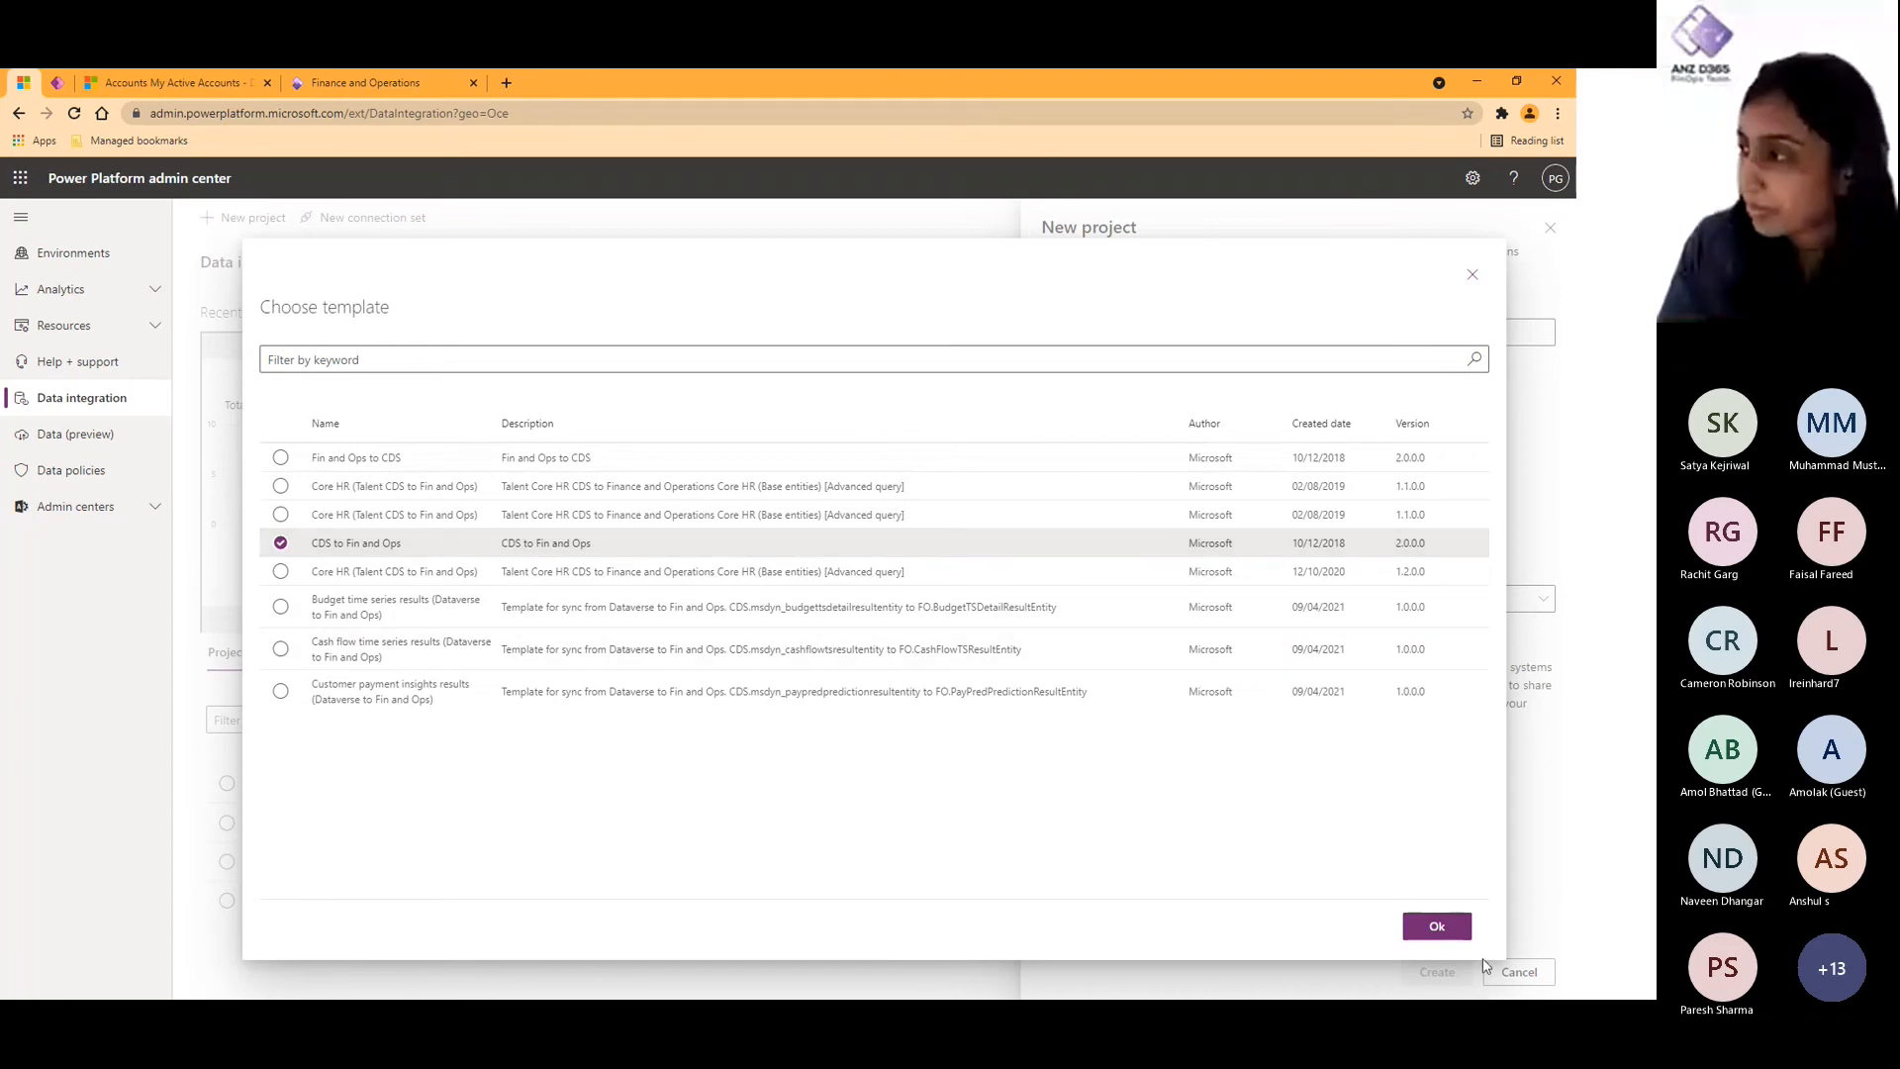
left_click(1437, 925)
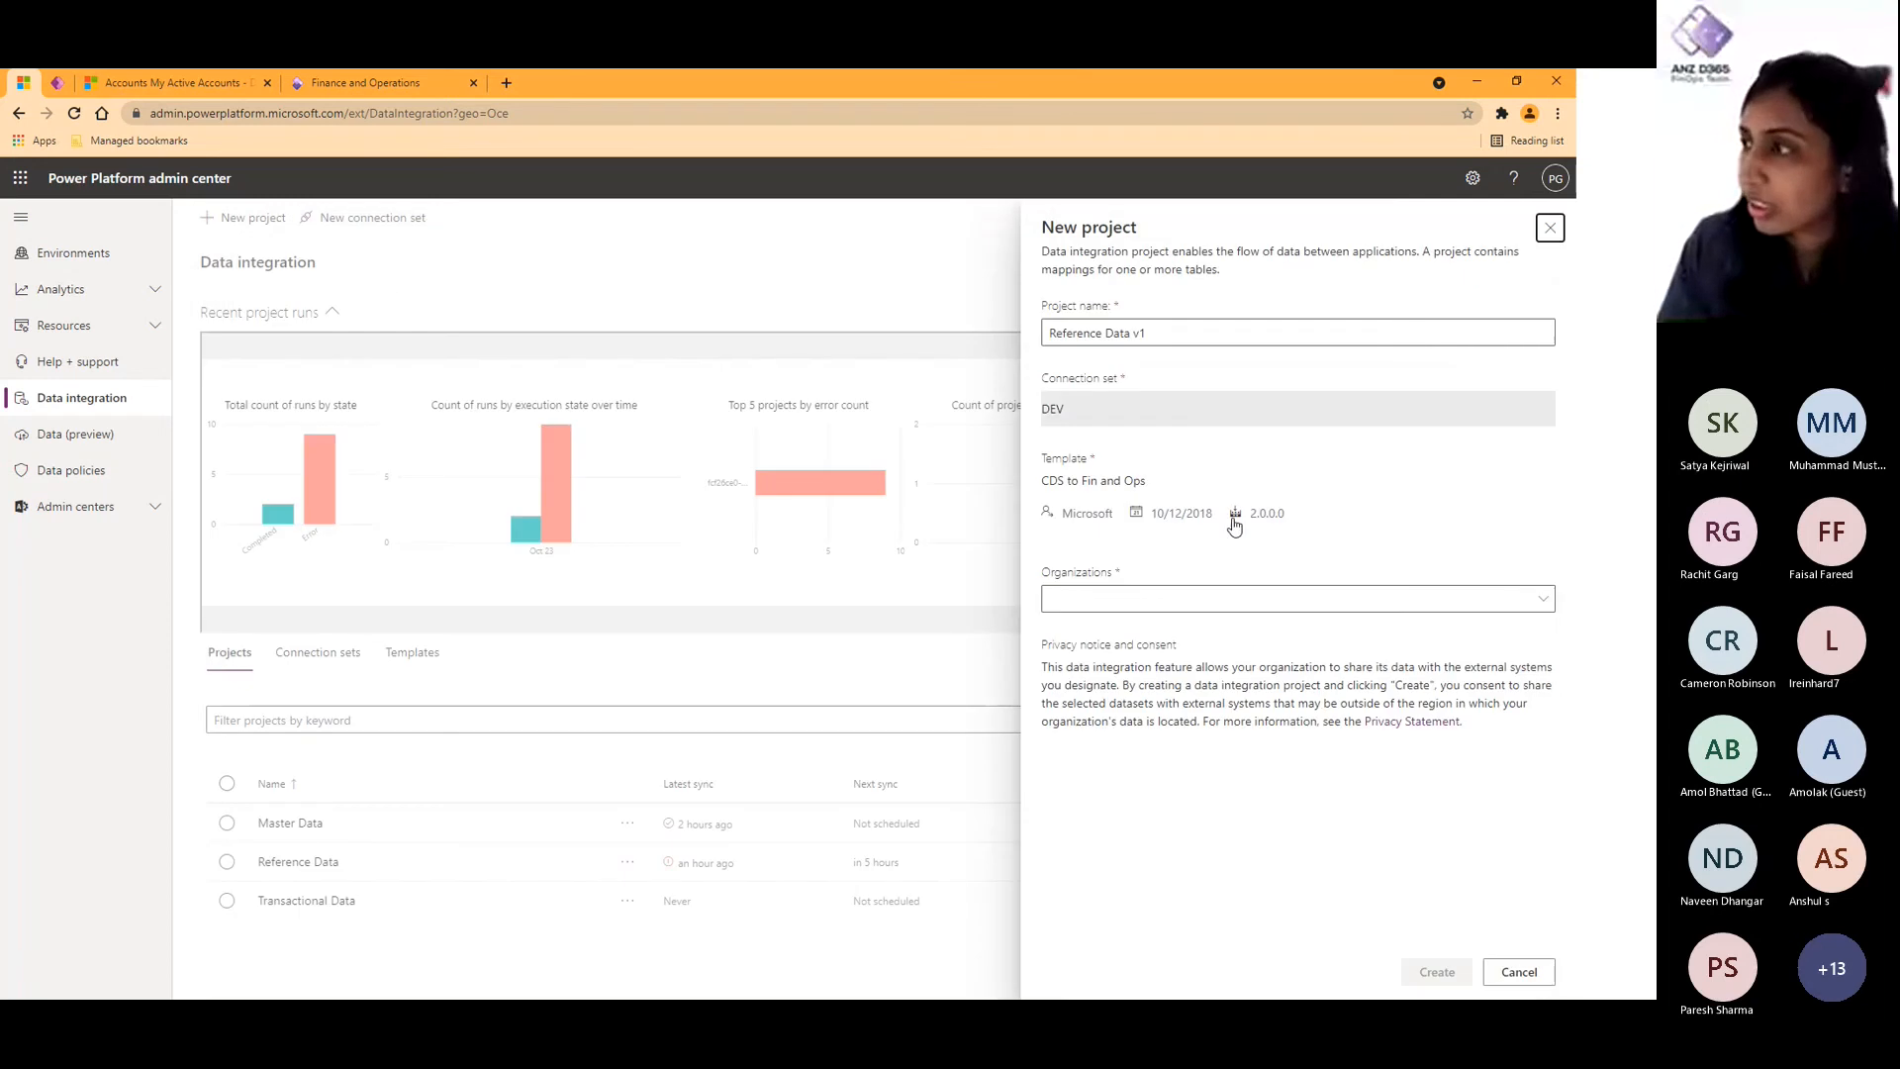
left_click(1171, 602)
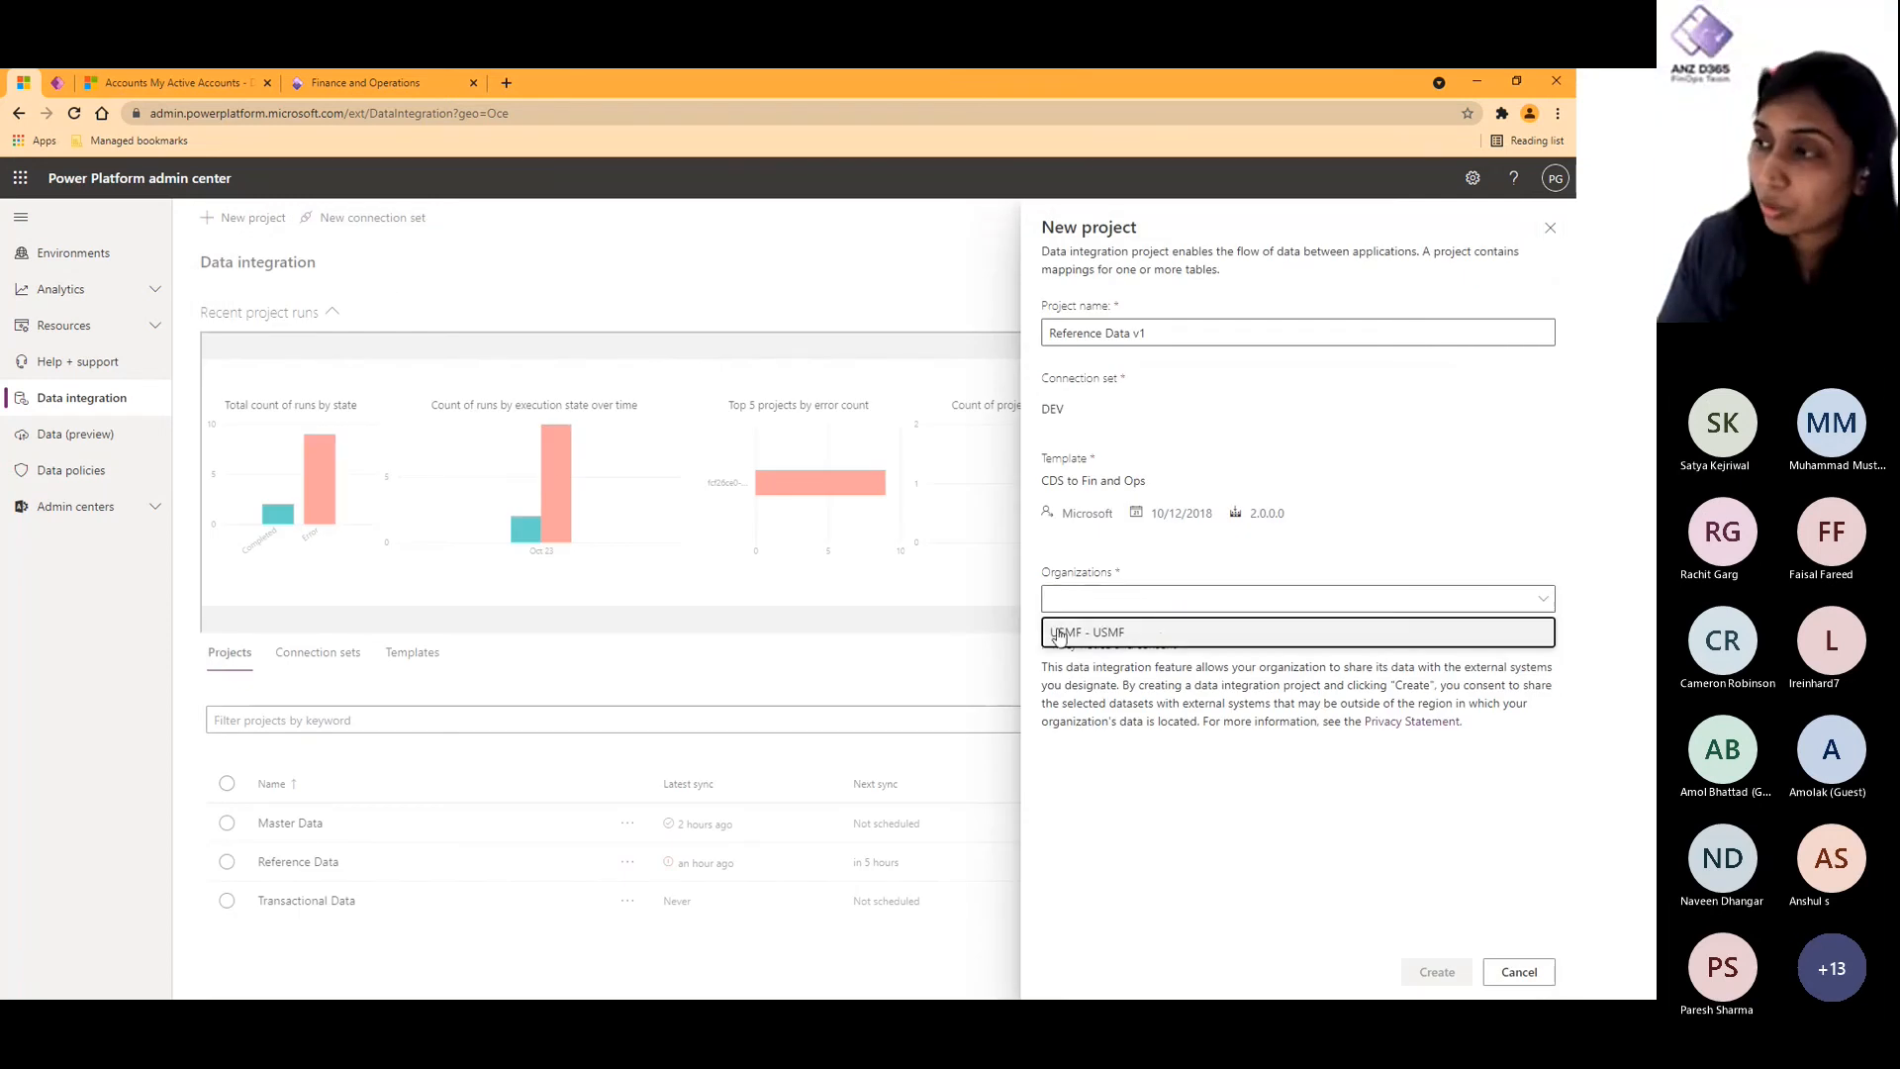
left_click(1118, 632)
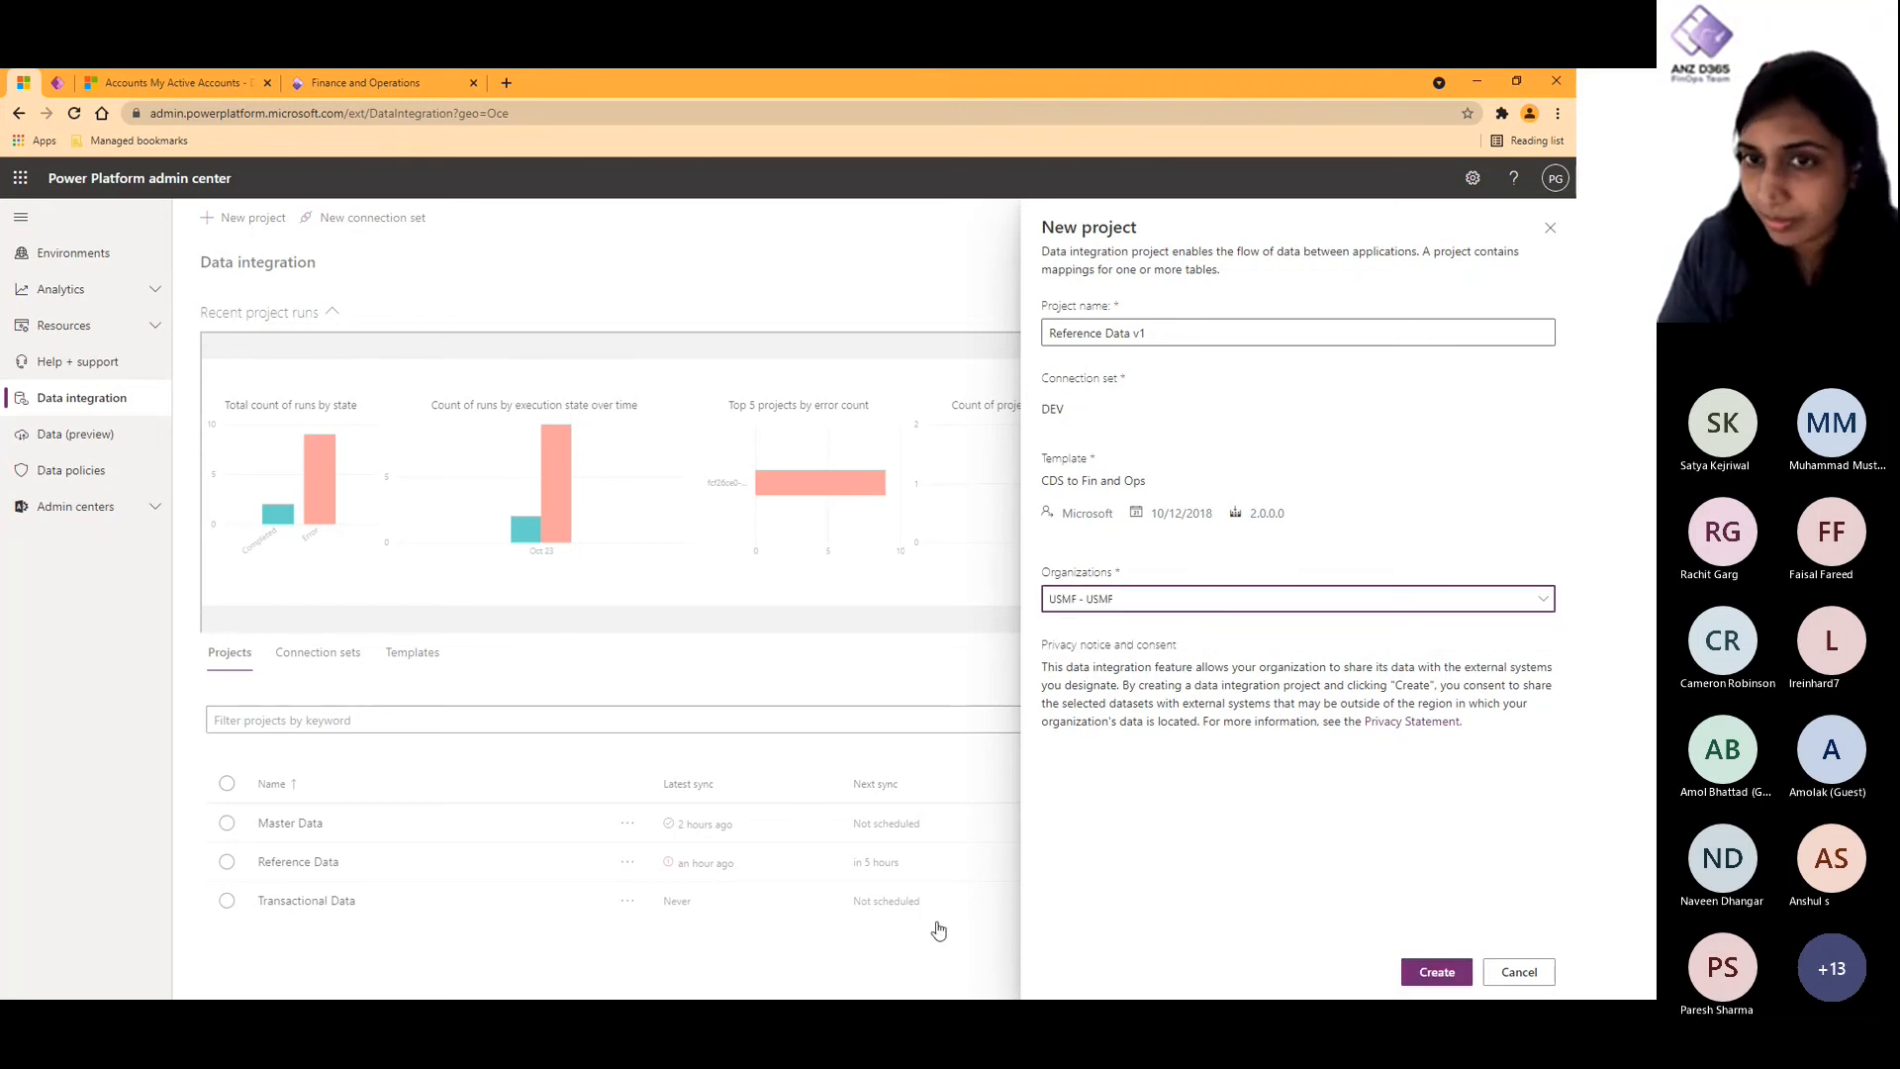
left_click(1417, 974)
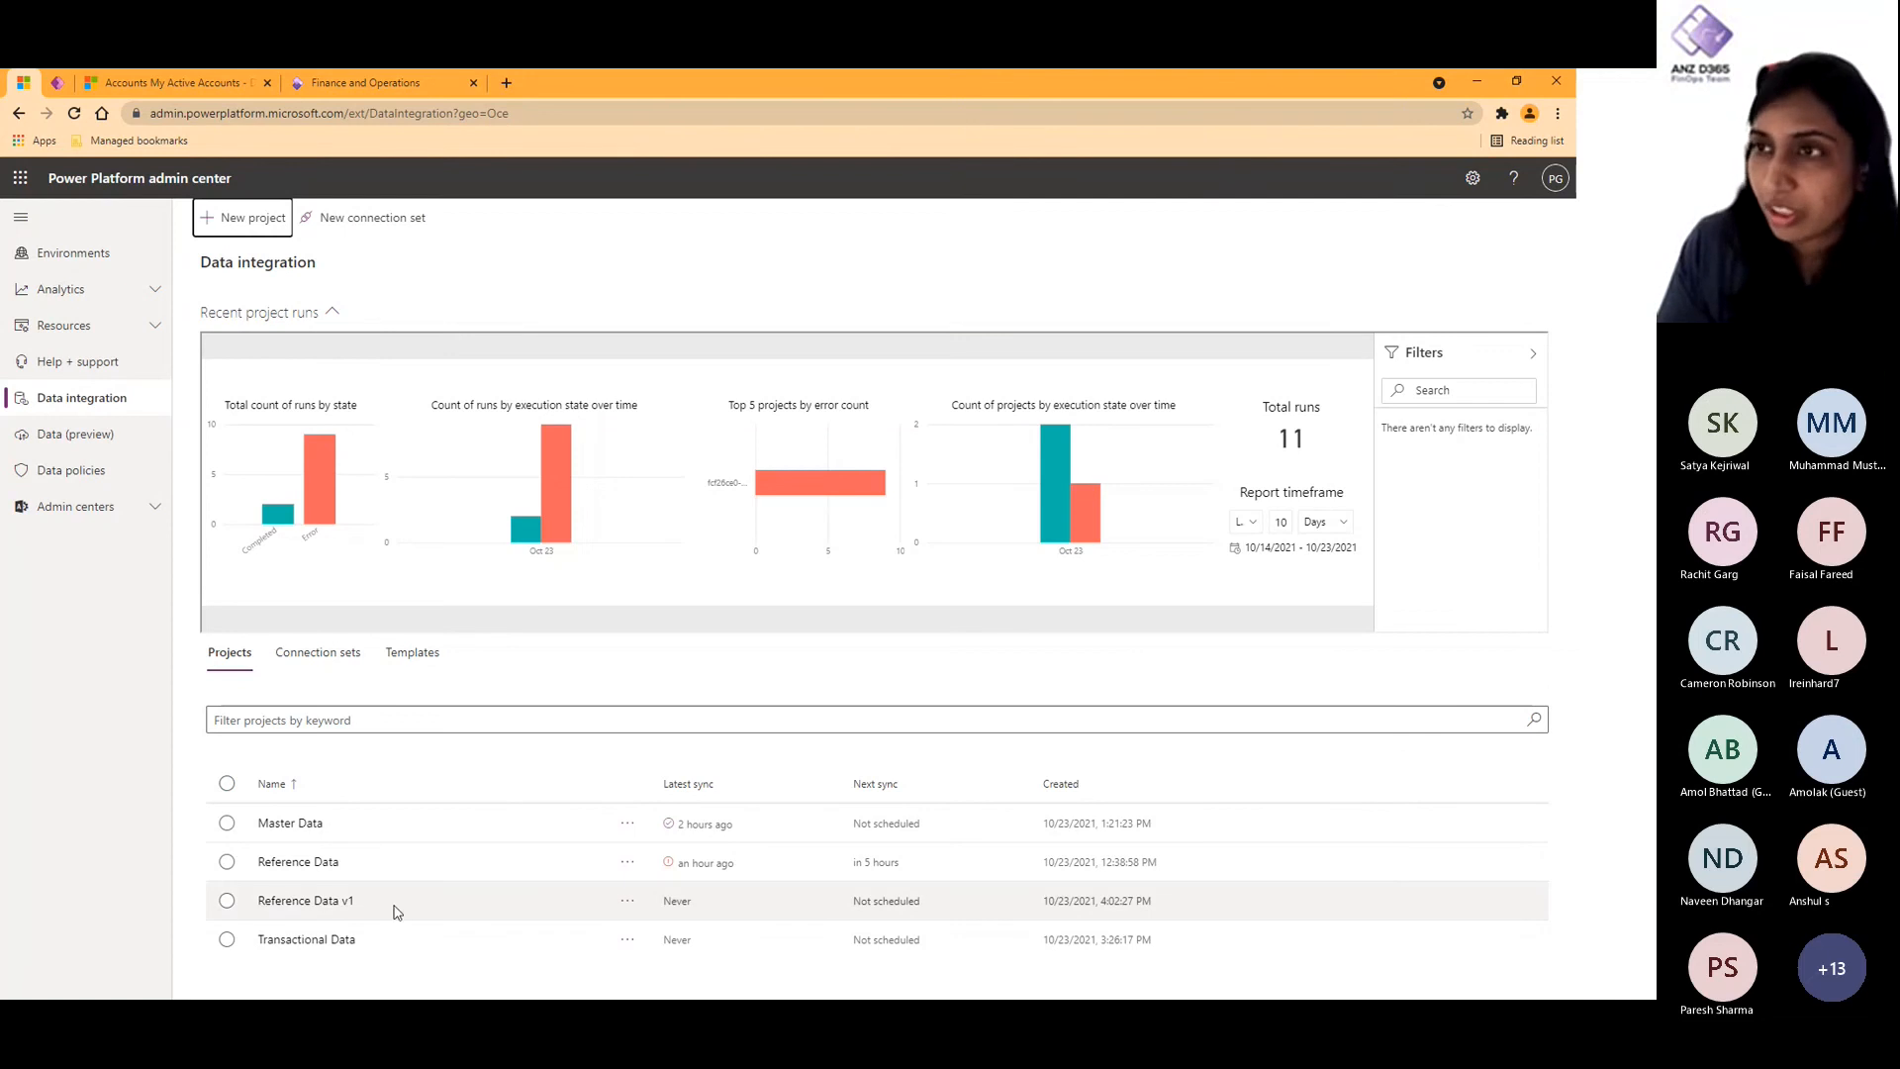
- Add a task named Products to the Reference Data v1 project with Product Styles as the Microsoft Dataverse table
left_click(307, 902)
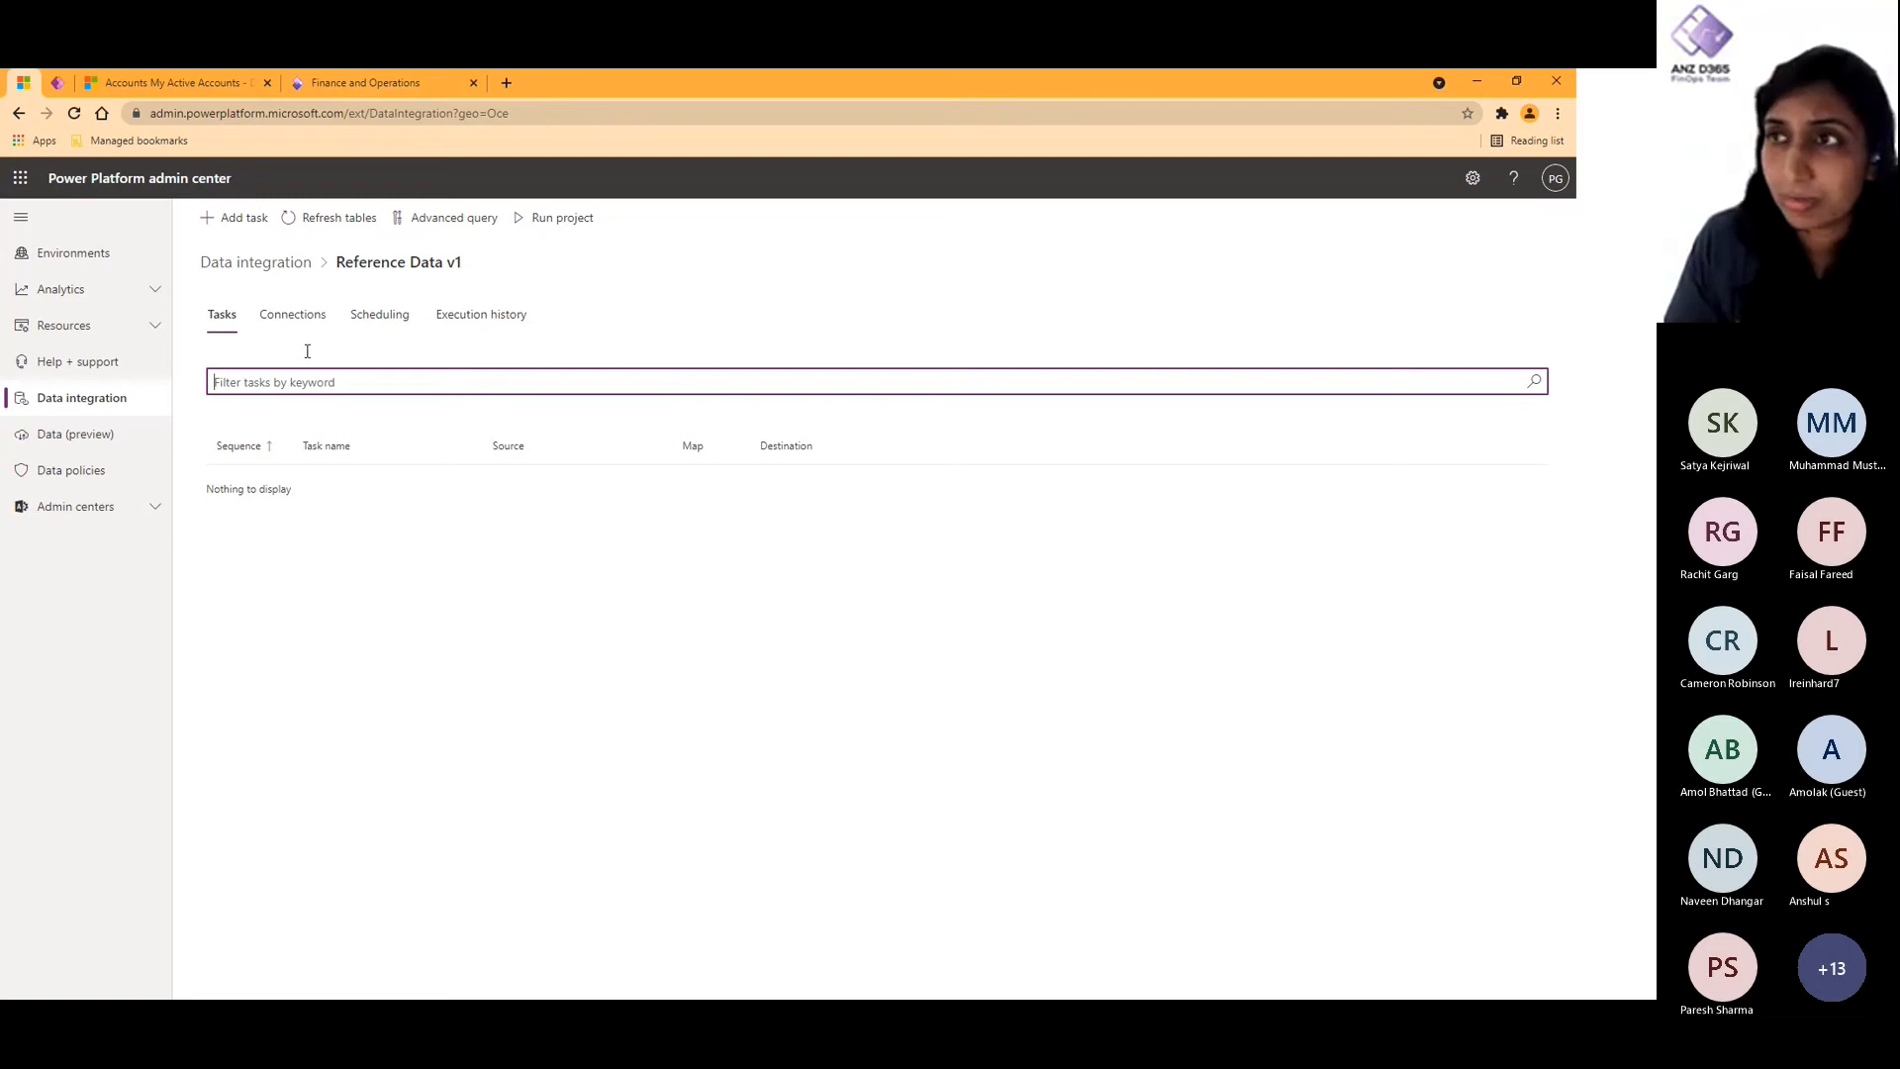
left_click(243, 222)
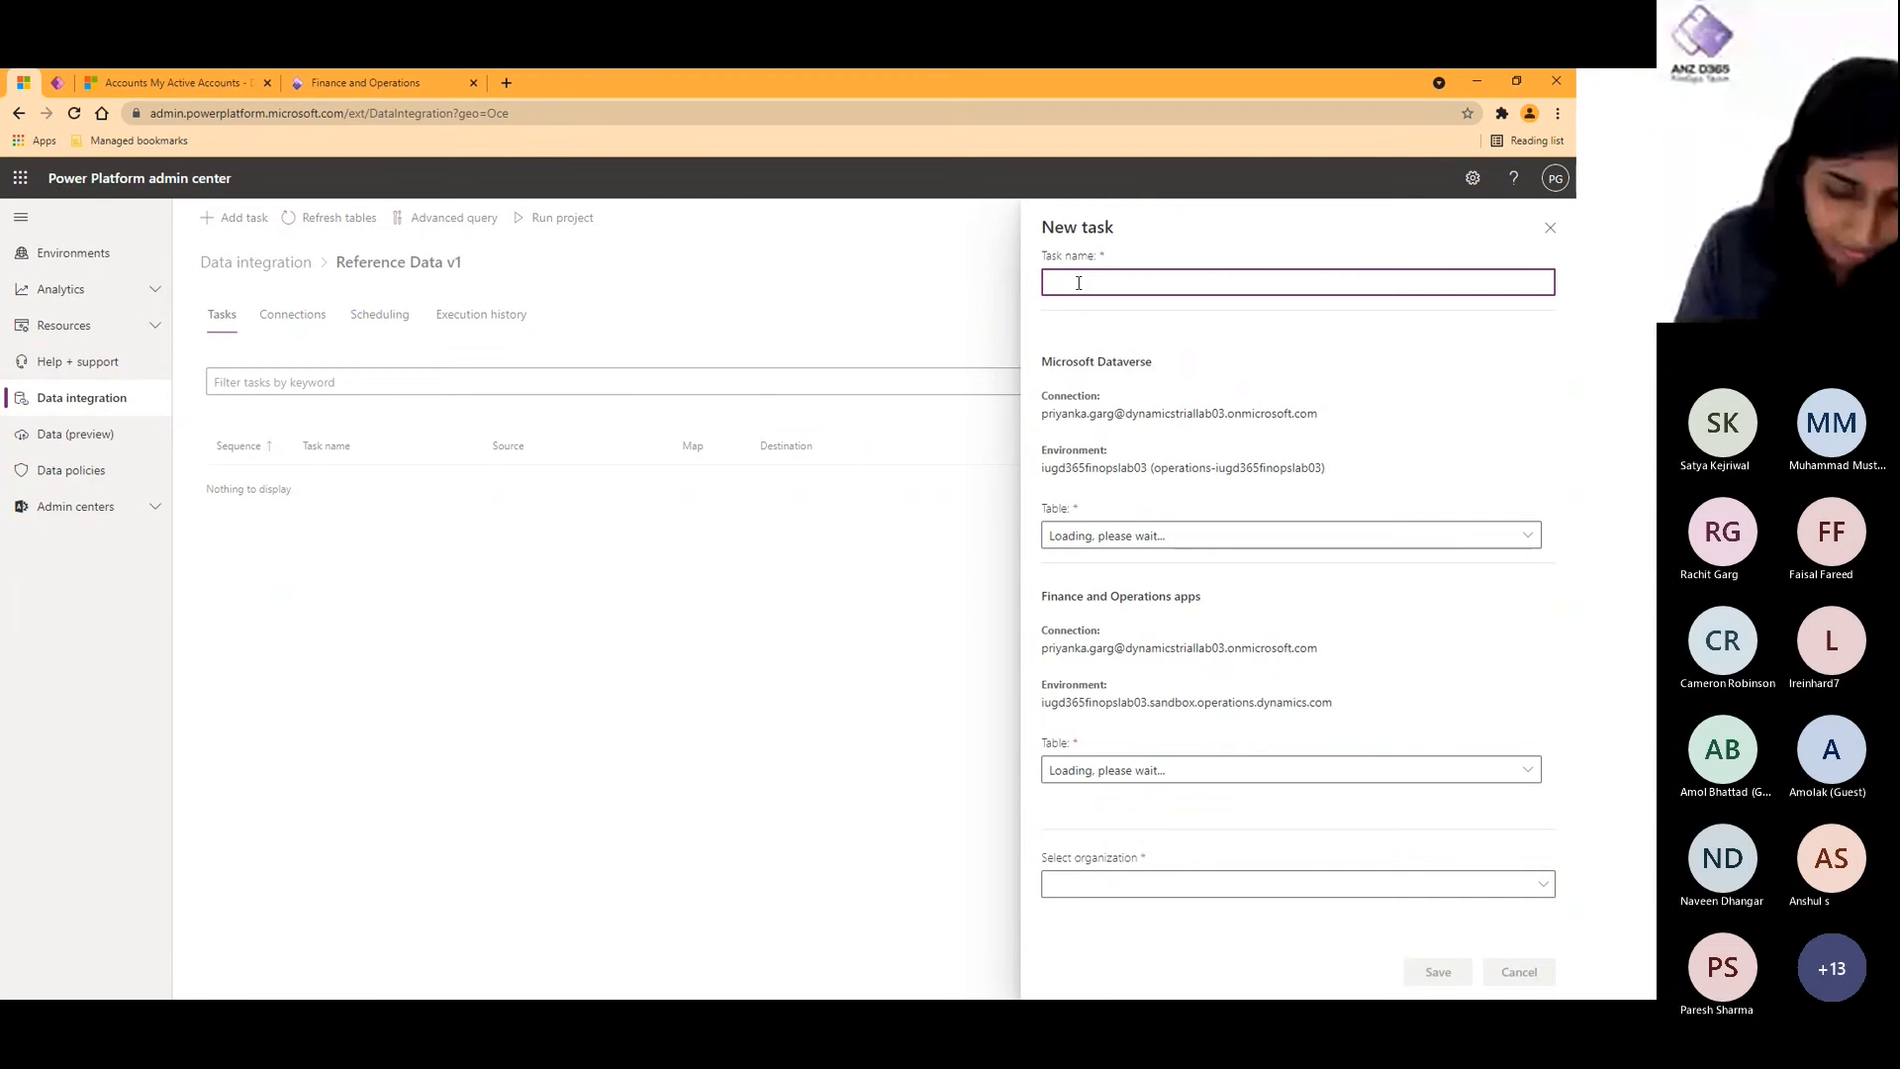
type("Products")
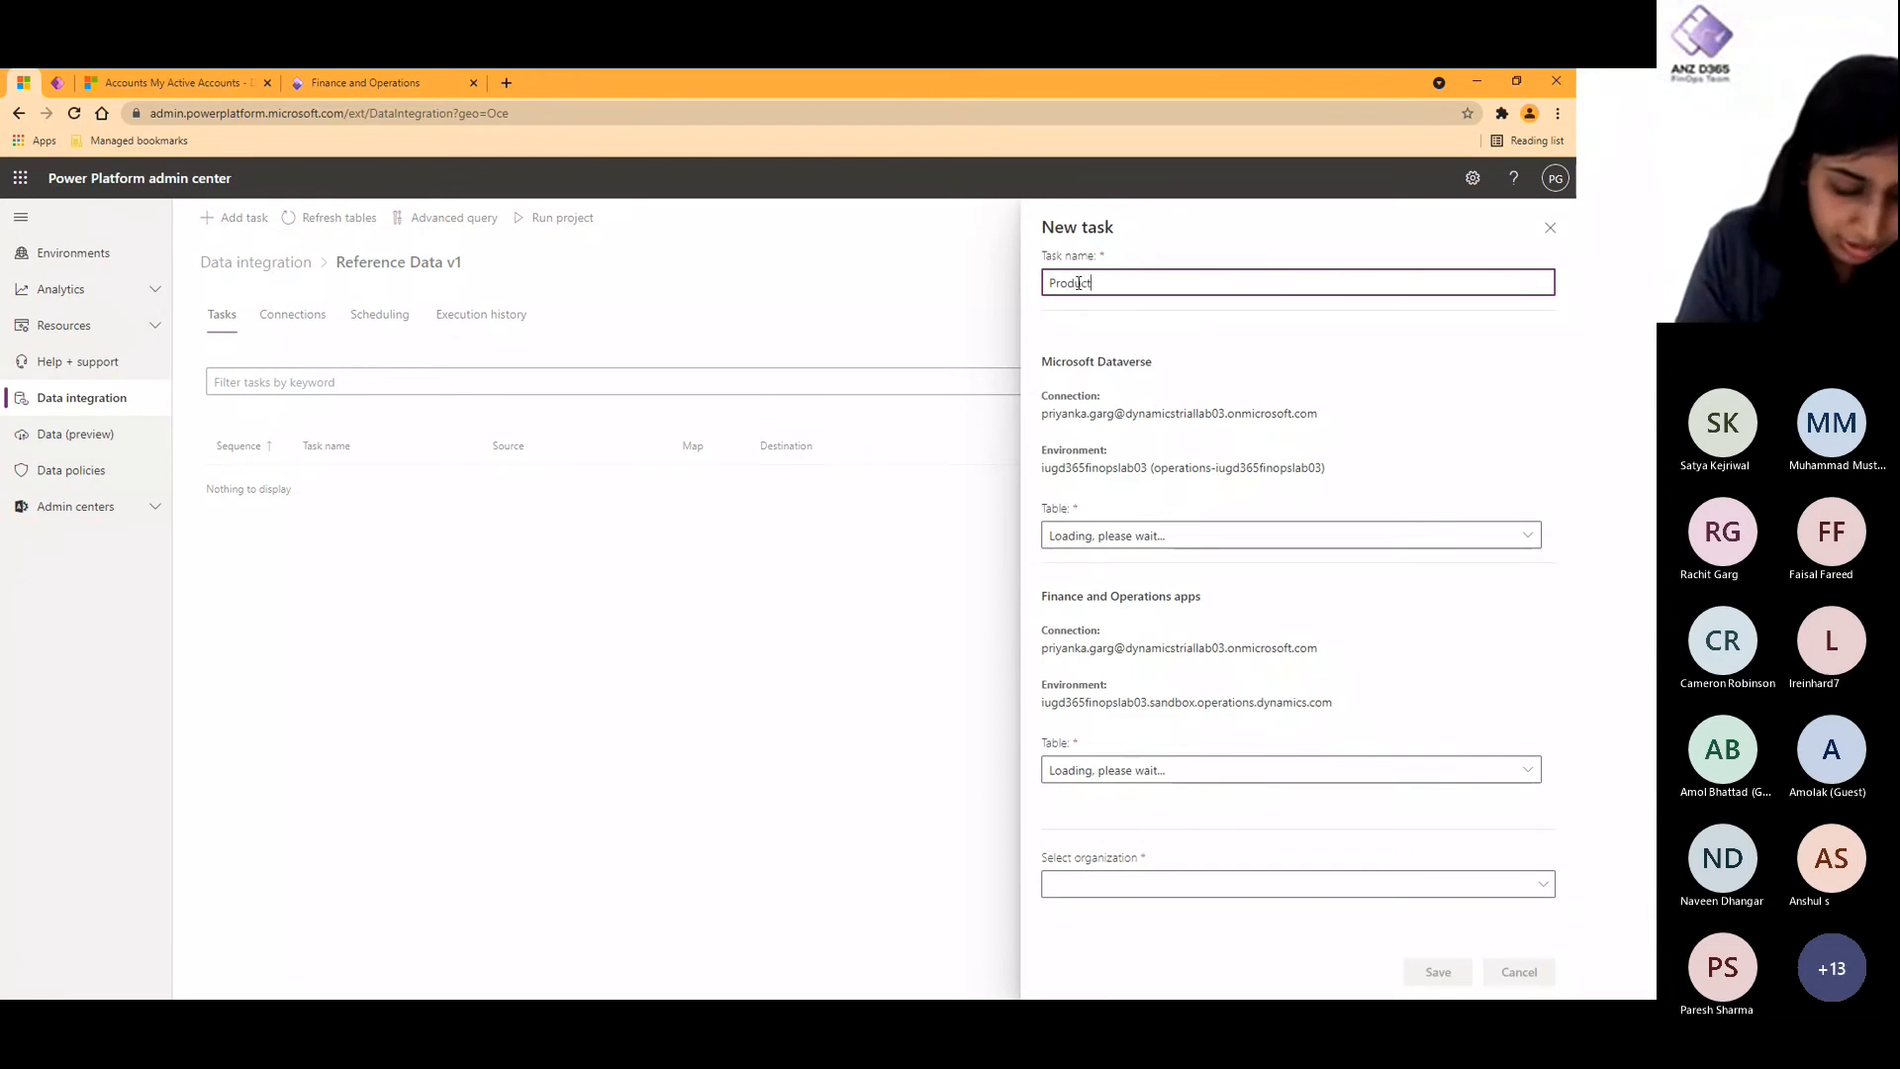
left_click(1211, 541)
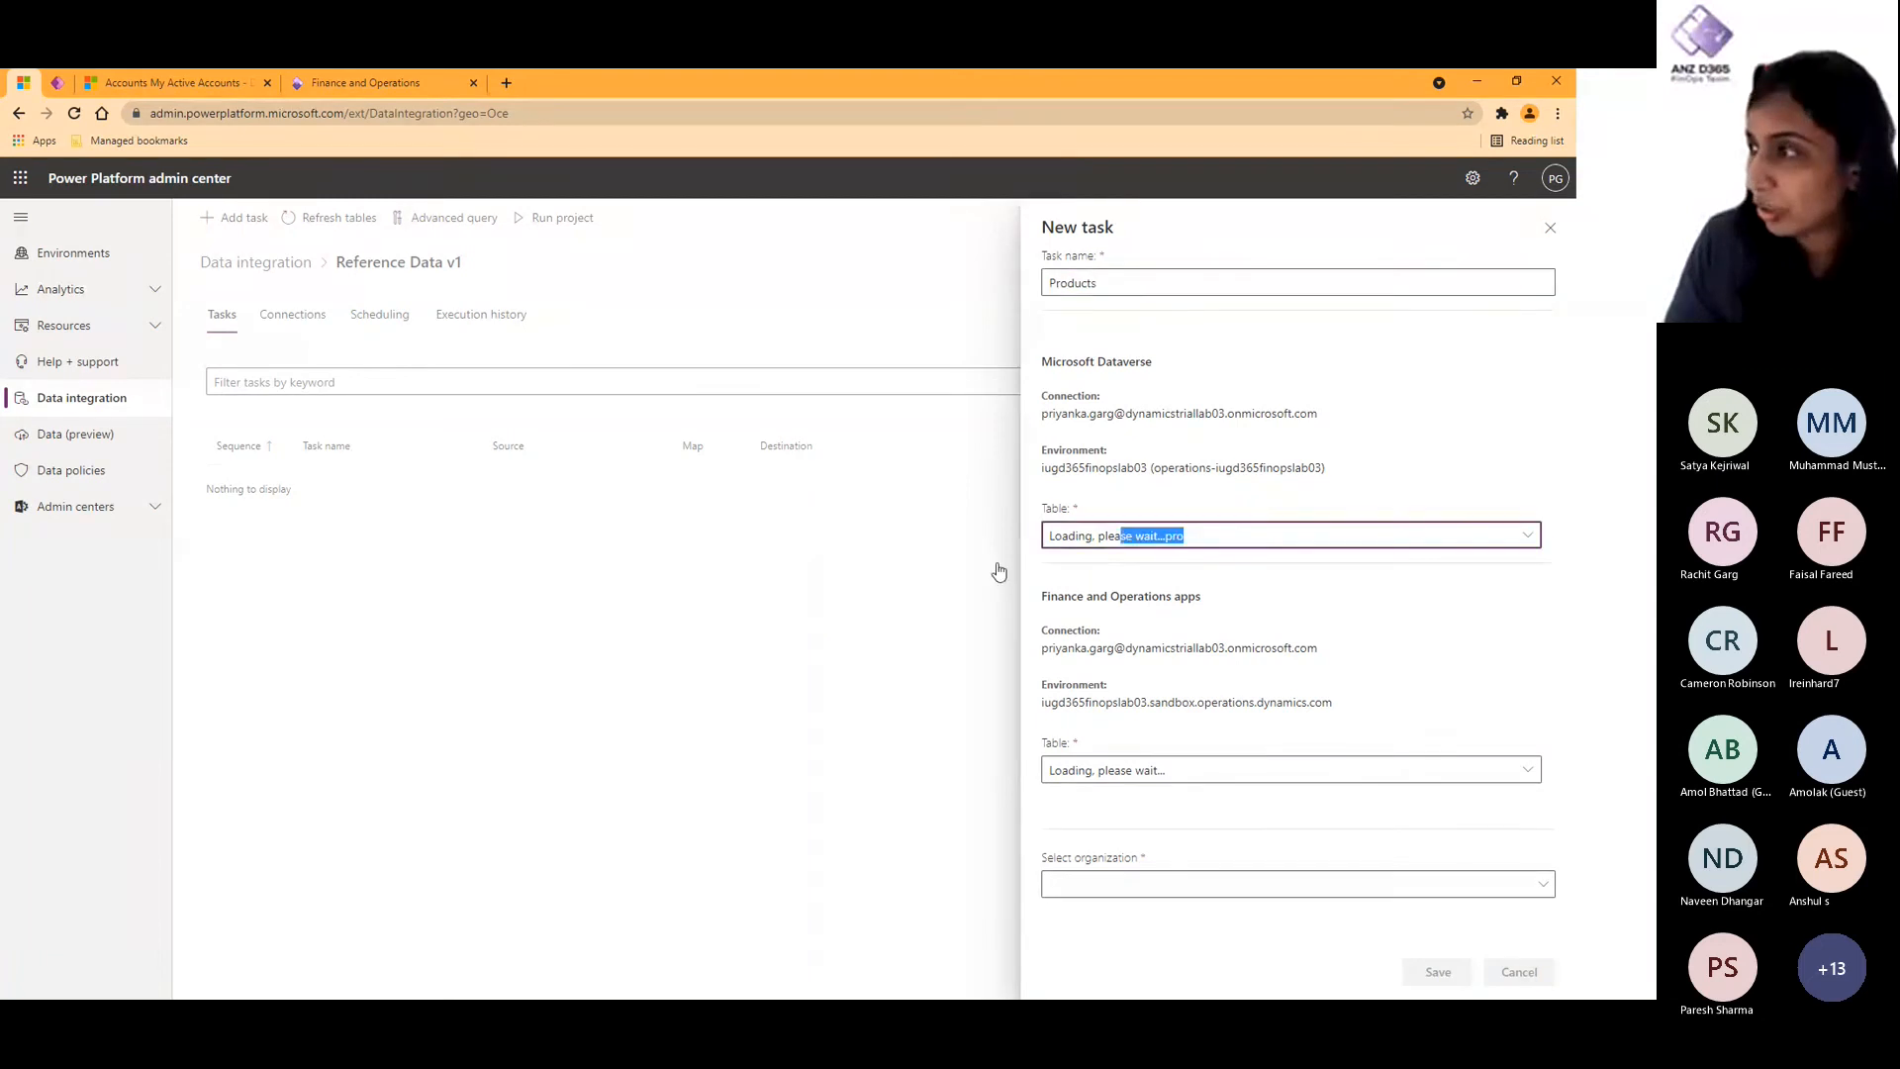
type("Product Associations")
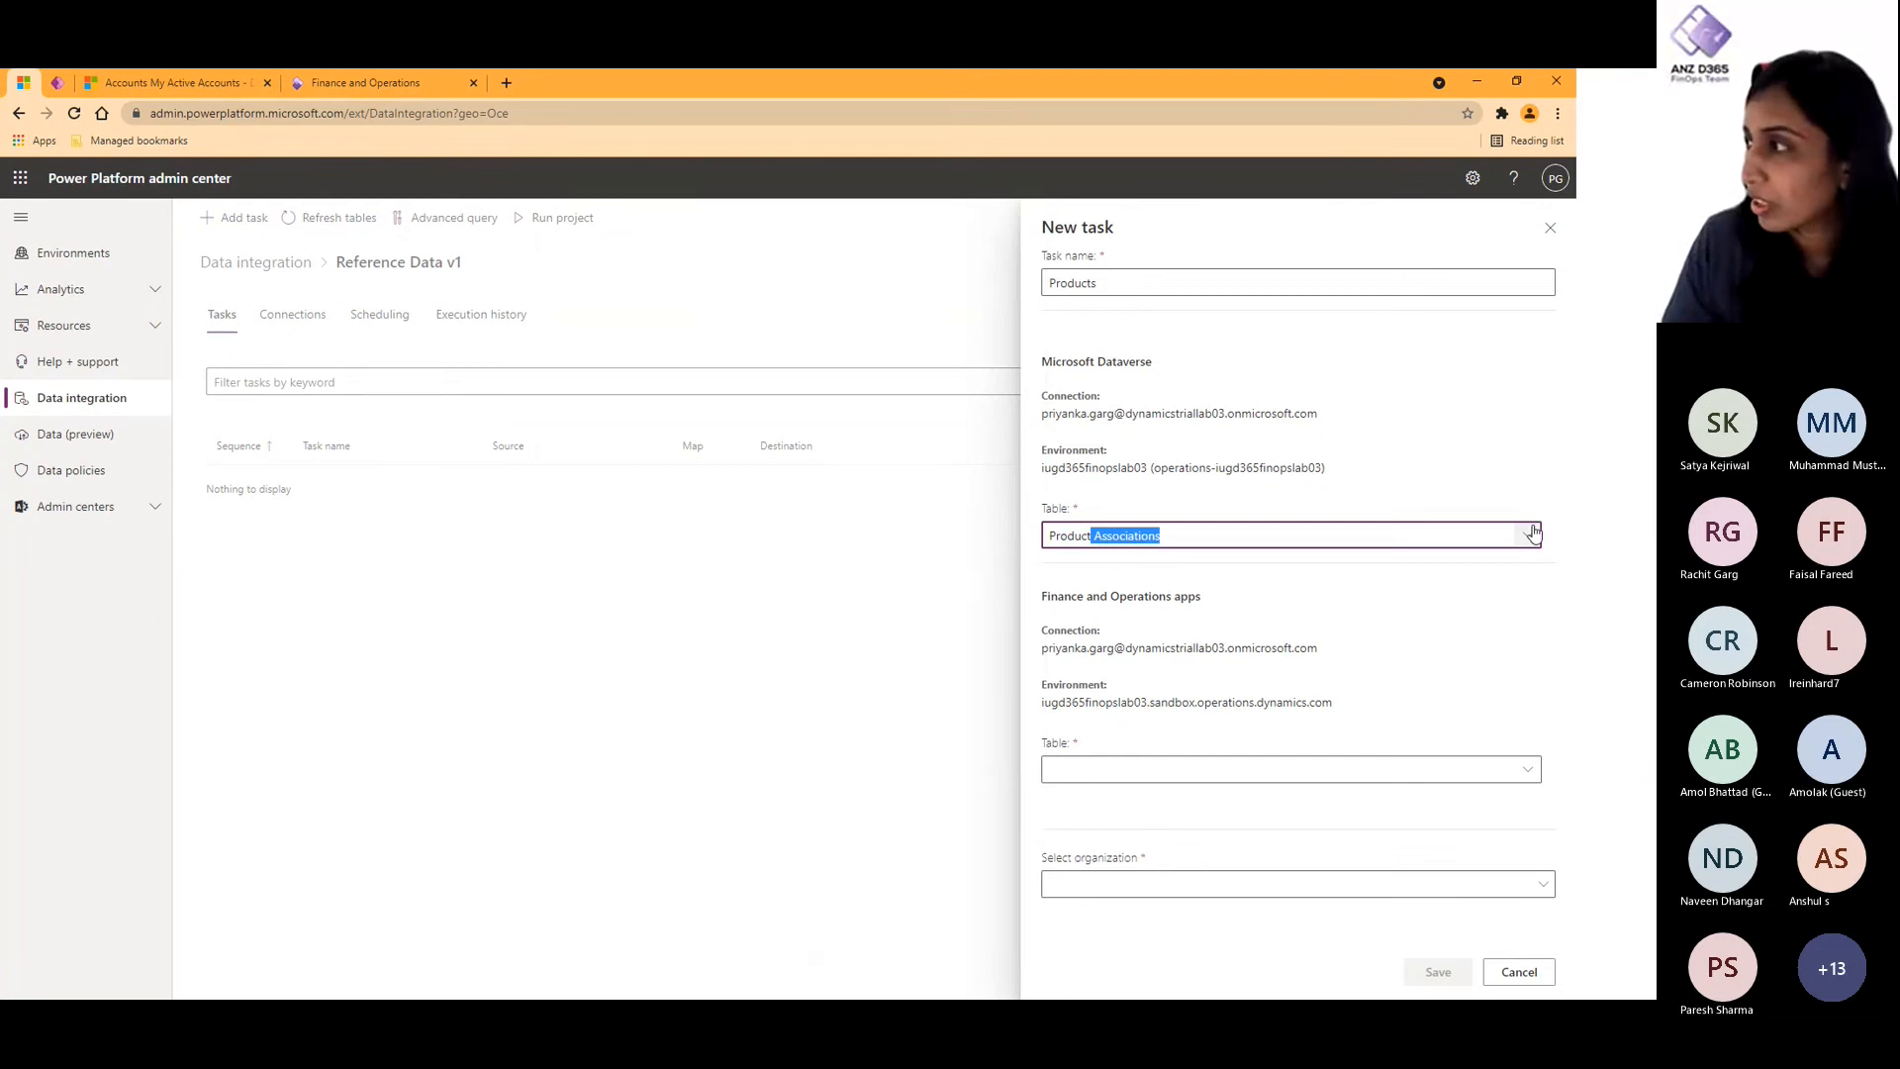
left_click(1527, 535)
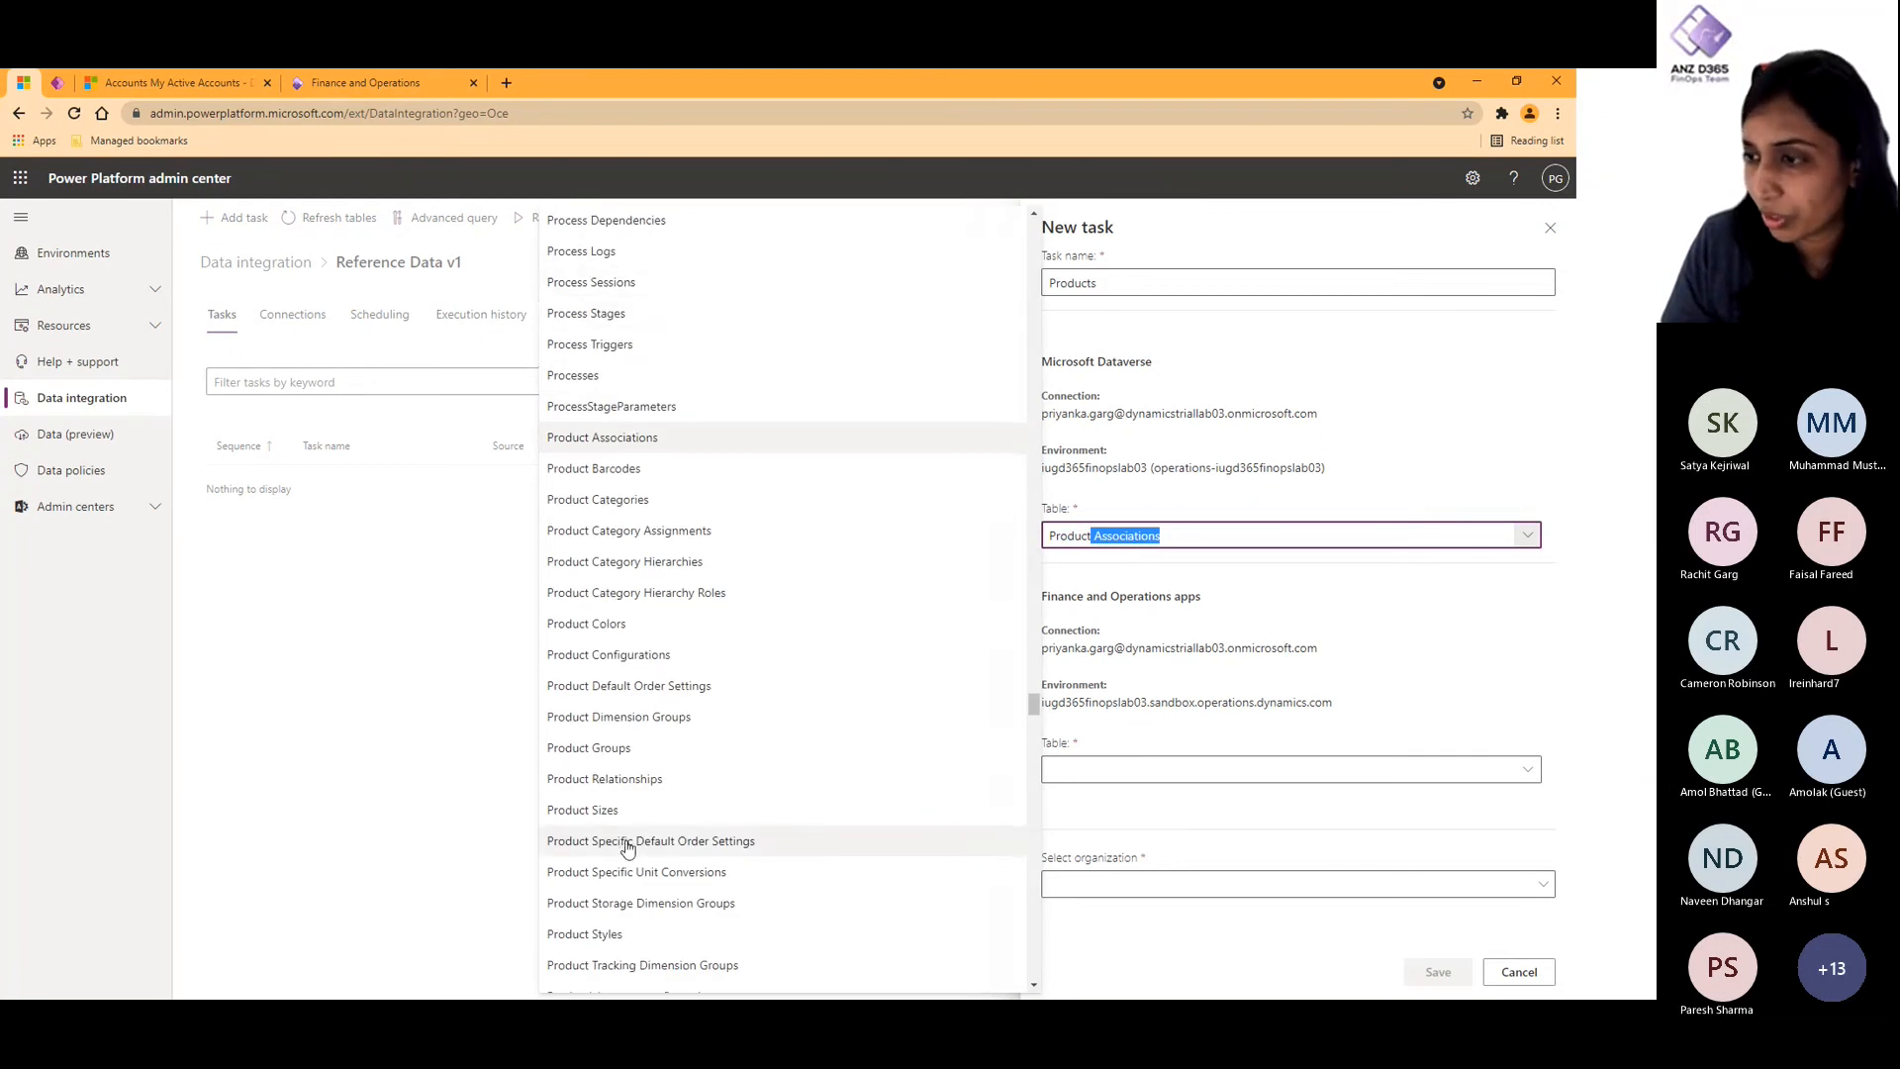
scroll(634, 841, "down", 2)
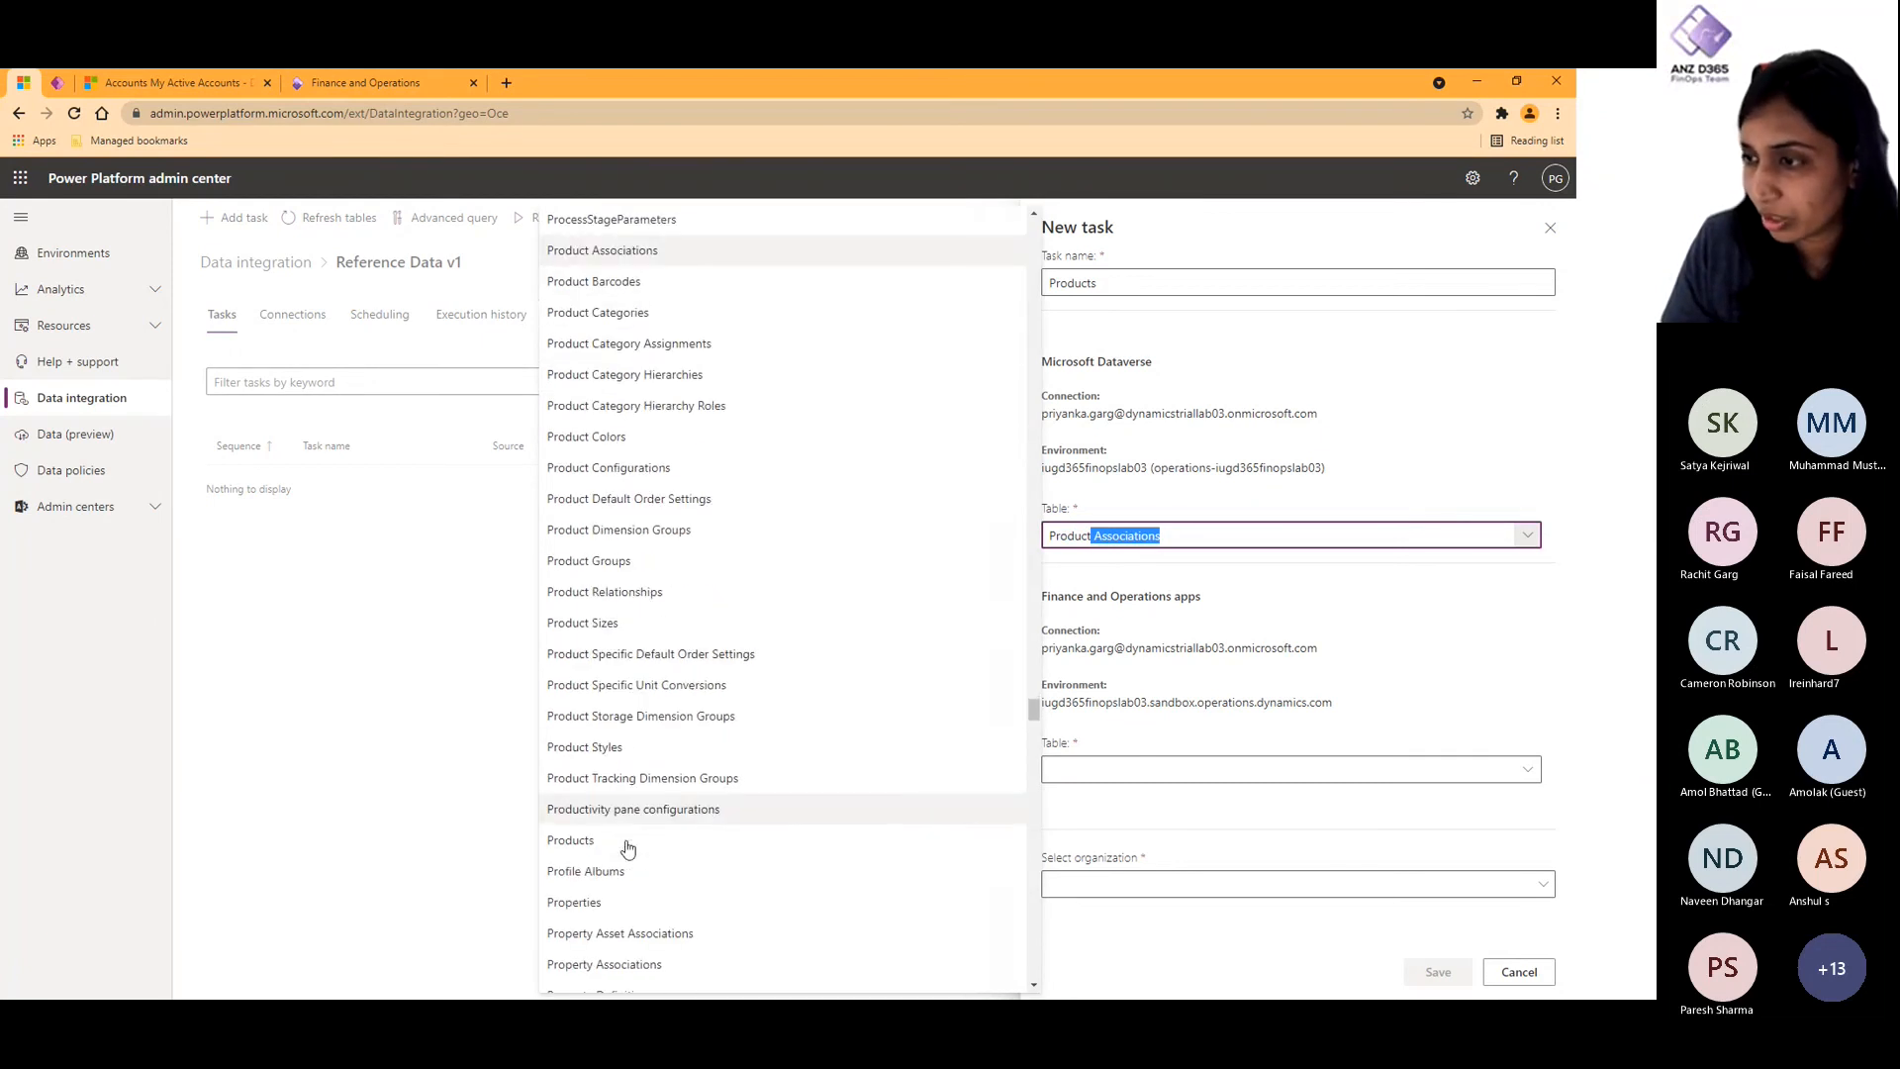
left_click(604, 751)
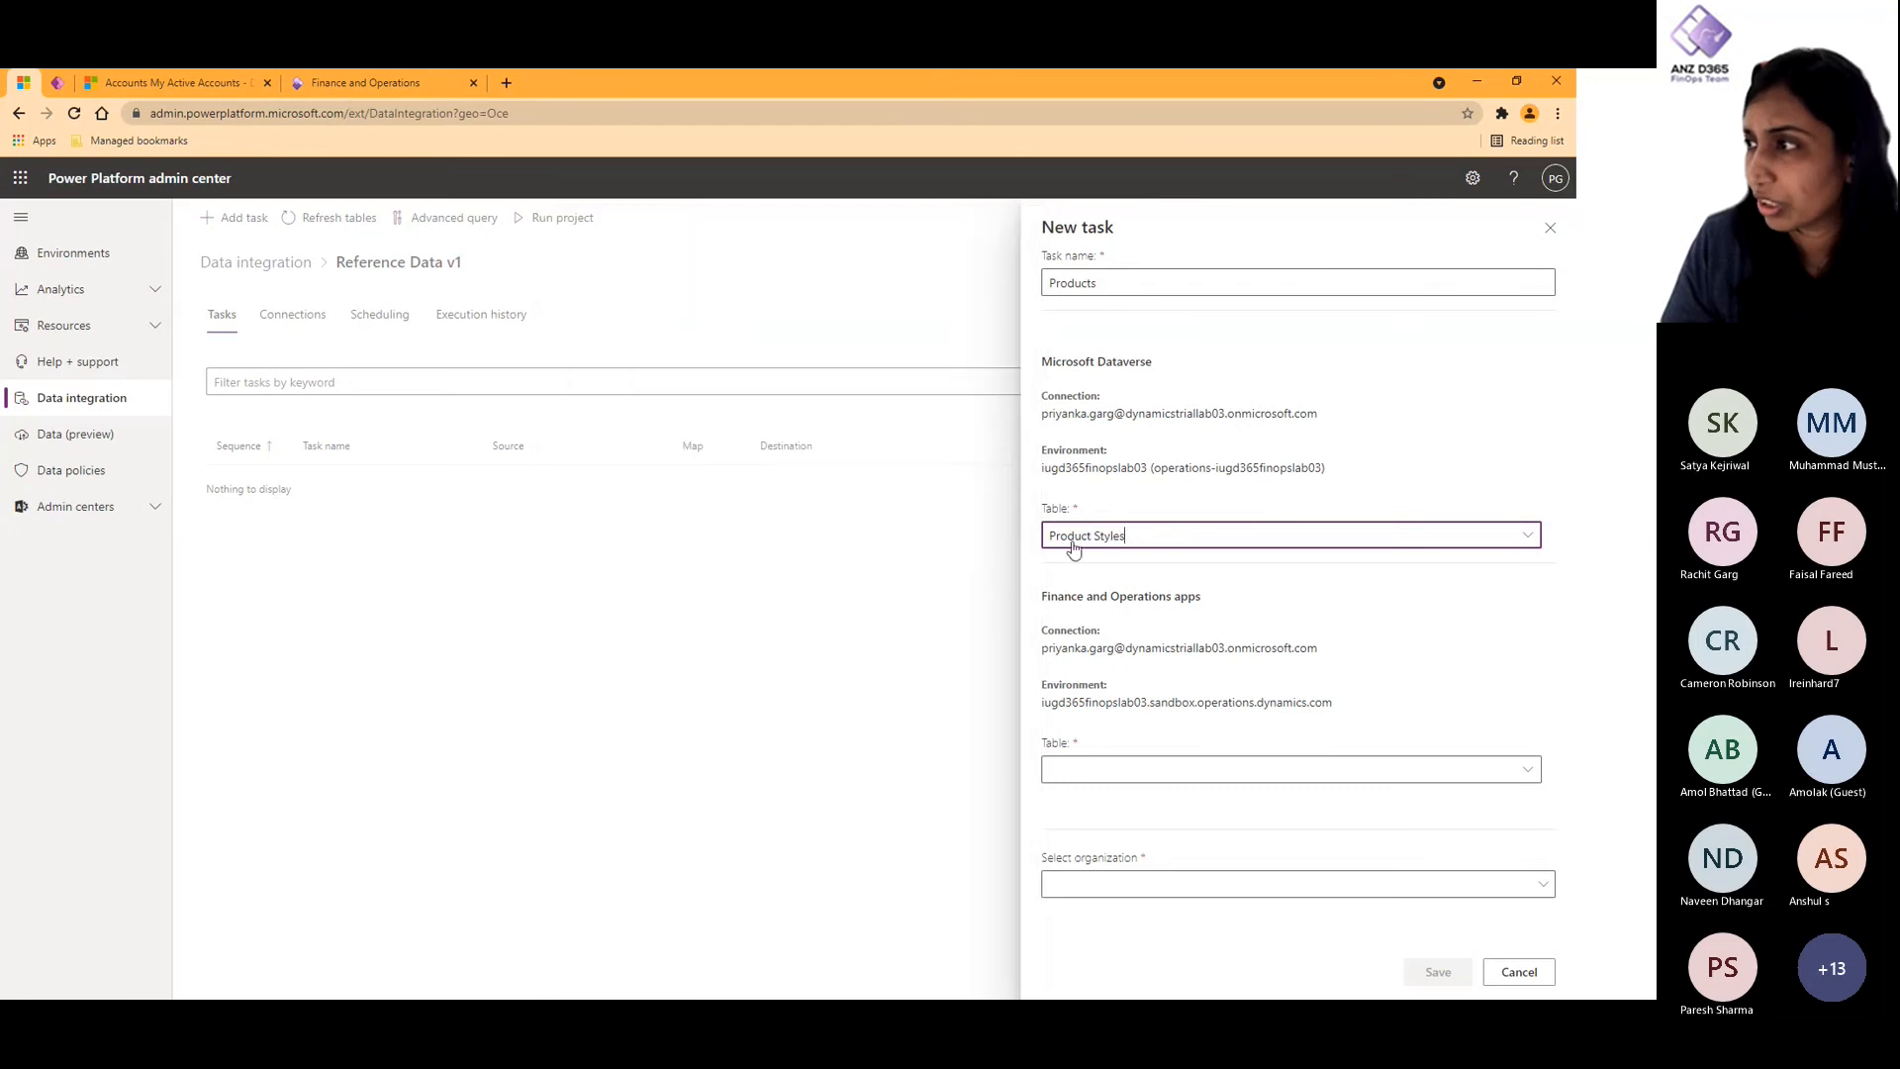
- Search the Finance and Operations apps tables for Product and browse the matching entries
left_click(1106, 773)
type("PROD")
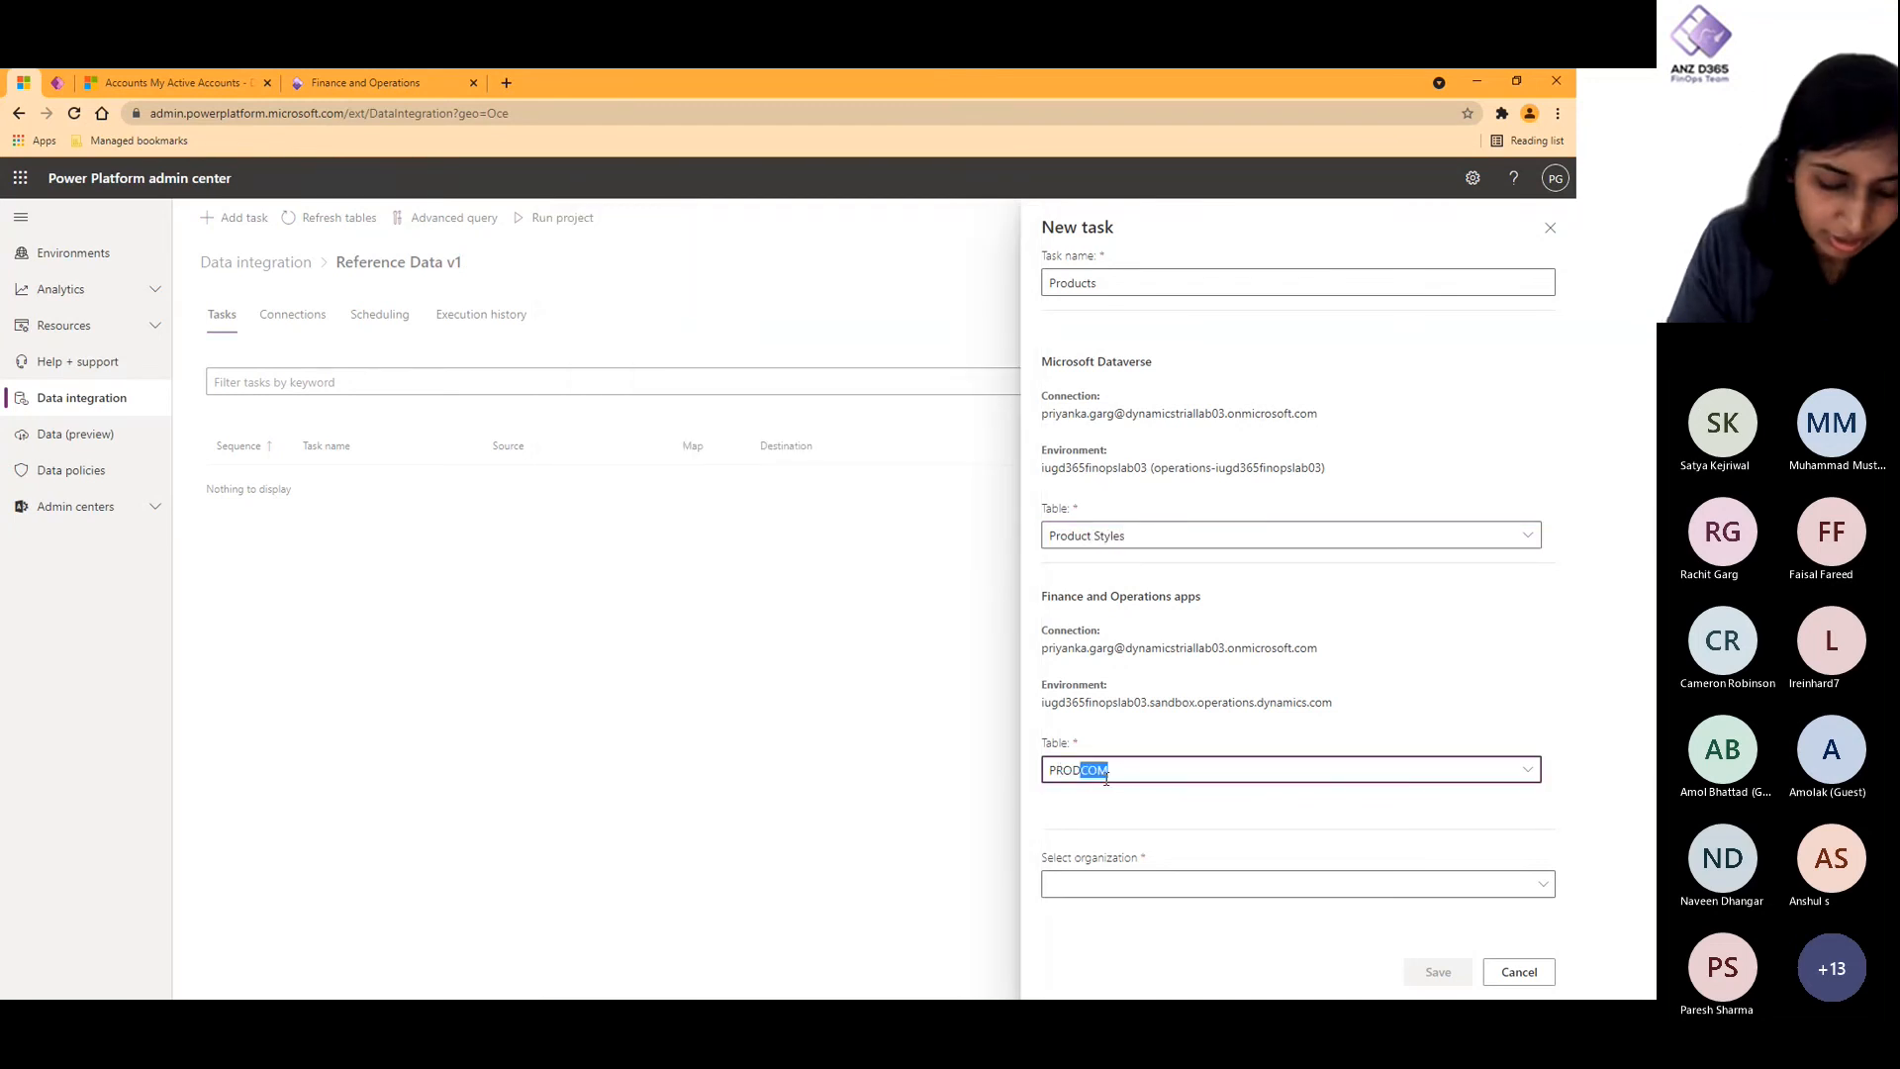
type("uct")
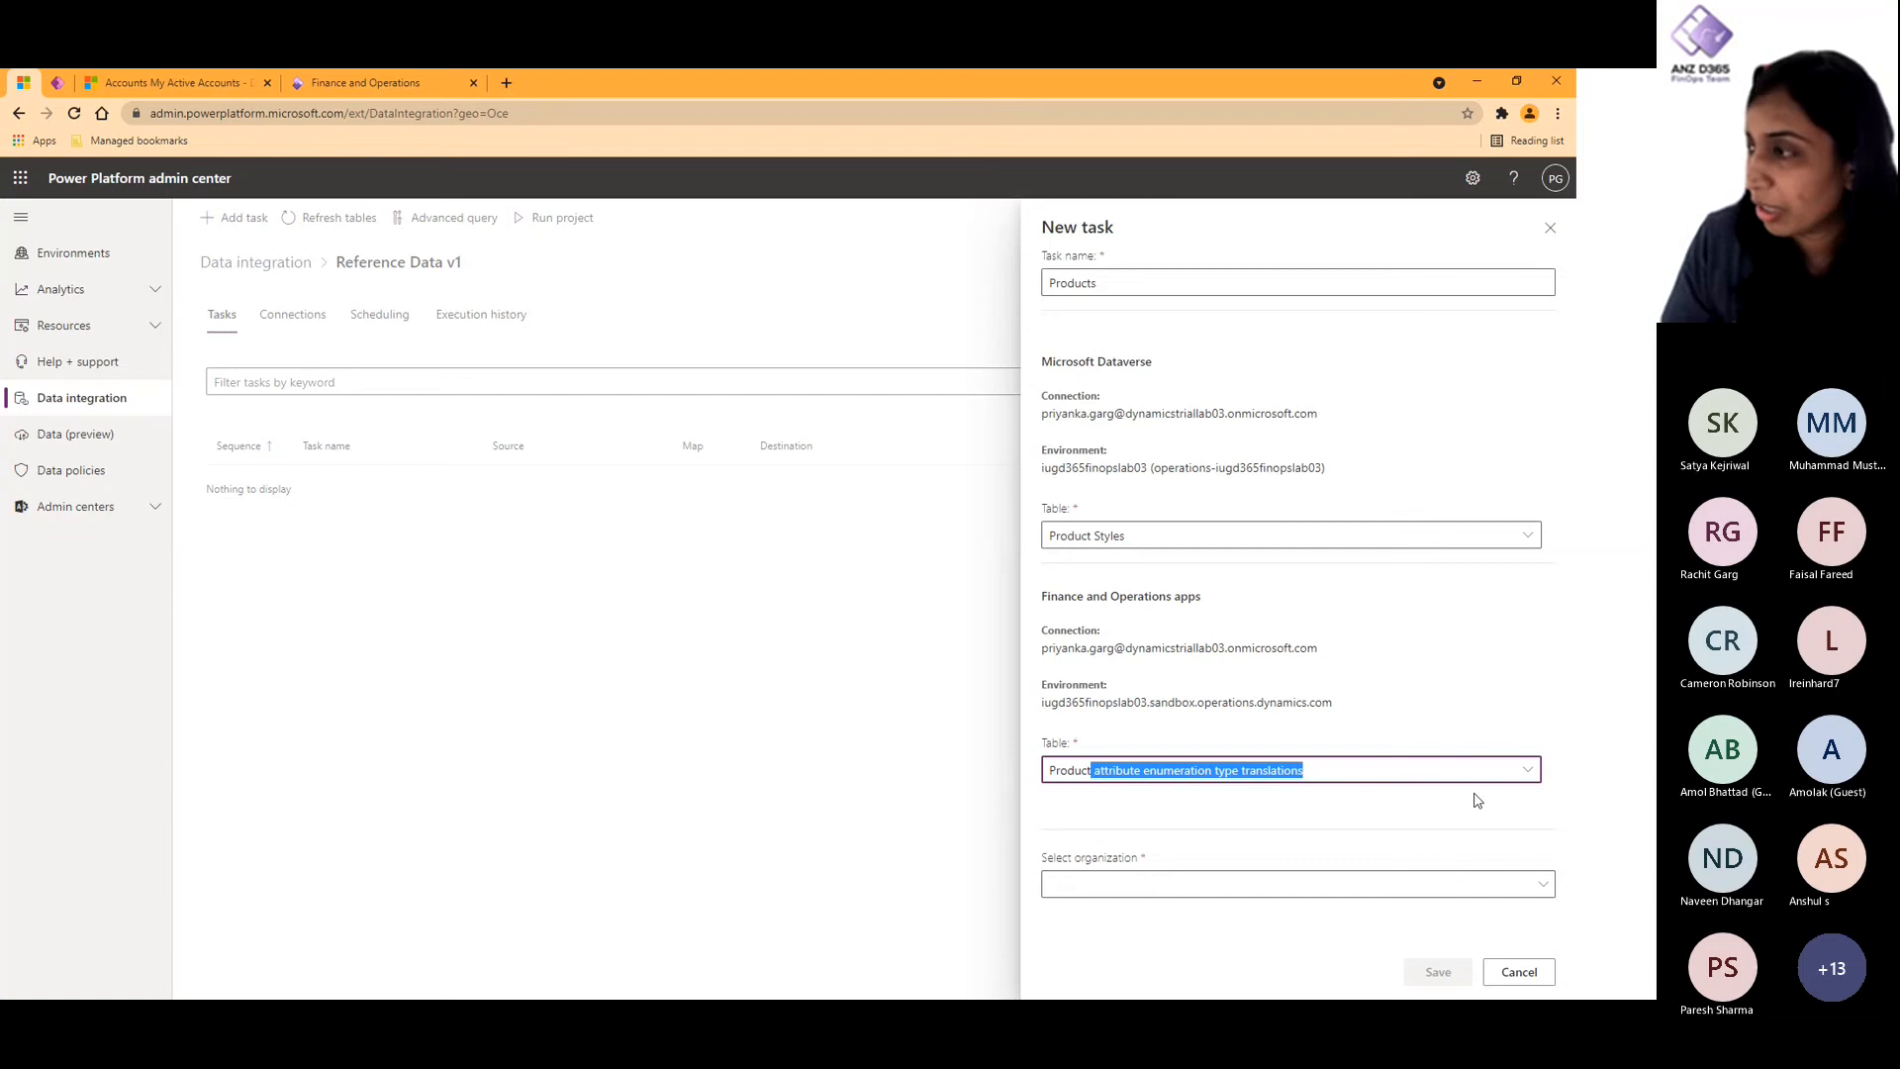
left_click(1524, 769)
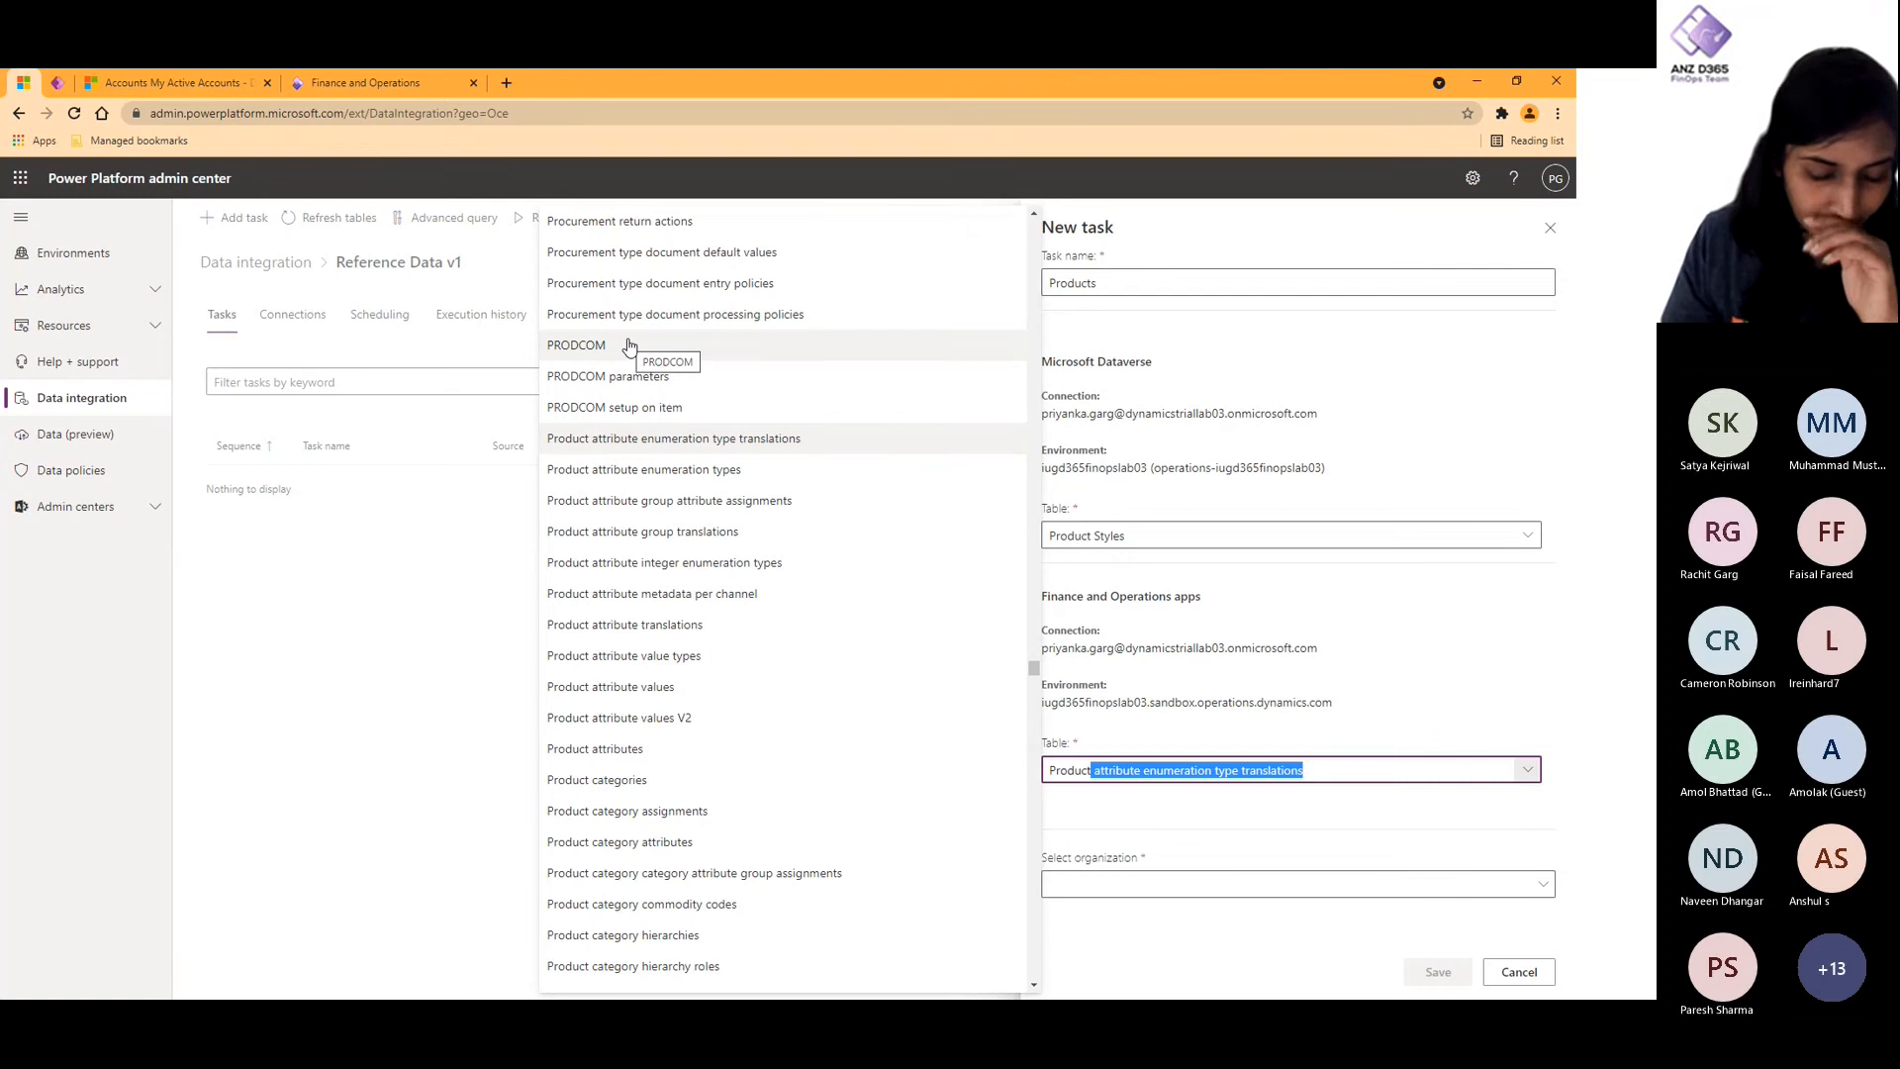
scroll(718, 782, "down", 2)
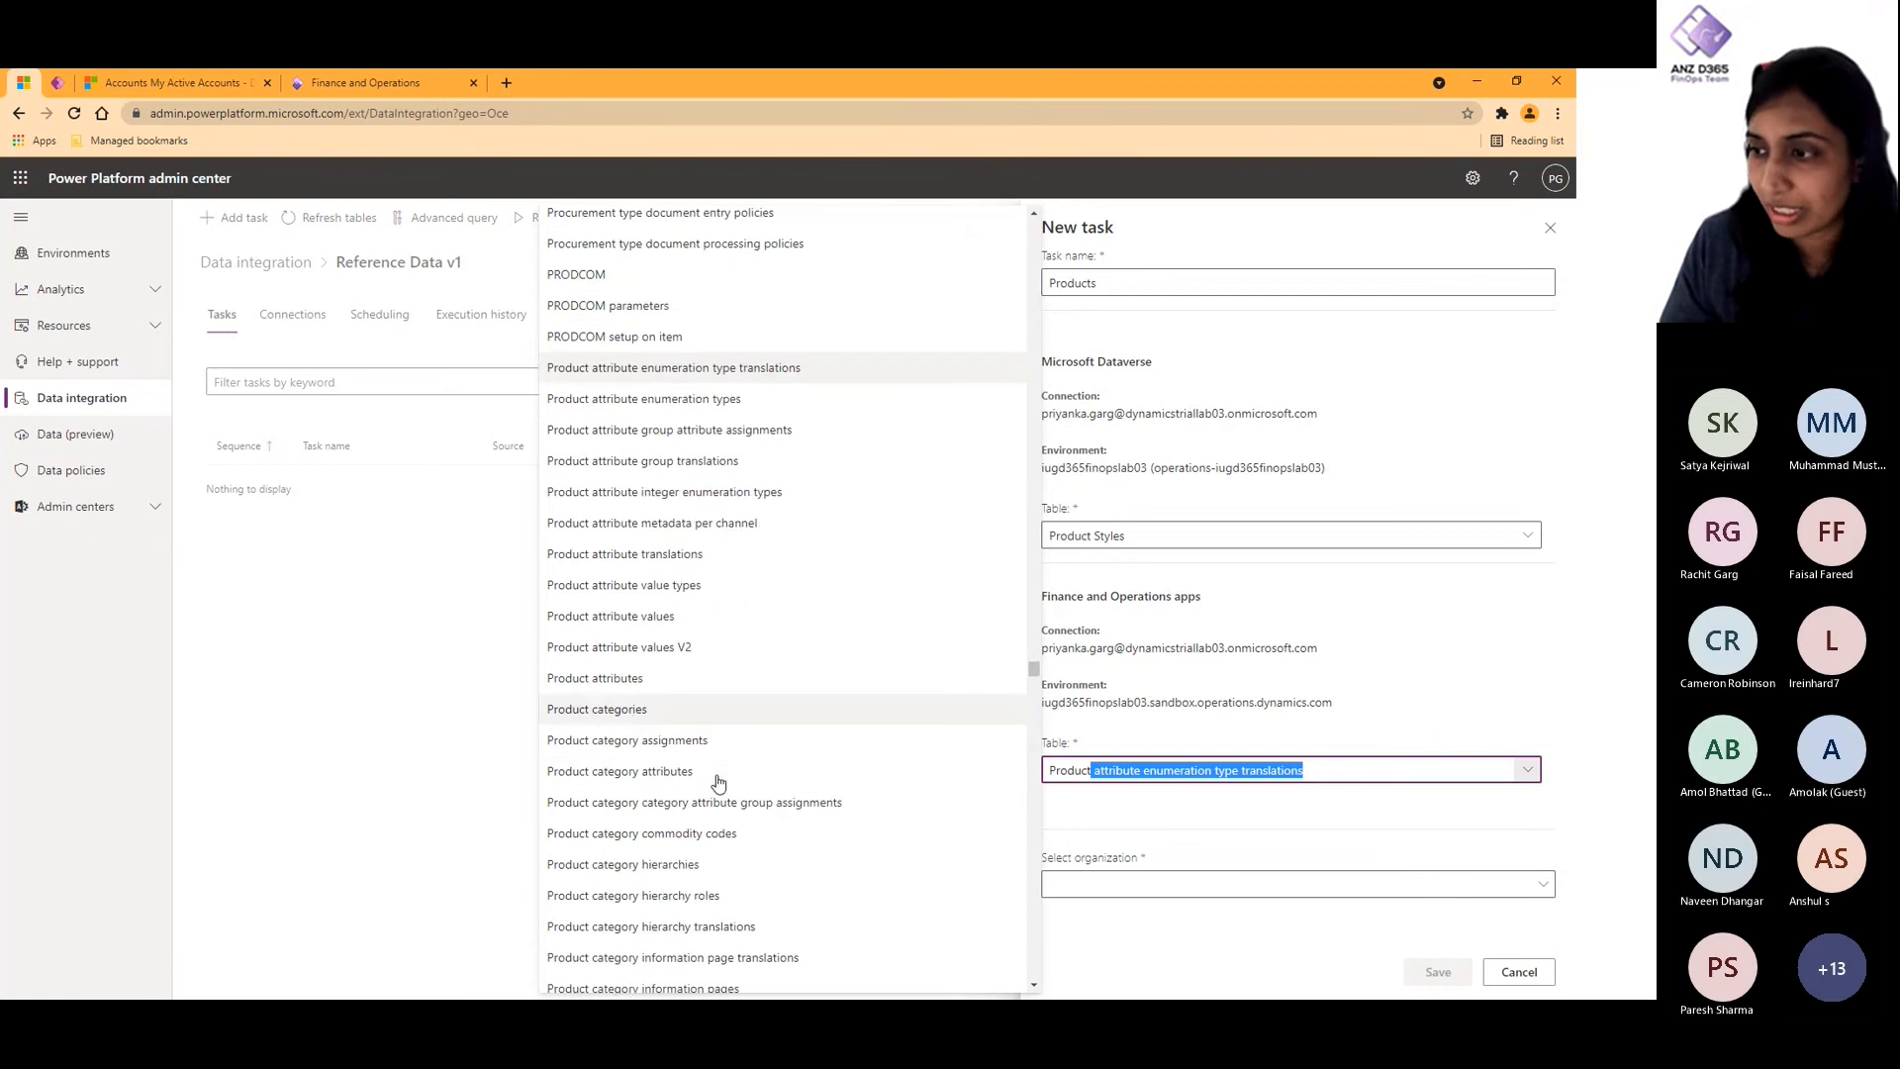
scroll(718, 782, "down", 2)
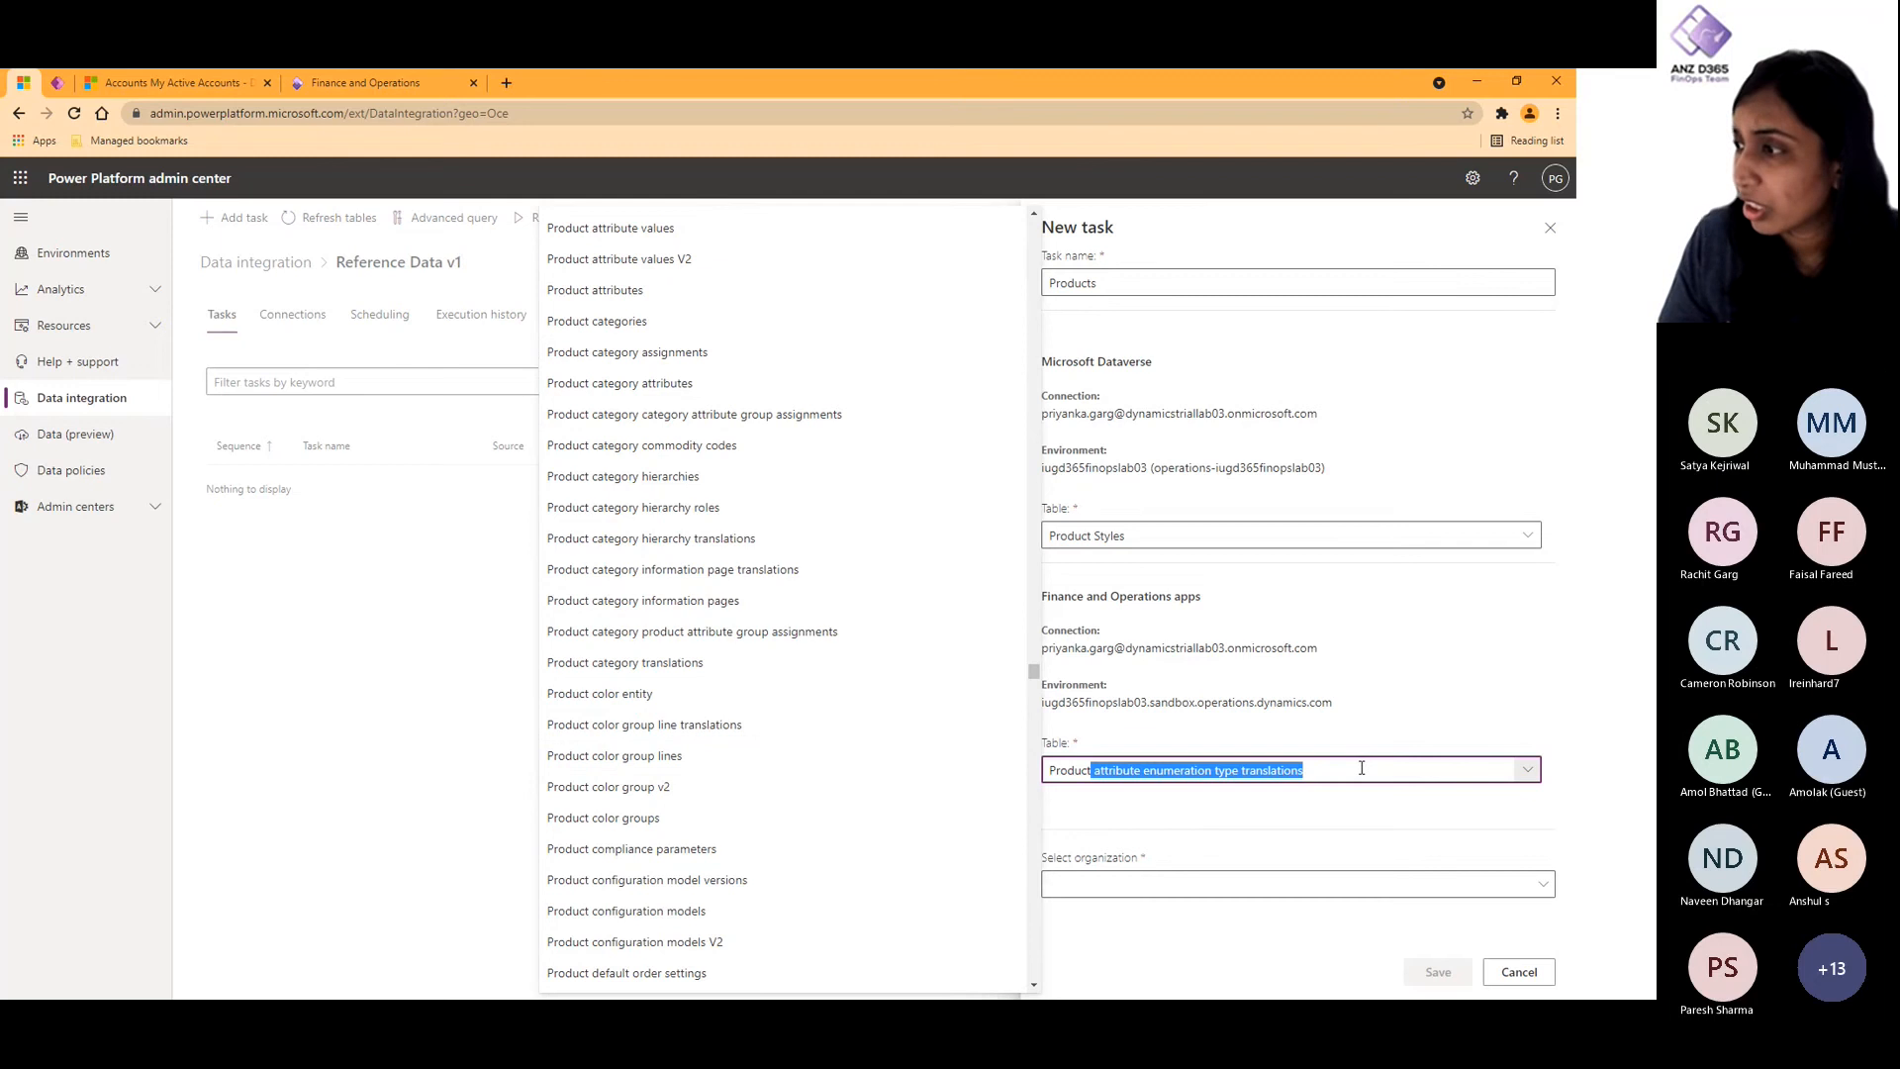
- Search the Finance and Operations apps tables for Shared and browse the entries around the matches
key("BackSpace")
key("BackSpace")
key("BackSpace")
key("BackSpace")
key("BackSpace")
key("BackSpace")
key("BackSpace")
key("BackSpace")
type("M")
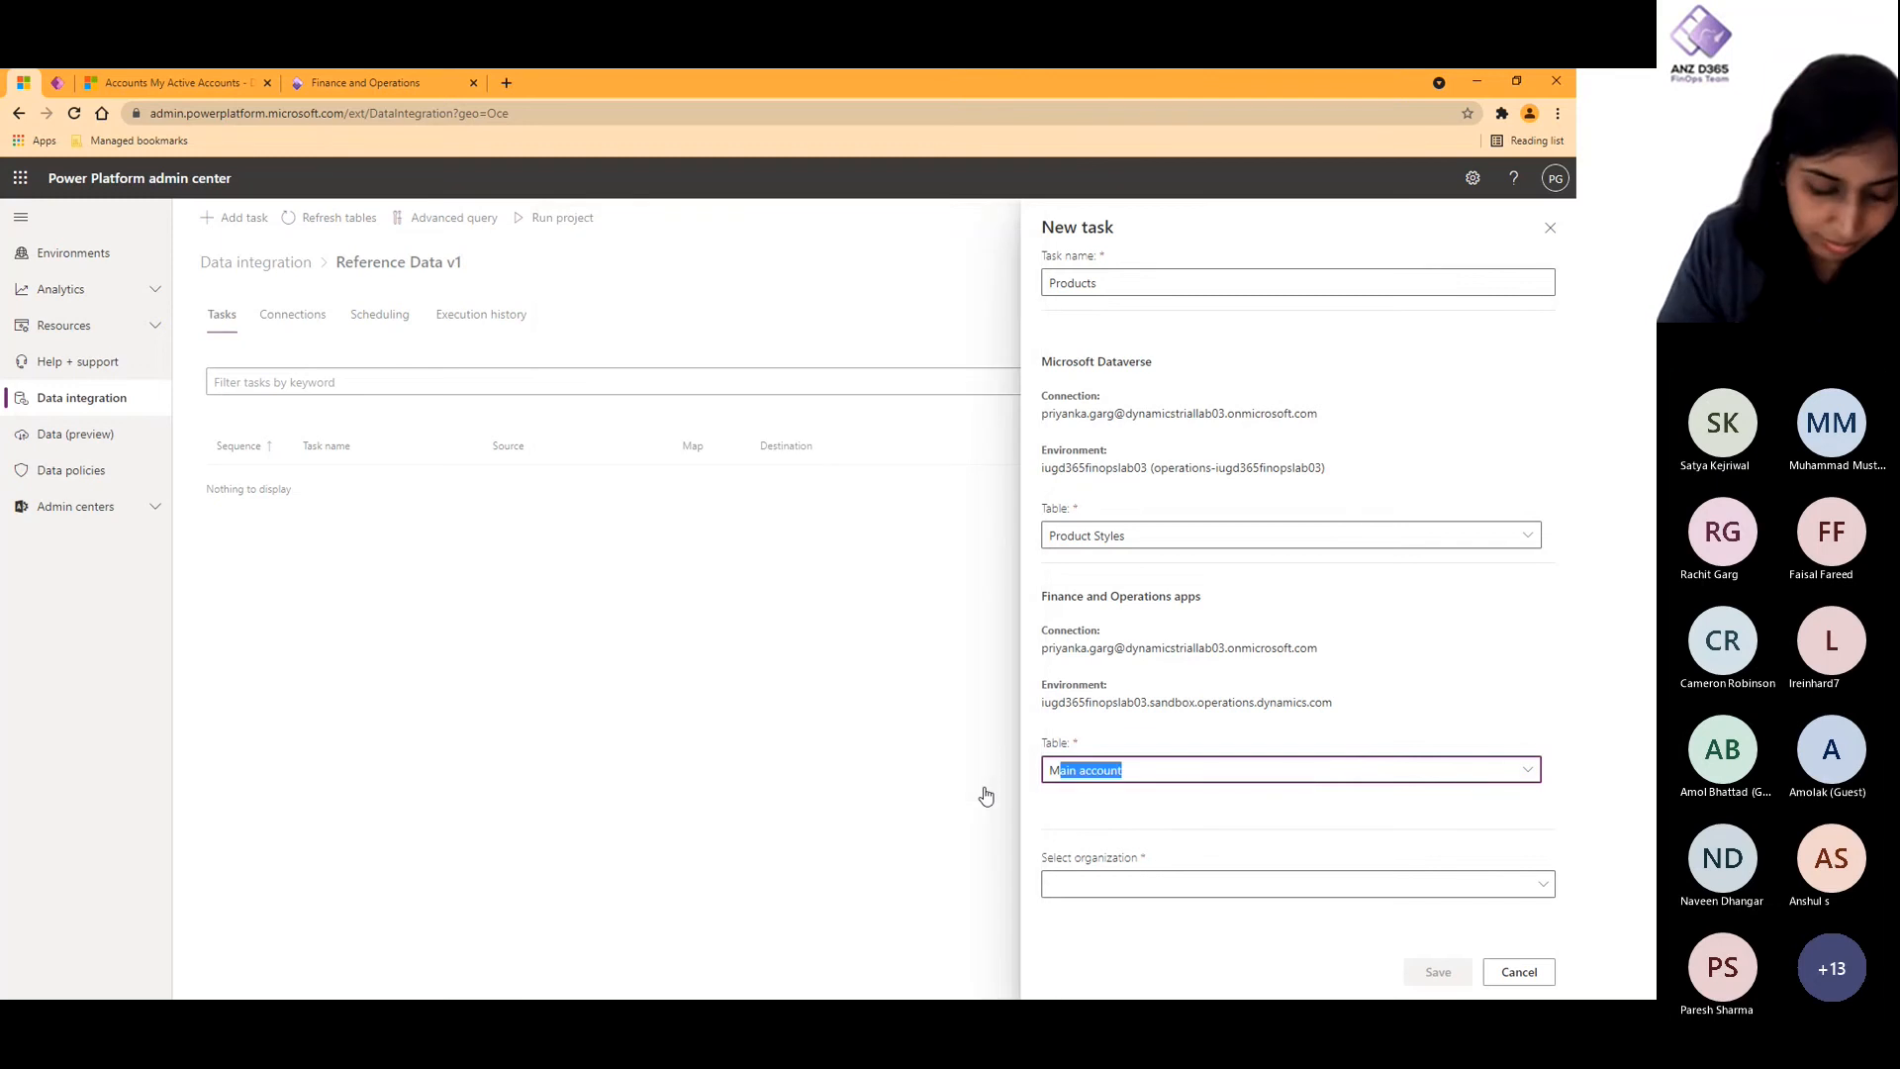
key("BackSpace")
type("sha")
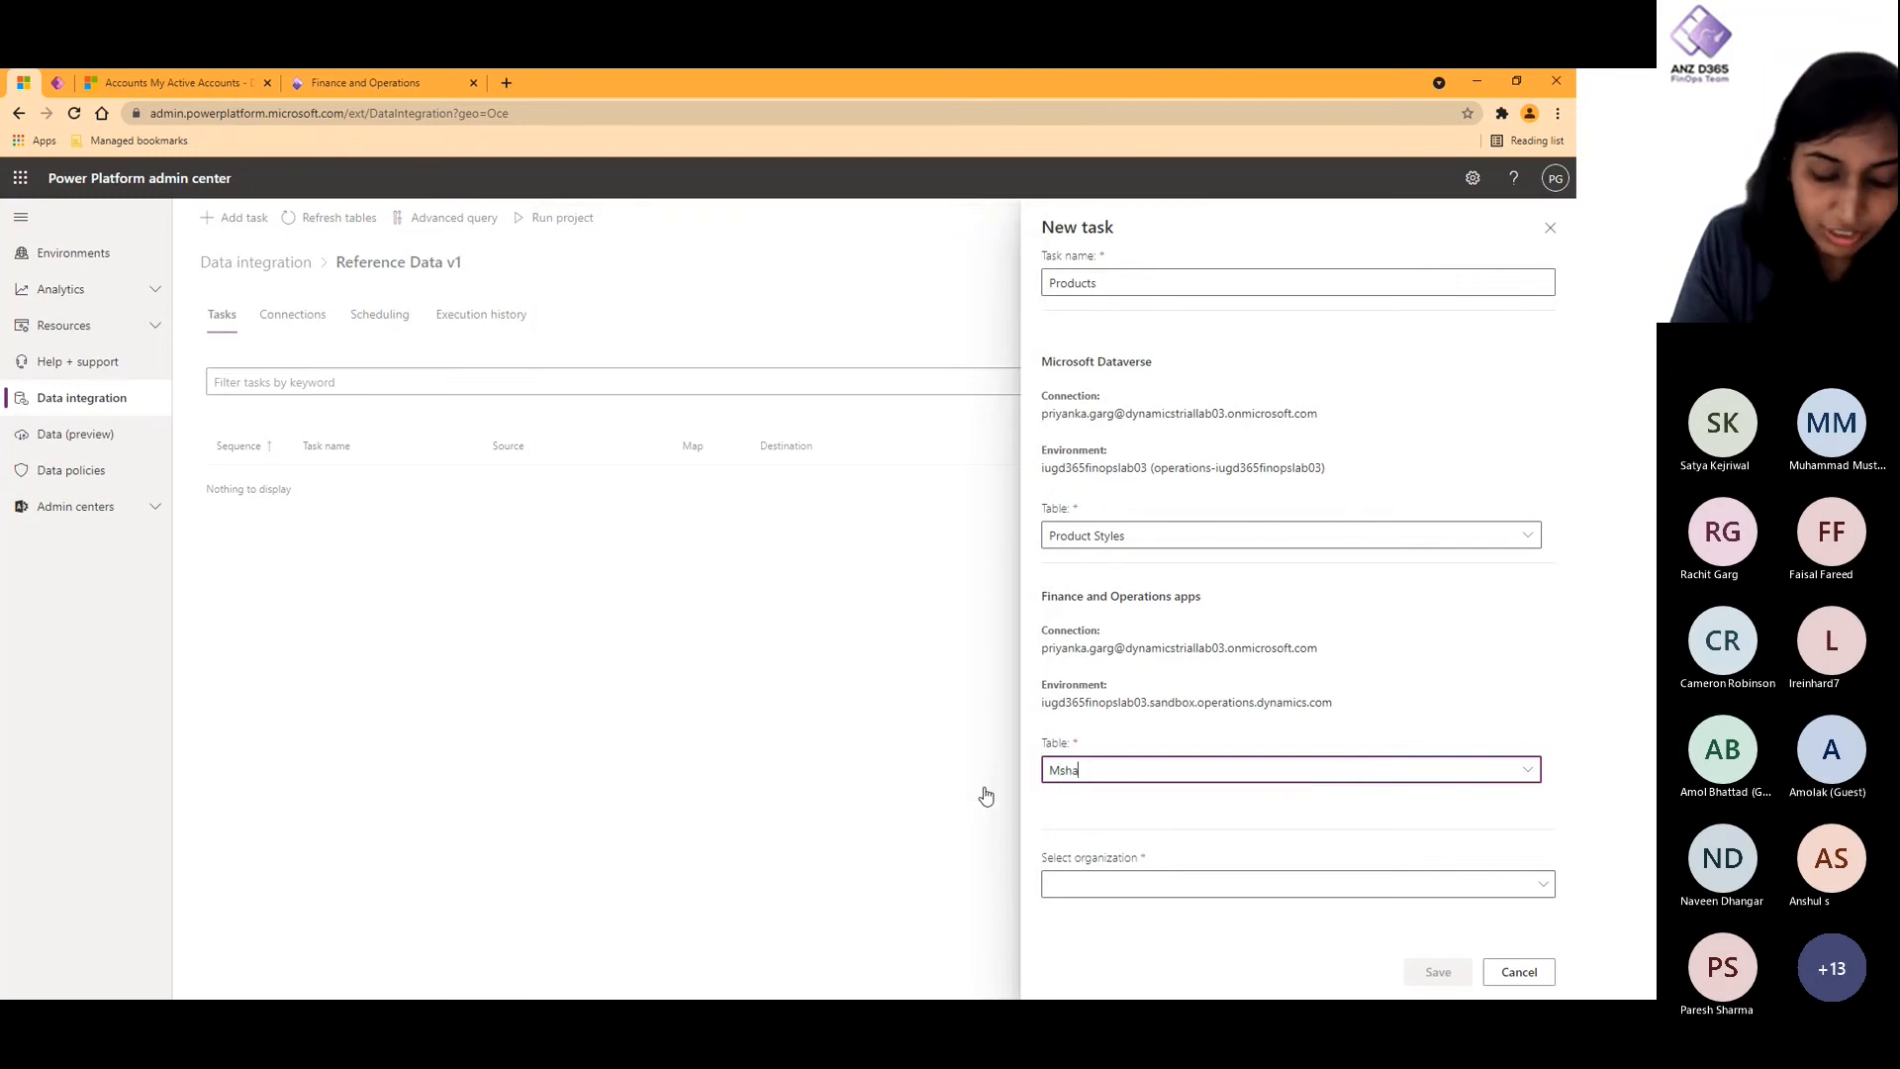
type("red")
key("ctrl+a")
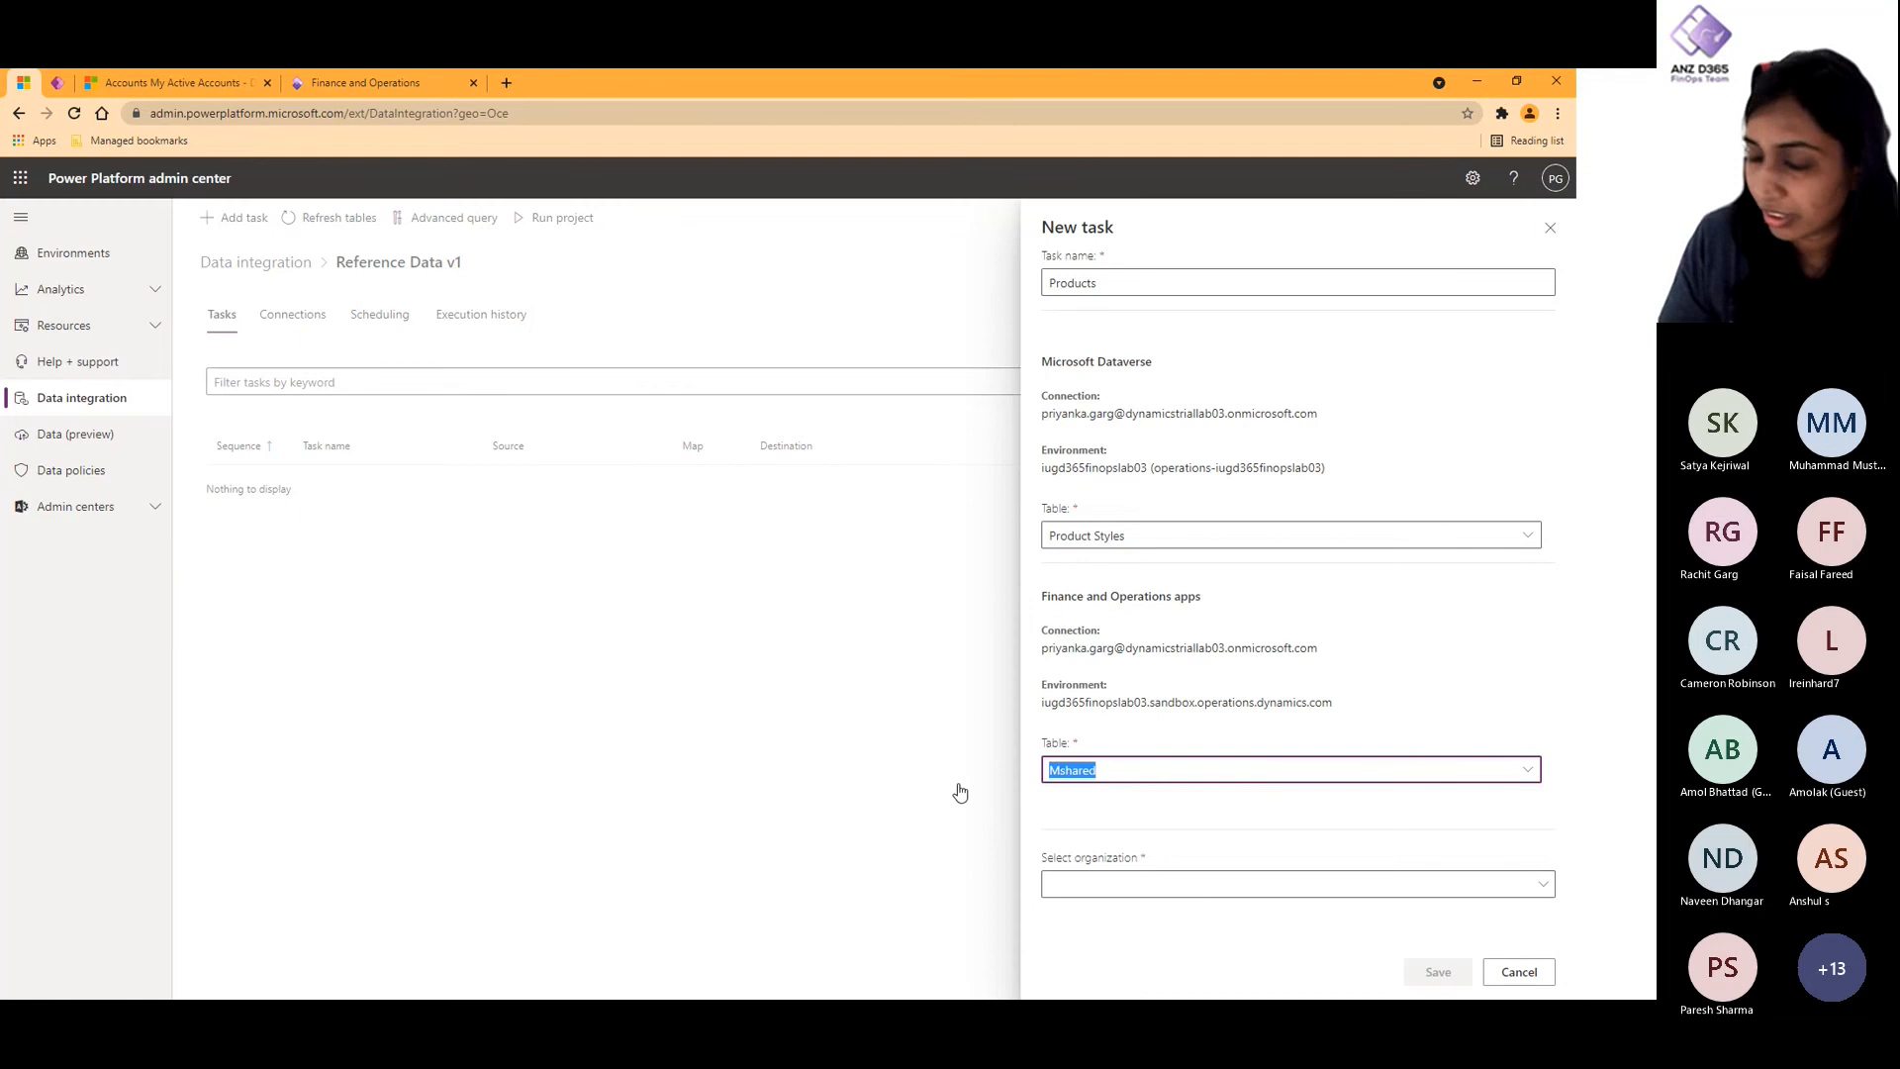
type("Shared")
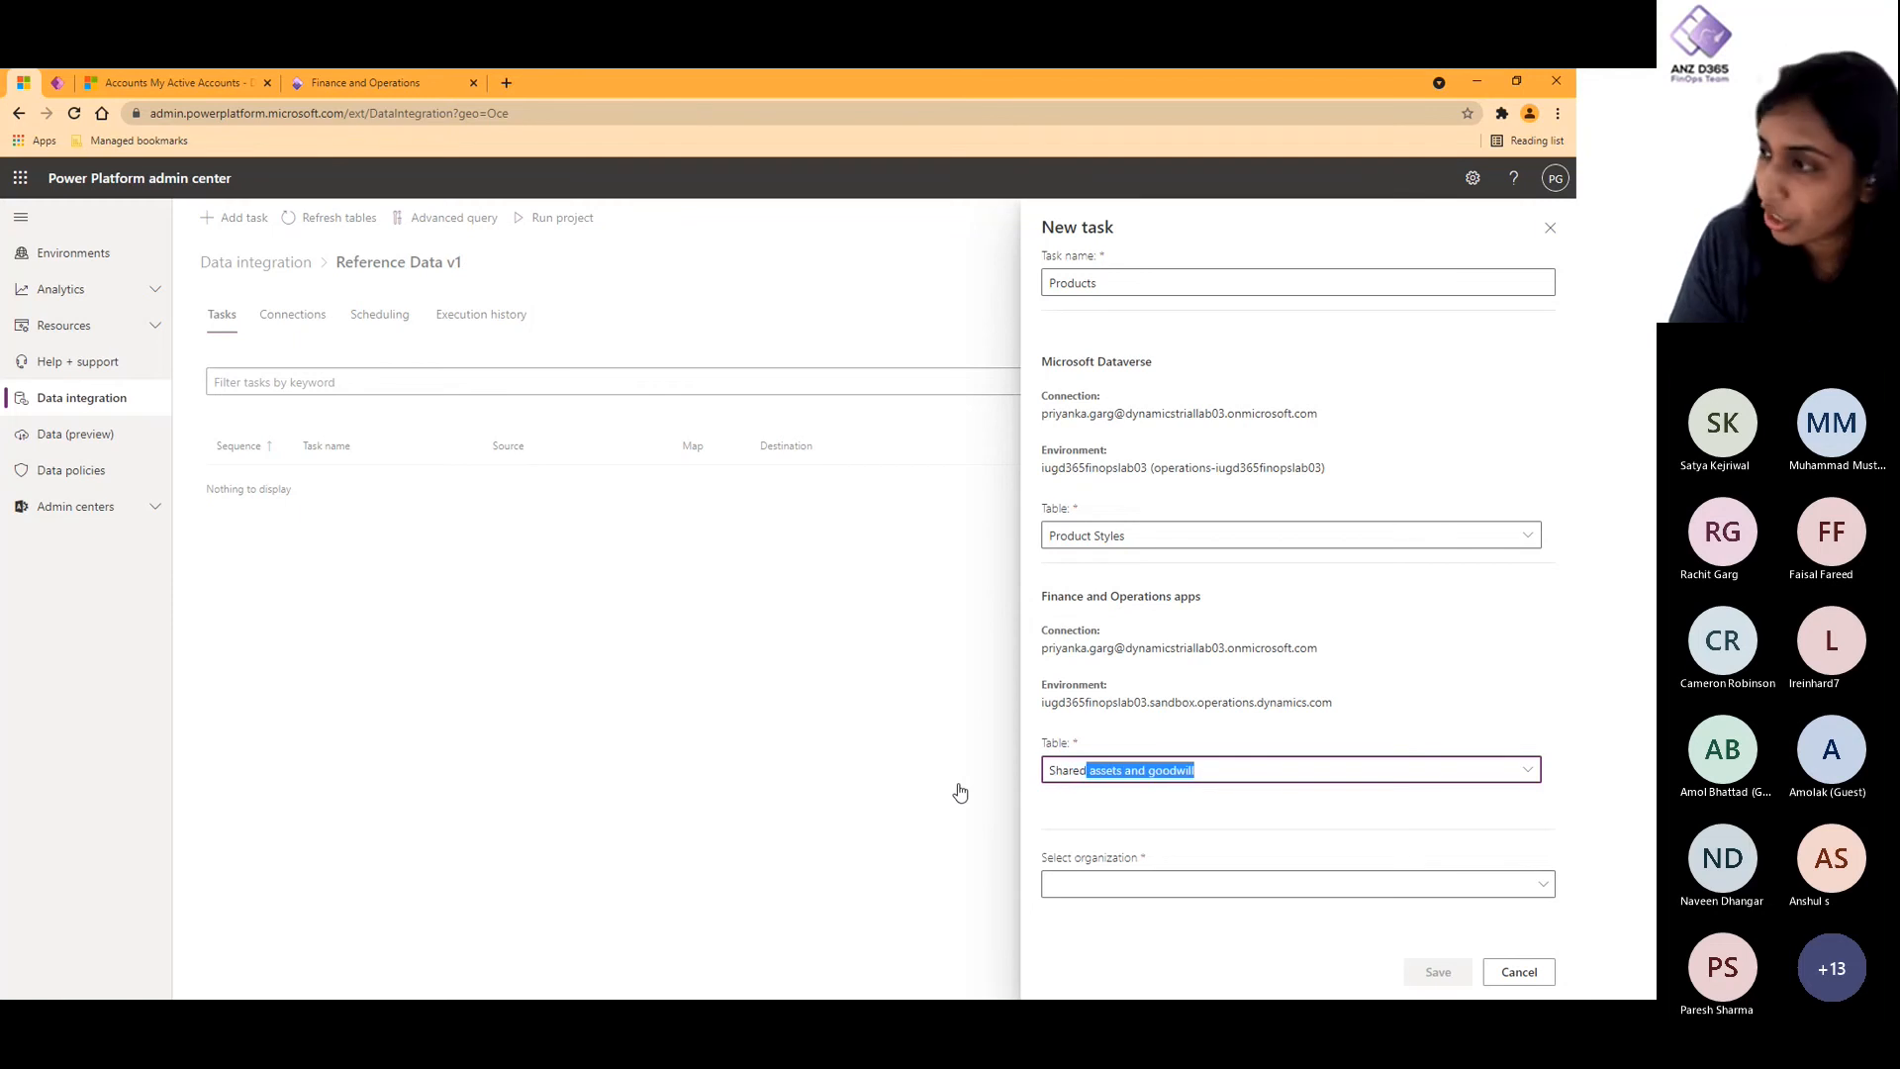
left_click(1525, 770)
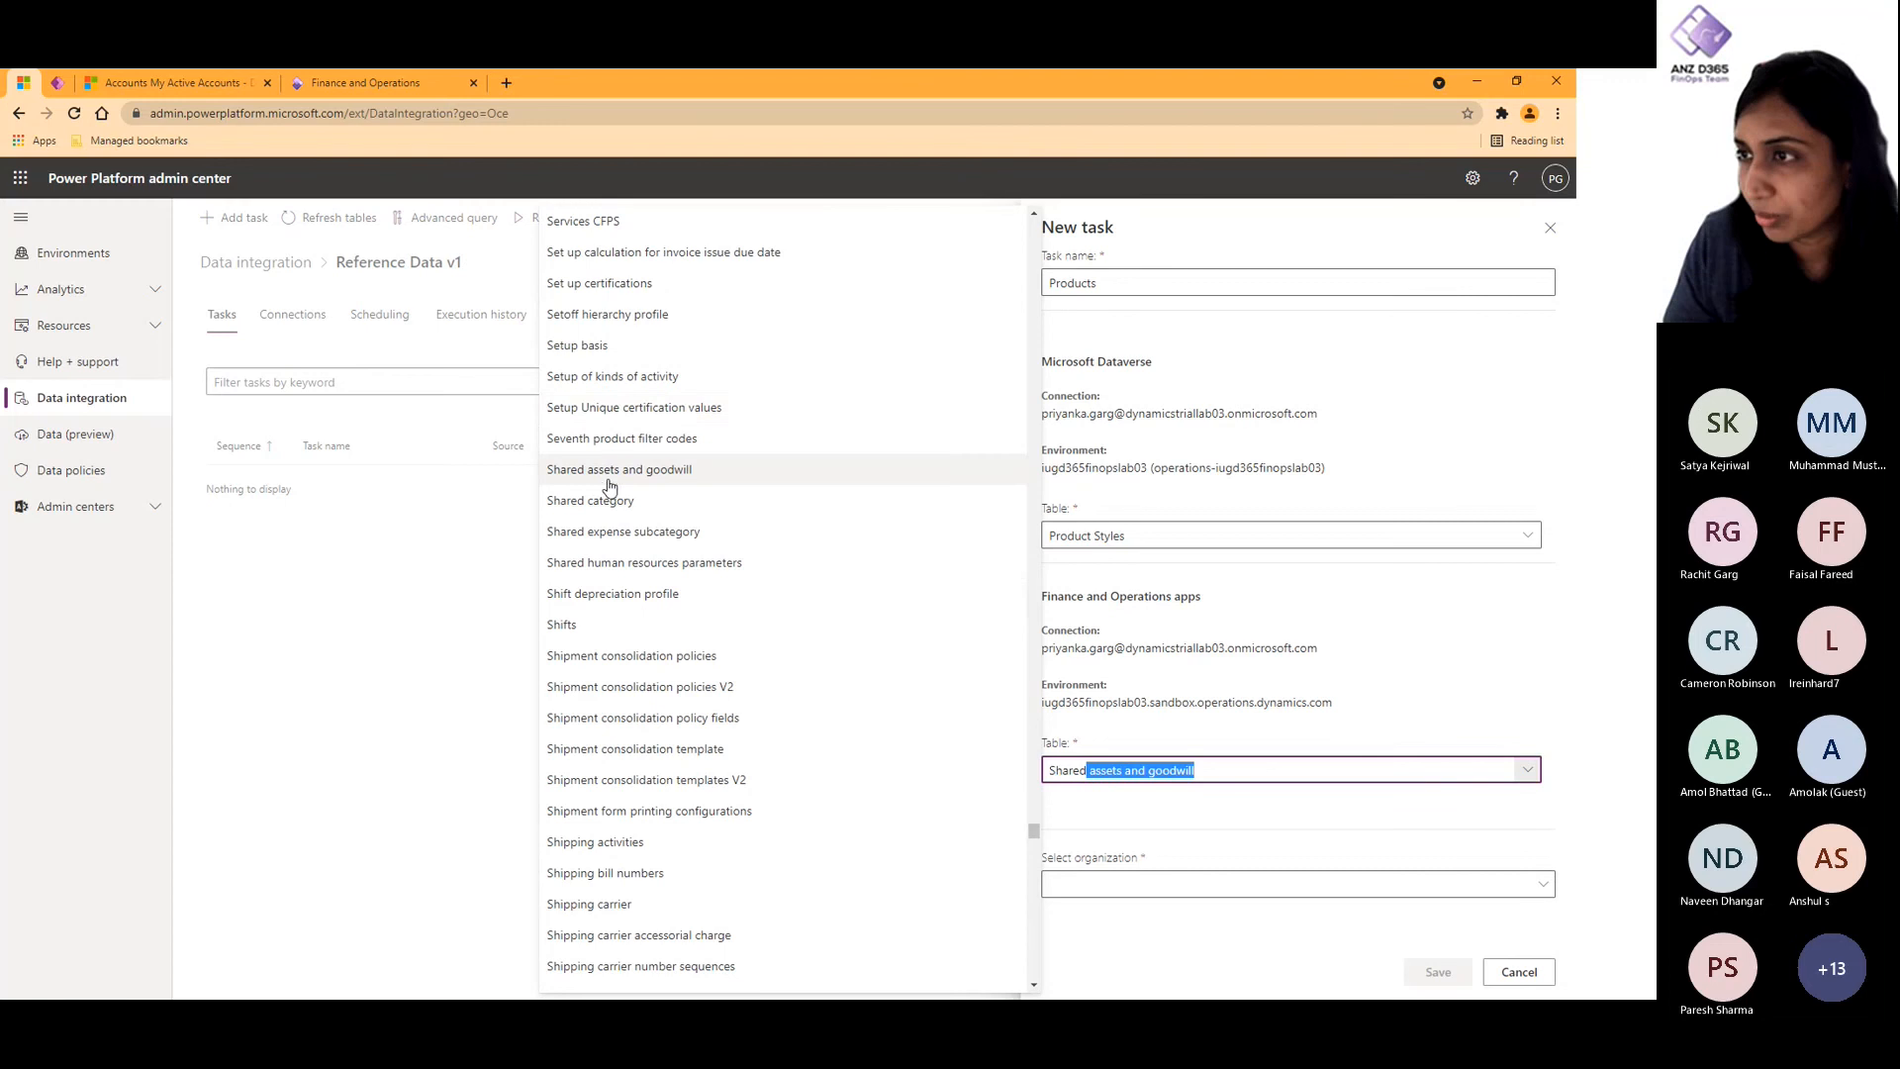
scroll(634, 633, "down", 2)
scroll(643, 673, "up", 4)
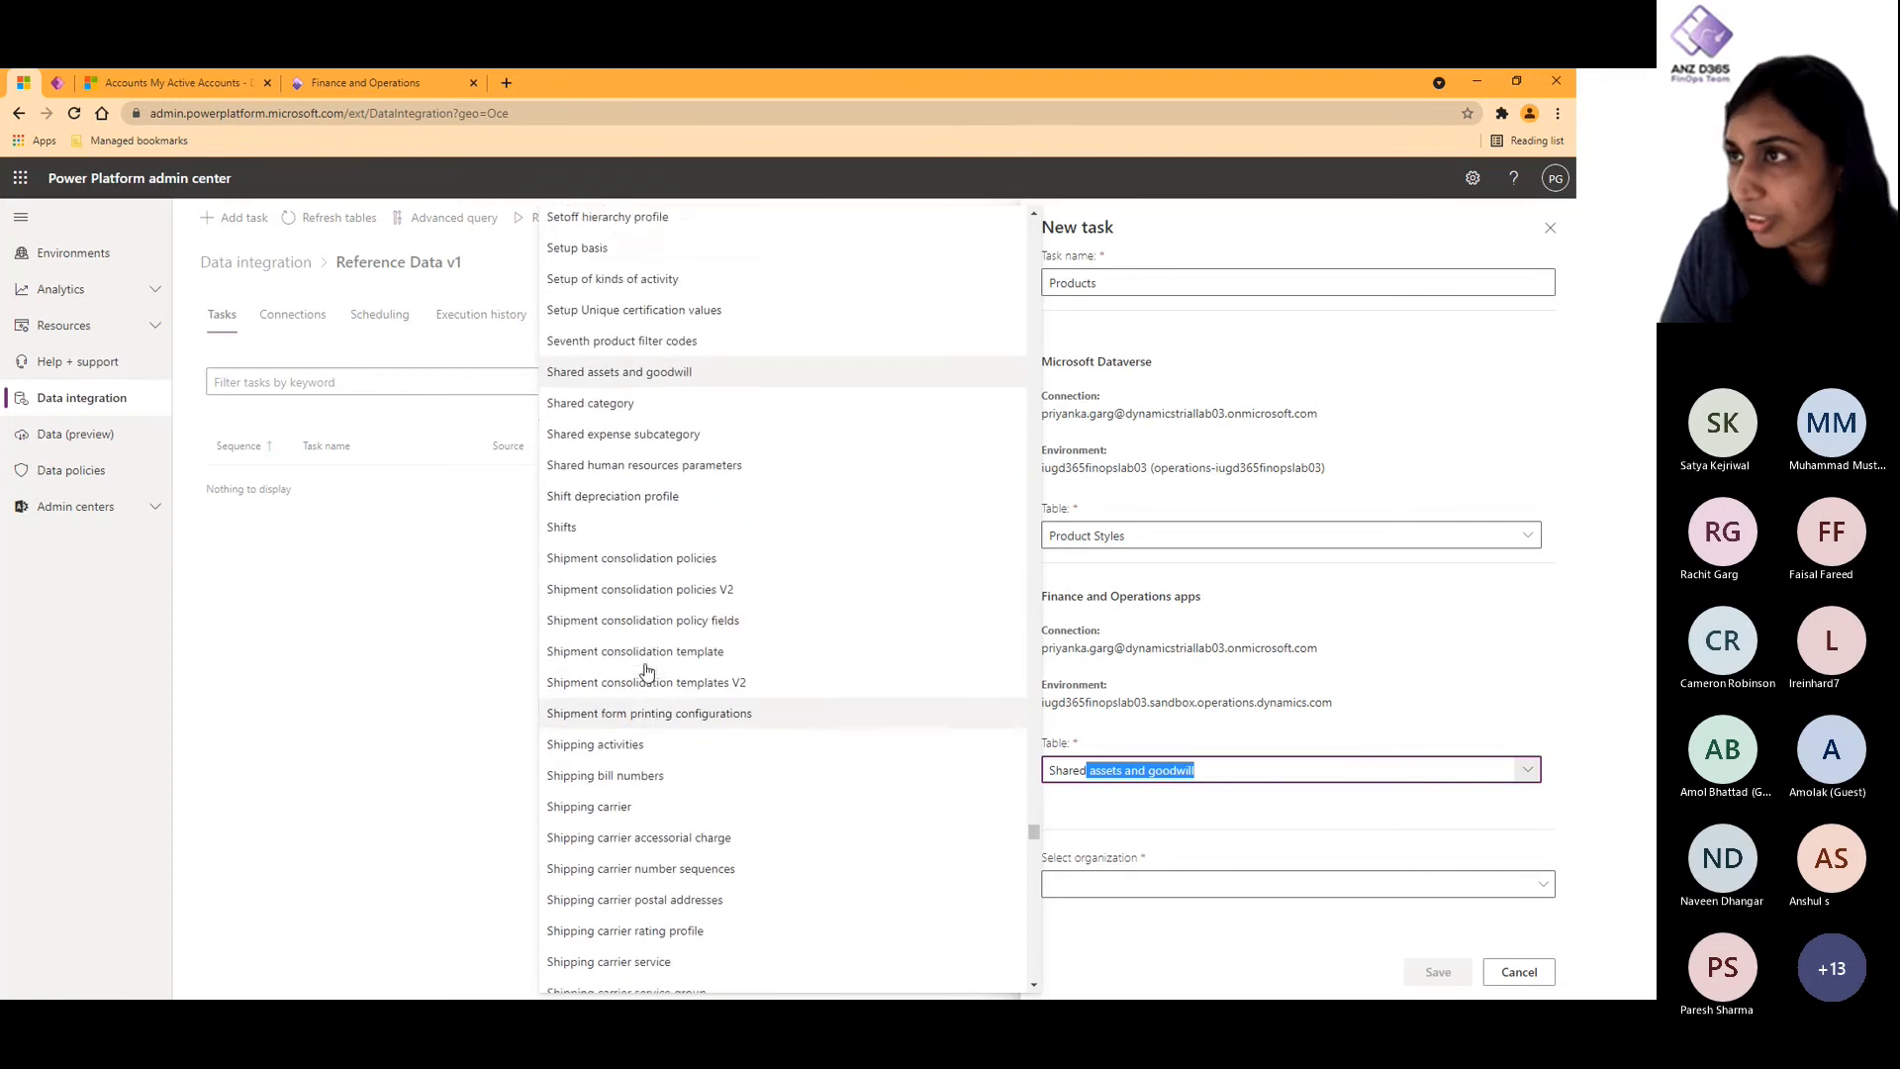
scroll(646, 671, "up", 6)
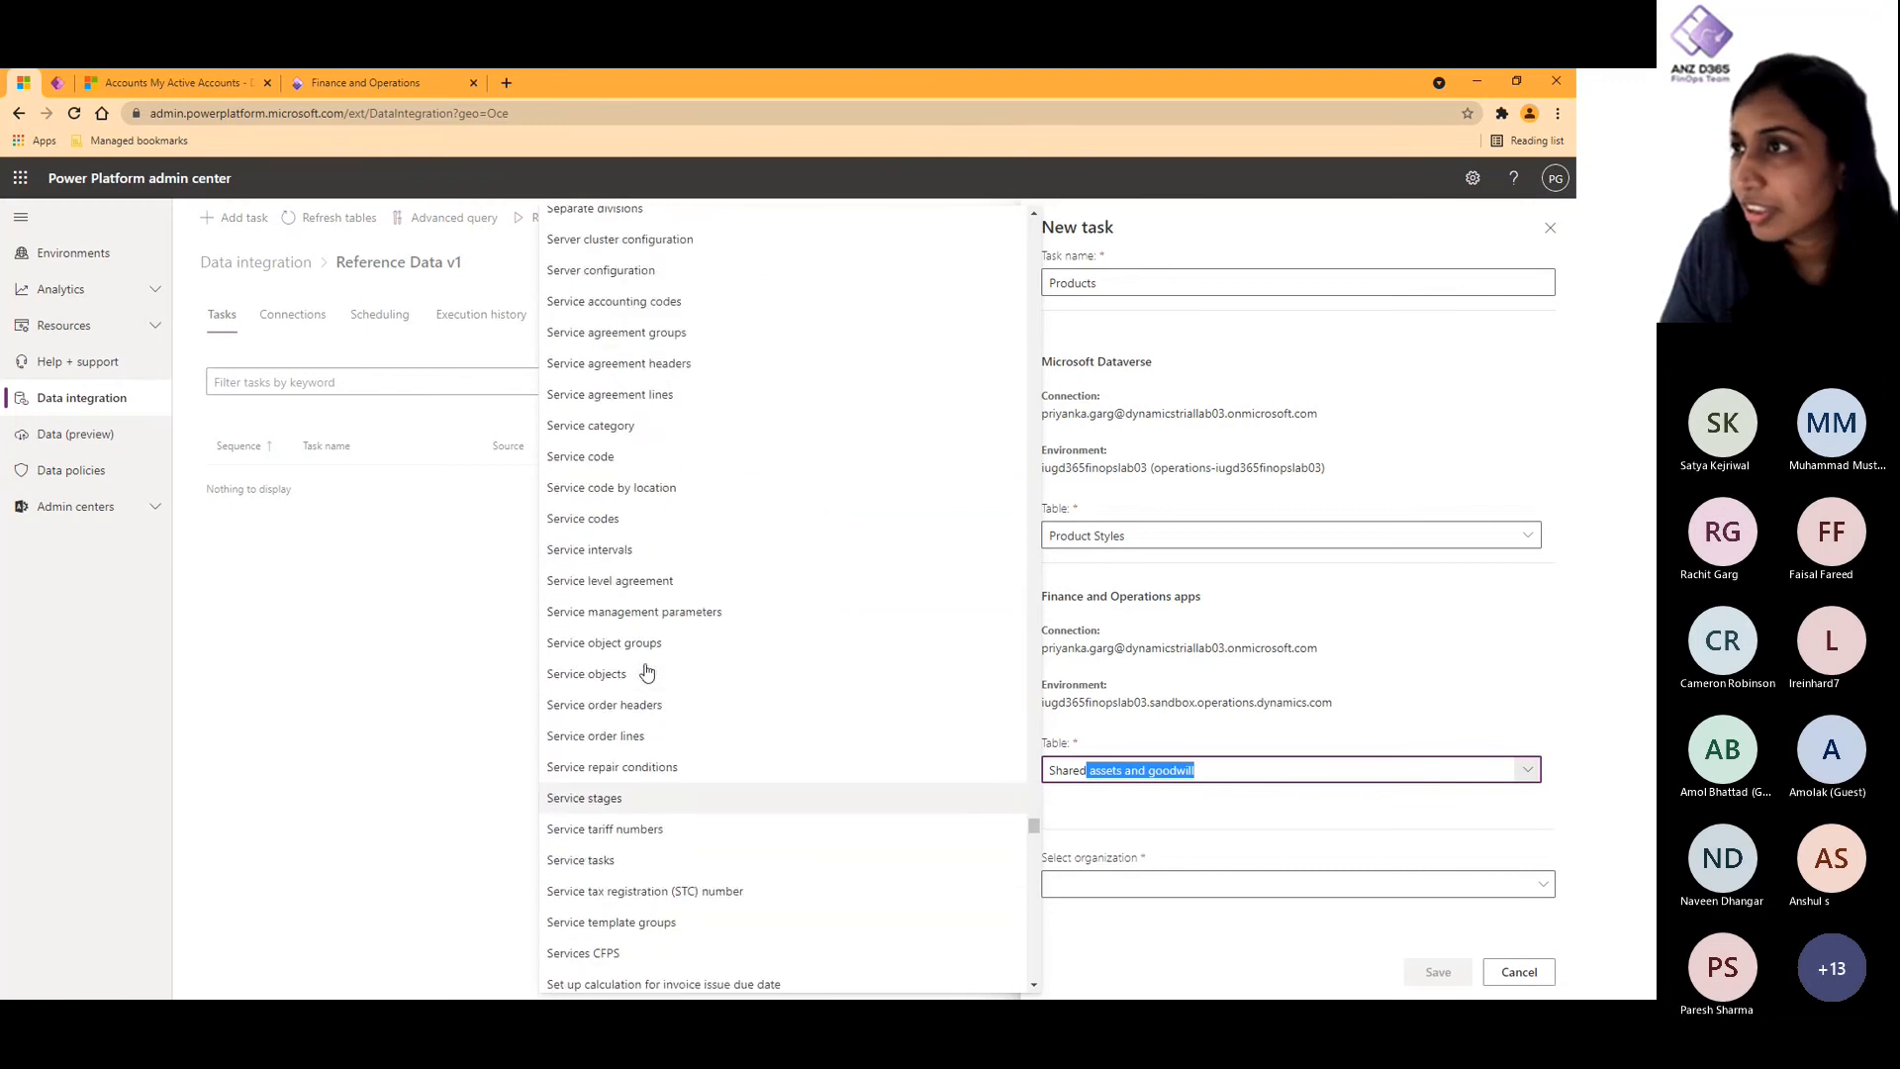
scroll(646, 671, "up", 5)
scroll(645, 671, "down", 3)
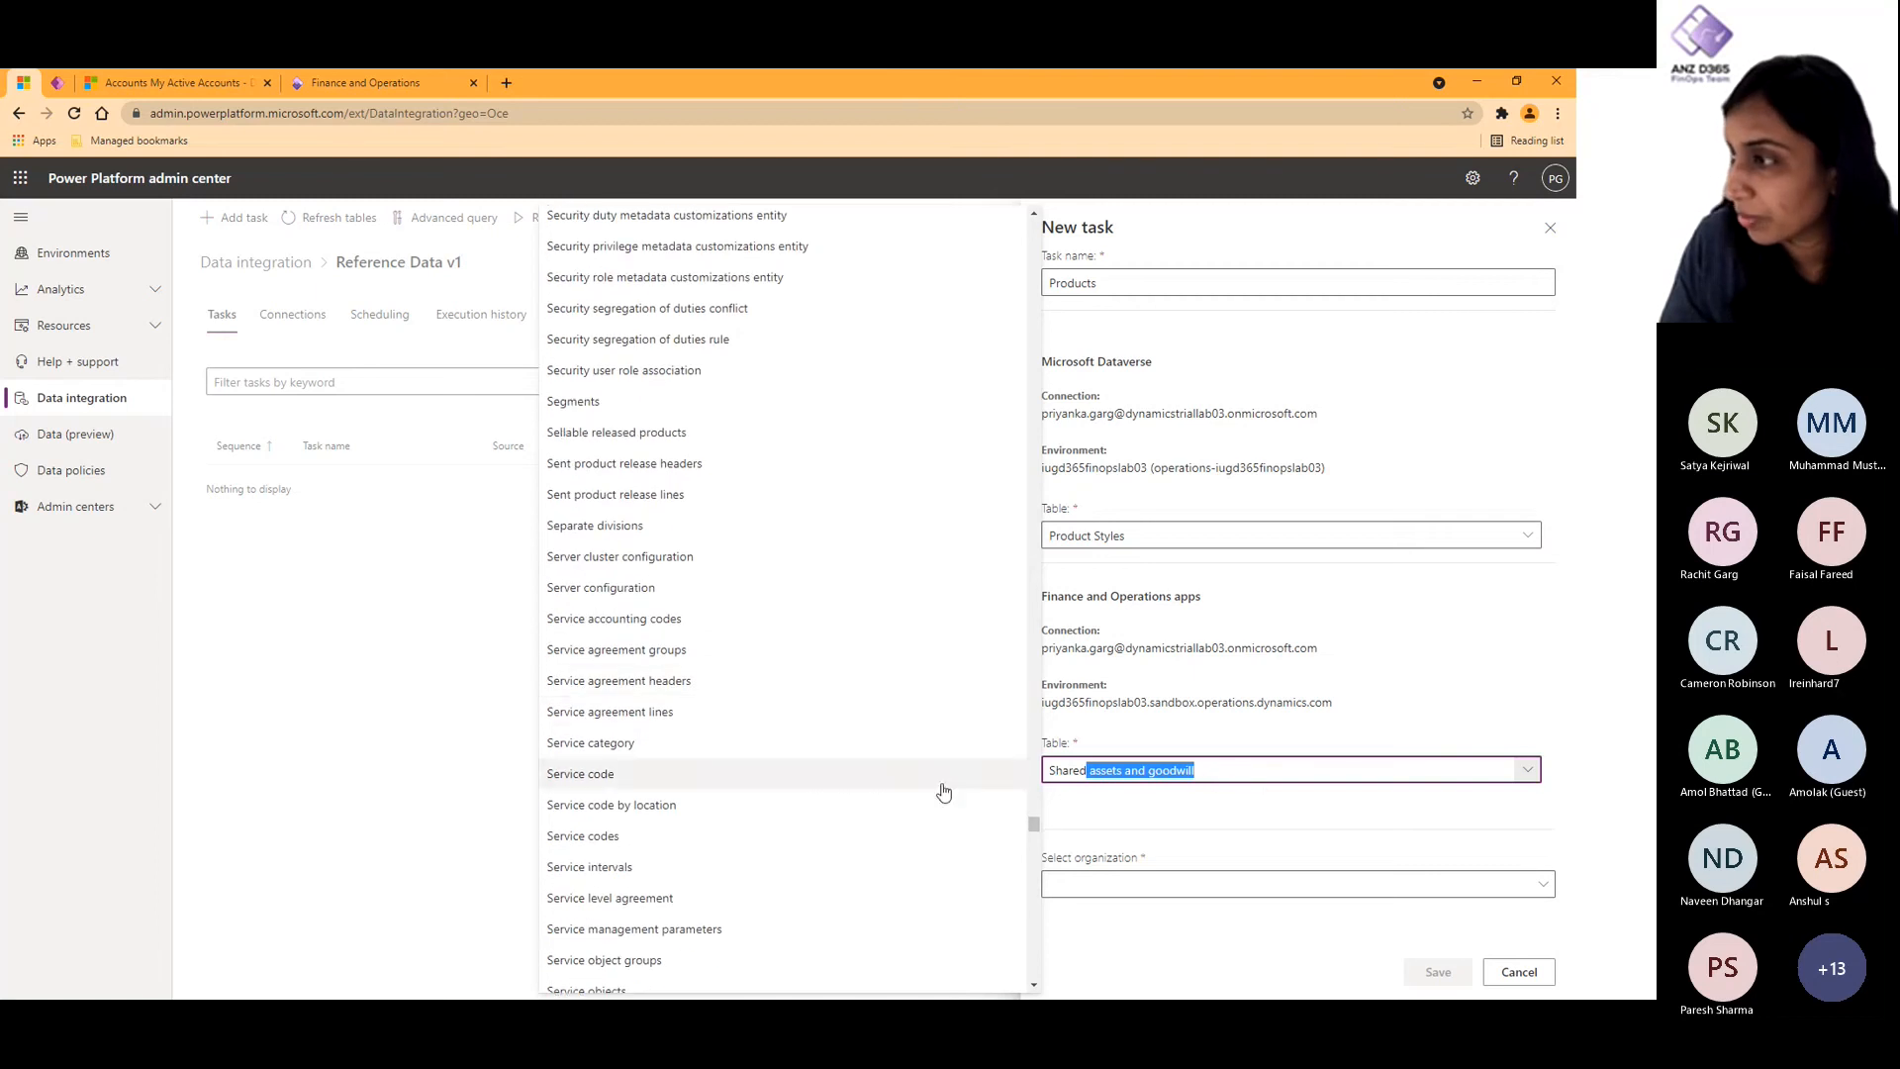
- Set the Finance and Operations apps table of the Products task to Styles
left_click(1242, 773)
key("ctrl+a")
key("BackSpace")
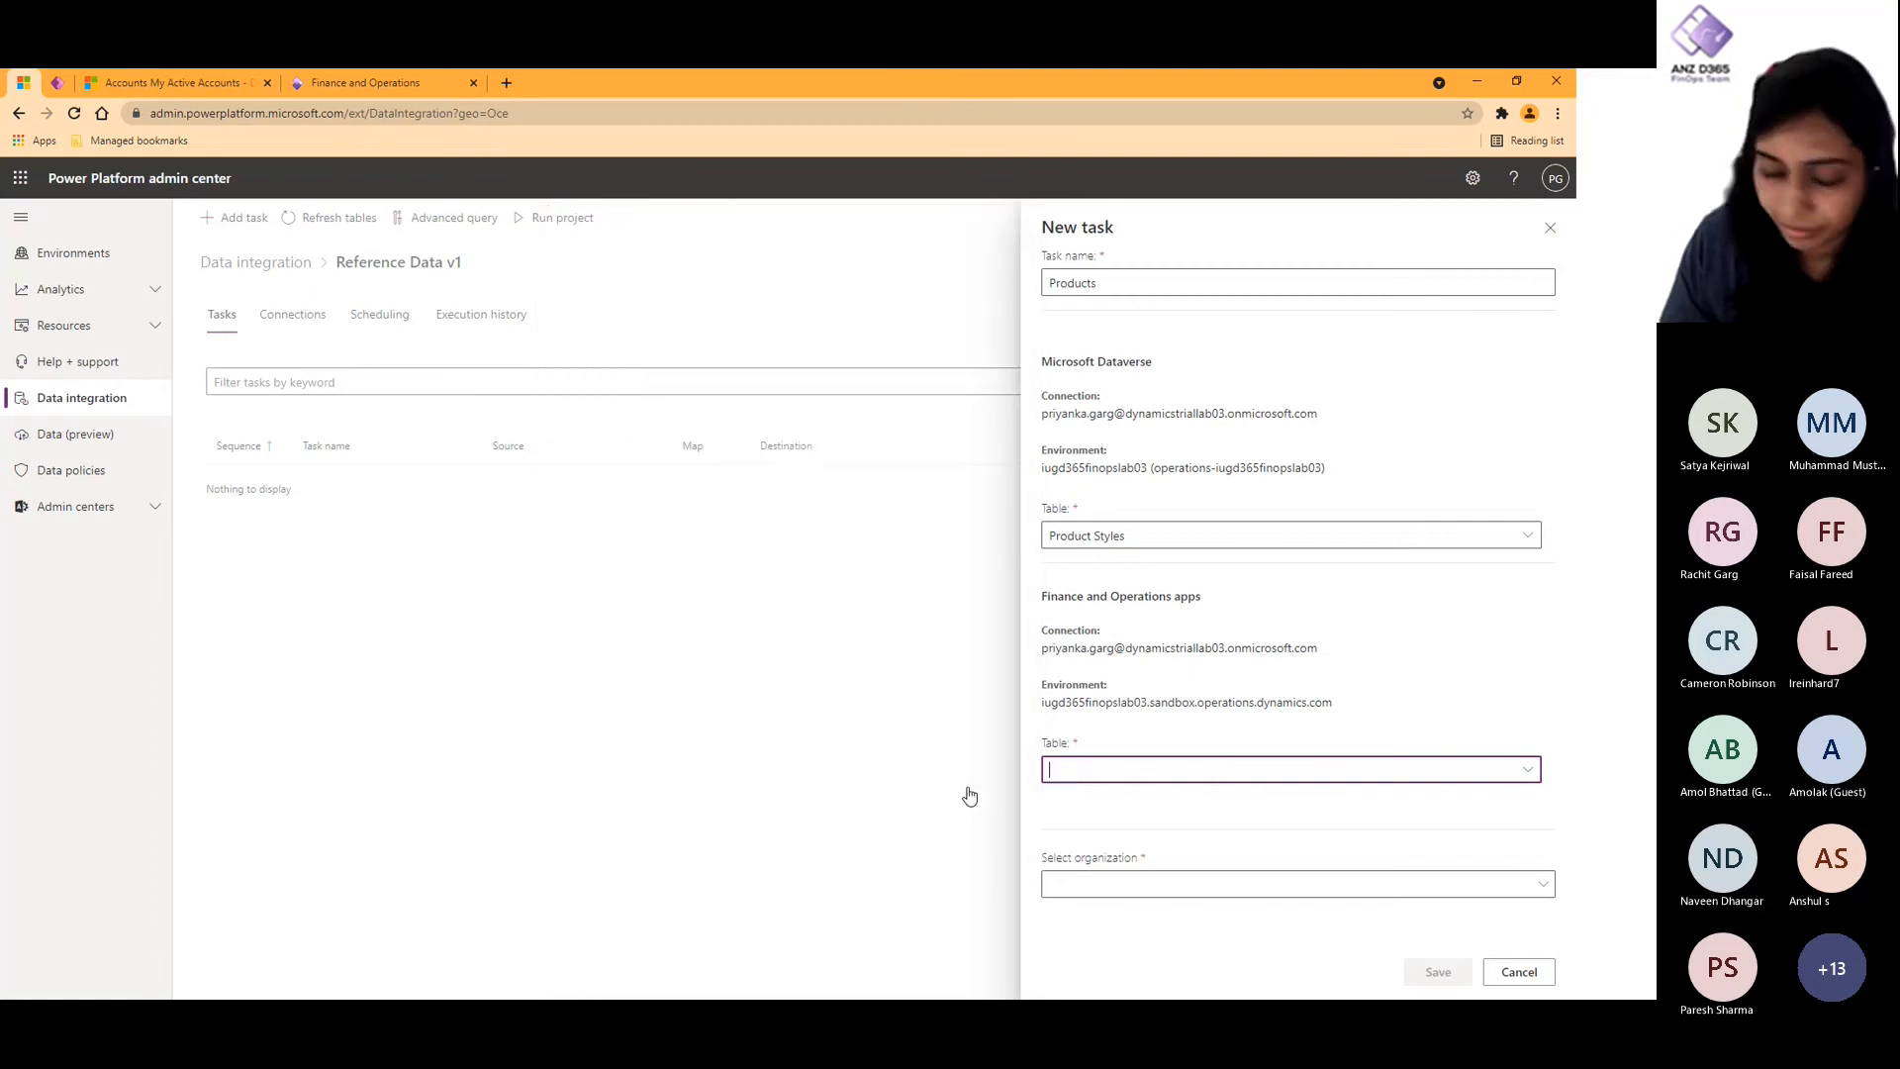
type("Styles")
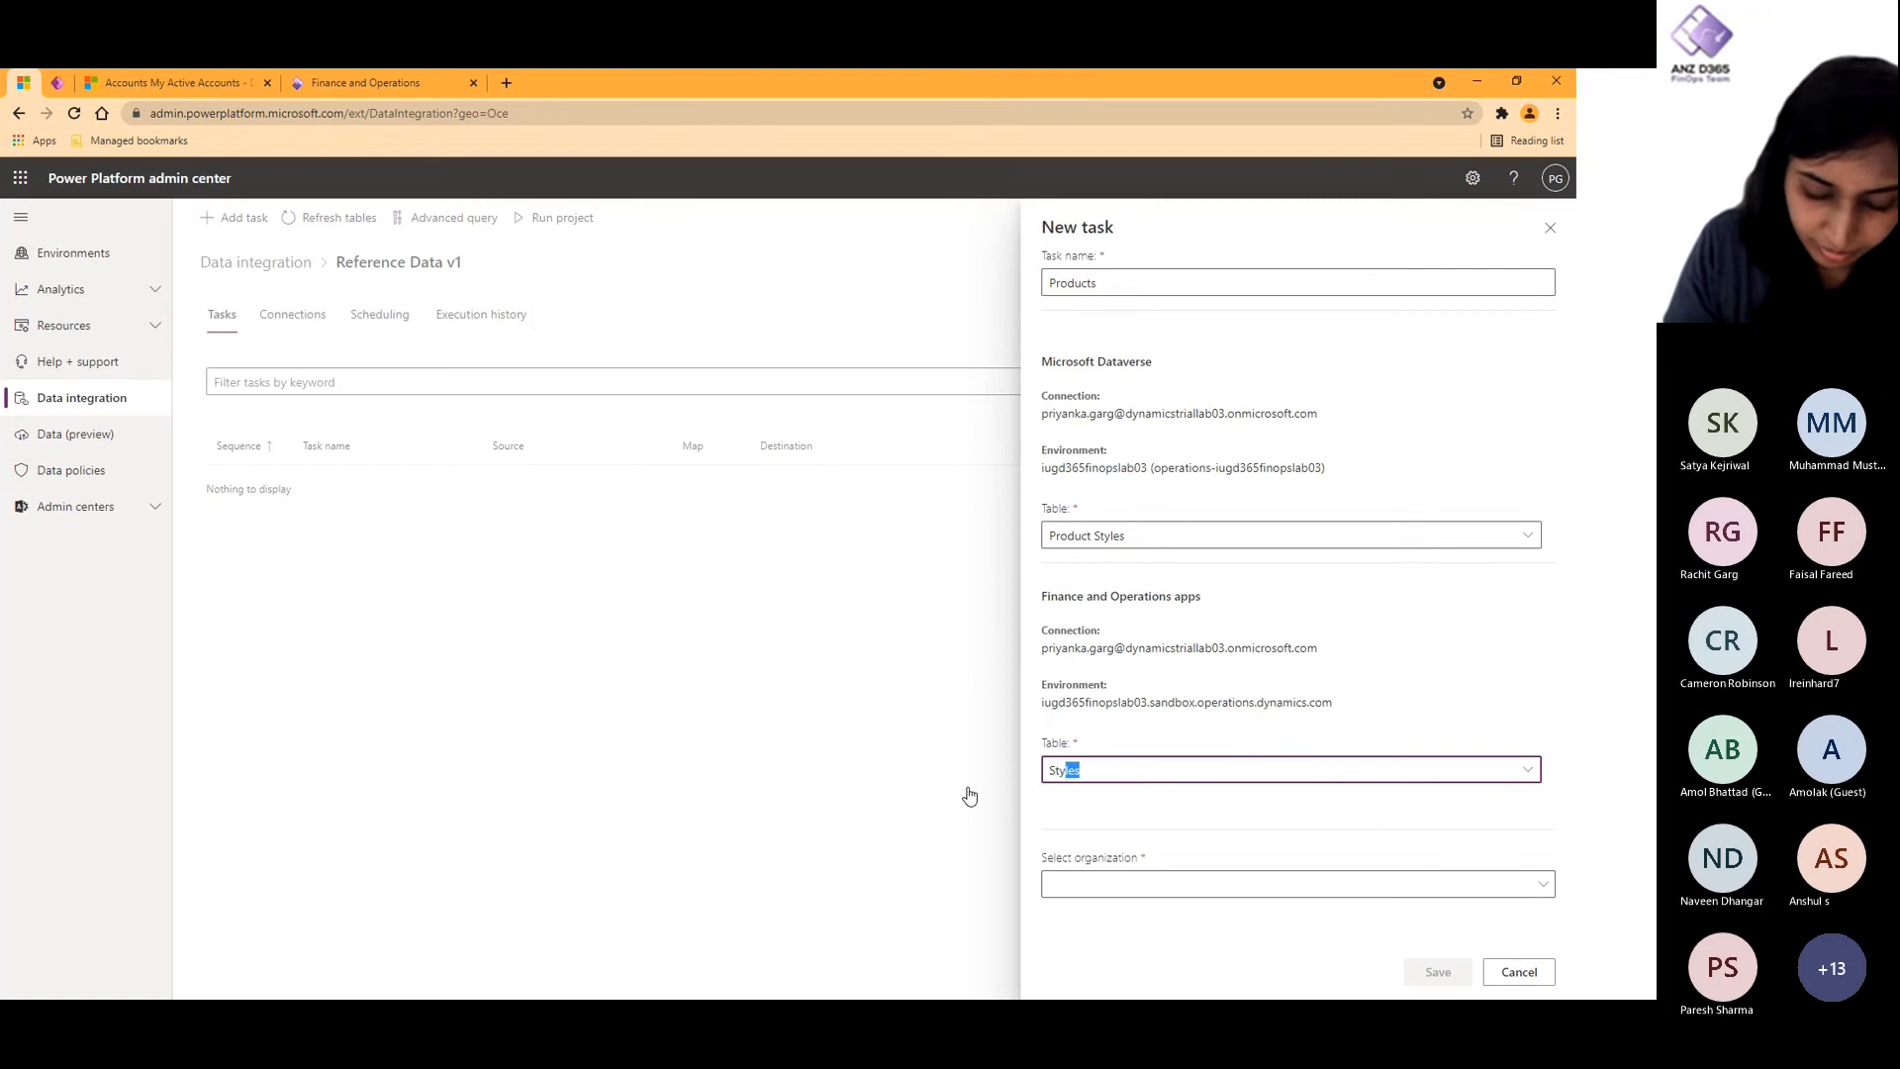
left_click(1478, 816)
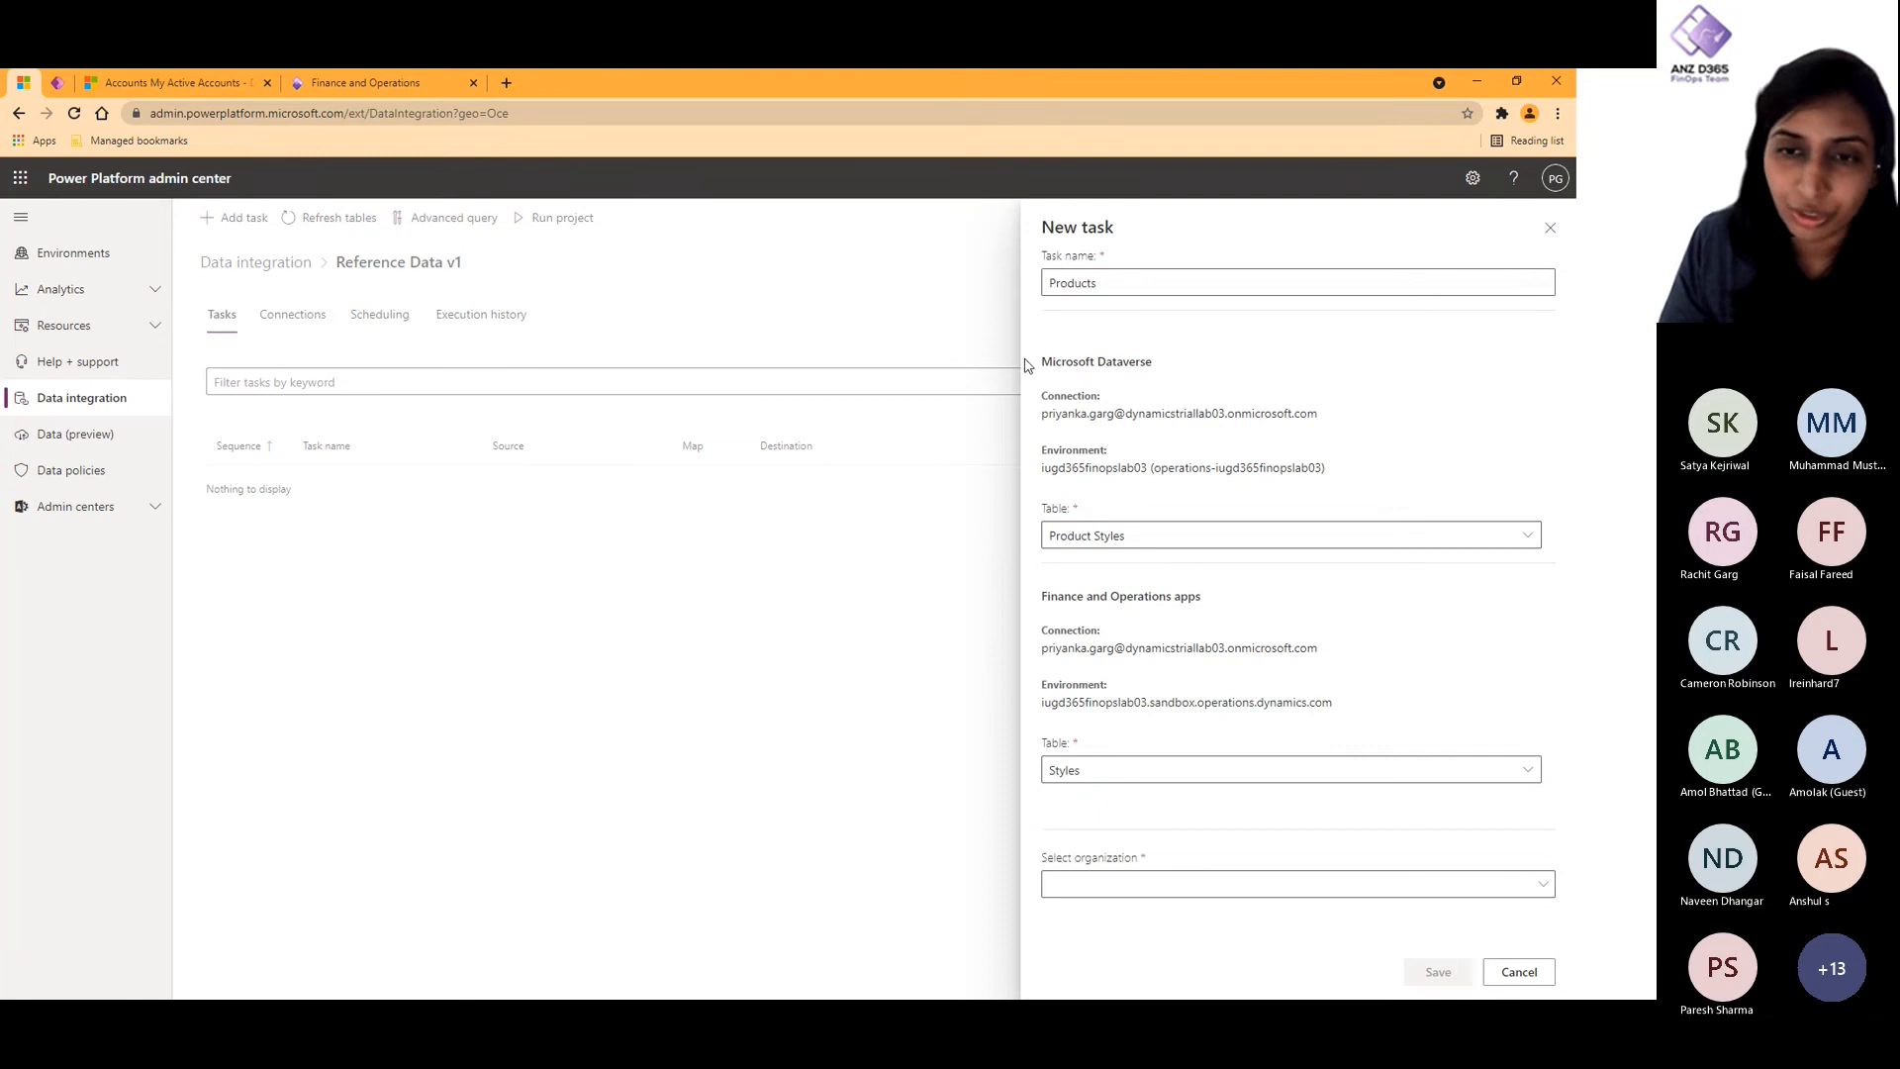
- Select the USMF : USMF organization for the Products task and save the task
left_click(1232, 891)
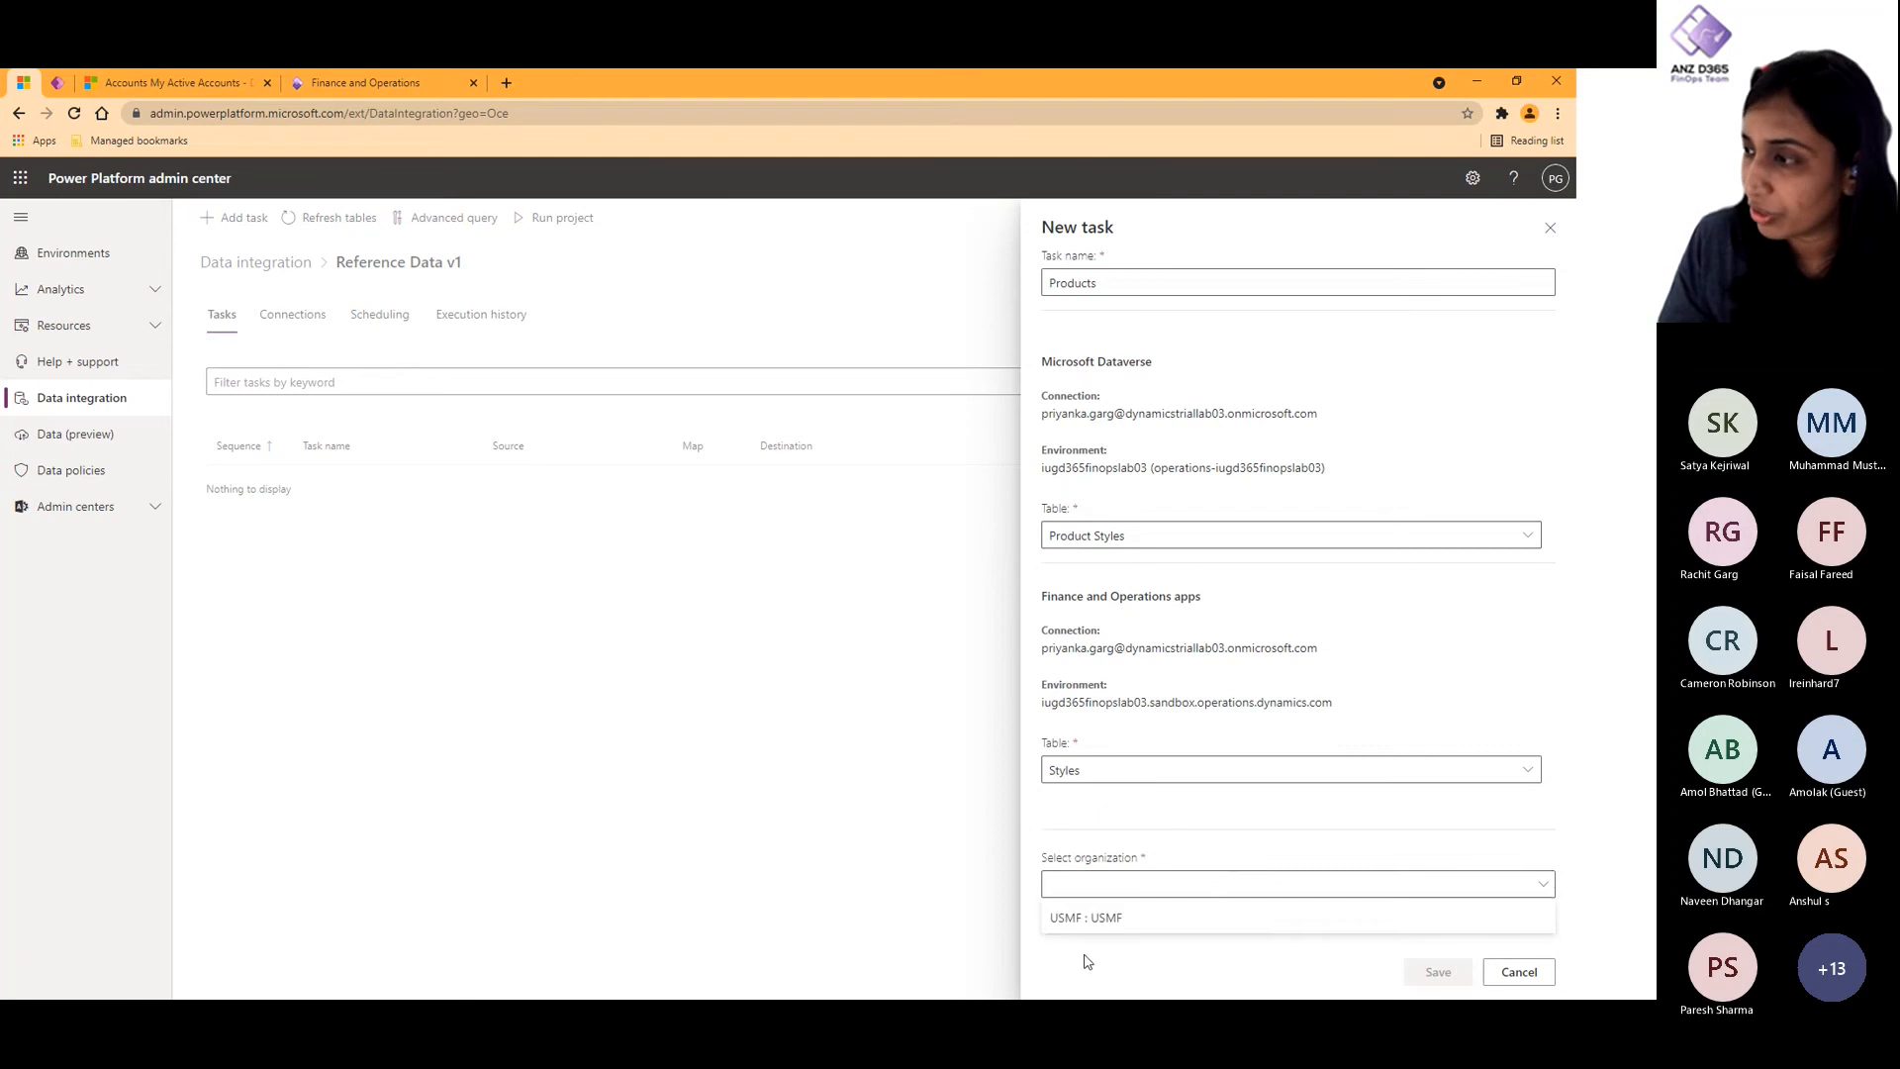
left_click(1138, 913)
left_click(1443, 975)
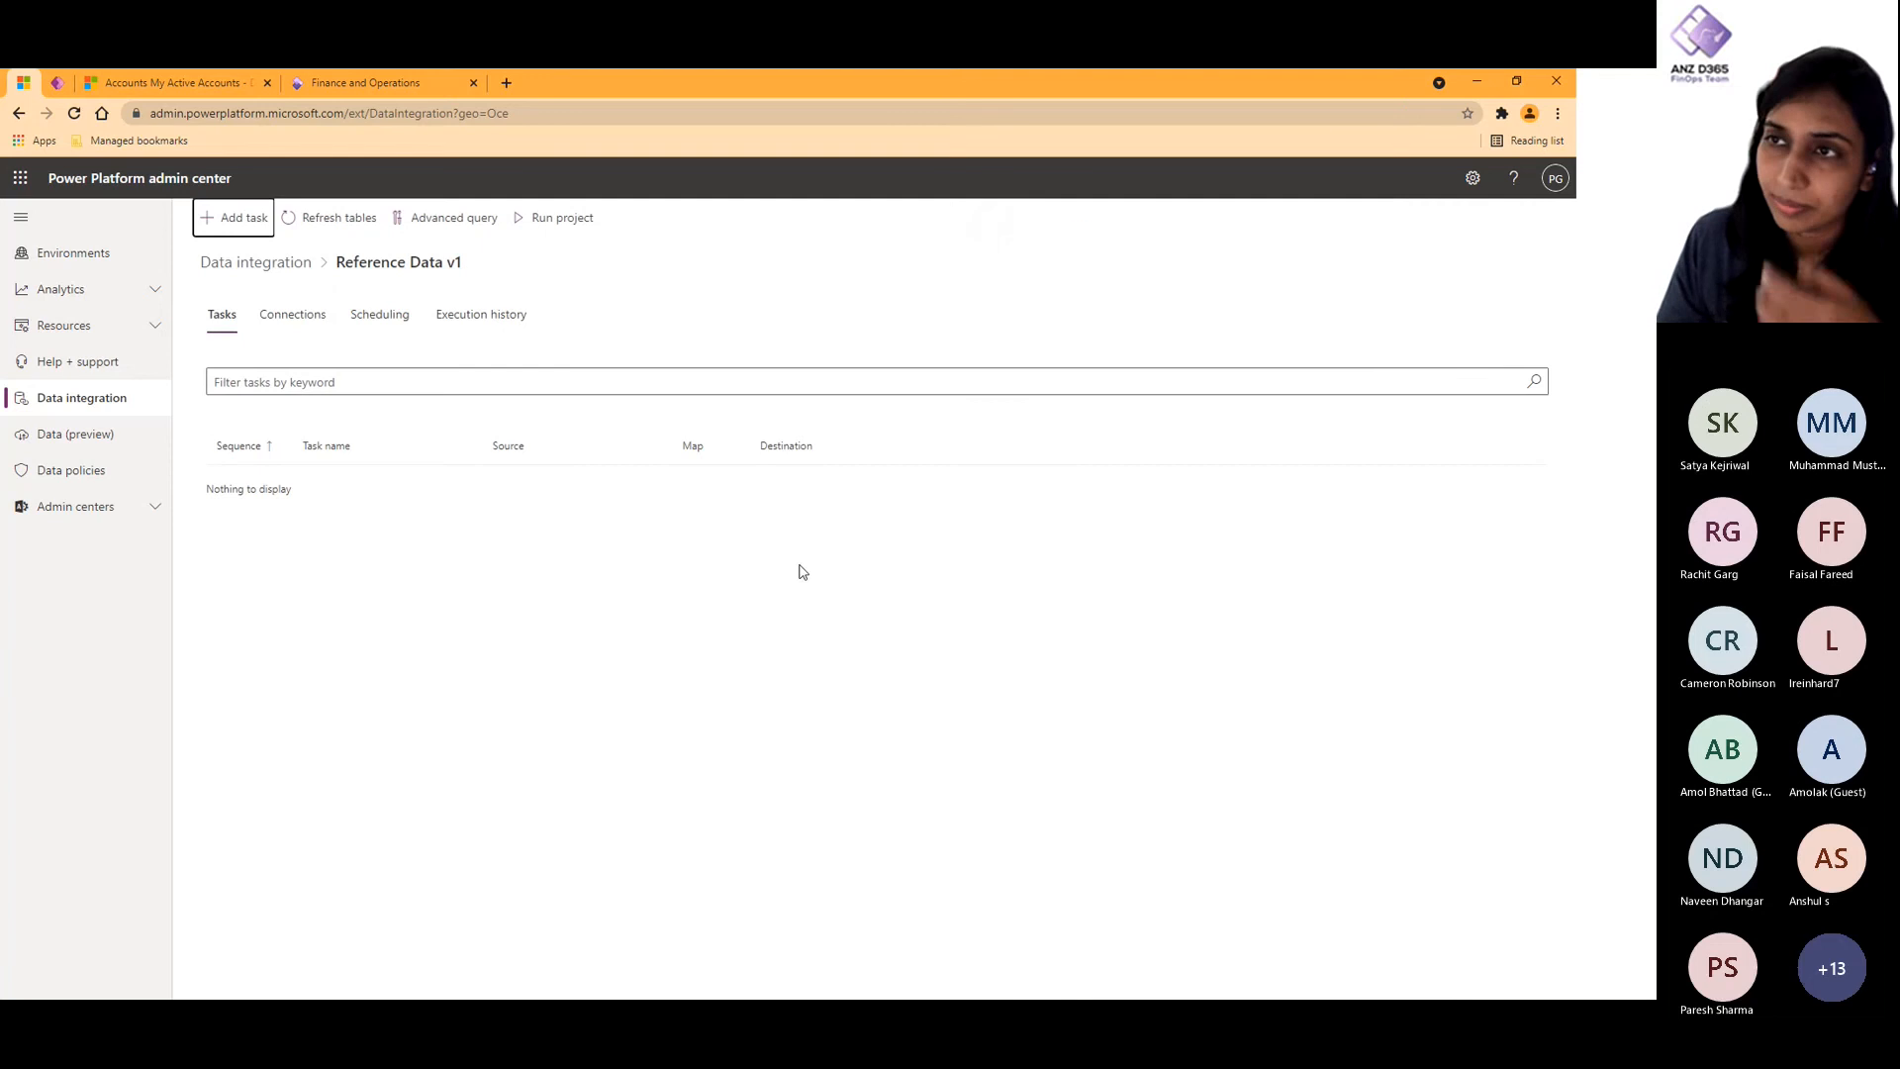
- Try to save the Master Data project as a template named Master Data v1 with the description "Contains customer details"
left_click(256, 263)
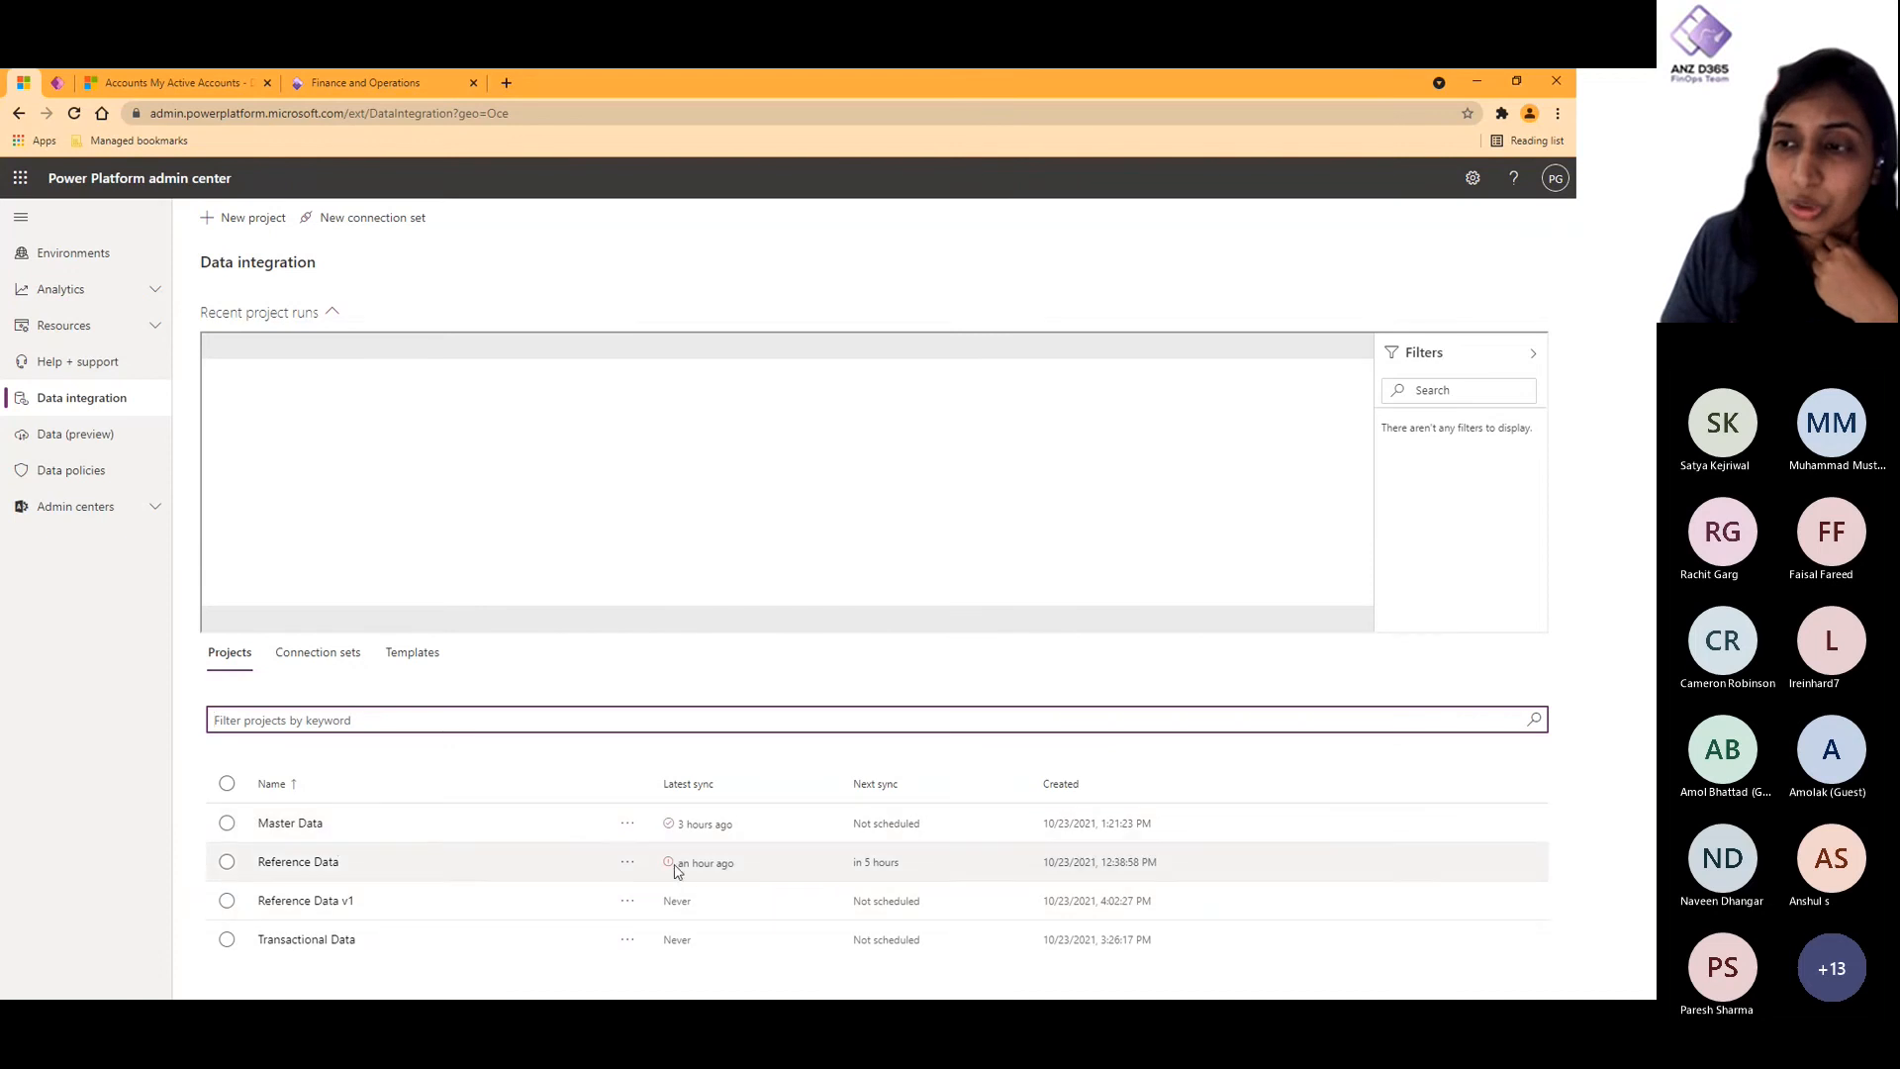
left_click(626, 824)
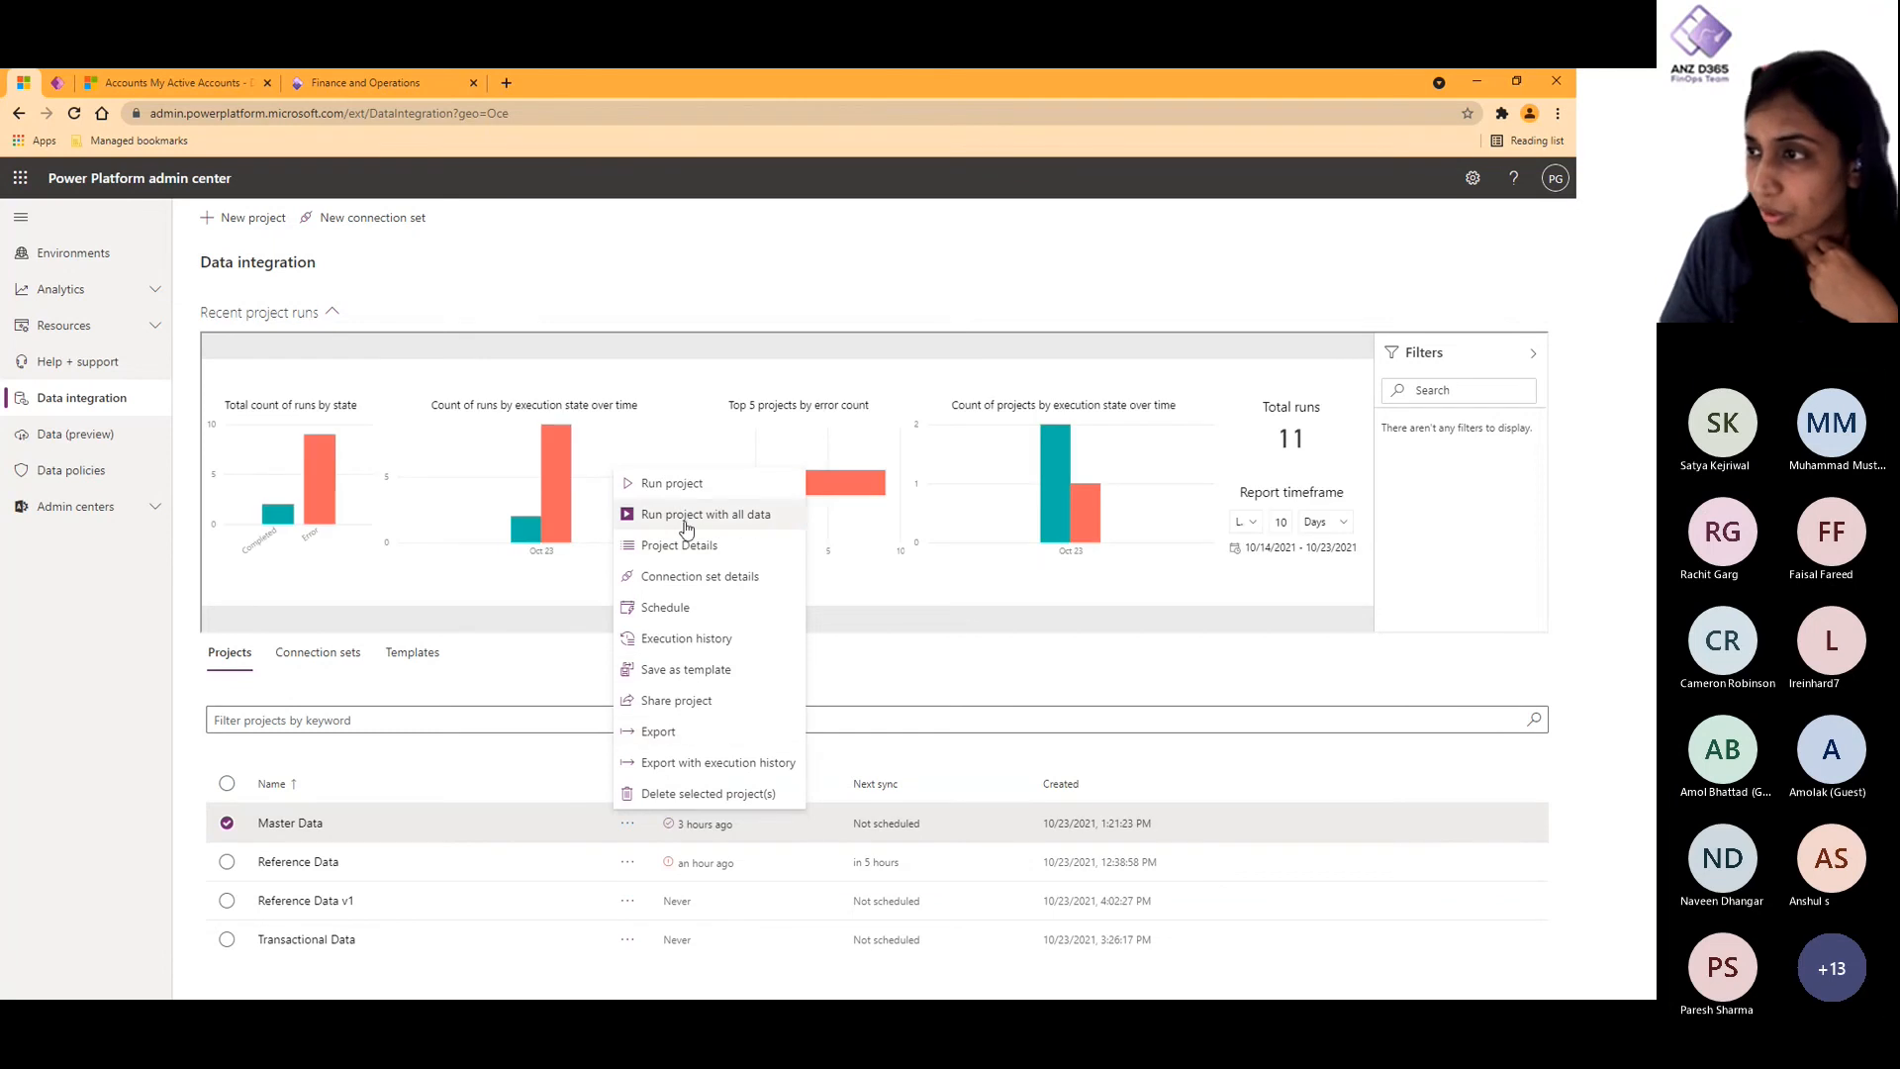
left_click(703, 671)
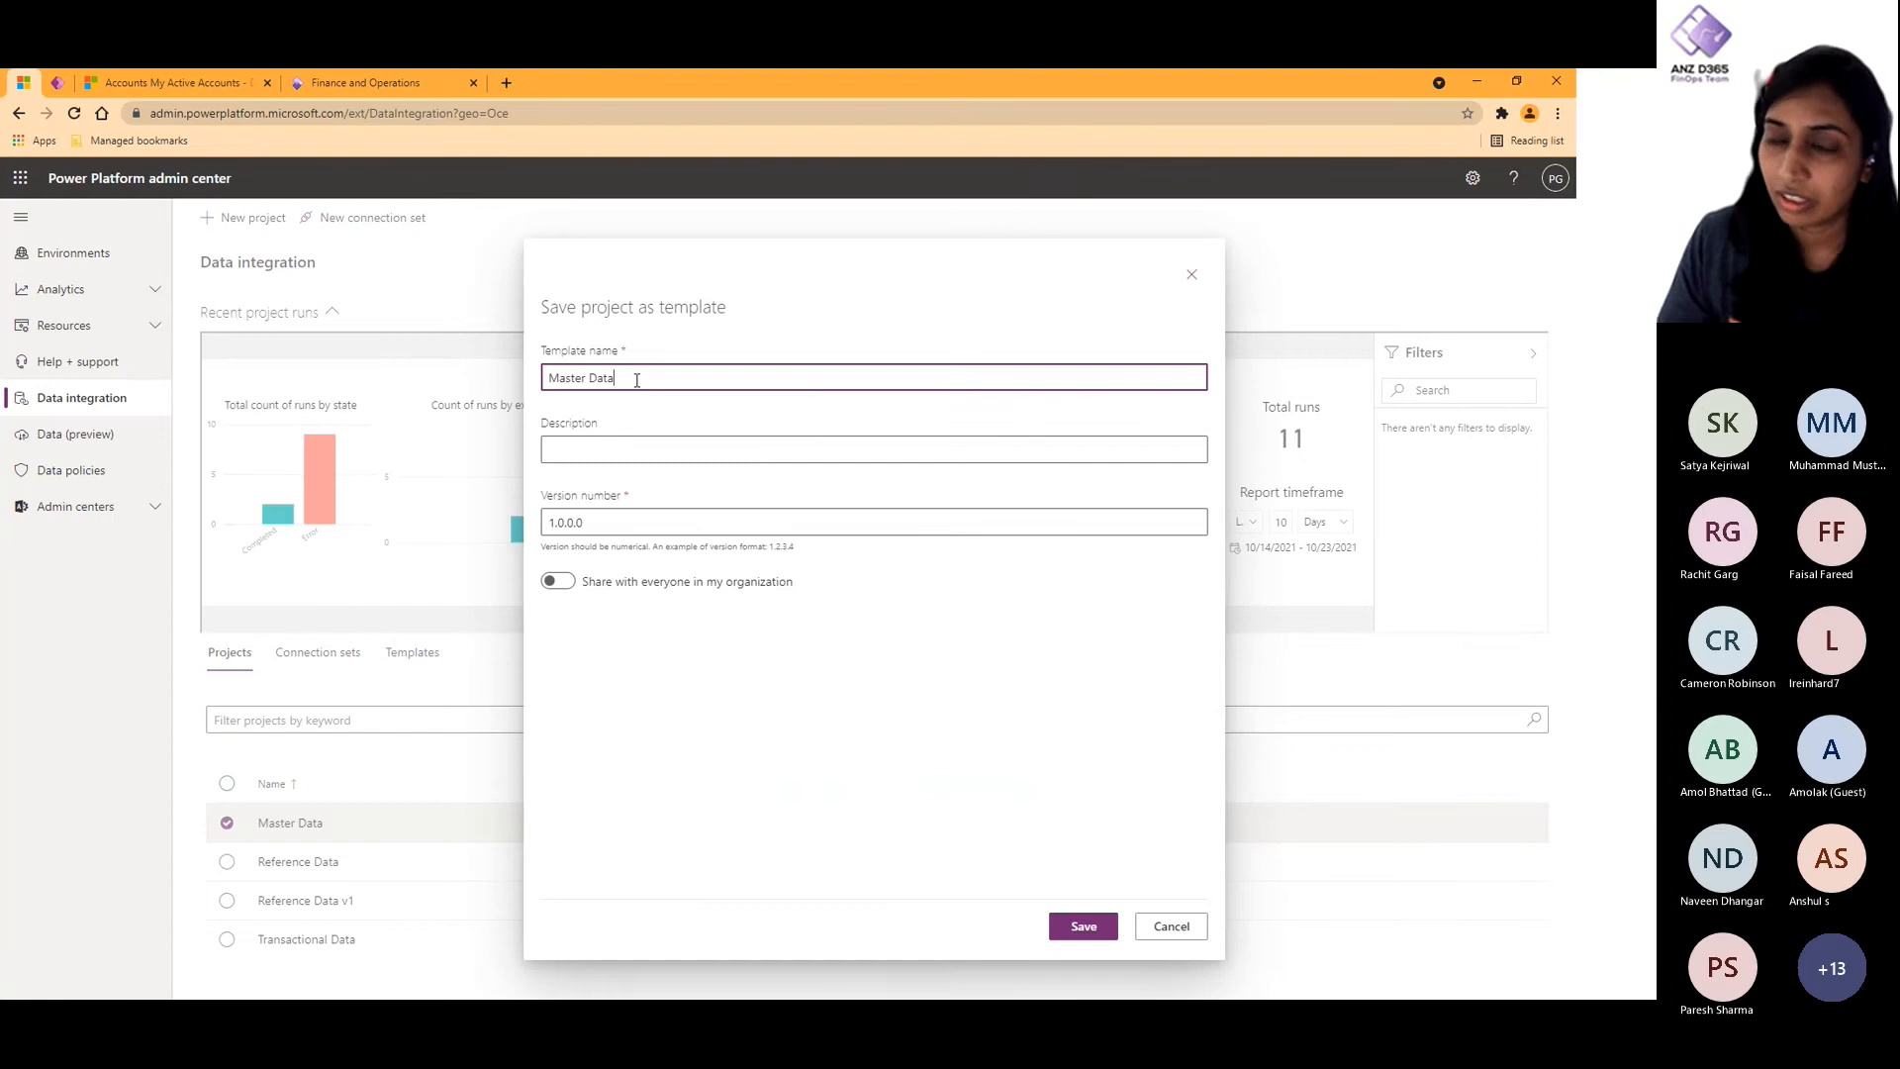
left_click(628, 517)
left_click(590, 450)
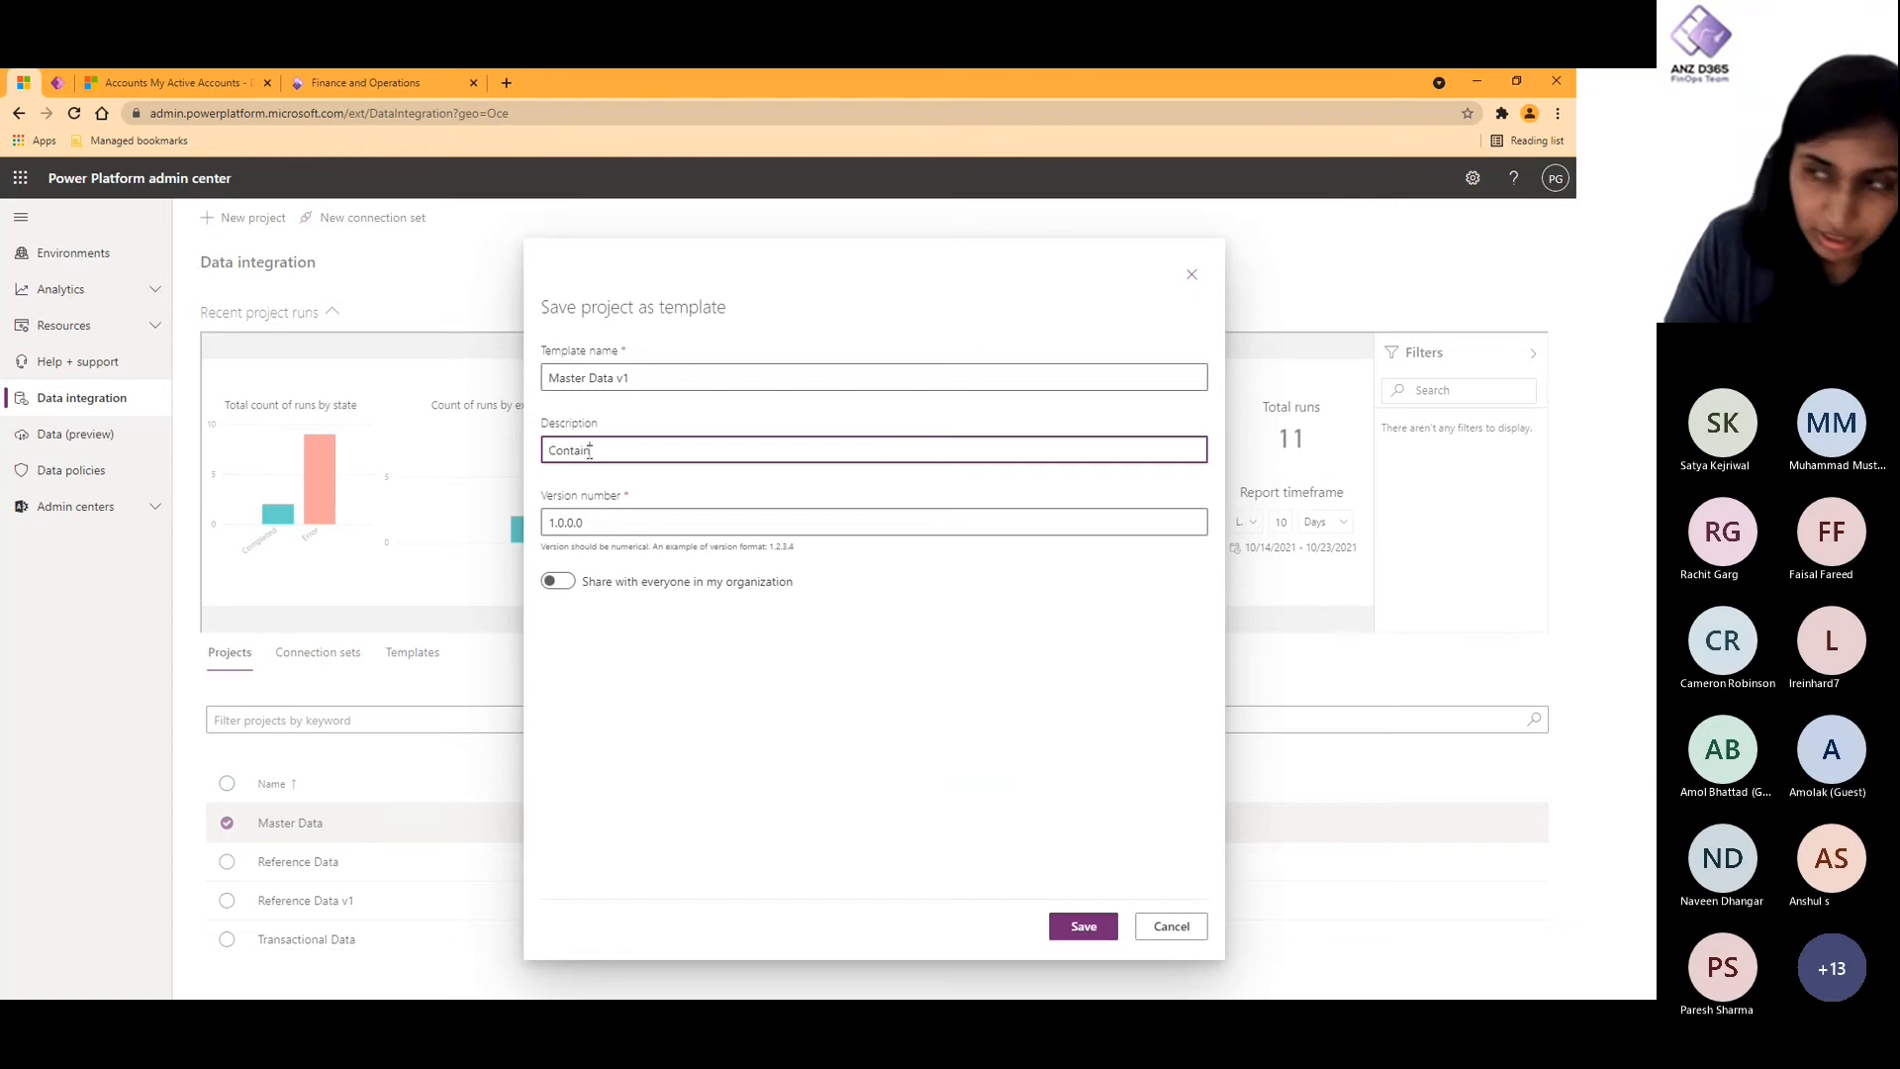
type("Contains cus")
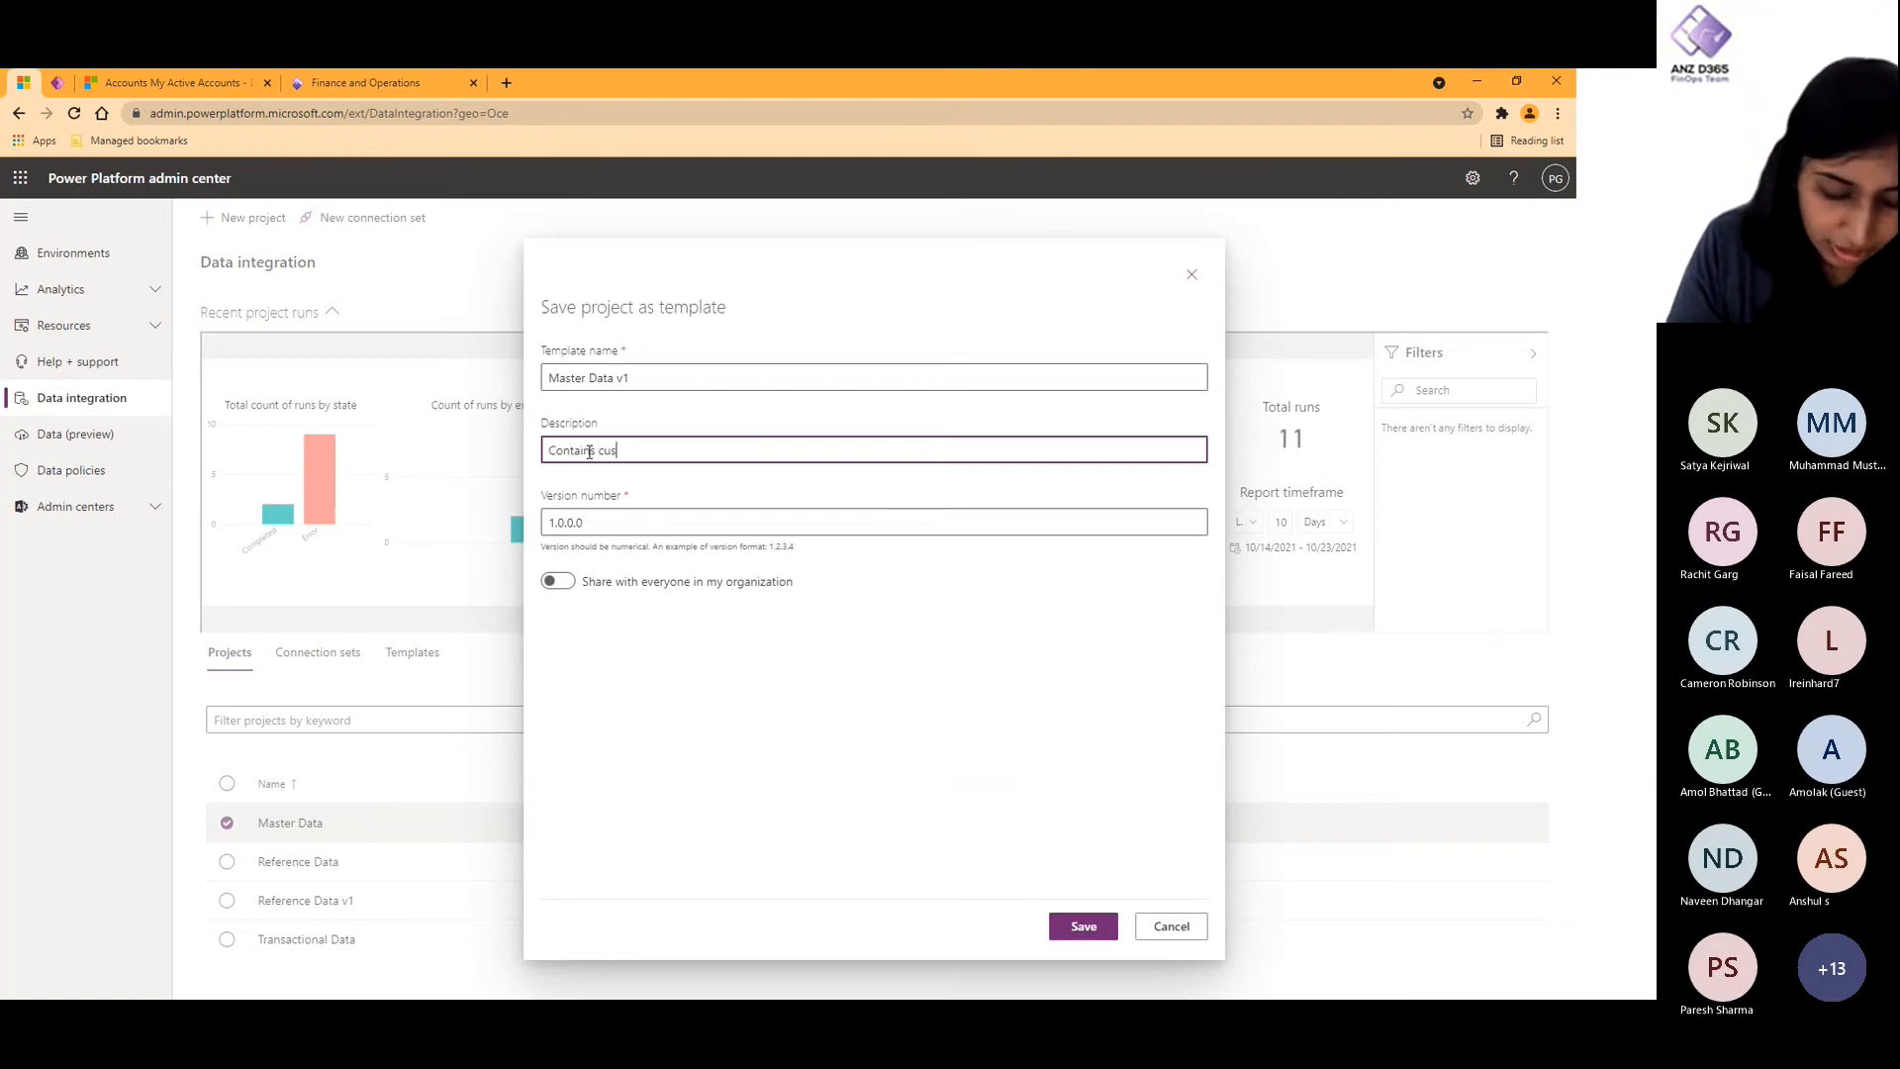
type("tomer details")
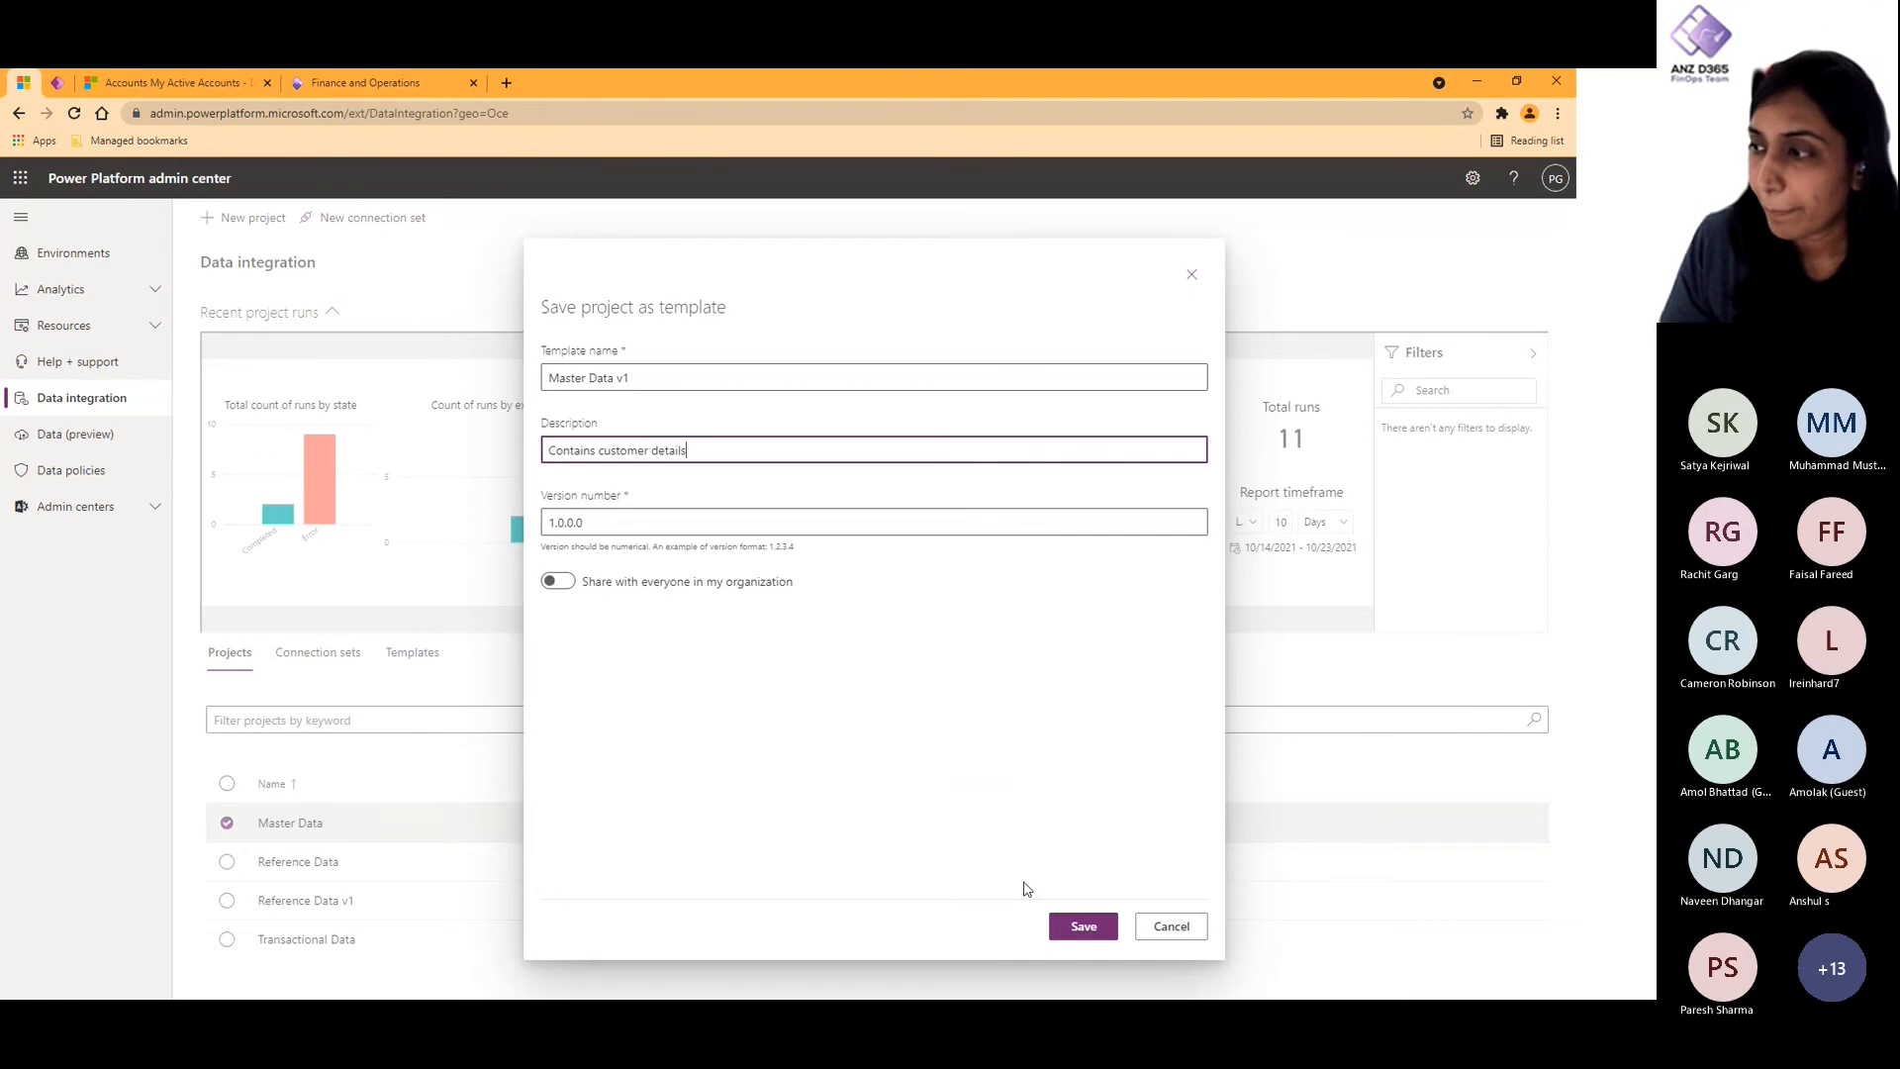
left_click(1096, 930)
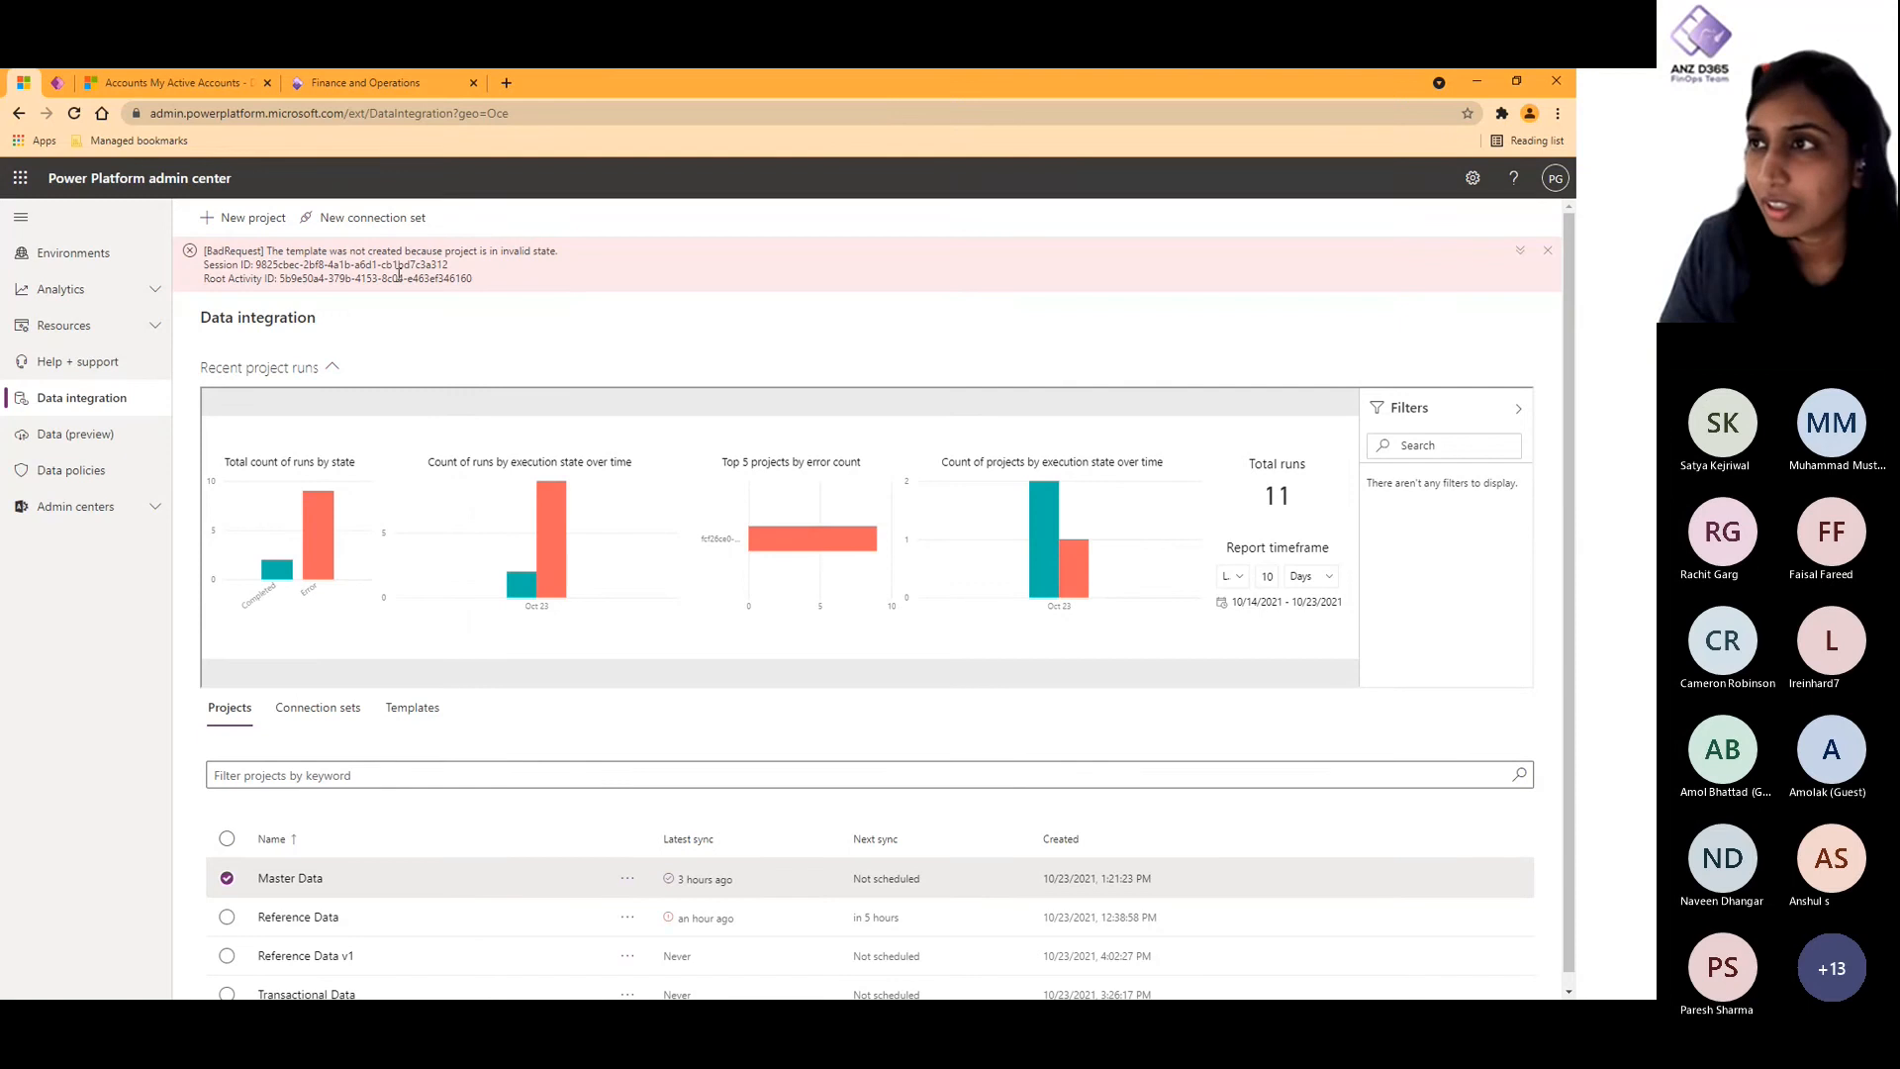
- Examine the Master Data project's mappings for Customers with ContactID, CDS Contacts with Customer Reference and Customer Type Person for issues
scroll(341, 821, "down", 1)
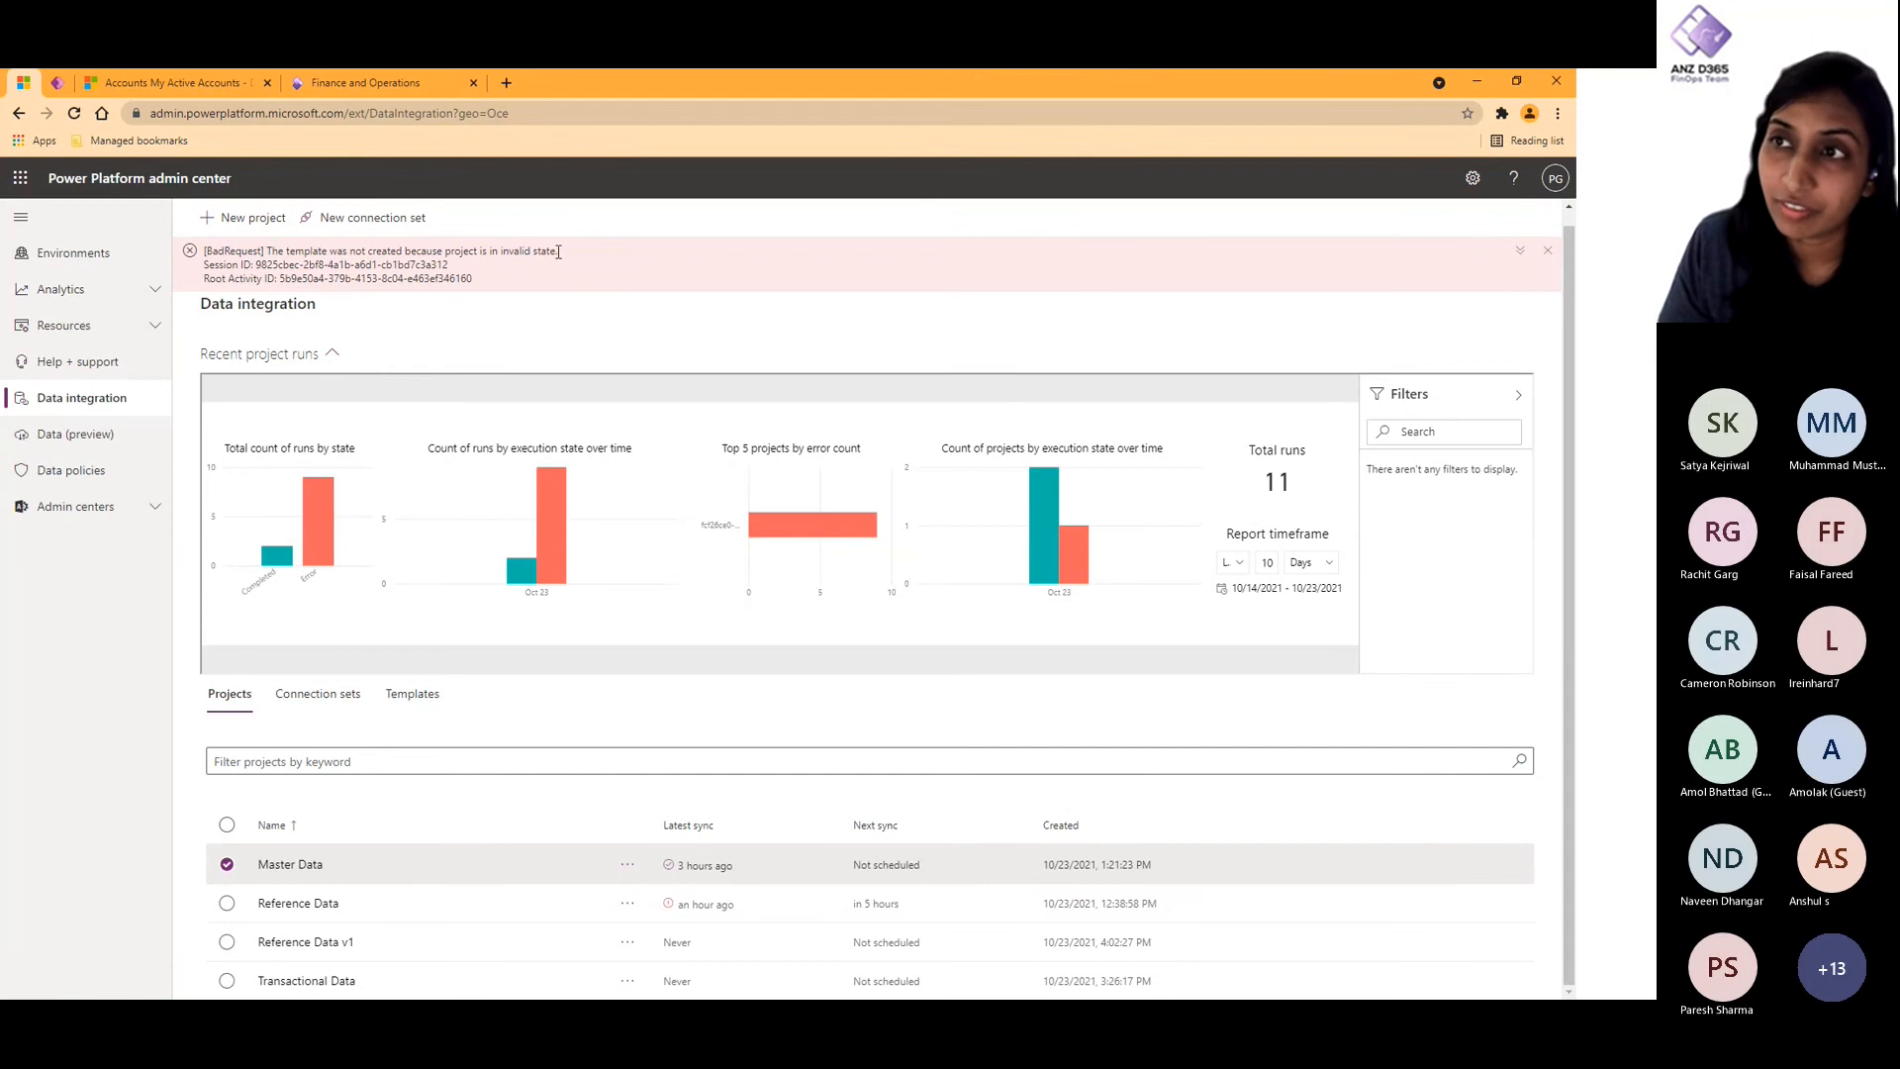
left_click(305, 865)
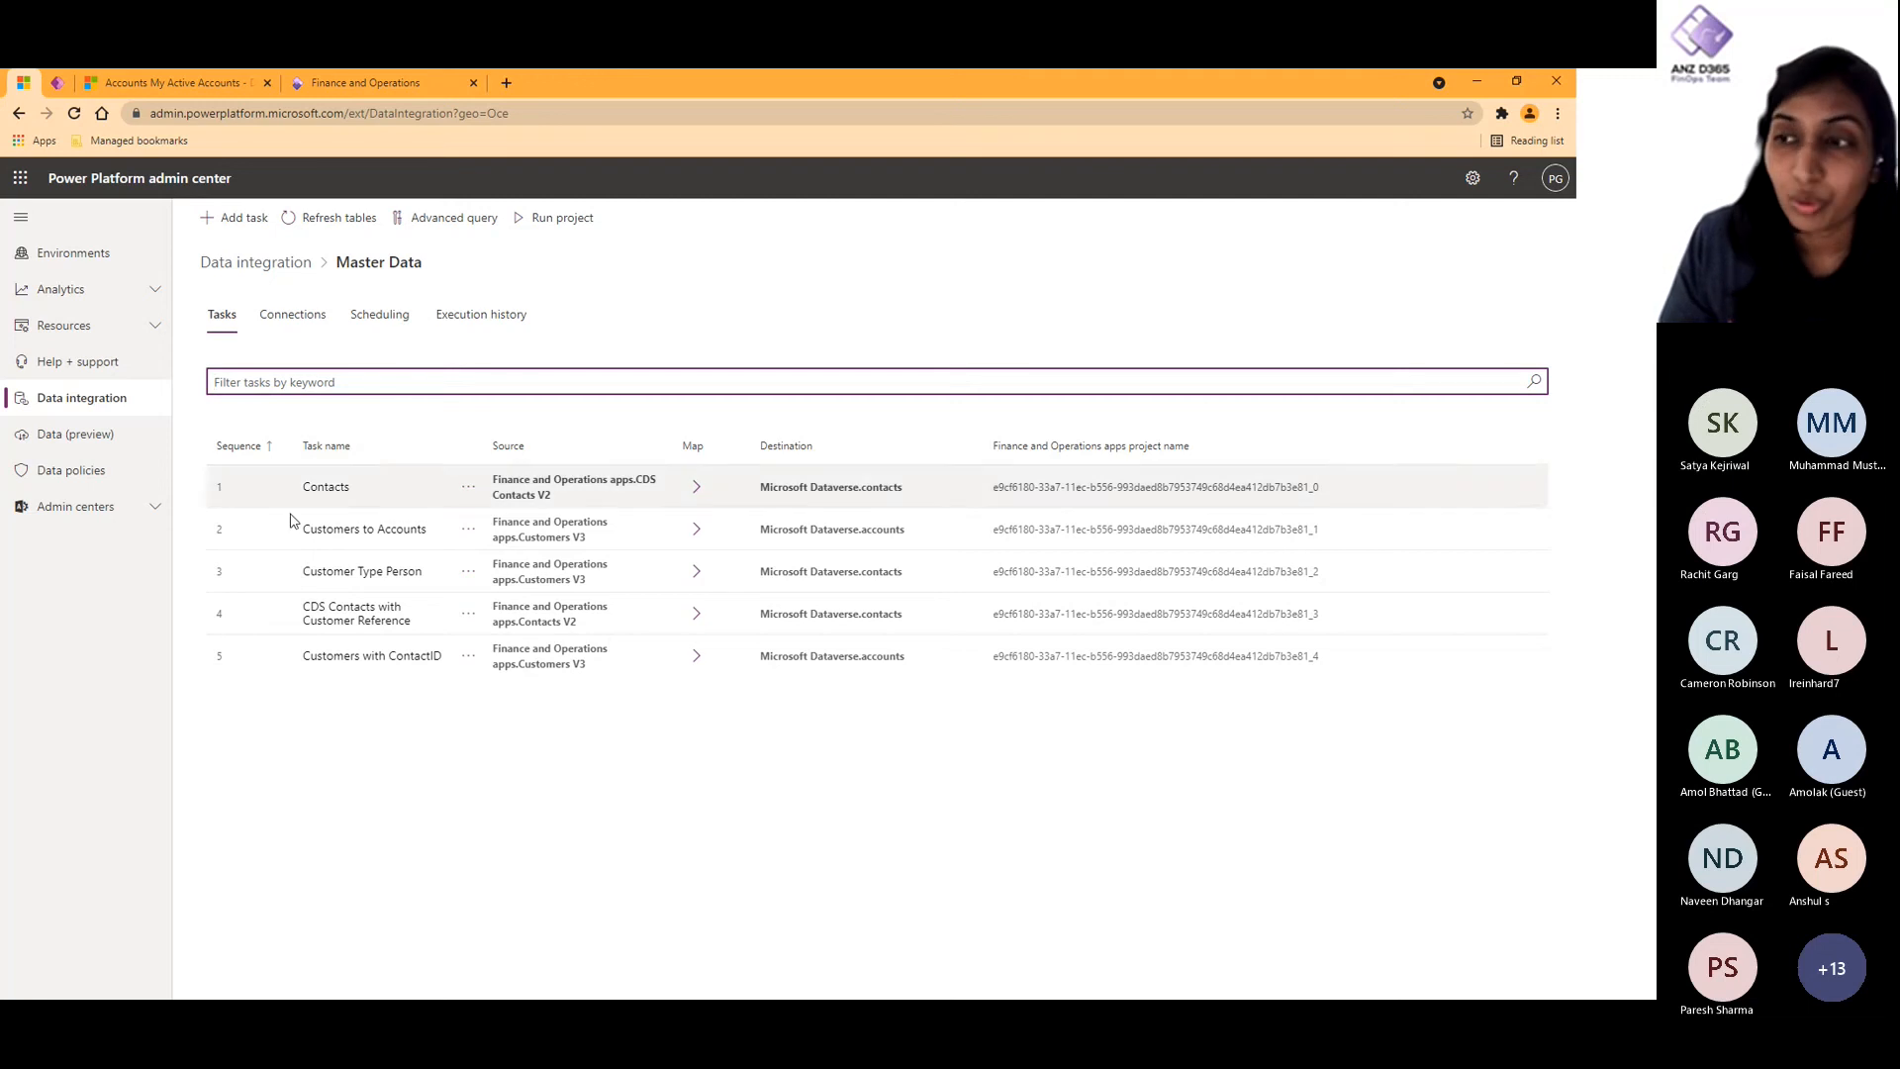
left_click(338, 669)
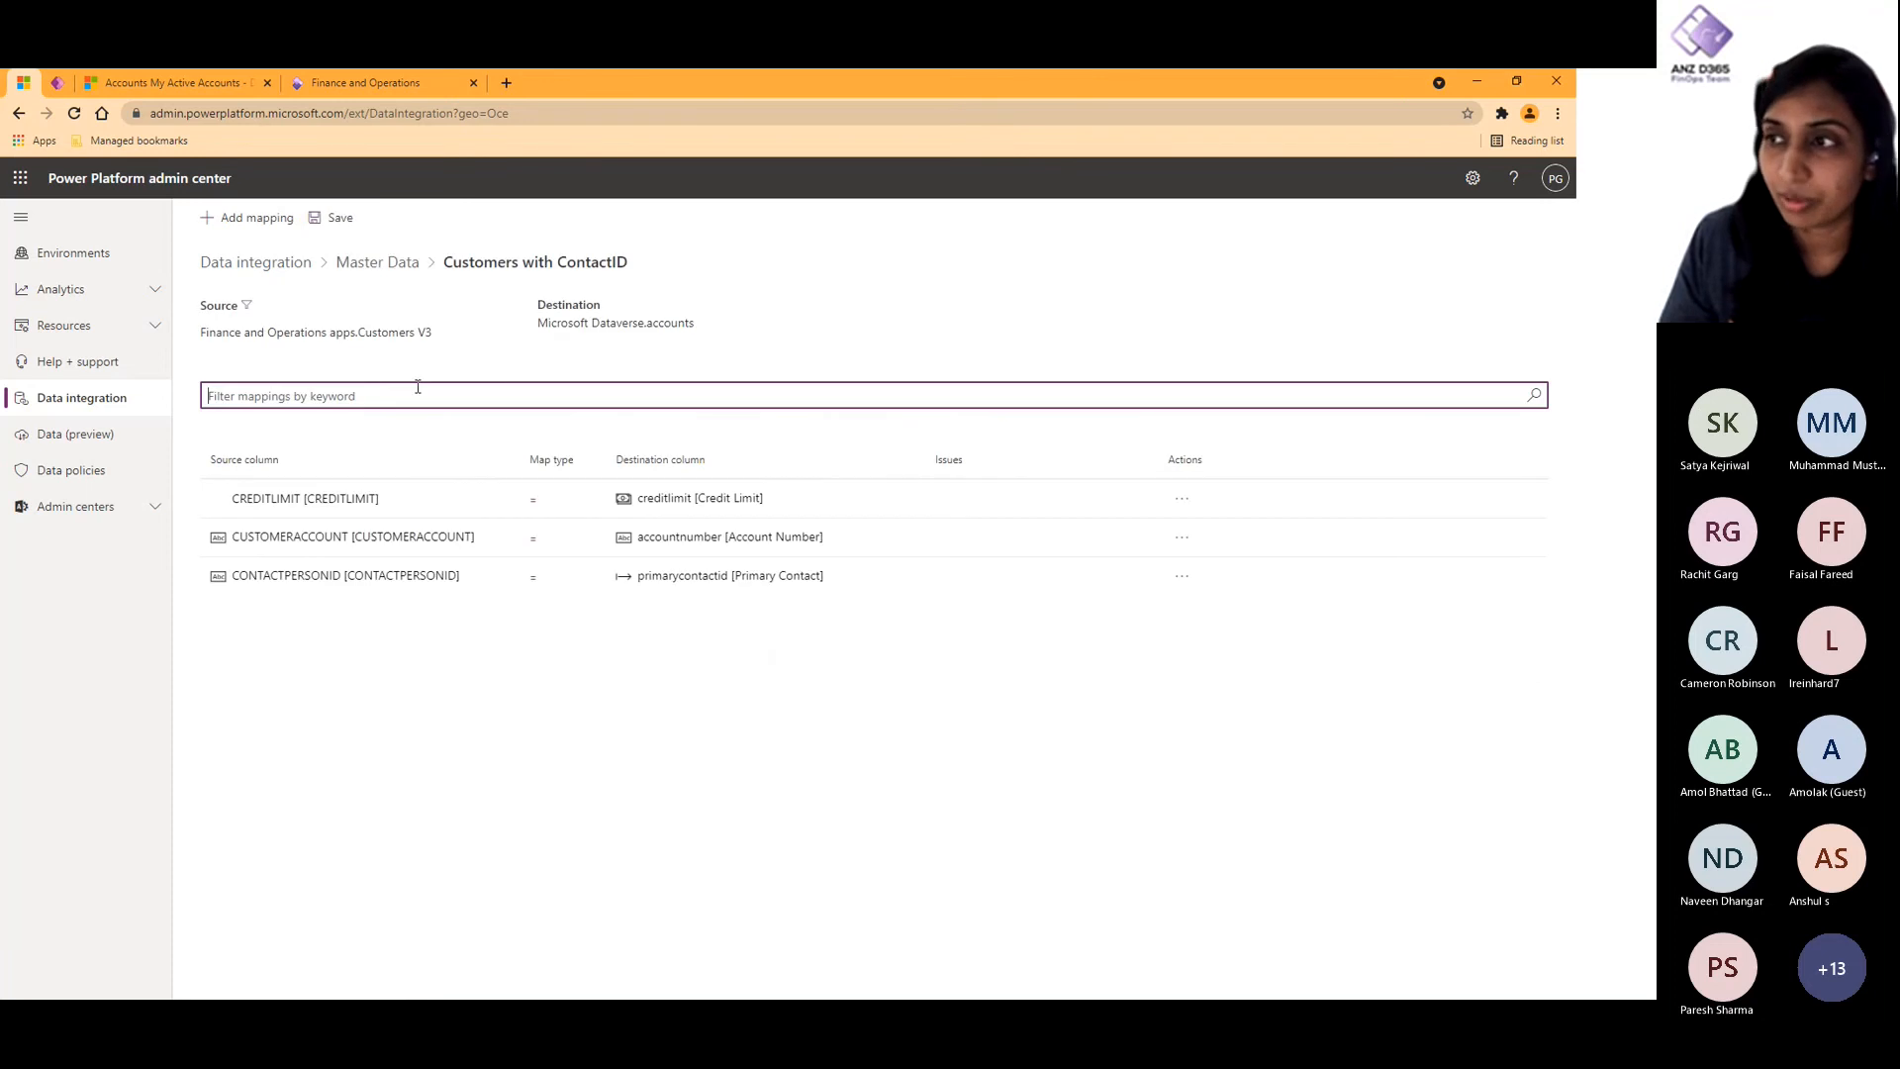
left_click(391, 263)
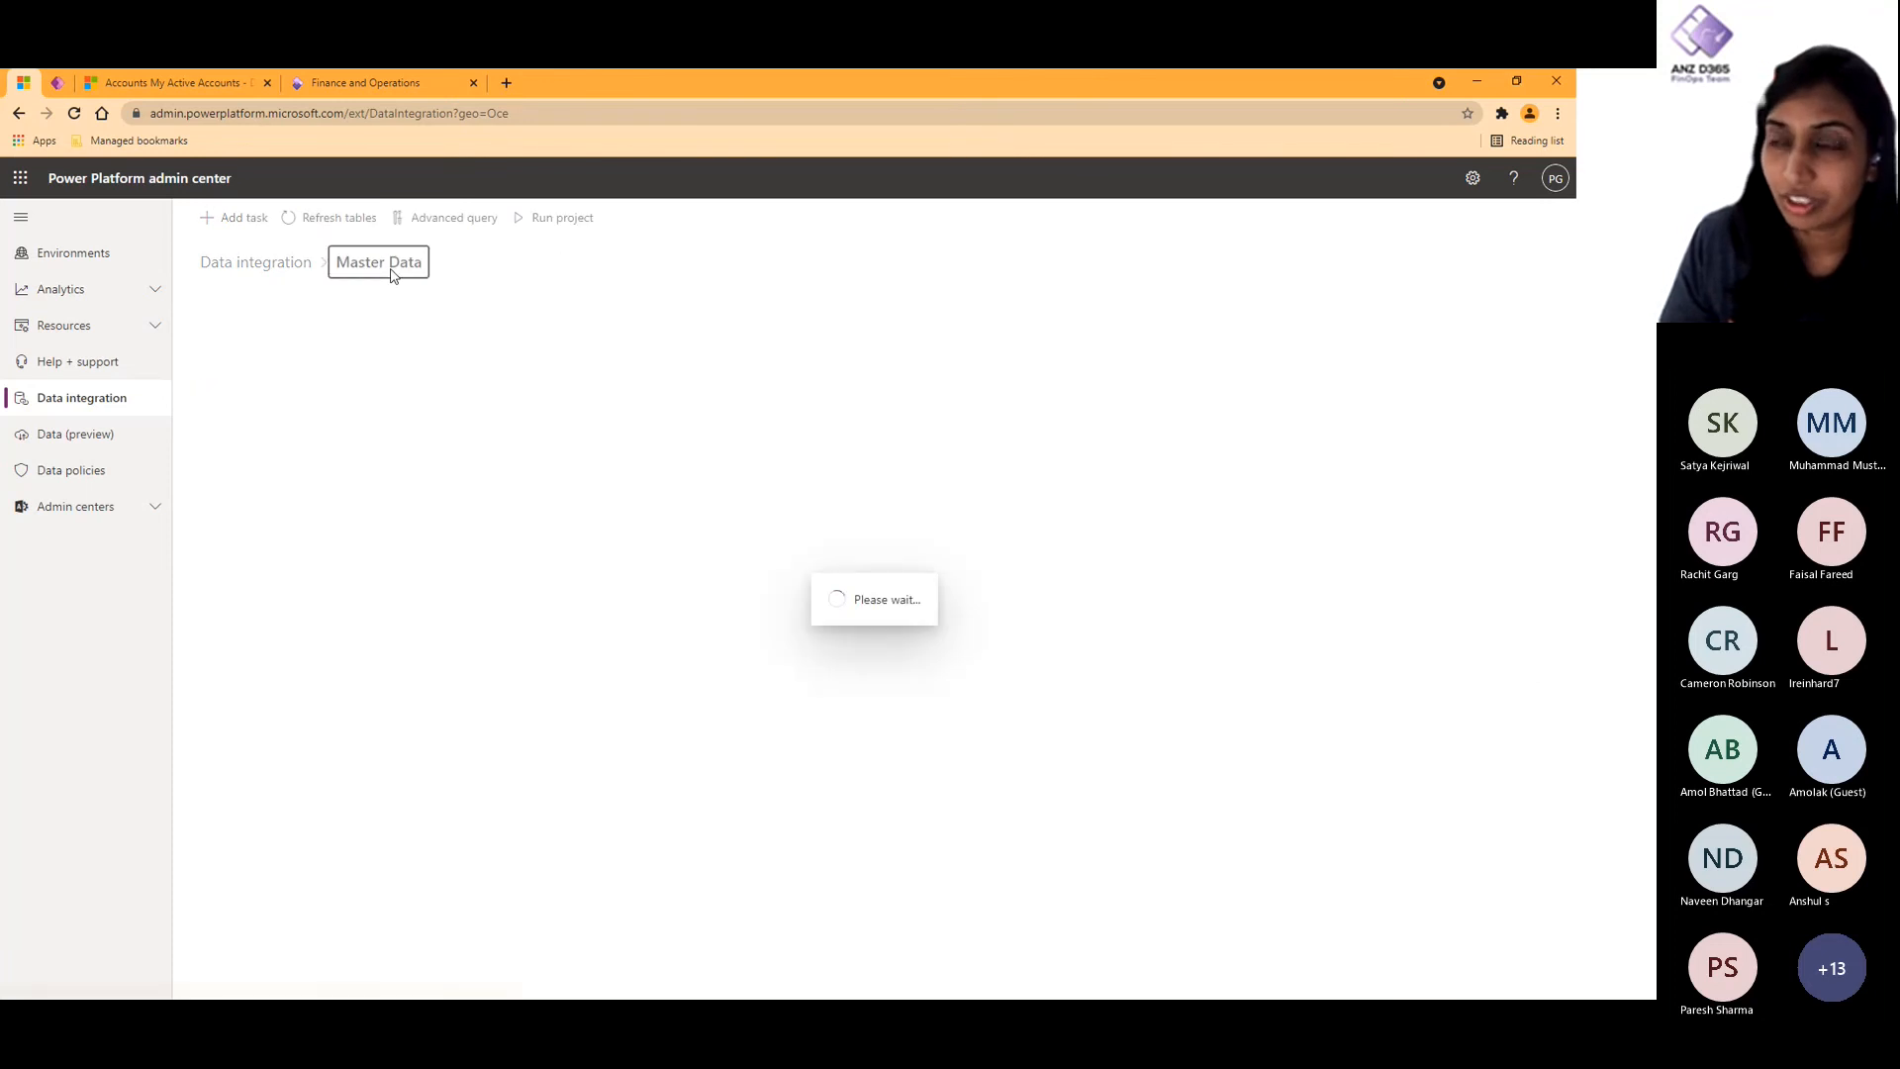
left_click(360, 655)
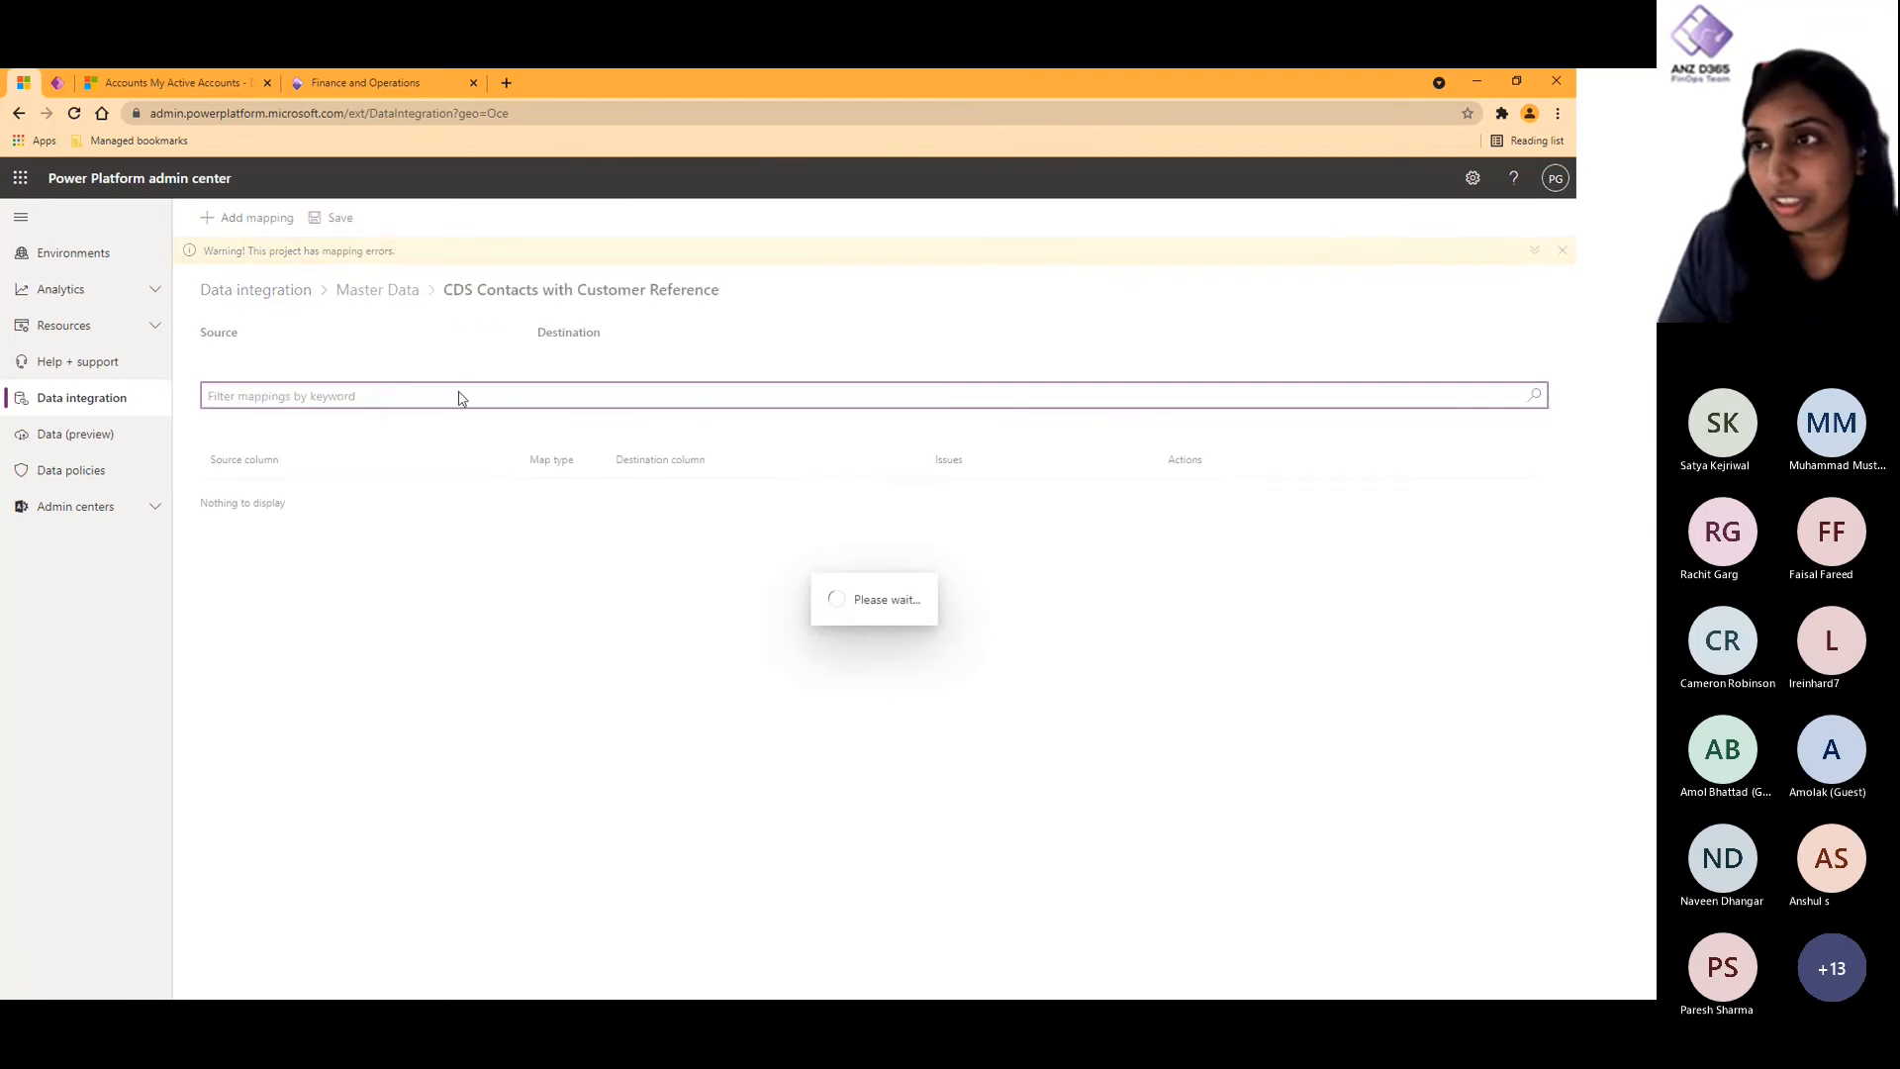
left_click(377, 289)
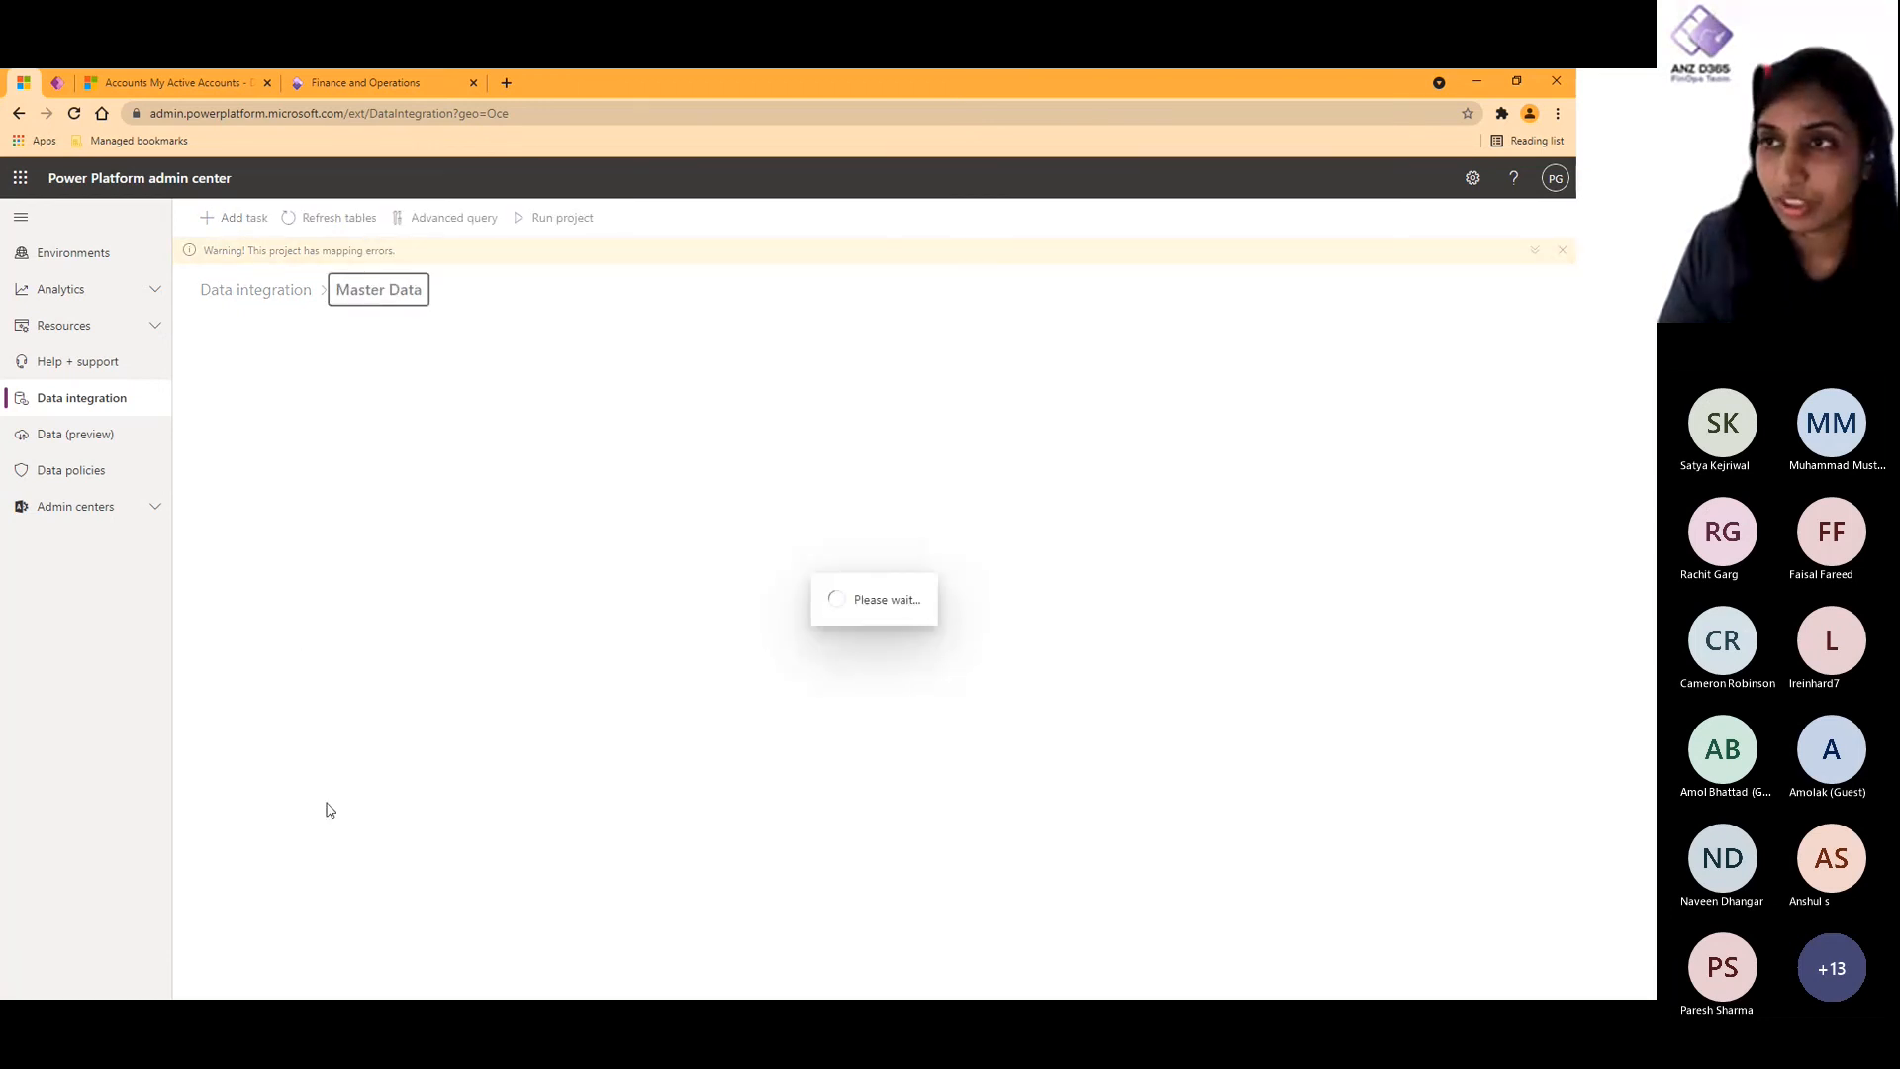
left_click(364, 601)
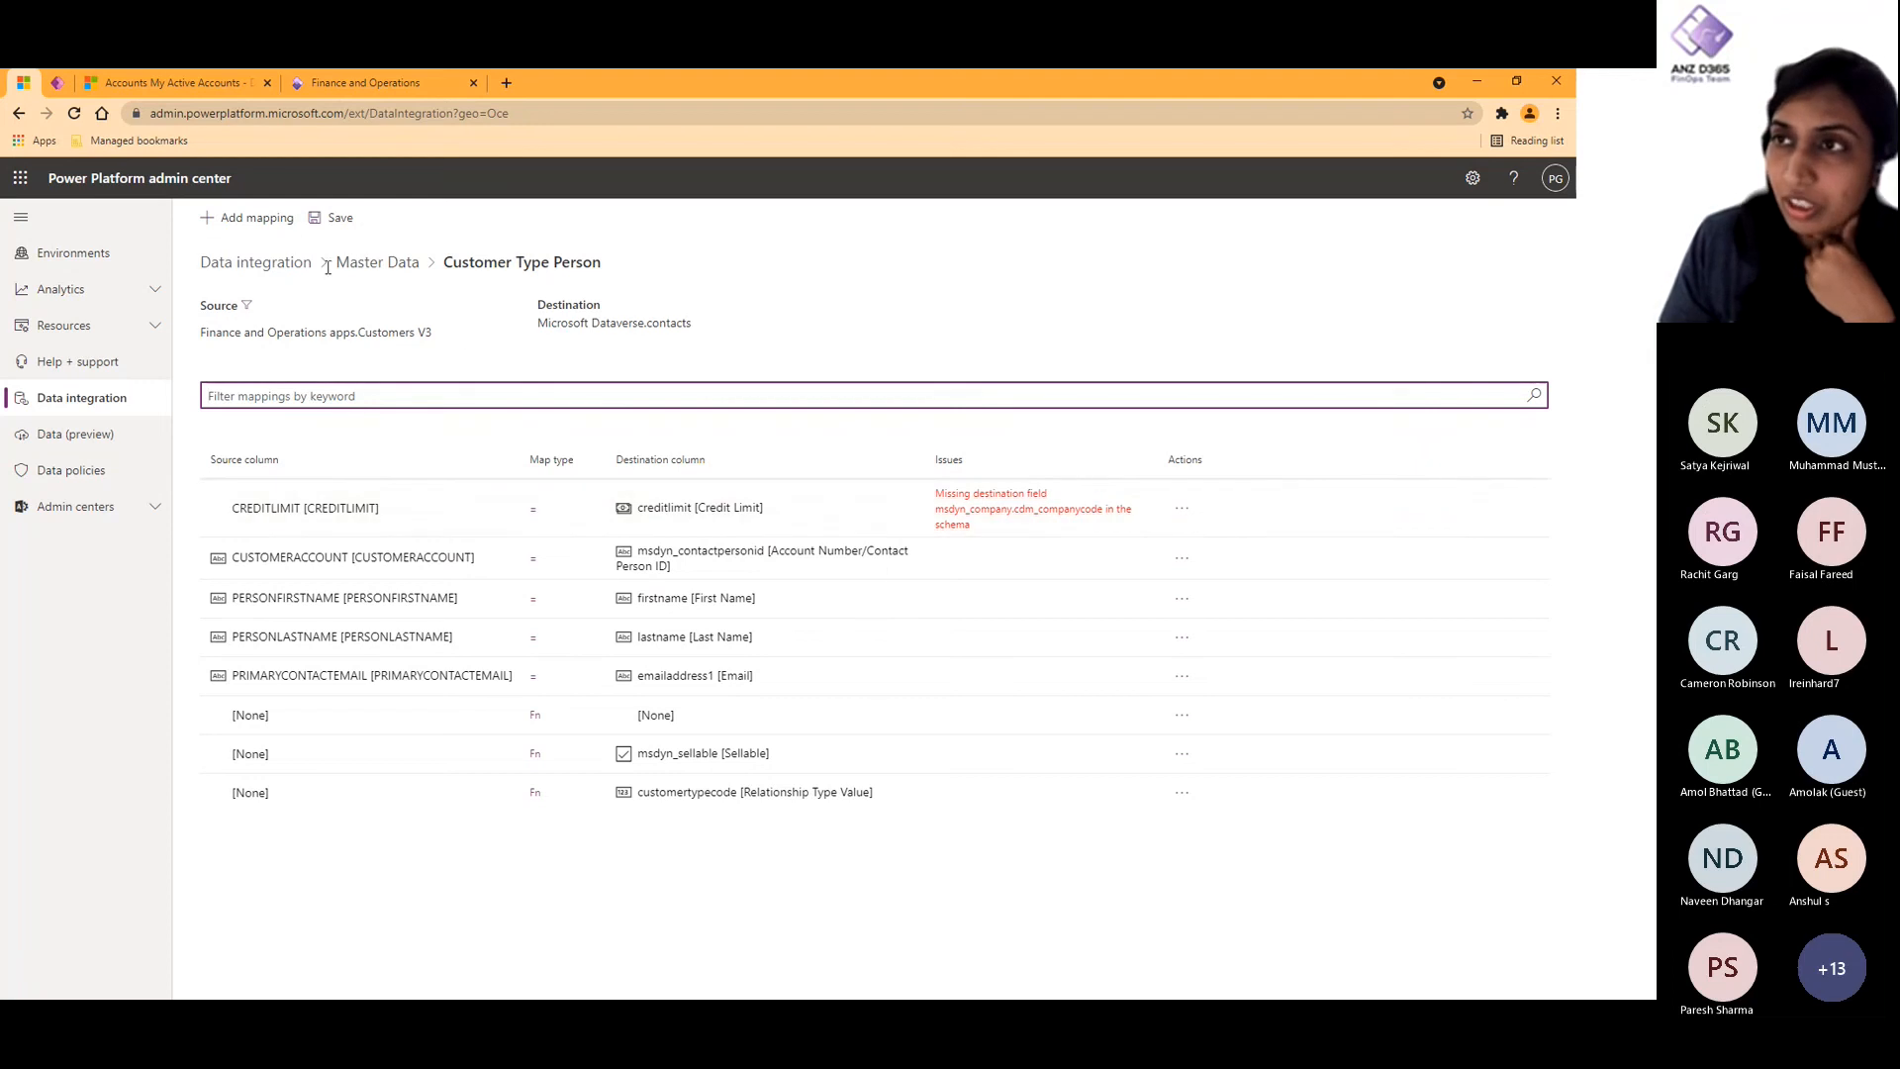
- Add a mapping to the Customer Type Person task with msdyn_company [Company] as its destination column
left_click(278, 211)
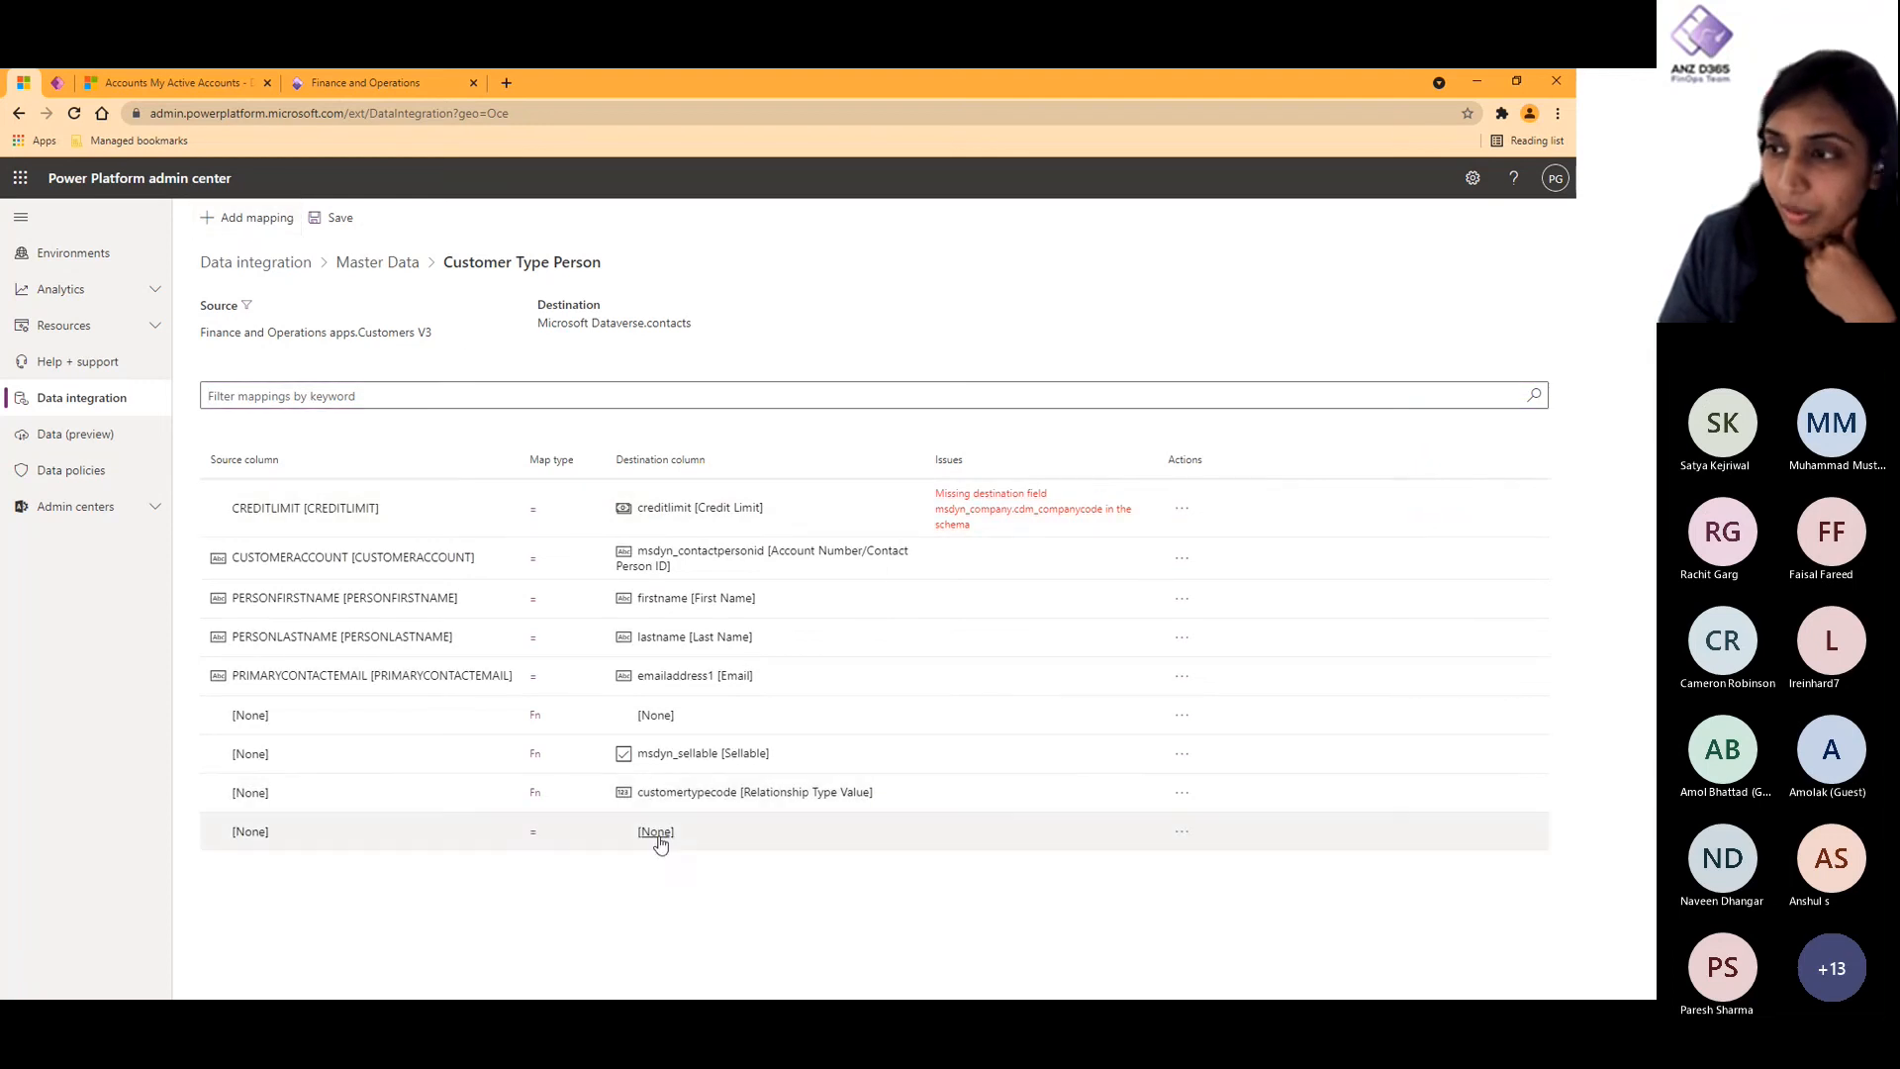
left_click(653, 831)
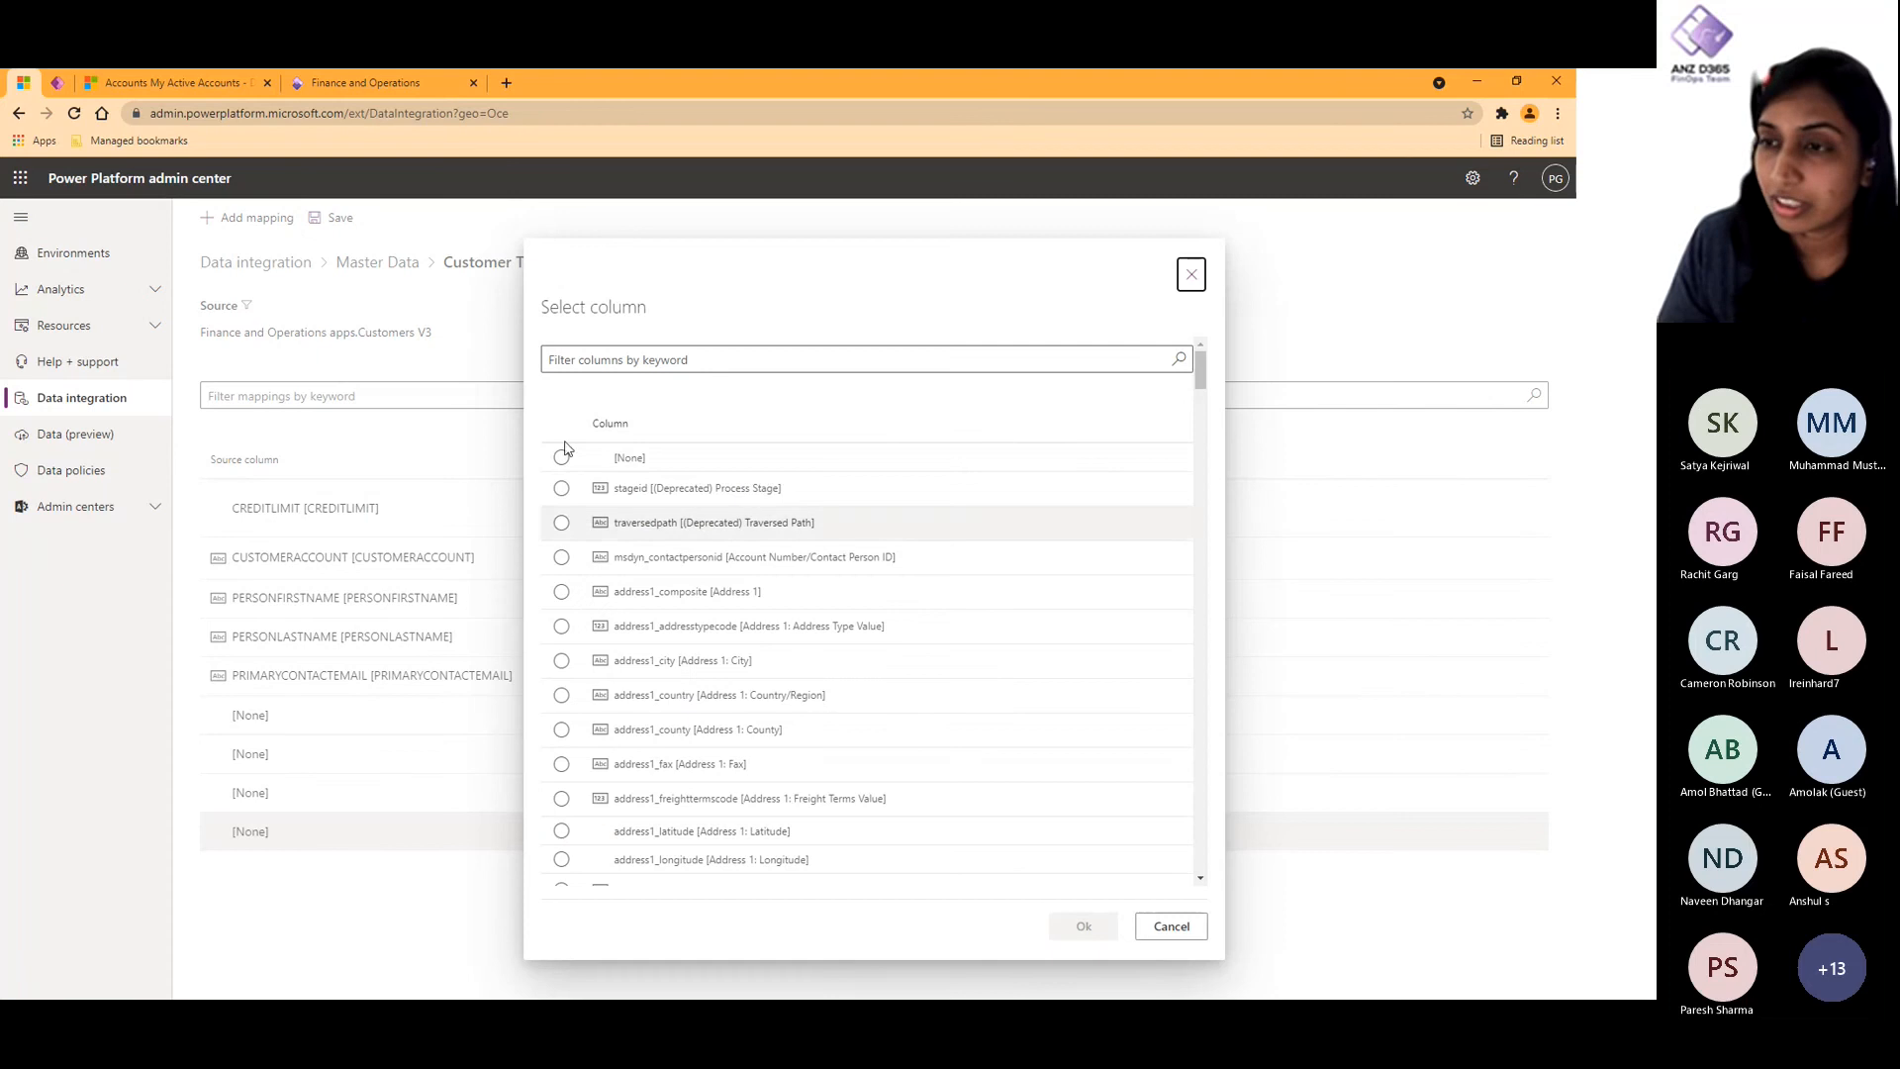
left_click(692, 360)
type("company")
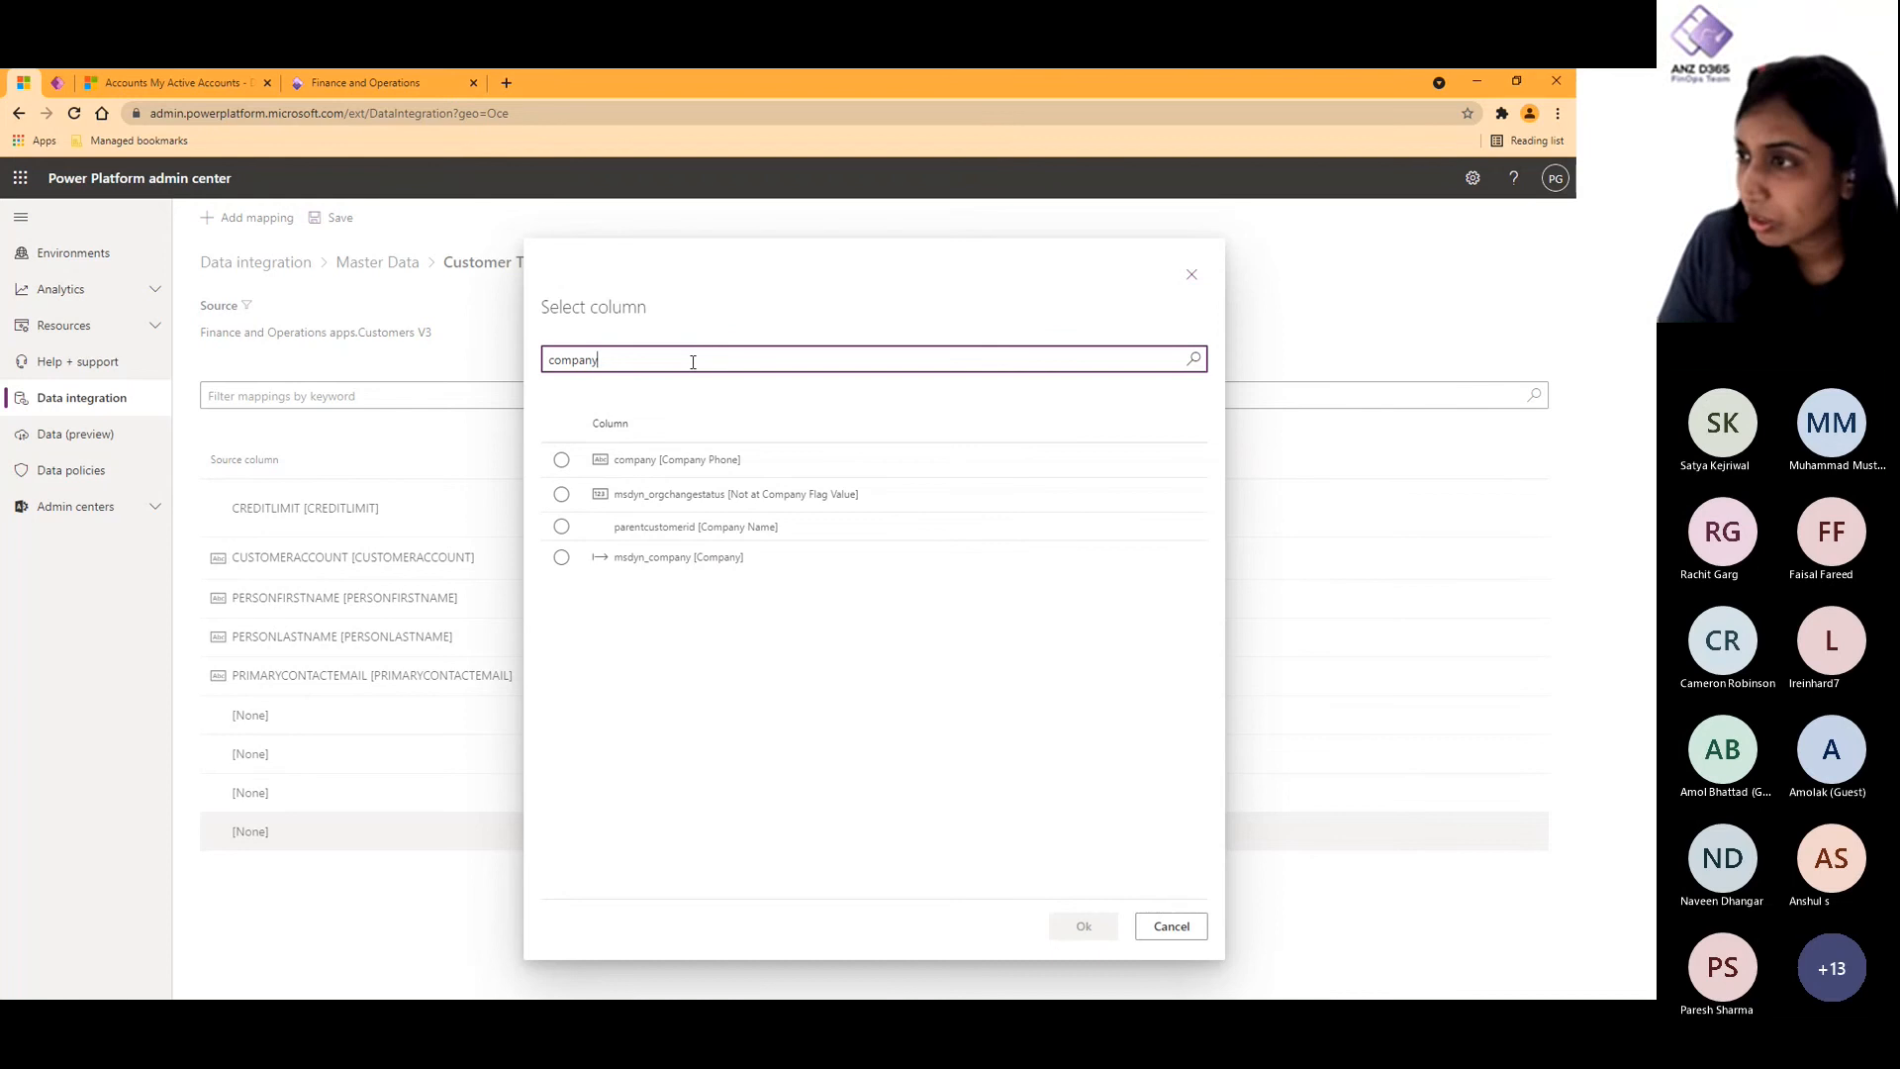
left_click(722, 556)
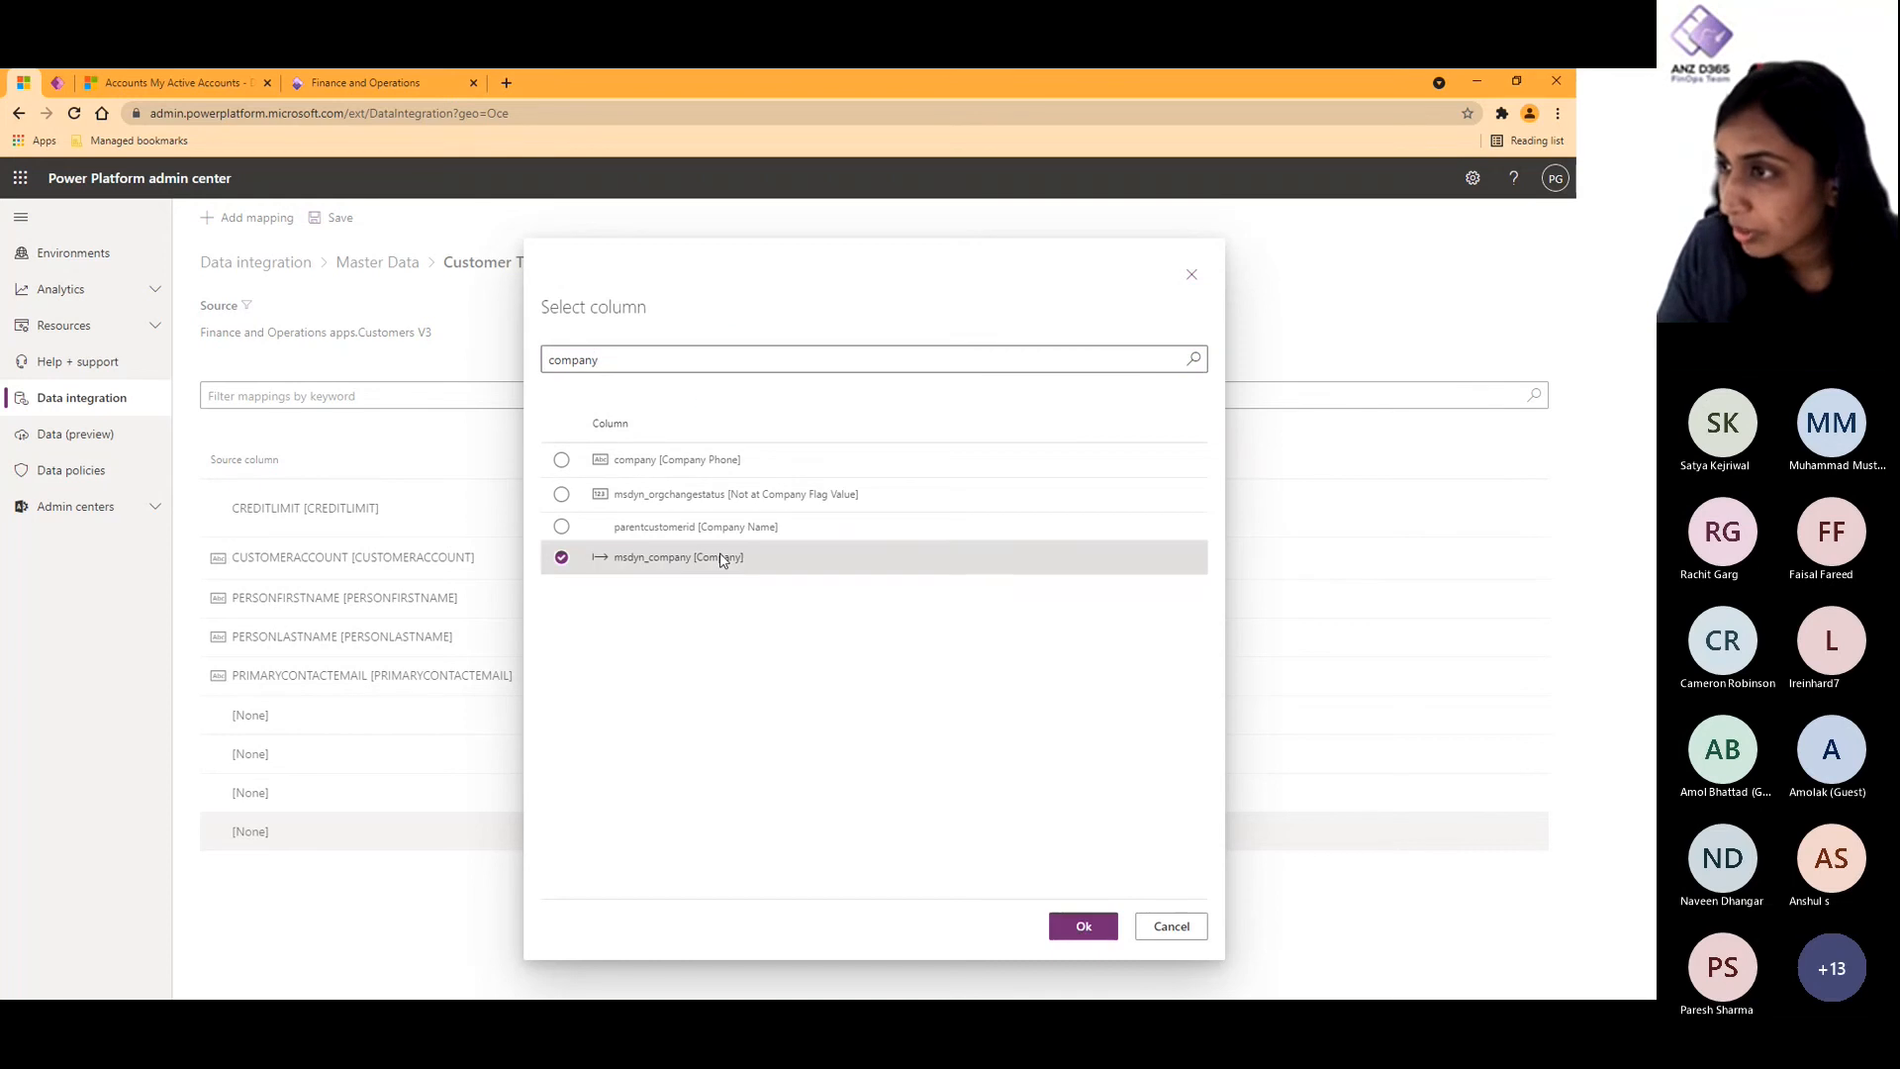
left_click(1075, 932)
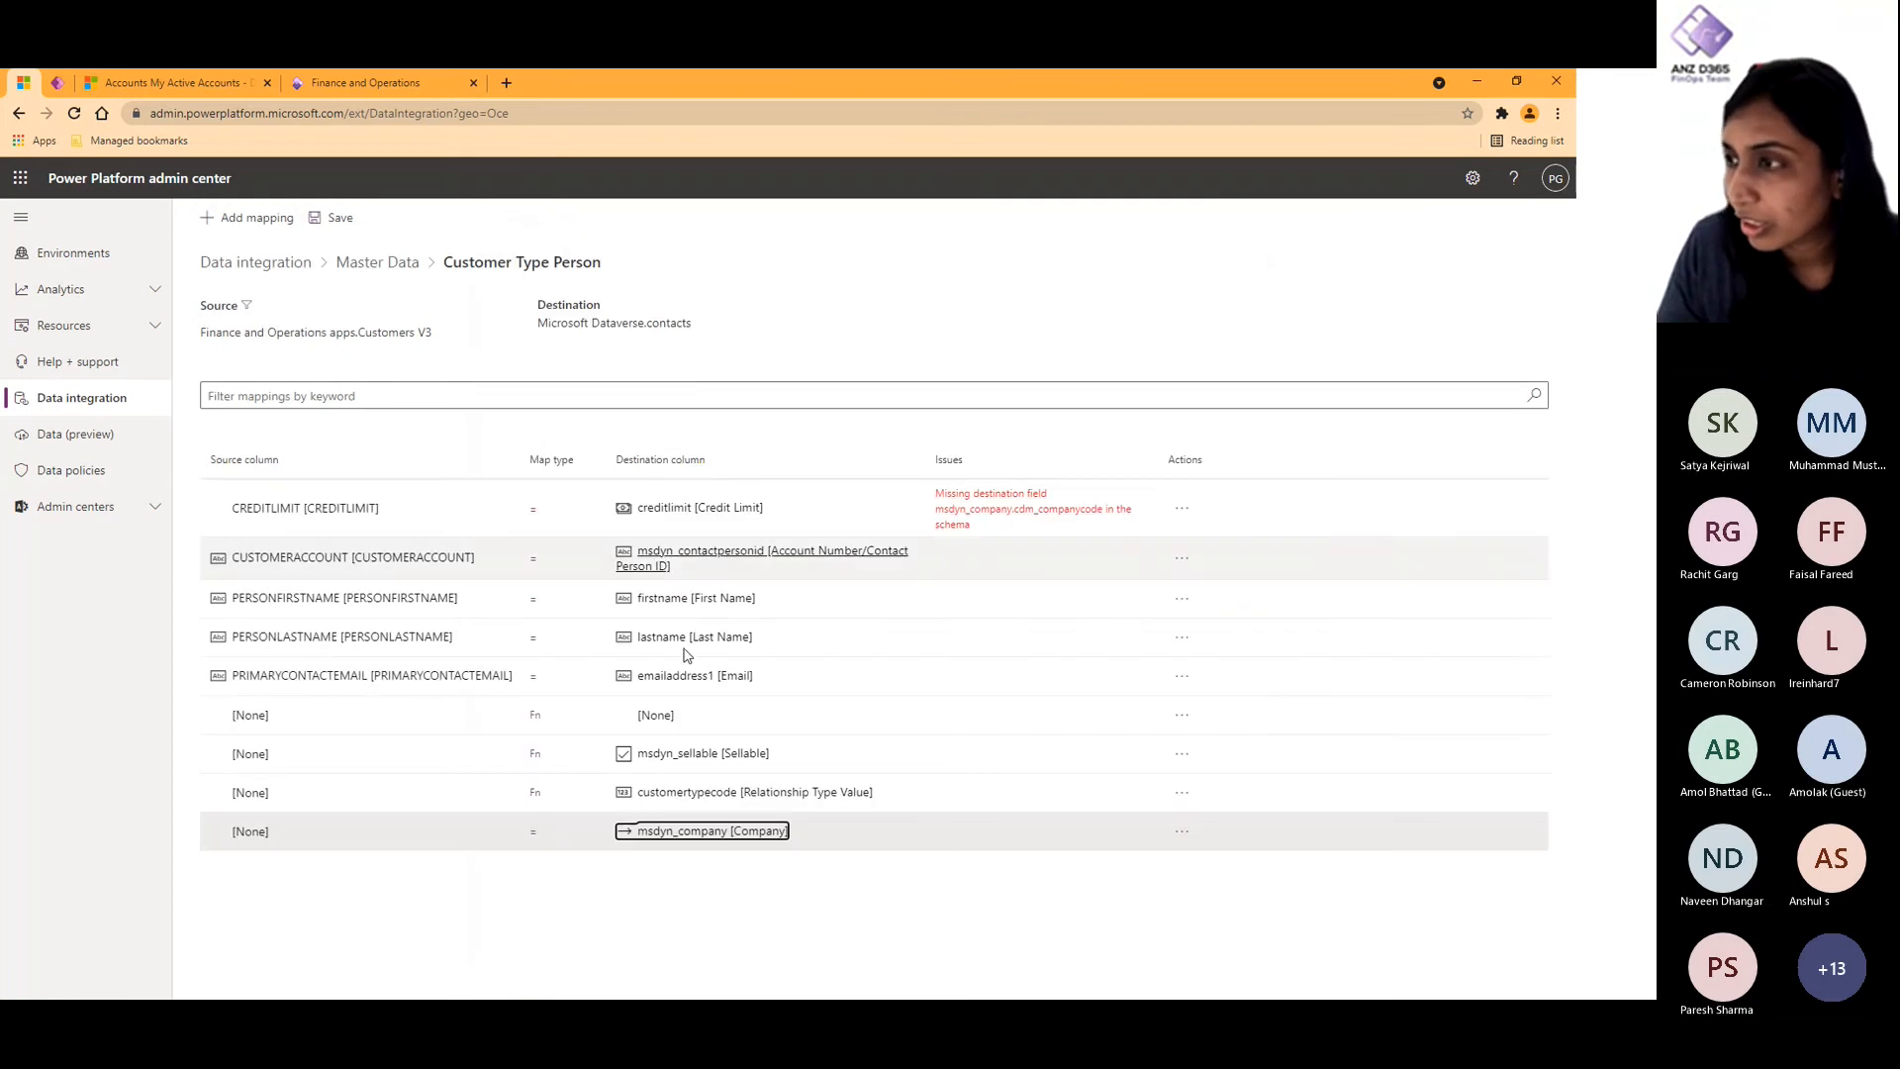
left_click(532, 832)
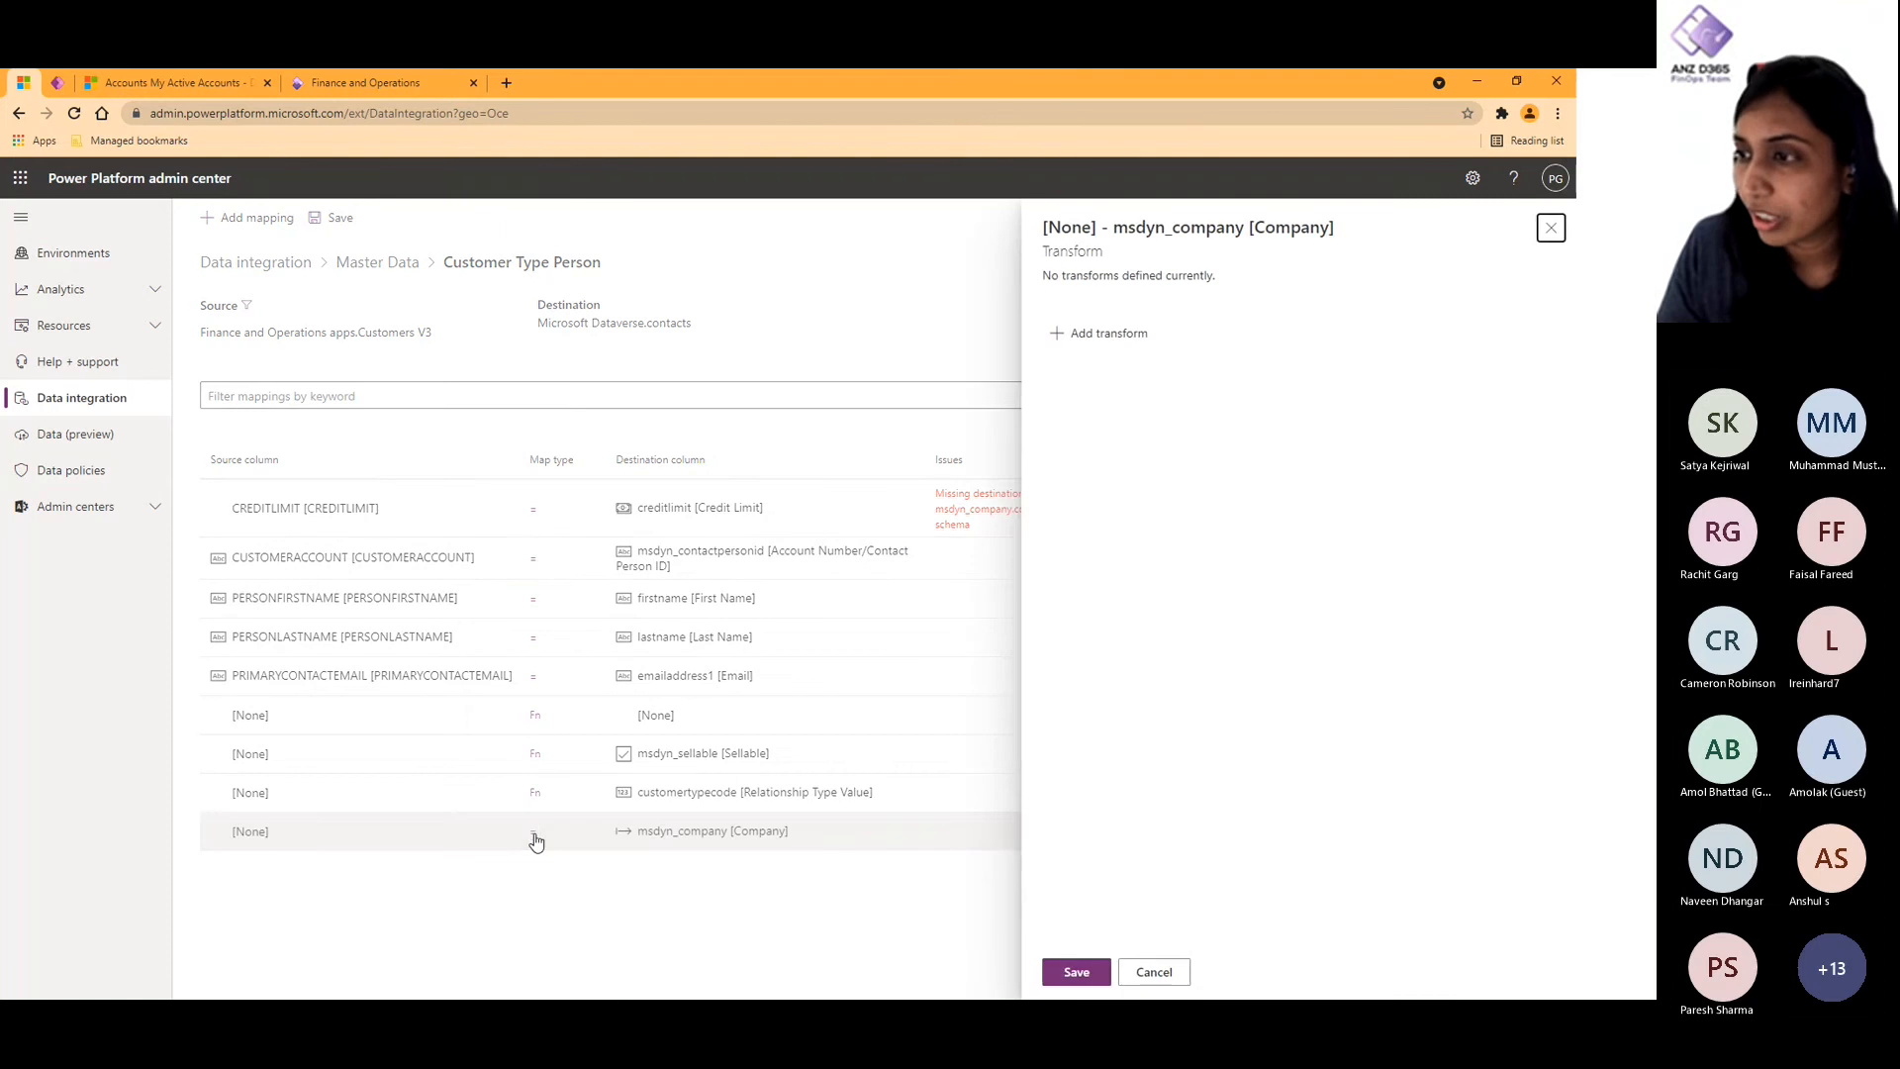
left_click(1127, 345)
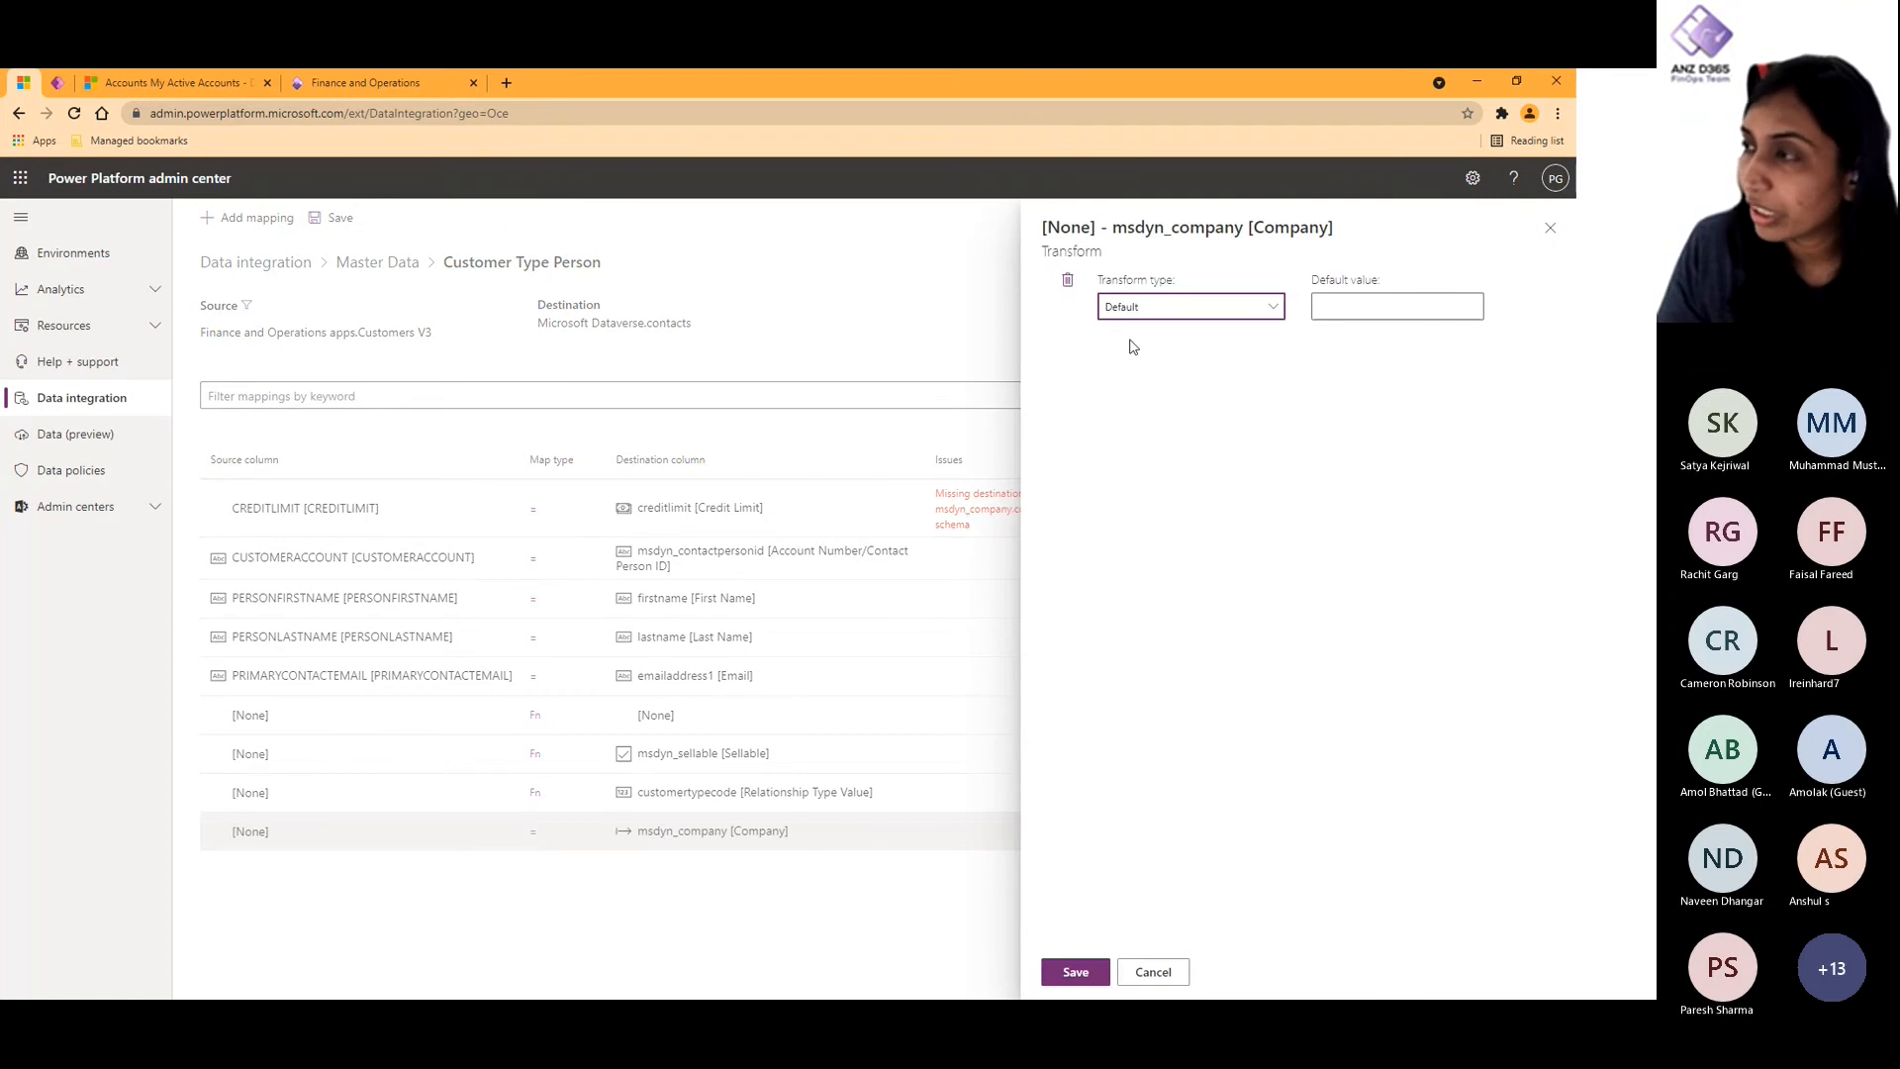
left_click(1175, 973)
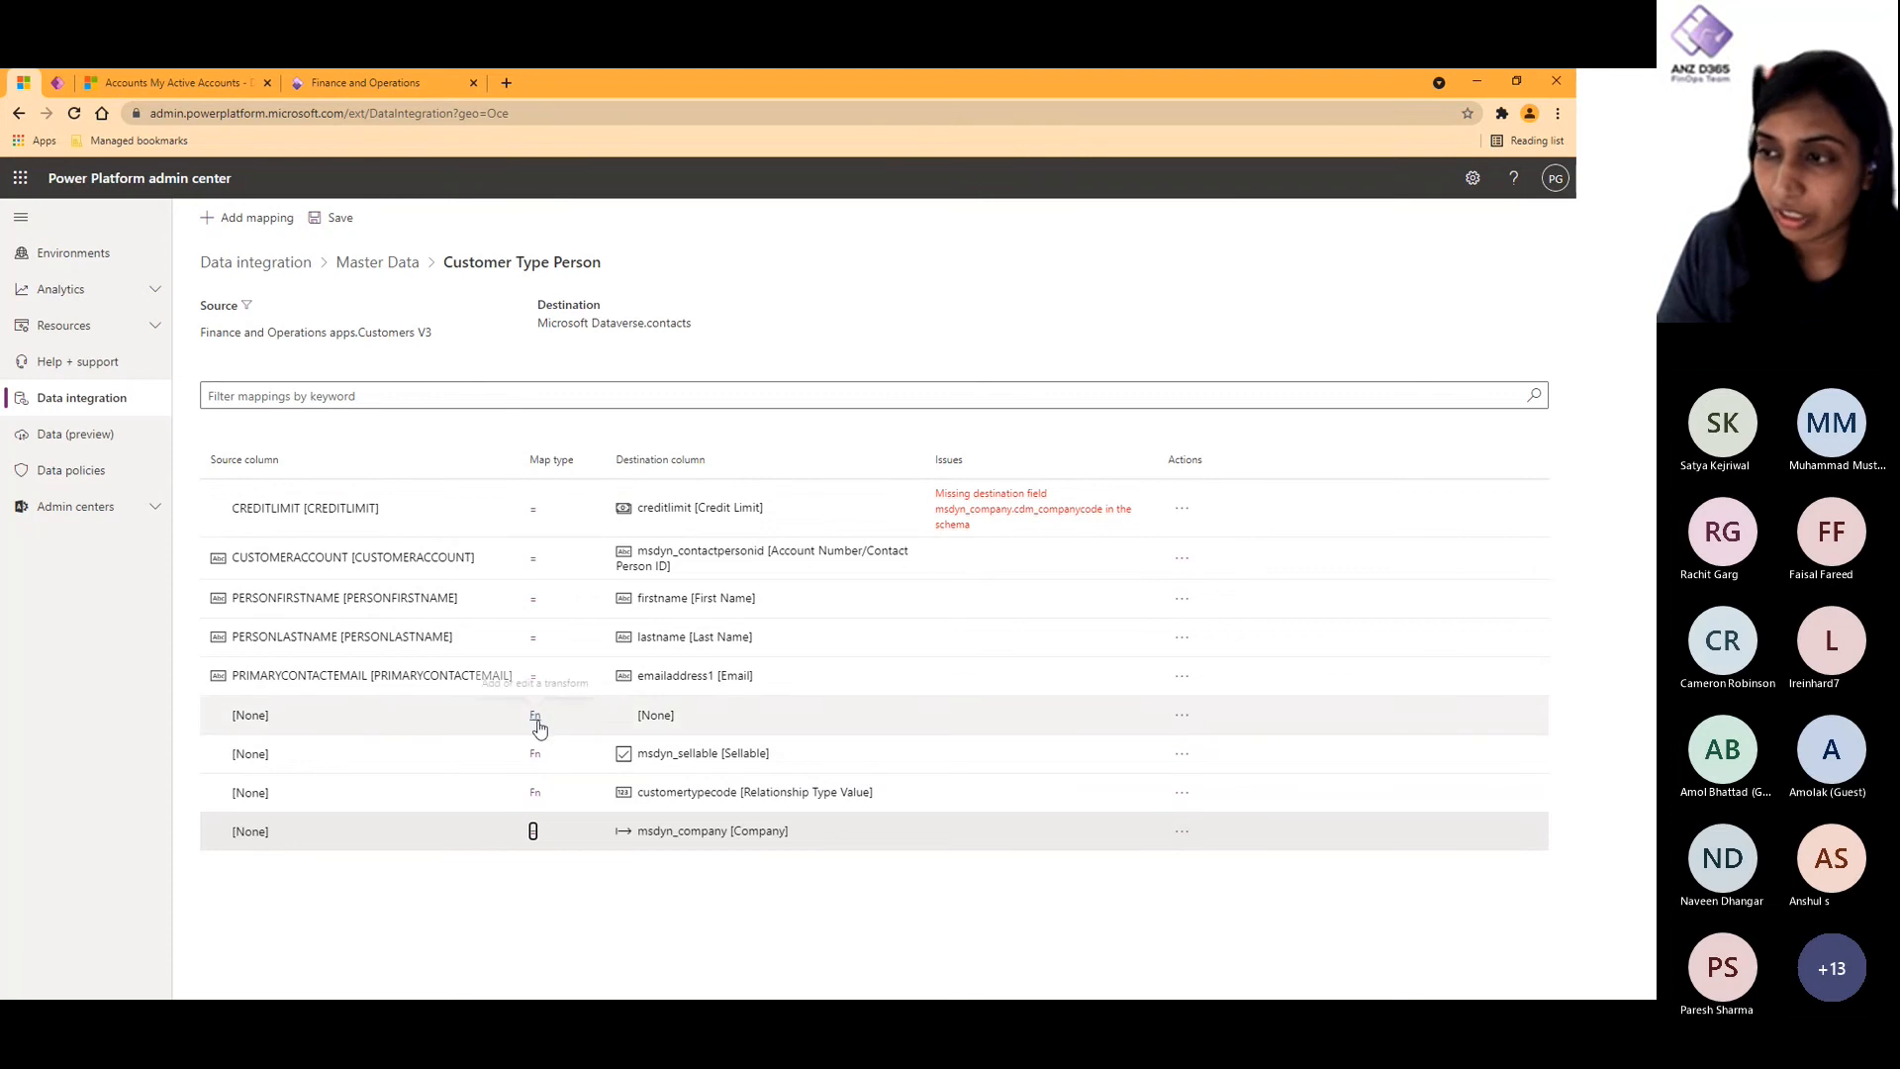
- Review the transforms on the msdyn_sellable and customertypecode mappings of the Customer Type Person task
left_click(535, 759)
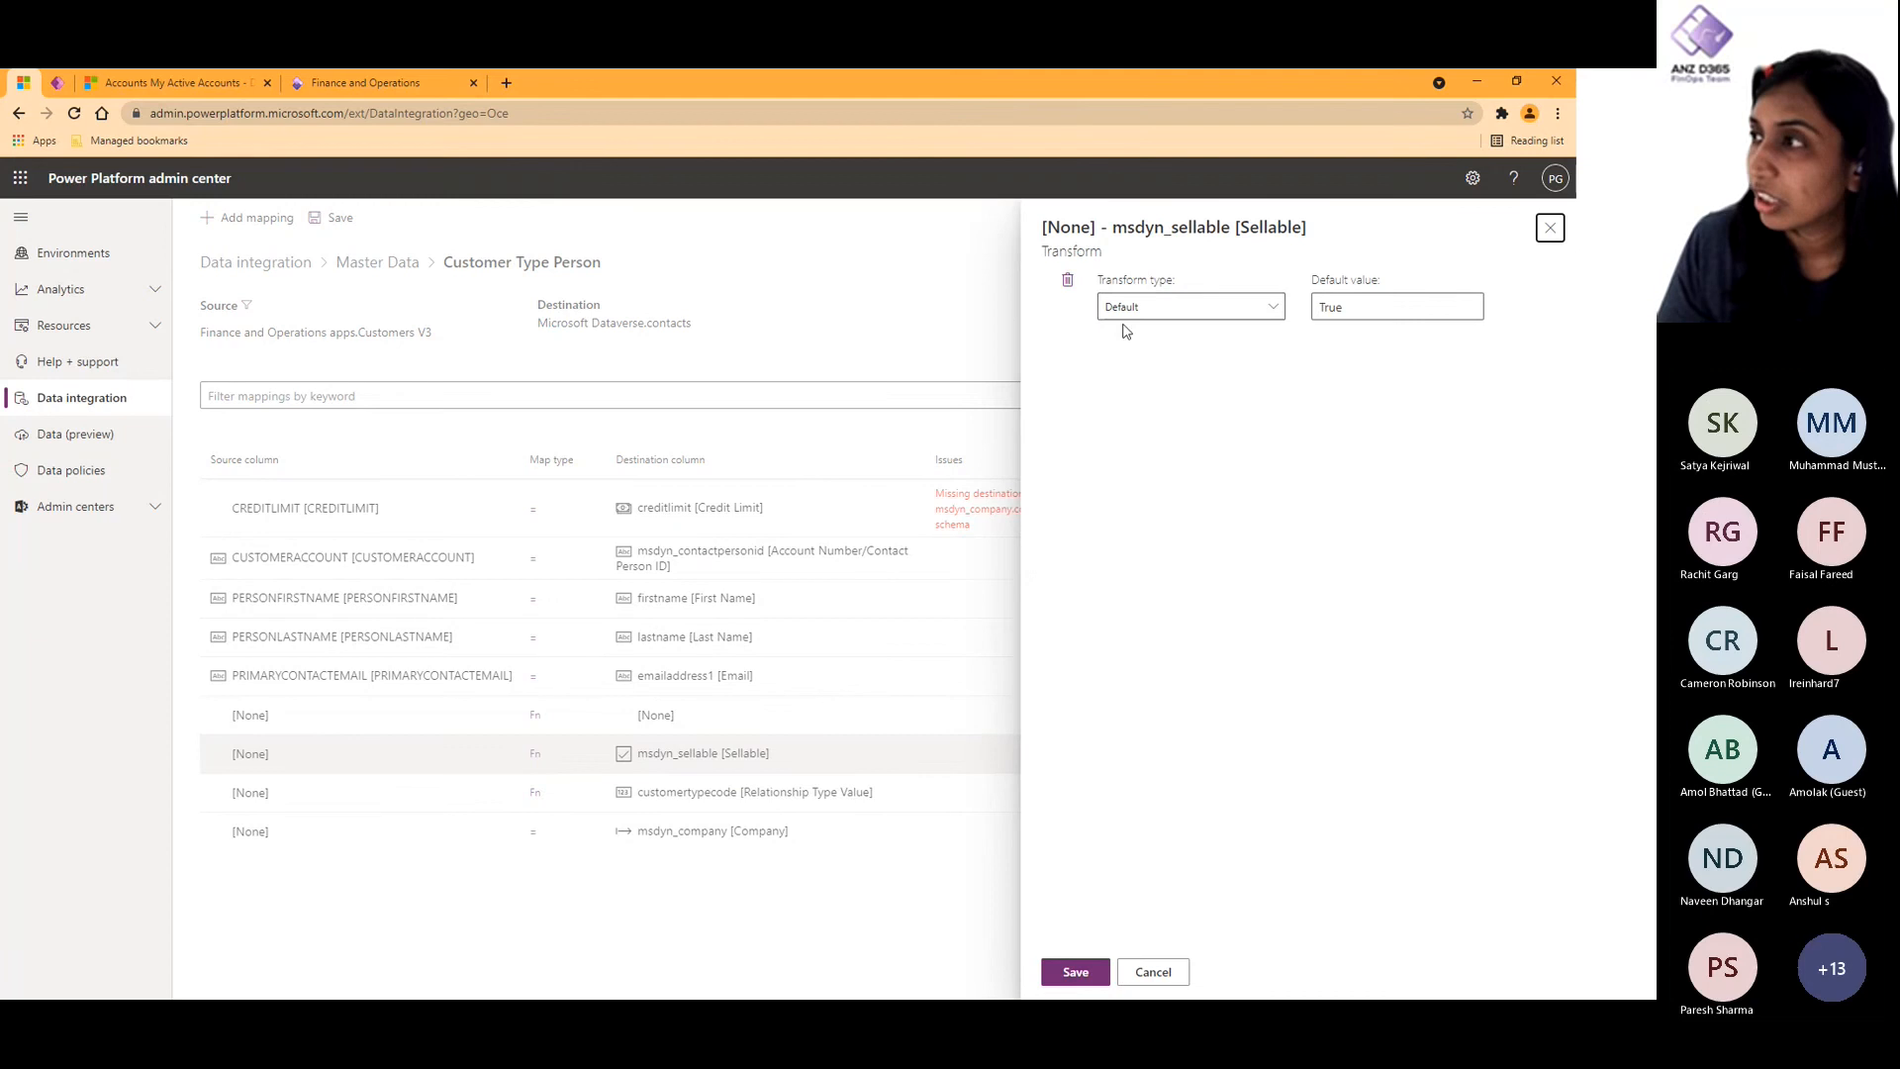
left_click(1153, 972)
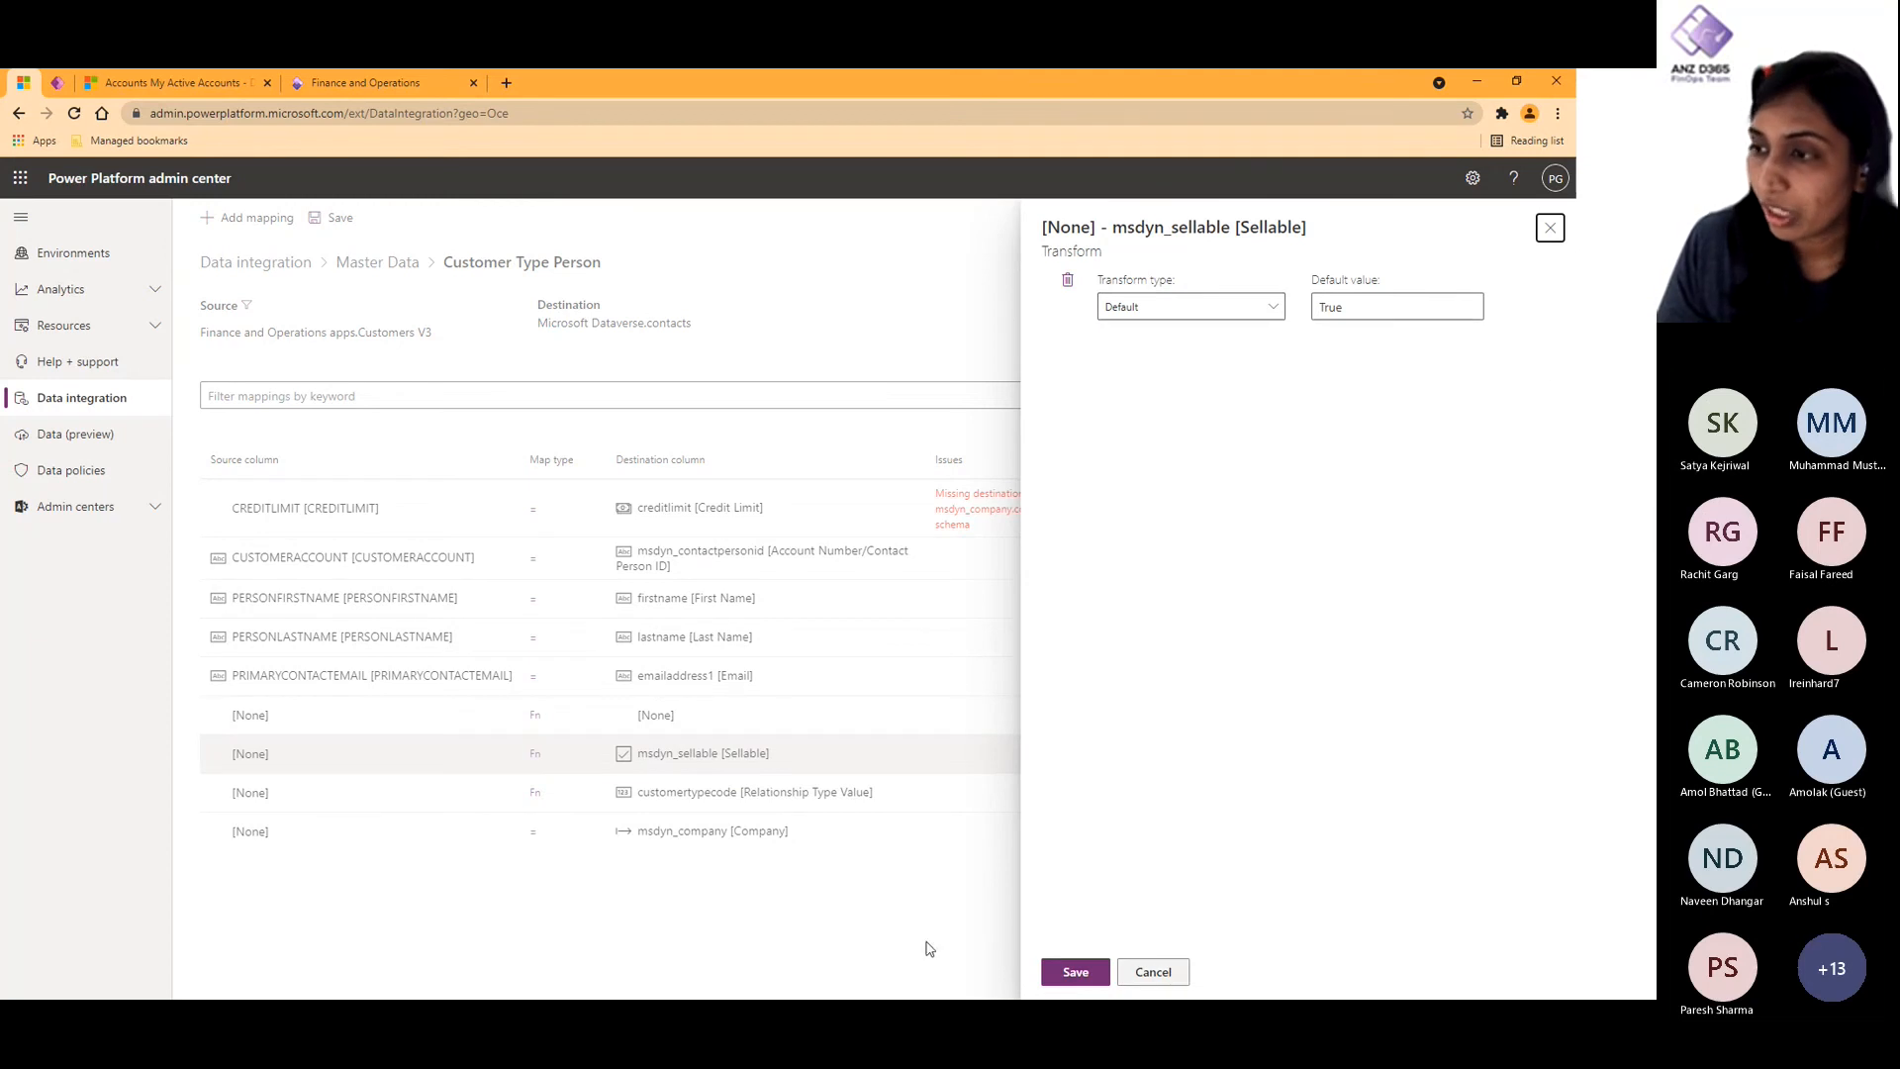
left_click(535, 795)
left_click(1155, 972)
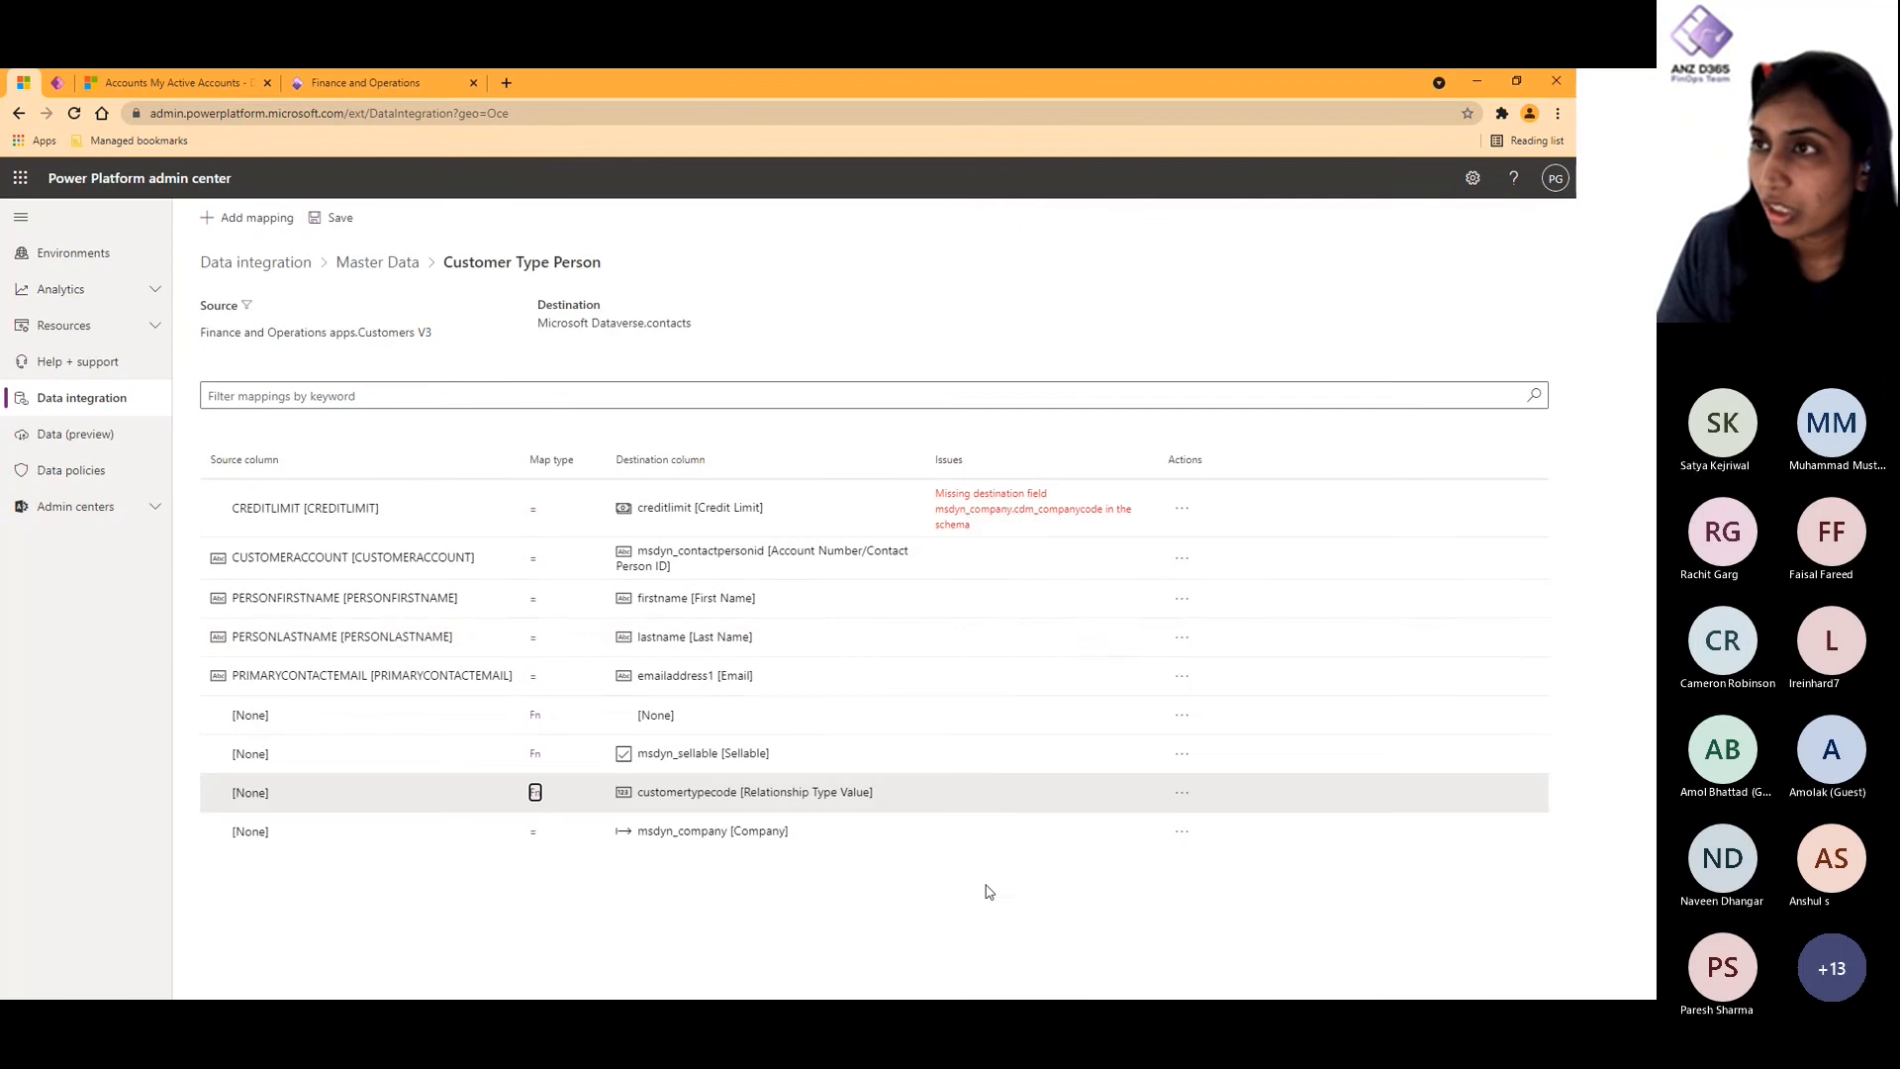
- View the ISCASHPAYMENT to msdyn_iscashpayment value map and its JSON in the Reference Data project's Payment Terms task
left_click(377, 261)
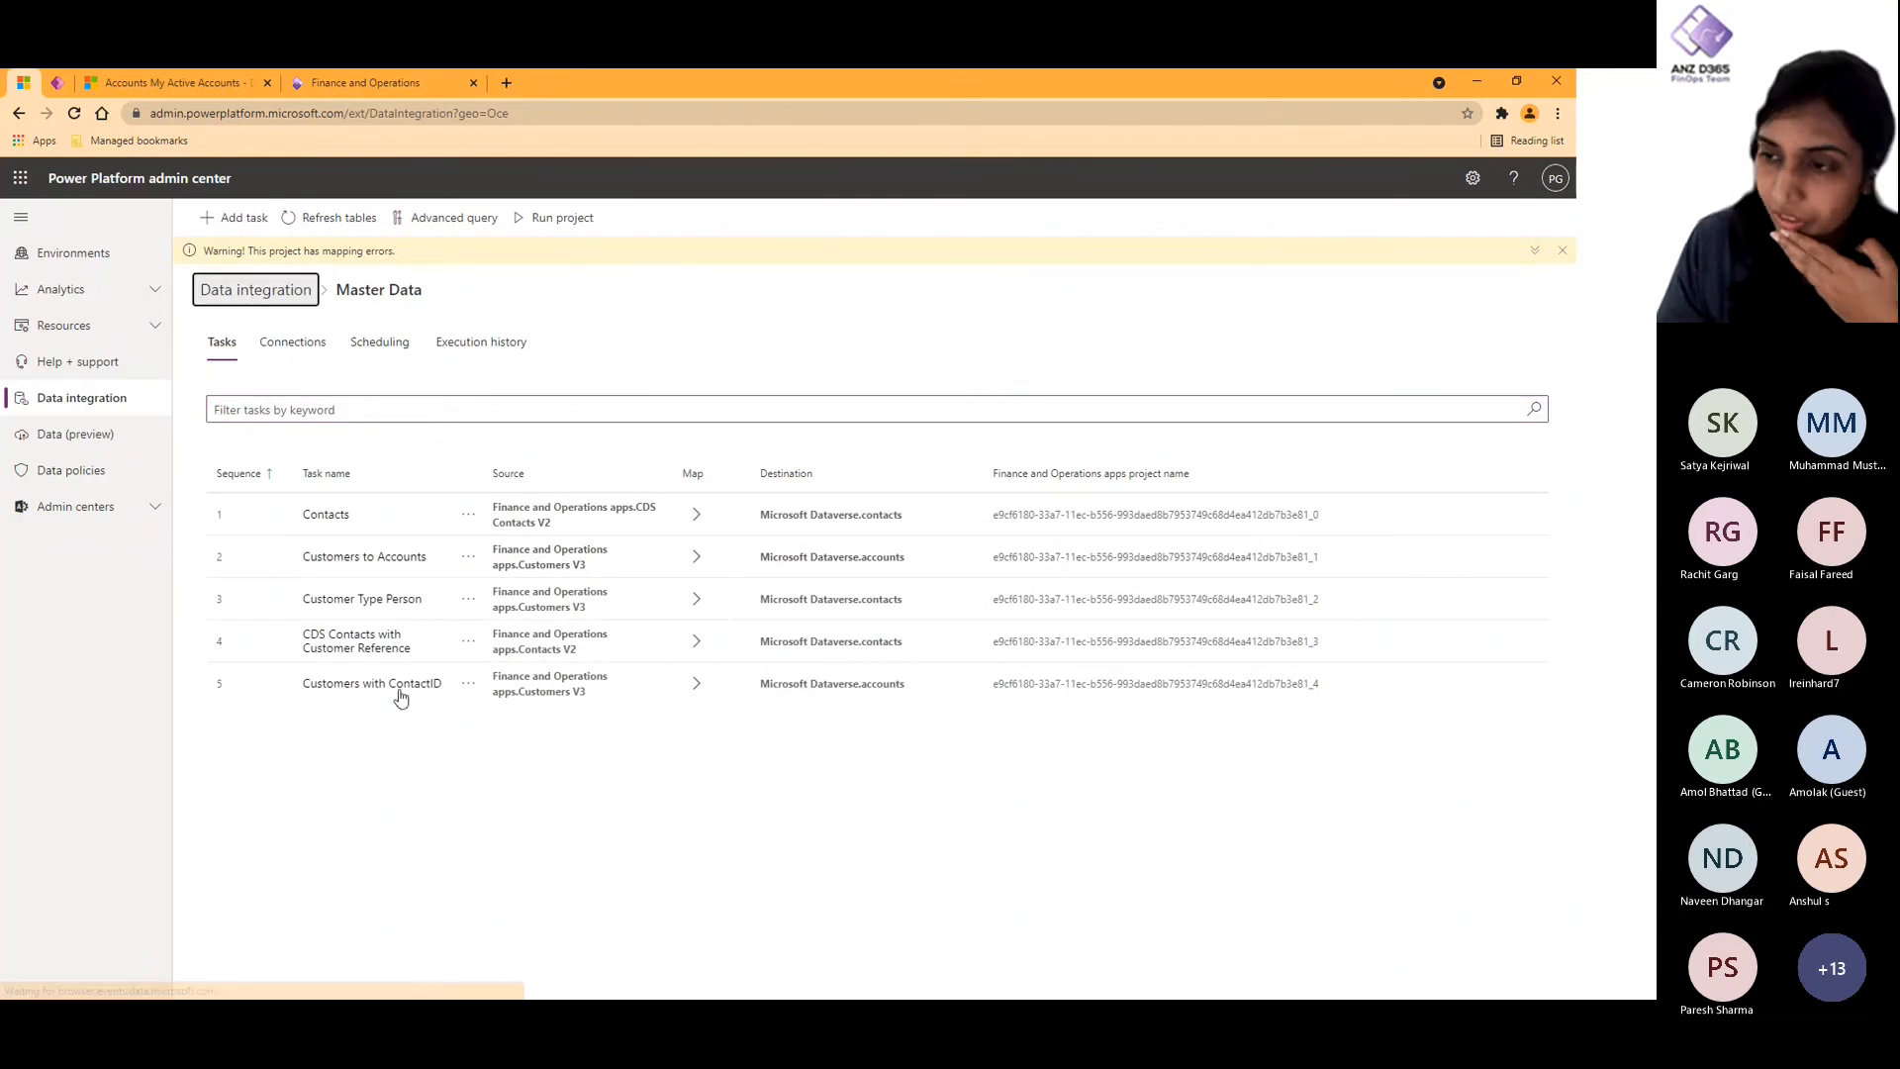
left_click(309, 888)
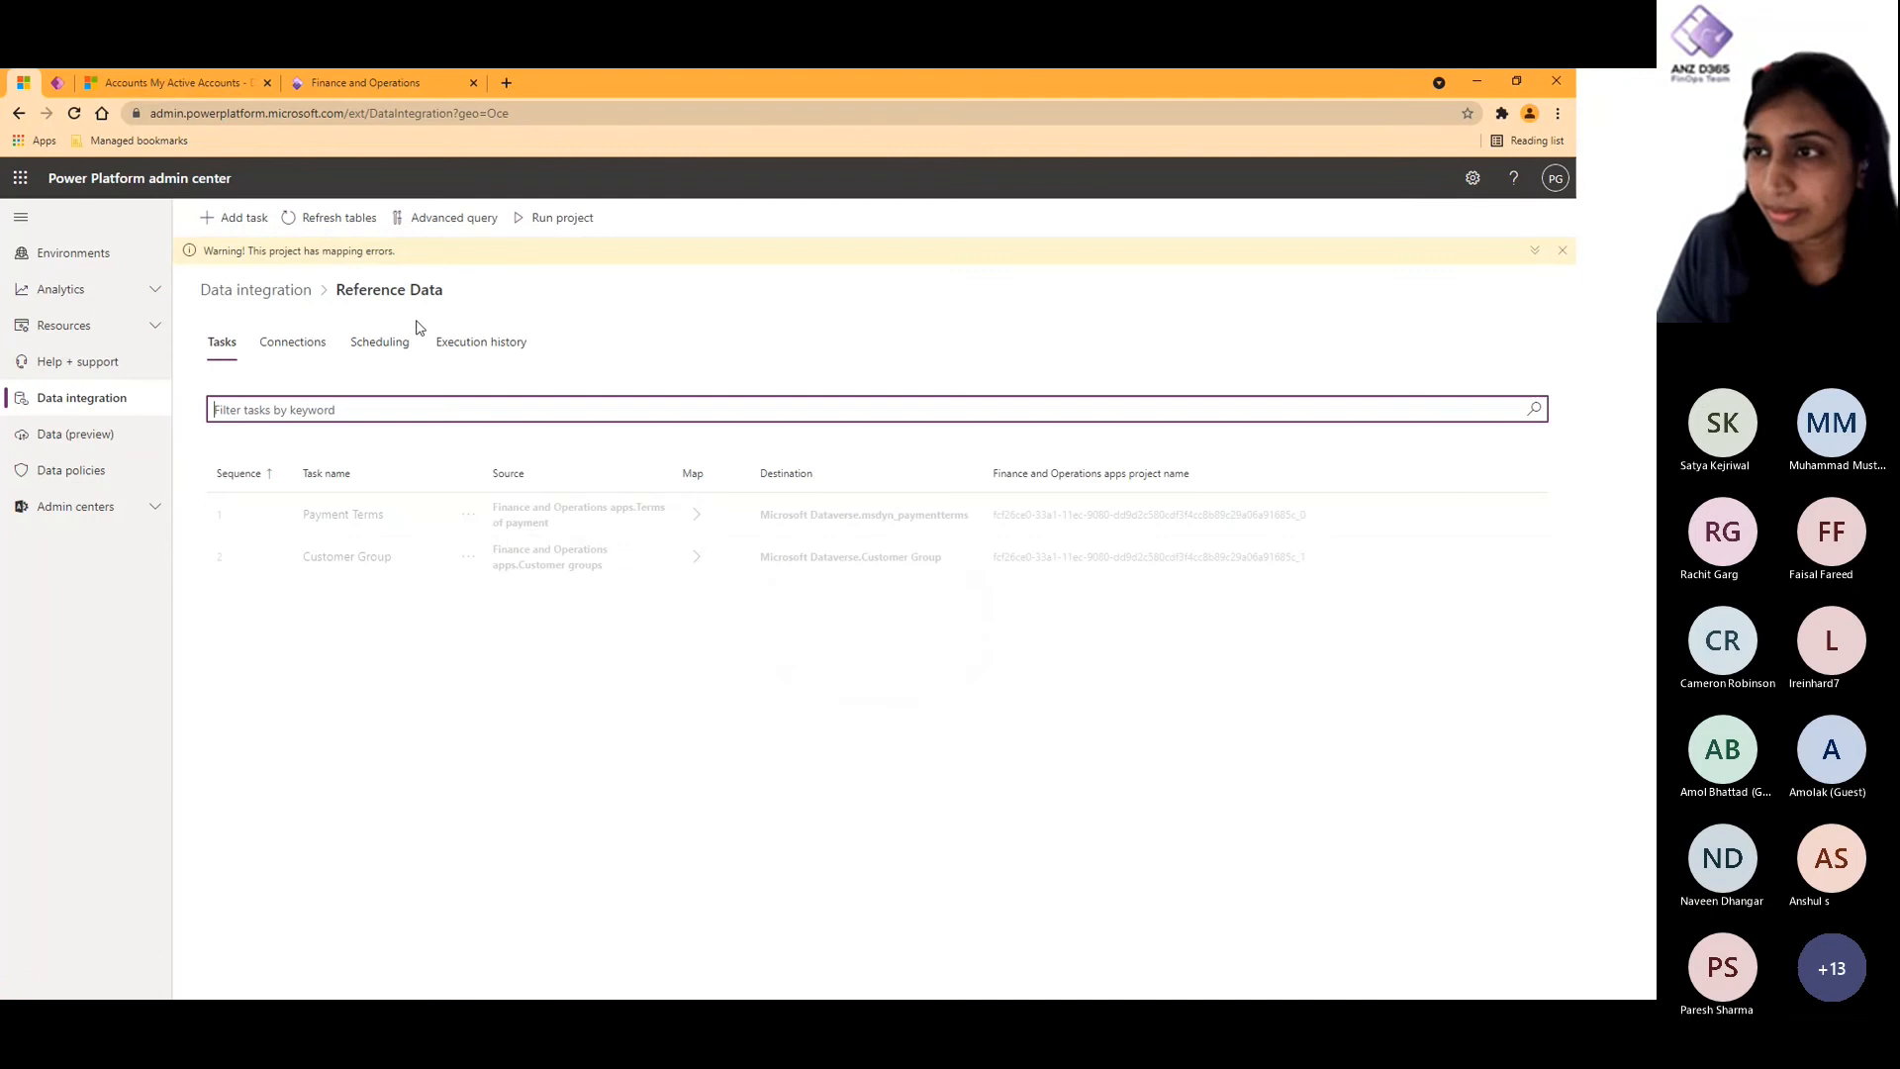
left_click(374, 515)
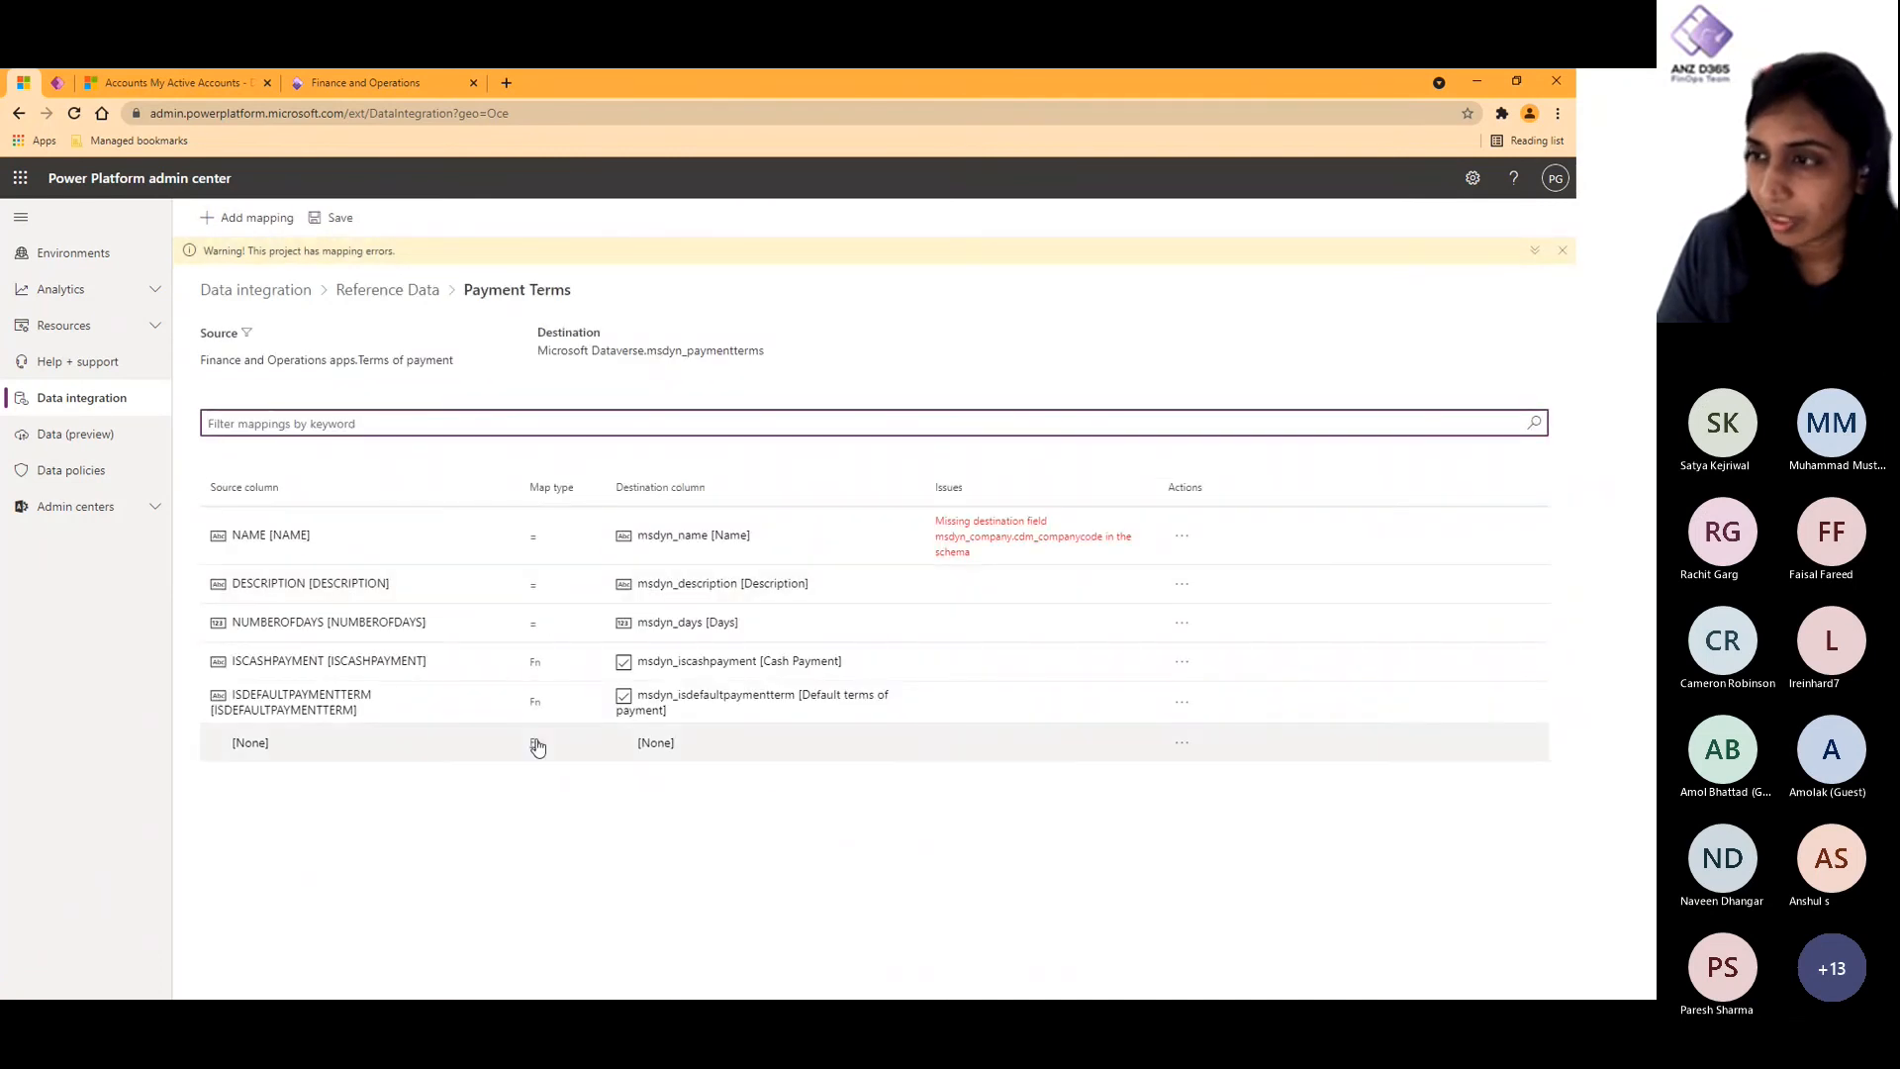
left_click(535, 635)
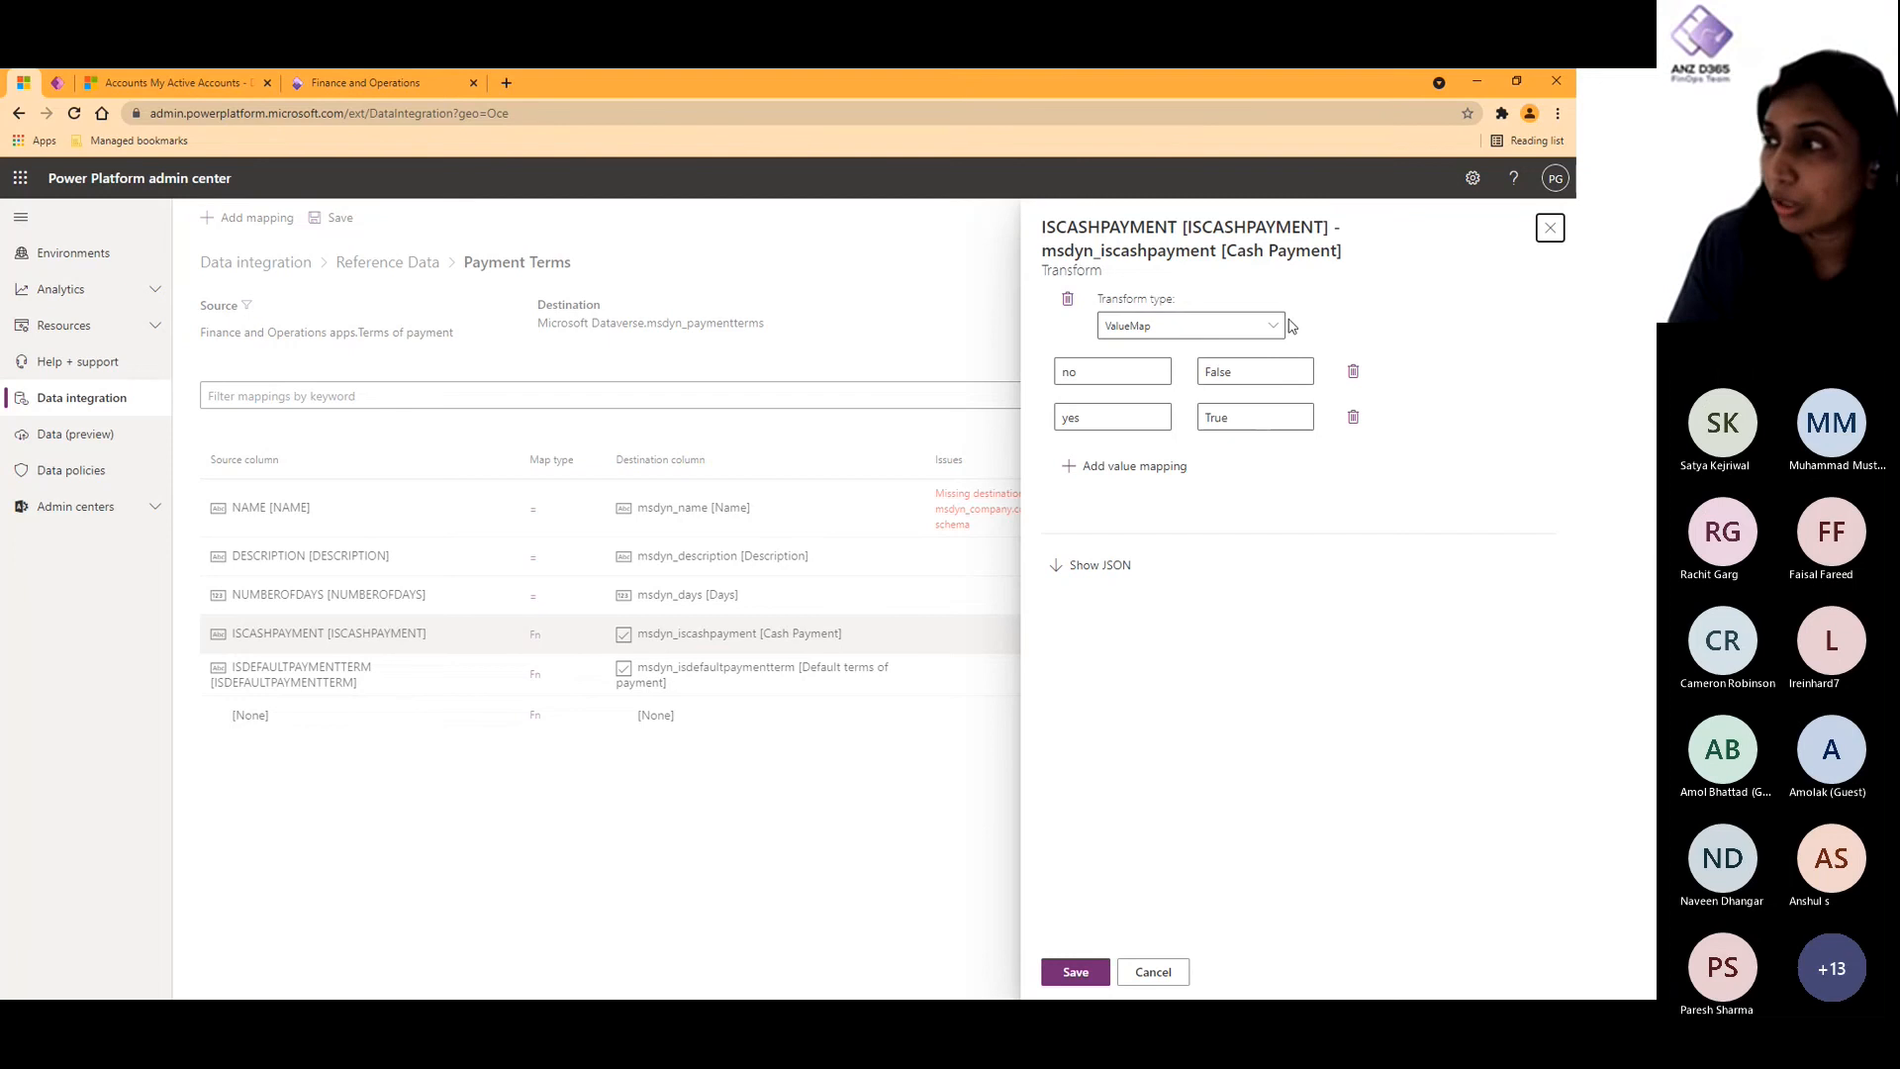
left_click(1085, 570)
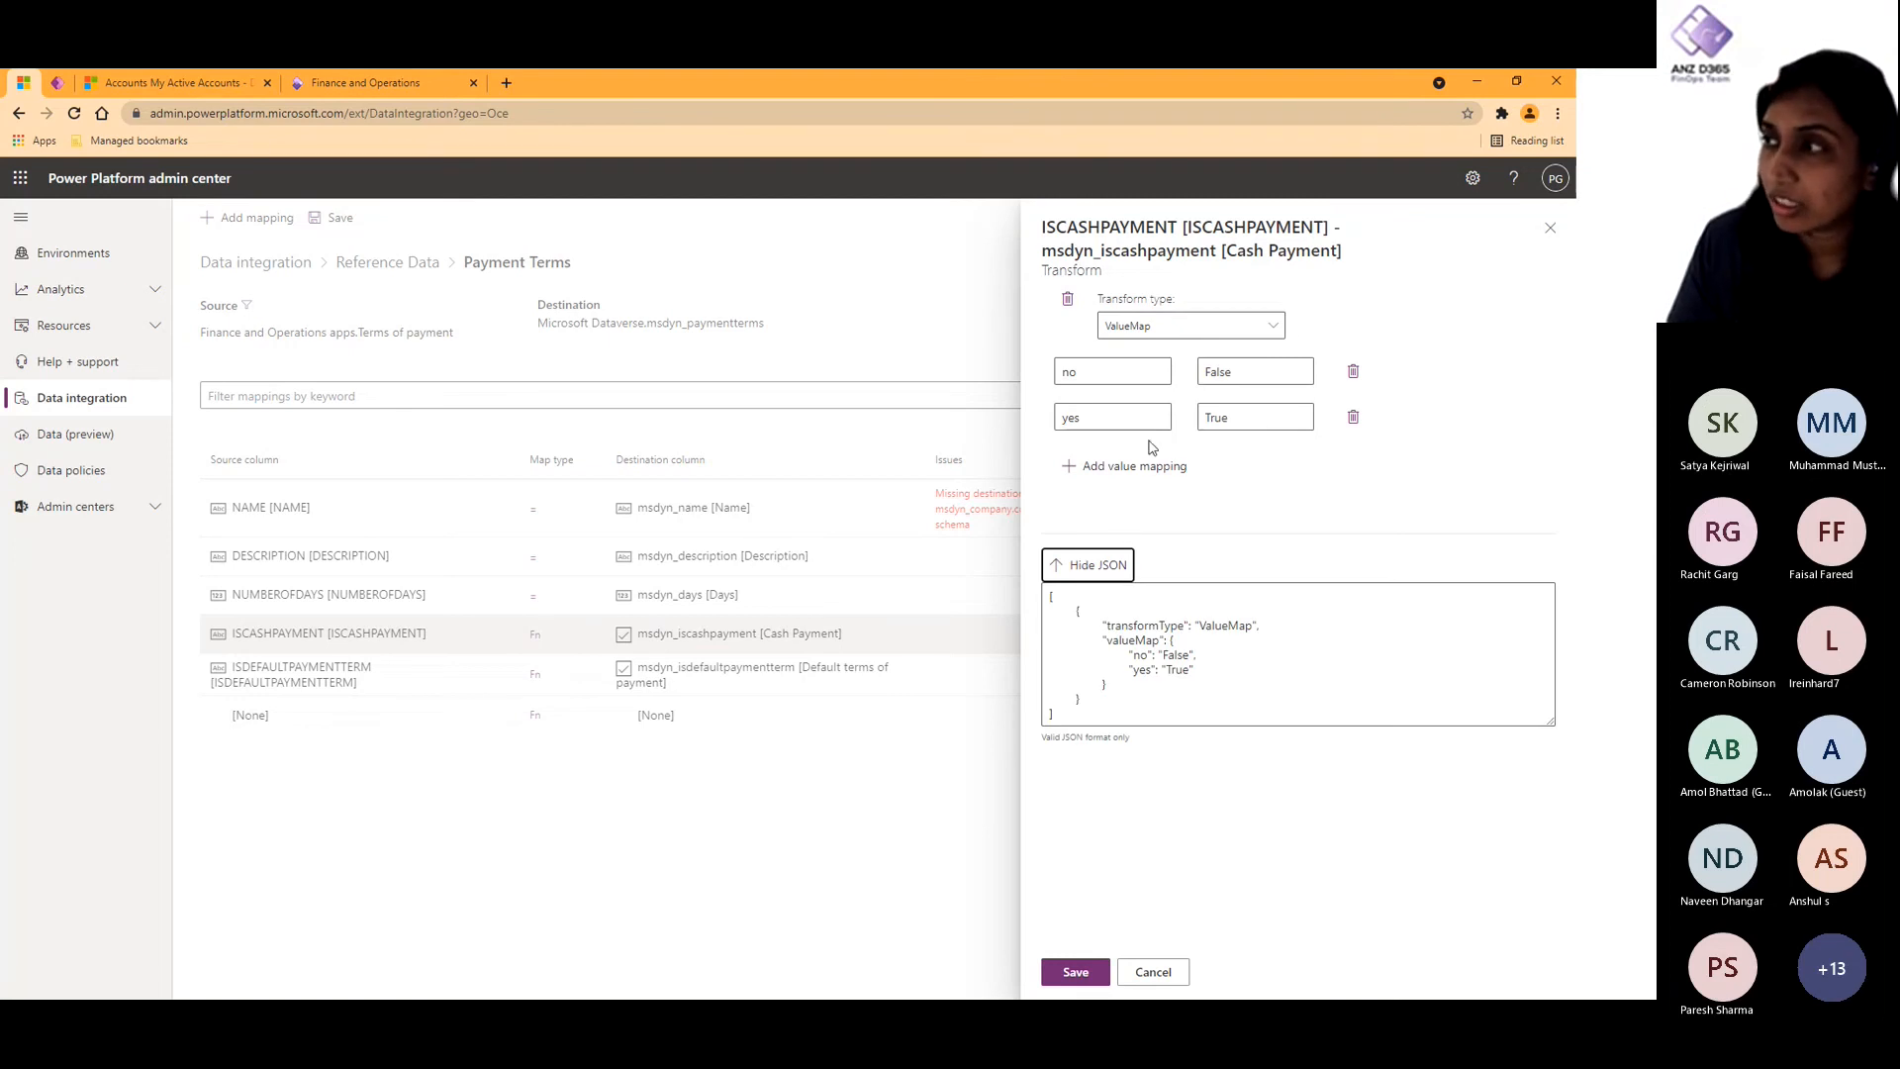
- Try adding two blank value mappings to the Cash Payment transform, remove both, and save the transform
left_click(1126, 466)
left_click(1140, 511)
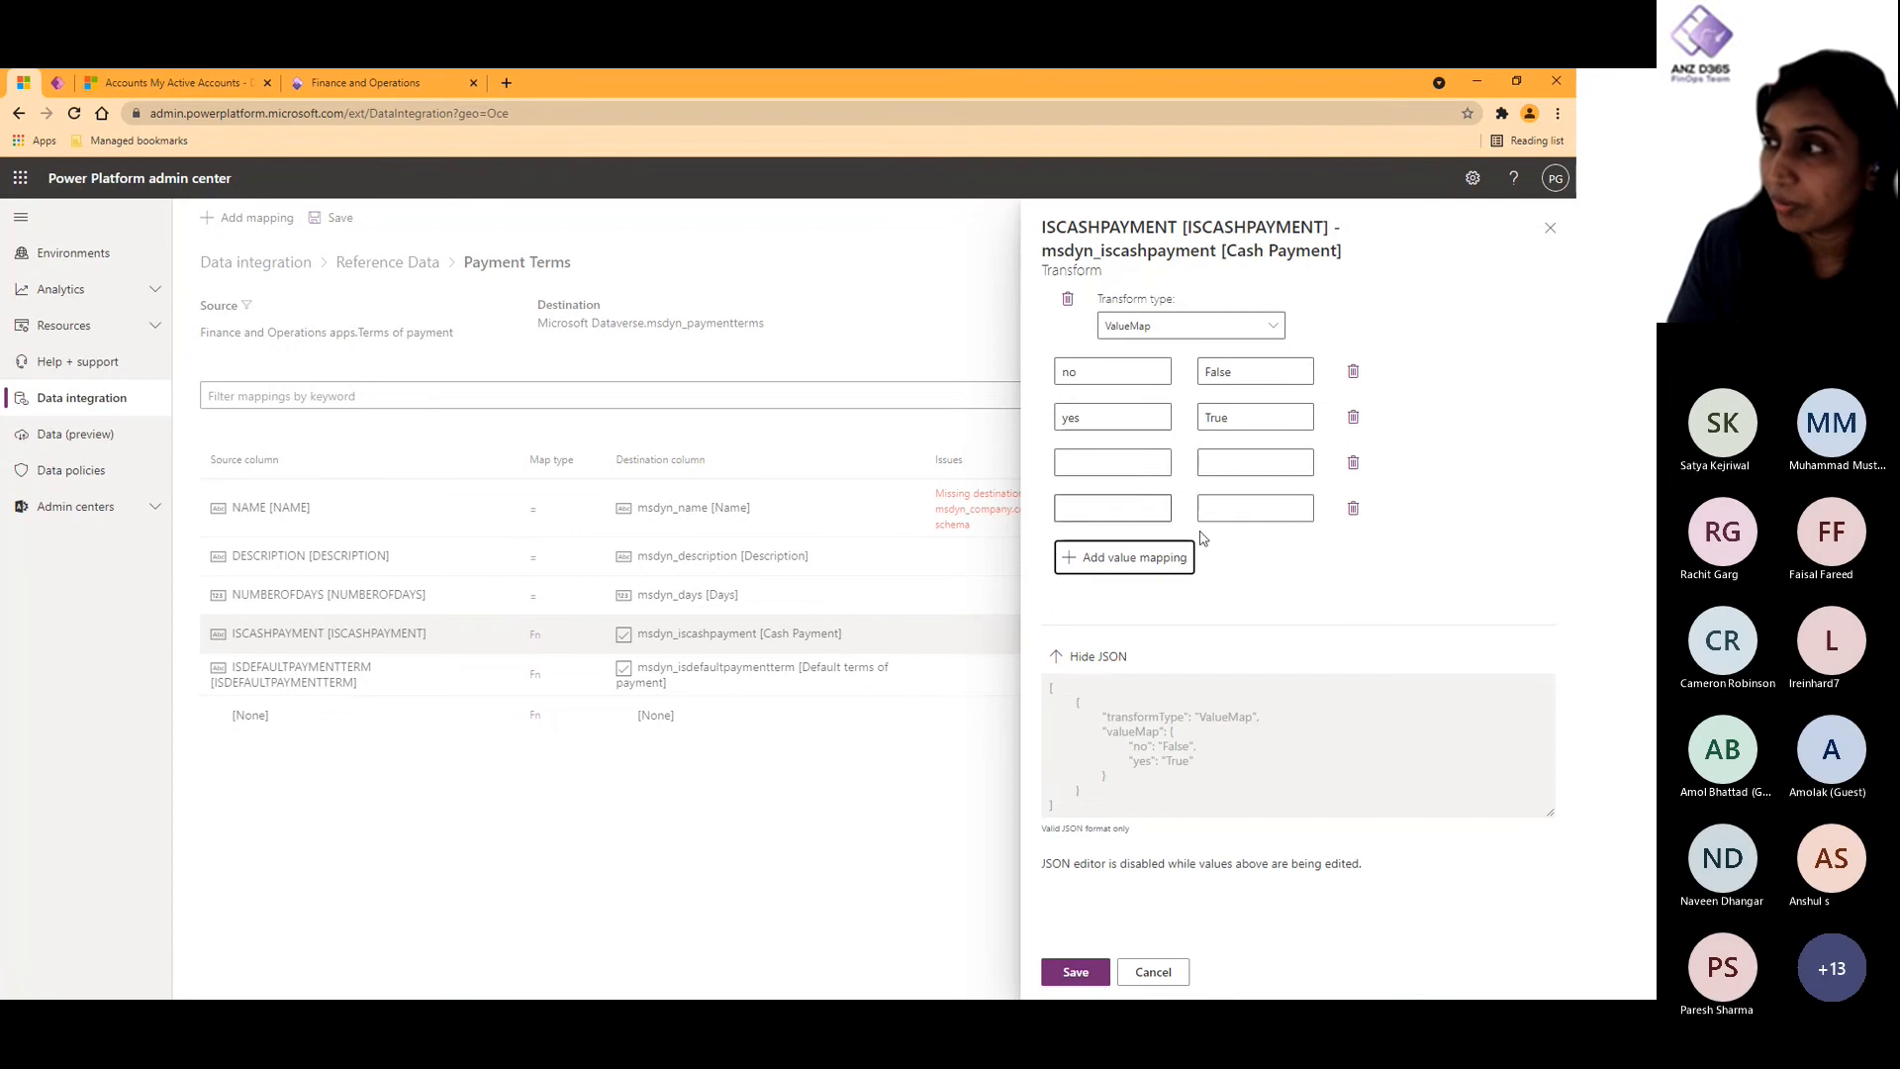
left_click(1352, 508)
left_click(1353, 462)
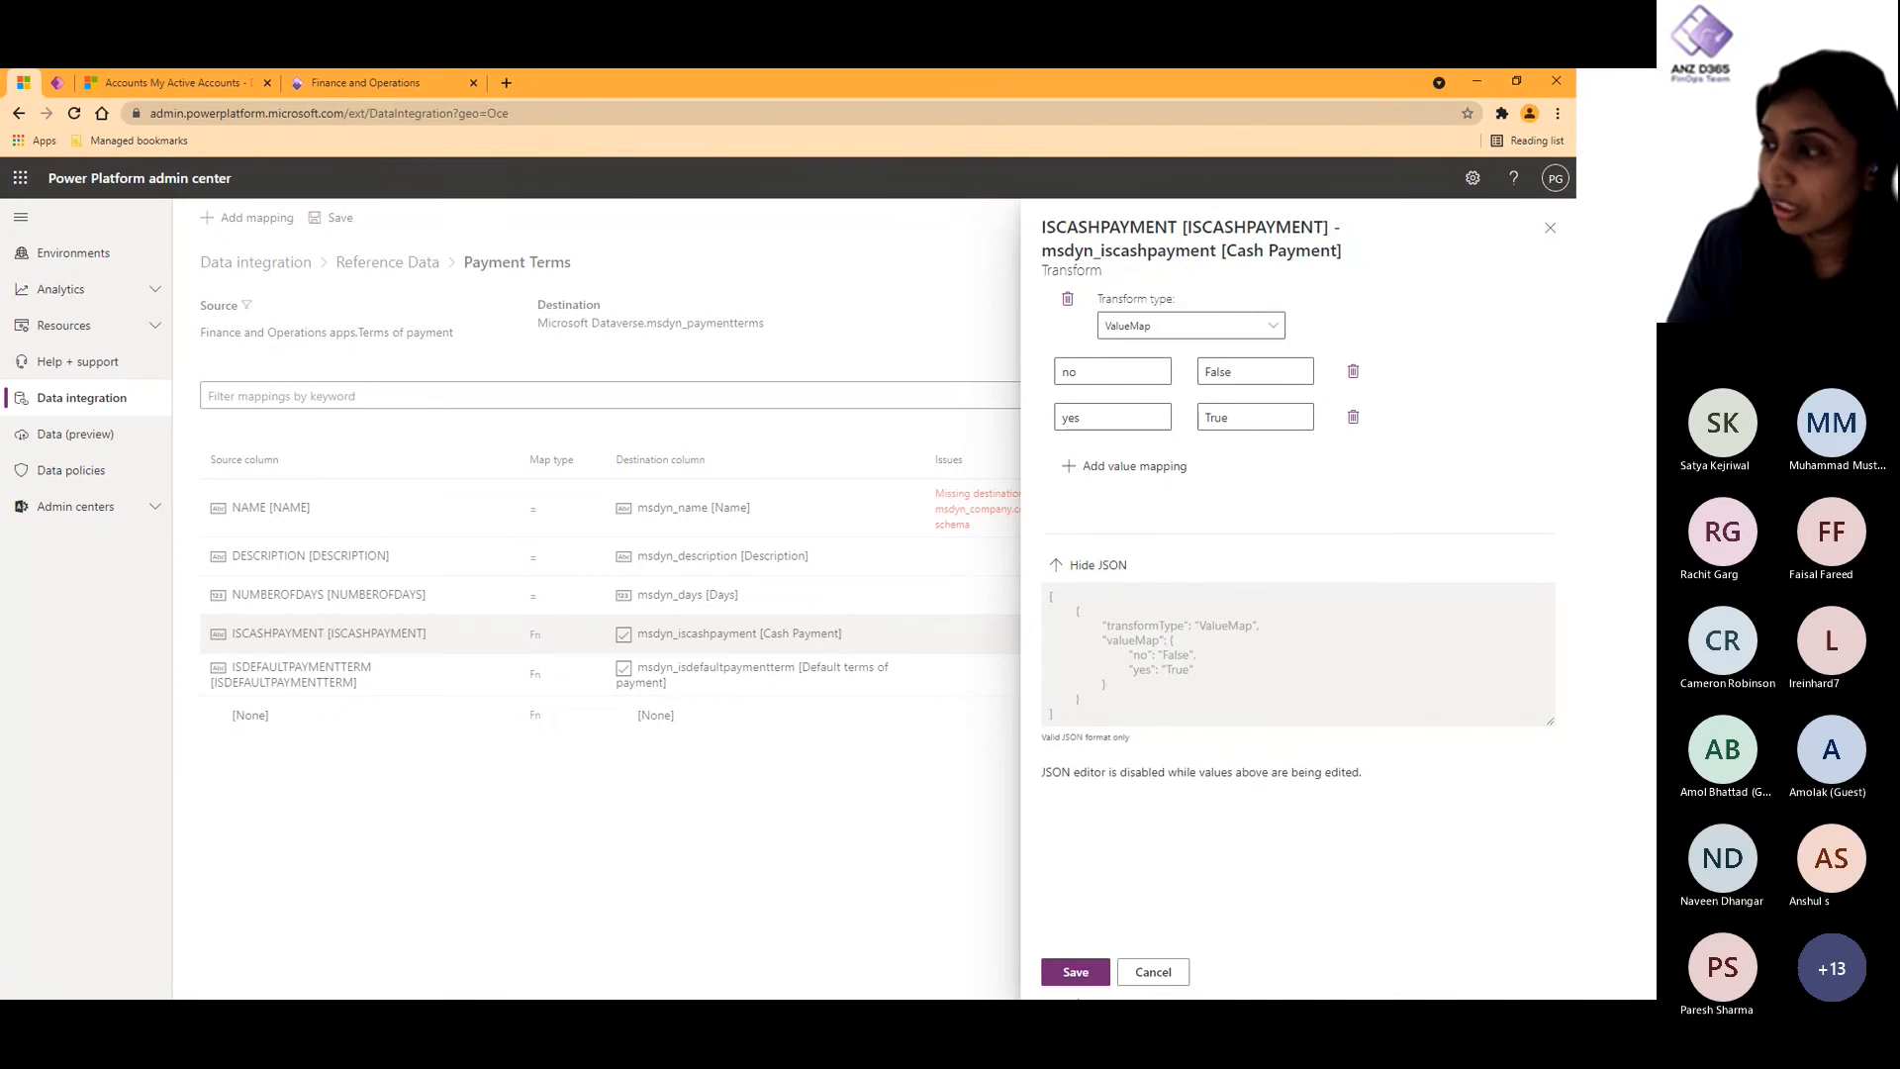
left_click(1075, 971)
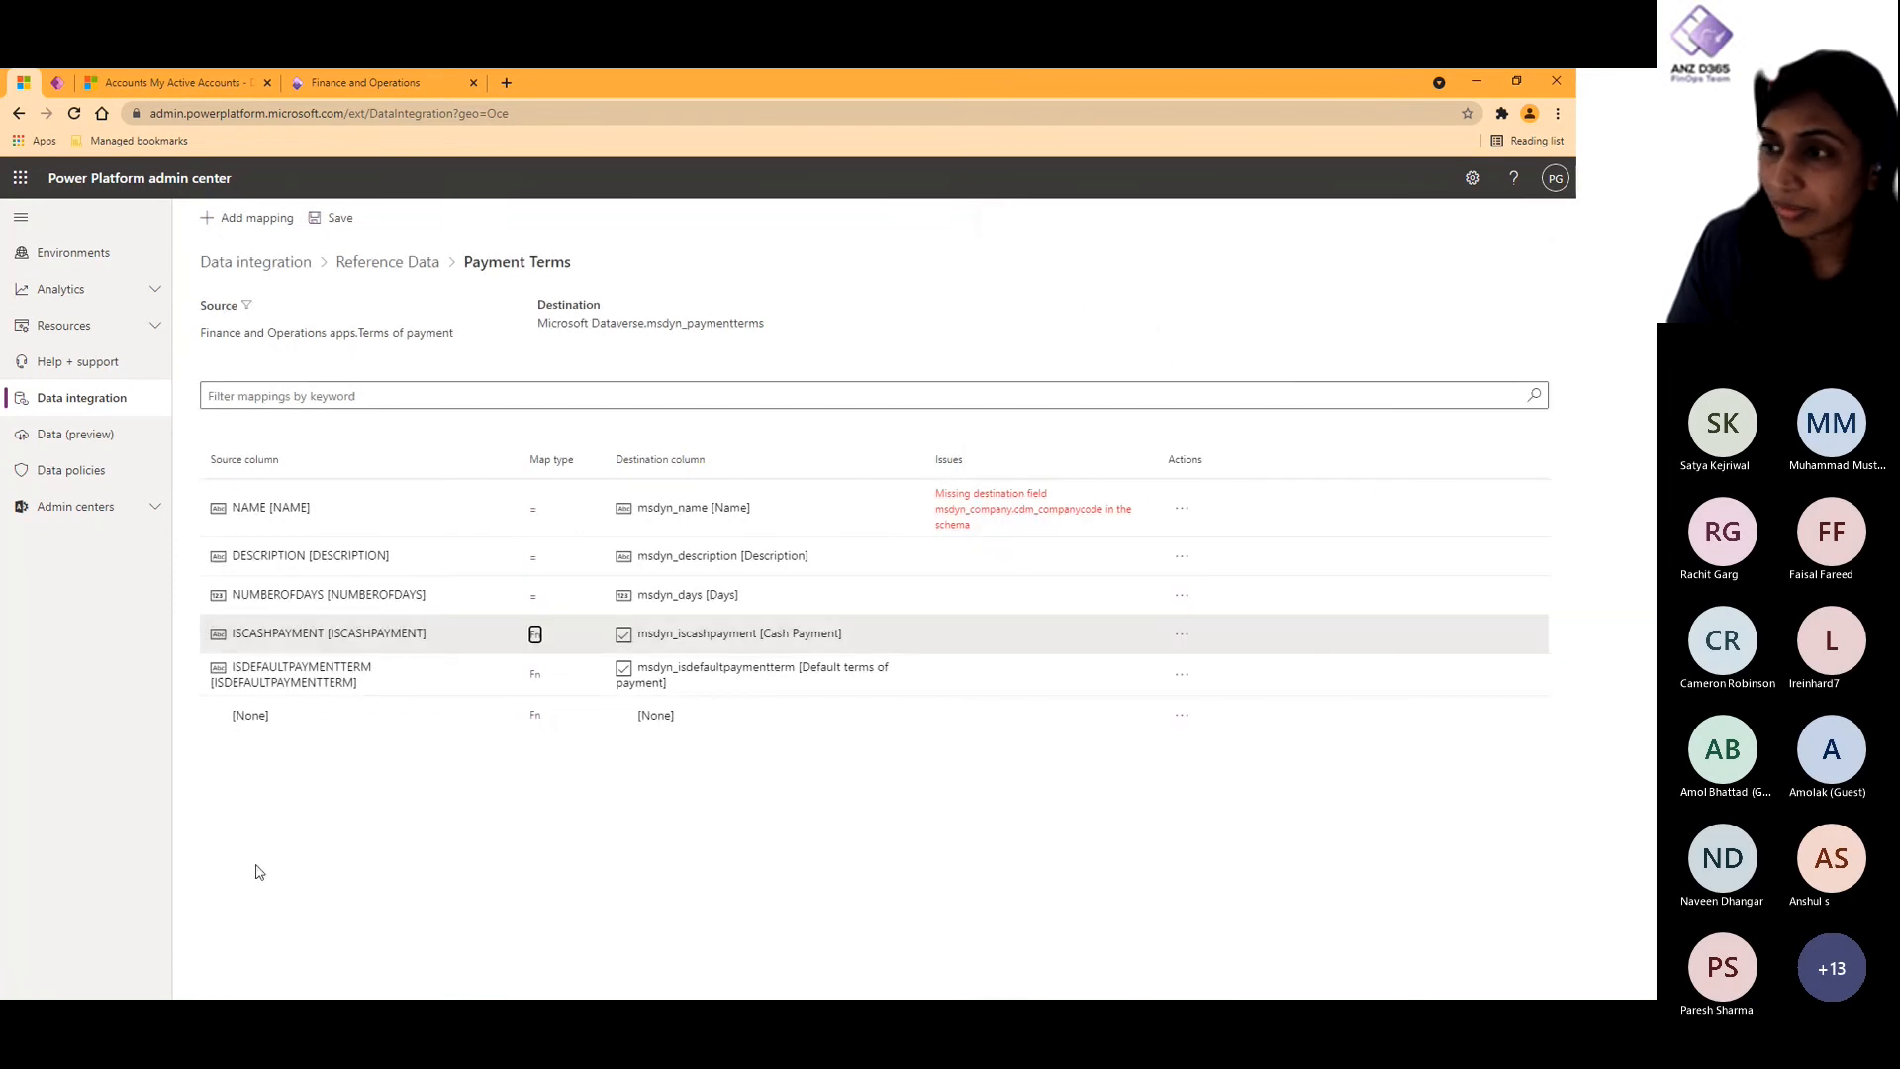
- Examine the Reference Data project's execution history and the Unit task's import errors in its oldest run
left_click(387, 261)
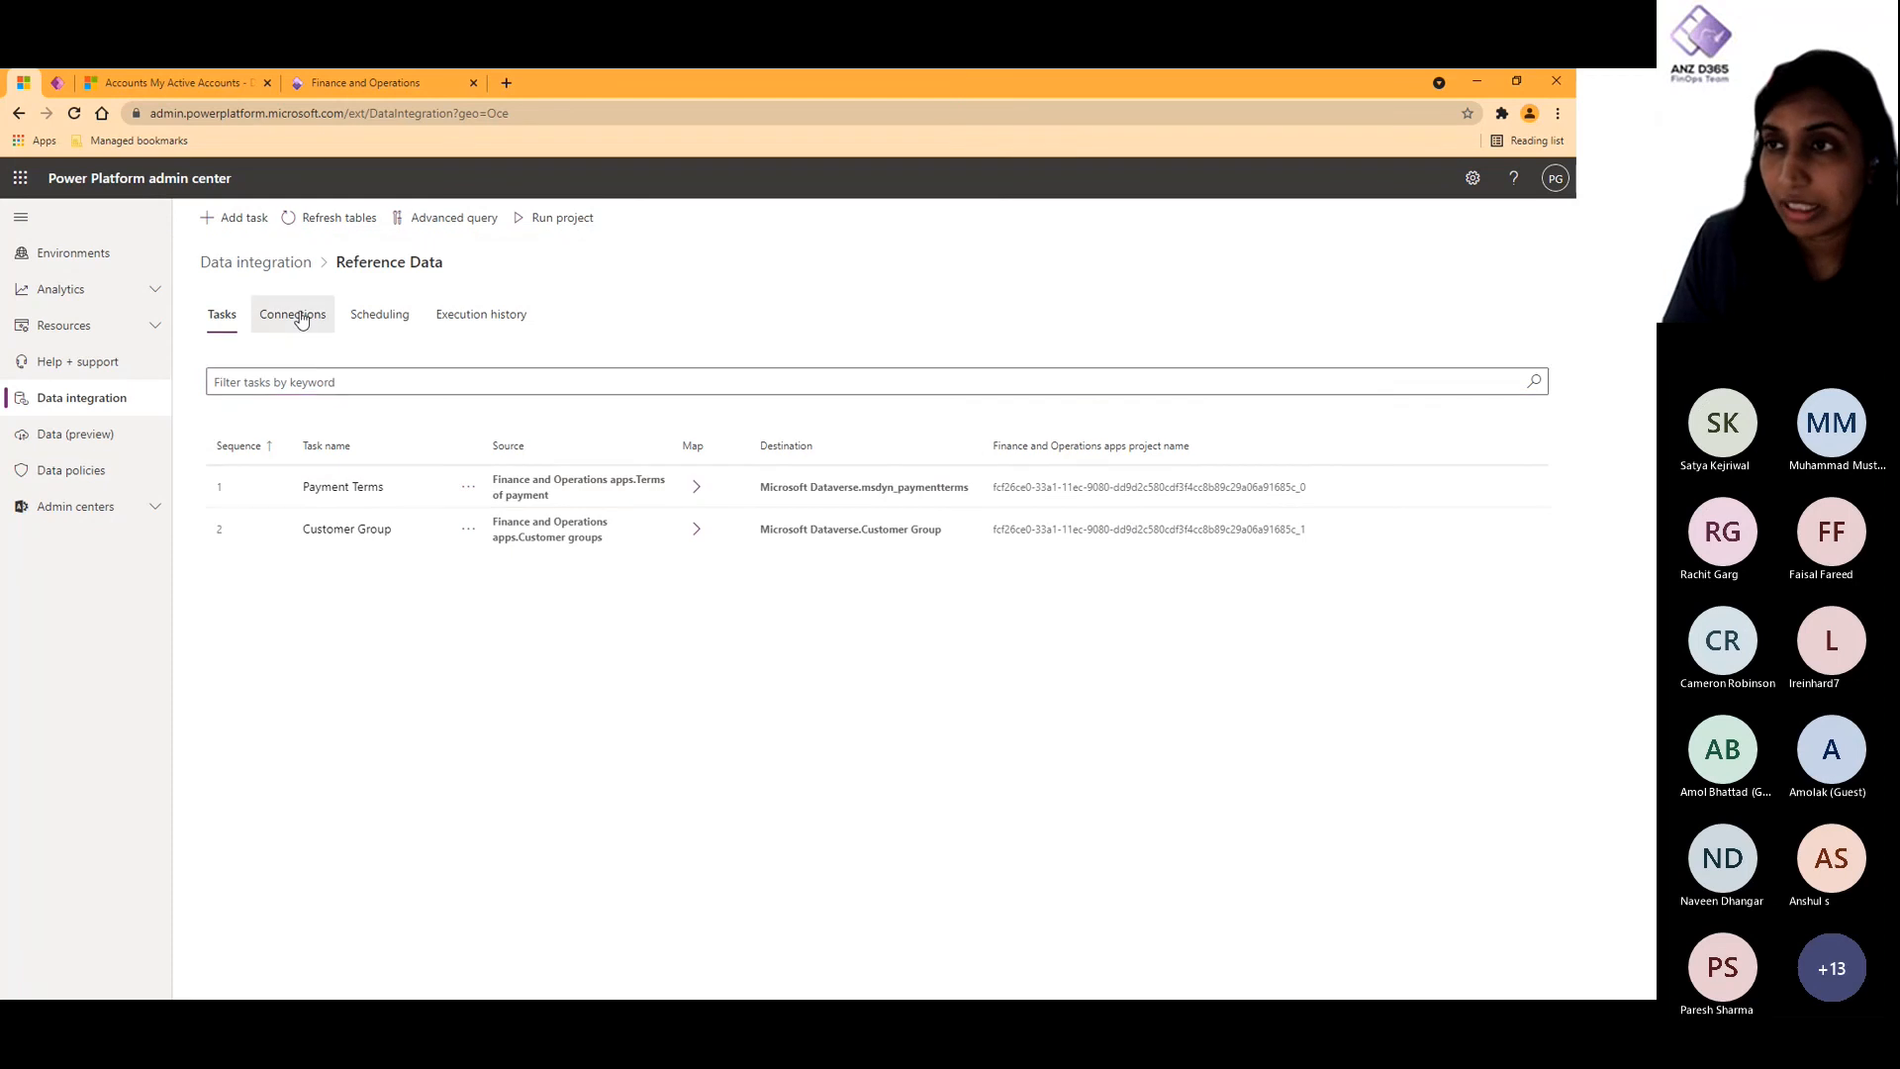
left_click(301, 321)
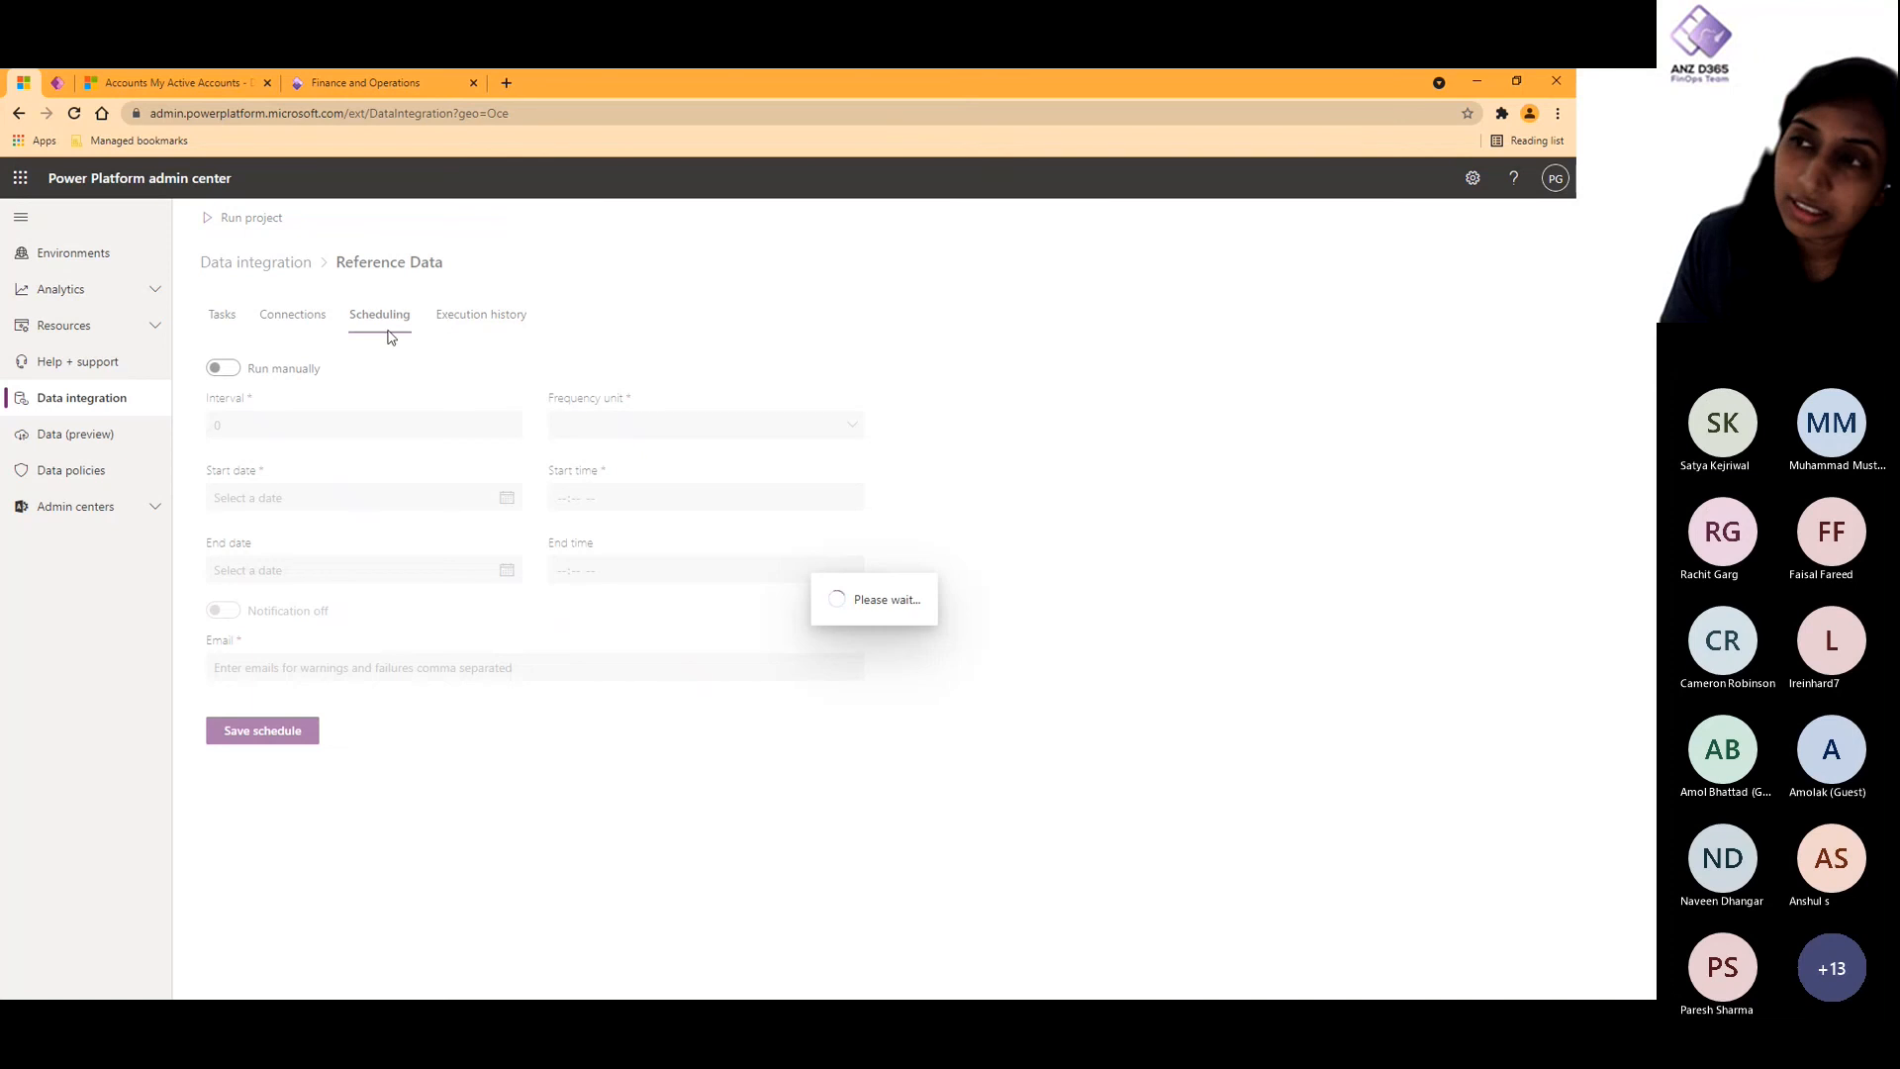
left_click(482, 319)
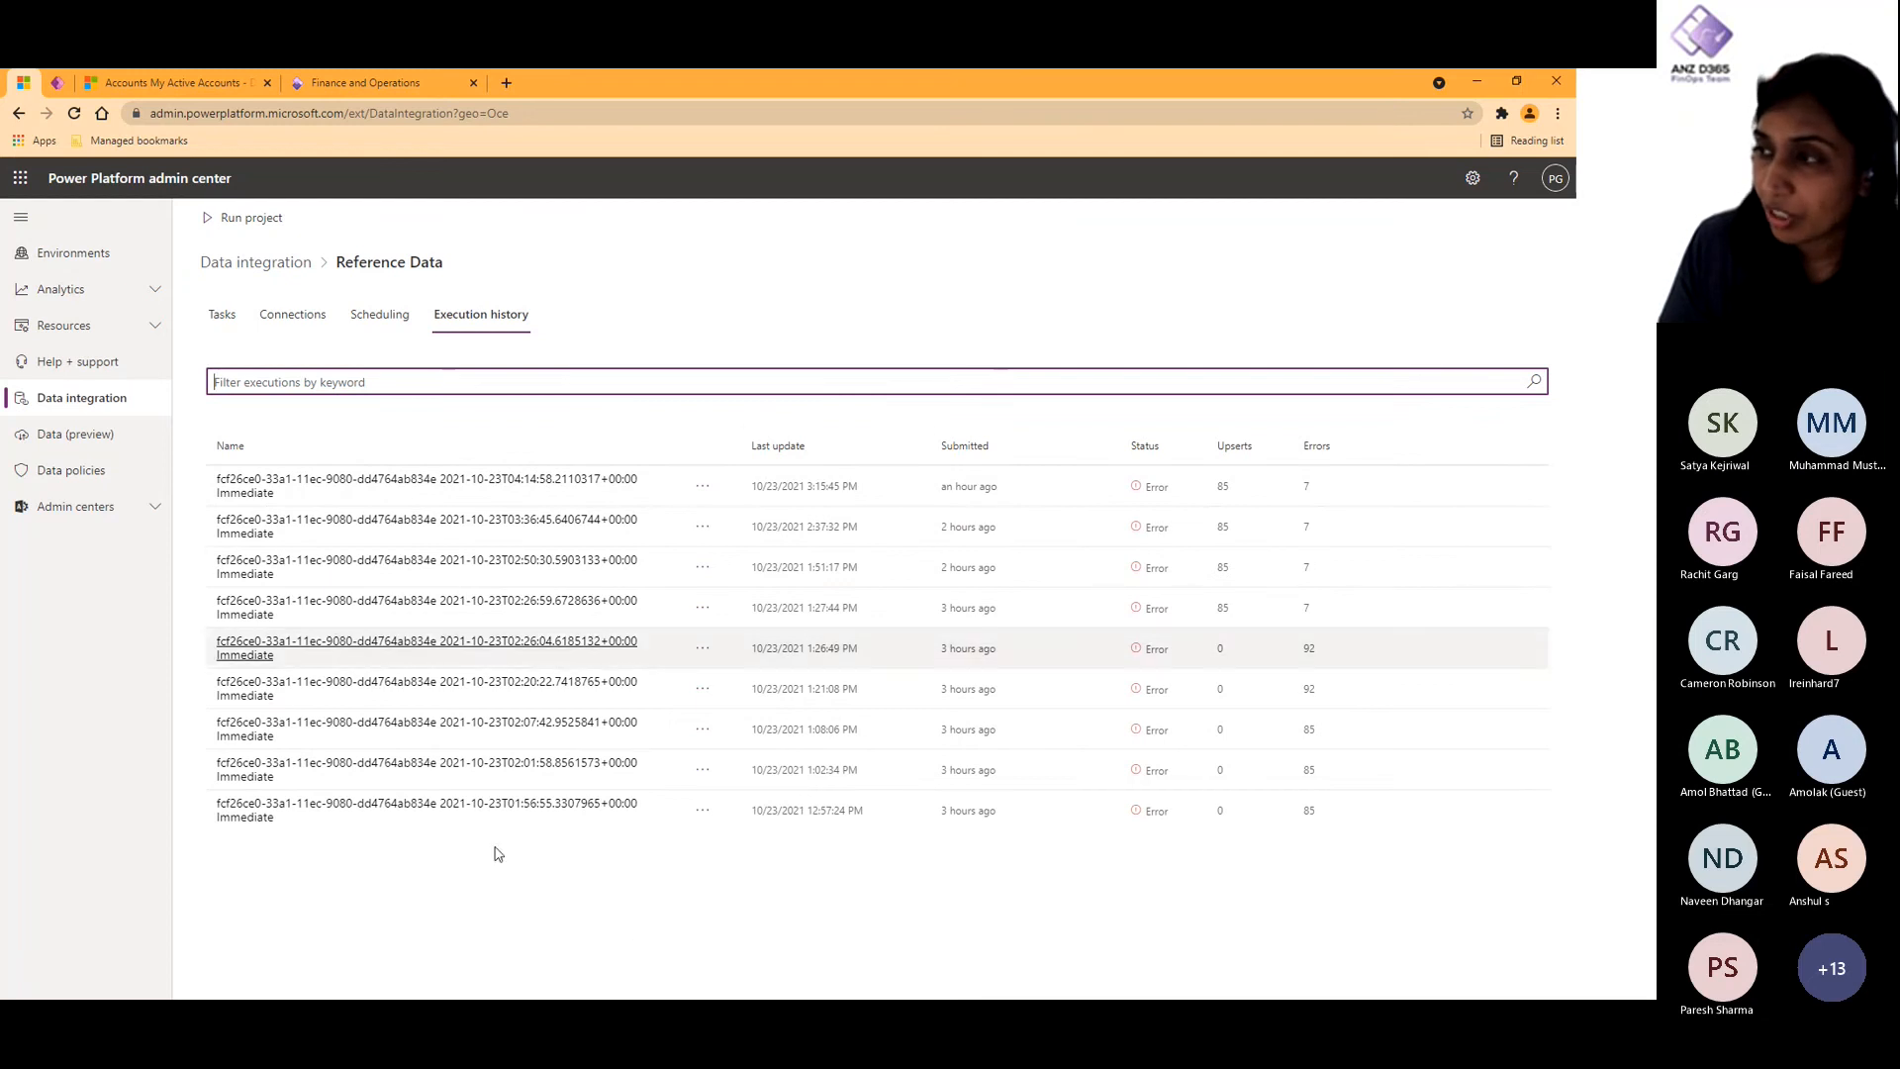
left_click(554, 807)
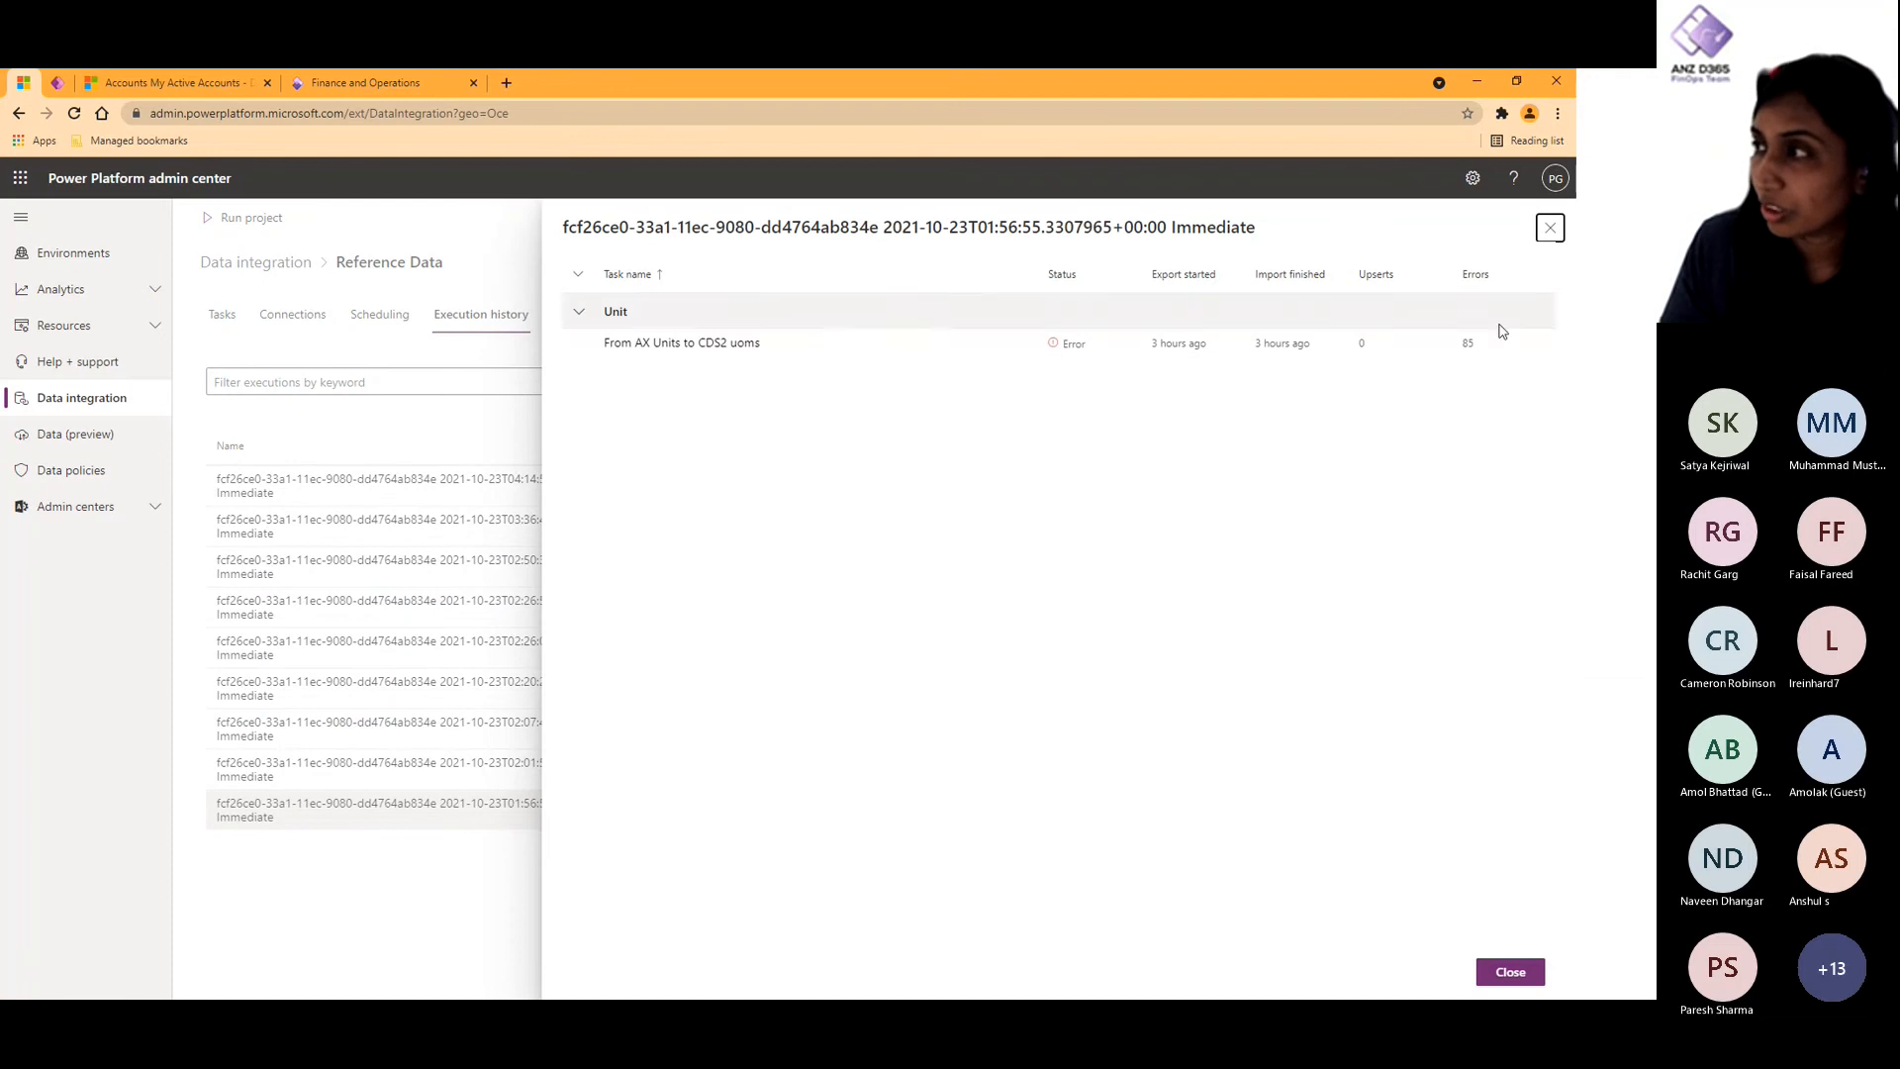
left_click(708, 347)
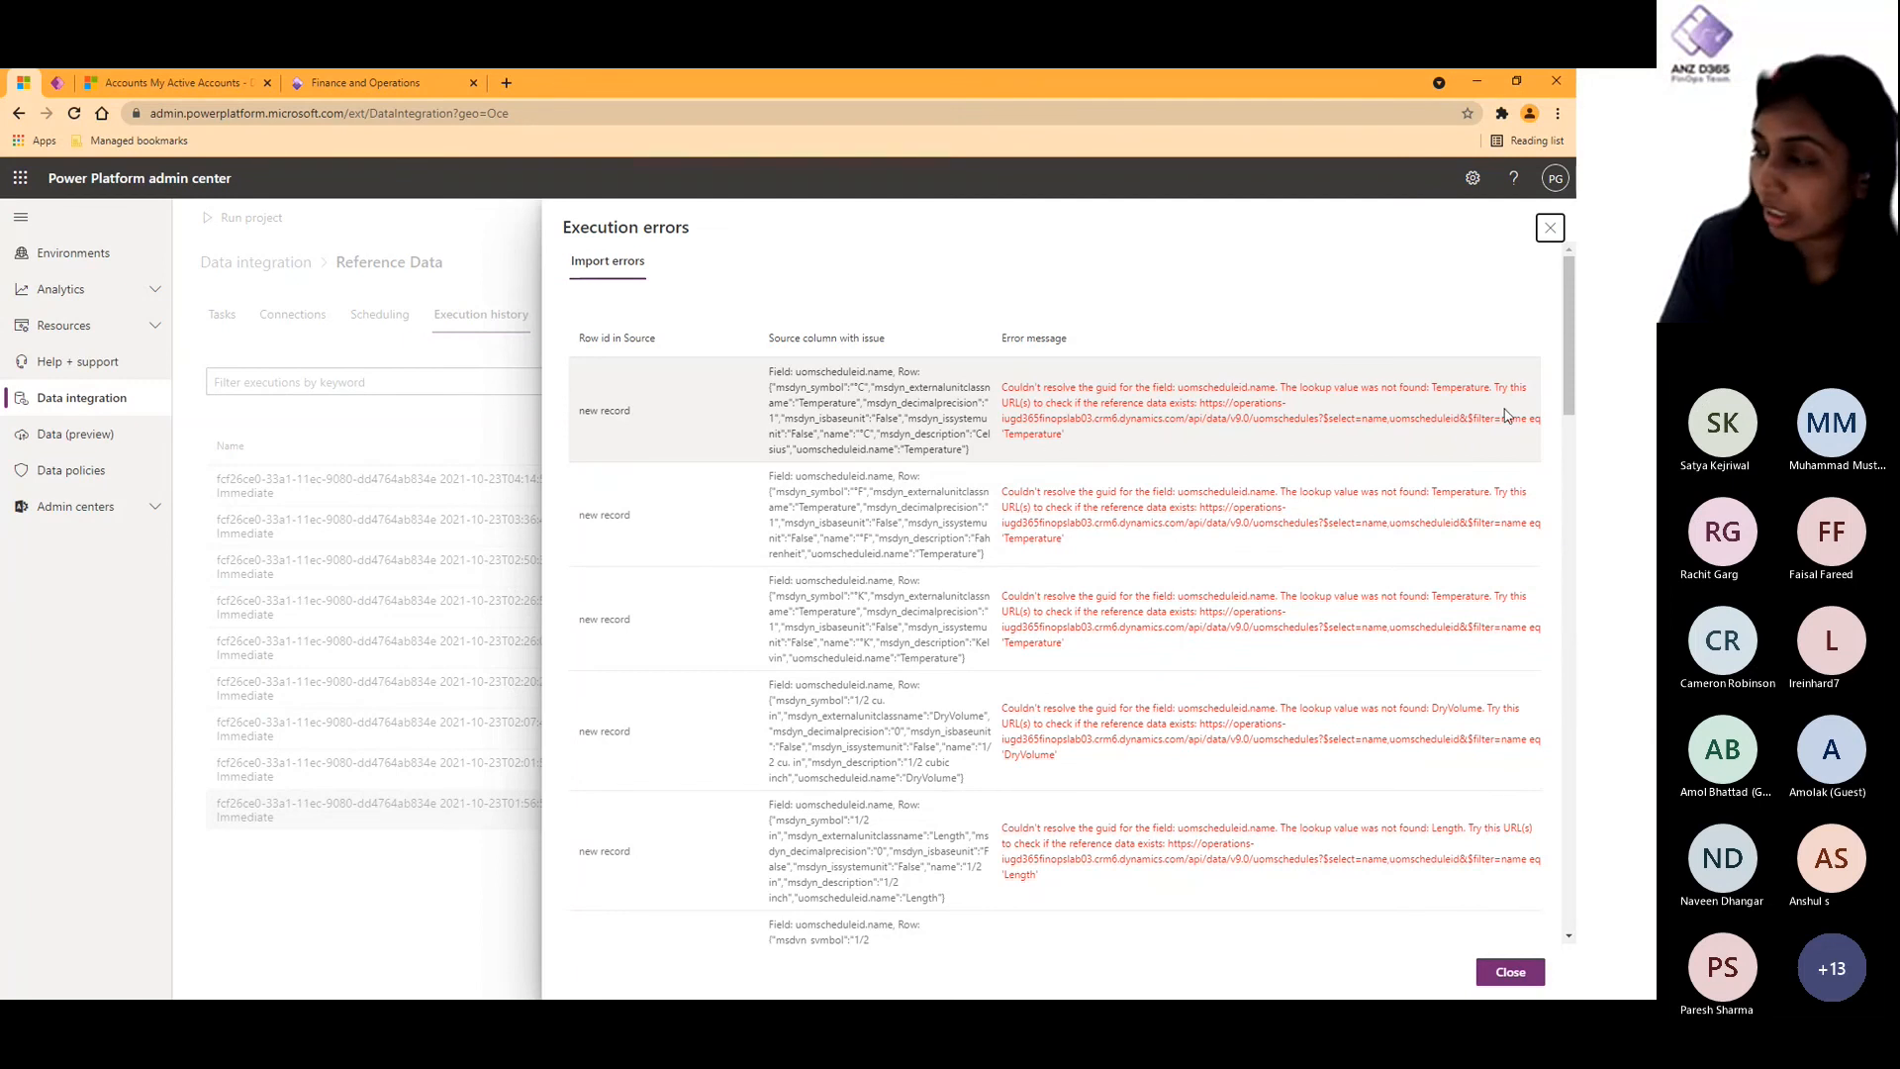
left_click(1500, 973)
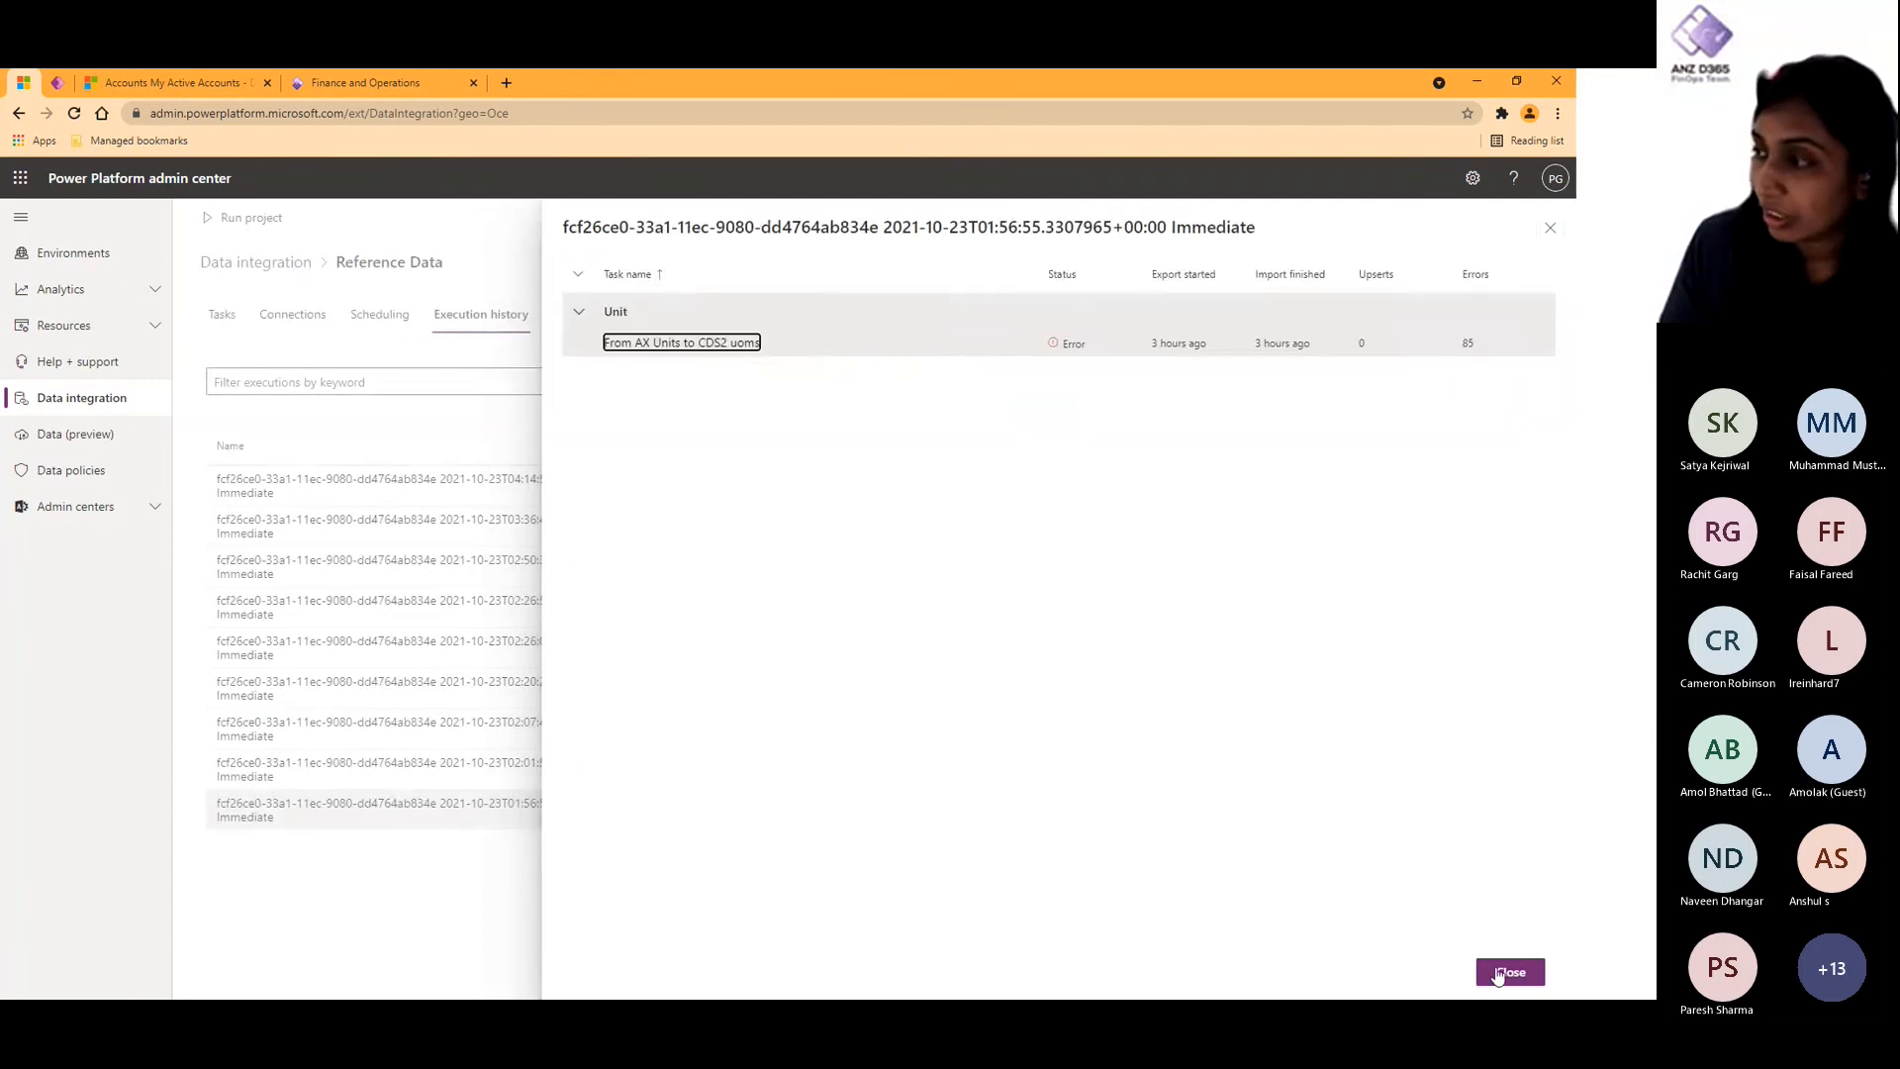
left_click(1500, 973)
- Examine the Payment Terms and Customer Group results of the latest run and select the lookup URL in the first import error
left_click(556, 487)
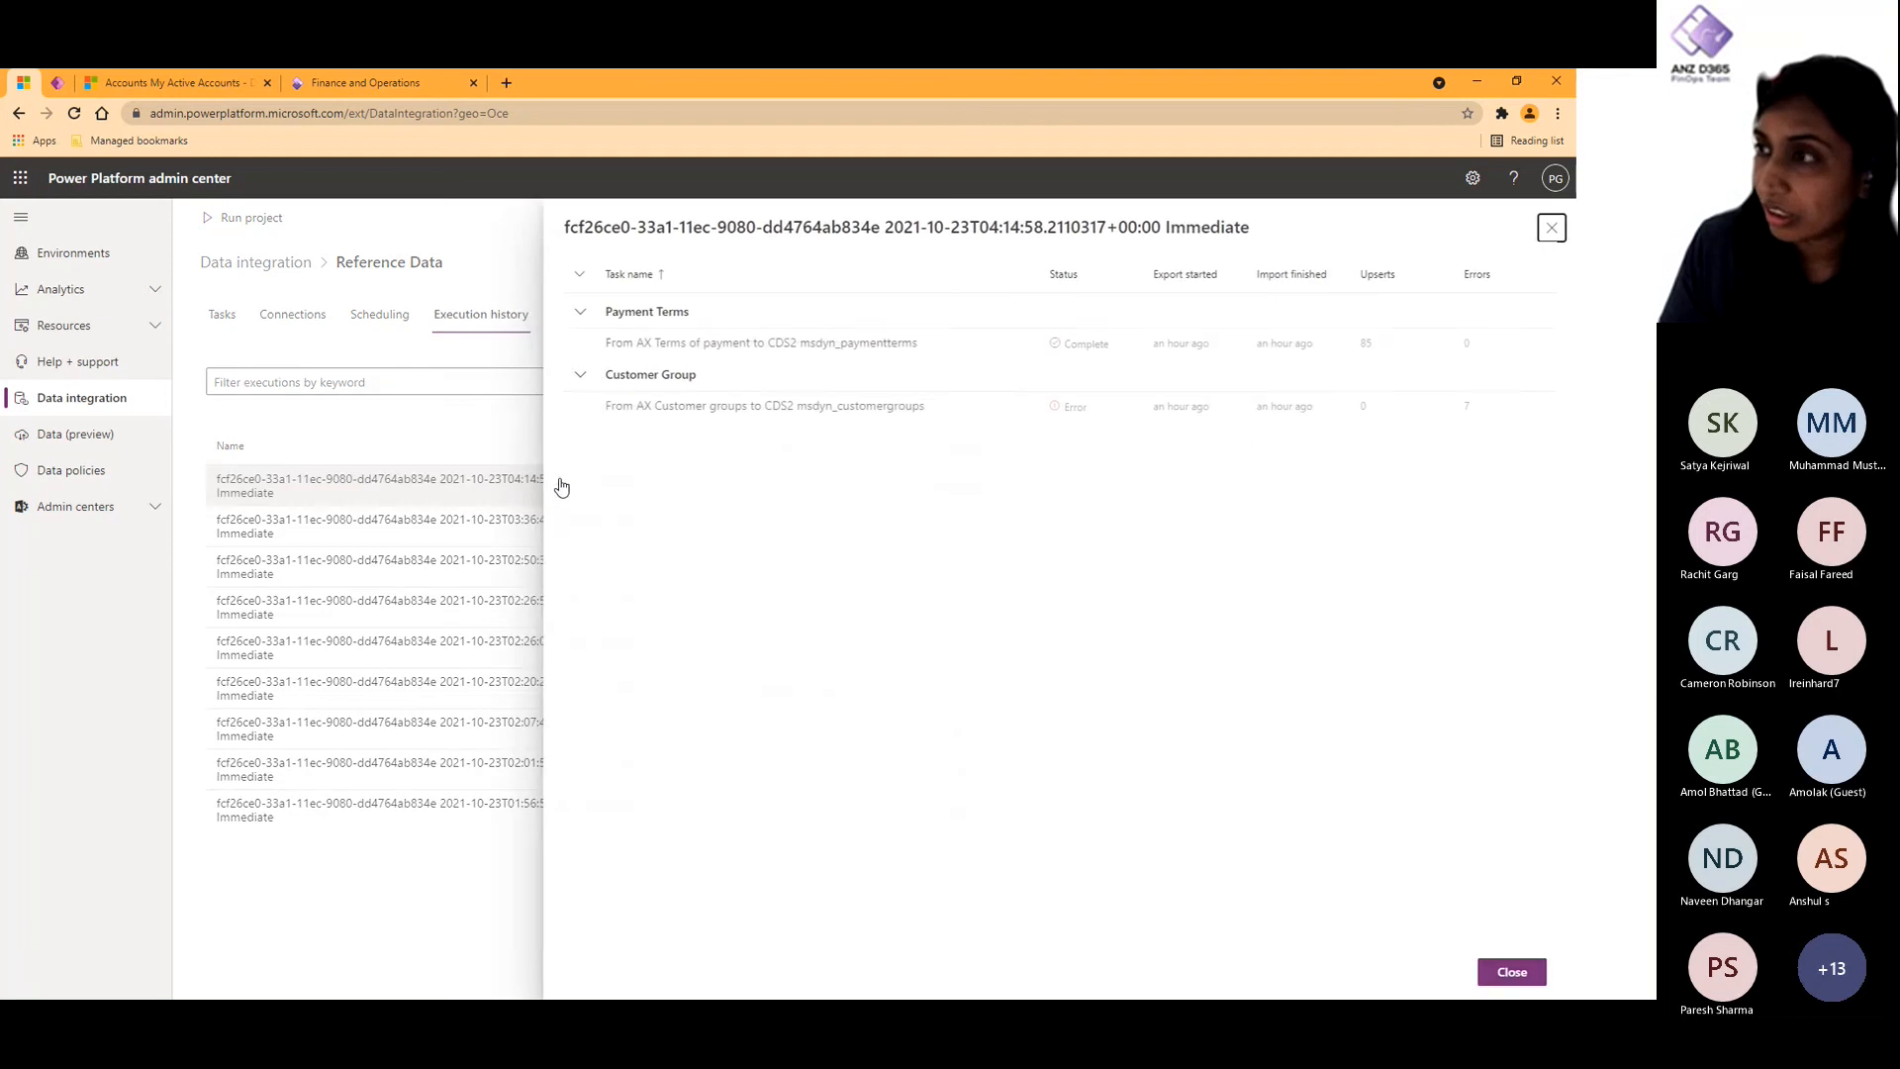
left_click(826, 349)
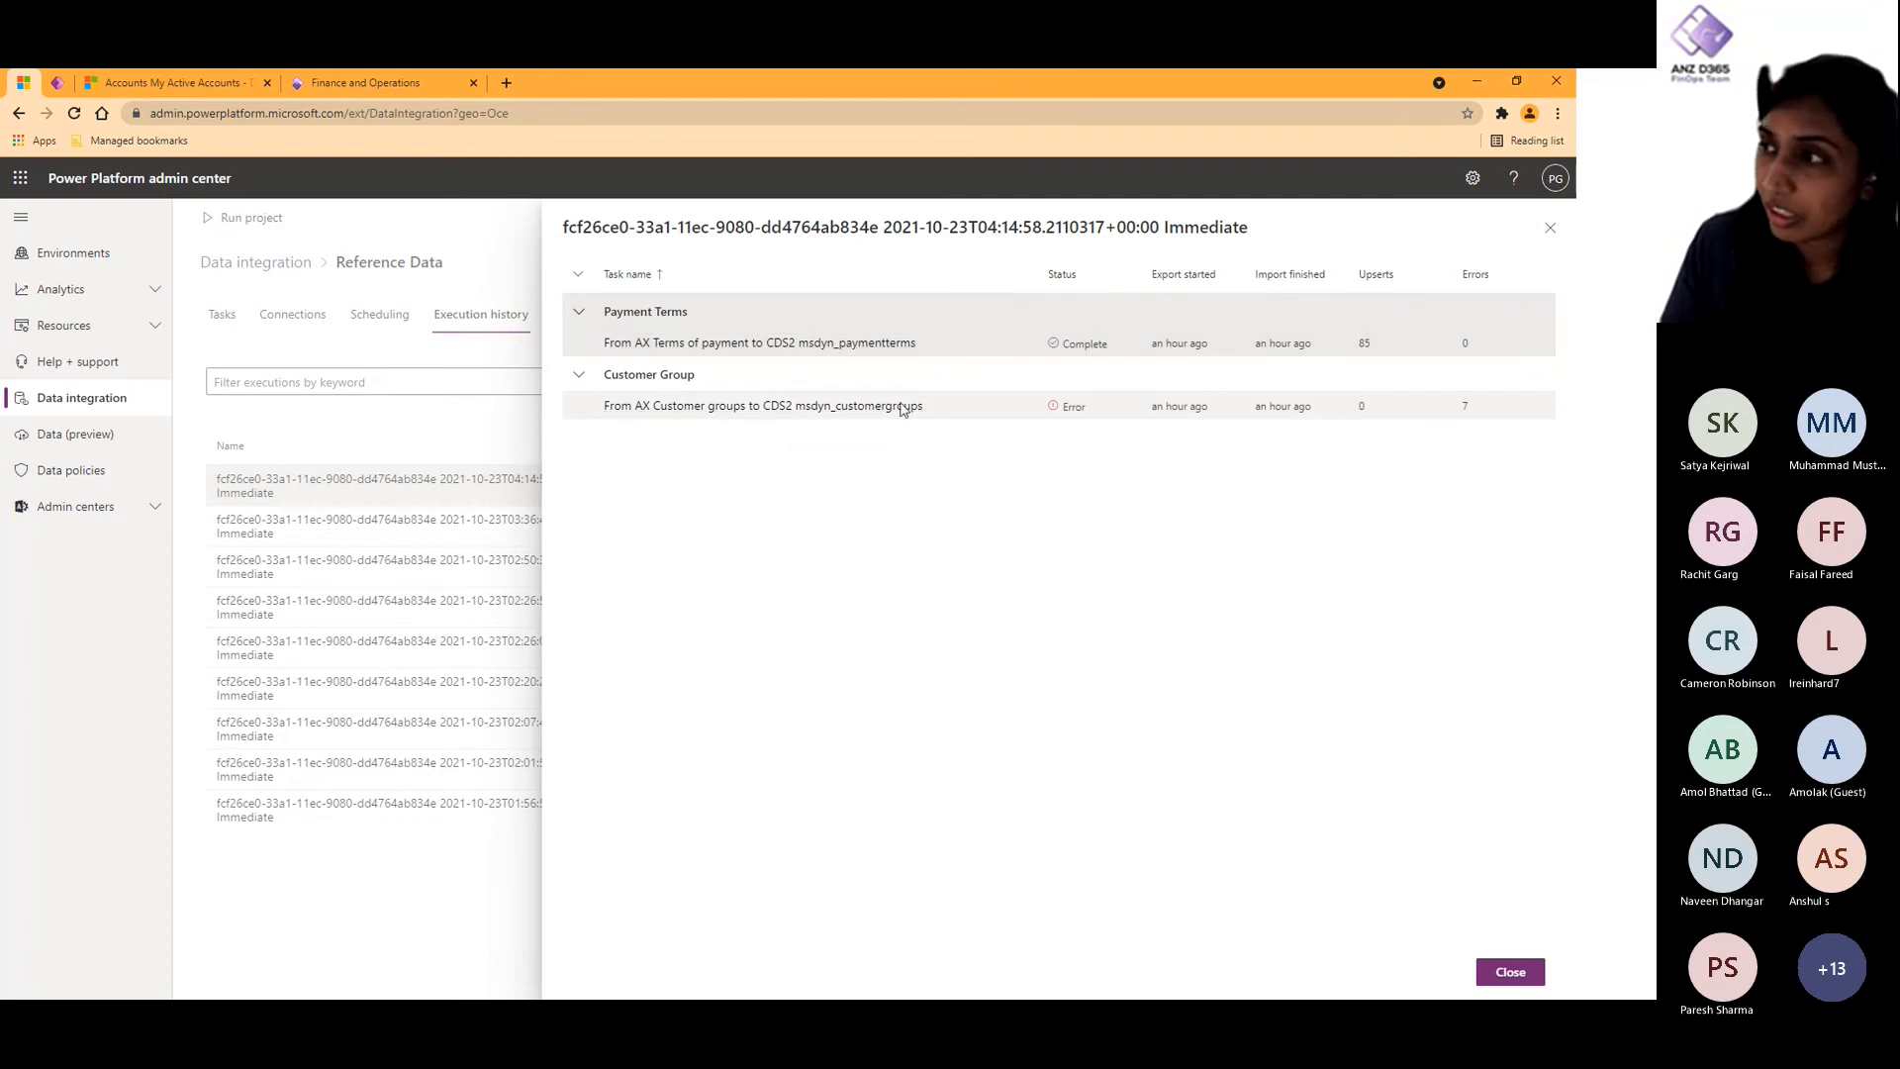
left_click(861, 407)
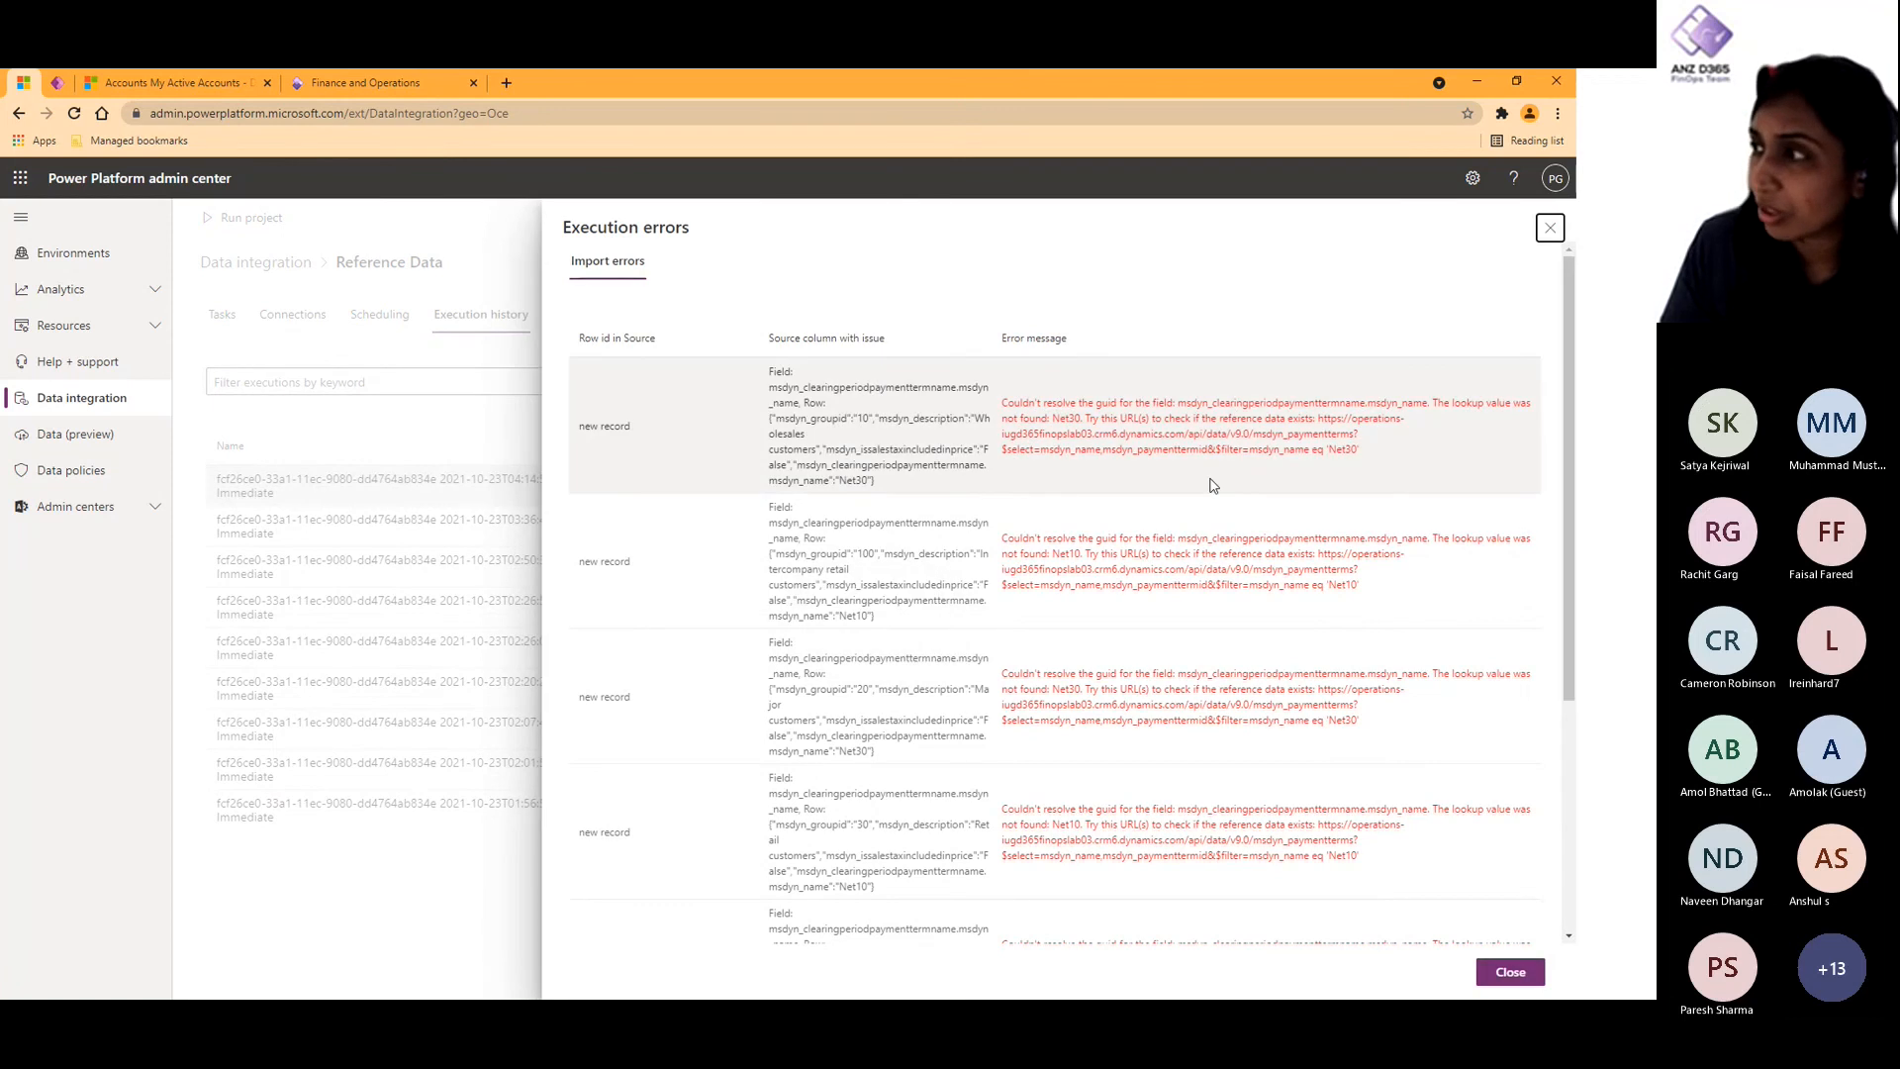
left_click_drag(1364, 455, 1327, 422)
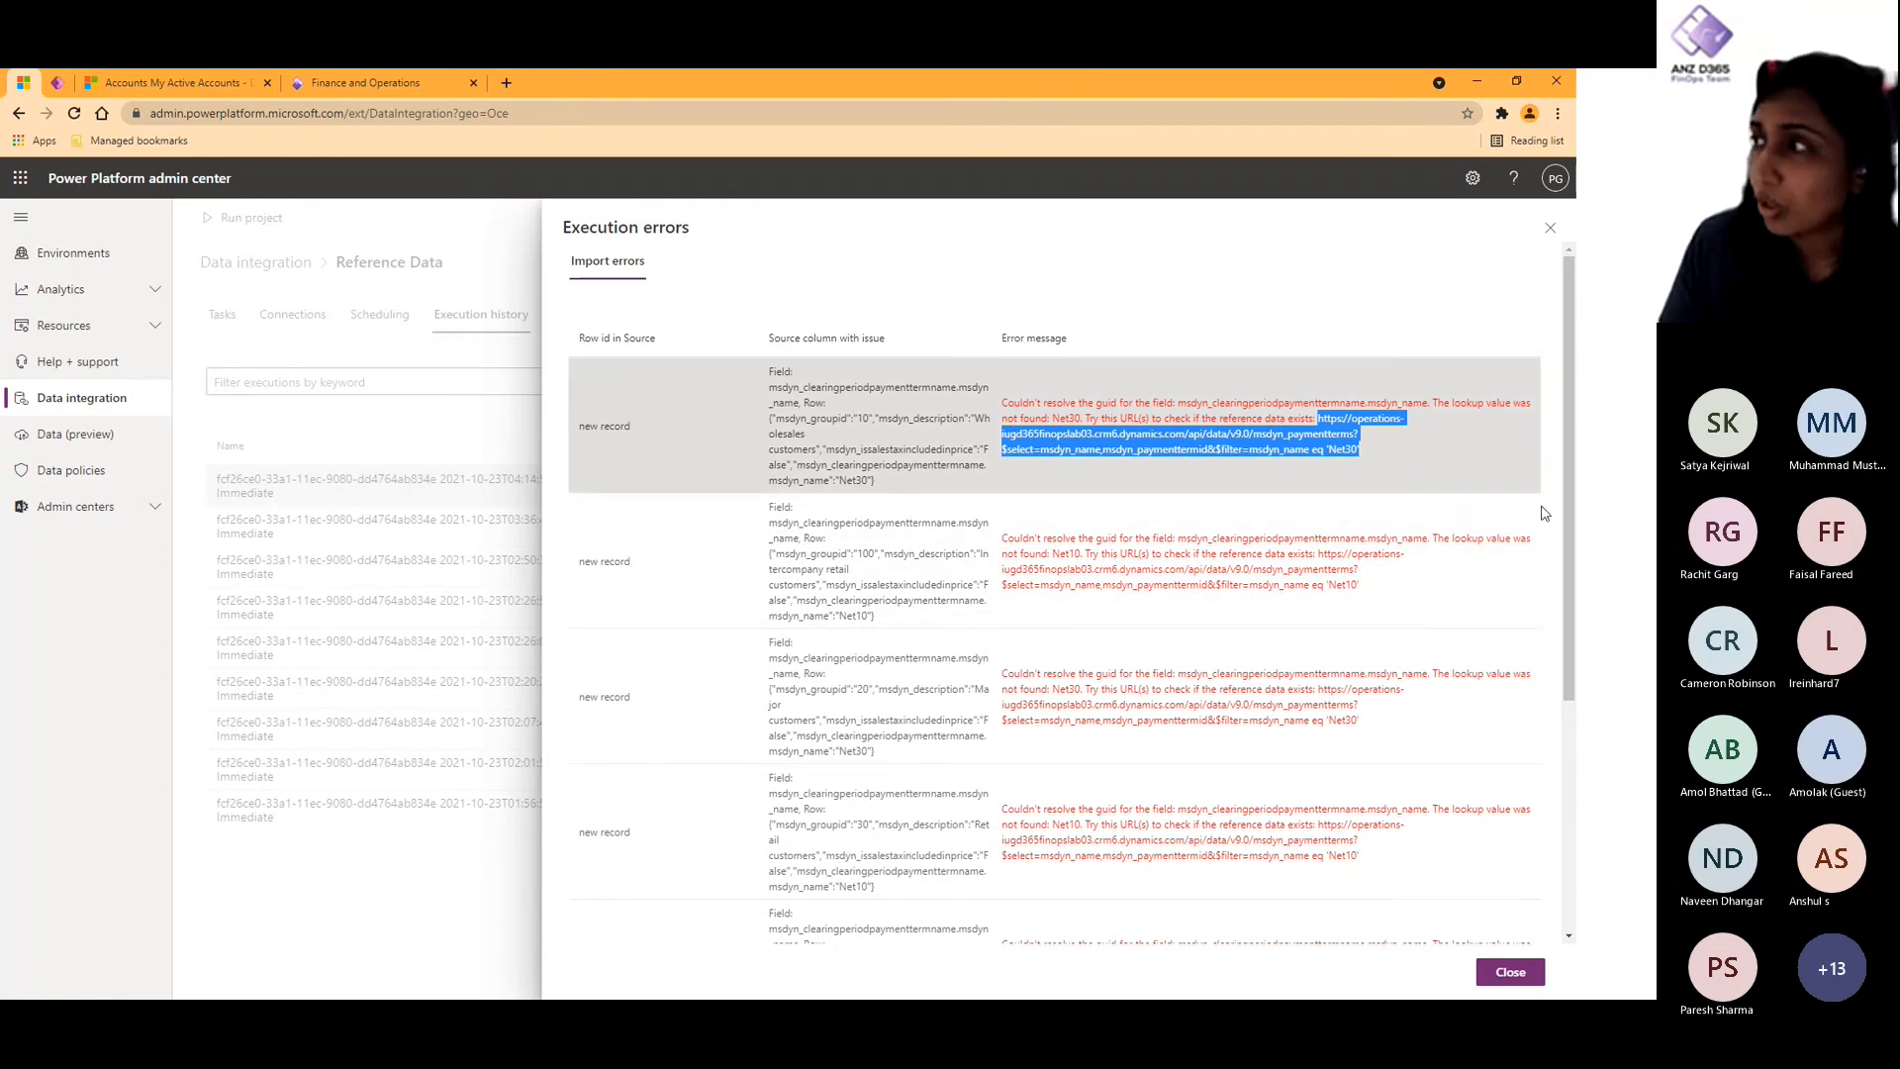
right_click(1342, 438)
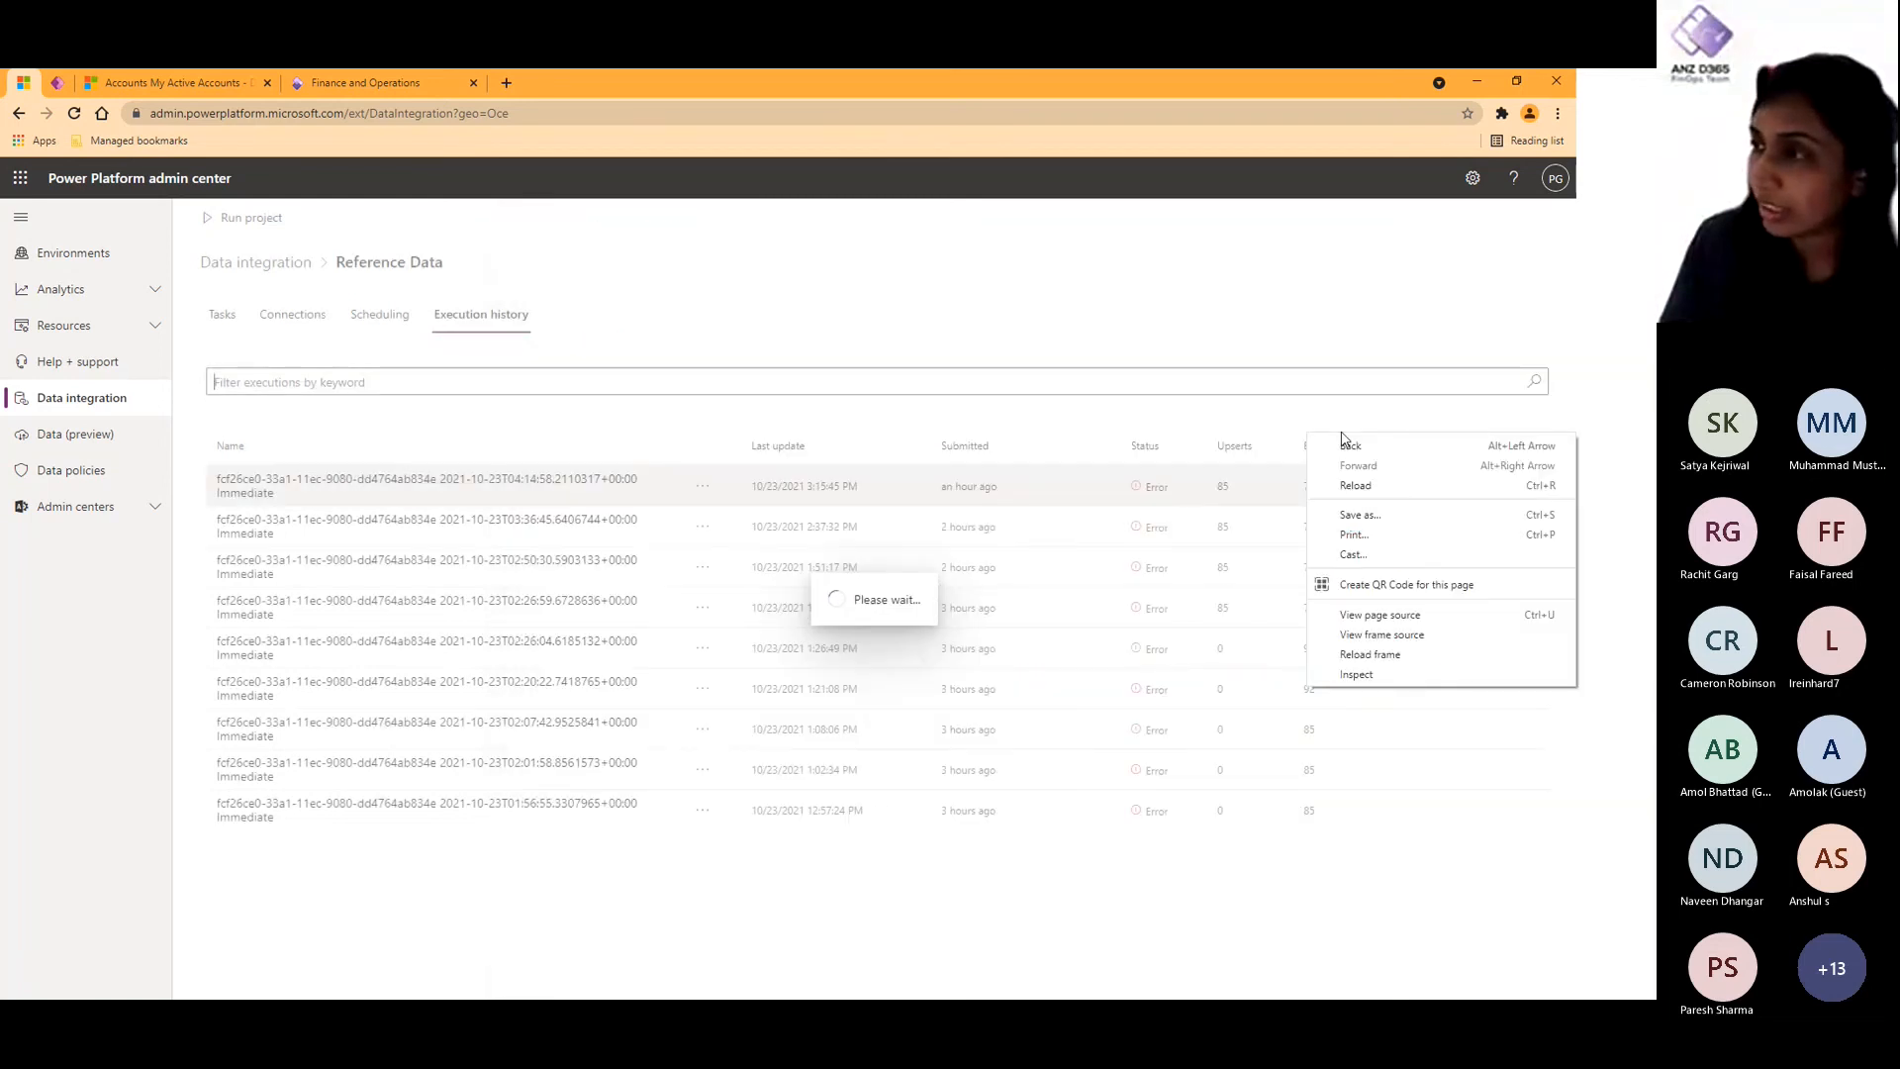
left_click(1062, 958)
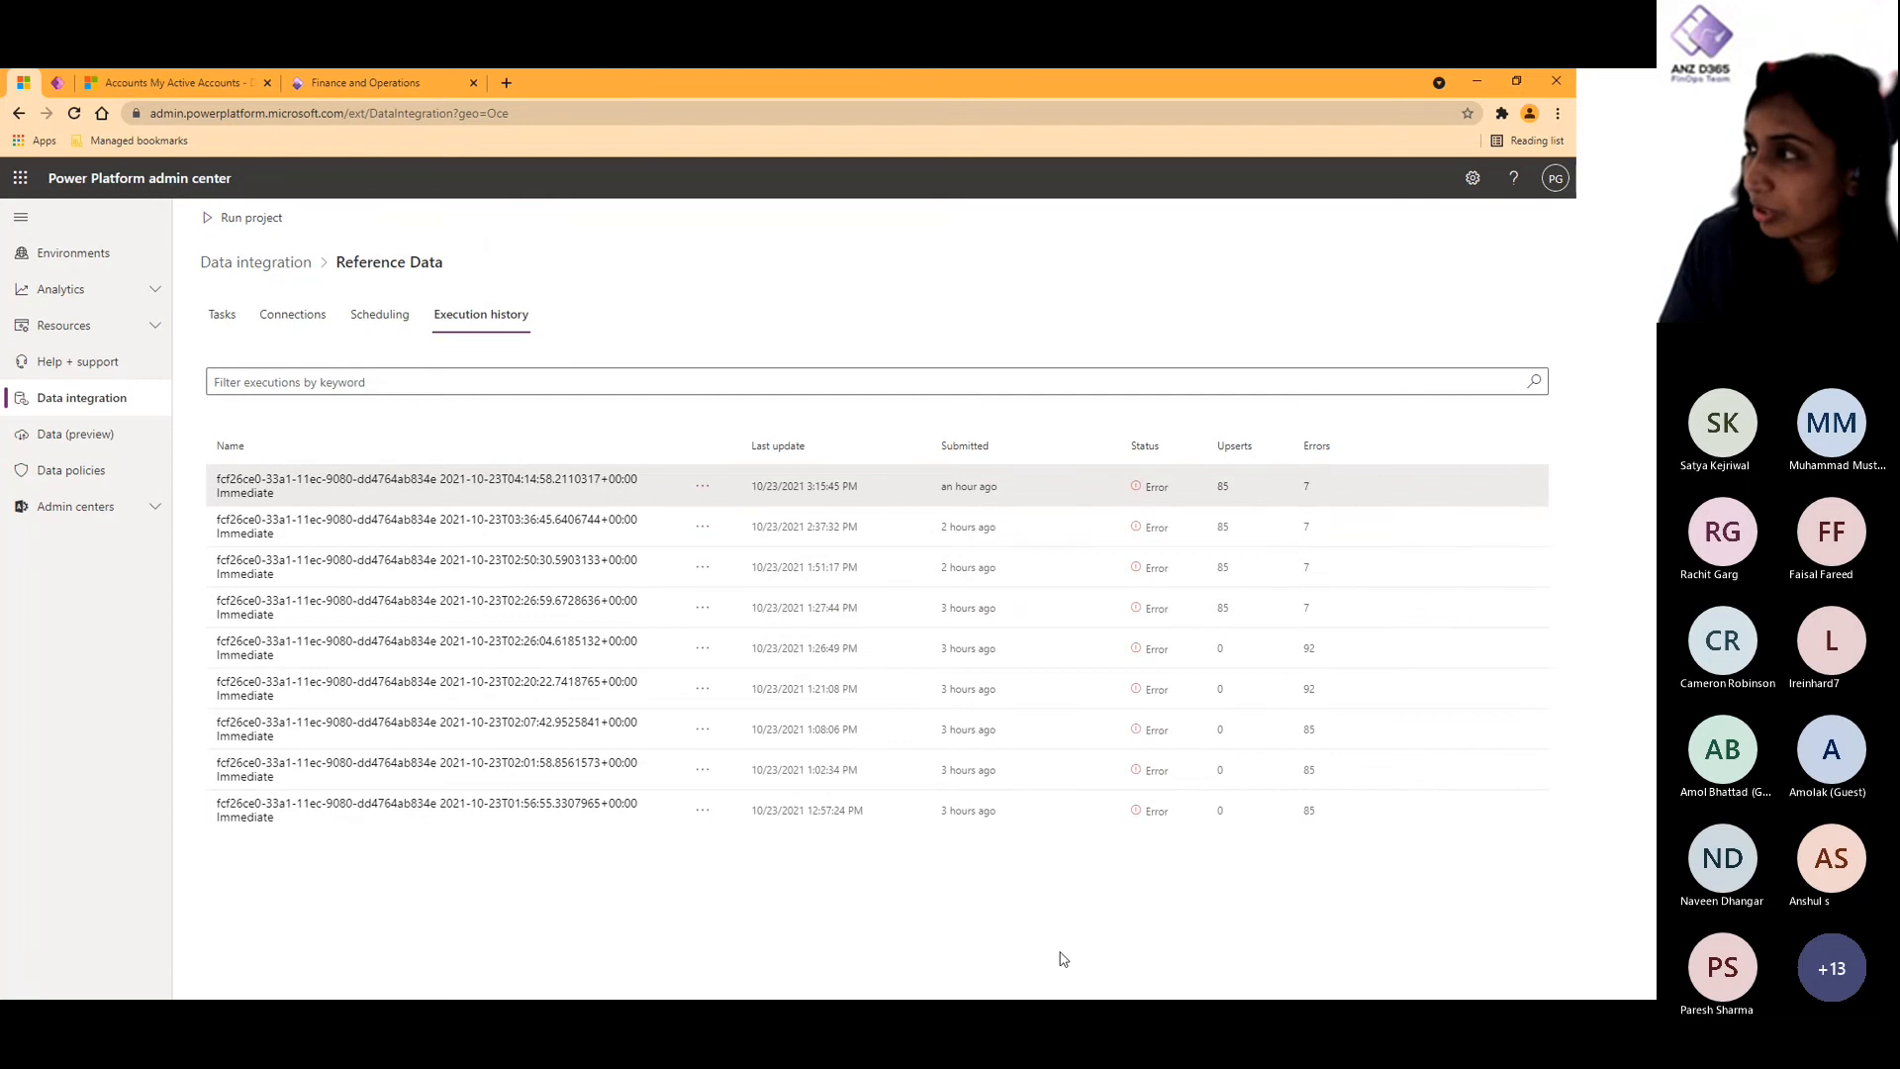
- Check the msdyn_paymentterms lookup URL for Net30 from the latest run's first Customer Group error in a separate tab, and close the errors
left_click(543, 491)
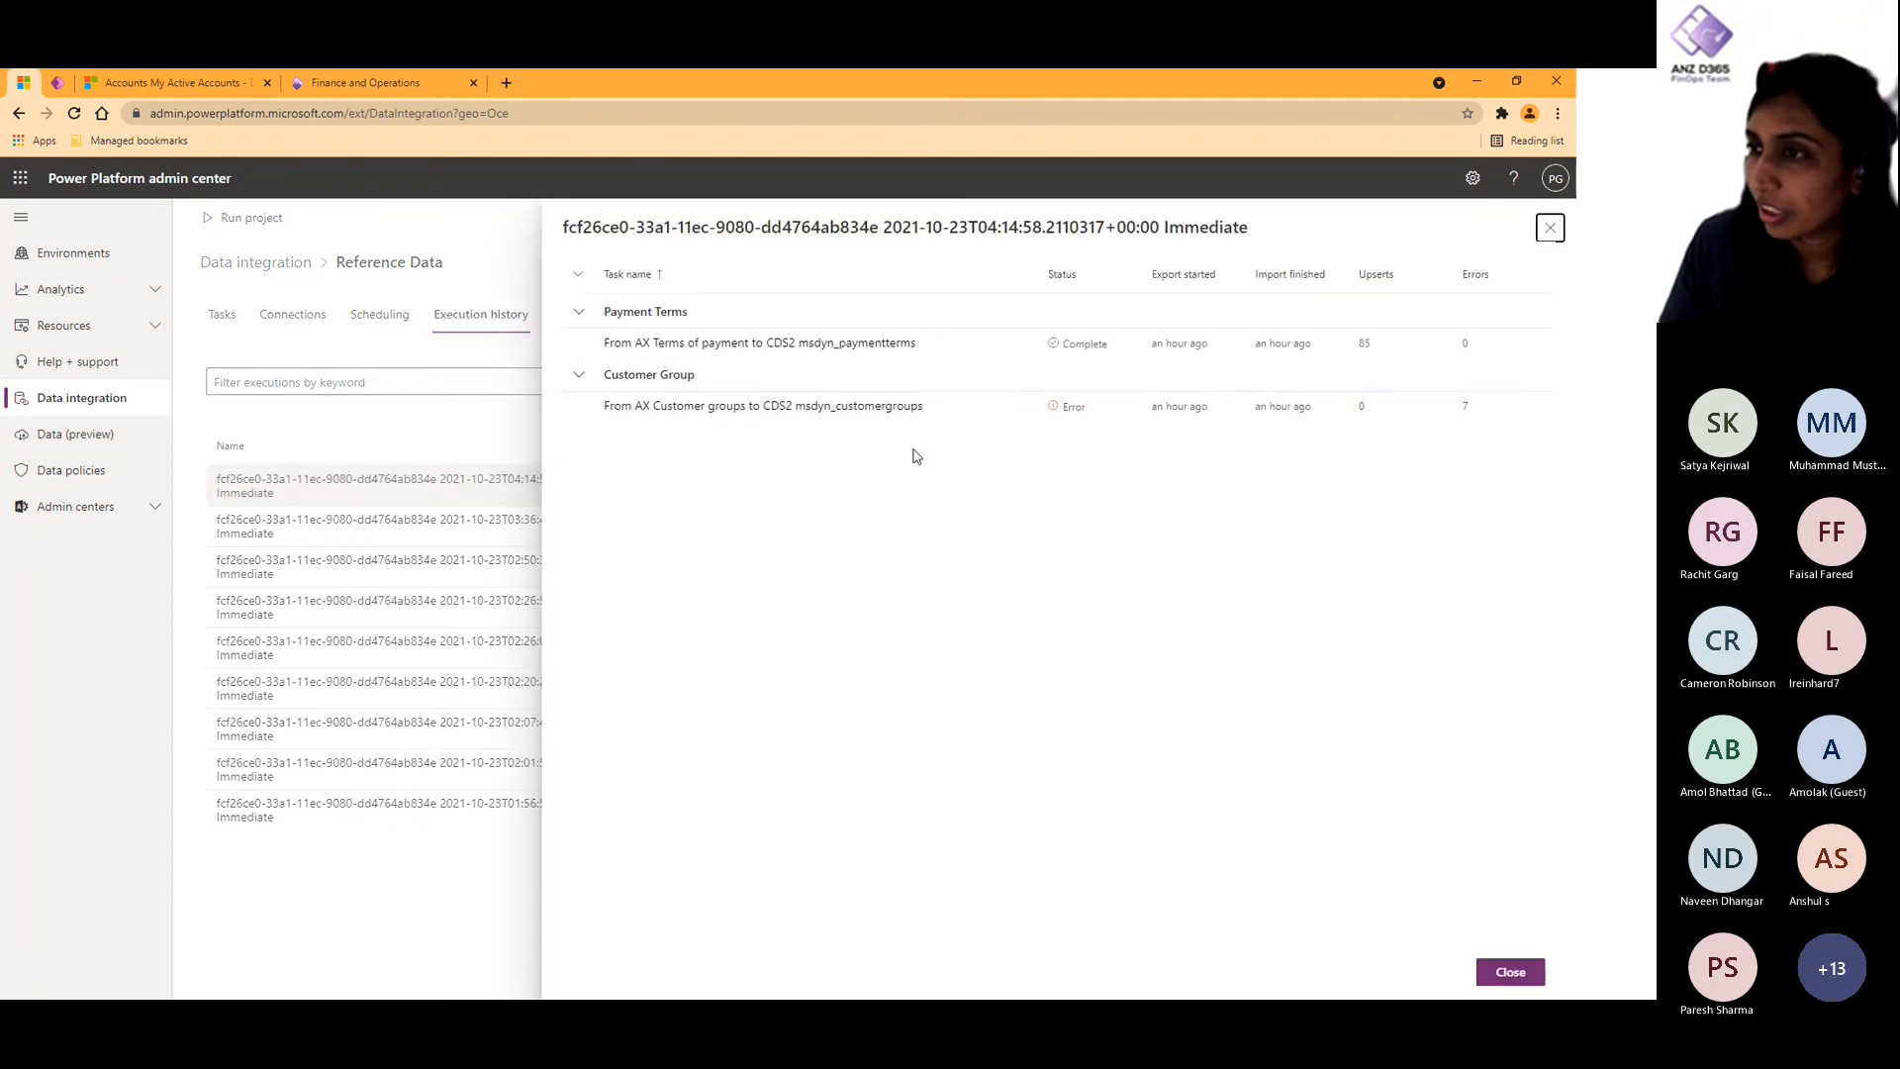
left_click(870, 407)
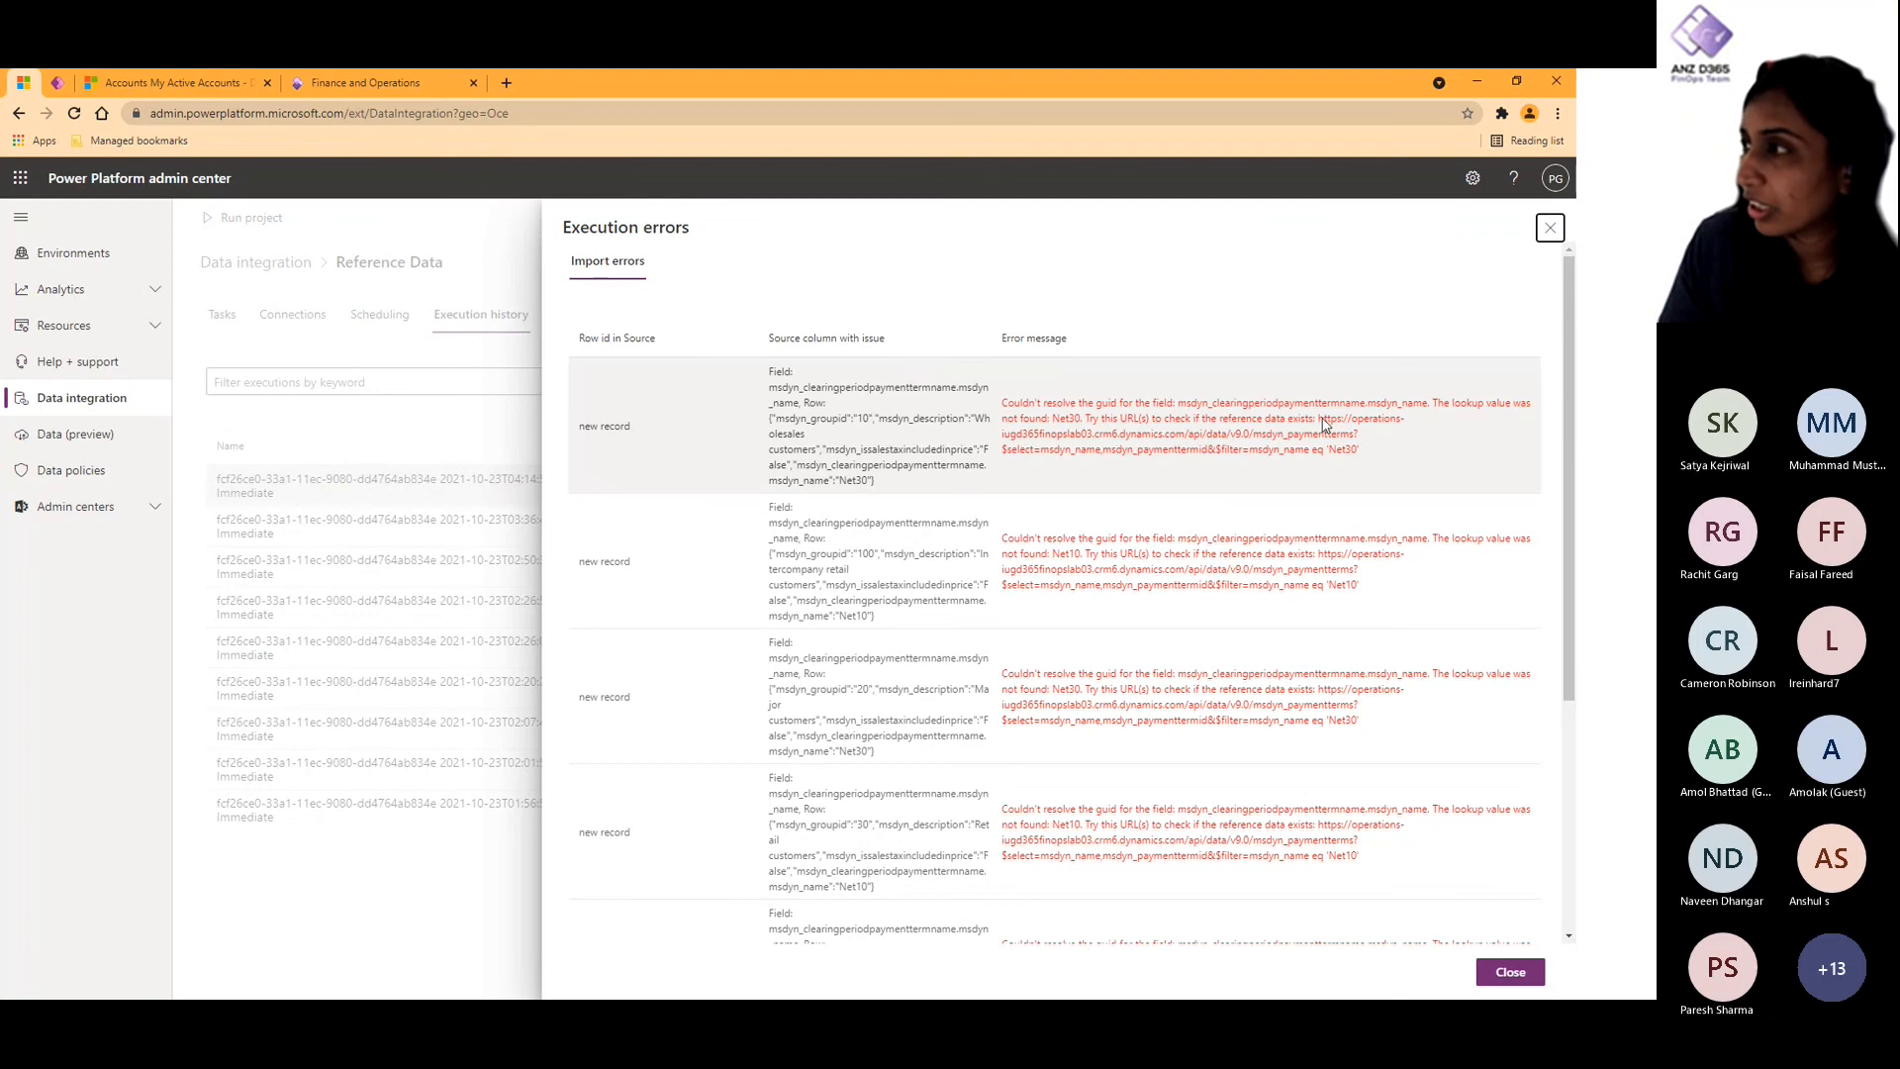
left_click_drag(1323, 419, 1361, 454)
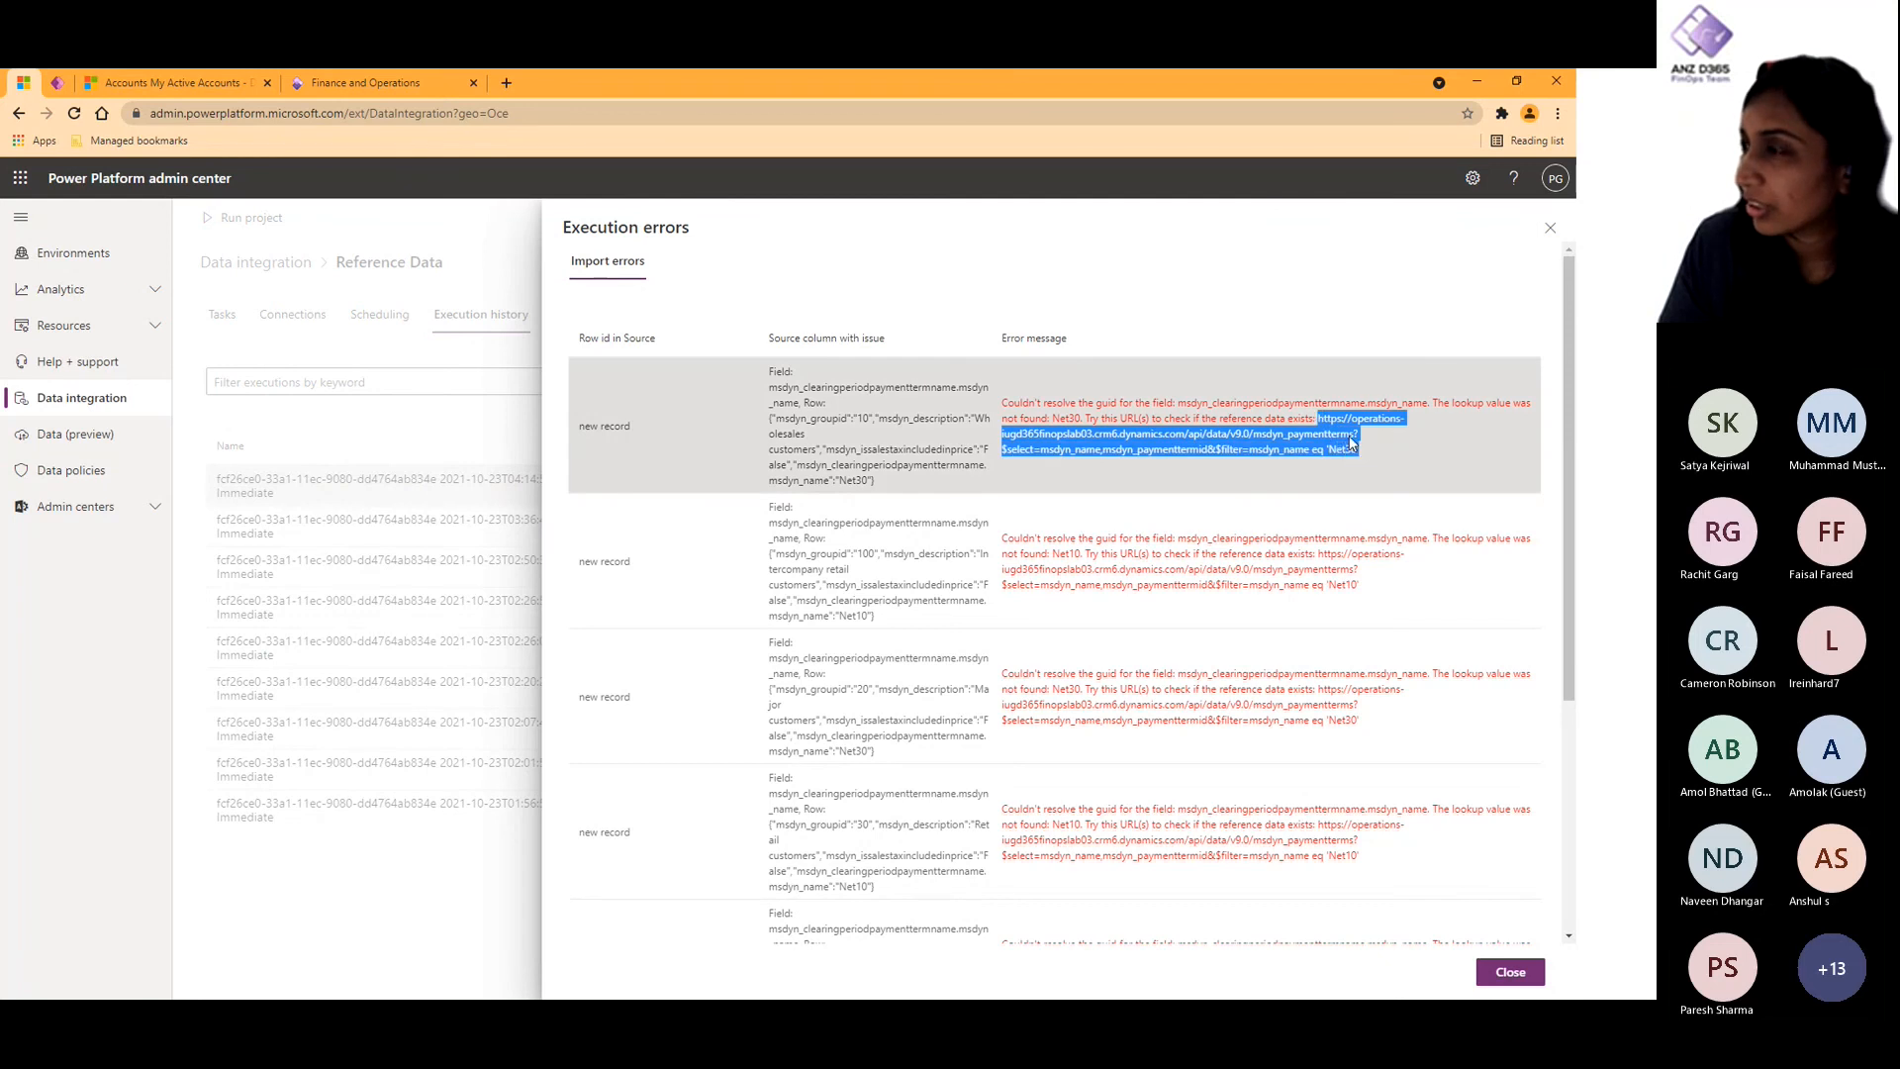
right_click(1351, 443)
left_click(1354, 492)
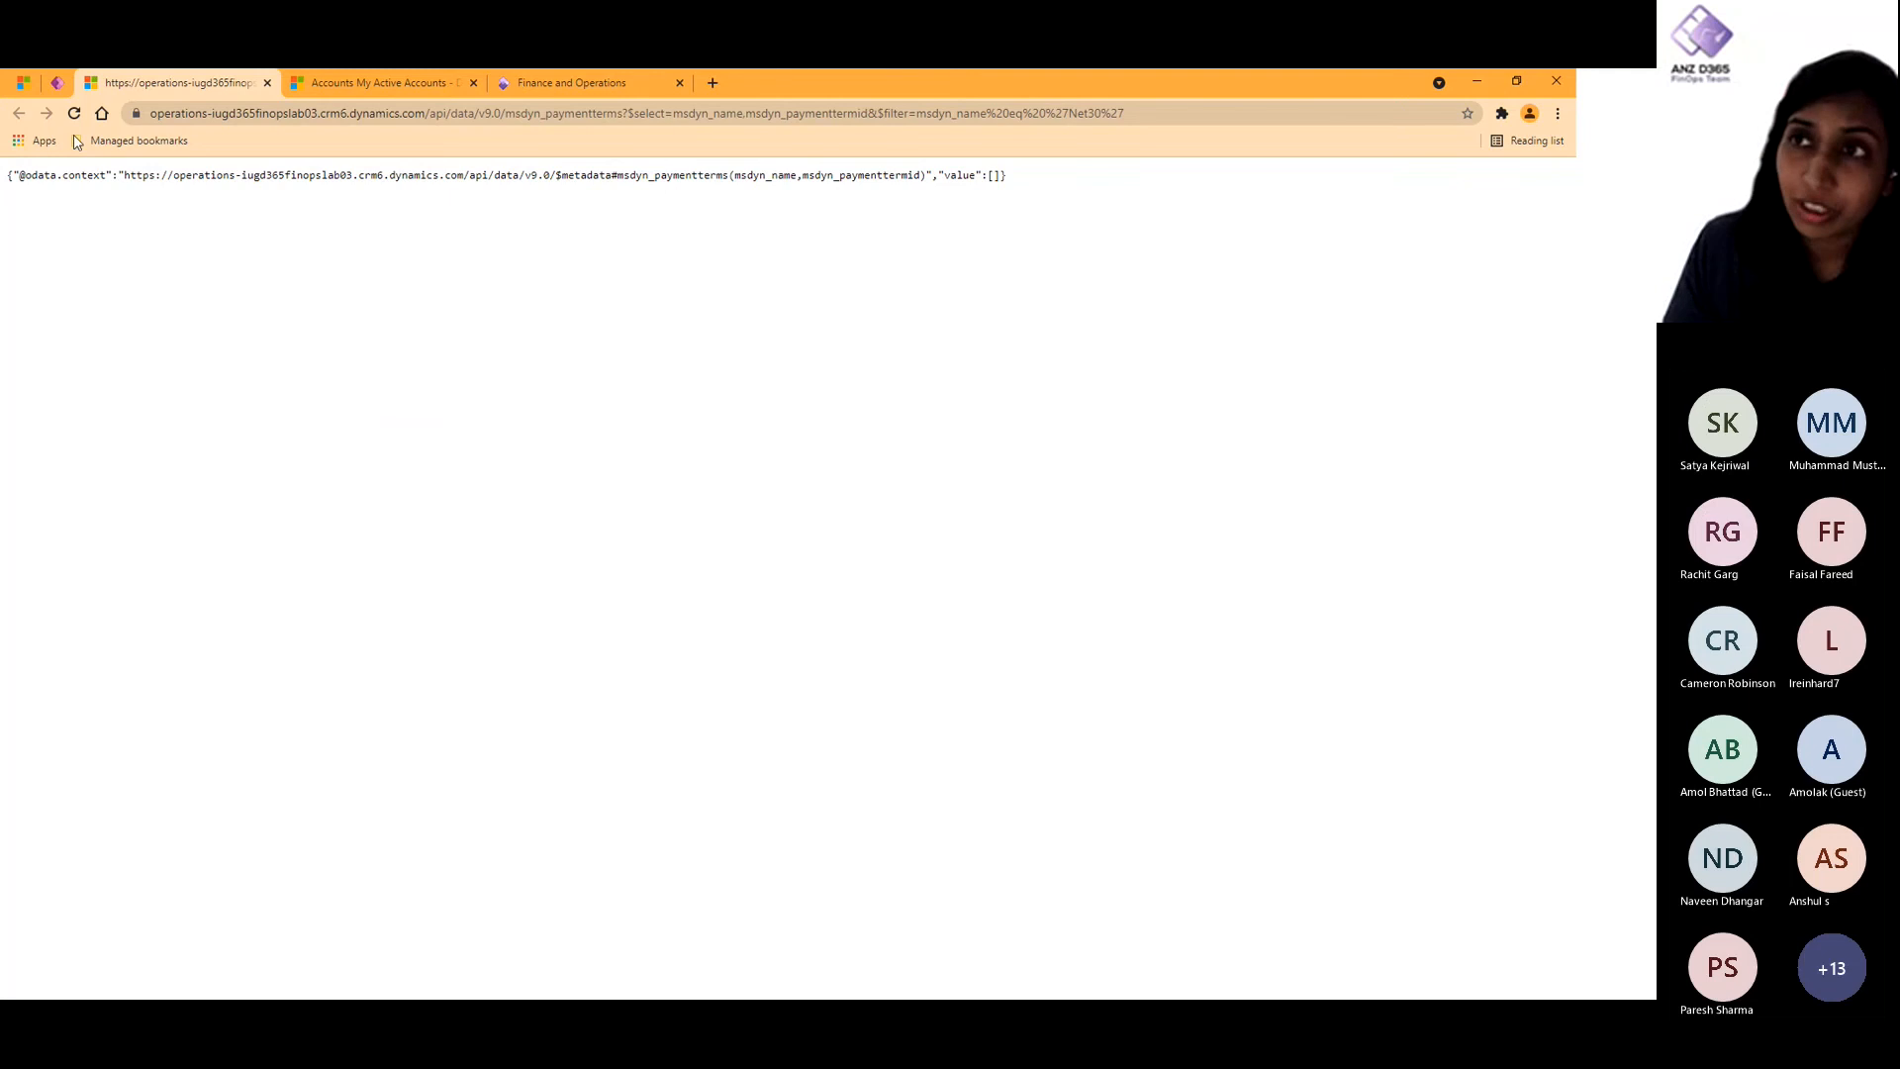
left_click(267, 83)
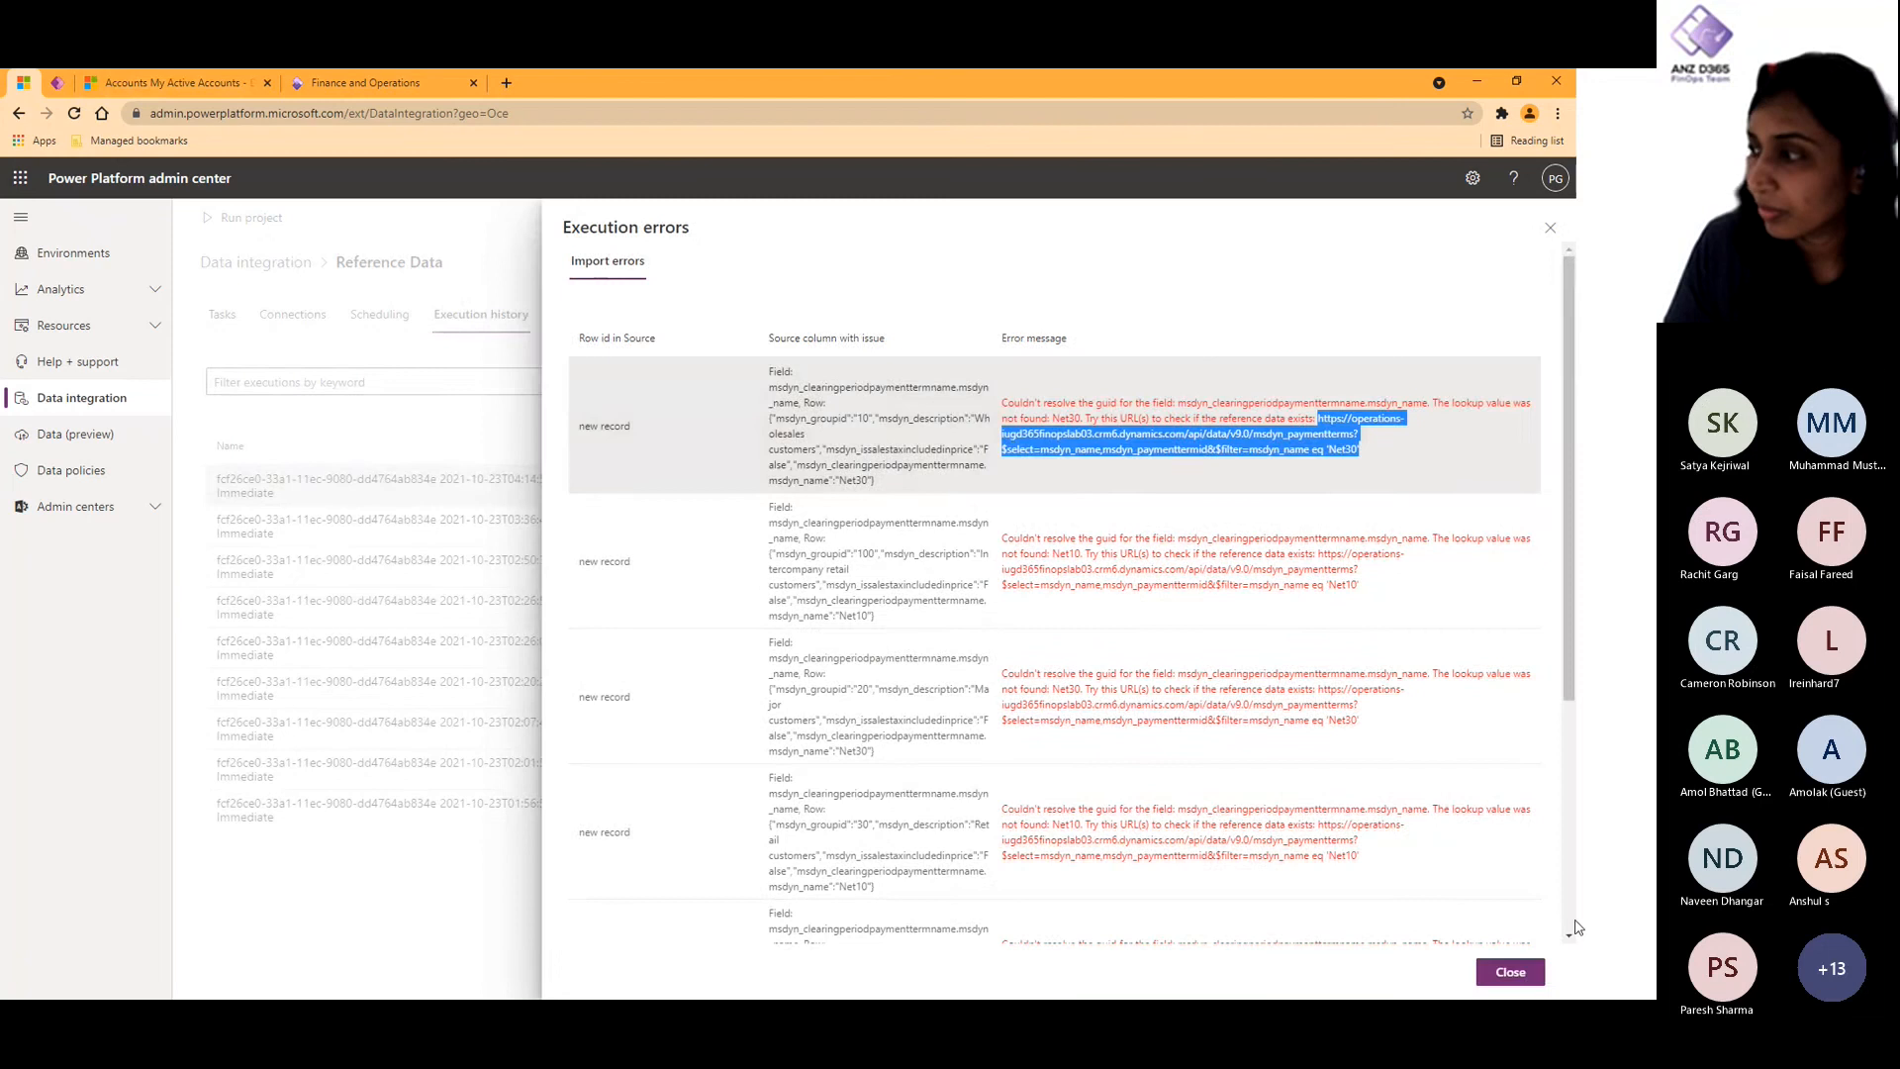
left_click(1514, 979)
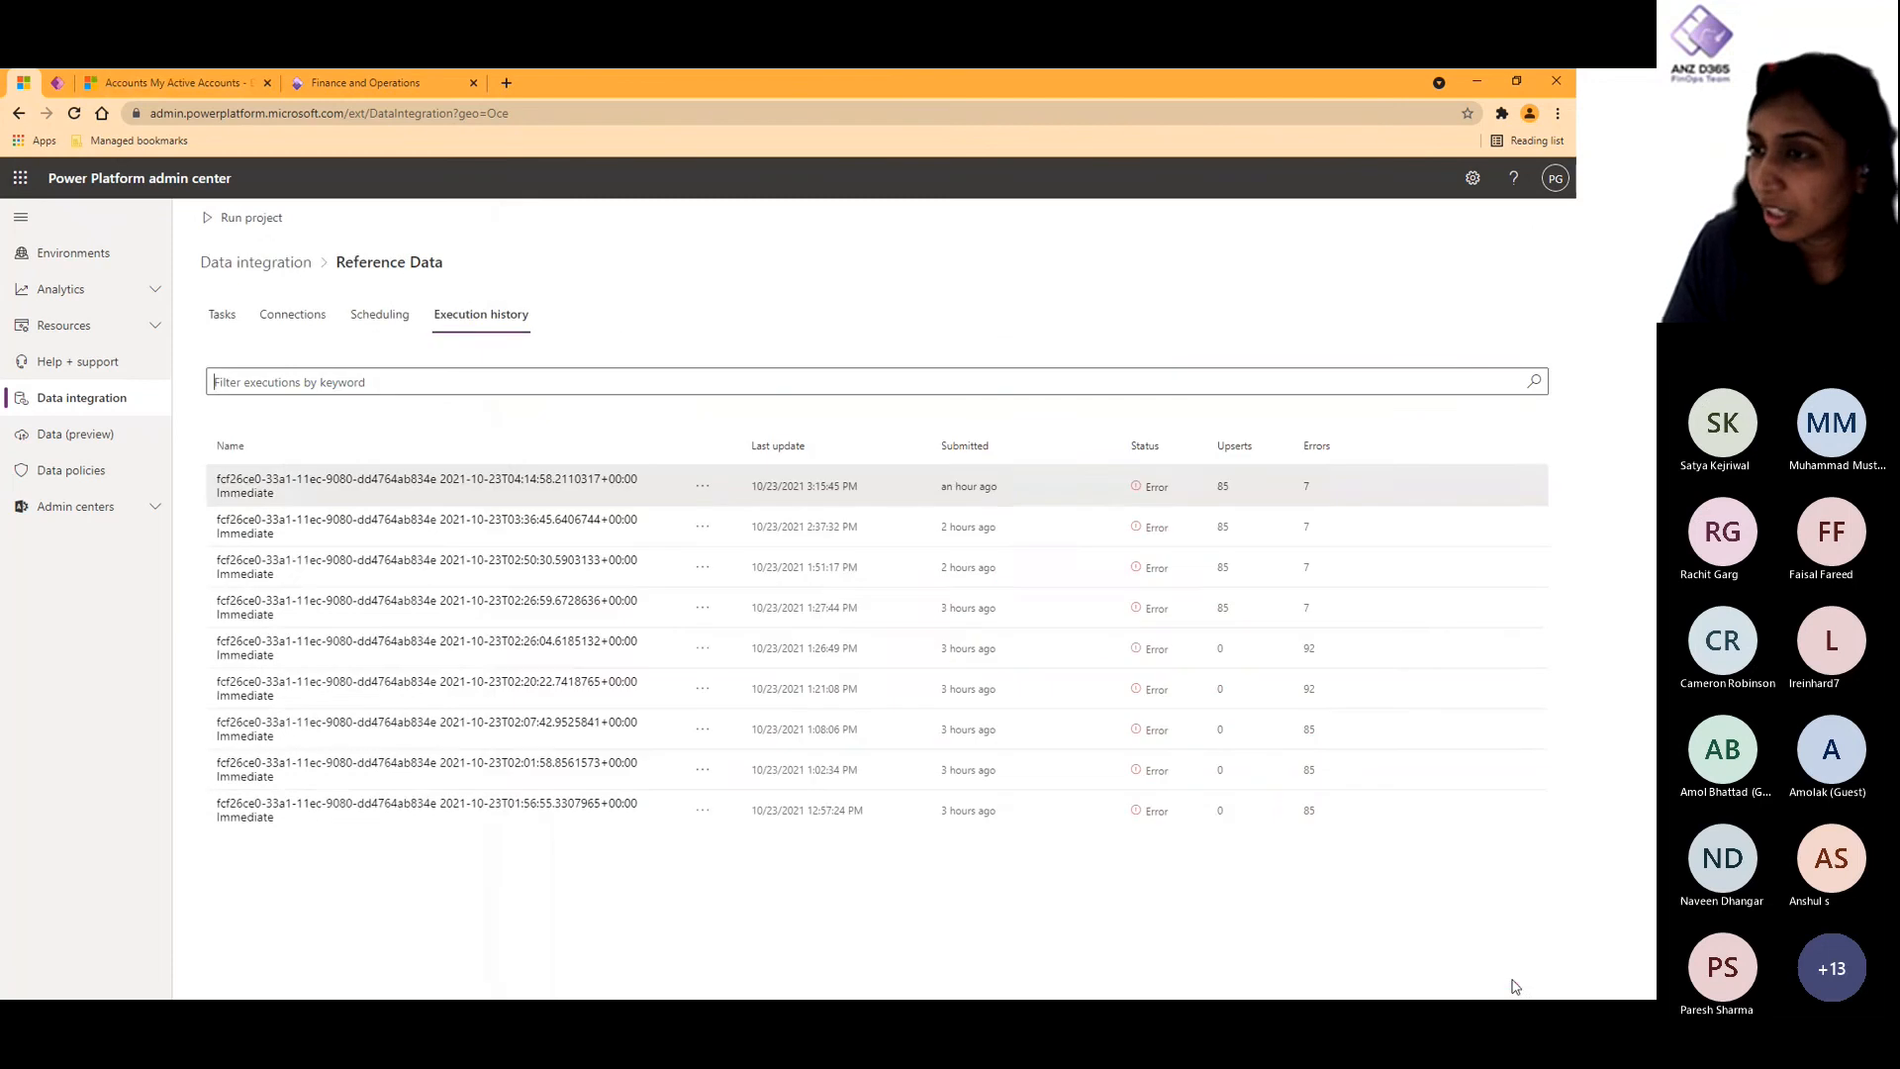
- Open the connection set details from the Reference Data project's connections
left_click(255, 262)
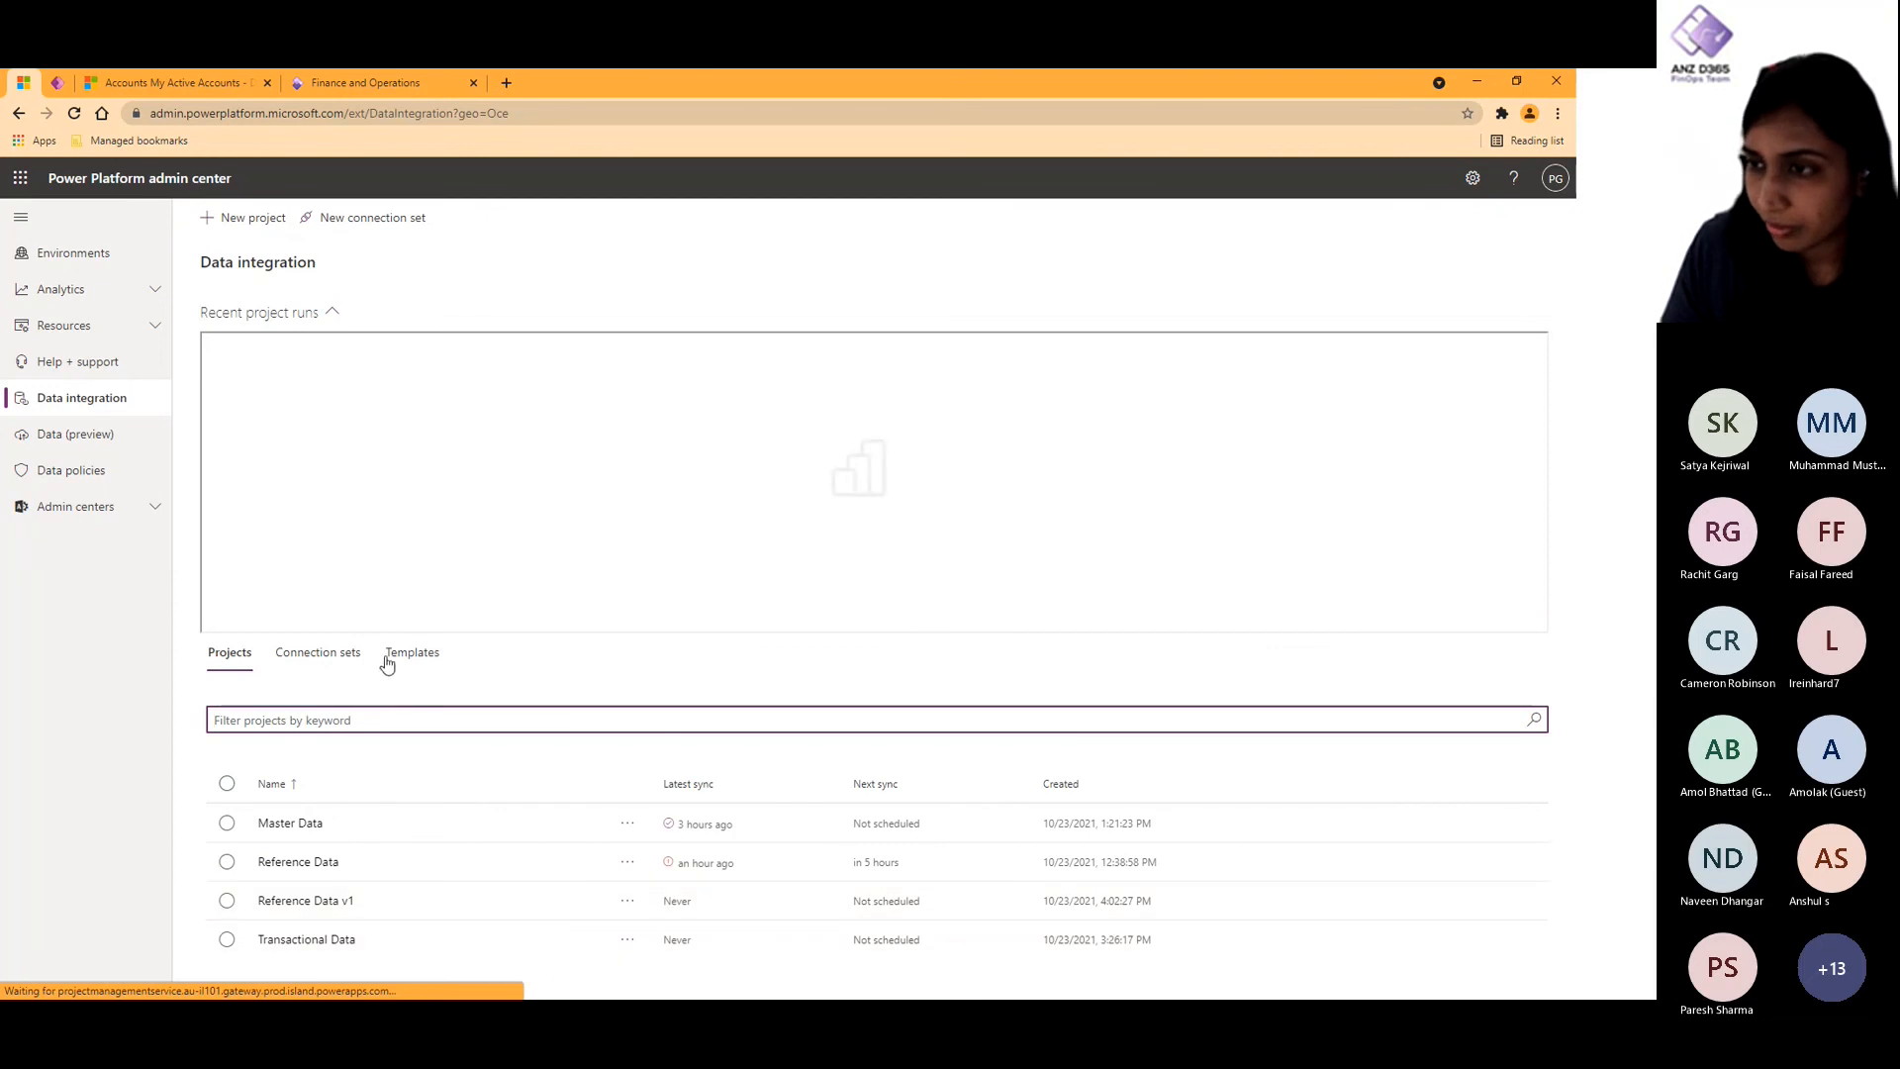
left_click(317, 656)
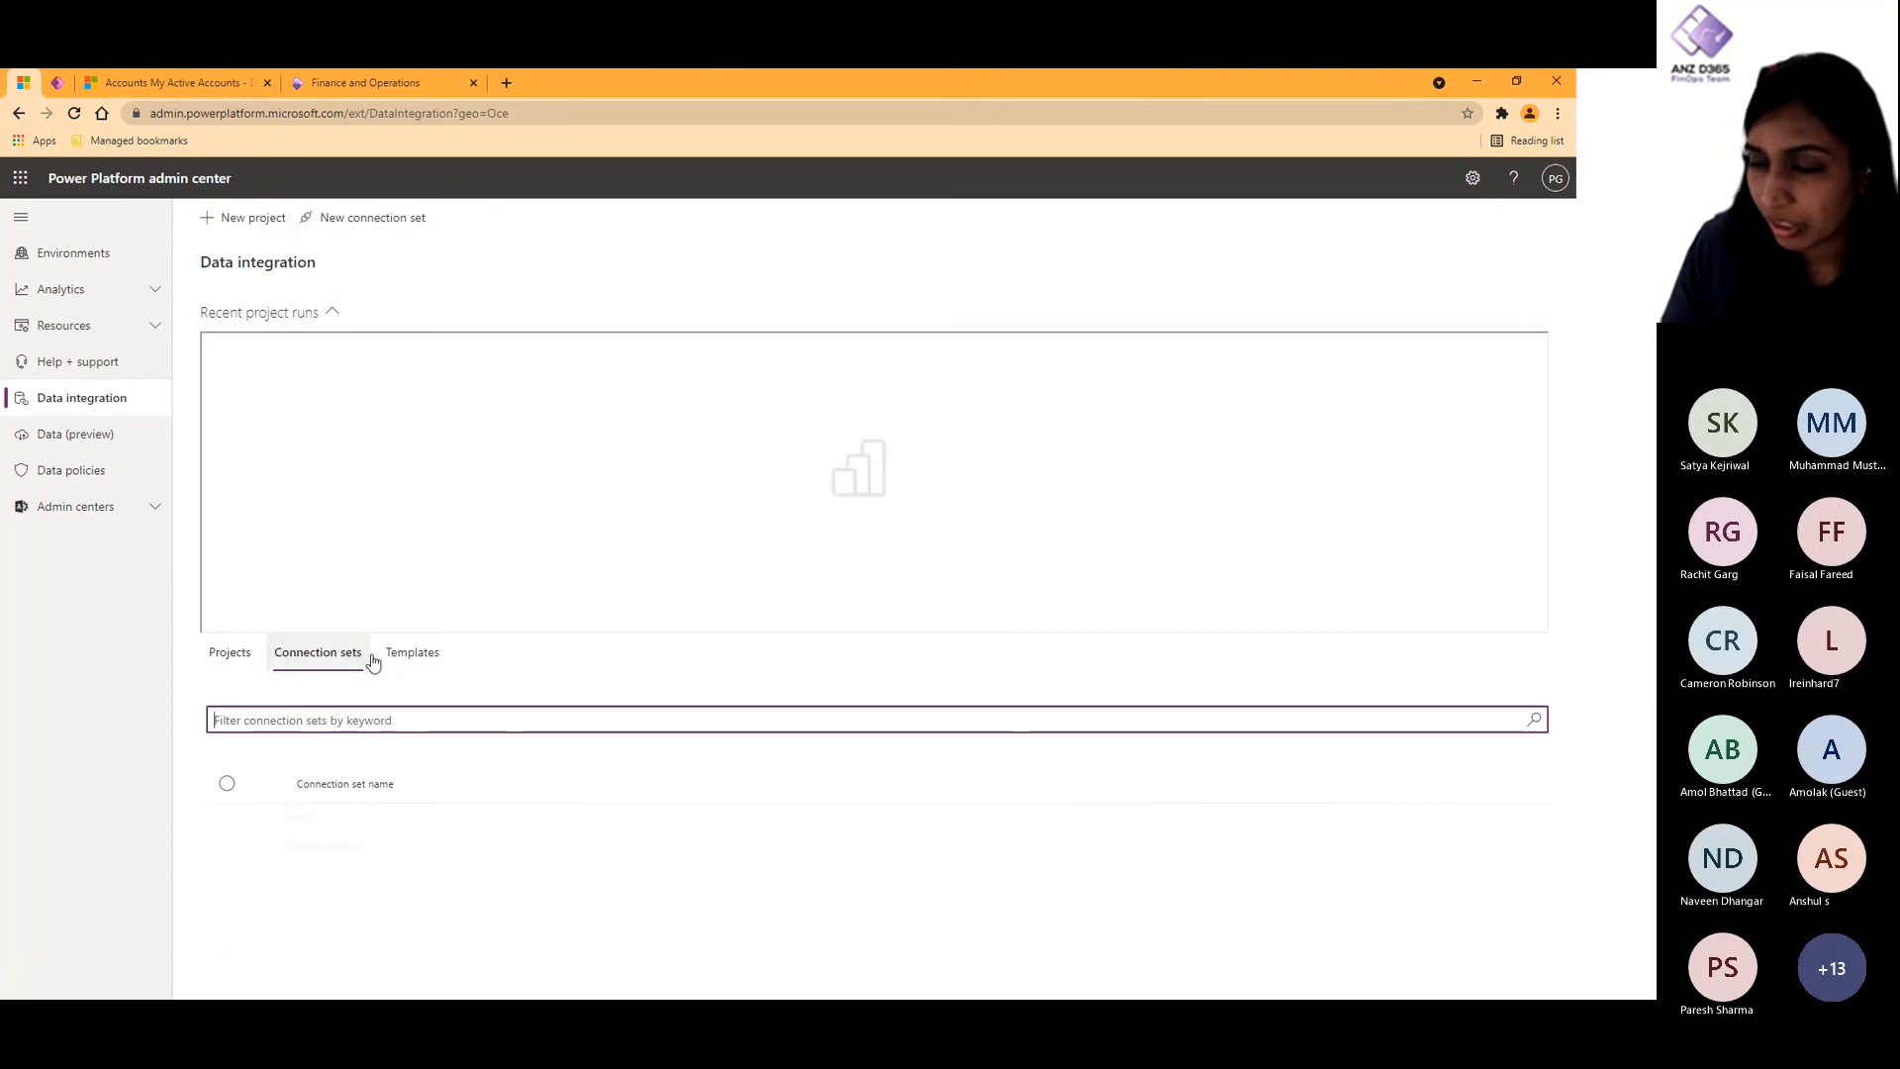
left_click(229, 652)
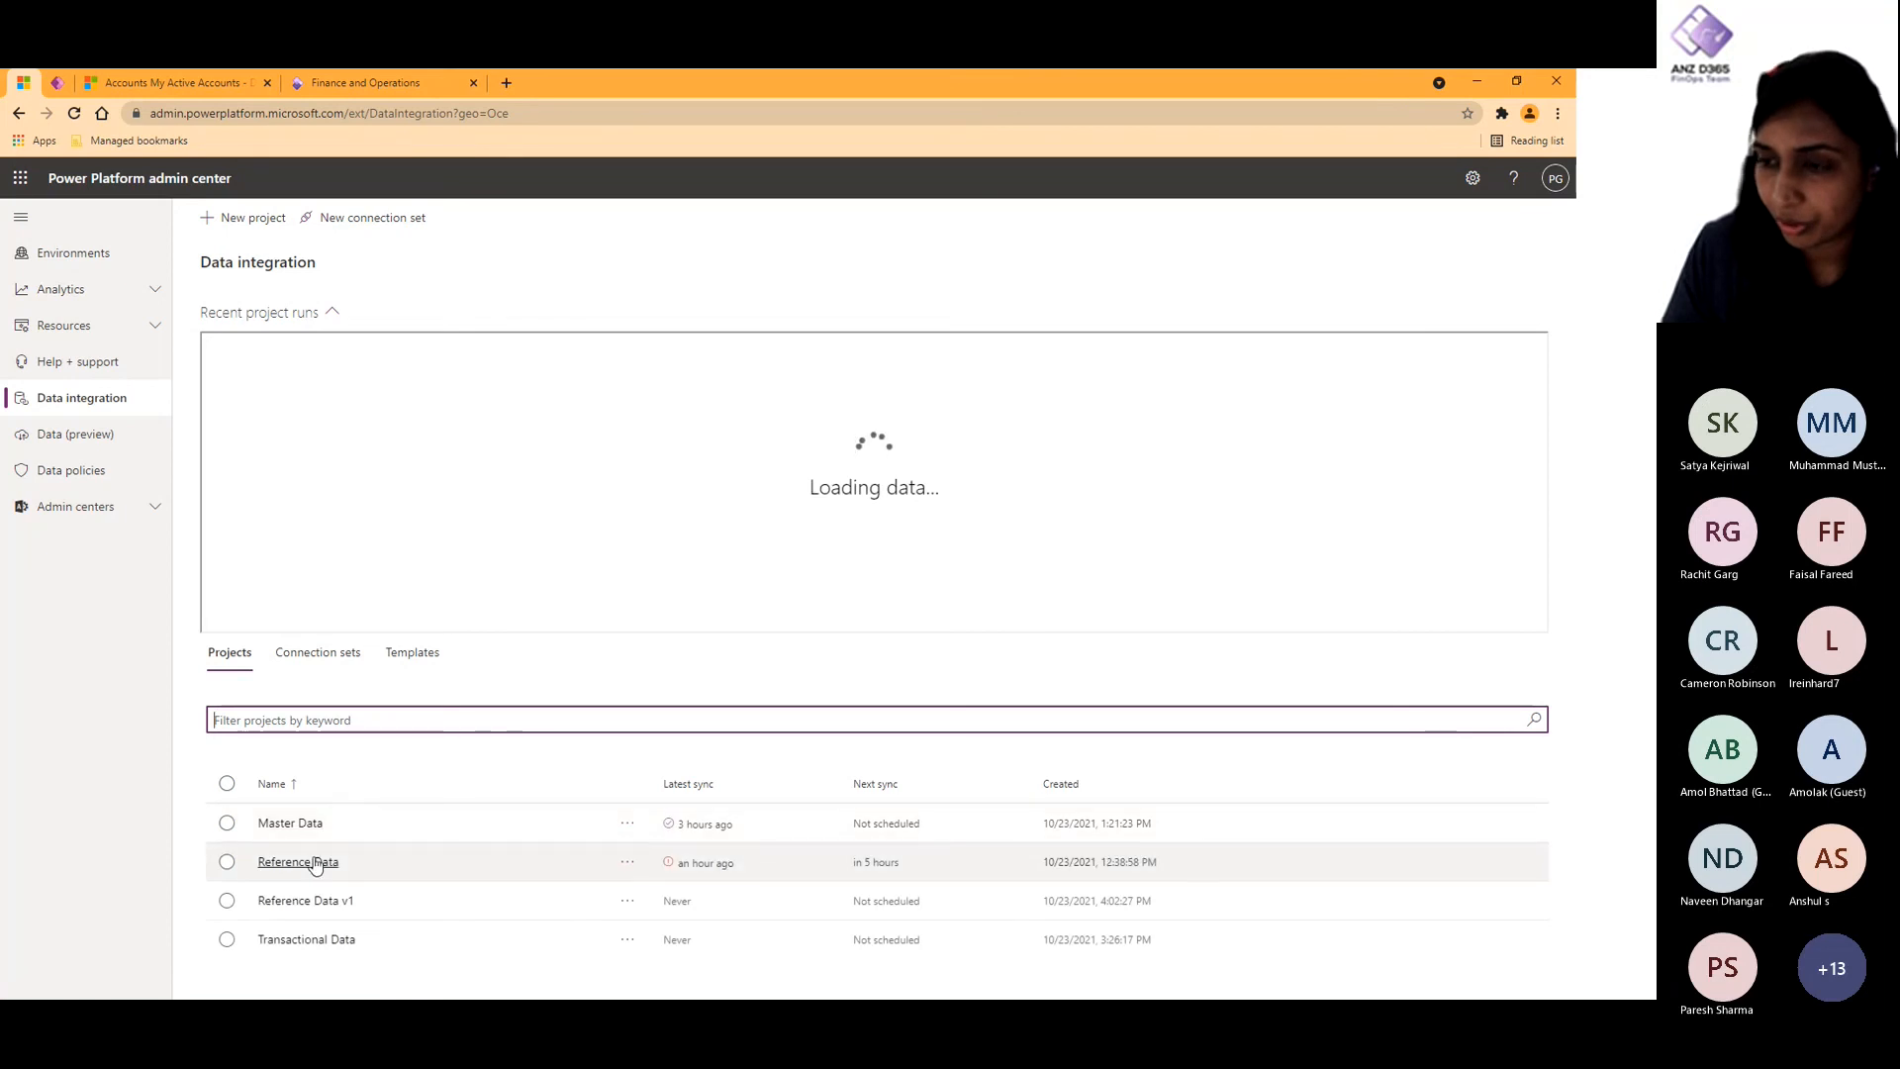
left_click(312, 863)
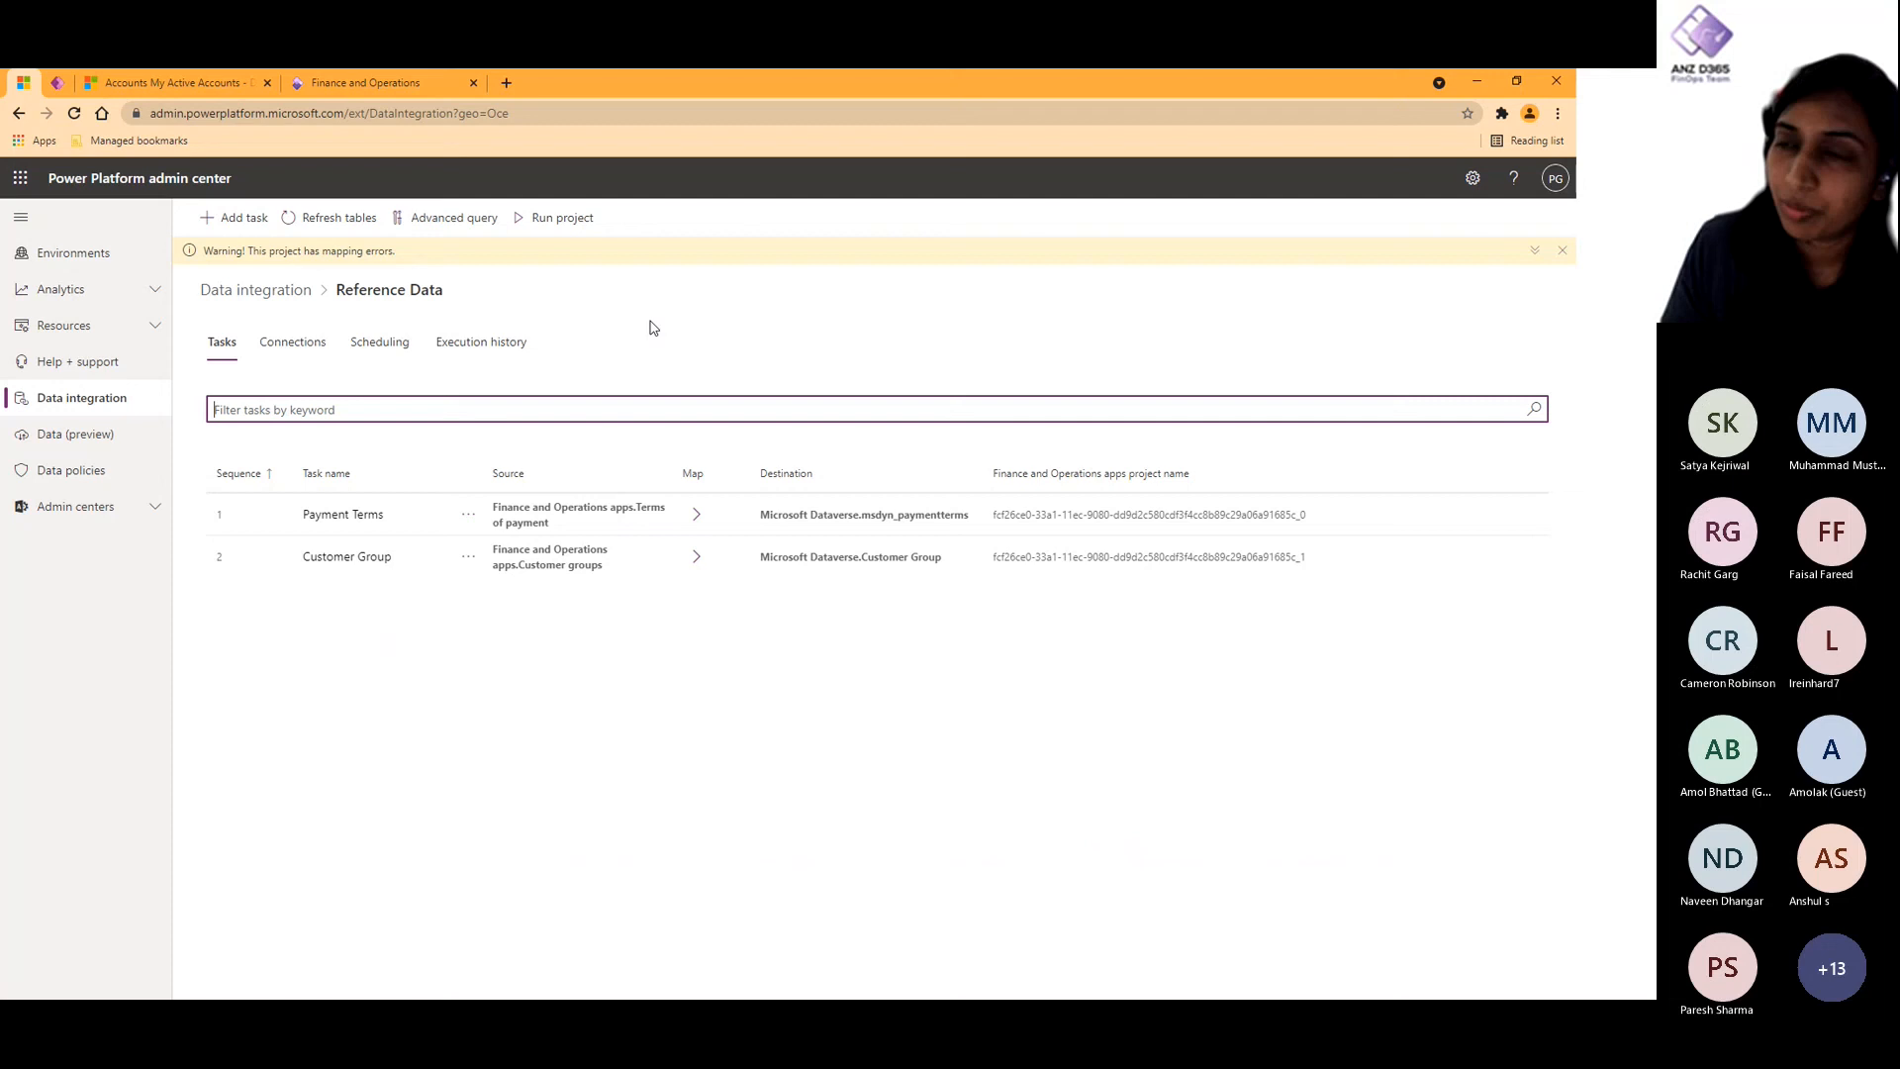
left_click(288, 344)
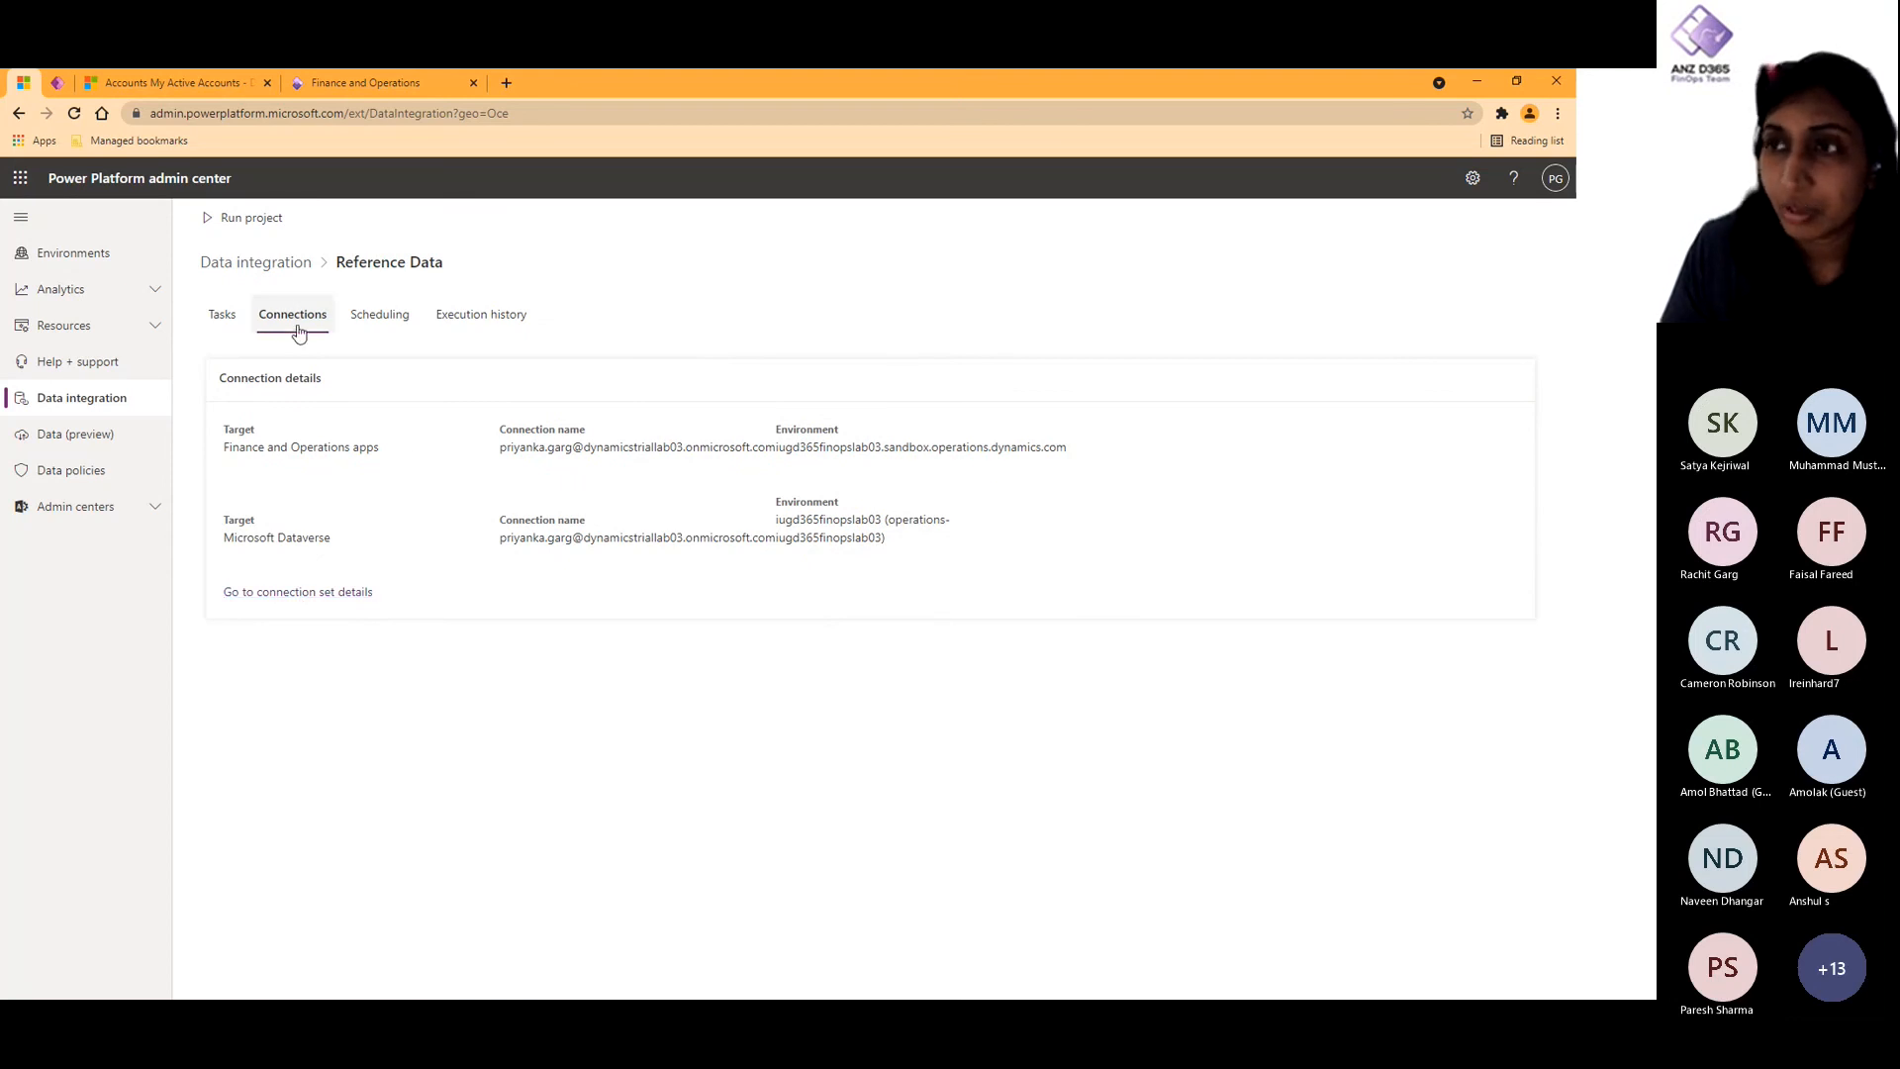
left_click(348, 598)
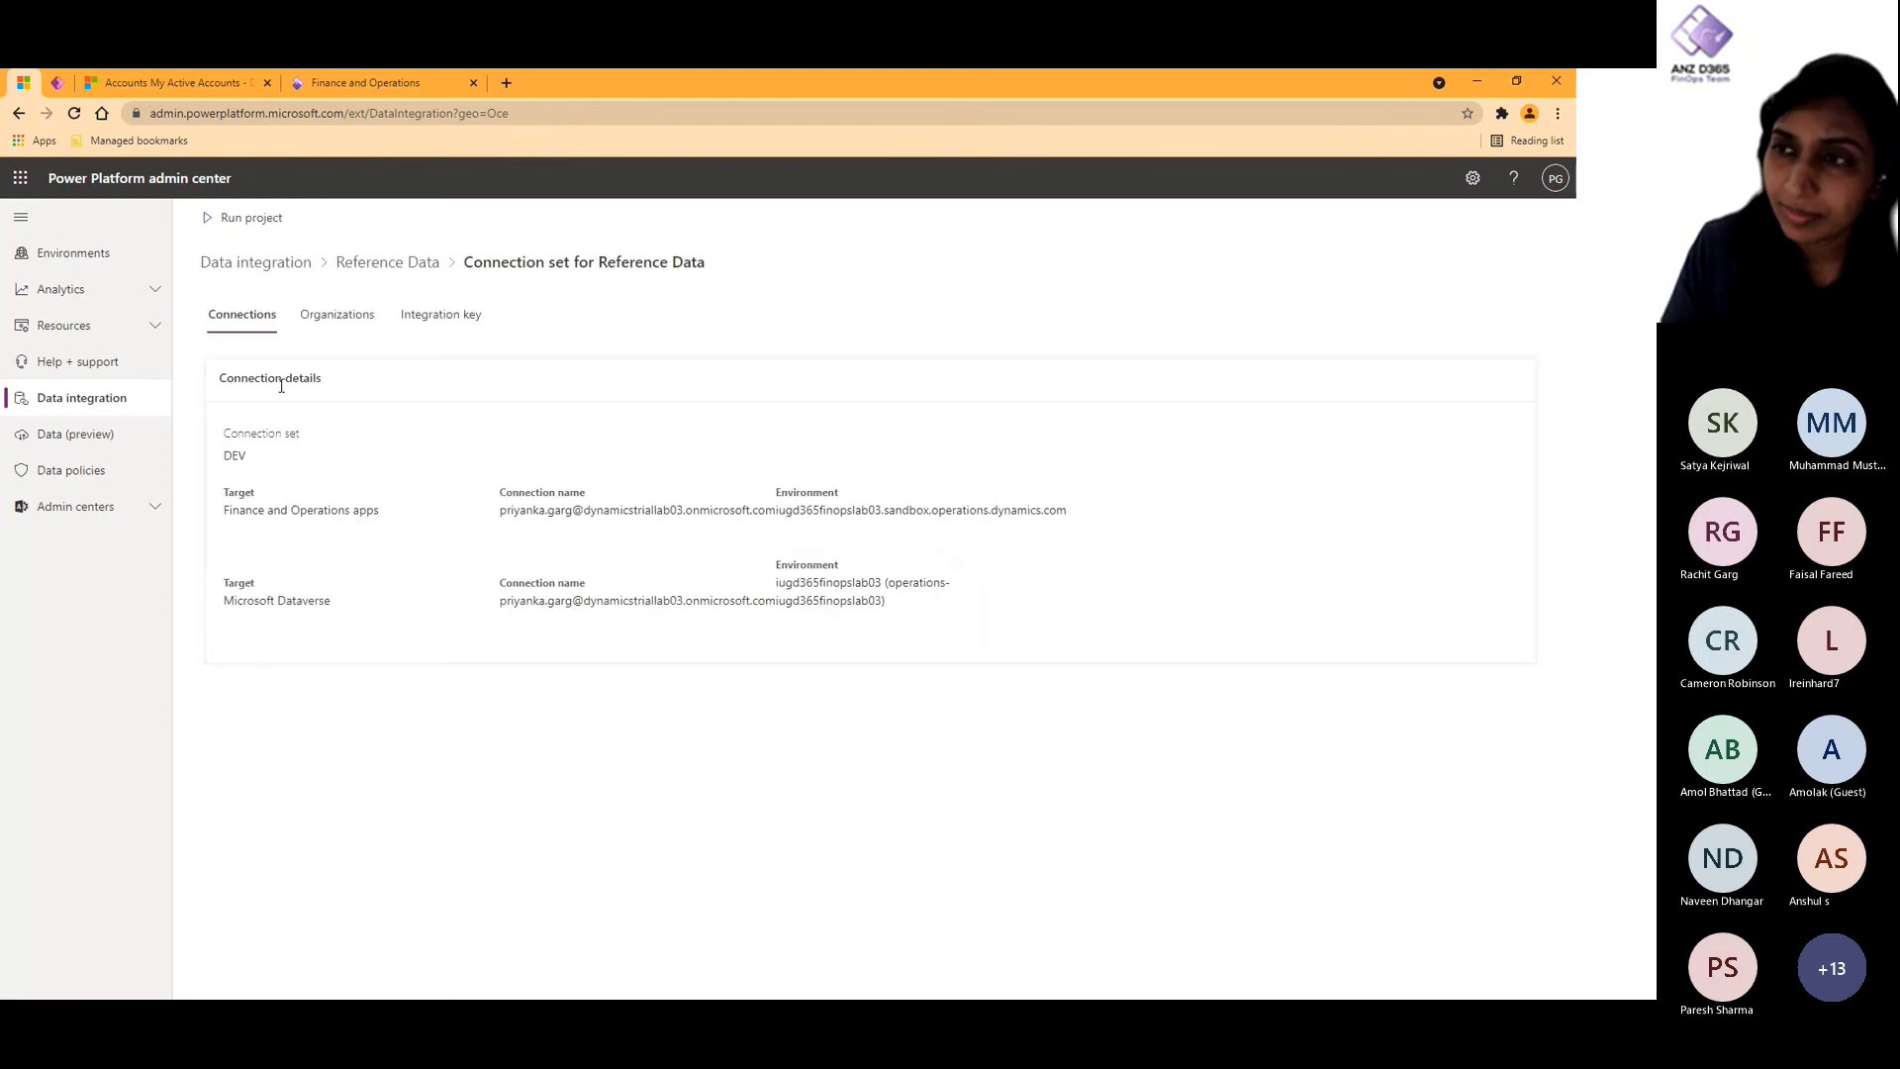
- Examine the Reference Data connection set's organization mapping and the integration keys of its tables
left_click(351, 316)
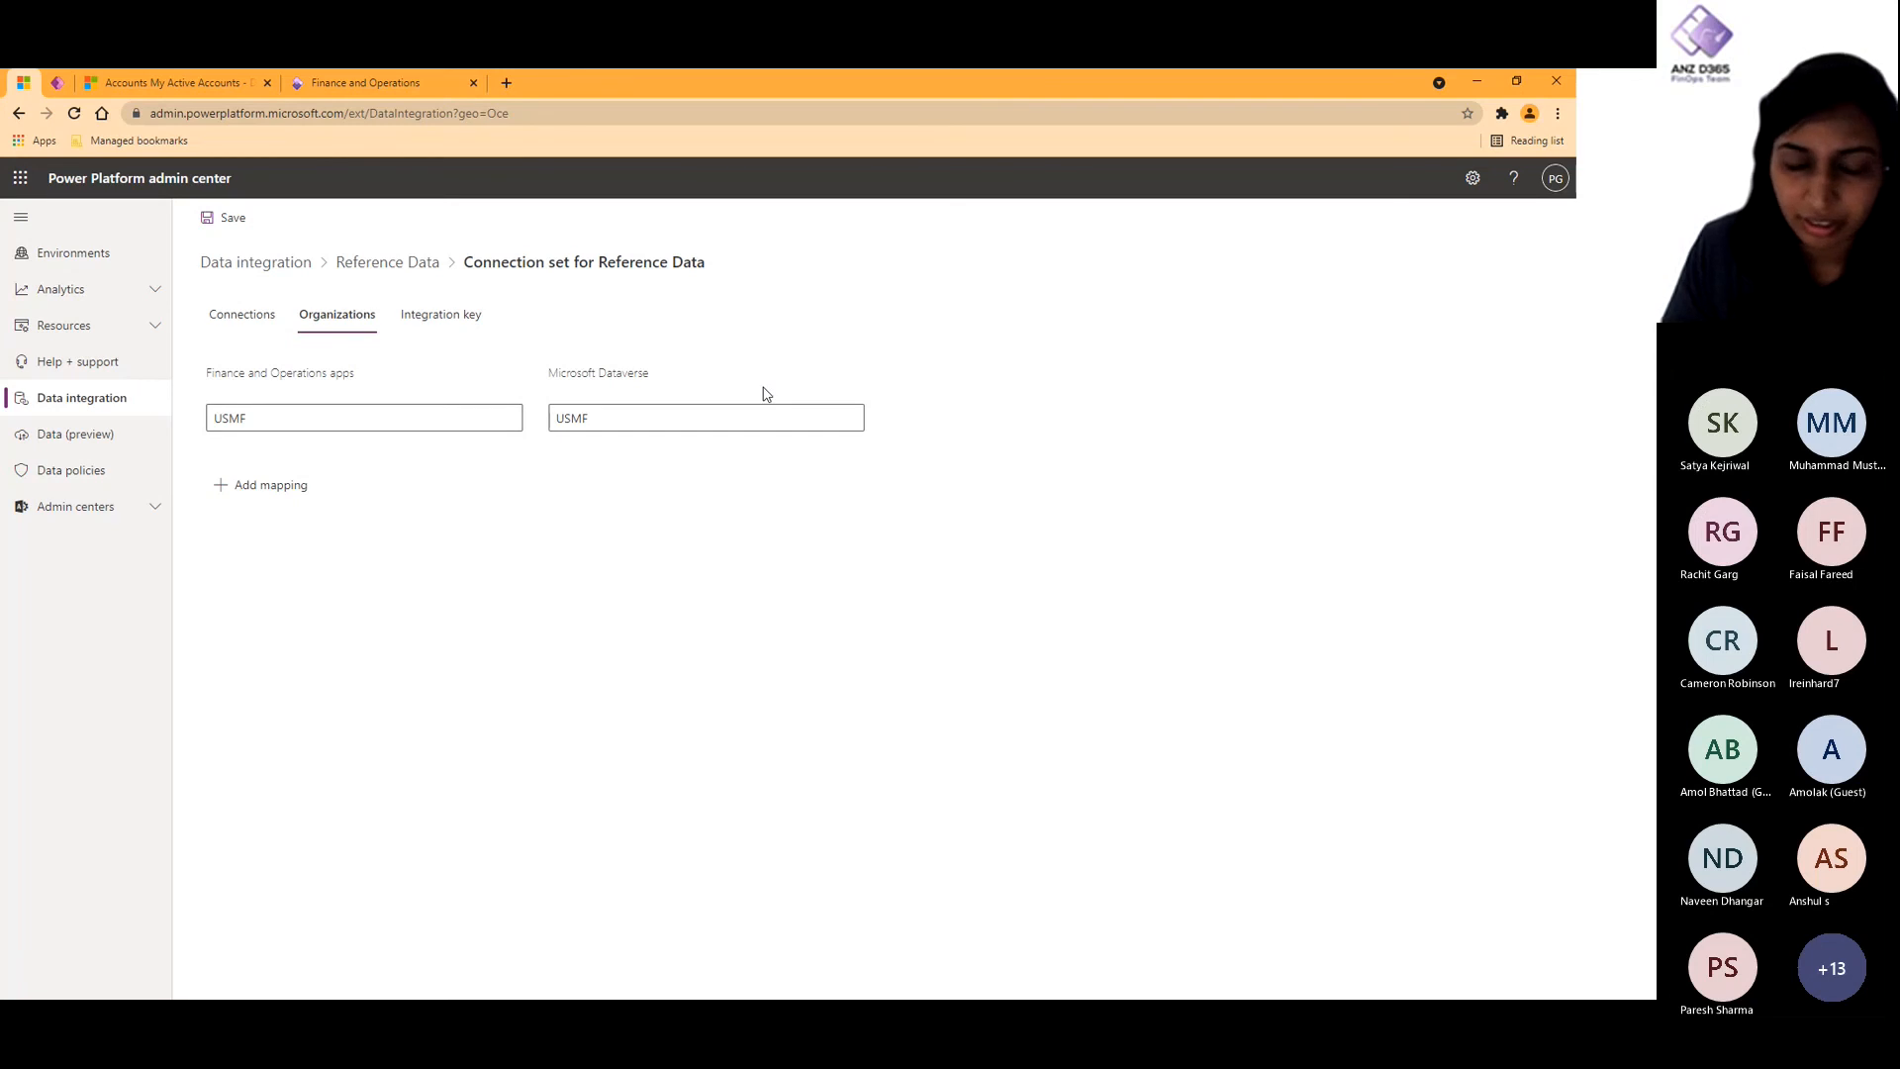
left_click(452, 328)
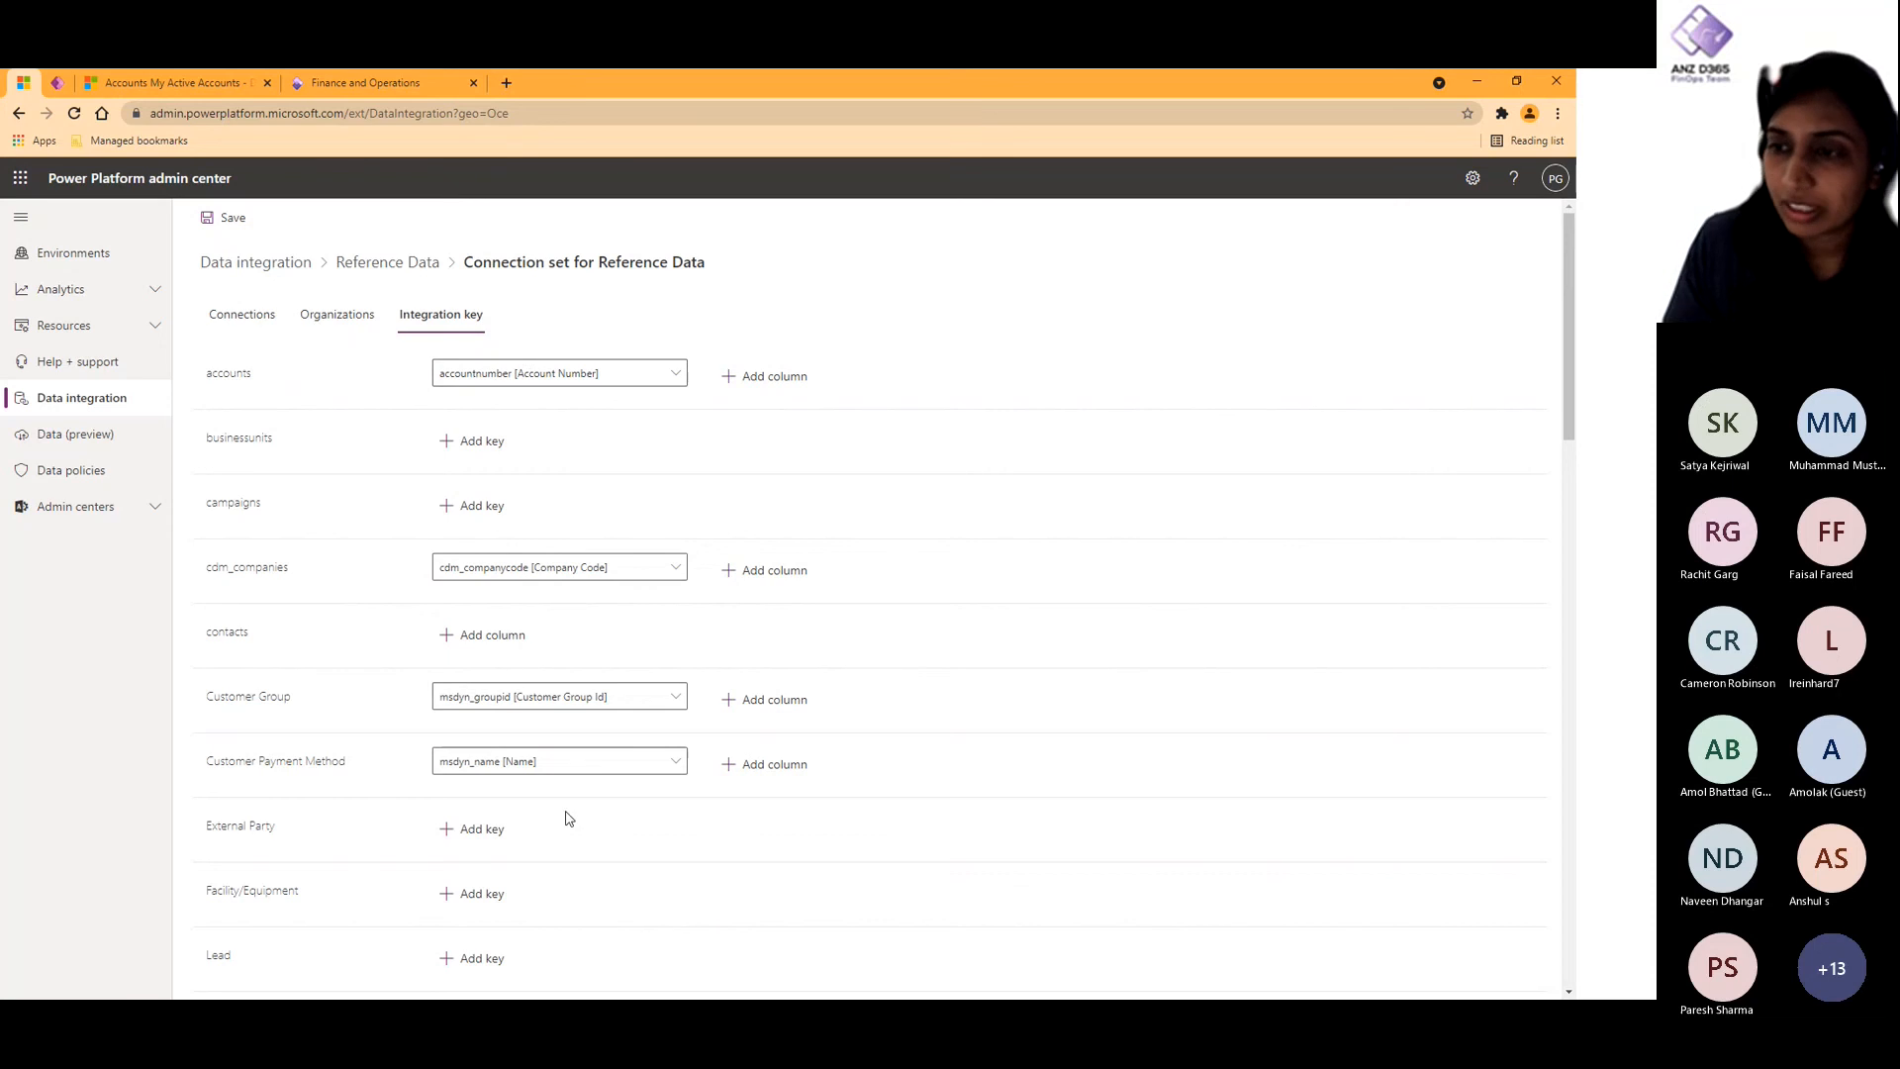
scroll(572, 819, "down", 3)
scroll(572, 823, "down", 3)
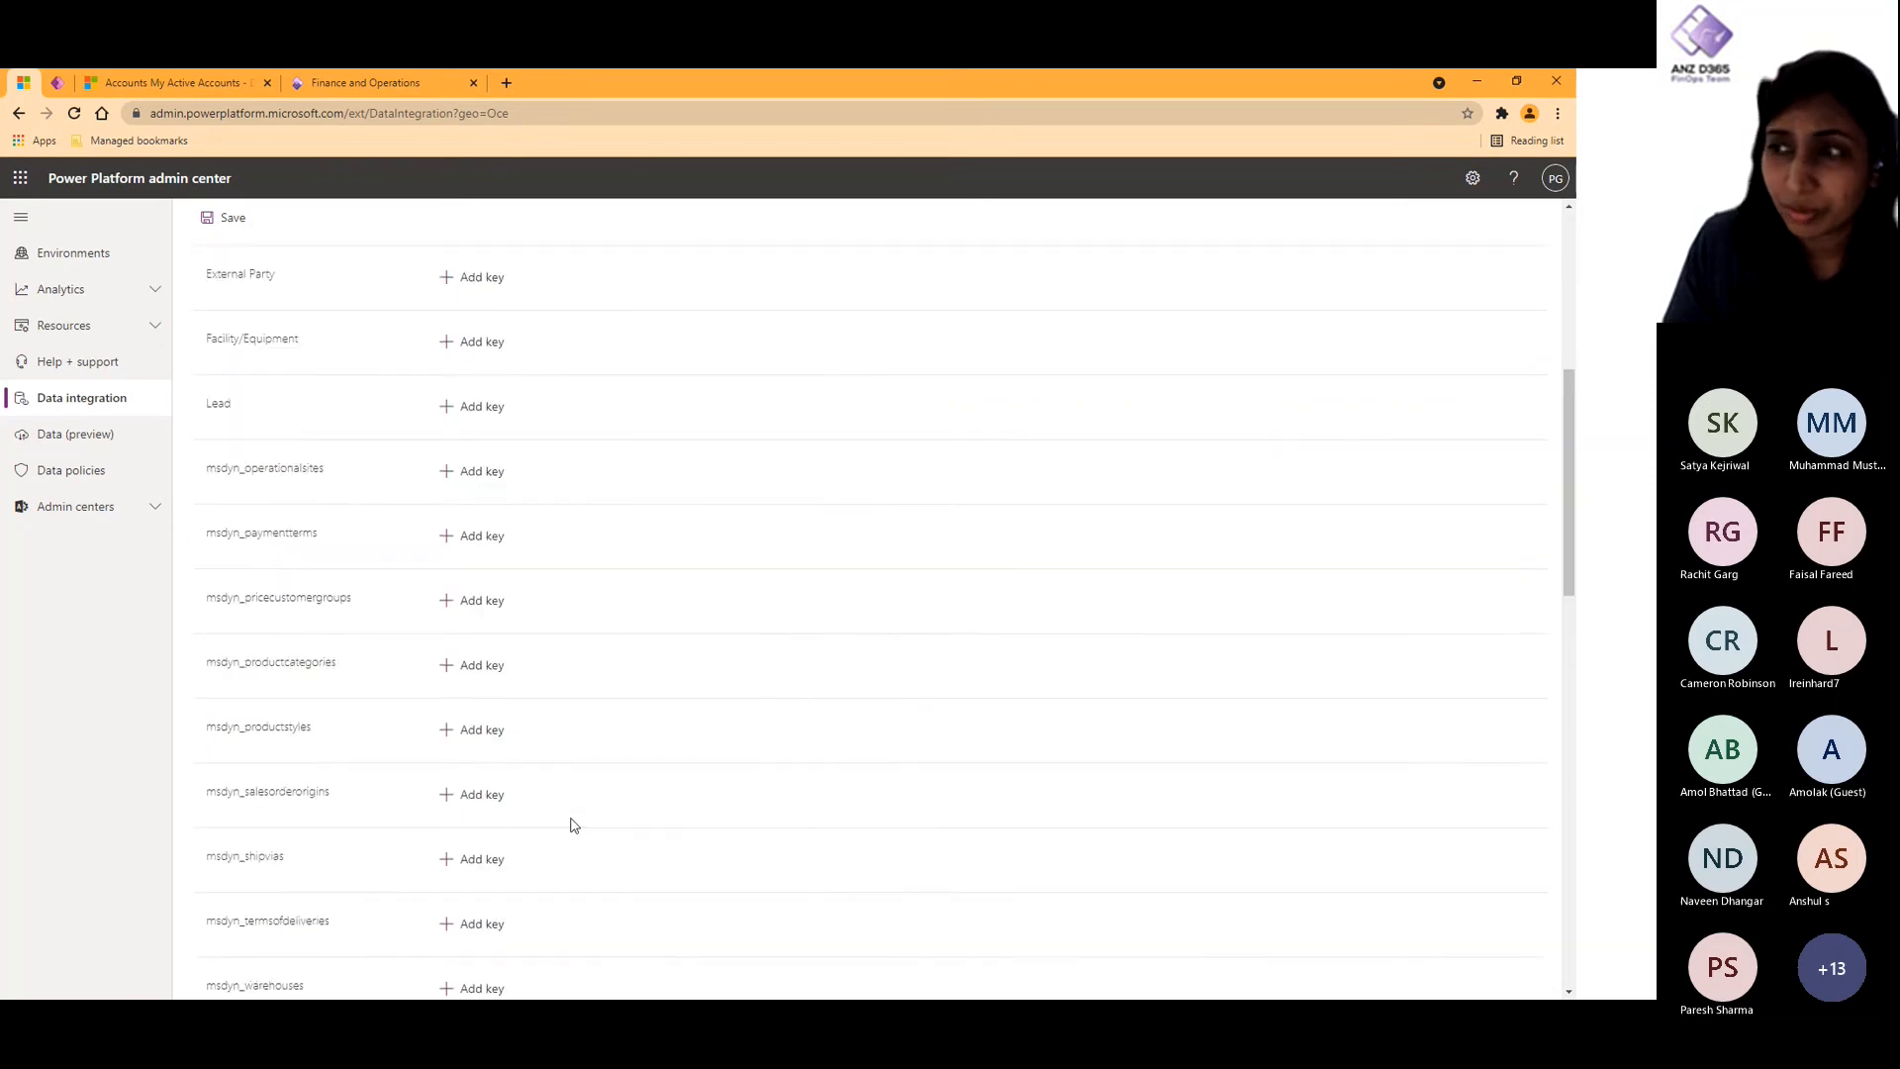
scroll(572, 823, "up", 6)
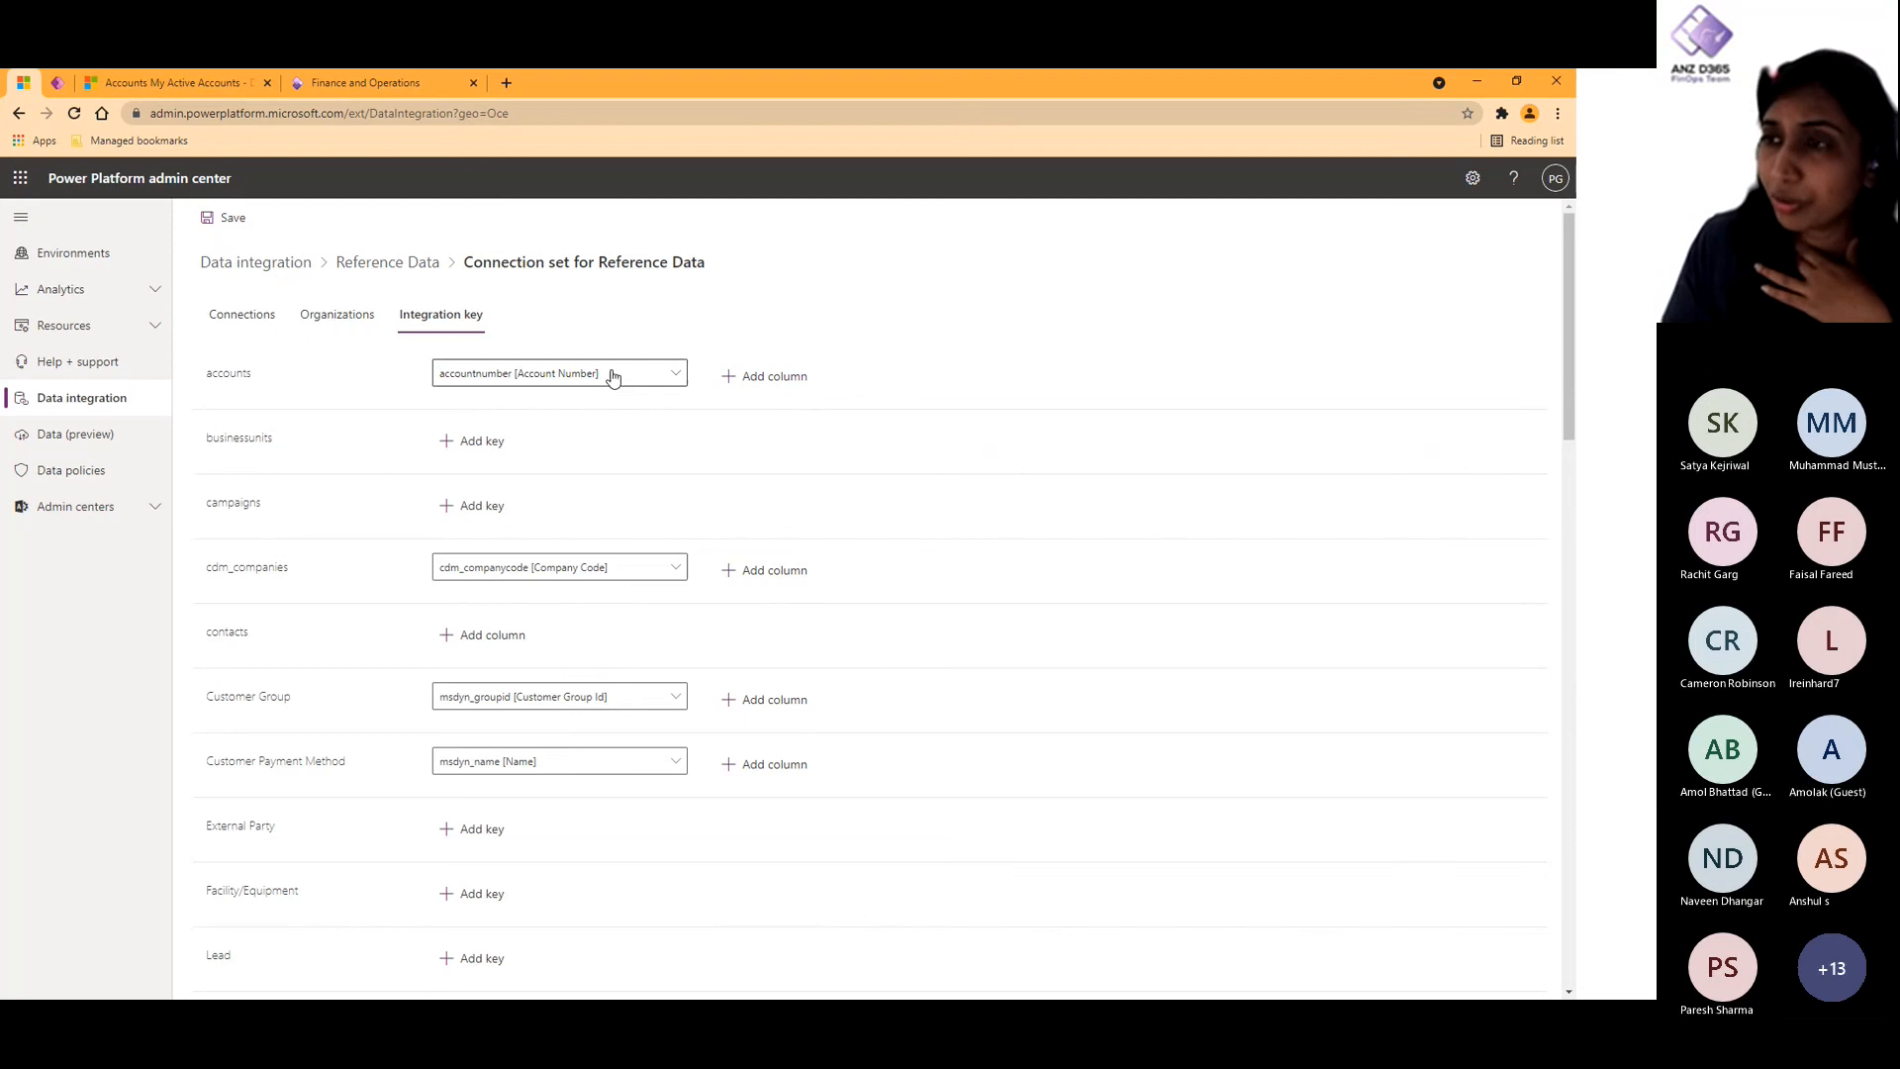
- Add emailaddress1 [Email] as a second integration key column for the accounts table
left_click(782, 378)
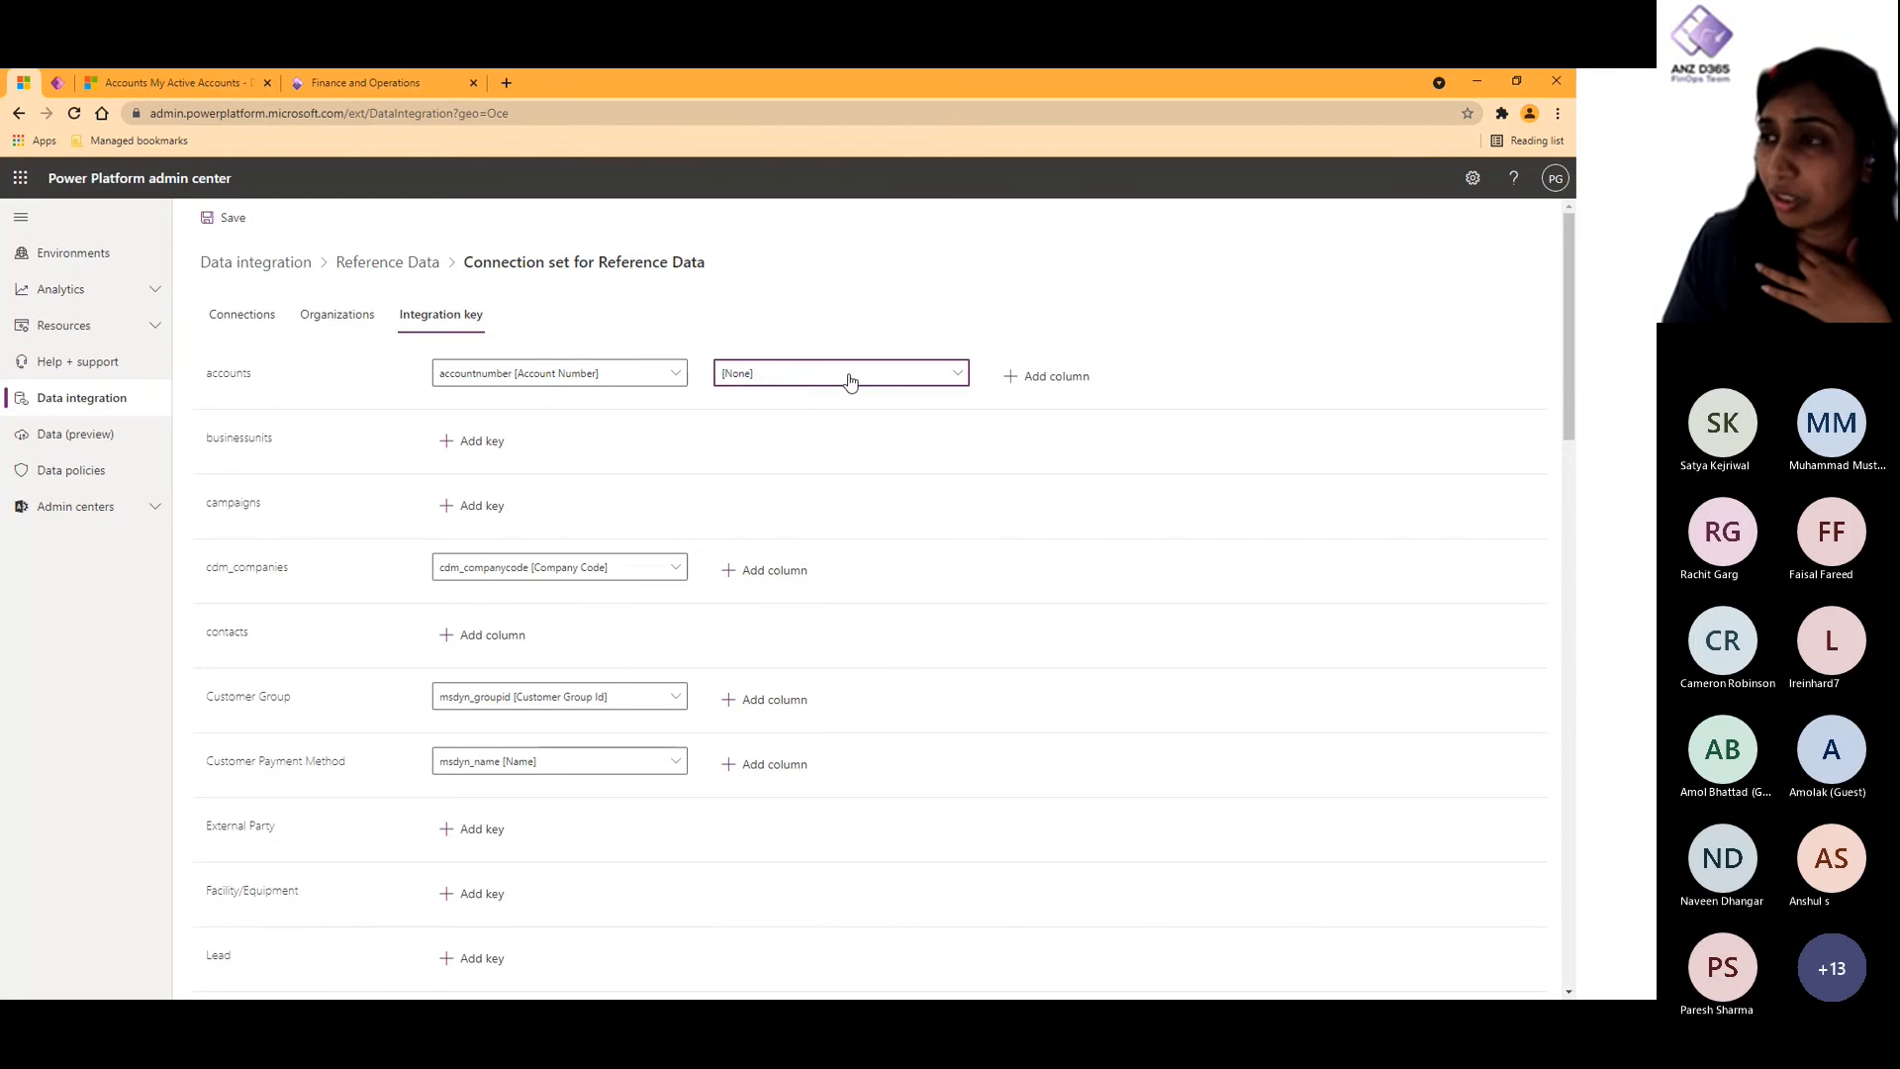
left_click(849, 381)
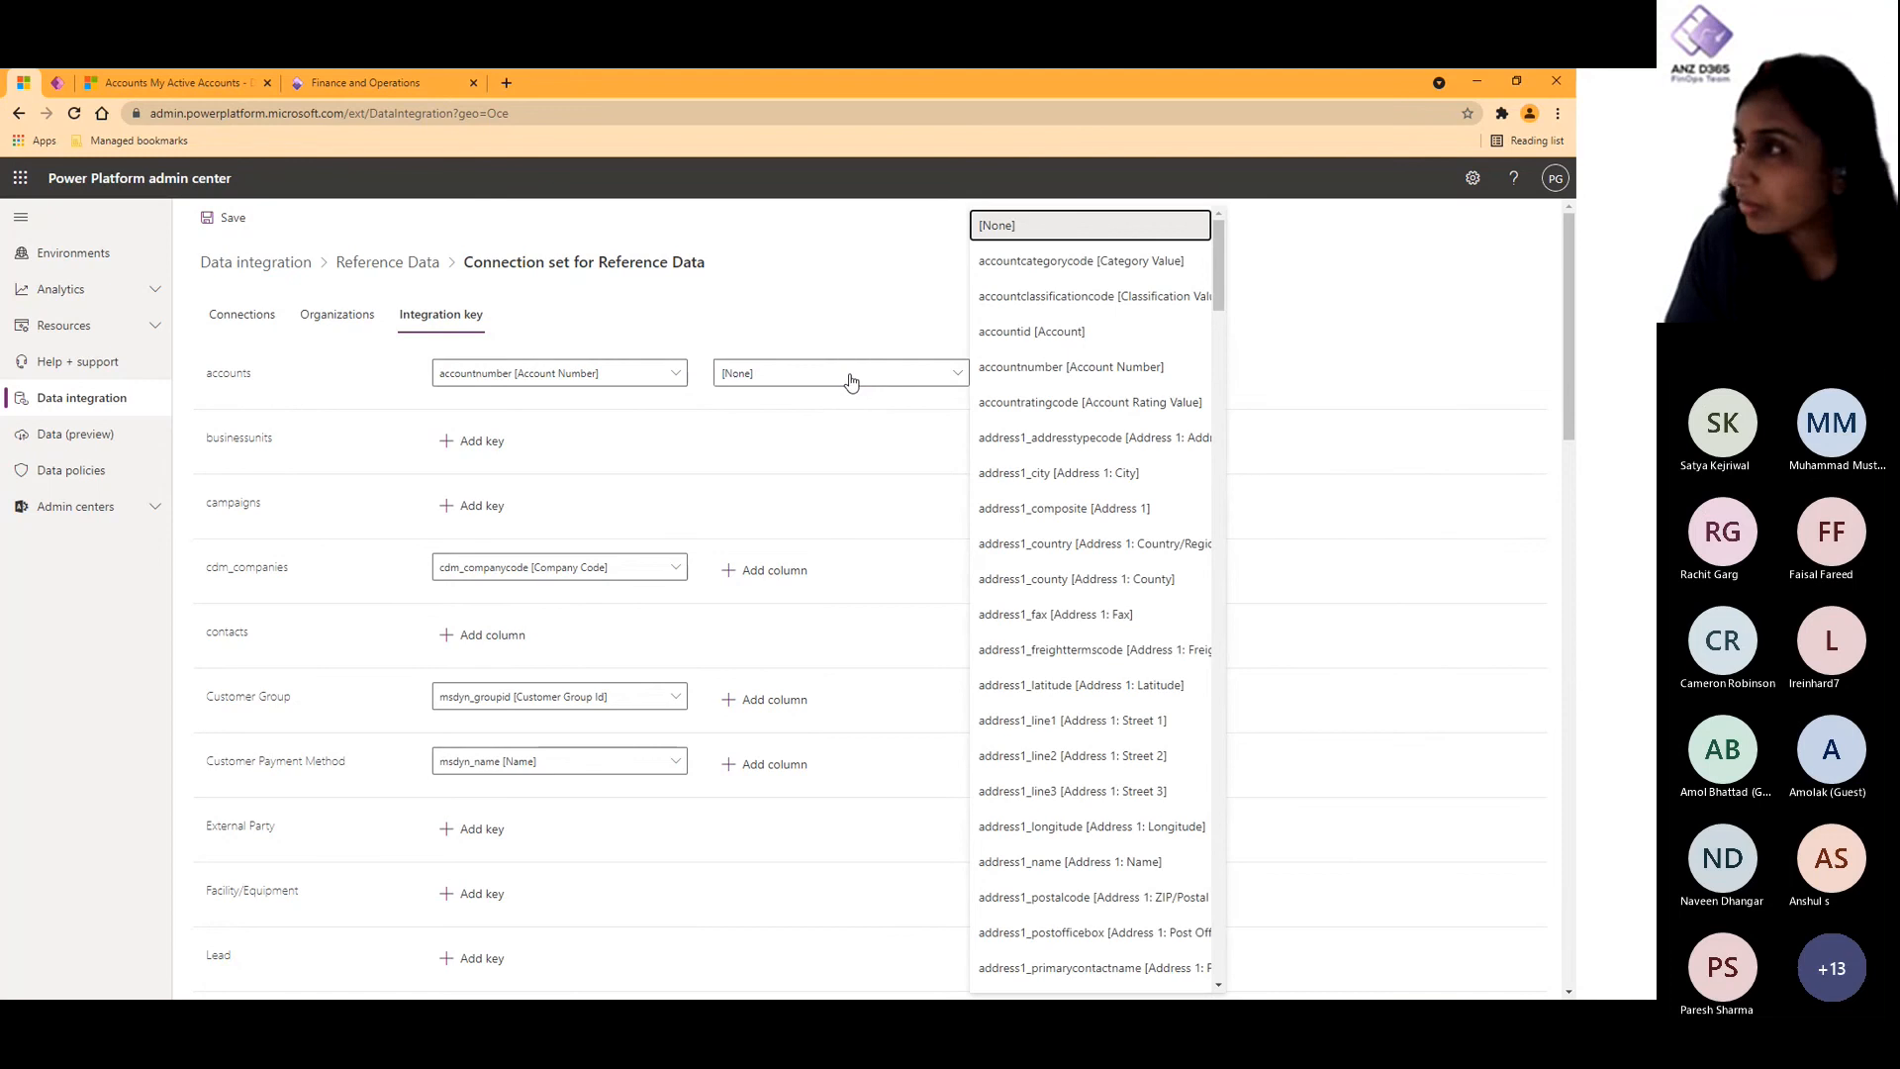
scroll(1047, 475, "down", 9)
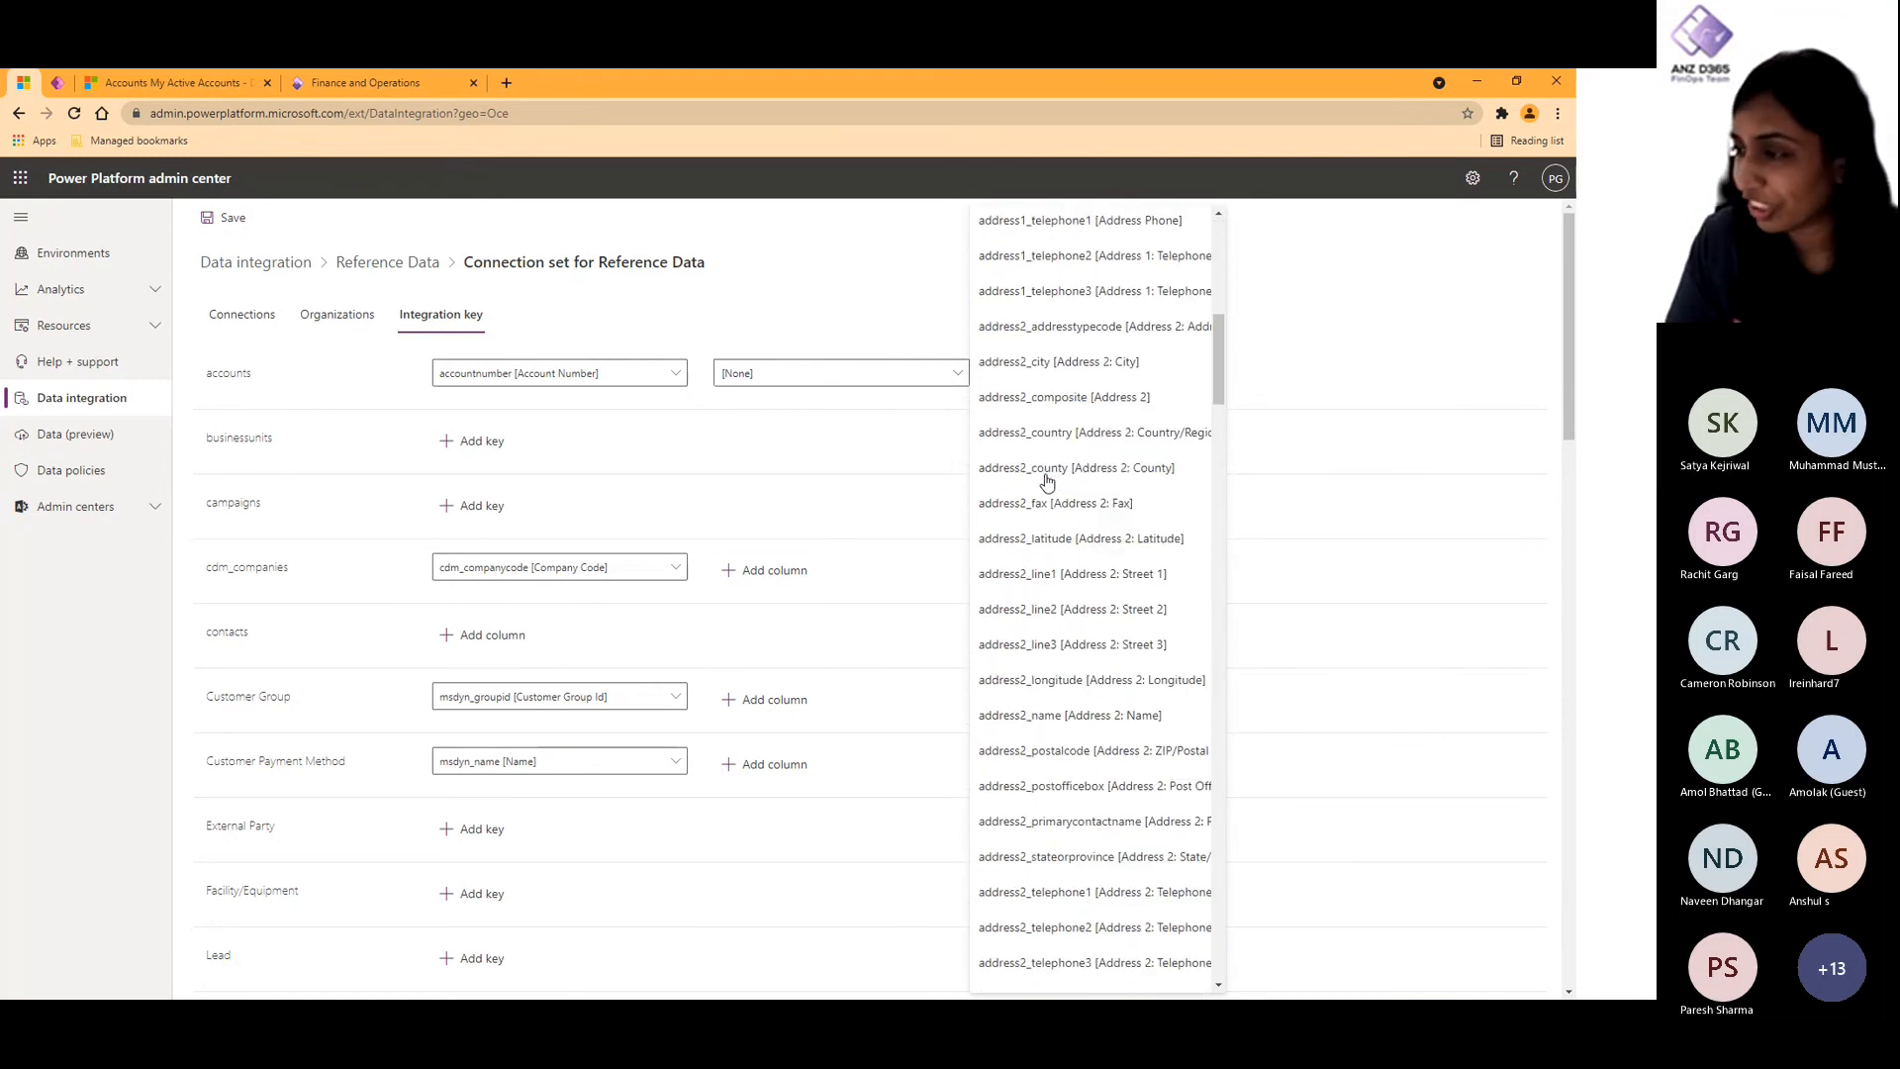
scroll(1078, 507, "down", 3)
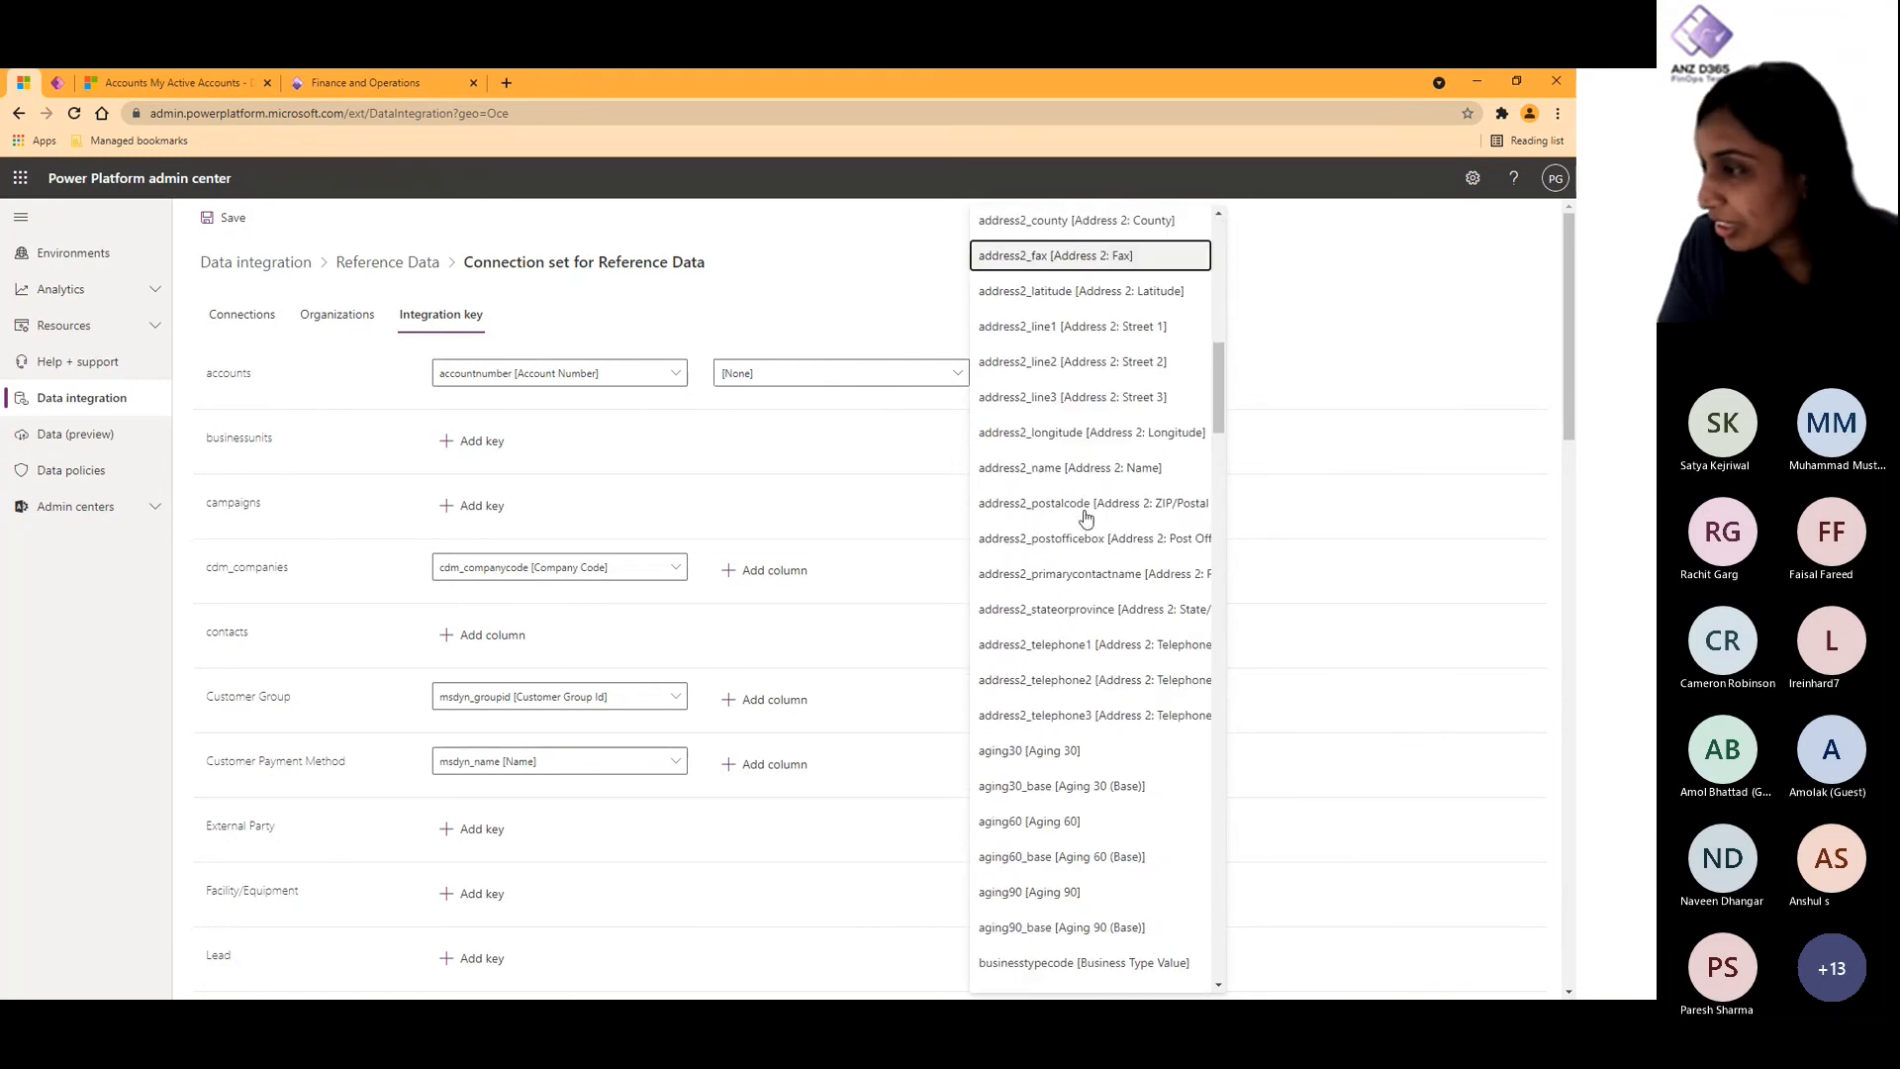
scroll(1086, 517, "down", 10)
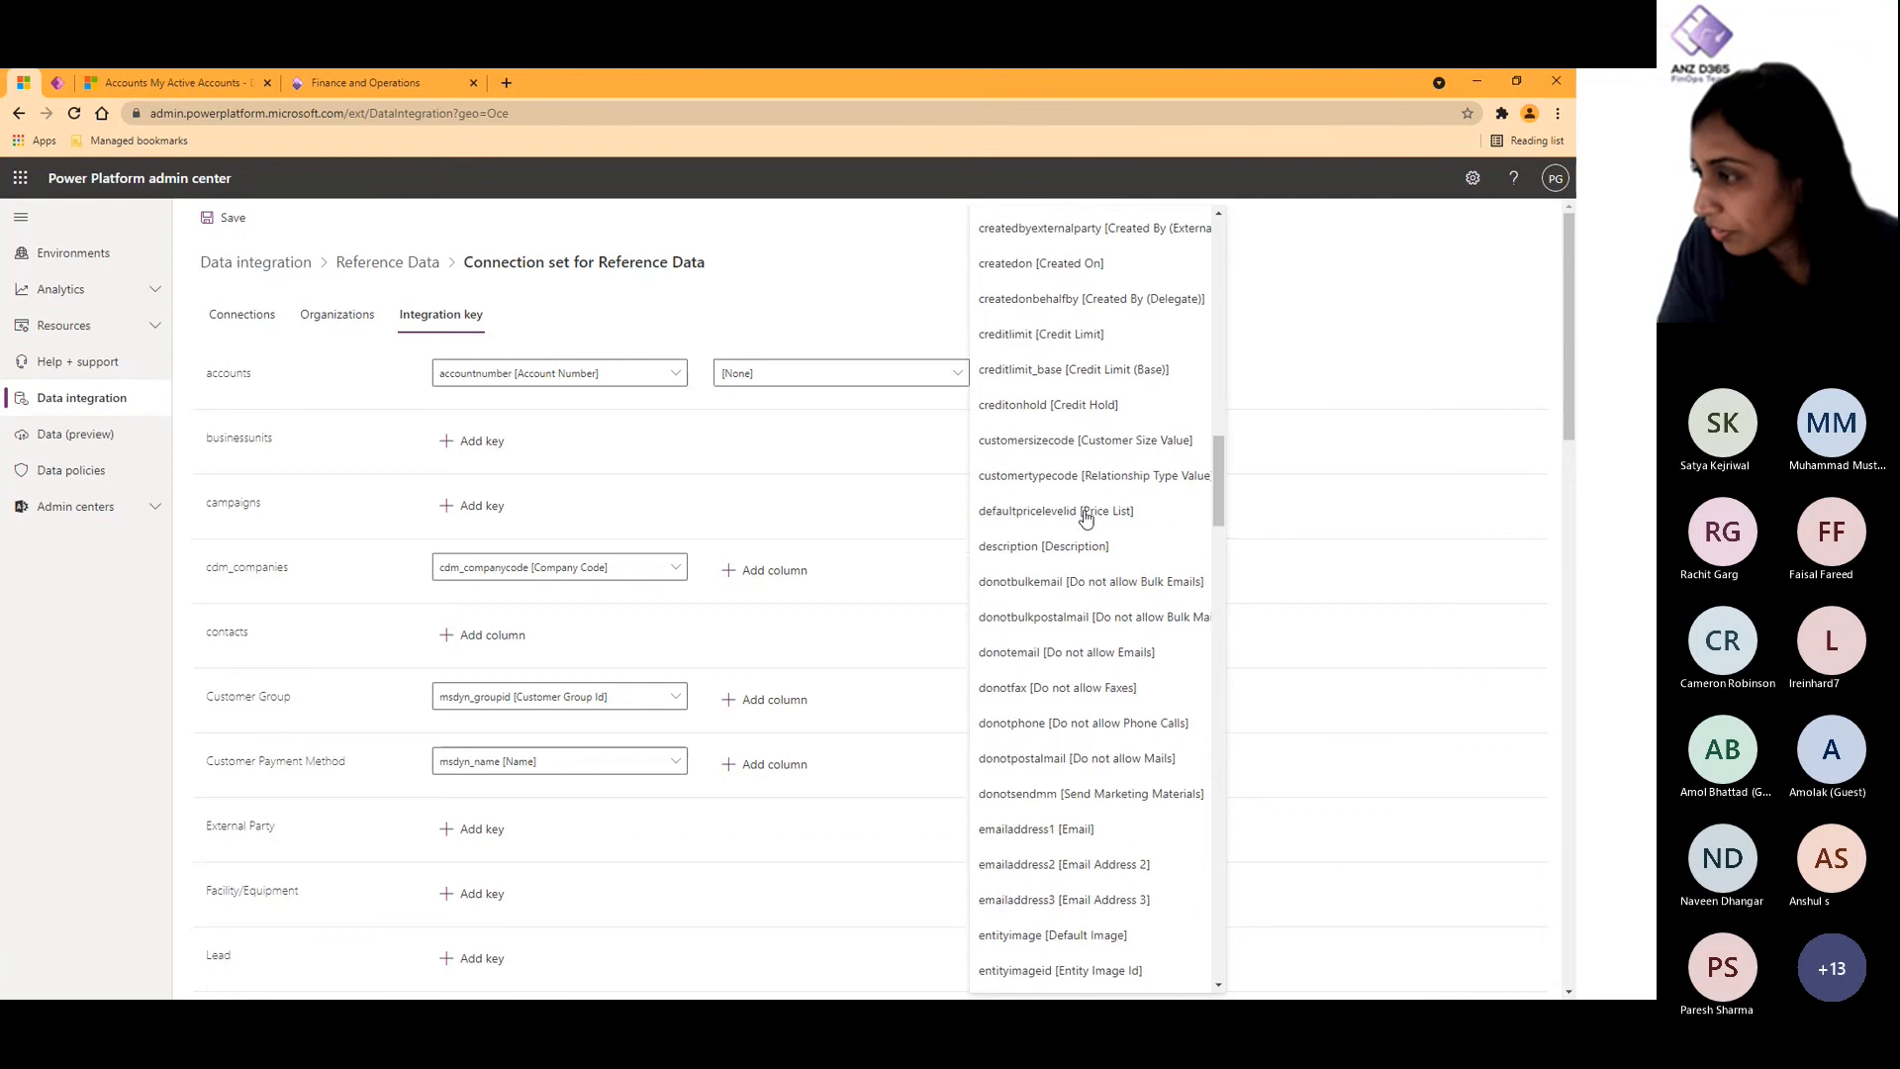
scroll(1085, 516, "down", 2)
left_click(1012, 691)
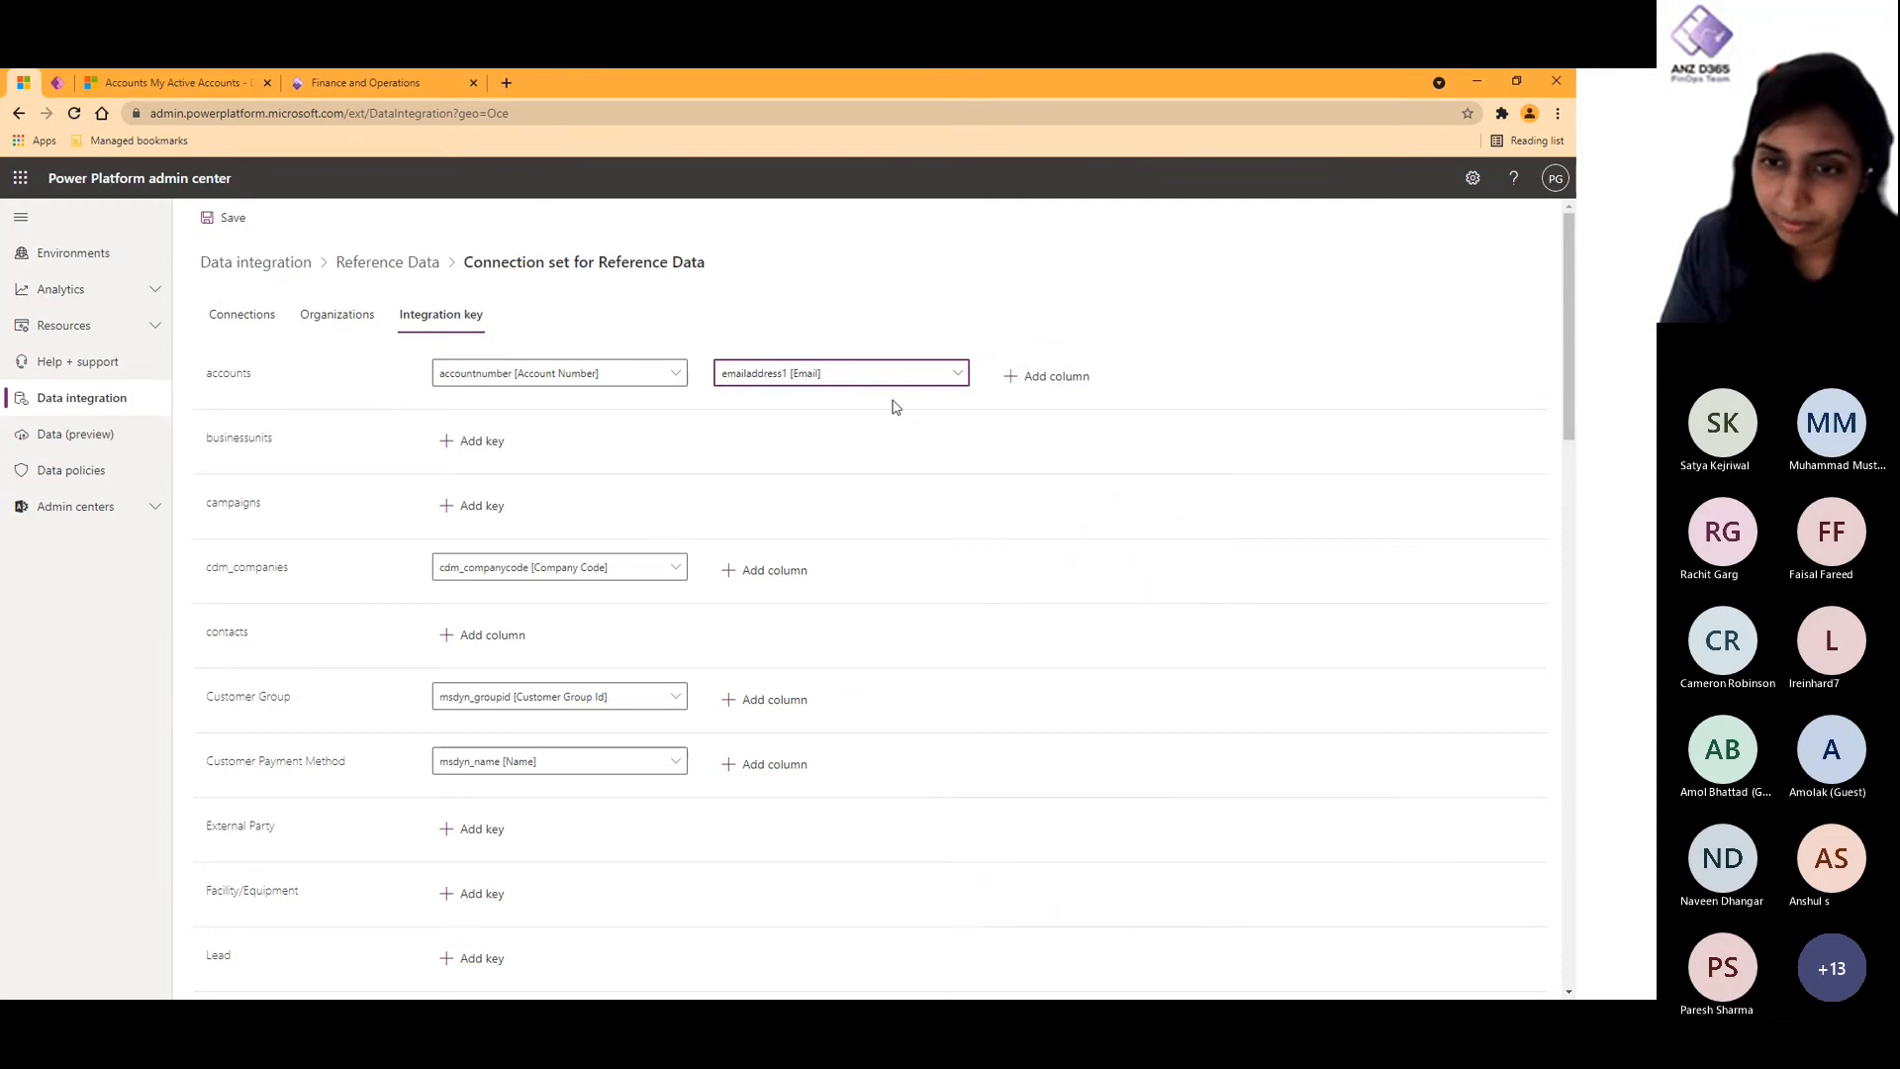
- Remove the Vendor table's integration key by setting its column to [None], and save the connection set's keys
scroll(959, 723, "down", 2)
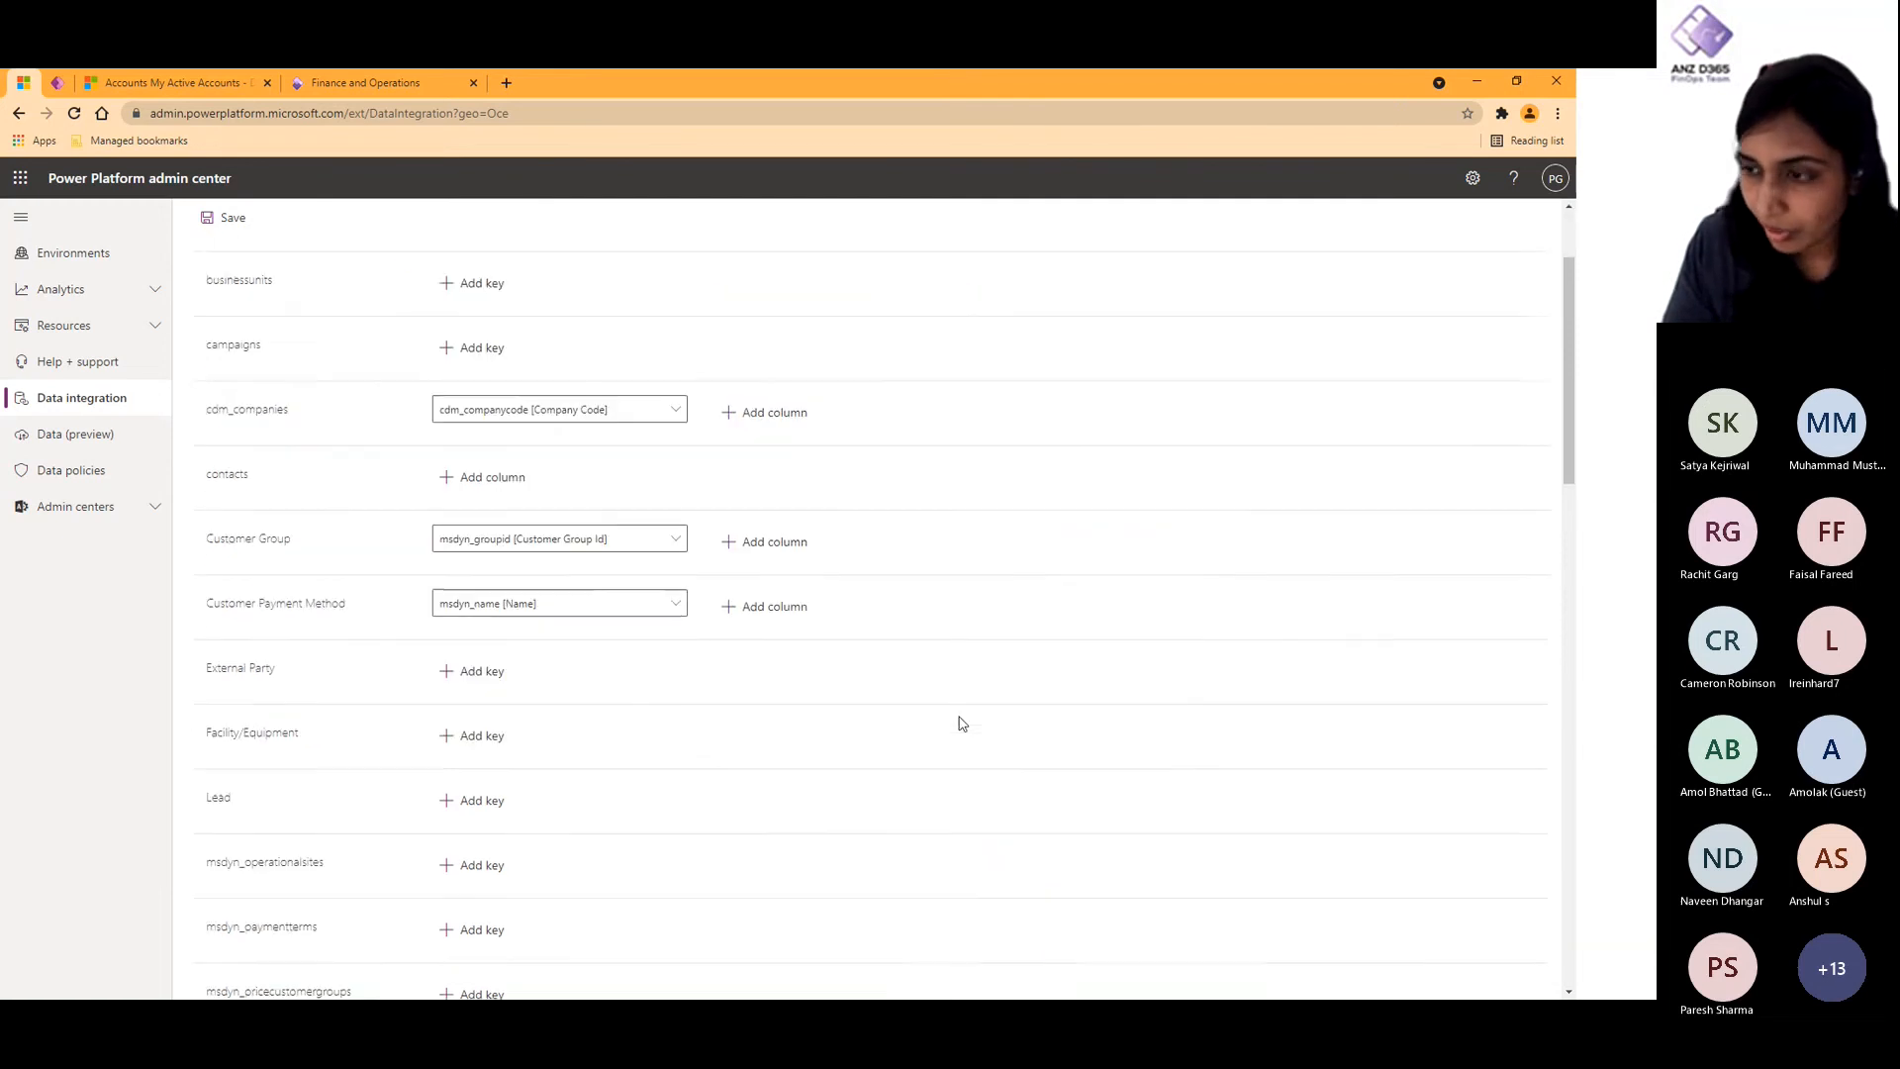
scroll(959, 722, "down", 10)
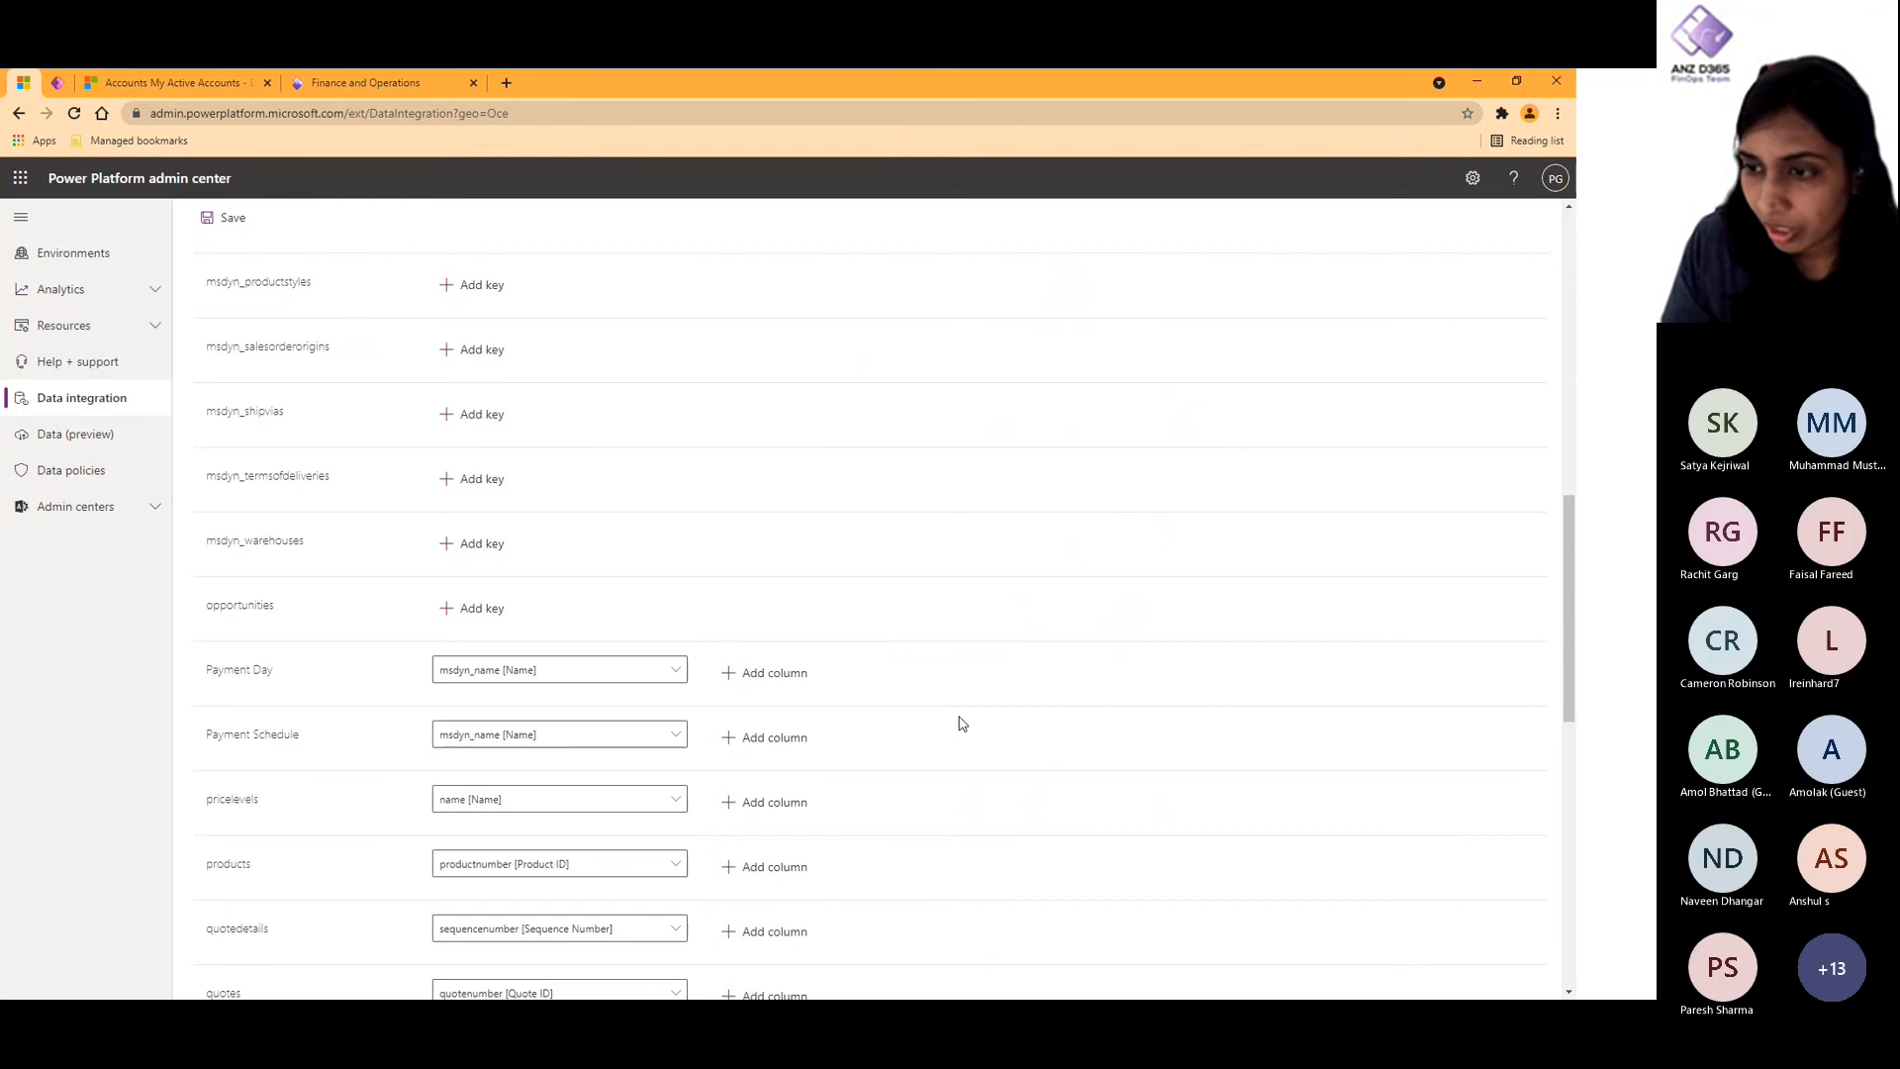
scroll(959, 723, "down", 8)
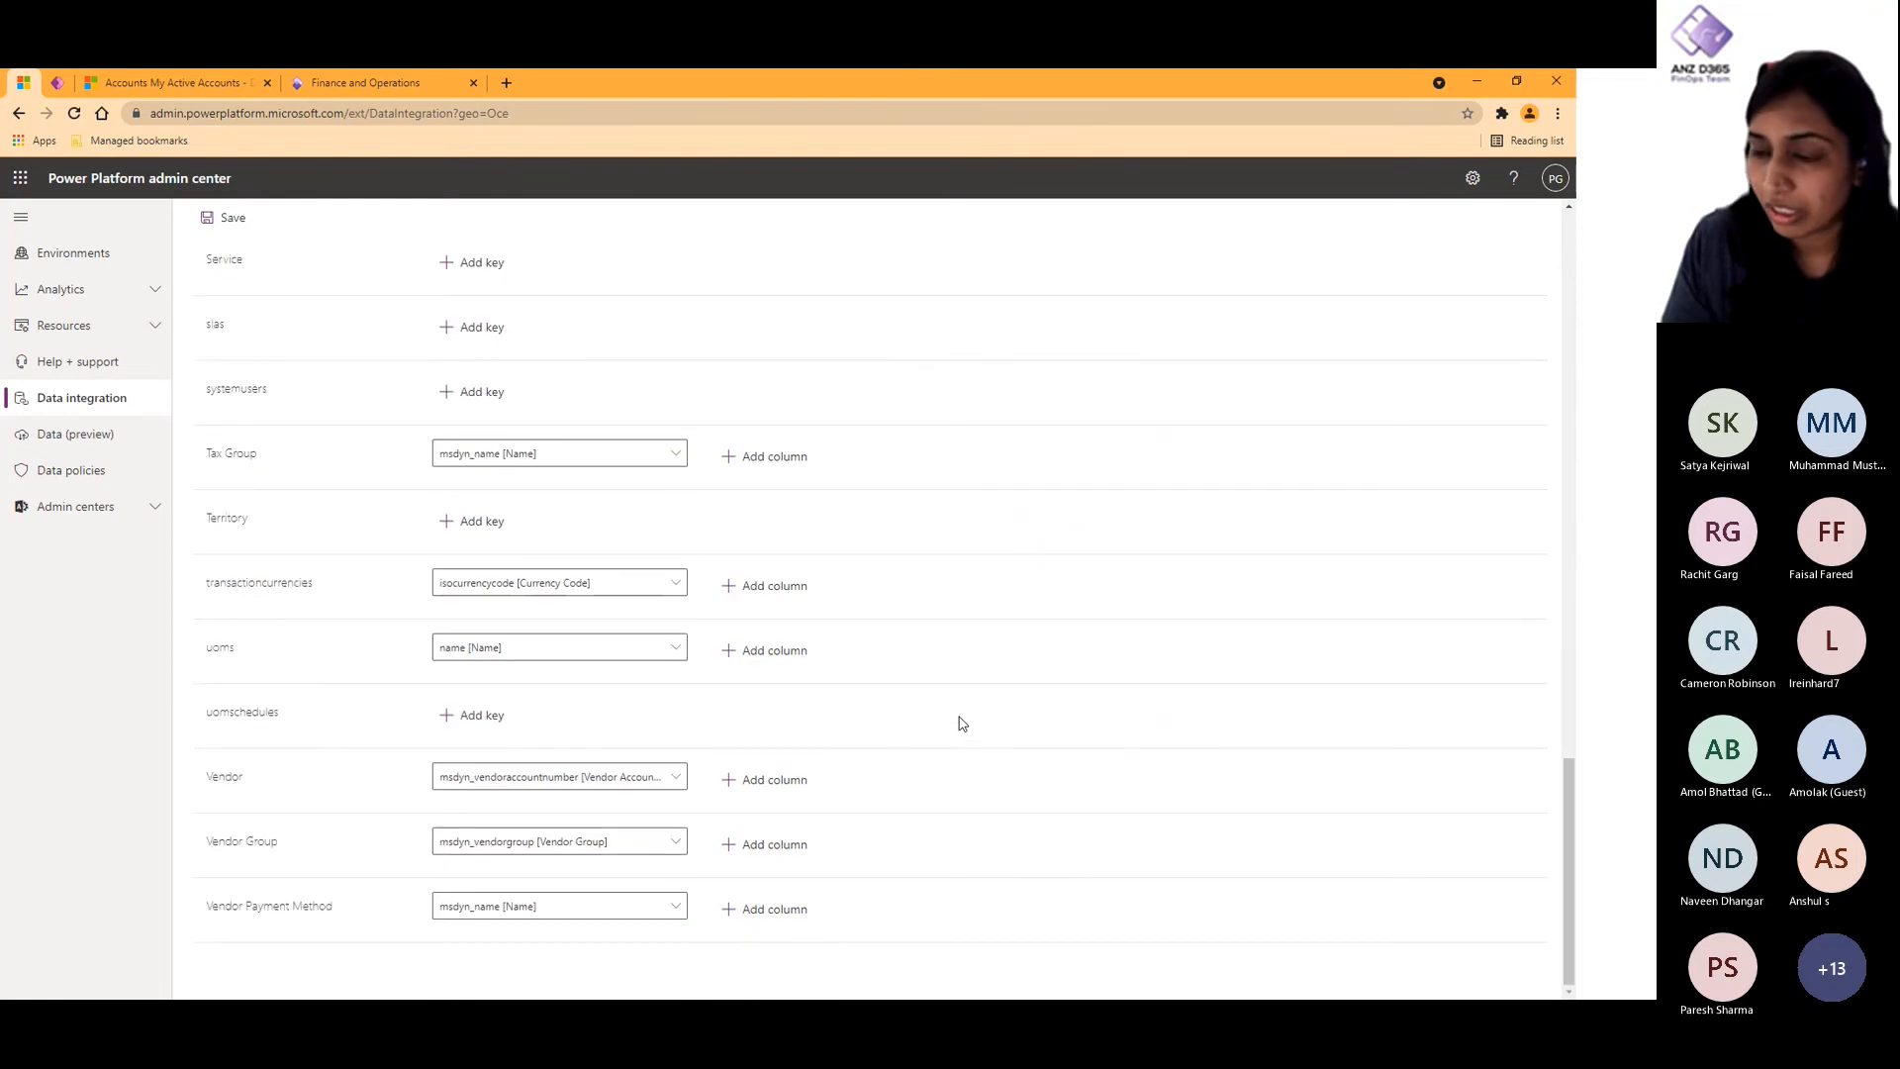
left_click(673, 780)
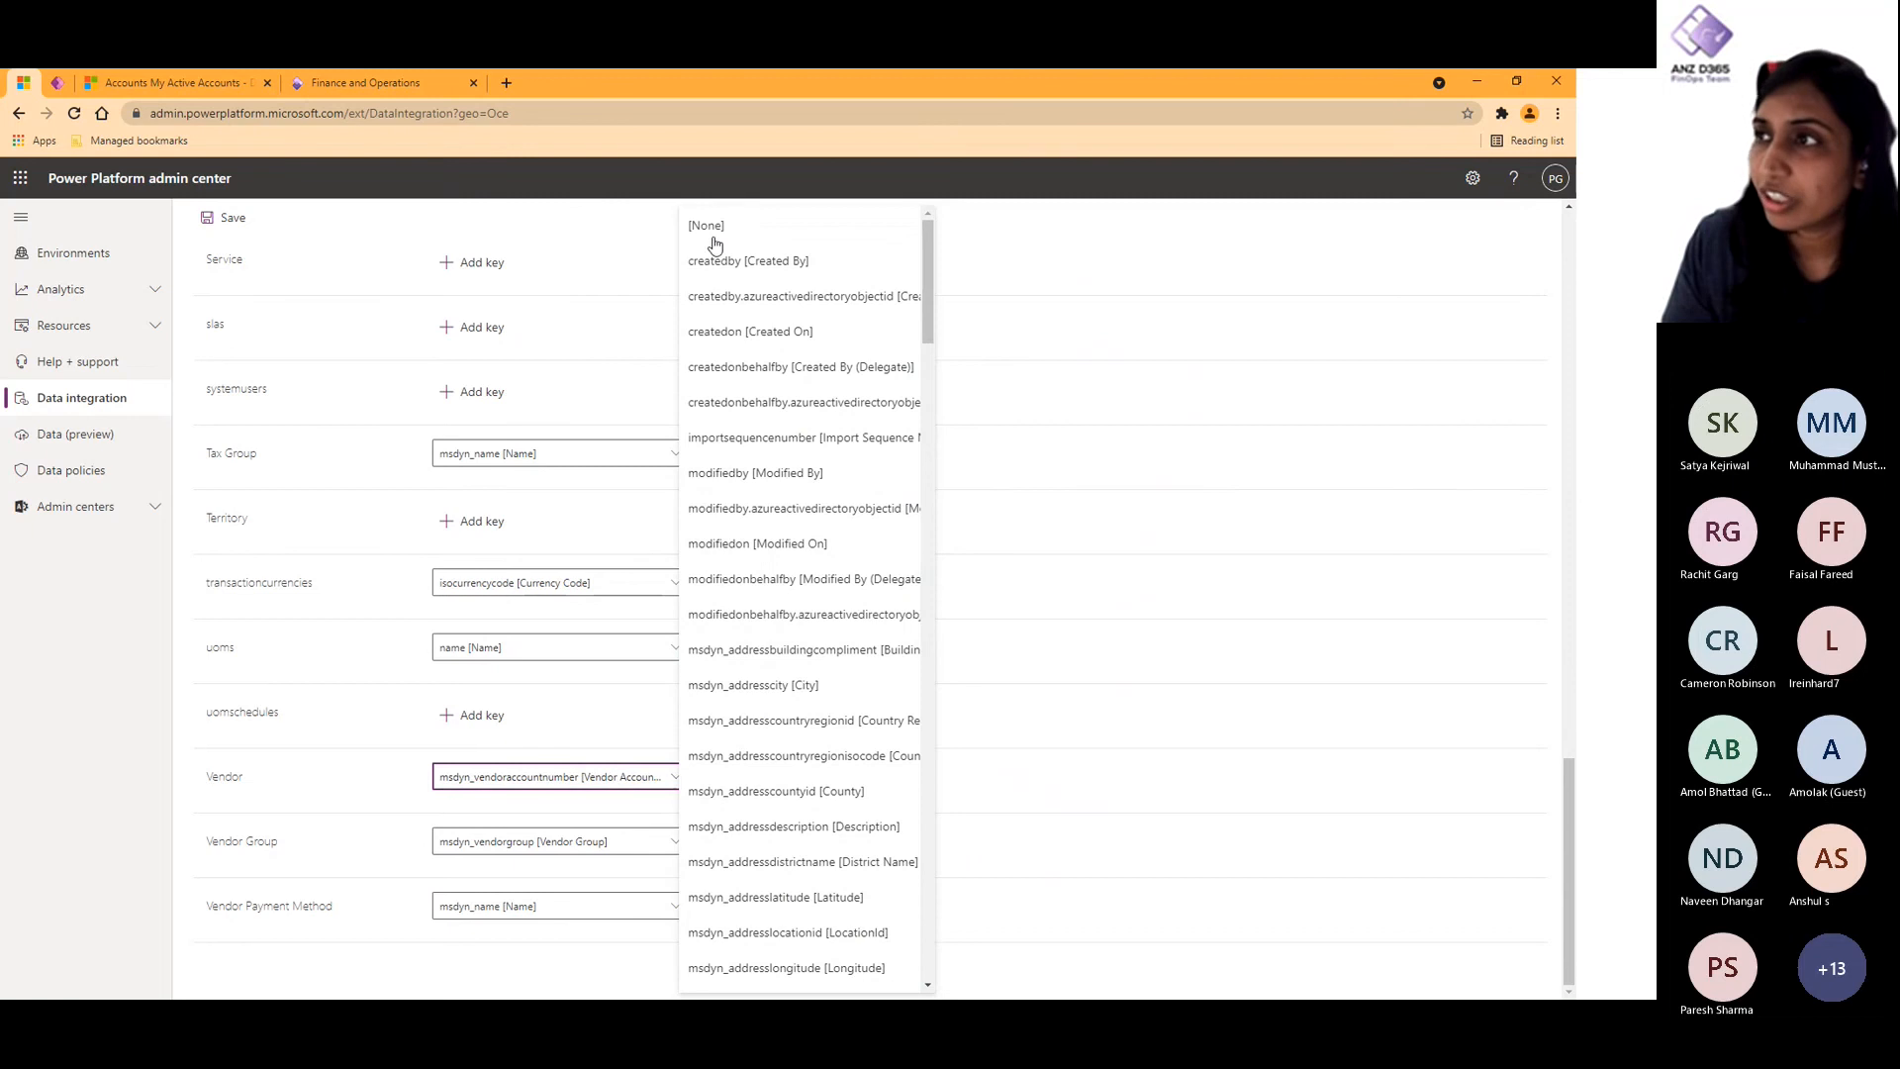
scroll(713, 232, "up", 15)
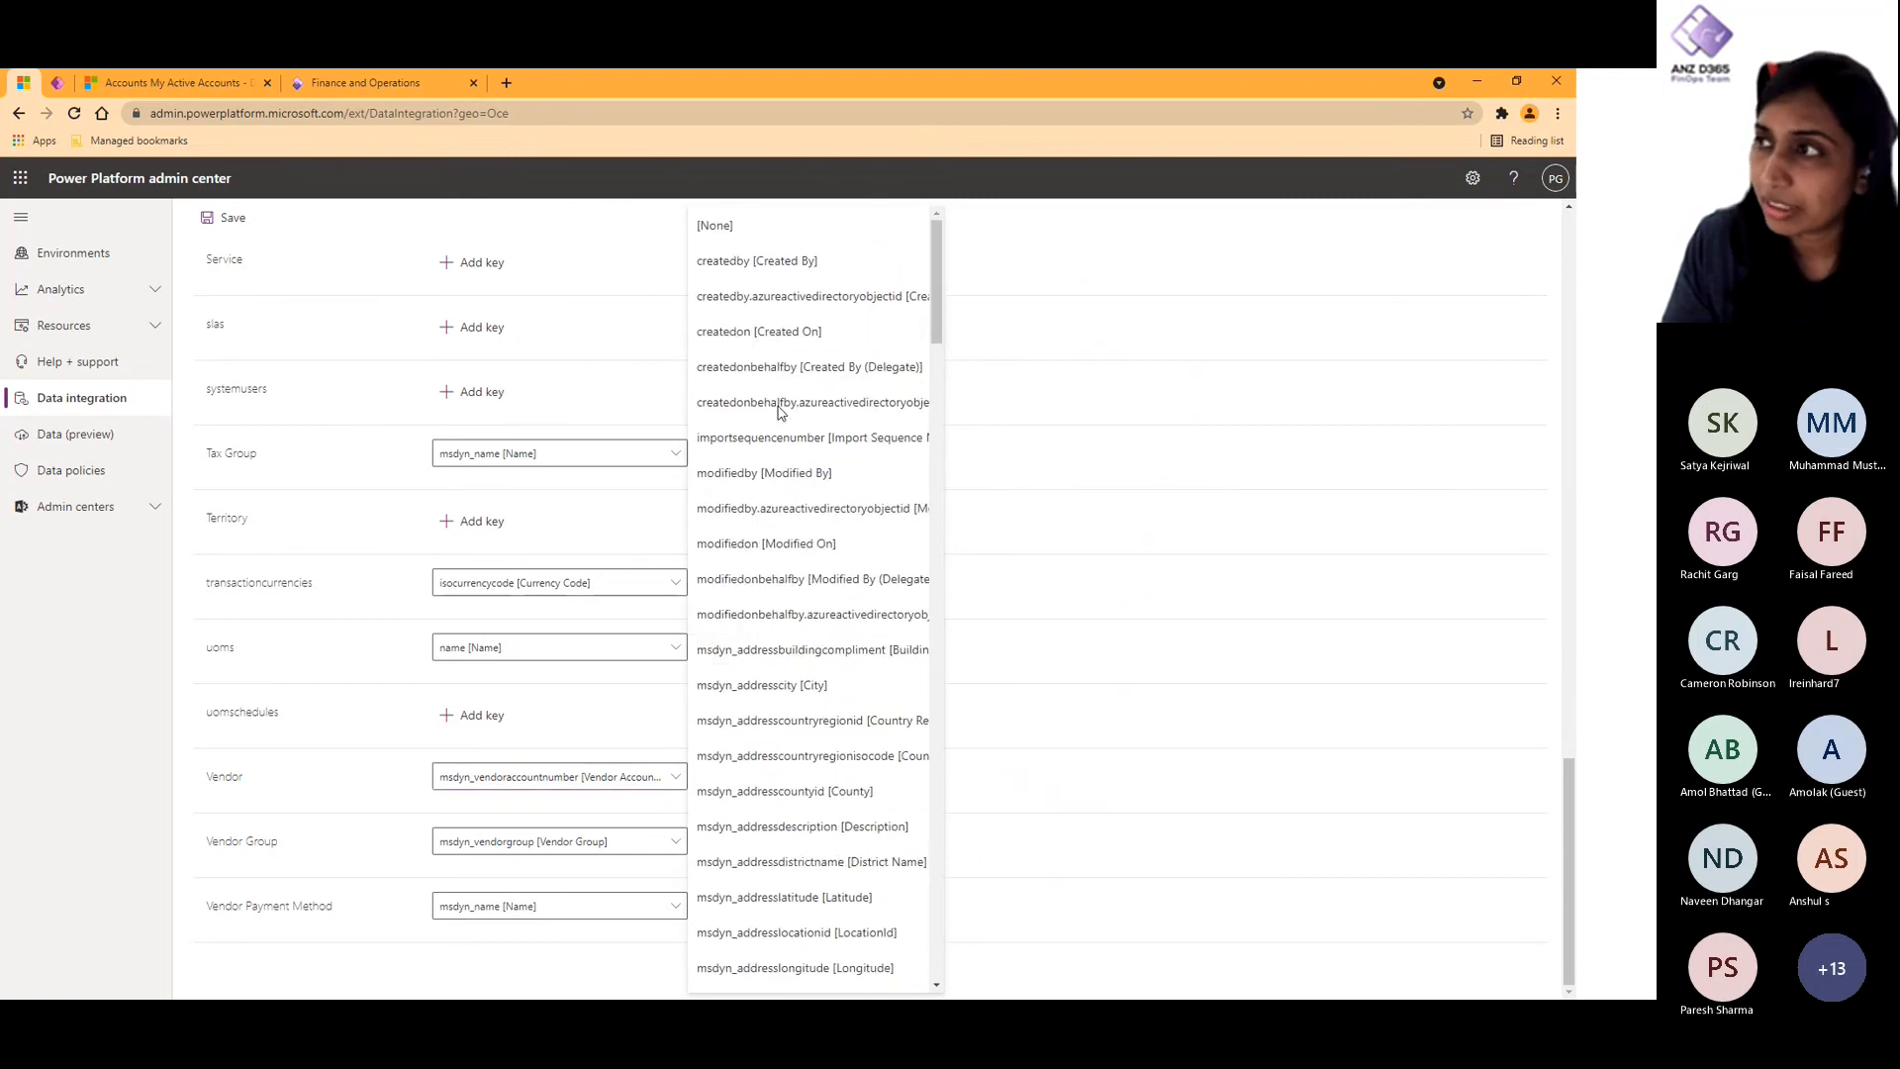
scroll(710, 226, "up", 2)
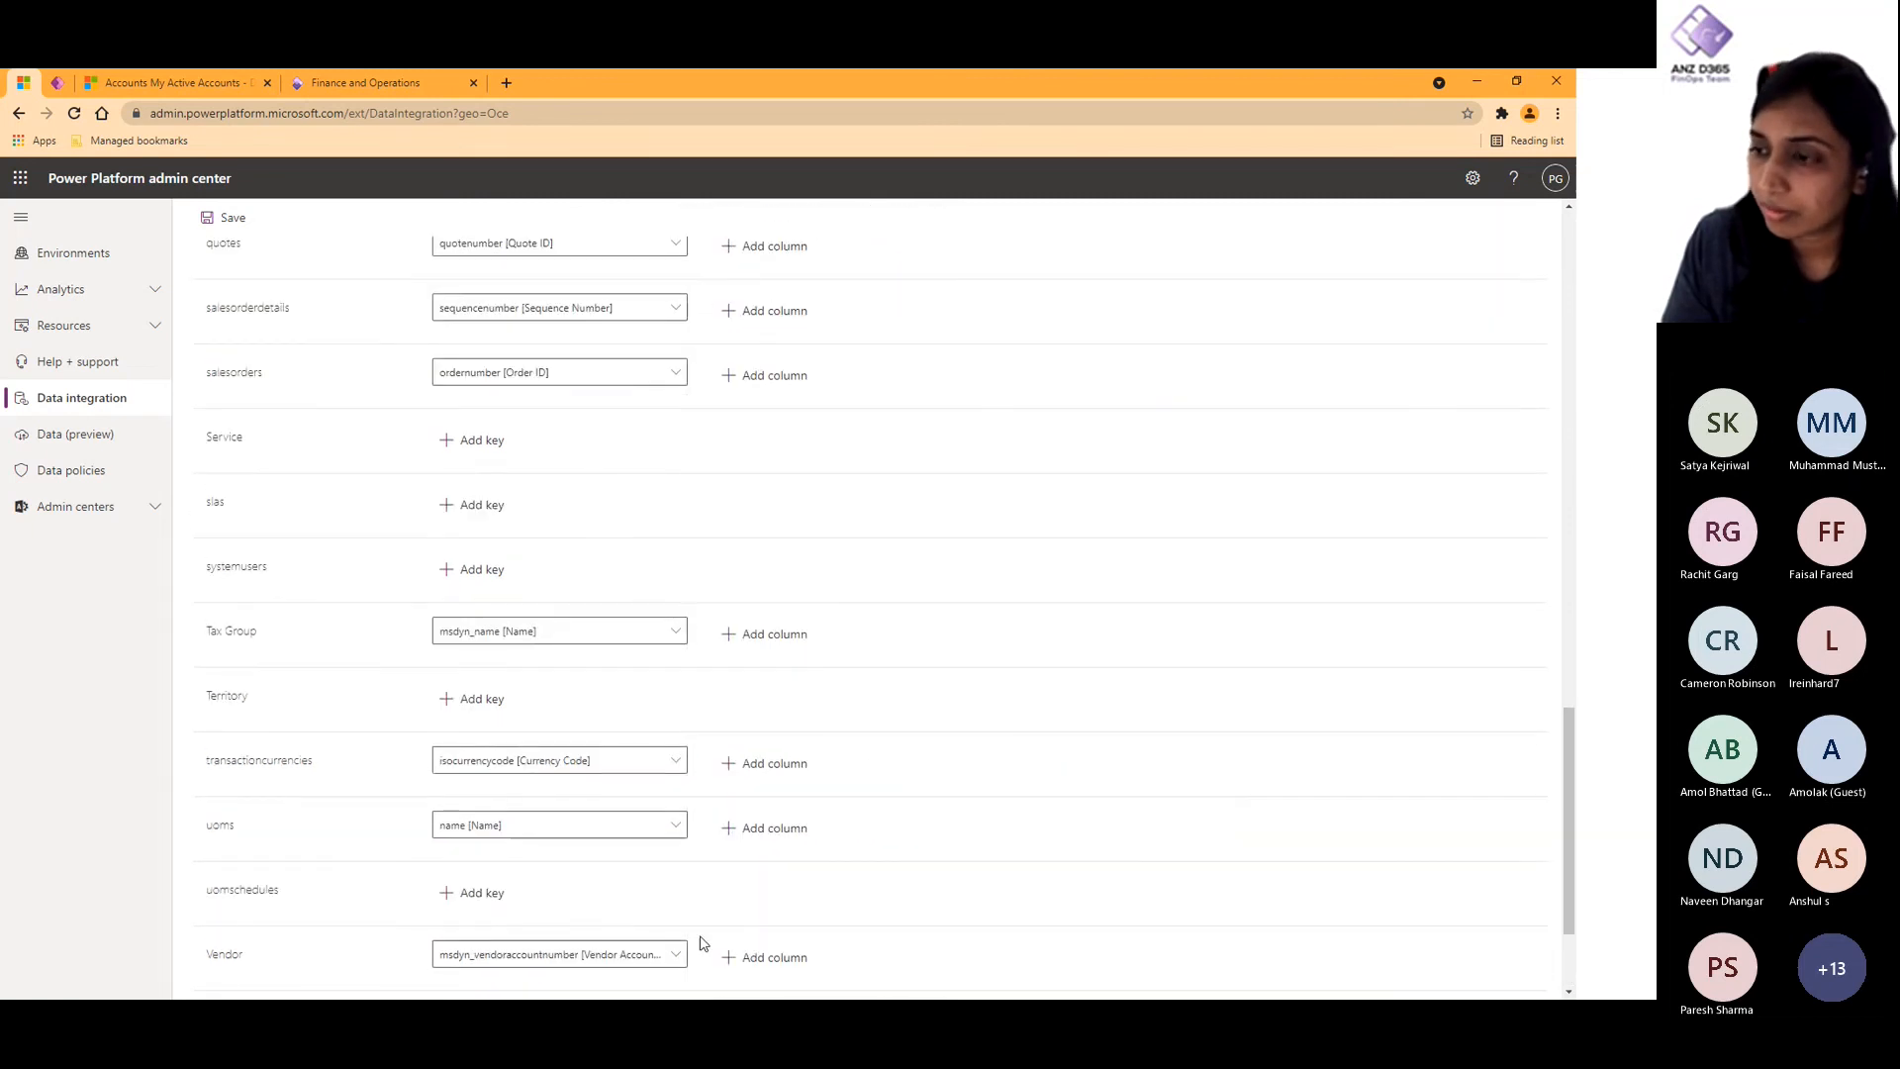
left_click(670, 956)
scroll(711, 297, "up", 5)
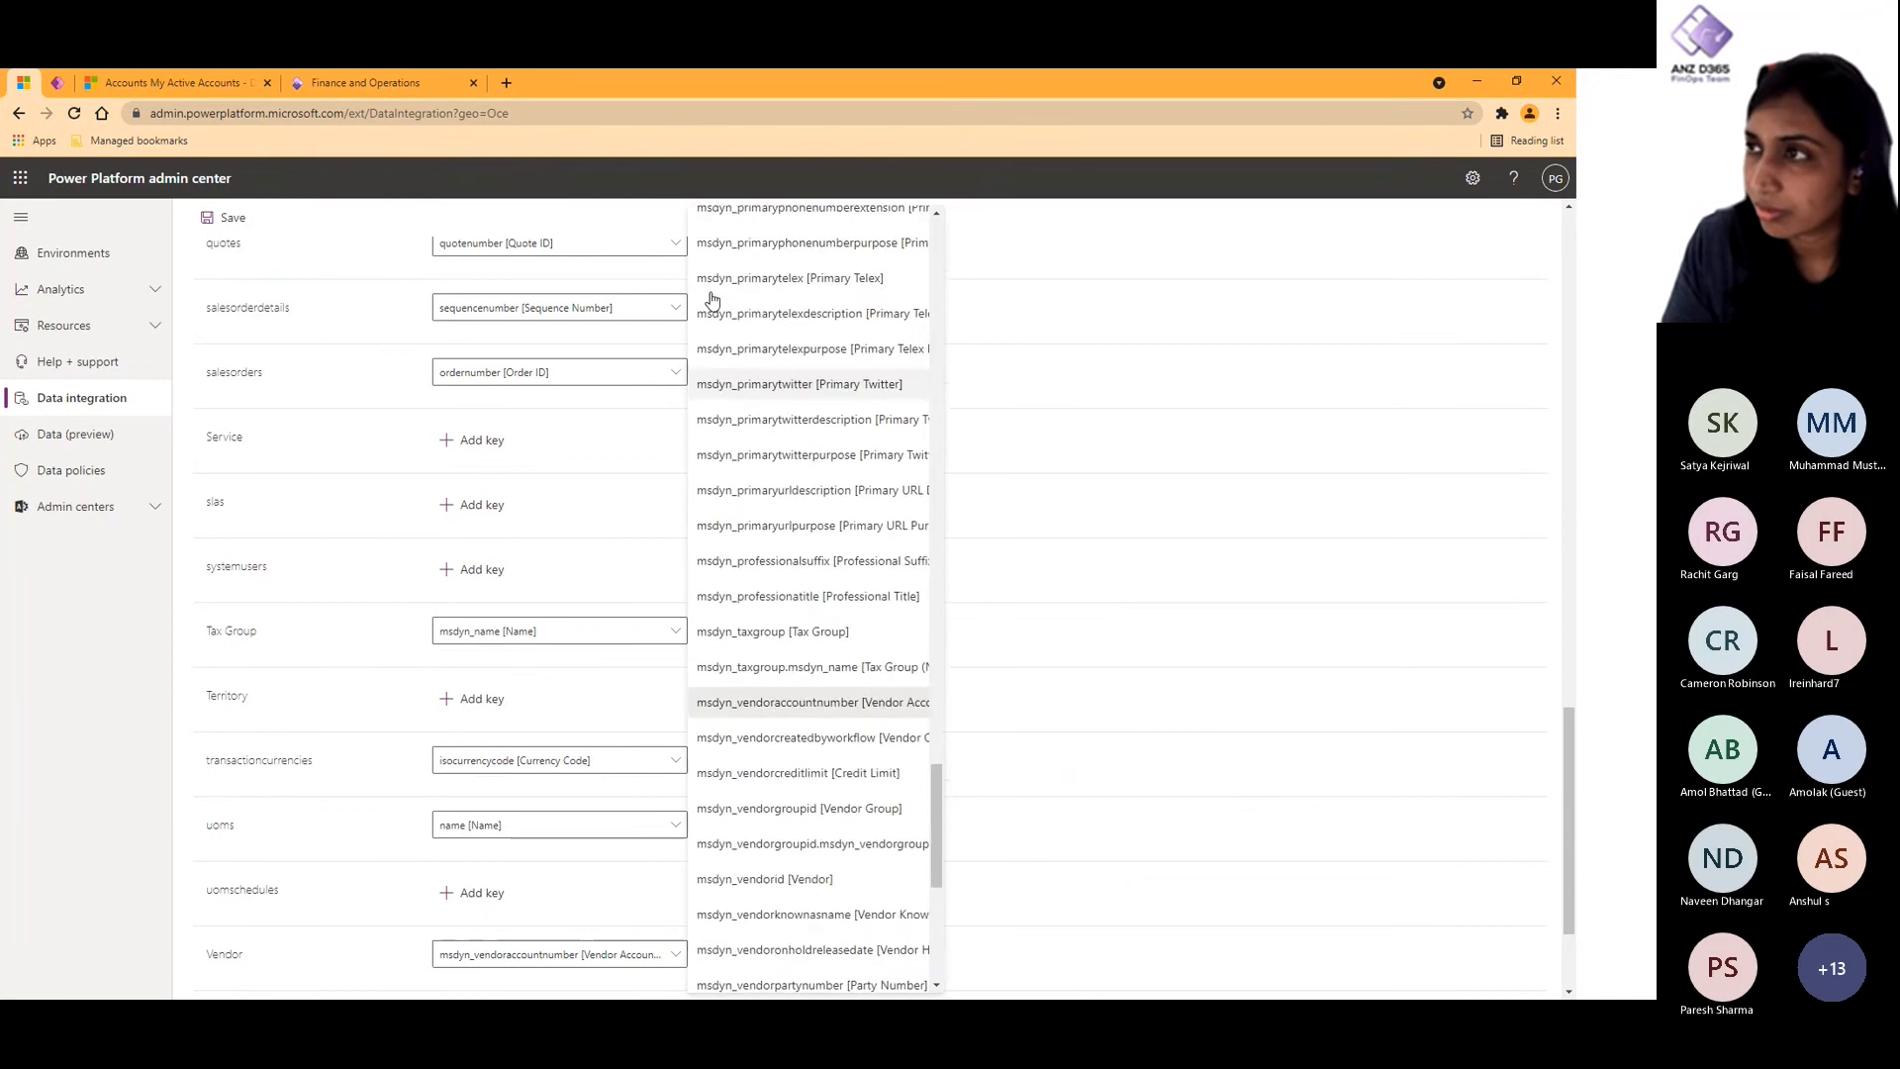
scroll(712, 299, "up", 10)
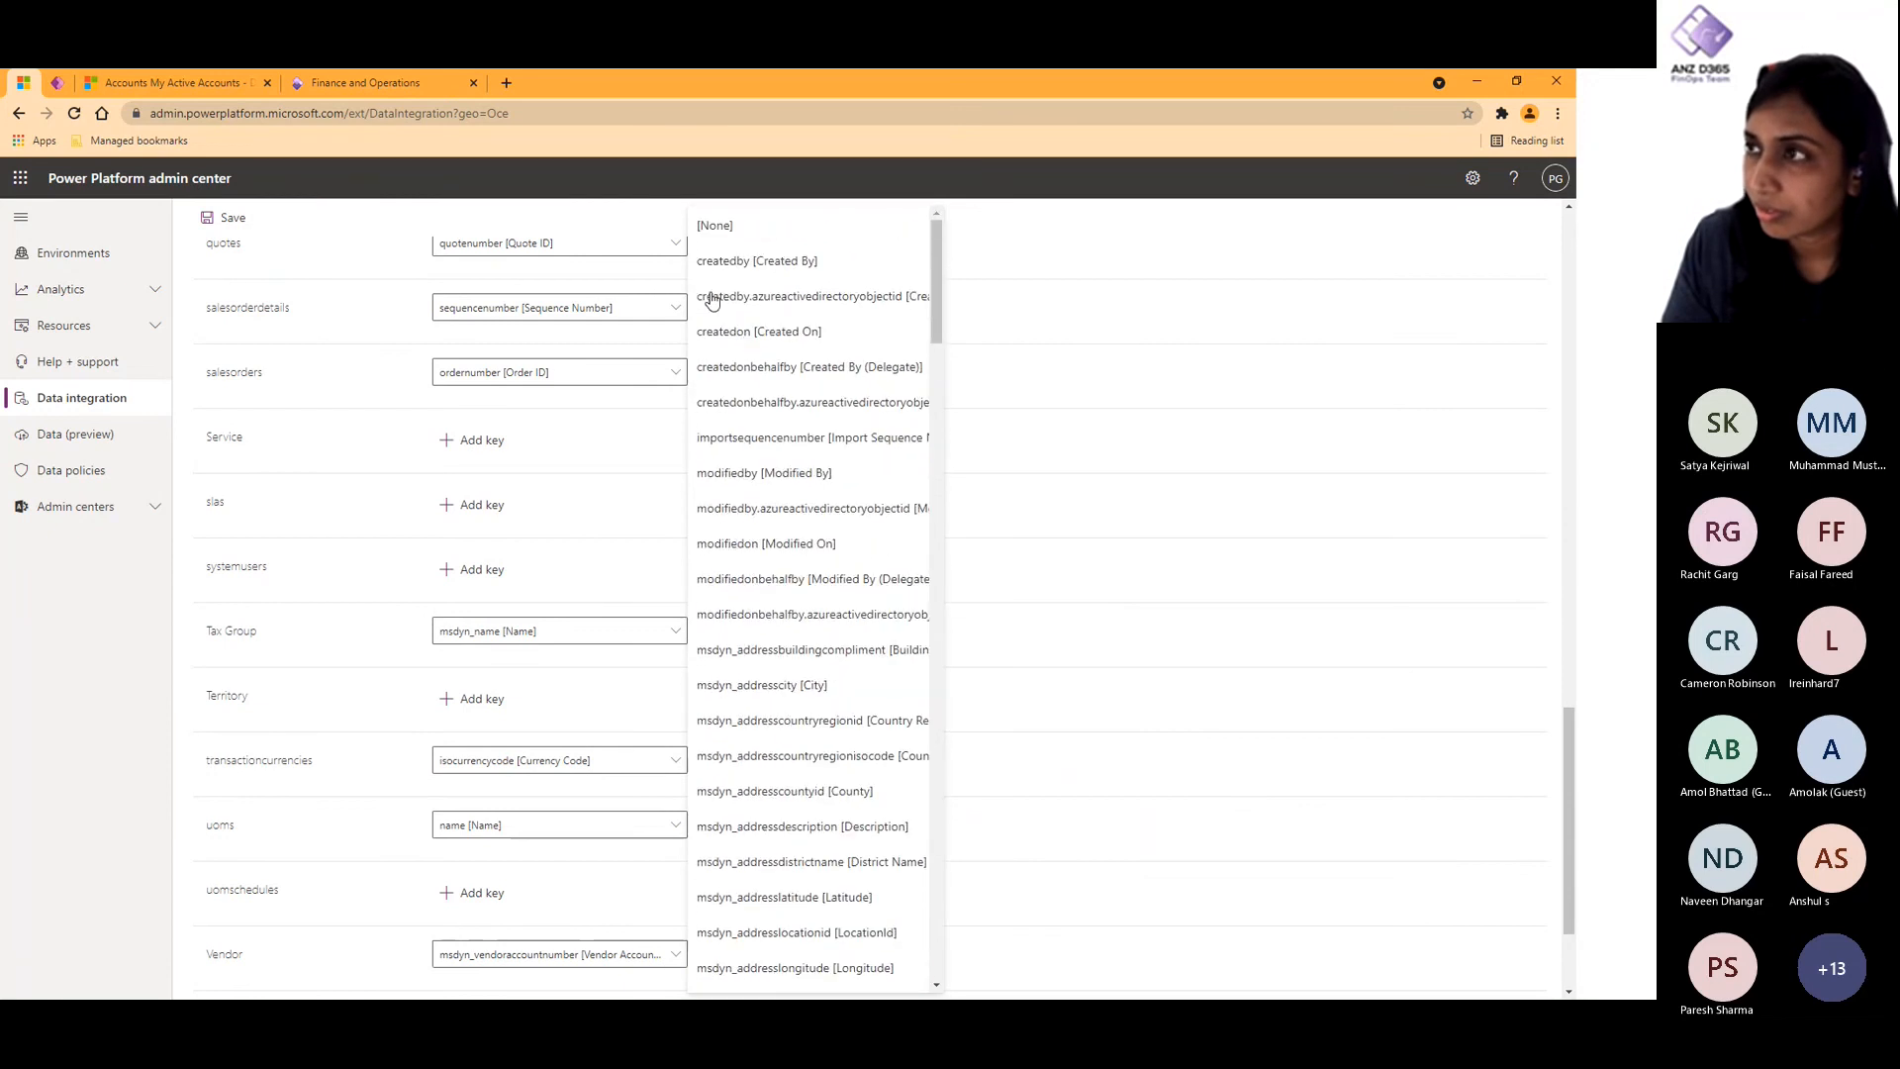
left_click(717, 228)
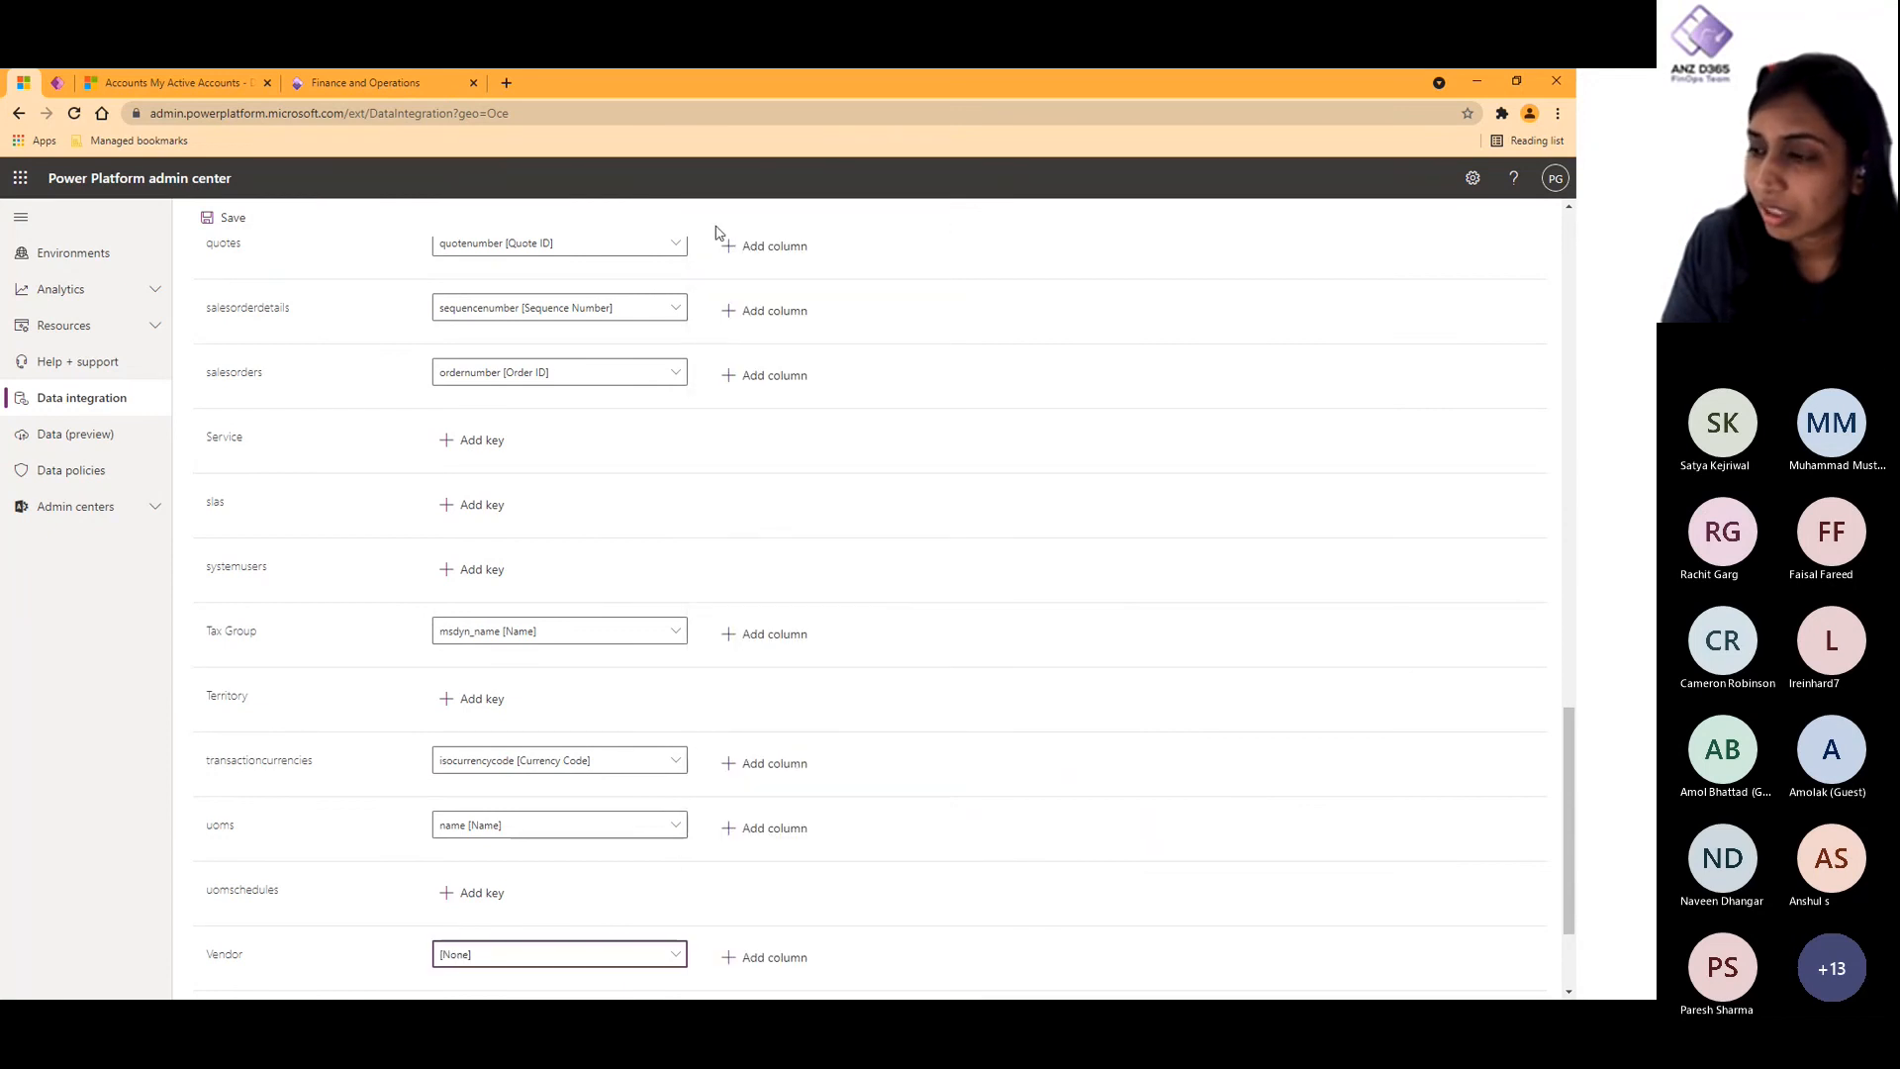
scroll(966, 950, "down", 3)
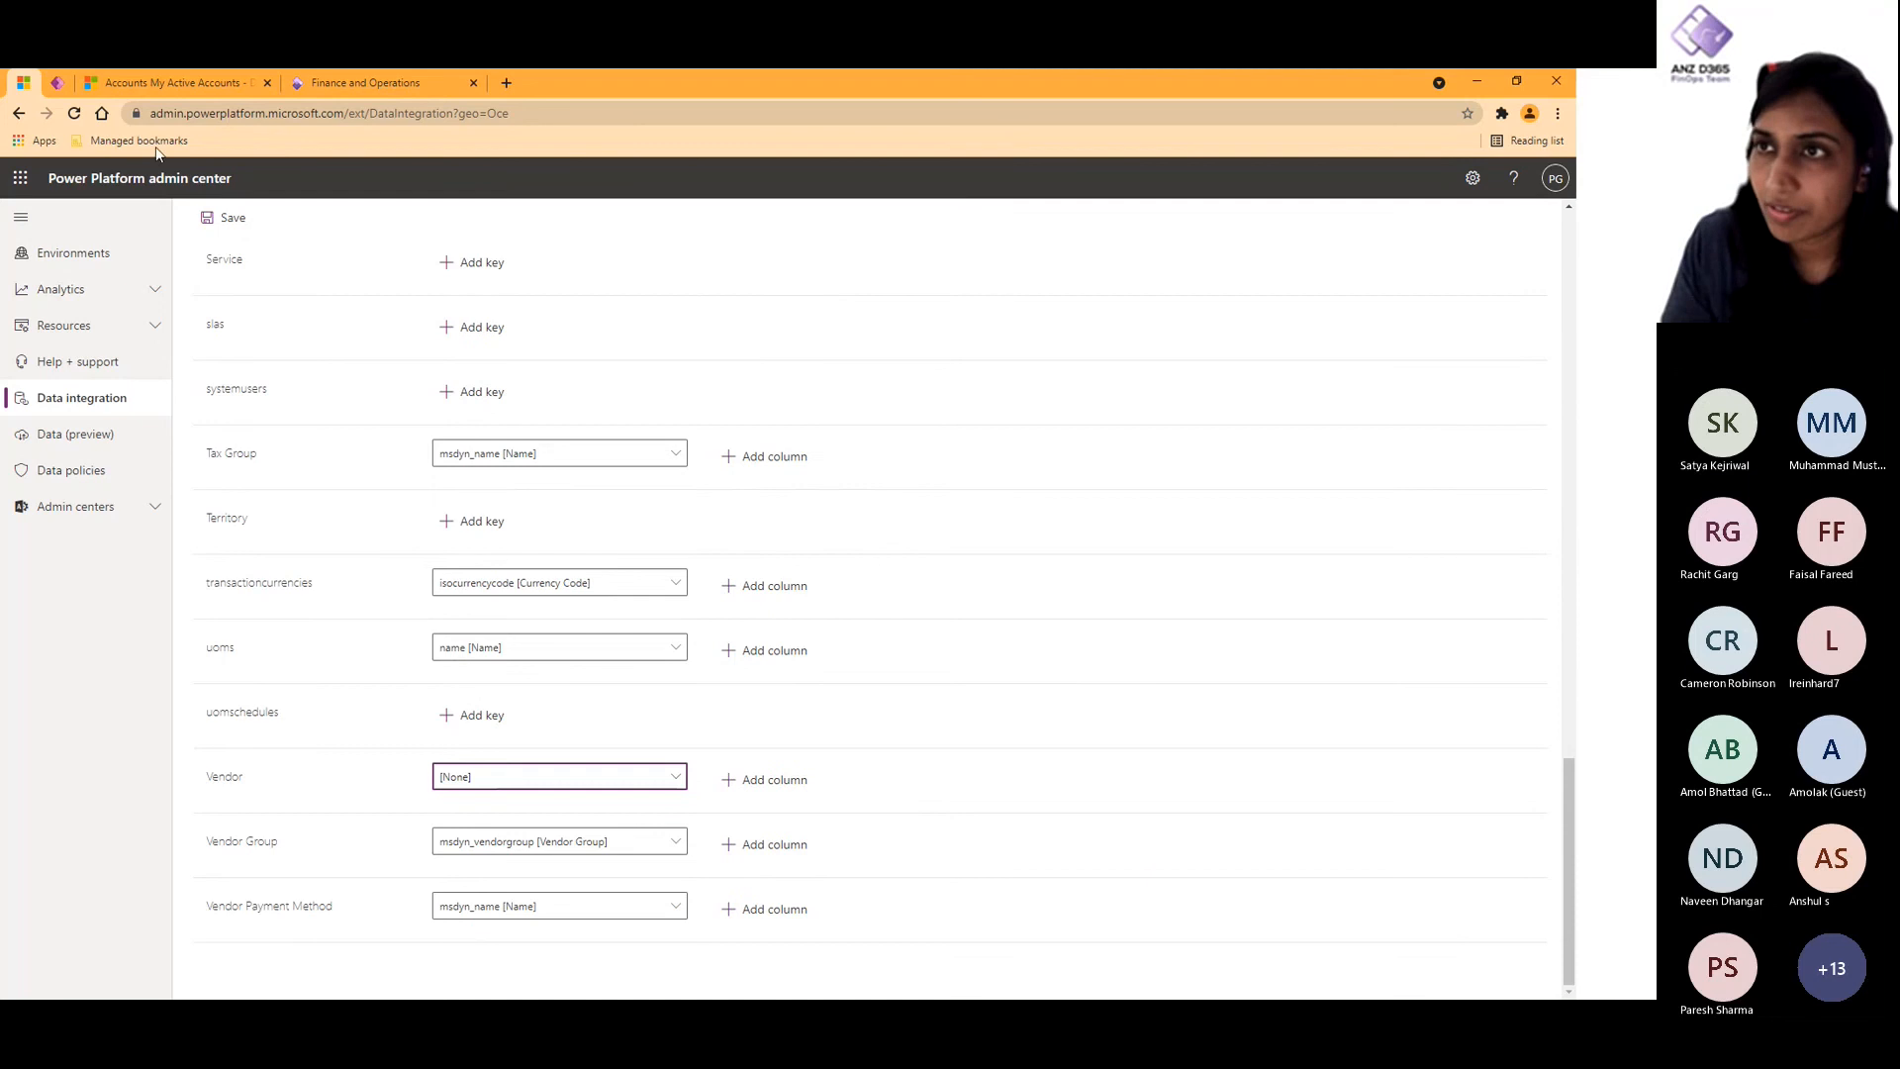
left_click(226, 218)
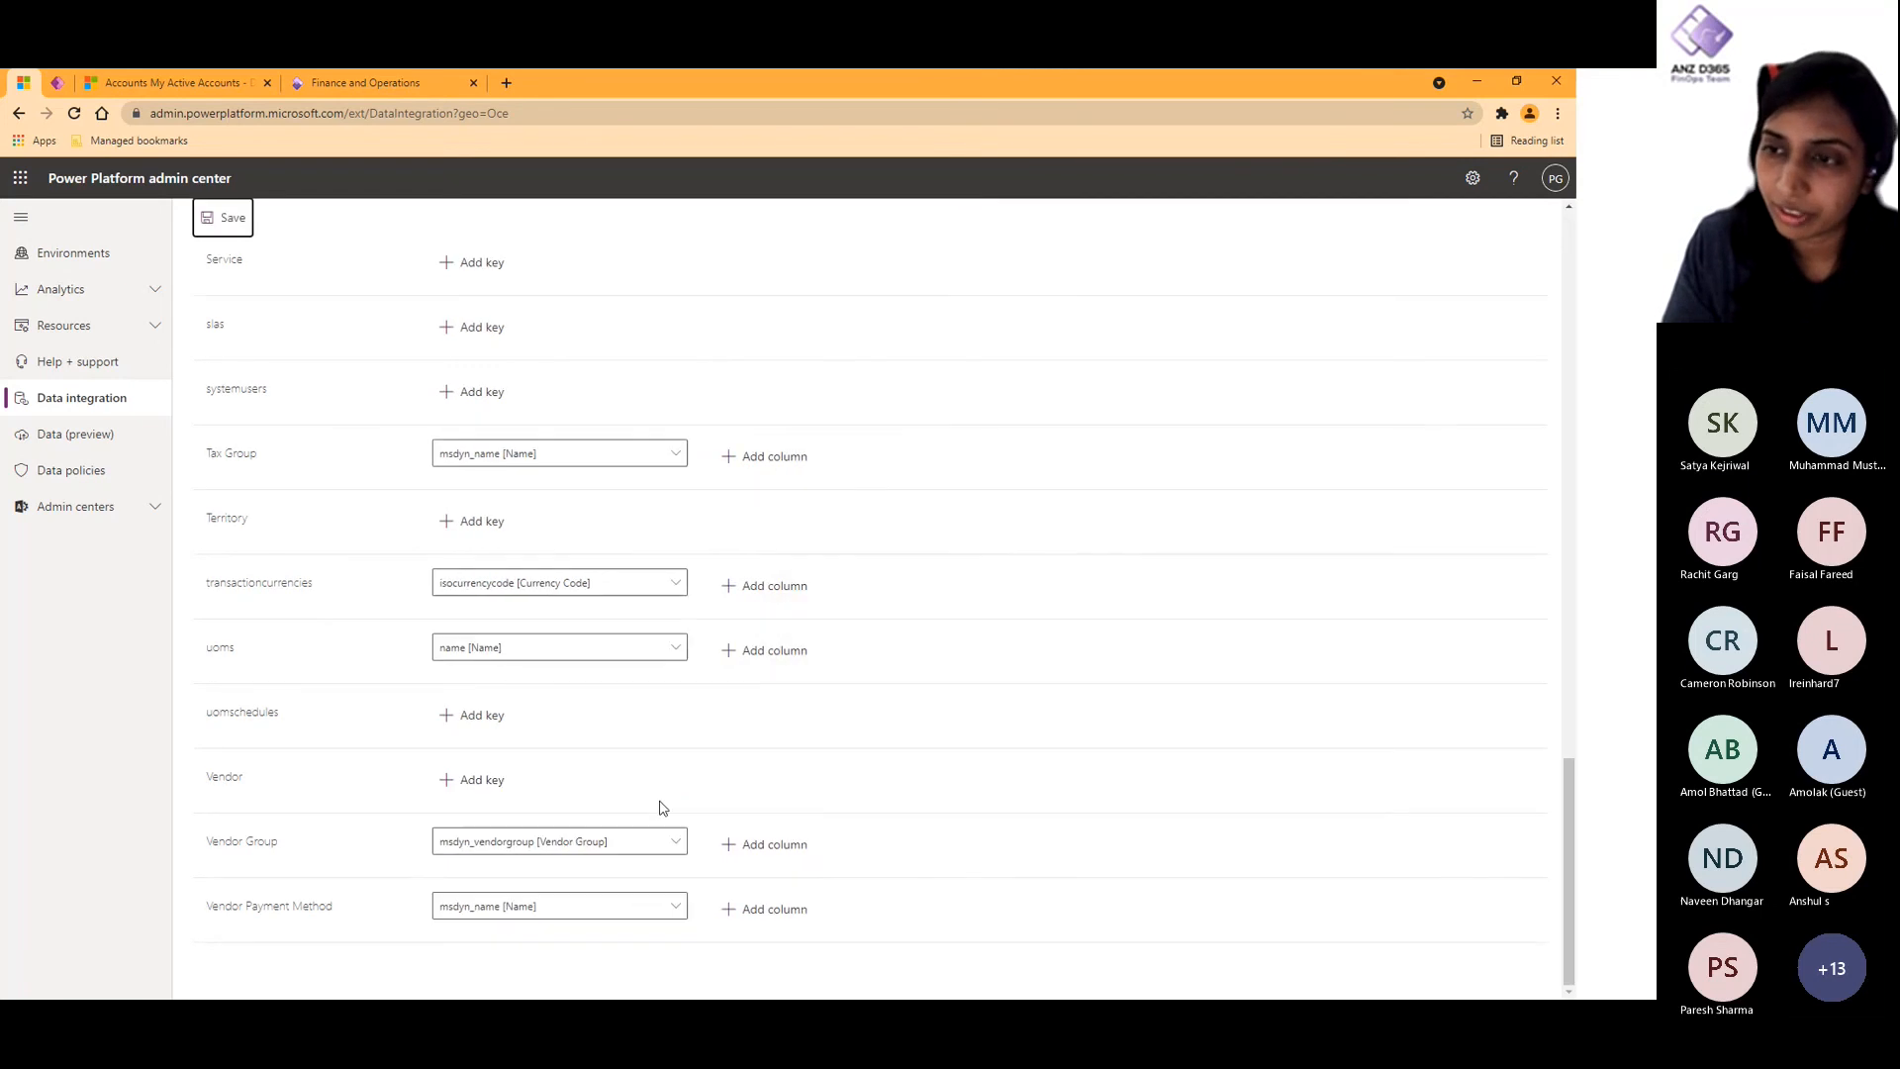
scroll(662, 808, "up", 15)
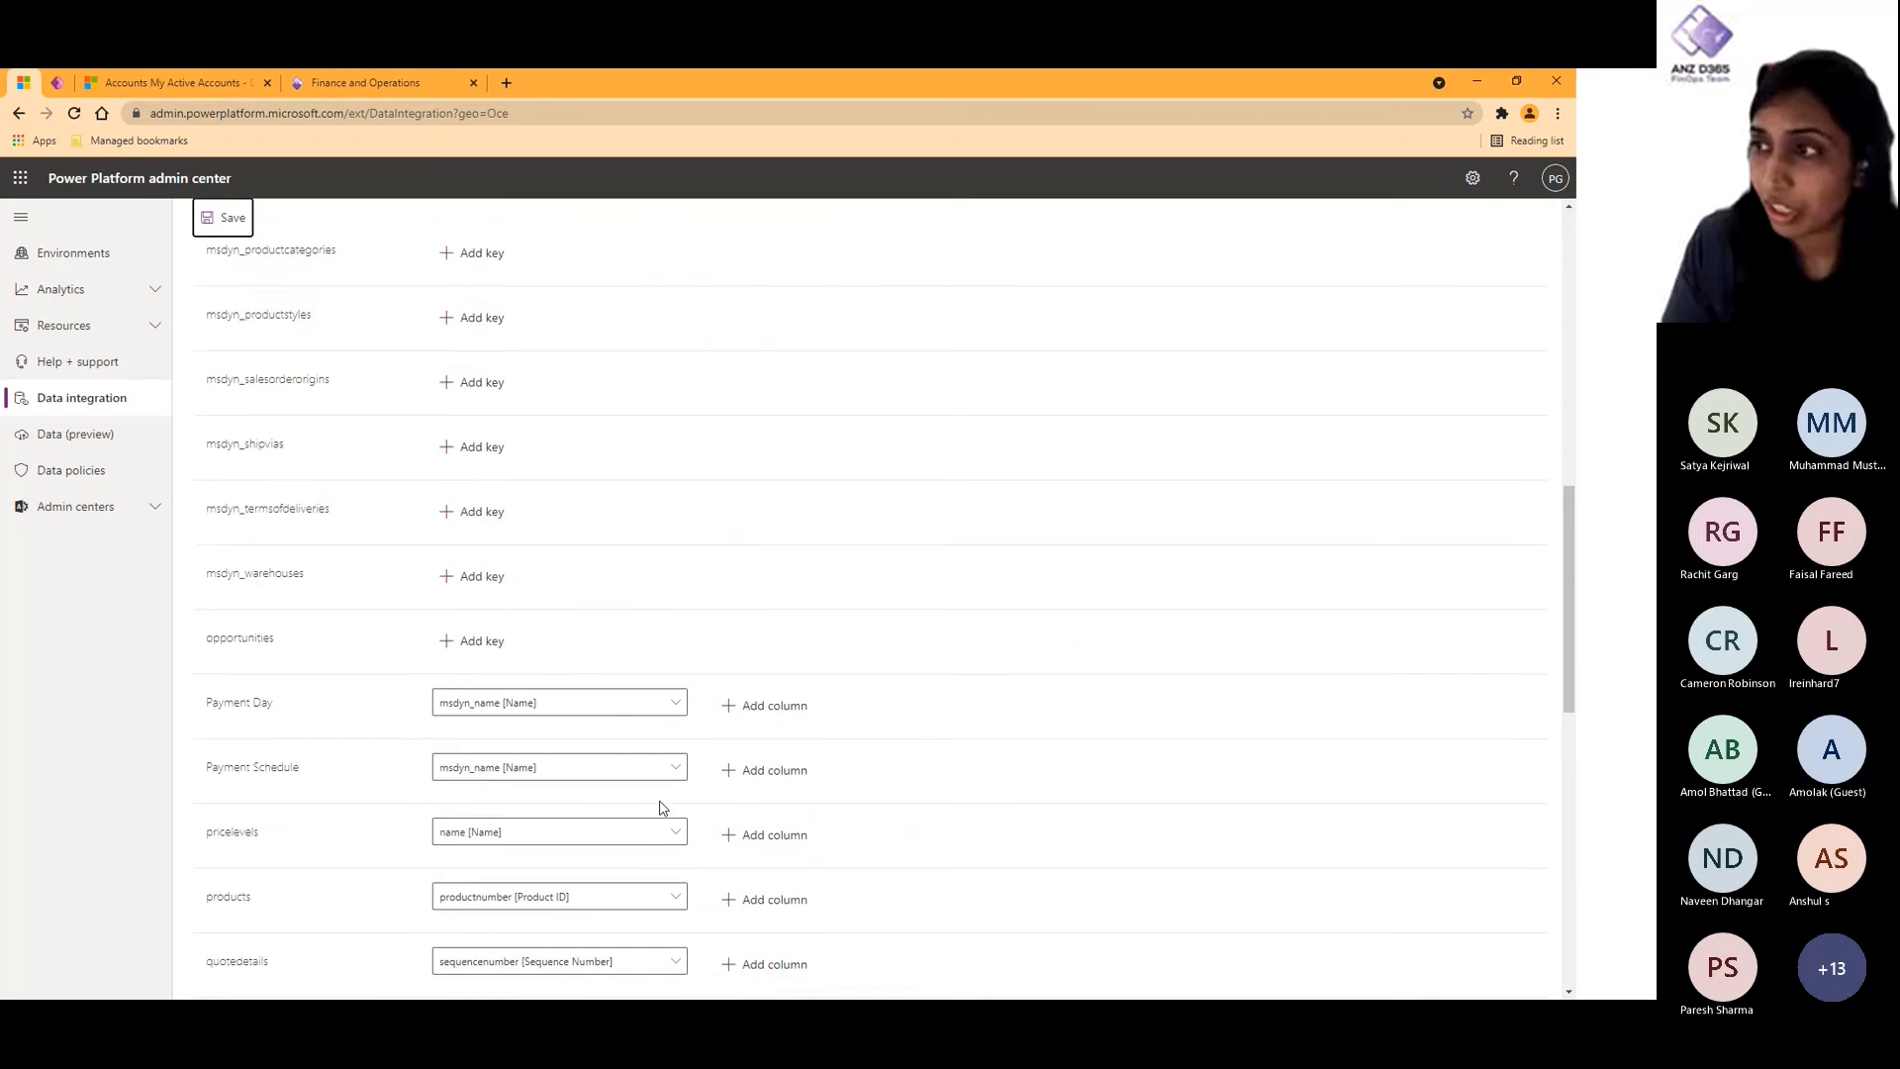
scroll(662, 808, "up", 10)
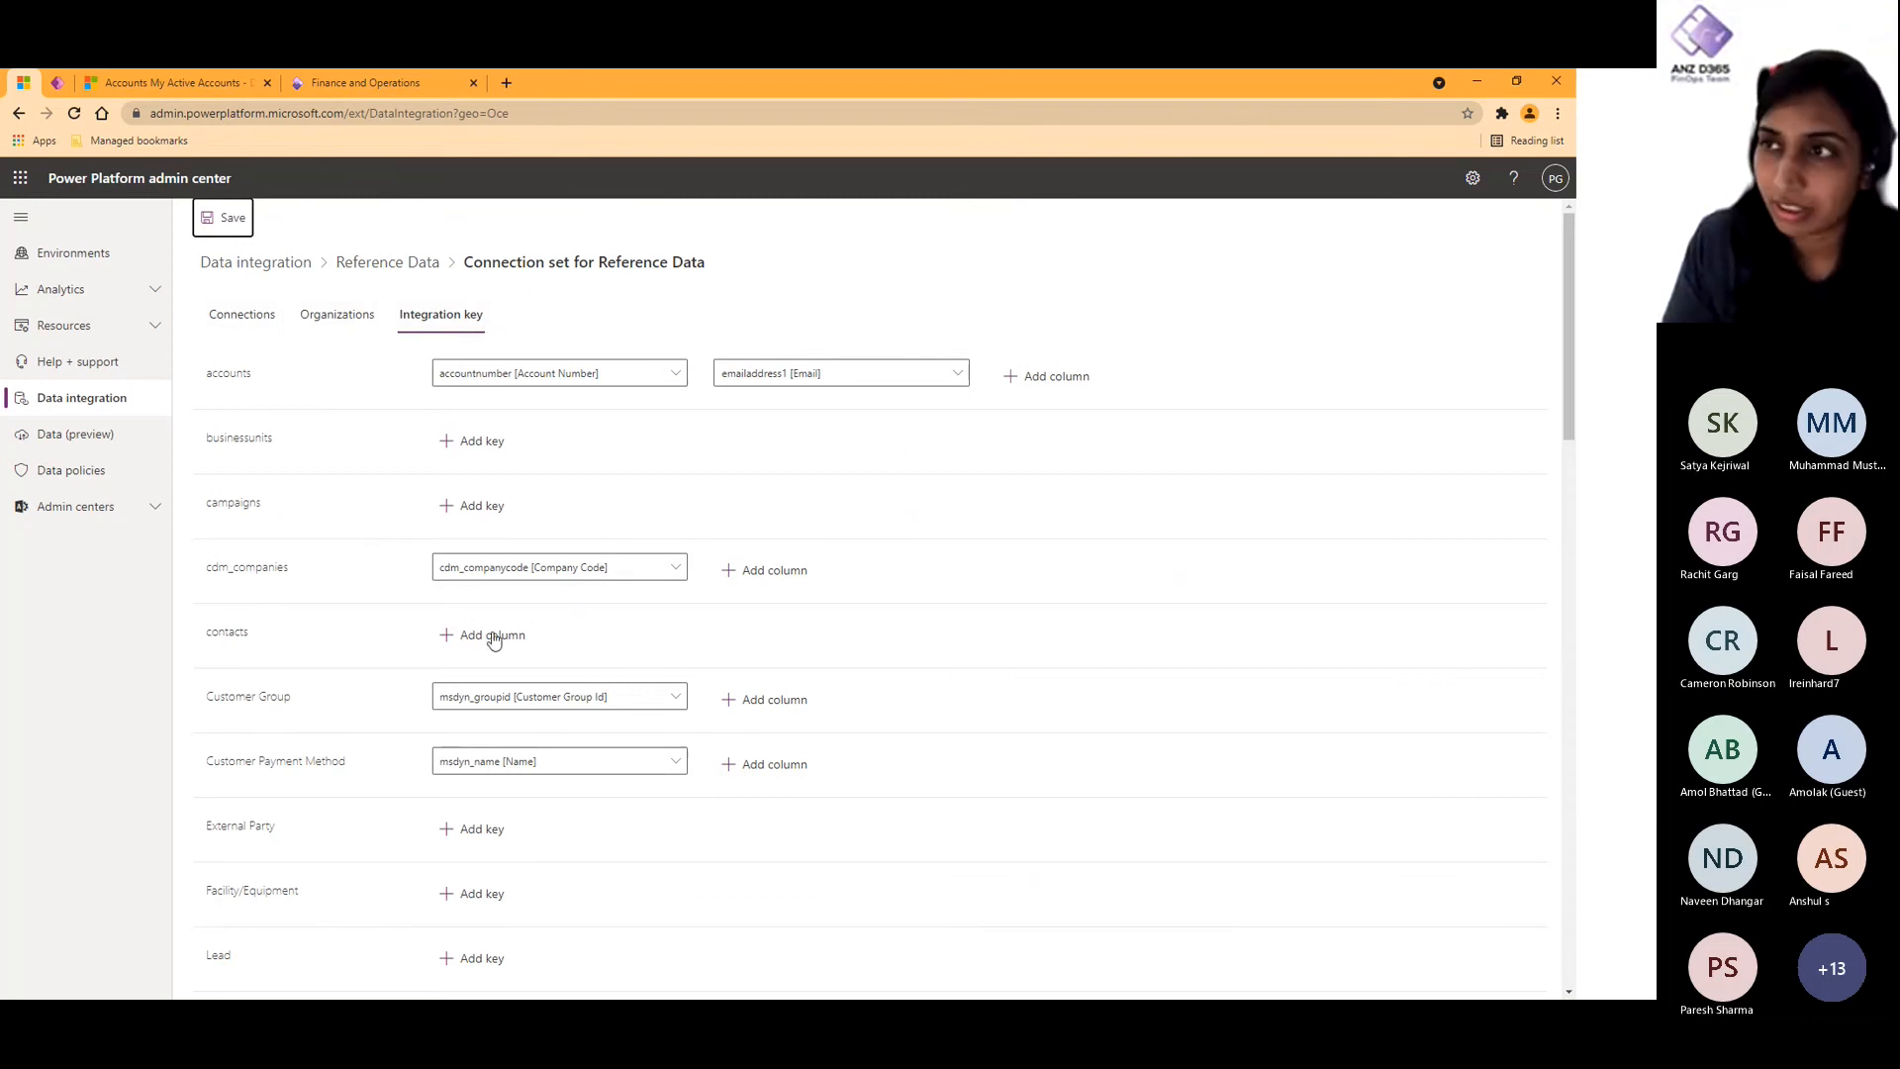
- Return to the data integration projects and look at the tasks in the Reference Data and Transactional Data projects
left_click(384, 275)
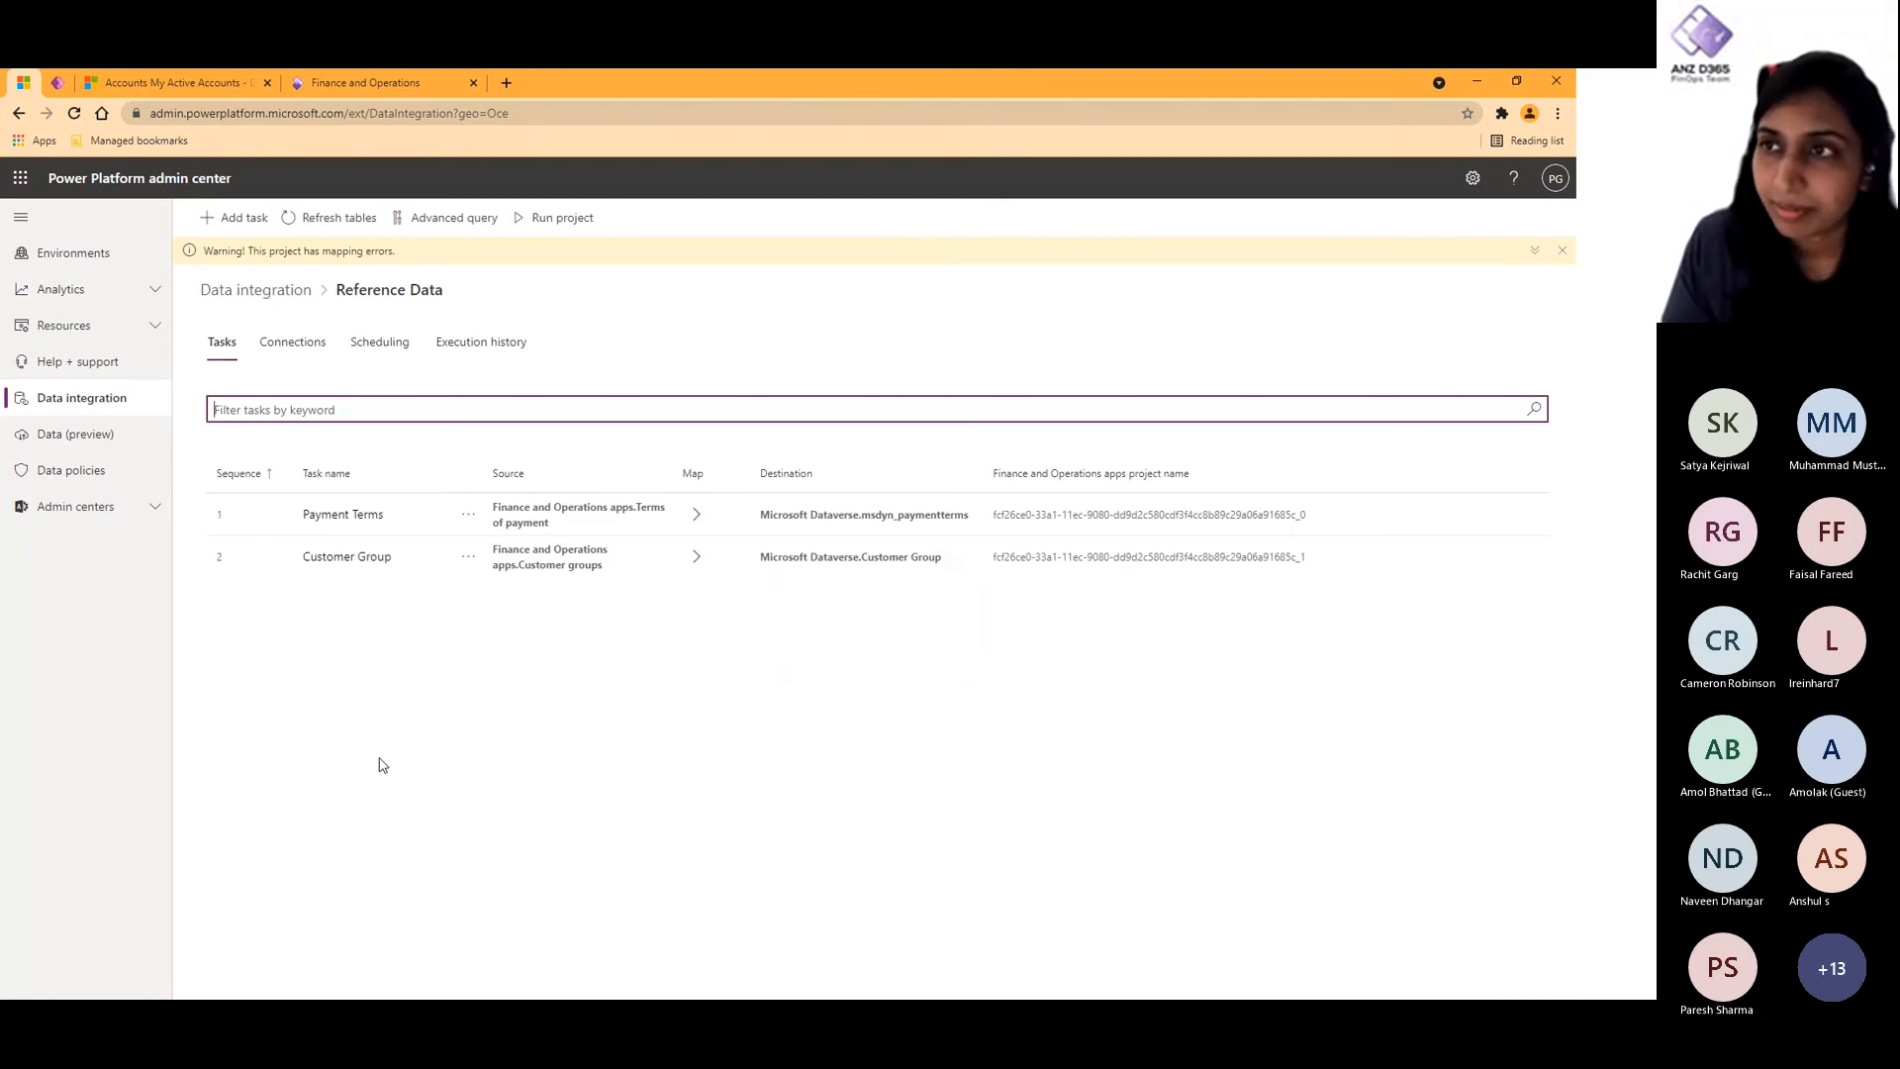
left_click(256, 291)
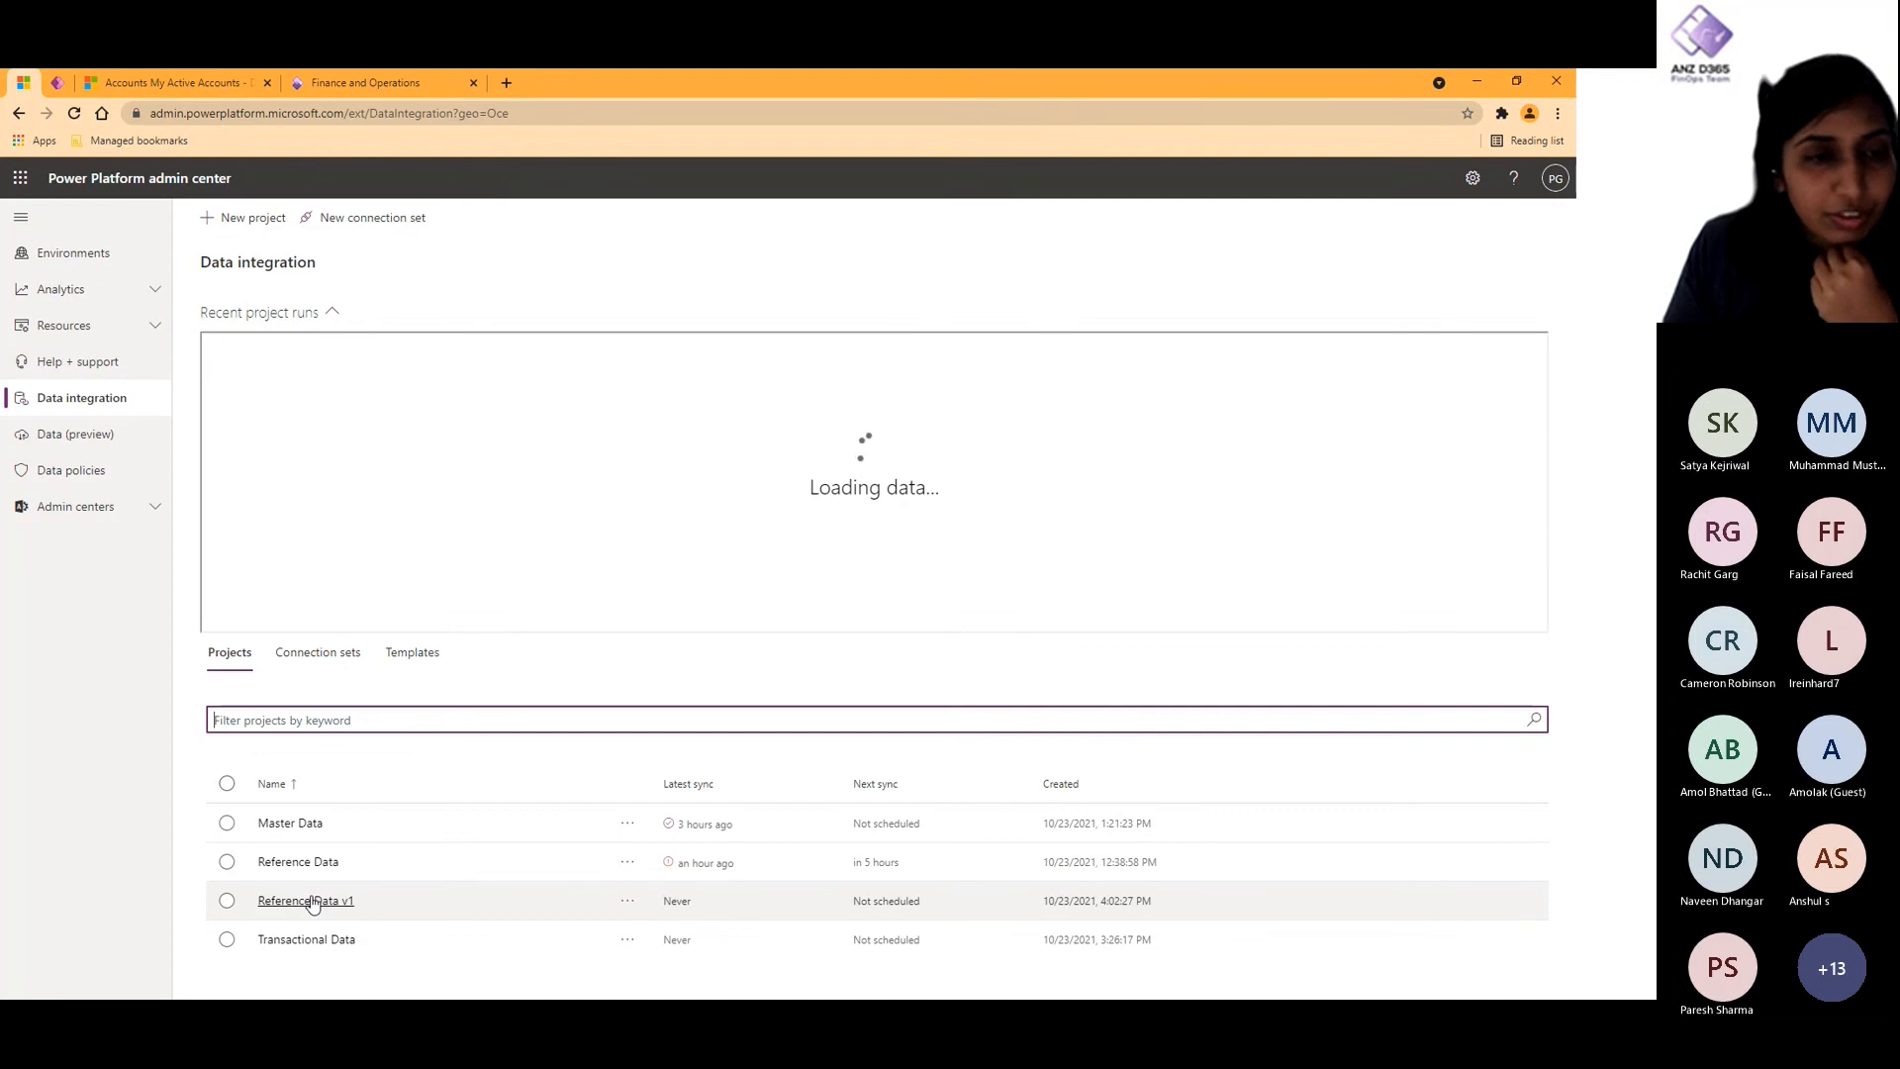
left_click(305, 863)
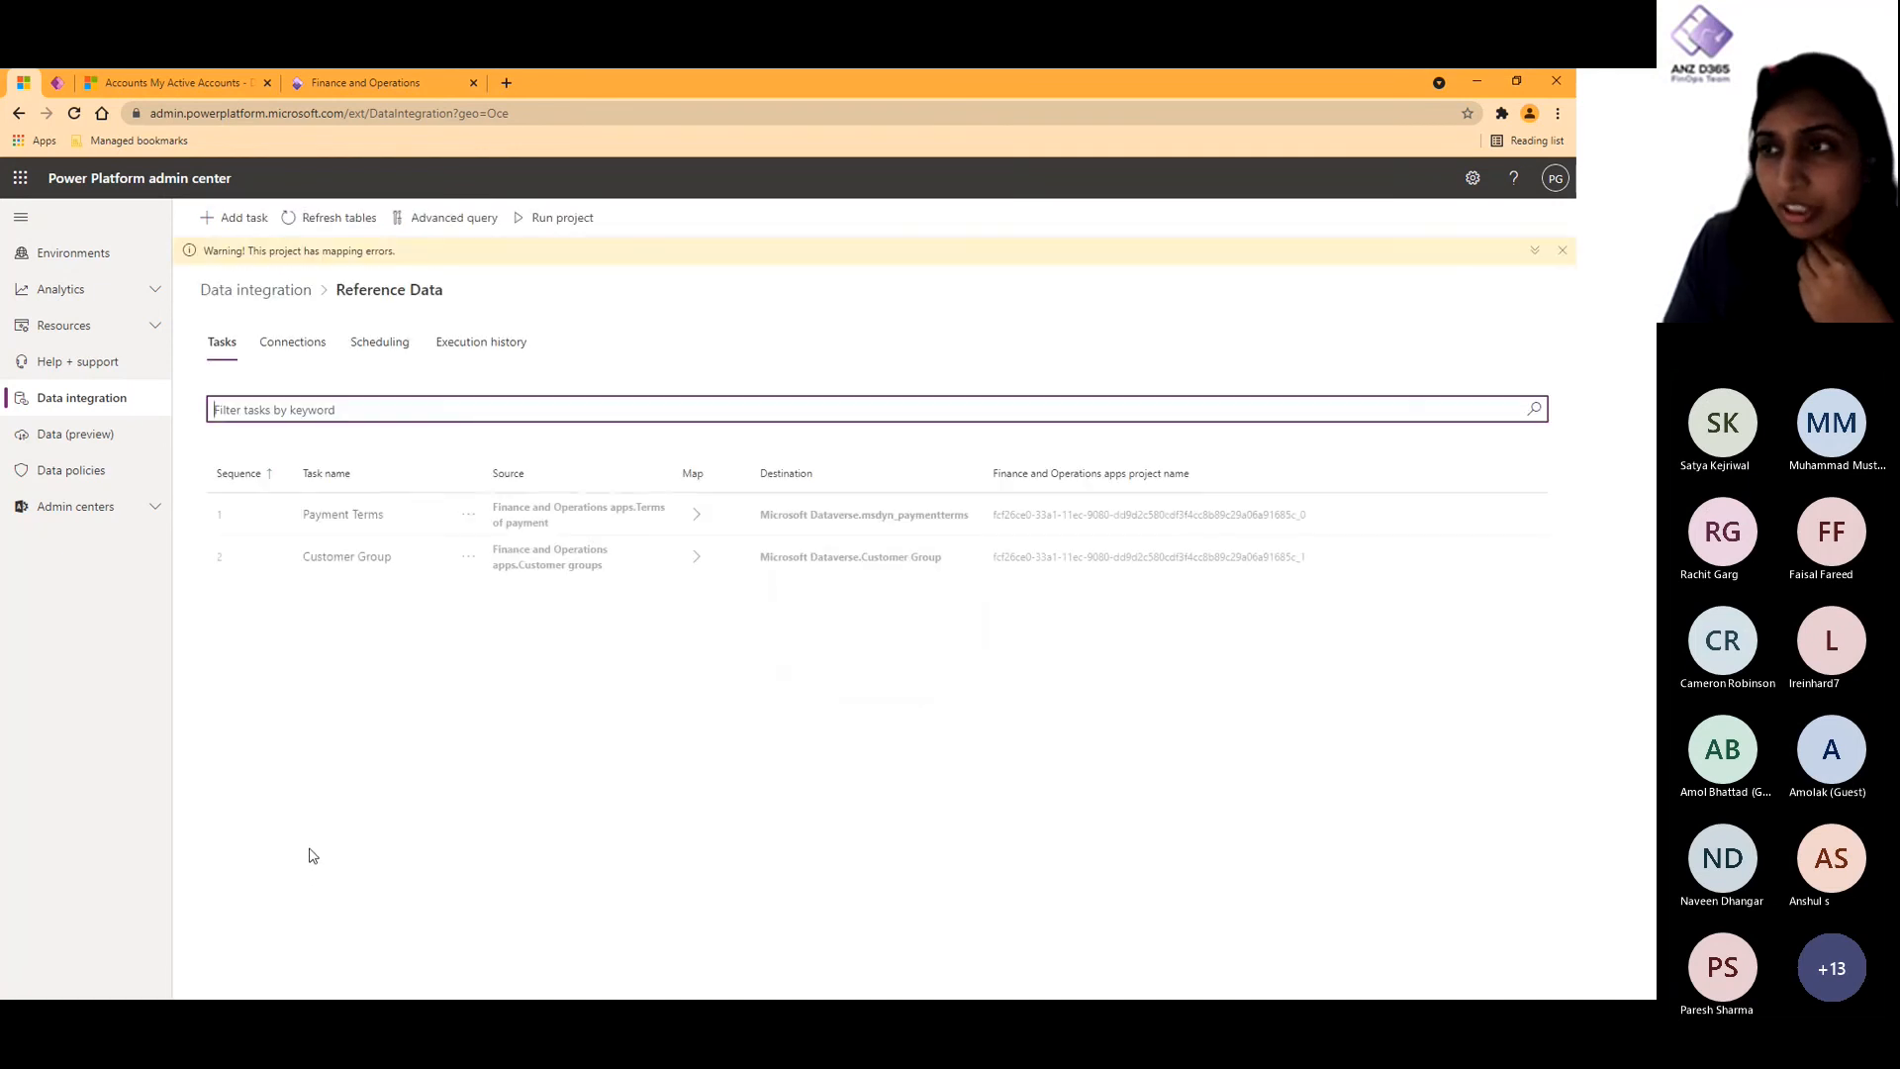
left_click(298, 289)
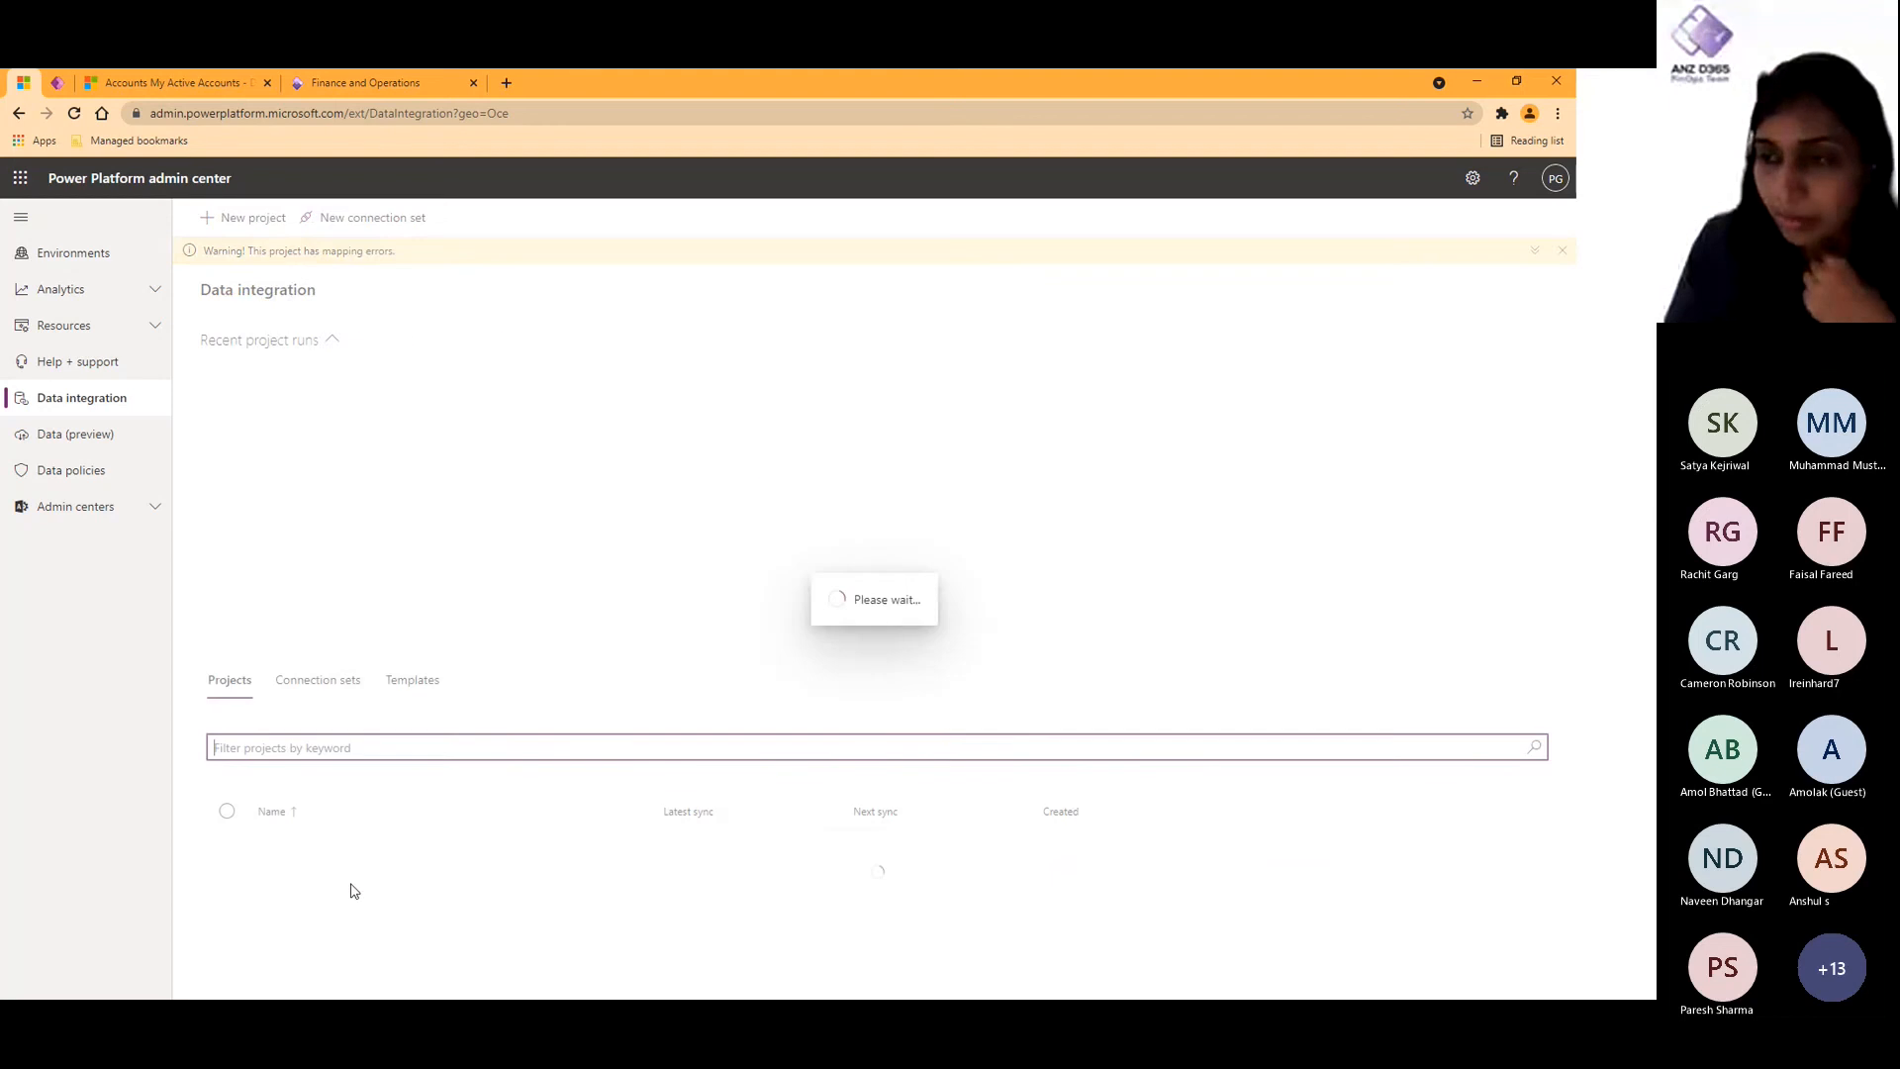
left_click(309, 968)
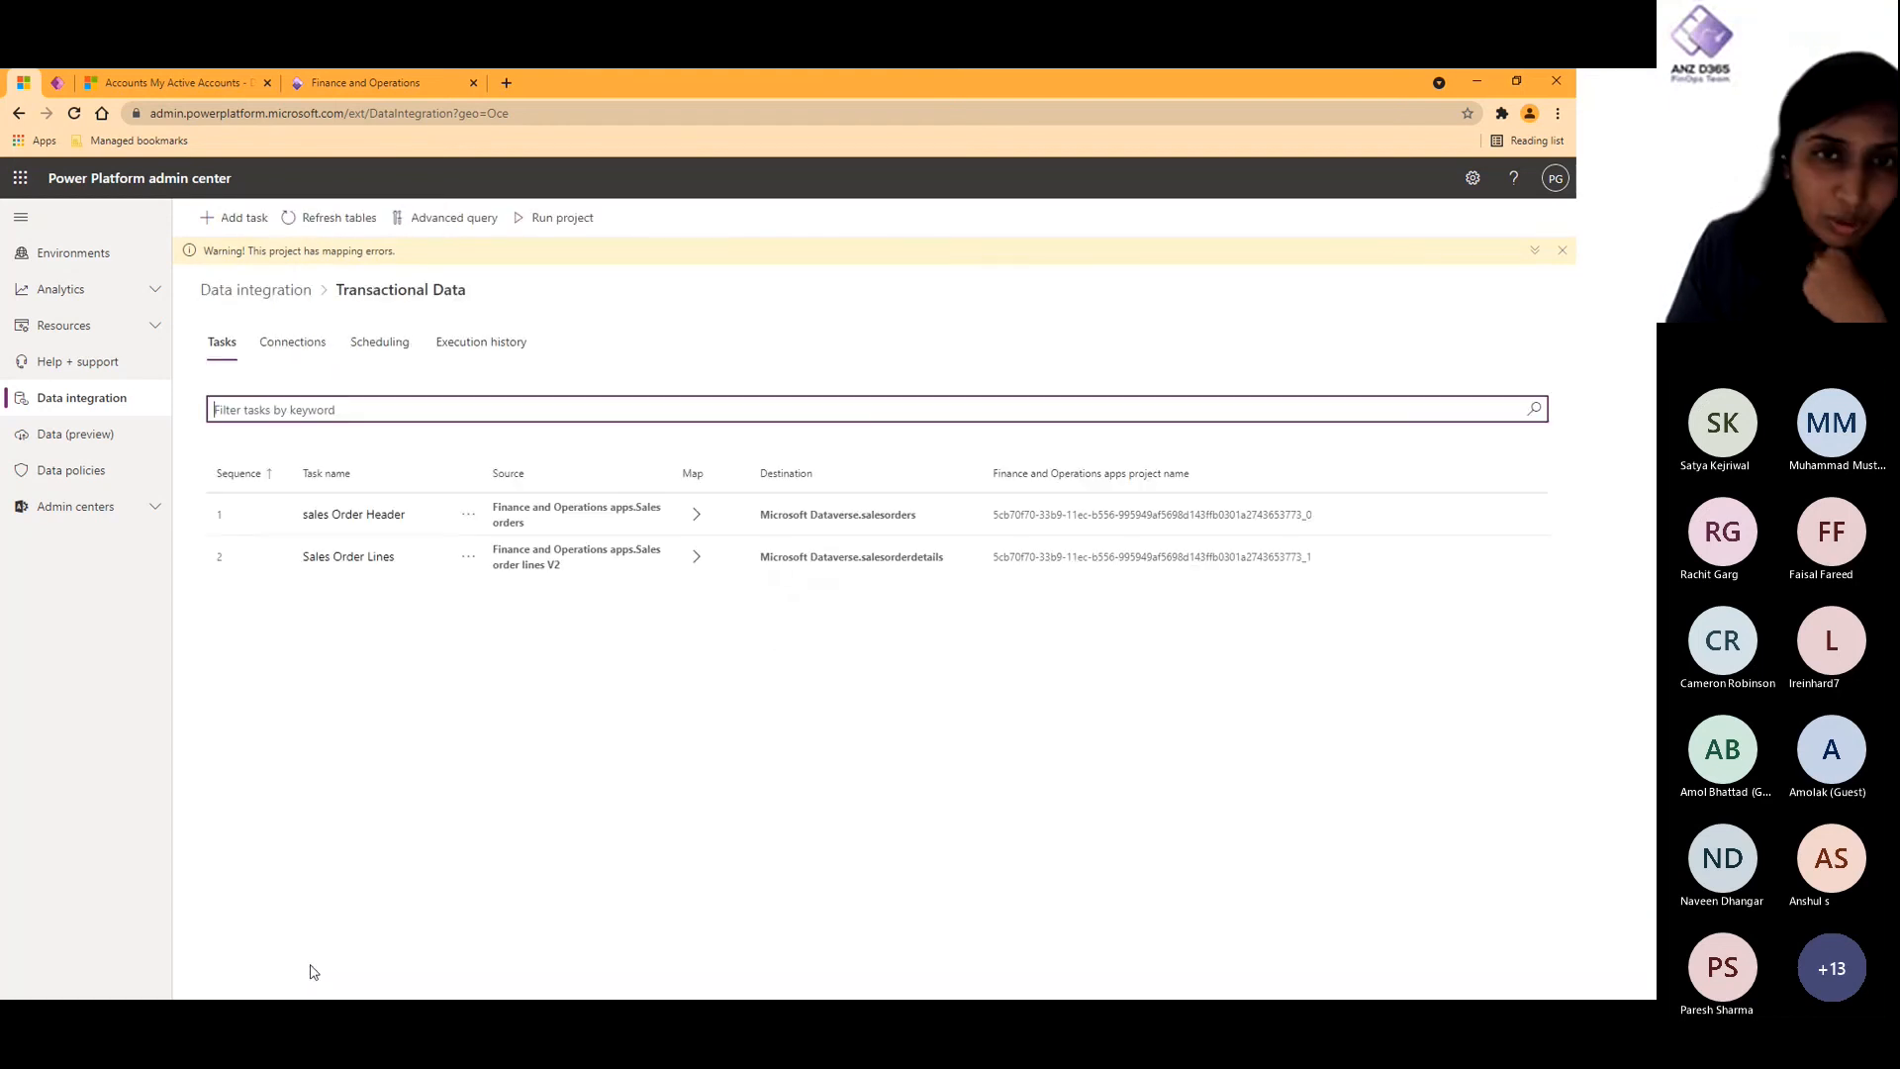
- Inspect the source filter query of the Master Data project's Contacts task and close it without changes
left_click(282, 289)
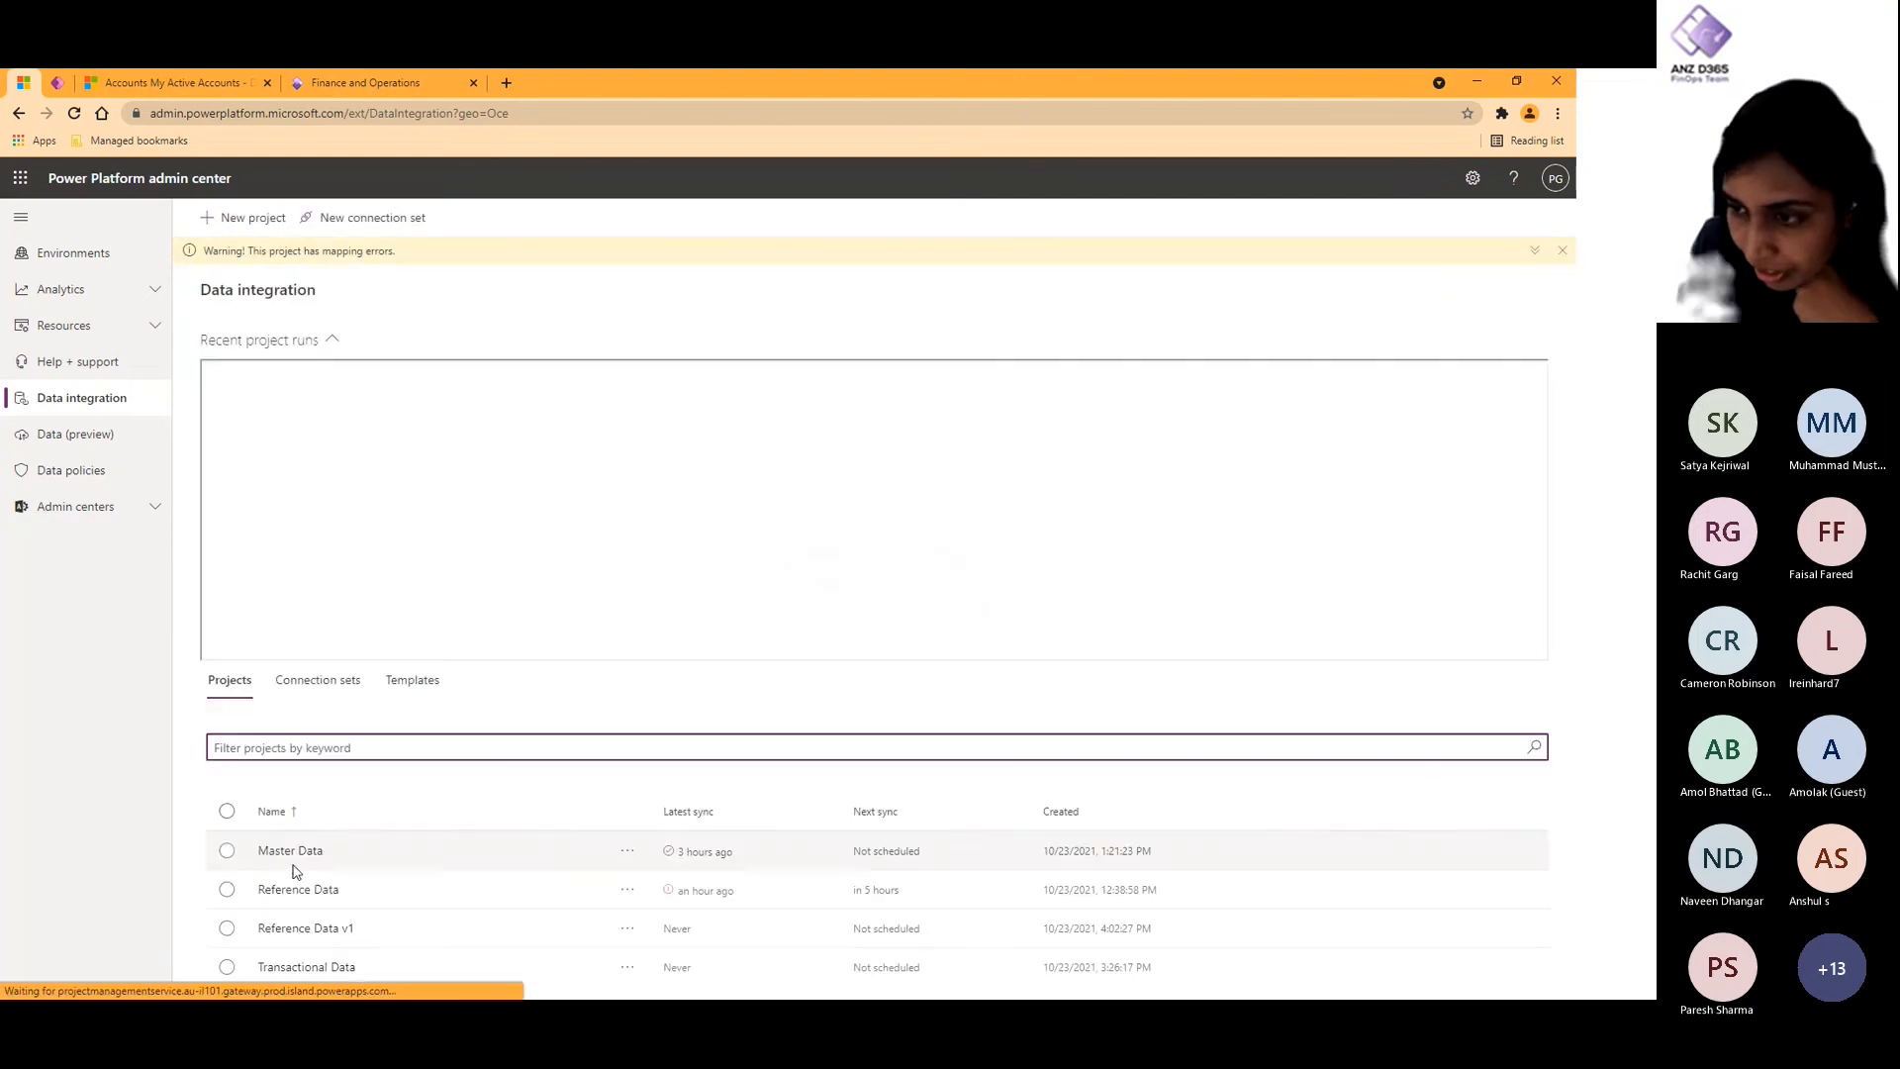
left_click(291, 857)
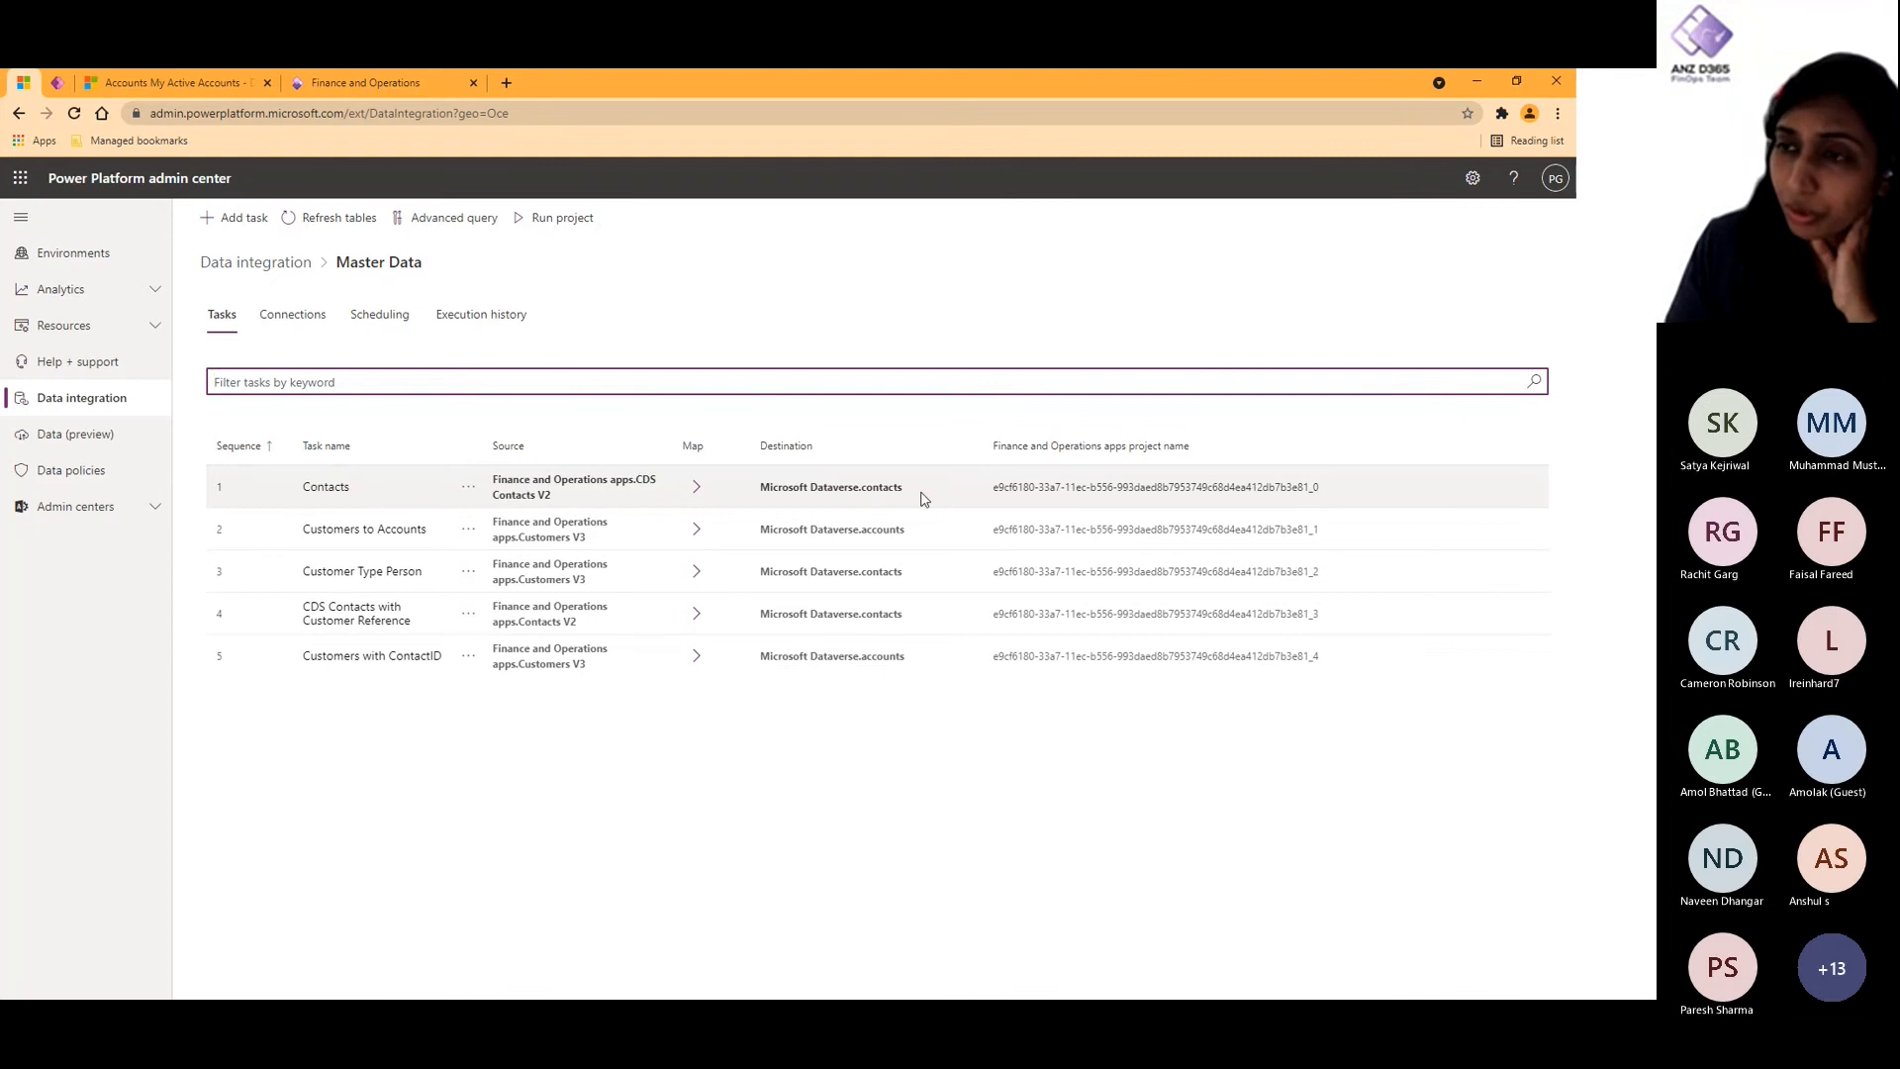
left_click(329, 488)
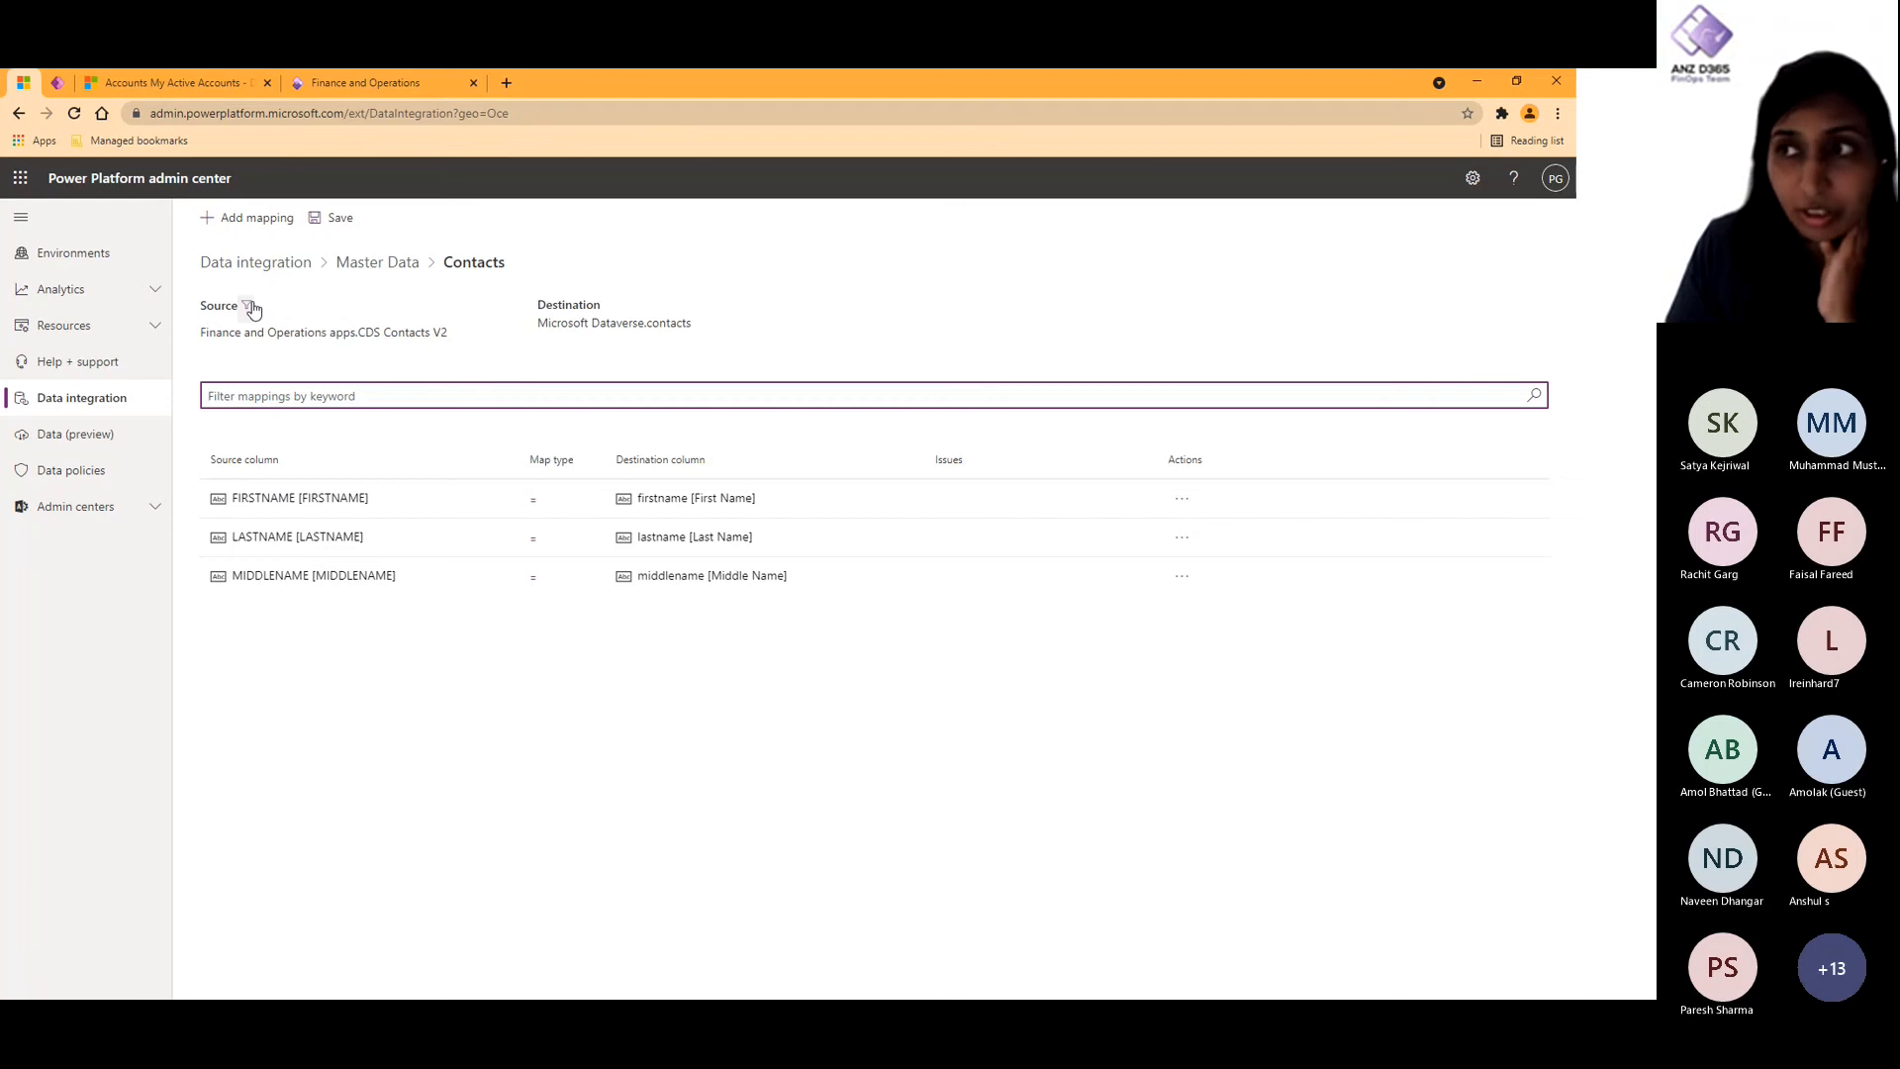
left_click(249, 306)
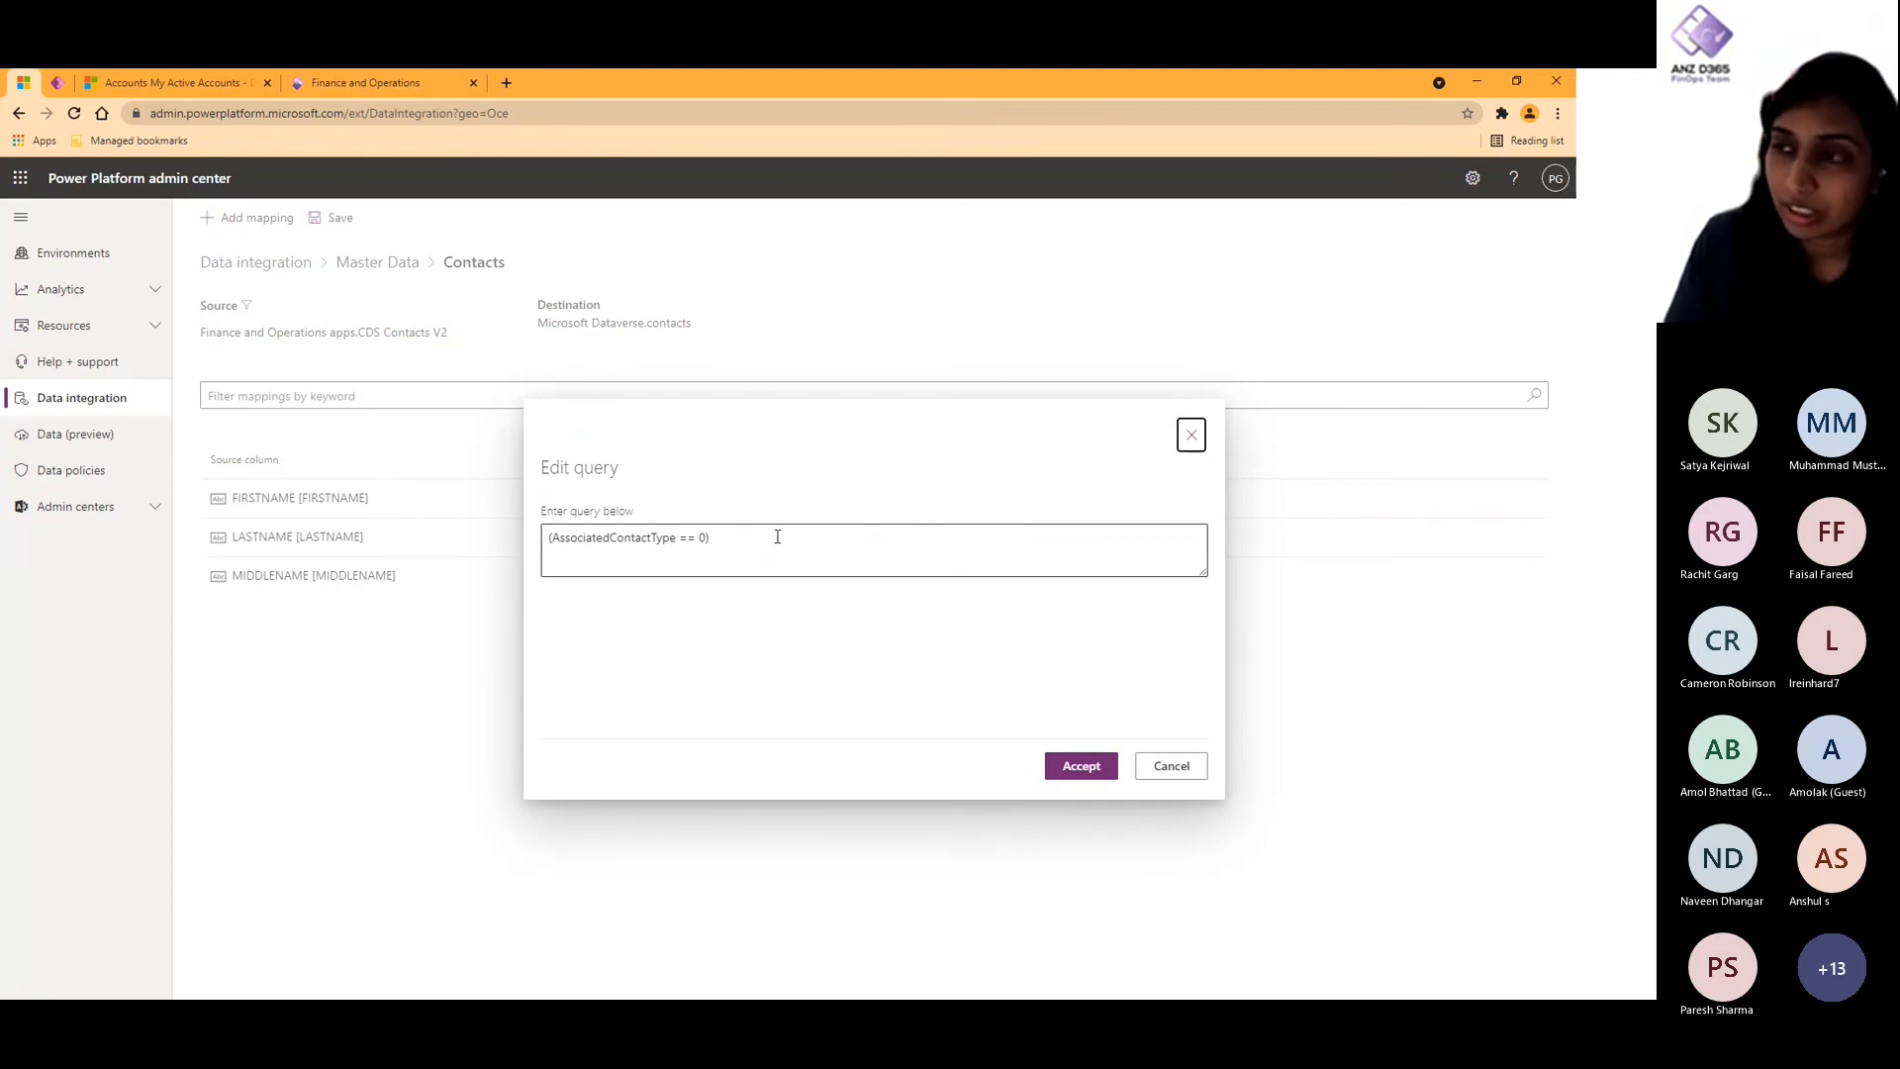
left_click_drag(764, 540, 545, 540)
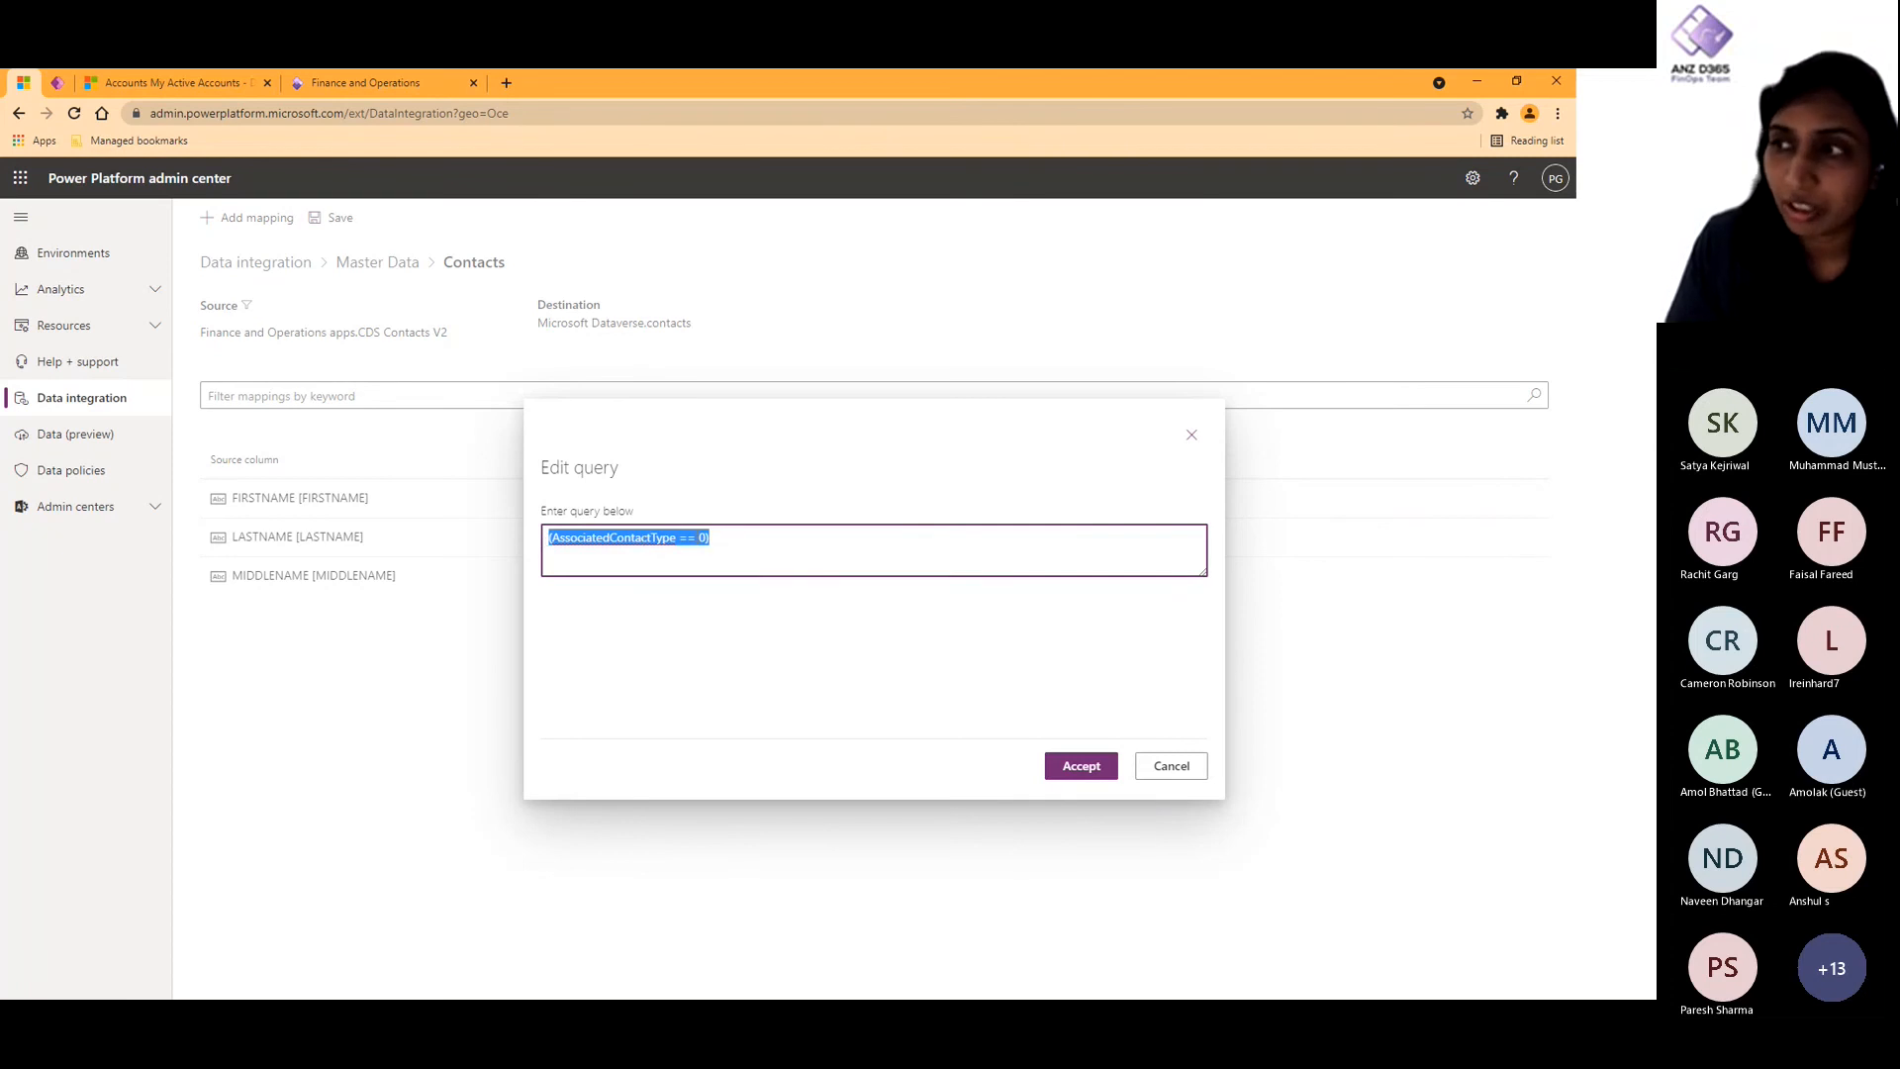
left_click(698, 537)
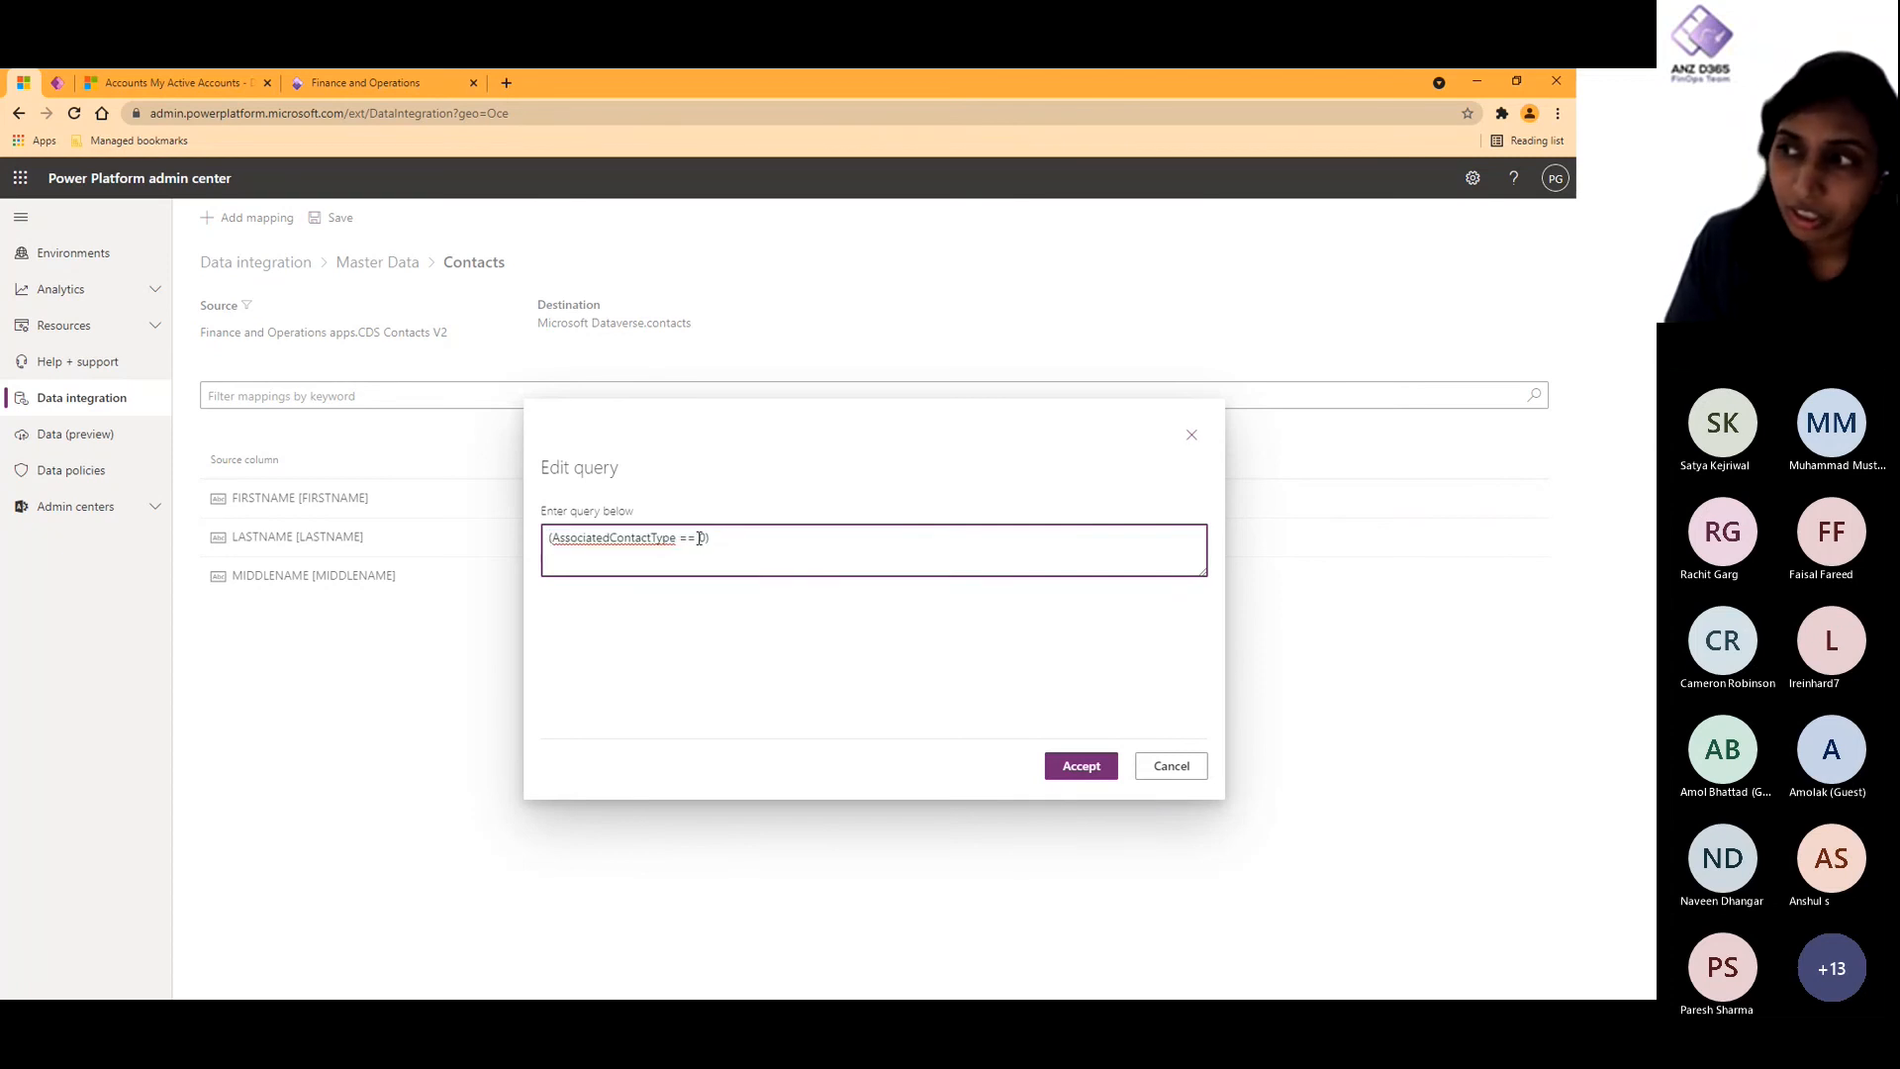
left_click(1173, 768)
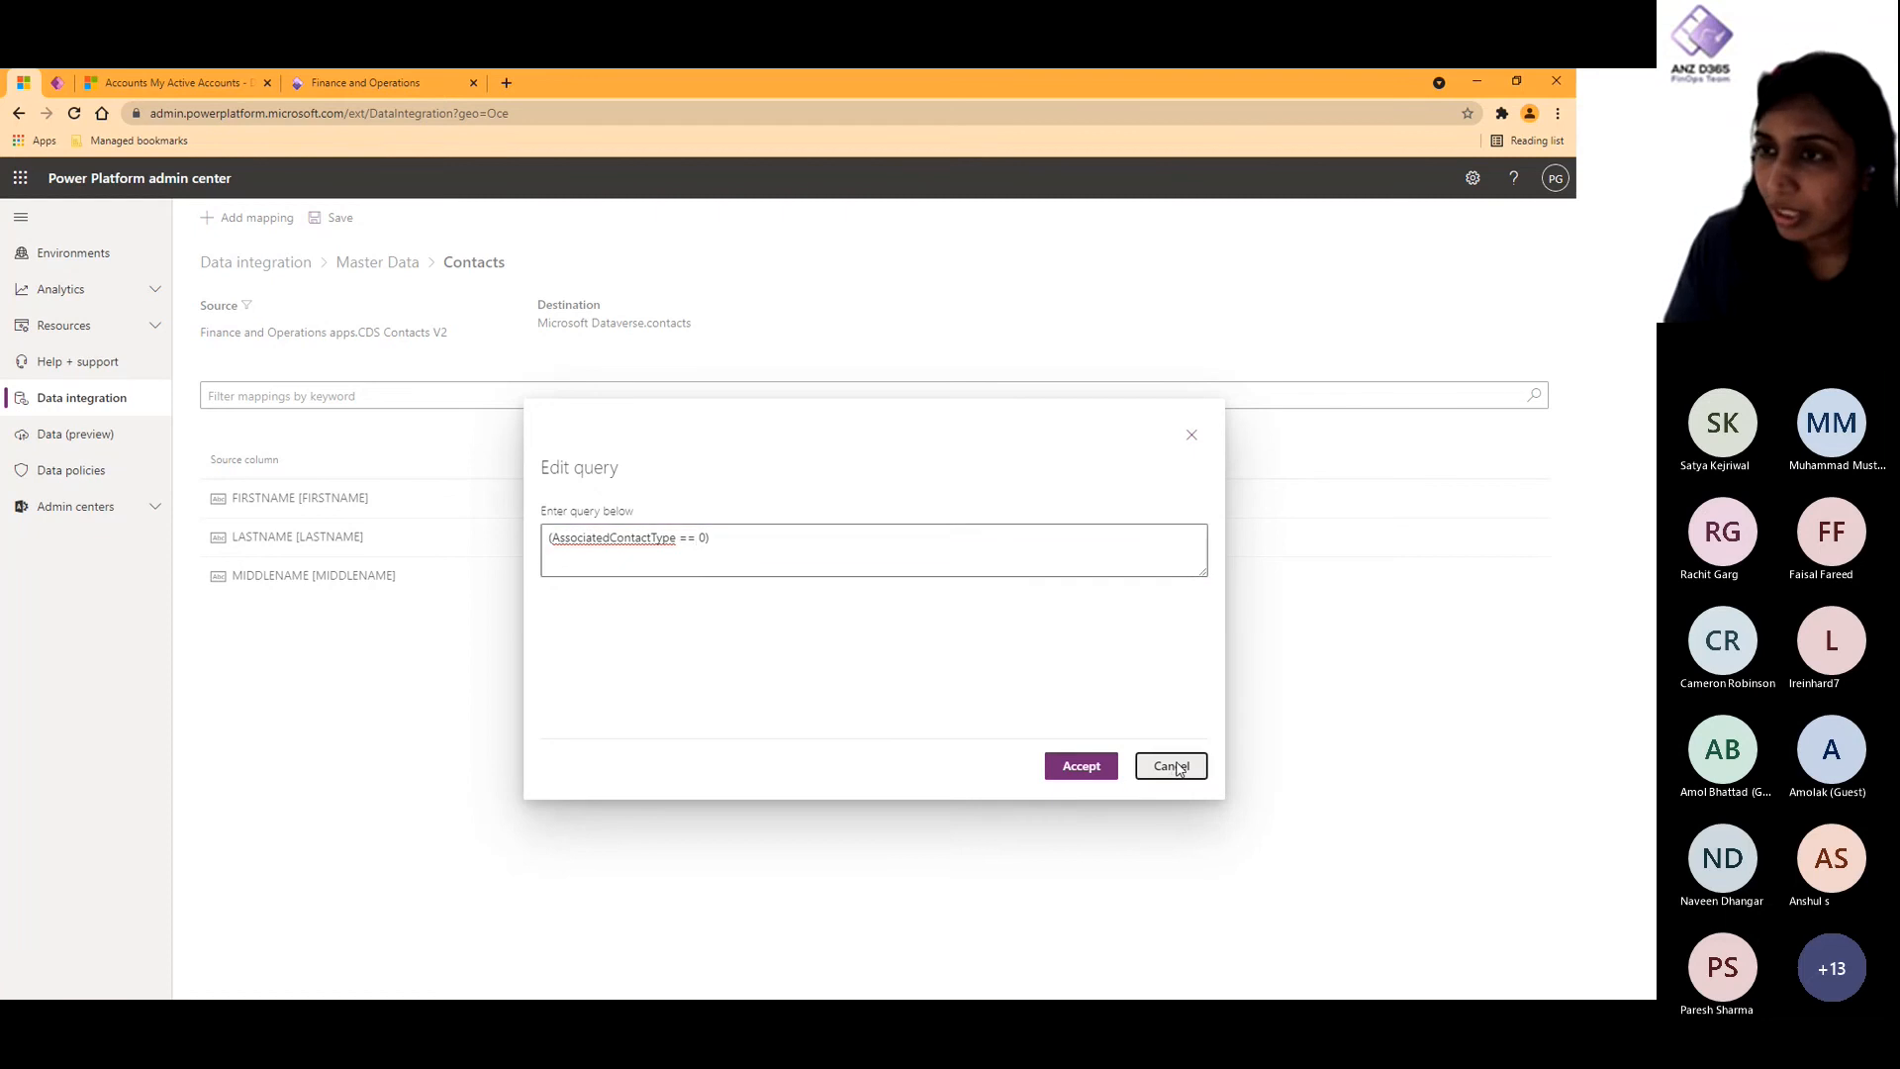
- Inspect the source filter query of the Master Data project's Customers to Accounts task and close it without changes
left_click(401, 265)
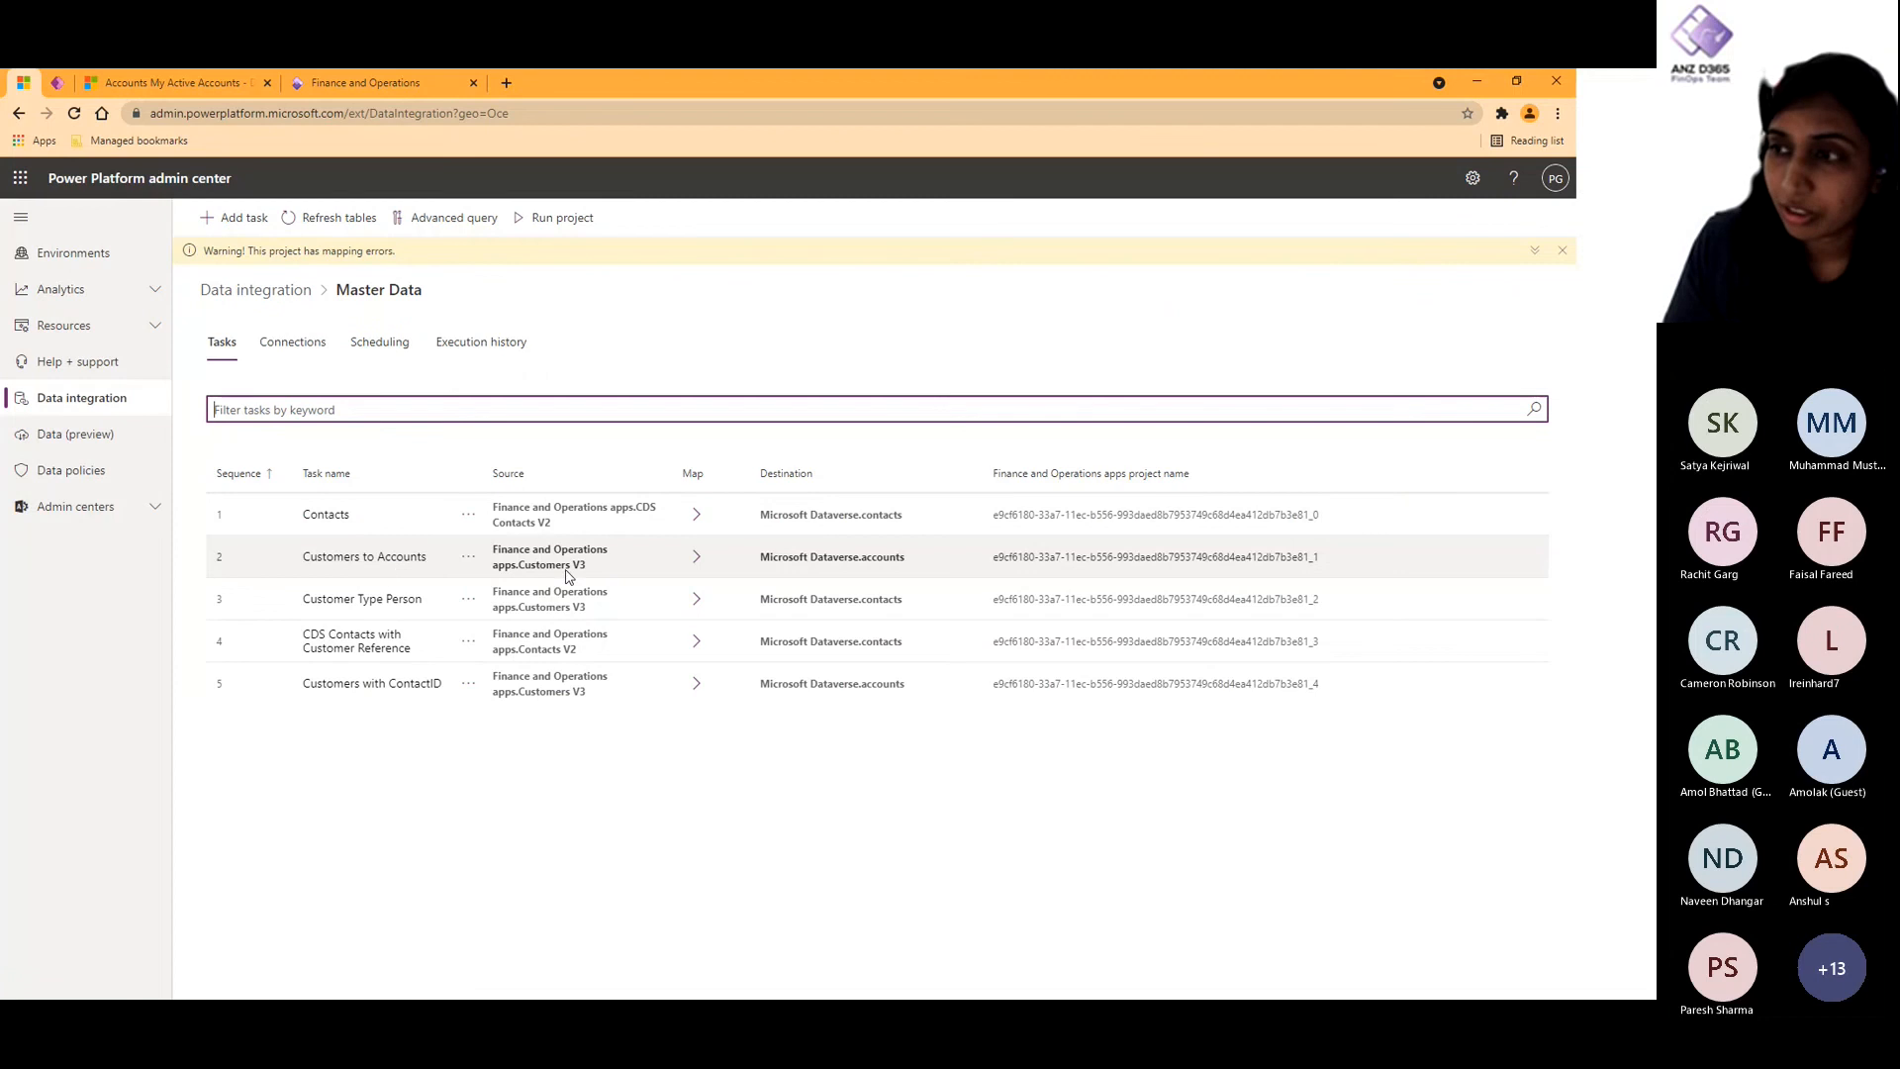
left_click(348, 557)
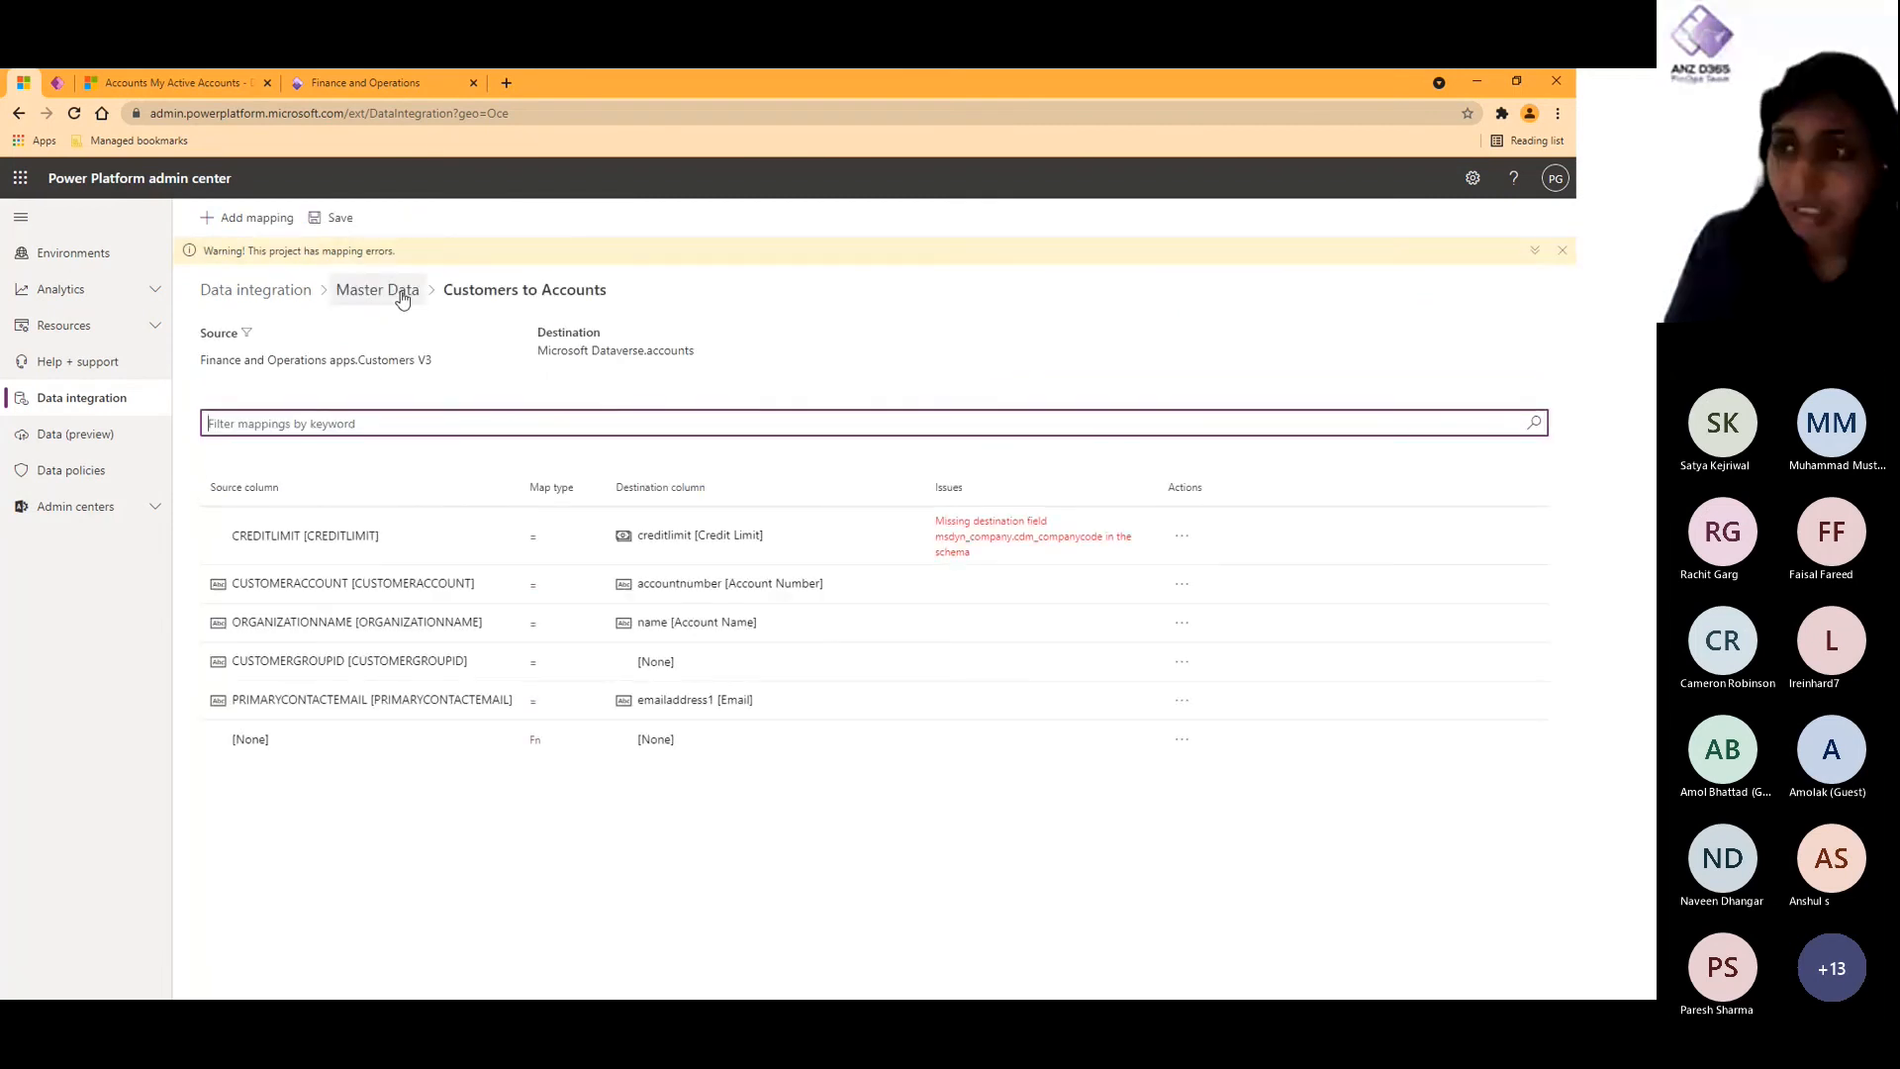
left_click(248, 334)
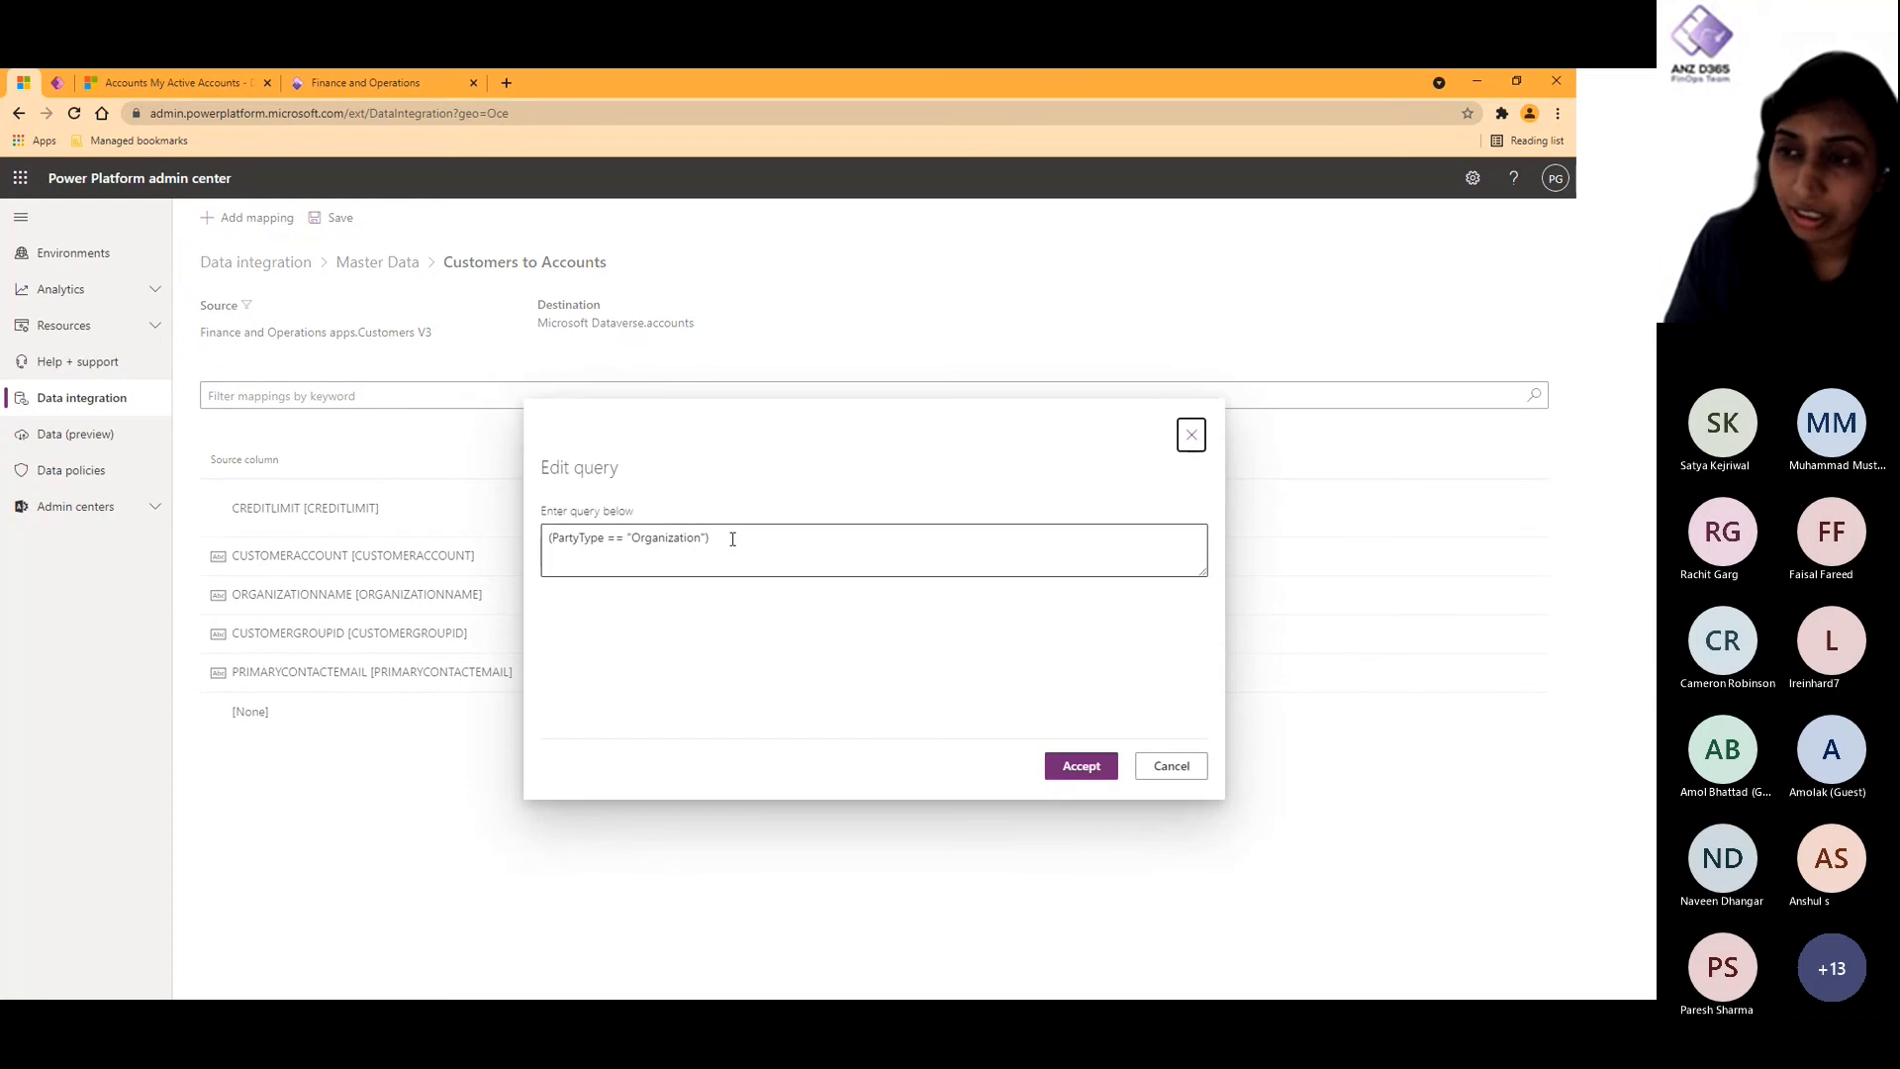
left_click(1172, 778)
- Delete the empty [None] function mapping from the Customers to Accounts task and save its mappings
left_click(1182, 712)
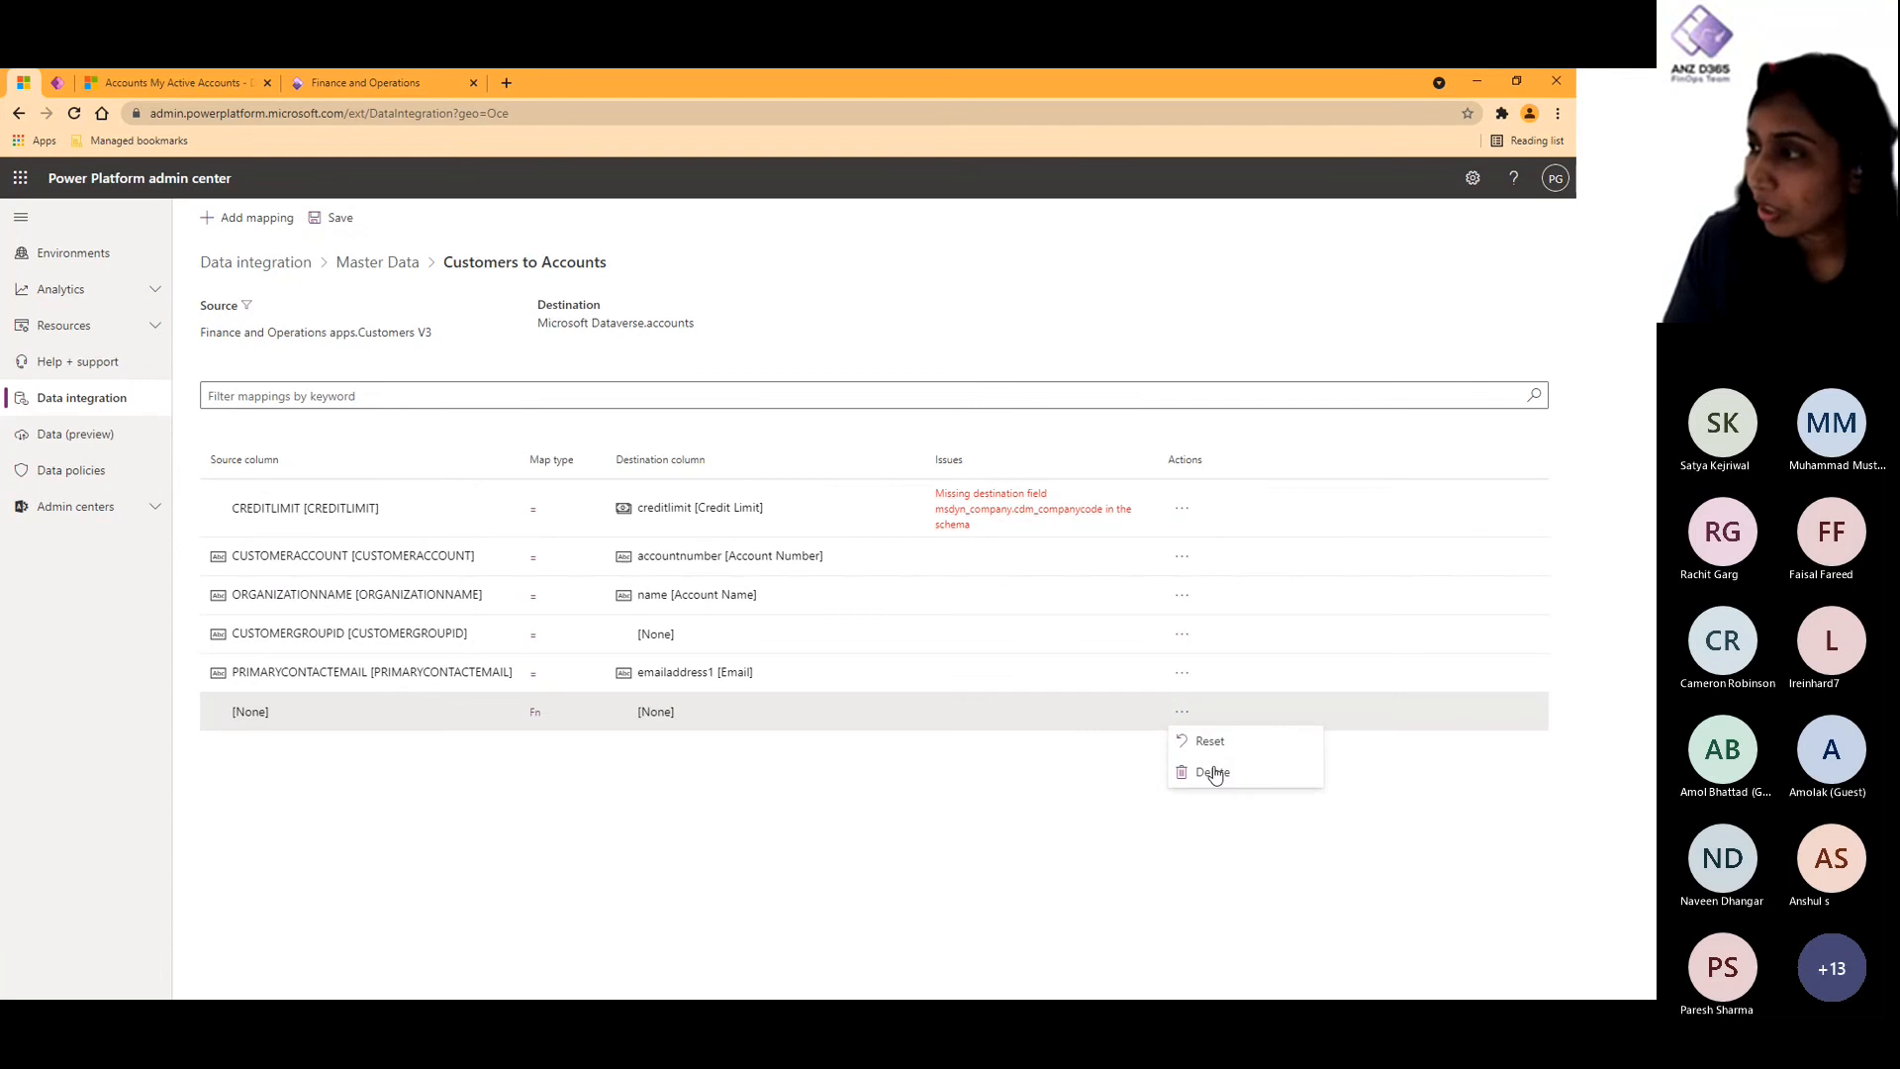
left_click(1212, 773)
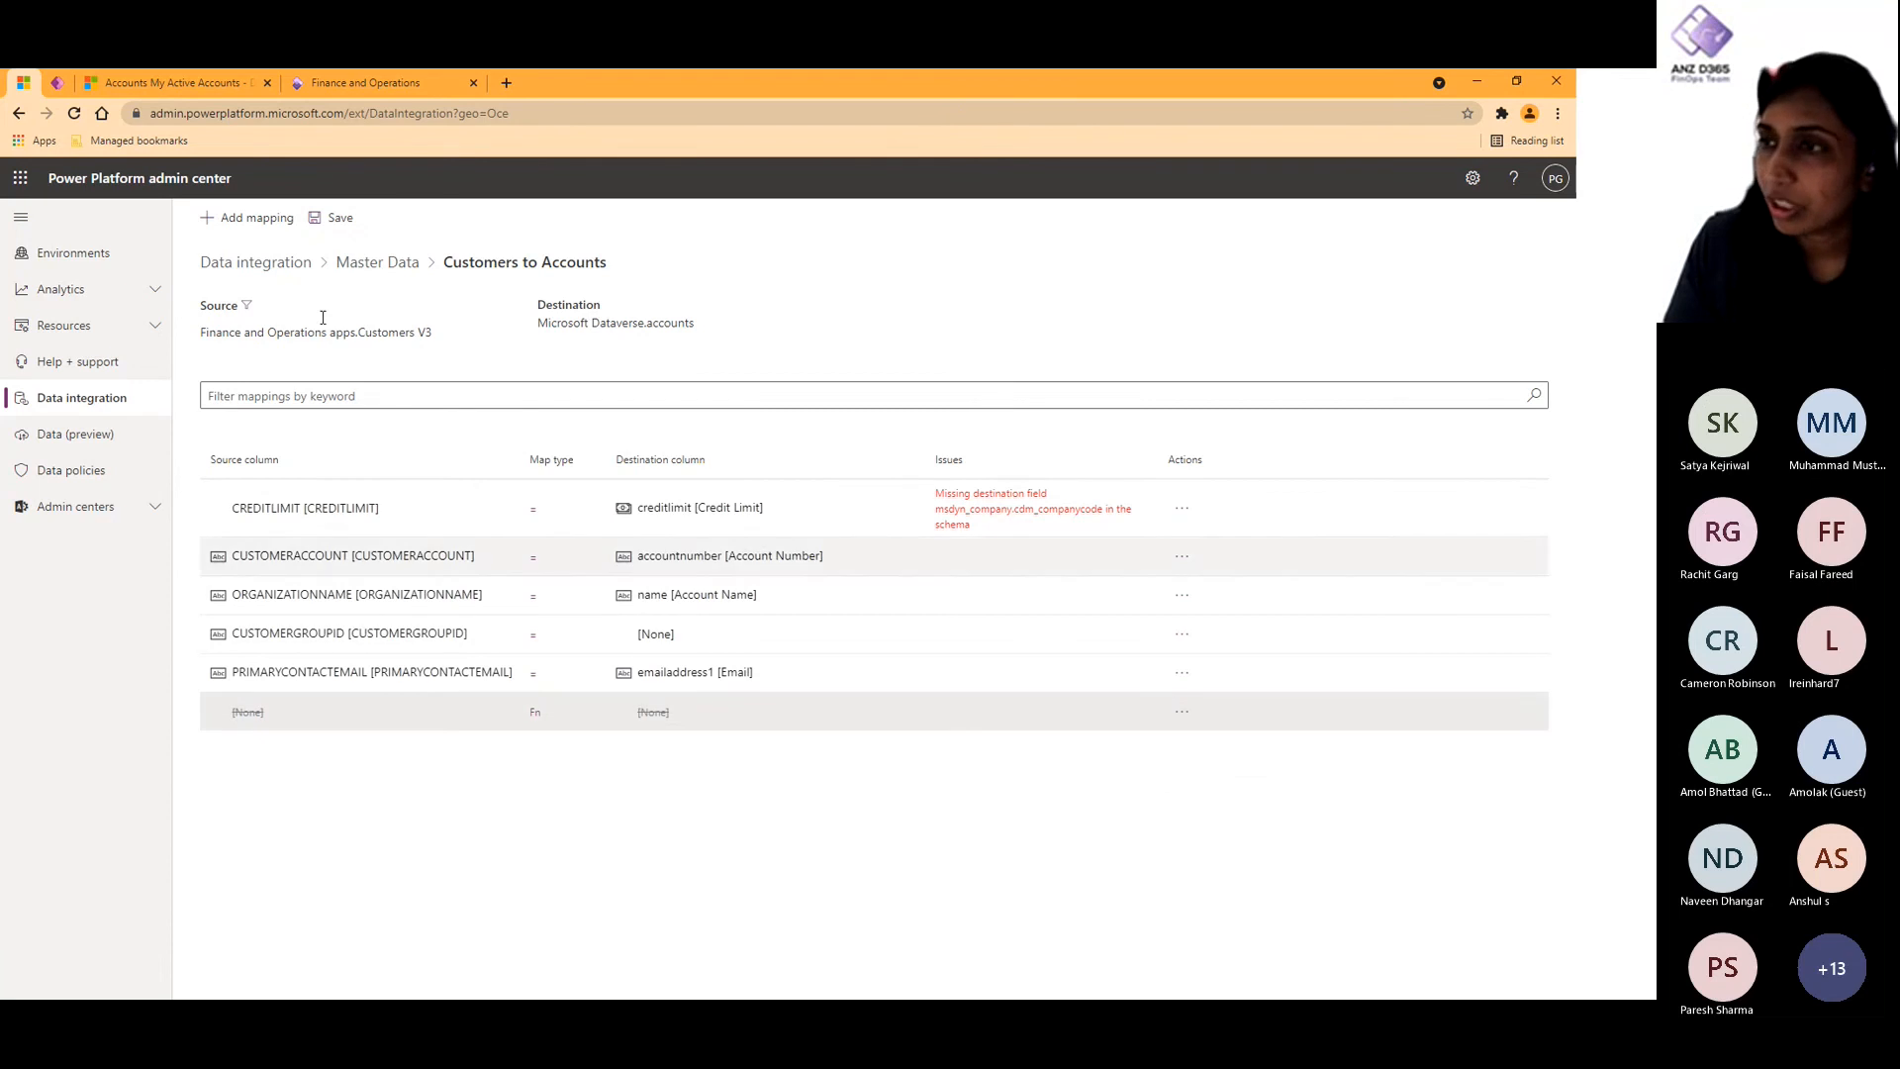
left_click(326, 220)
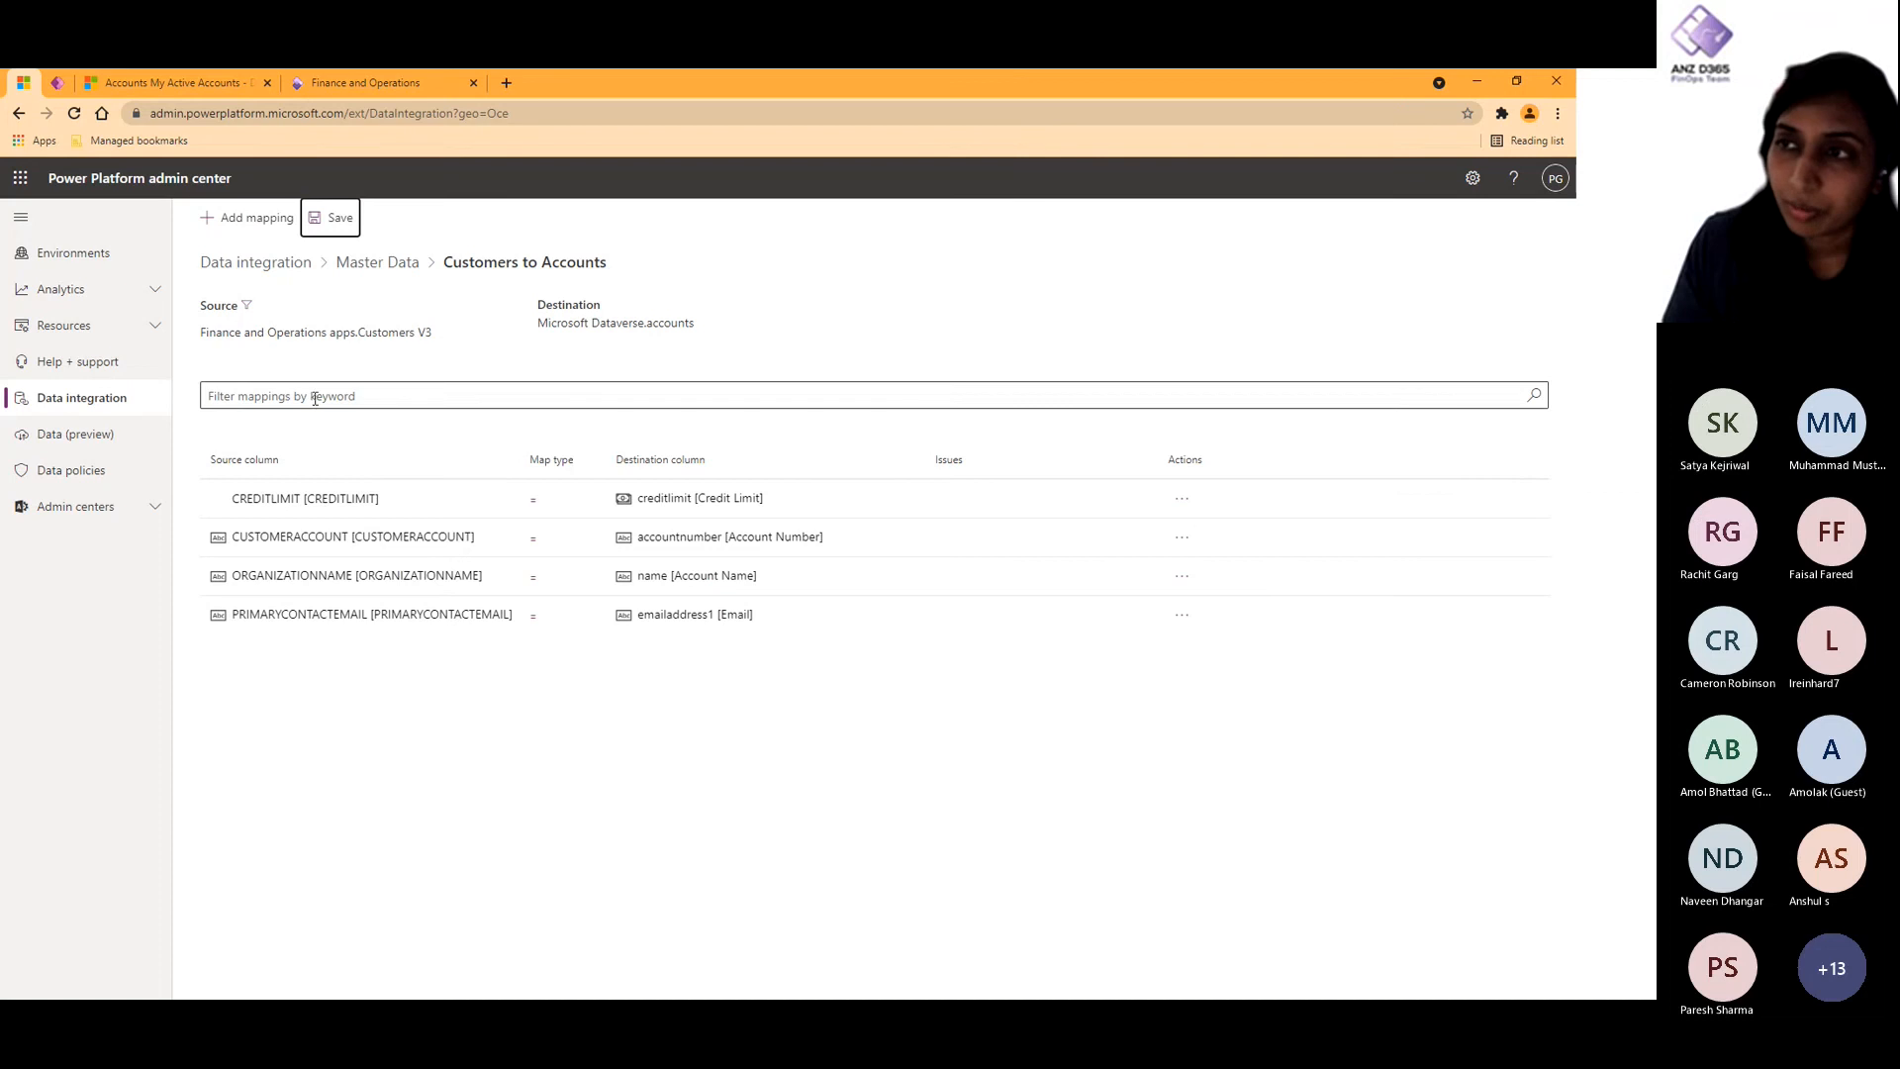
left_click_drag(435, 334, 265, 335)
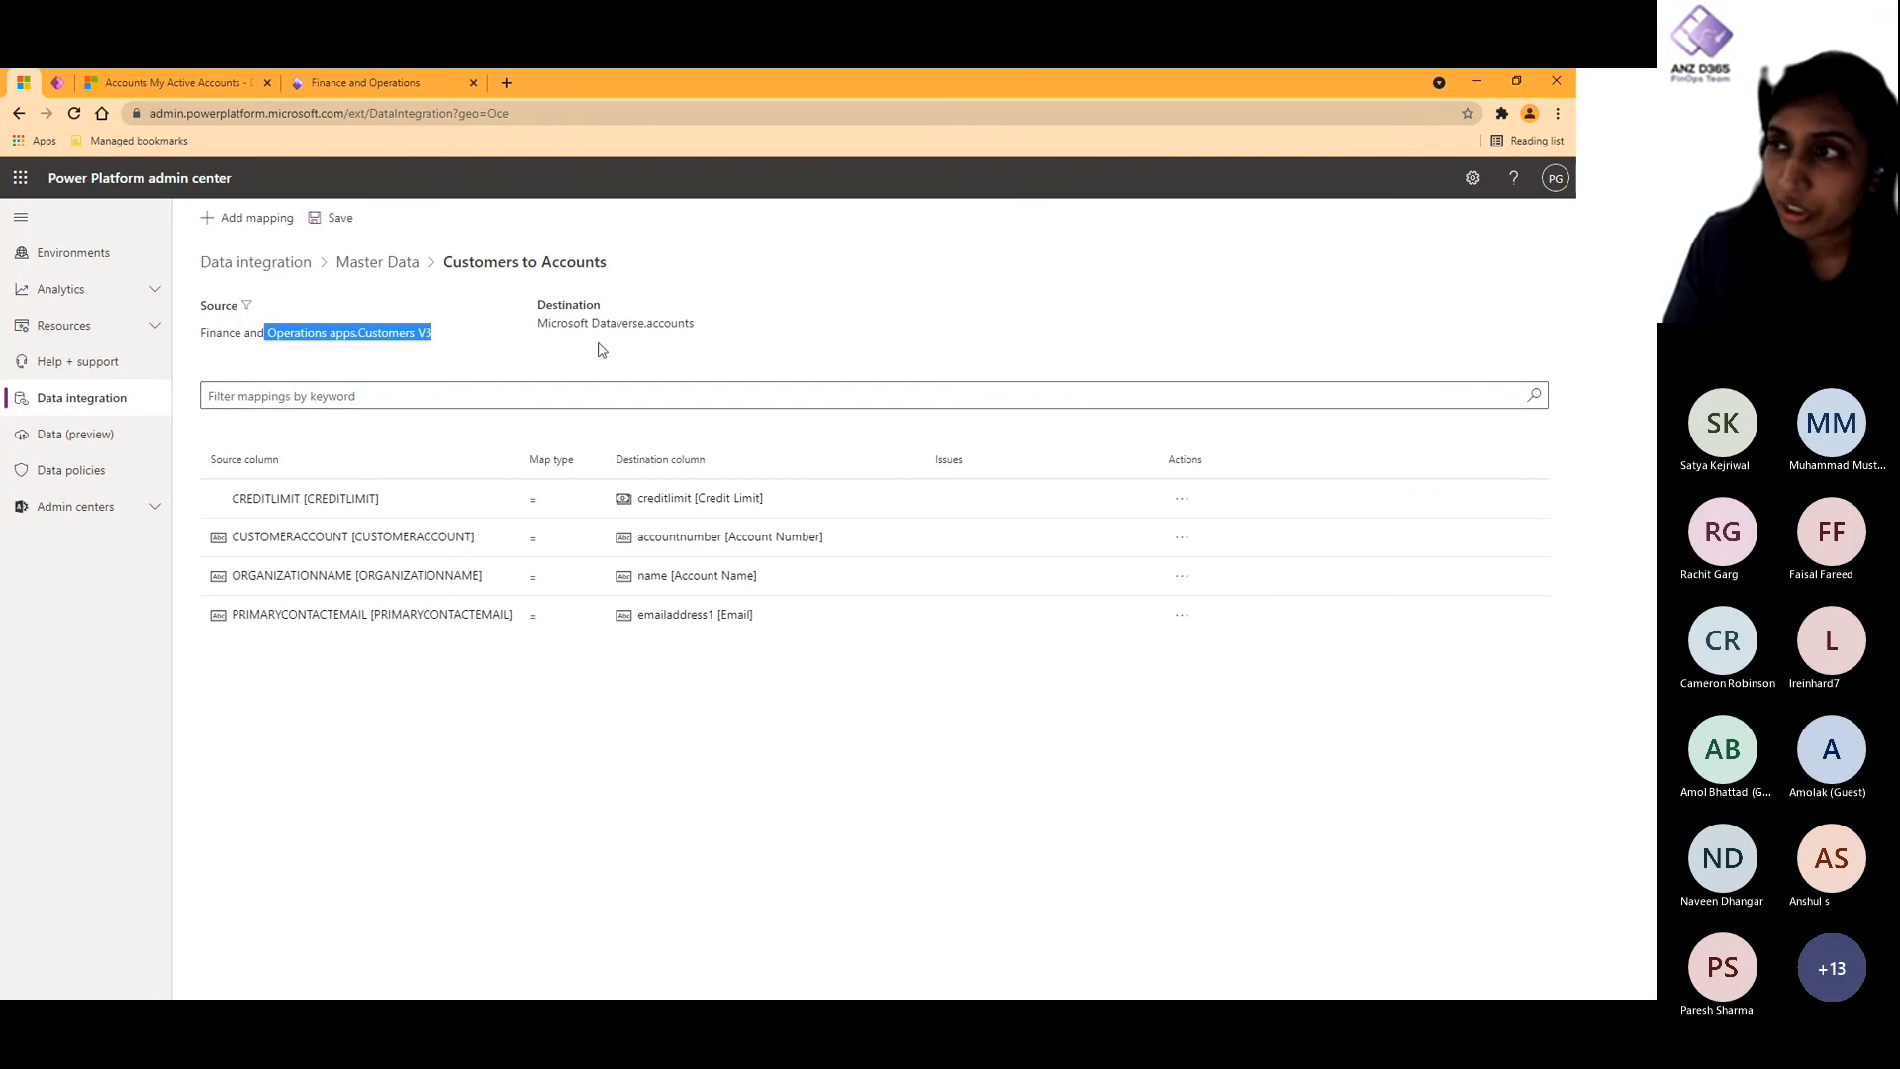
left_click_drag(715, 324, 634, 325)
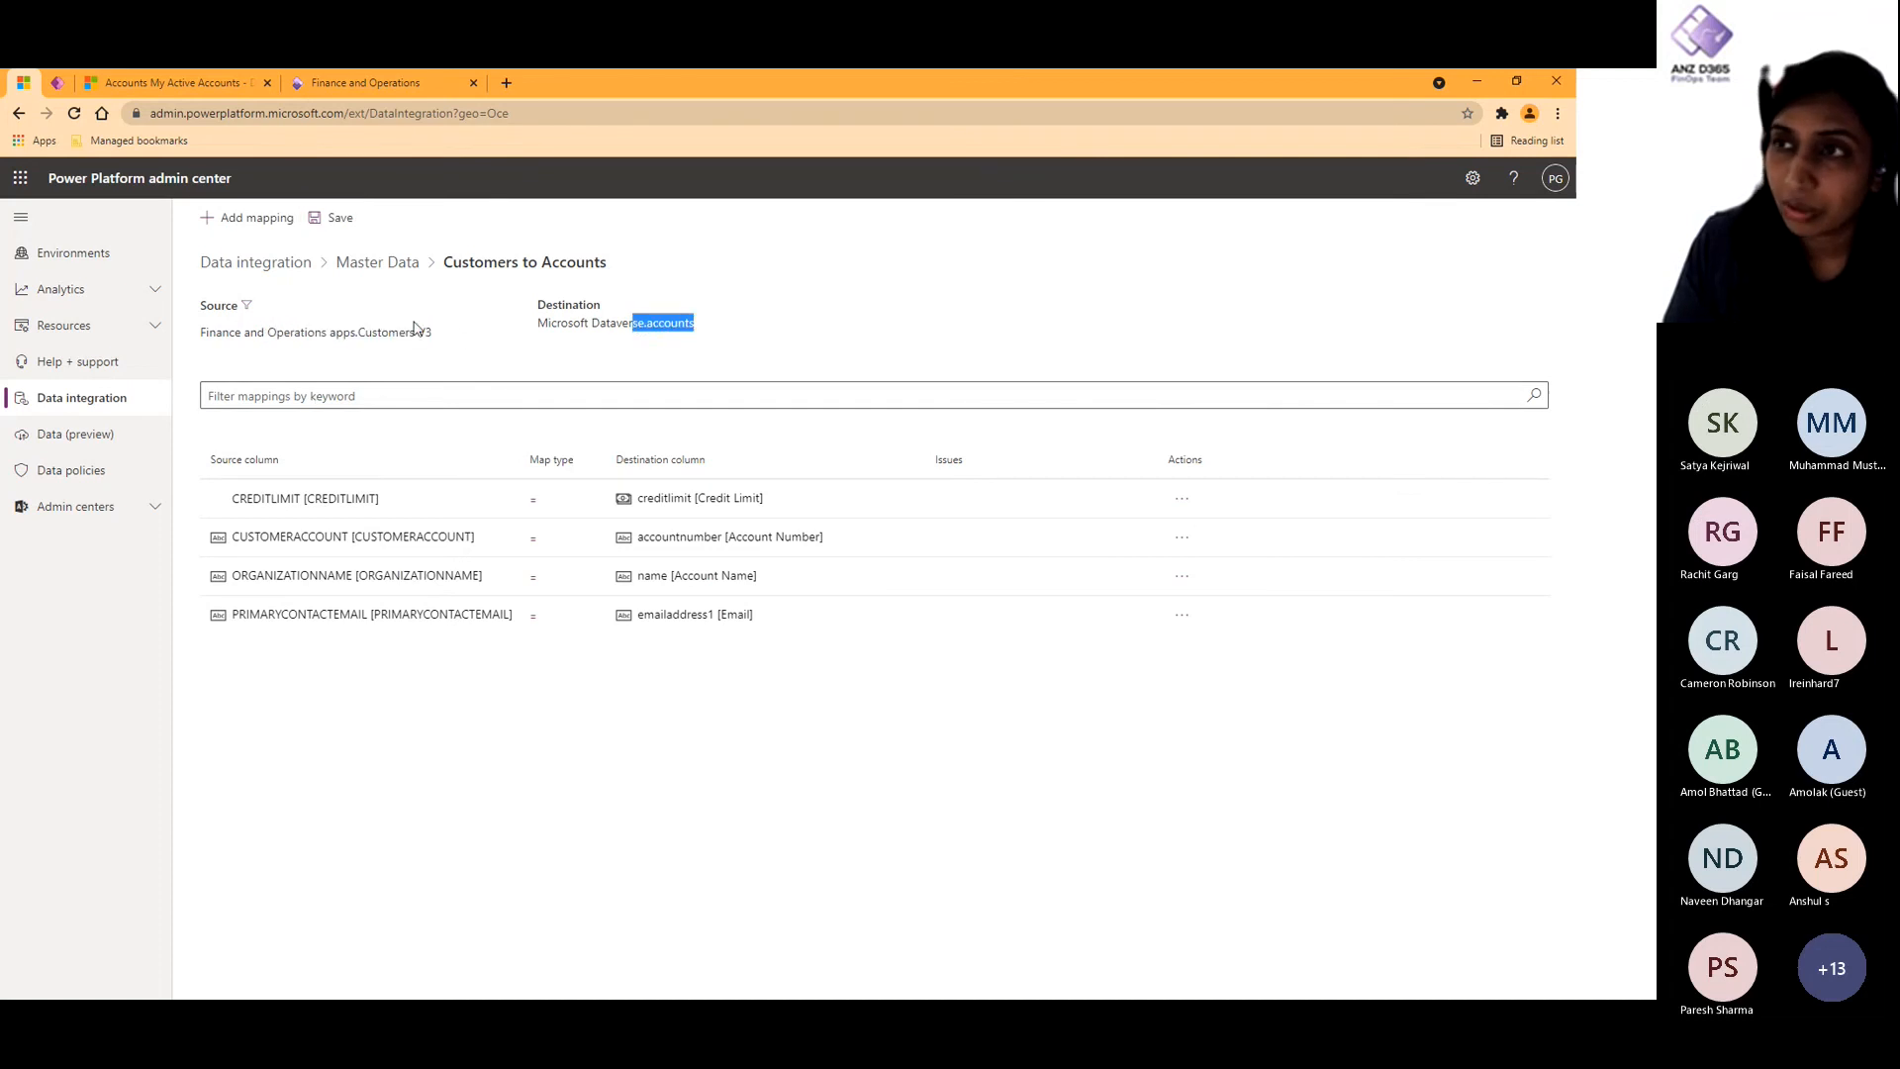
- Inspect the Customer Type Person task's source filter query, close it without changes, and check the task's destination table
left_click(377, 263)
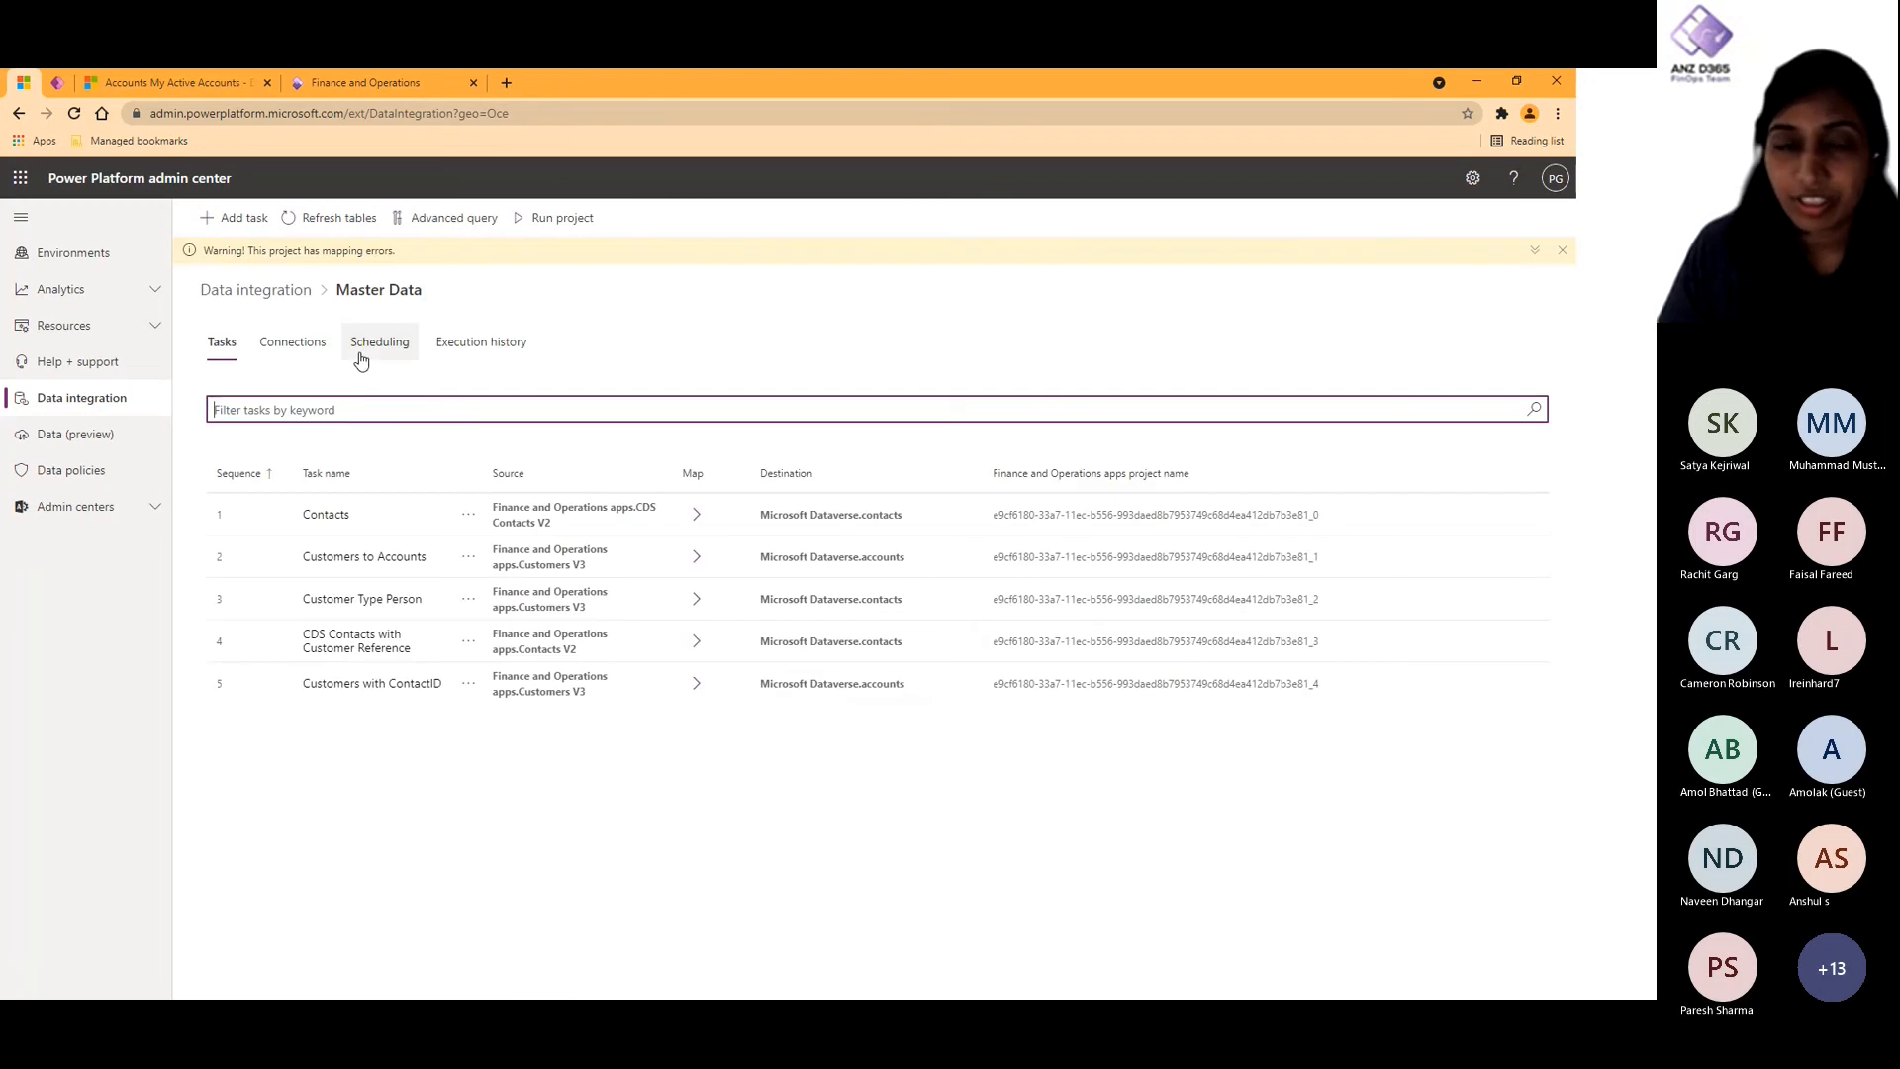
left_click(382, 600)
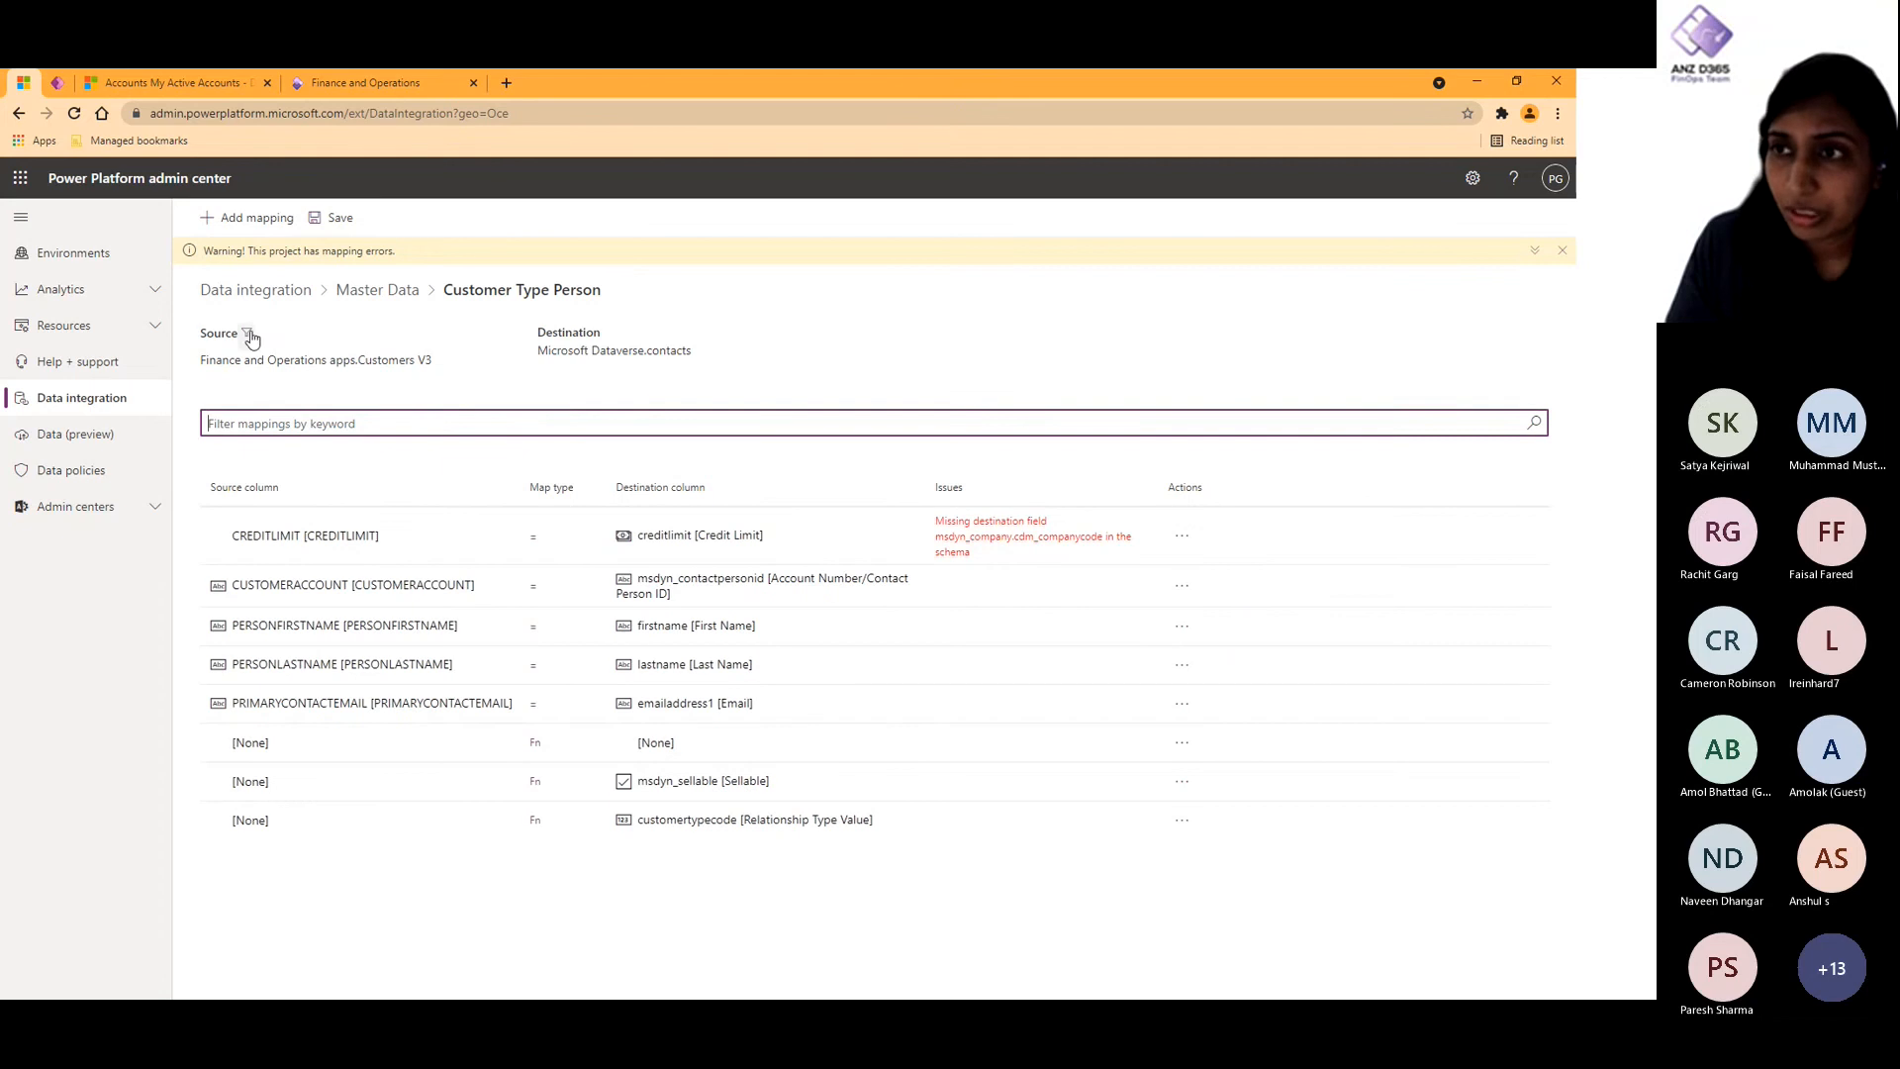
left_click(246, 333)
left_click_drag(700, 536, 543, 539)
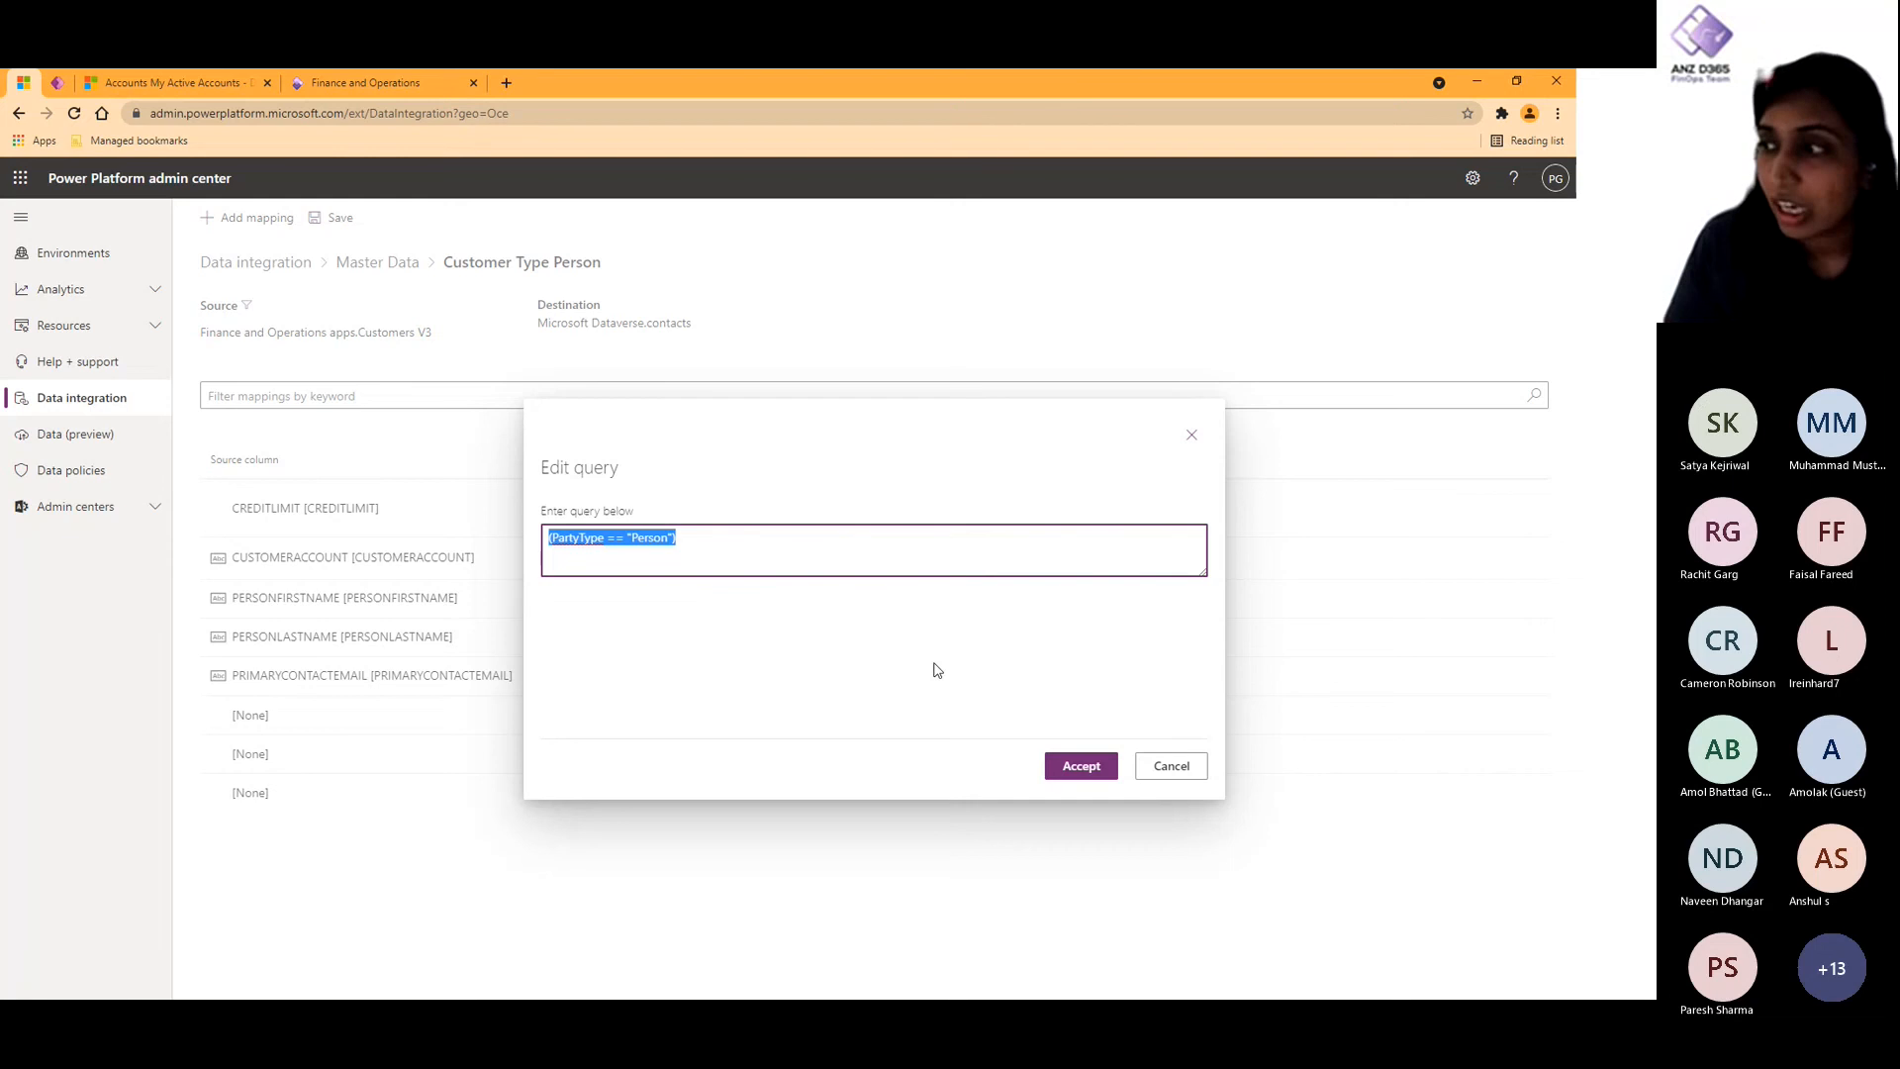
left_click(1169, 764)
double_click(666, 321)
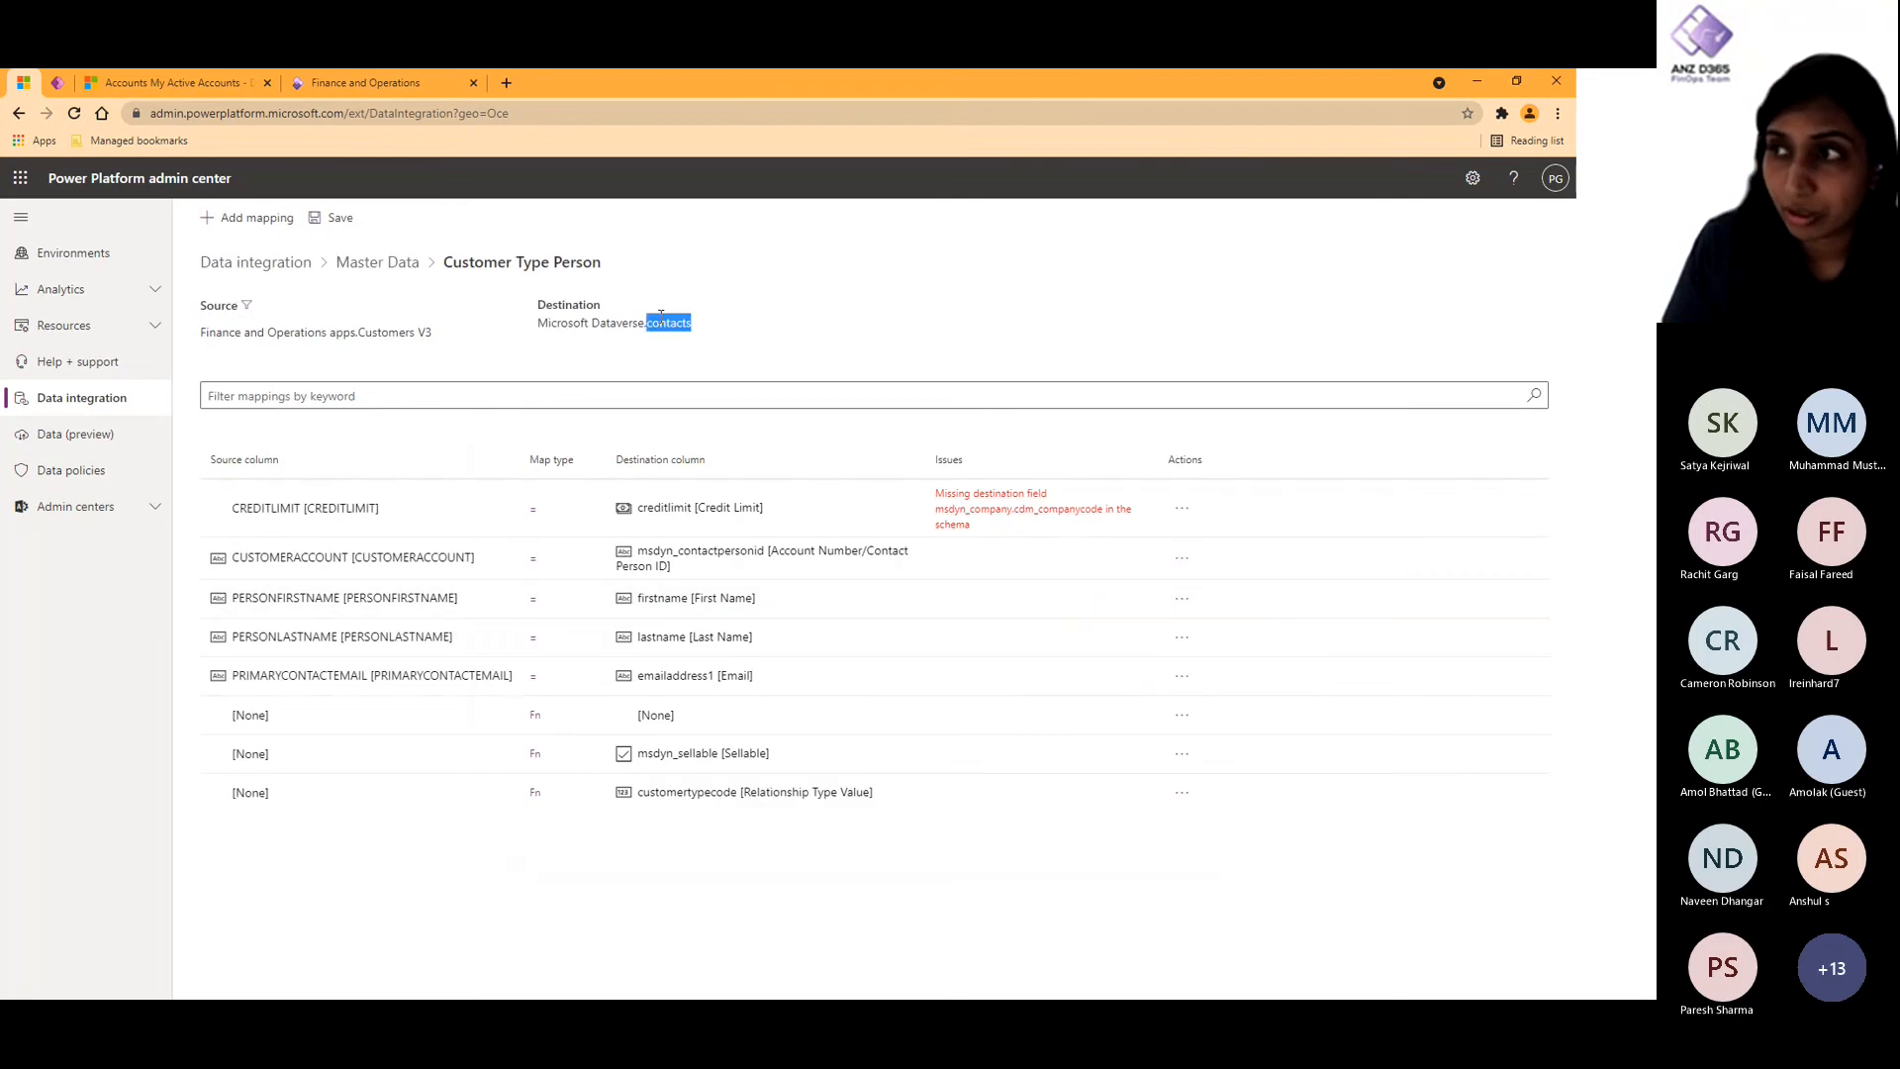
- Delete the function mapping with no source or destination from Customer Type Person, save, and return to the Master Data tasks
left_click(1181, 715)
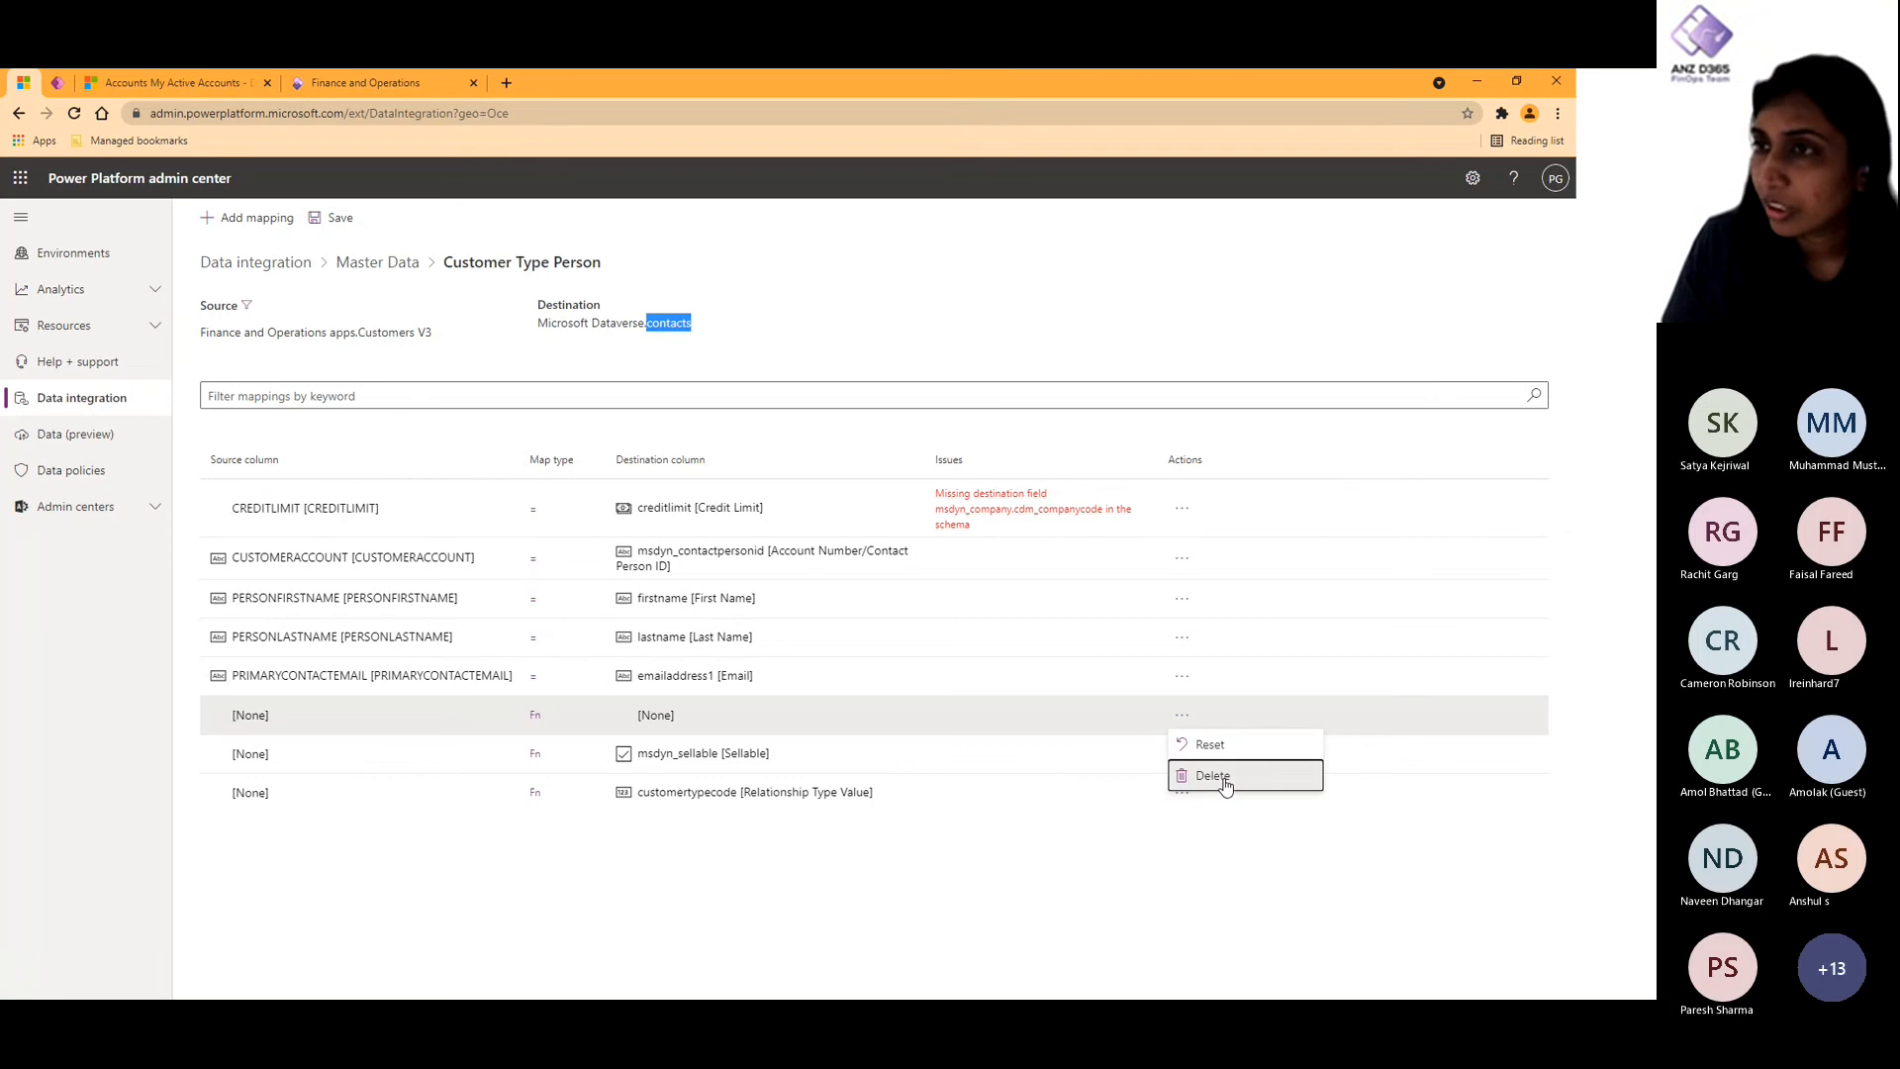
left_click(1203, 777)
left_click(340, 218)
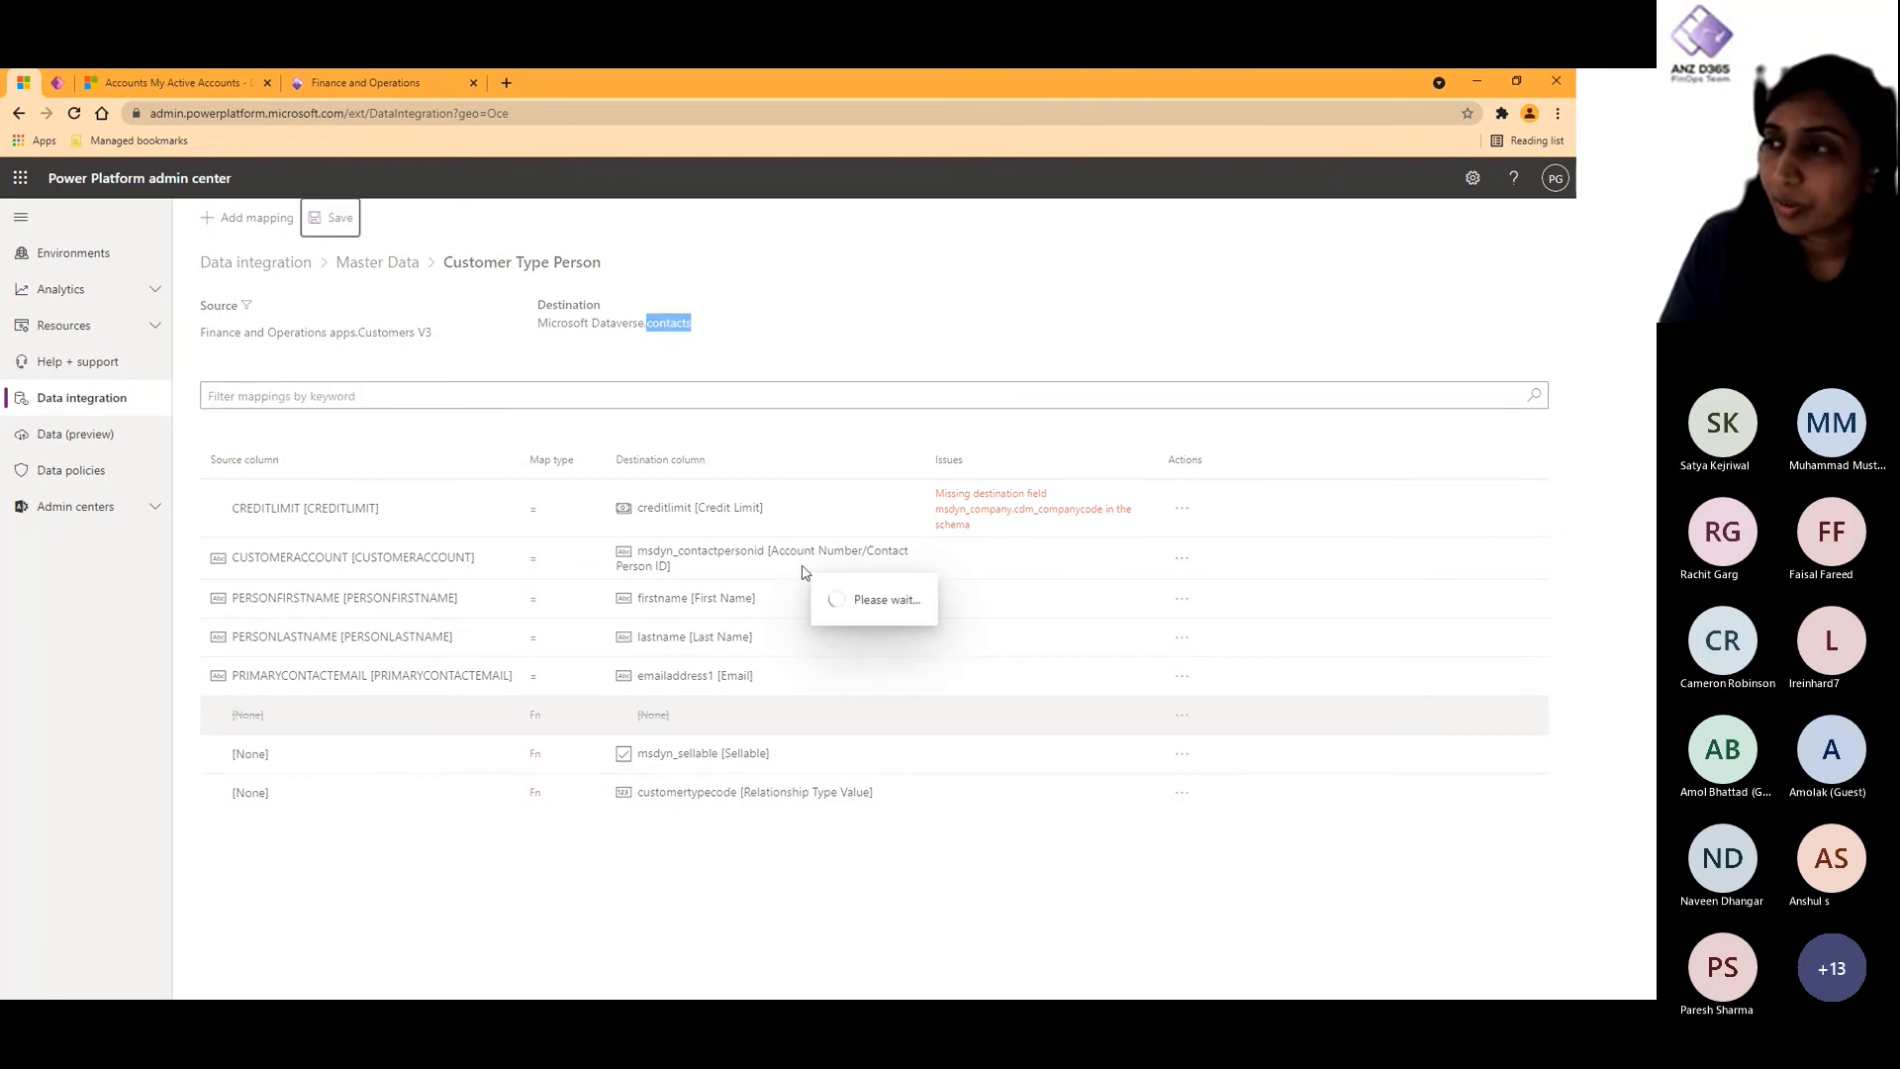
left_click(381, 265)
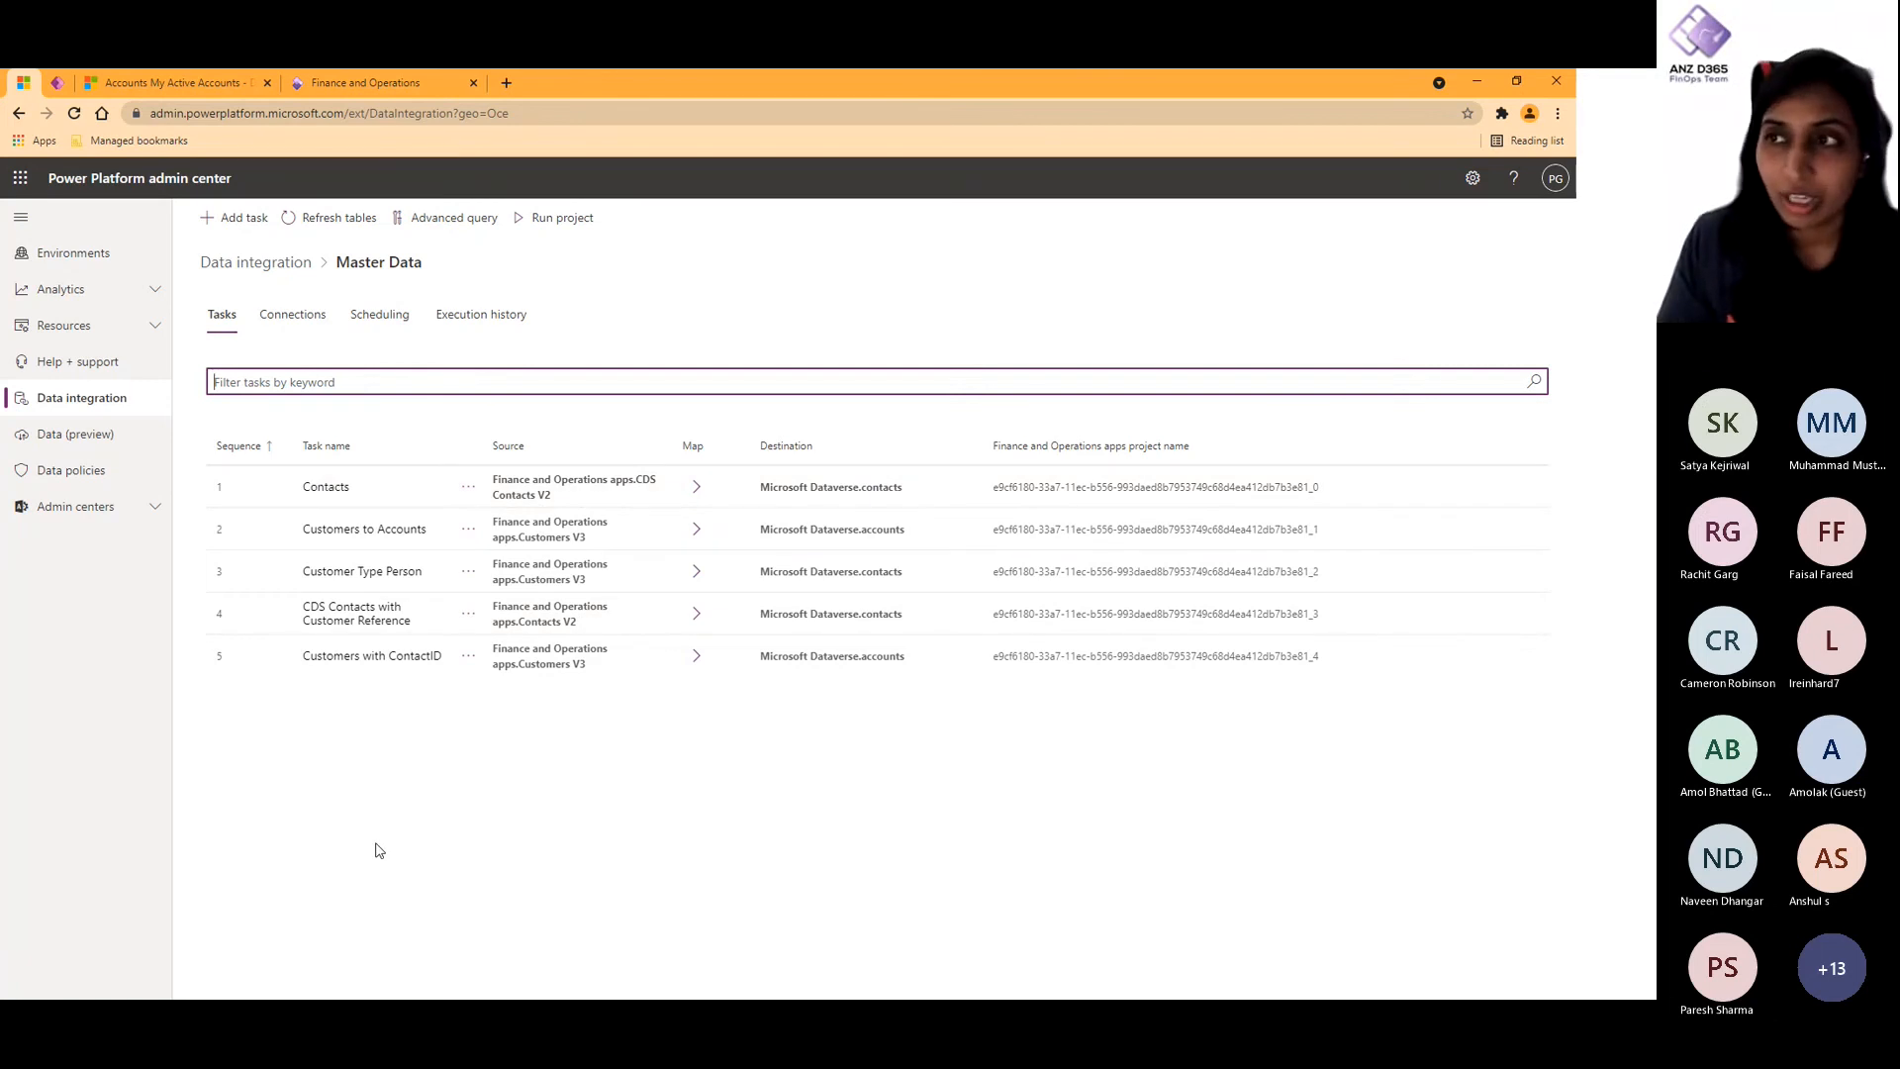
- Look at the Master Data project's scheduling settings and return to the list of data integration projects
left_click(374, 322)
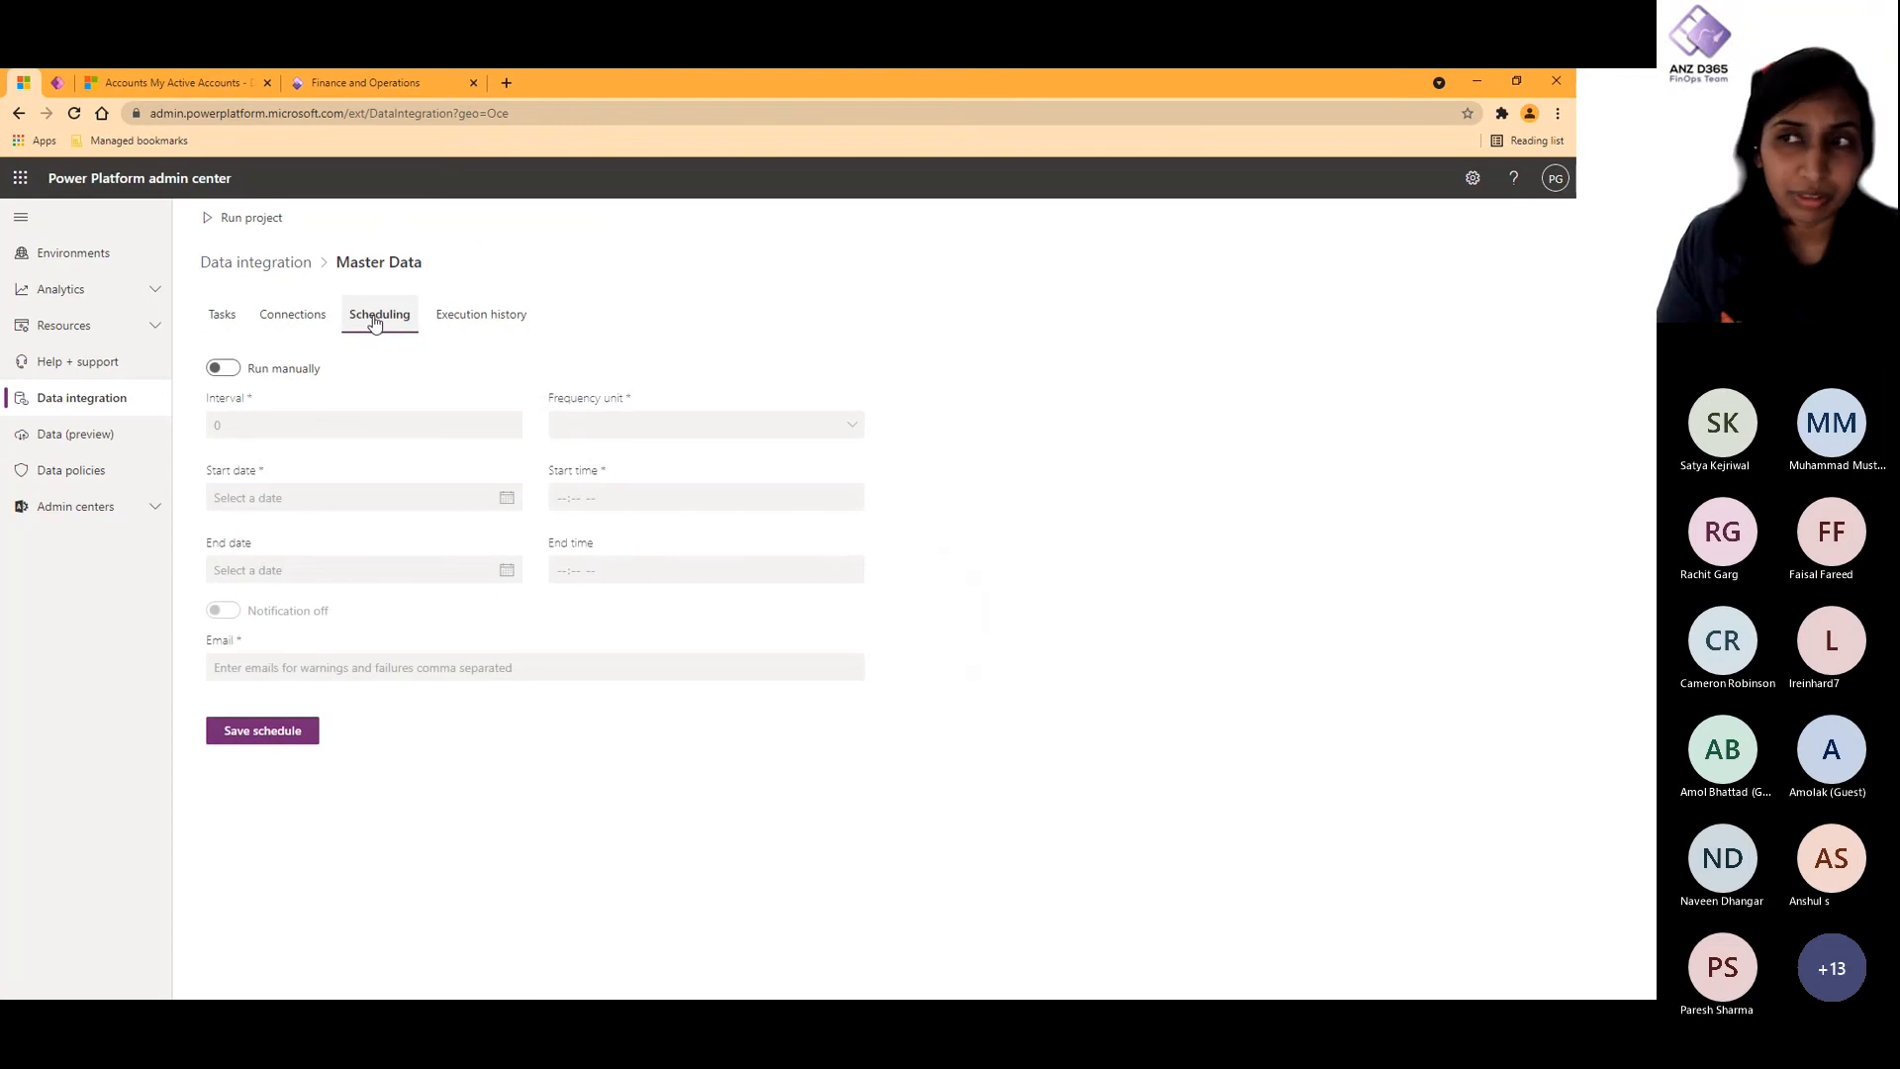
left_click(239, 314)
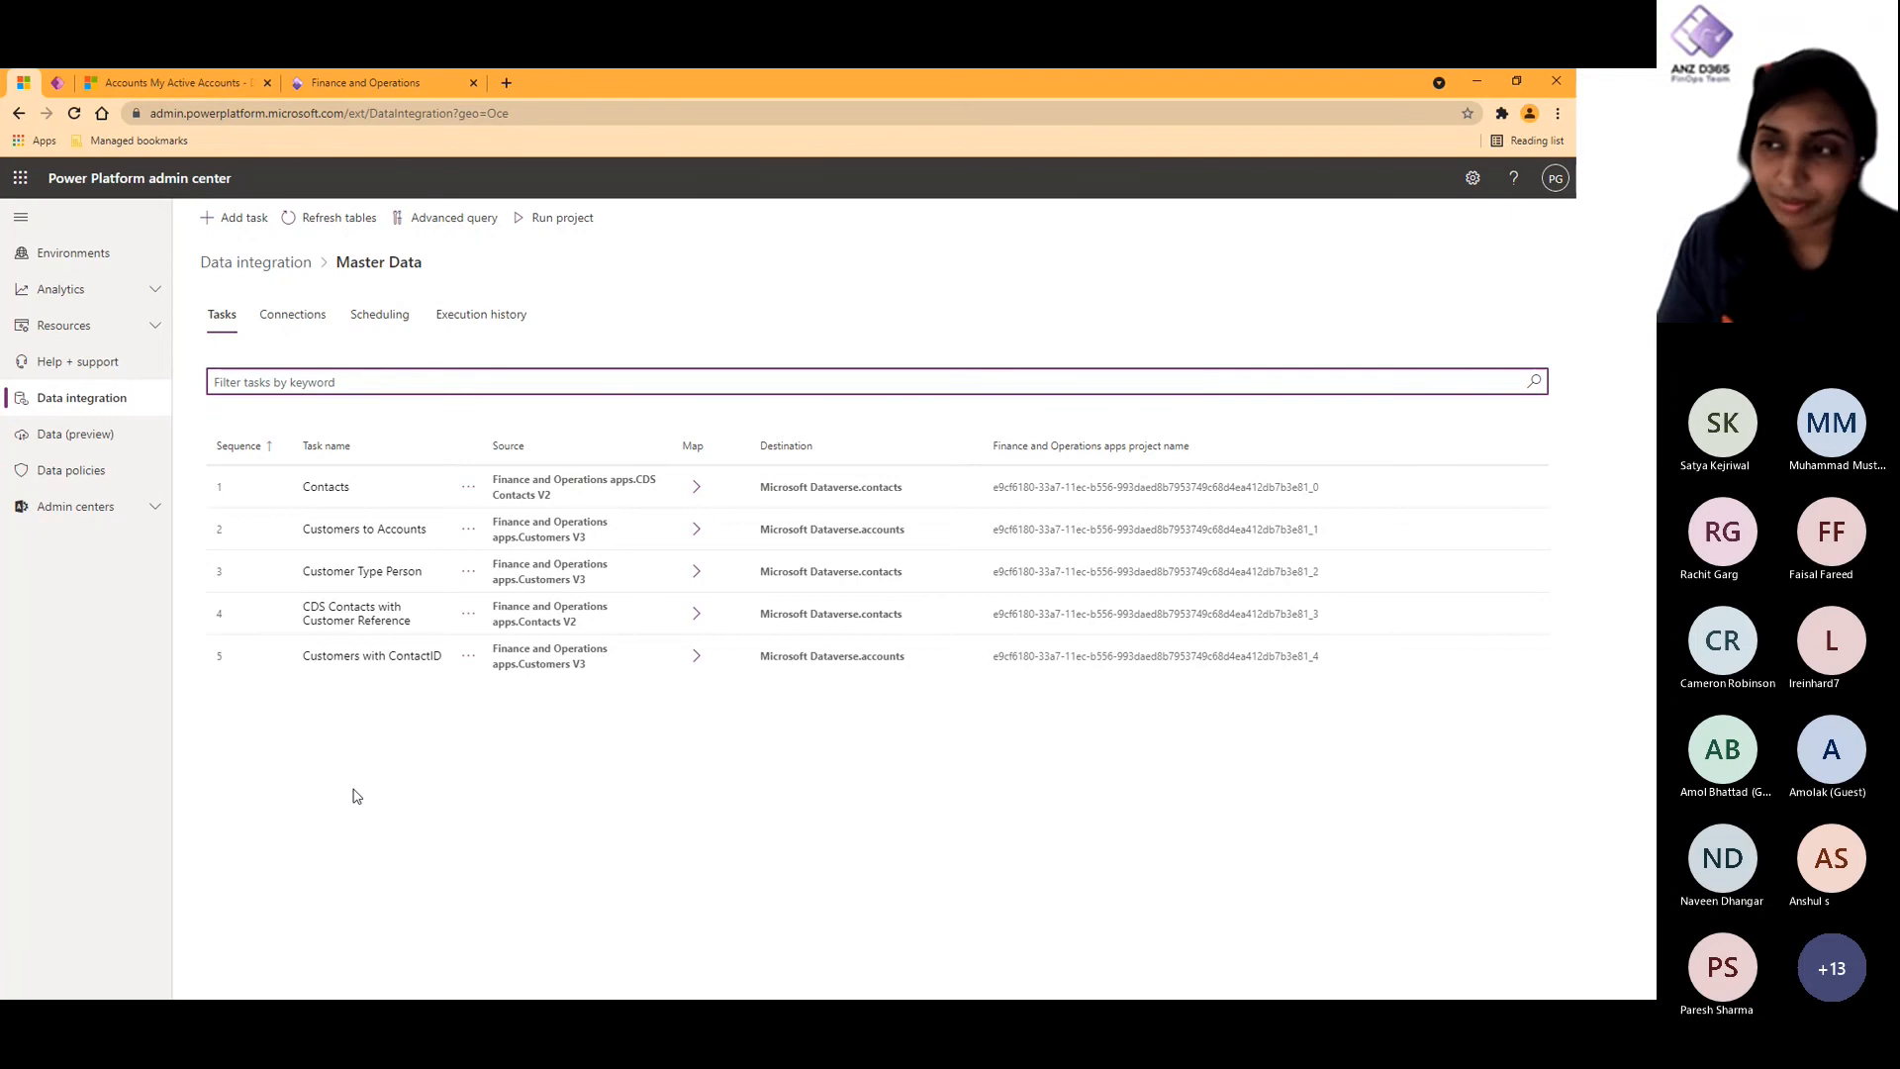
left_click(263, 263)
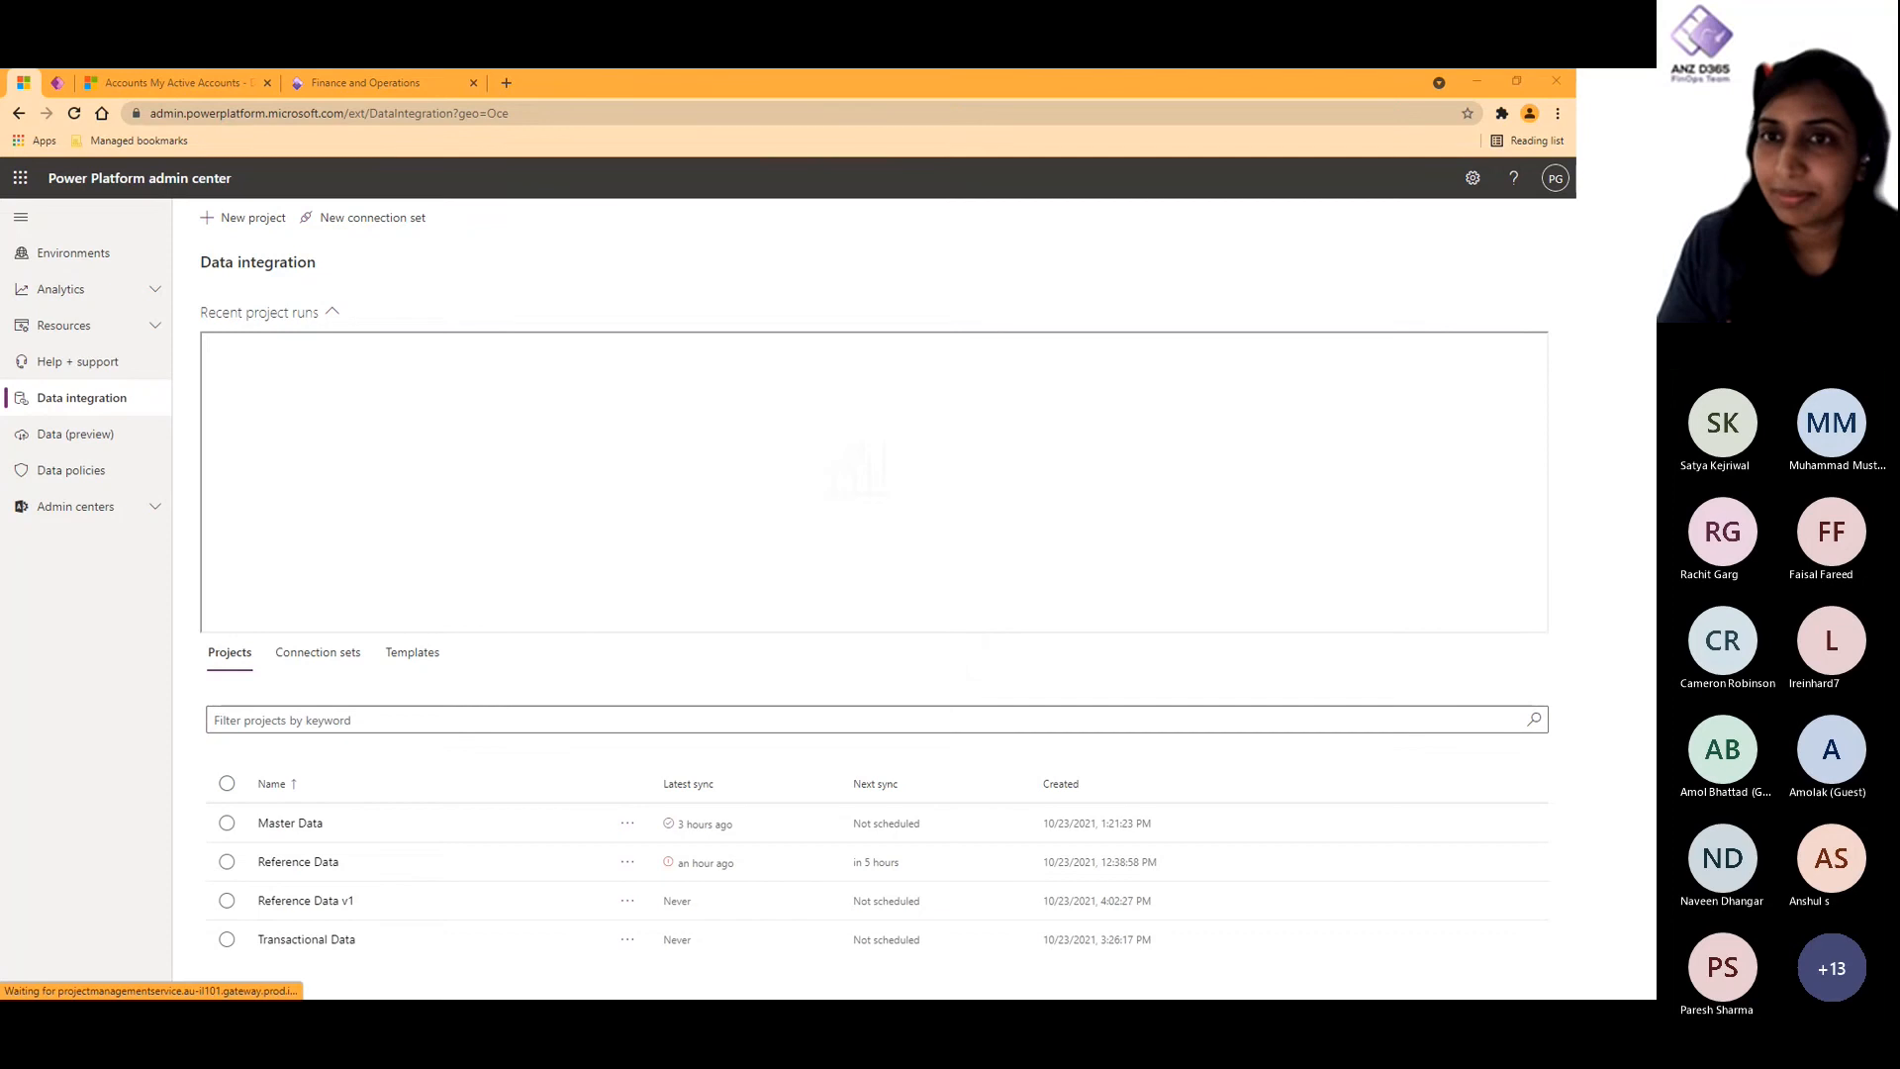
key("alt+Tab")
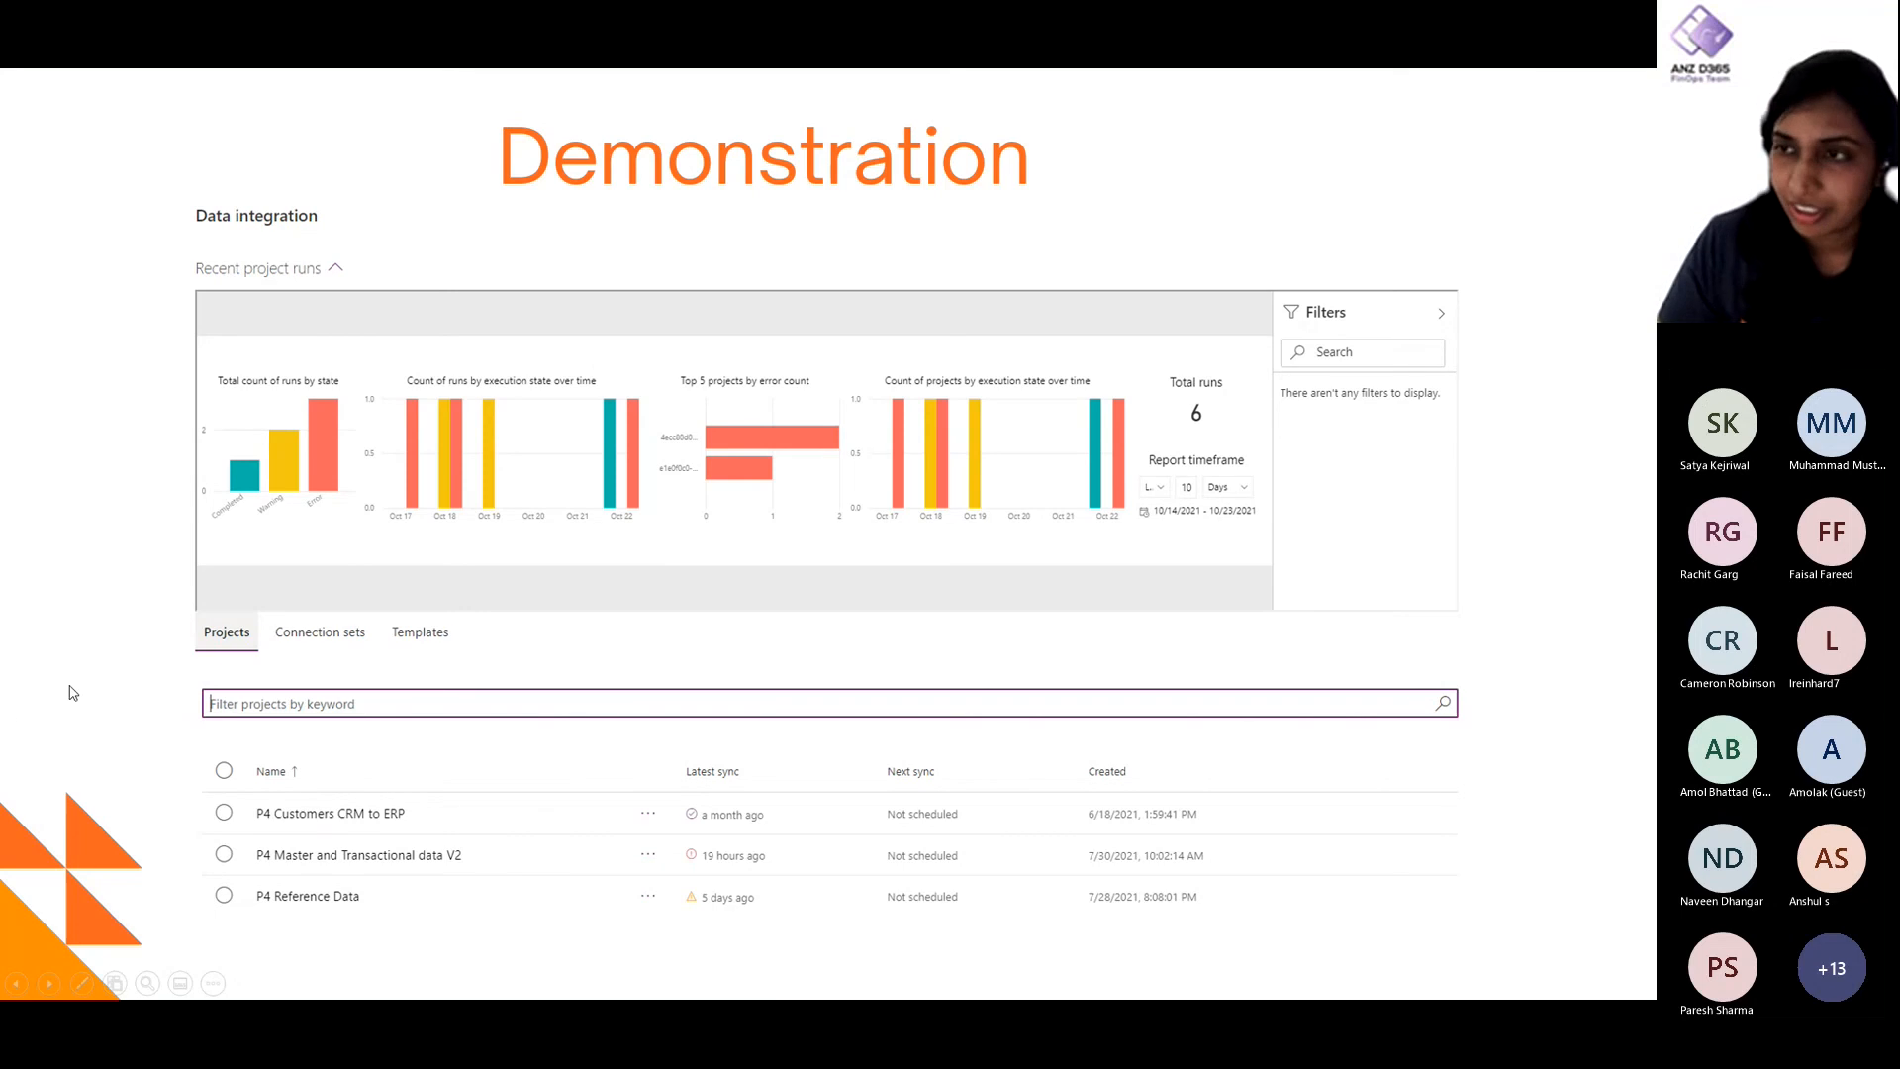
key("Right")
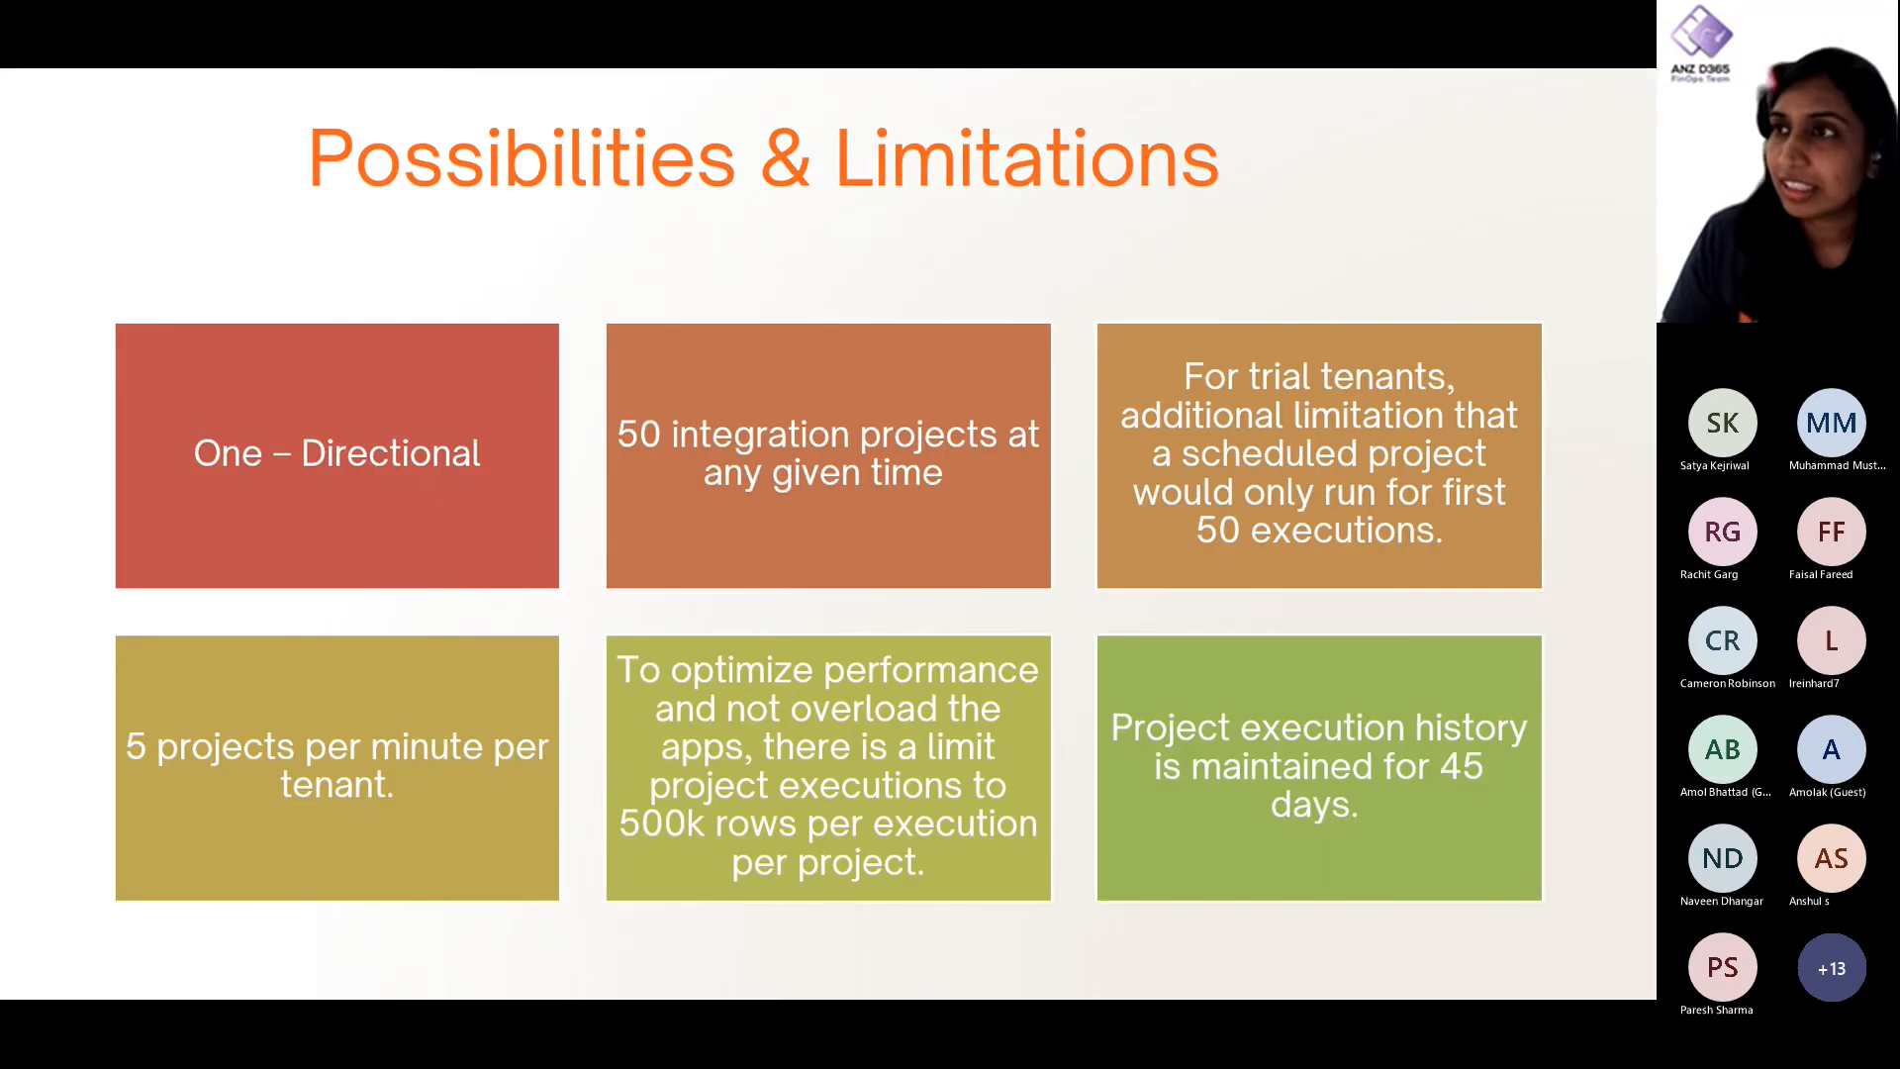
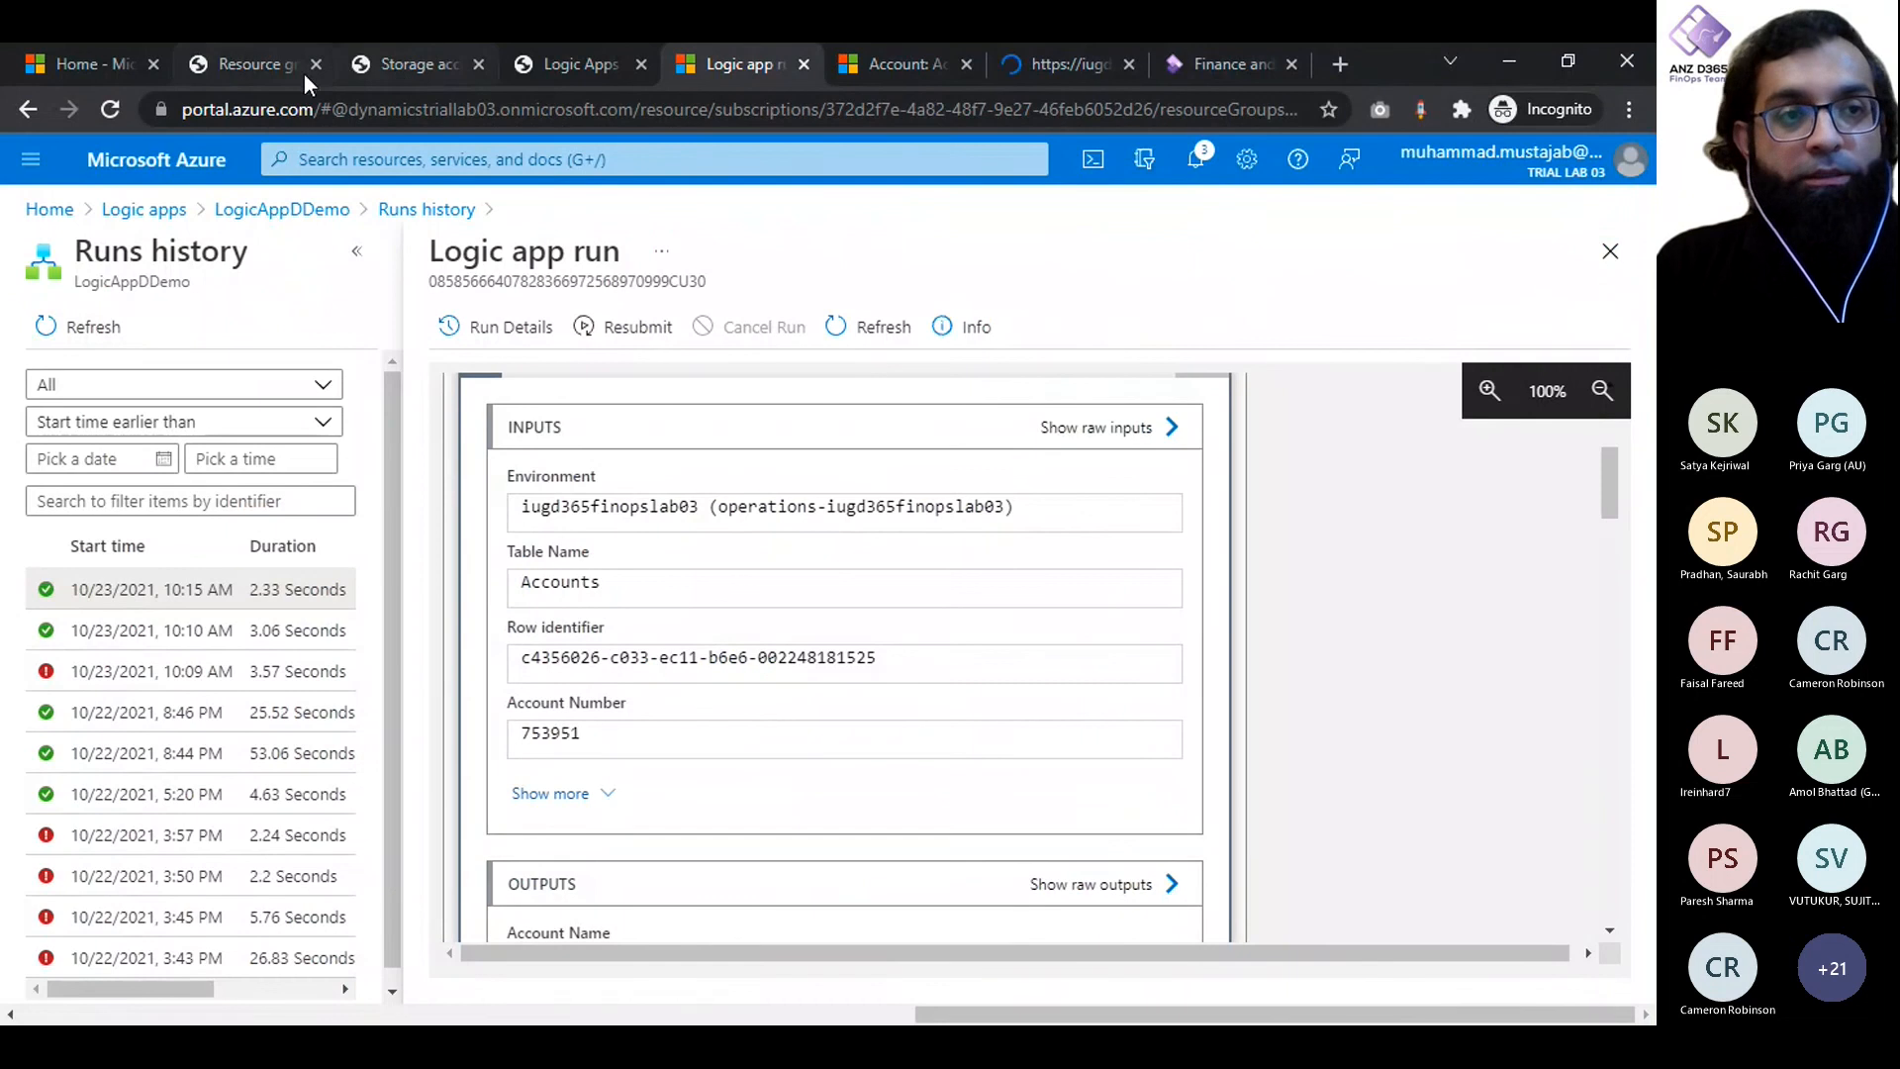
- Return to the Azure portal home page, close the duplicate Resource groups page, and open the list of resource groups
left_click(236, 65)
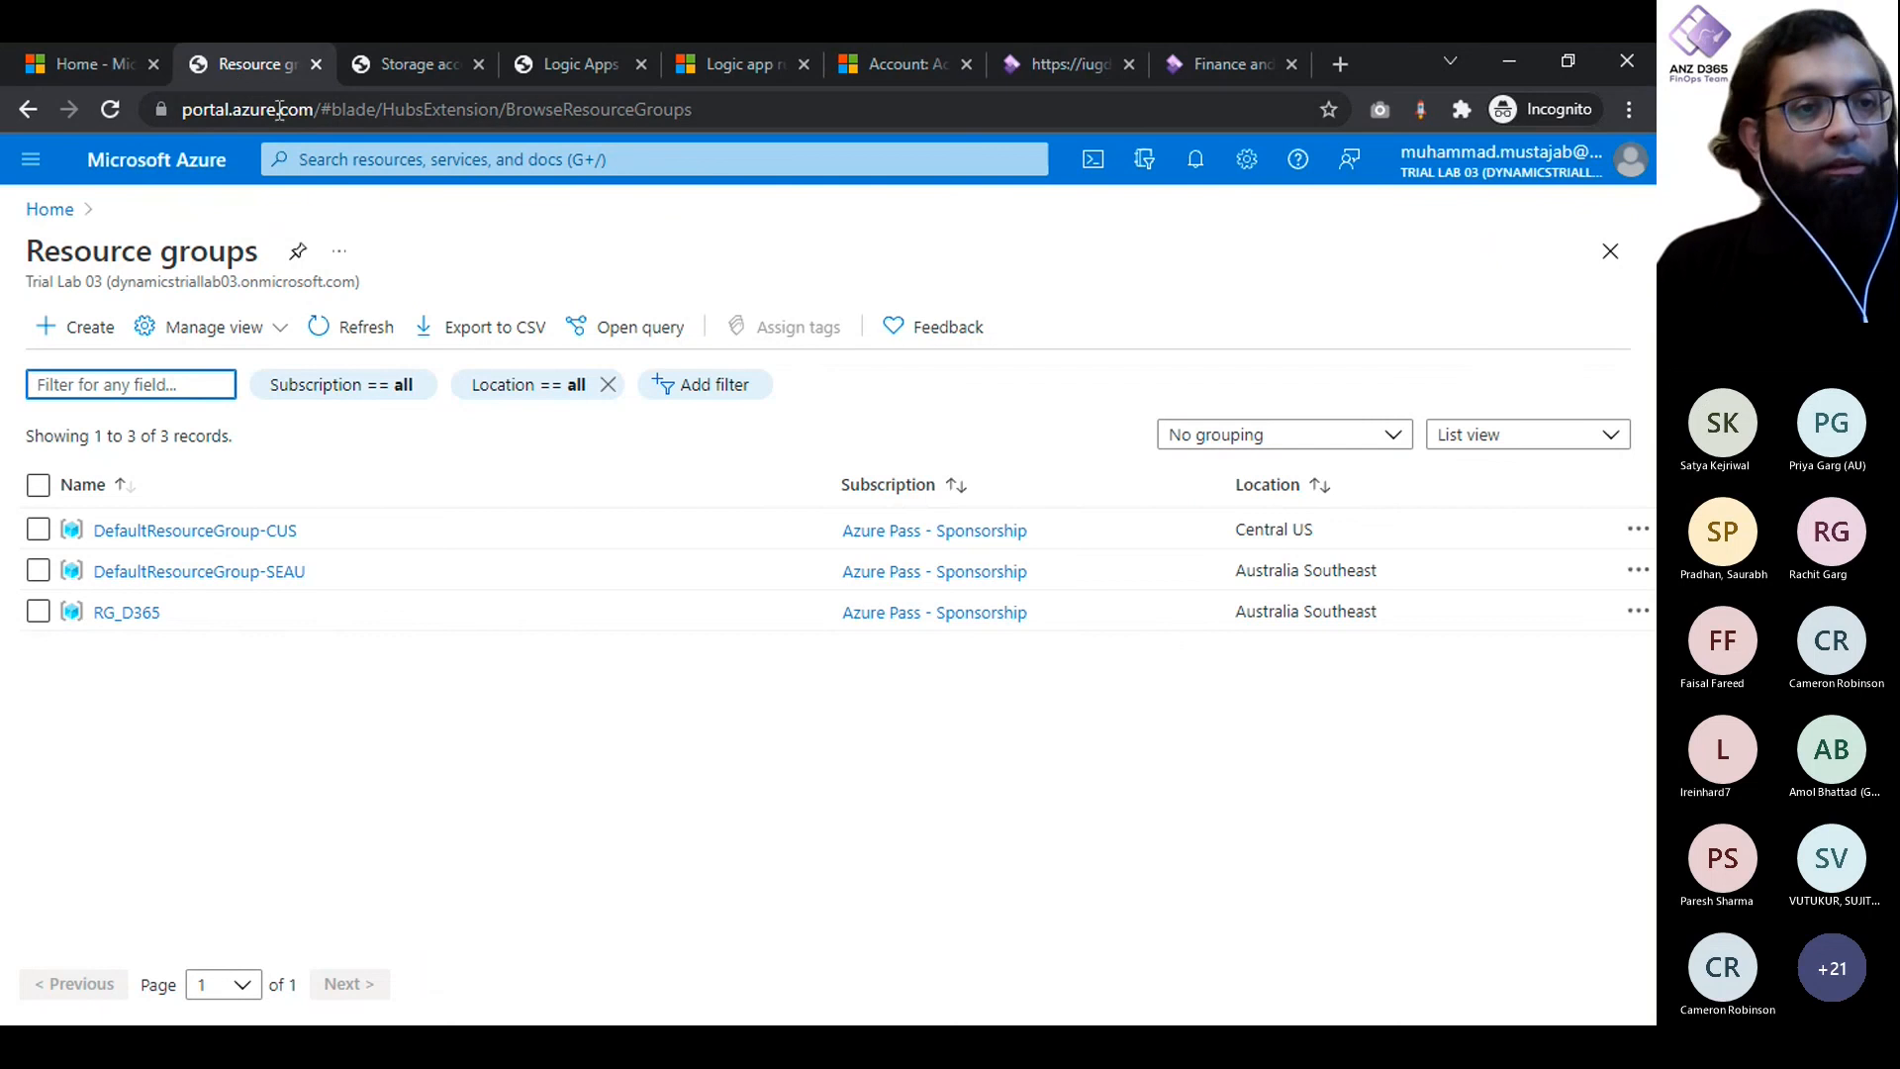
left_click_drag(318, 111, 182, 110)
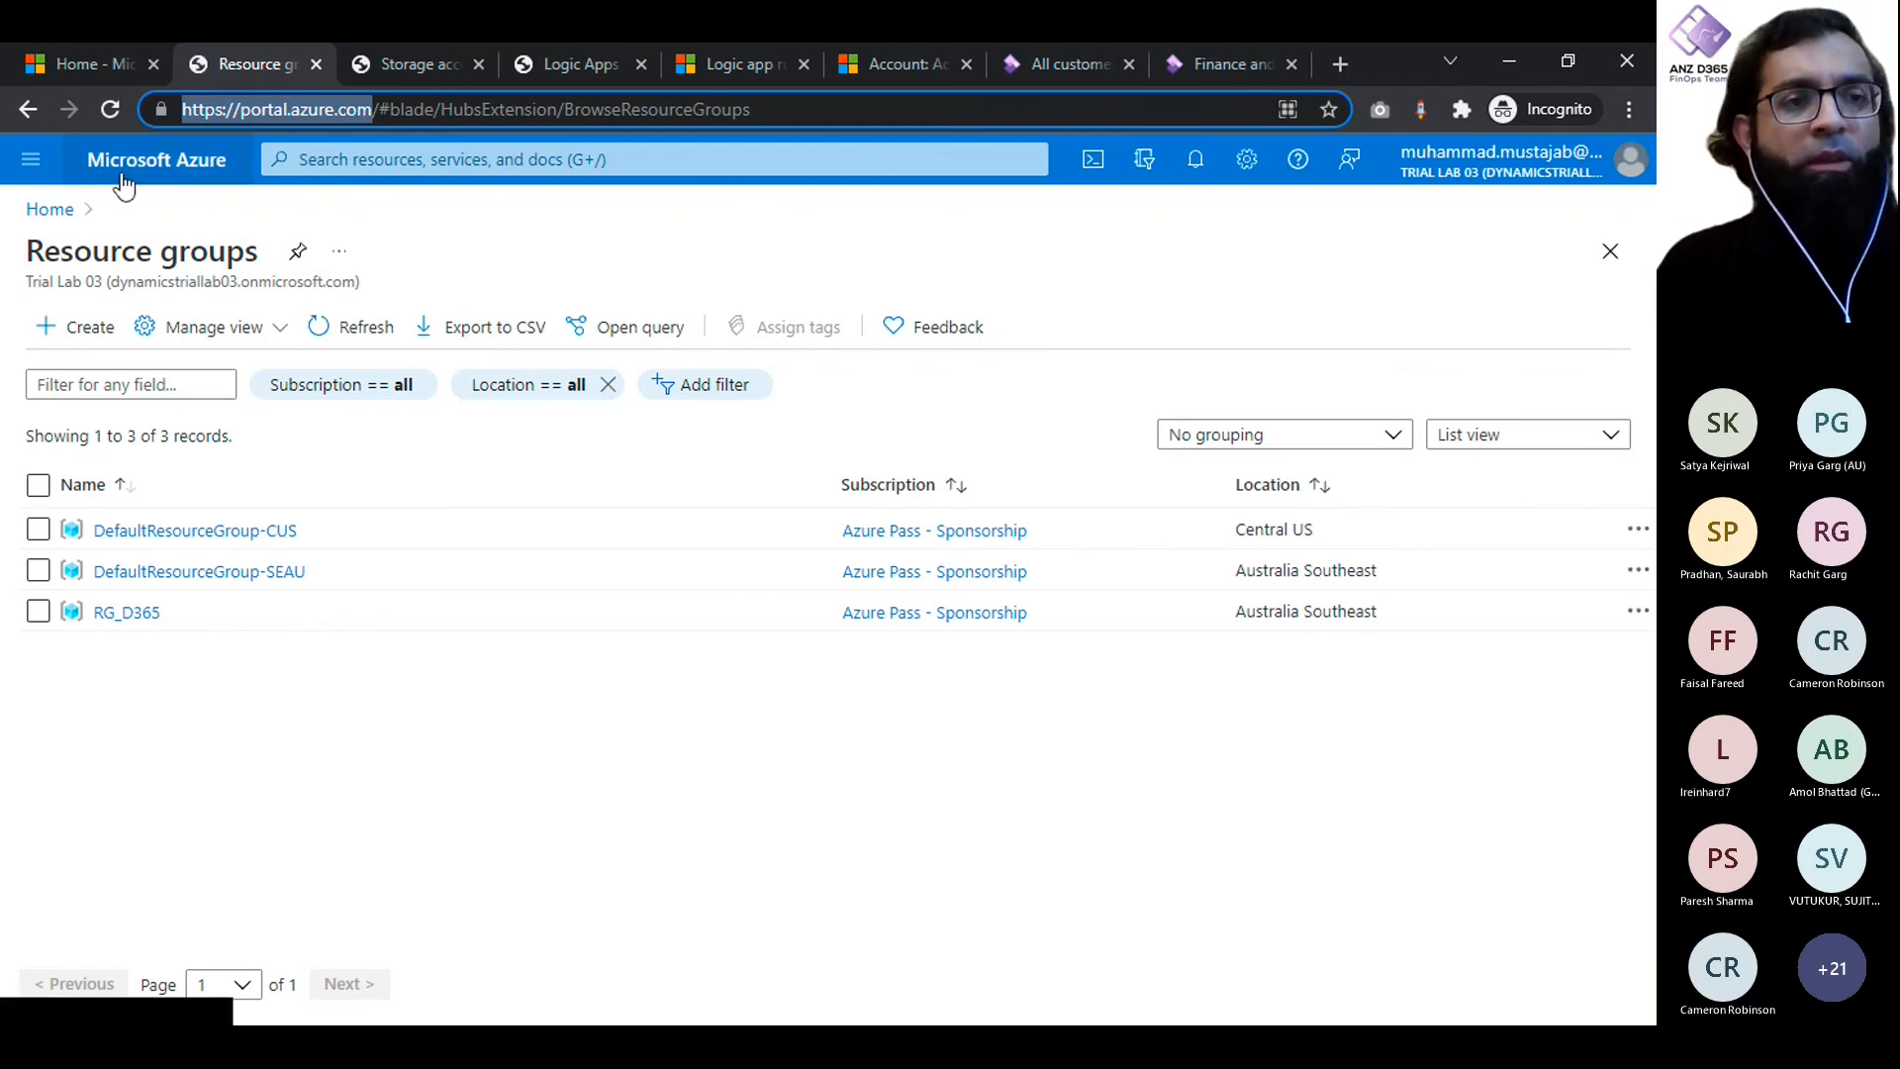
left_click(196, 171)
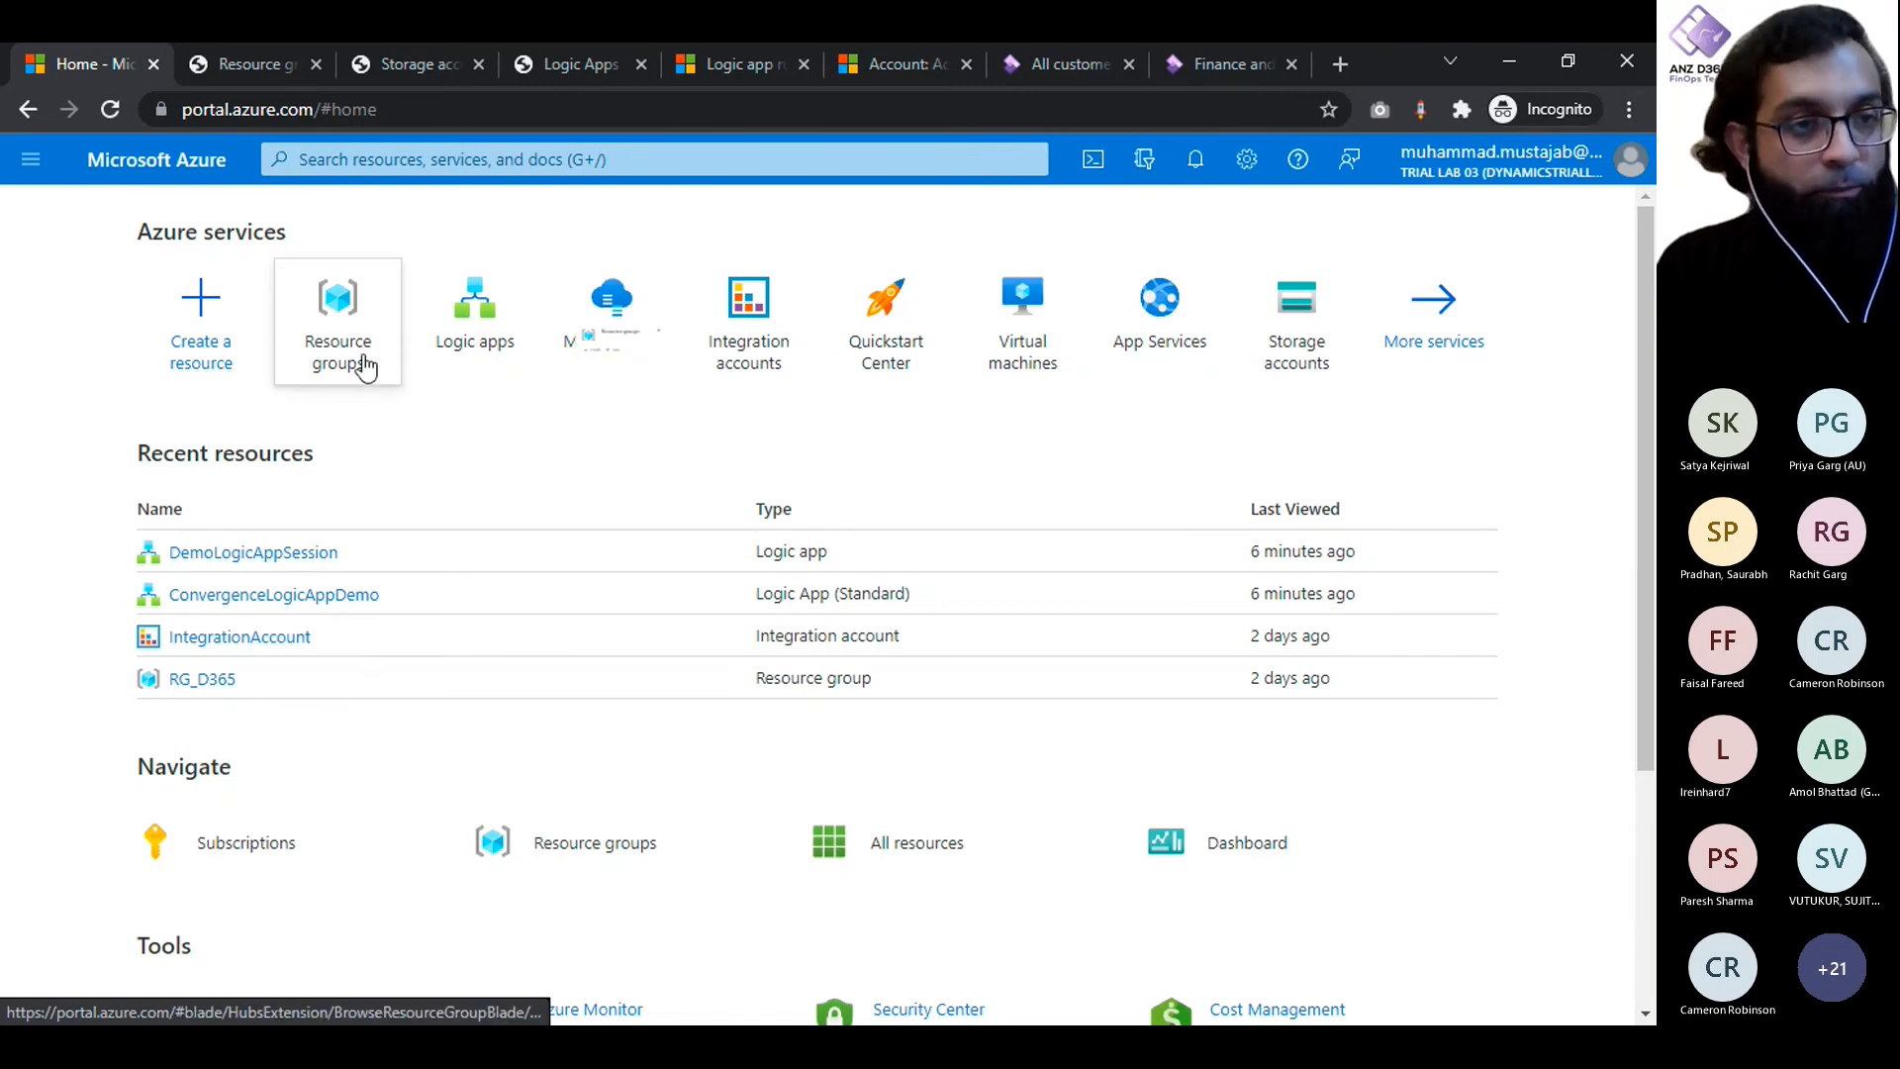
mouse_move(365, 366)
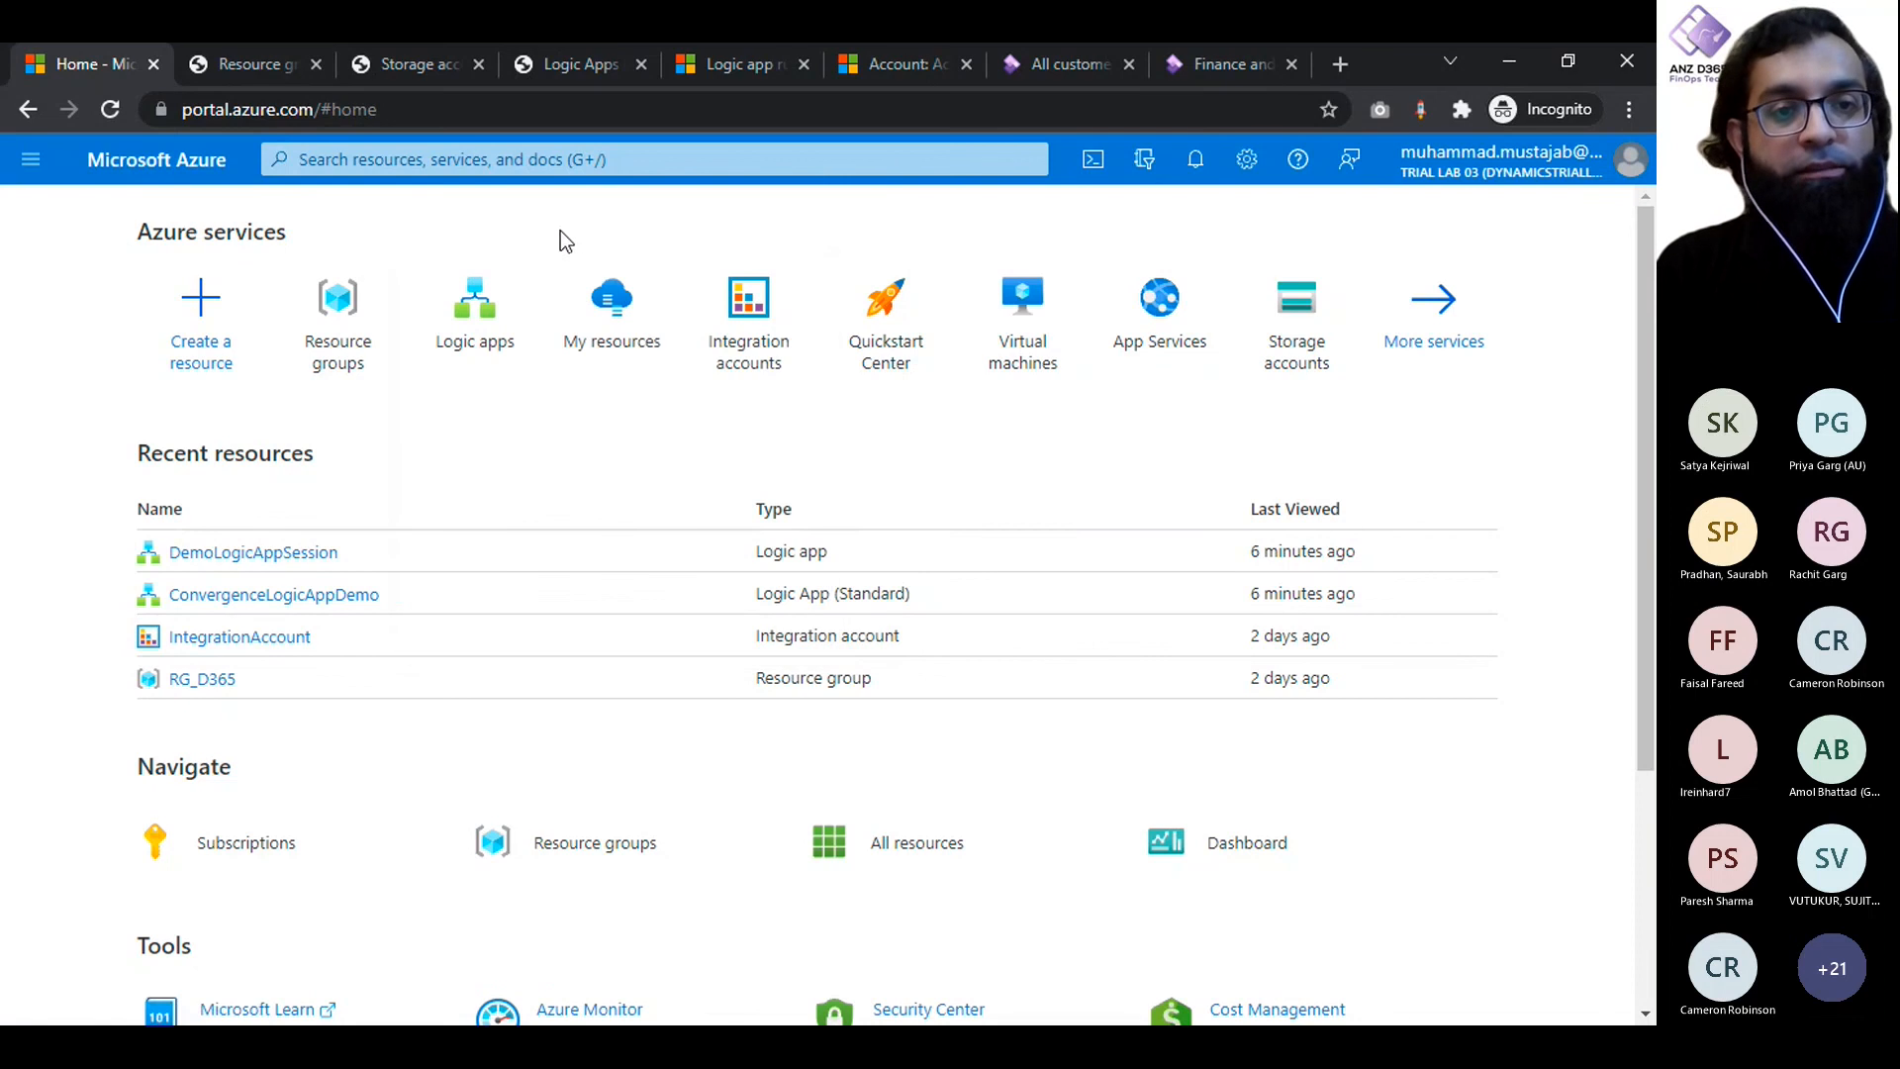
left_click(316, 65)
left_click(340, 297)
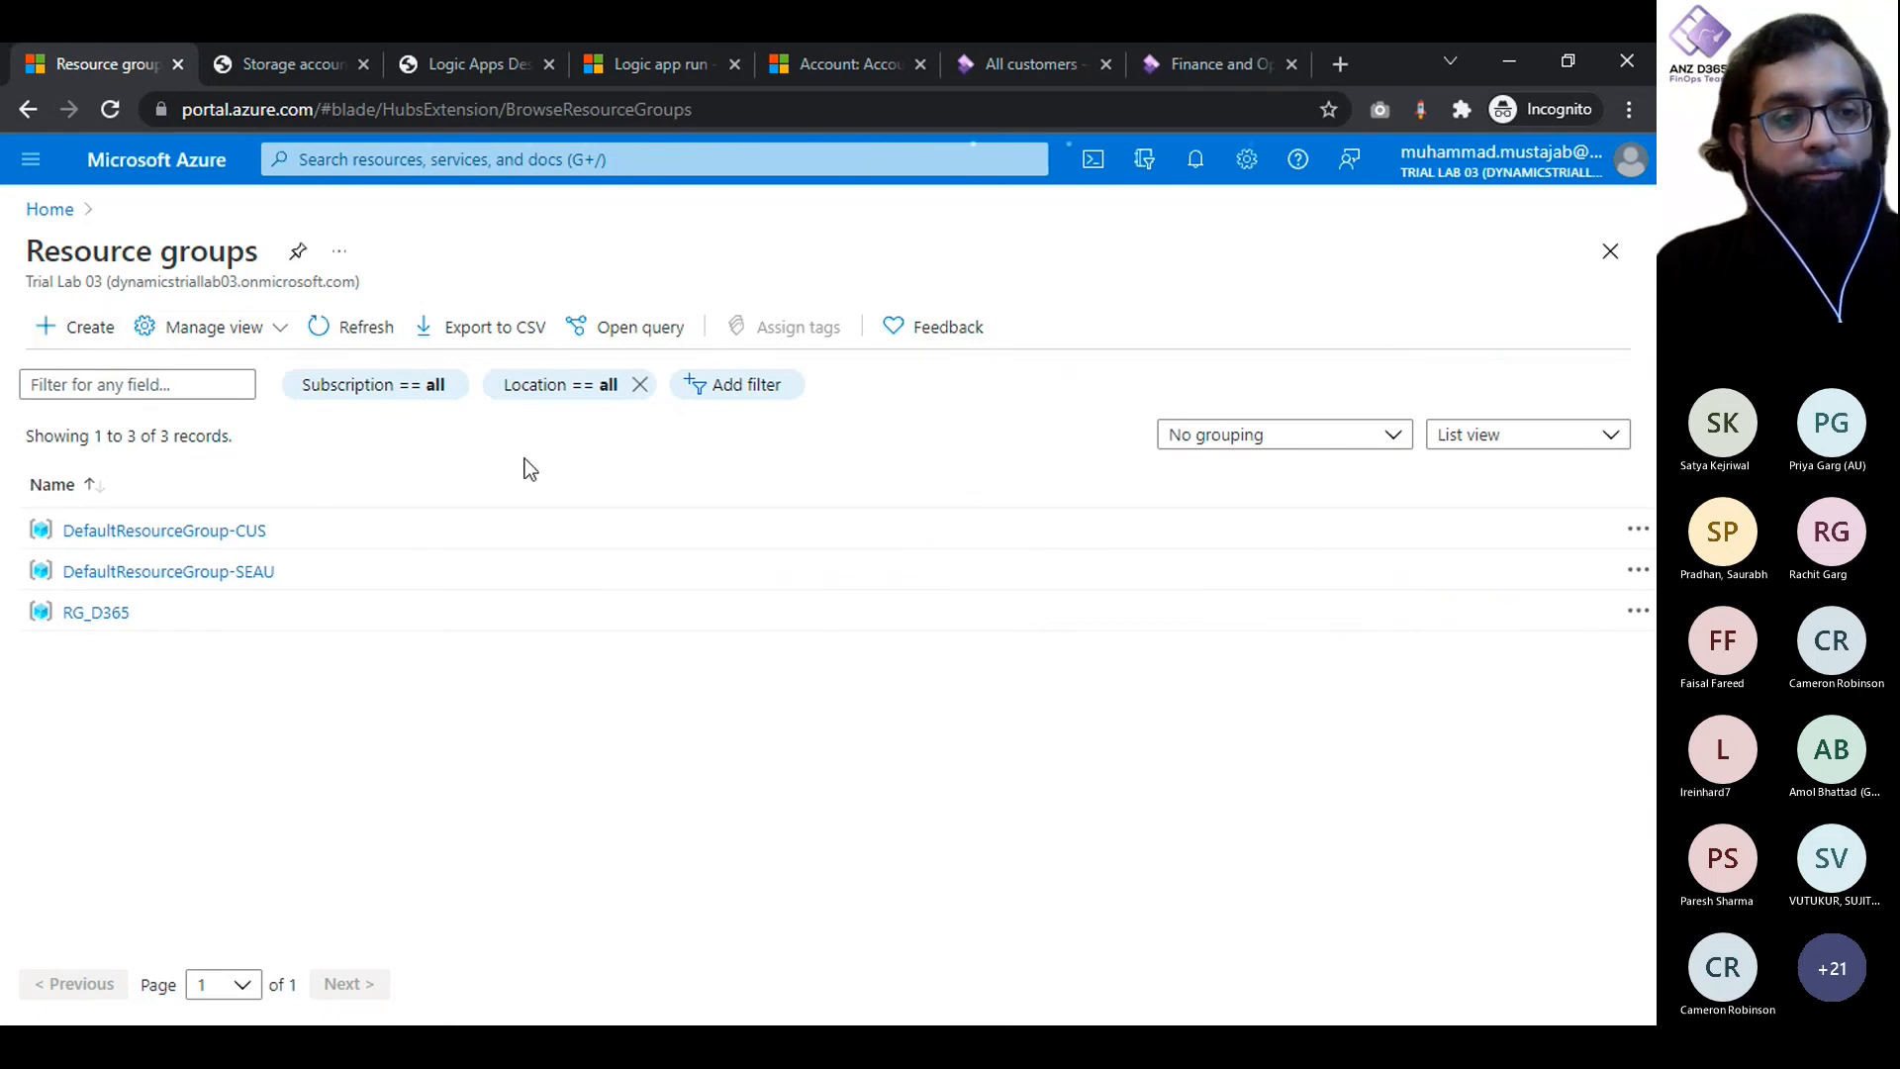
- Start creating a resource group and check the subscription choices, keeping Azure Pass - Sponsorship
left_click(65, 327)
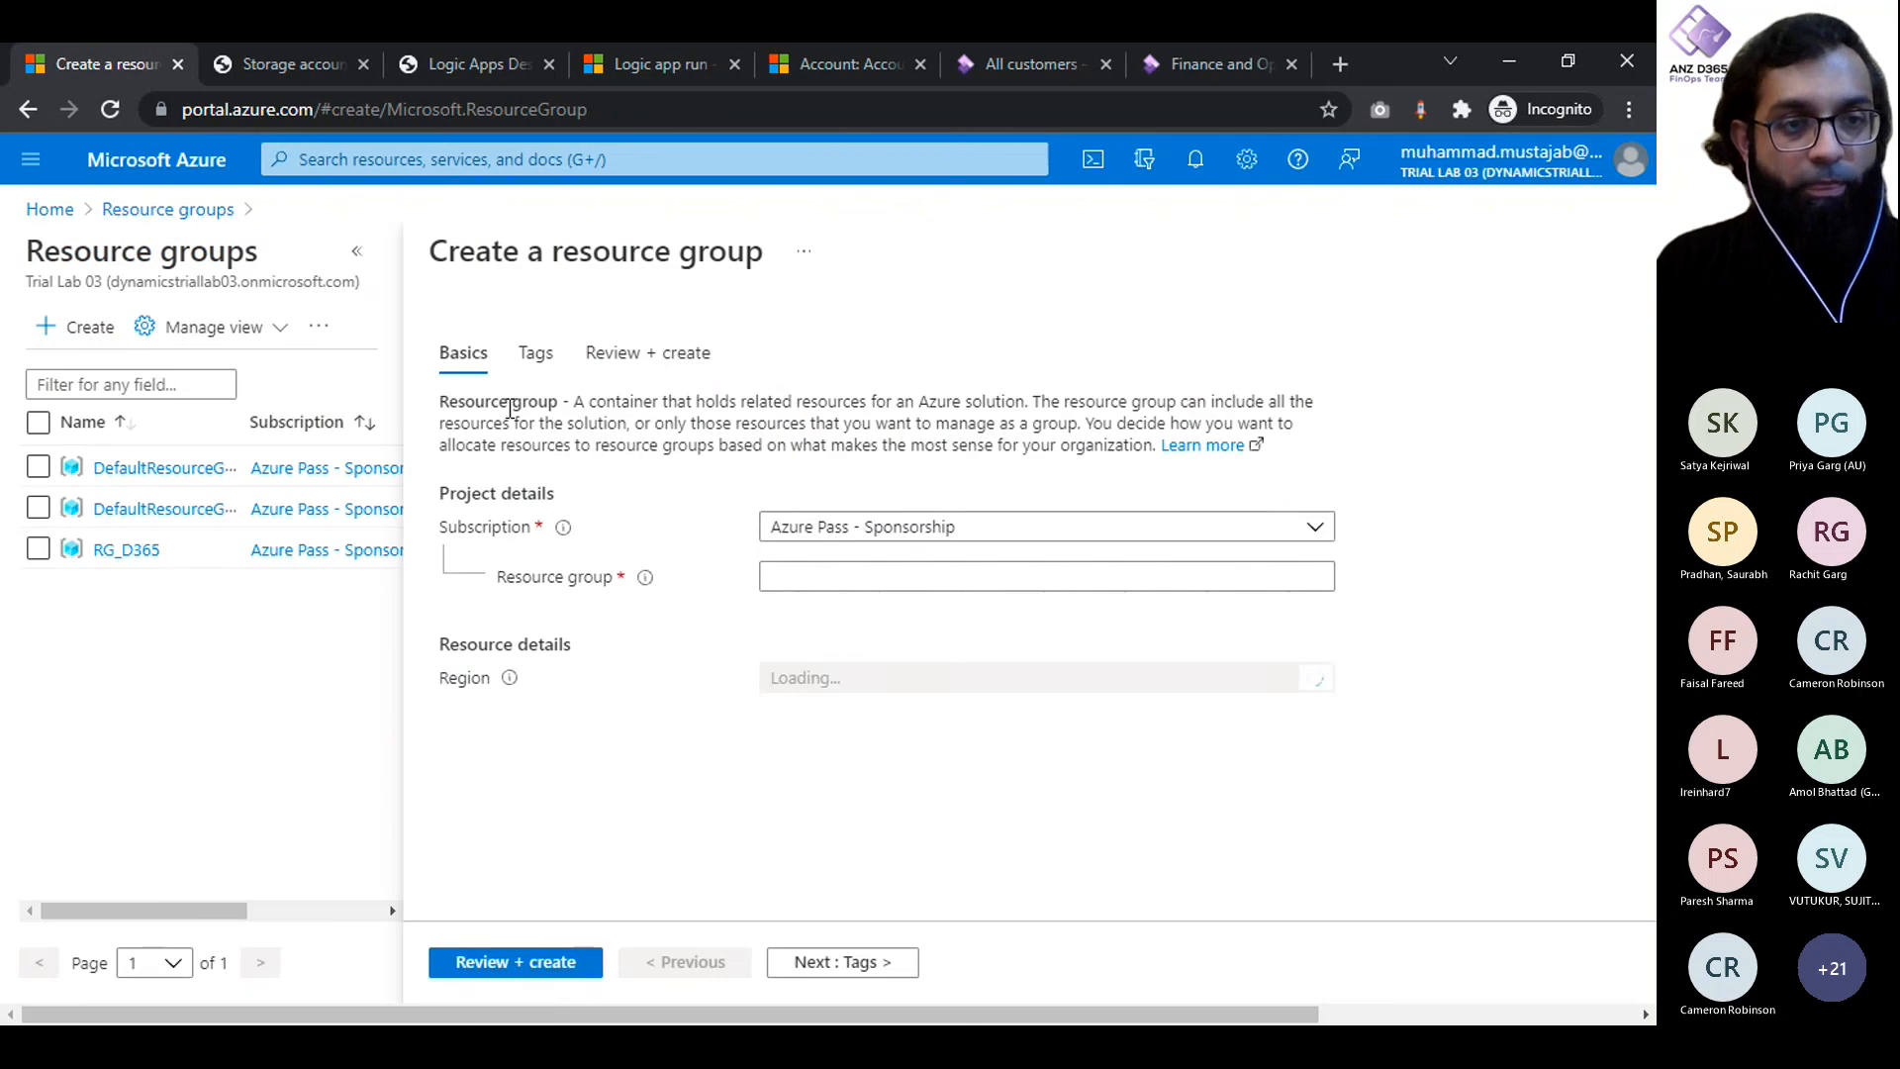
left_click(941, 534)
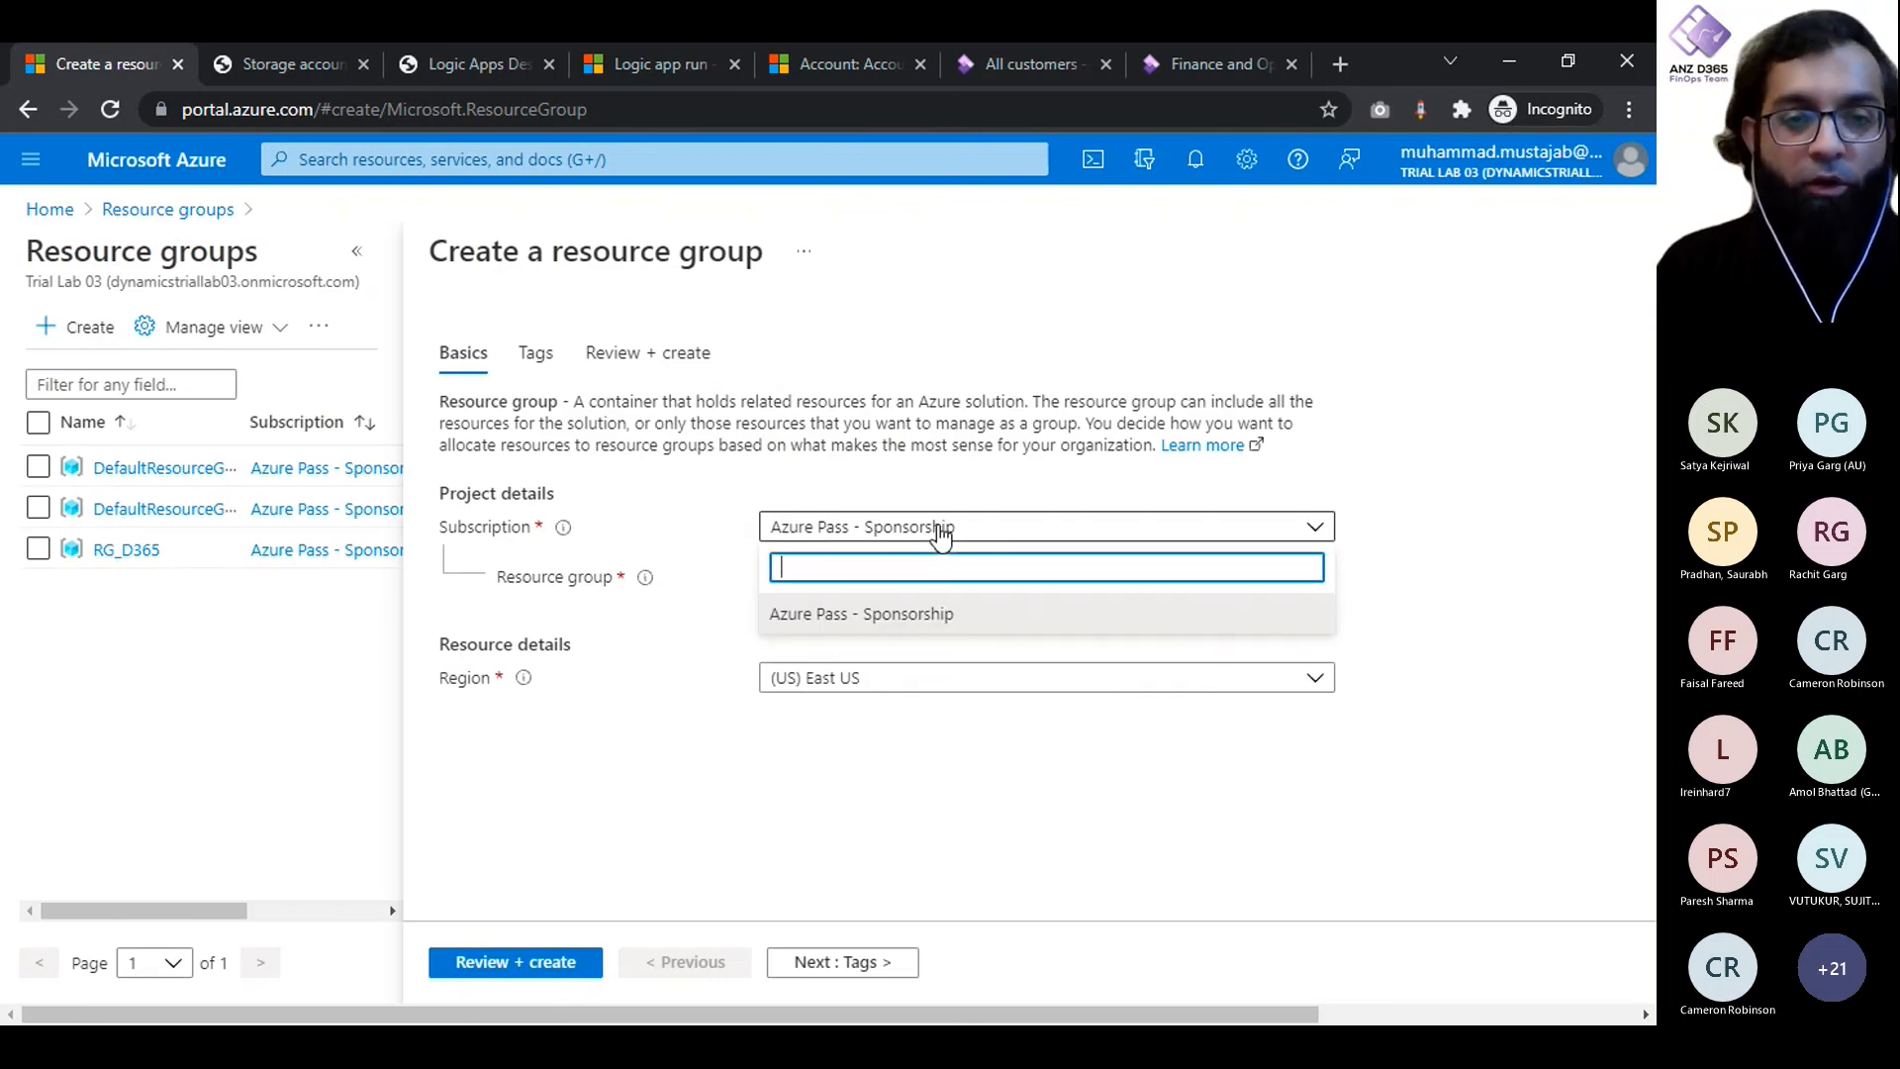
left_click(1428, 512)
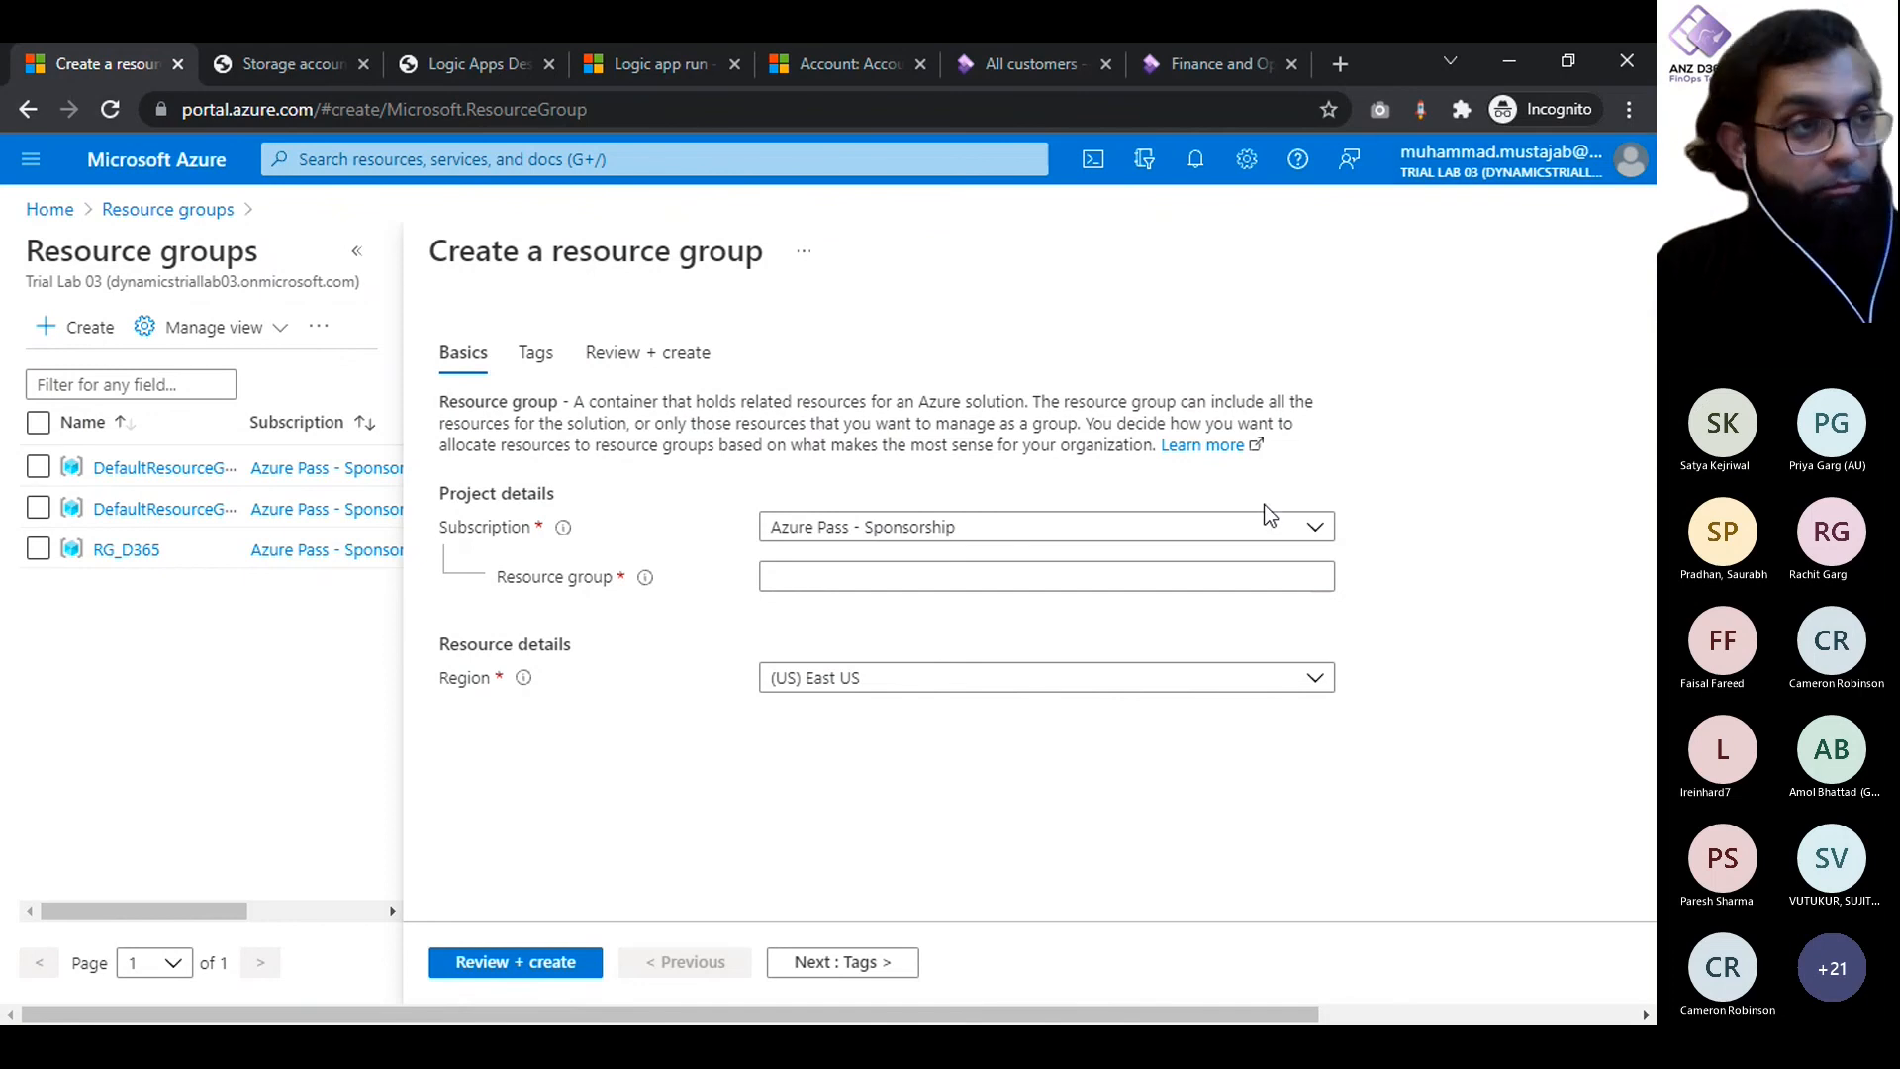
- Try to name the new resource group Logic App Grouping
left_click(1290, 586)
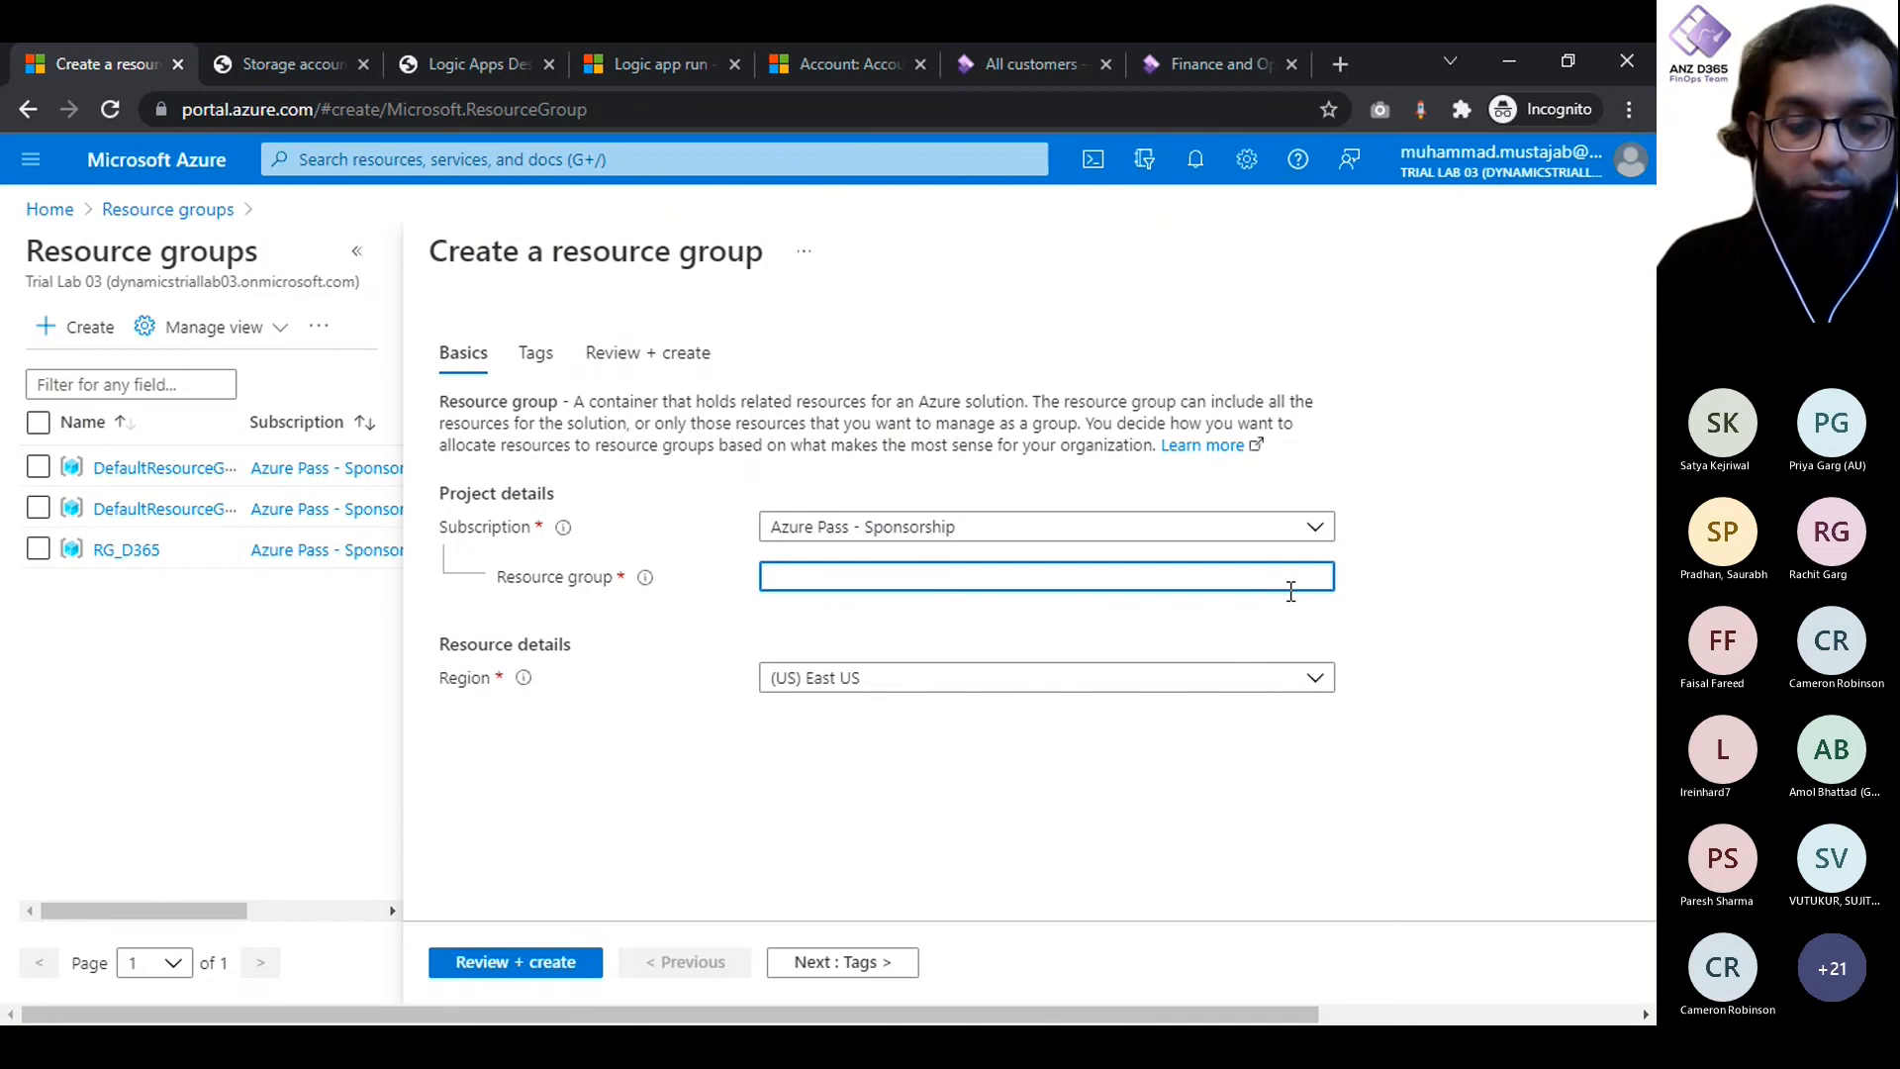
type("Logic")
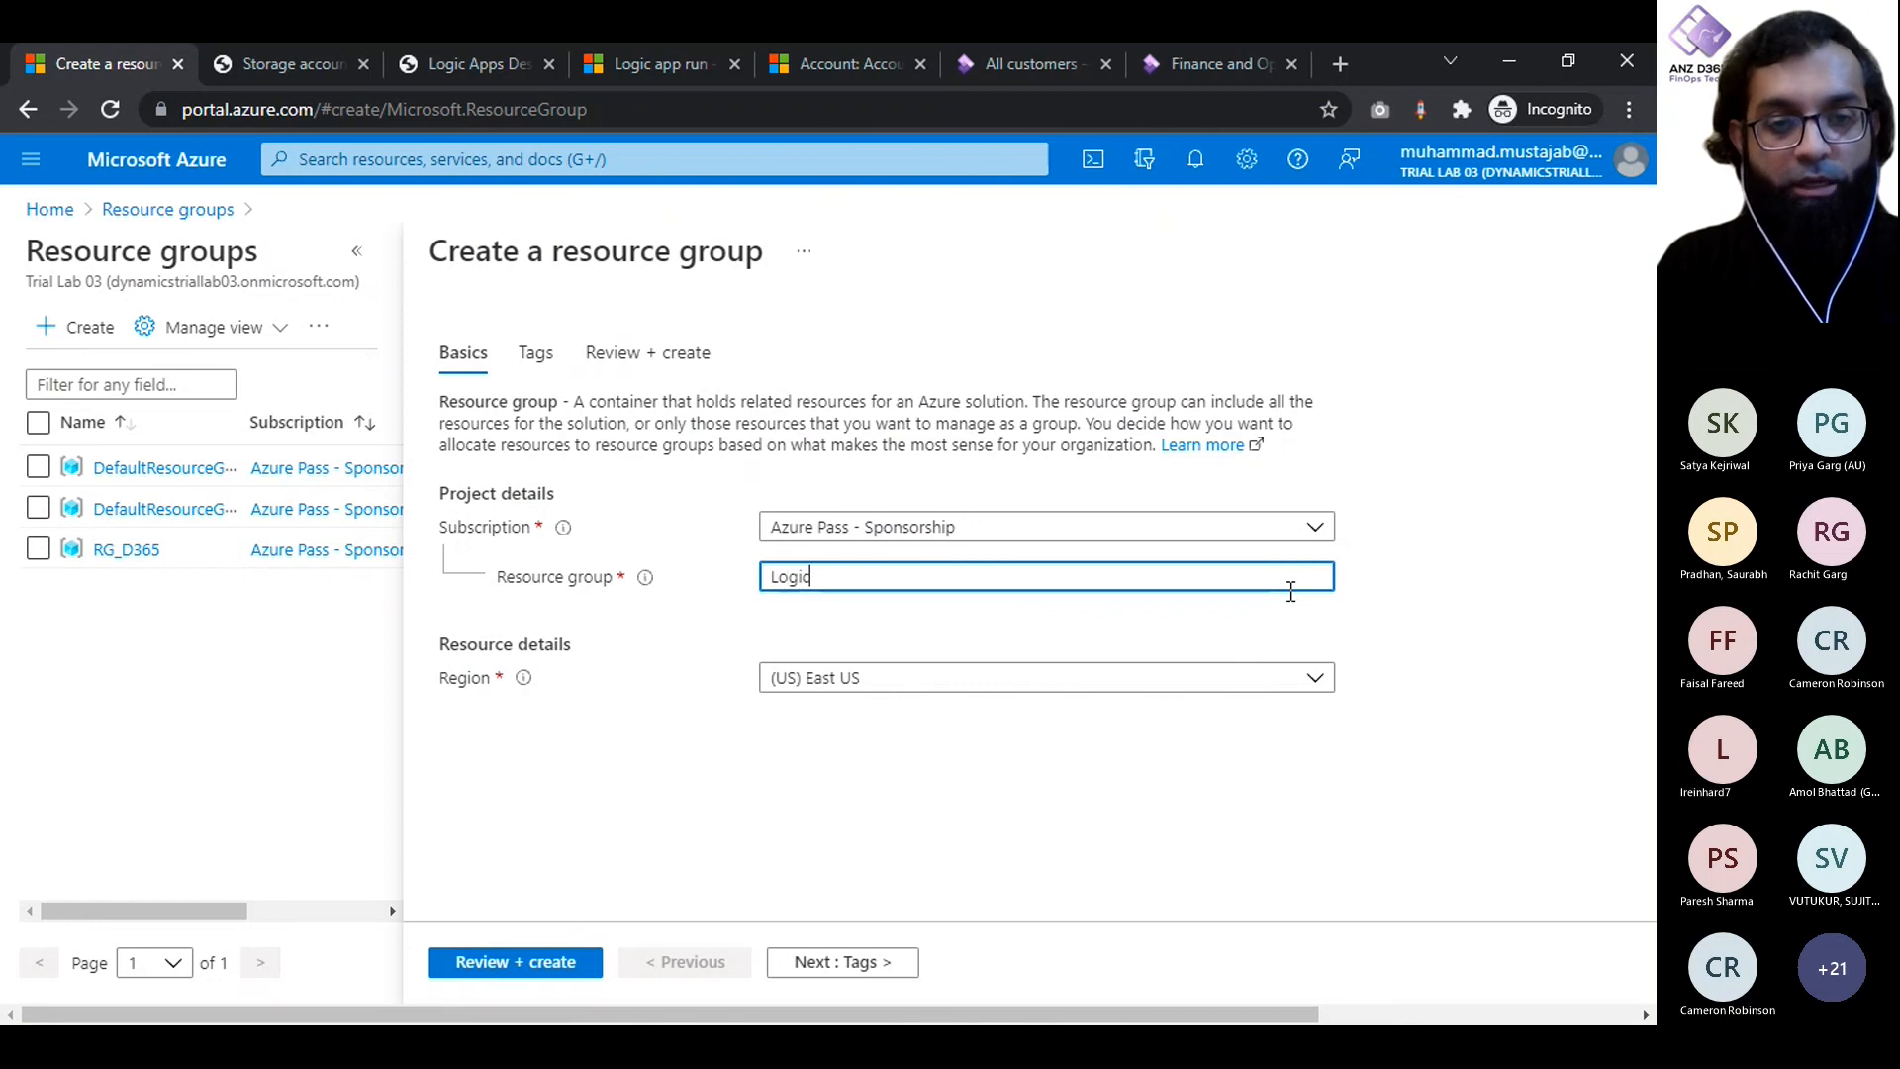
type(" App Groupo")
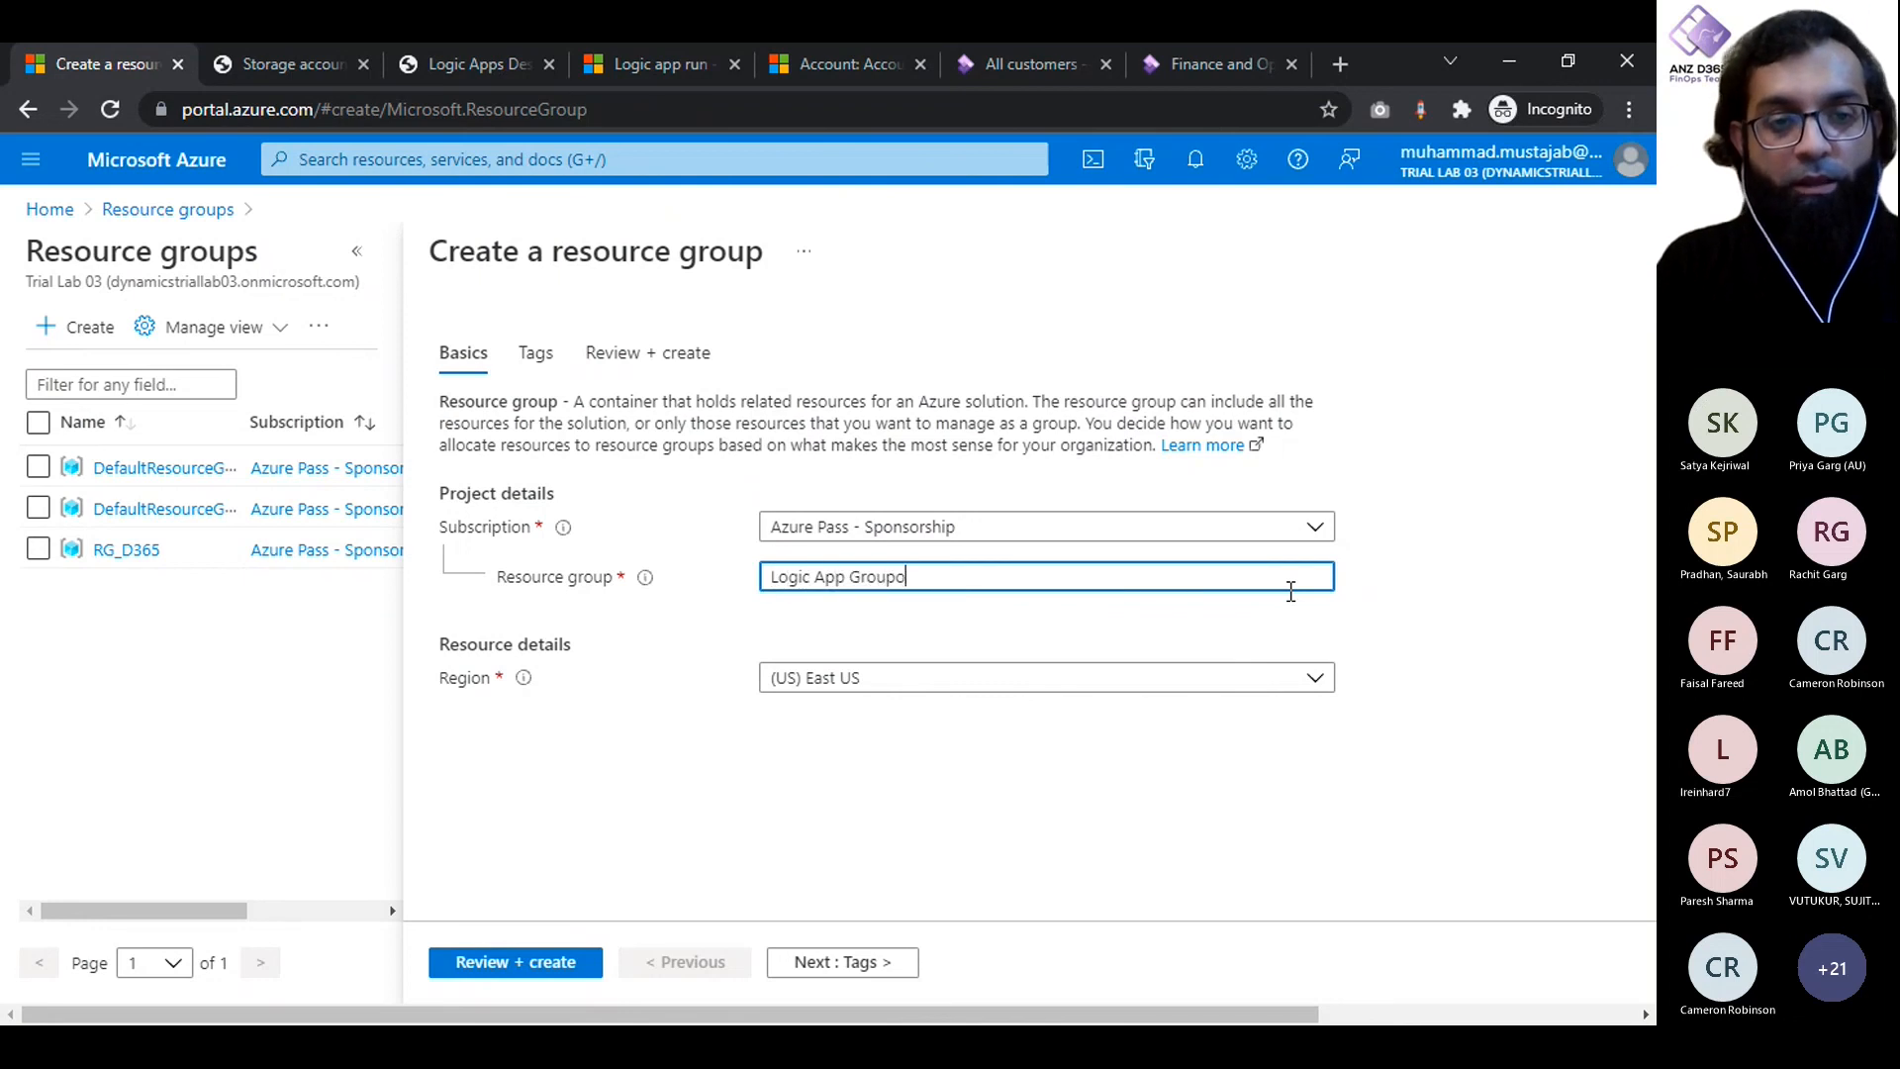
key("BackSpace")
type("ing")
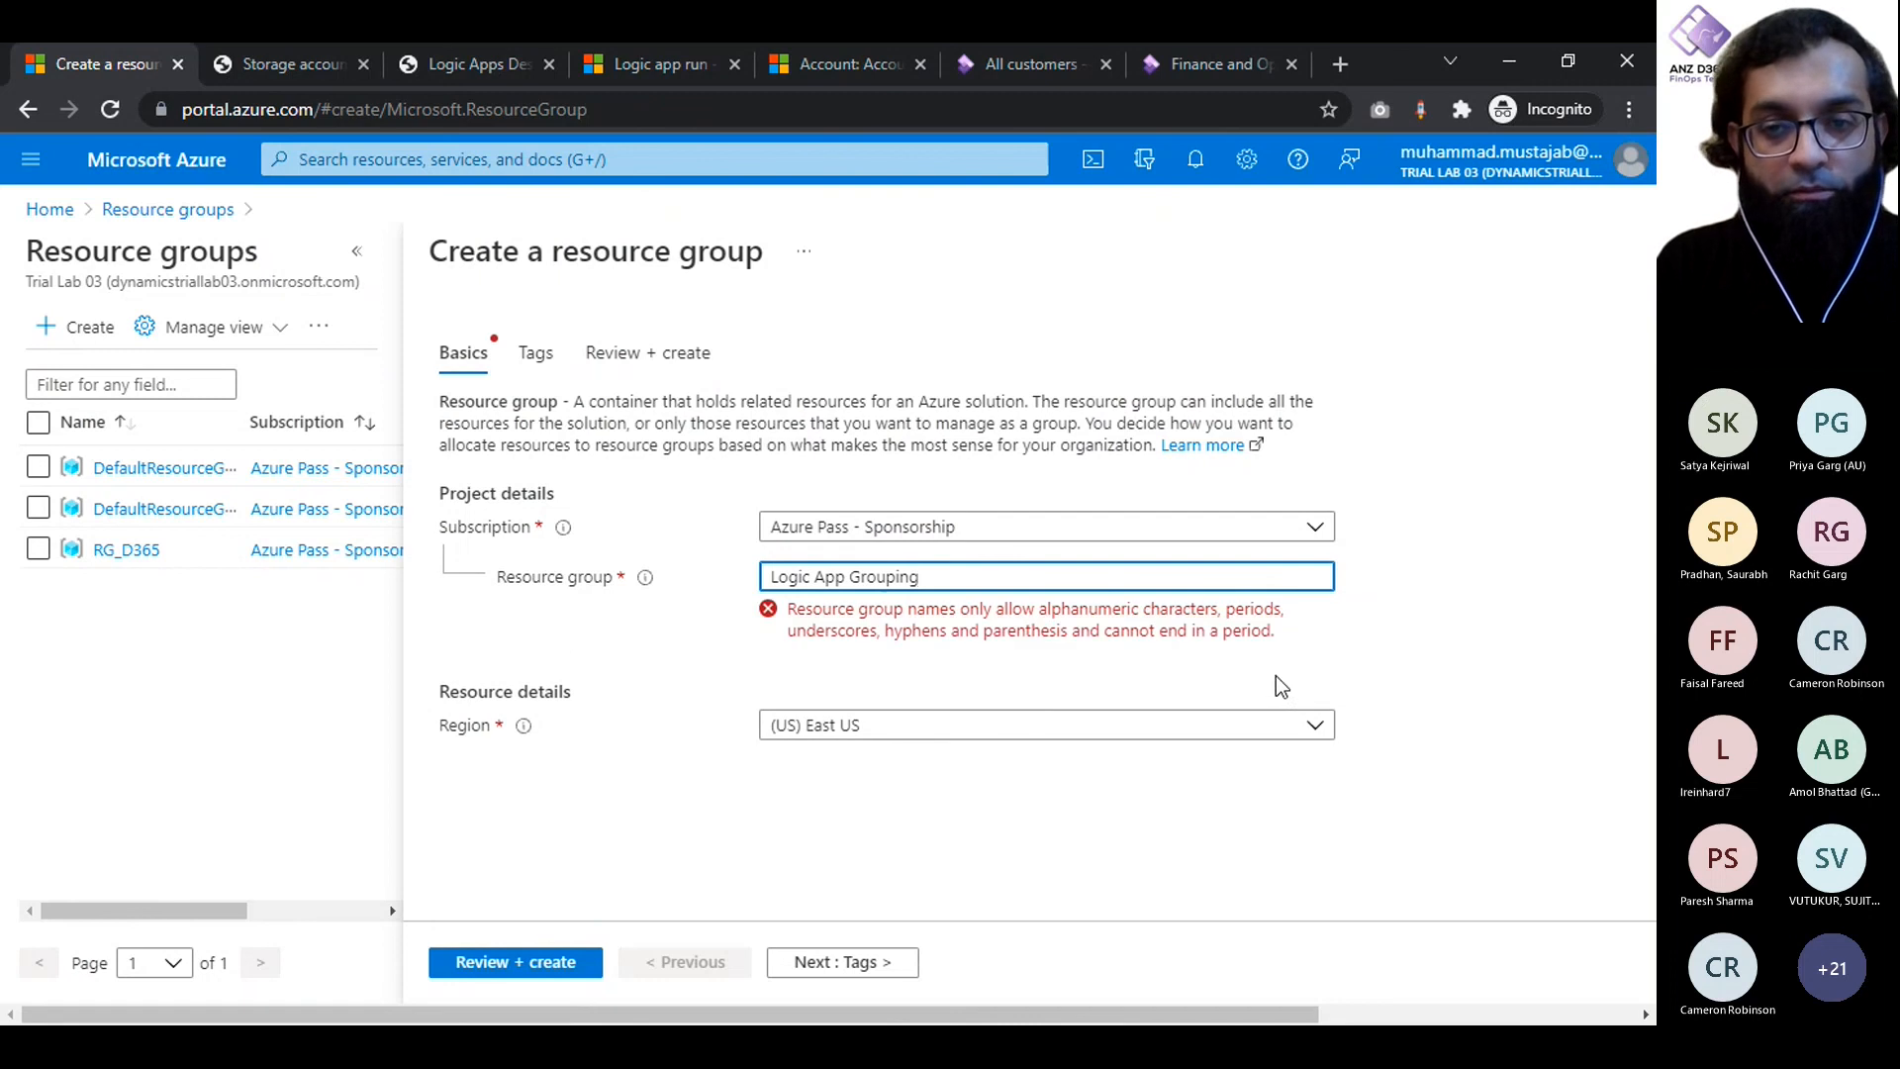
left_click(1275, 675)
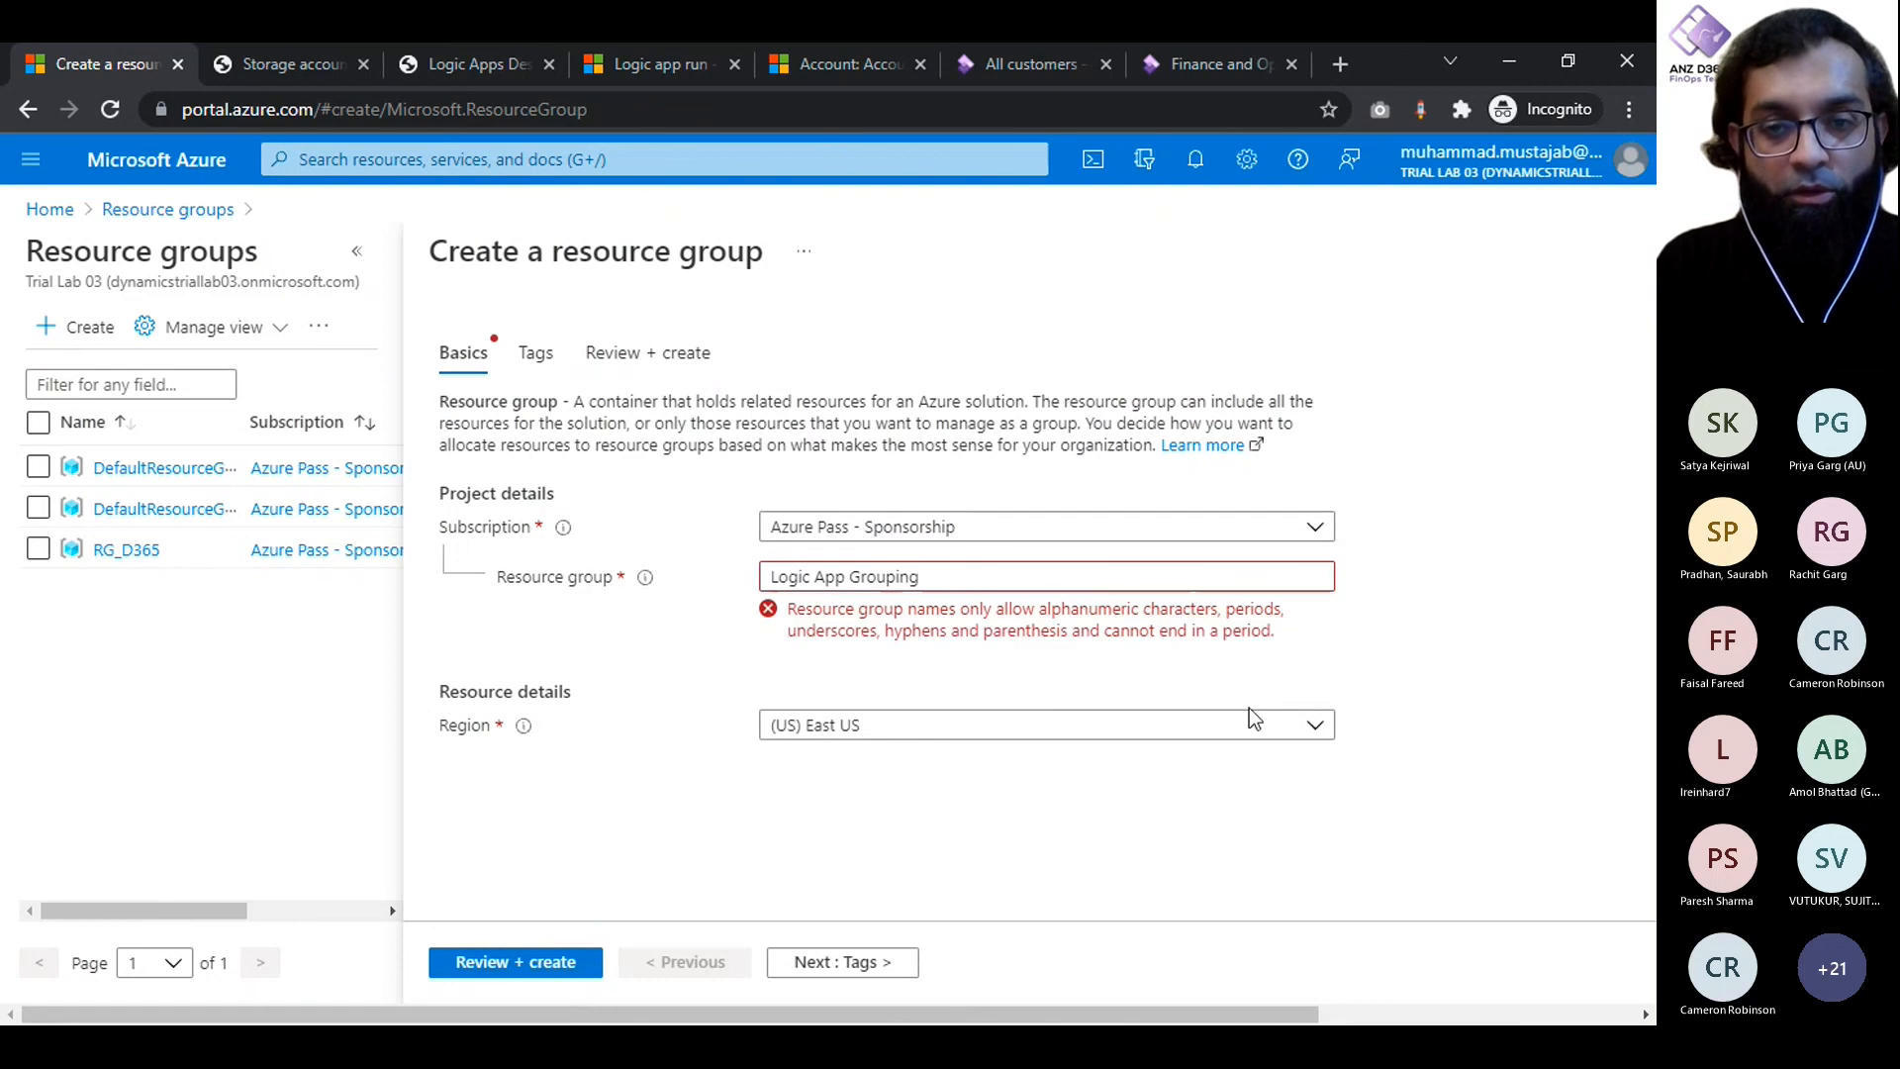
- Change the resource group name to LogicAppProd, without spaces
left_click(931, 576)
key("ctrl+Left")
key("BackSpace")
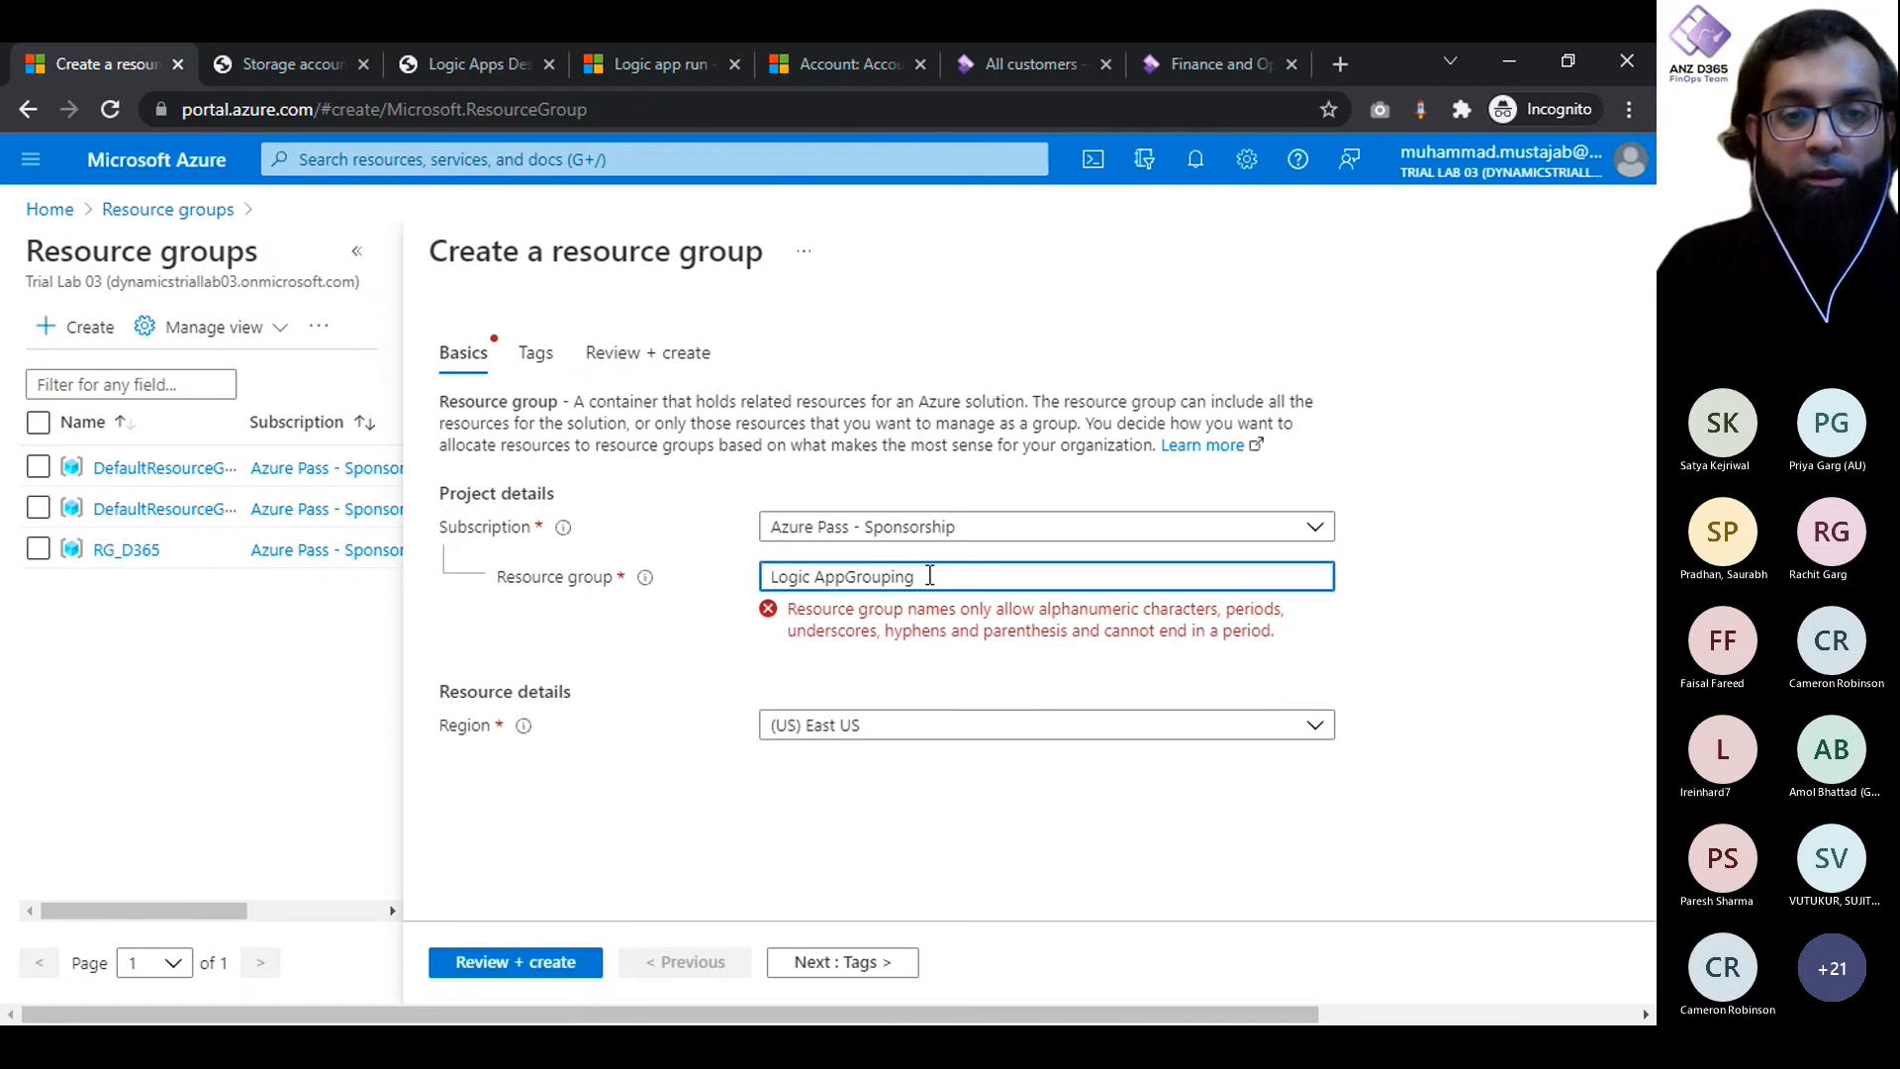
double_click(930, 576)
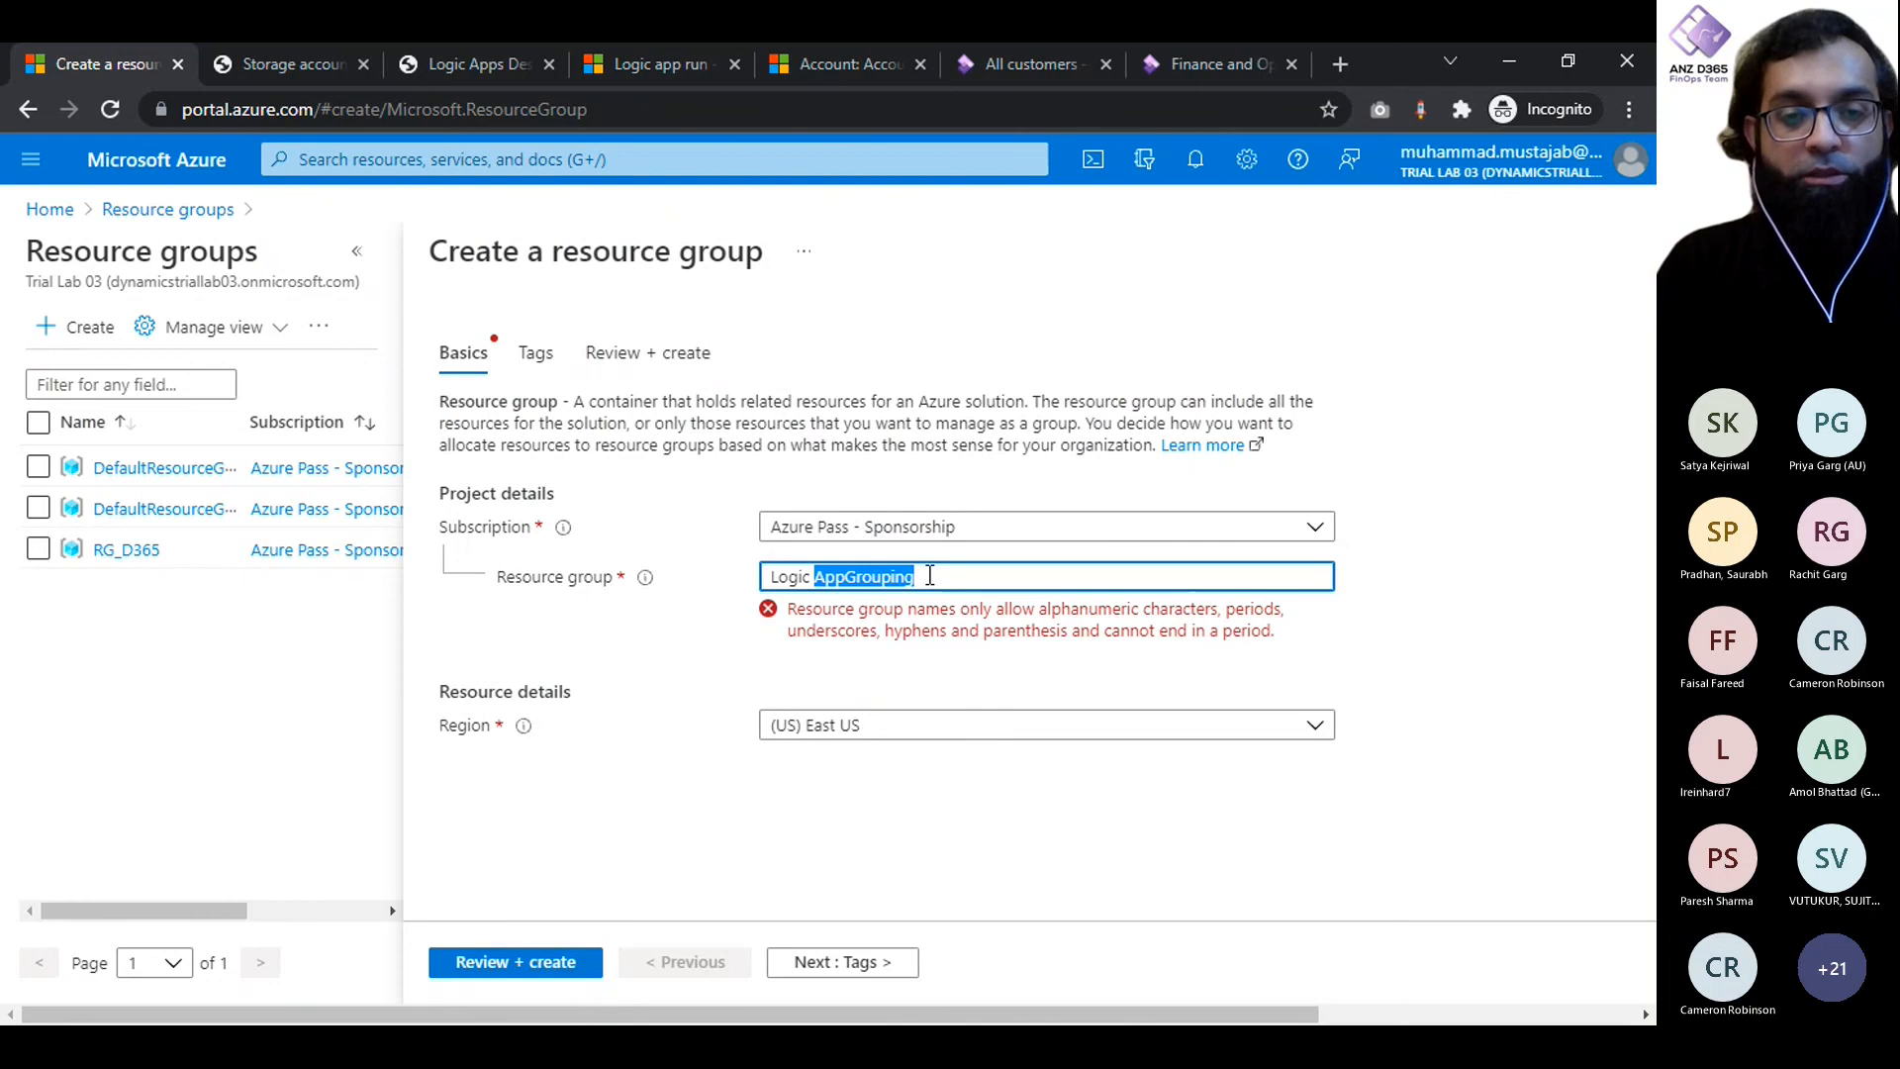
key("BackSpace")
key("BackSpace")
type("App")
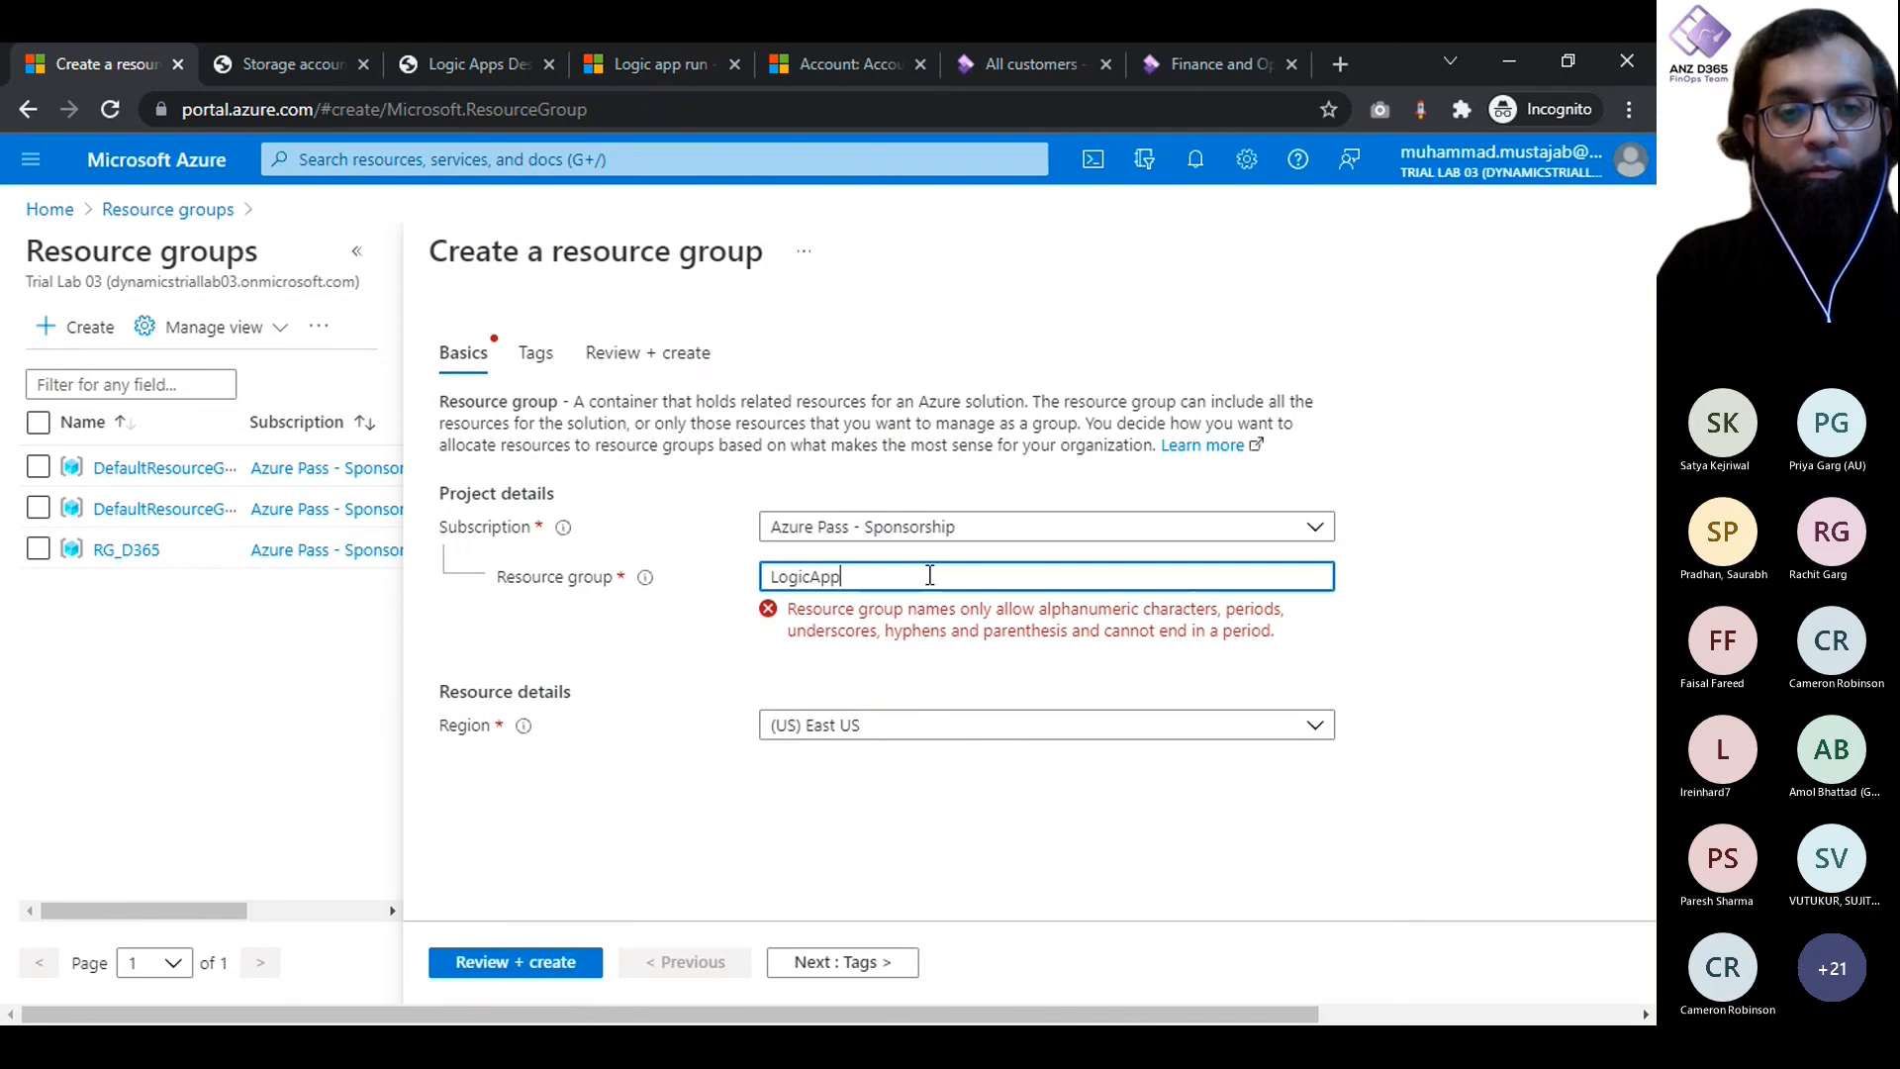
type("Prod")
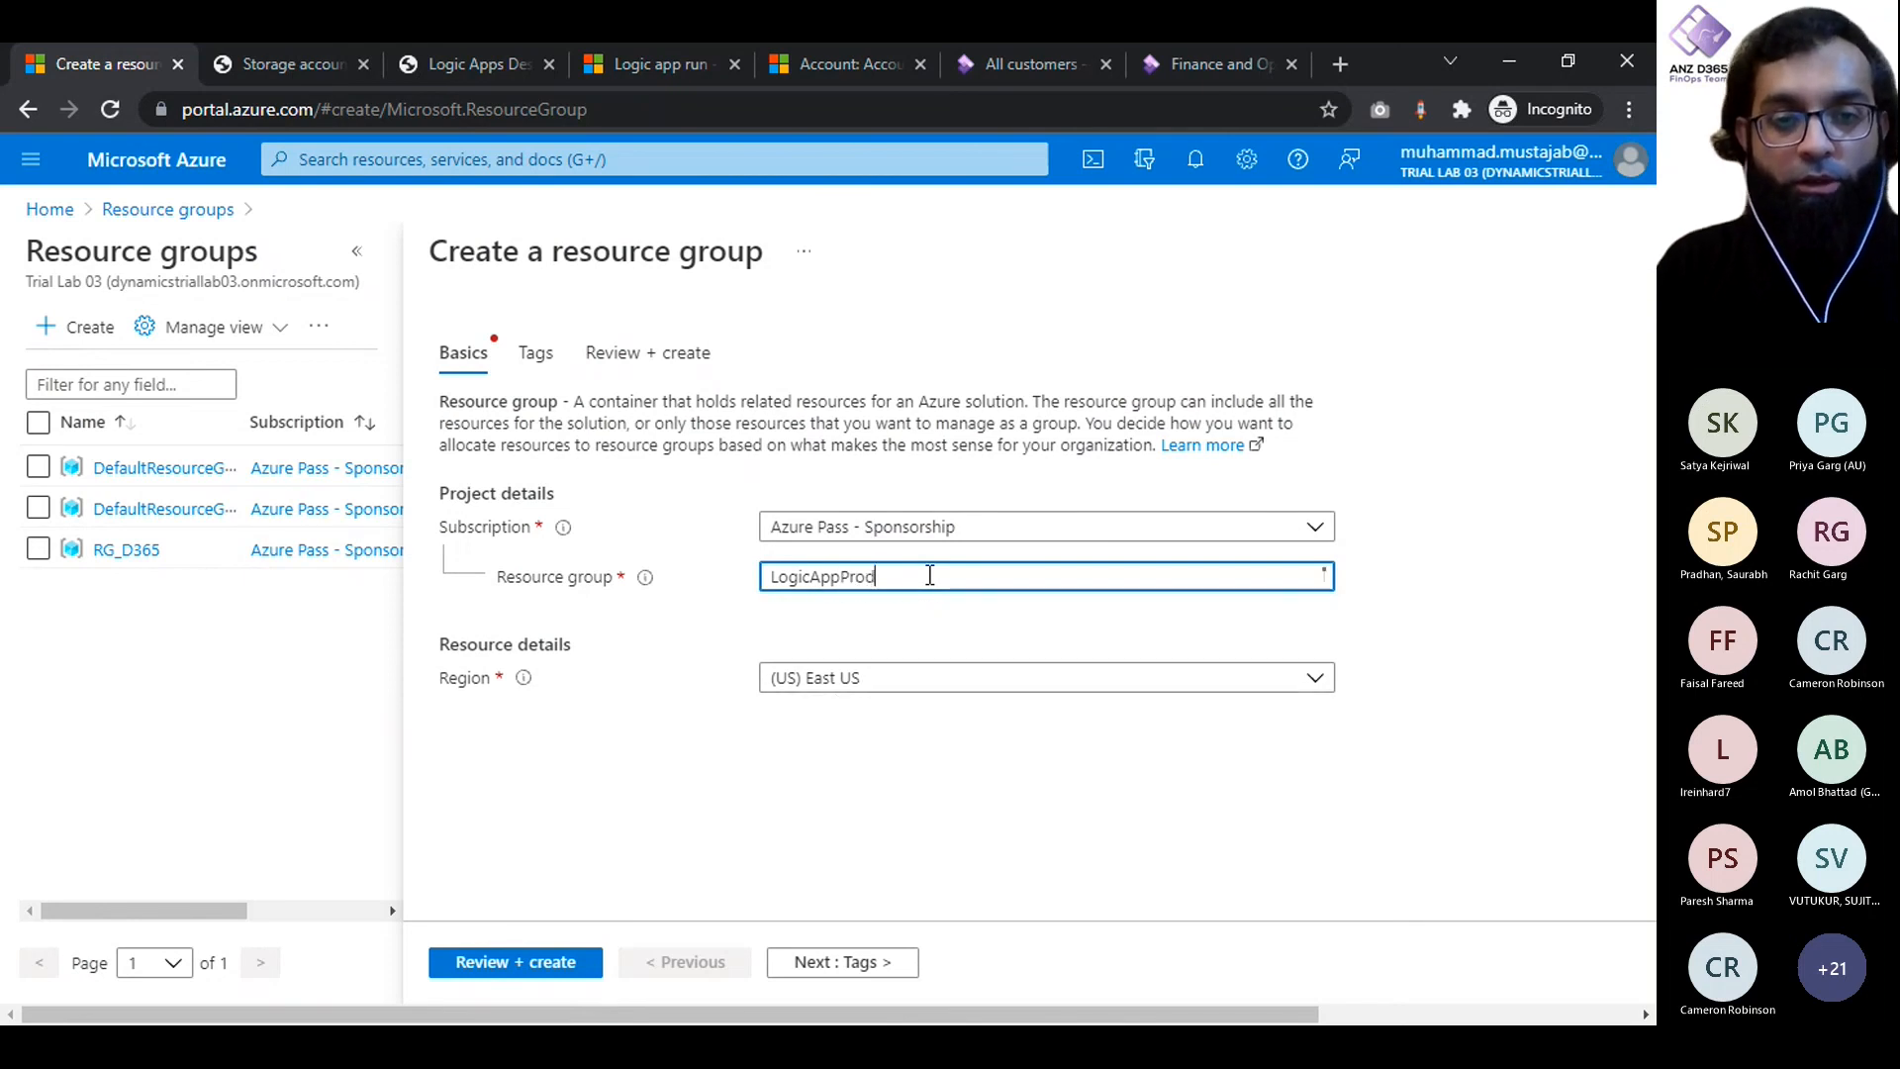
- Set the resource group's region to (Asia Pacific) Australia Southeast
left_click(843, 695)
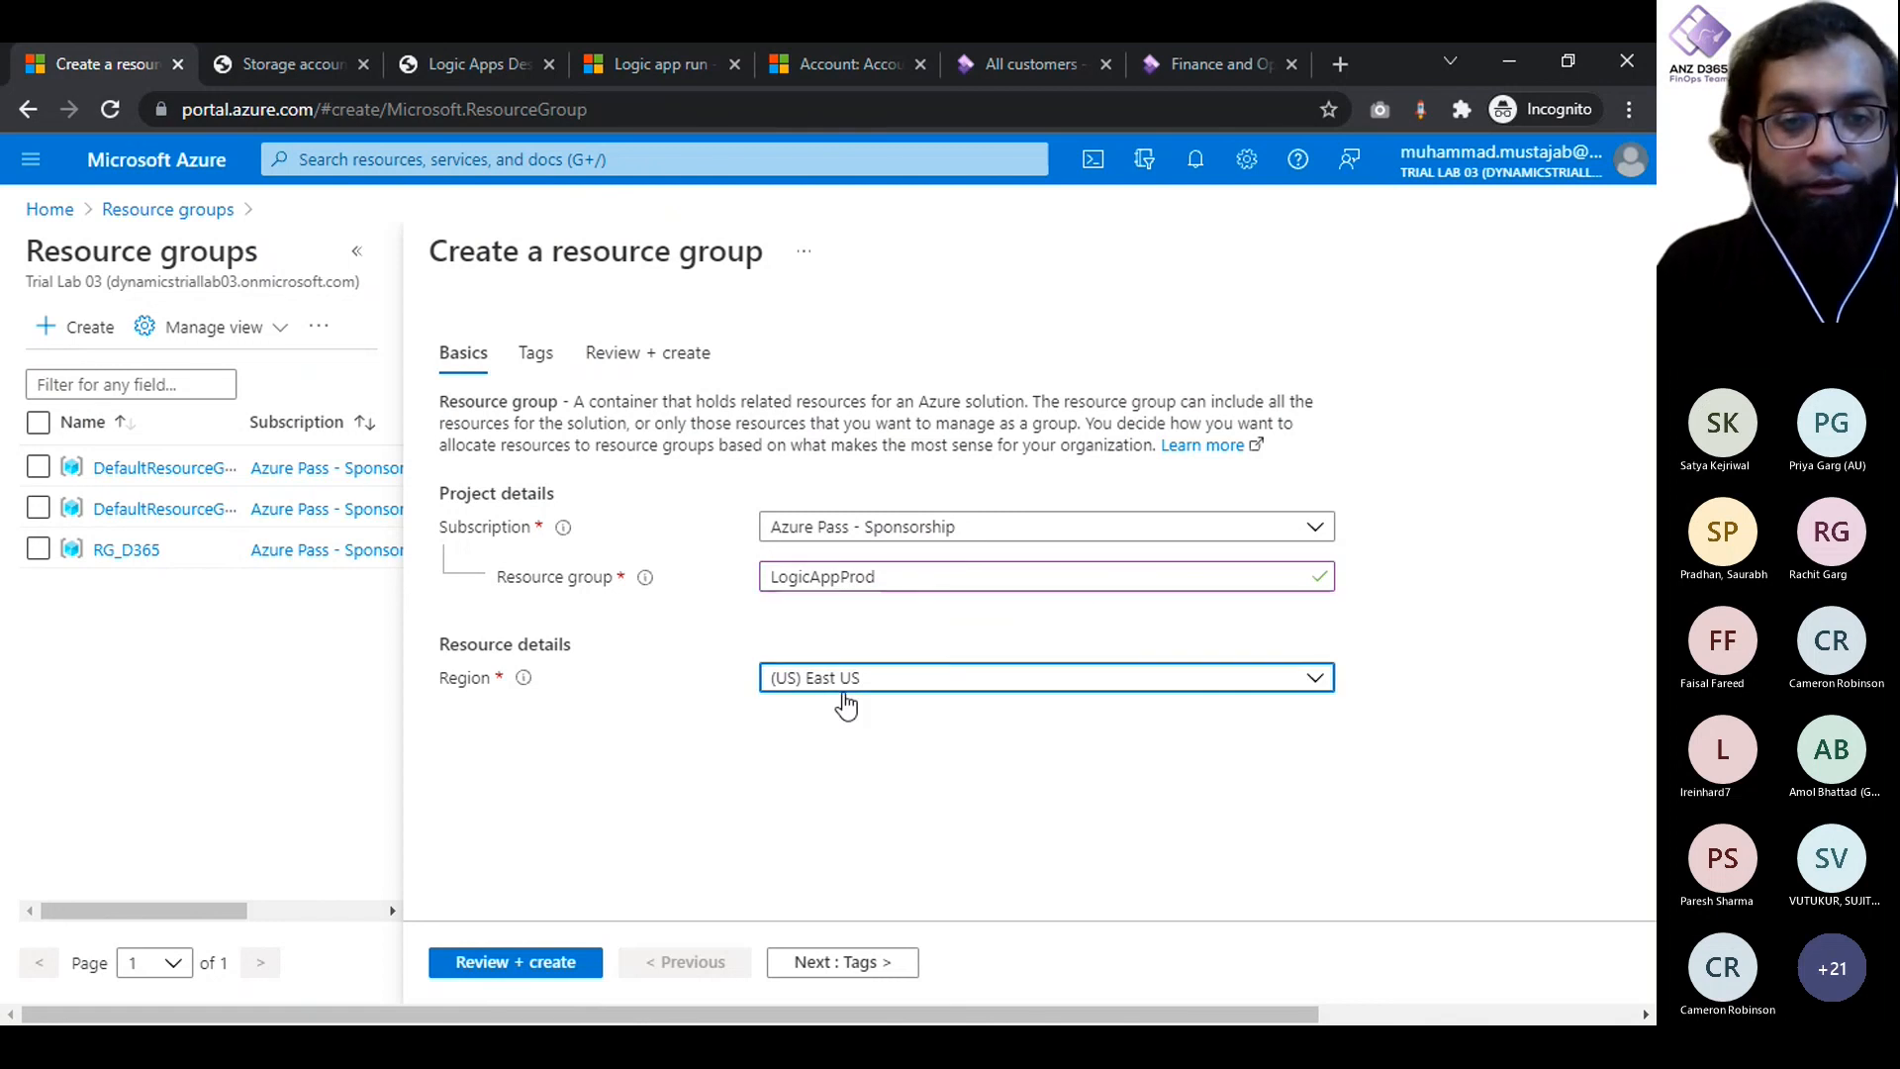
type("sou")
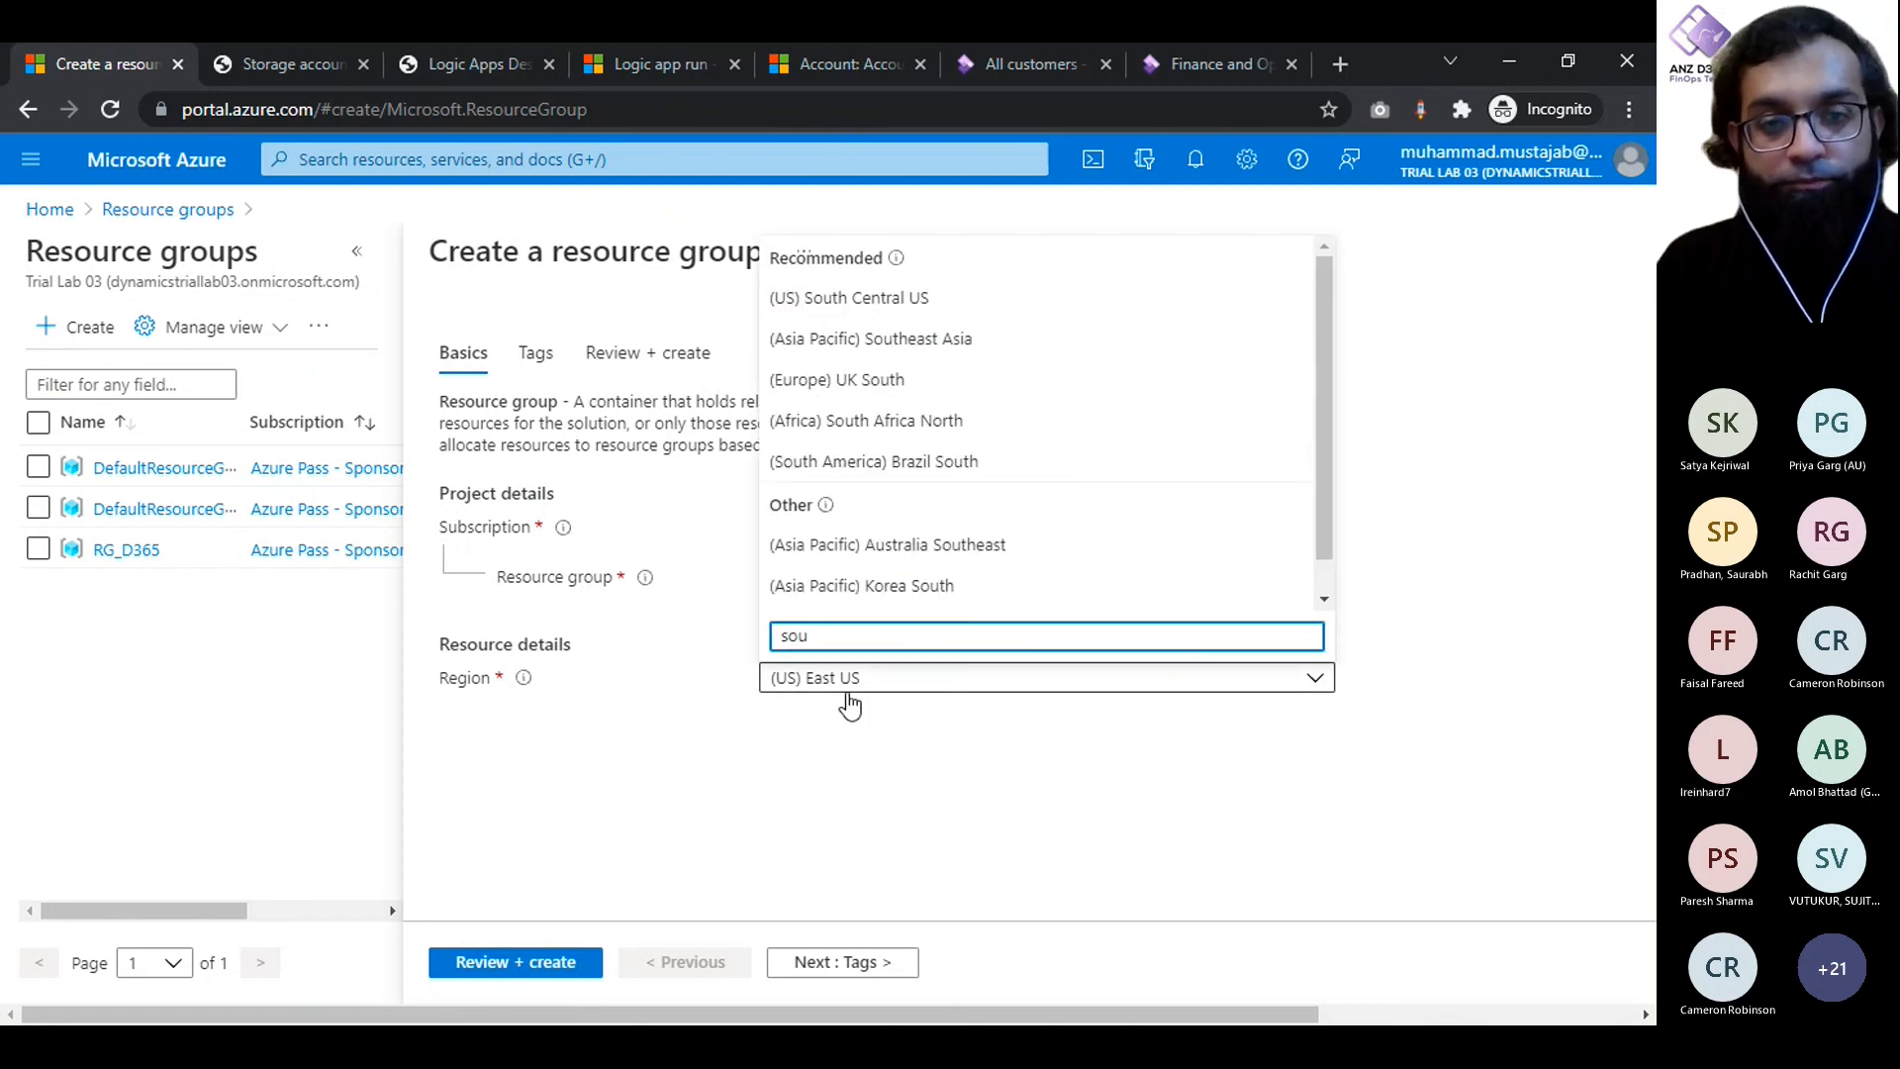
type("th")
key("ctrl+a")
type("Aus")
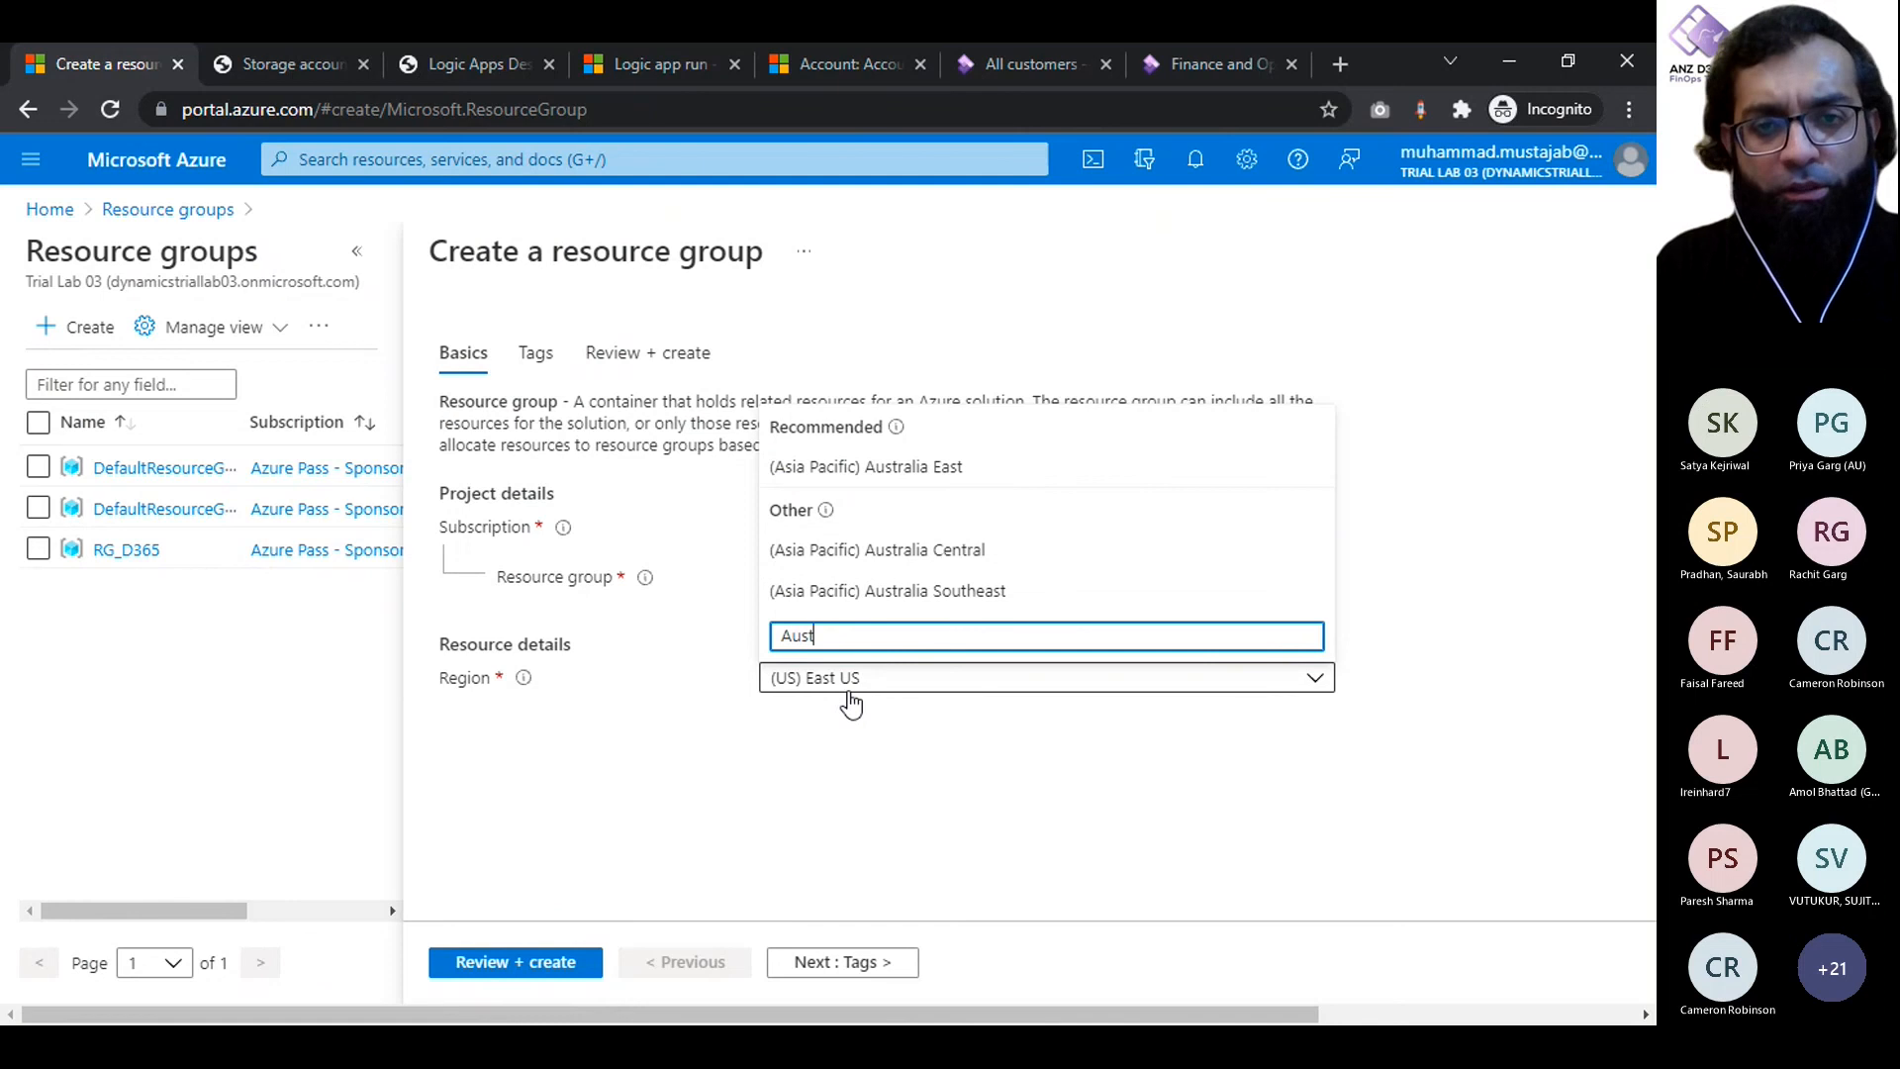
left_click(891, 592)
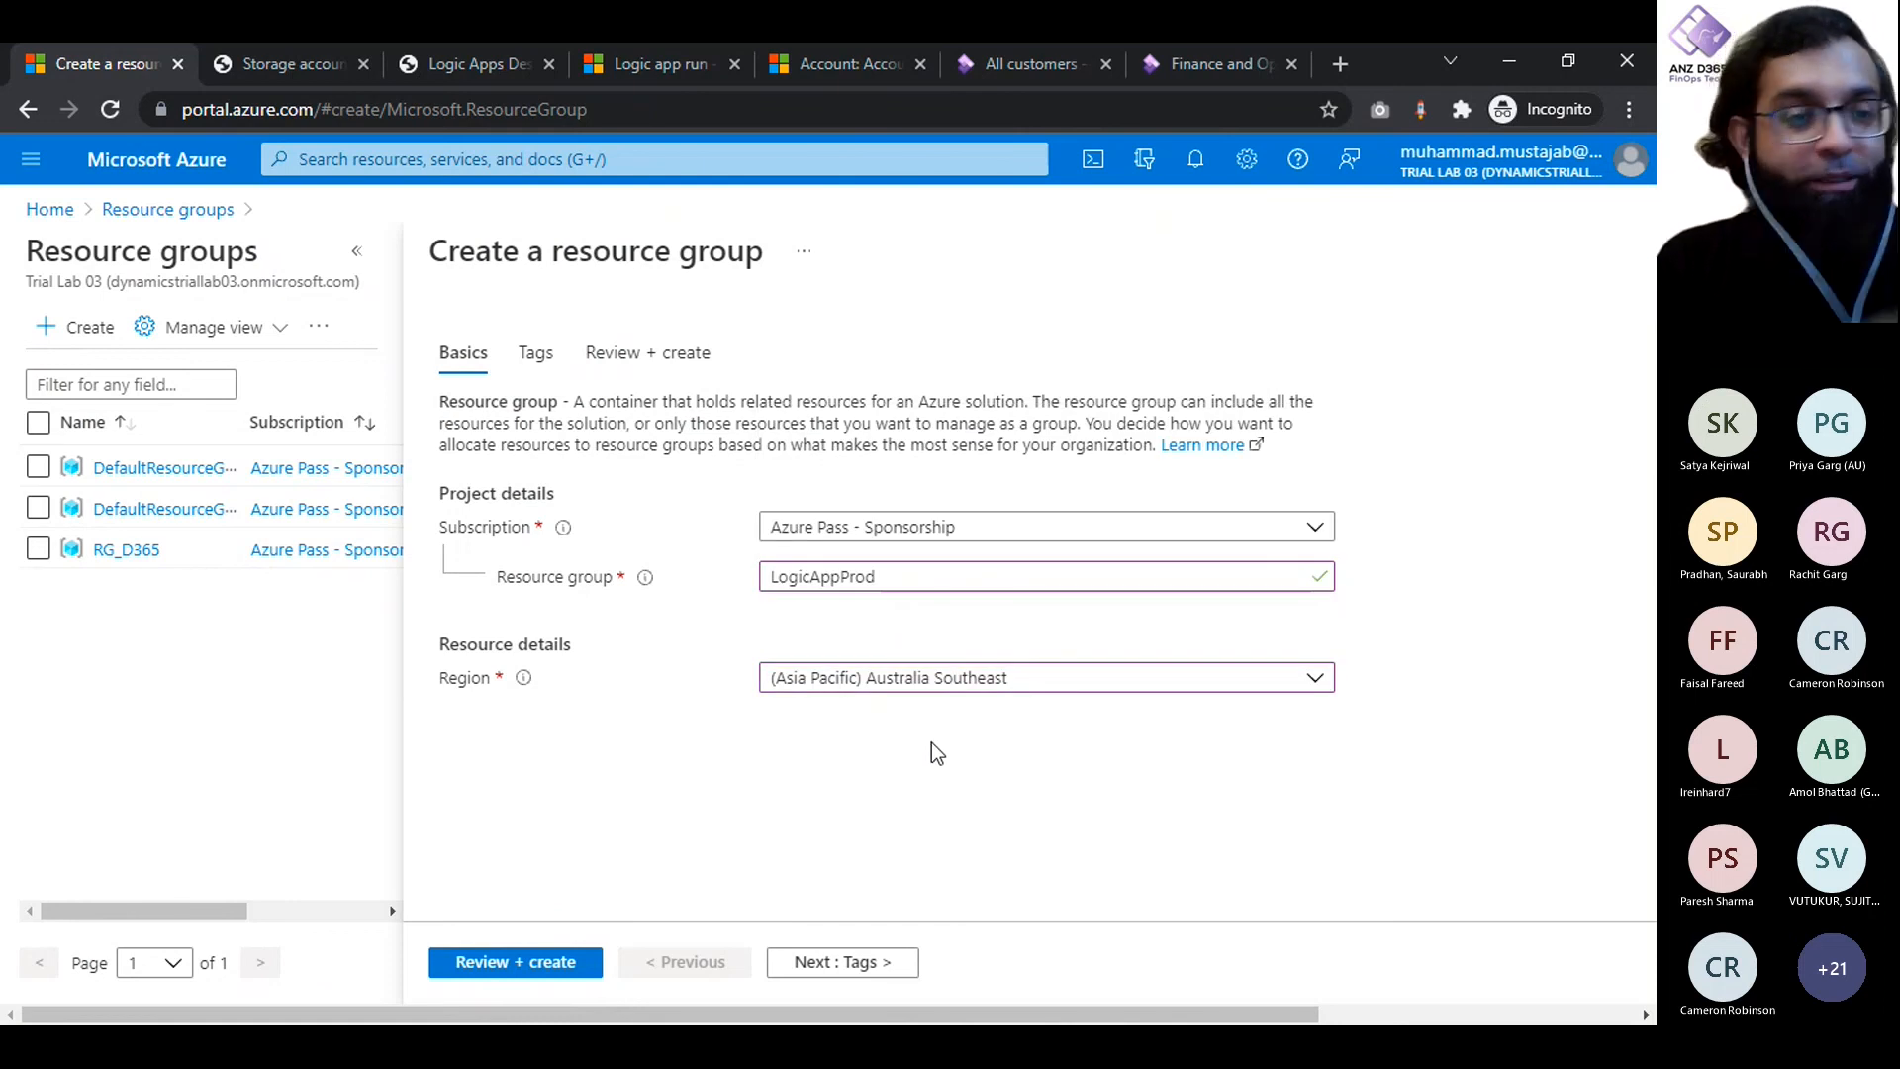
- Review and create the LogicAppProd resource group, and check its creation in the portal notifications
left_click(552, 962)
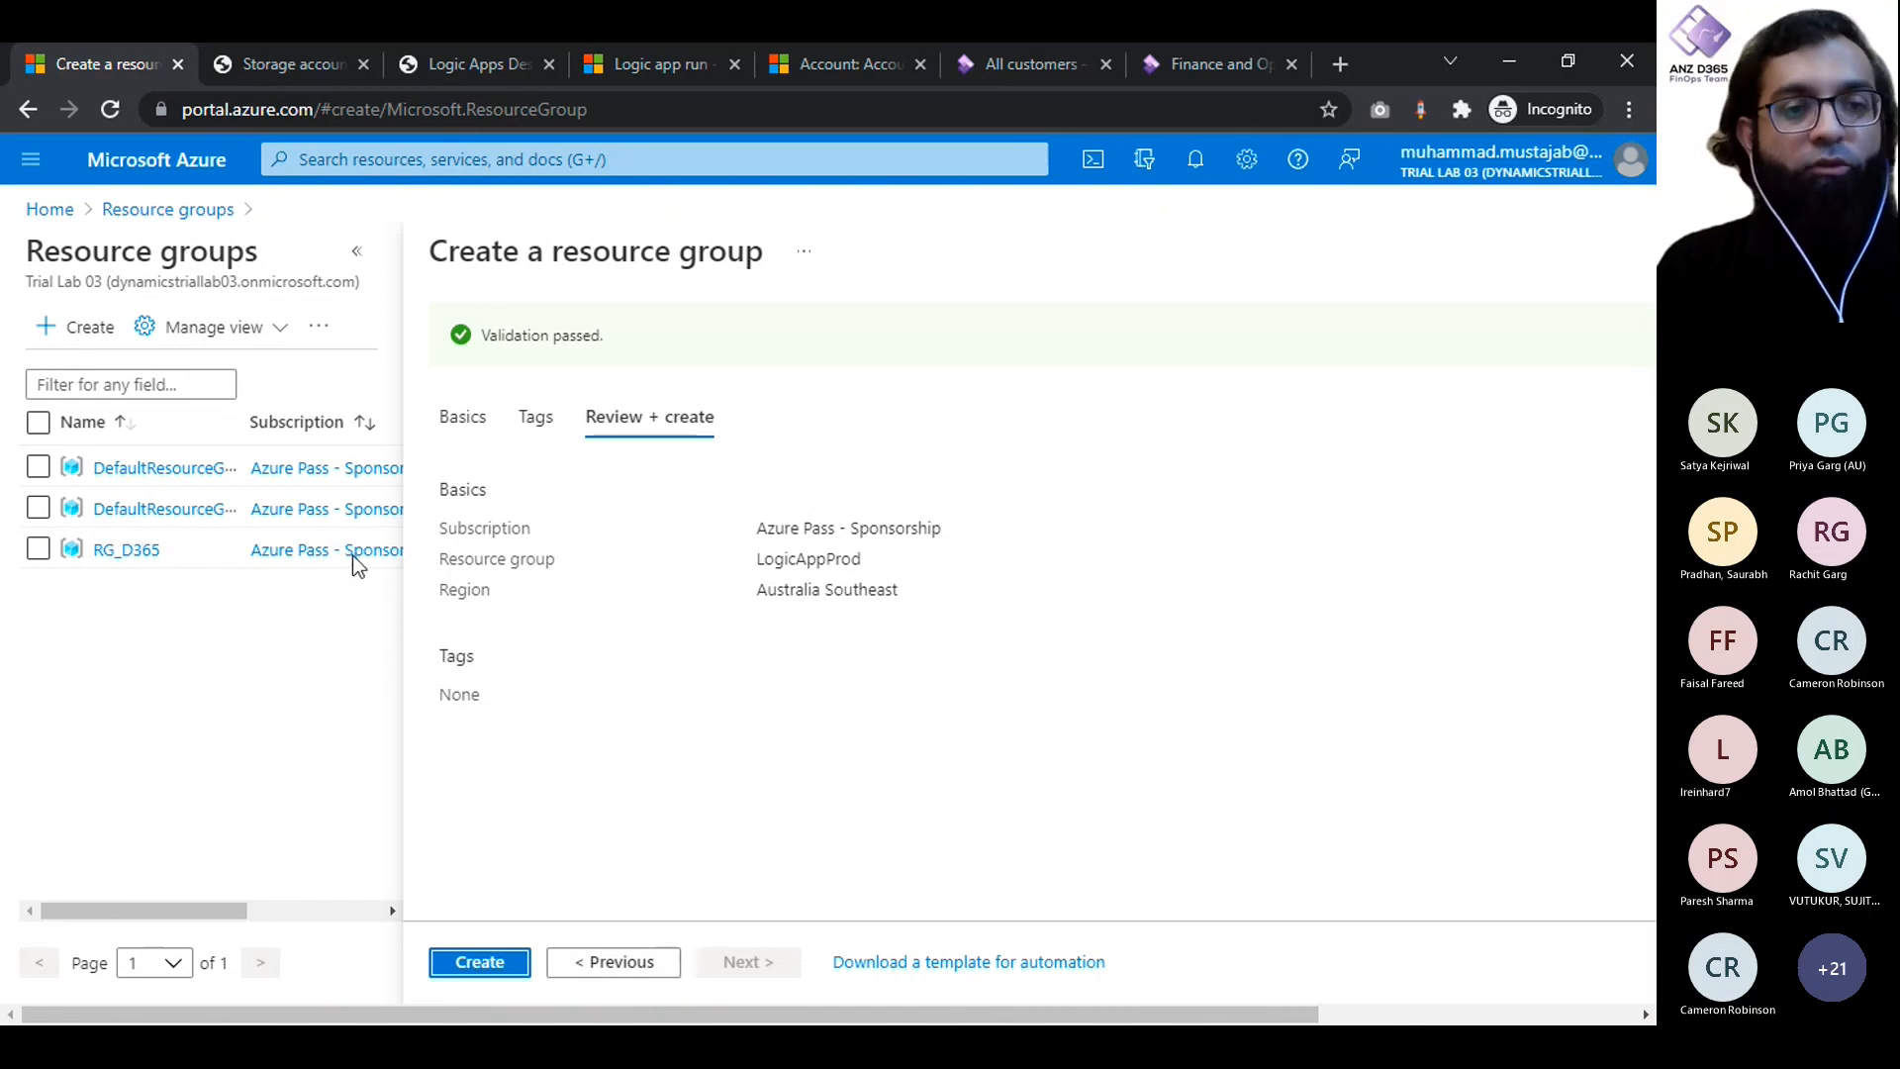
left_click(481, 962)
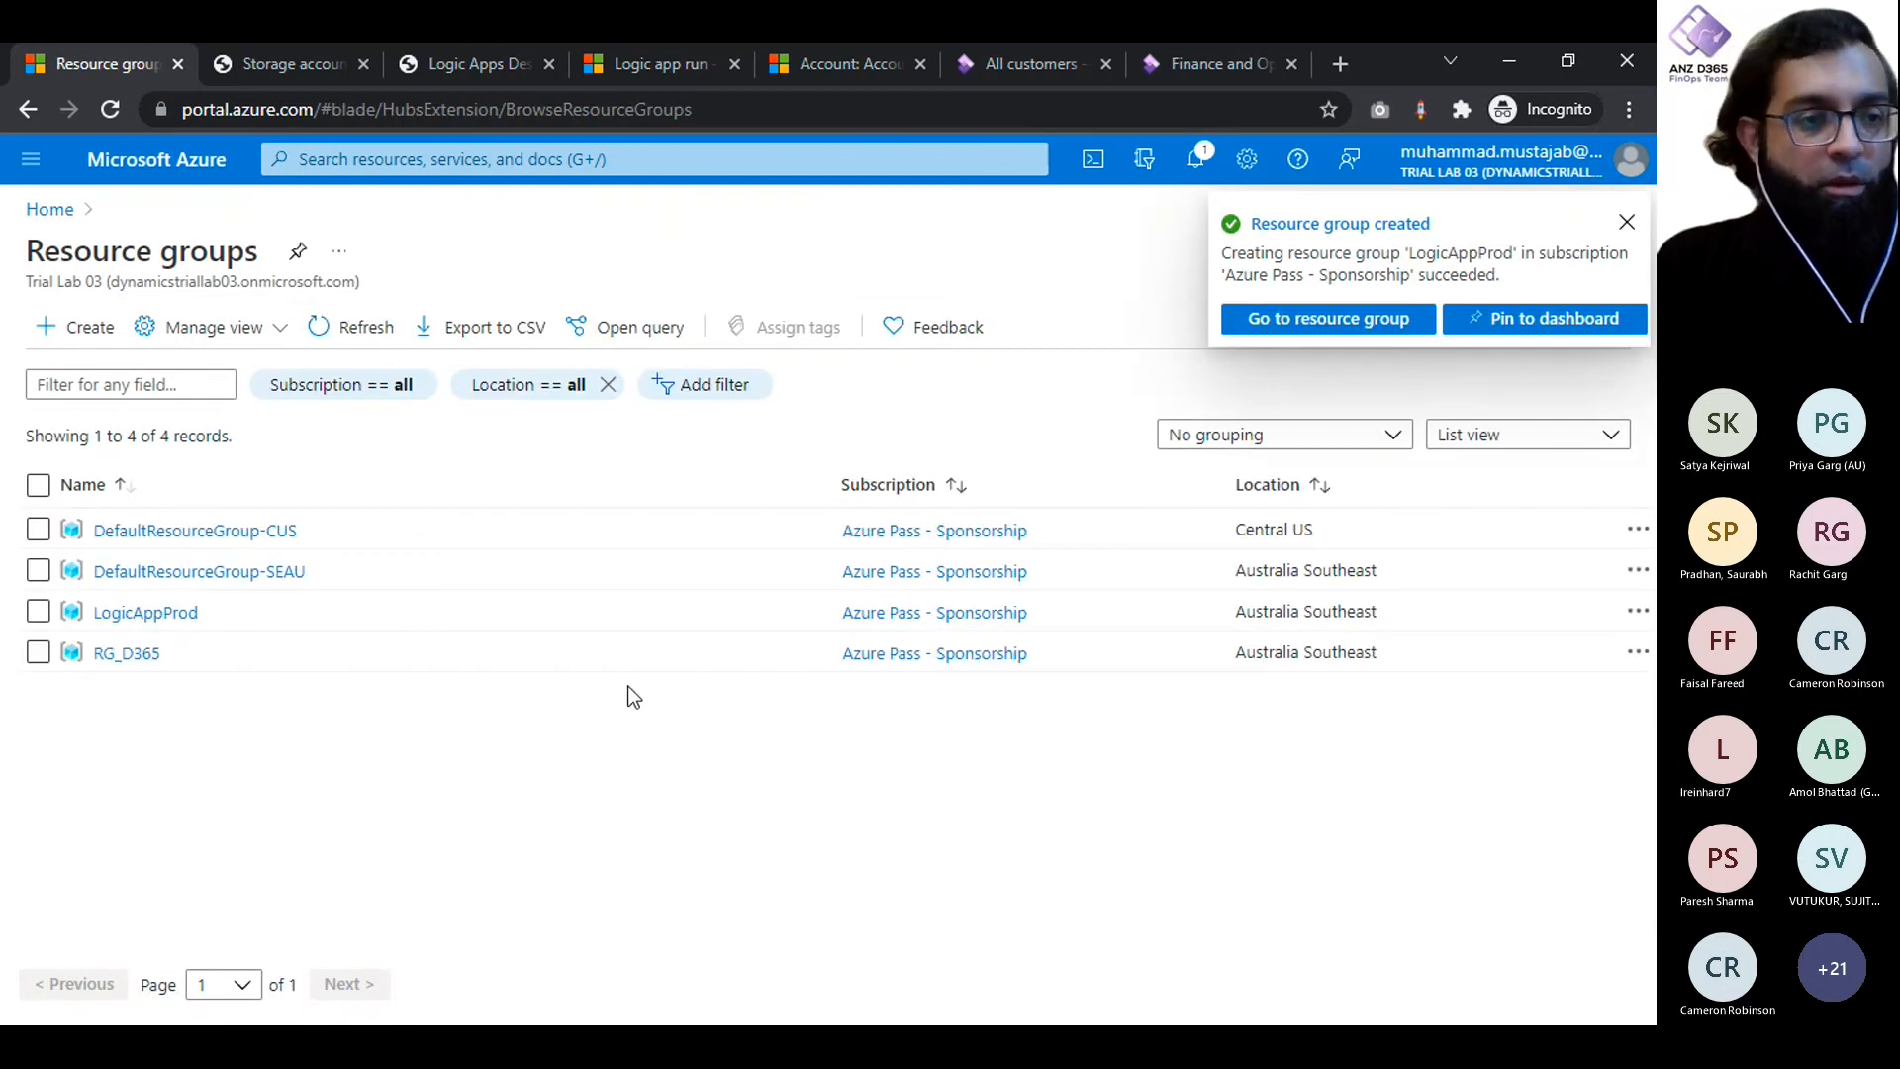
left_click(1628, 224)
left_click(1195, 163)
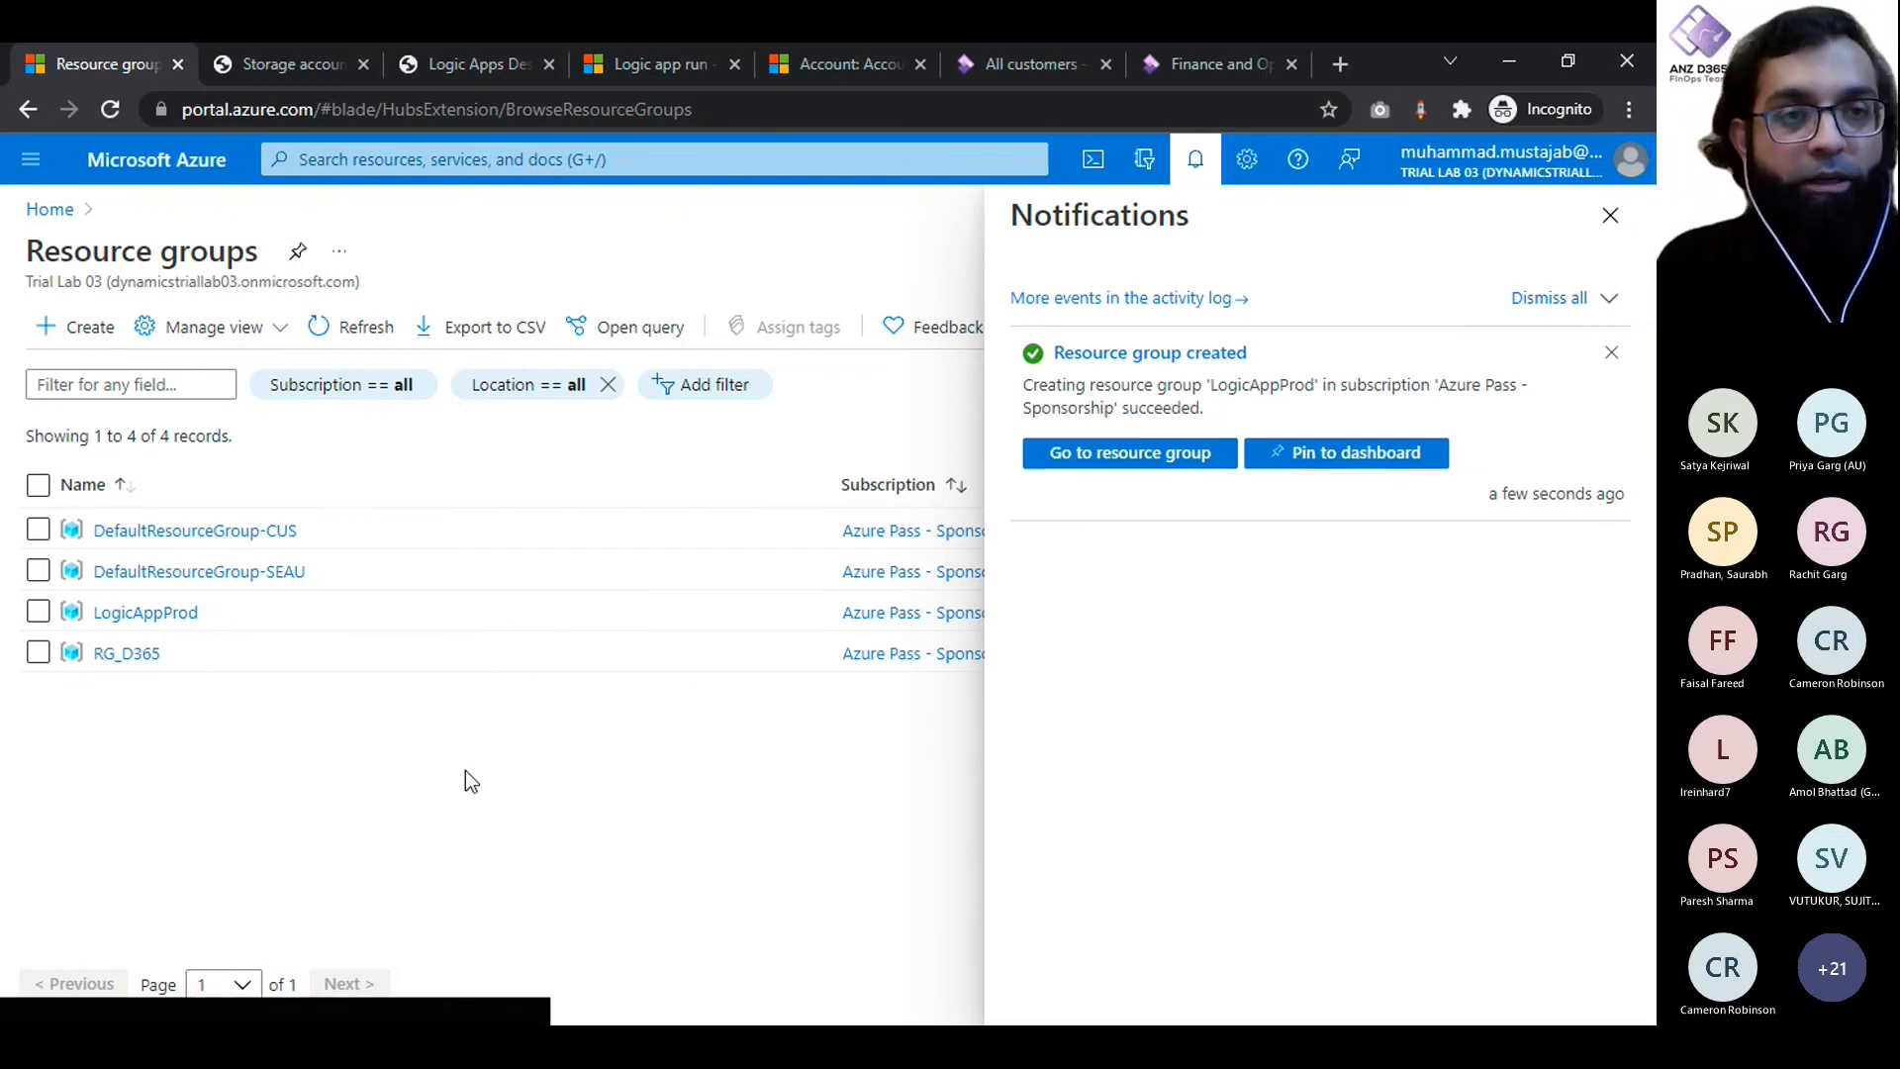
- Start creating a storage account and assign it to the LogicAppProd resource group
left_click(287, 68)
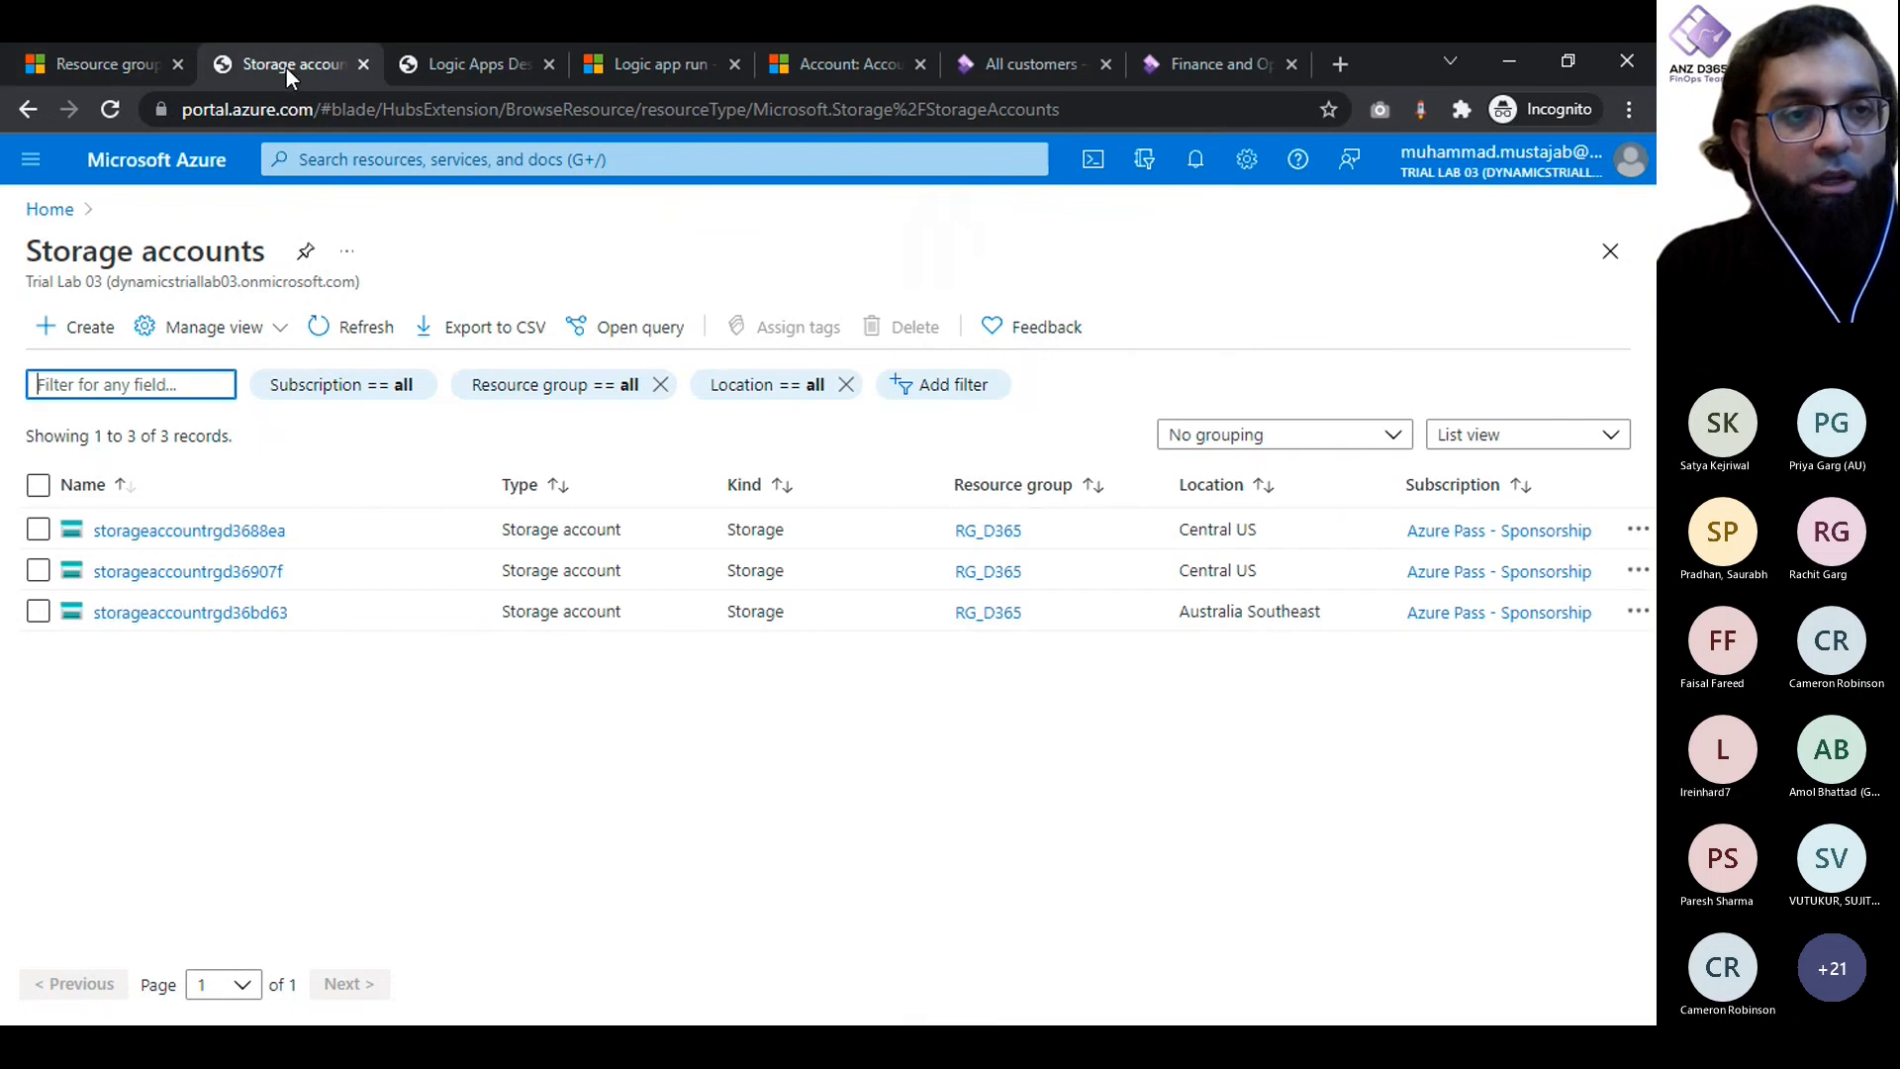
left_click(99, 328)
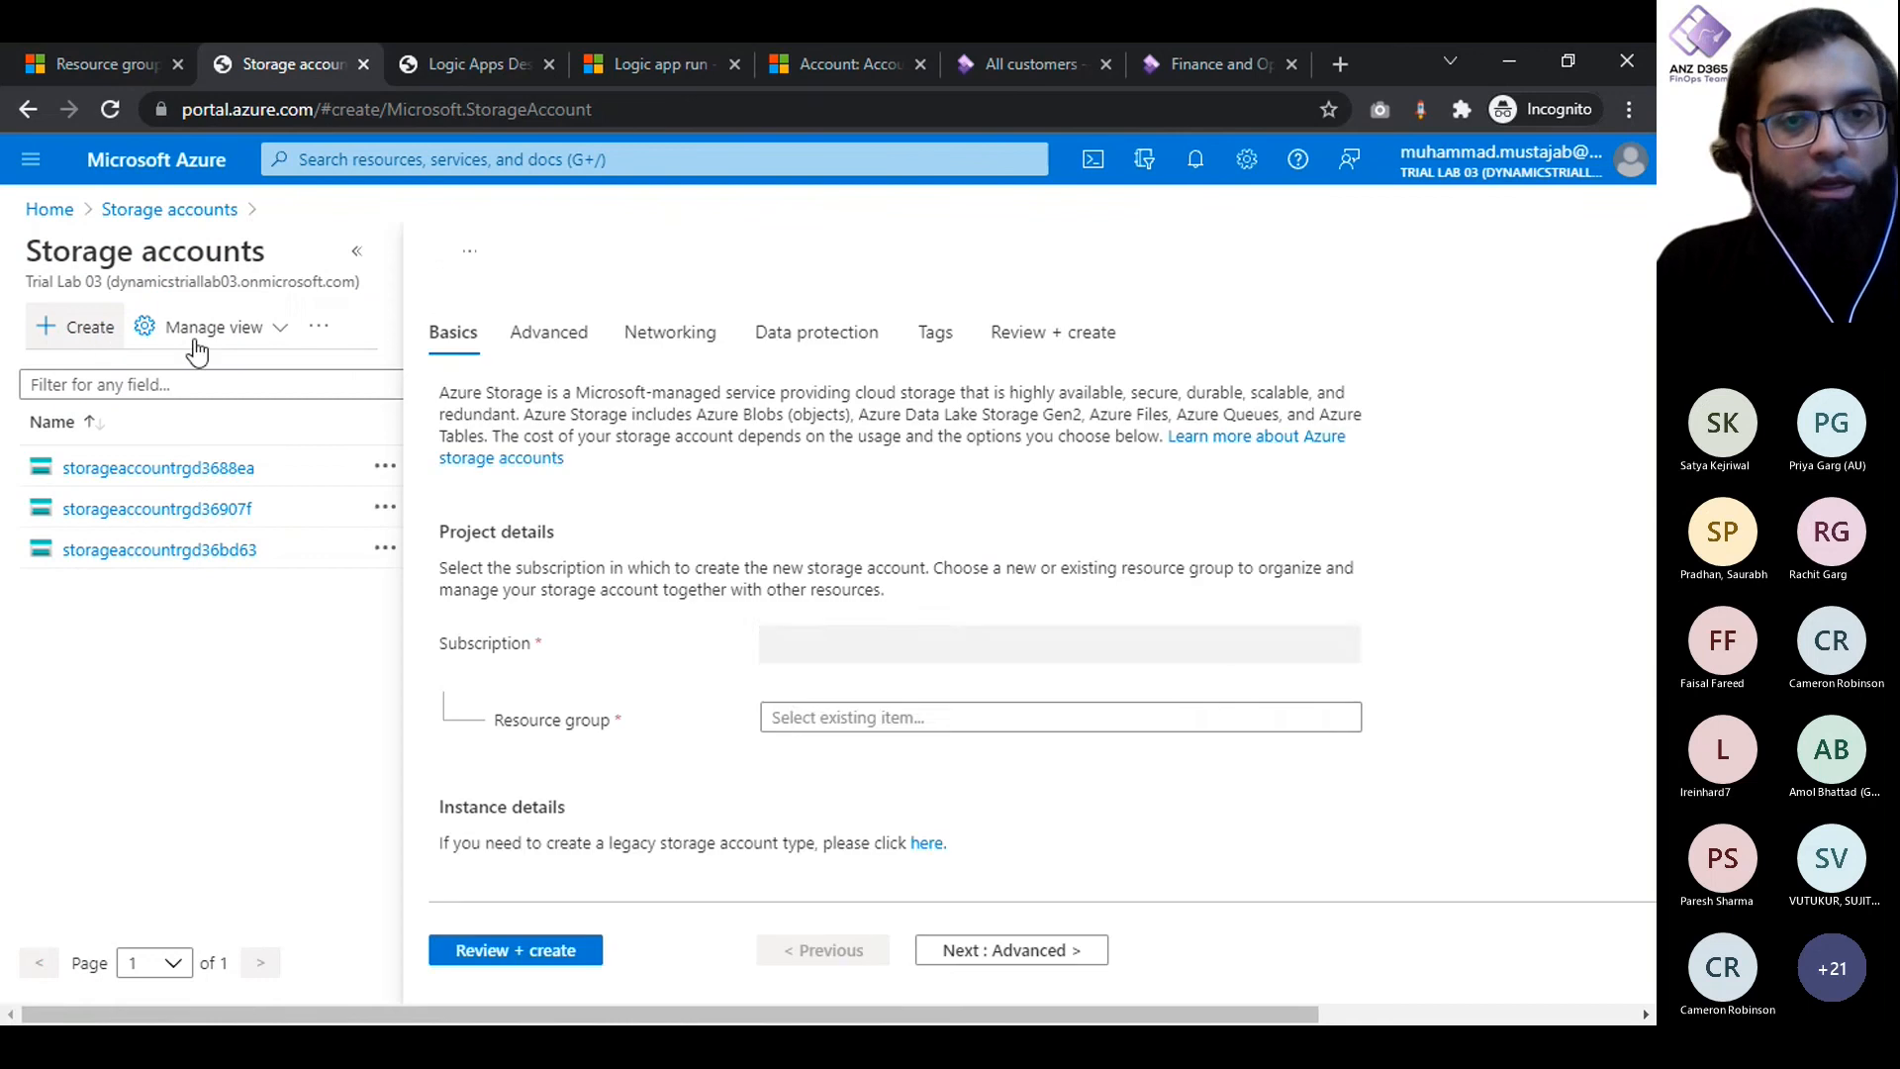
scroll(935, 656, "down", 1)
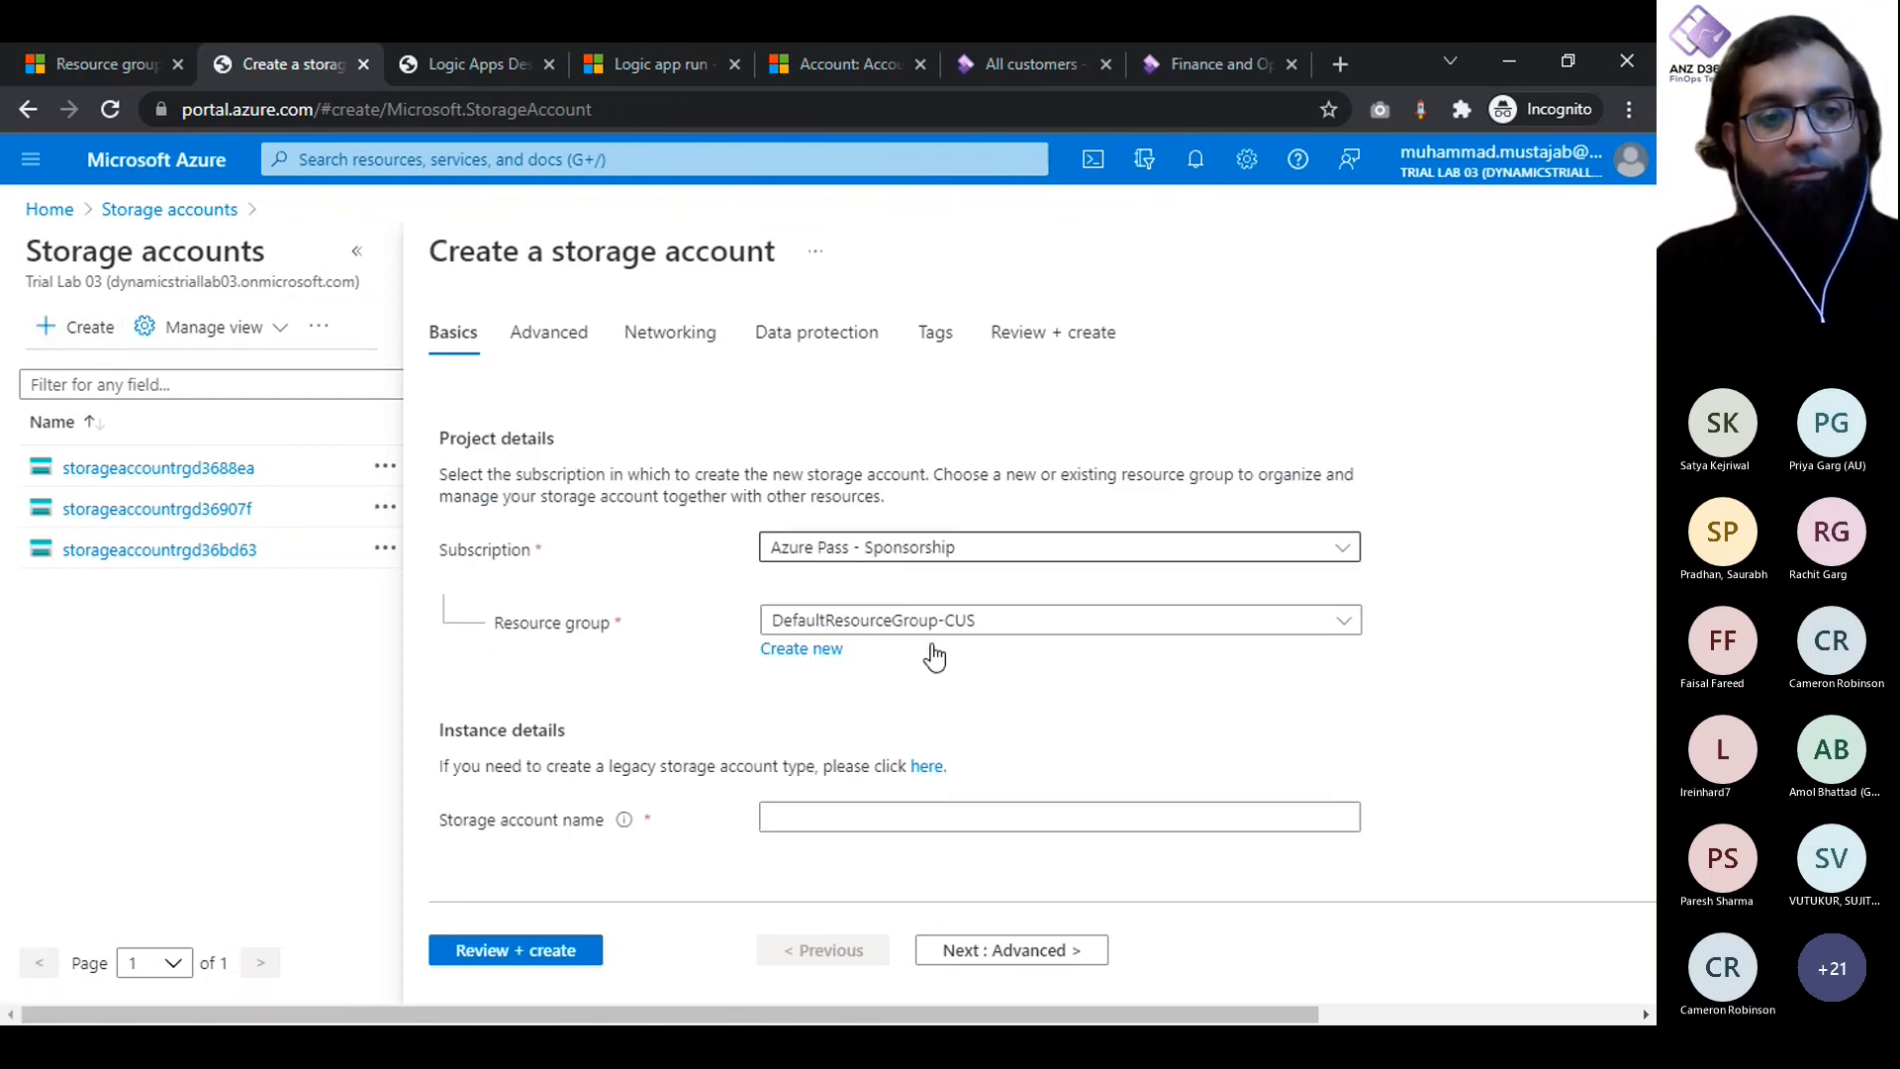
scroll(936, 579, "down", 1)
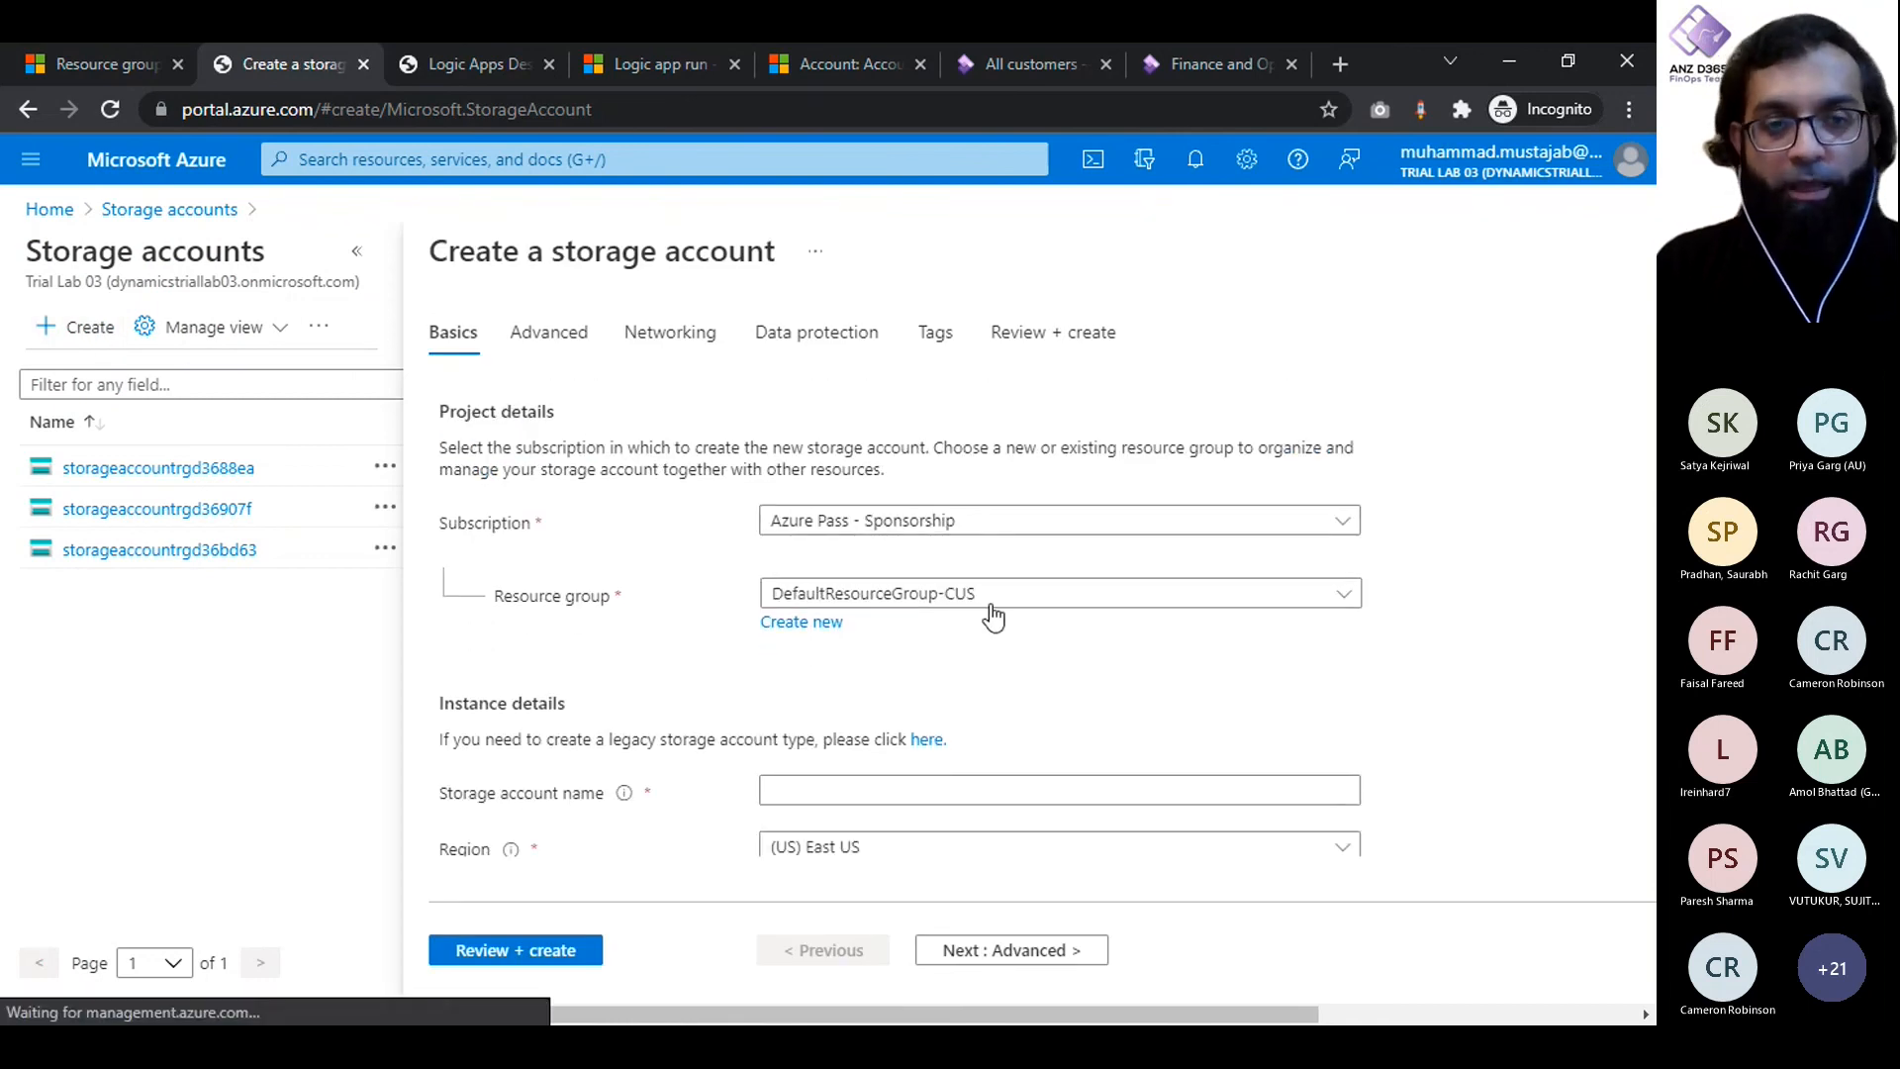
left_click(848, 599)
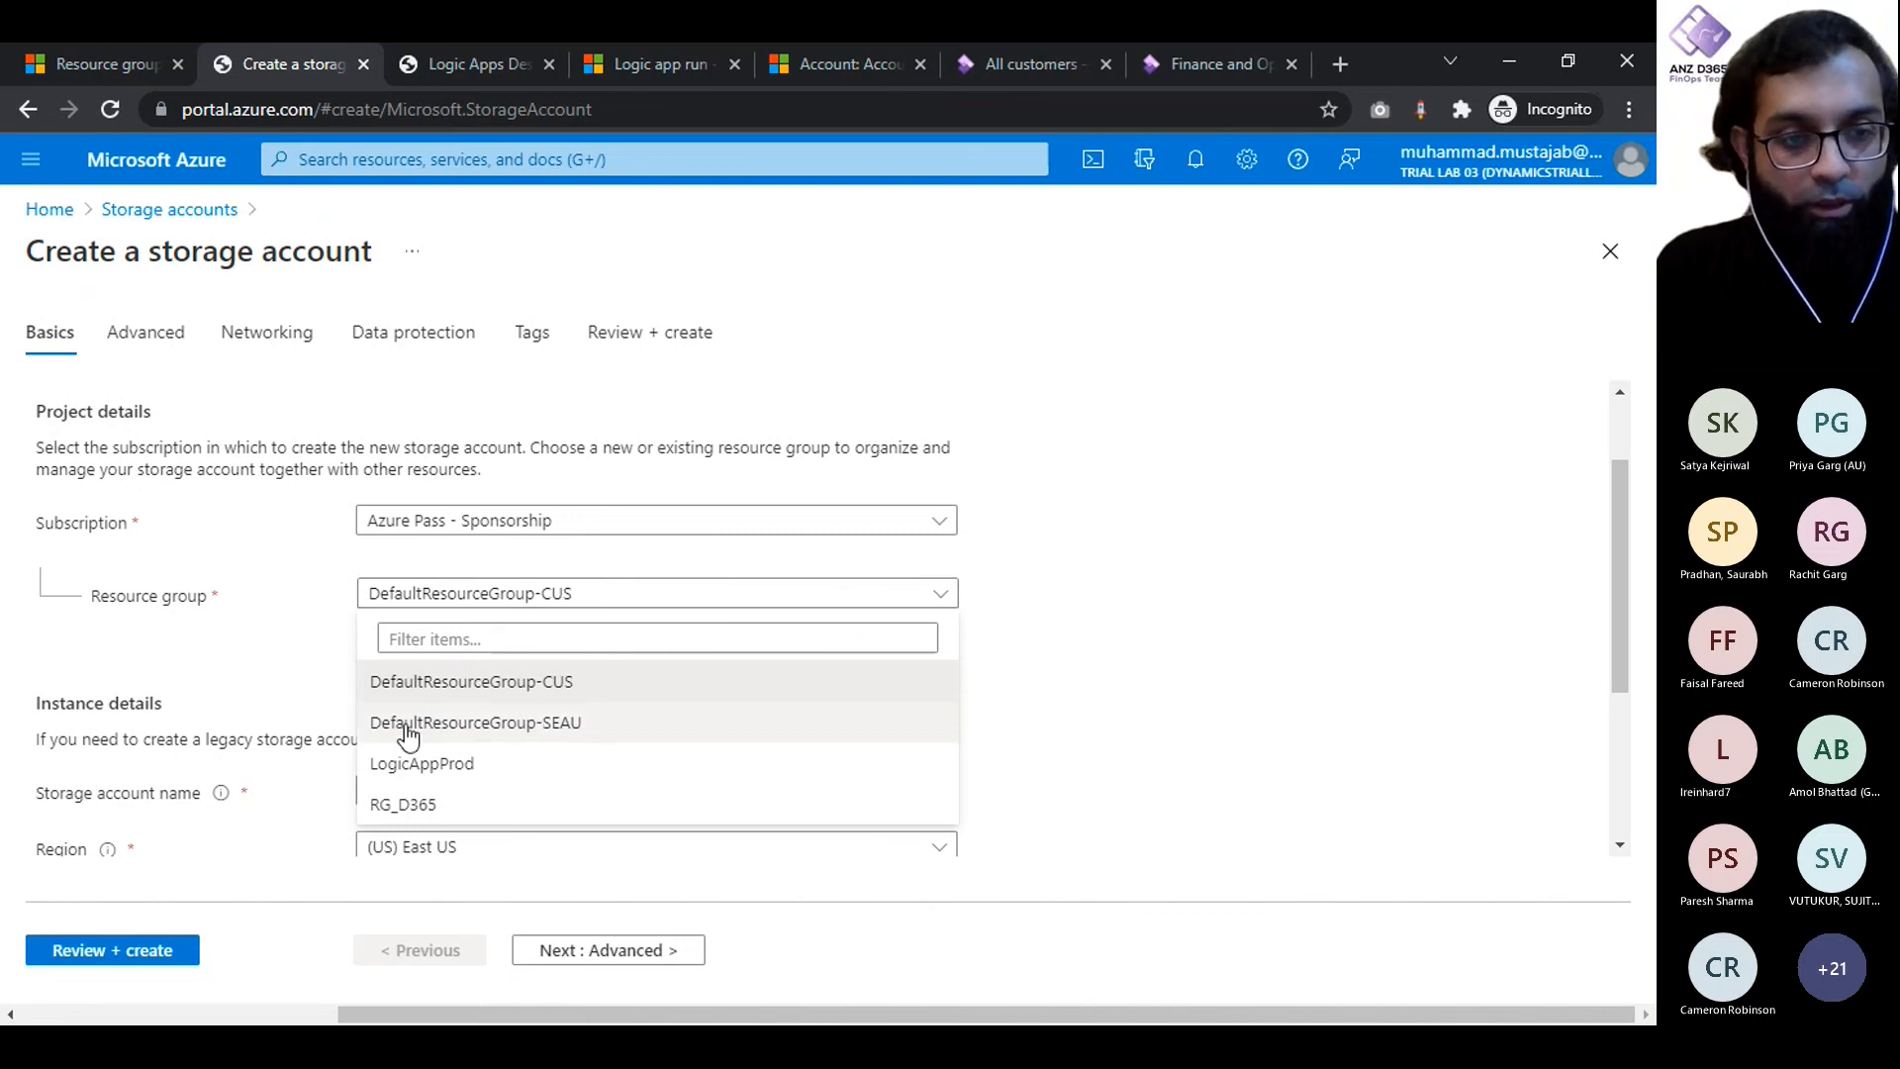
left_click(423, 764)
- Enter StorageAccountProd as the storage account name in the instance details
scroll(1223, 668, "down", 2)
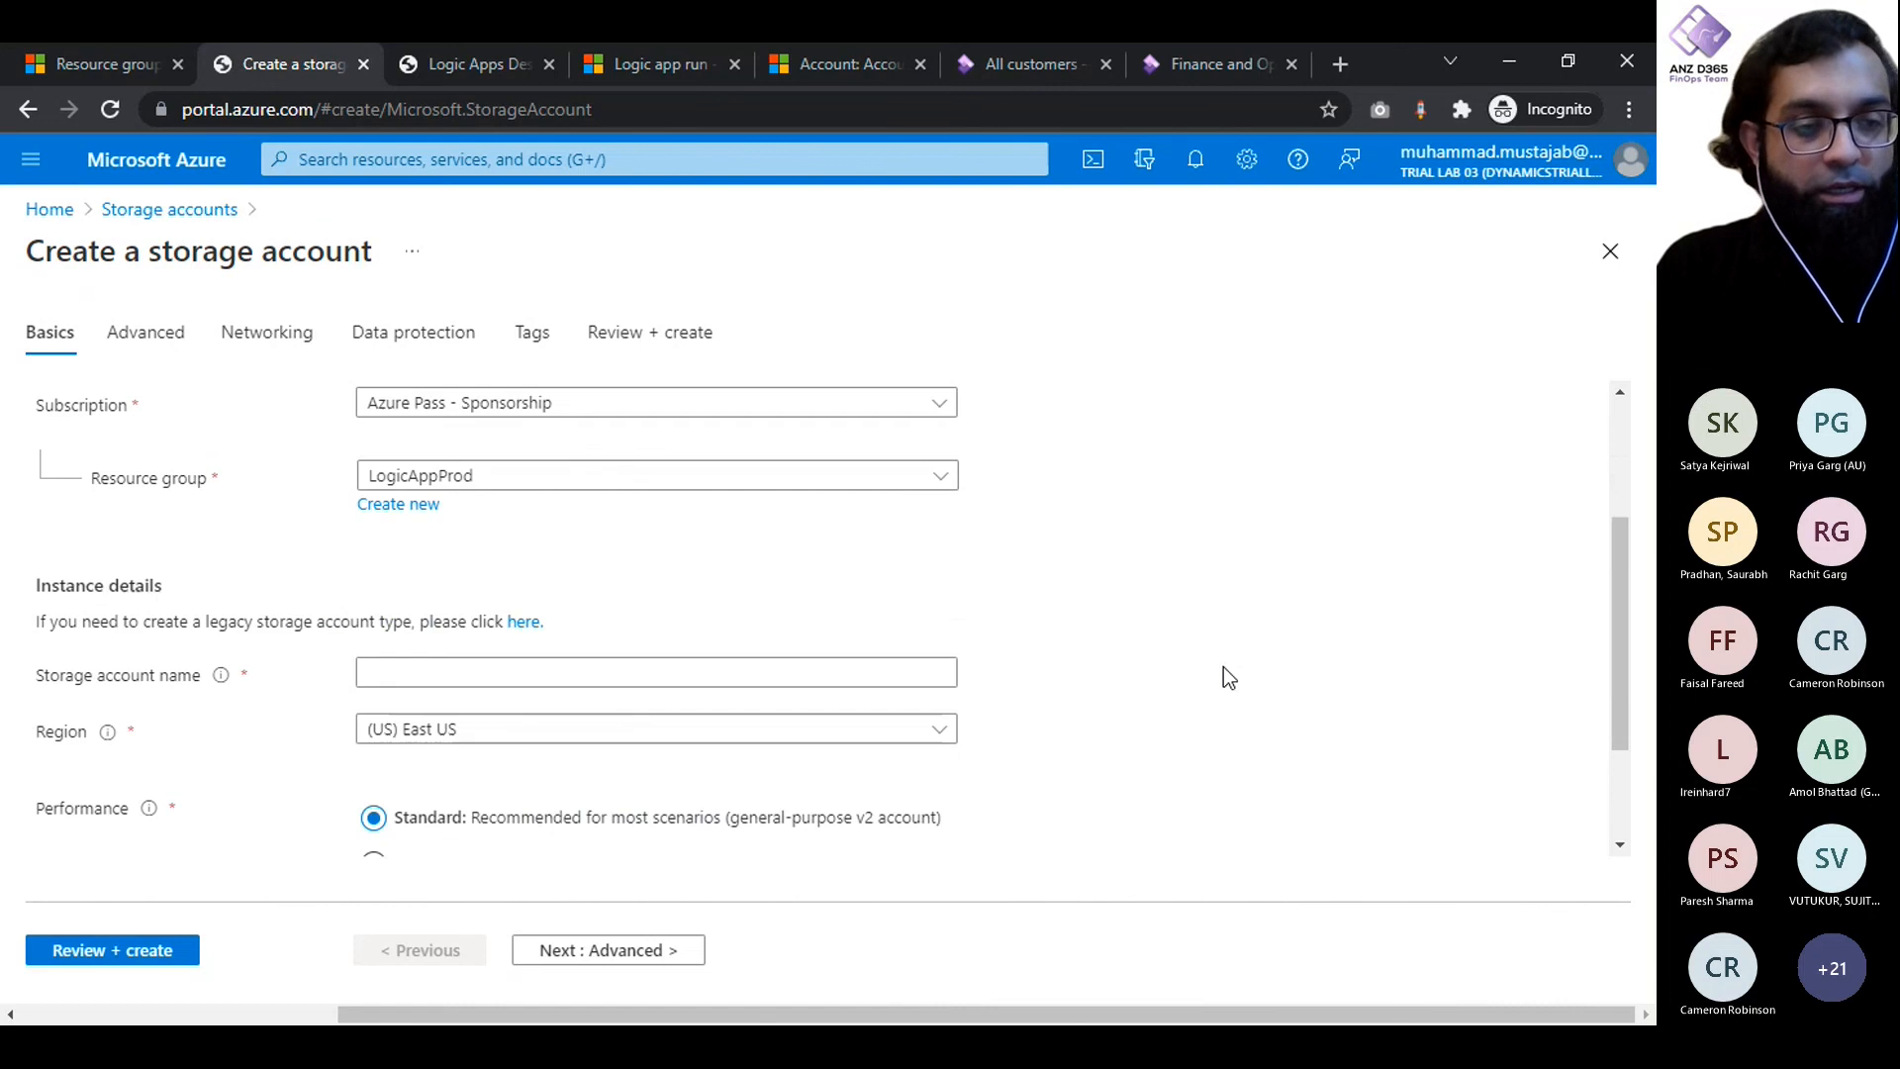
left_click(755, 581)
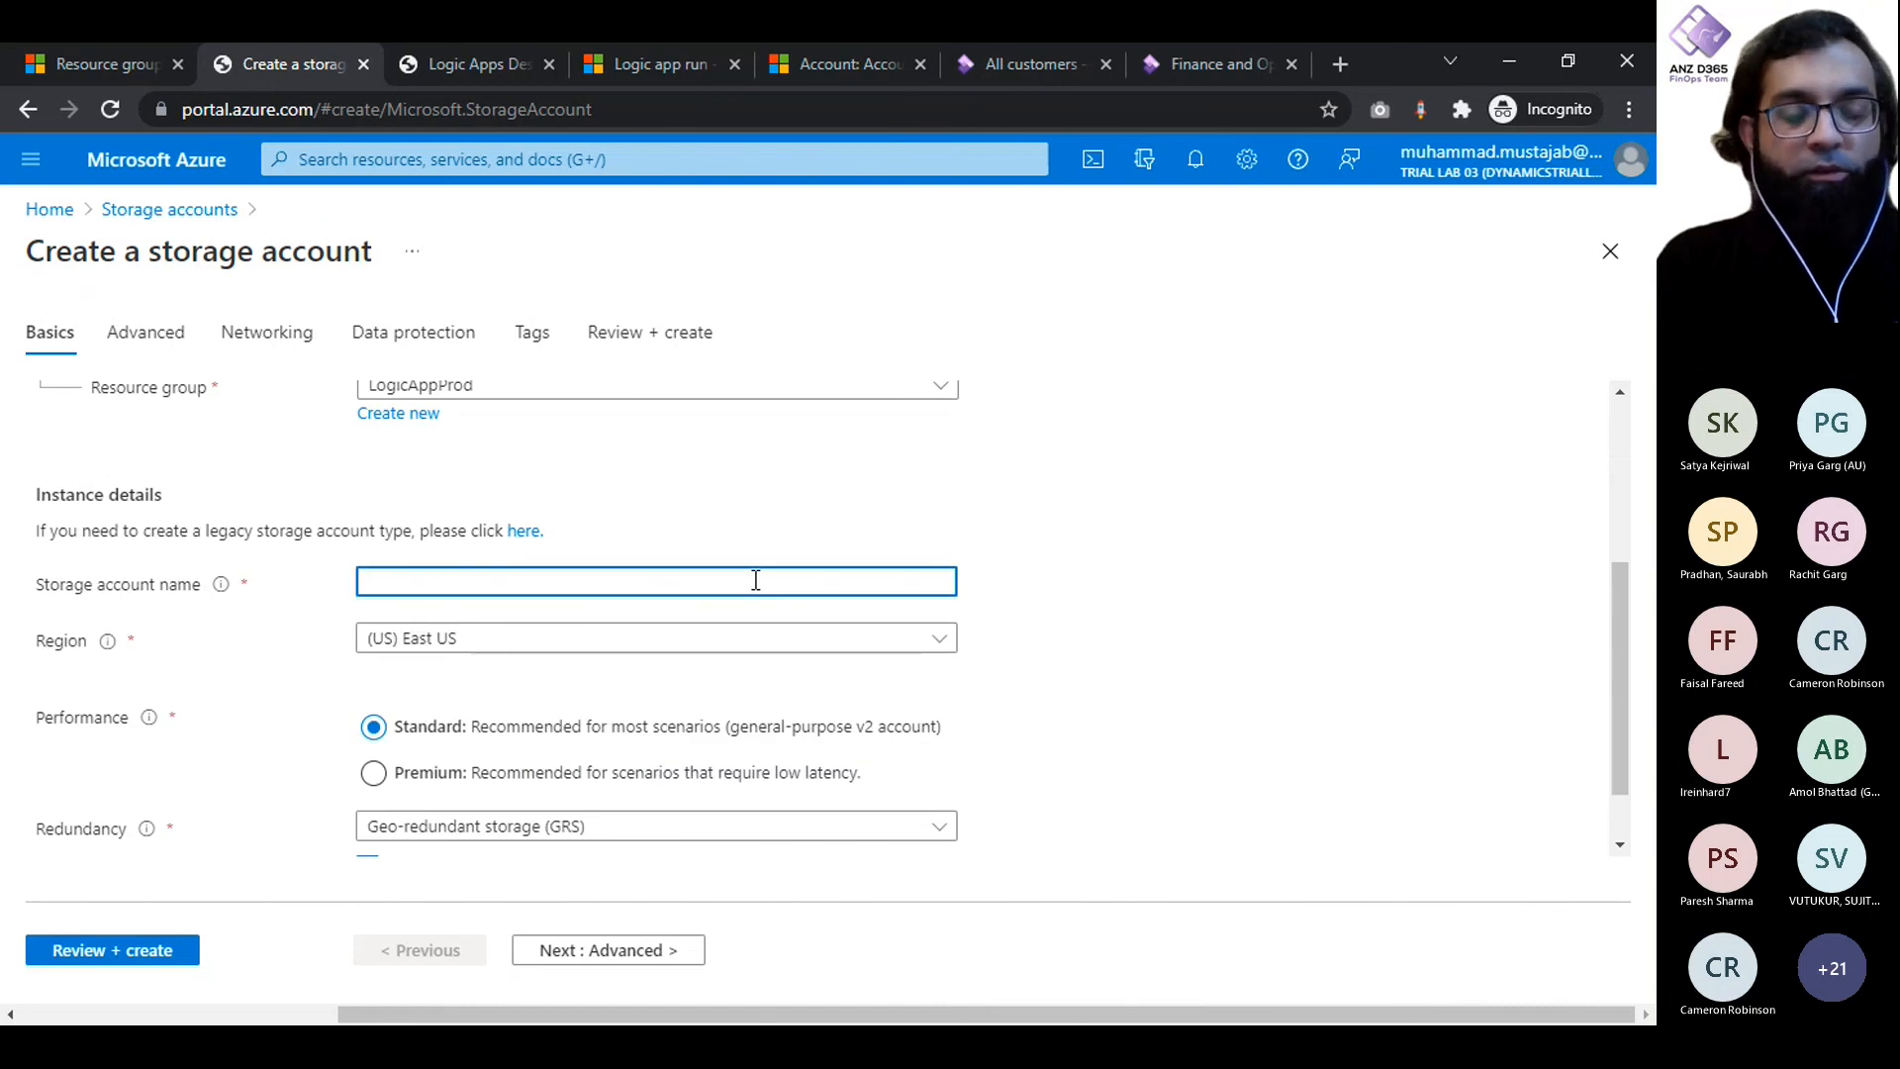
type("StorageA")
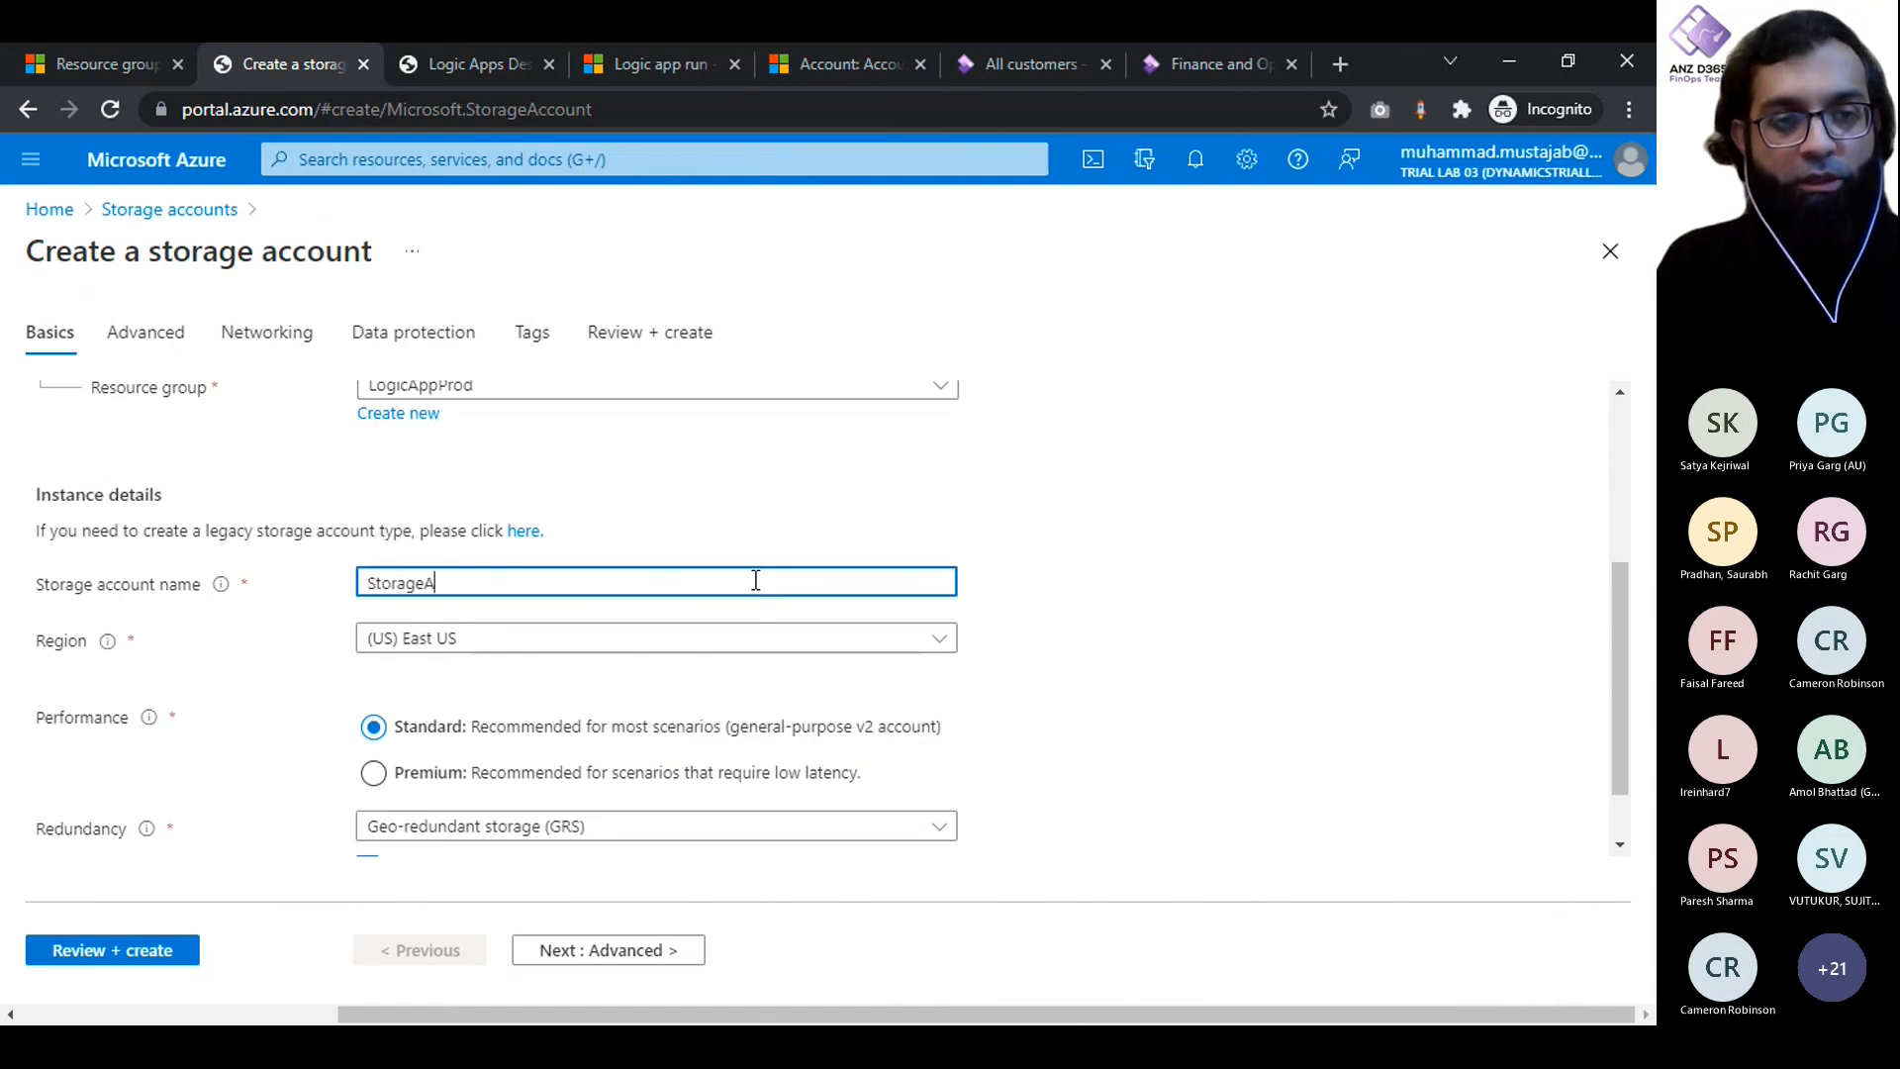
type("ccoutn")
key("BackSpace")
key("BackSpace")
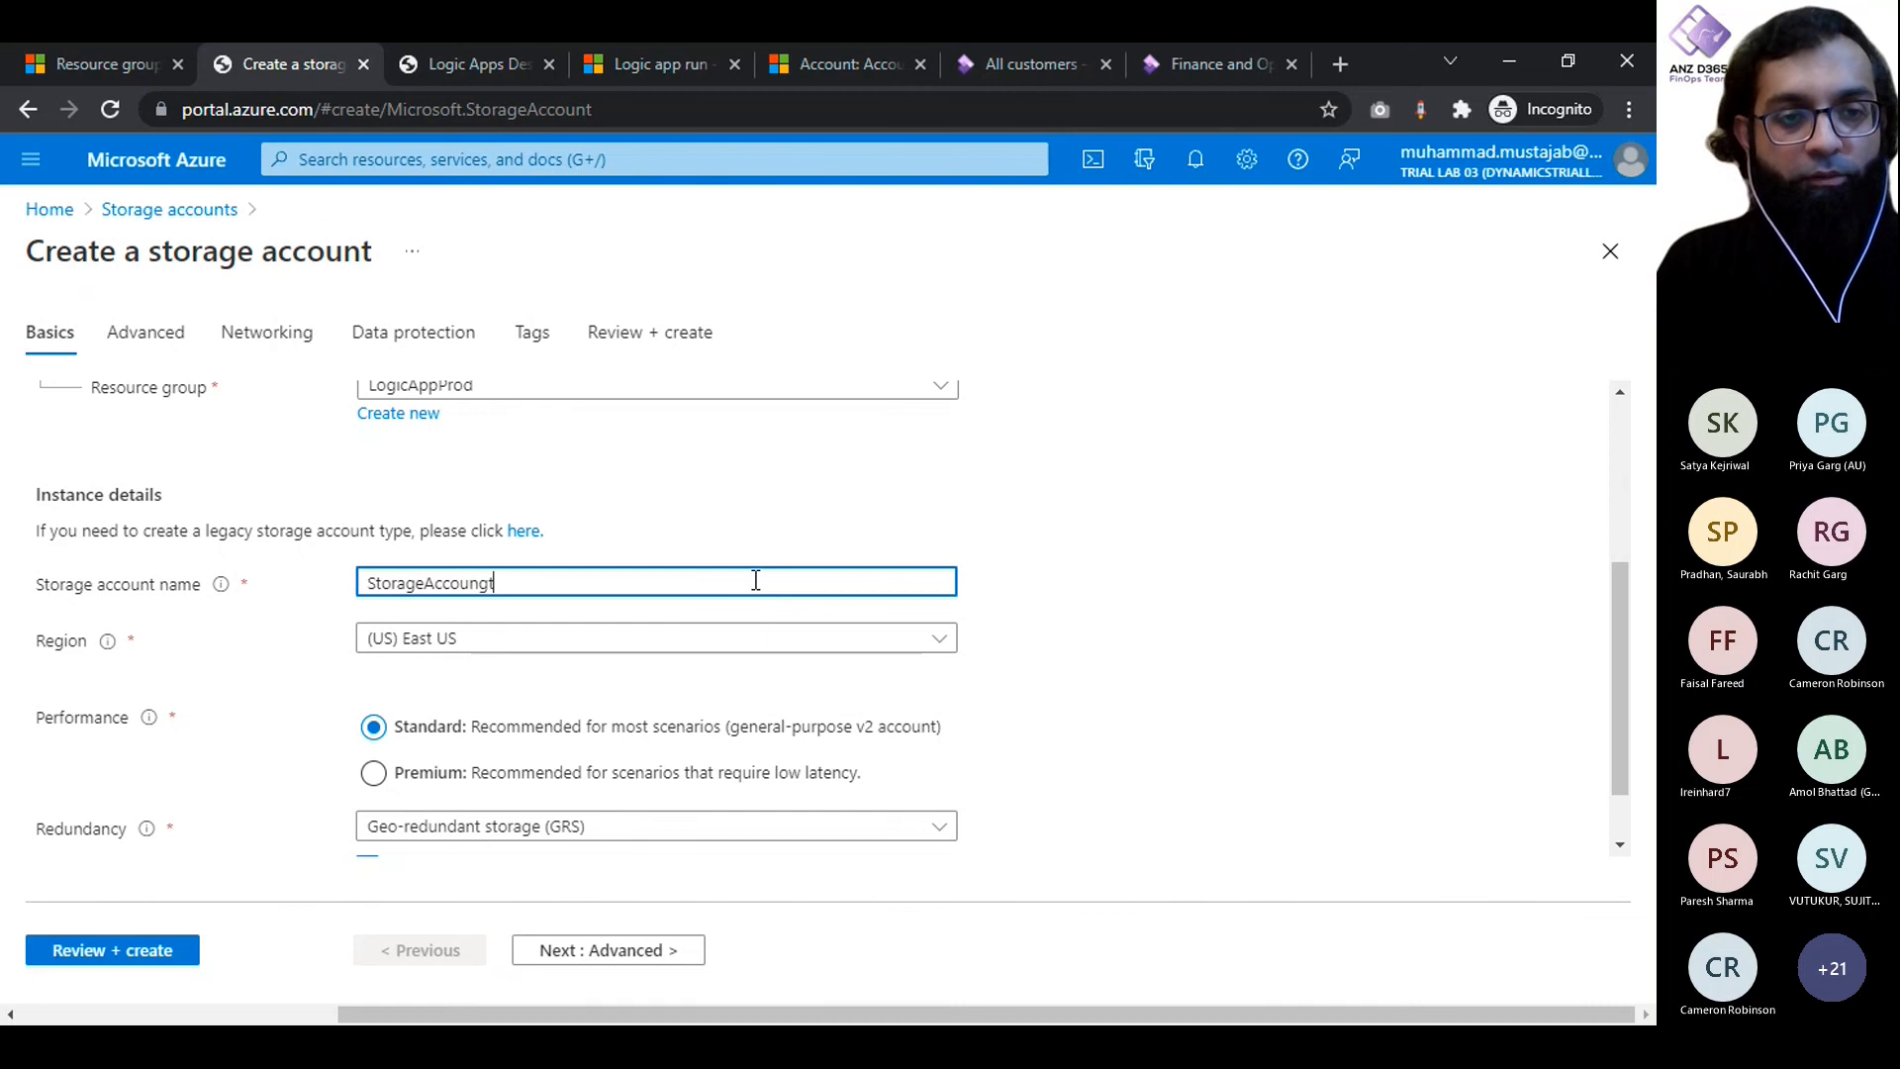
type("n")
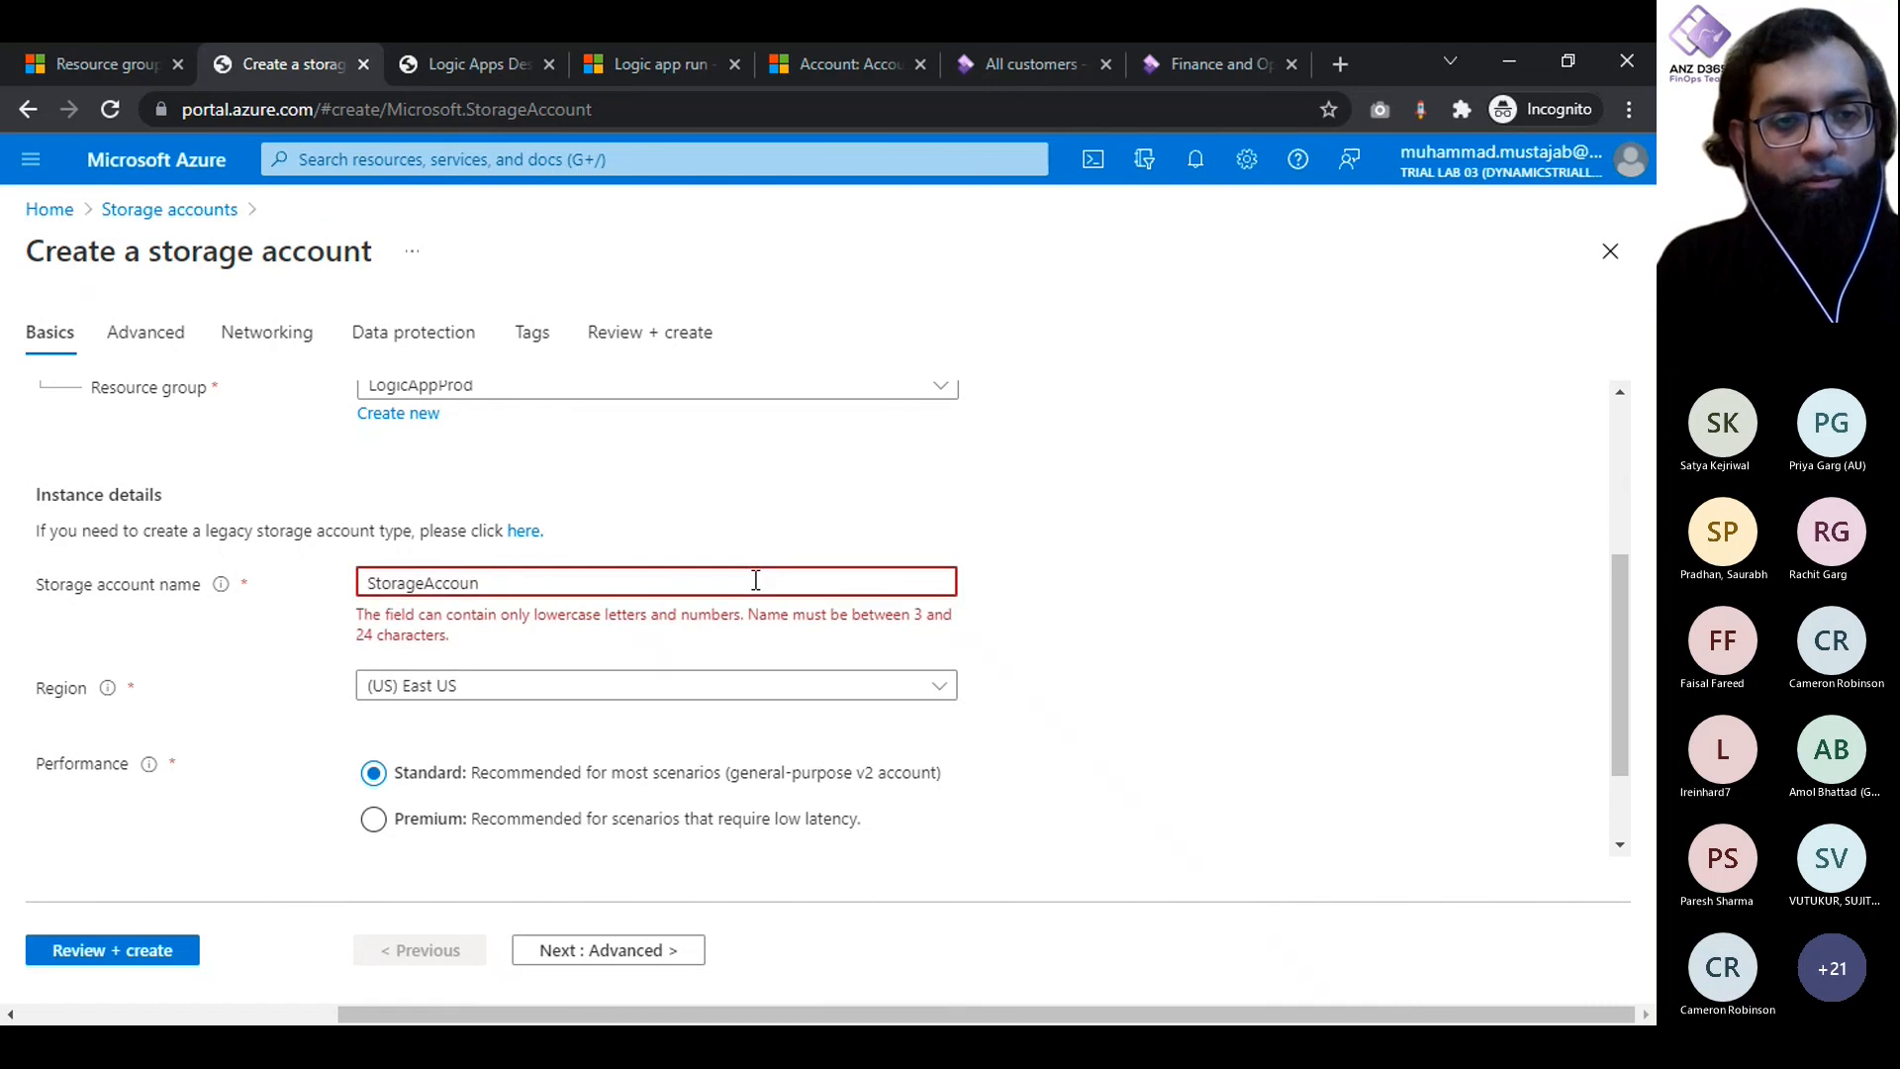
type("tProd")
scroll(756, 581, "down", 1)
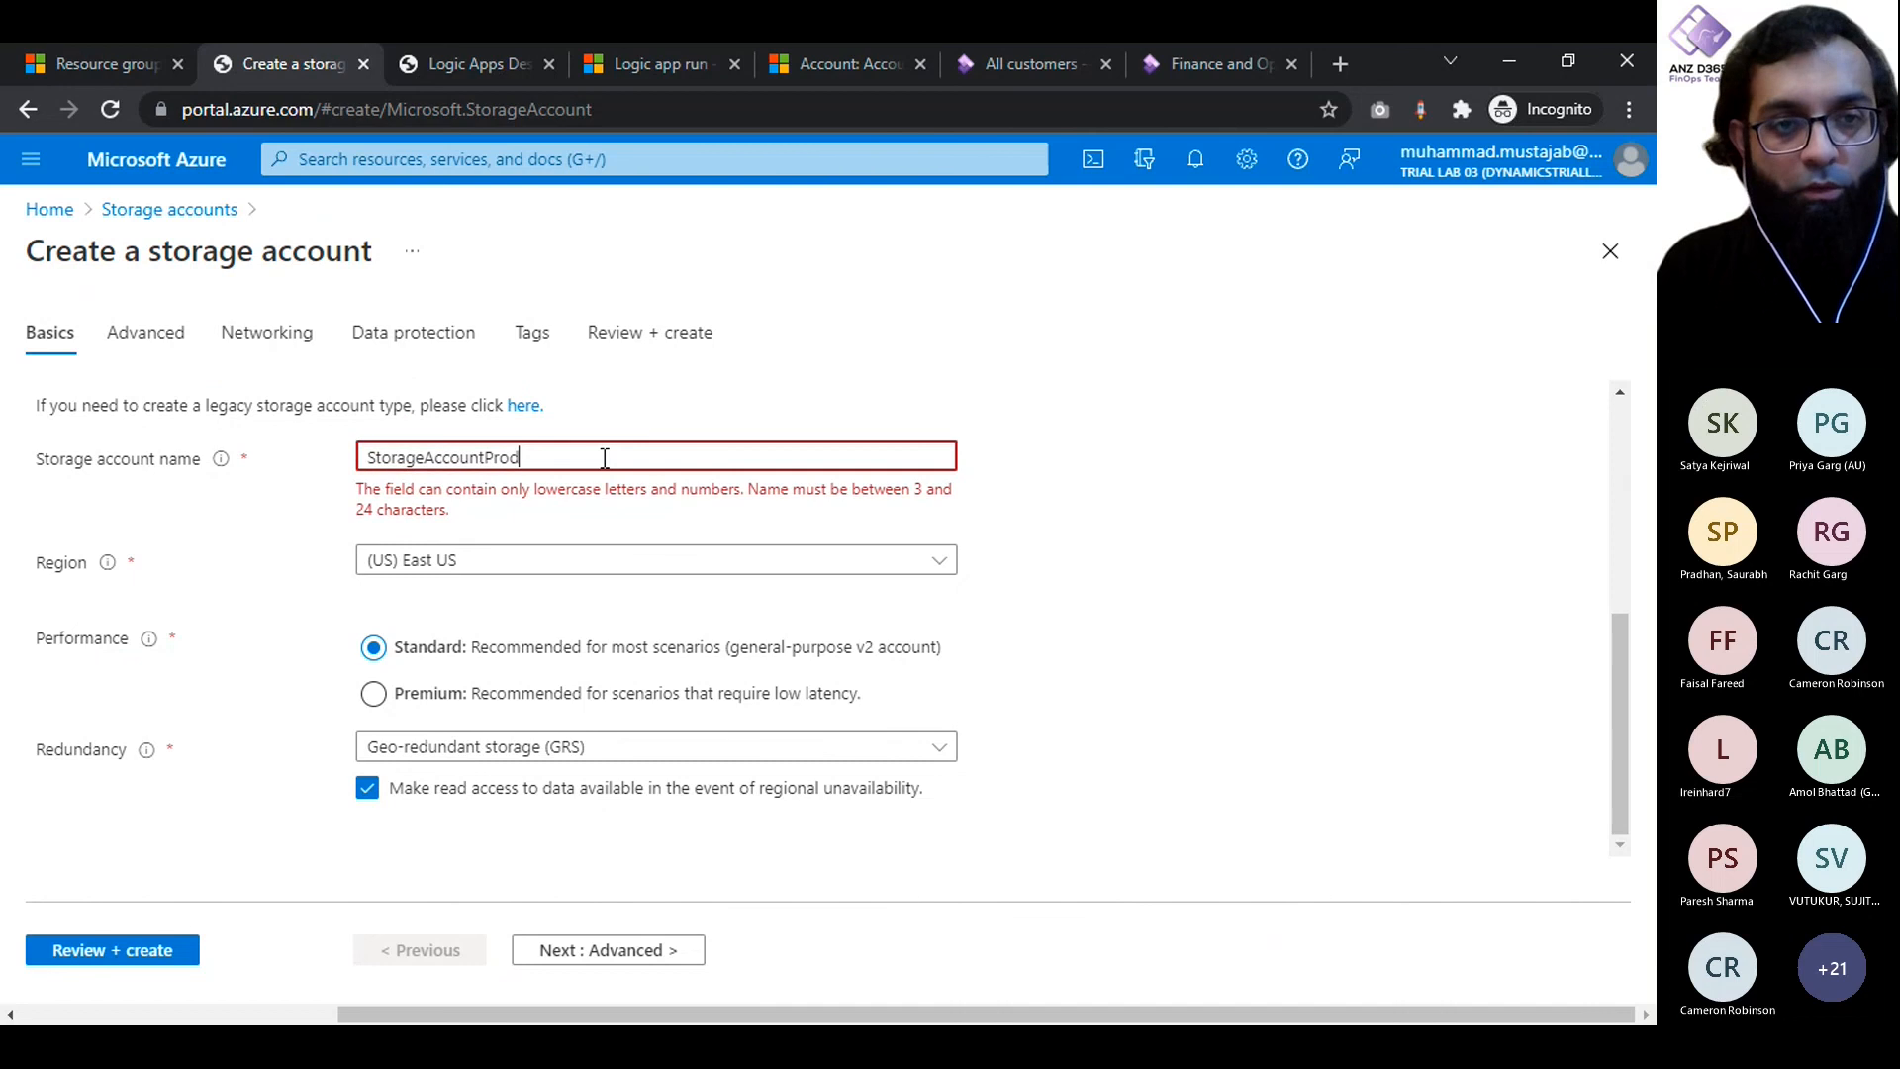
- Replace the storage account name with storageprodaccount
key("ctrl+a")
key("BackSpace")
type("storageprod")
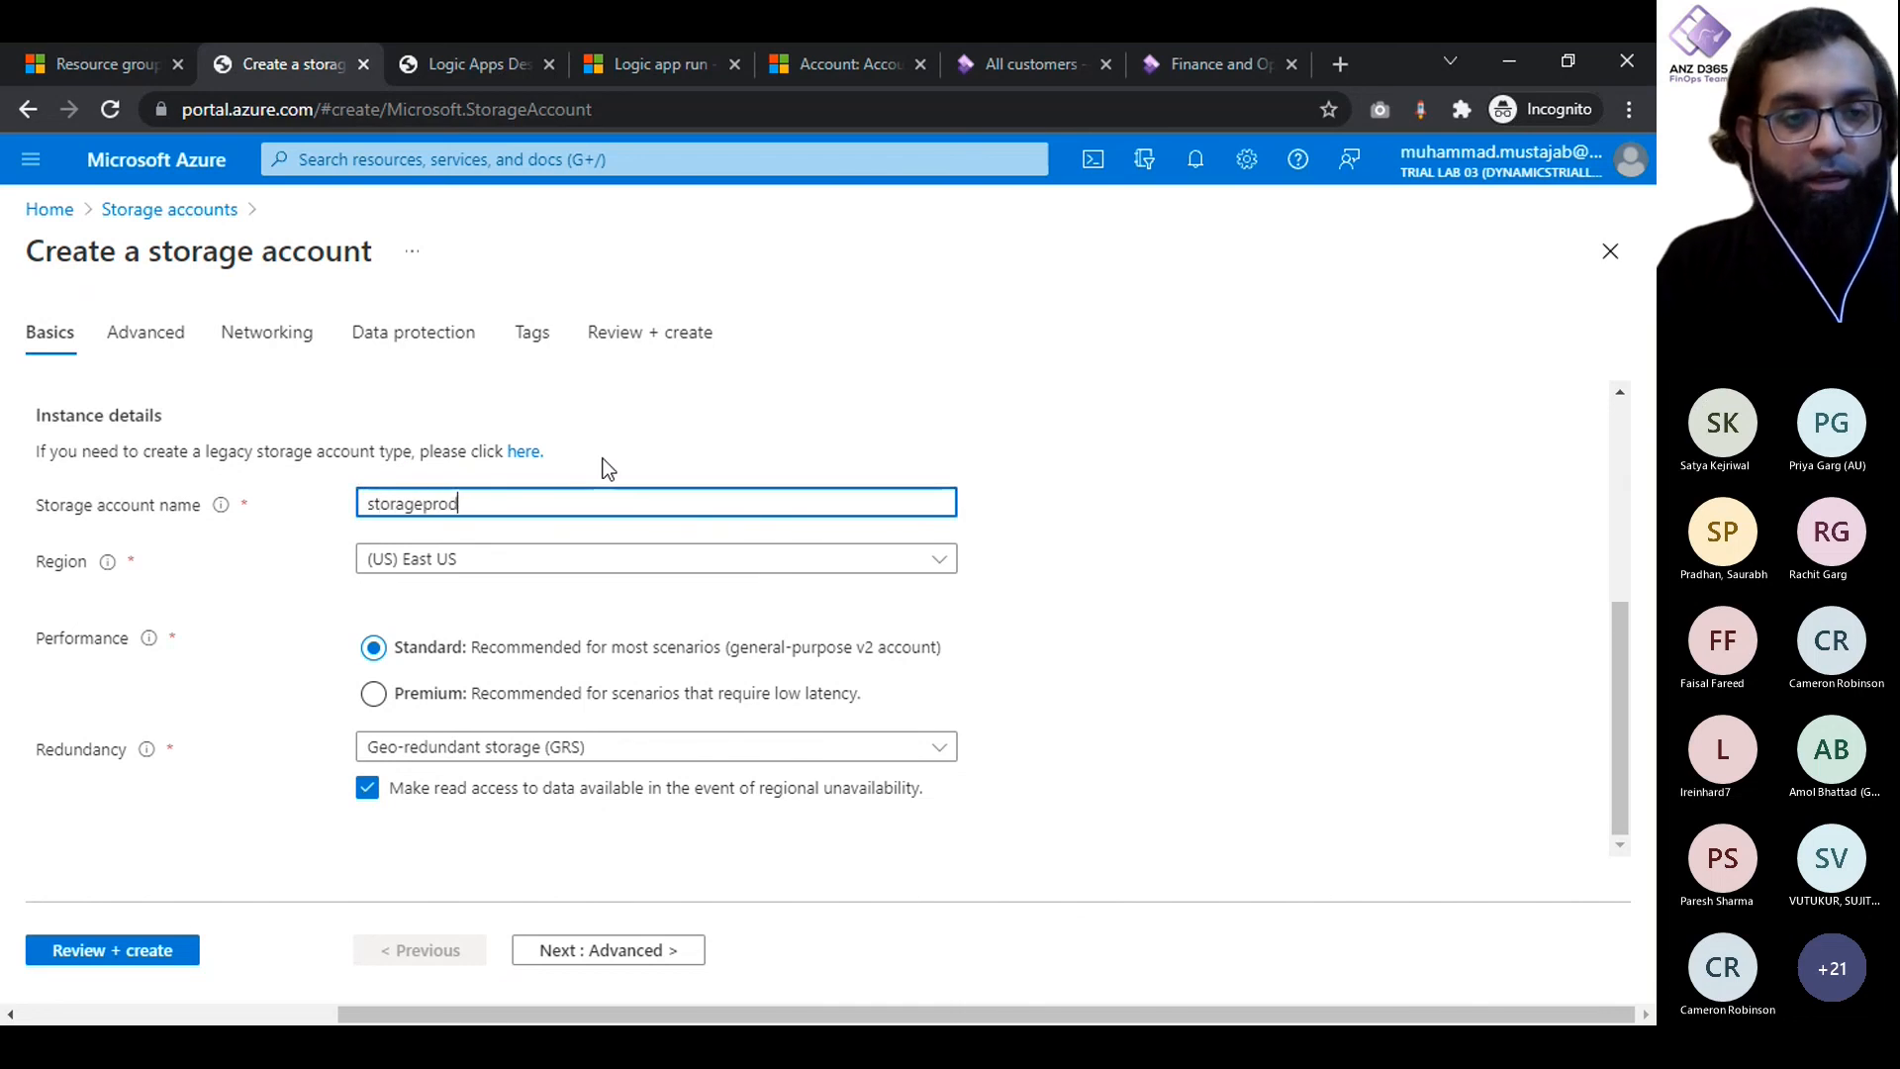
type("account")
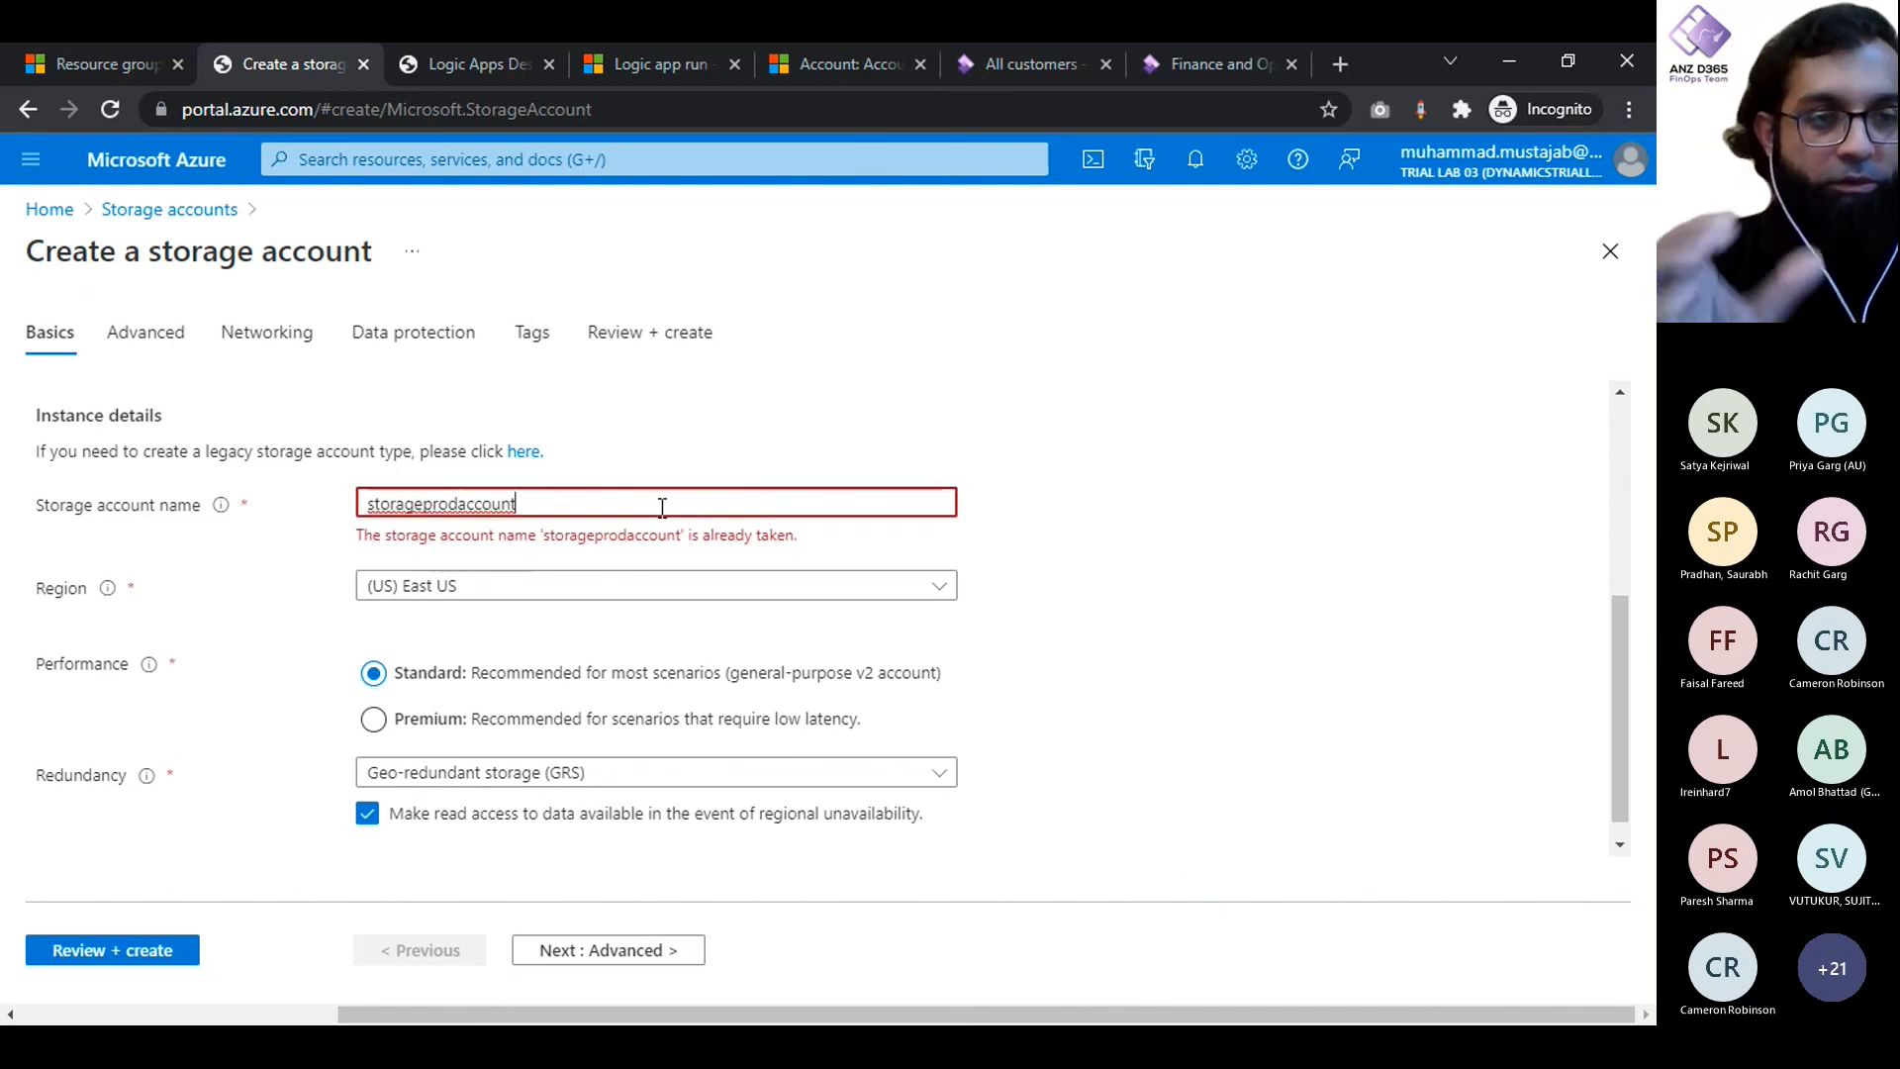
- Shorten the storage account name to storageprodacc and view the storage account's advanced settings
left_click(642, 107)
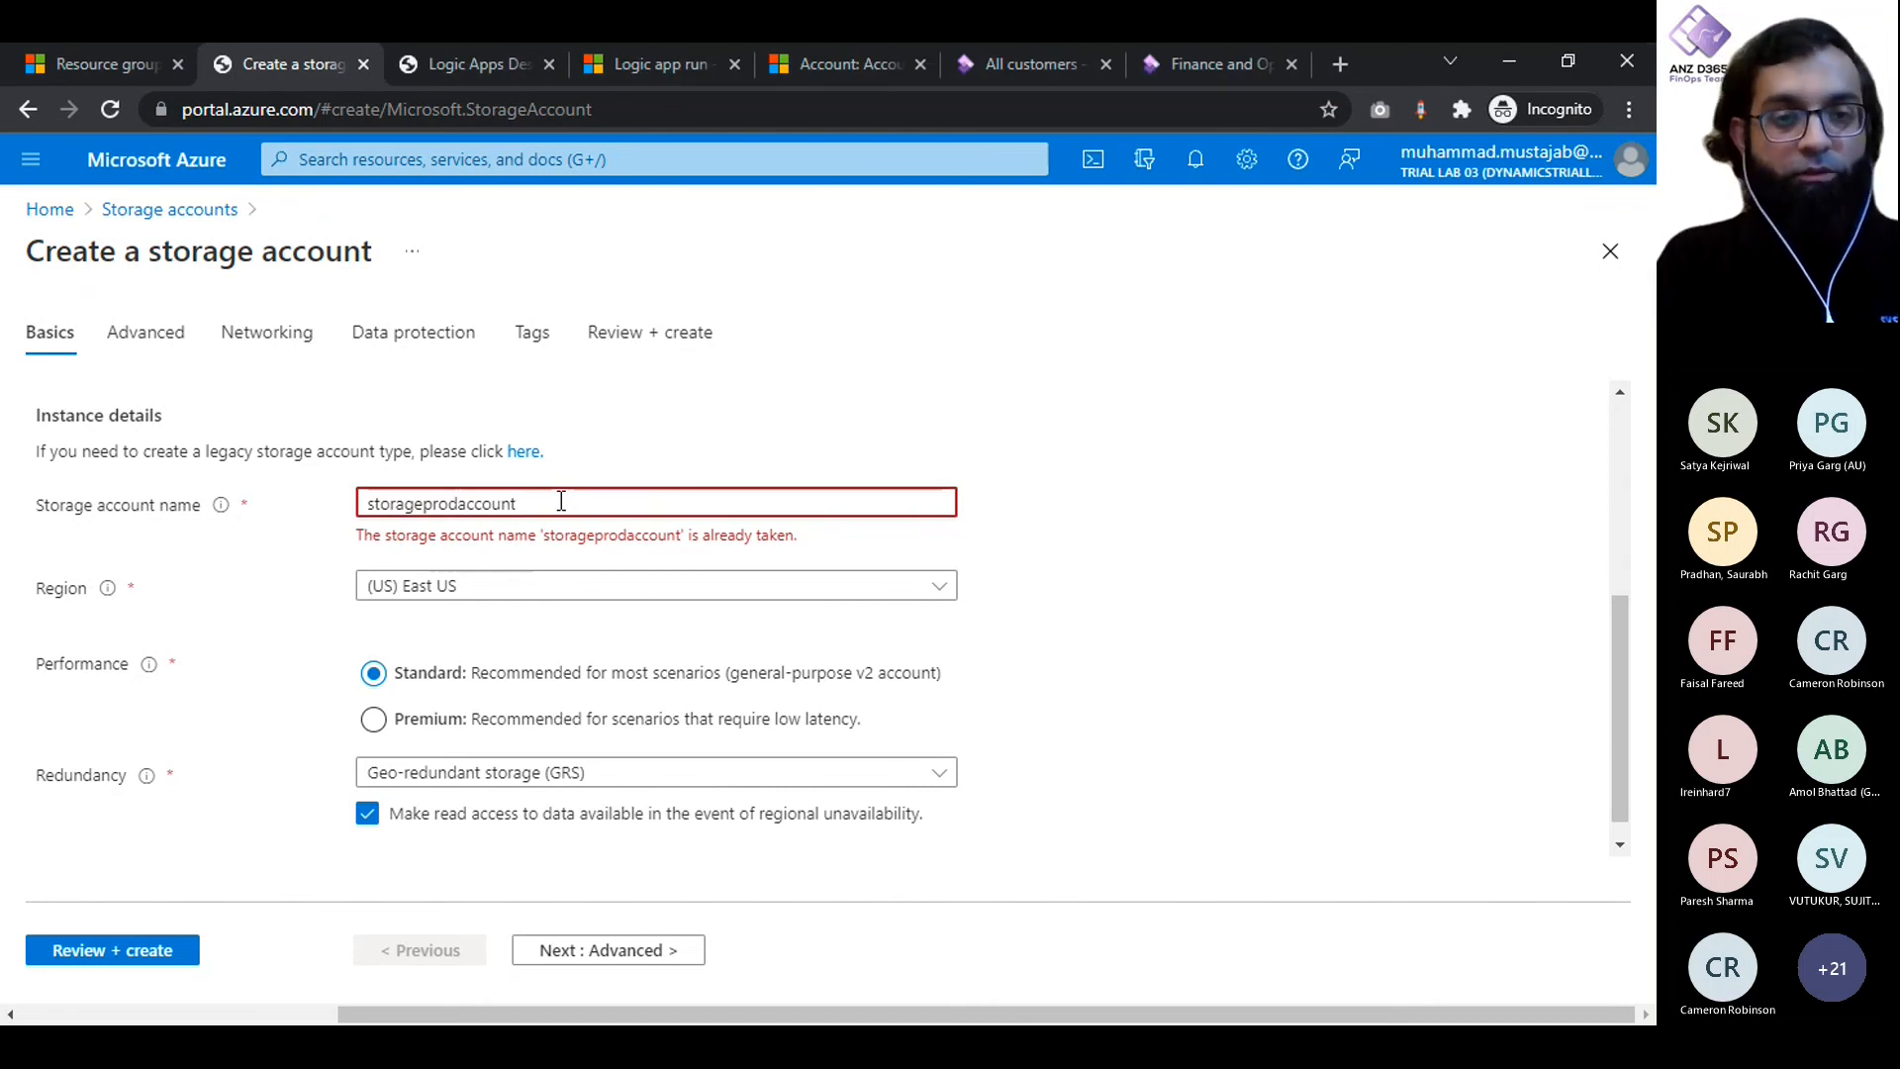
key("BackSpace")
key("BackSpace")
key("BackSpace")
key("BackSpace")
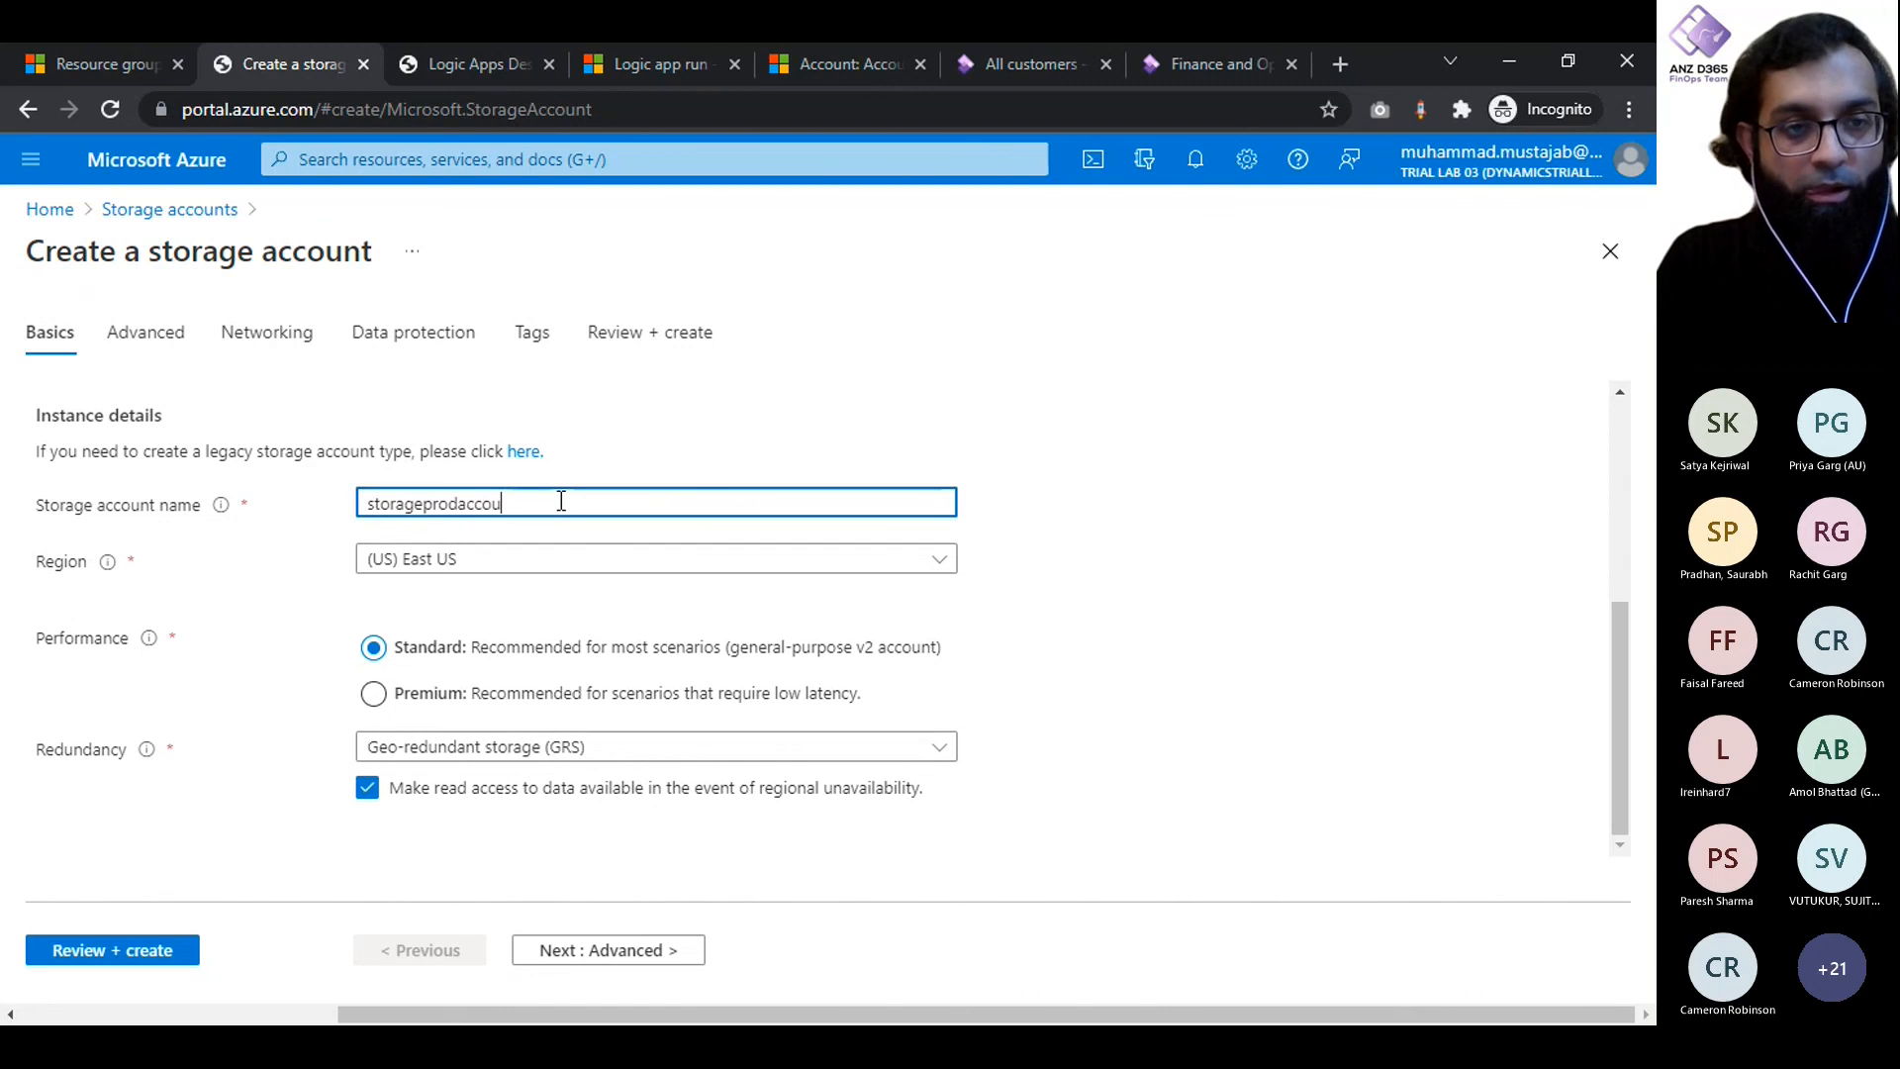
left_click(1106, 626)
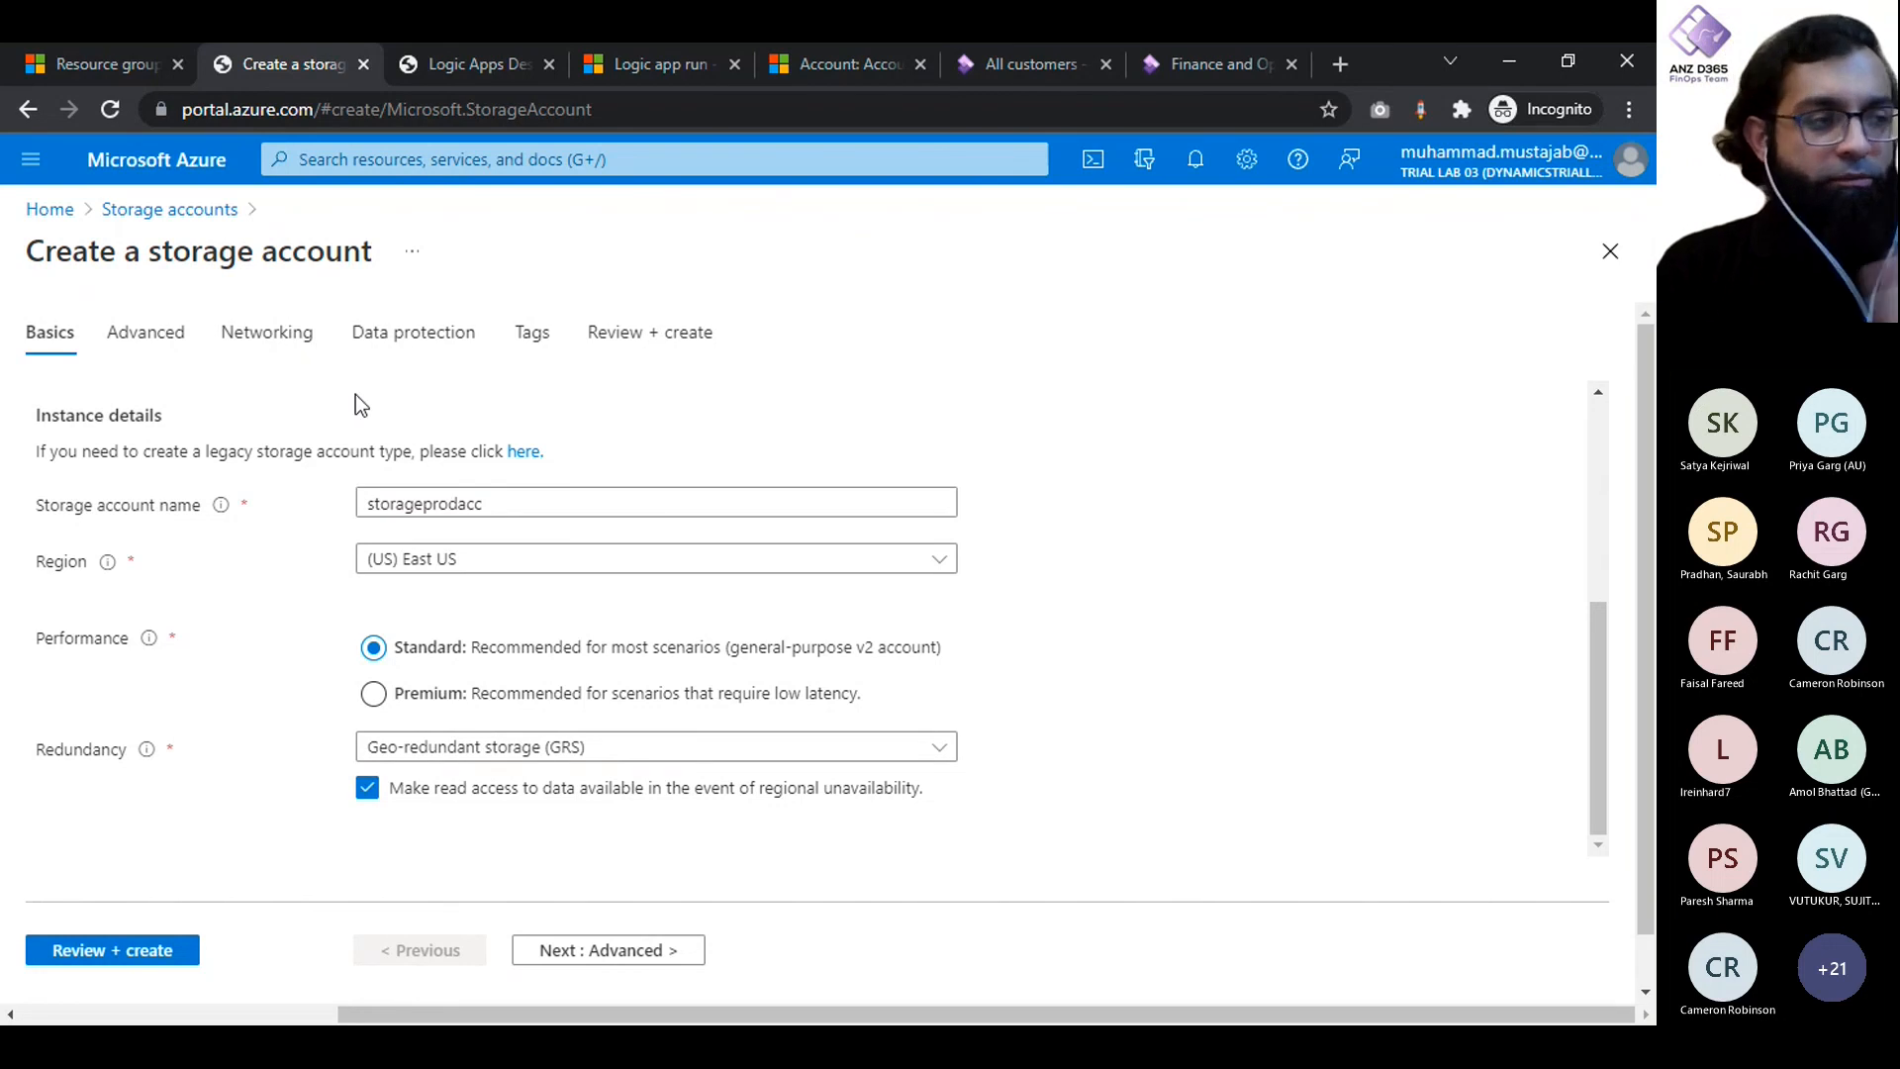
left_click(141, 332)
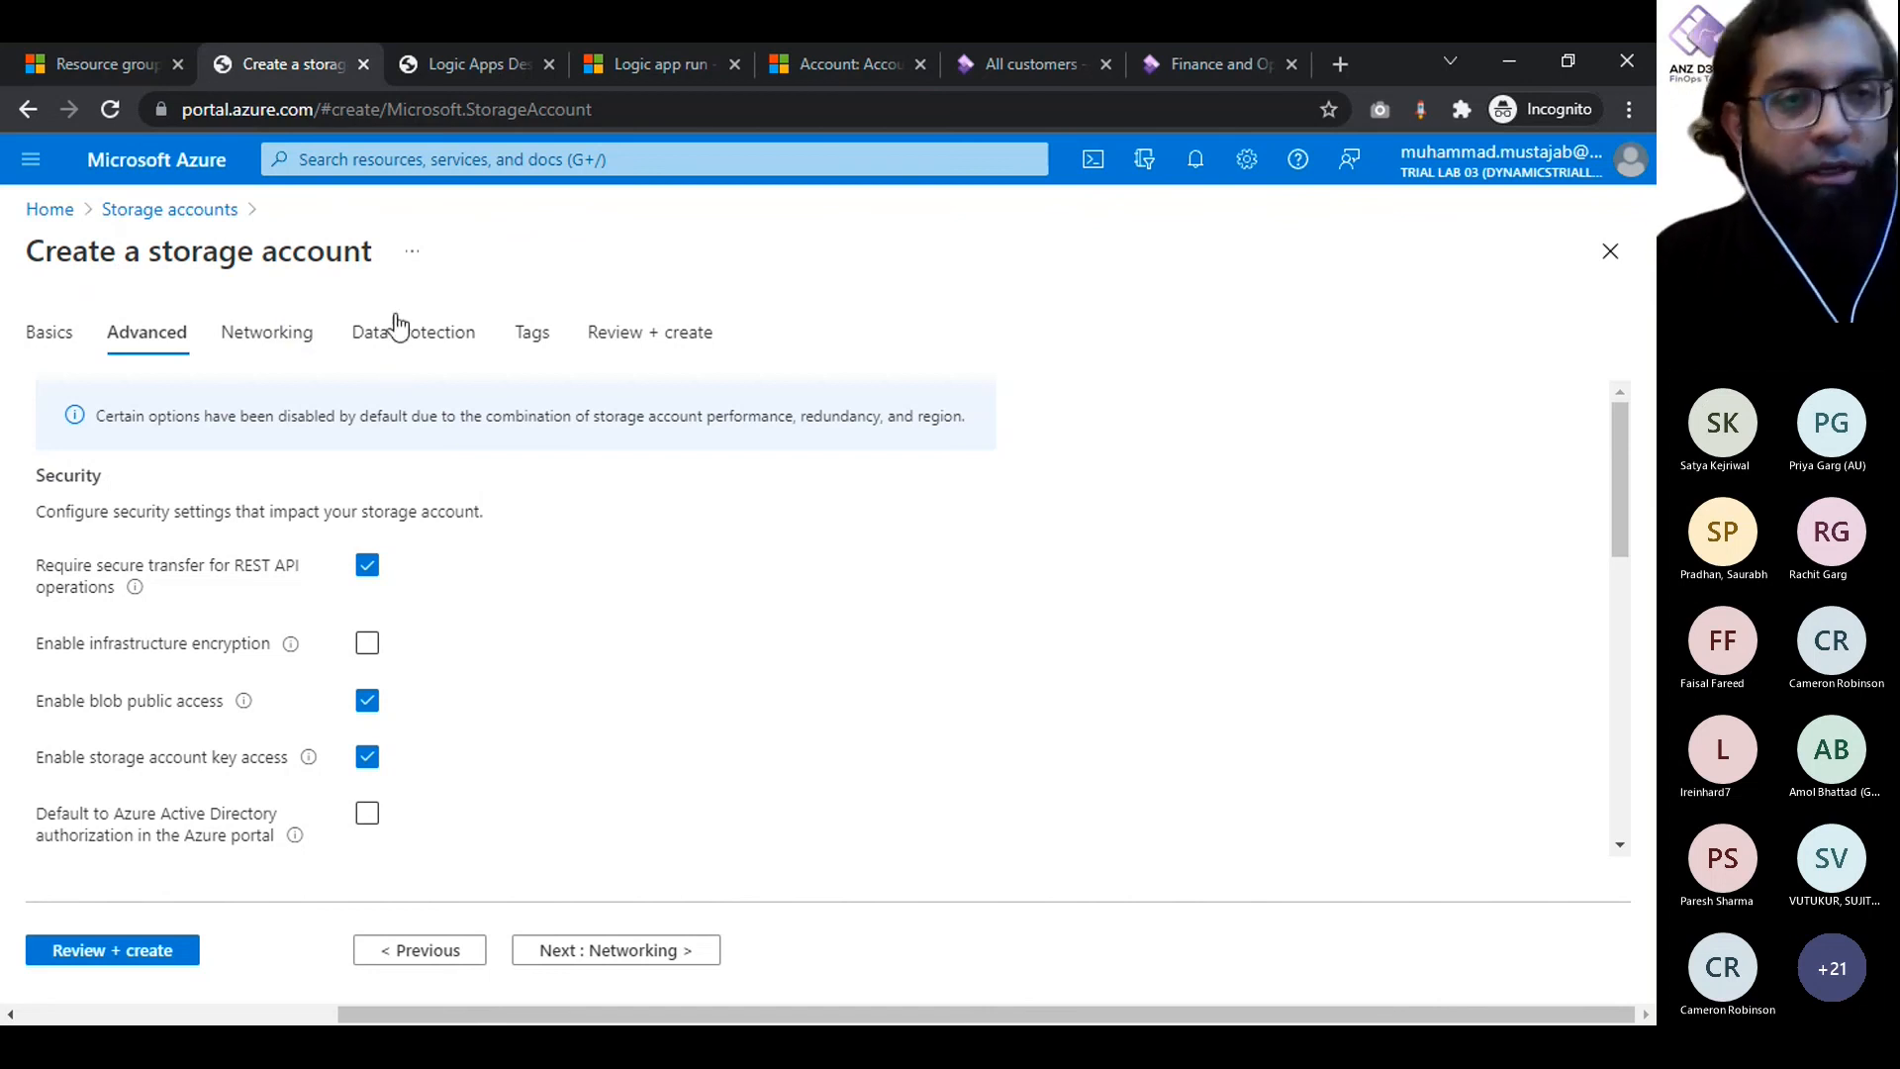
- Leave the Logic Apps Designer discarding its unsaved edits, return to the portal home page, and close the resource group and storage account pages
left_click(469, 63)
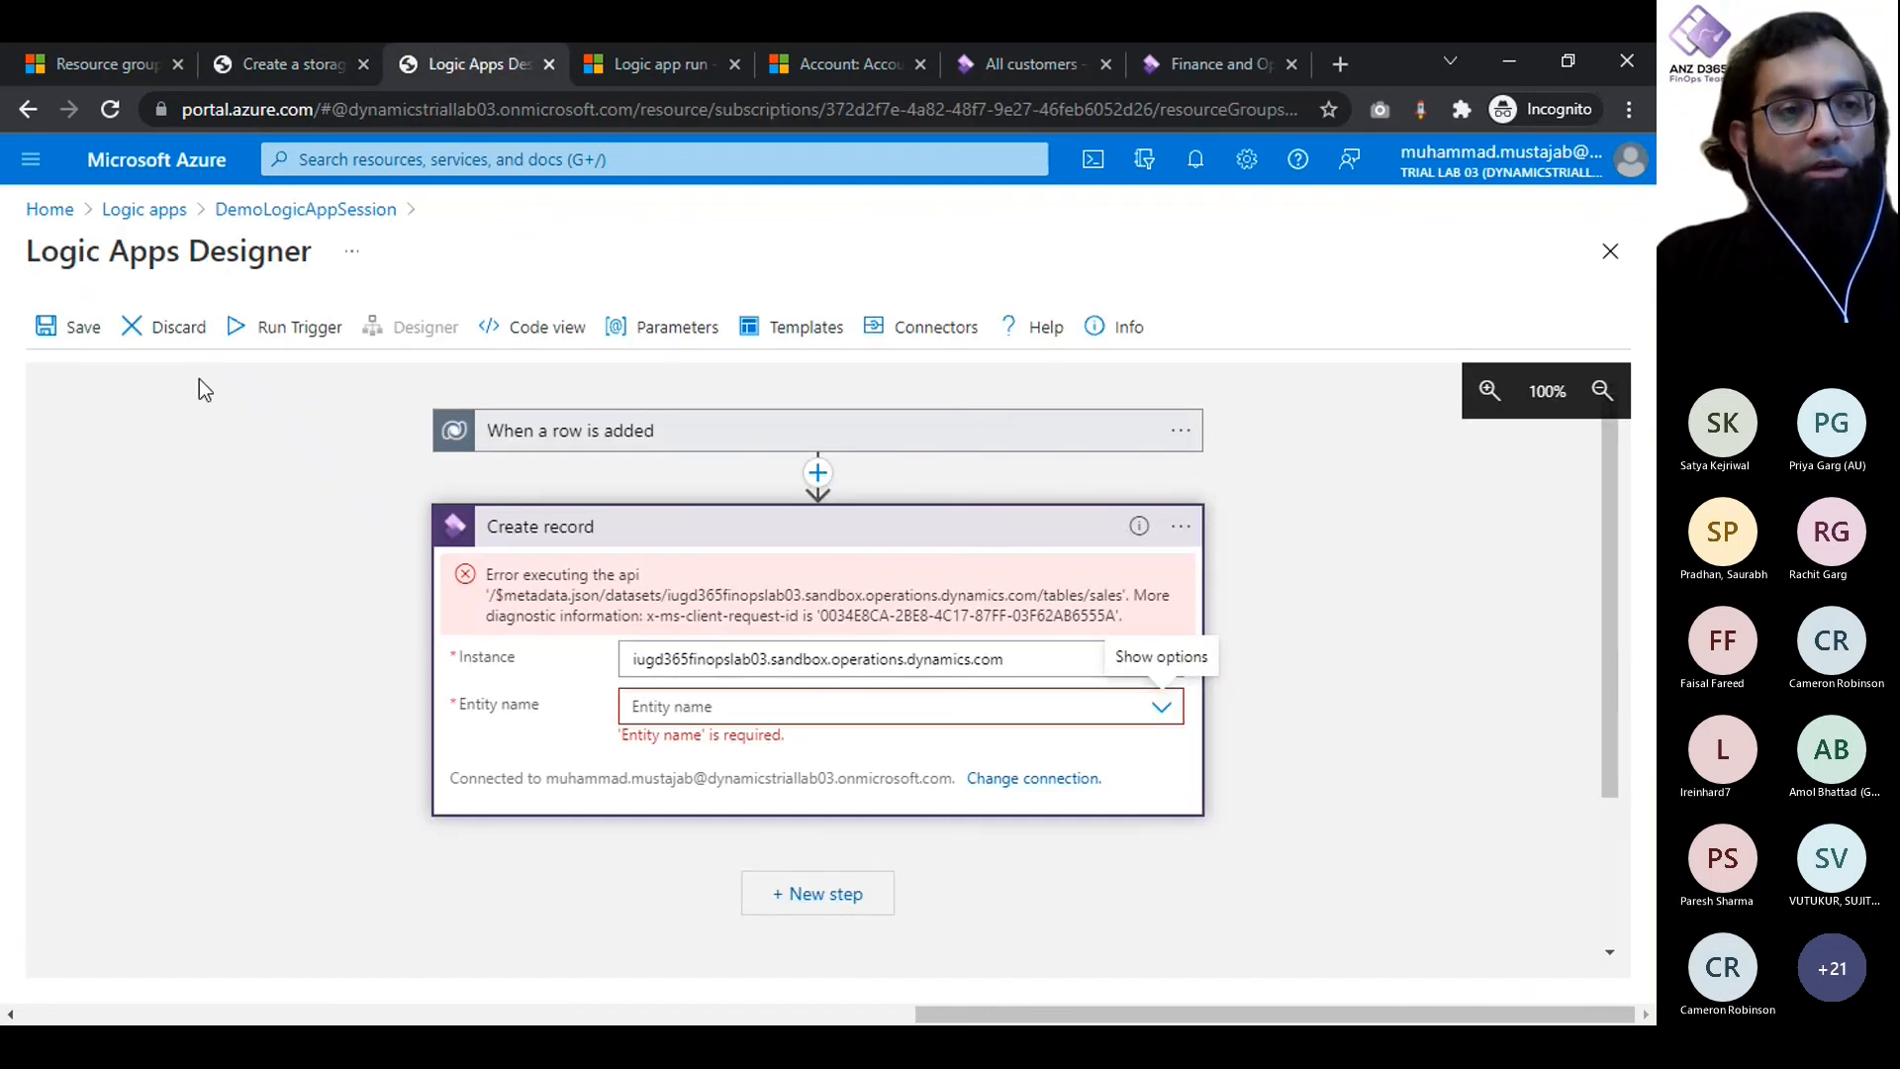
left_click(145, 210)
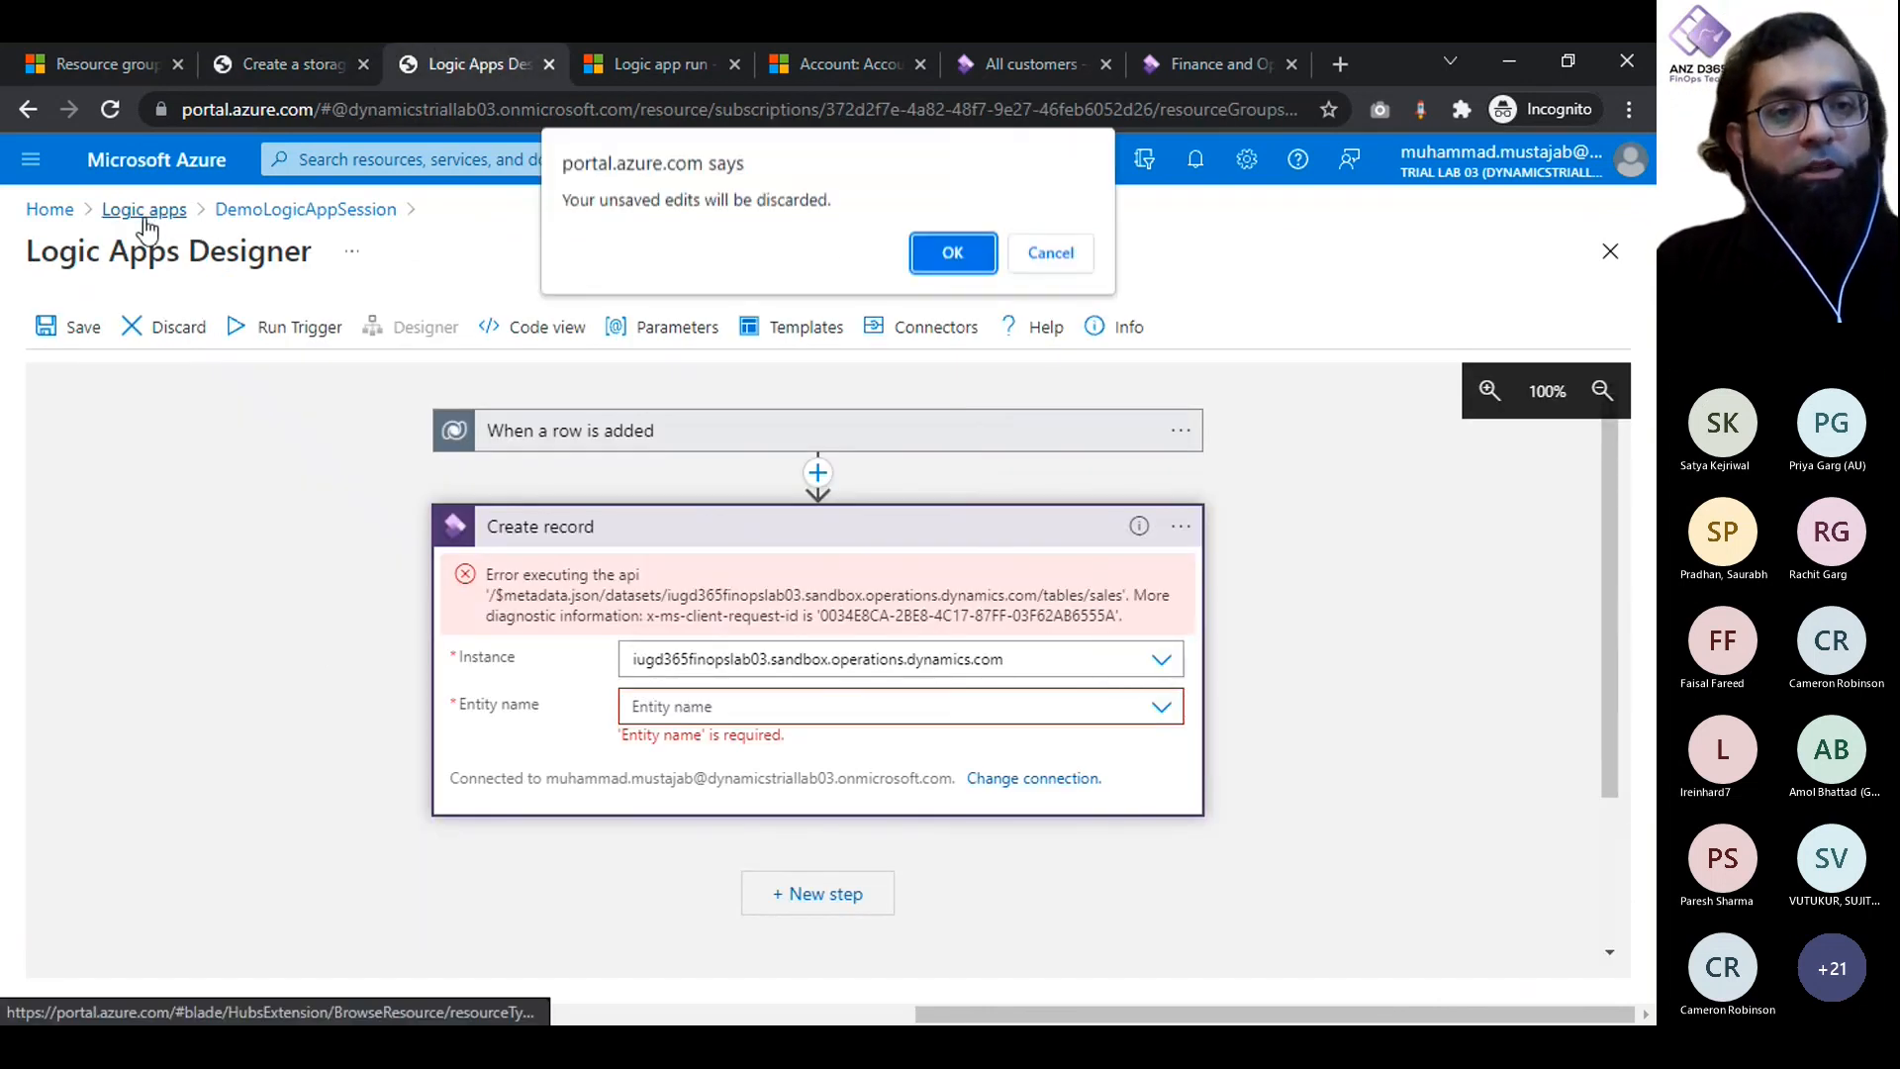
left_click(951, 251)
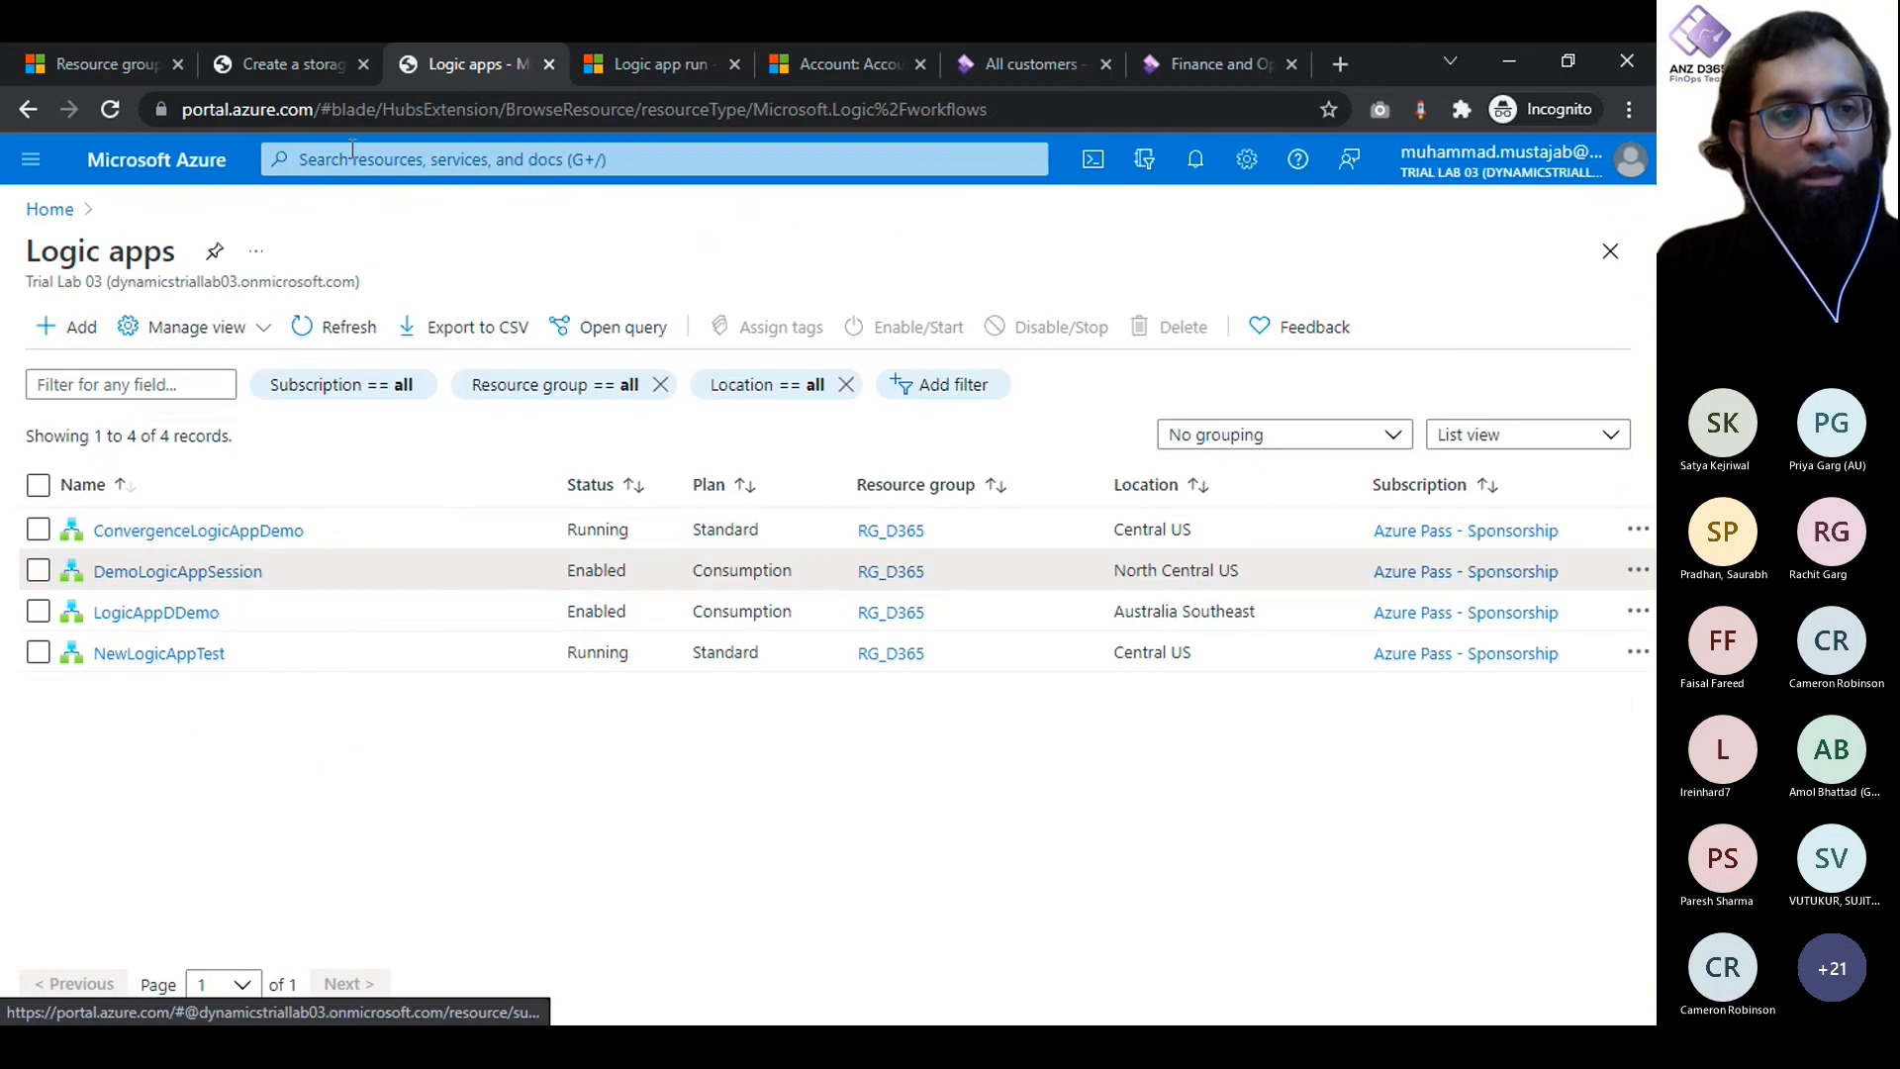
left_click(146, 171)
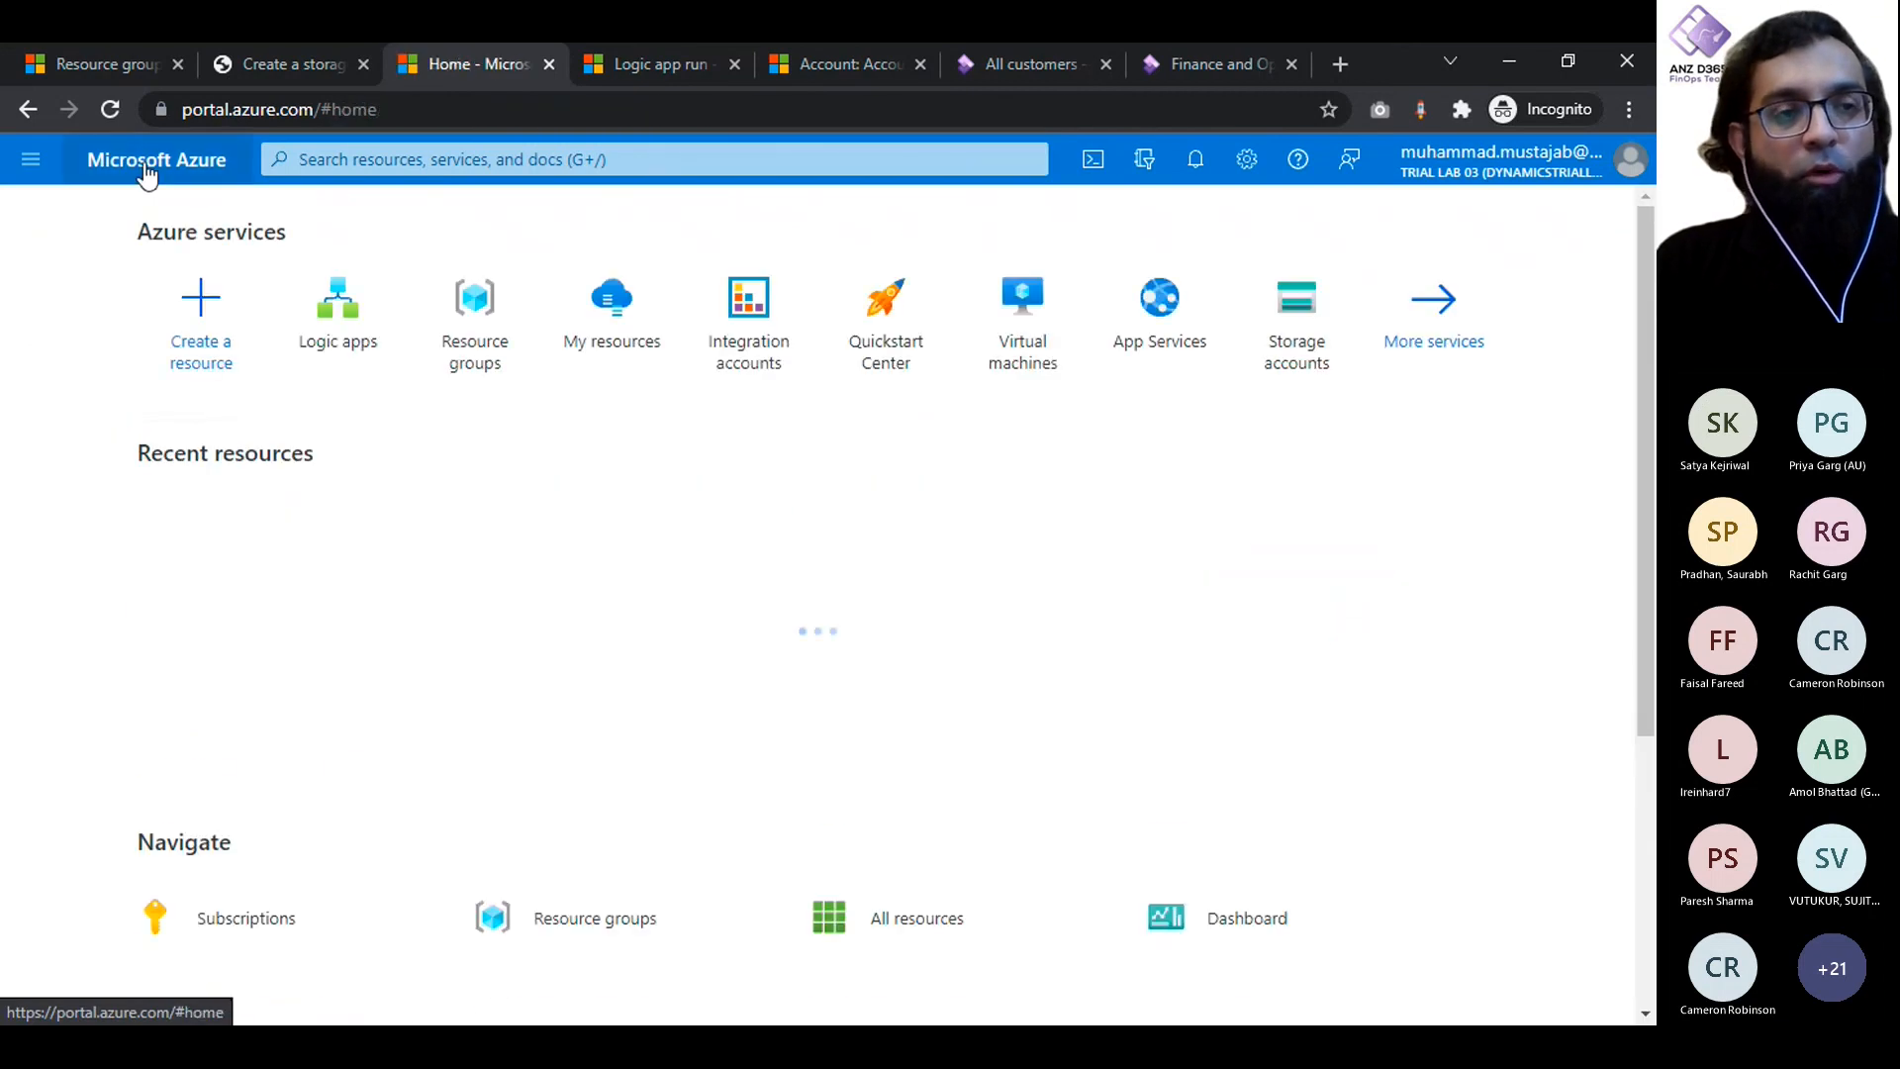
left_click(177, 63)
left_click(177, 63)
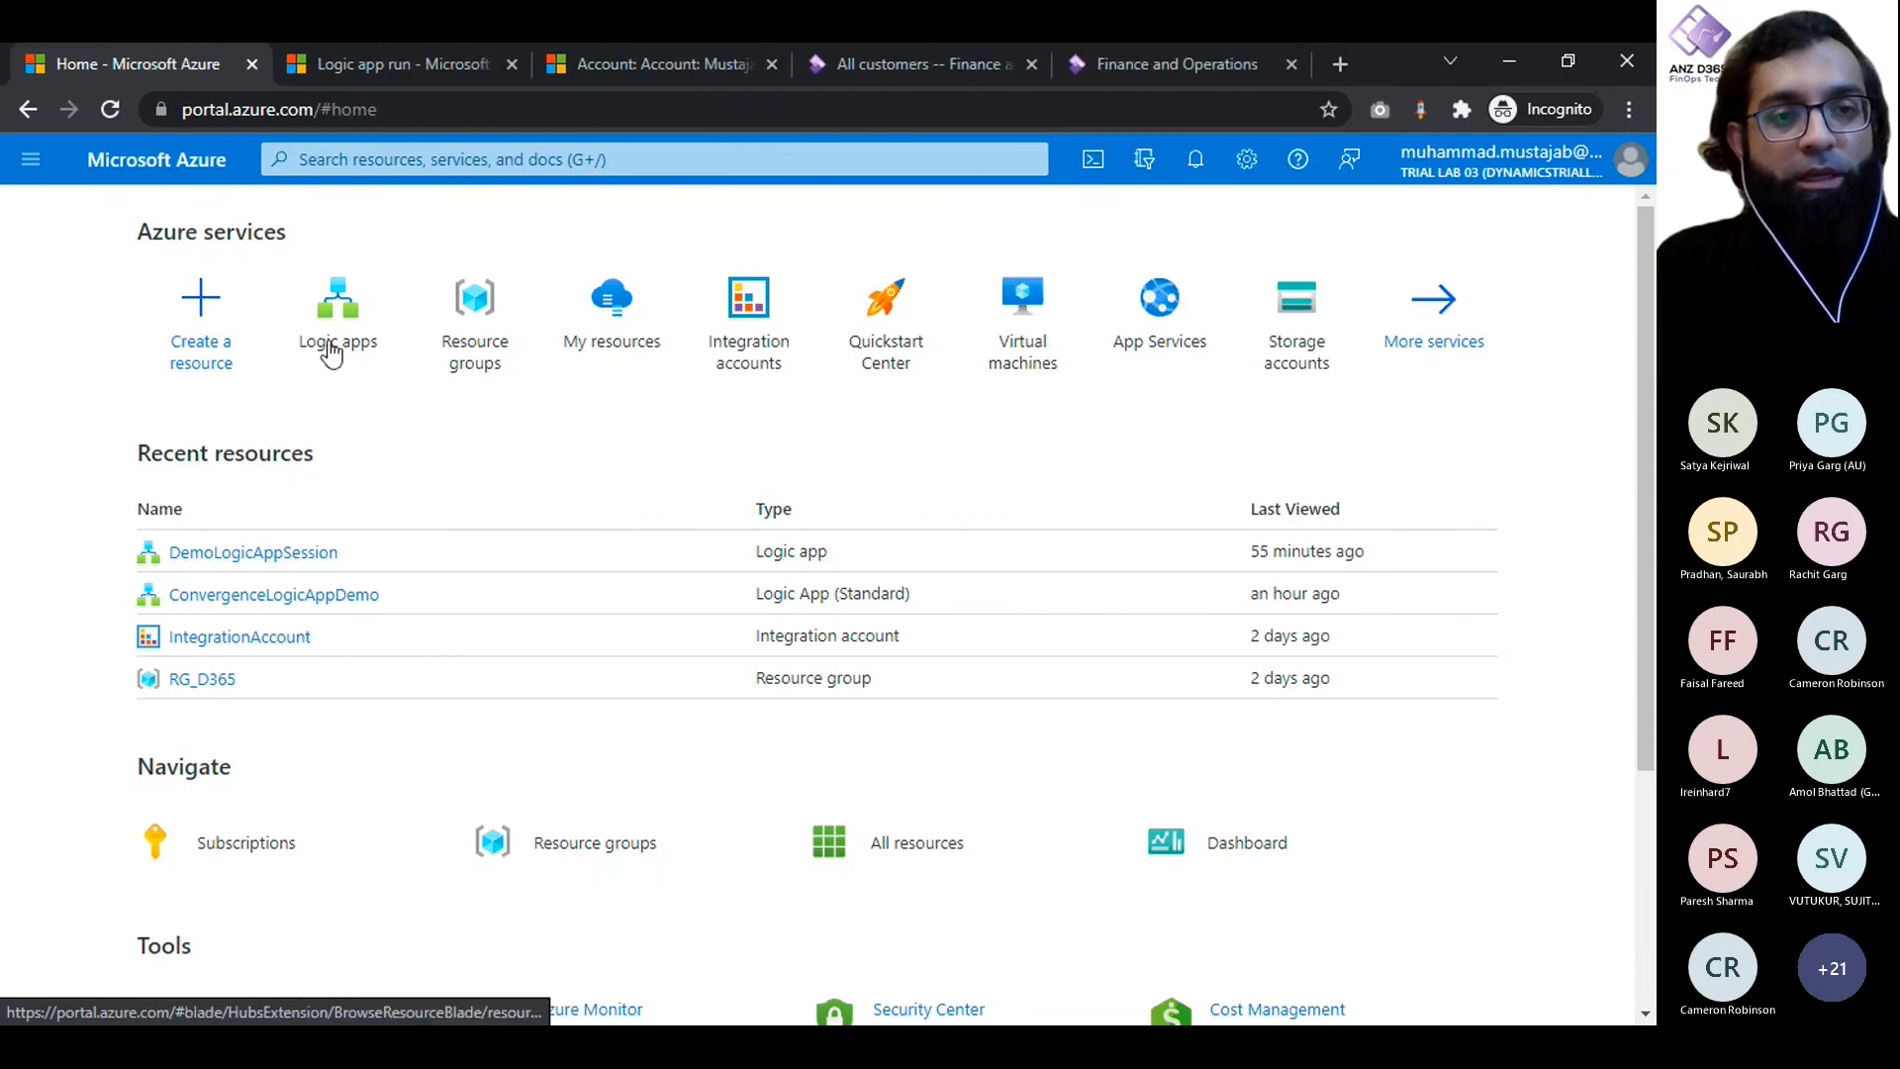
left_click(475, 157)
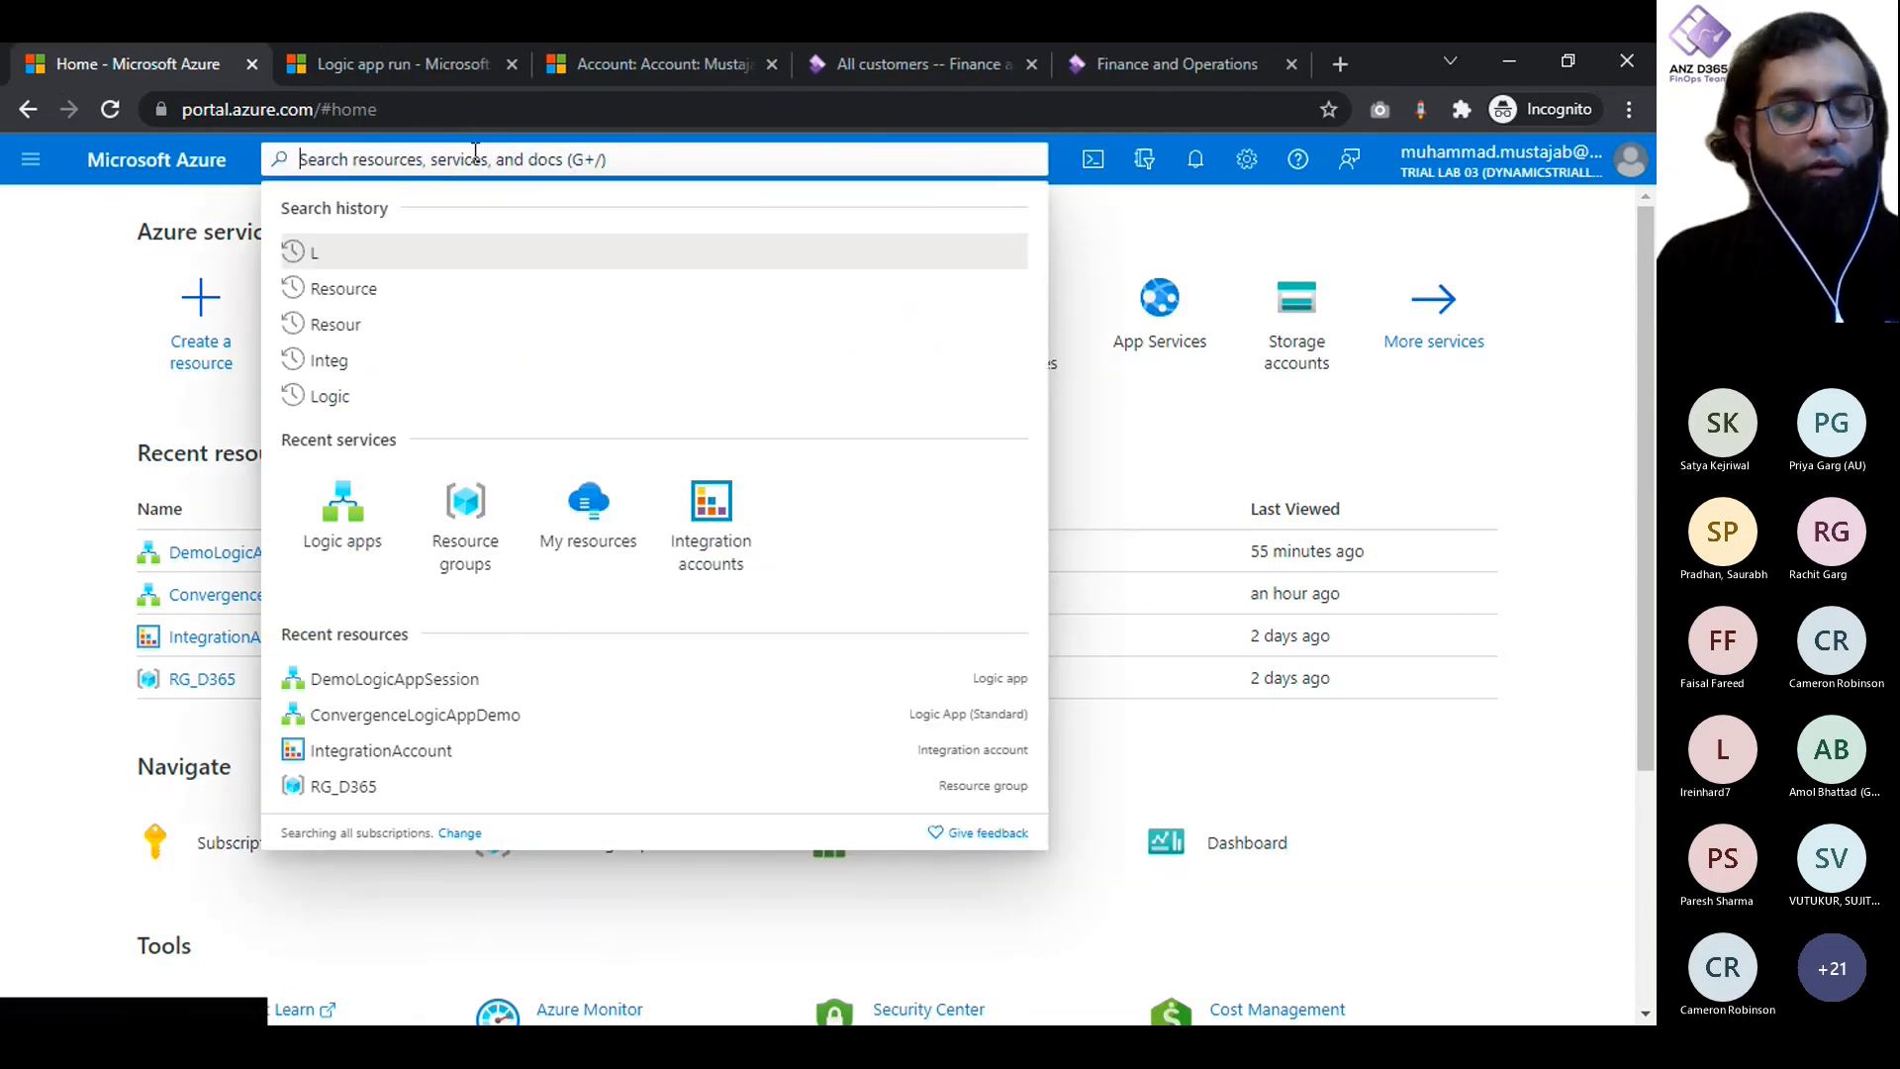
type("Logica")
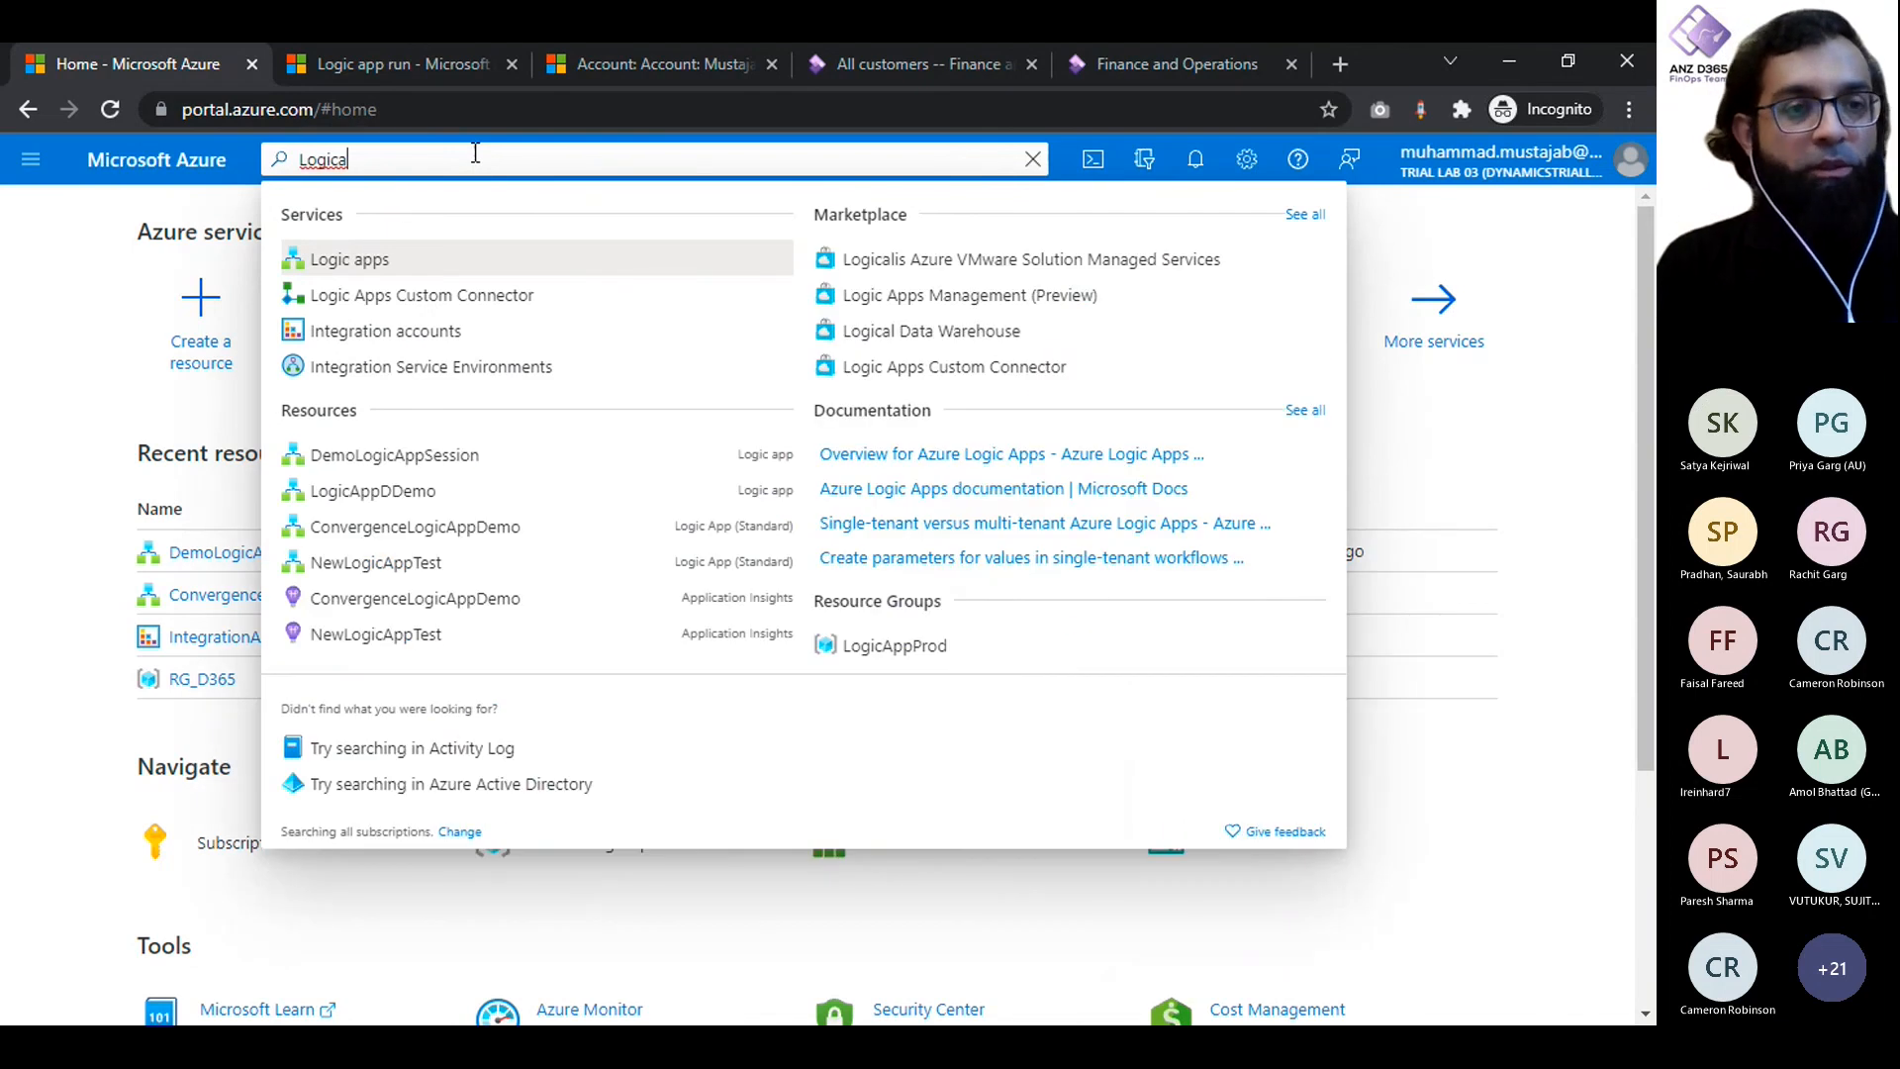
key("ctrl+a")
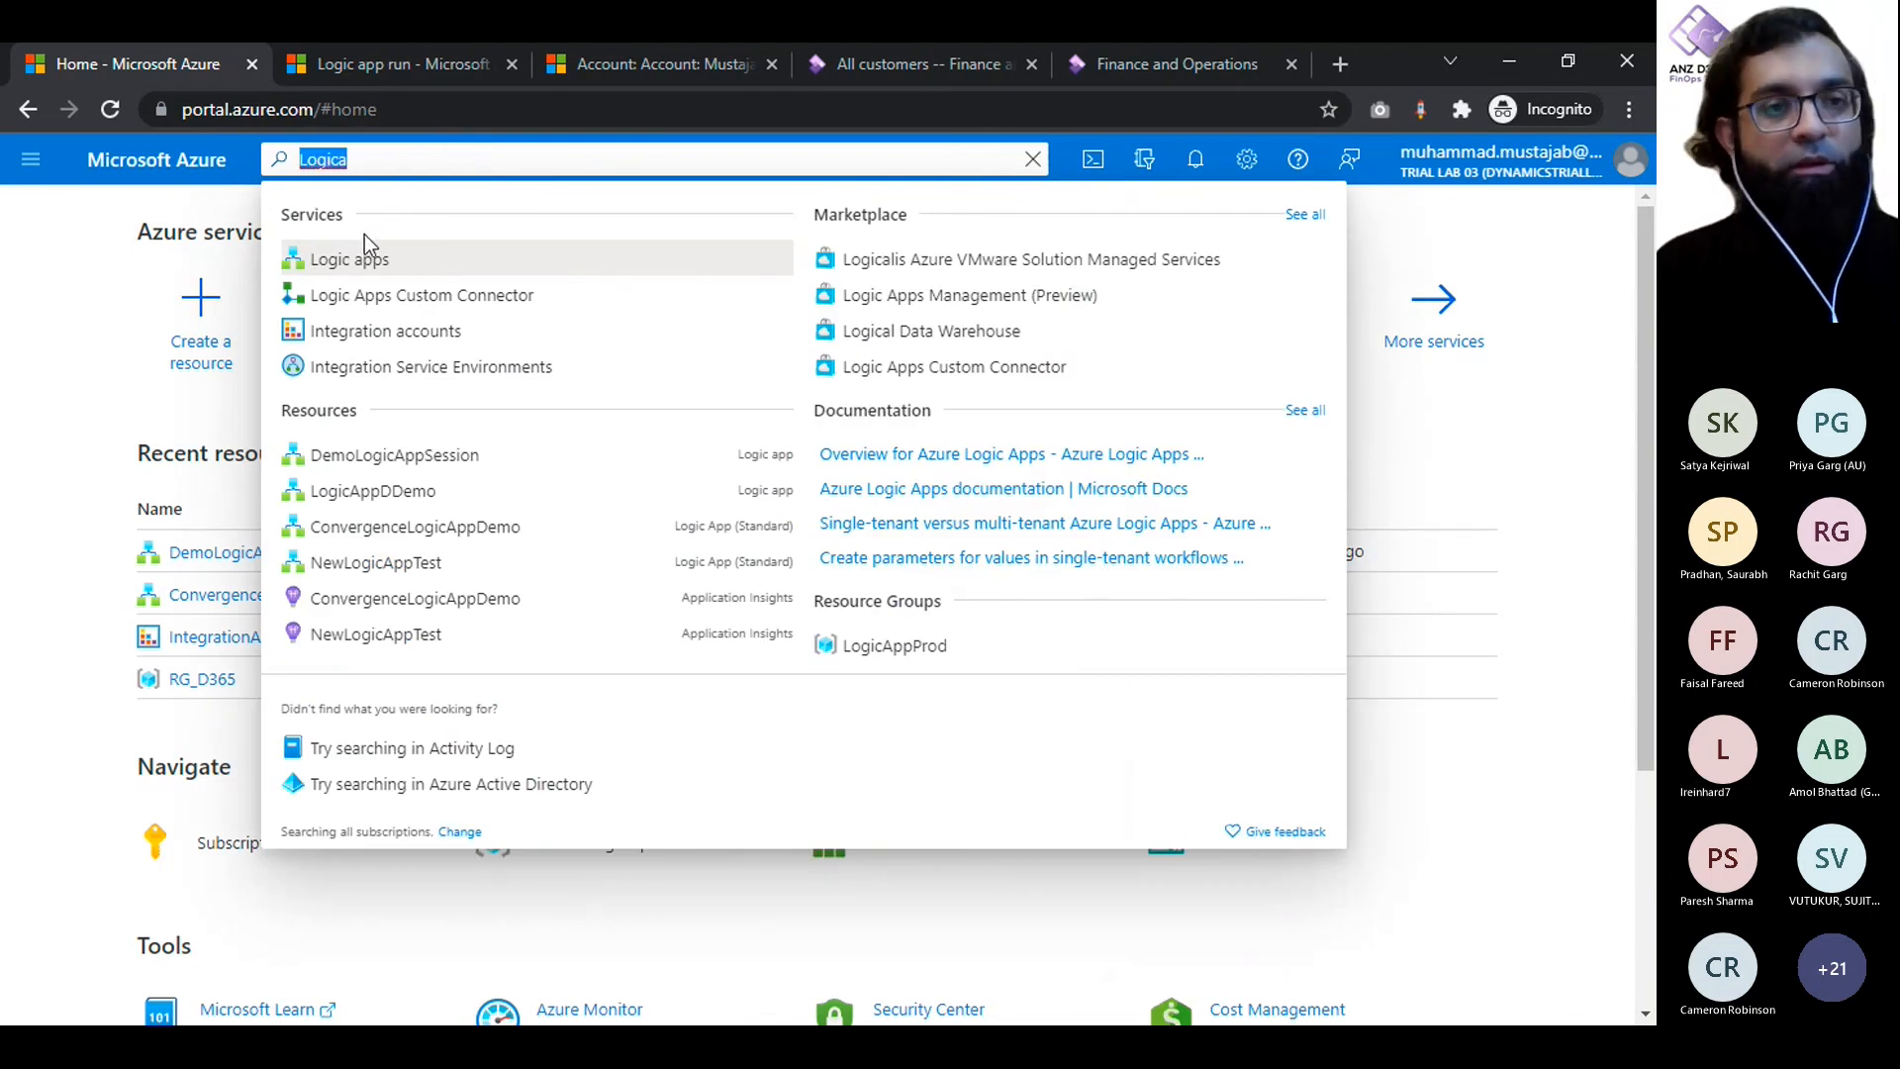
key("BackSpace")
left_click(31, 159)
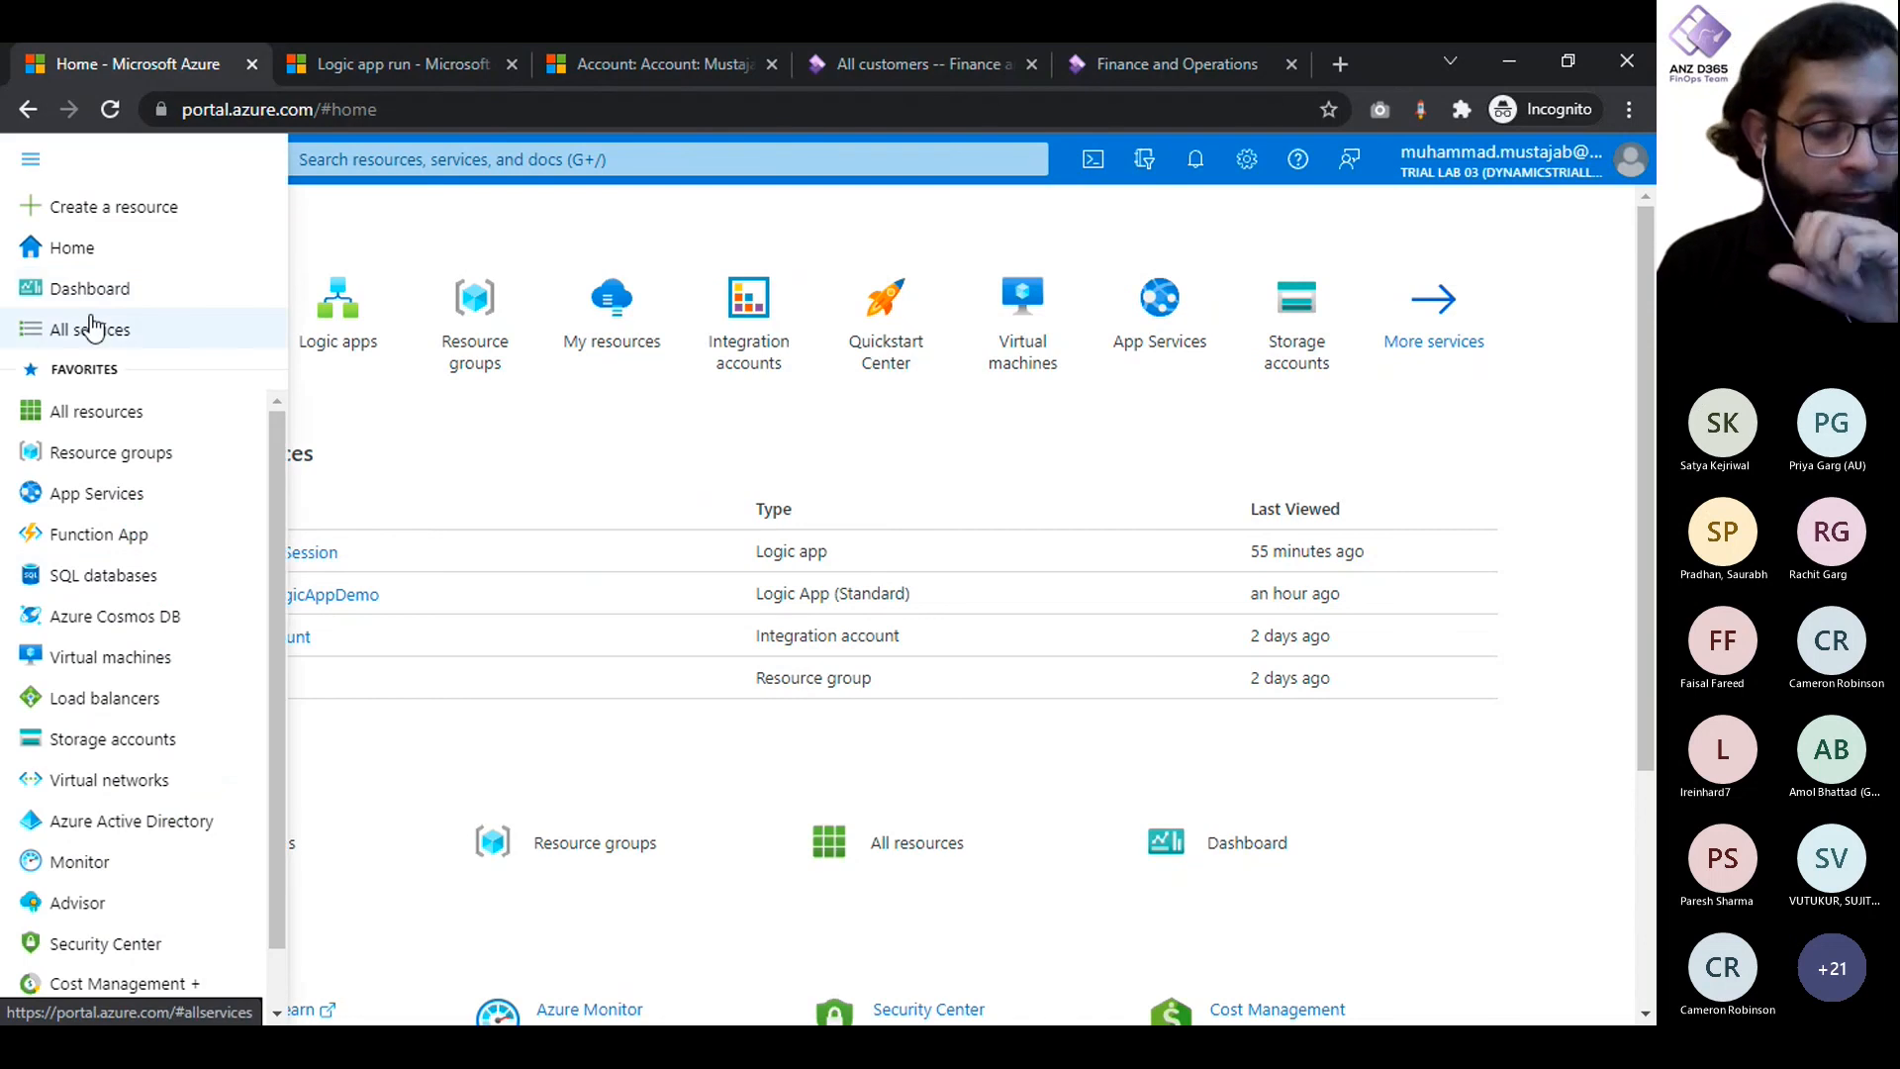
left_click(492, 417)
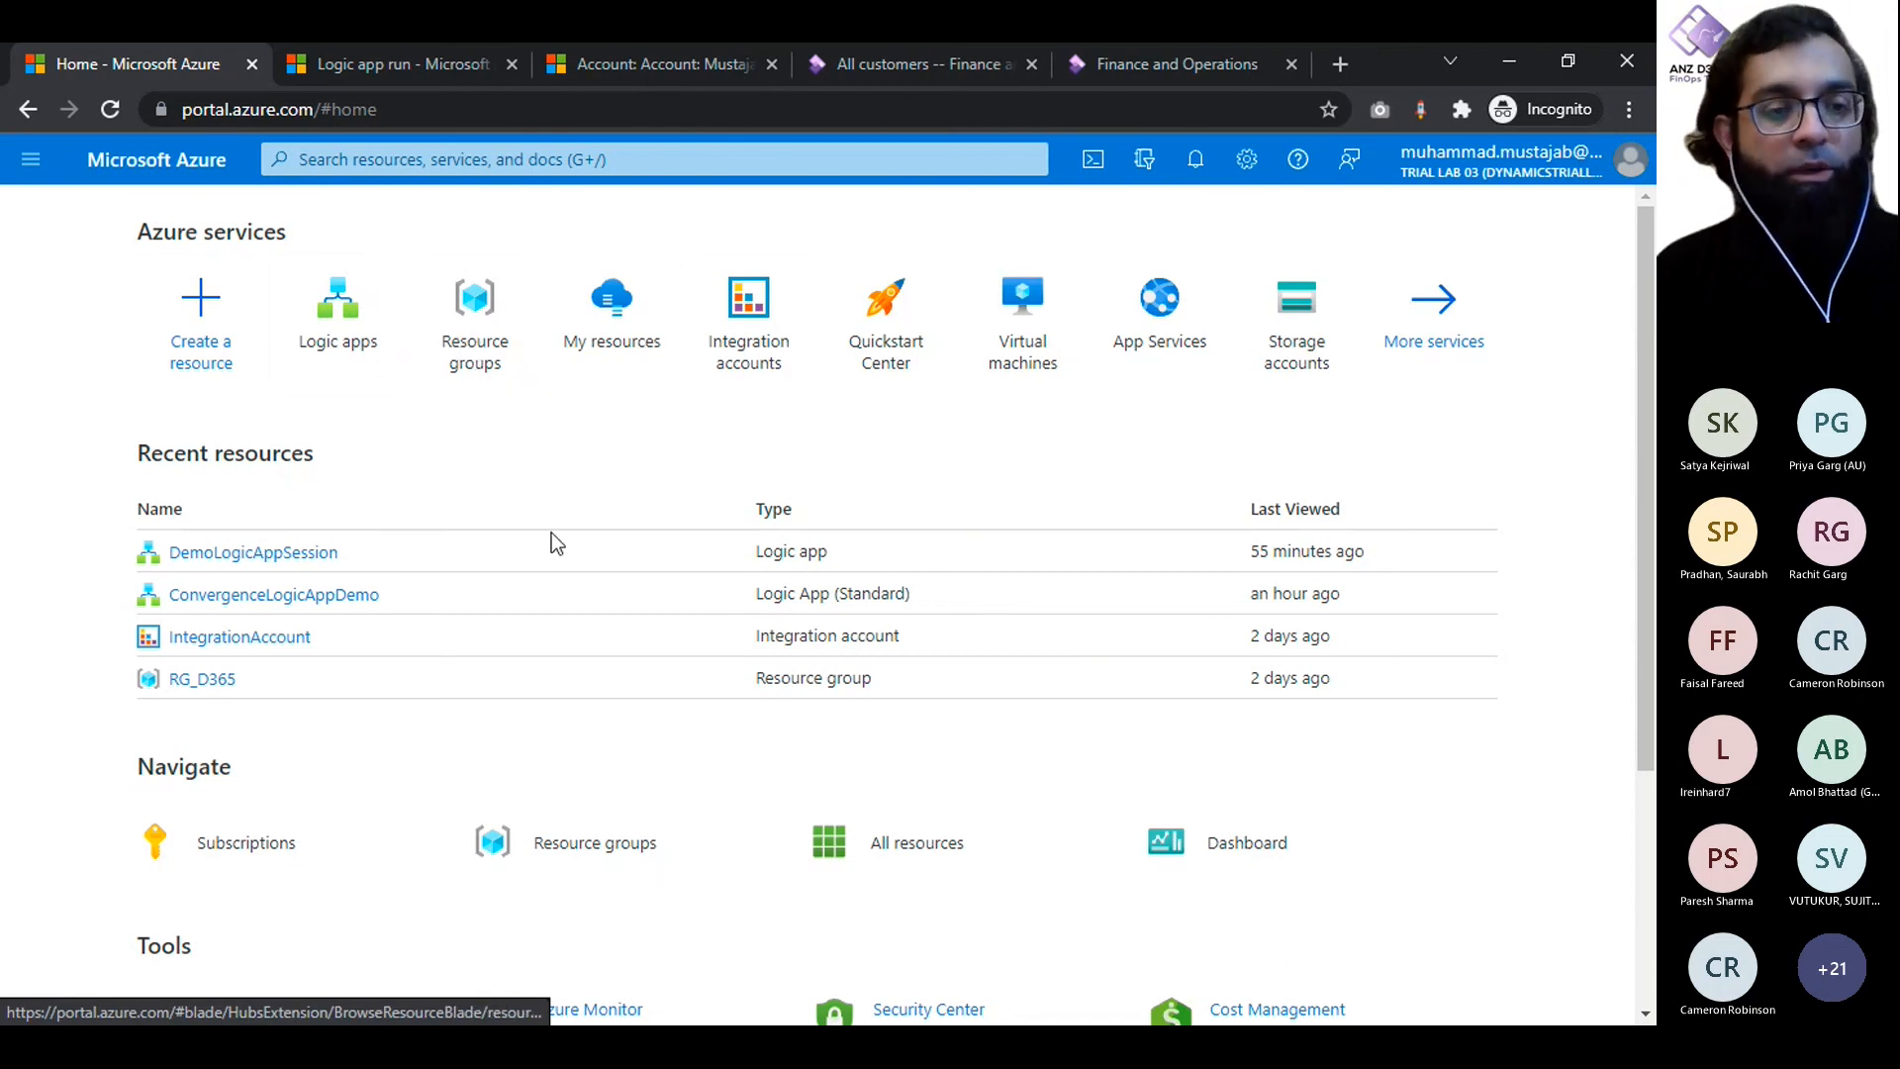
scroll(566, 580, "down", 1)
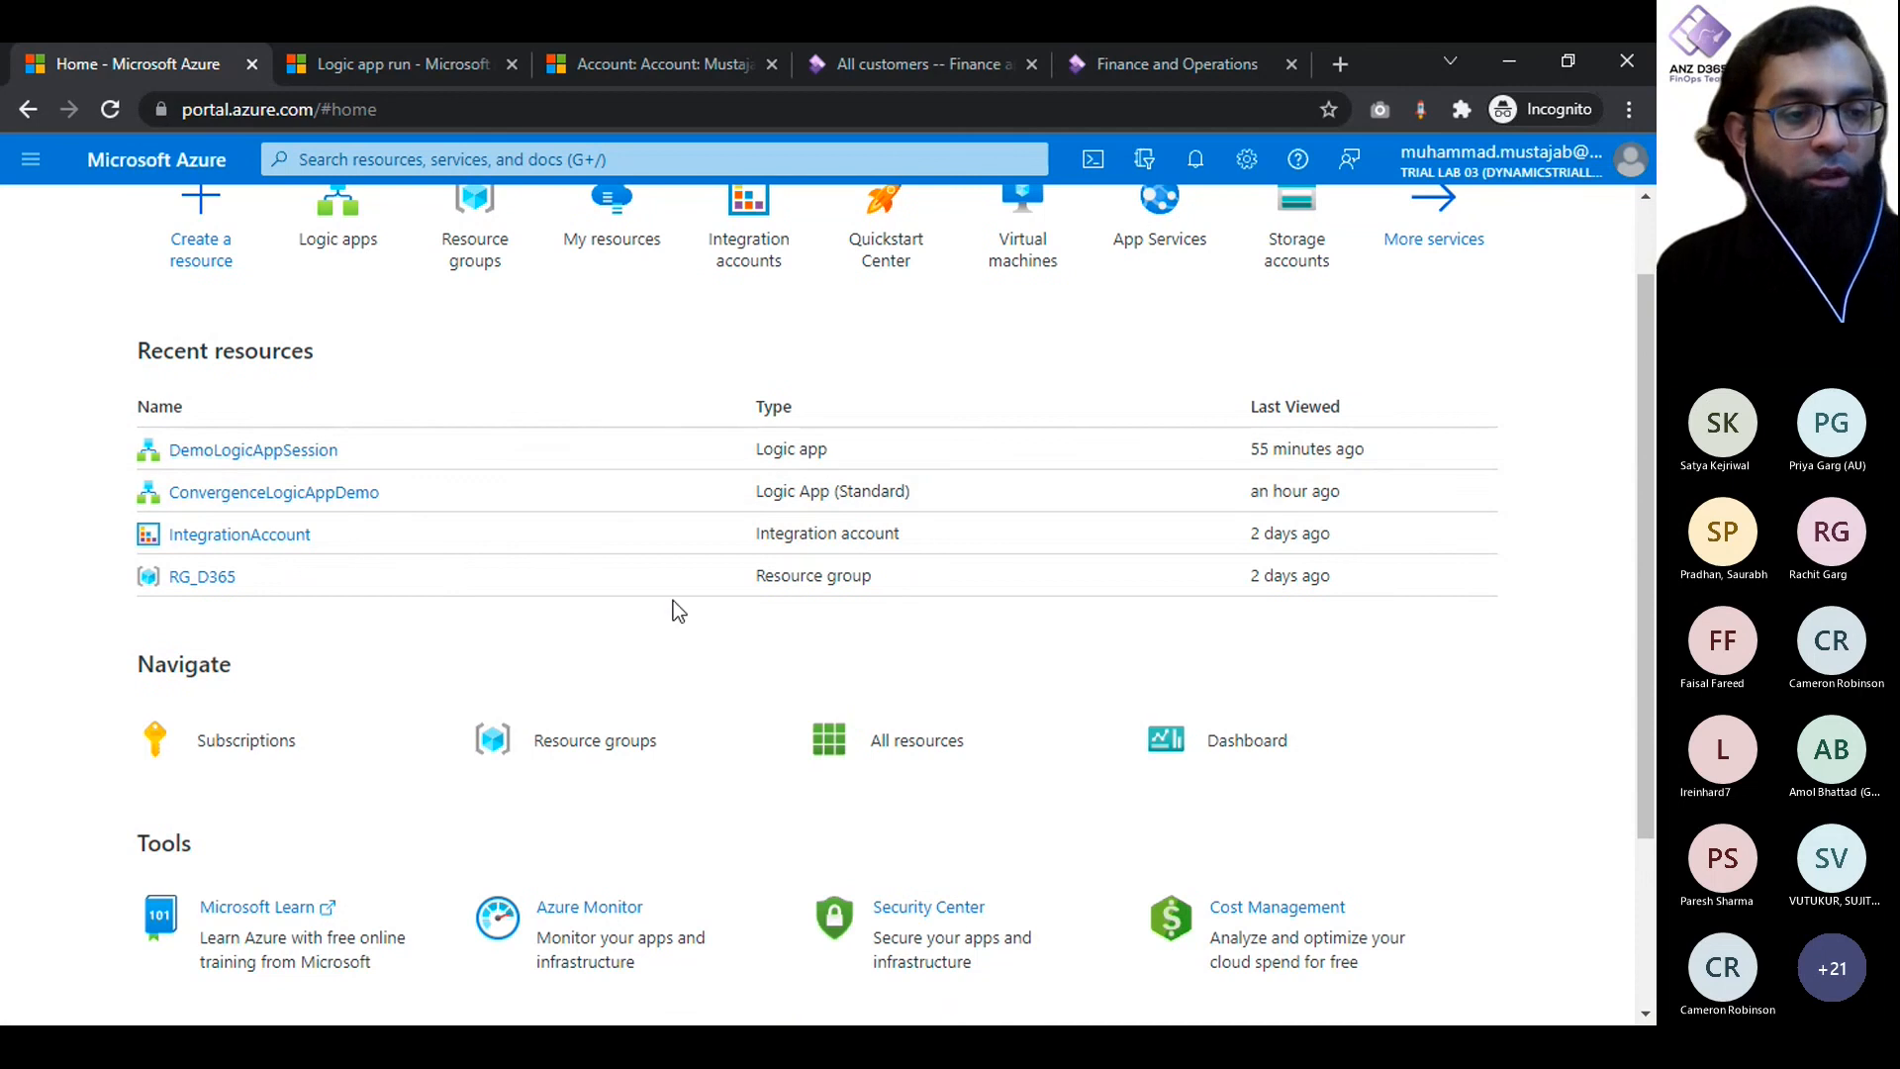
scroll(670, 607, "up", 1)
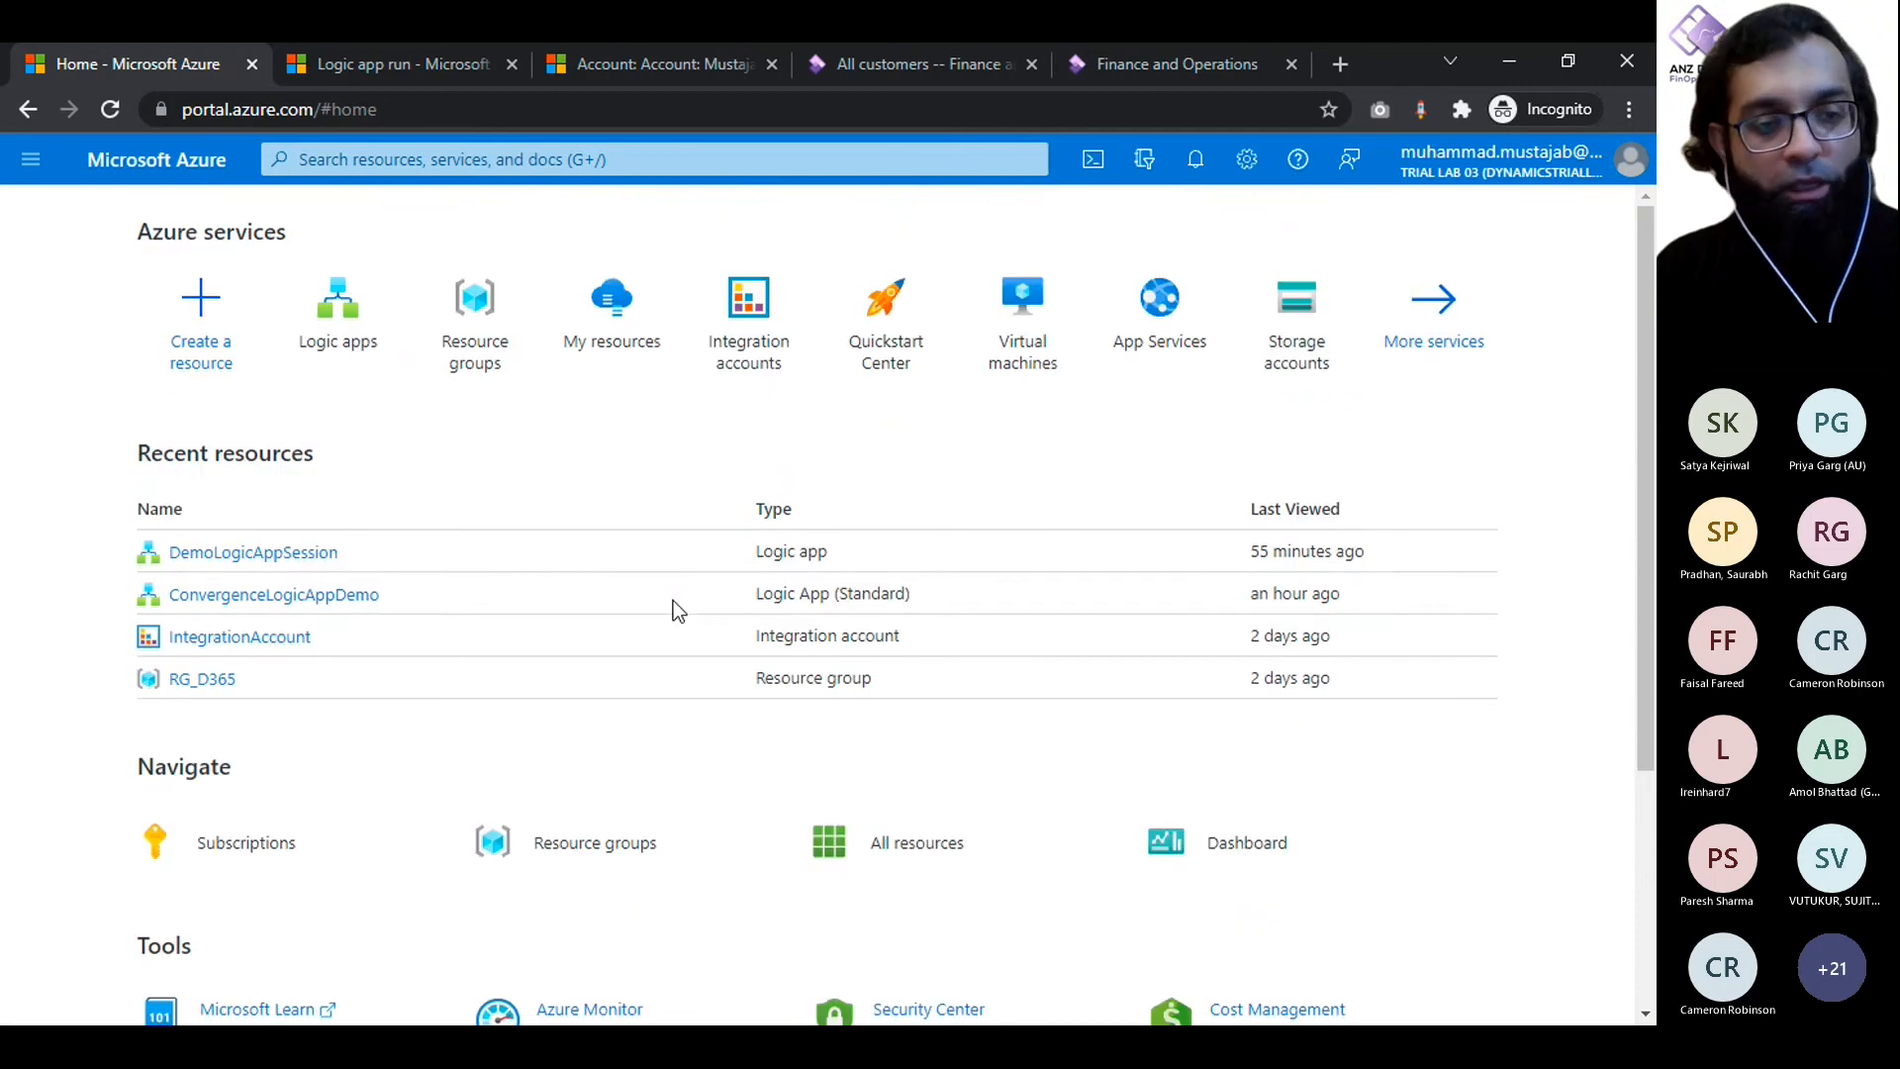
- Search the portal for Logic App, open the Logic apps service, and start creating a new logic app
left_click(579, 159)
type("L")
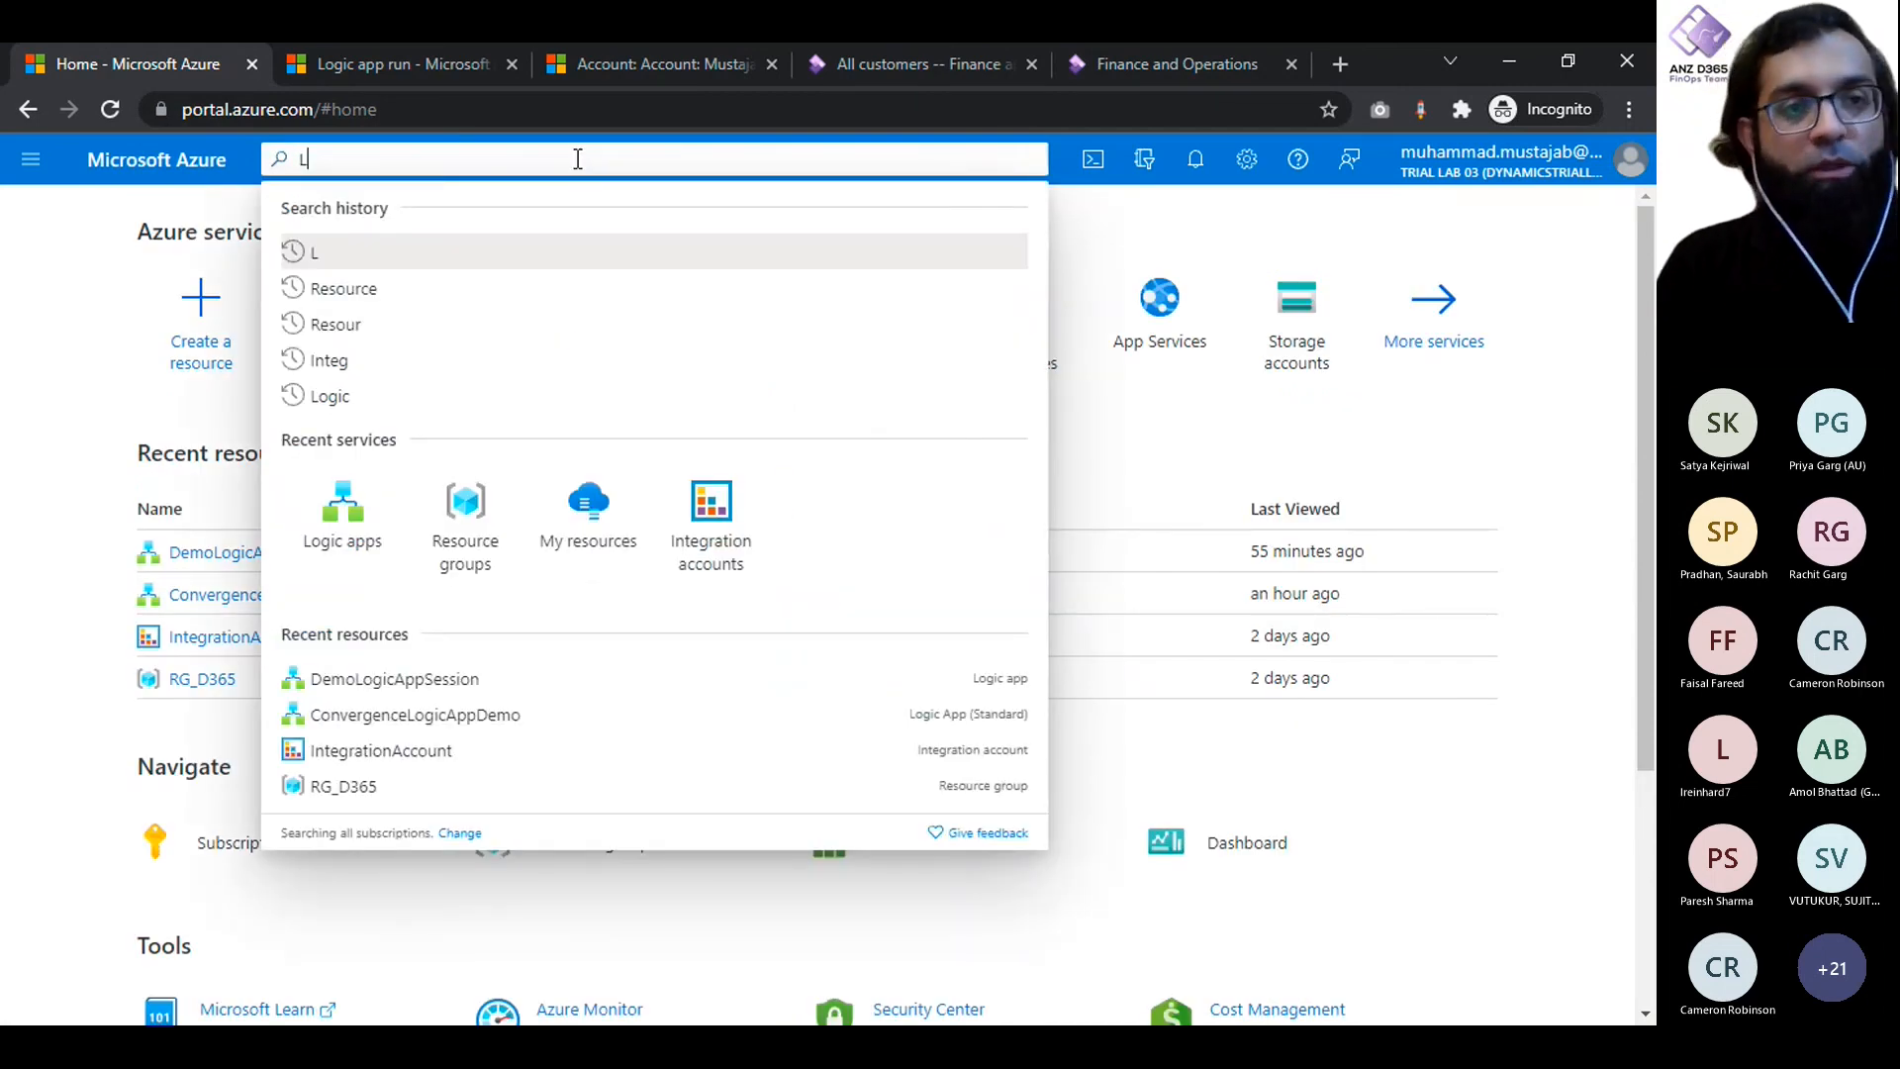
type("ogic App")
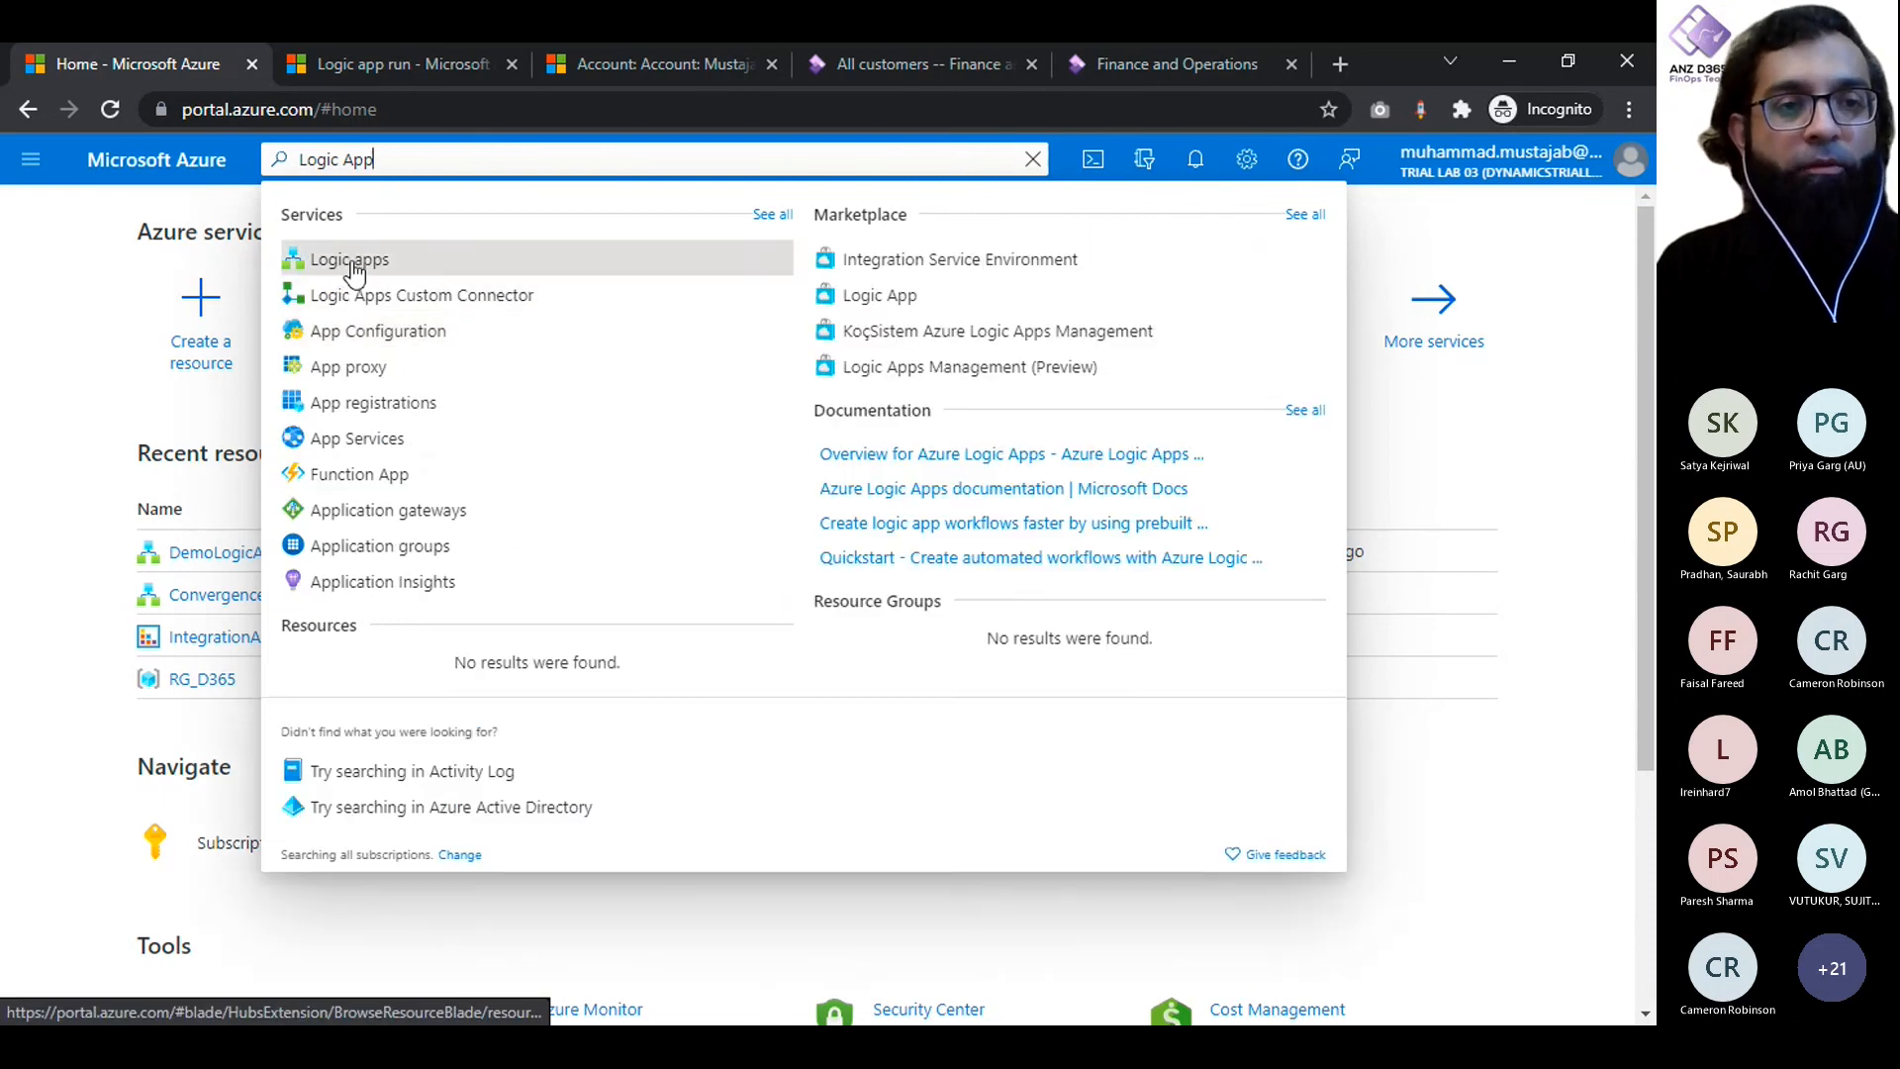
left_click(347, 259)
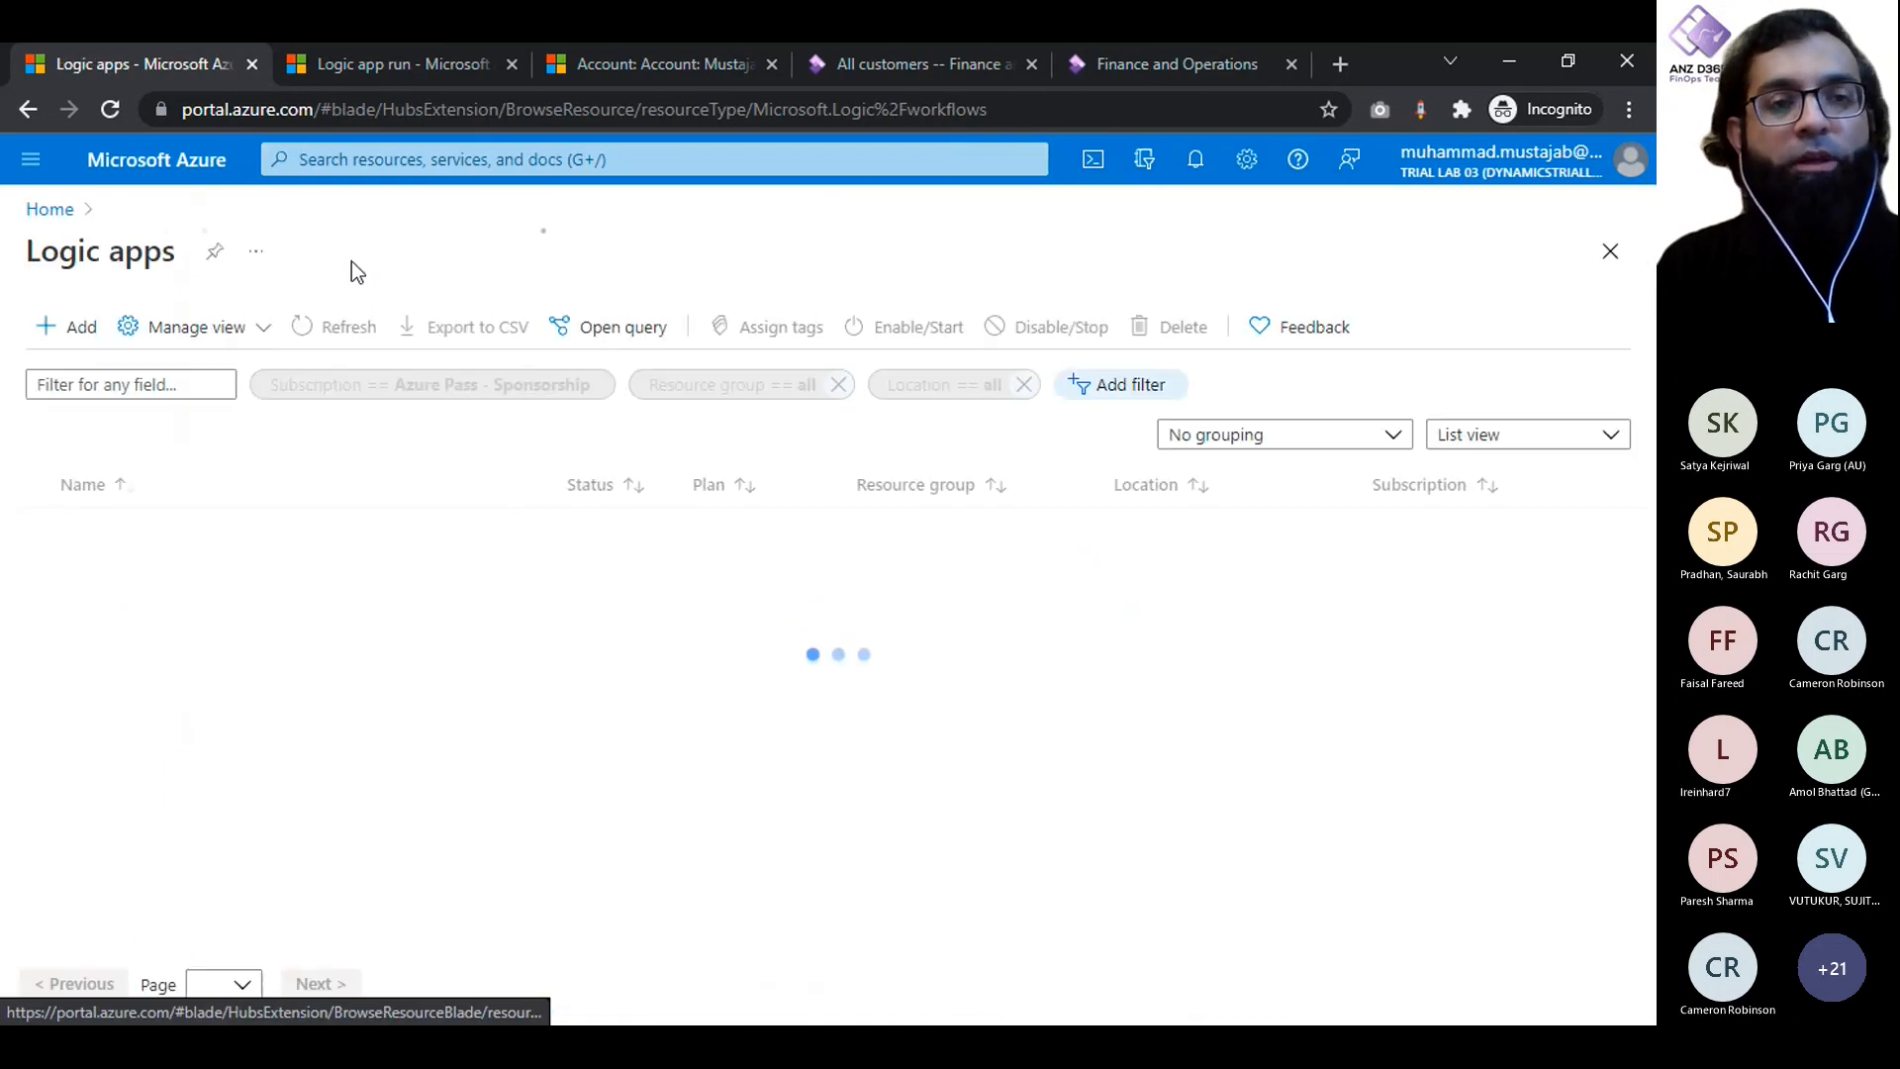
left_click(67, 330)
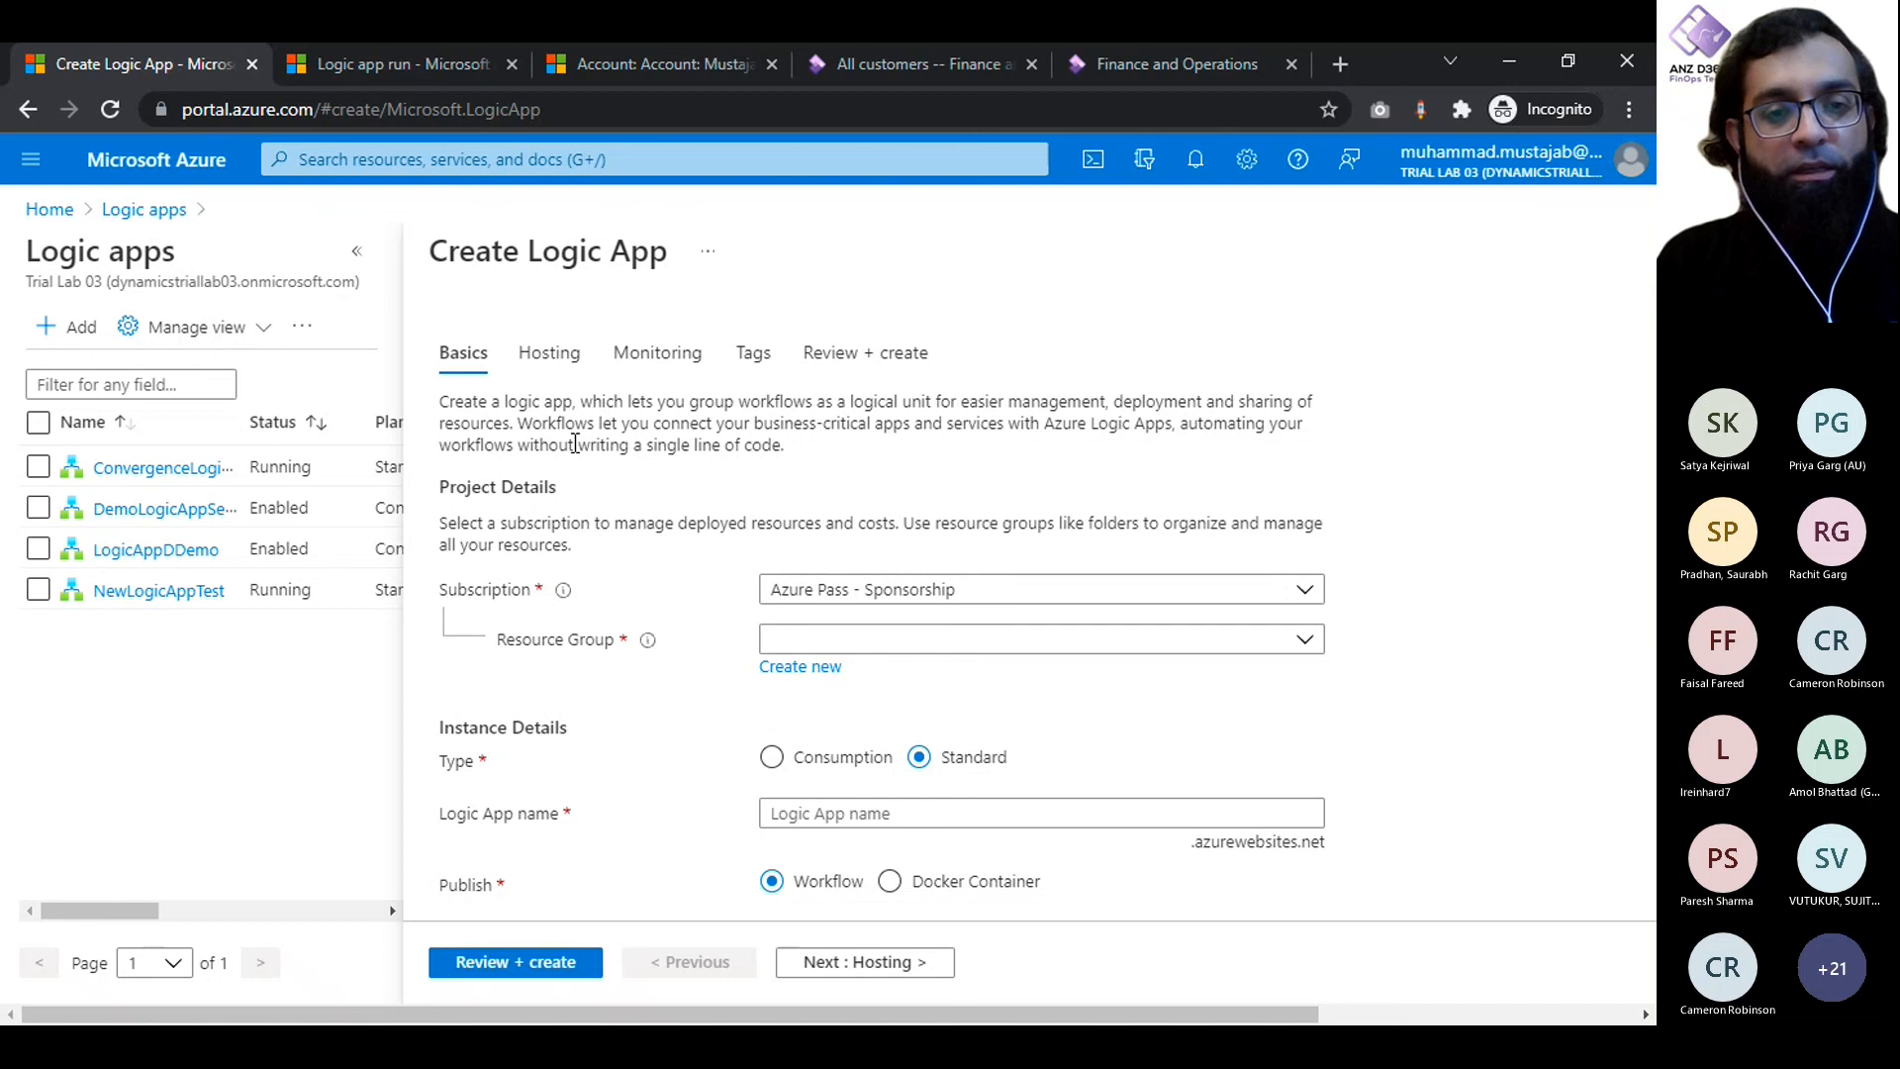
- Assign the new logic app to the RG_D365 resource group and set its type to Consumption
scroll(575, 445, "down", 1)
left_click(1118, 551)
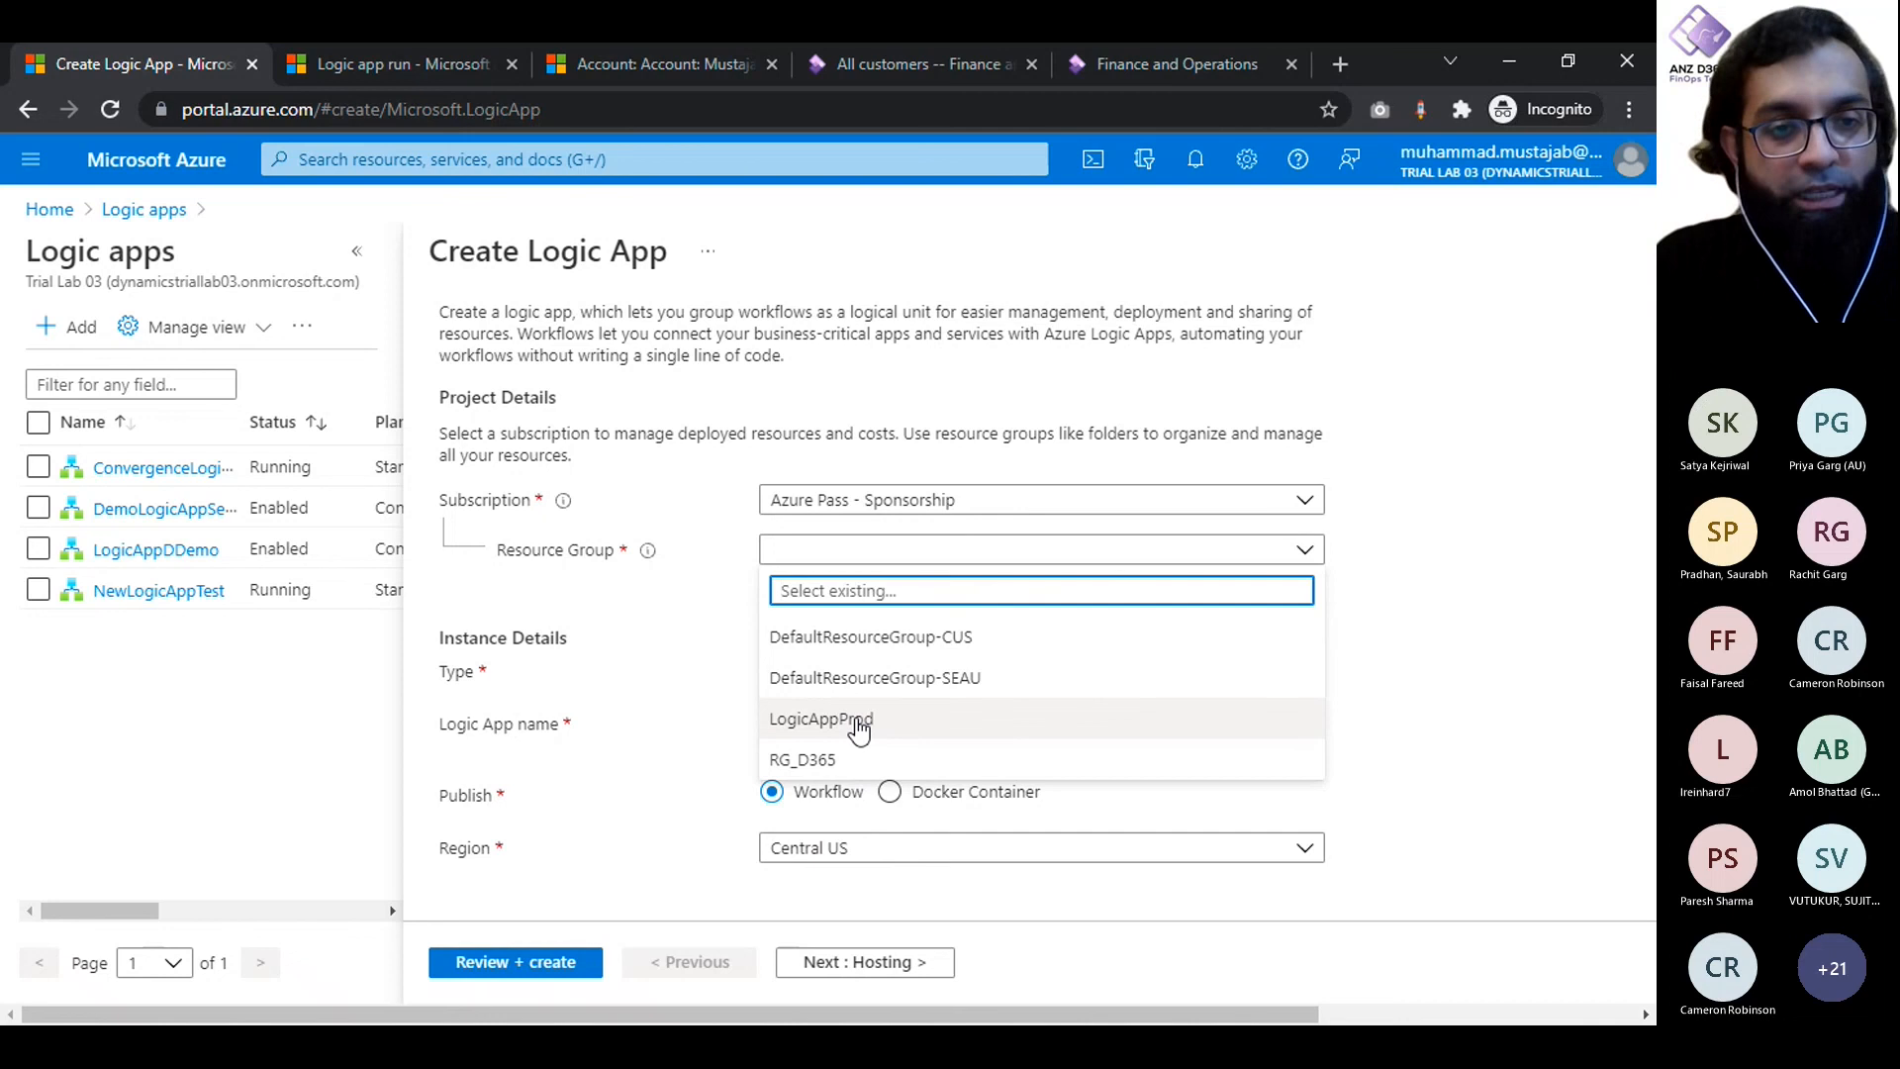
left_click(840, 761)
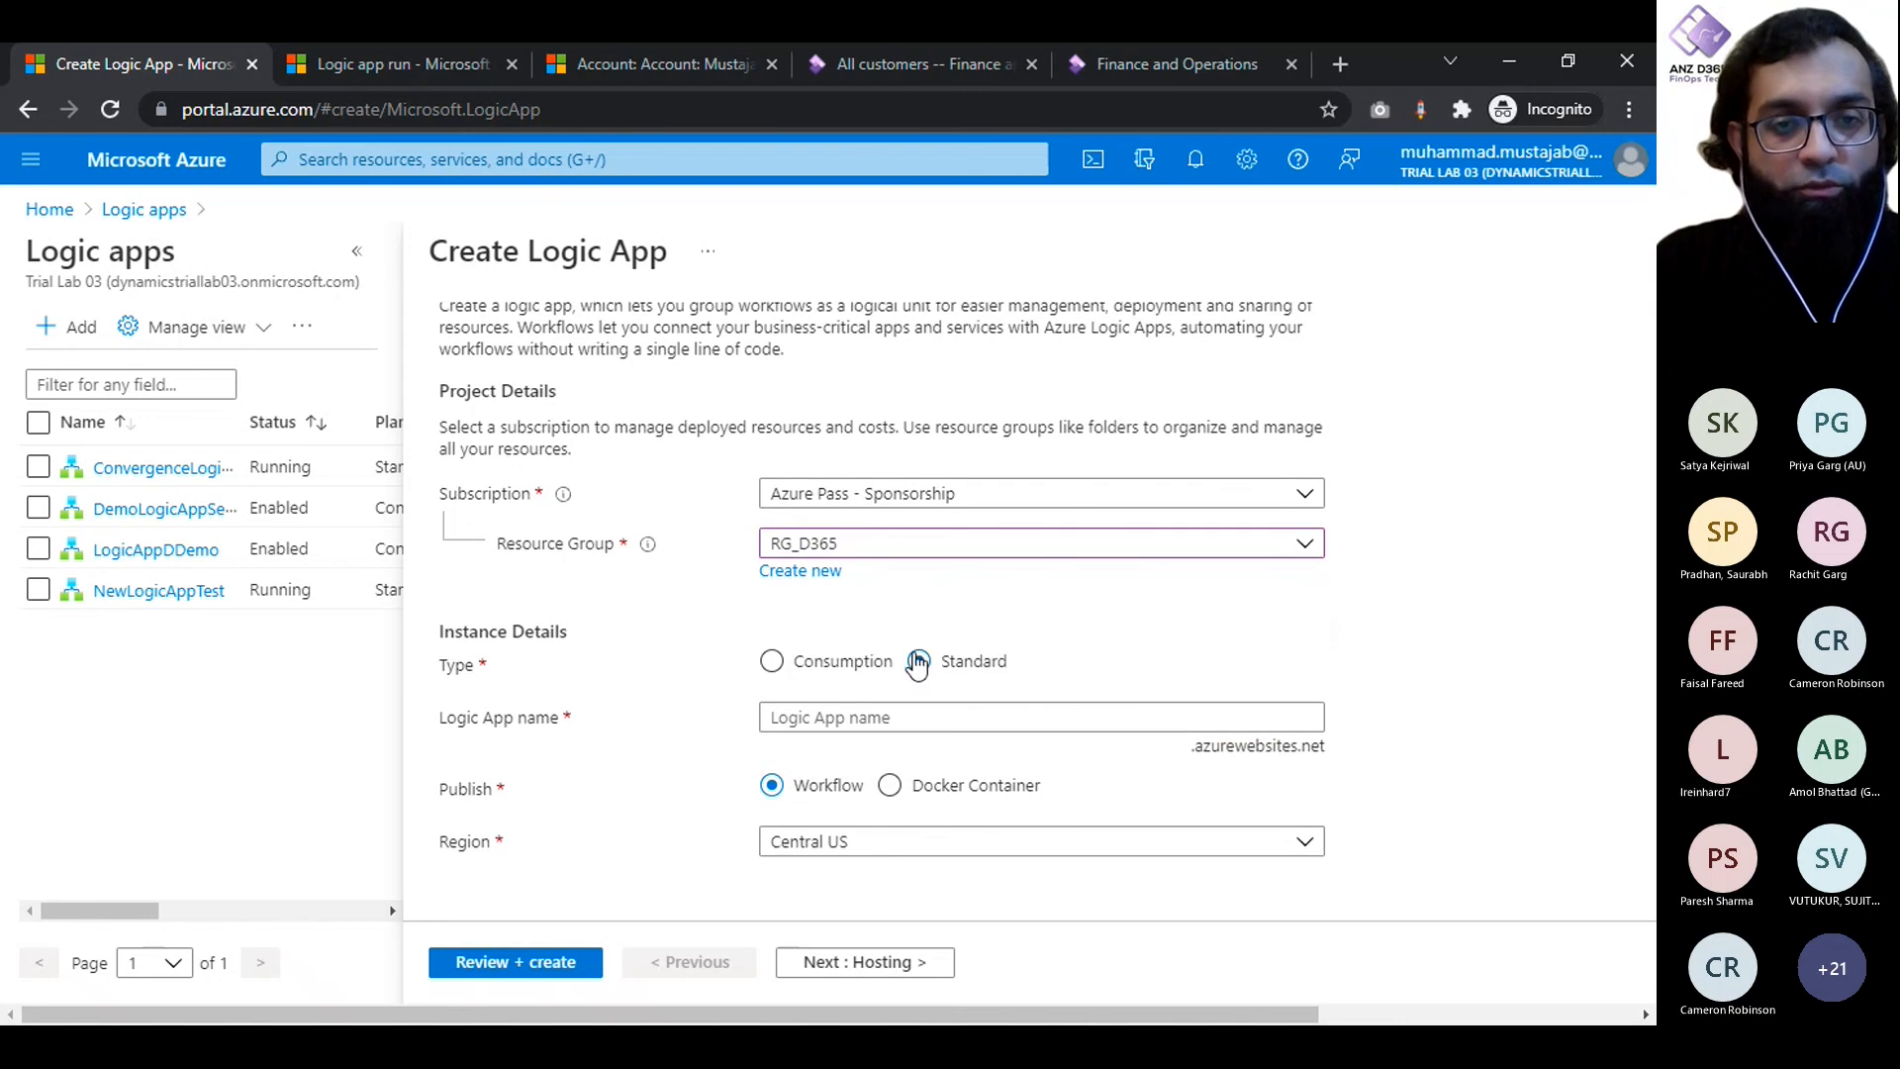
left_click(774, 663)
left_click(926, 663)
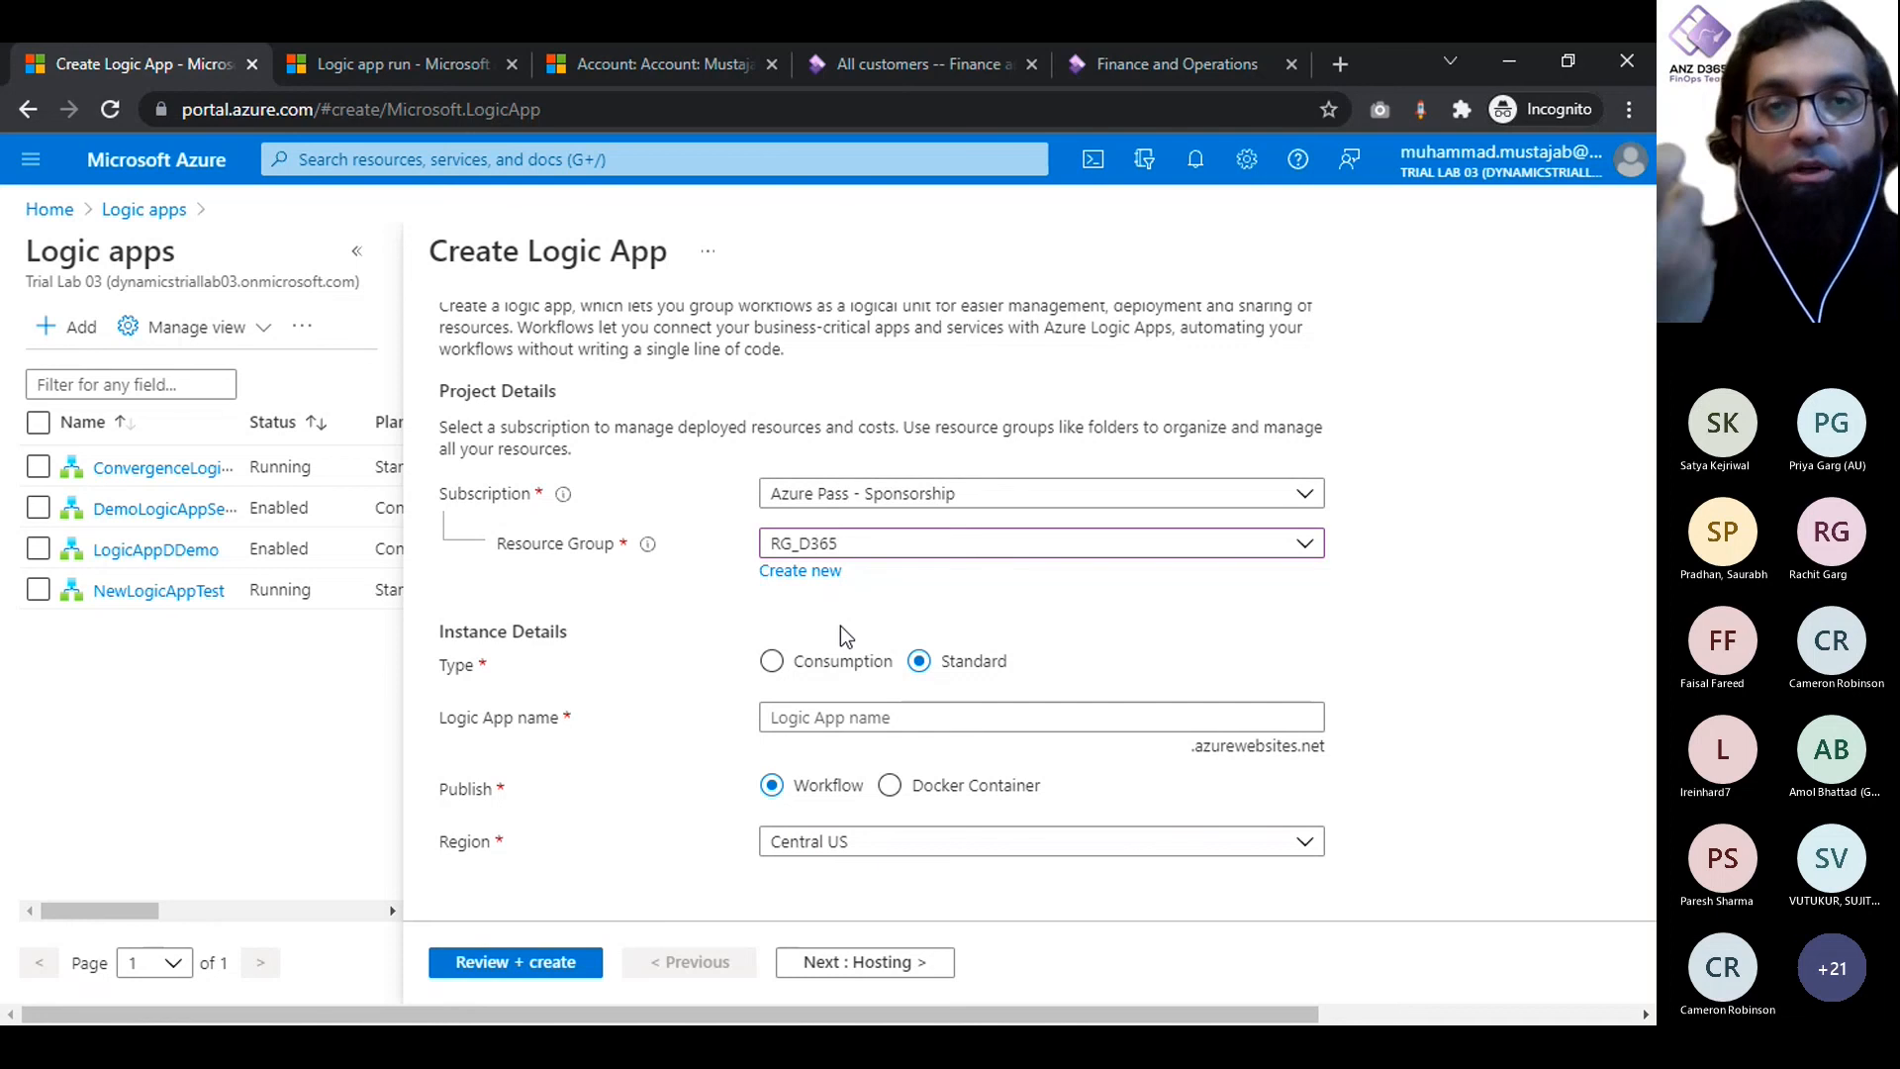
left_click(831, 662)
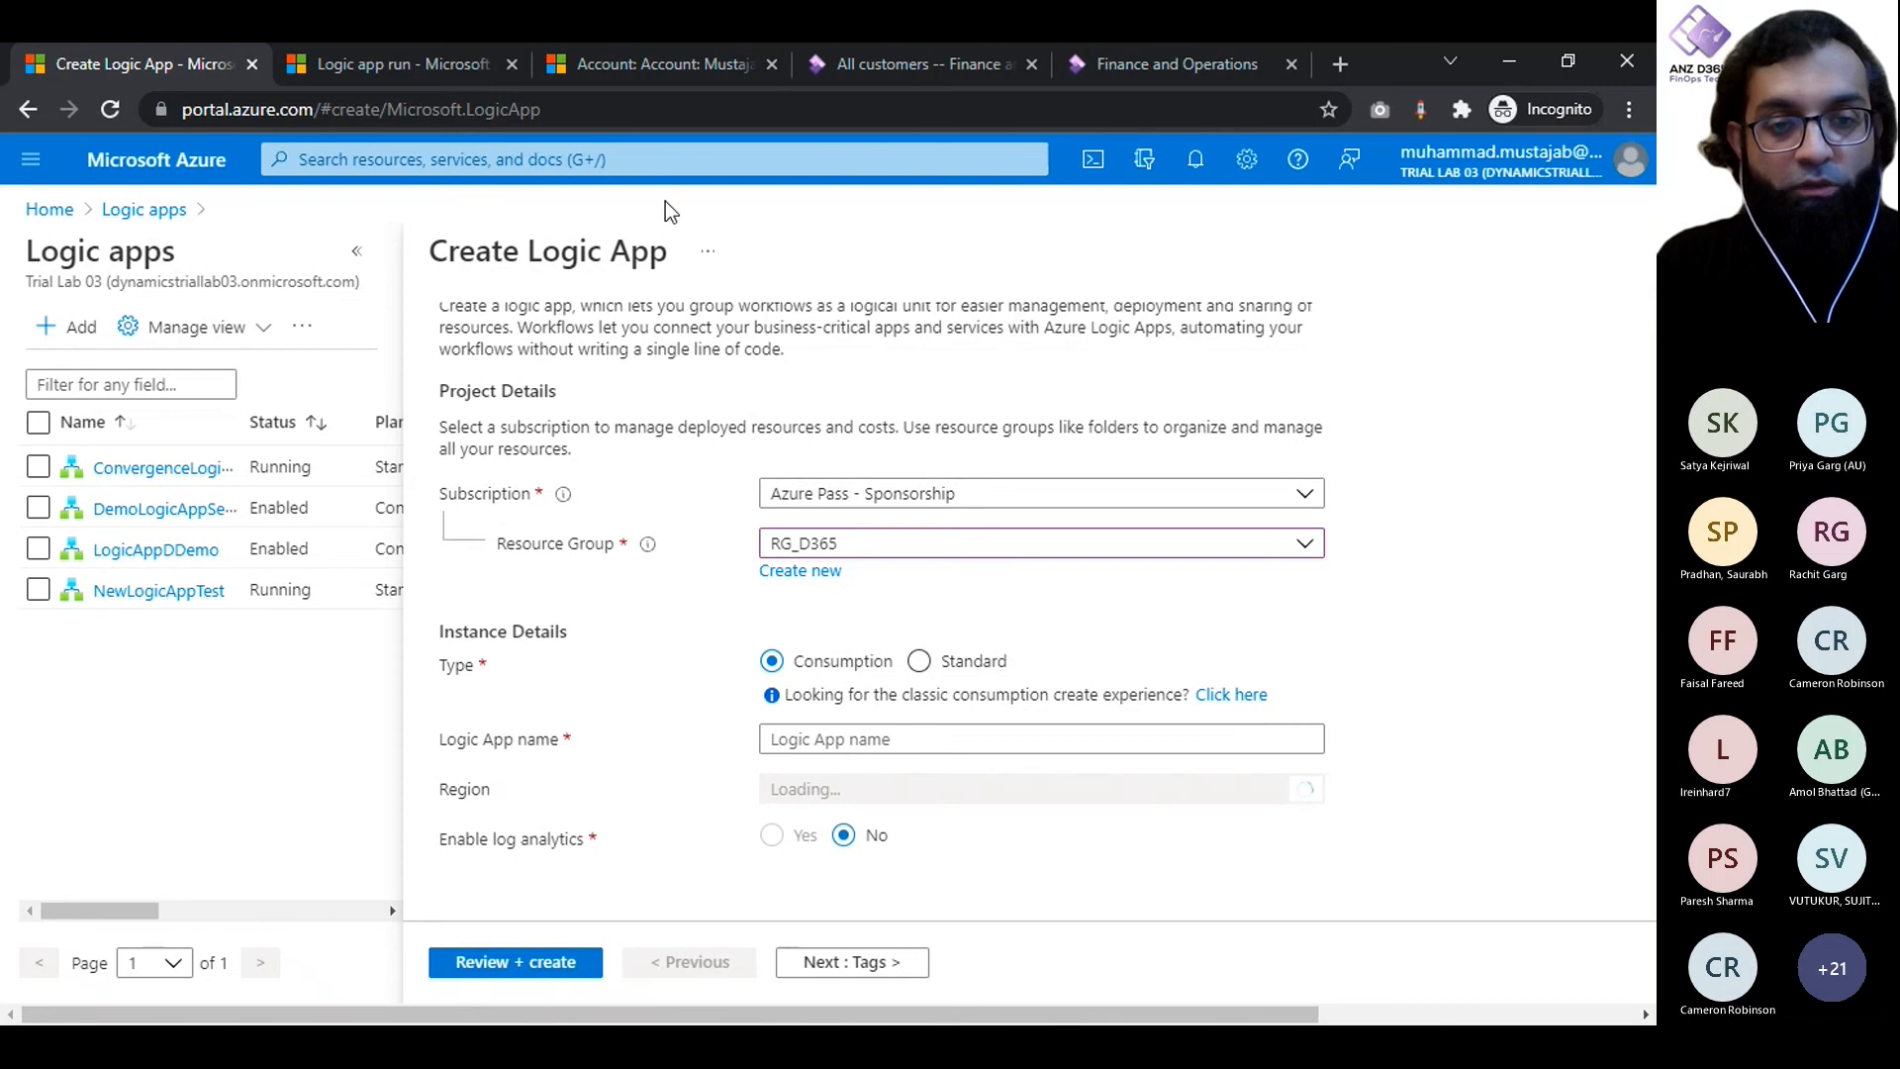
left_click(679, 160)
- Name the logic app D365ConProdLogicApp
left_click(864, 741)
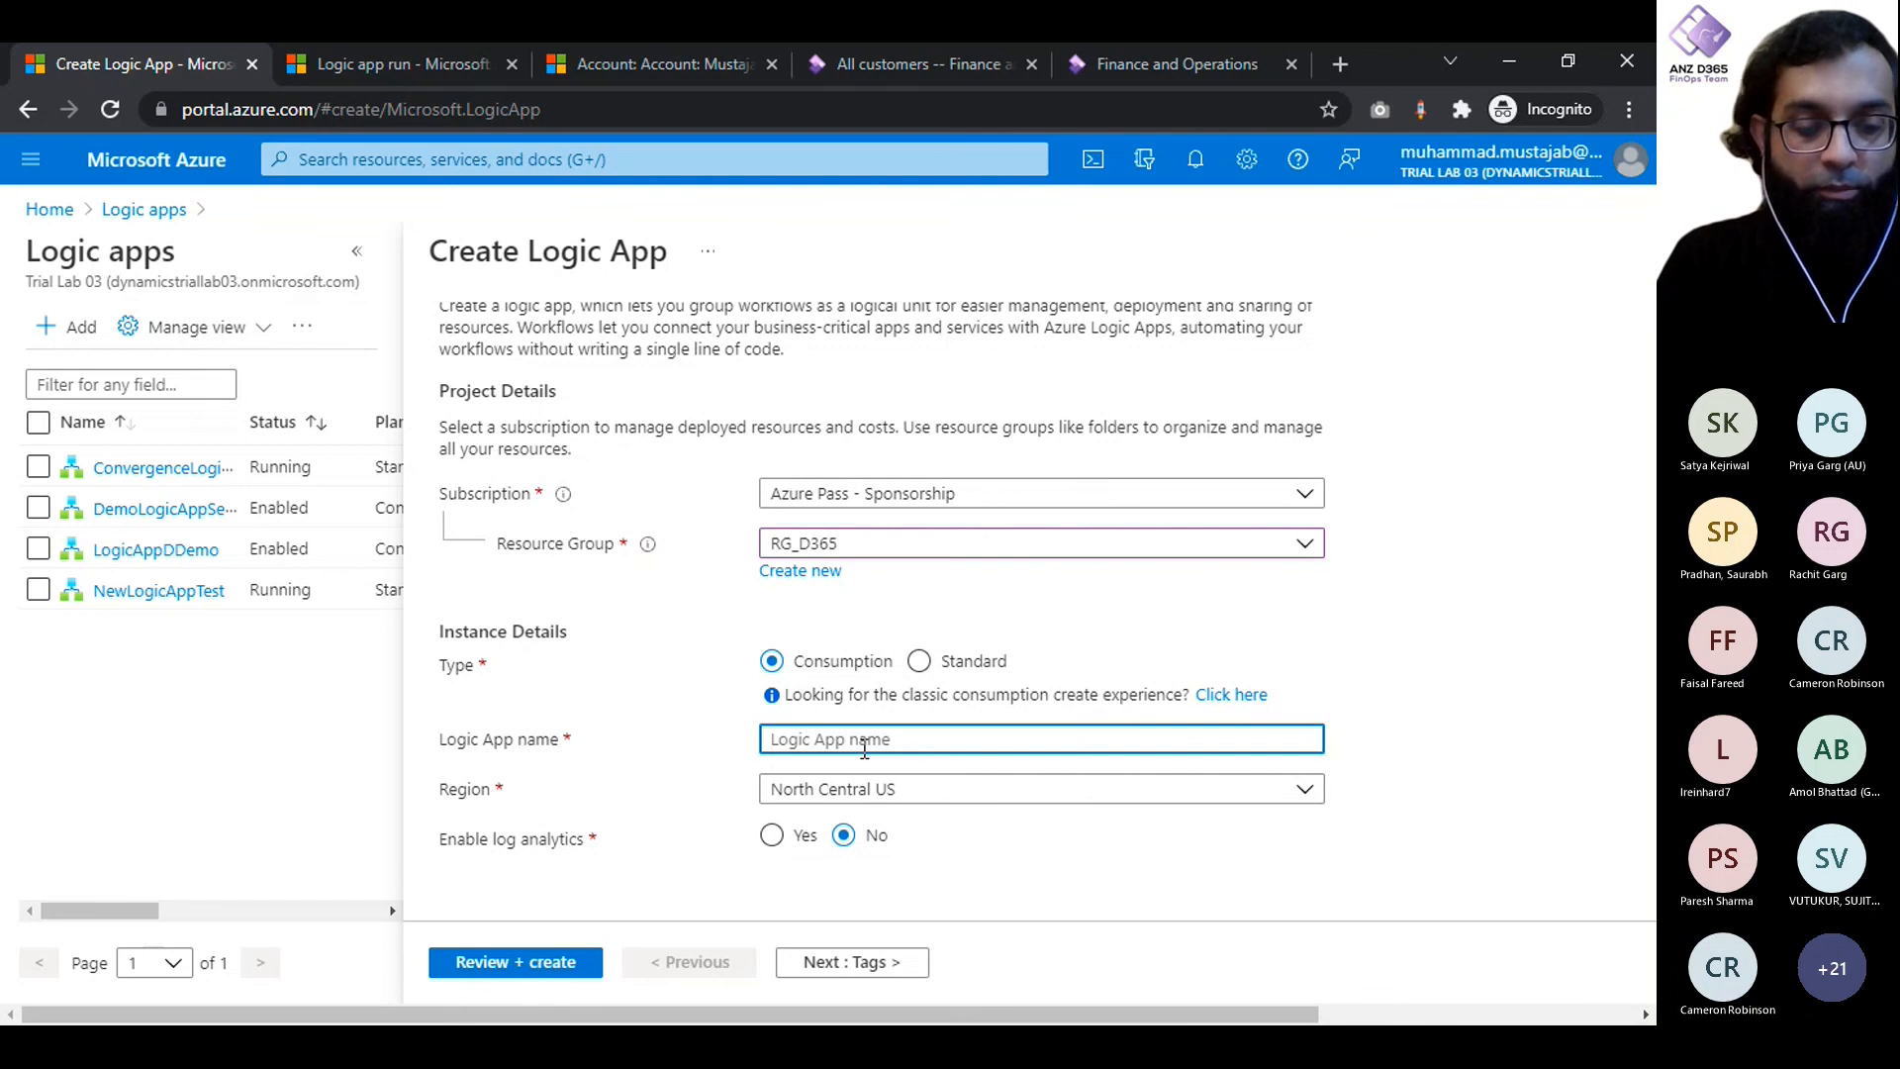
type("D36")
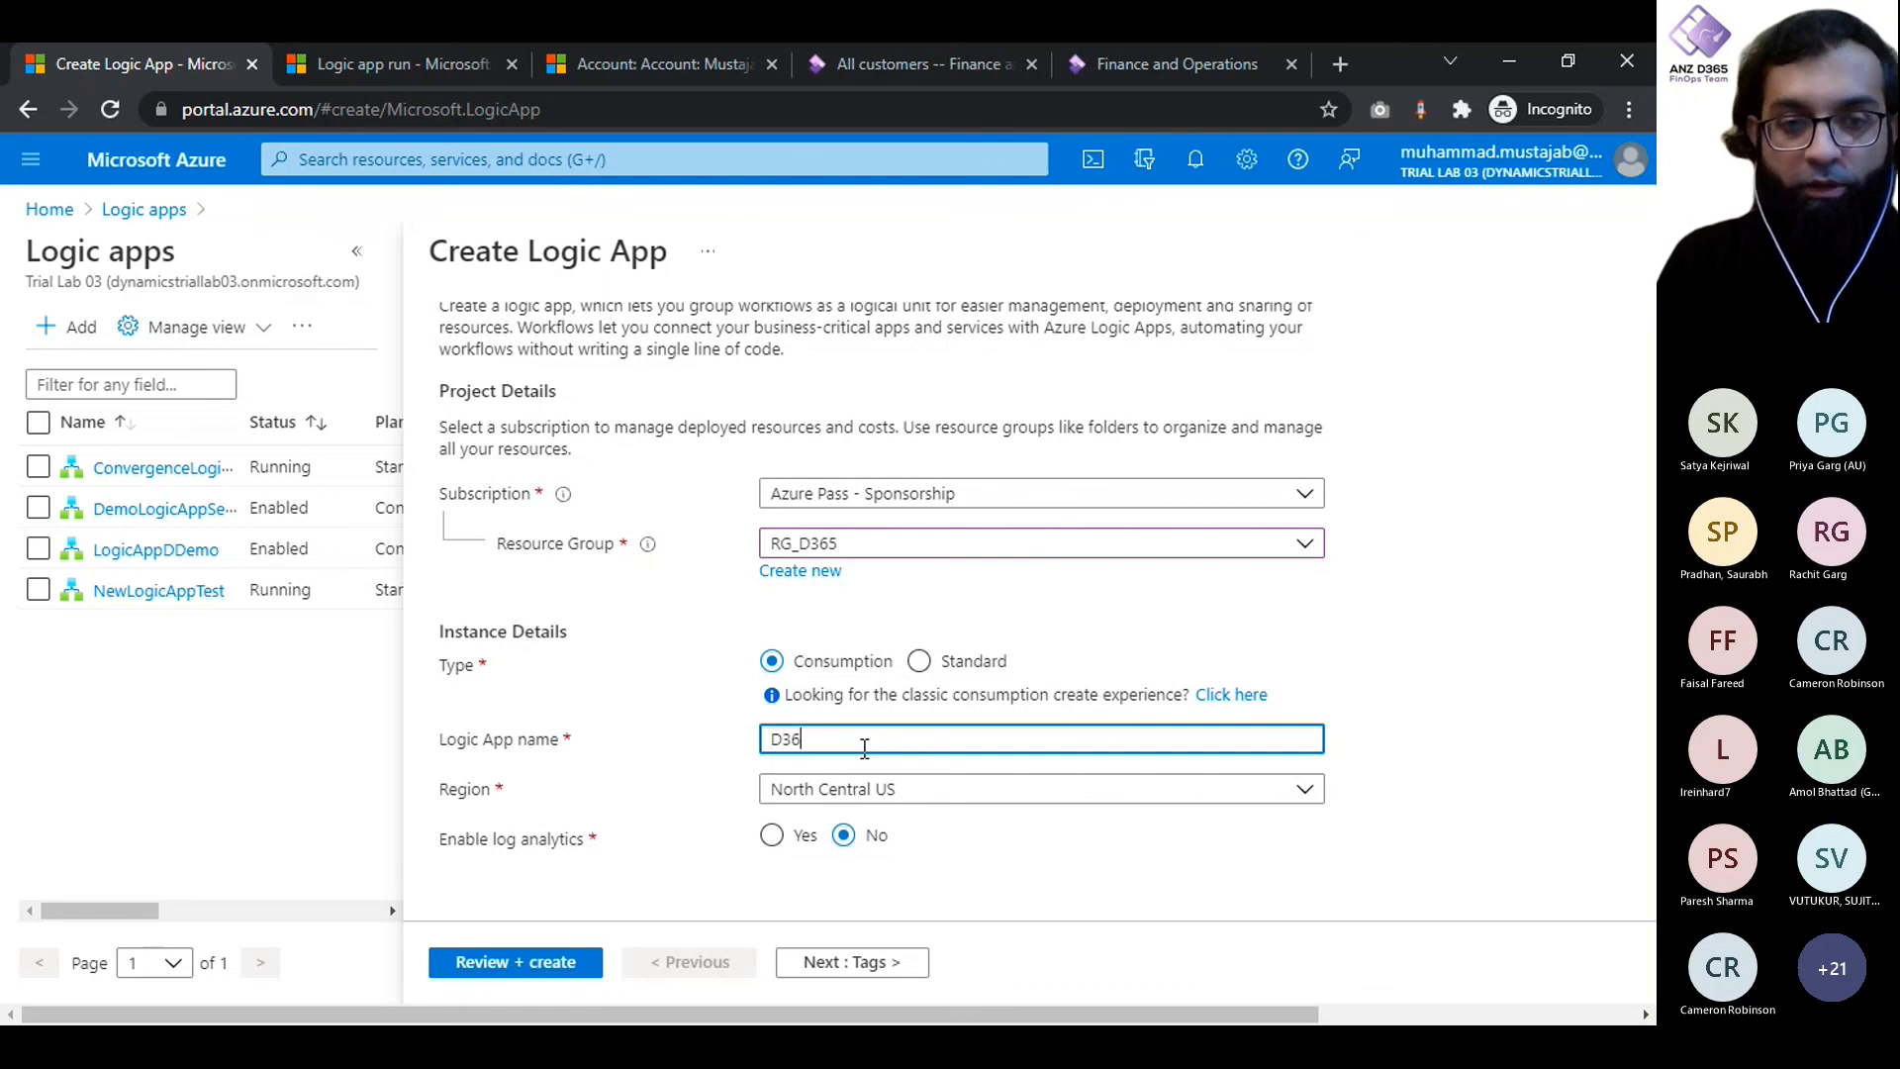
type("5Conv")
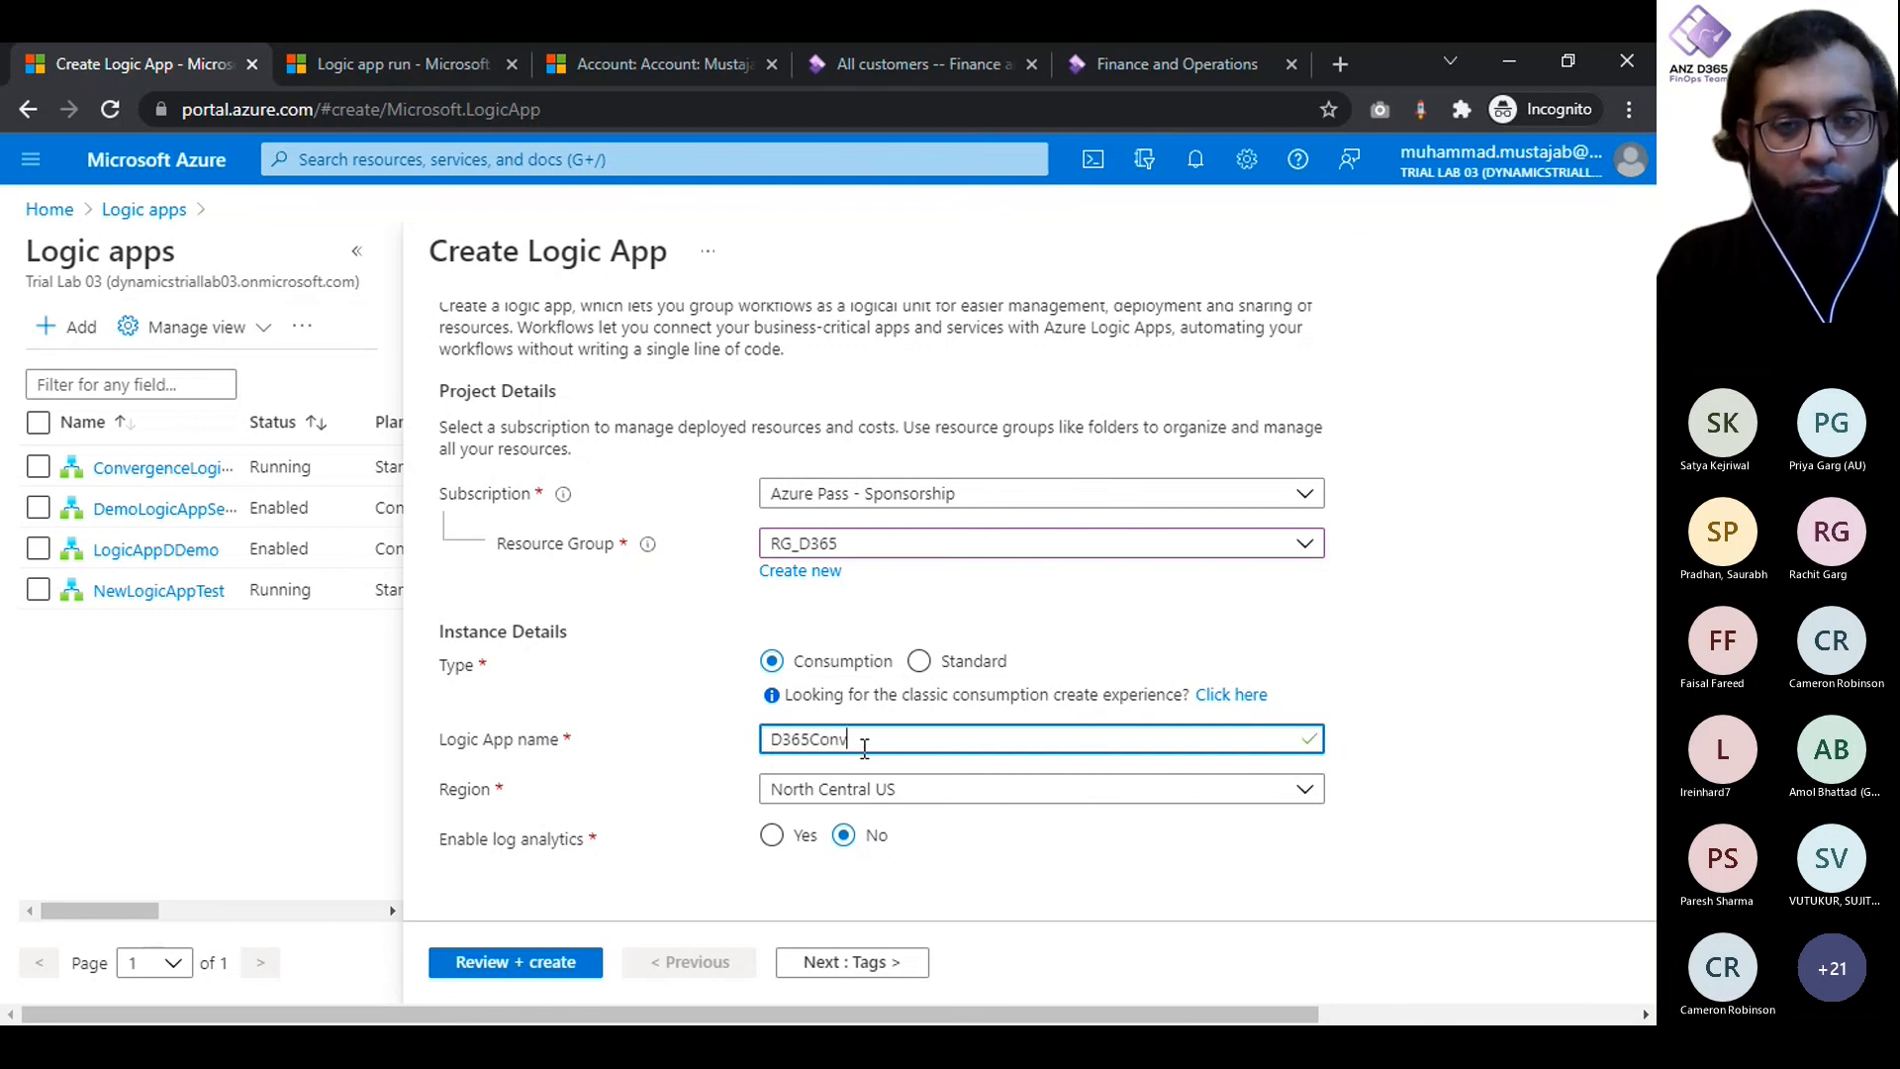
key("BackSpace")
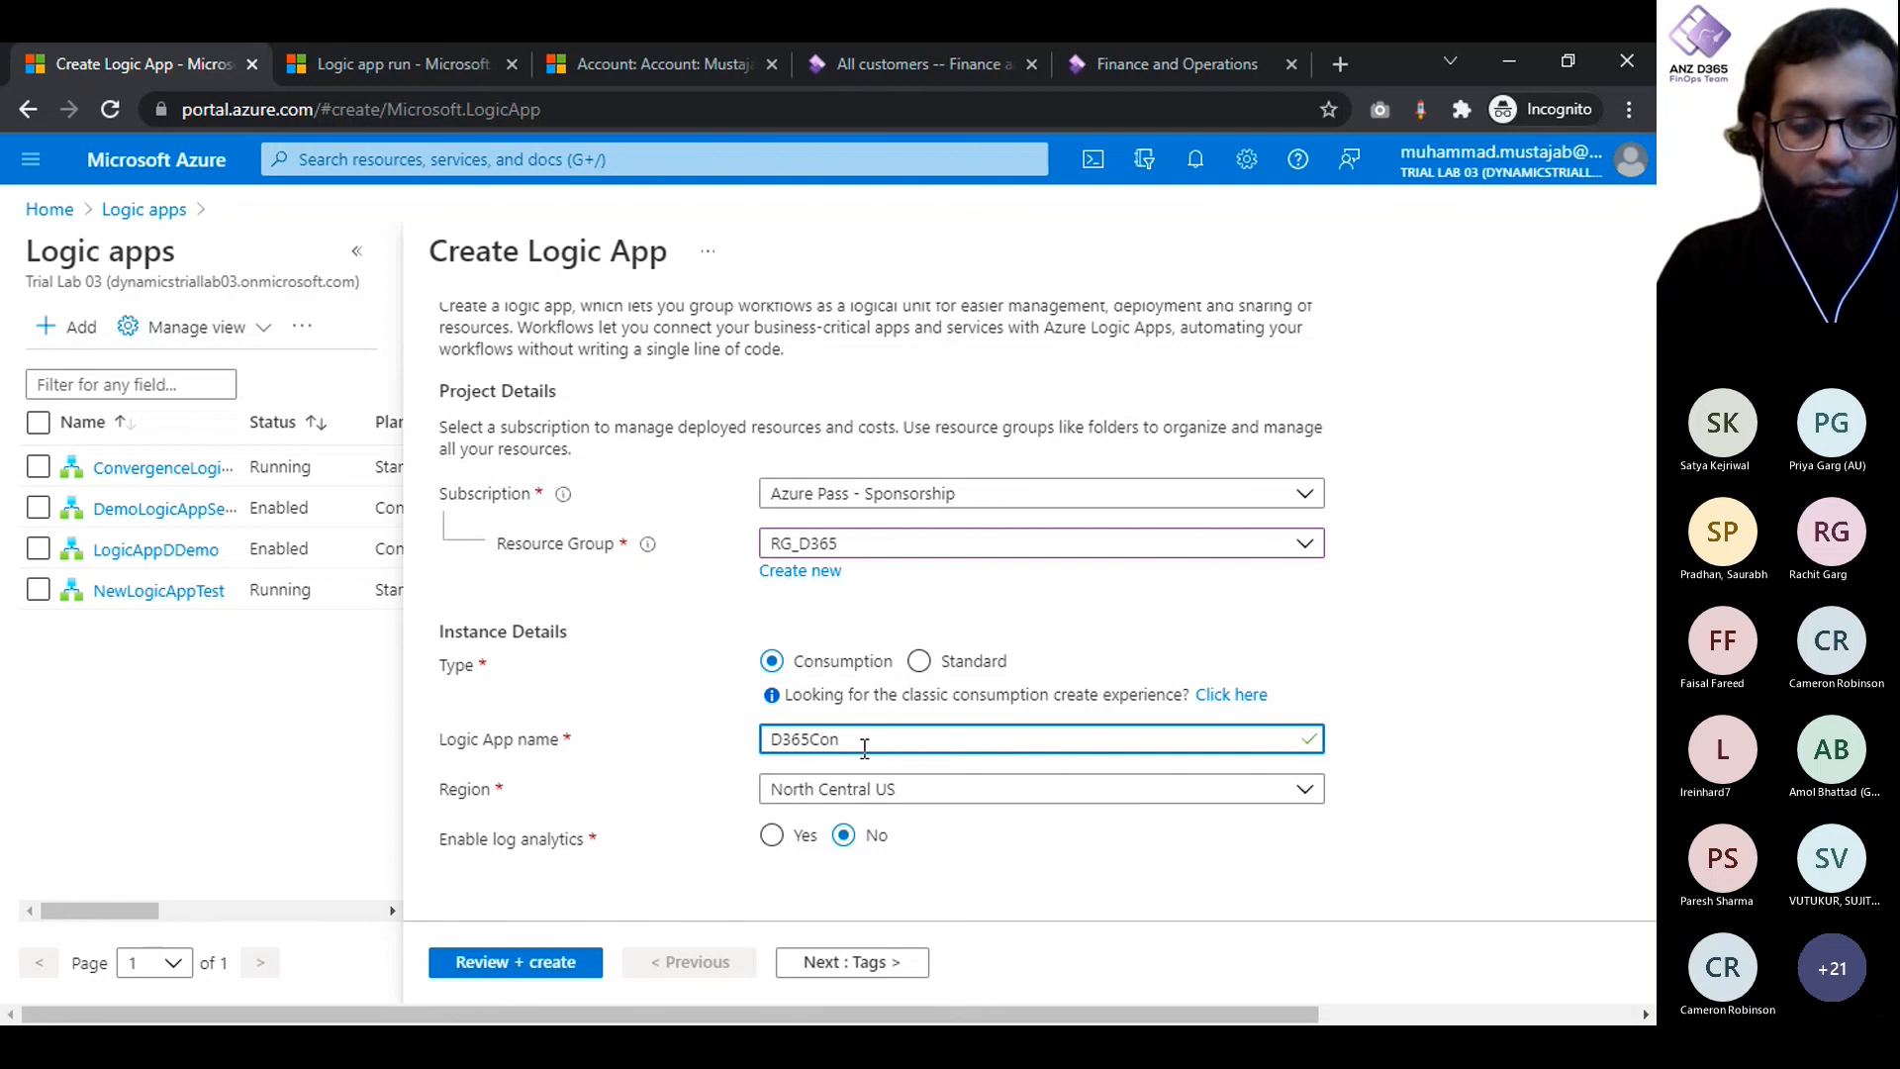
type("ProjLogi")
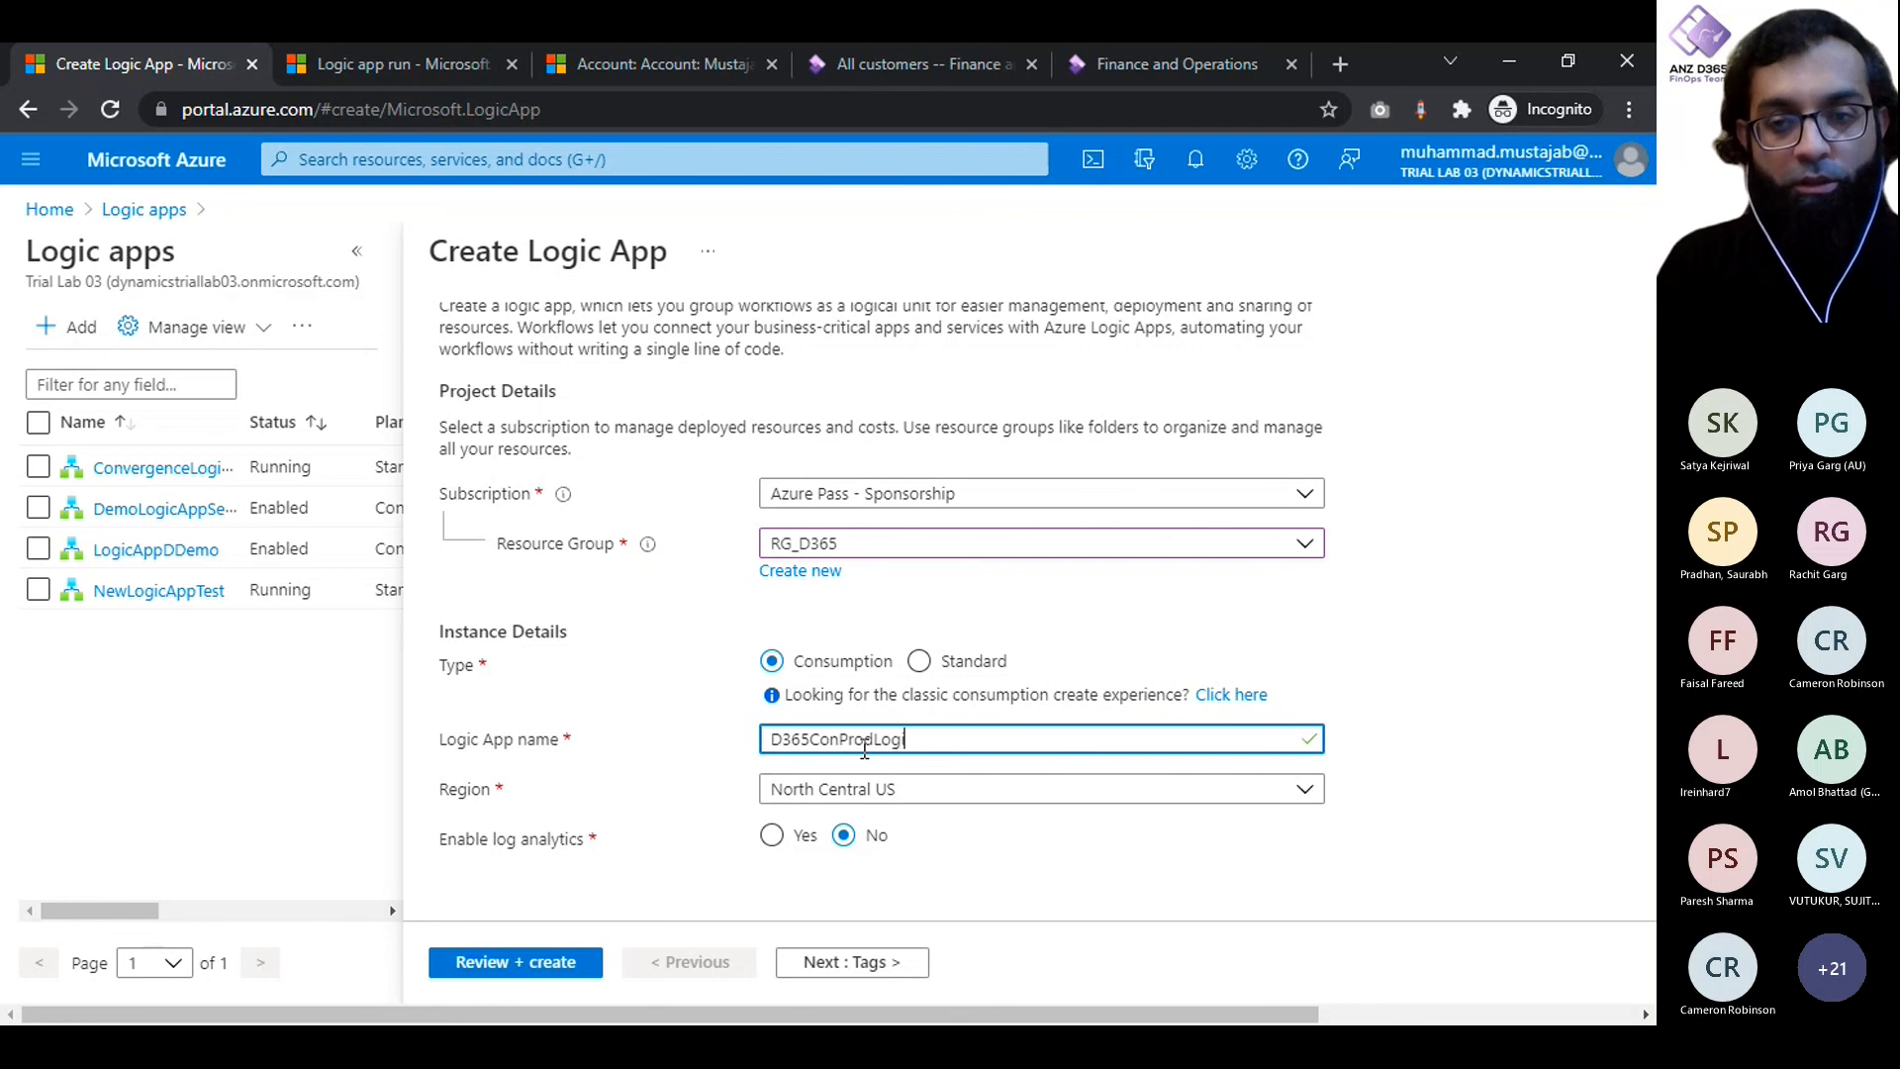
type("cApp")
left_click(681, 732)
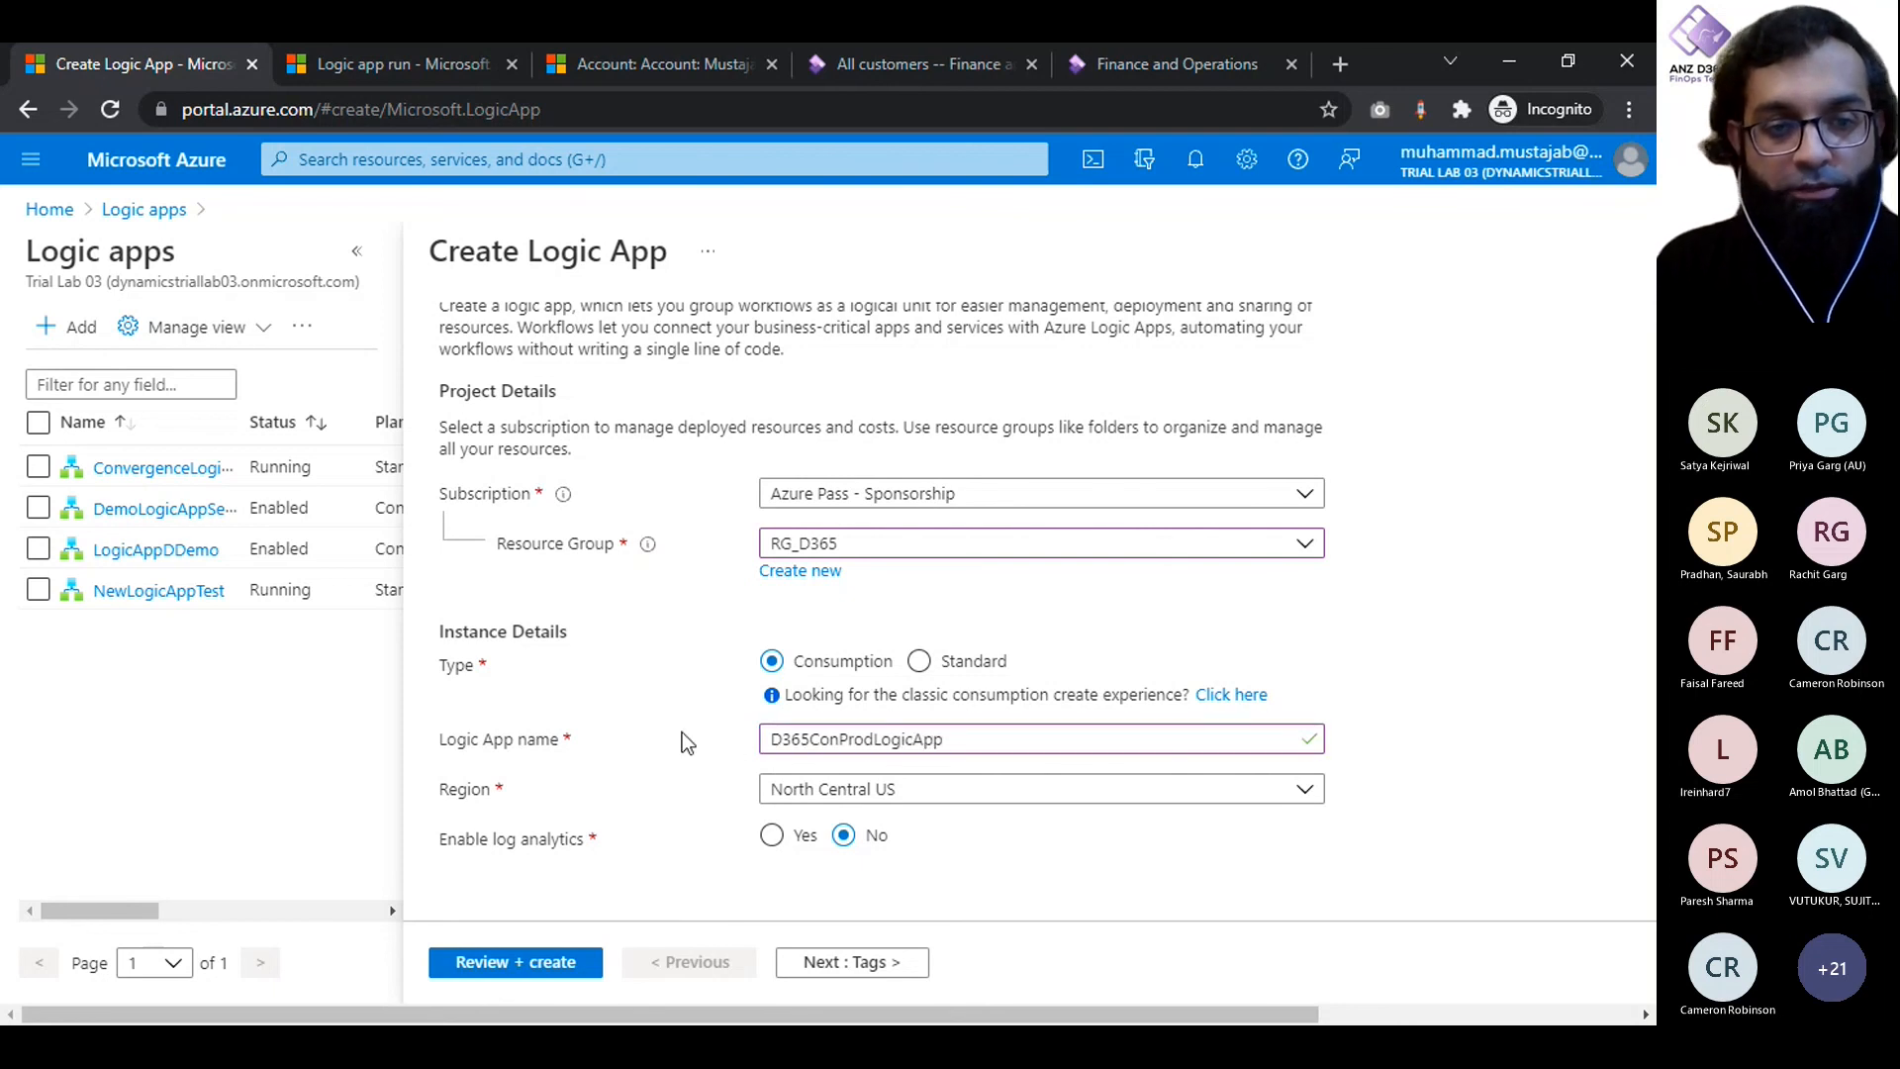
- Review the logic app's creation summary and return to its basic settings
left_click(513, 975)
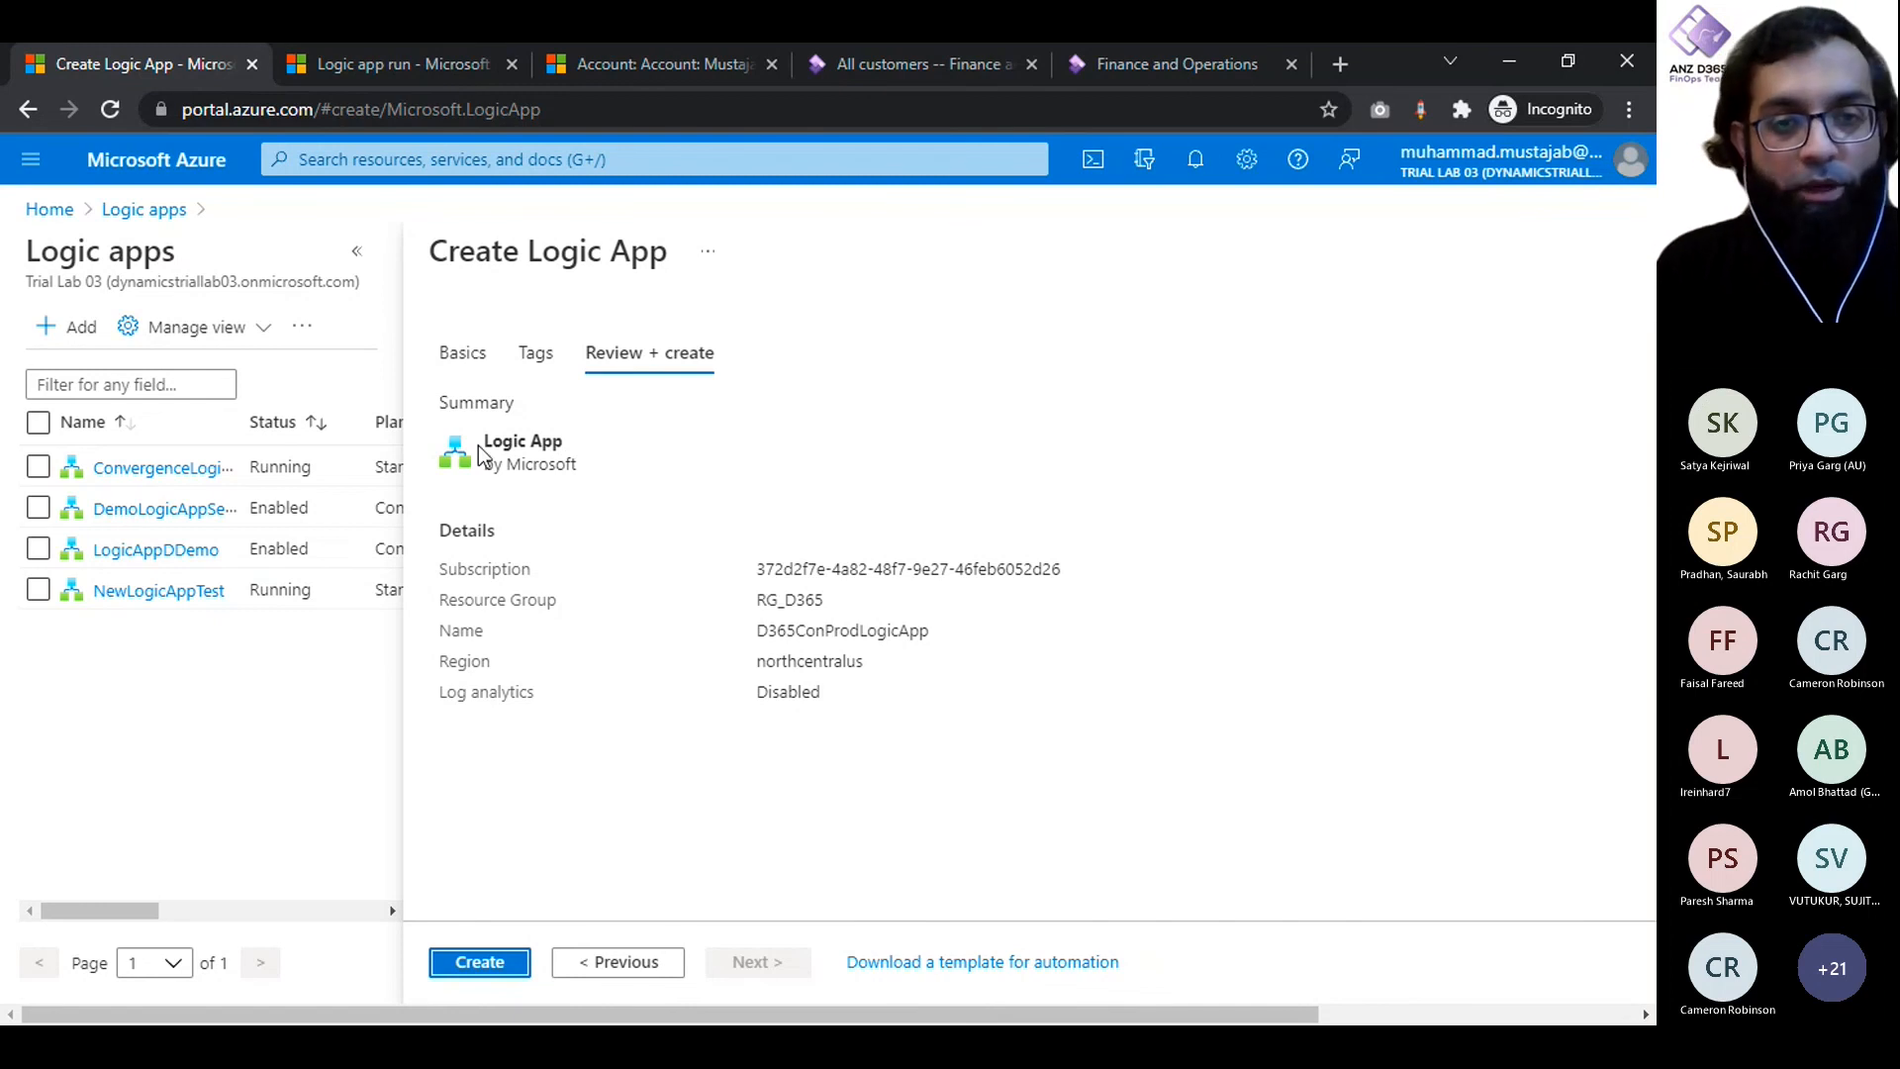
left_click(473, 361)
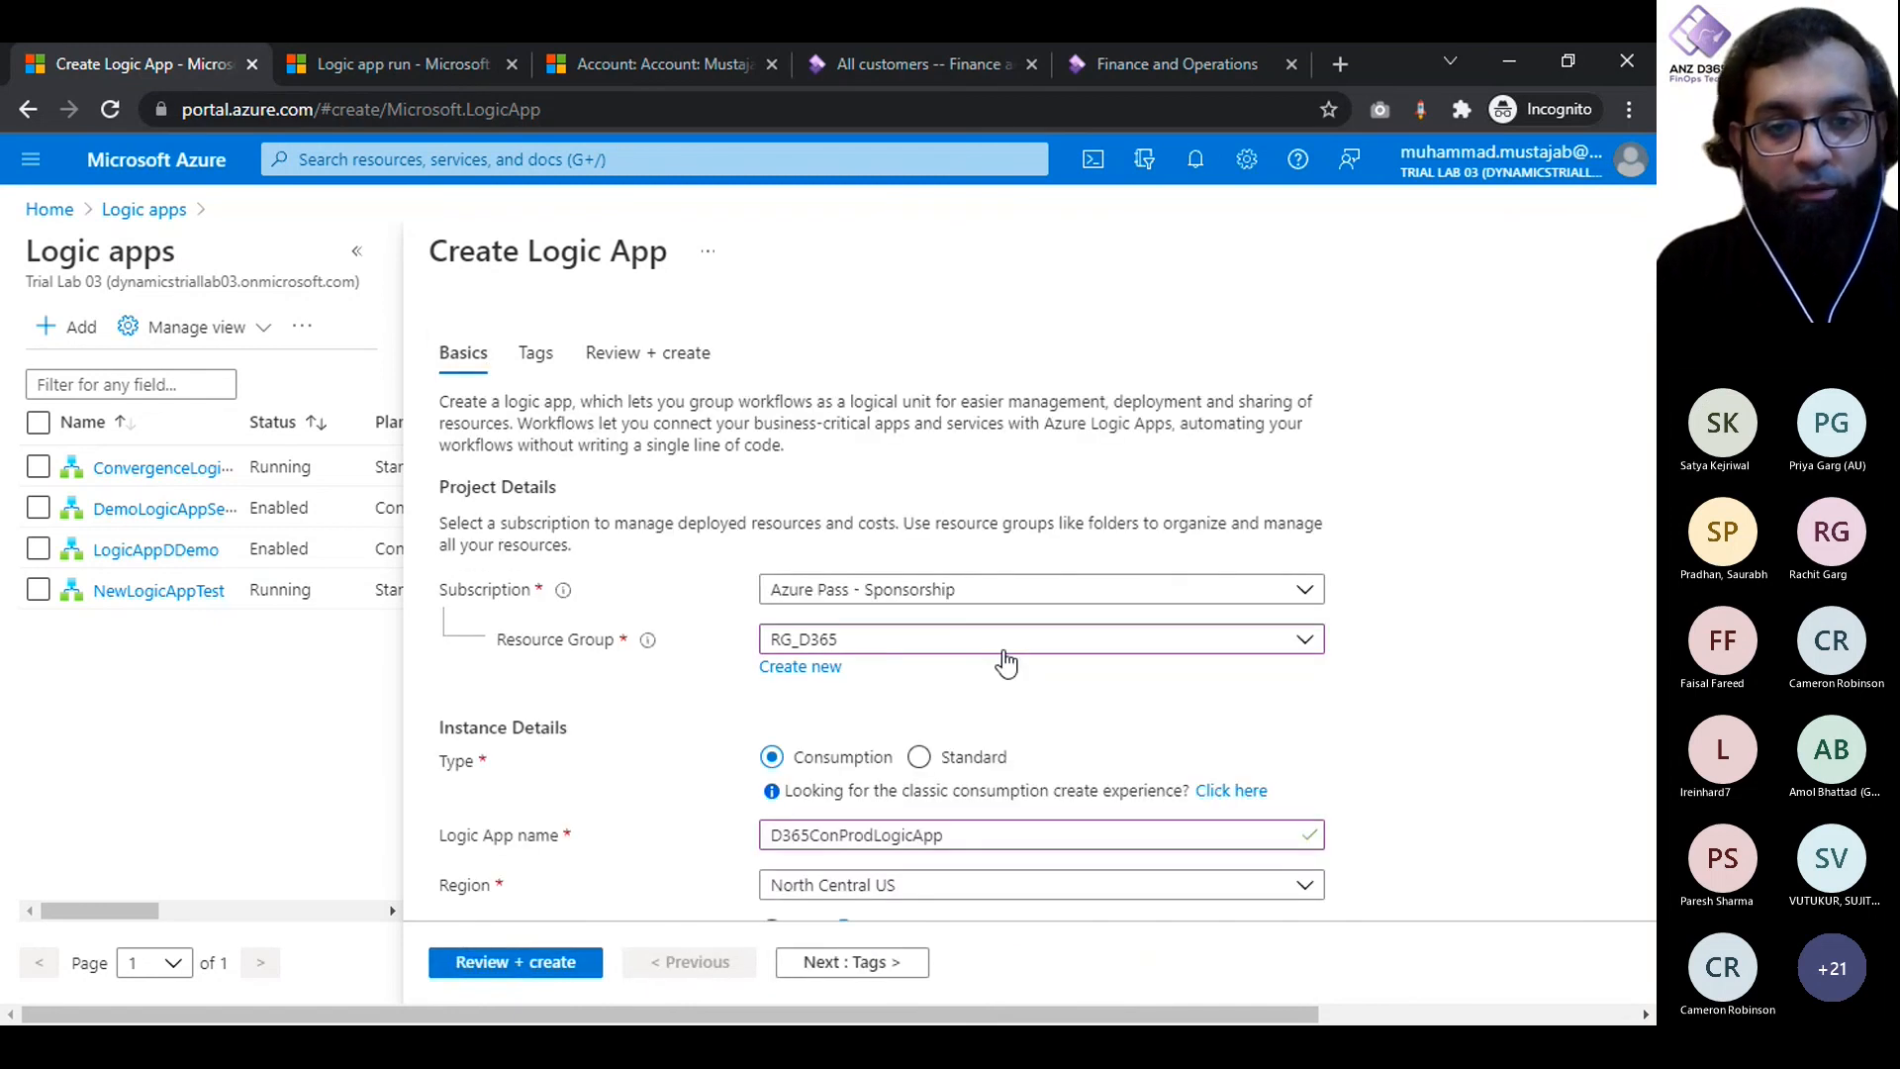
scroll(1006, 661, "down", 1)
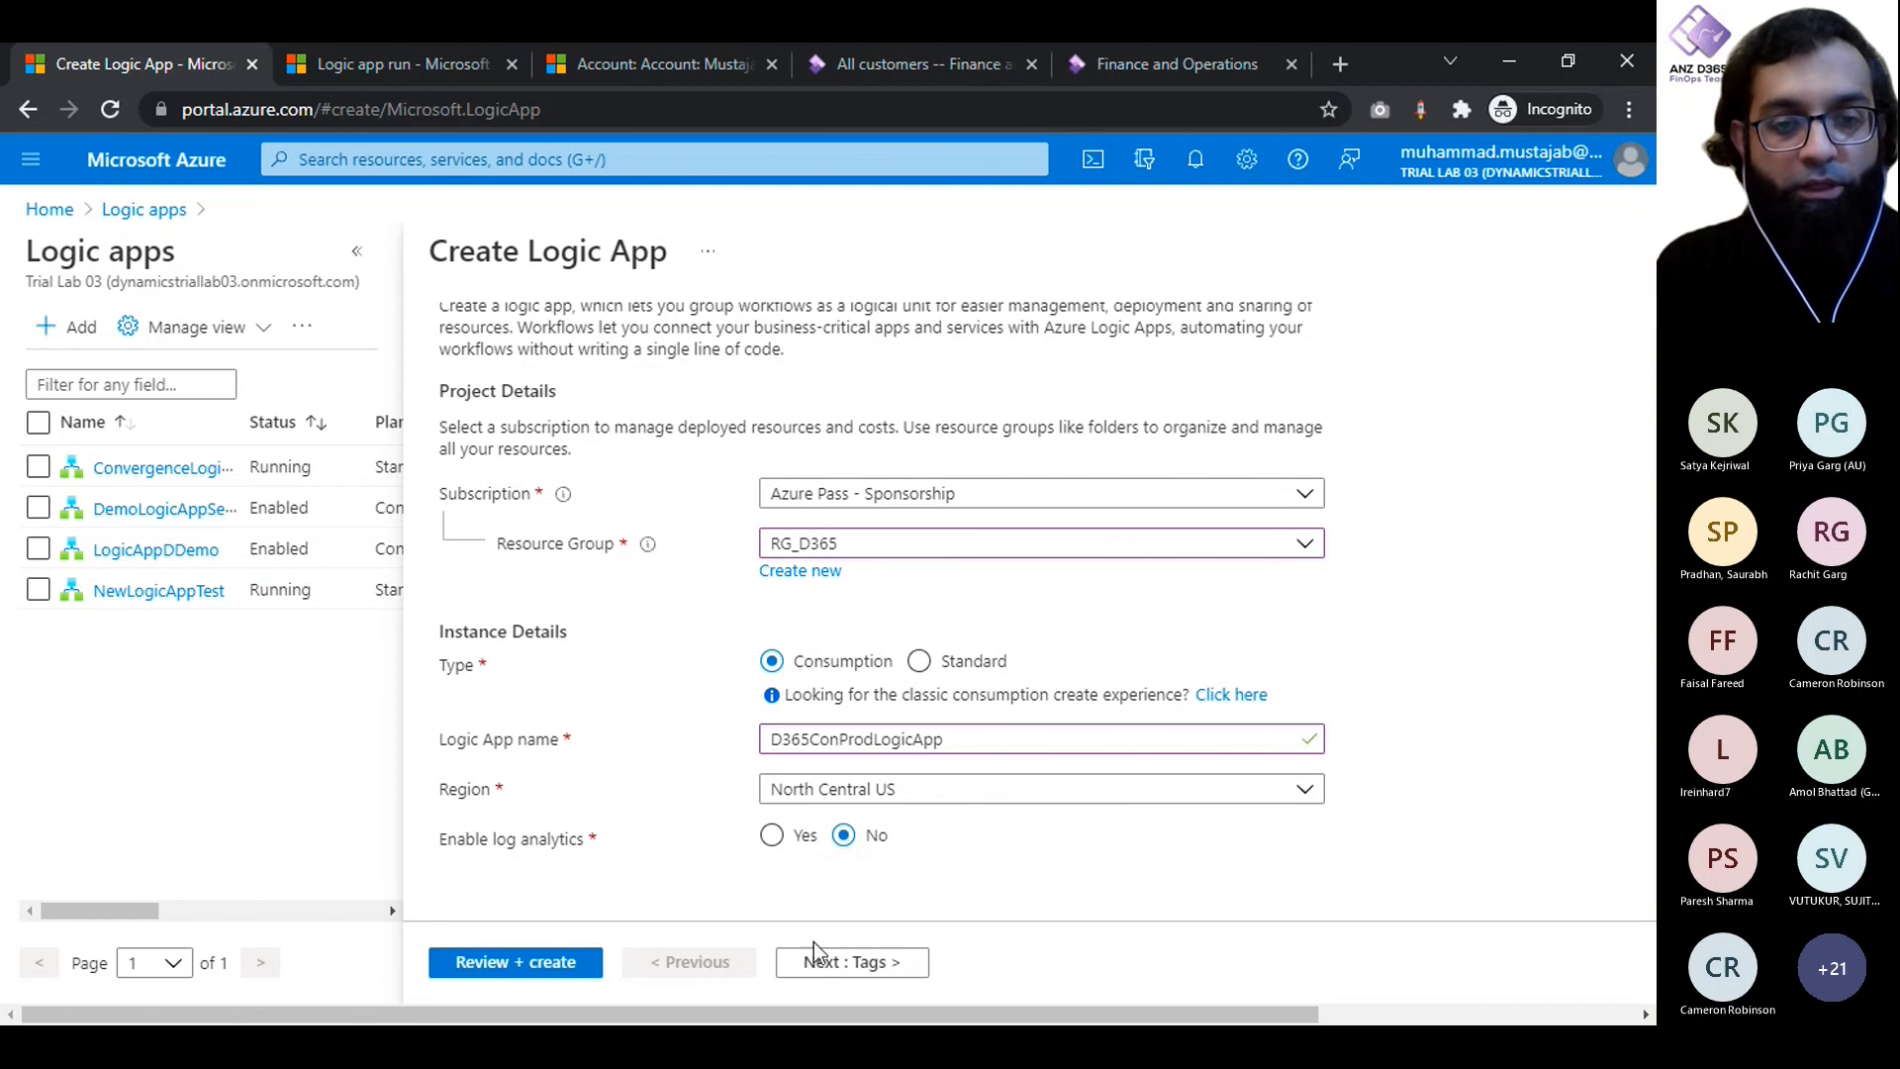
- Create the logic app from its validated settings and open the deployed D365ConProdLogicApp resource
left_click(543, 962)
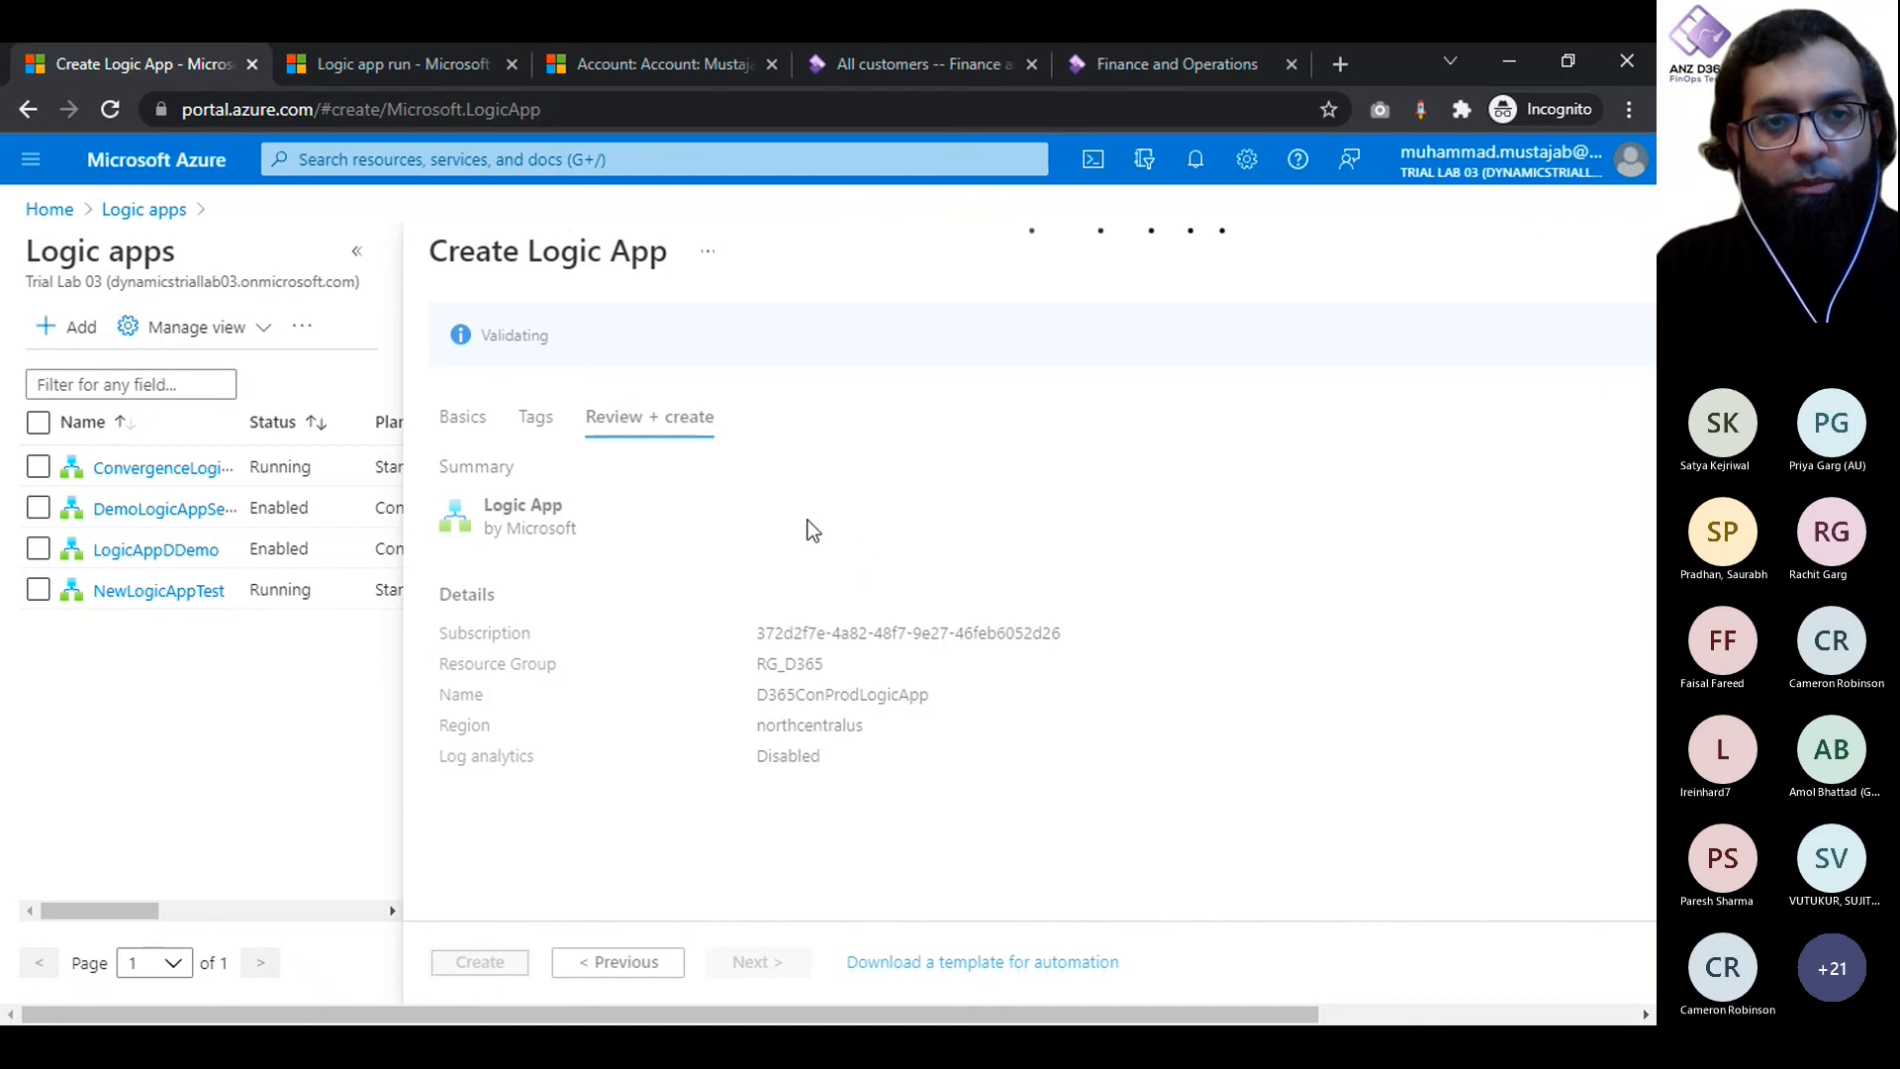
left_click(497, 978)
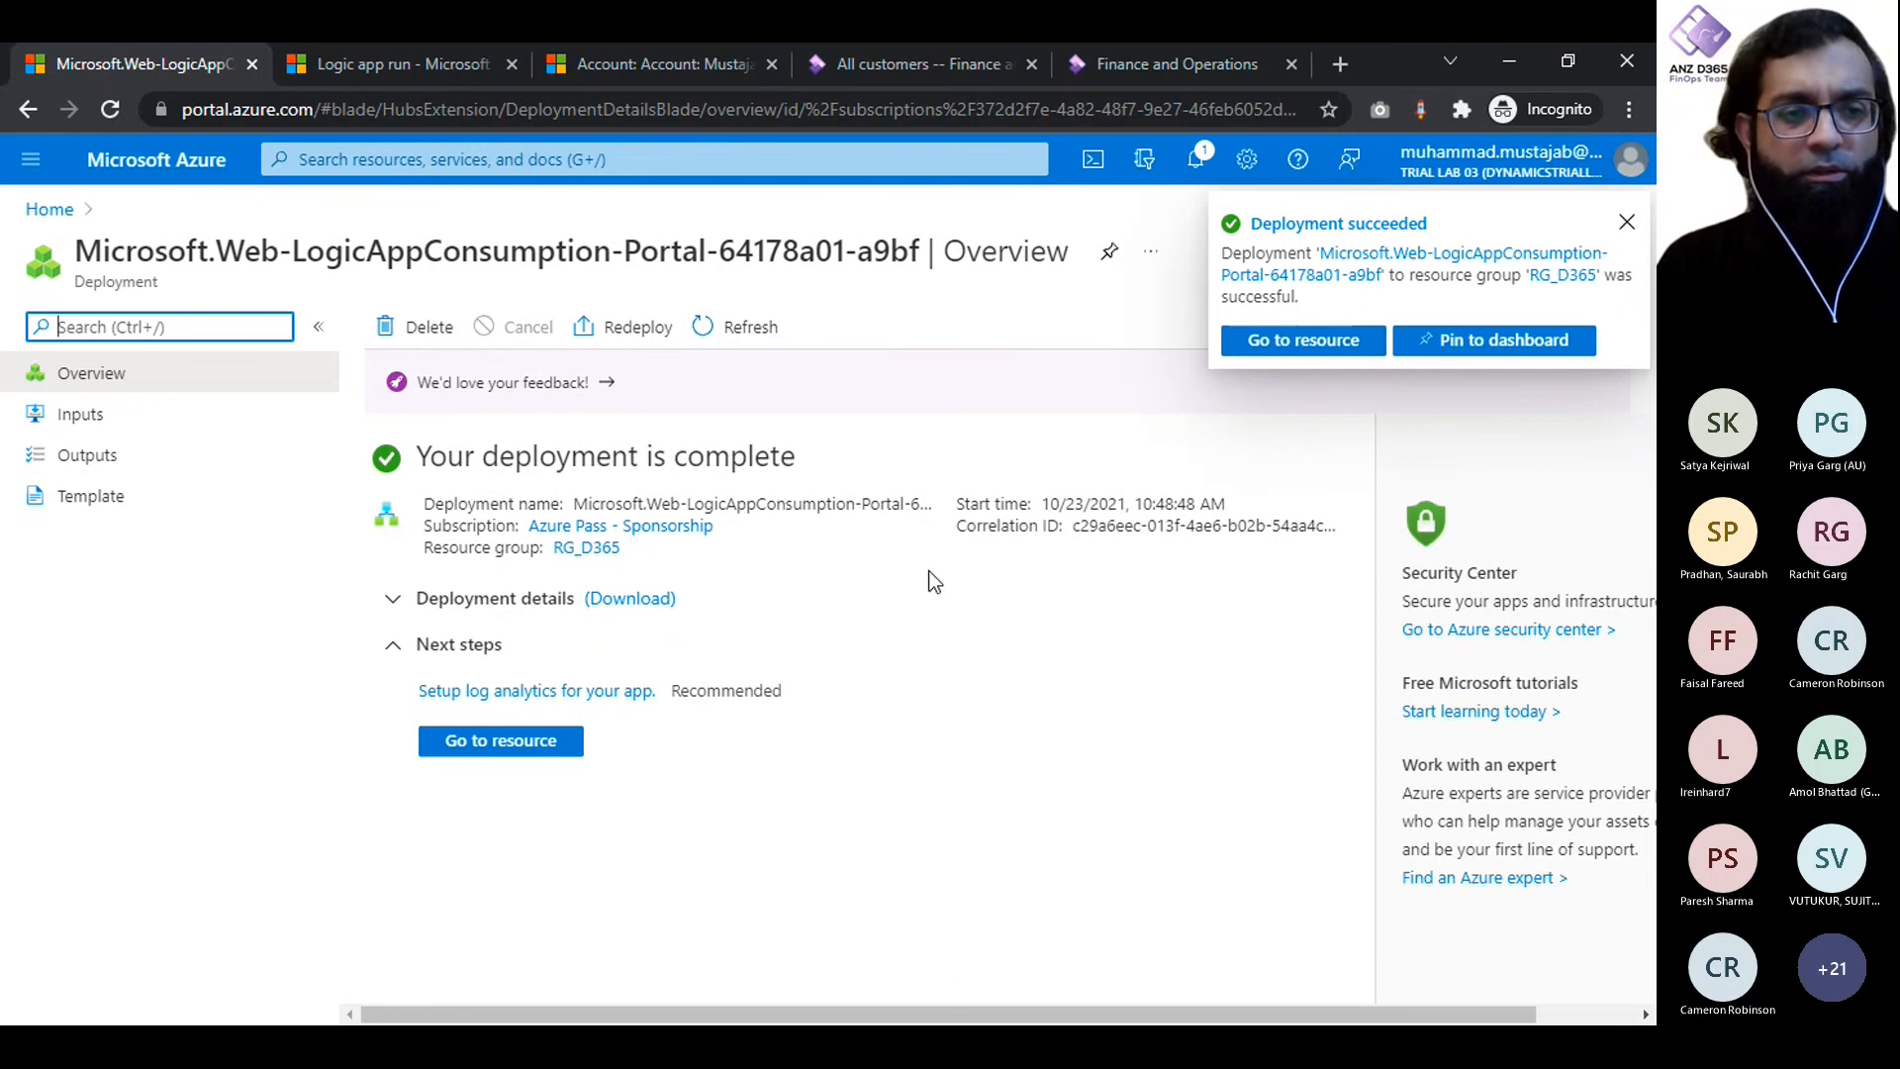
left_click(1629, 222)
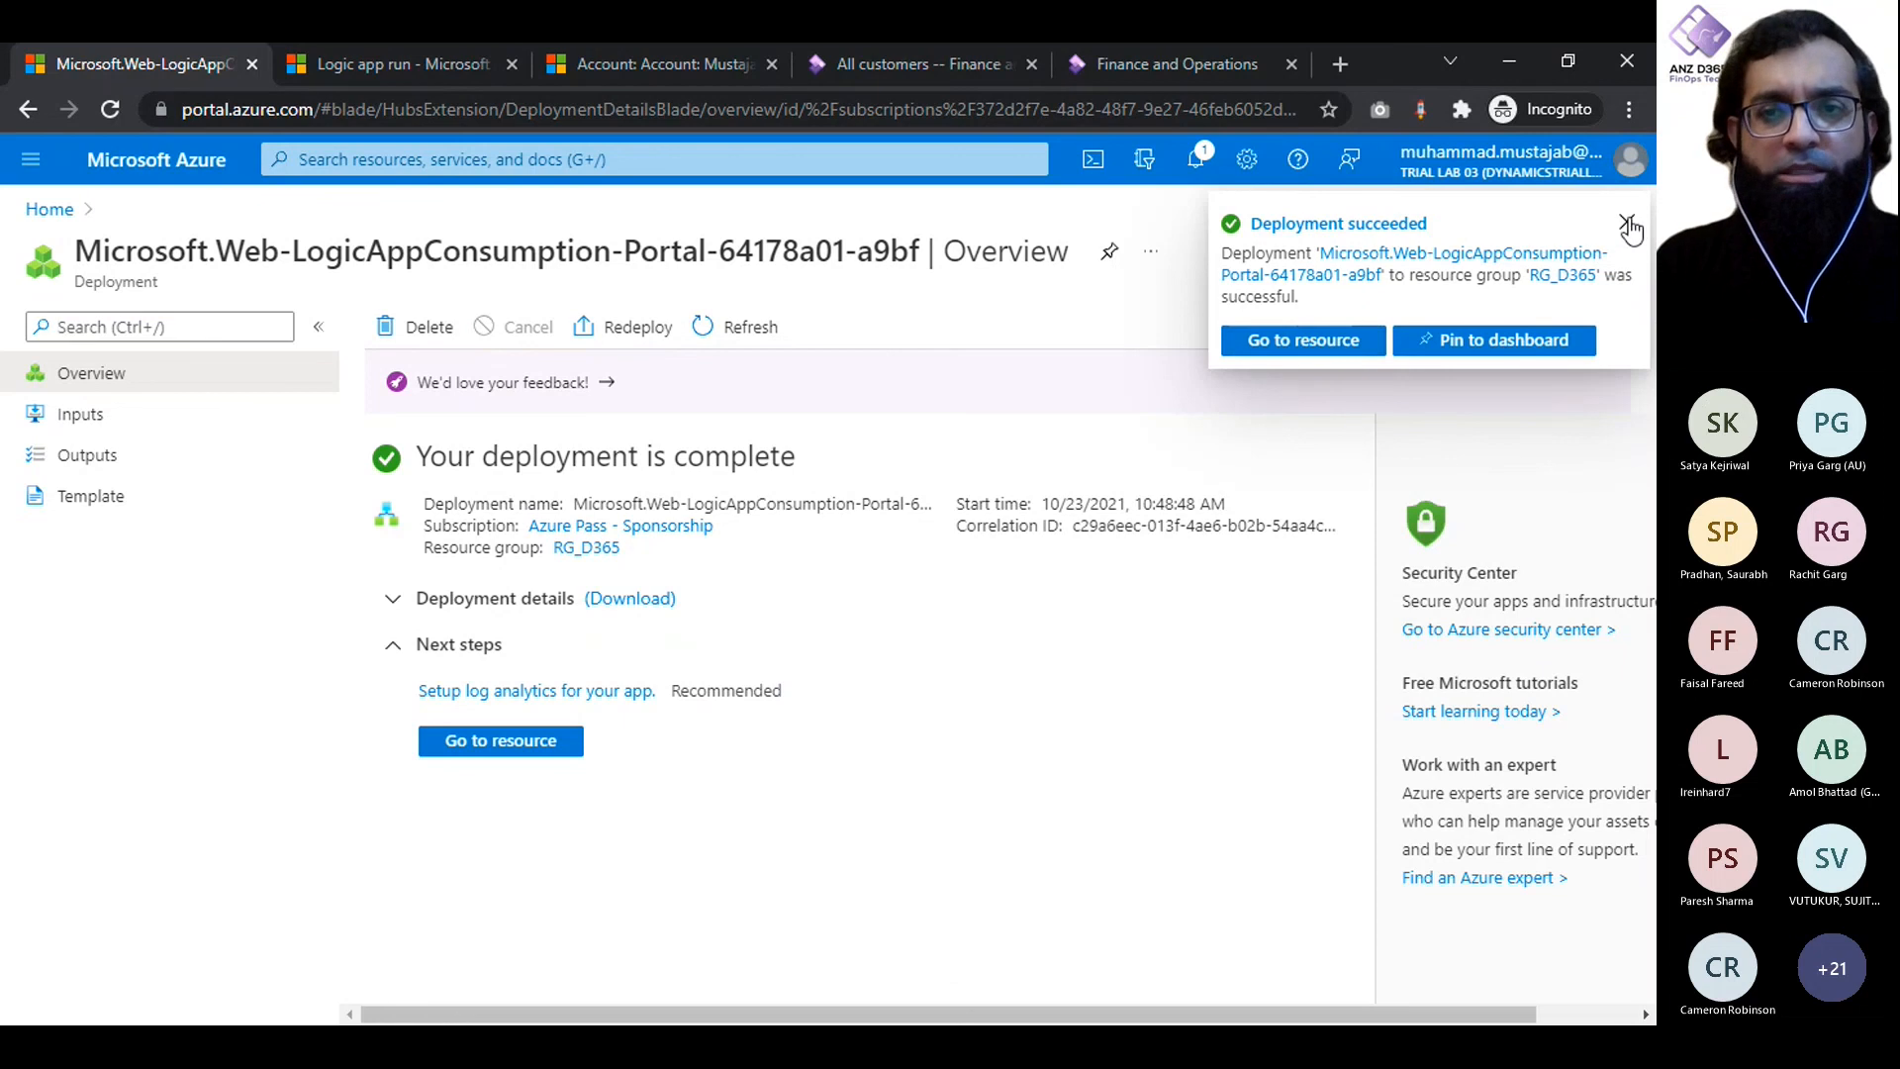
left_click(507, 749)
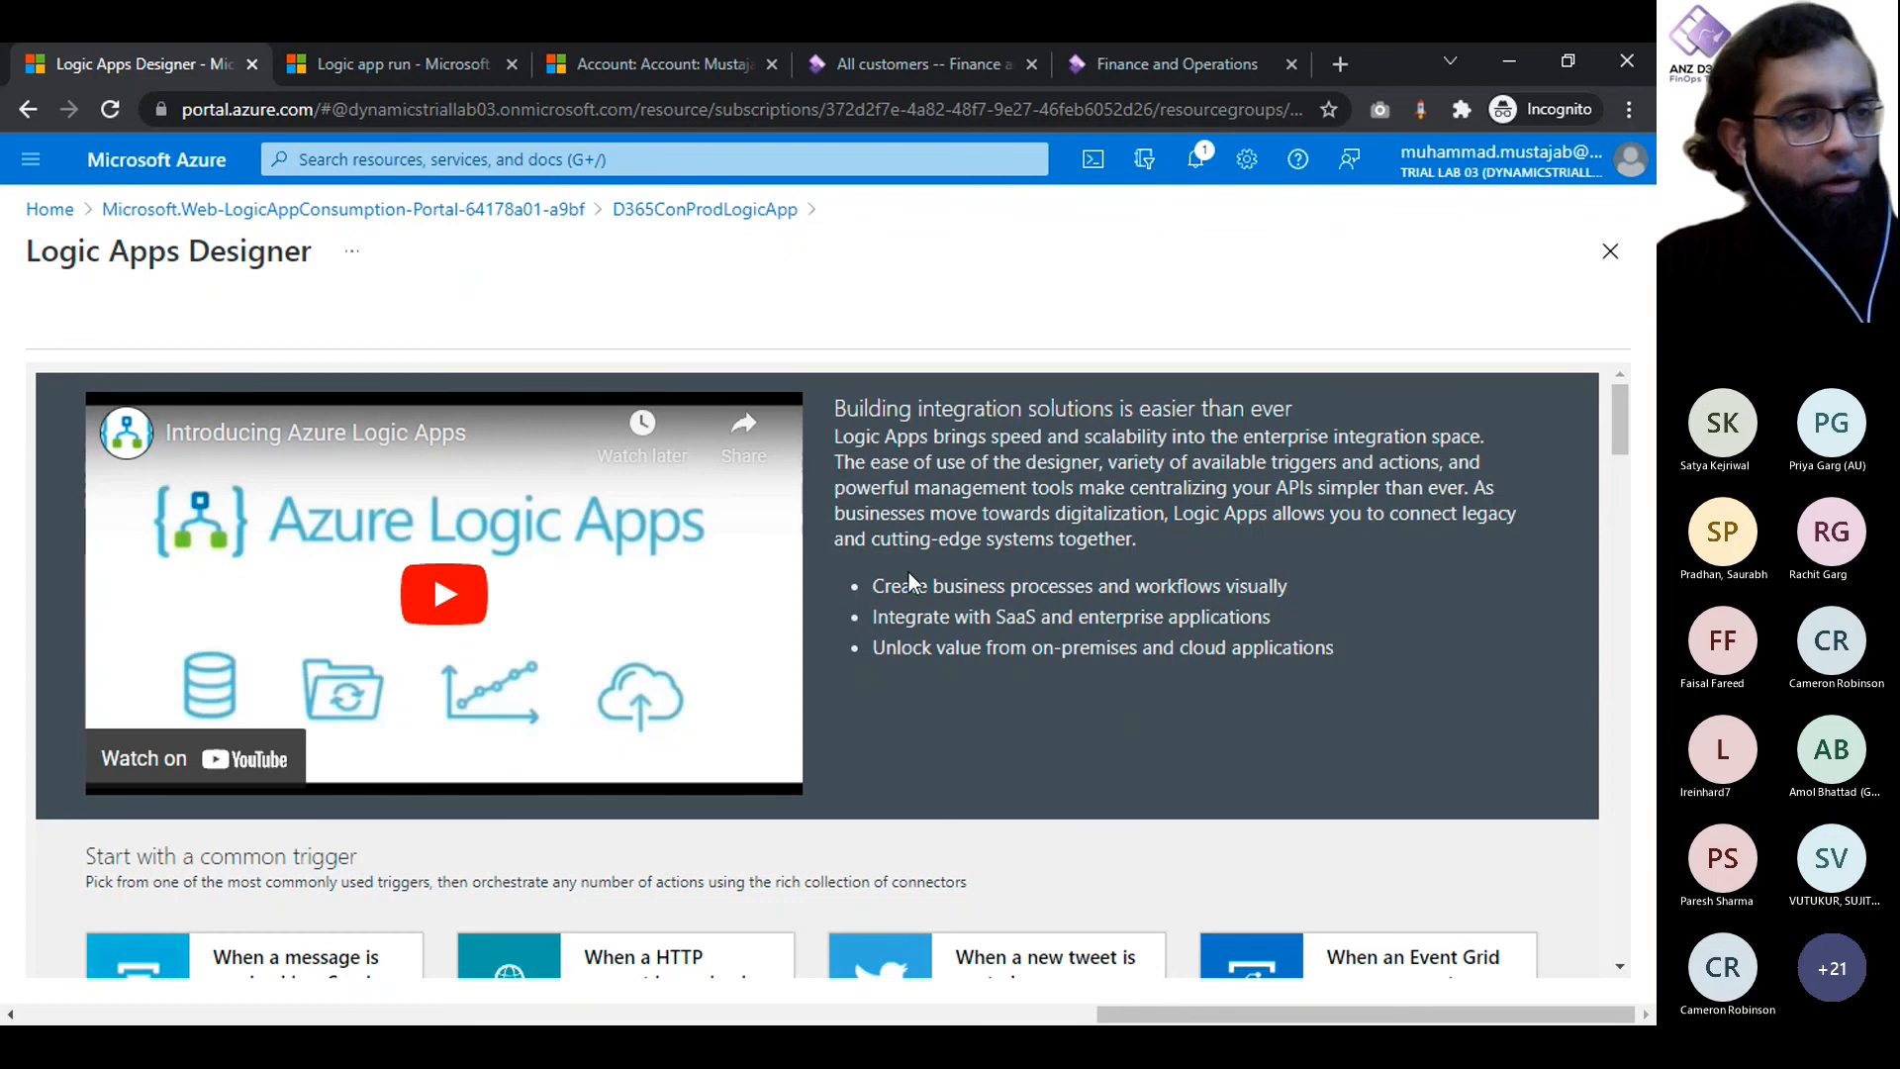
- Browse the common triggers and templates in the designer and start from the Blank Logic App template
scroll(932, 577, "down", 5)
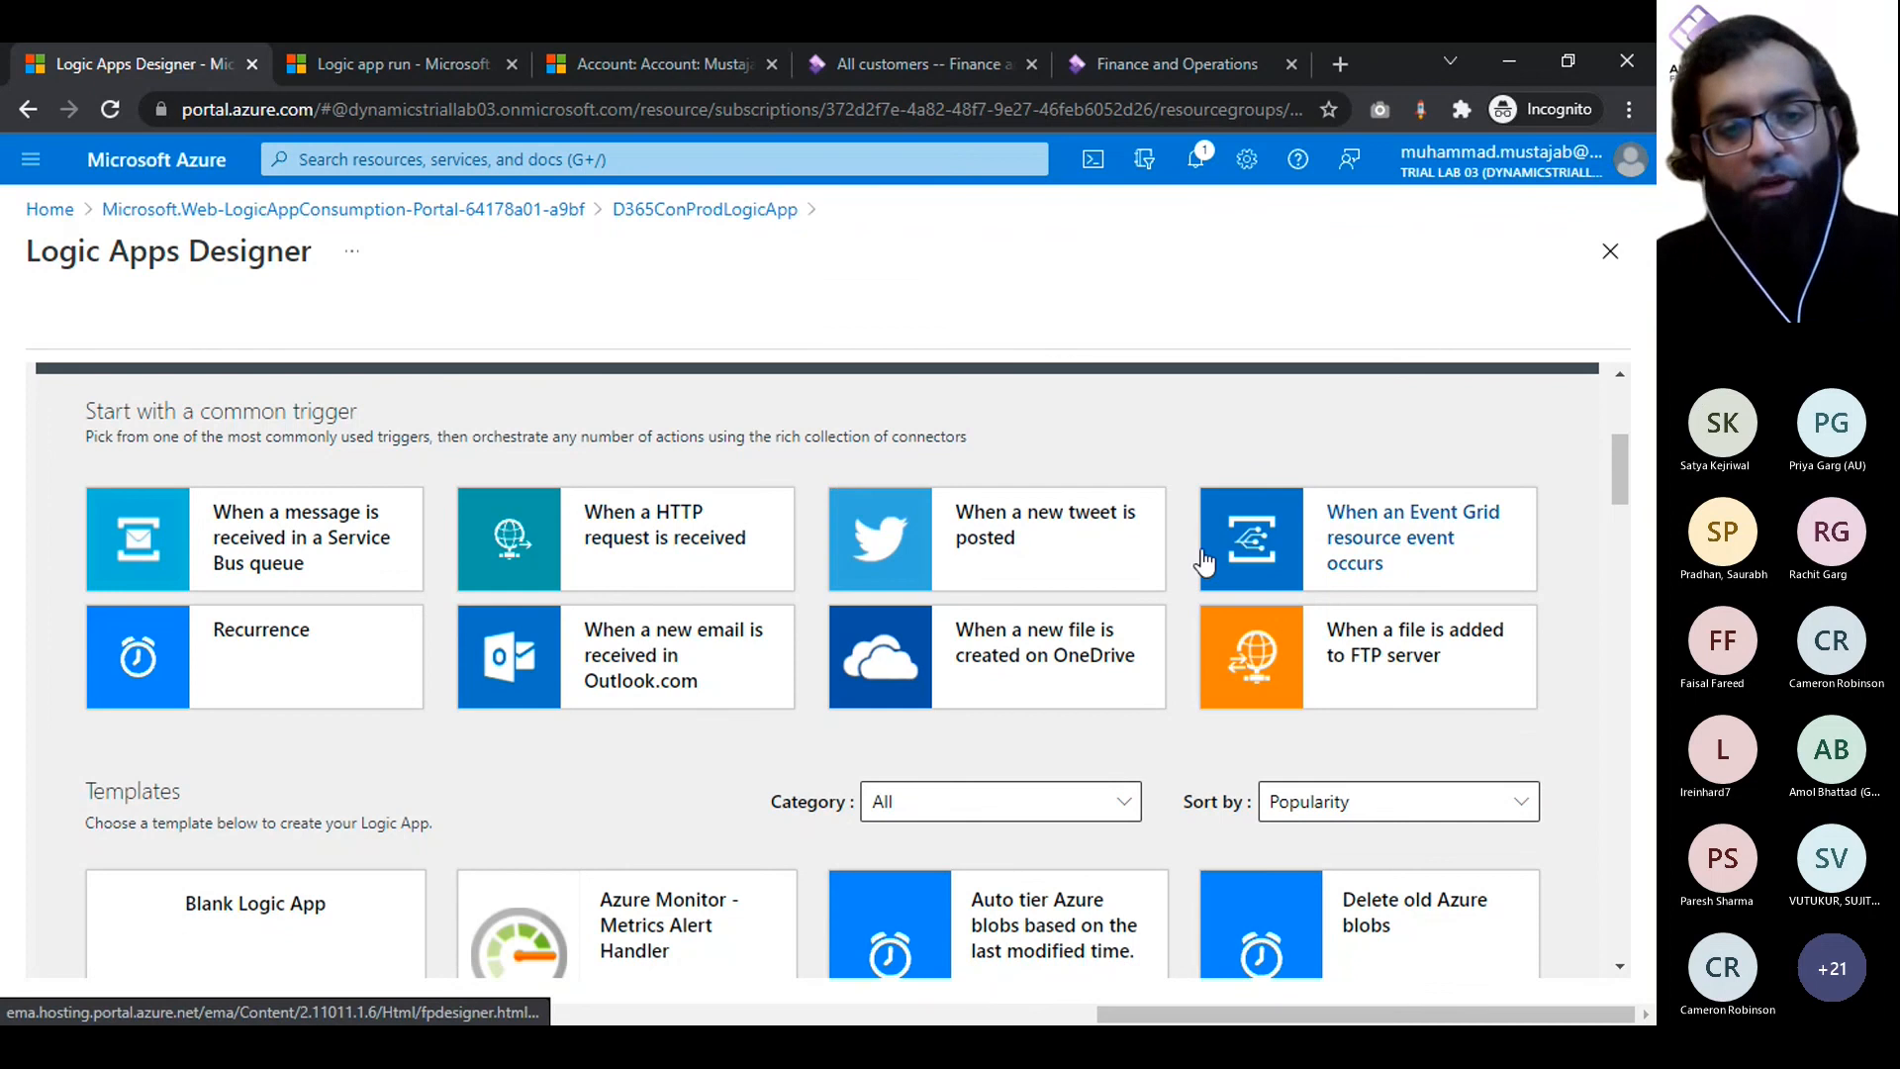
scroll(1206, 557, "down", 3)
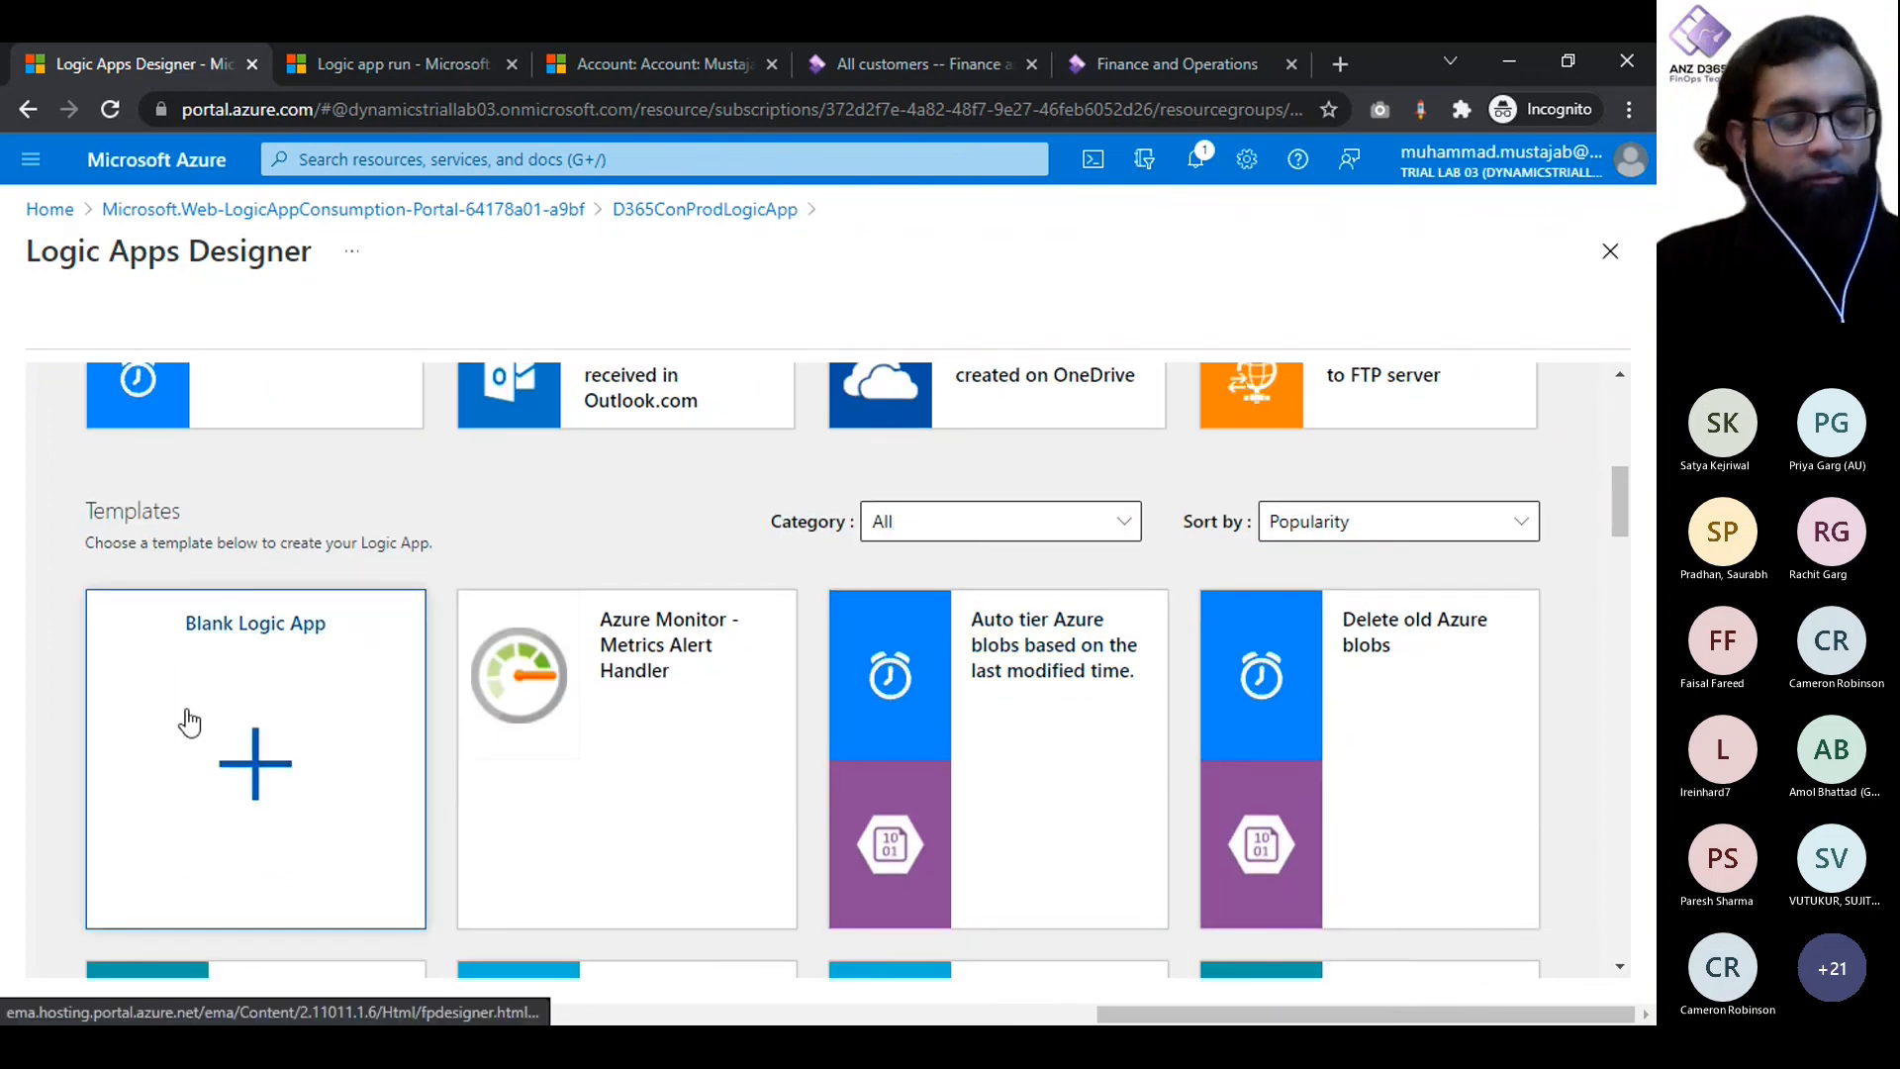
scroll(1088, 696, "down", 12)
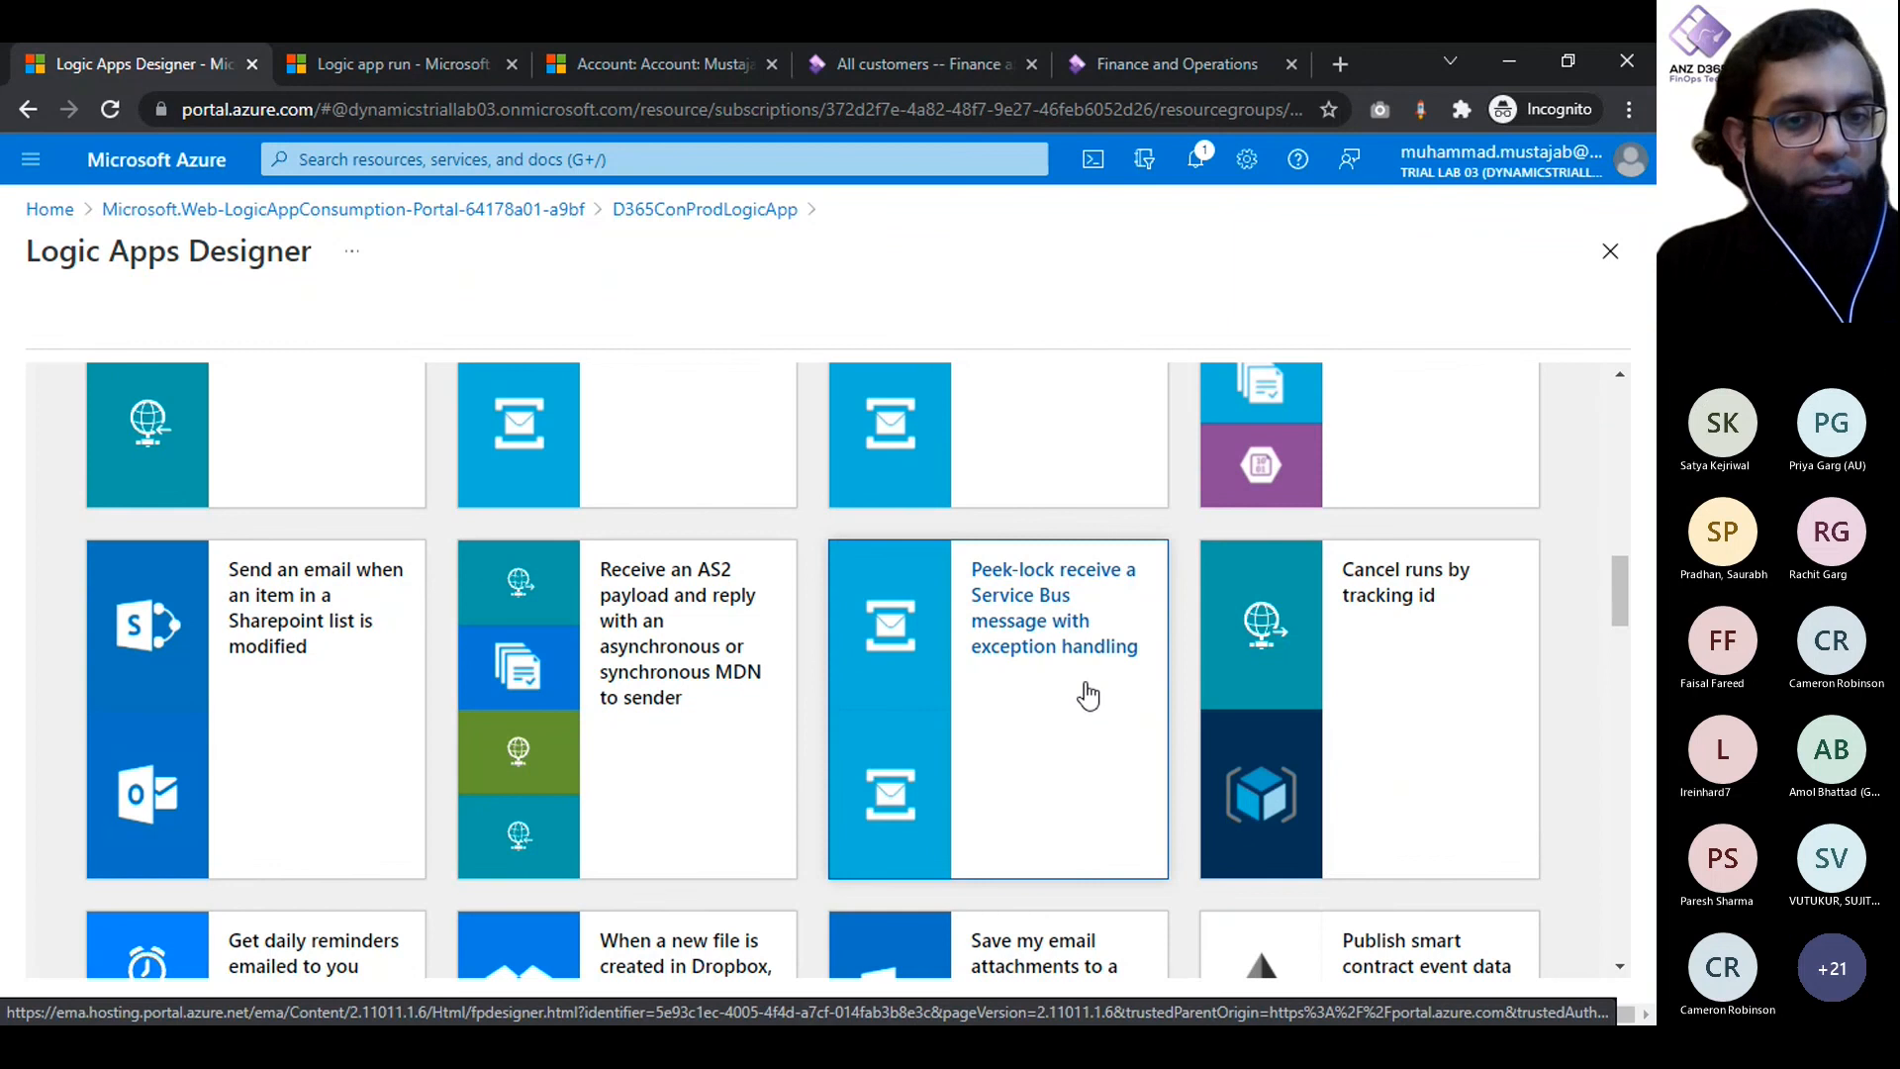
scroll(1088, 696, "down", 10)
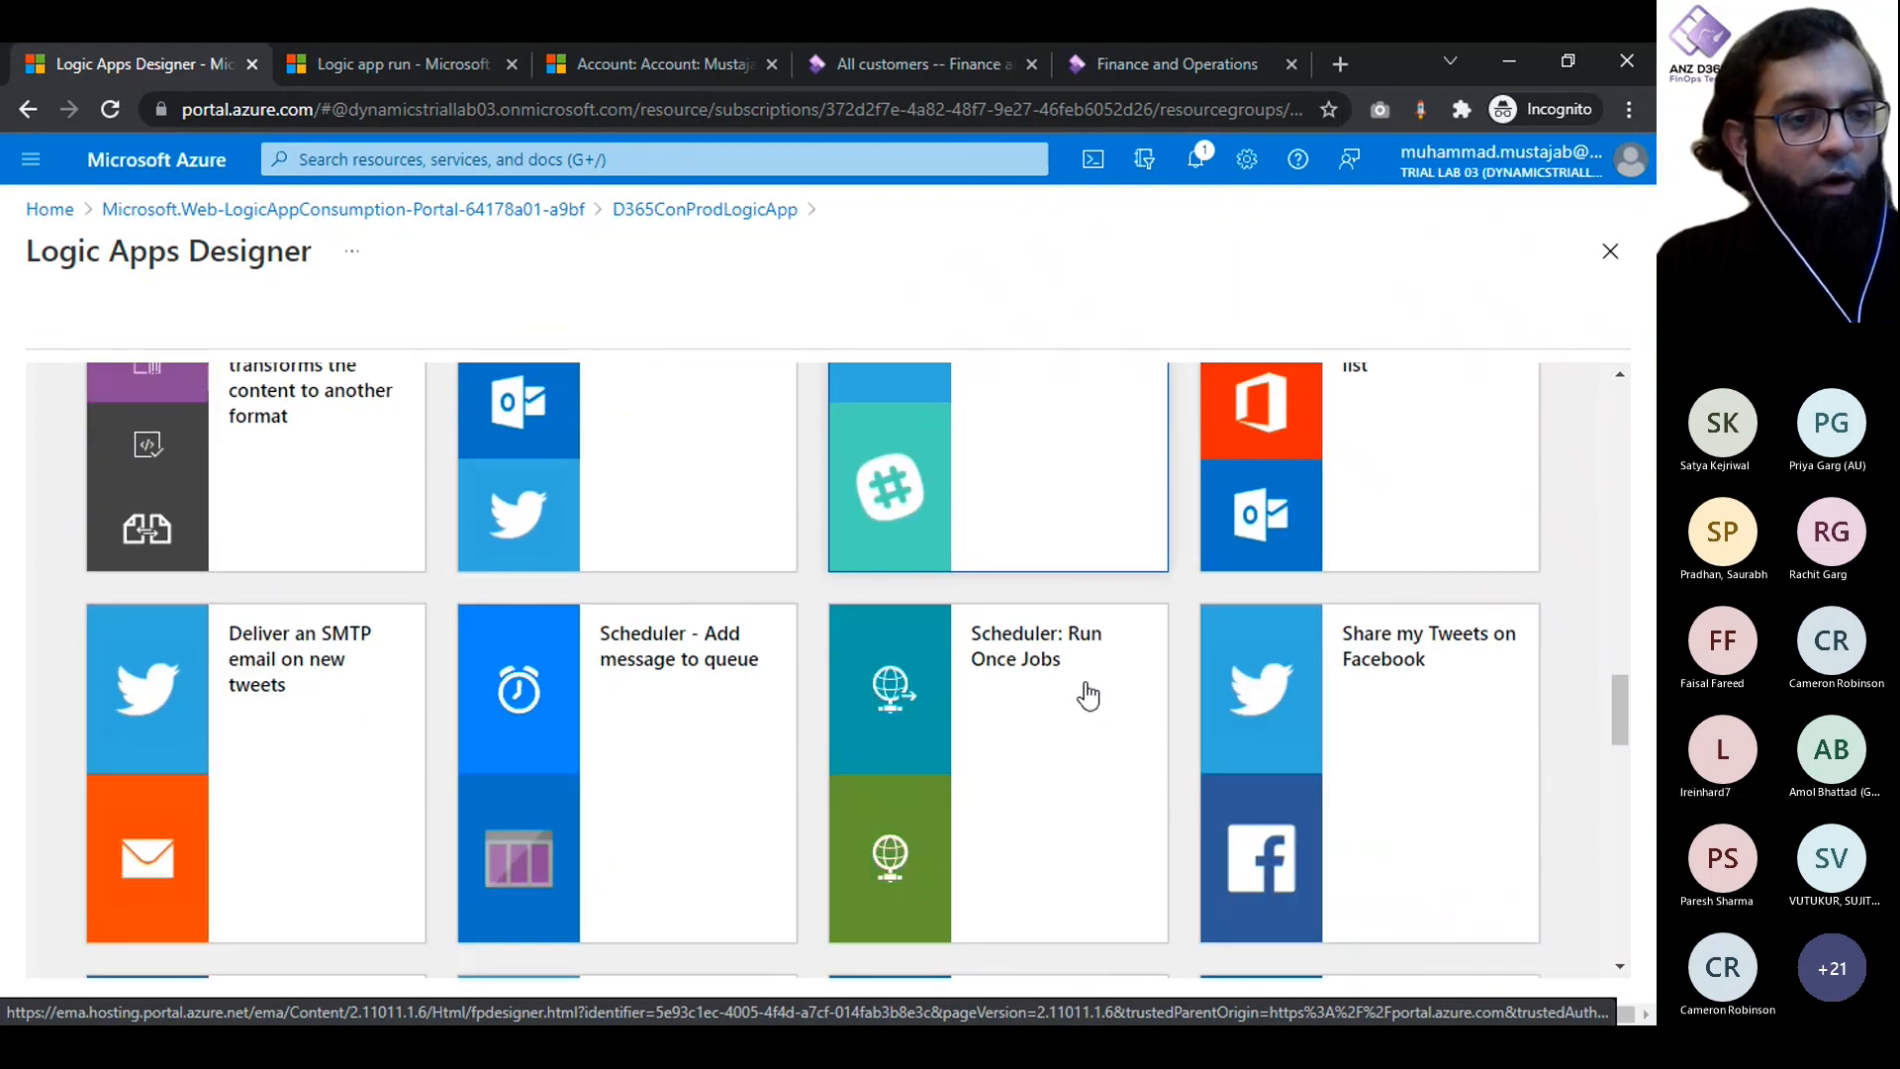
scroll(1088, 696, "down", 6)
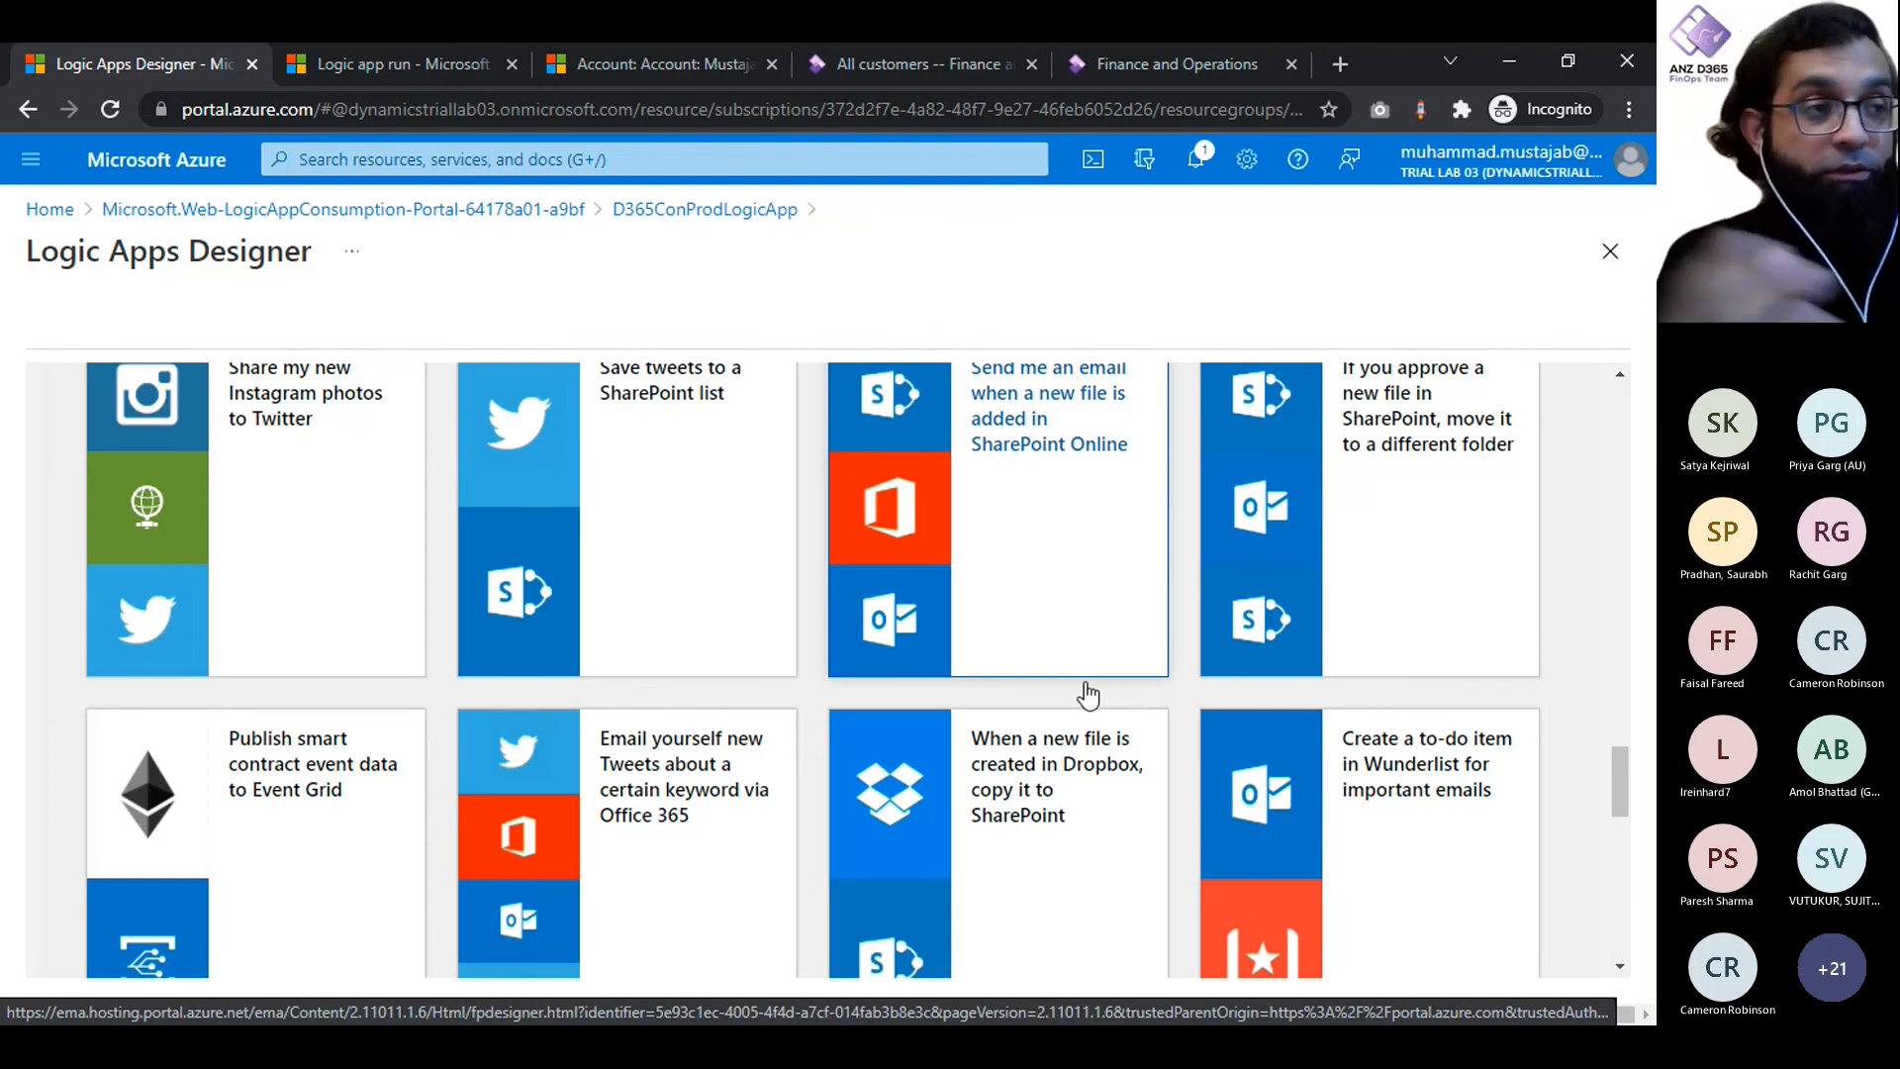
scroll(1089, 696, "up", 10)
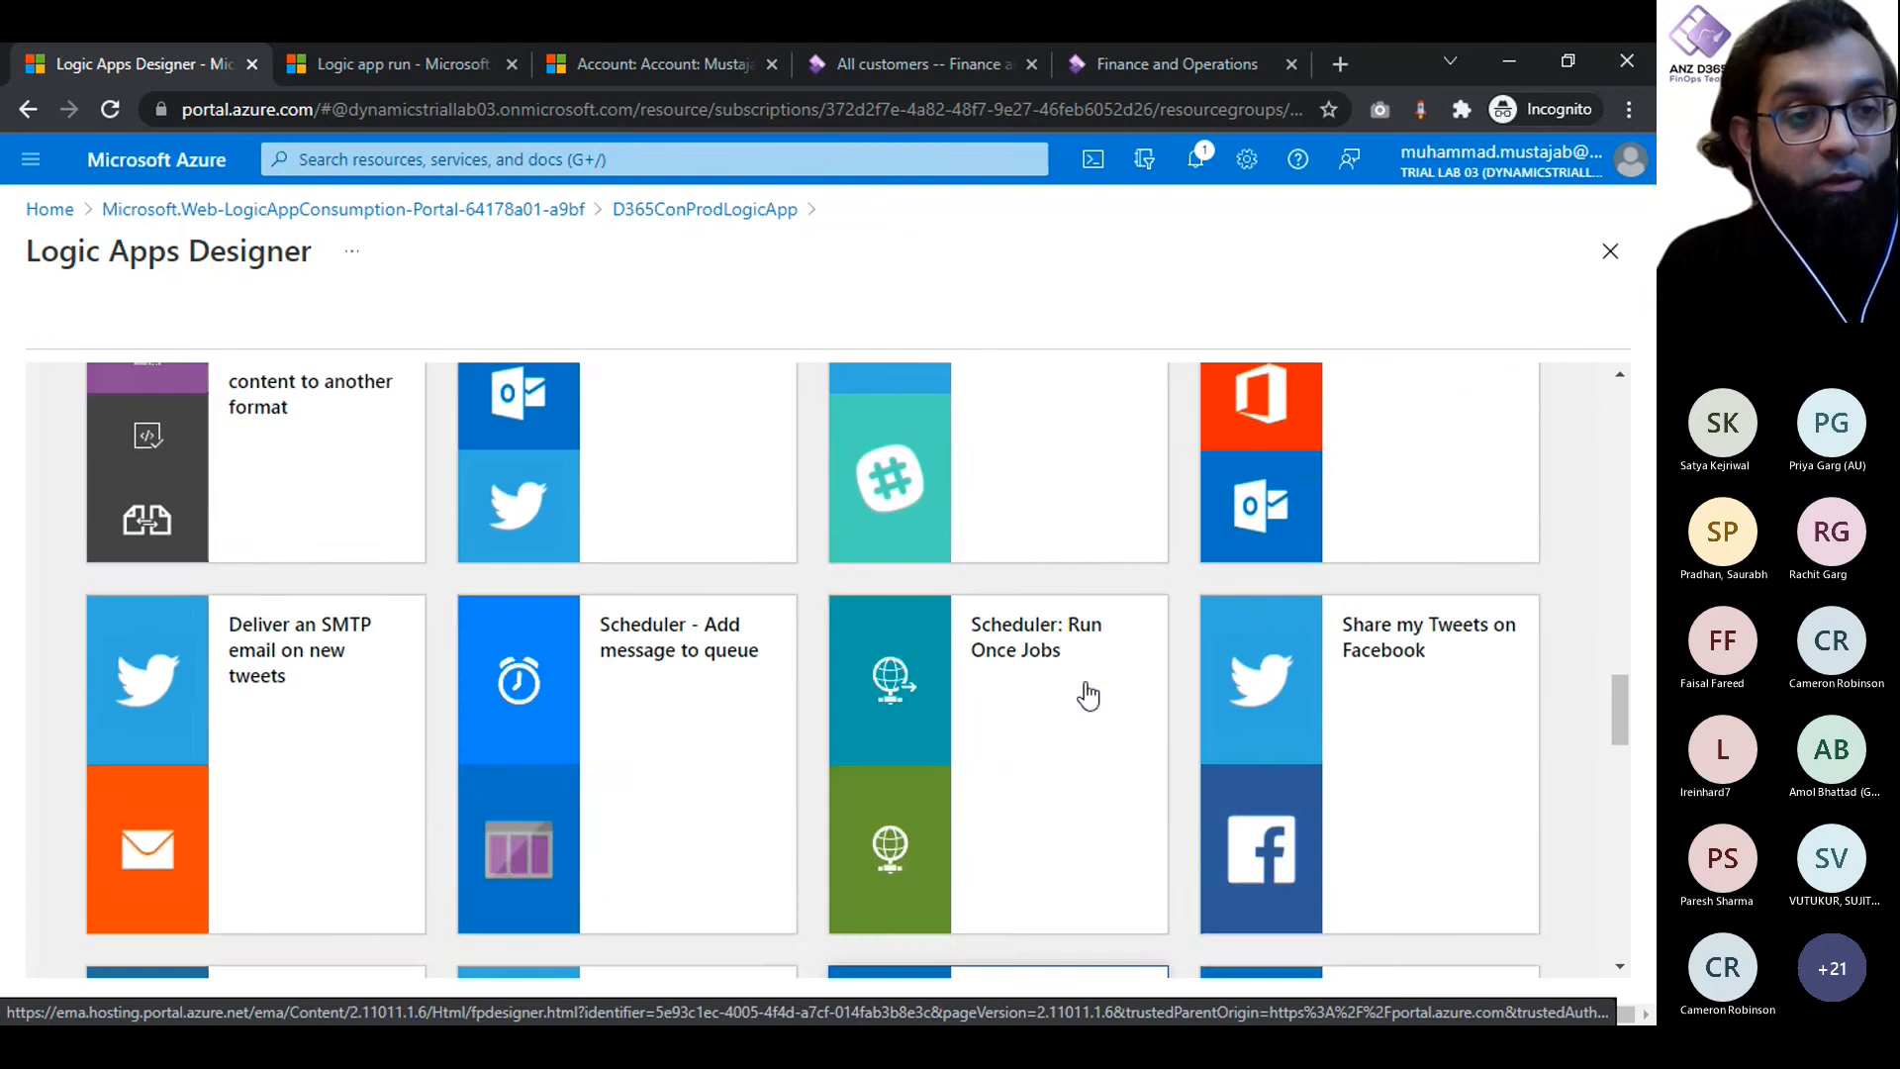
scroll(1088, 696, "up", 10)
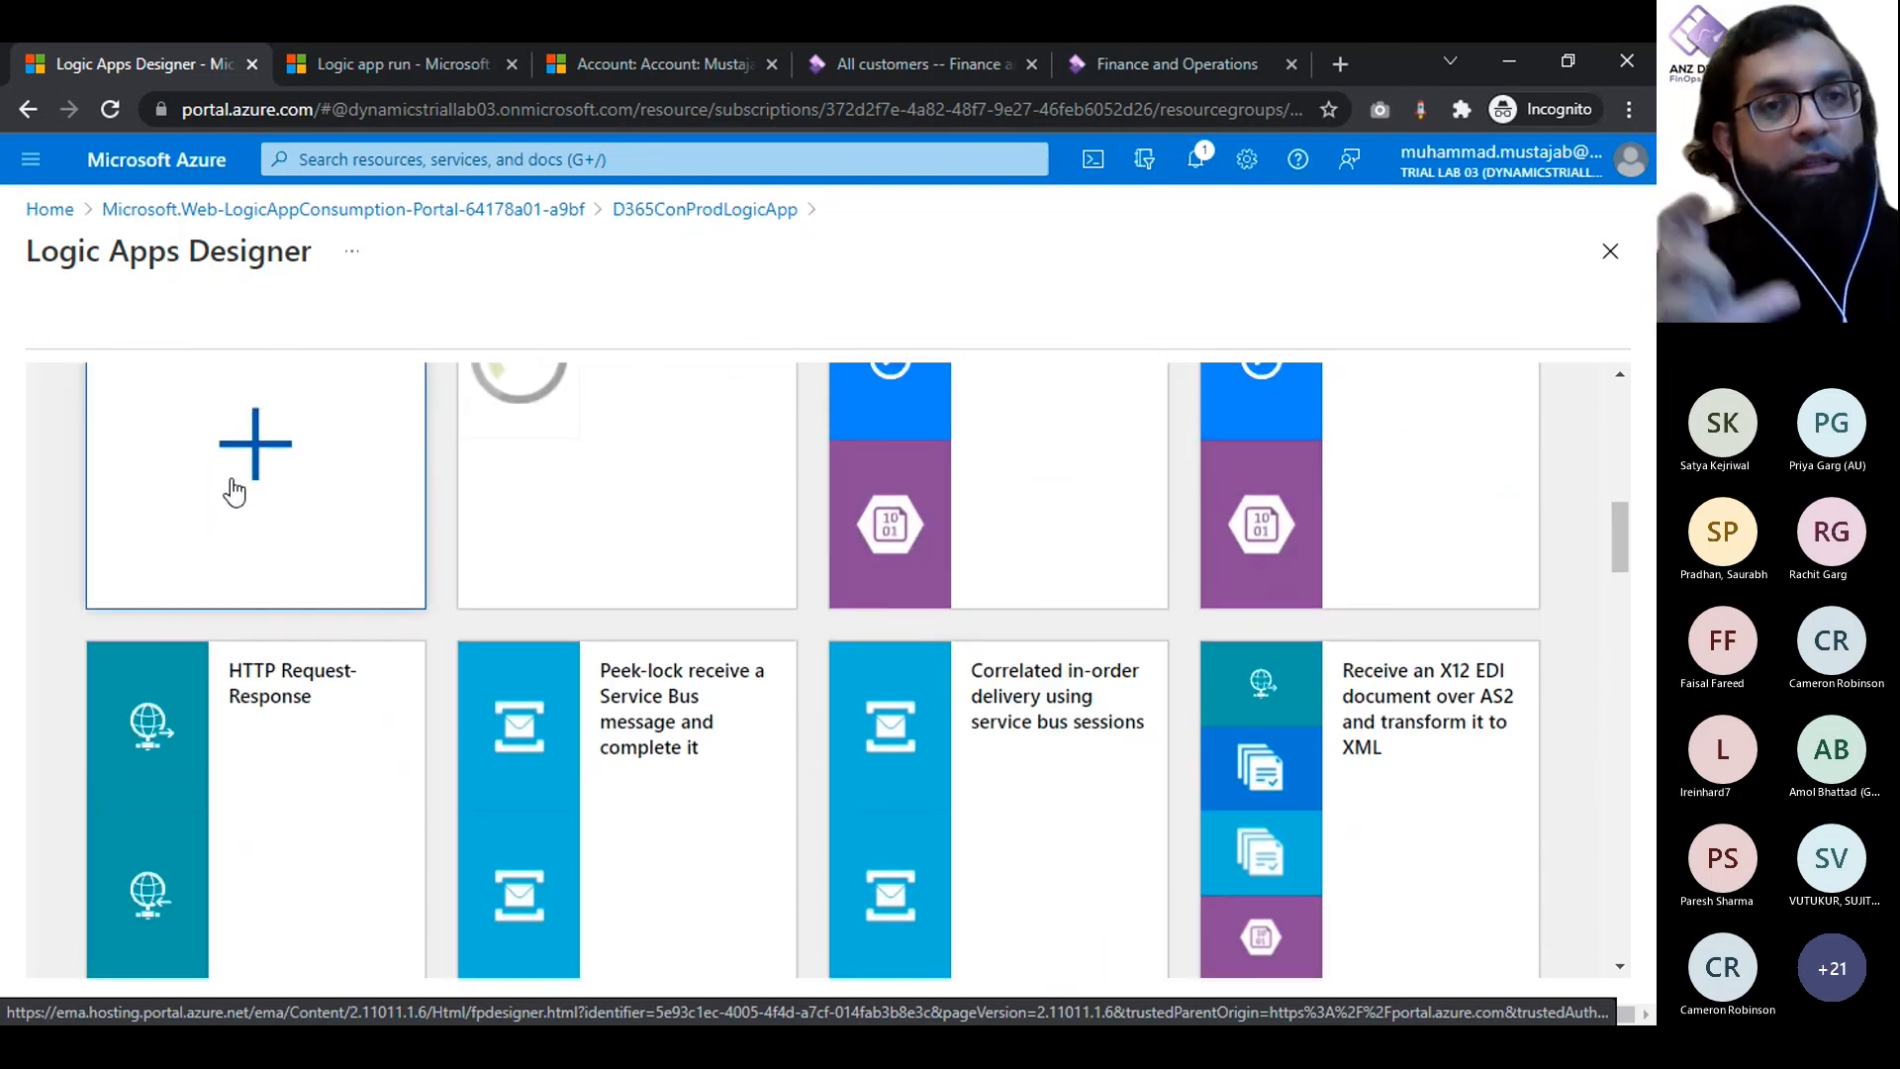
left_click(232, 481)
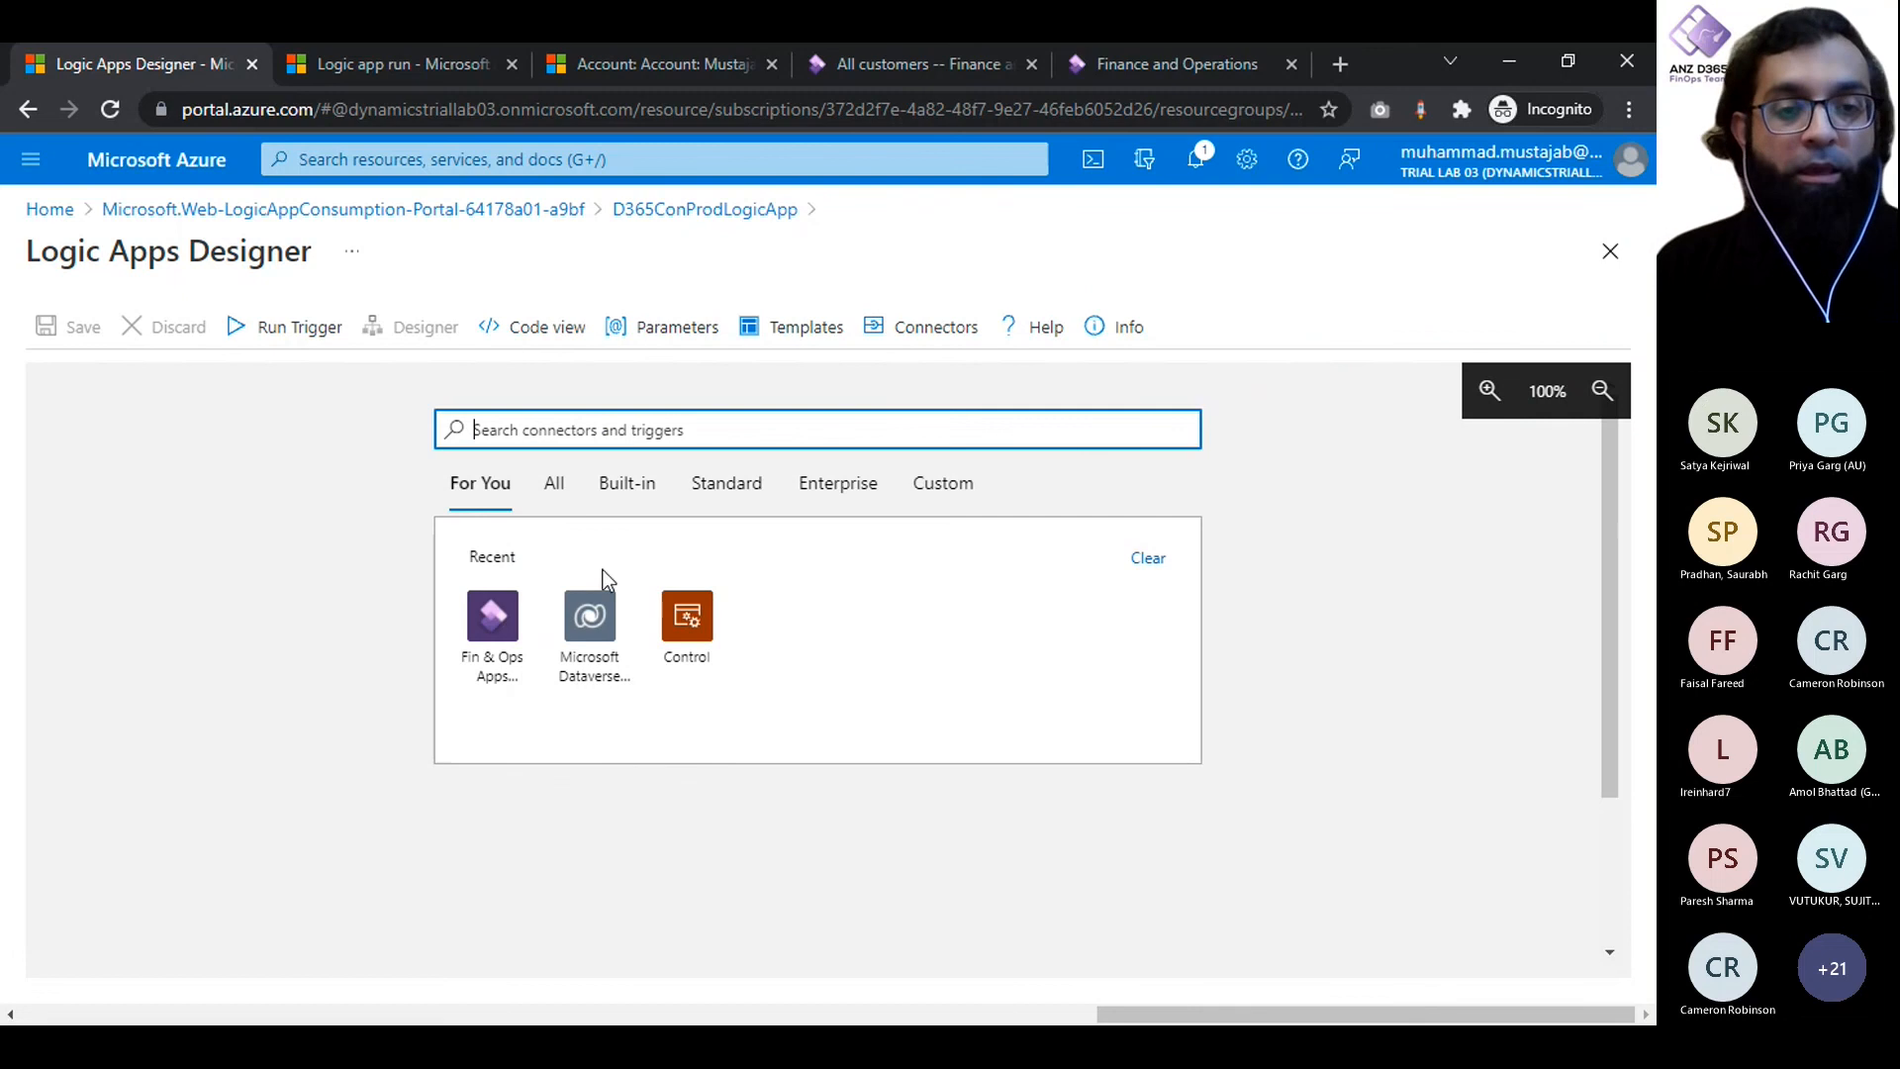
- Add the Microsoft Dataverse trigger "When a row is added" as the workflow's starting point
left_click(638, 69)
left_click(151, 67)
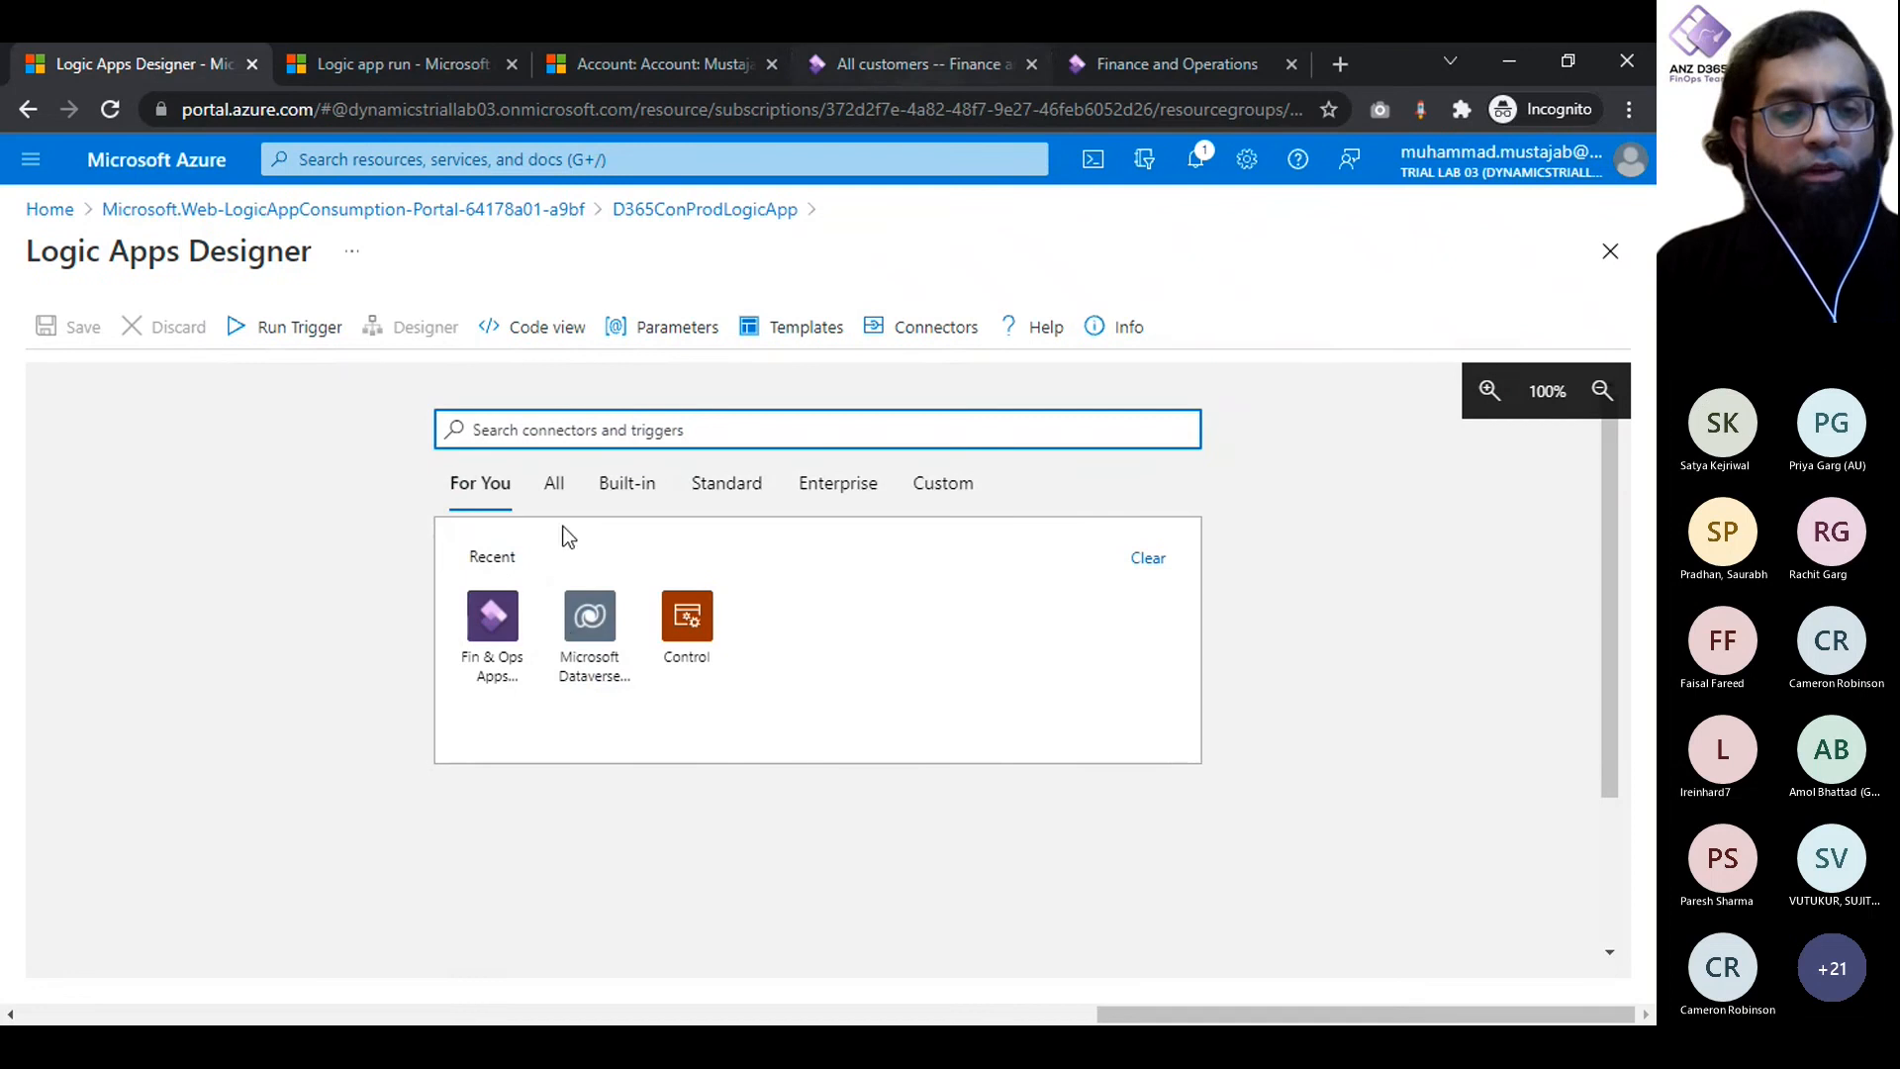
left_click(566, 627)
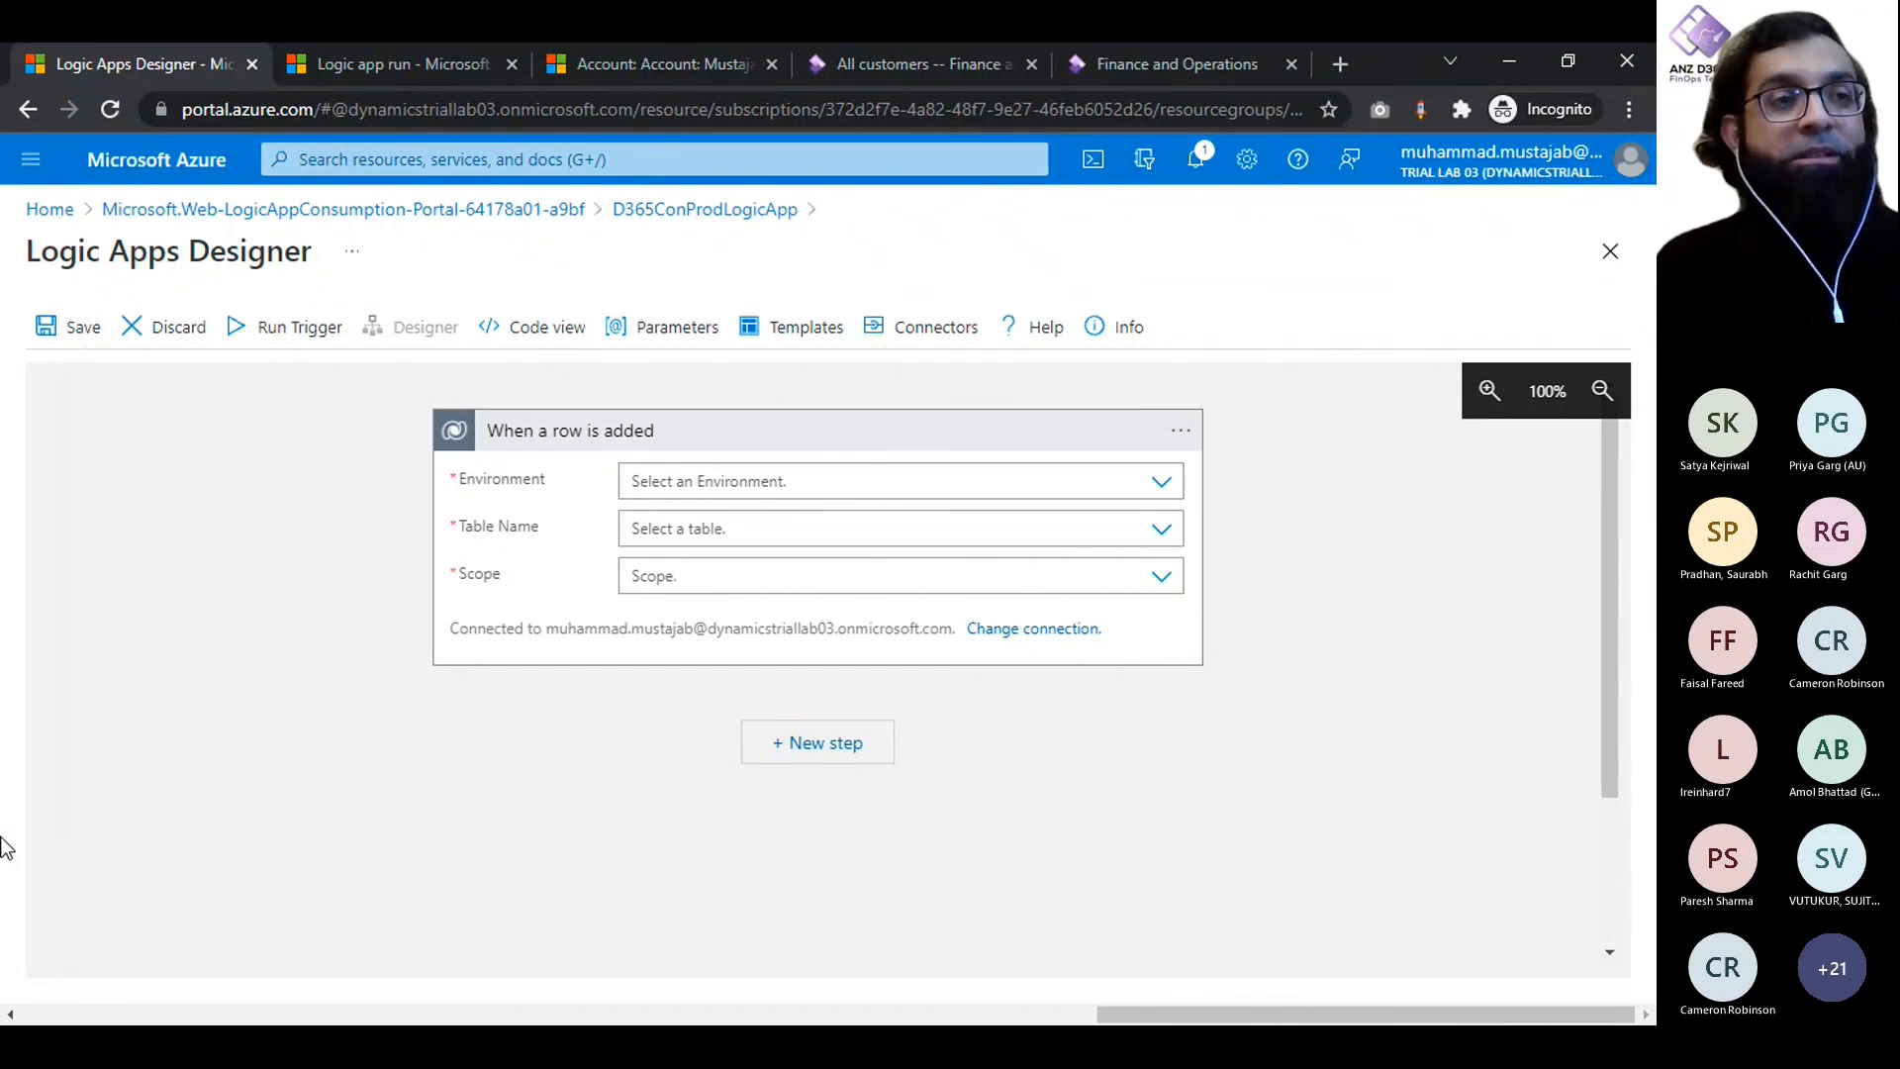
- Configure the trigger with environment iugd365finopslab03, table Accounts and scope Organization, and collapse its card
left_click(920, 482)
left_click(1163, 492)
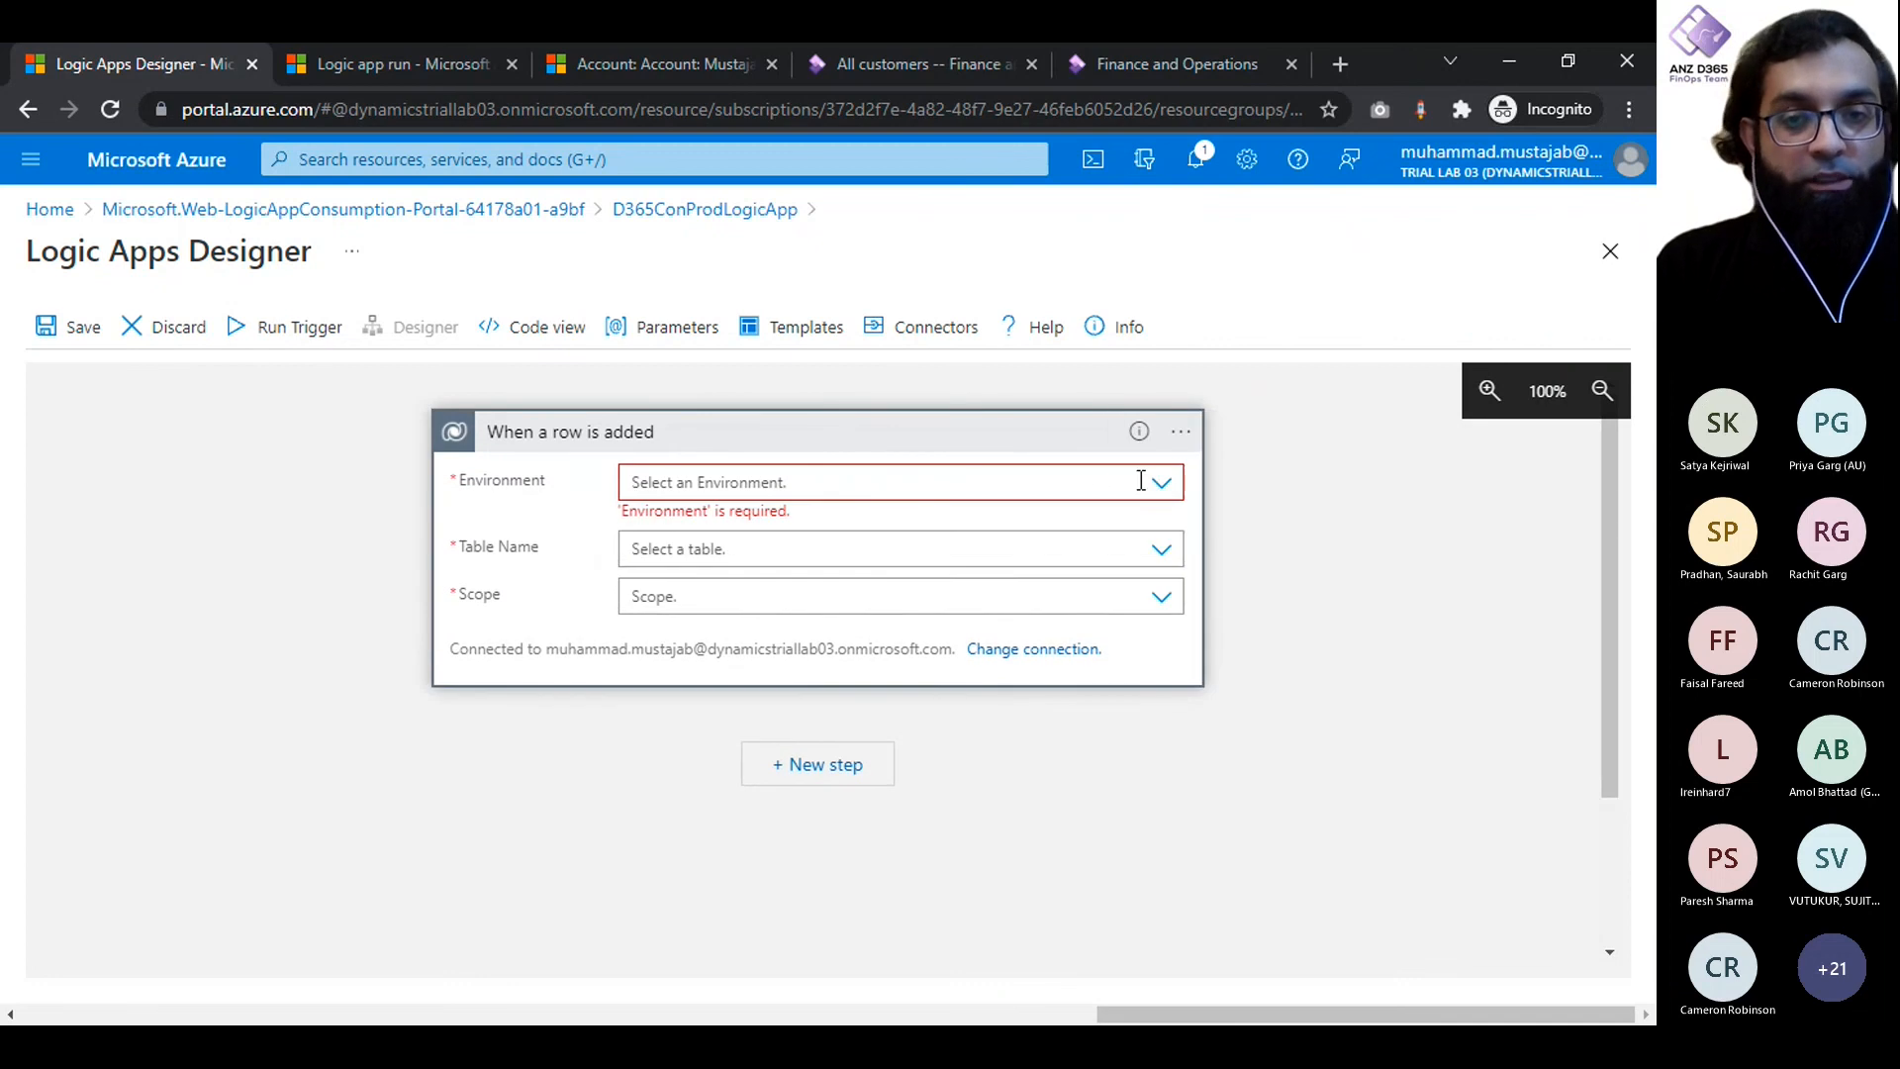
left_click(1166, 487)
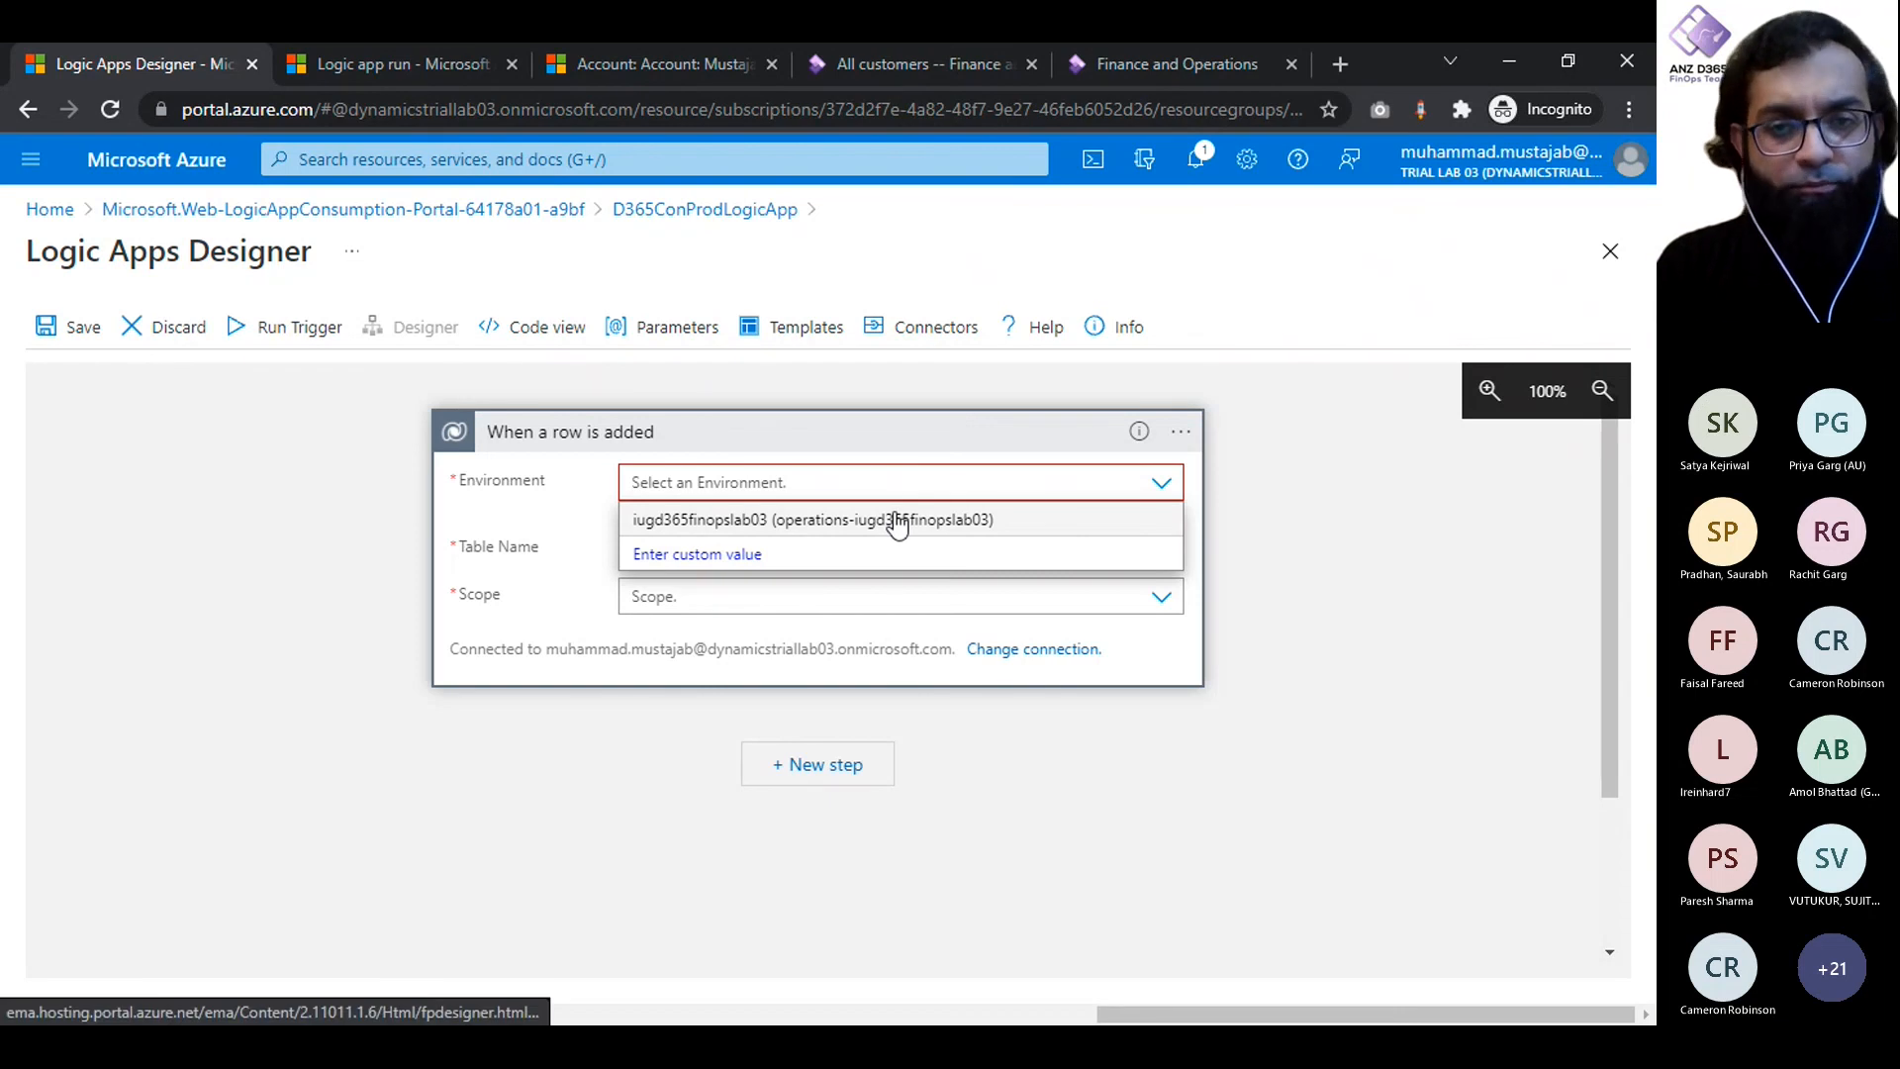
left_click(898, 525)
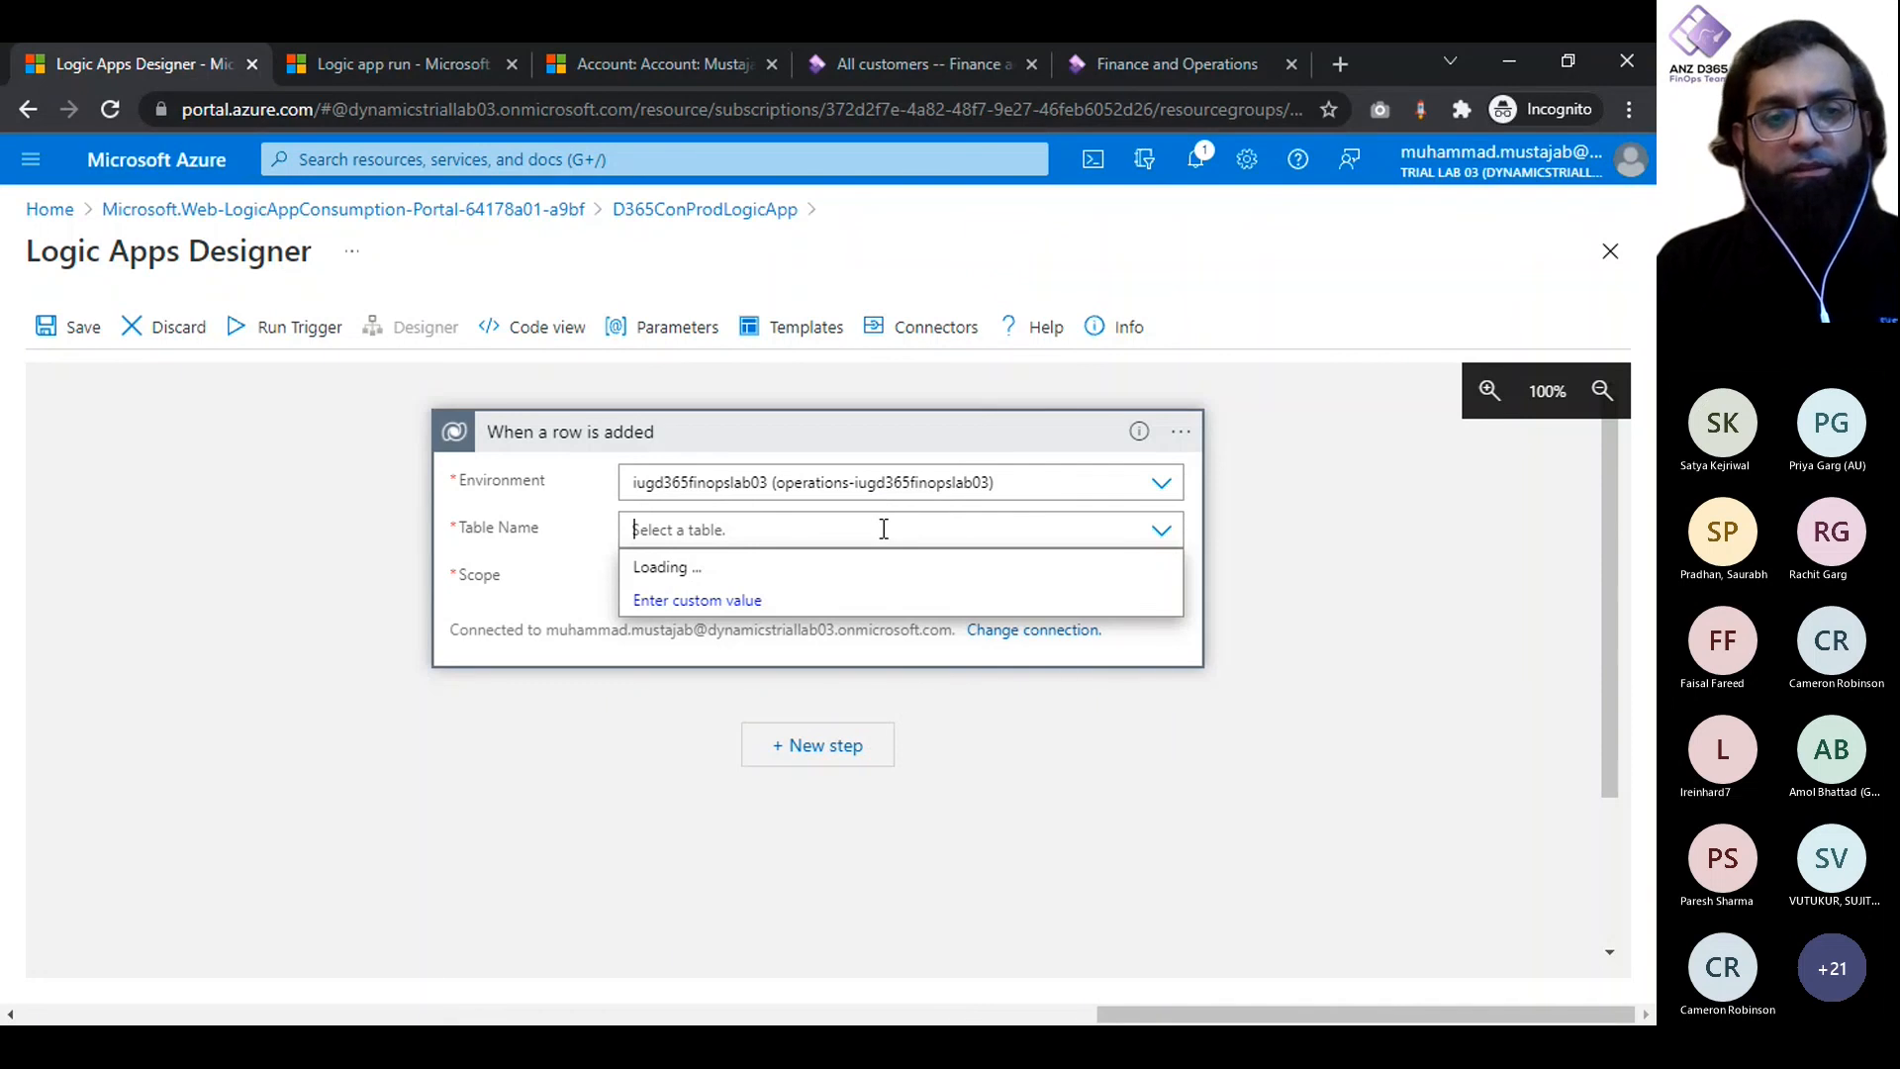
type("Account")
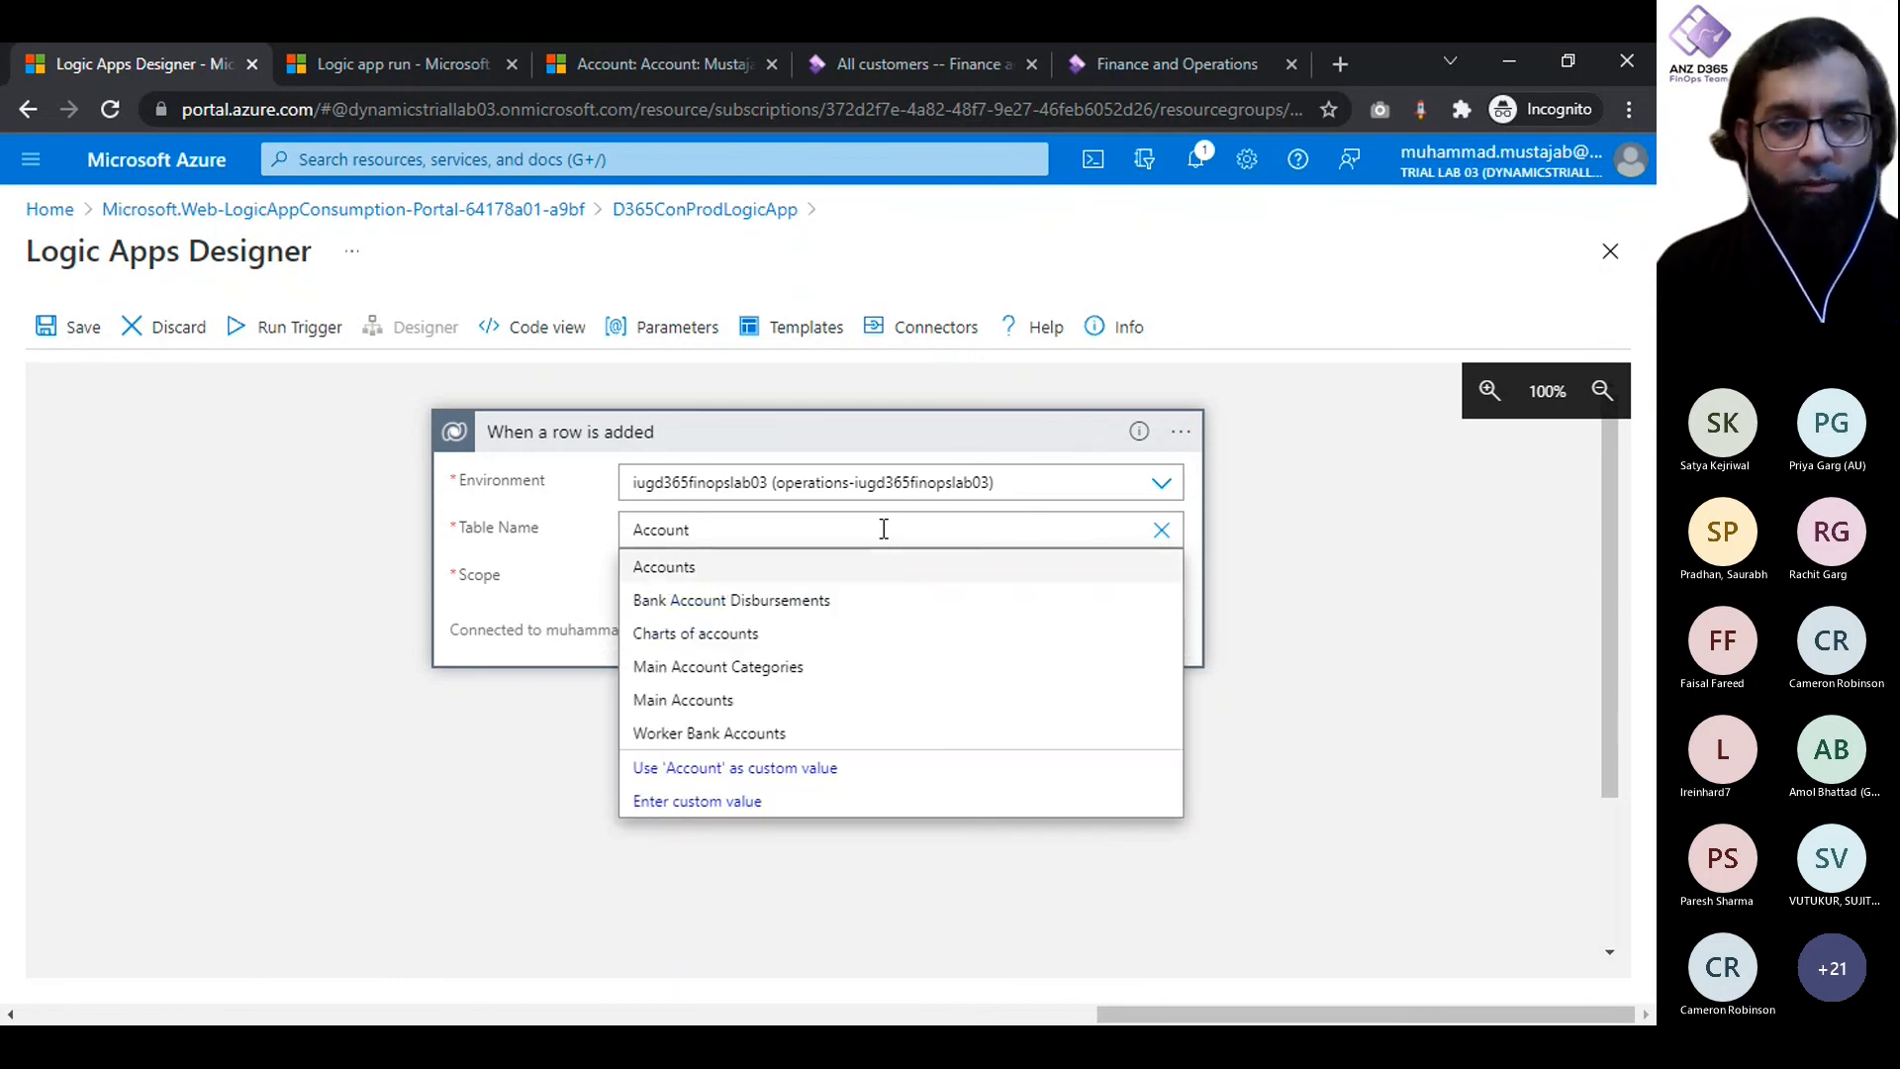
left_click(789, 577)
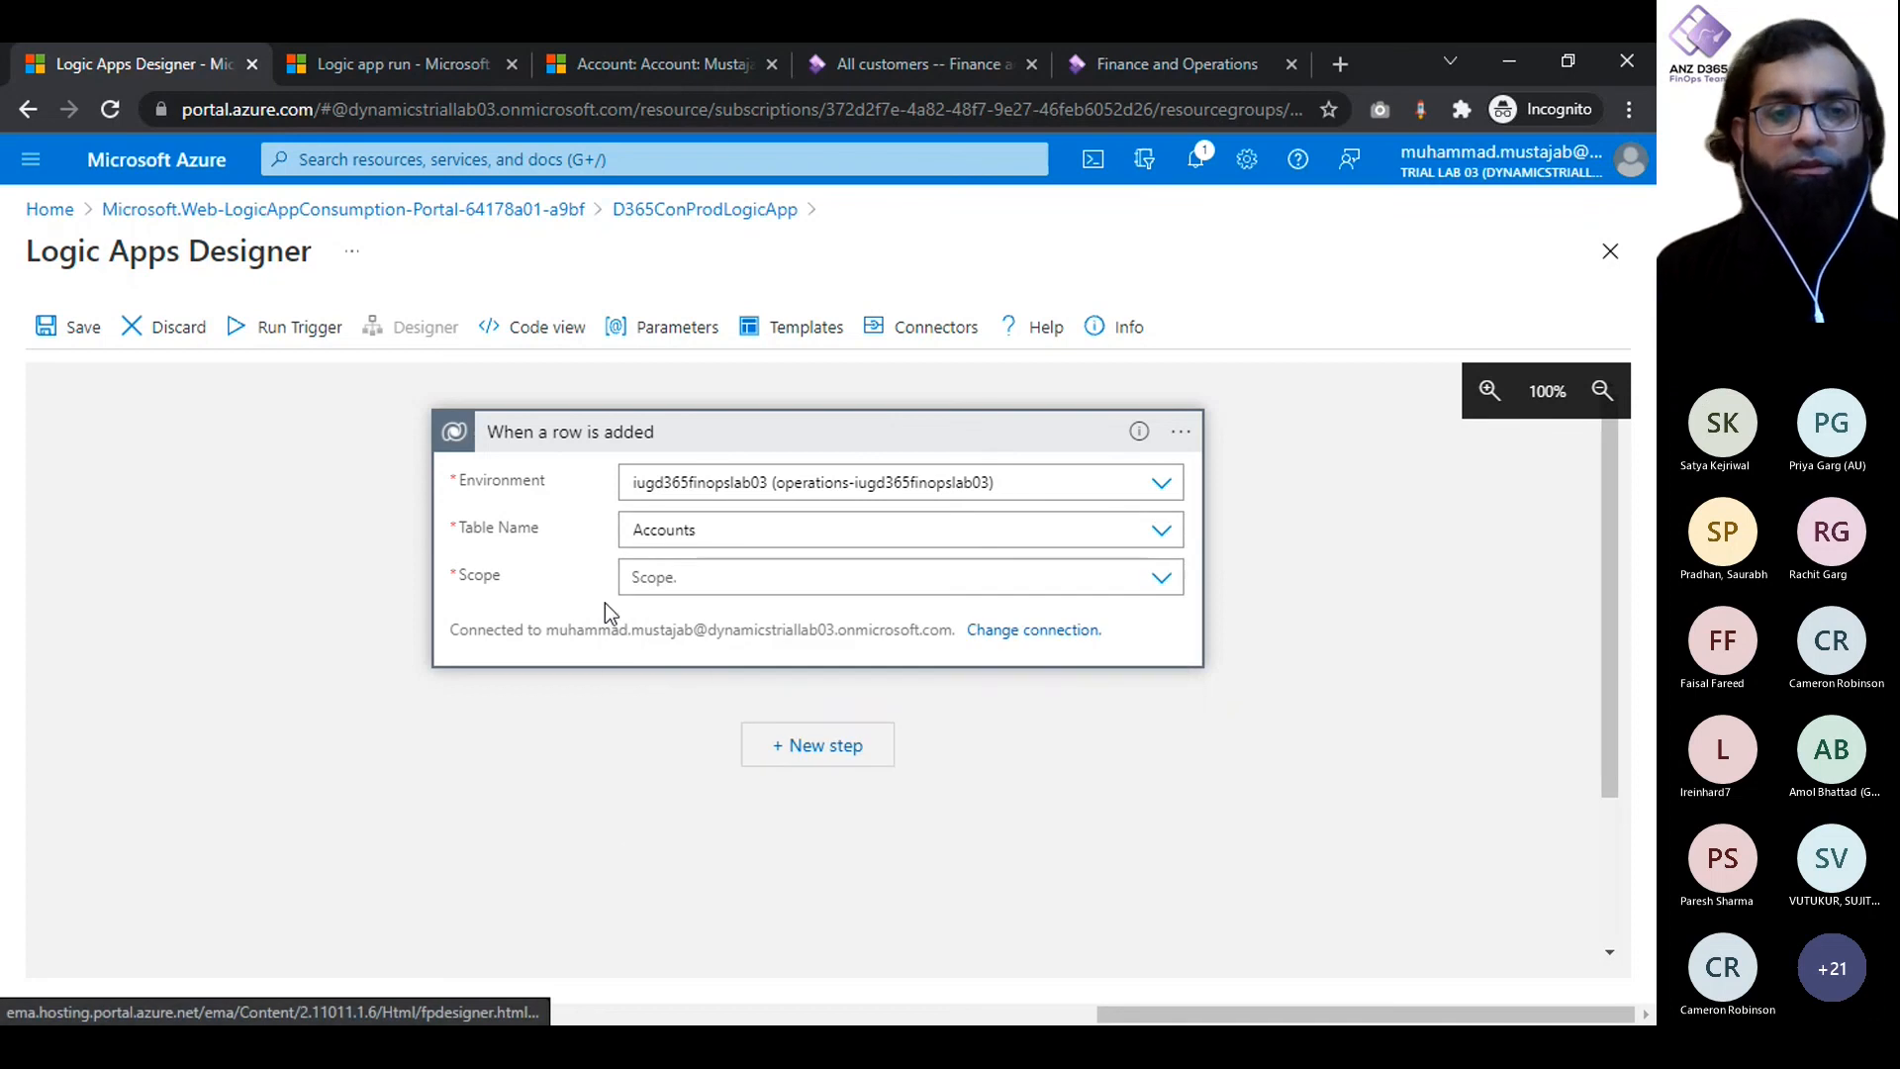
left_click(1159, 580)
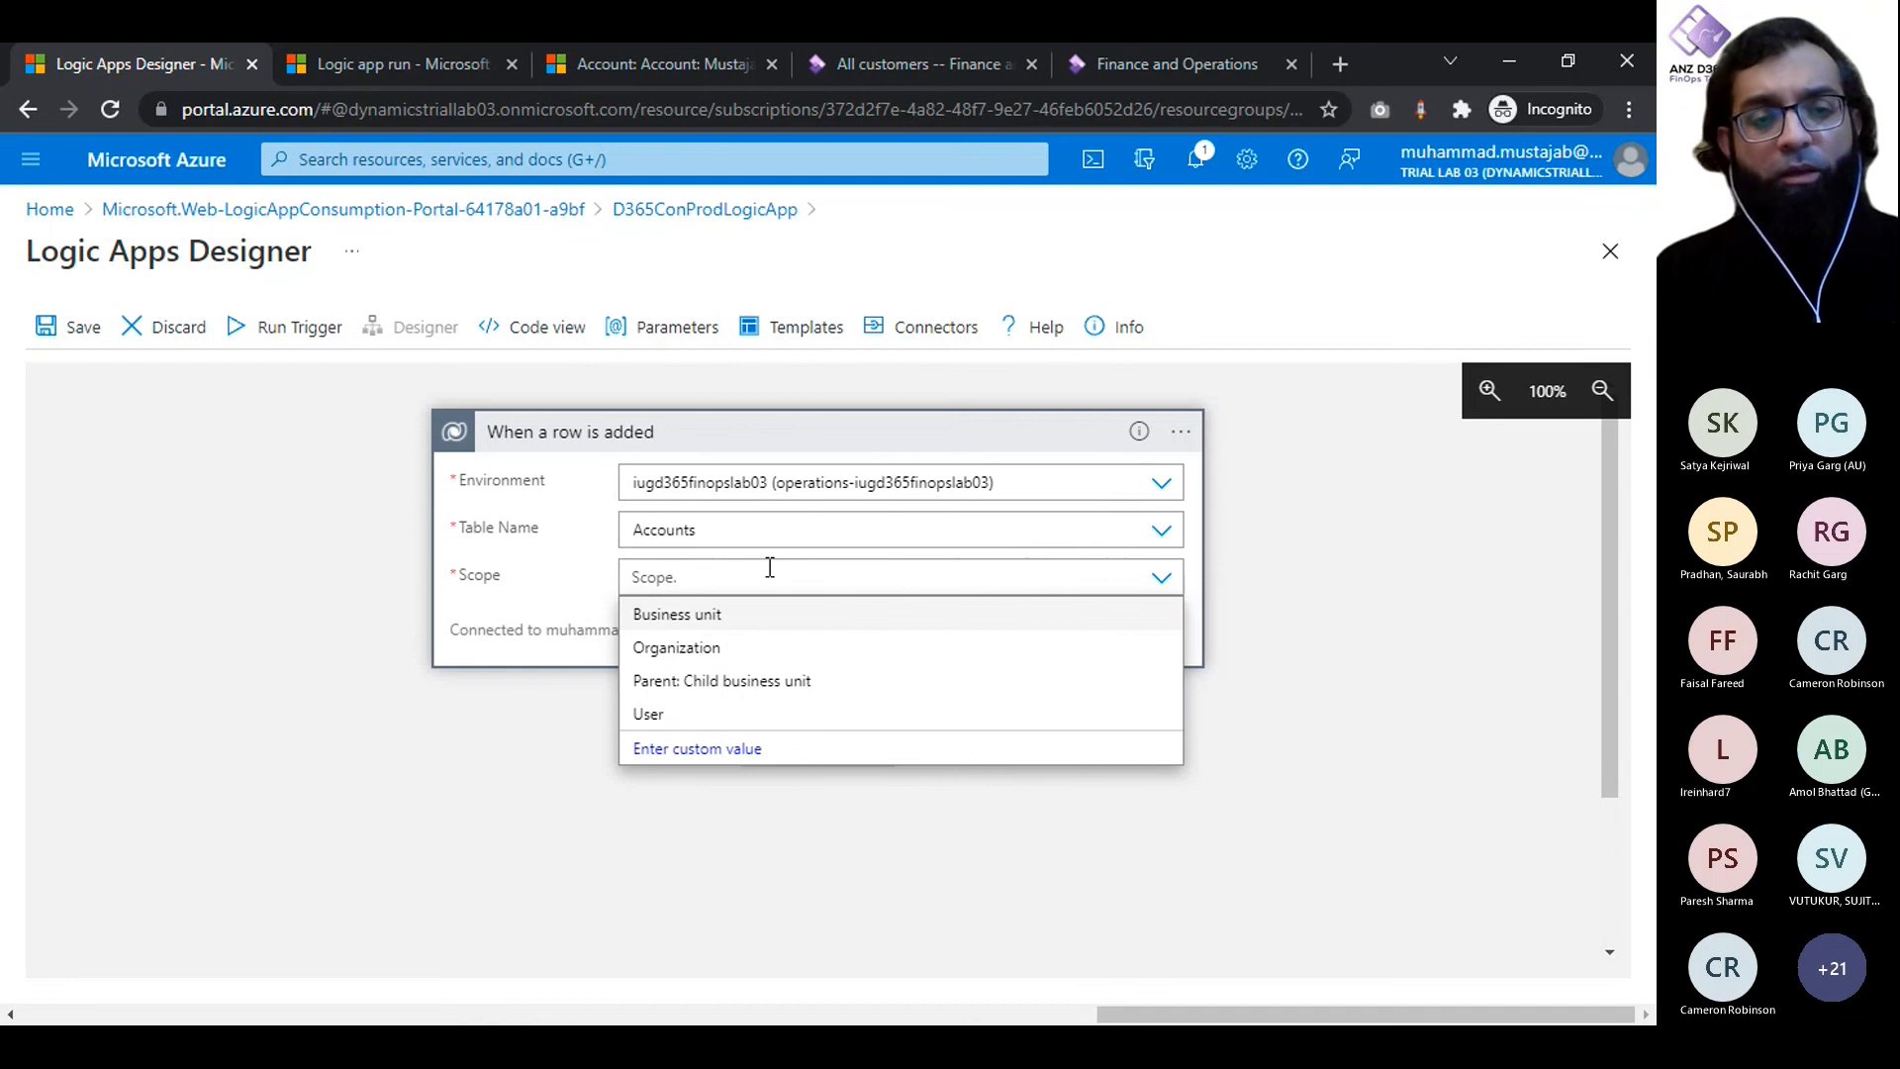
left_click(665, 654)
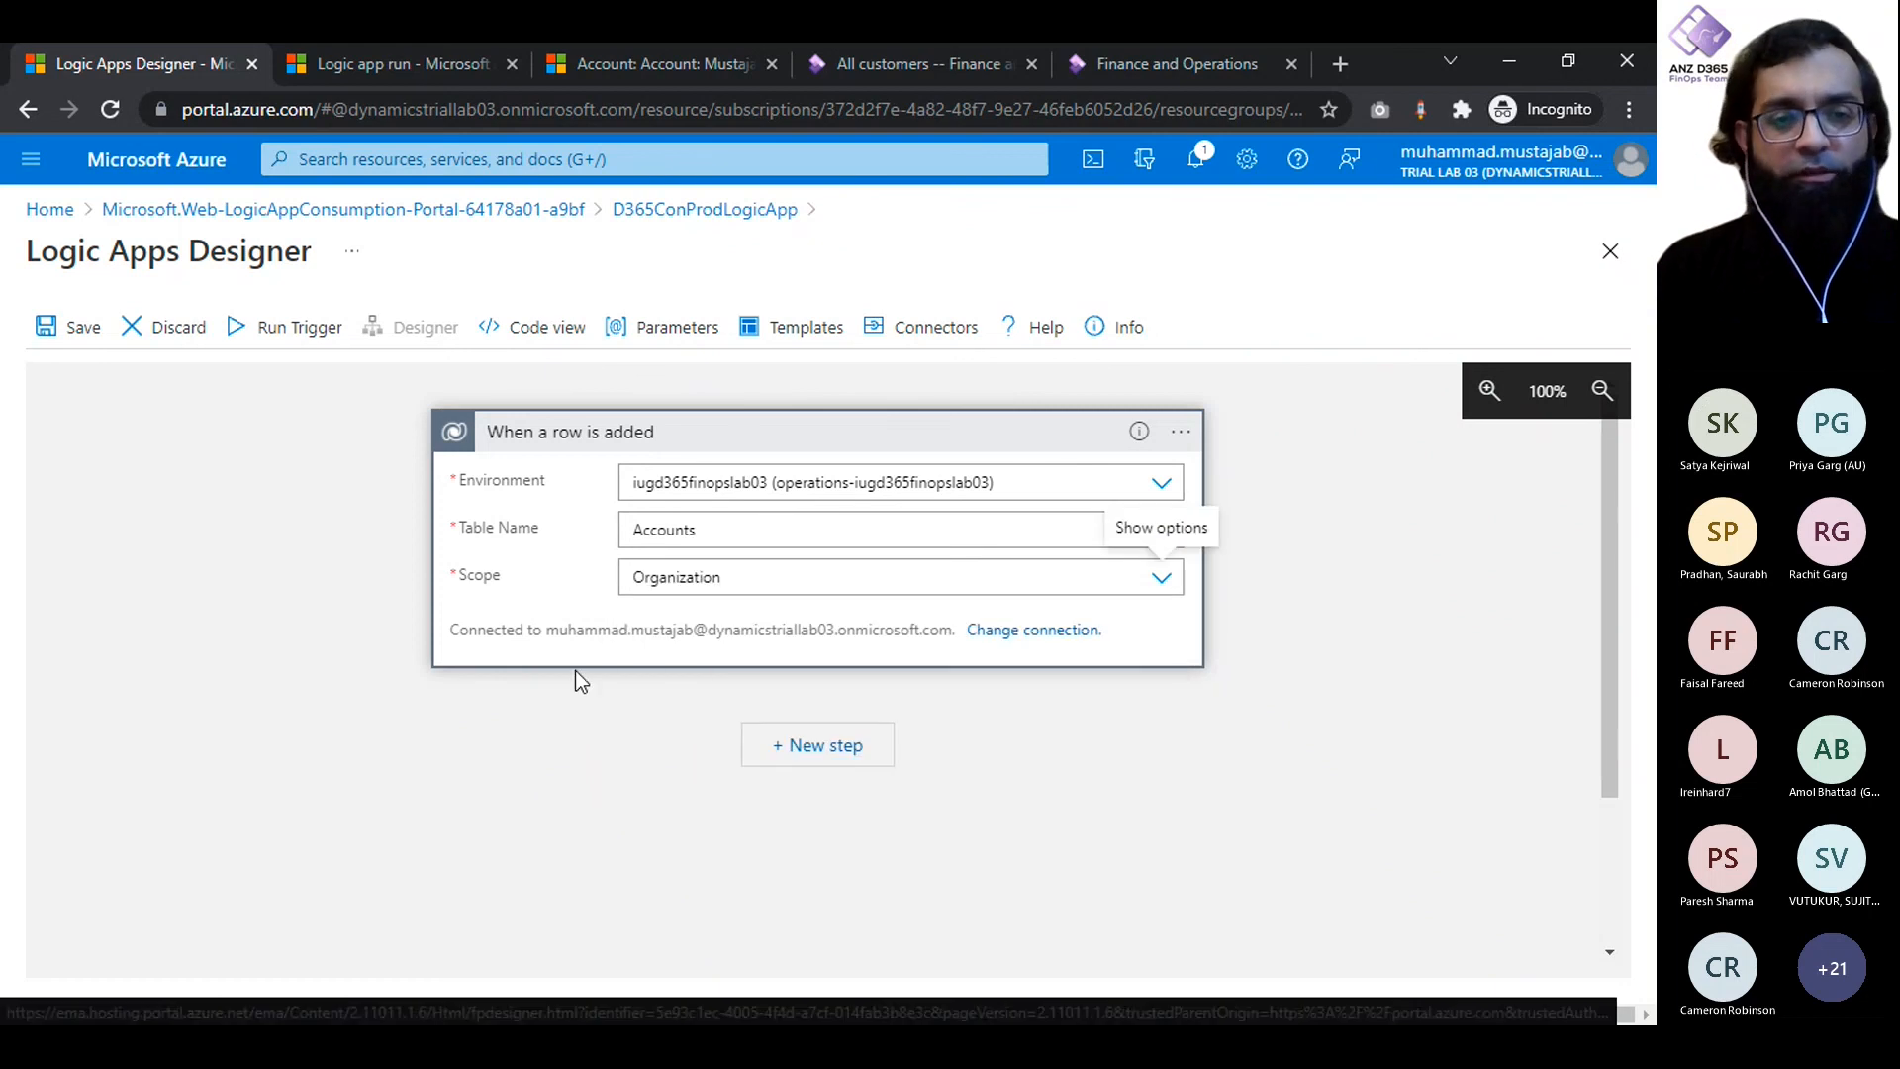
left_click(954, 432)
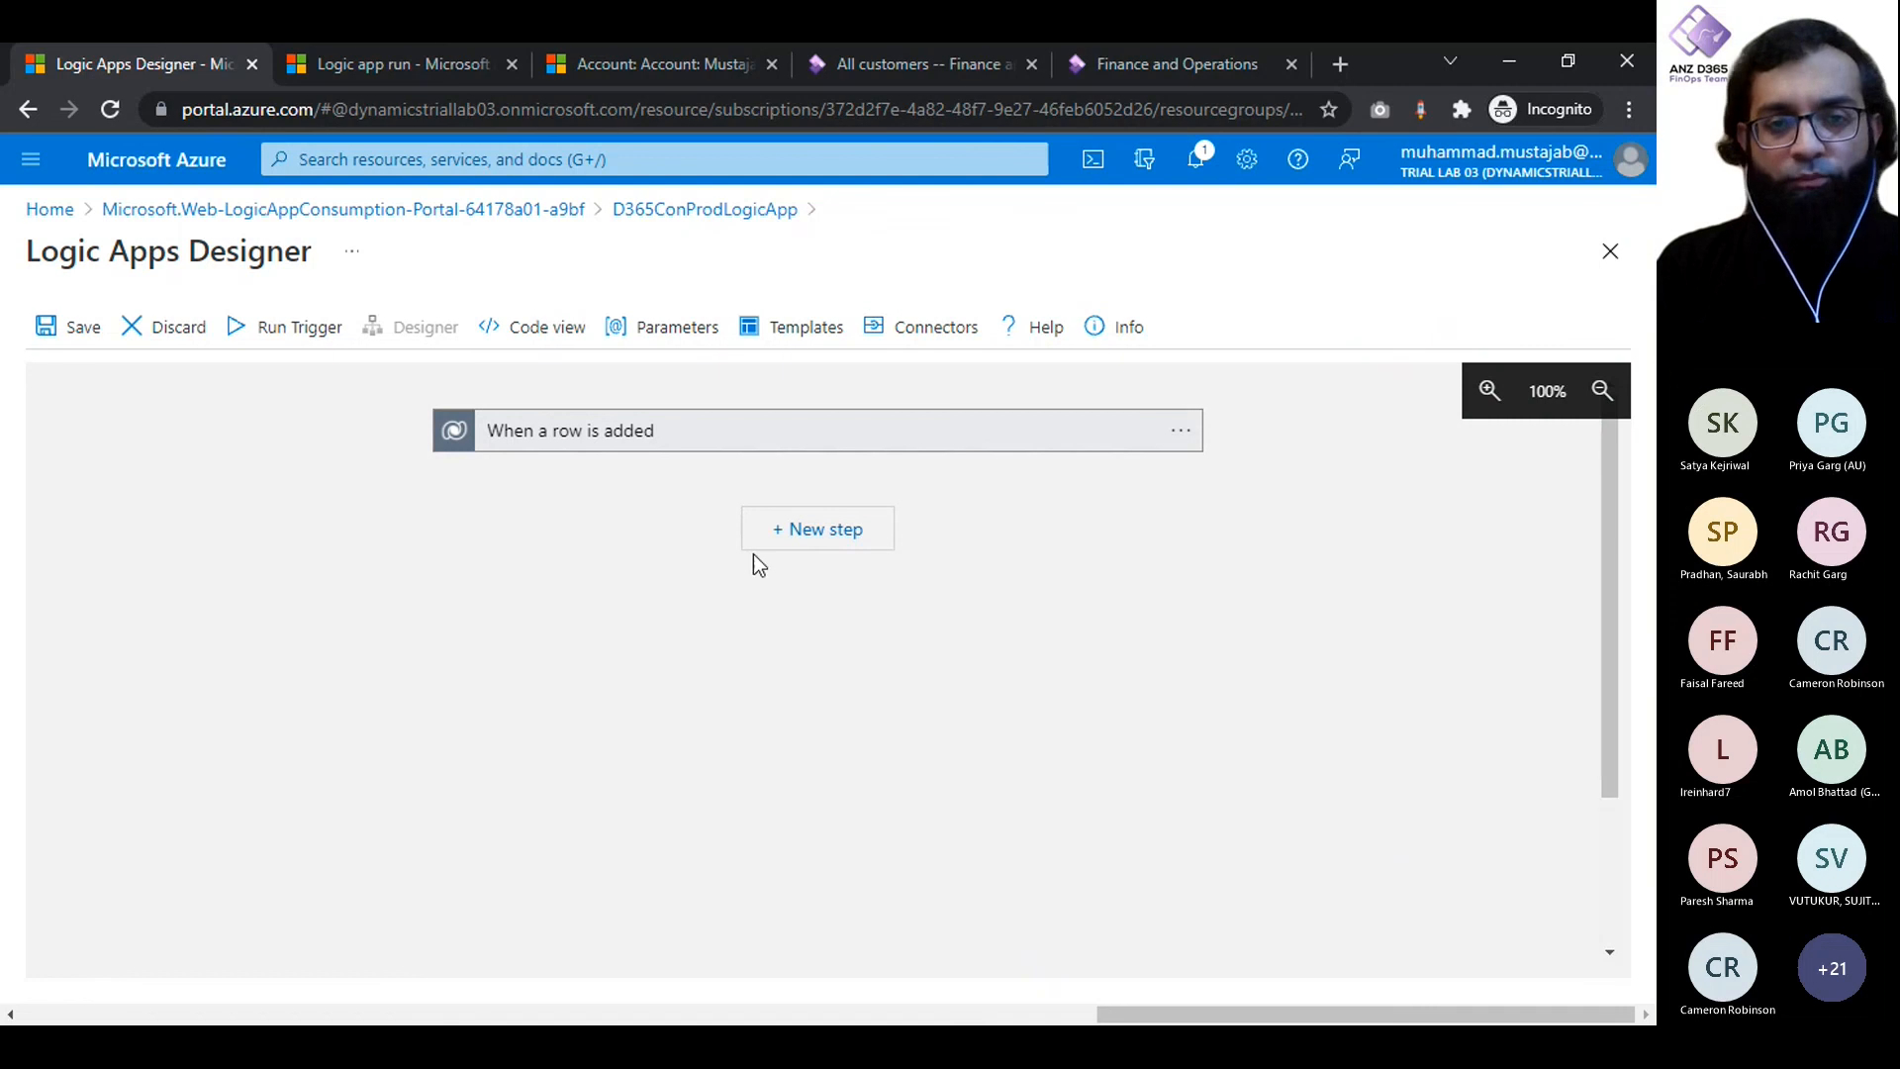
- Add a Scope control action below the trigger and rename it Try
left_click(829, 550)
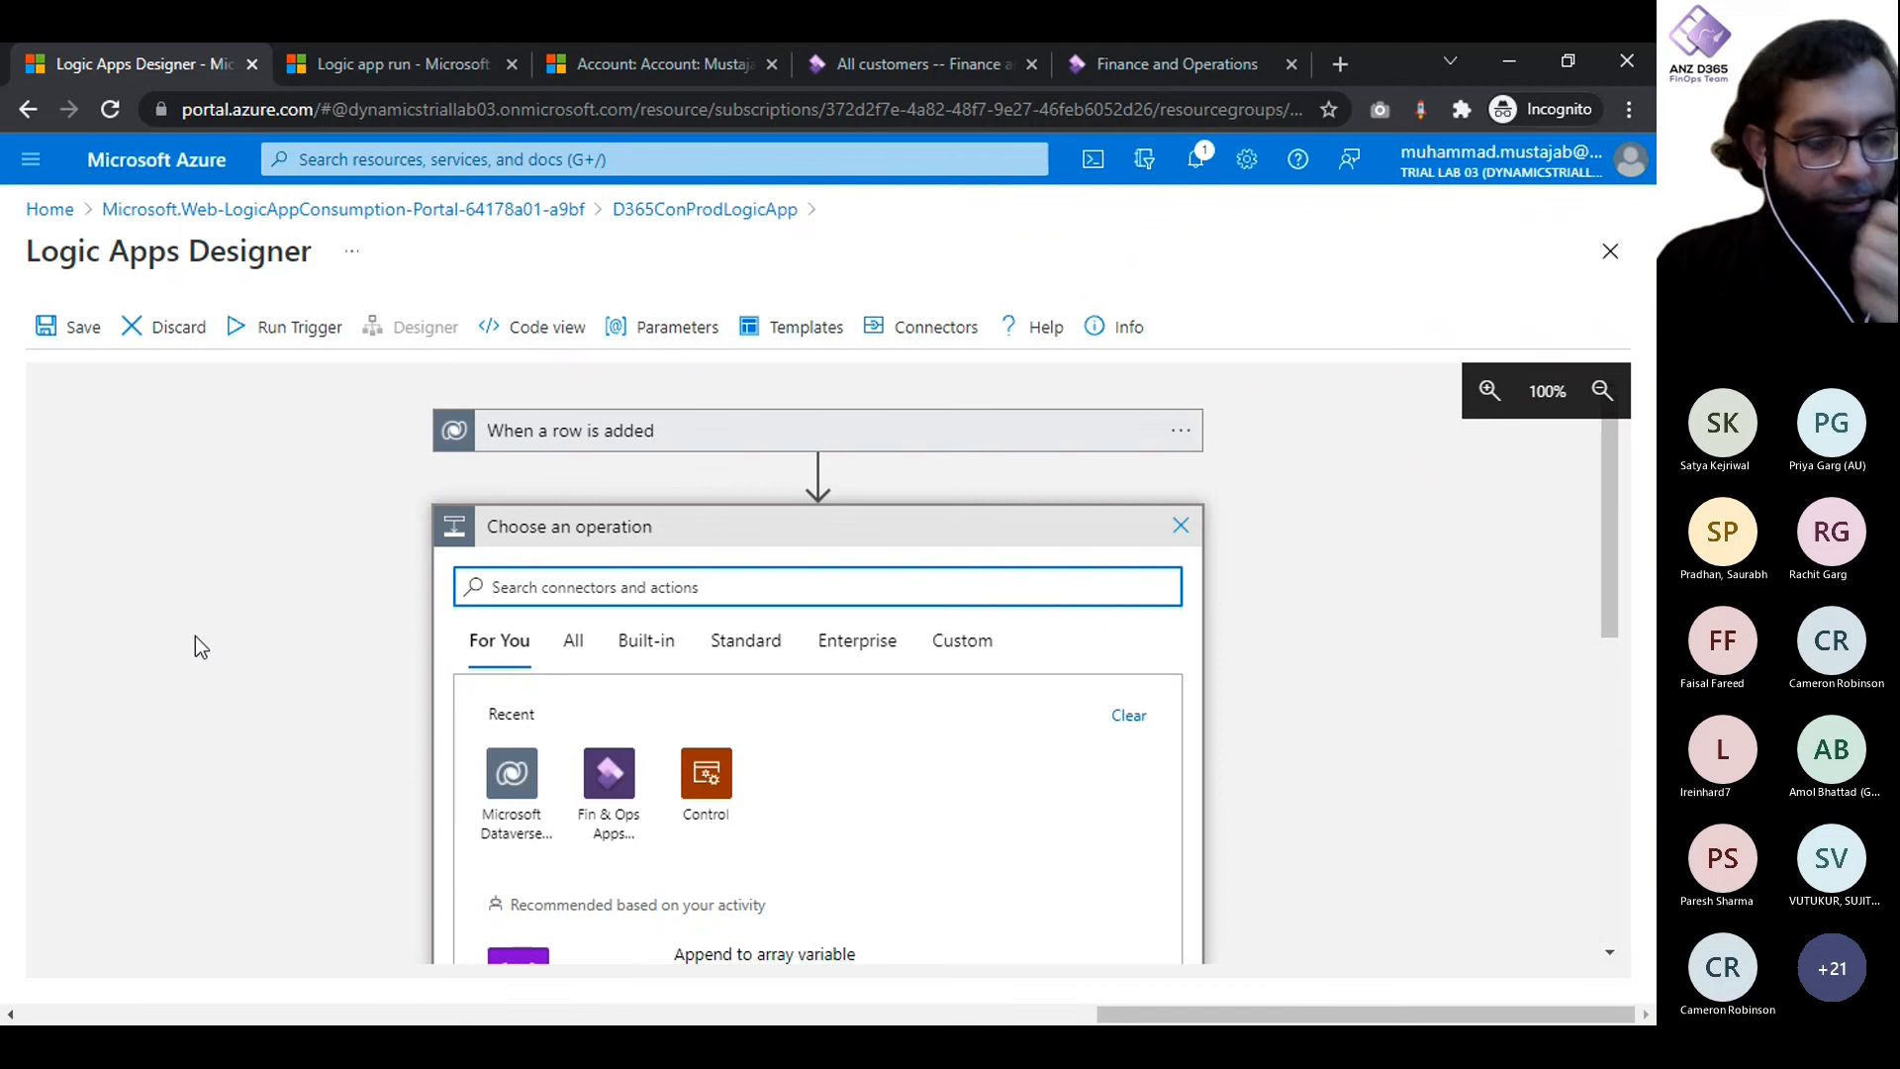
type("scope")
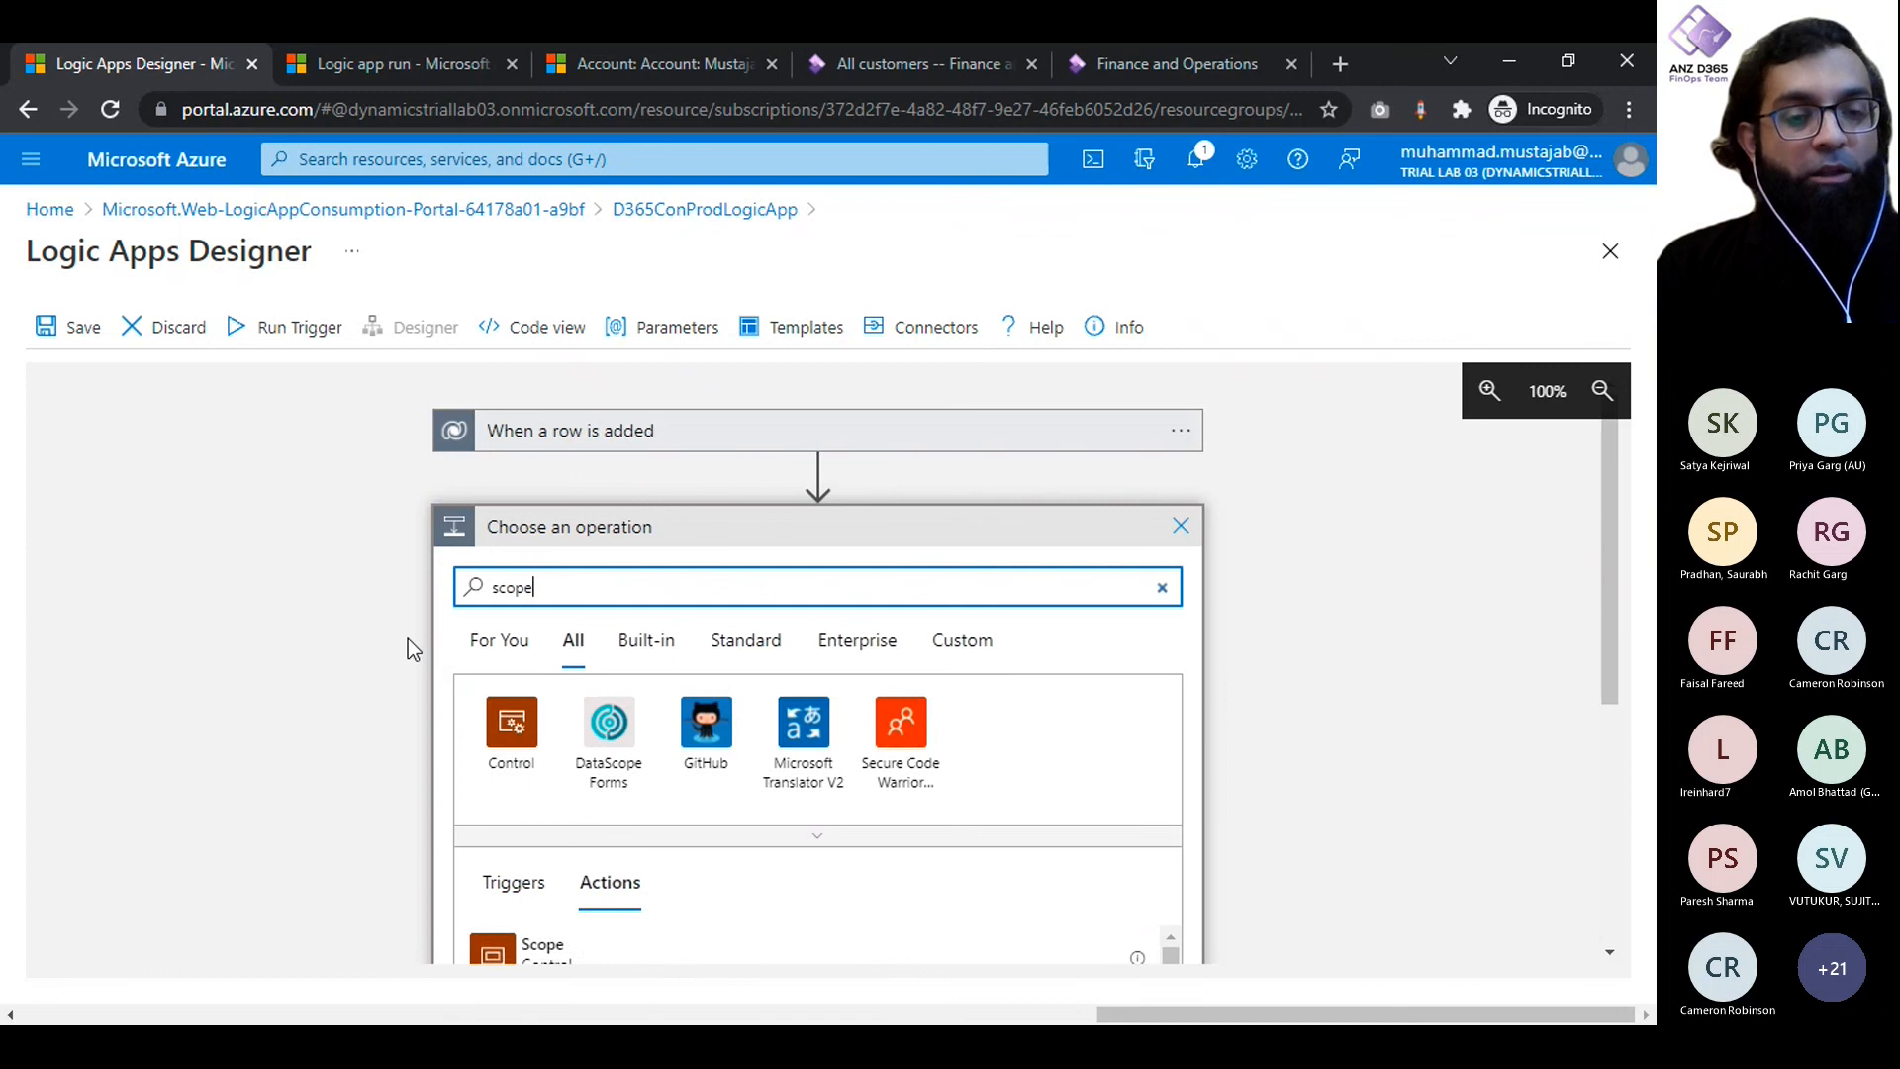
scroll(408, 638, "down", 2)
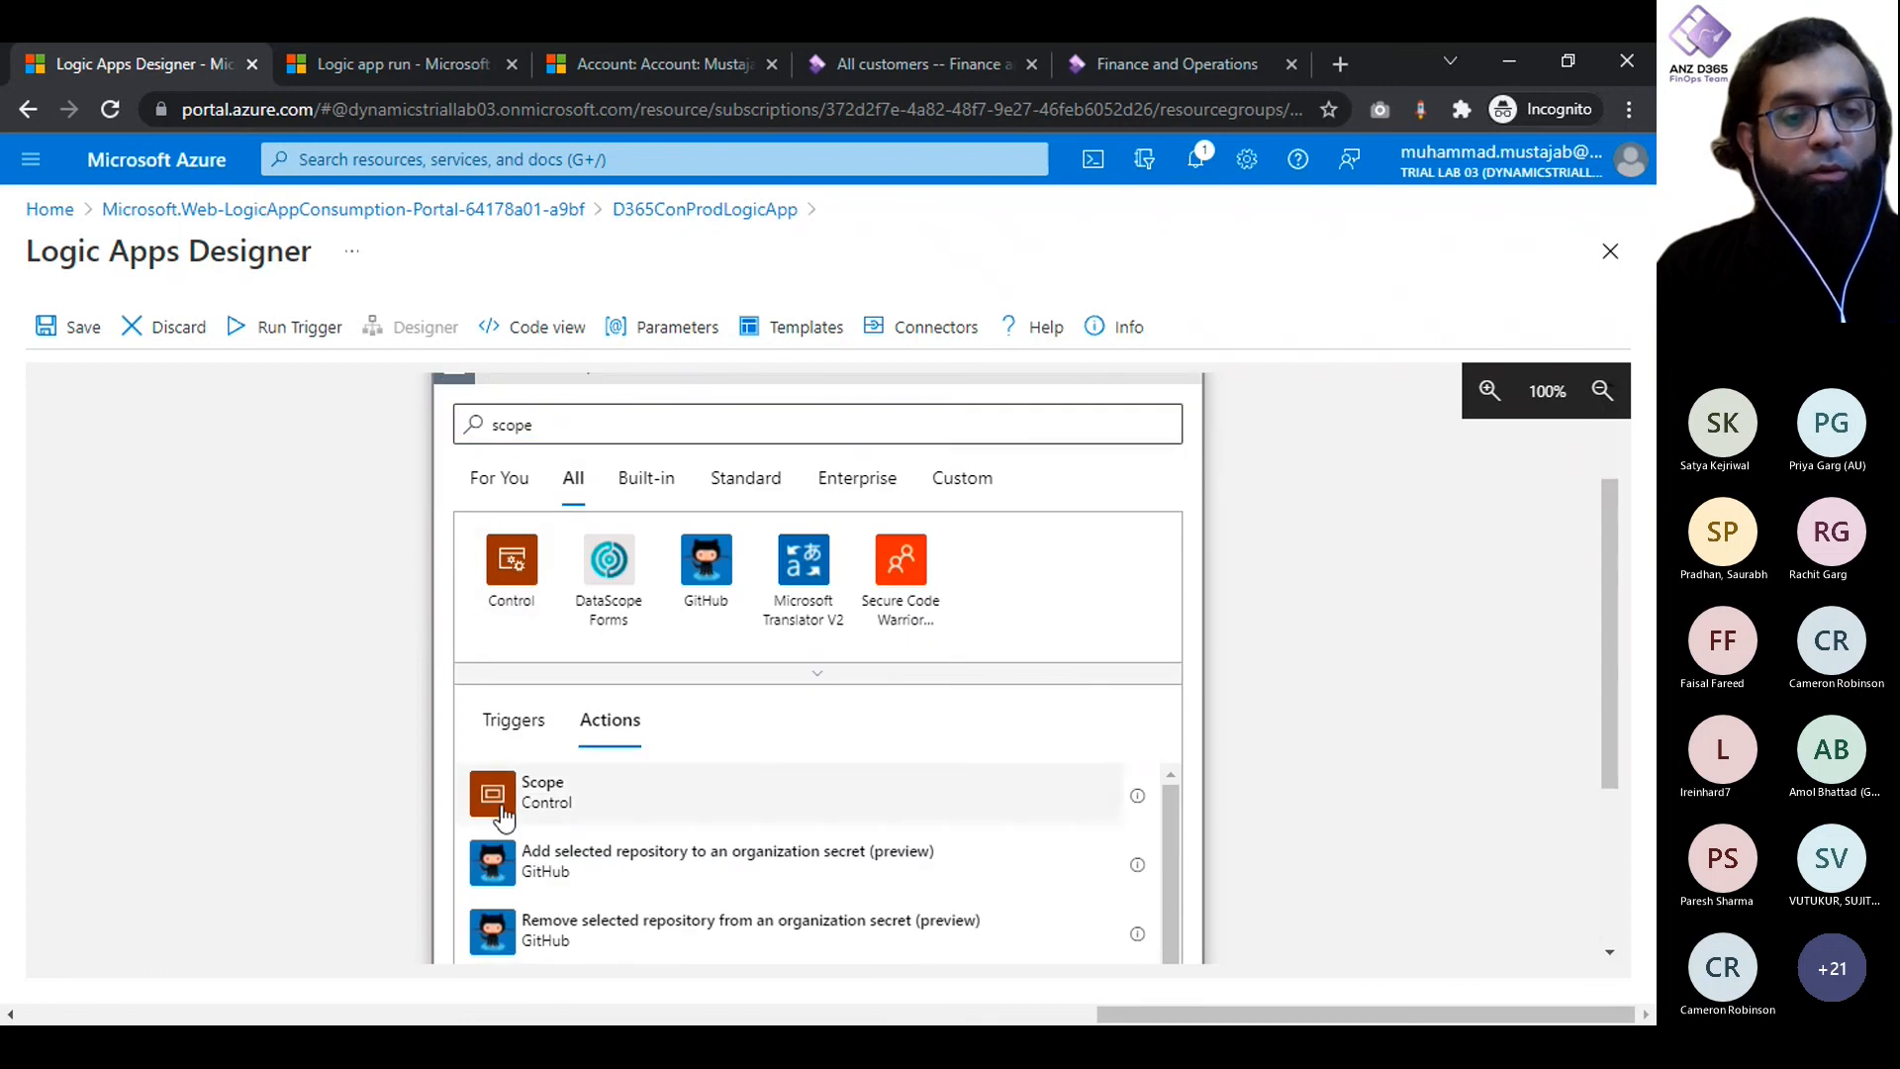
left_click(539, 792)
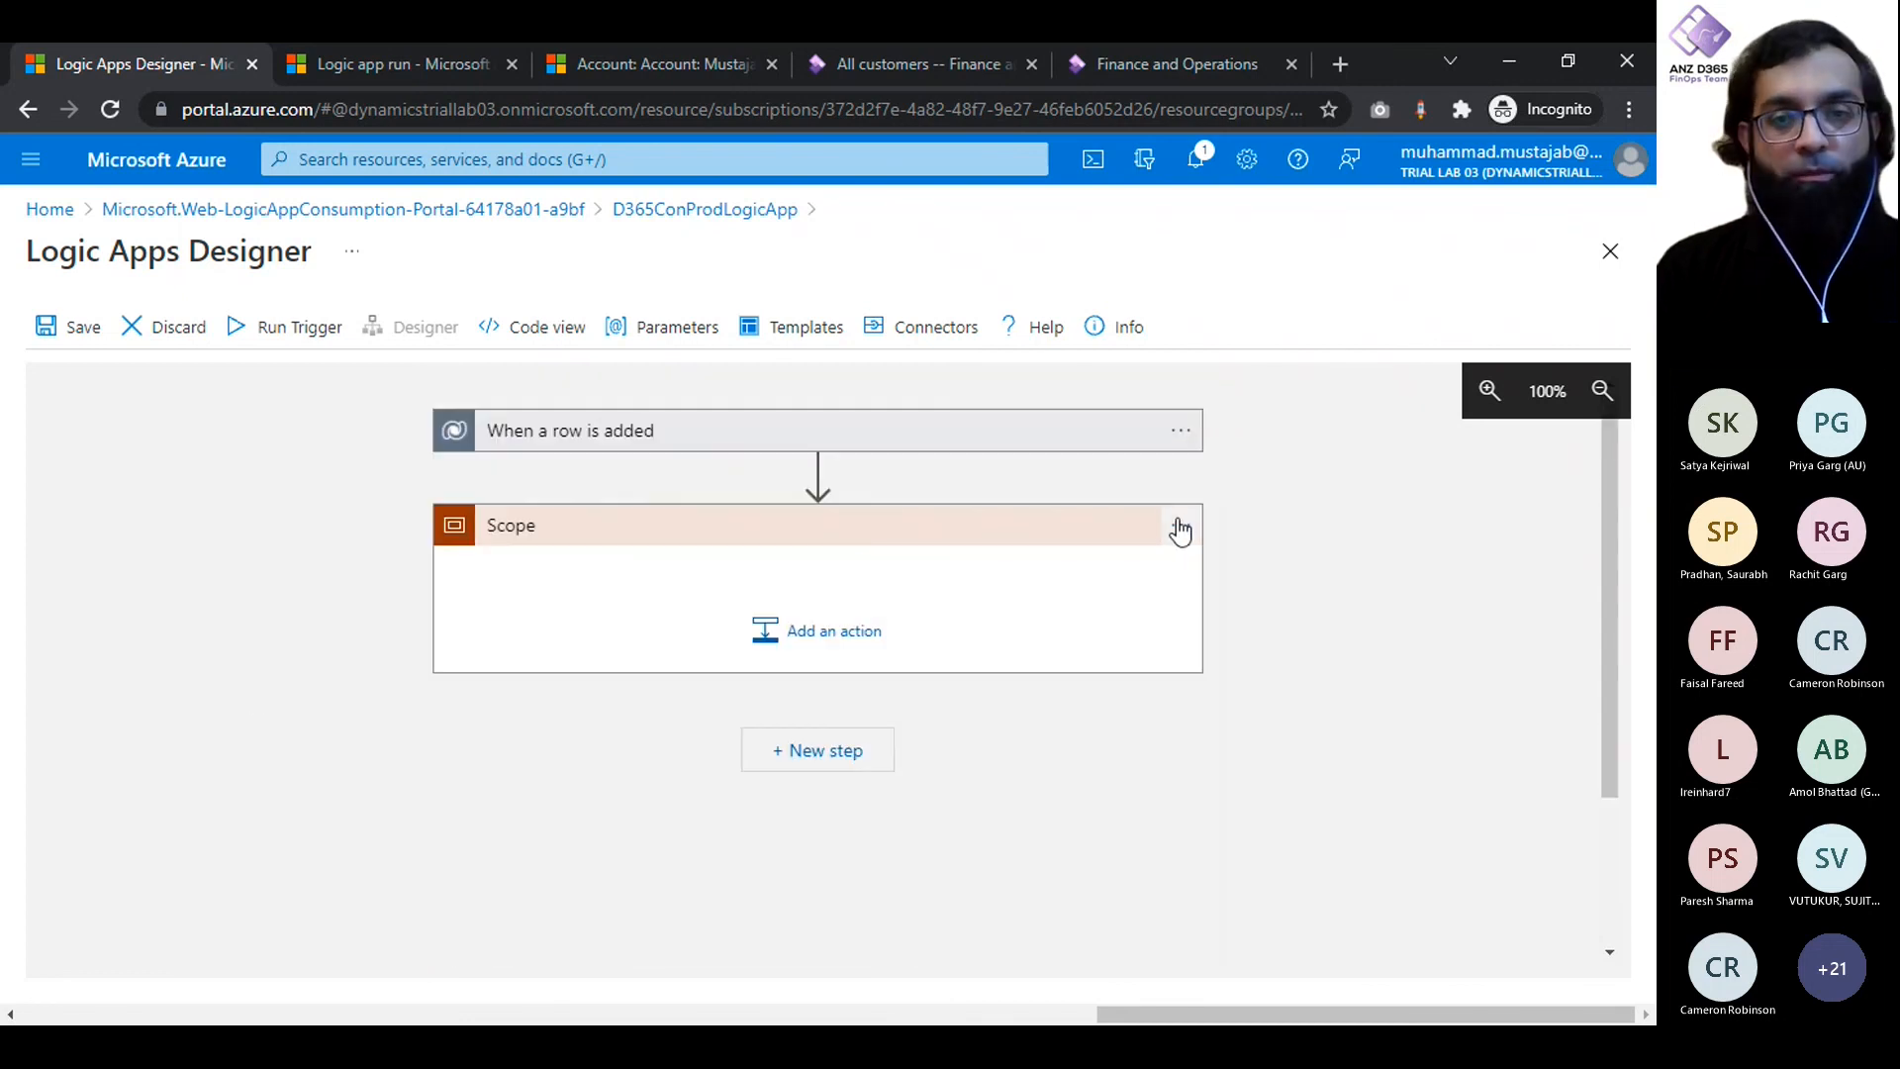
left_click(1180, 527)
left_click(1268, 542)
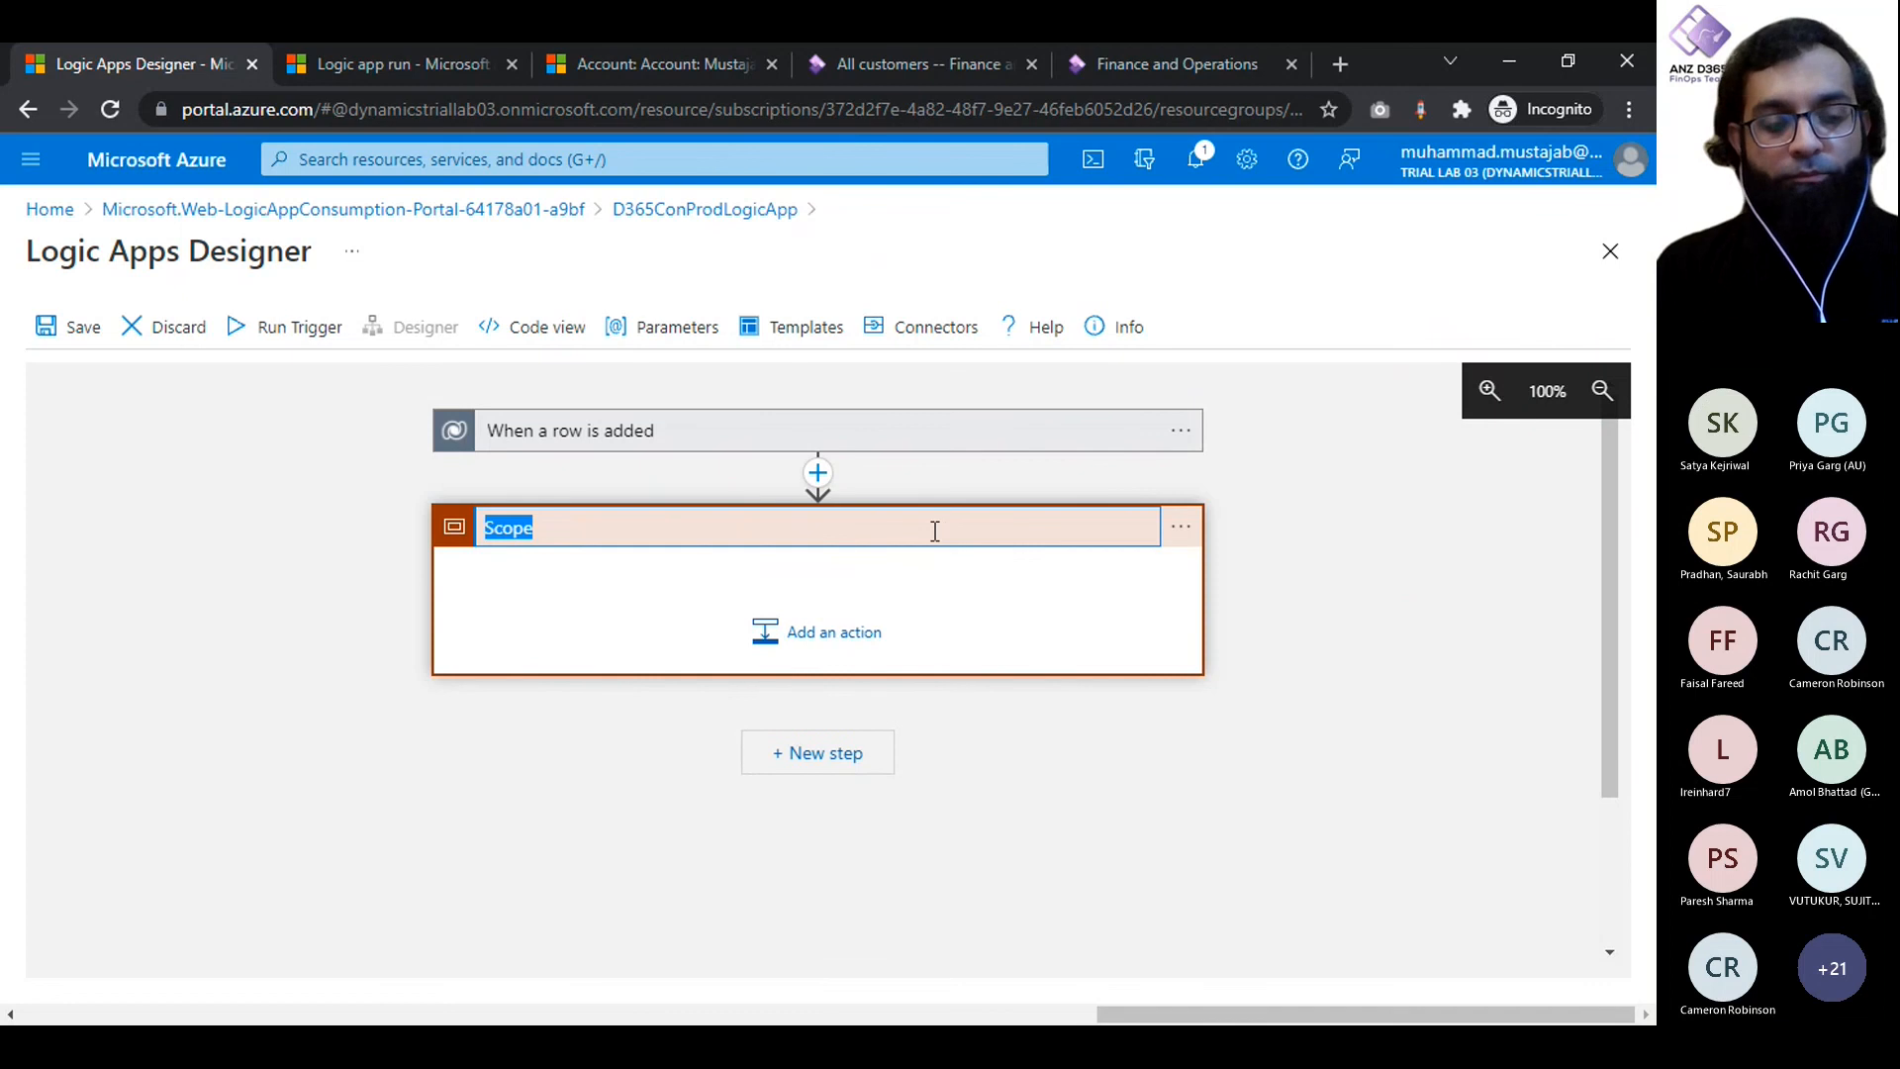
type("Try")
left_click(324, 610)
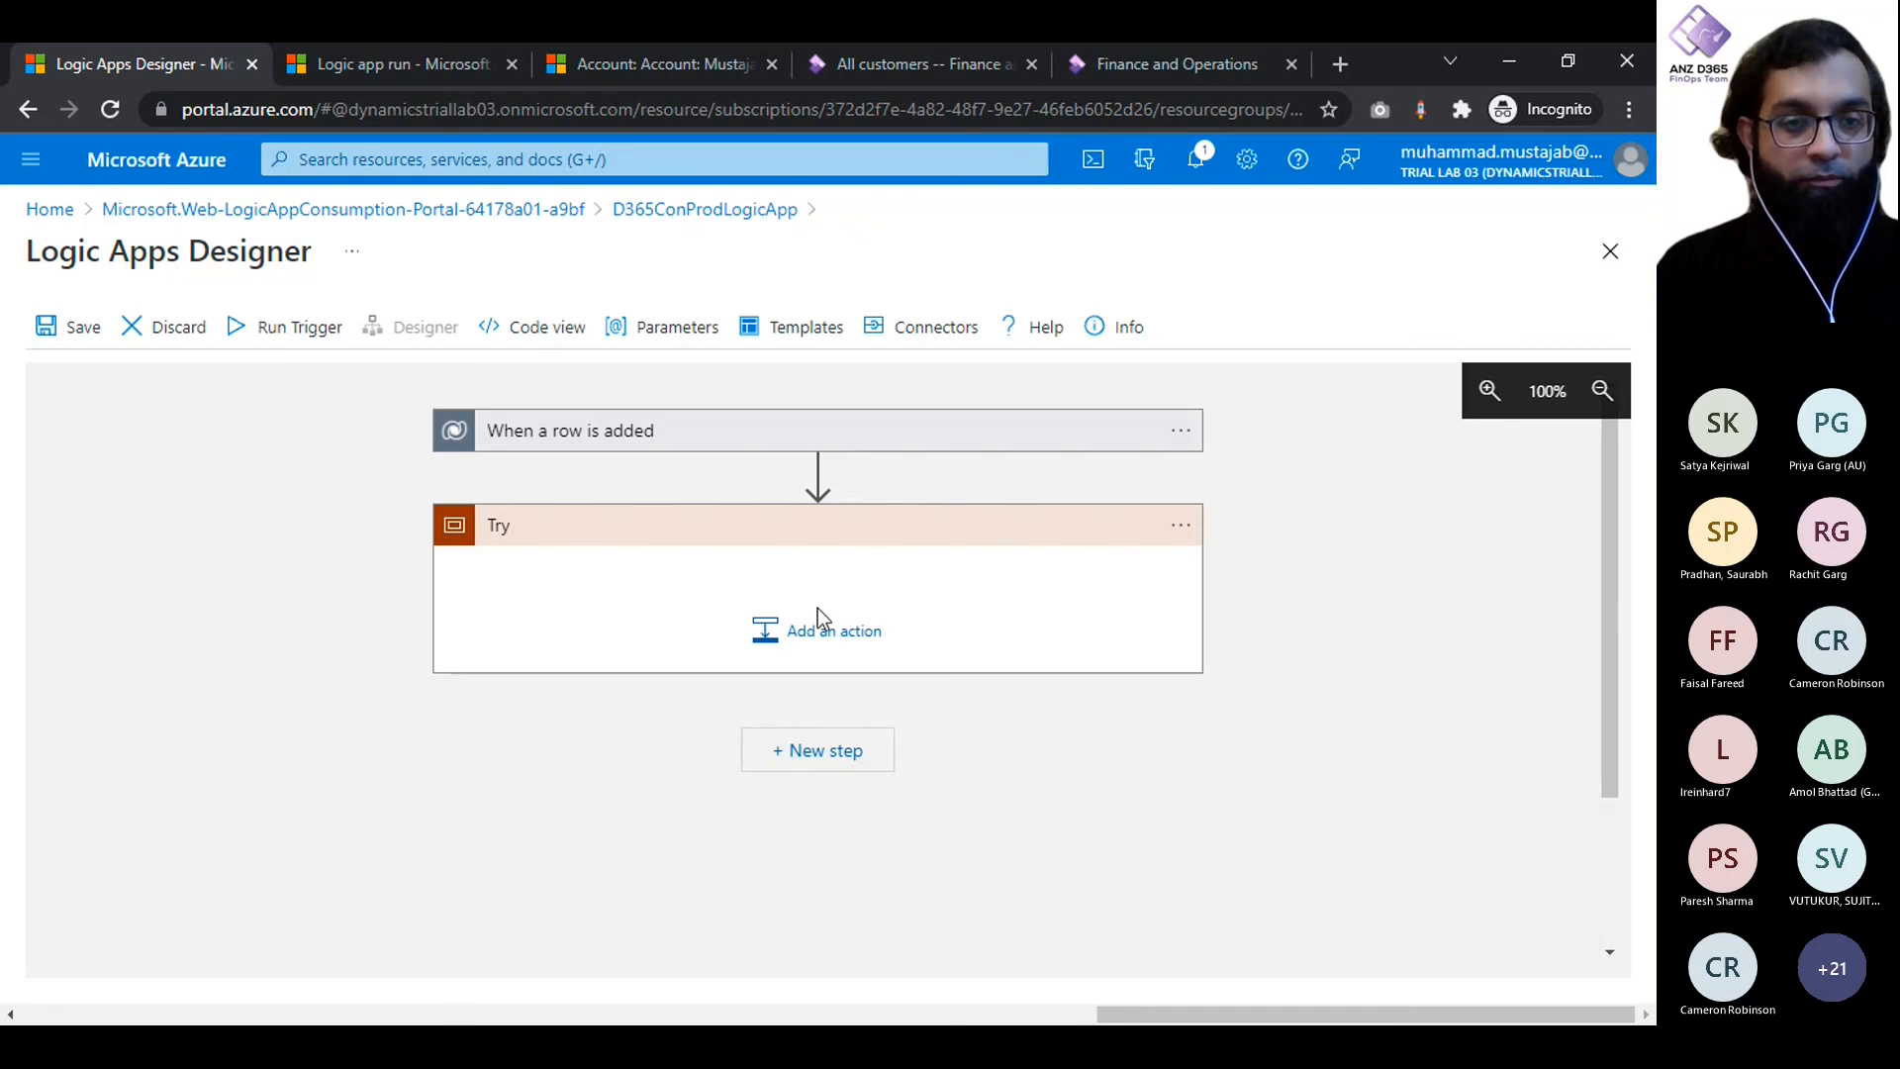
- Add a second Scope control action as a new step after the Try scope
left_click(829, 762)
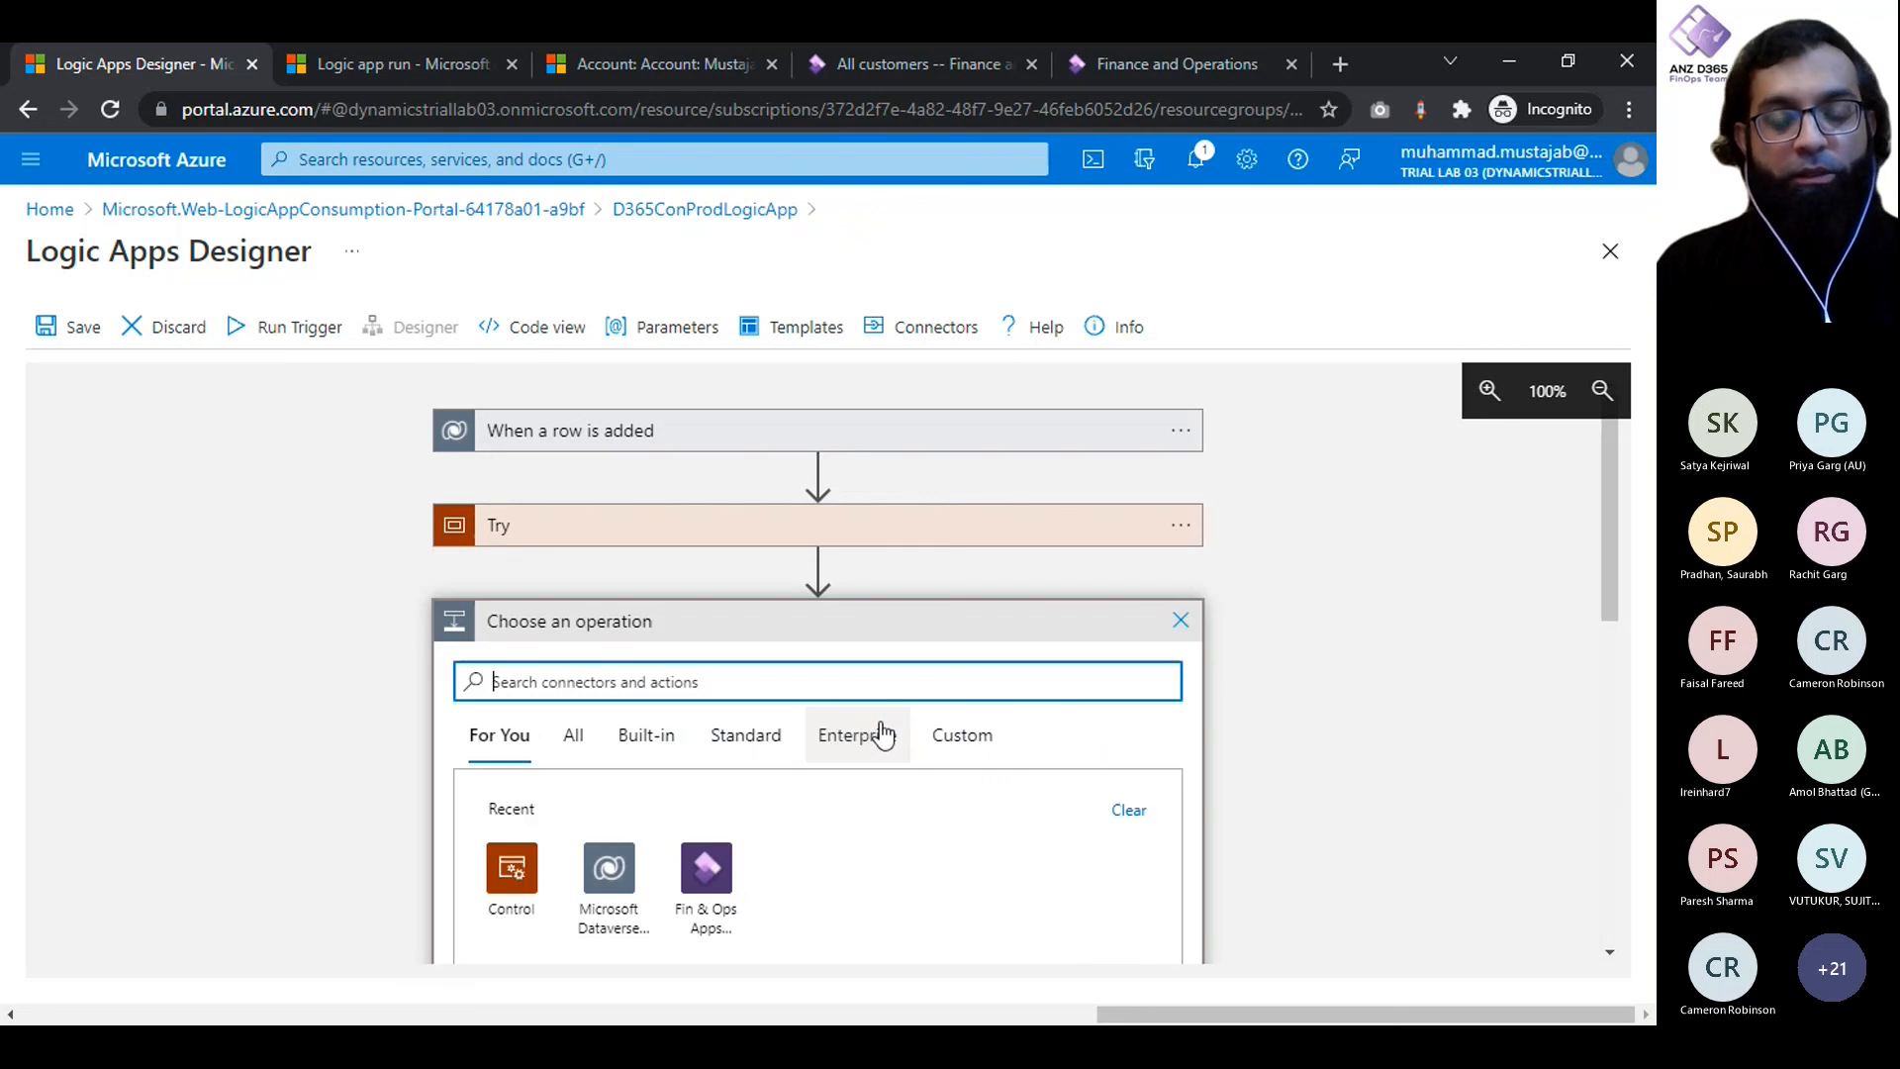
type("Scope")
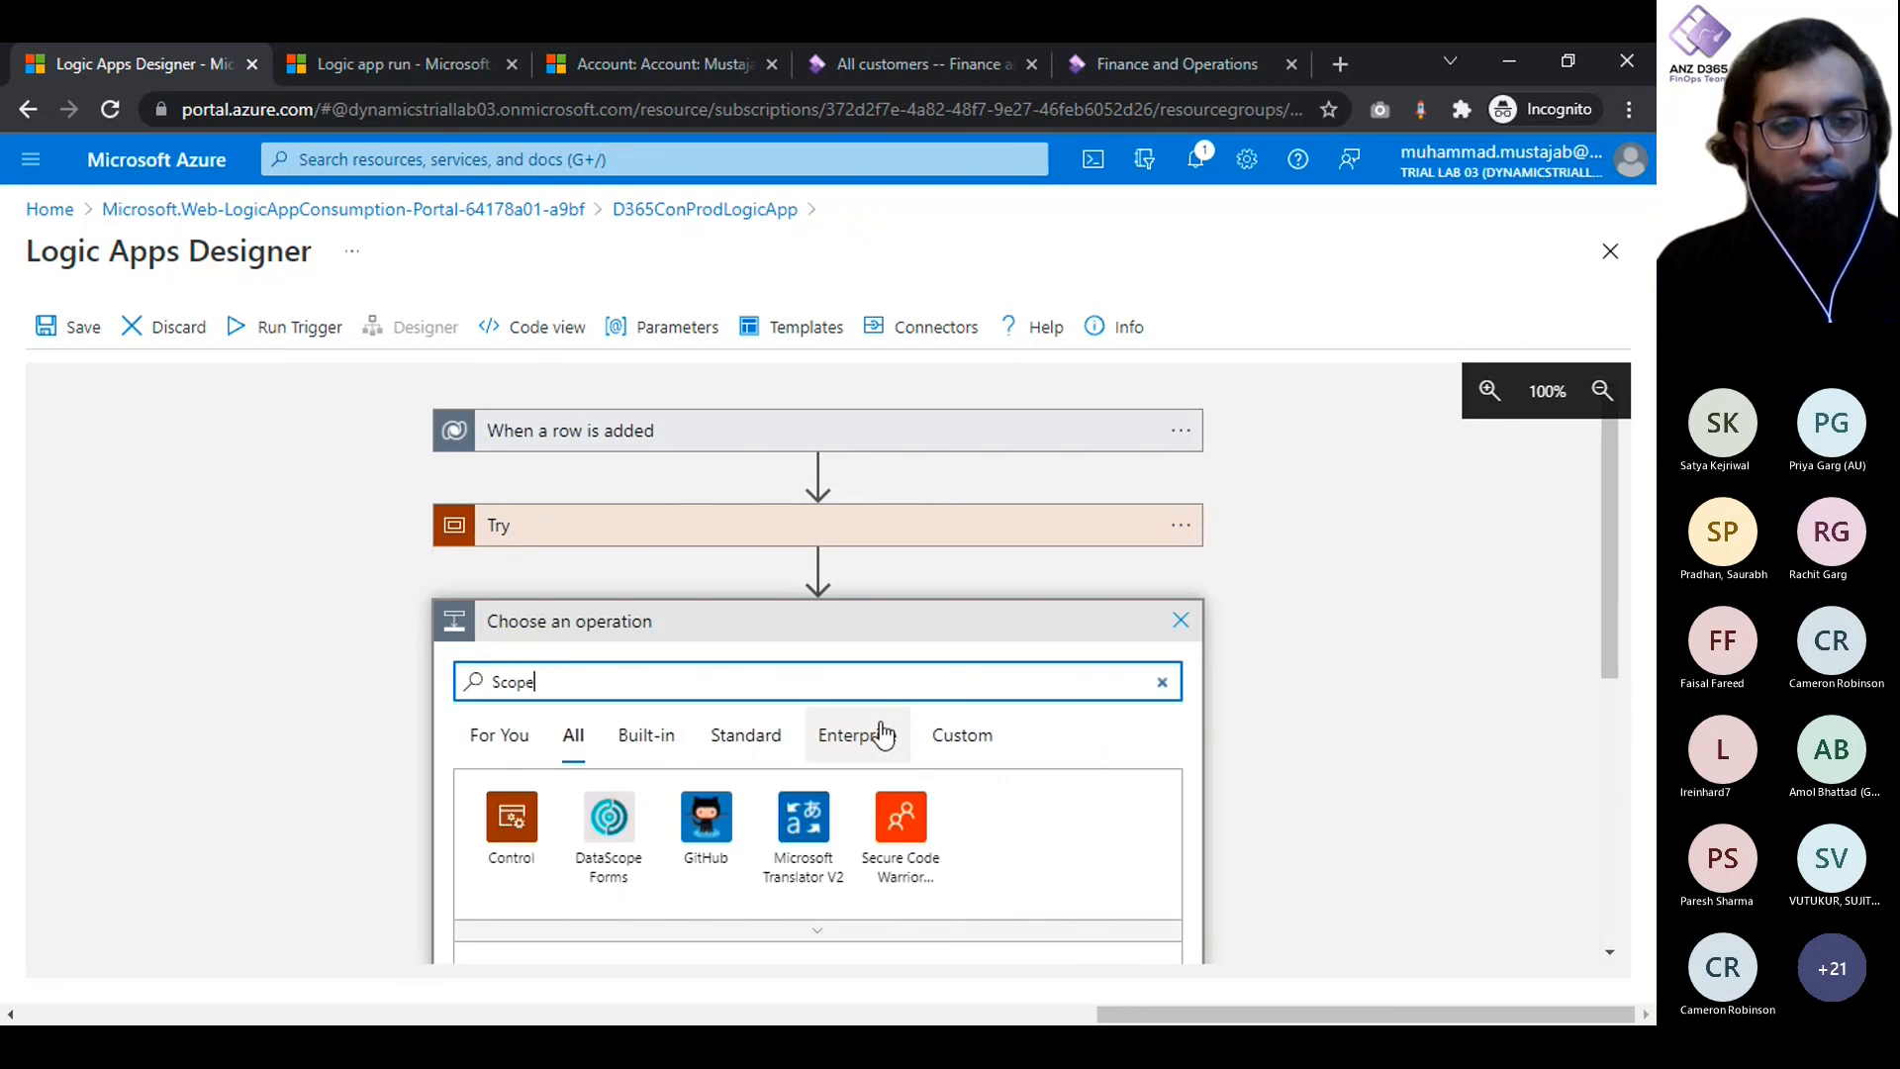
scroll(590, 874, "down", 2)
left_click(539, 884)
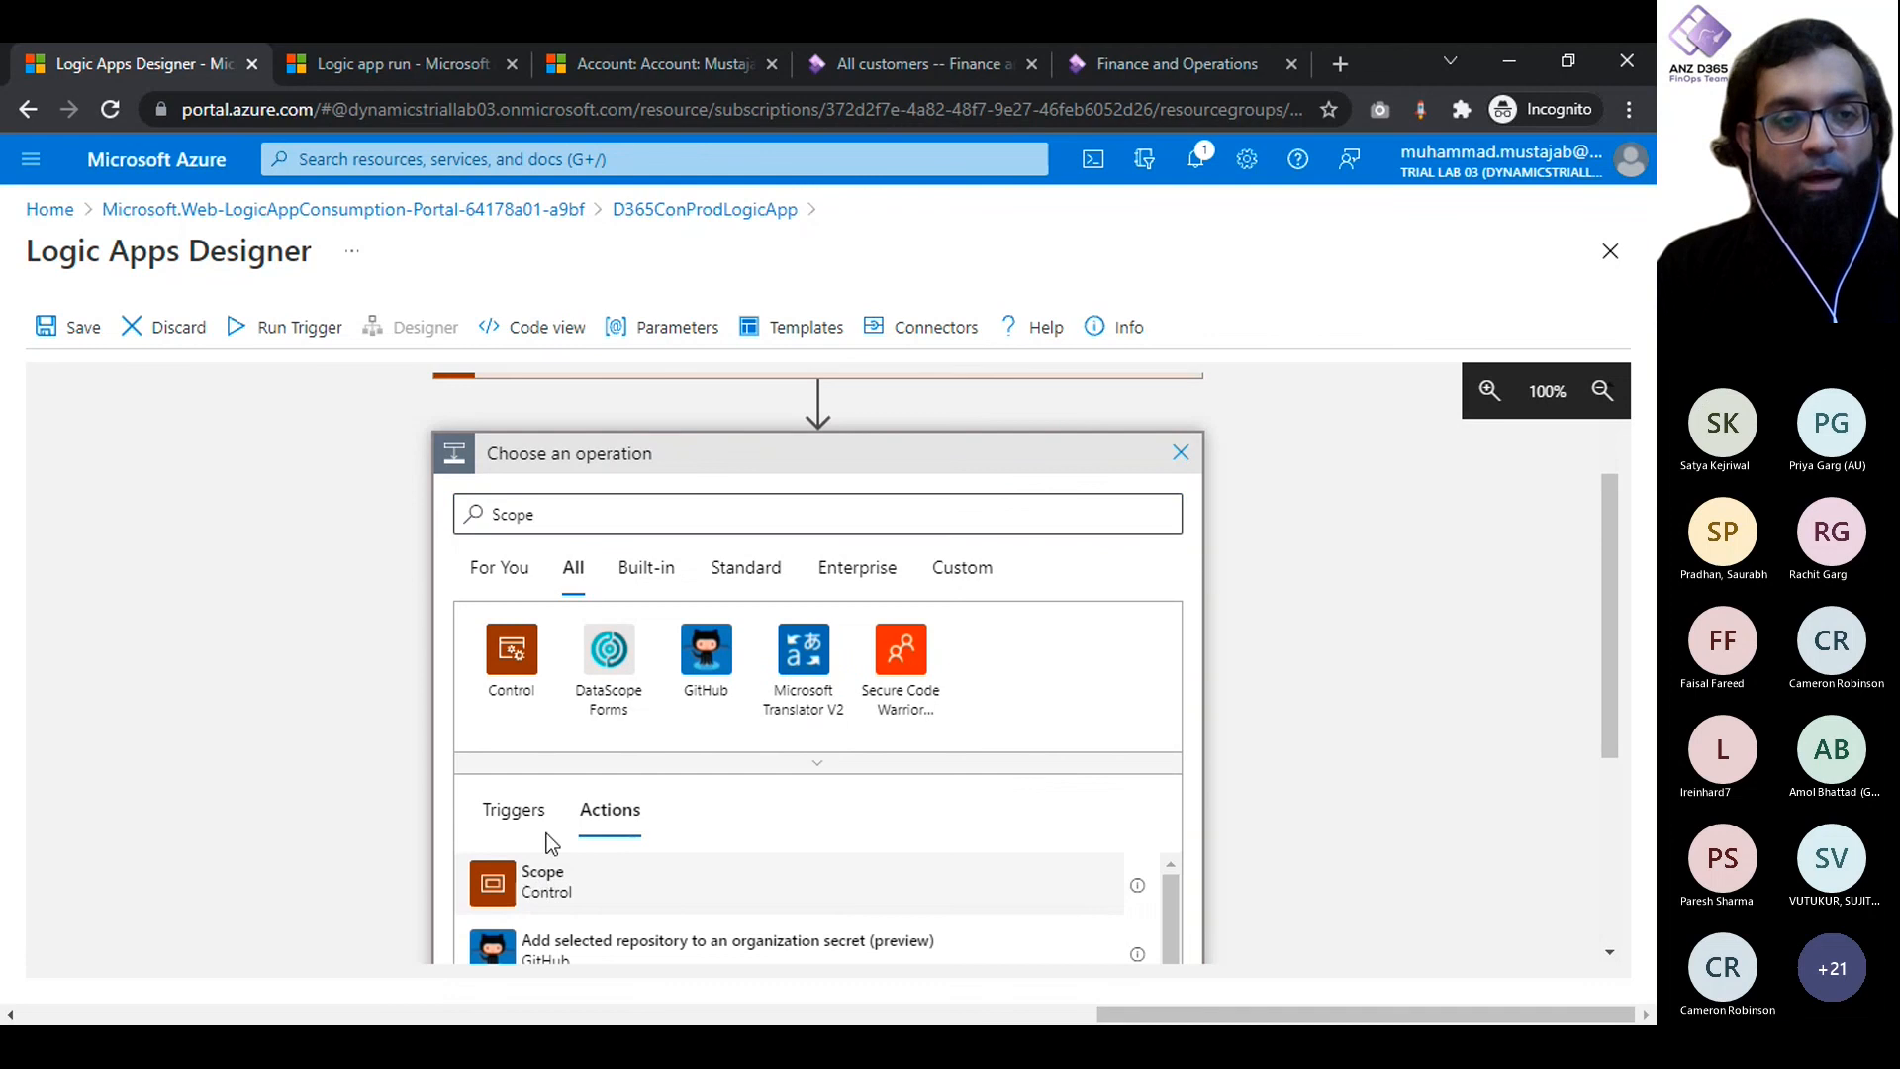
- Review the second scope's run-after conditions for Try and close them
left_click(1181, 454)
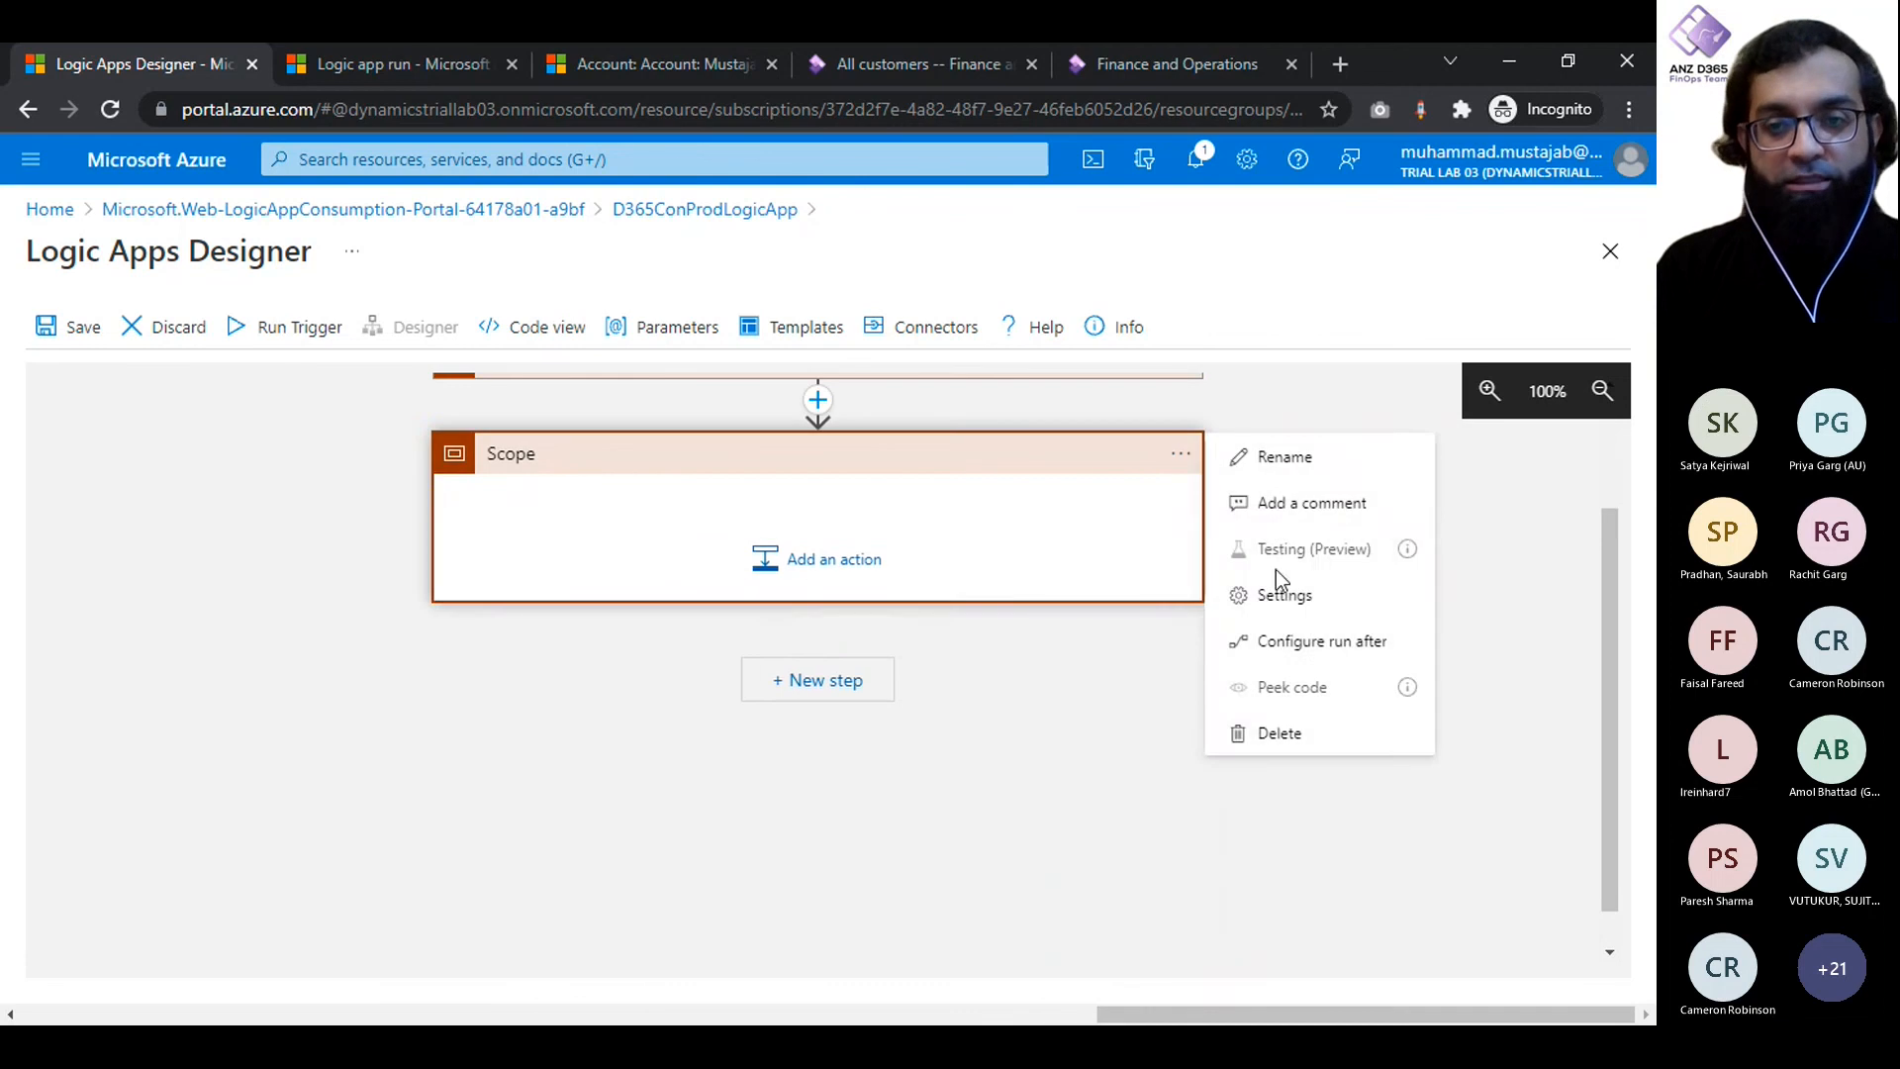
left_click(1280, 641)
left_click(465, 507)
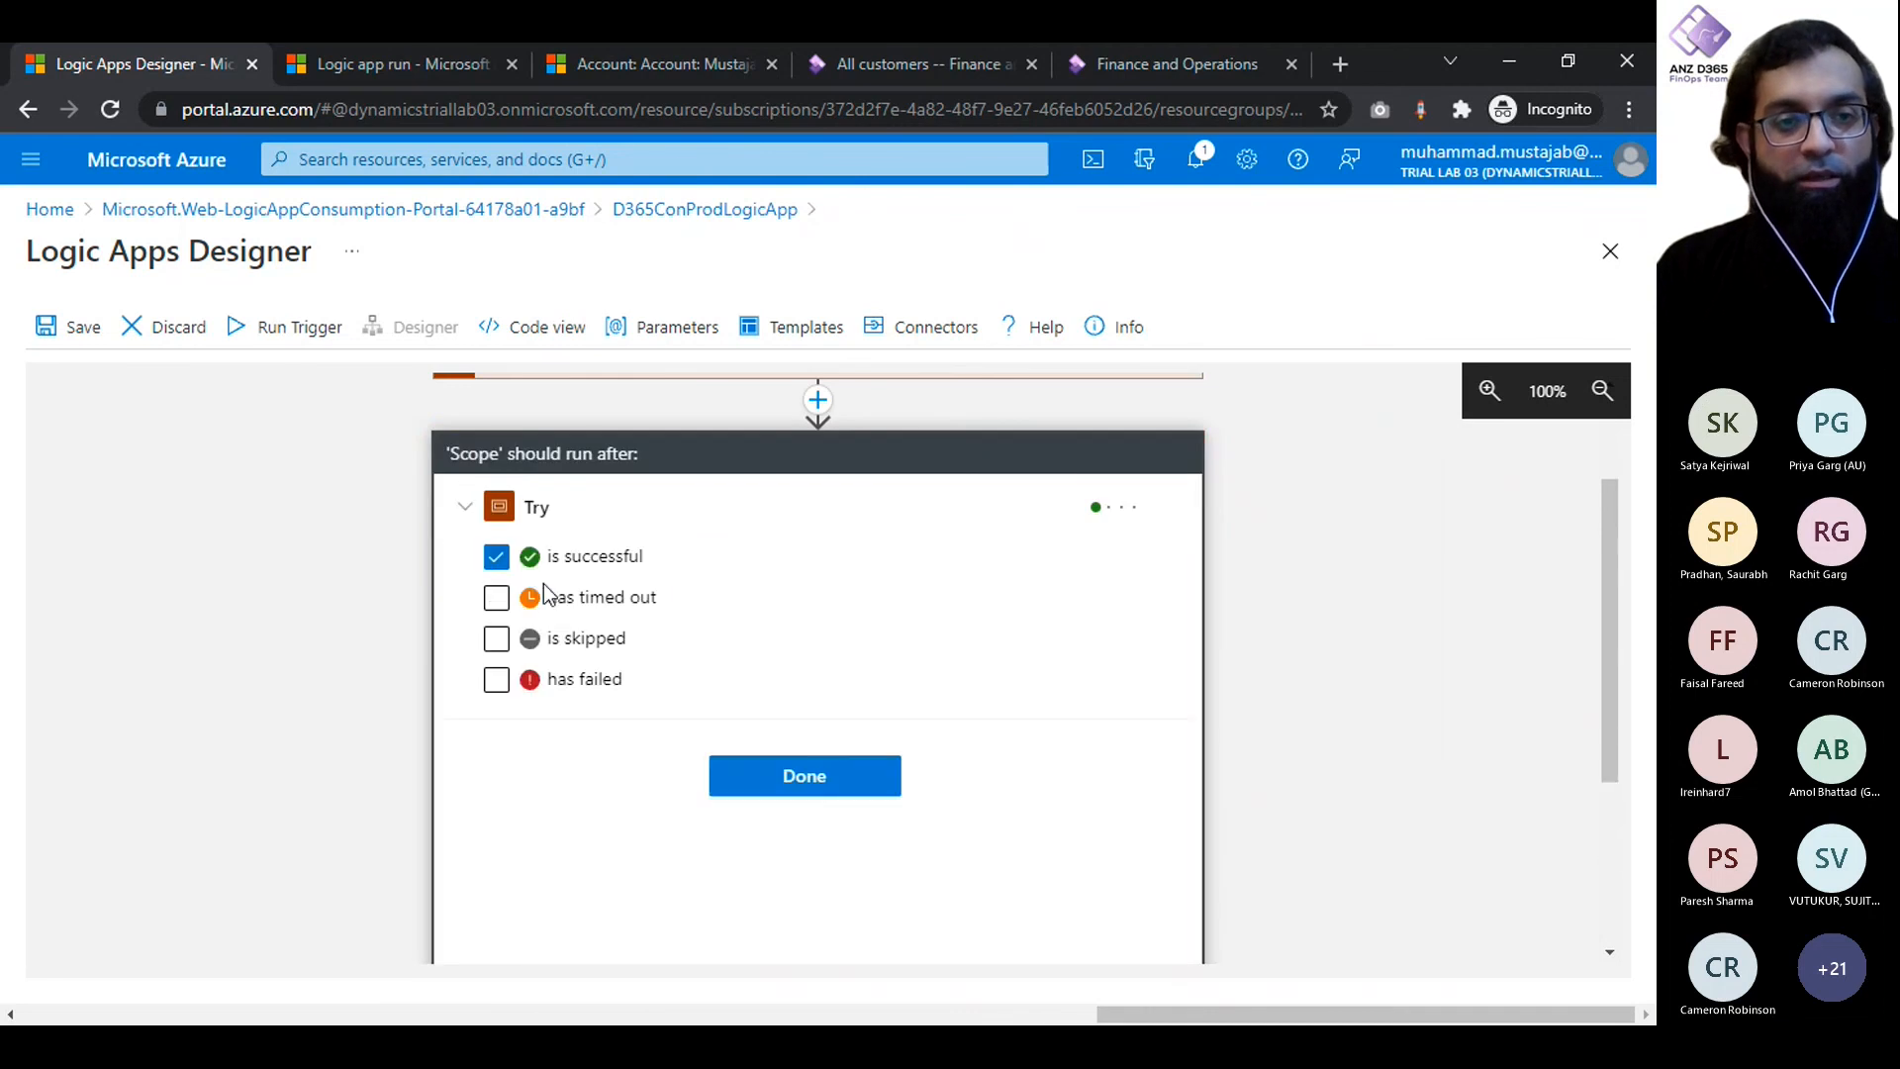
left_click(776, 788)
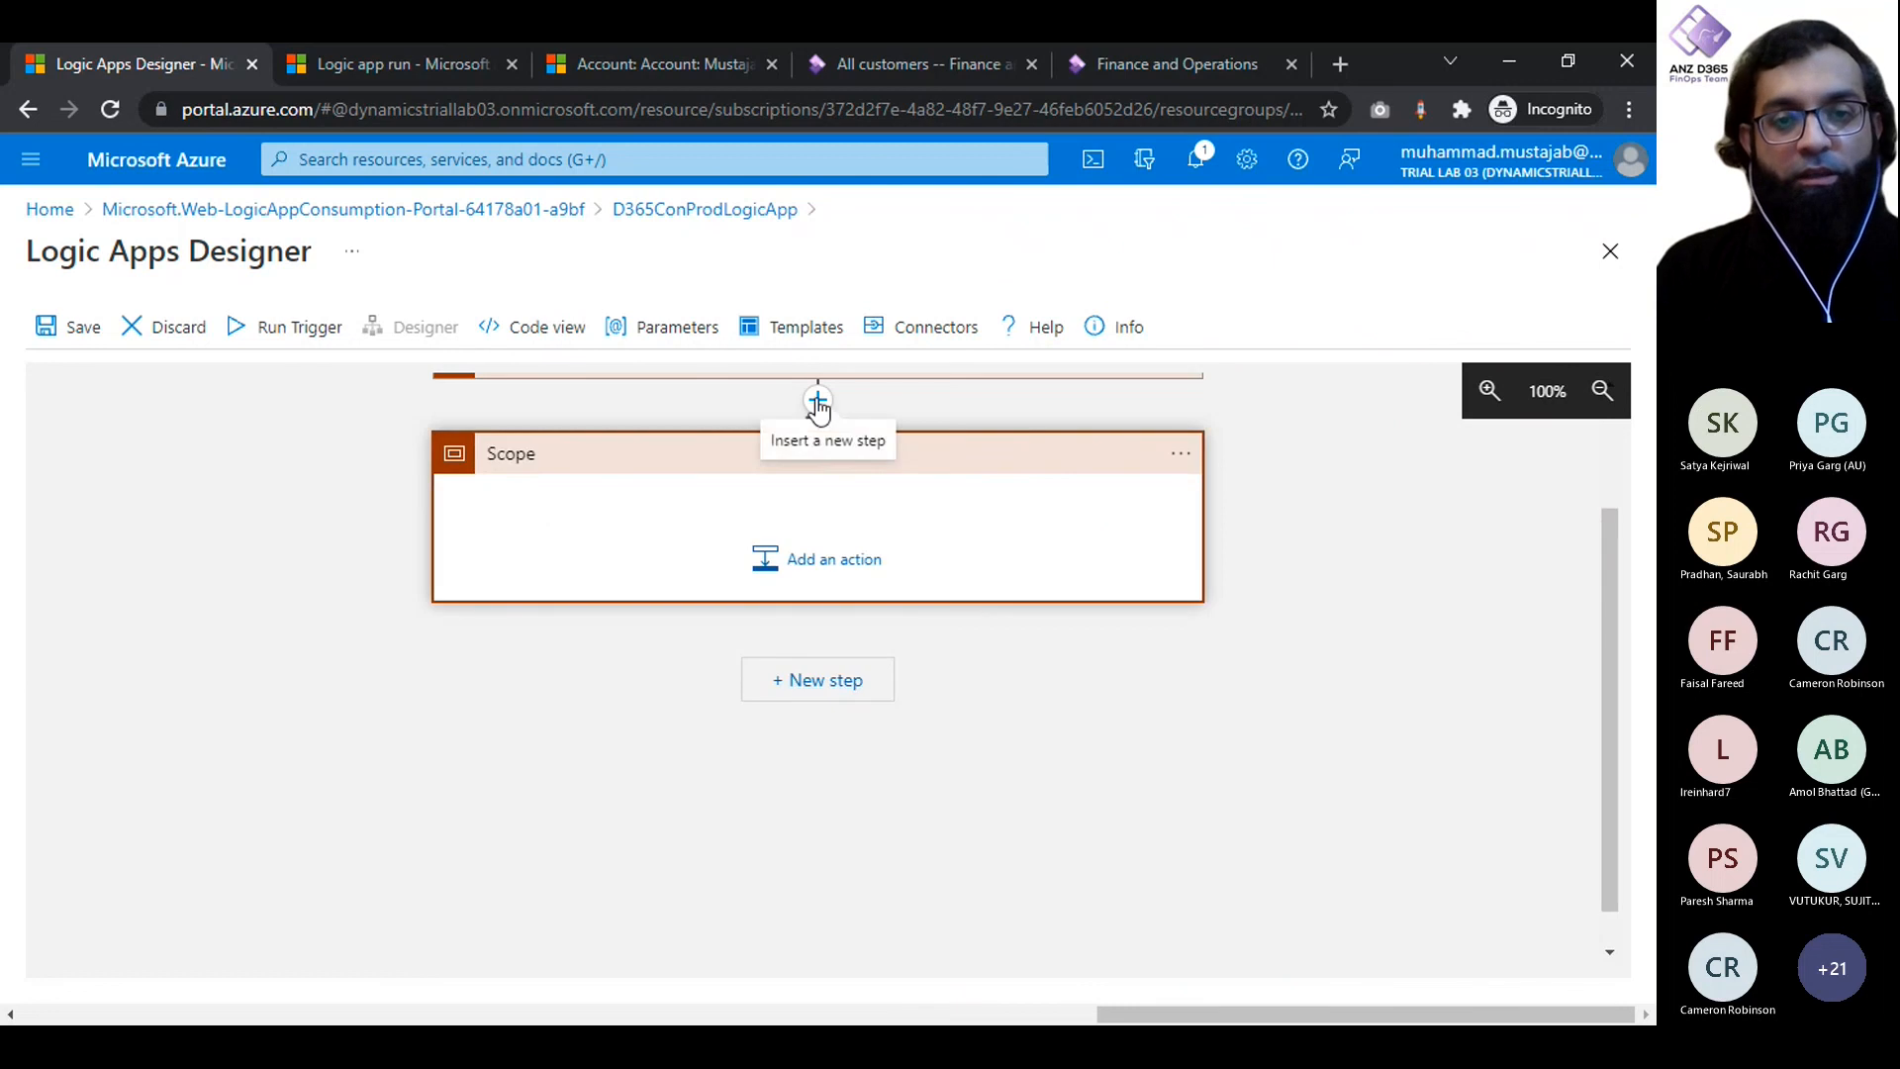
- Add a parallel branch after the Try scope and place a Scope control action in it
left_click(817, 401)
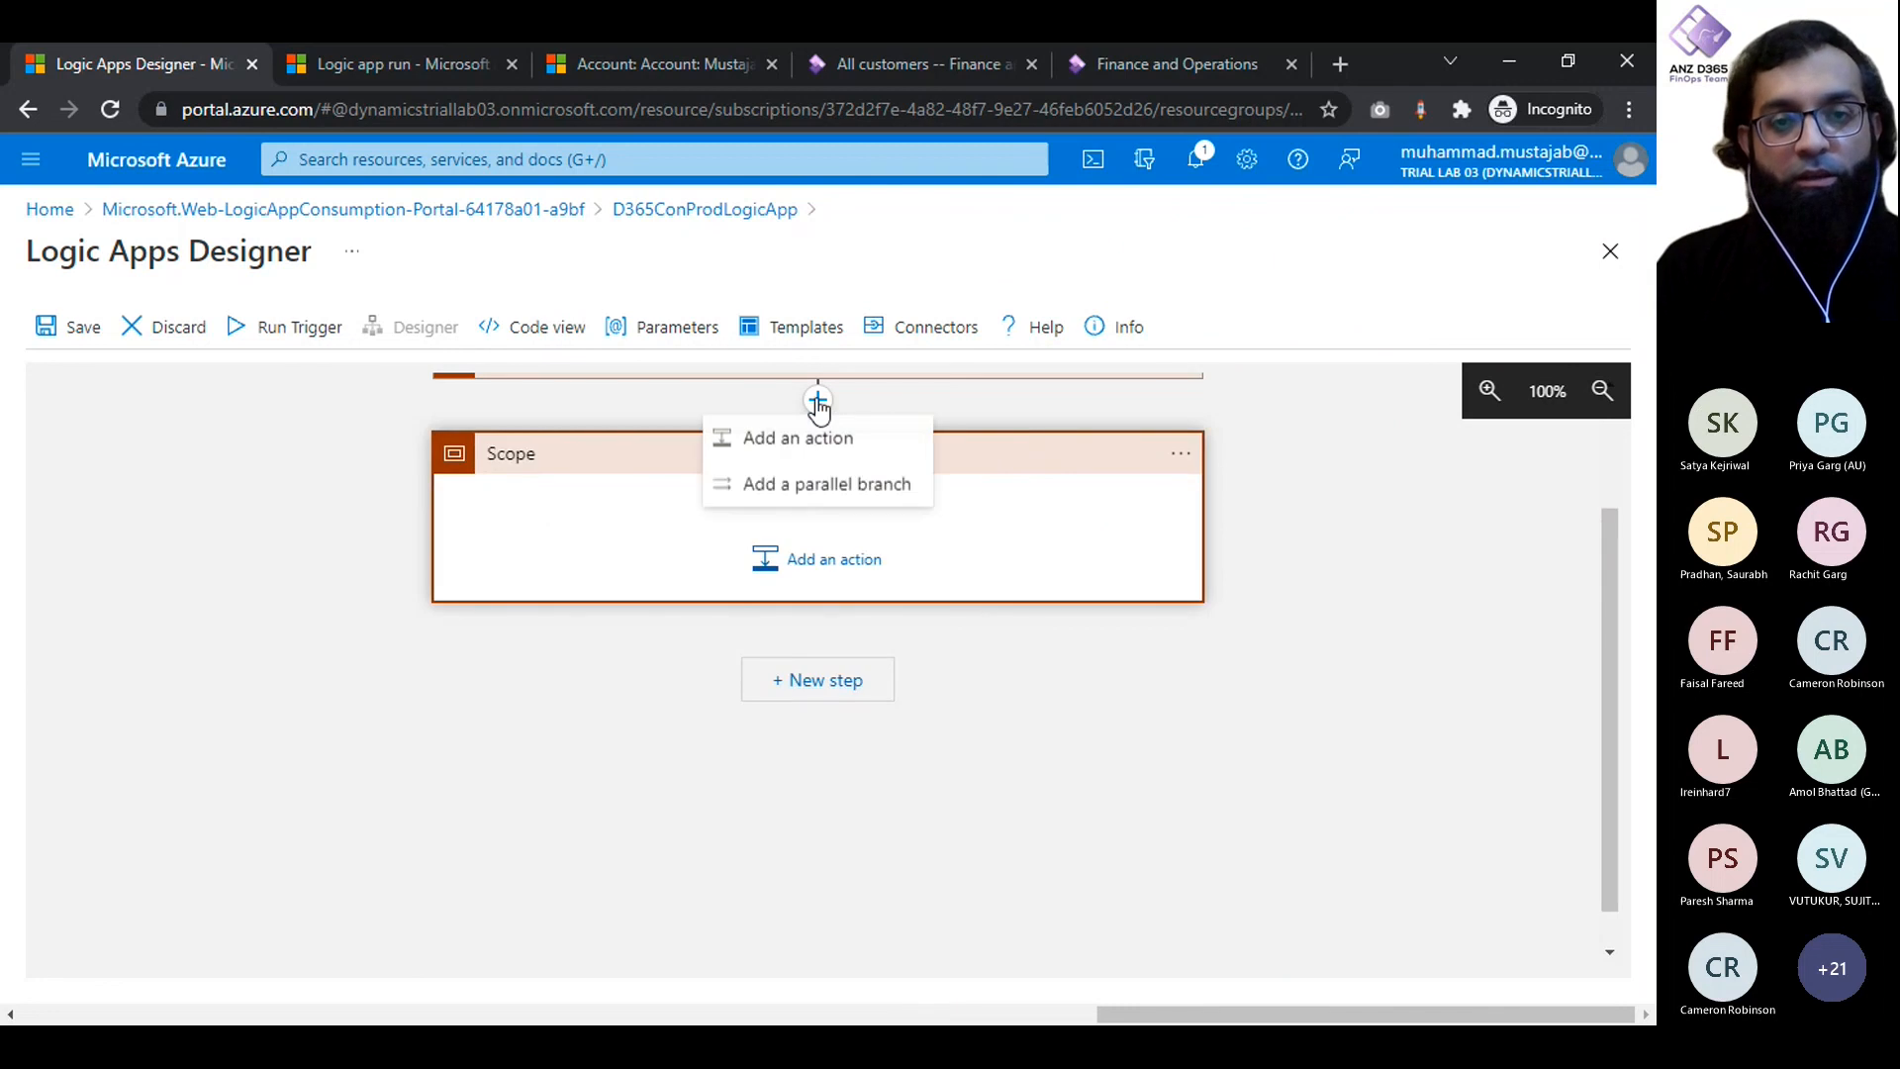
left_click(844, 487)
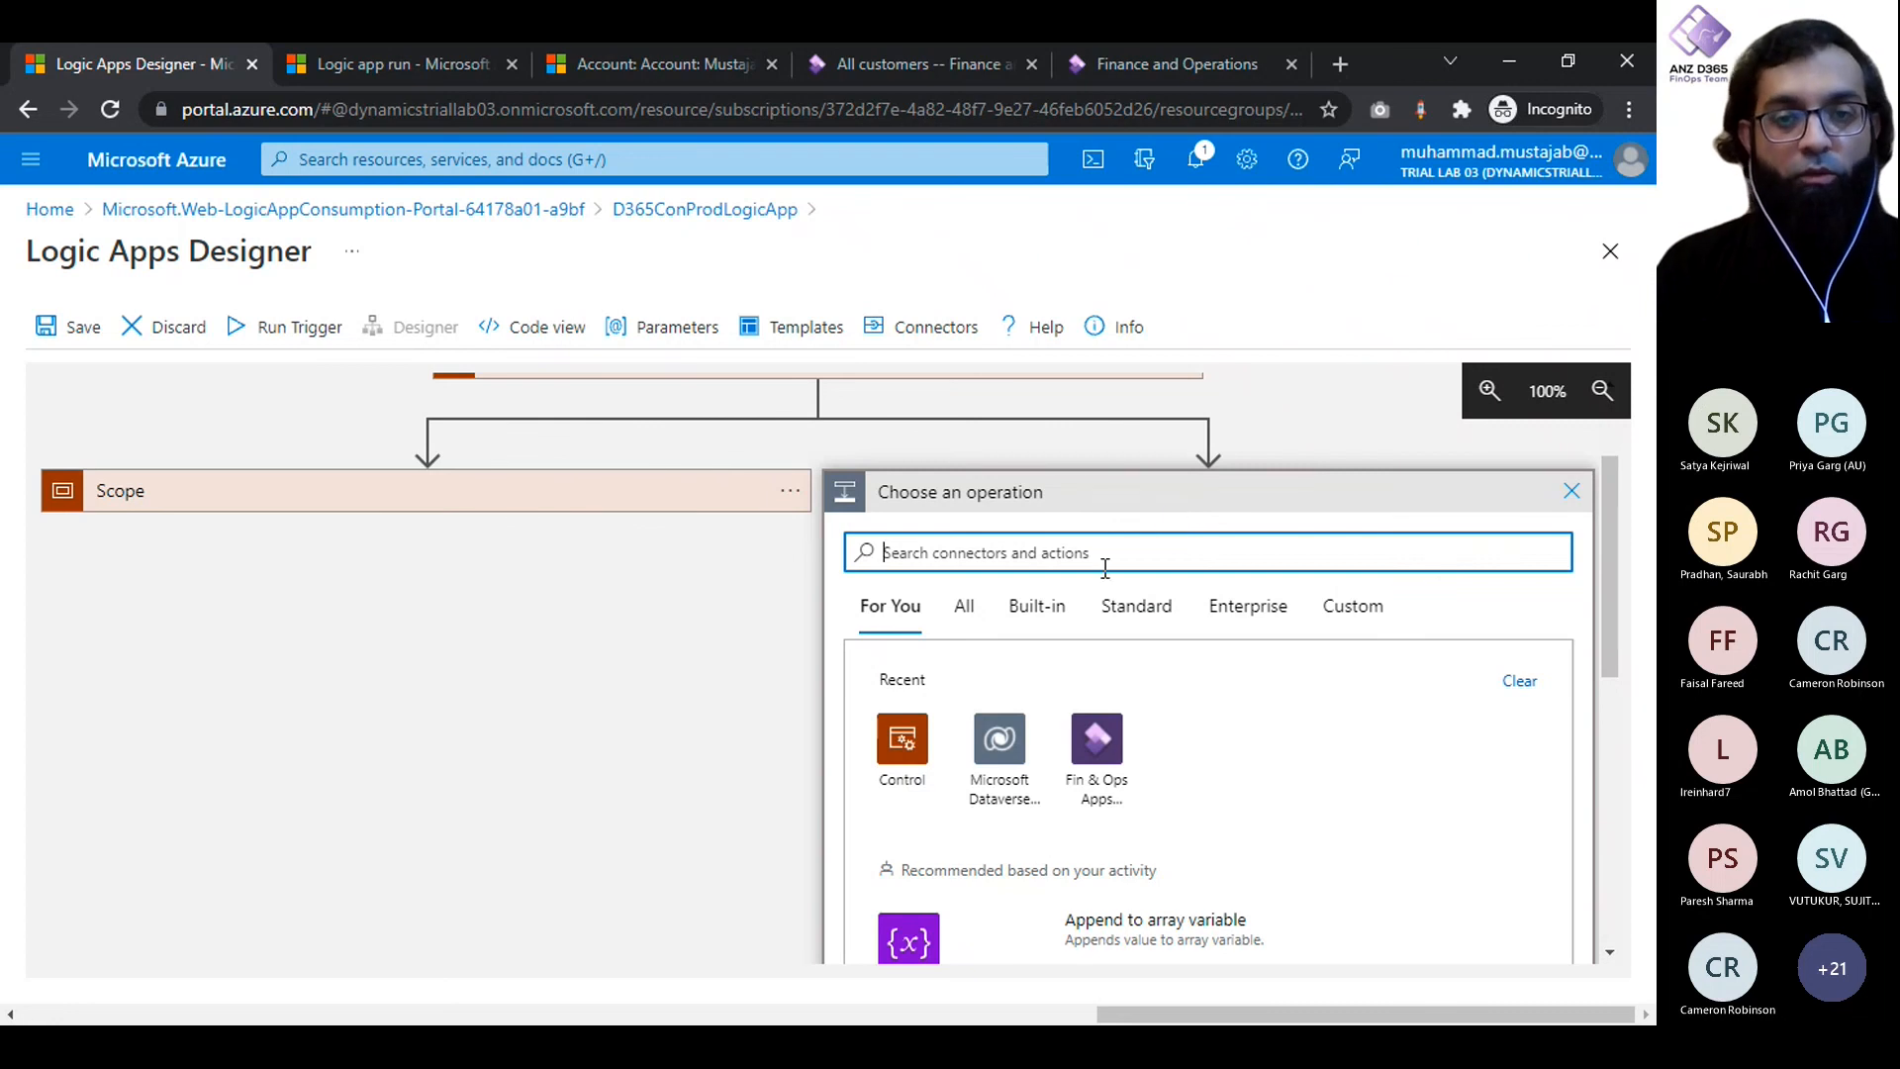
type("Scope")
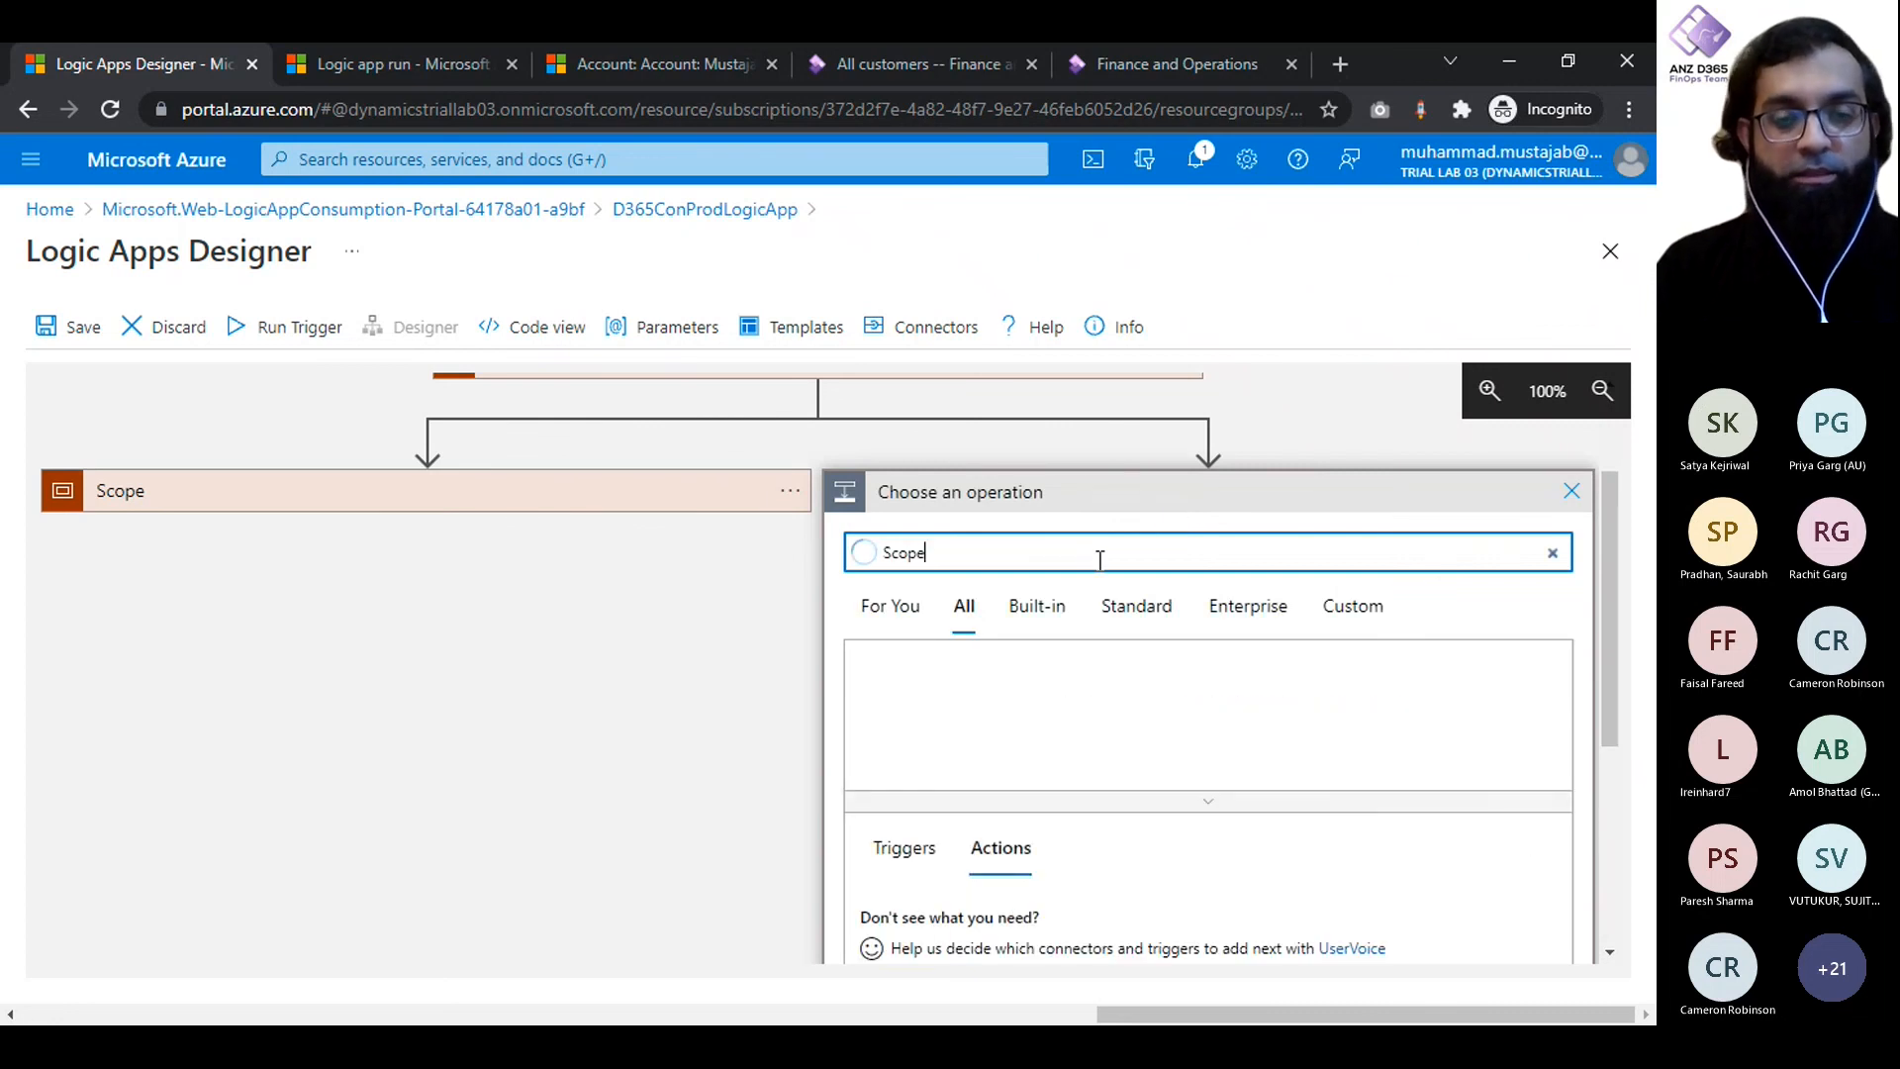
scroll(910, 769, "down", 1)
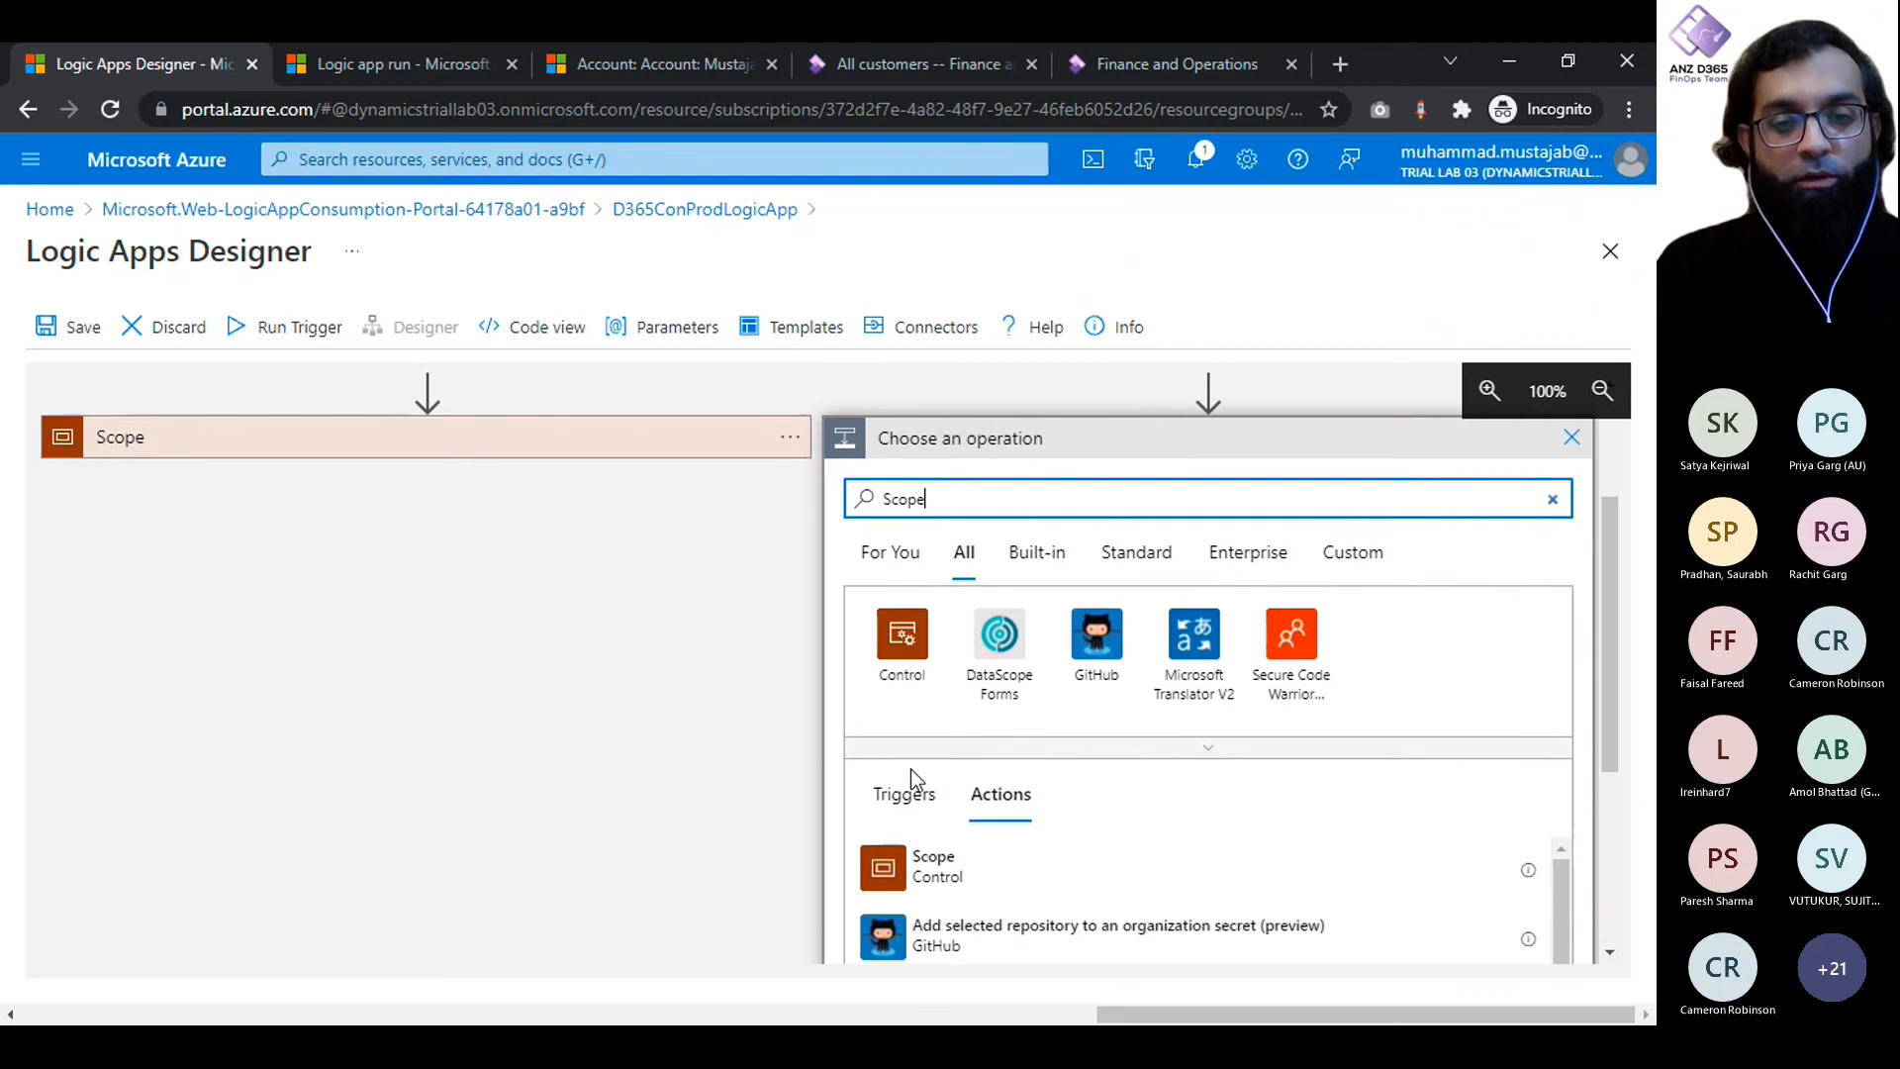
left_click(919, 867)
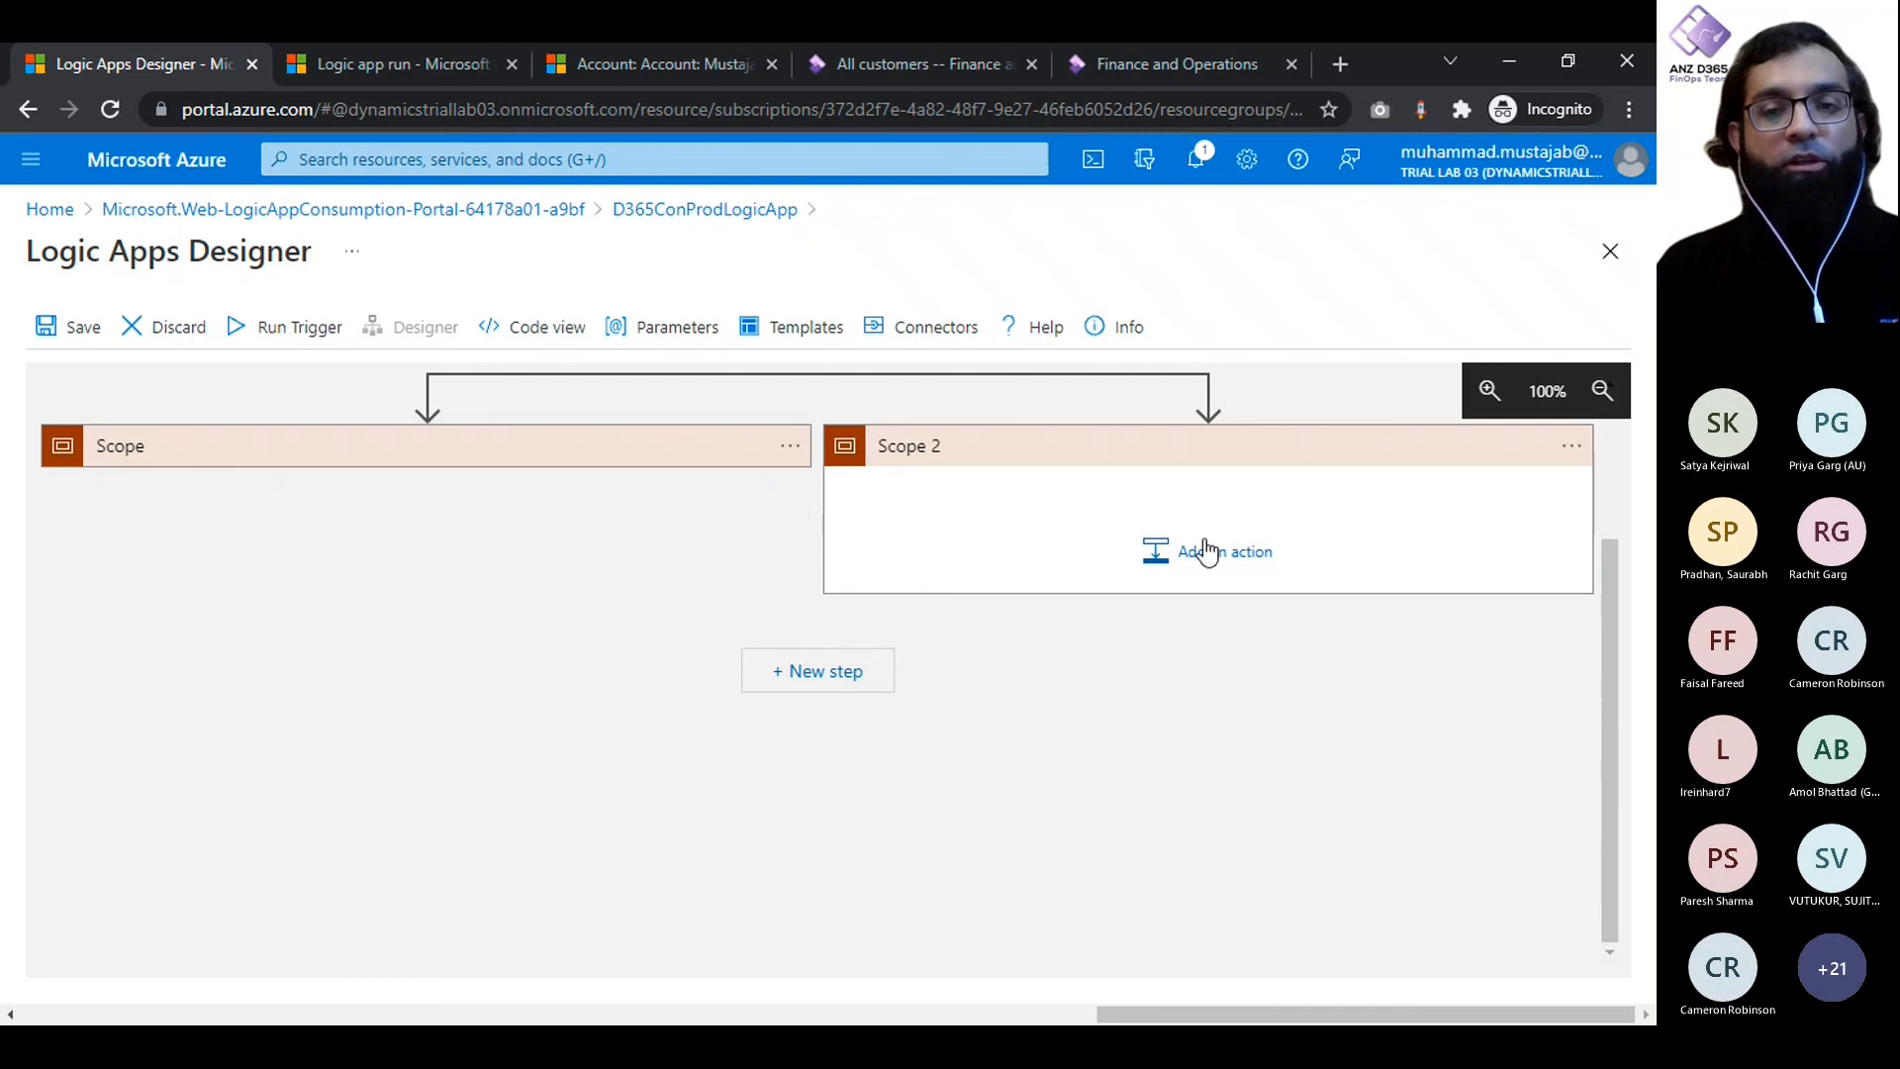
- Configure Scope 2 to run after Try only when Try has failed
left_click(1572, 451)
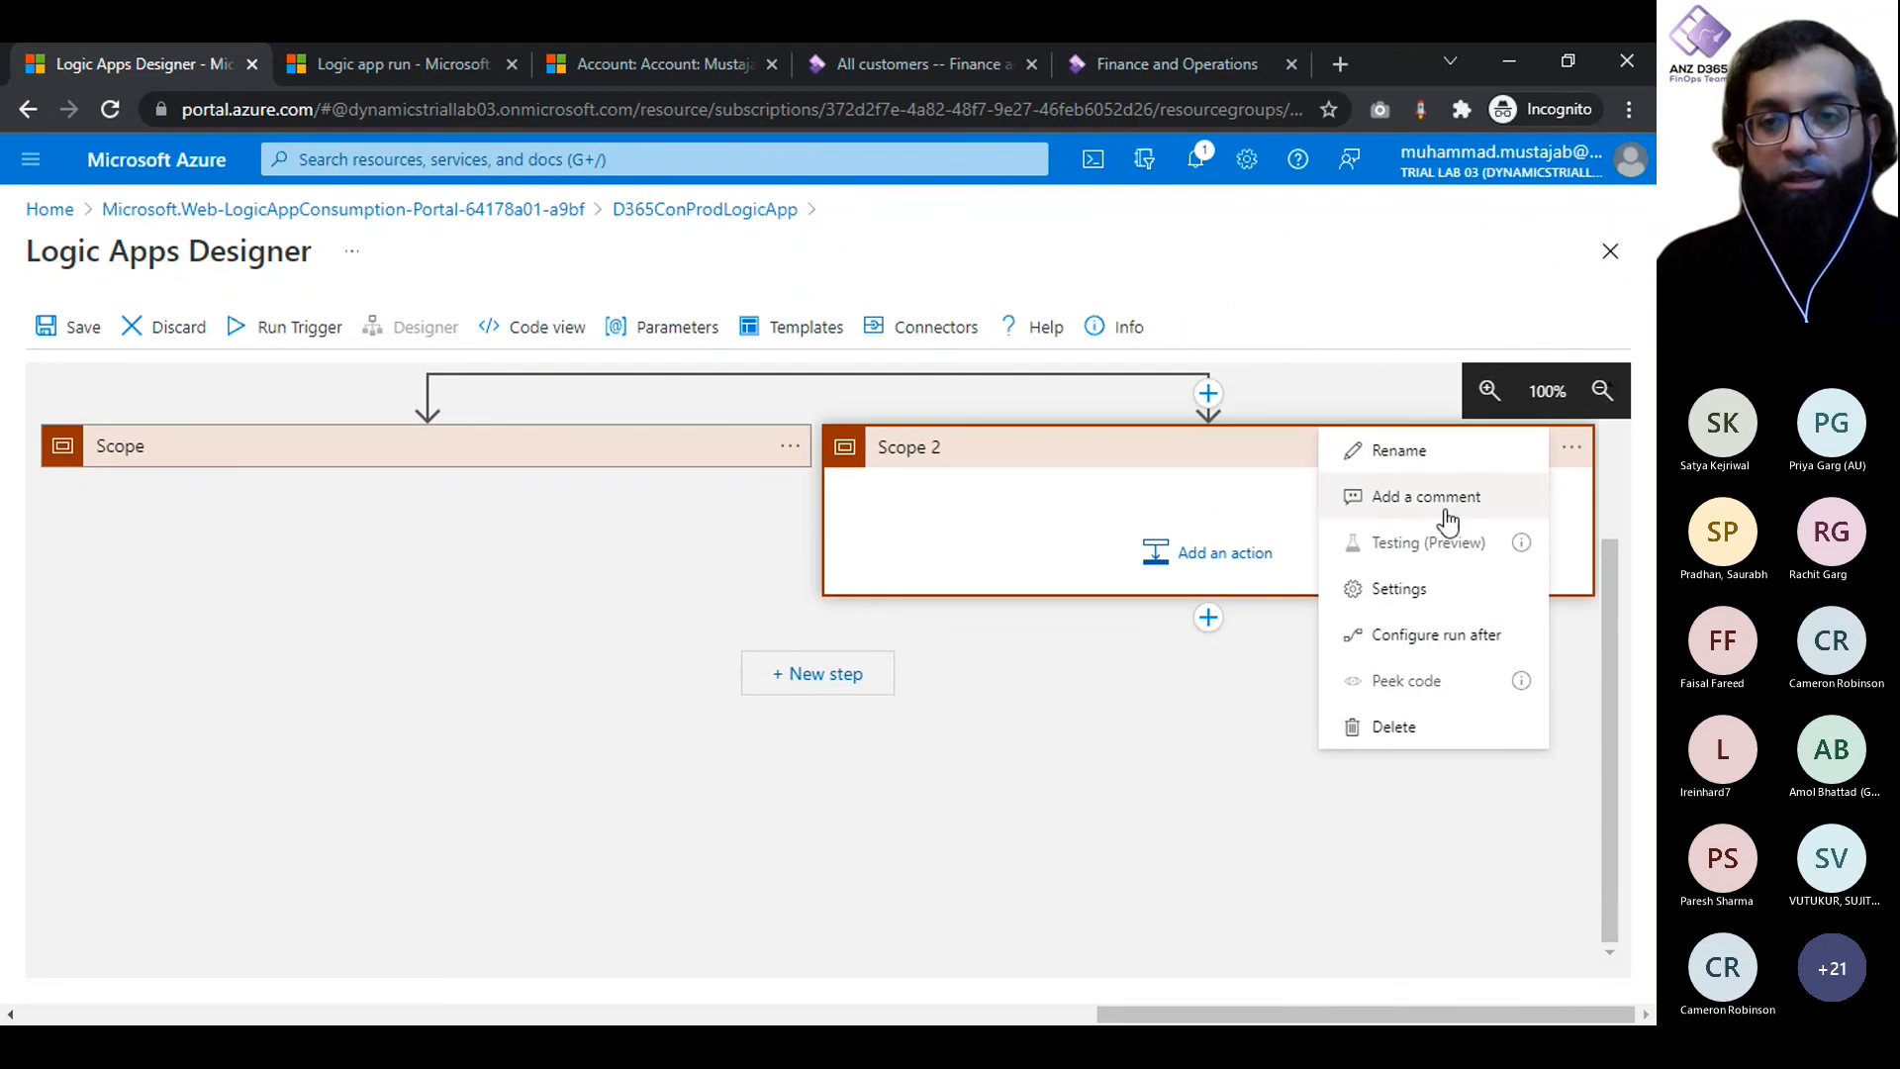
left_click(1404, 635)
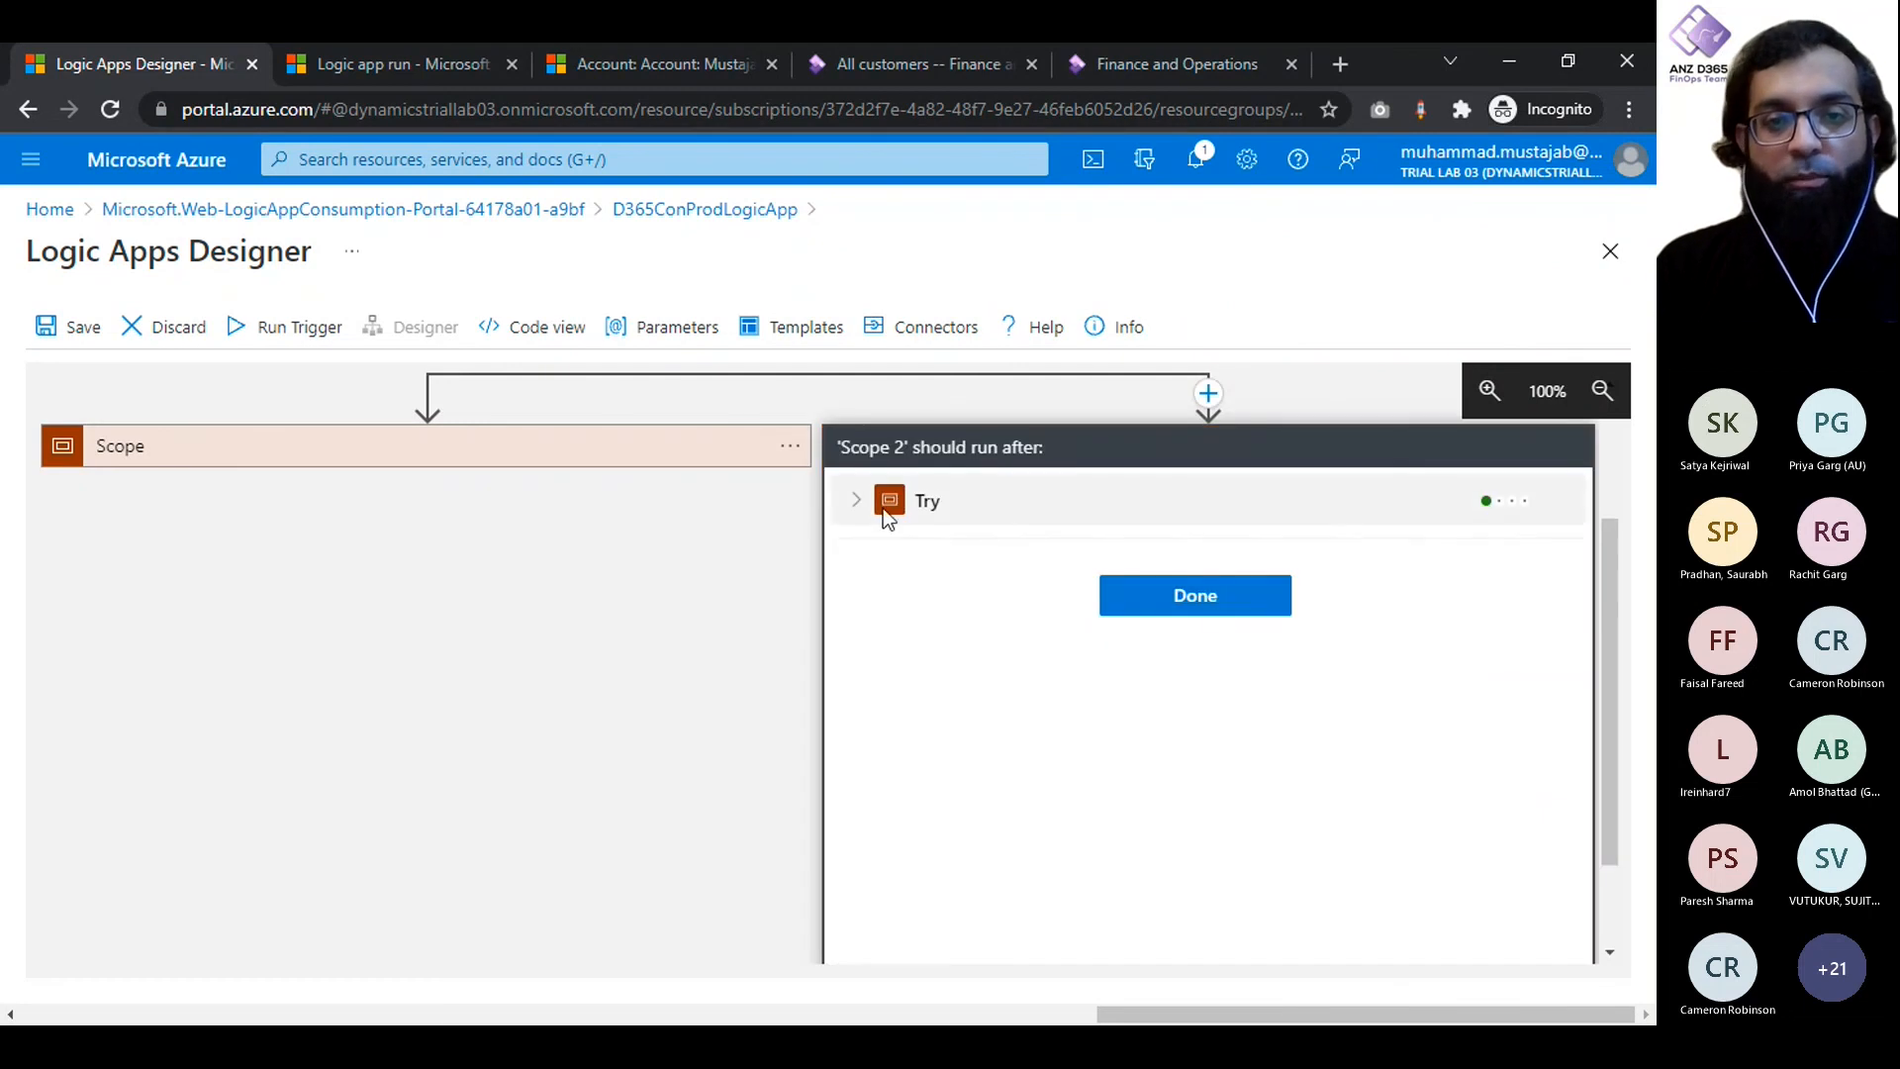
left_click(857, 501)
left_click(930, 556)
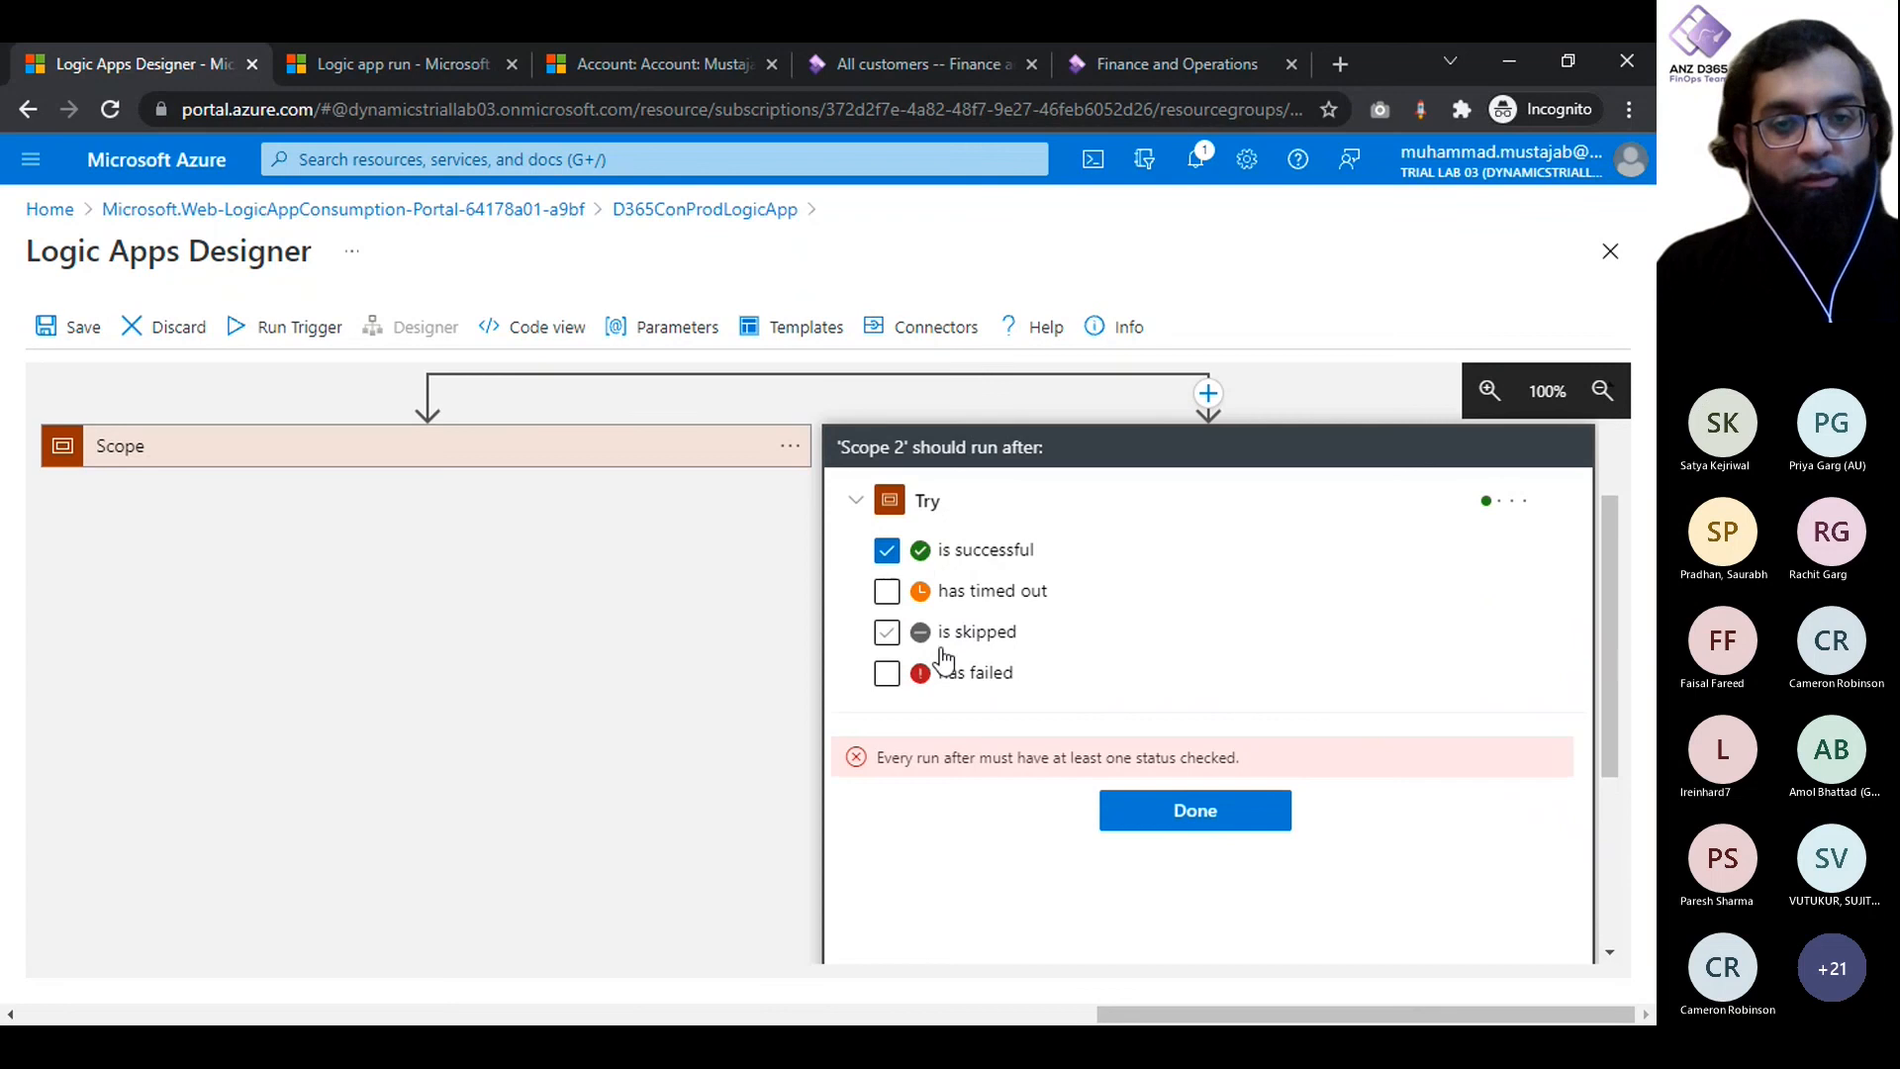
left_click(944, 678)
left_click(884, 549)
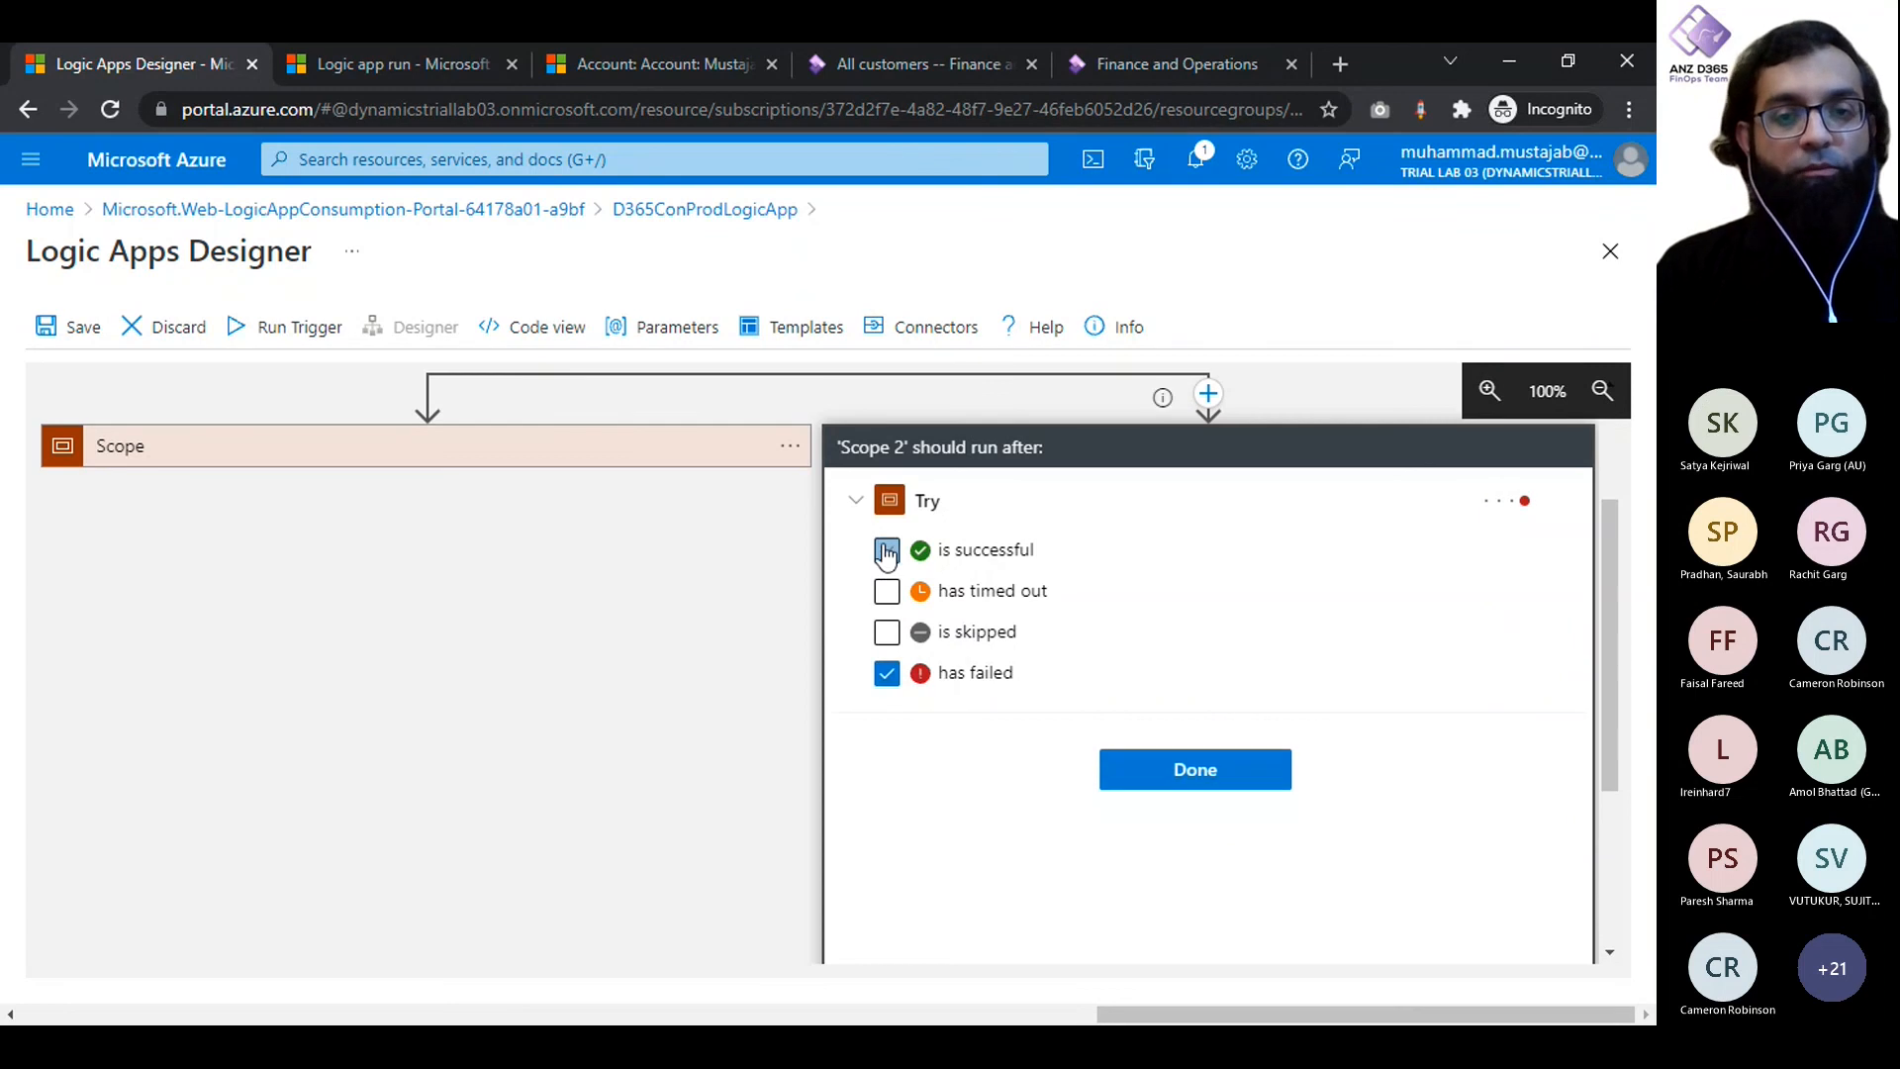
left_click(1160, 771)
- Rename the scope on the success branch below Try as Try Success
scroll(608, 686, "up", 3)
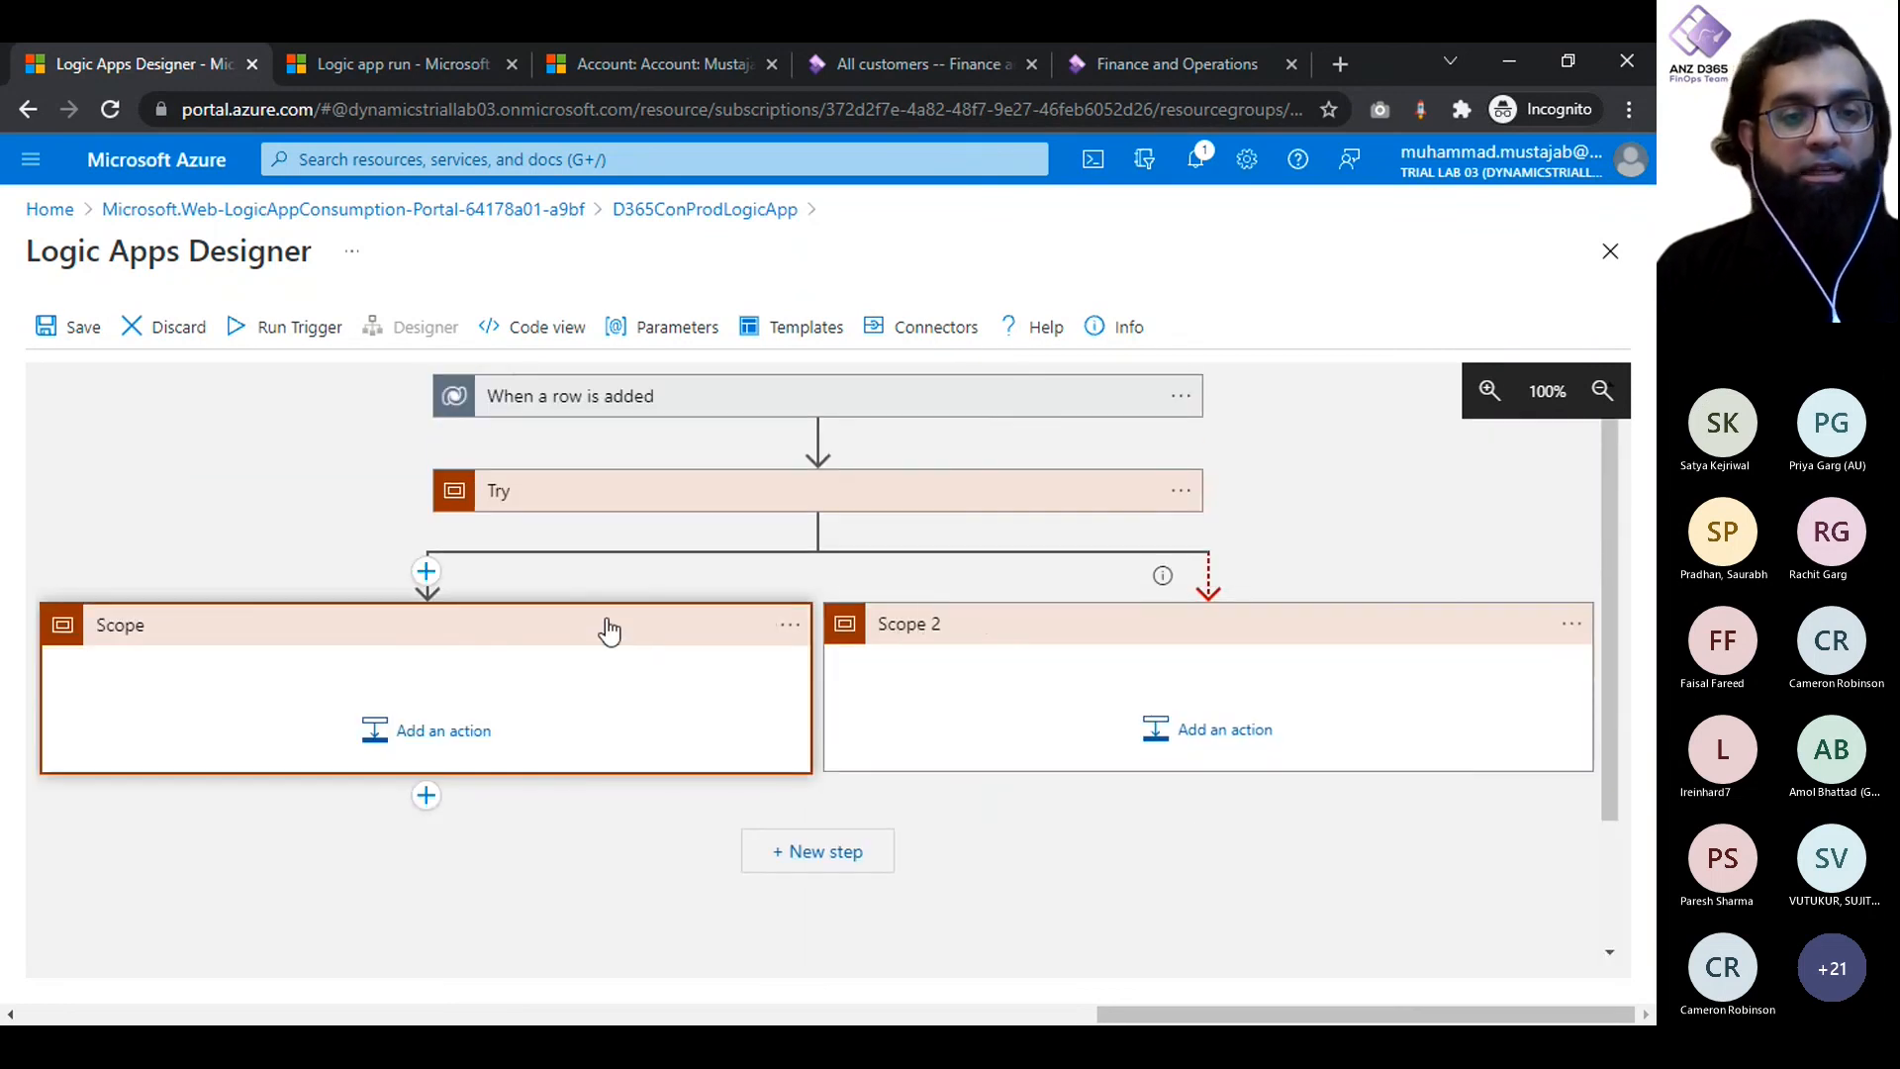
left_click(790, 624)
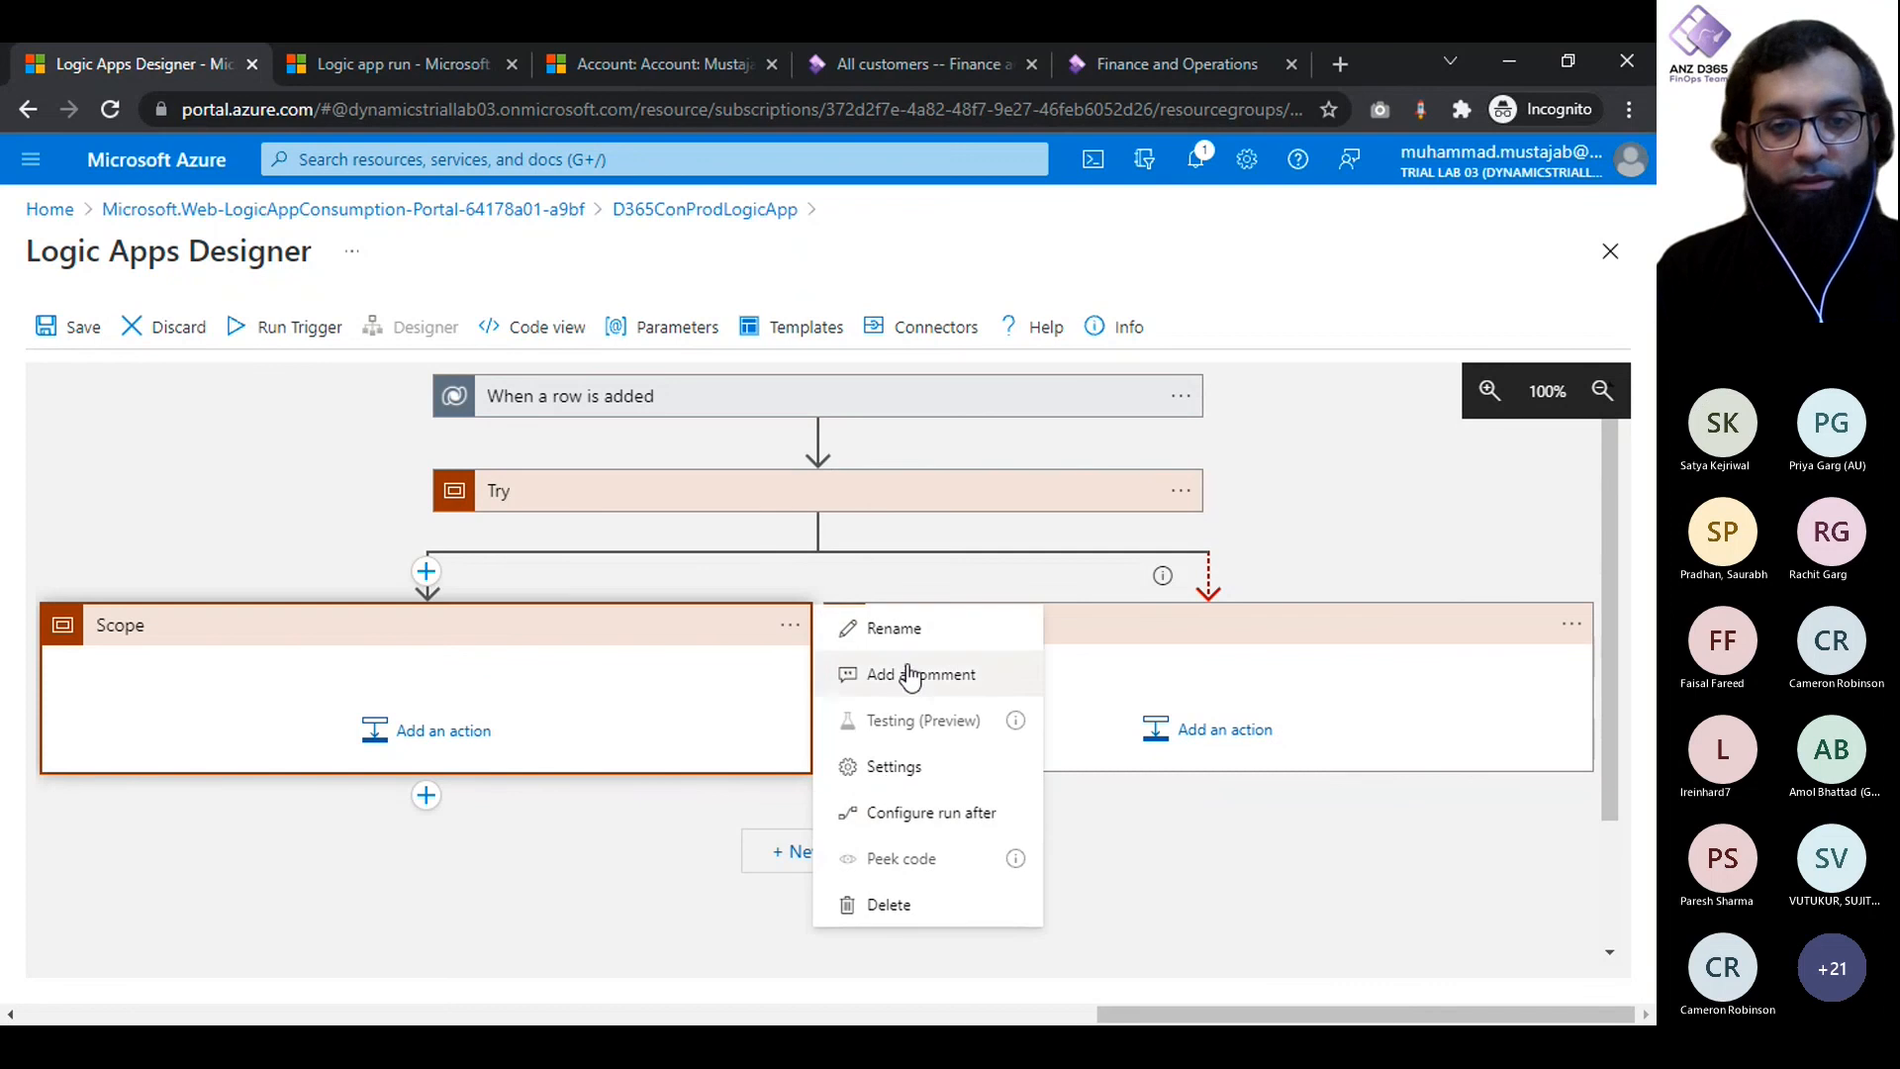
left_click(901, 634)
type("Try ")
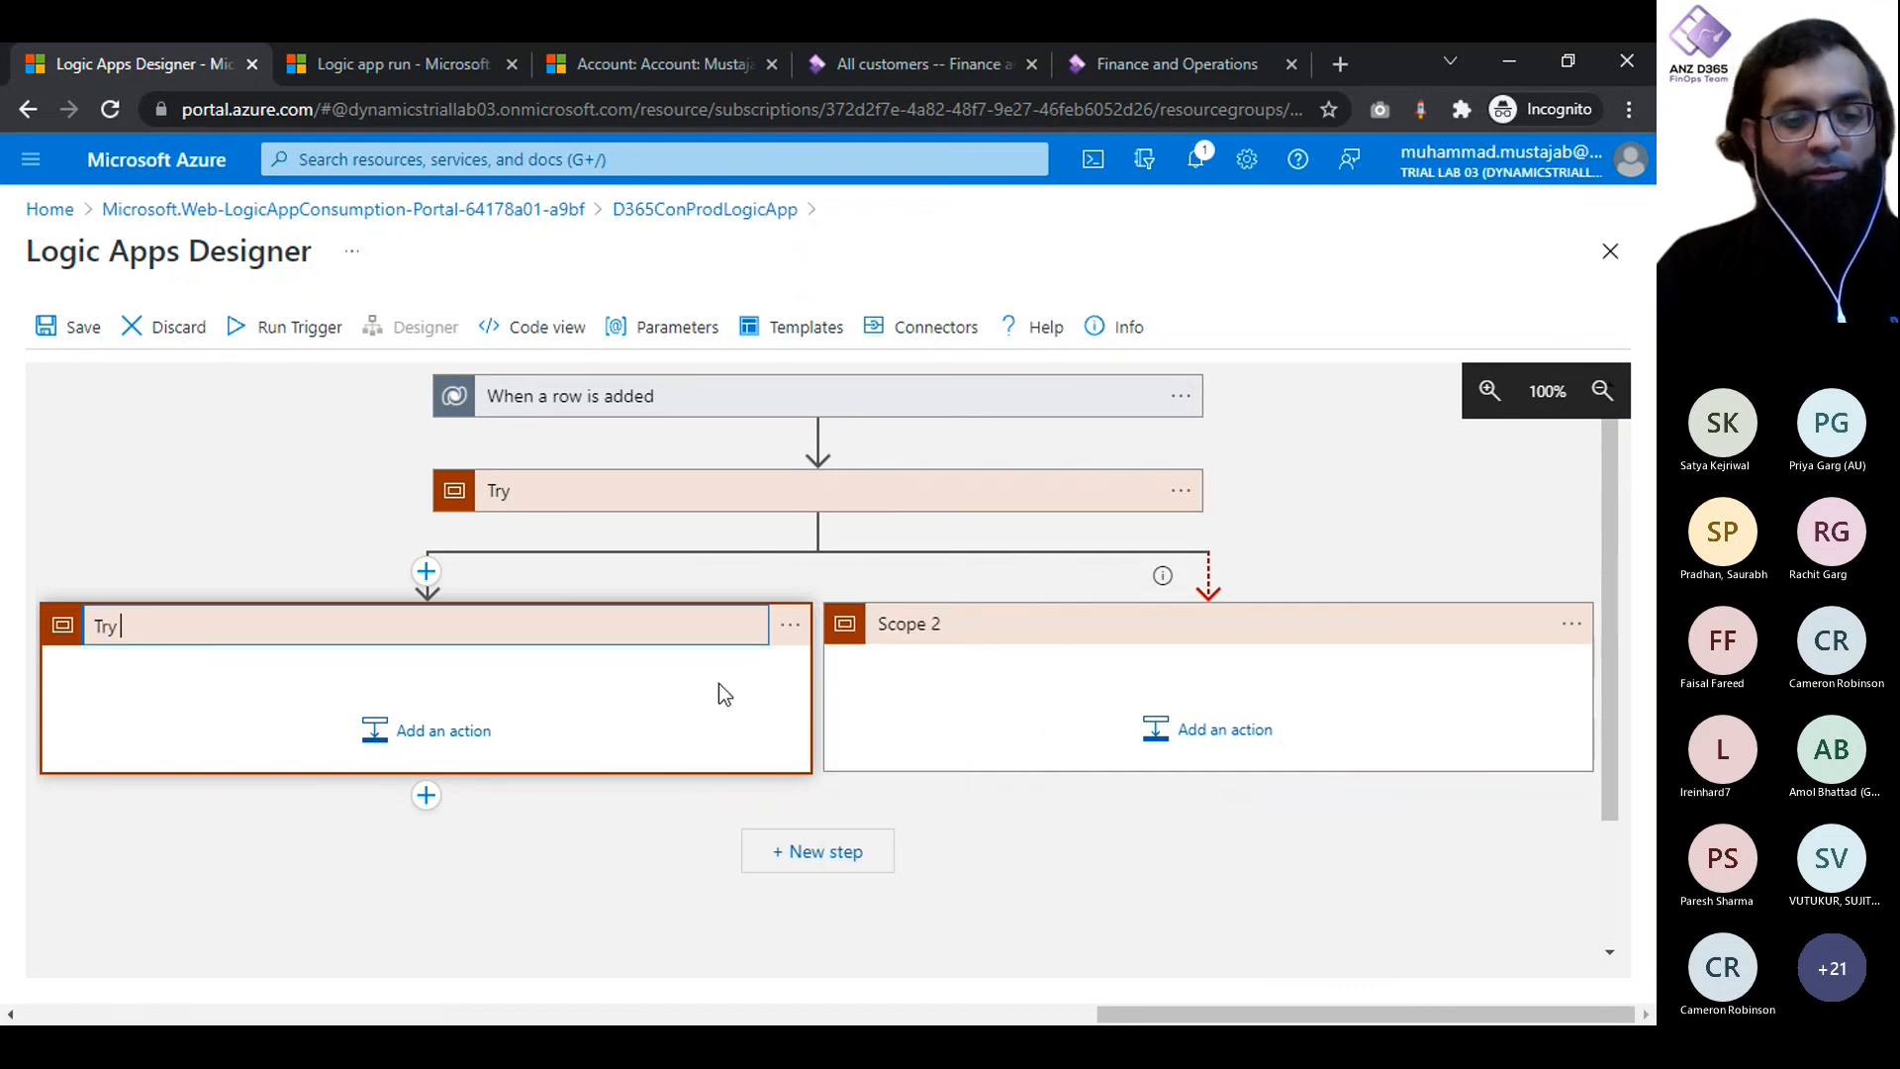
type("Success")
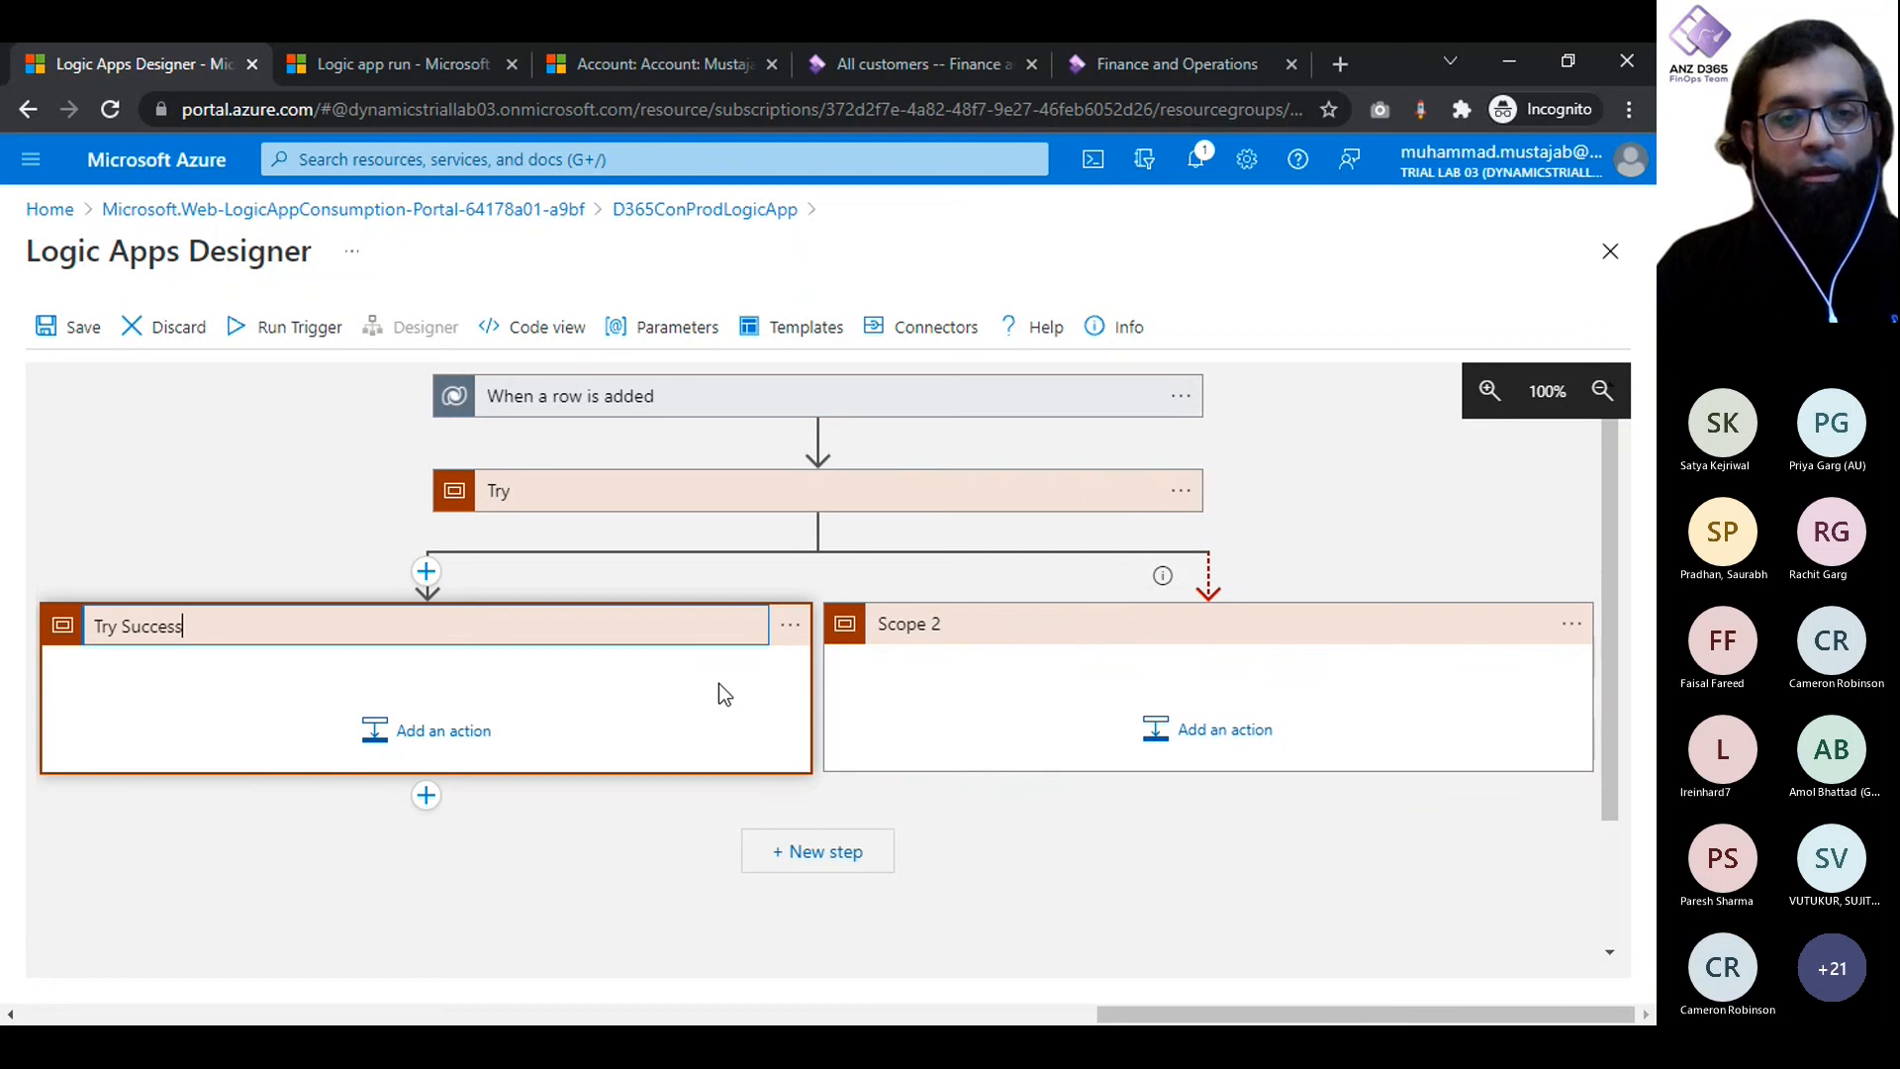
- Rename the Scope 2 action on the failure branch as Try Fail
left_click(1572, 627)
left_click(1442, 644)
type("Try Fail")
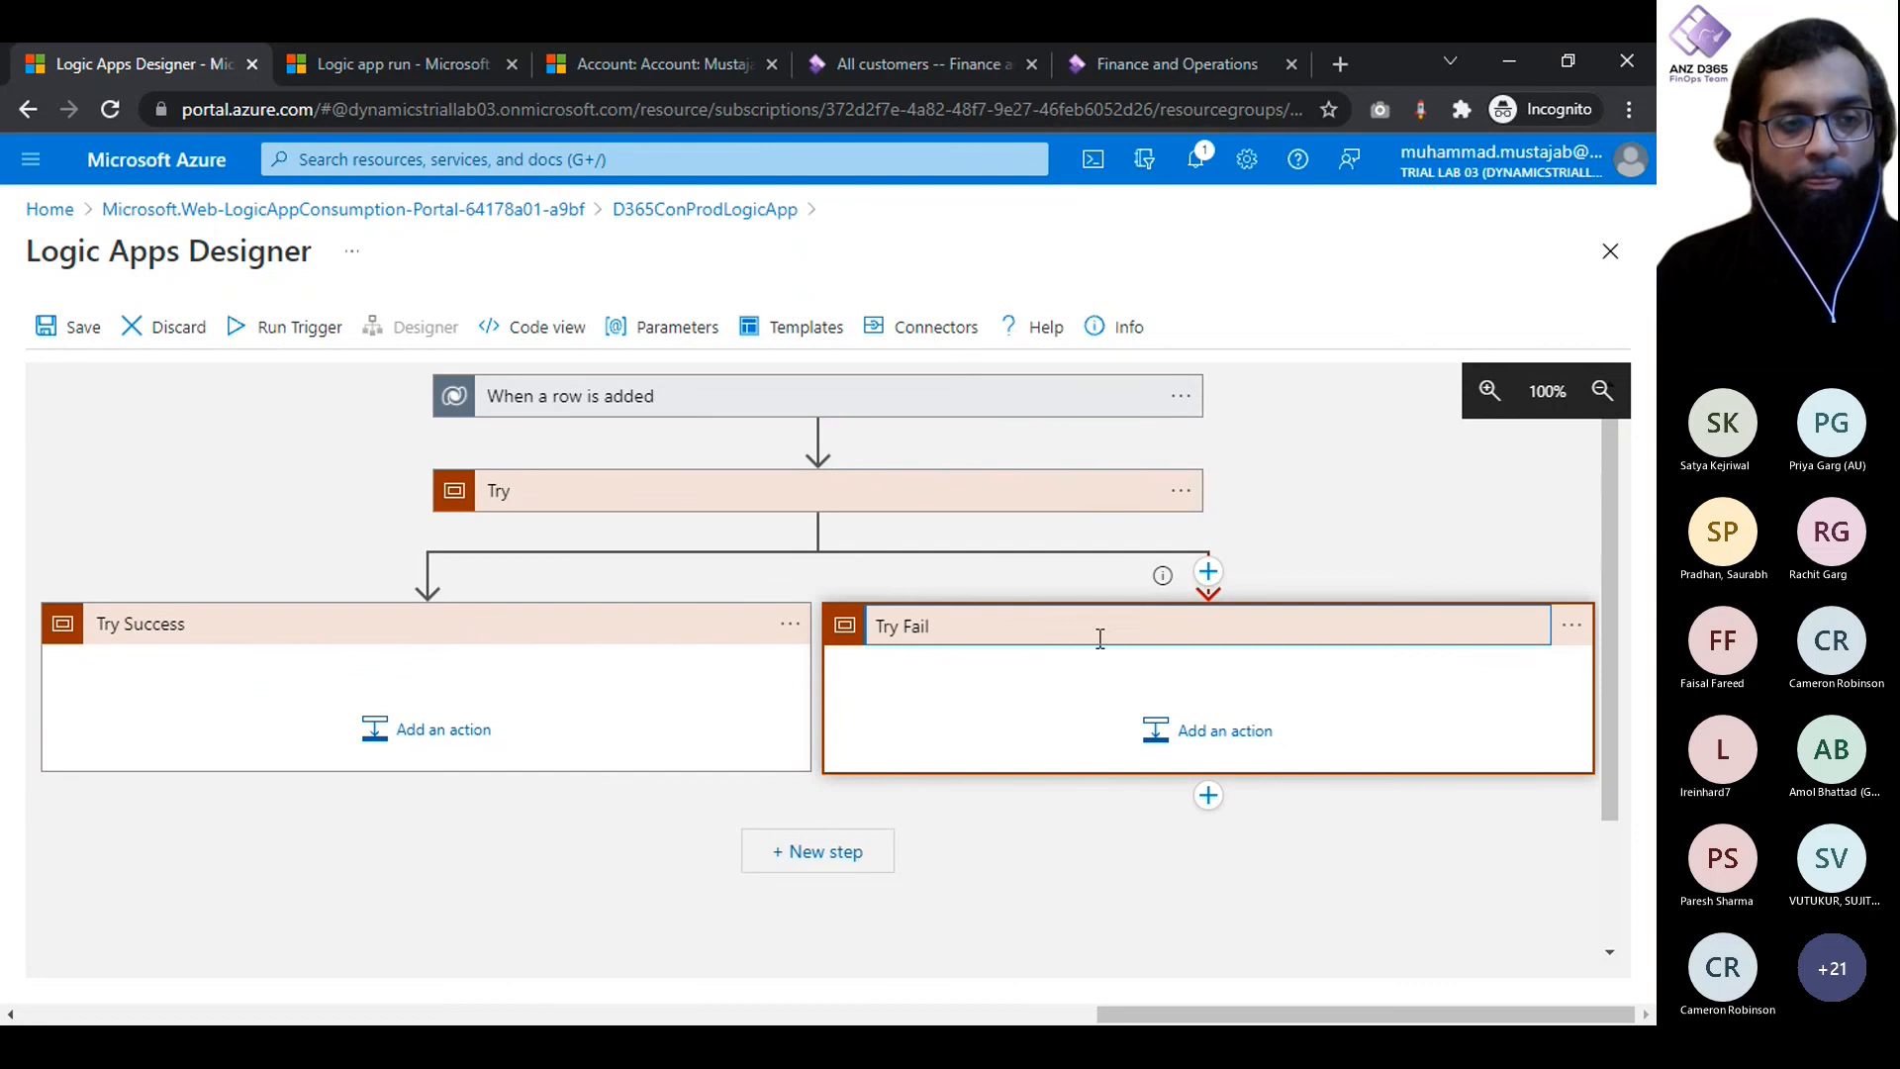
left_click(609, 801)
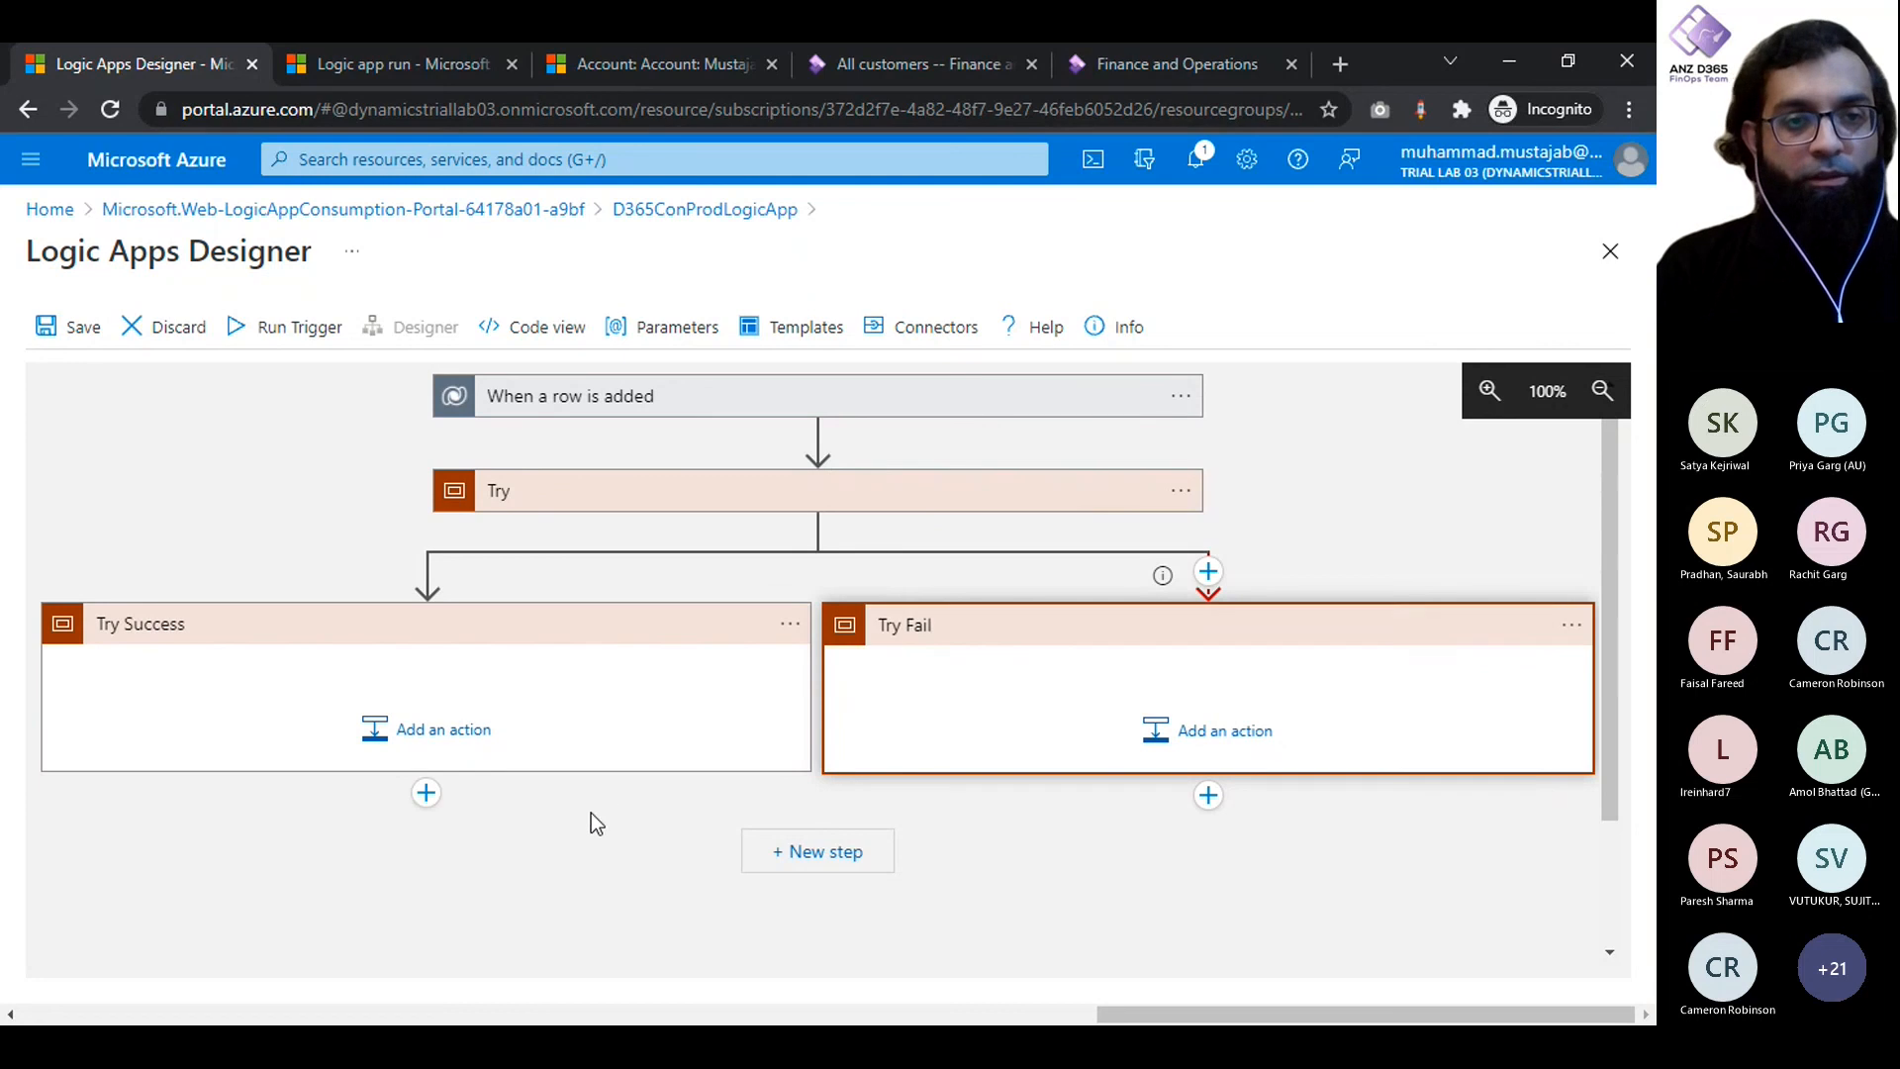
- Expand the Try scope and add a Fin & Ops Apps (Dynamics 365) Create record action inside it
left_click(593, 495)
left_click(971, 638)
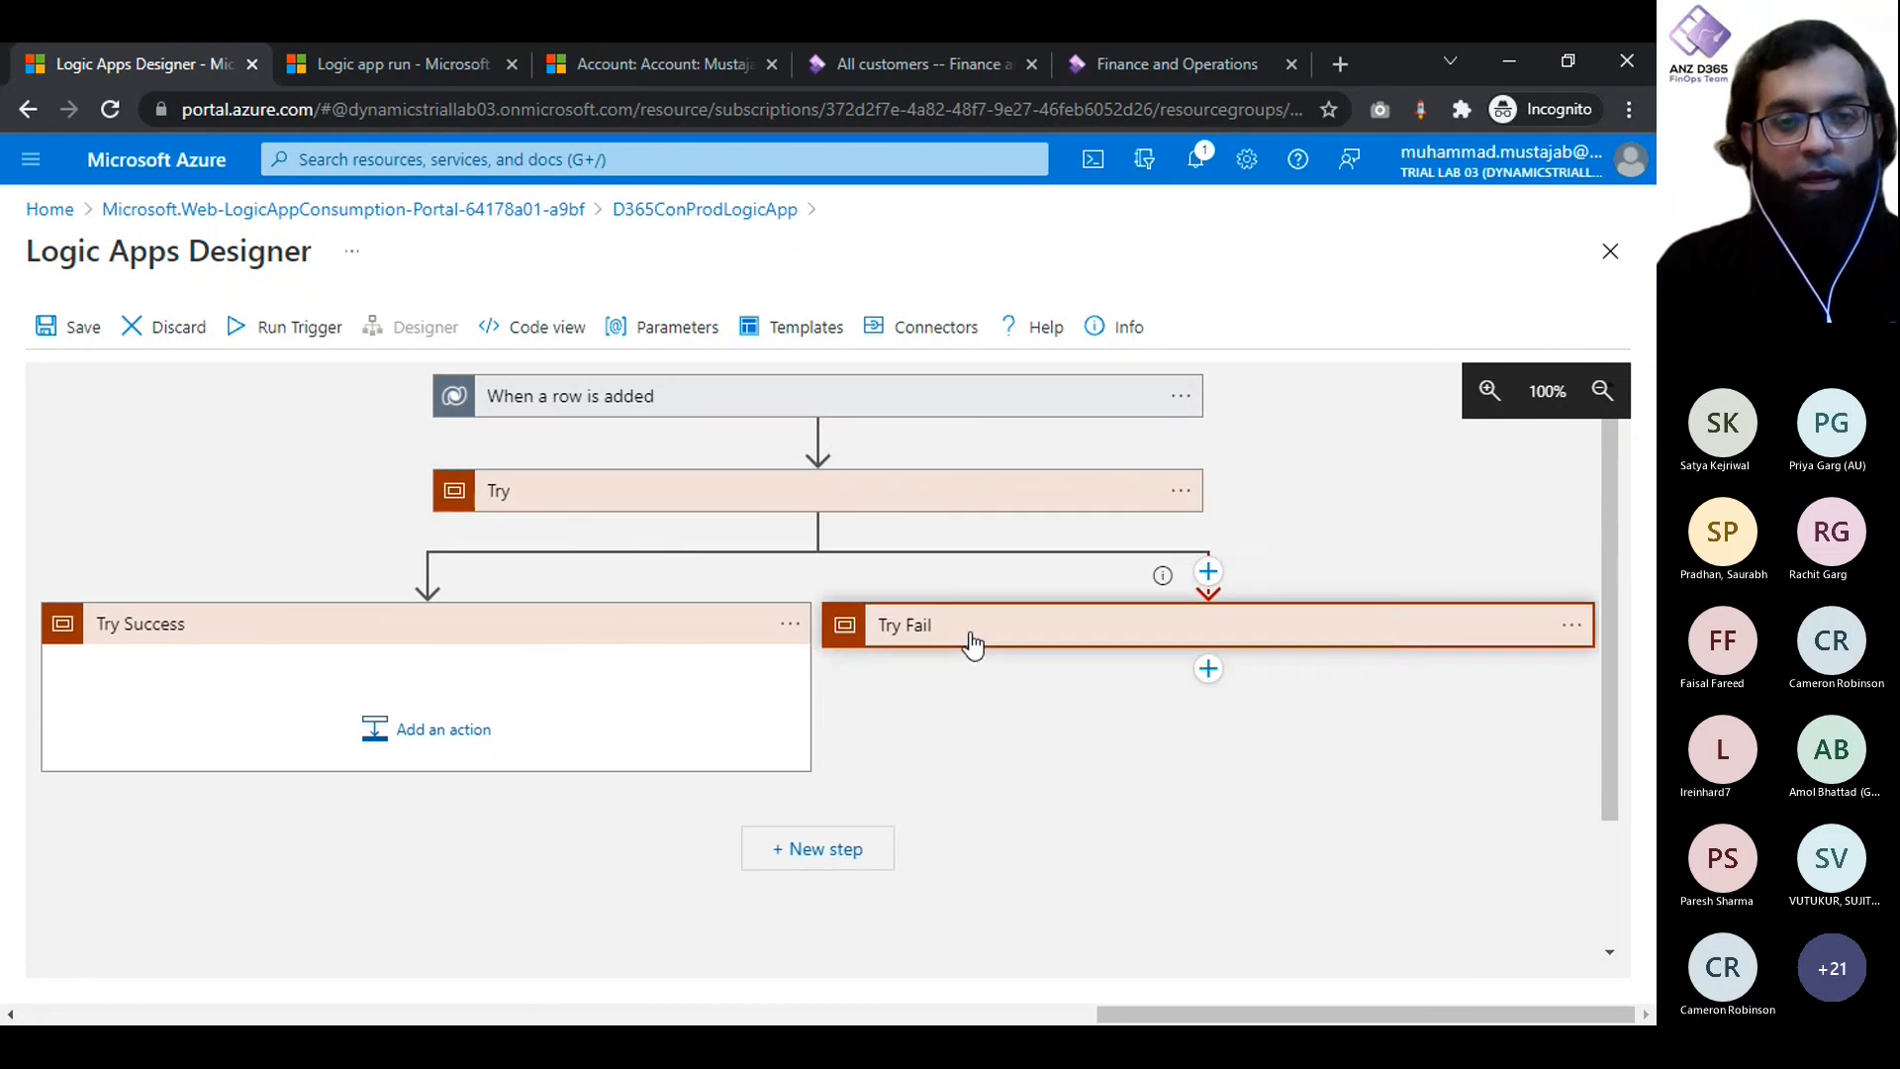
left_click(1072, 623)
left_click(588, 503)
left_click(591, 507)
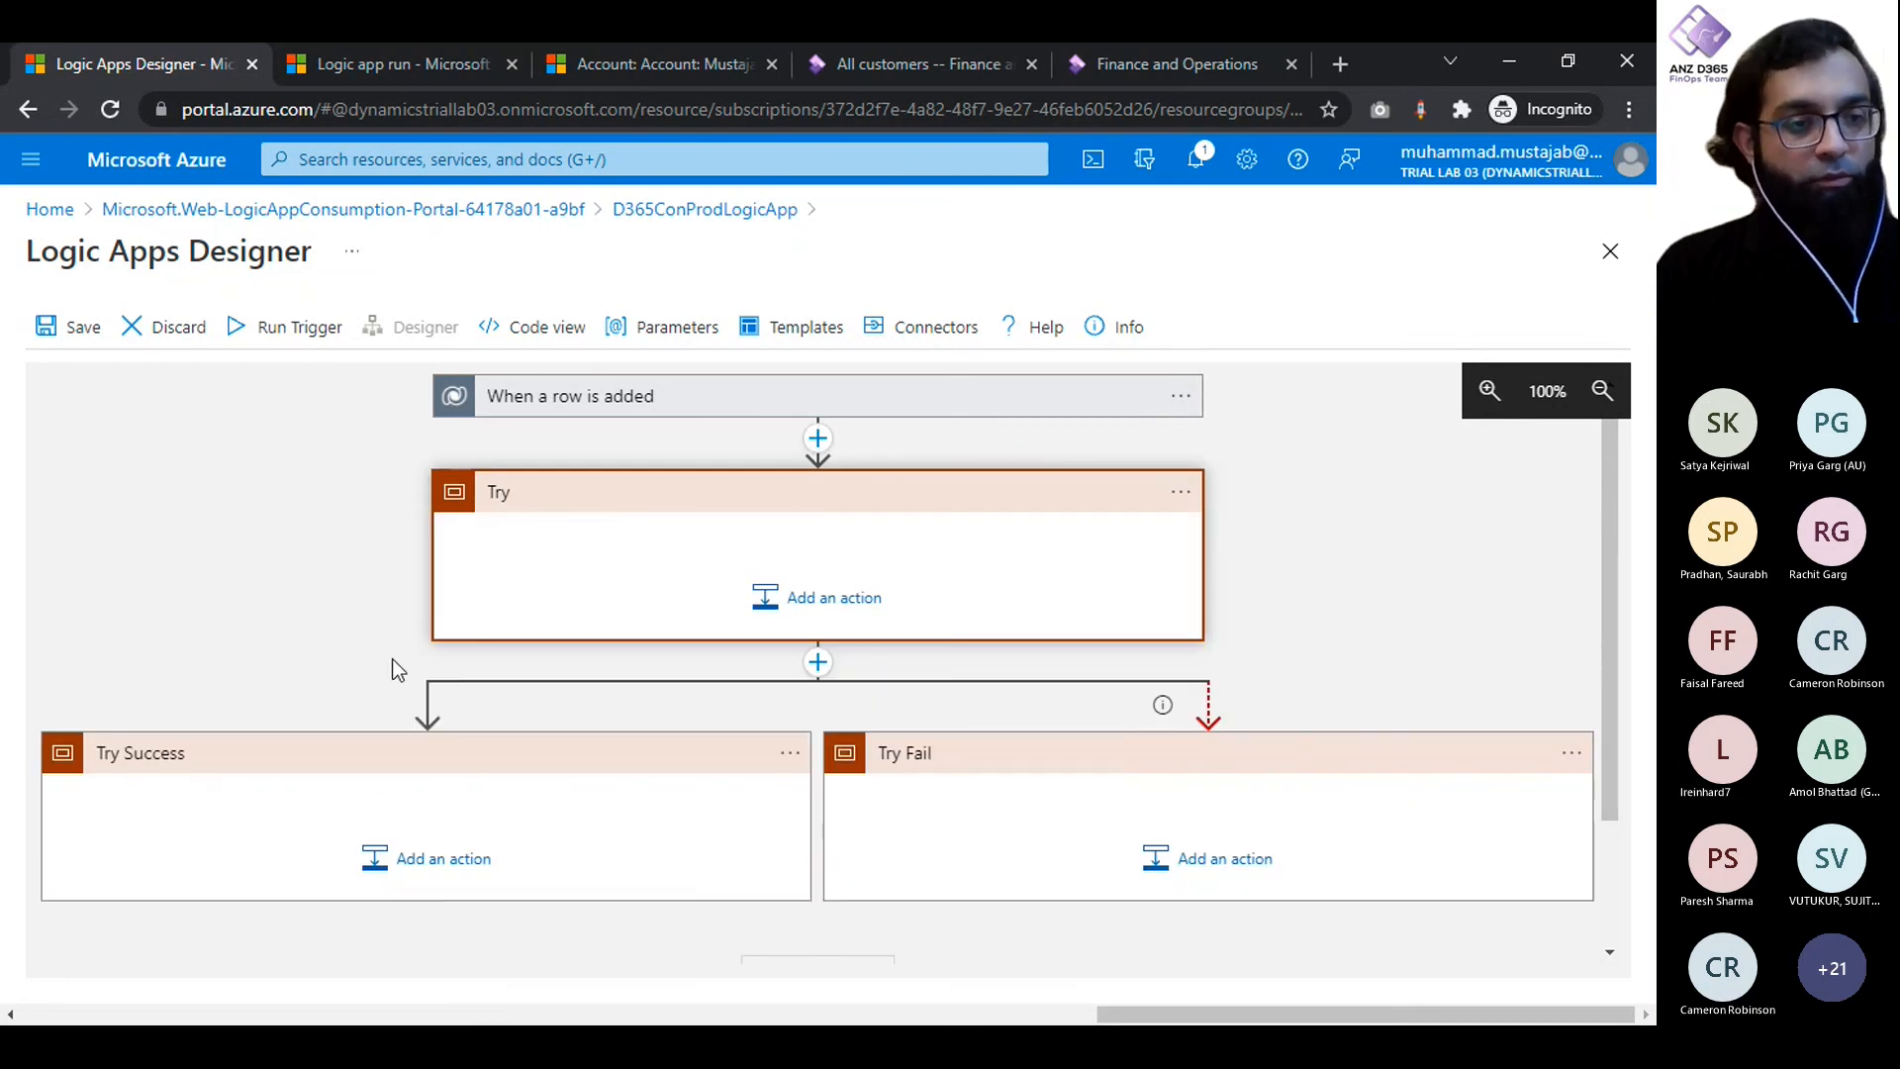
left_click(827, 597)
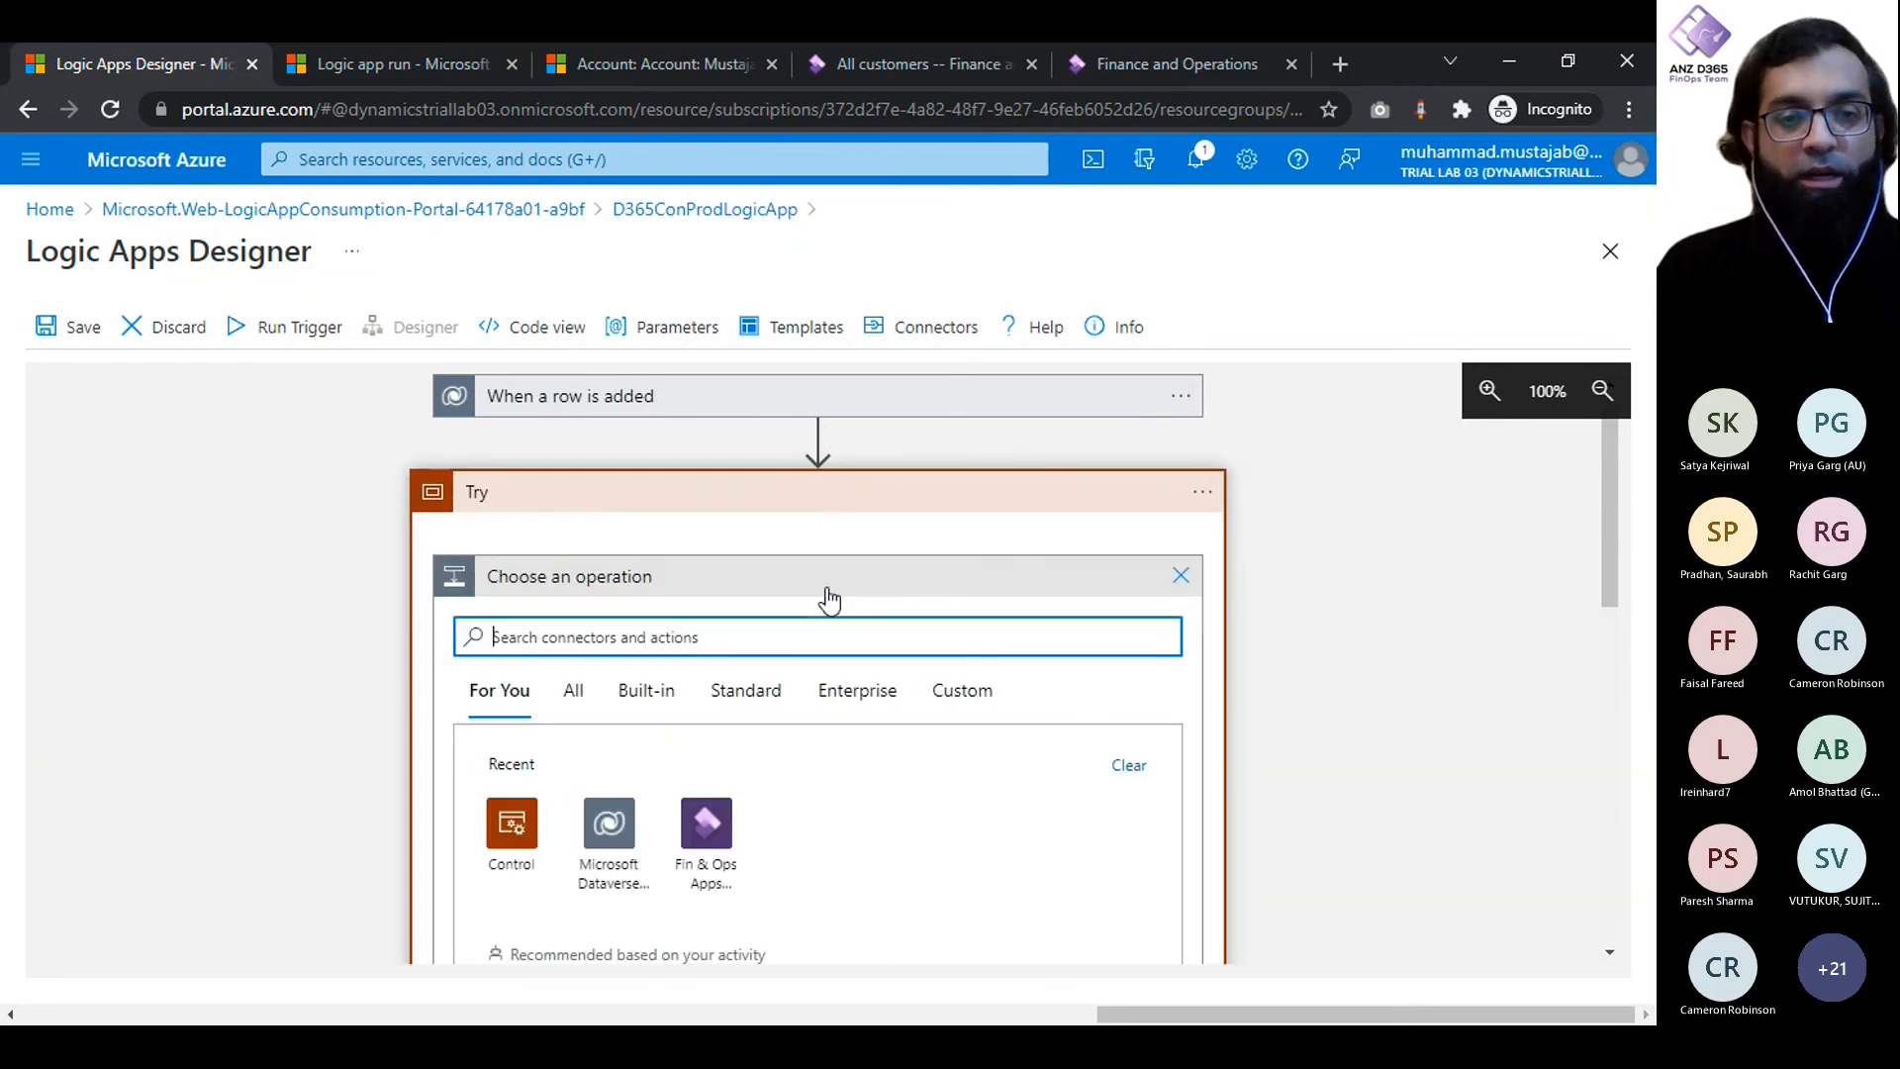
left_click(703, 831)
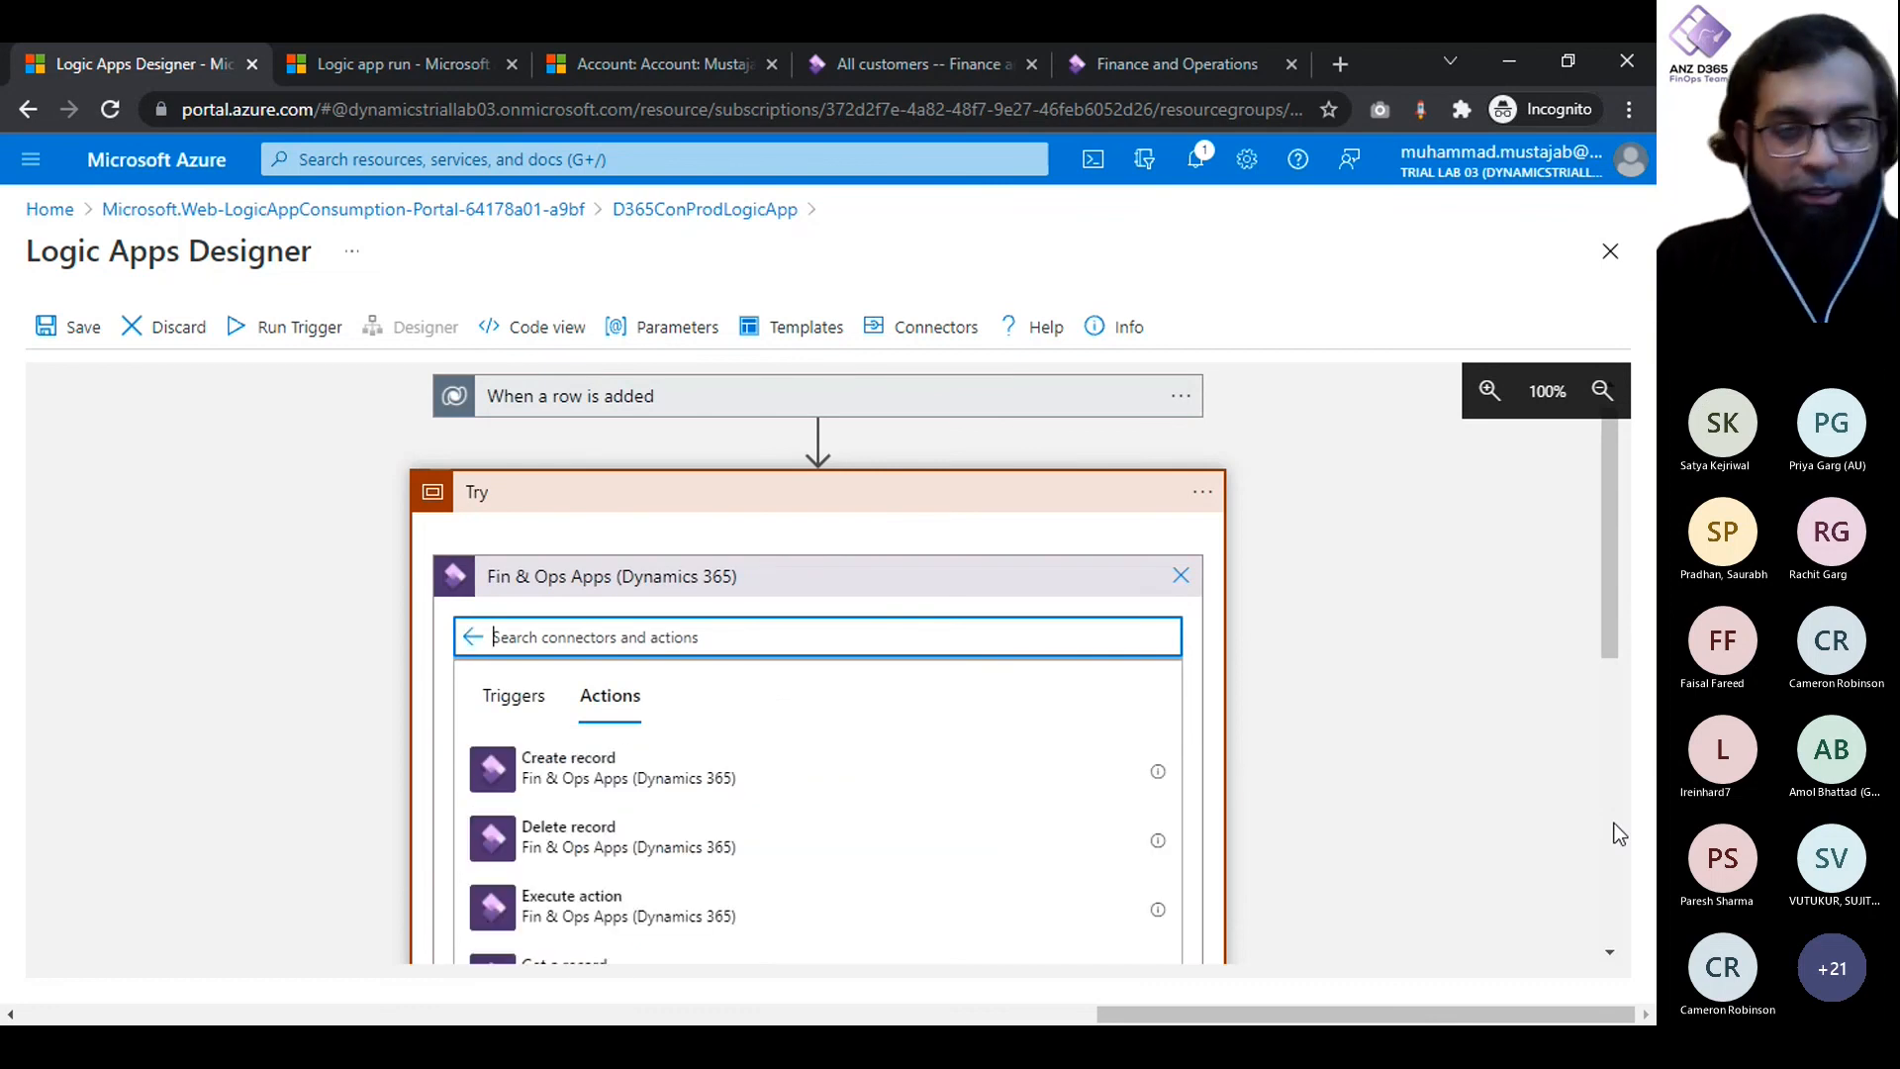
scroll(1619, 834, "down", 2)
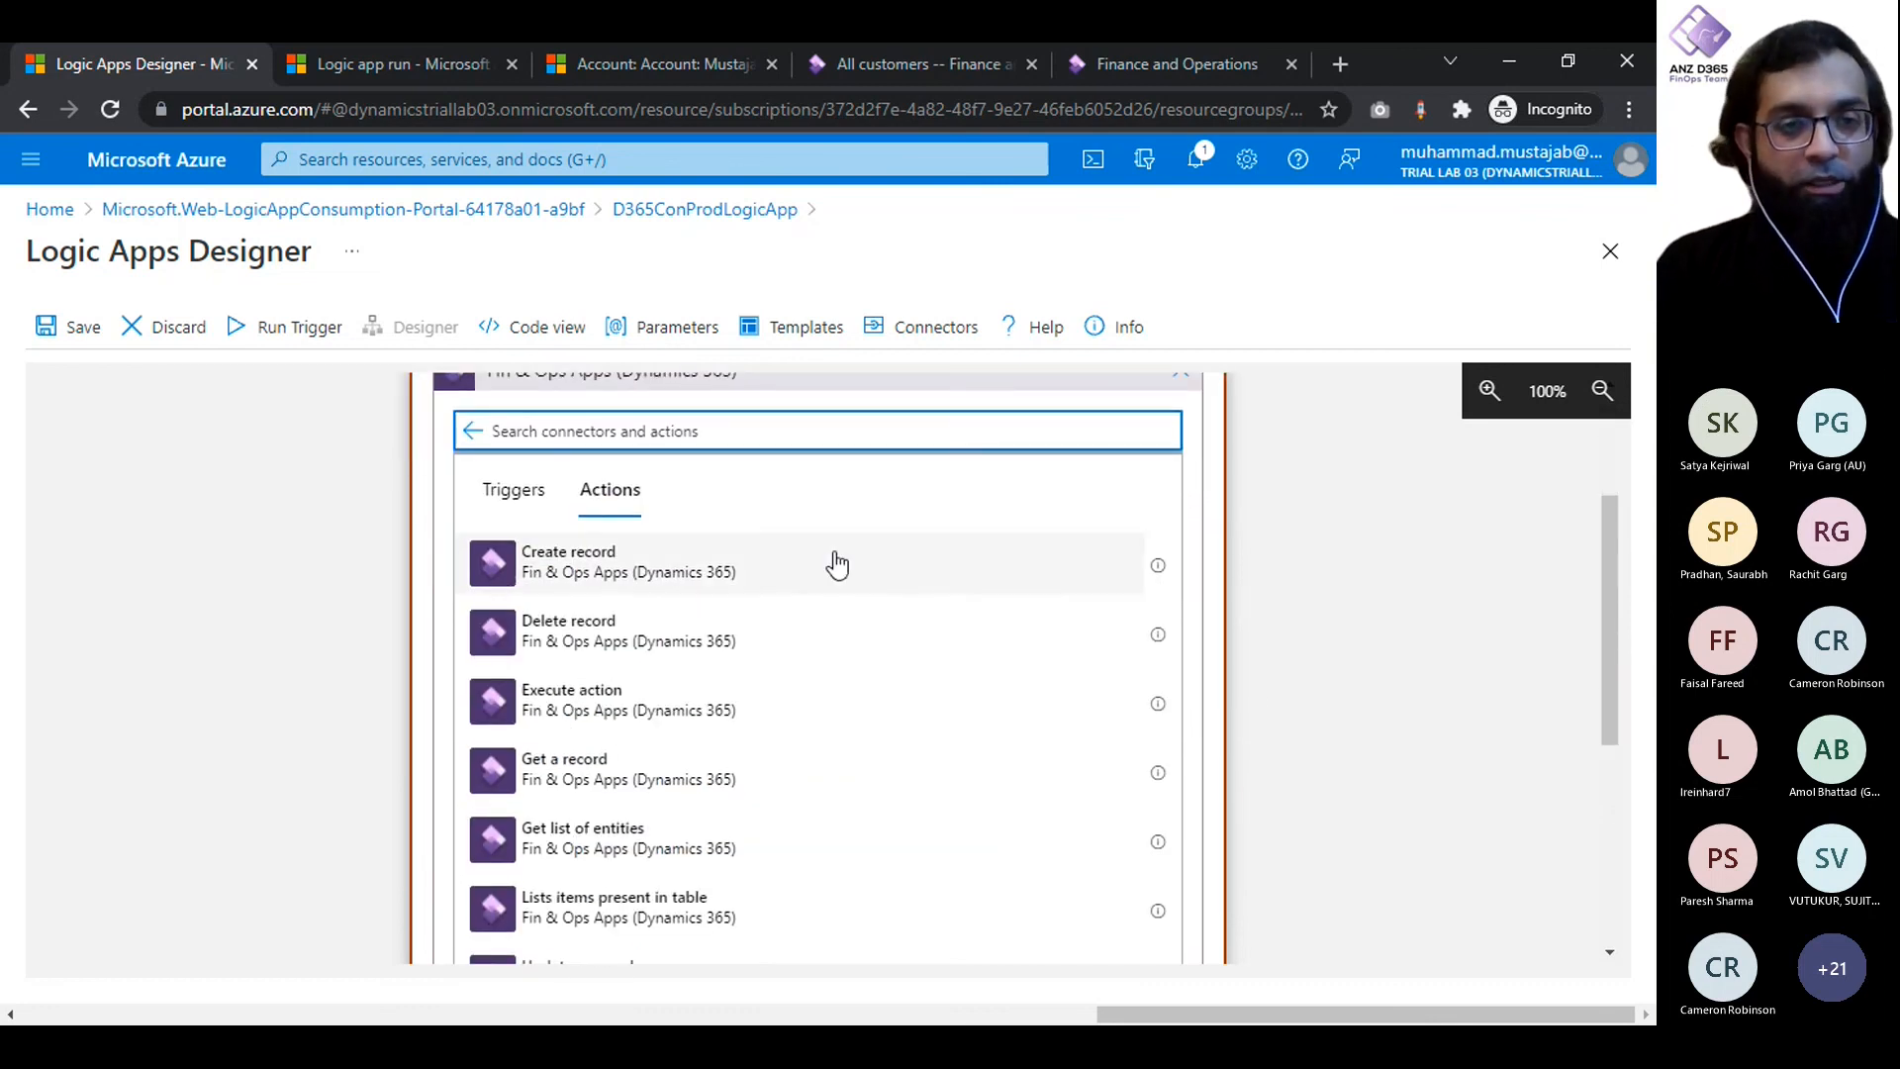
left_click(667, 565)
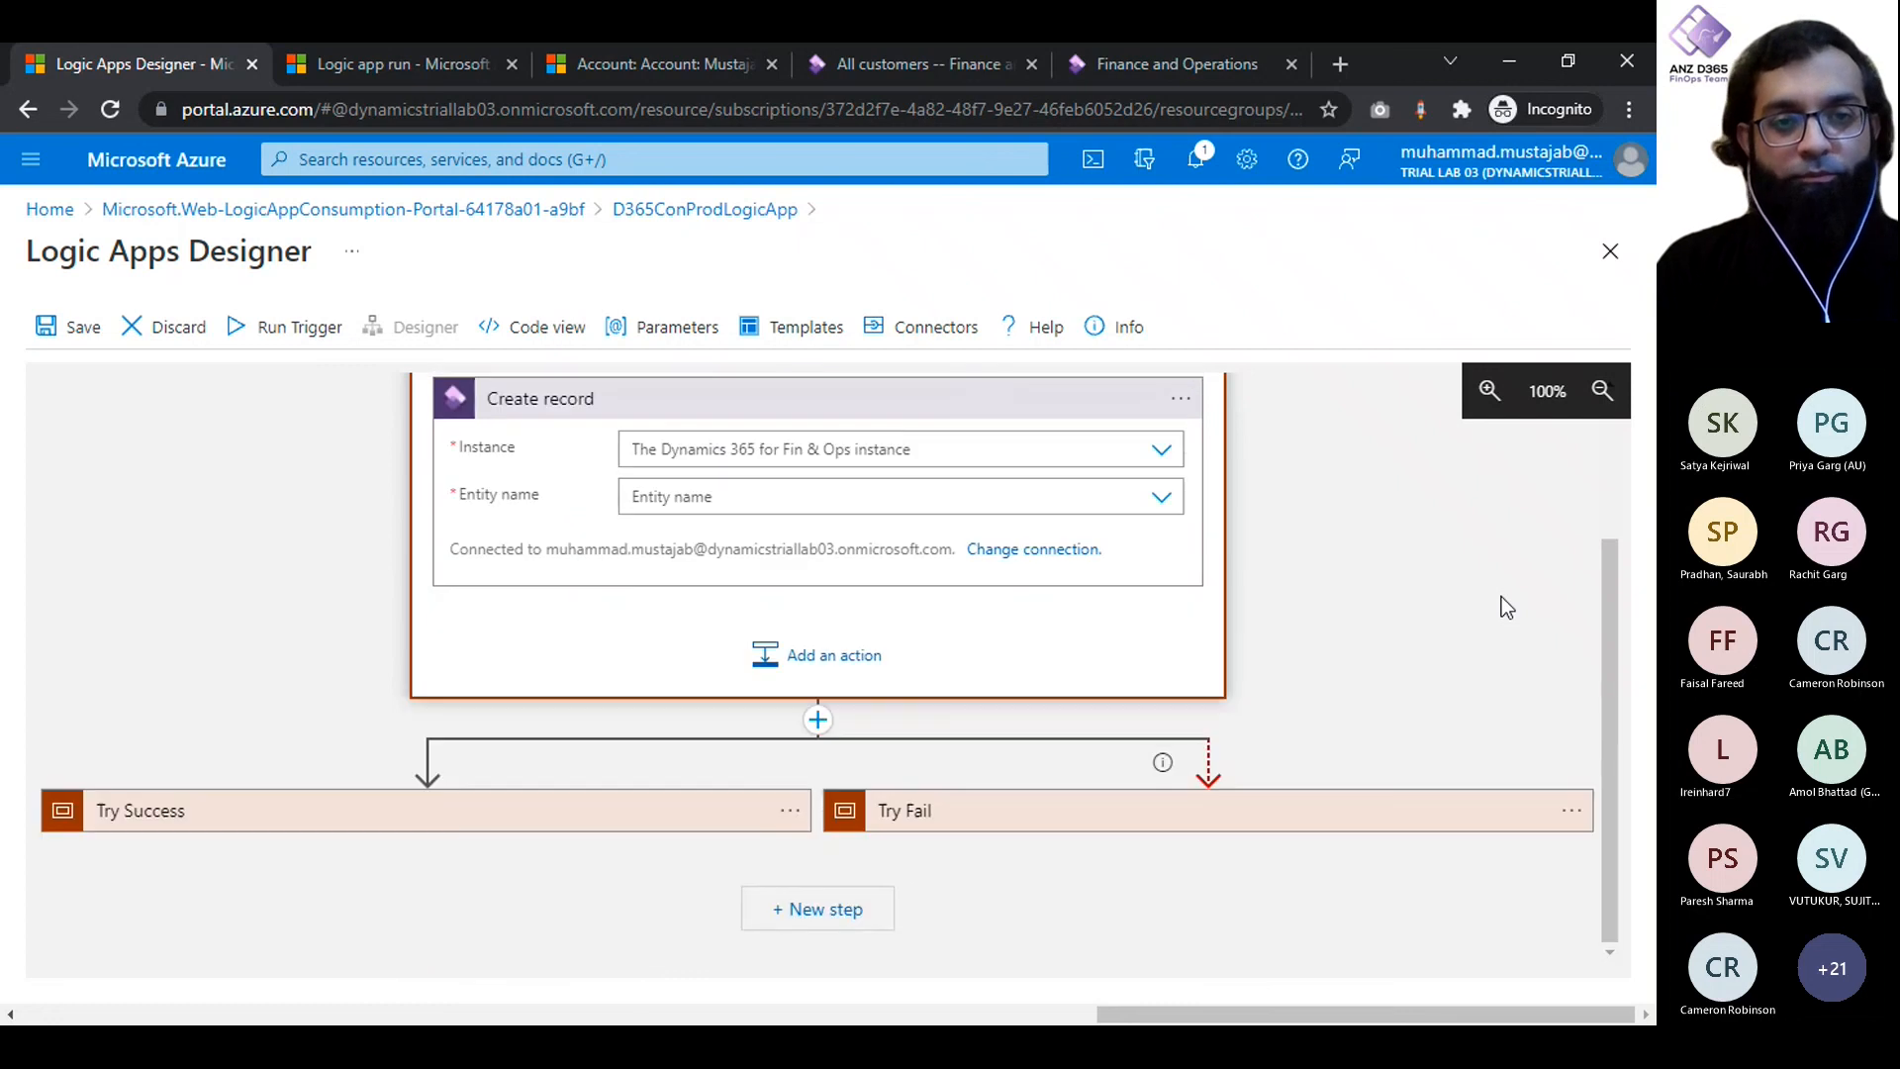
- Set the Create record action's instance to iugd365finopslab03.sandbox.operations.dynamics.com and its entity name to CustomersV3
left_click(1165, 452)
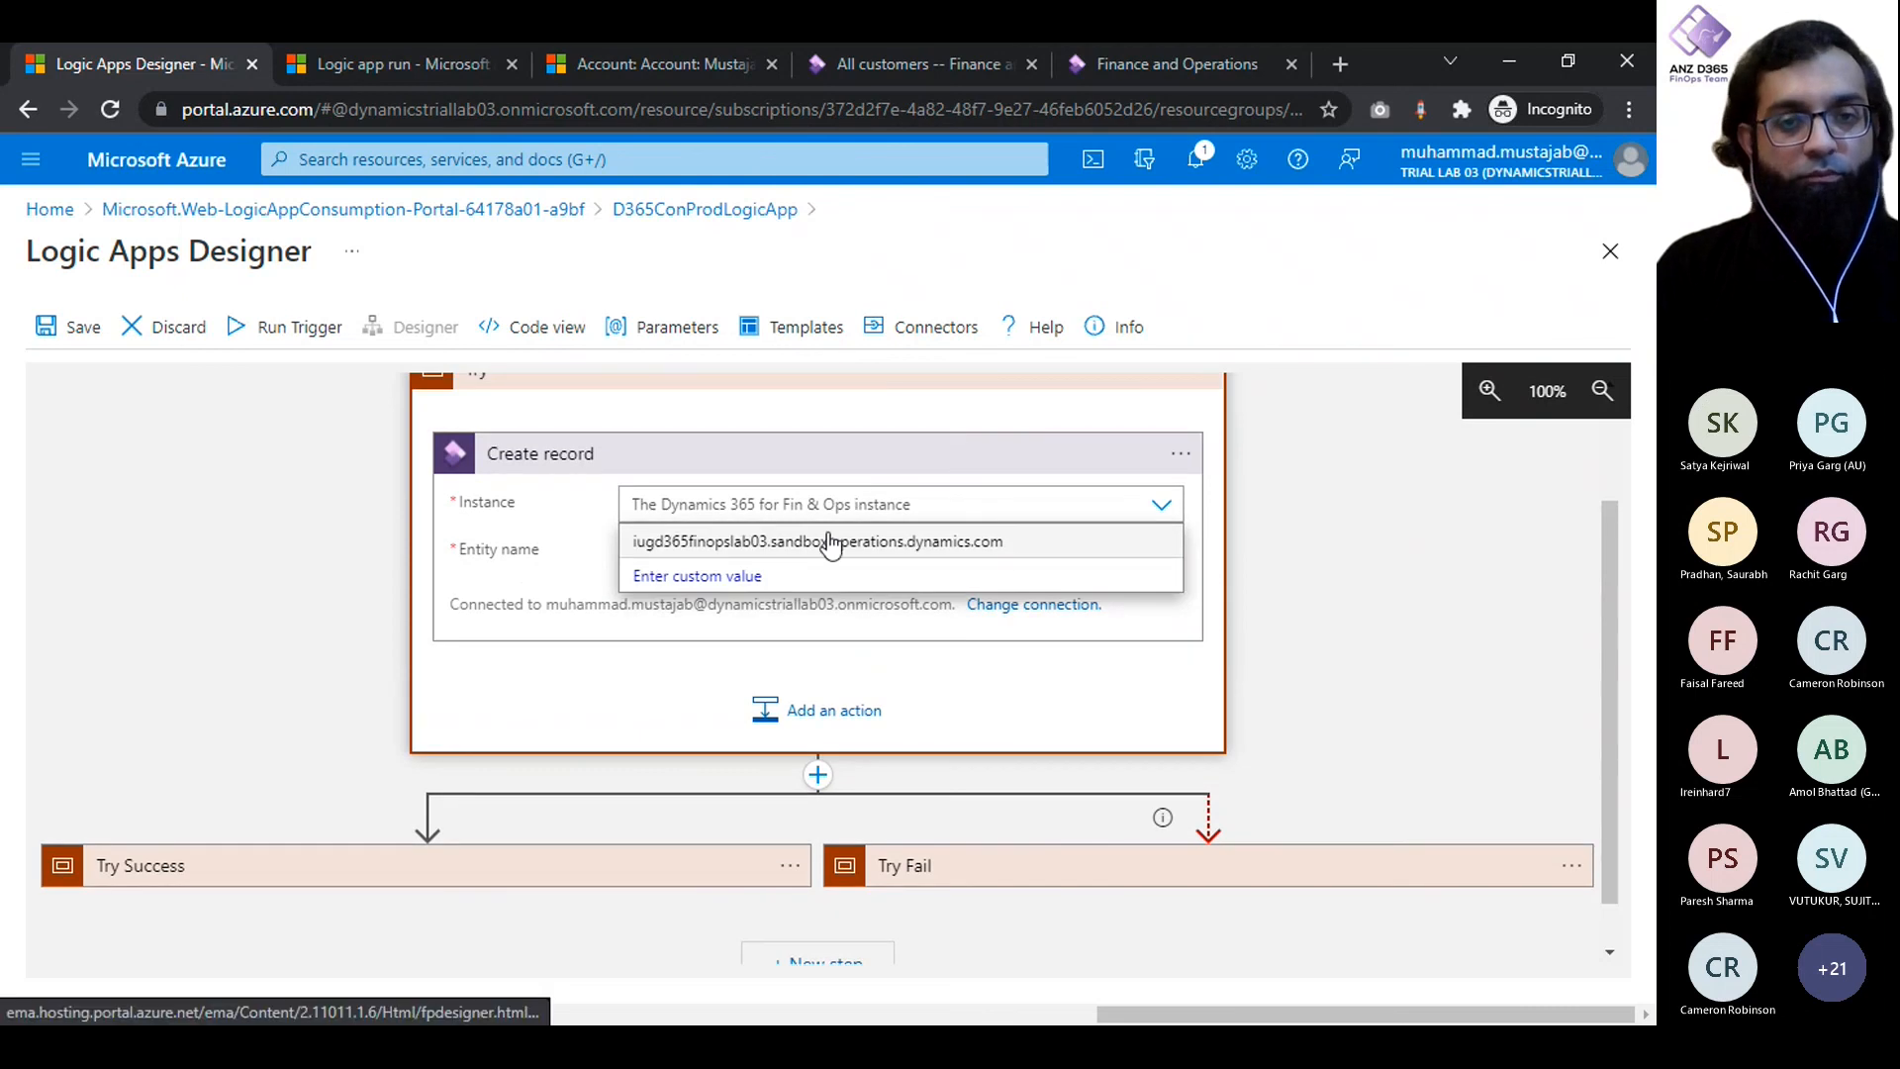
left_click(926, 541)
left_click(1164, 552)
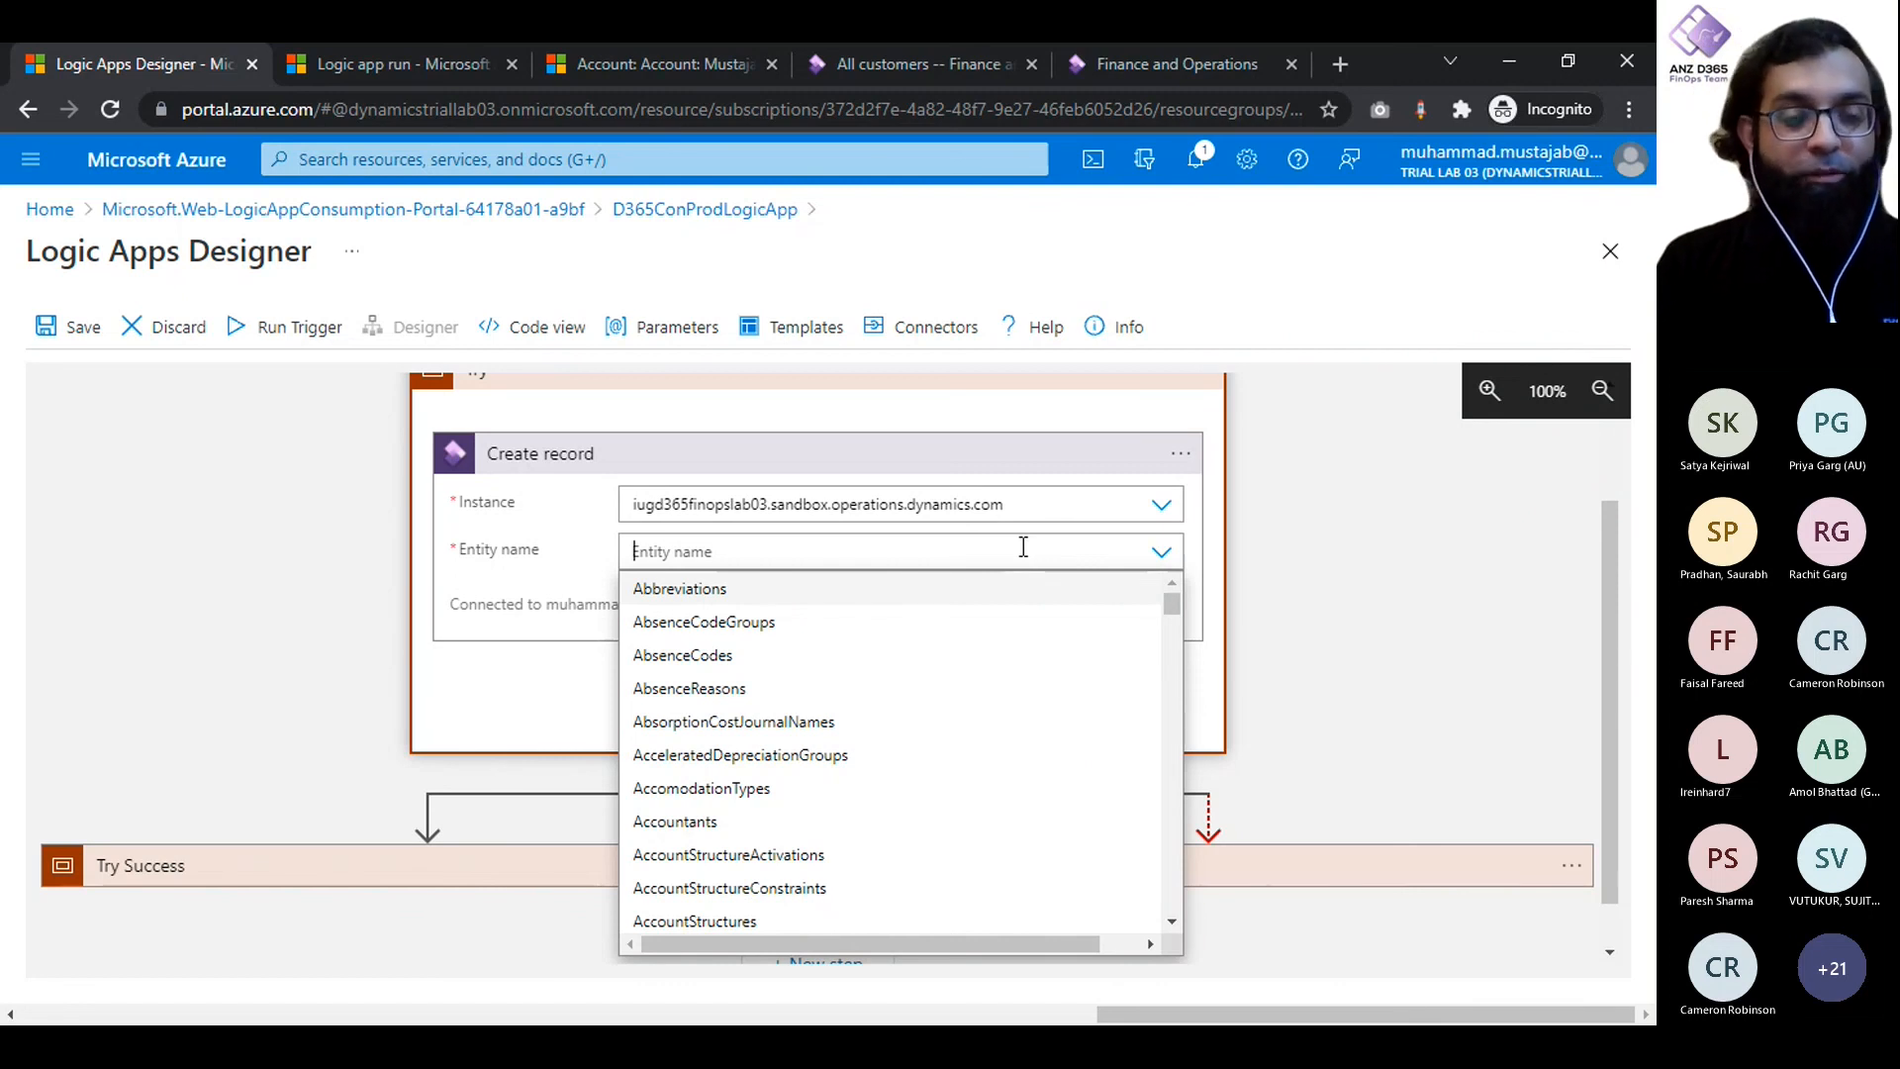
type("Cus")
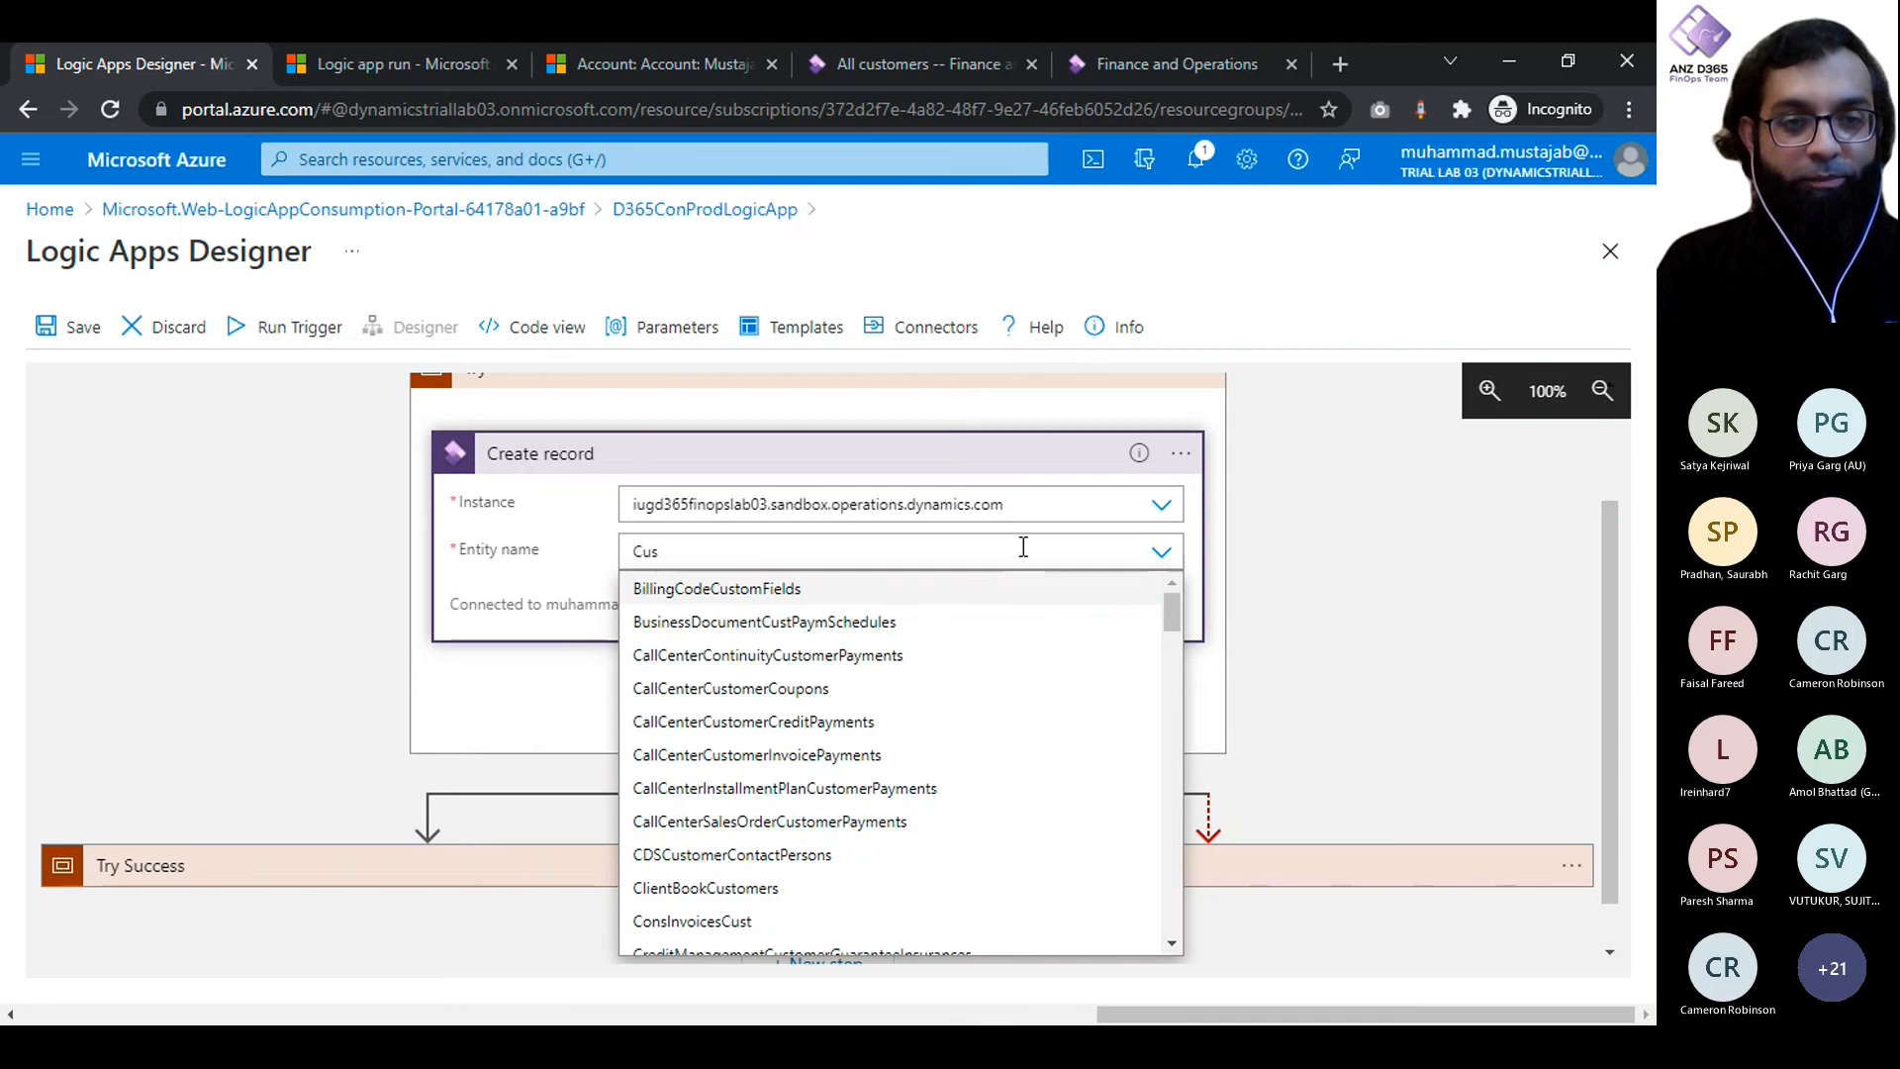
type("tomer")
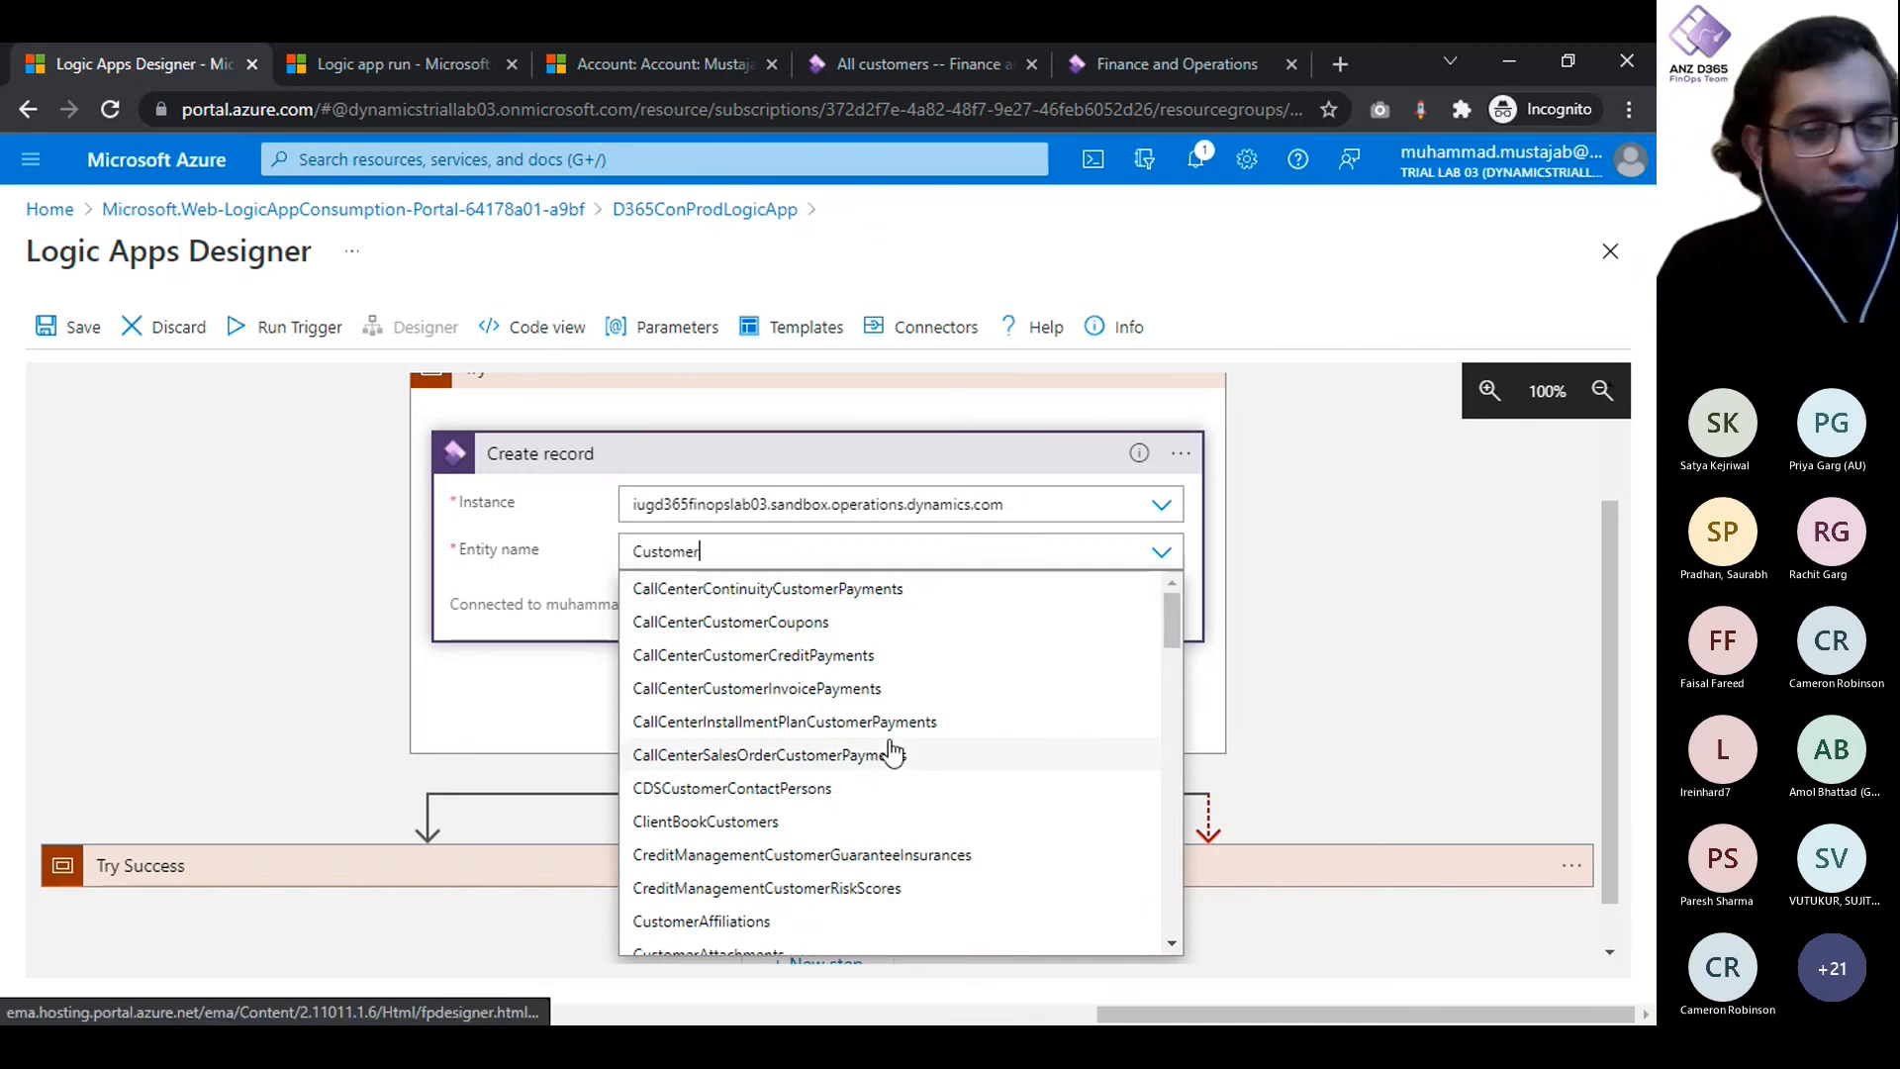
scroll(889, 752, "down", 2)
scroll(892, 752, "down", 4)
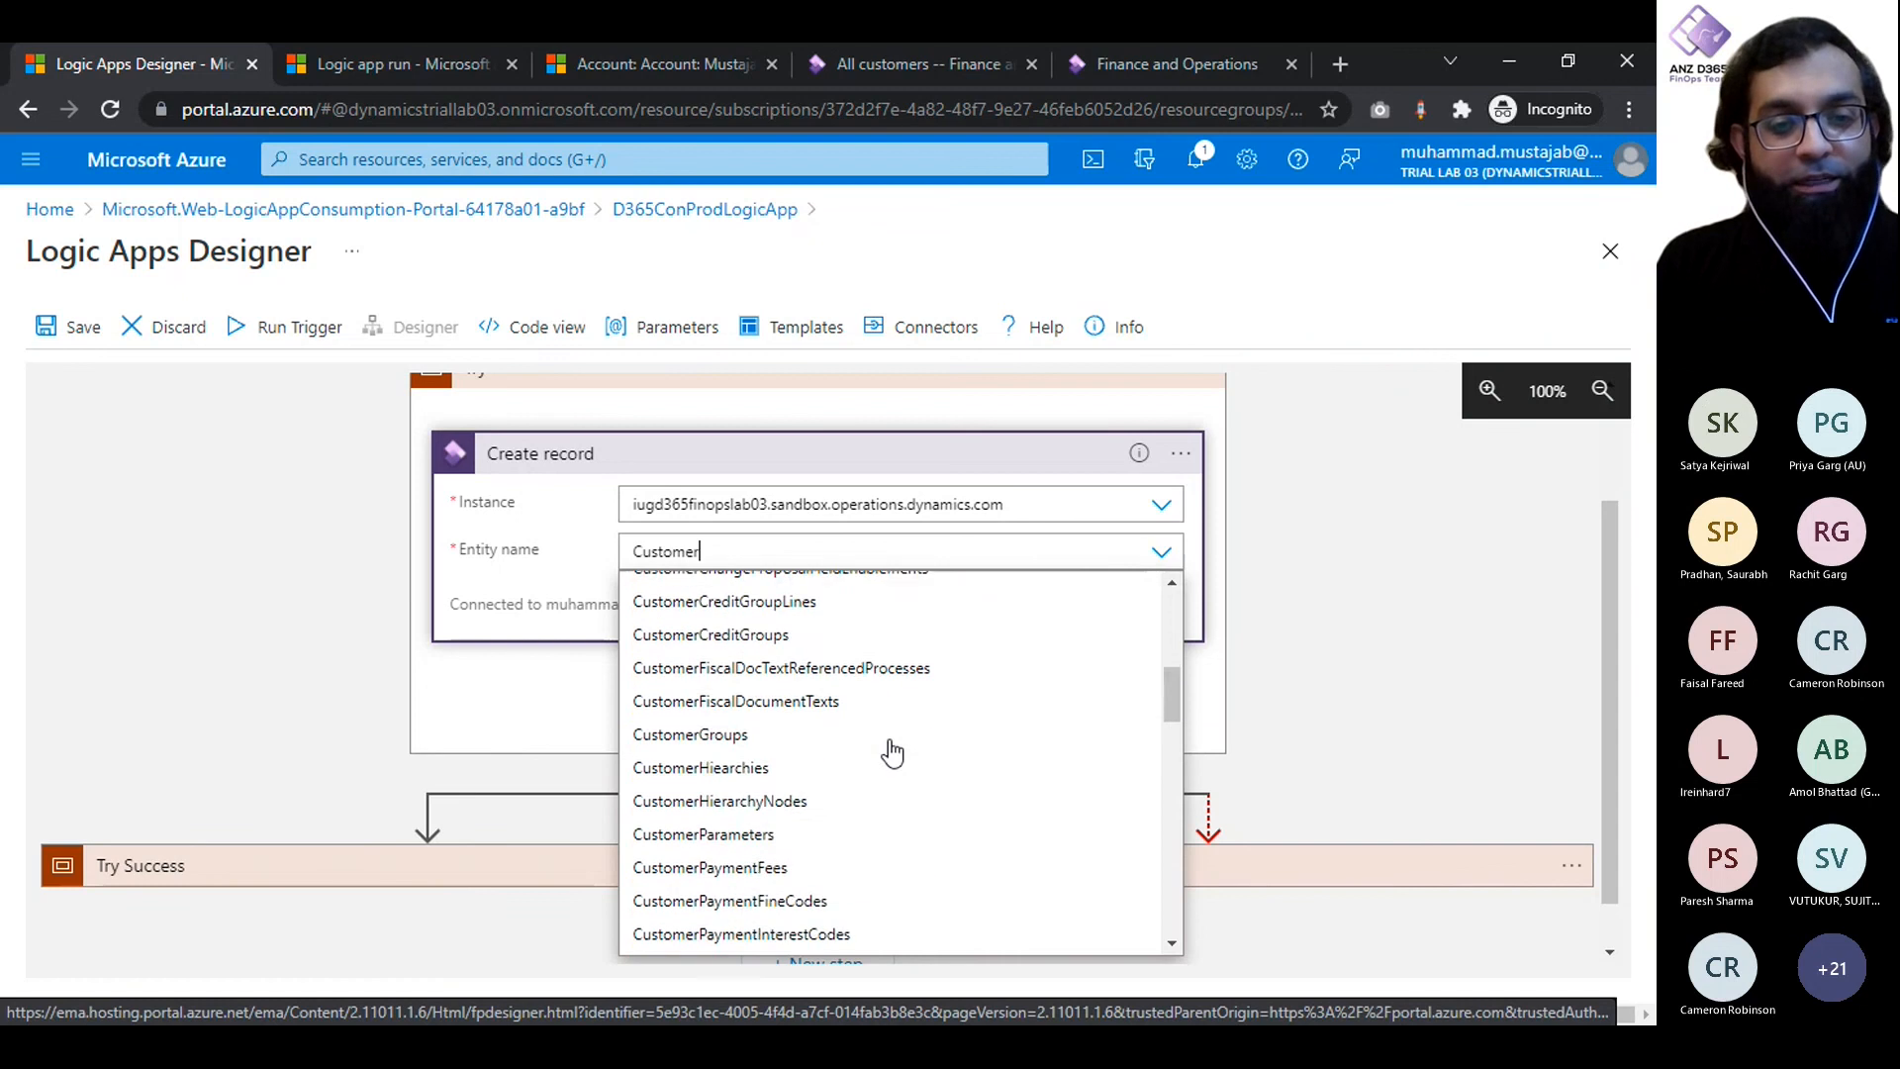
scroll(892, 752, "down", 1)
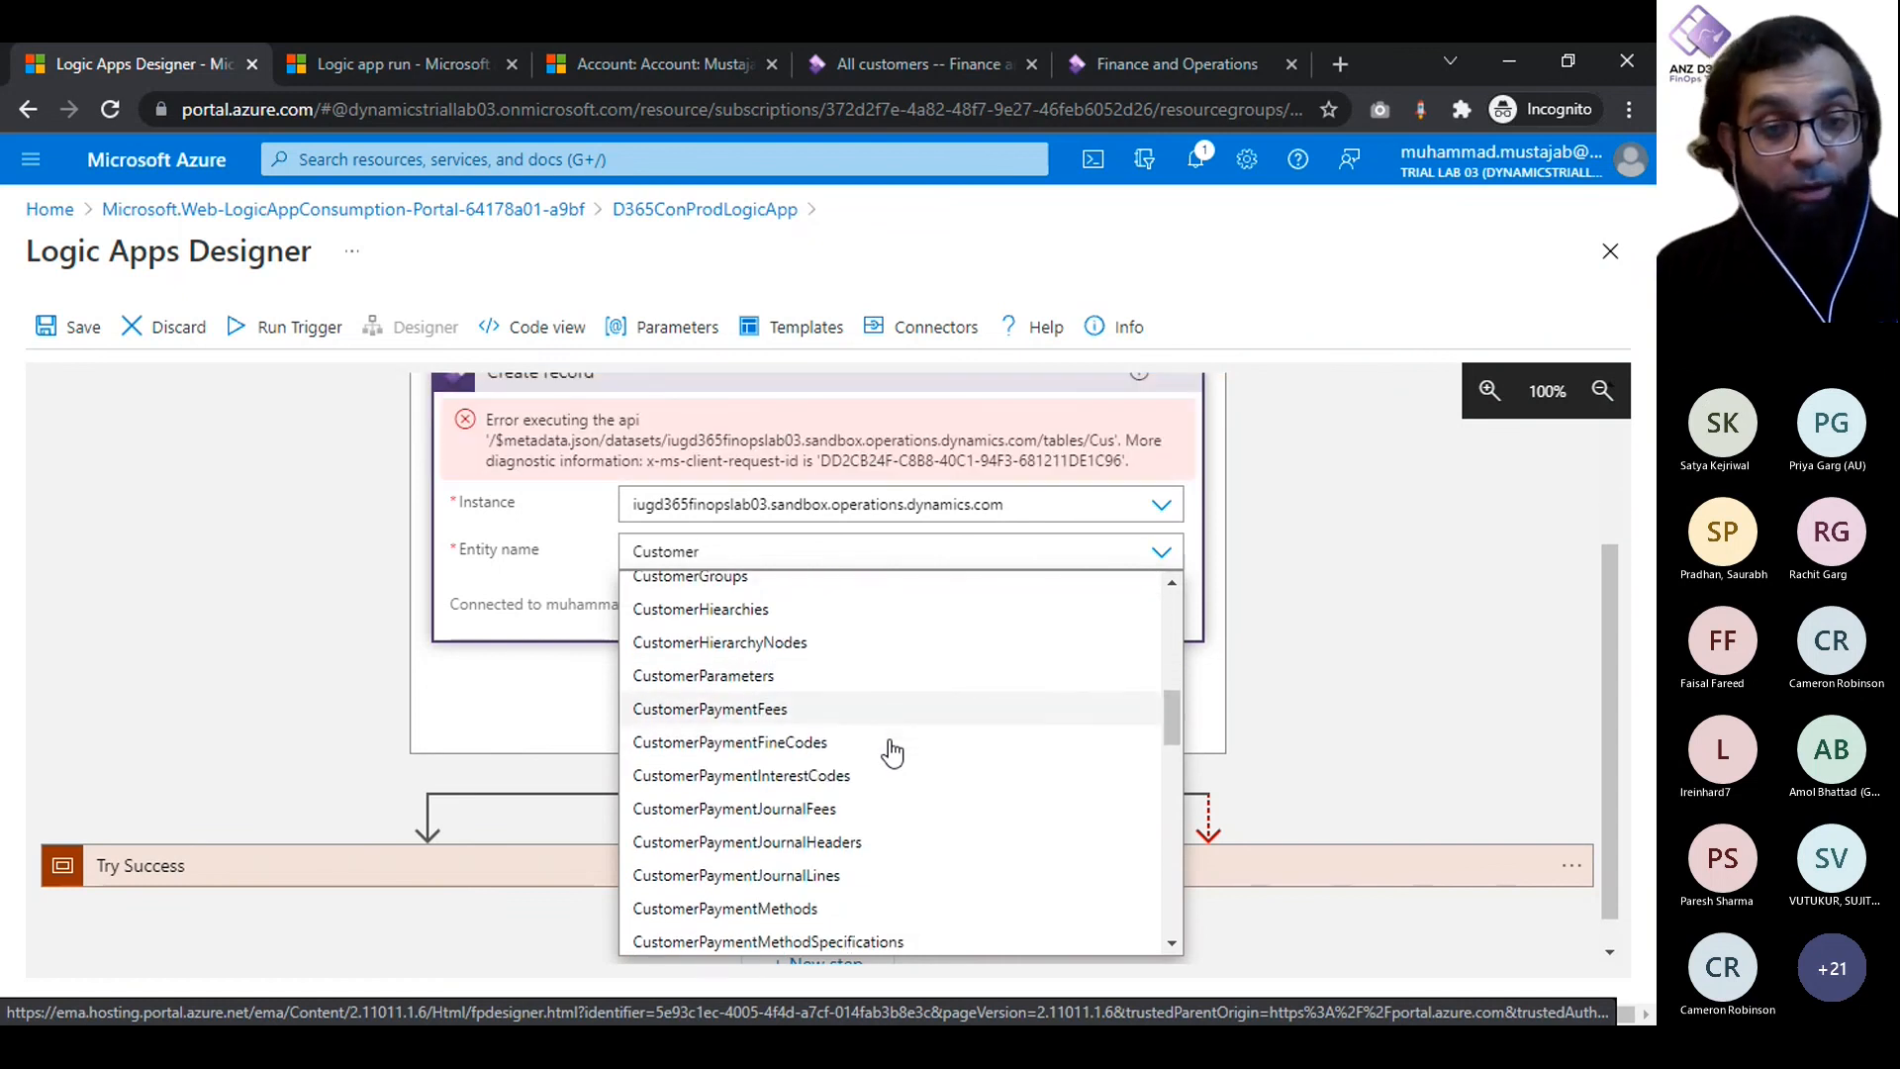
scroll(892, 752, "down", 1)
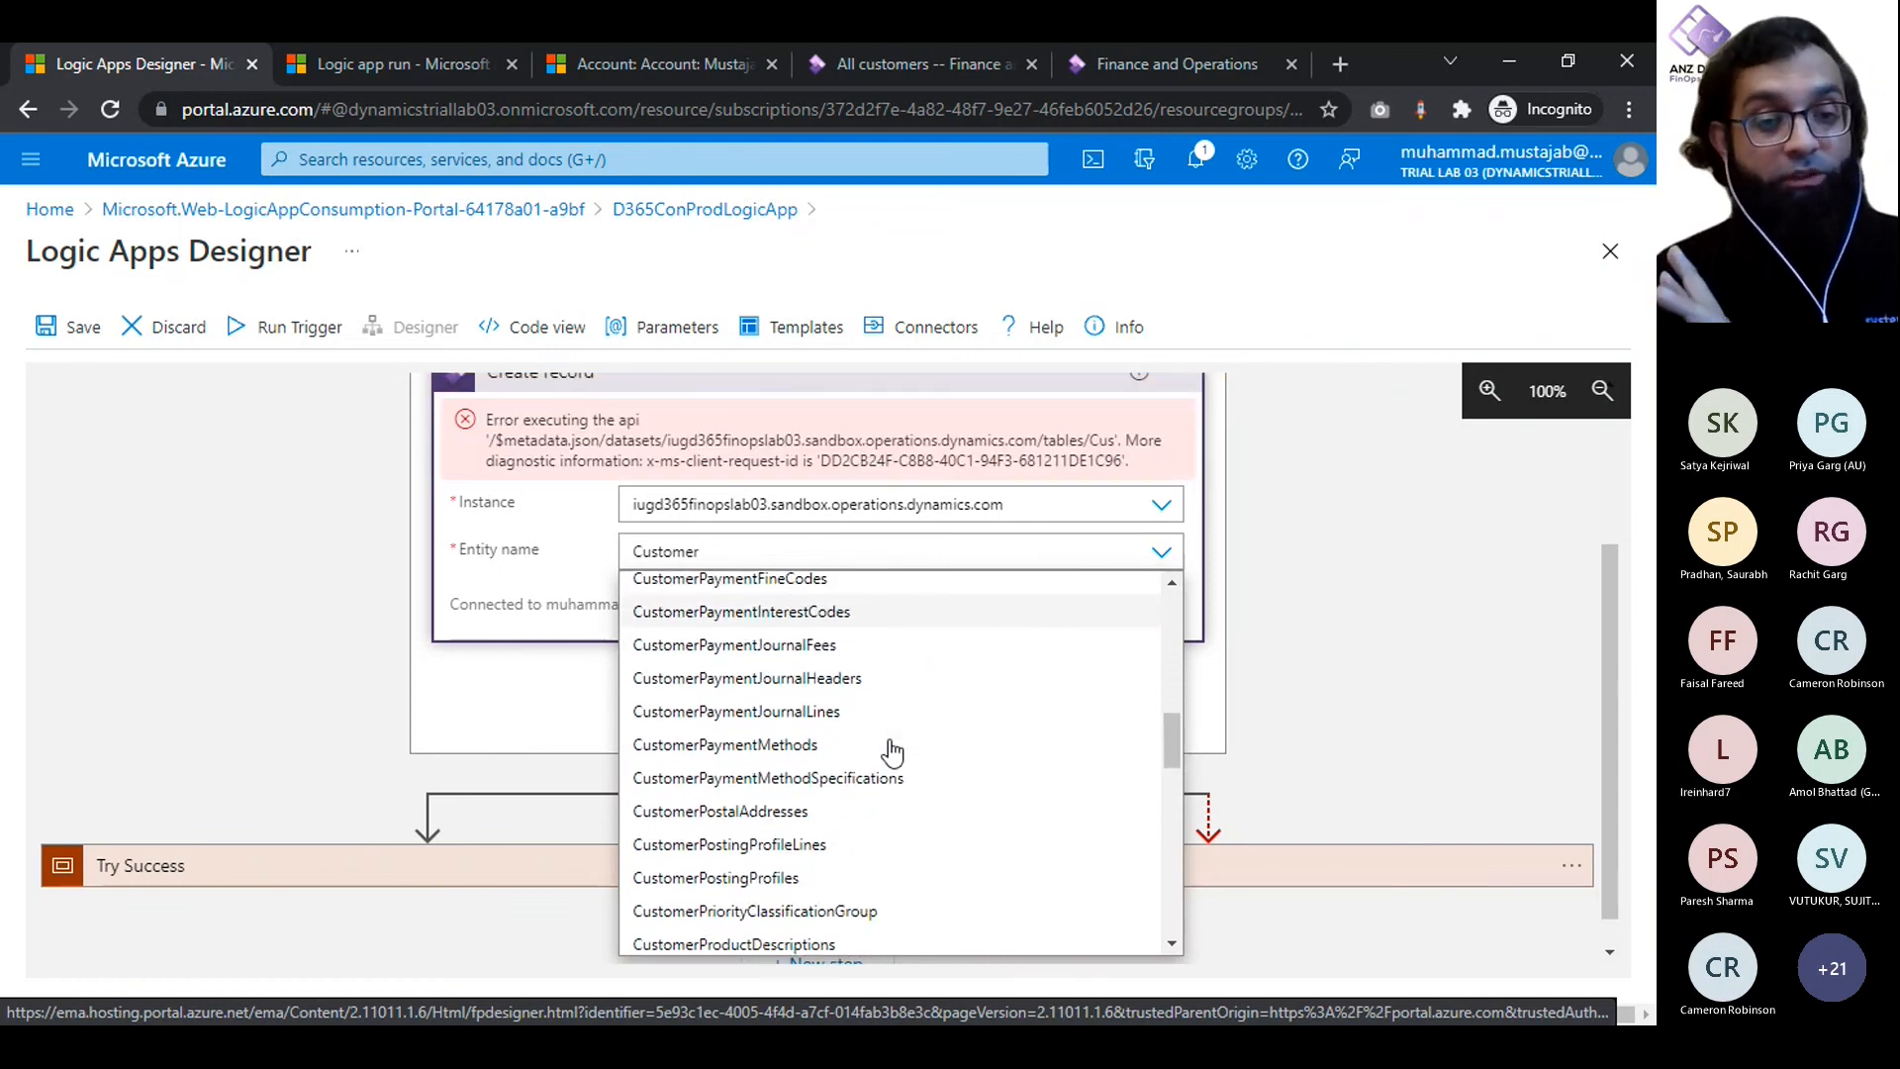
scroll(892, 752, "down", 3)
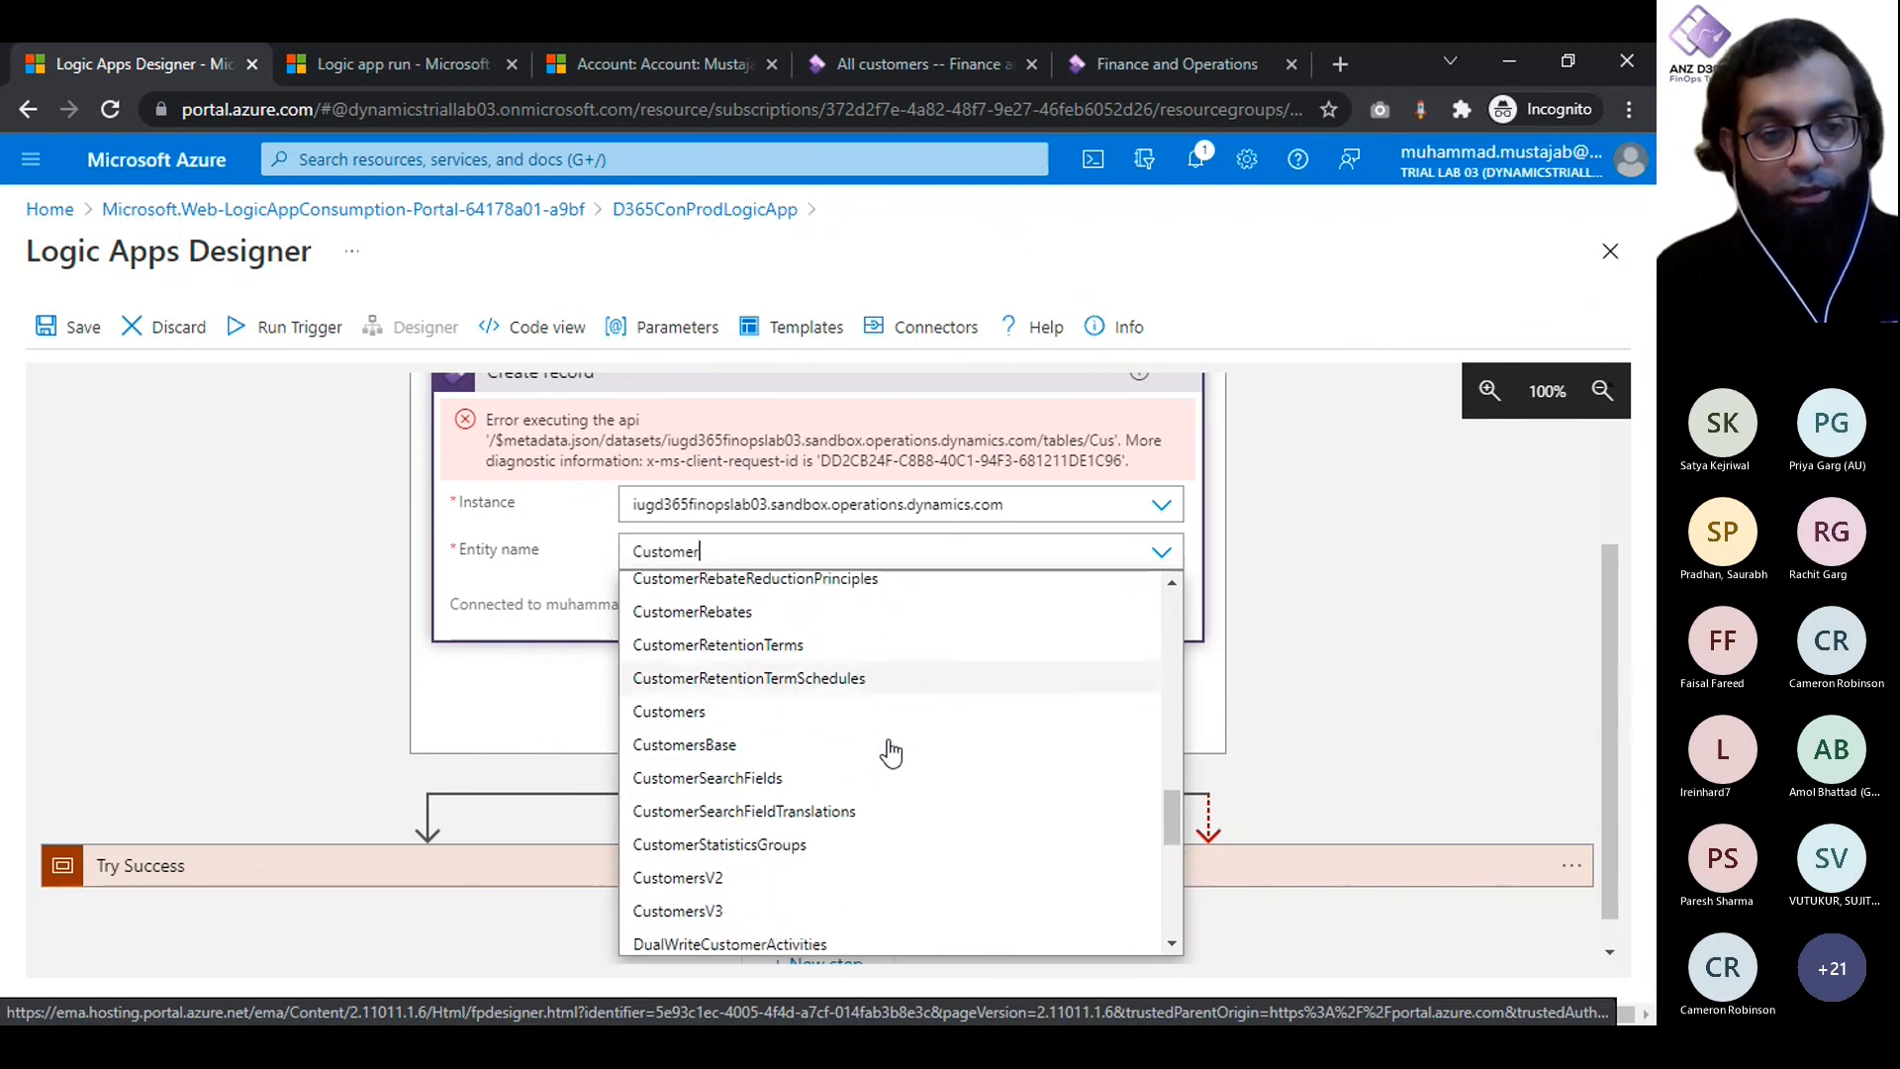
left_click(693, 910)
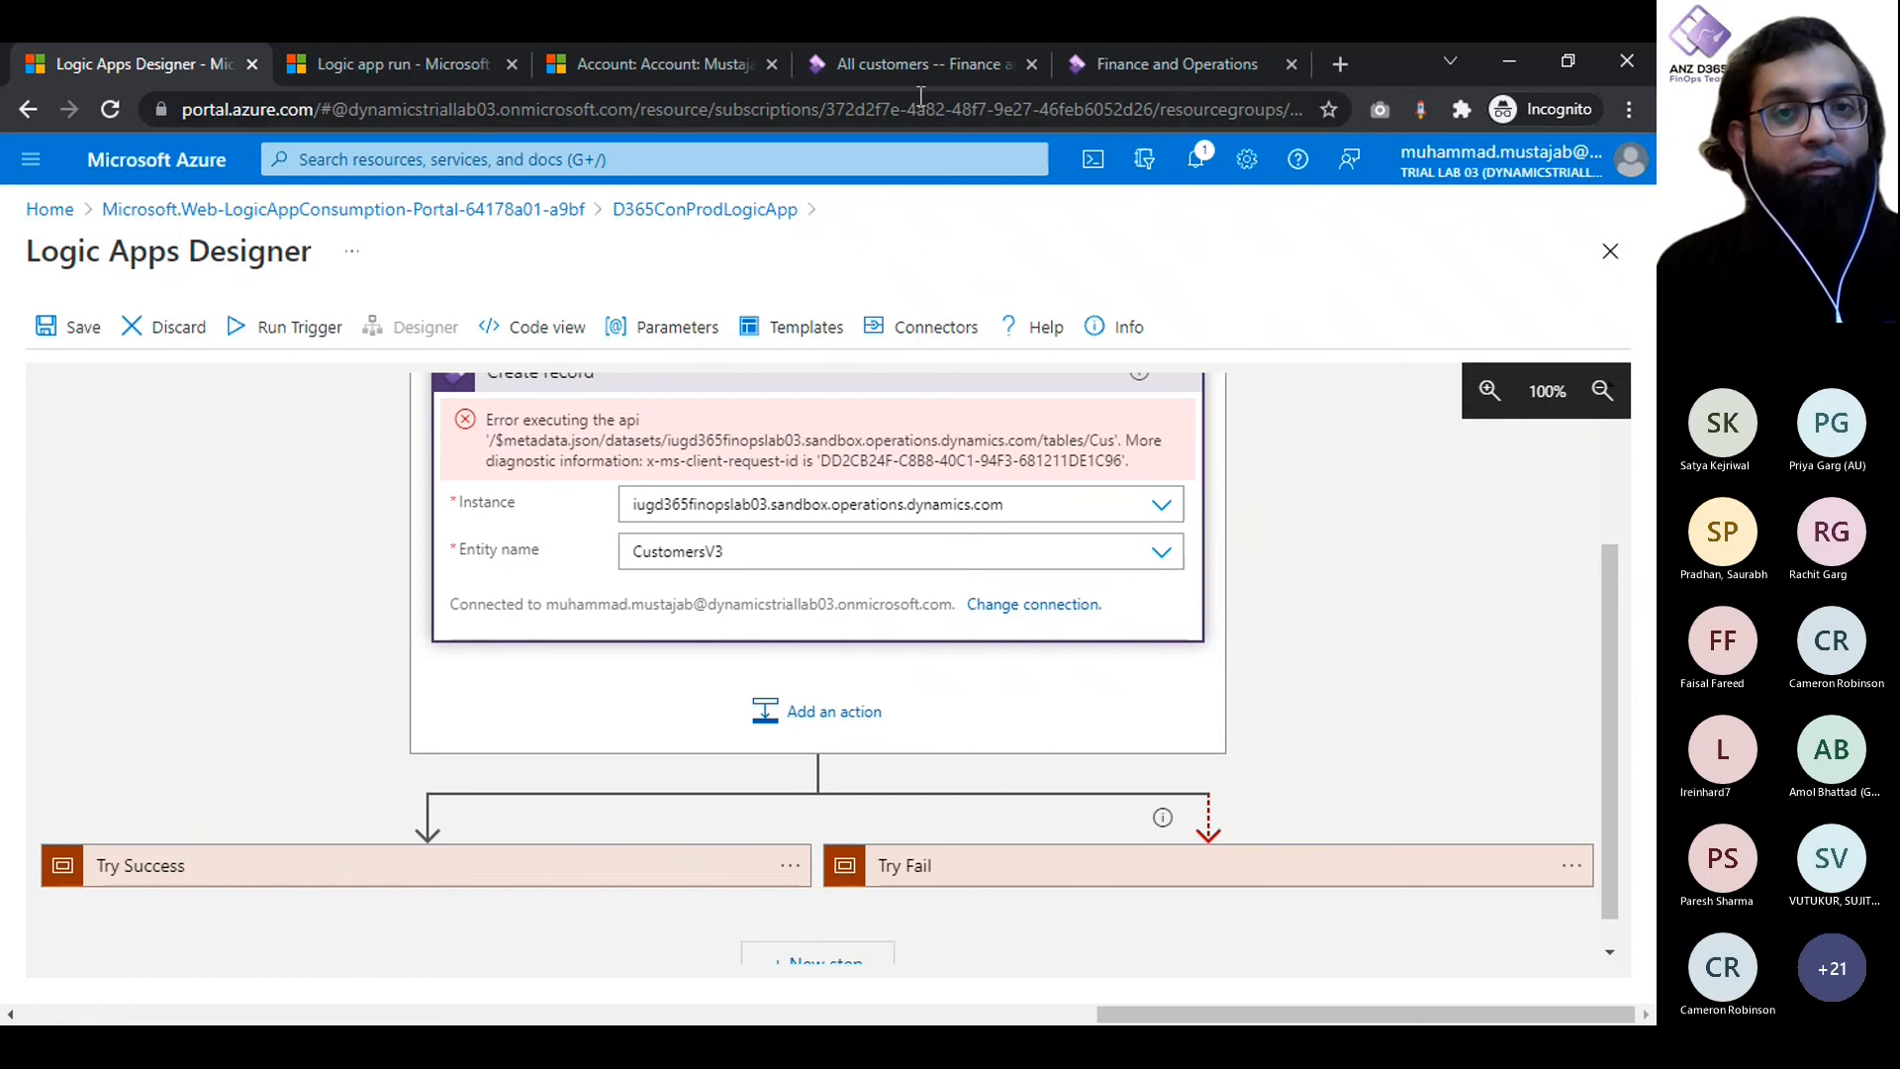
- Check the Finance and Operations customer list and the Dynamics 365 account record, and close the Logic app run browser tab
left_click(894, 63)
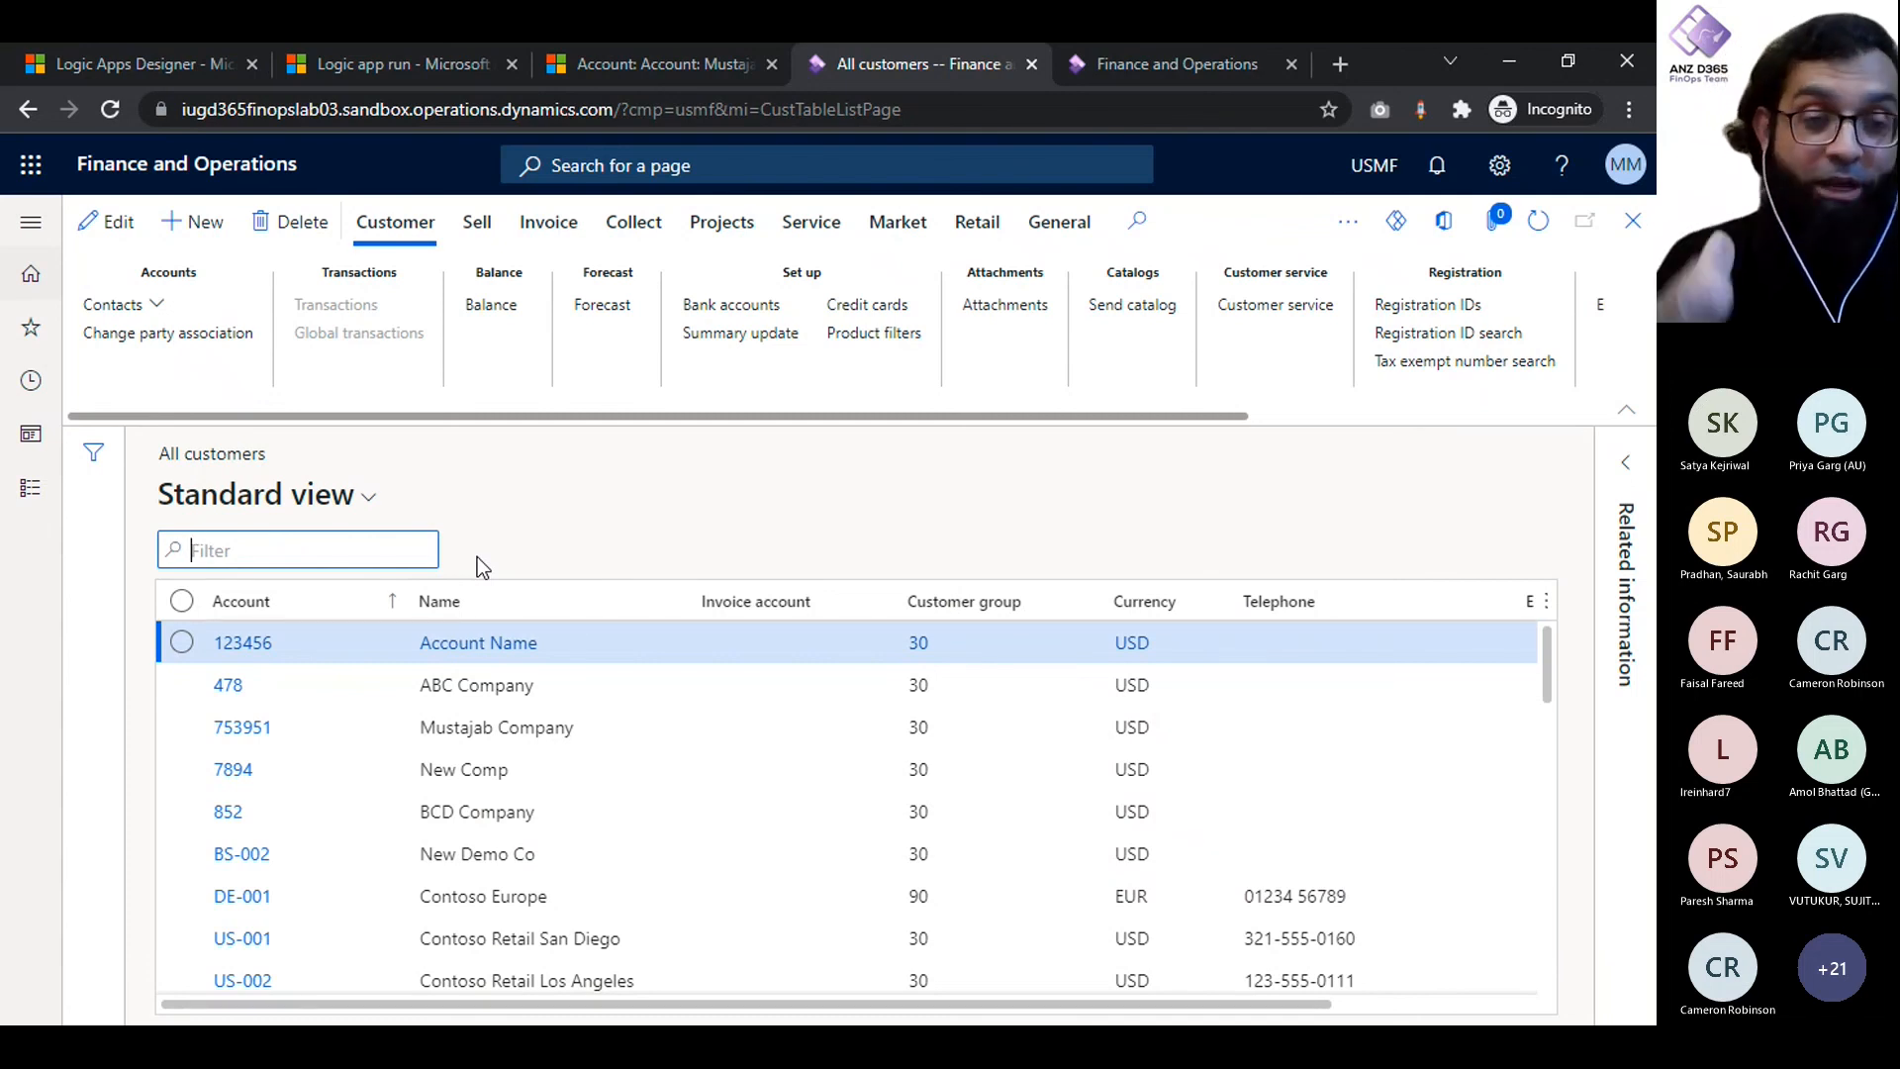
left_click(620, 74)
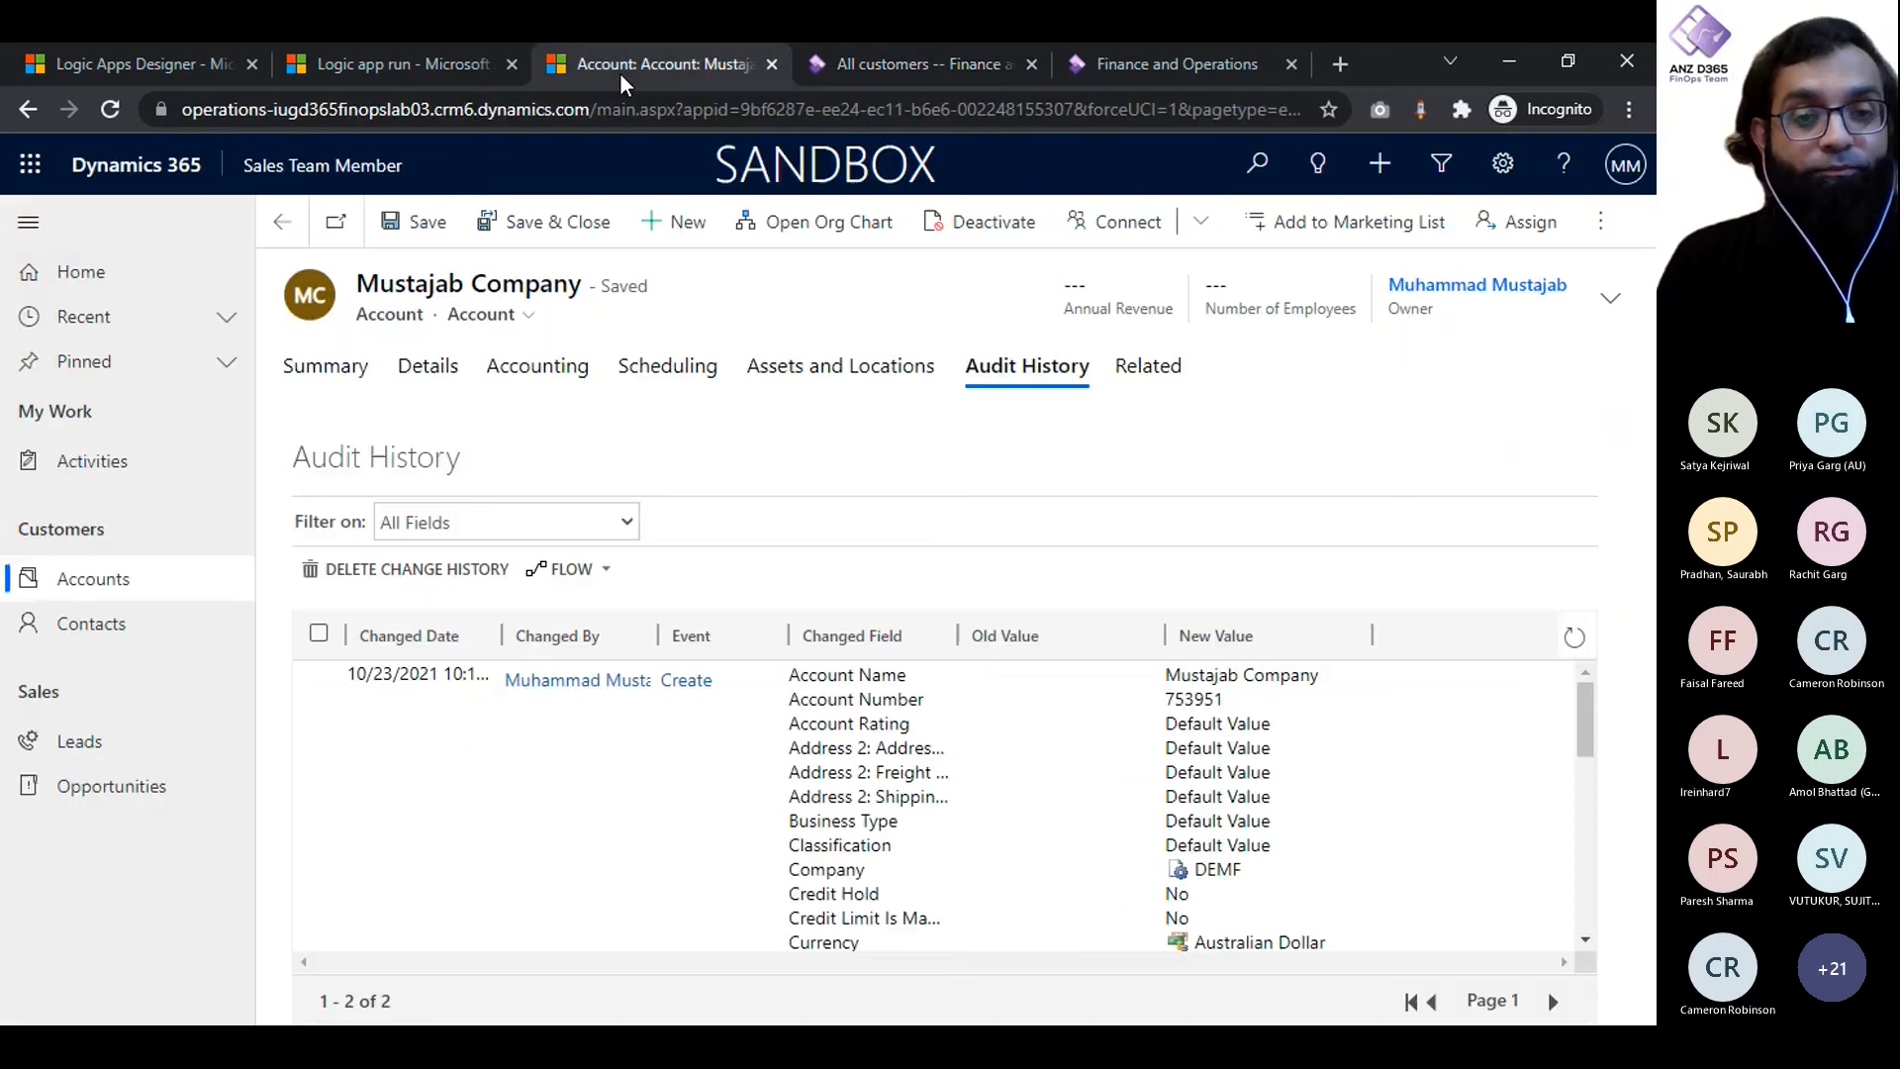
left_click(388, 57)
left_click(173, 61)
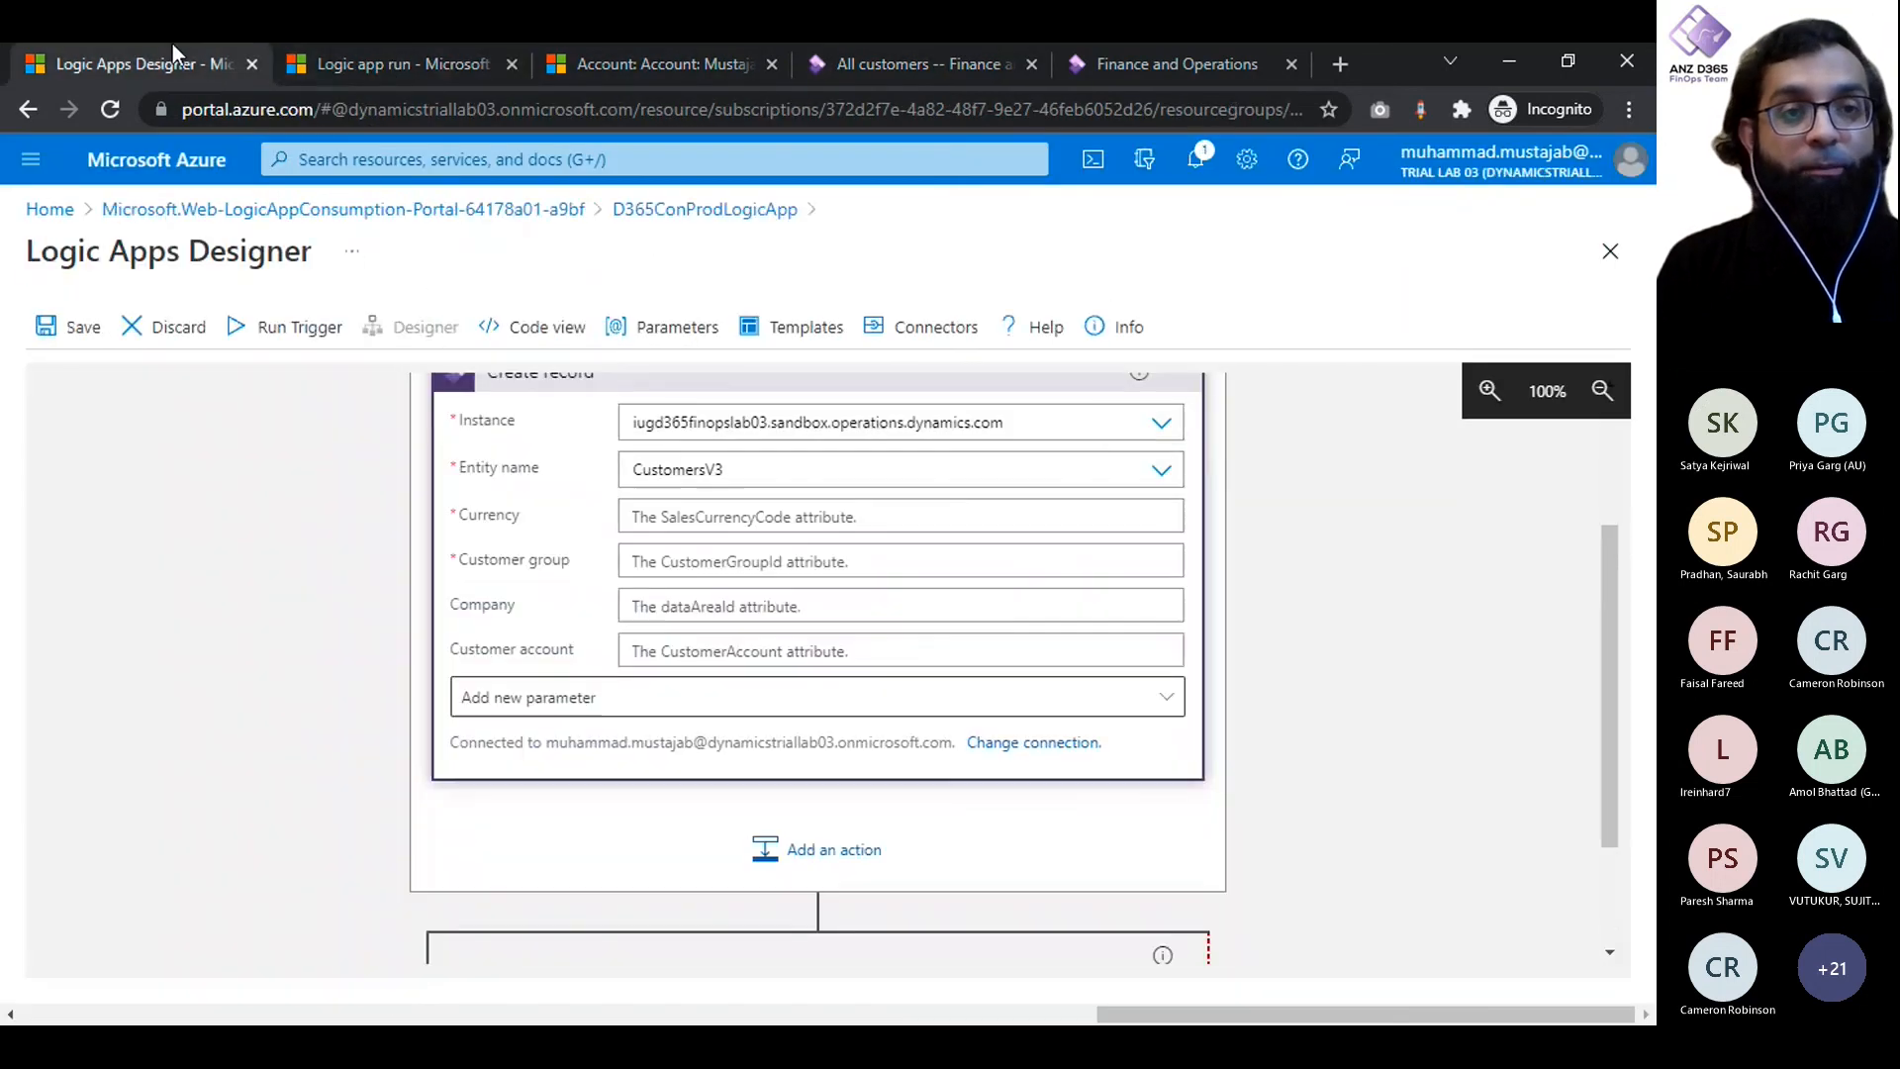
left_click(512, 65)
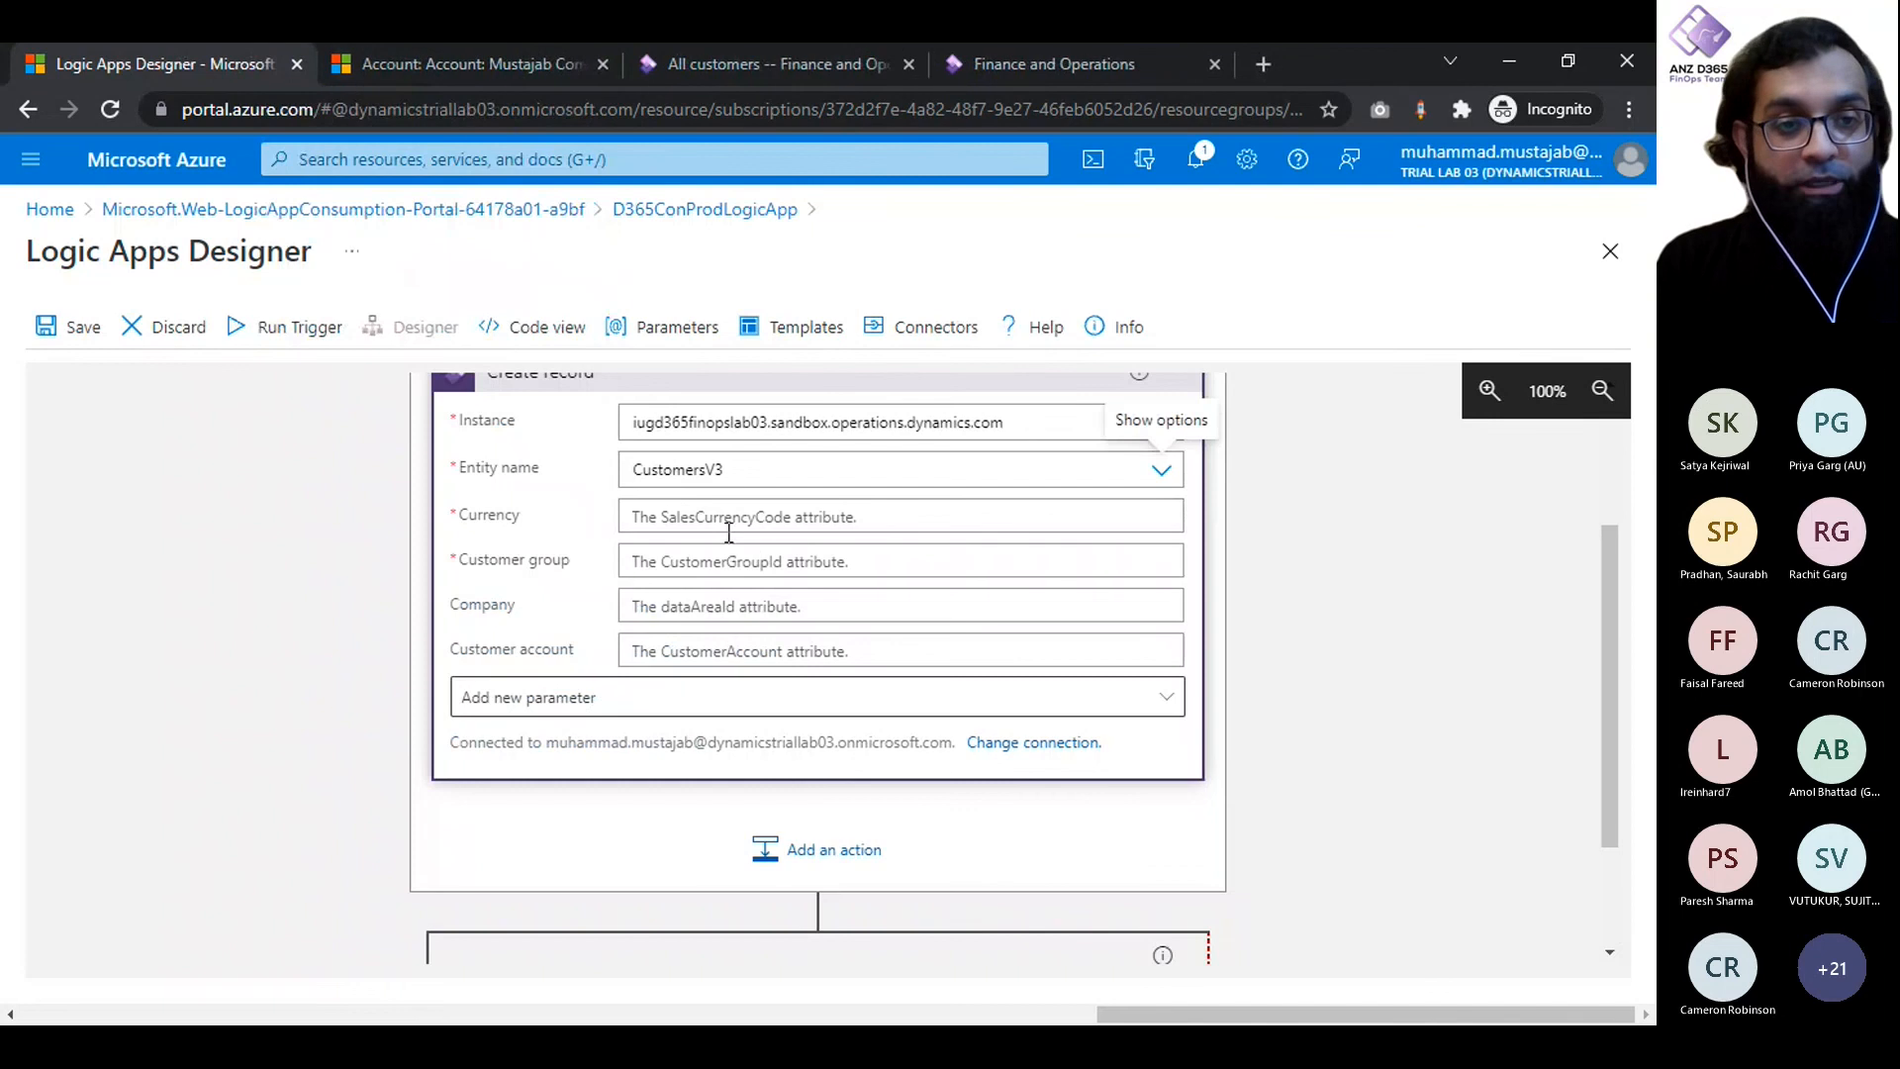
- Set the Create record action's currency to USA
left_click(685, 516)
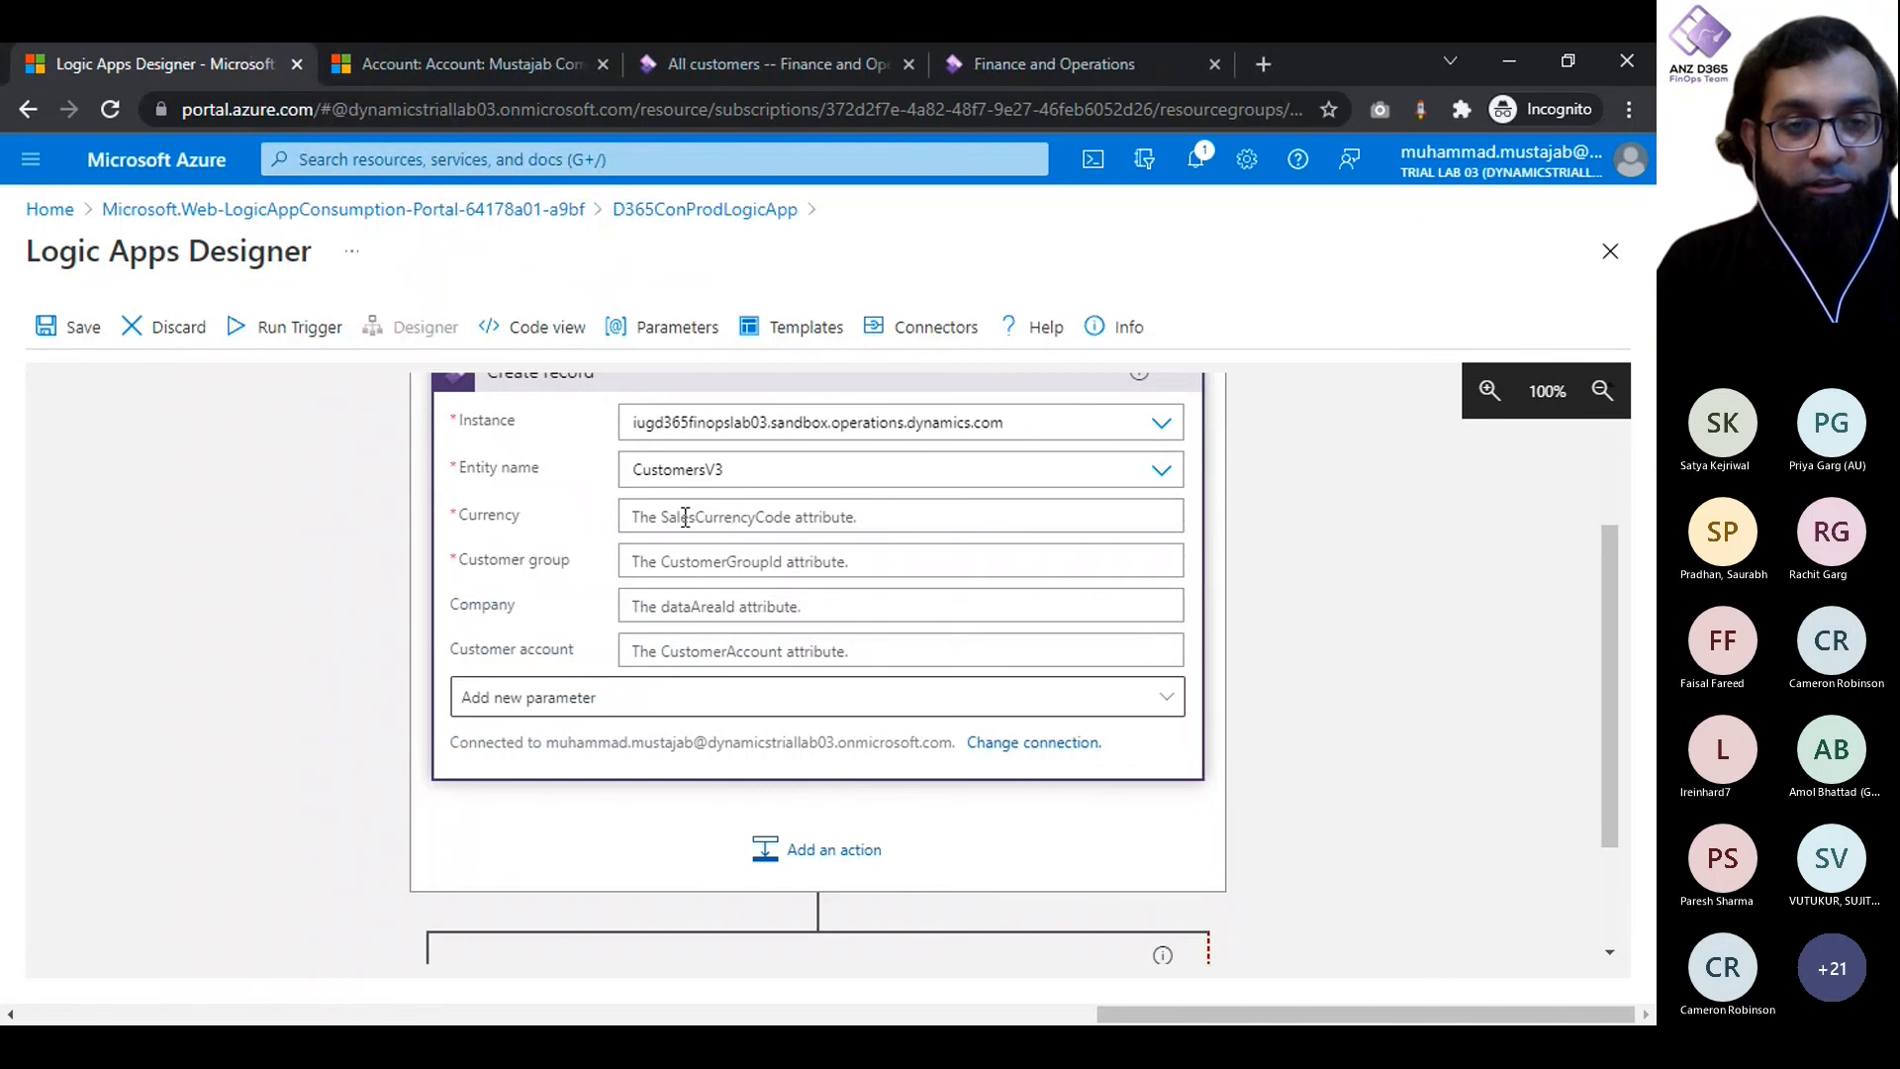
type("US")
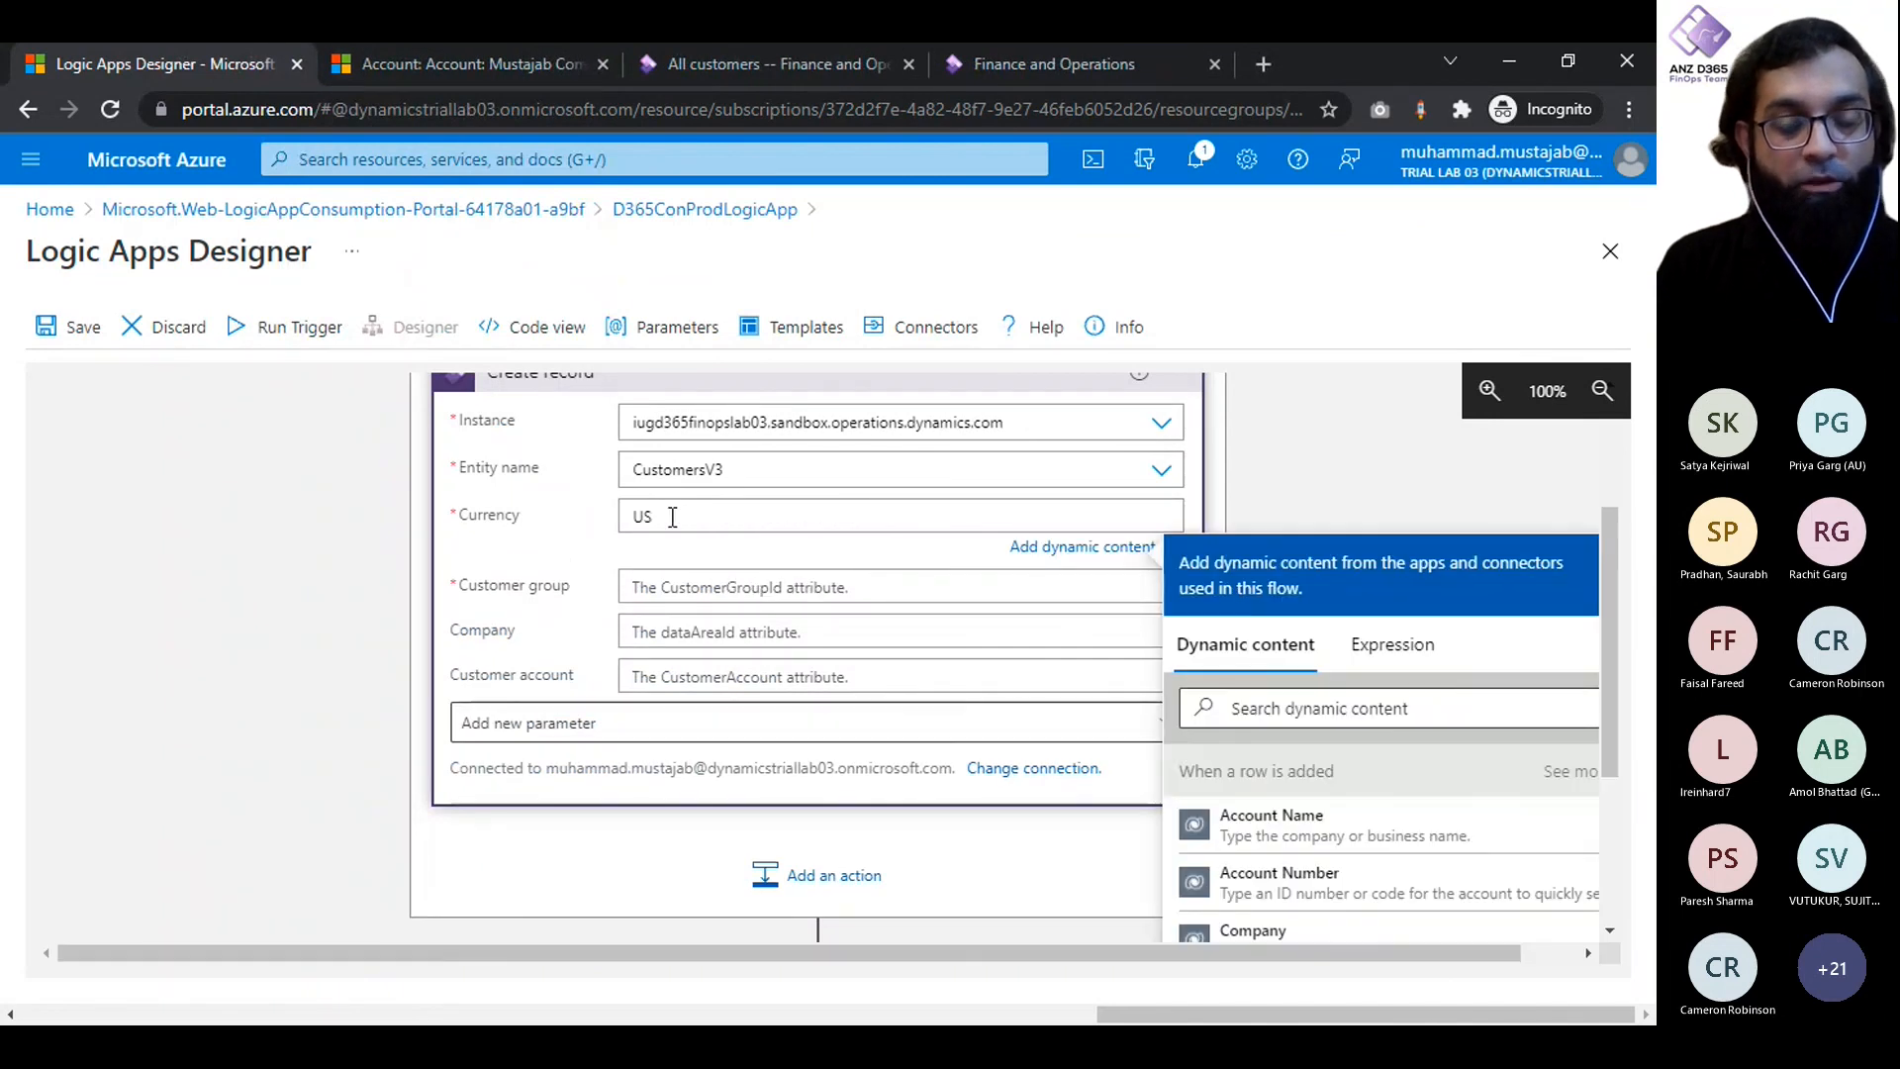
left_click(672, 517)
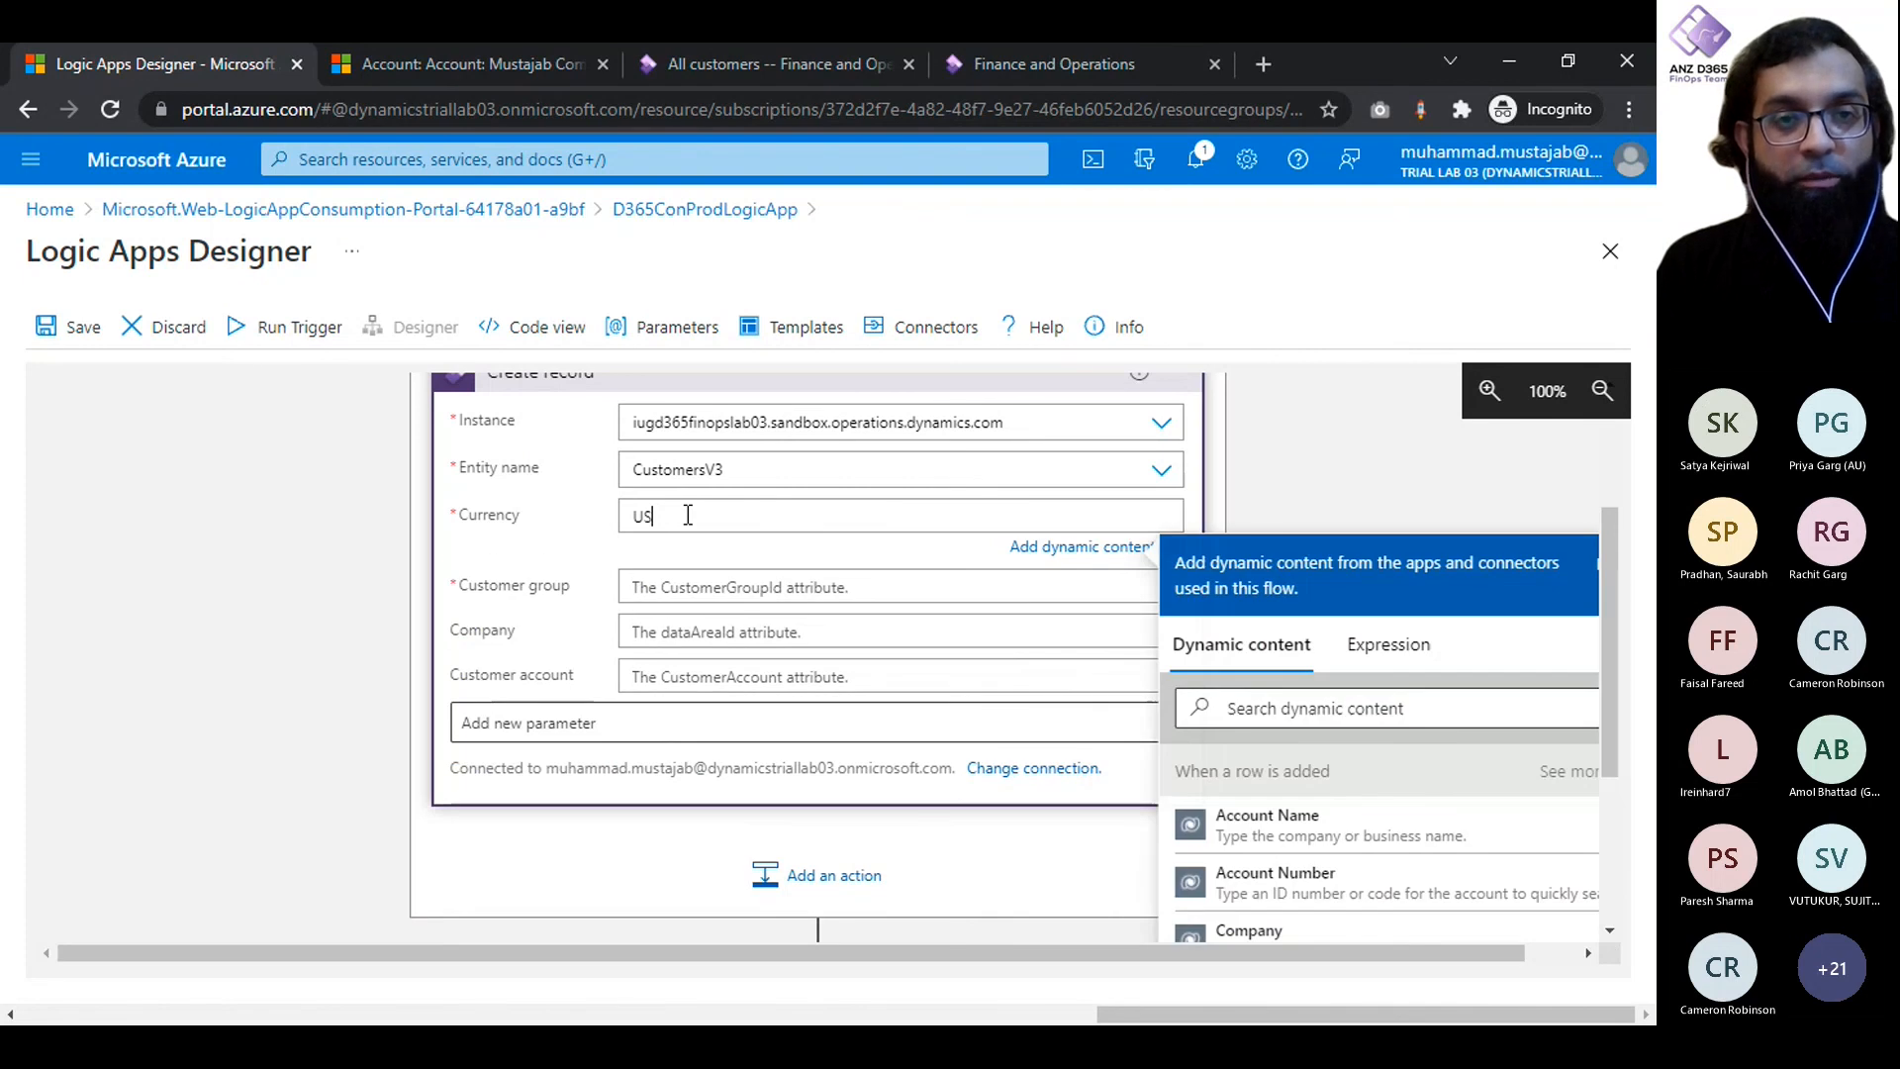
scroll(817, 402, "down", 2)
- Start a new session for the expired Finance and Operations Customer groups page
left_click(1018, 61)
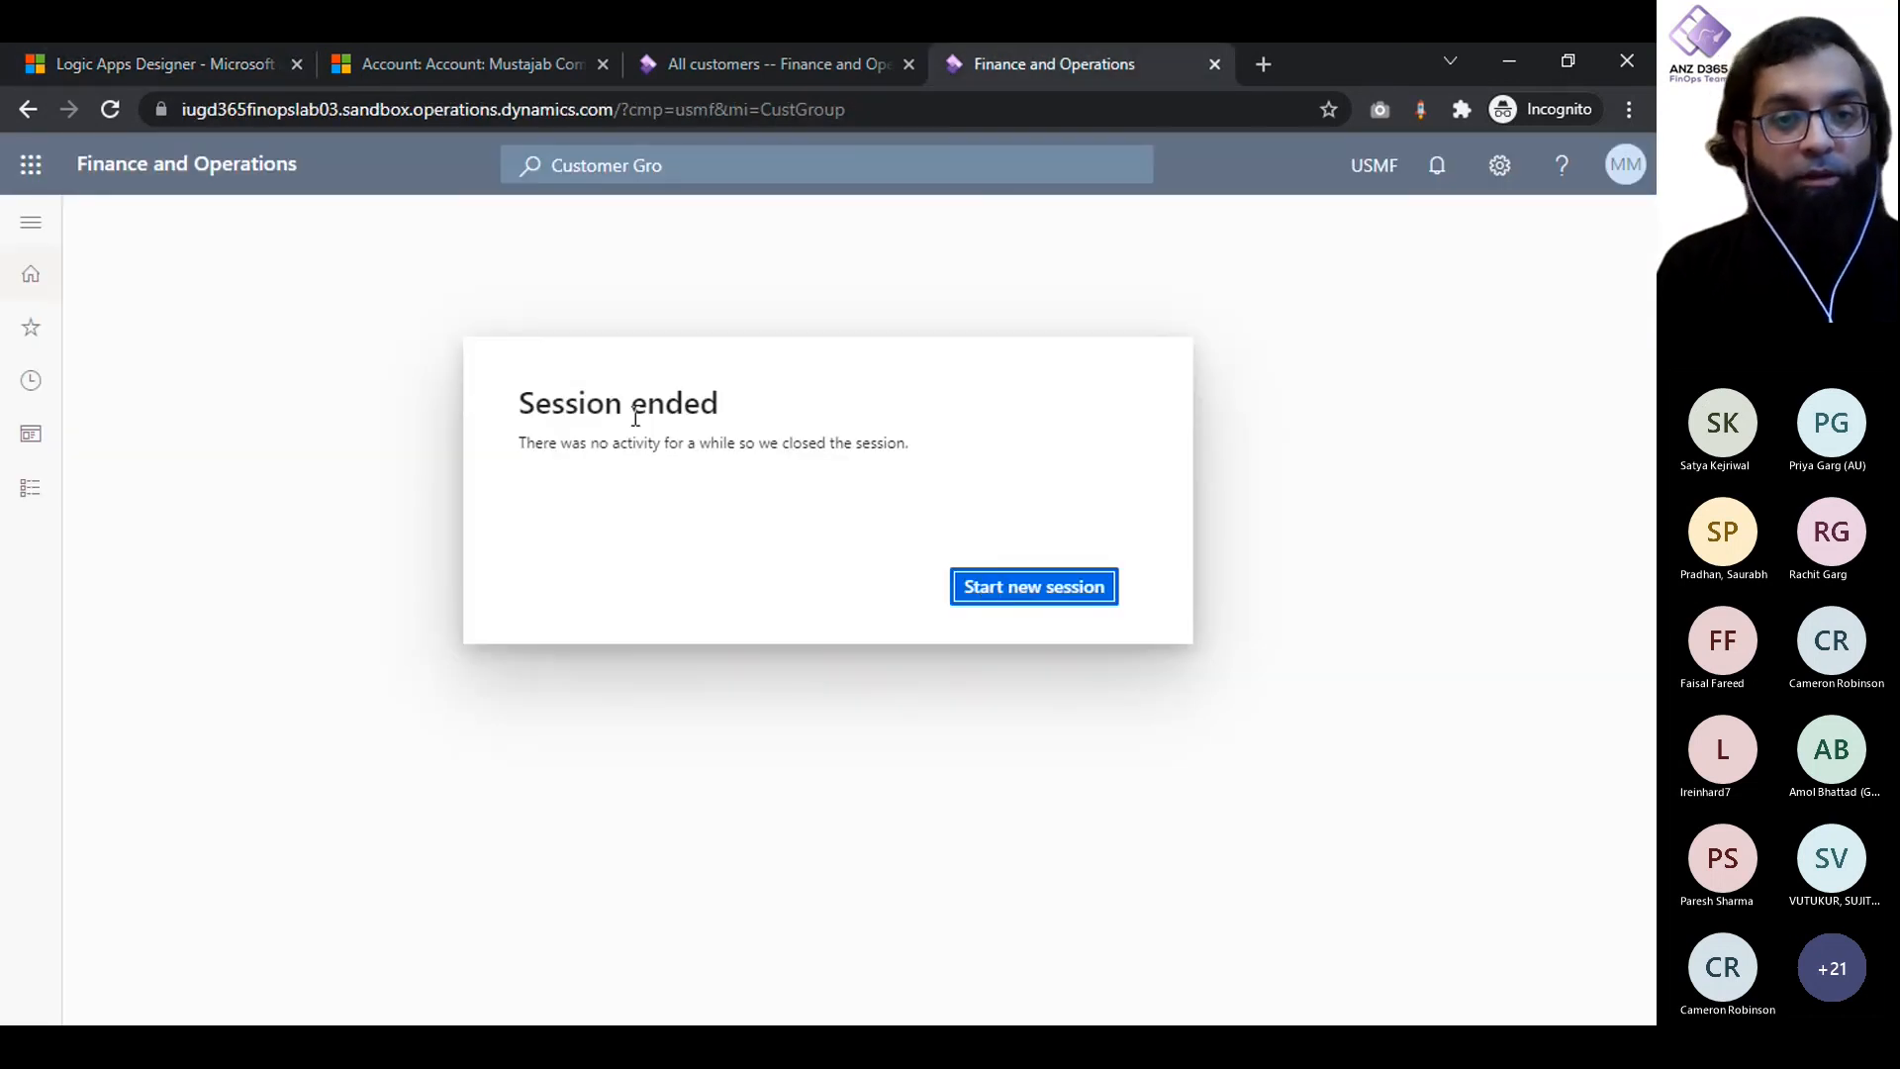
left_click(1005, 589)
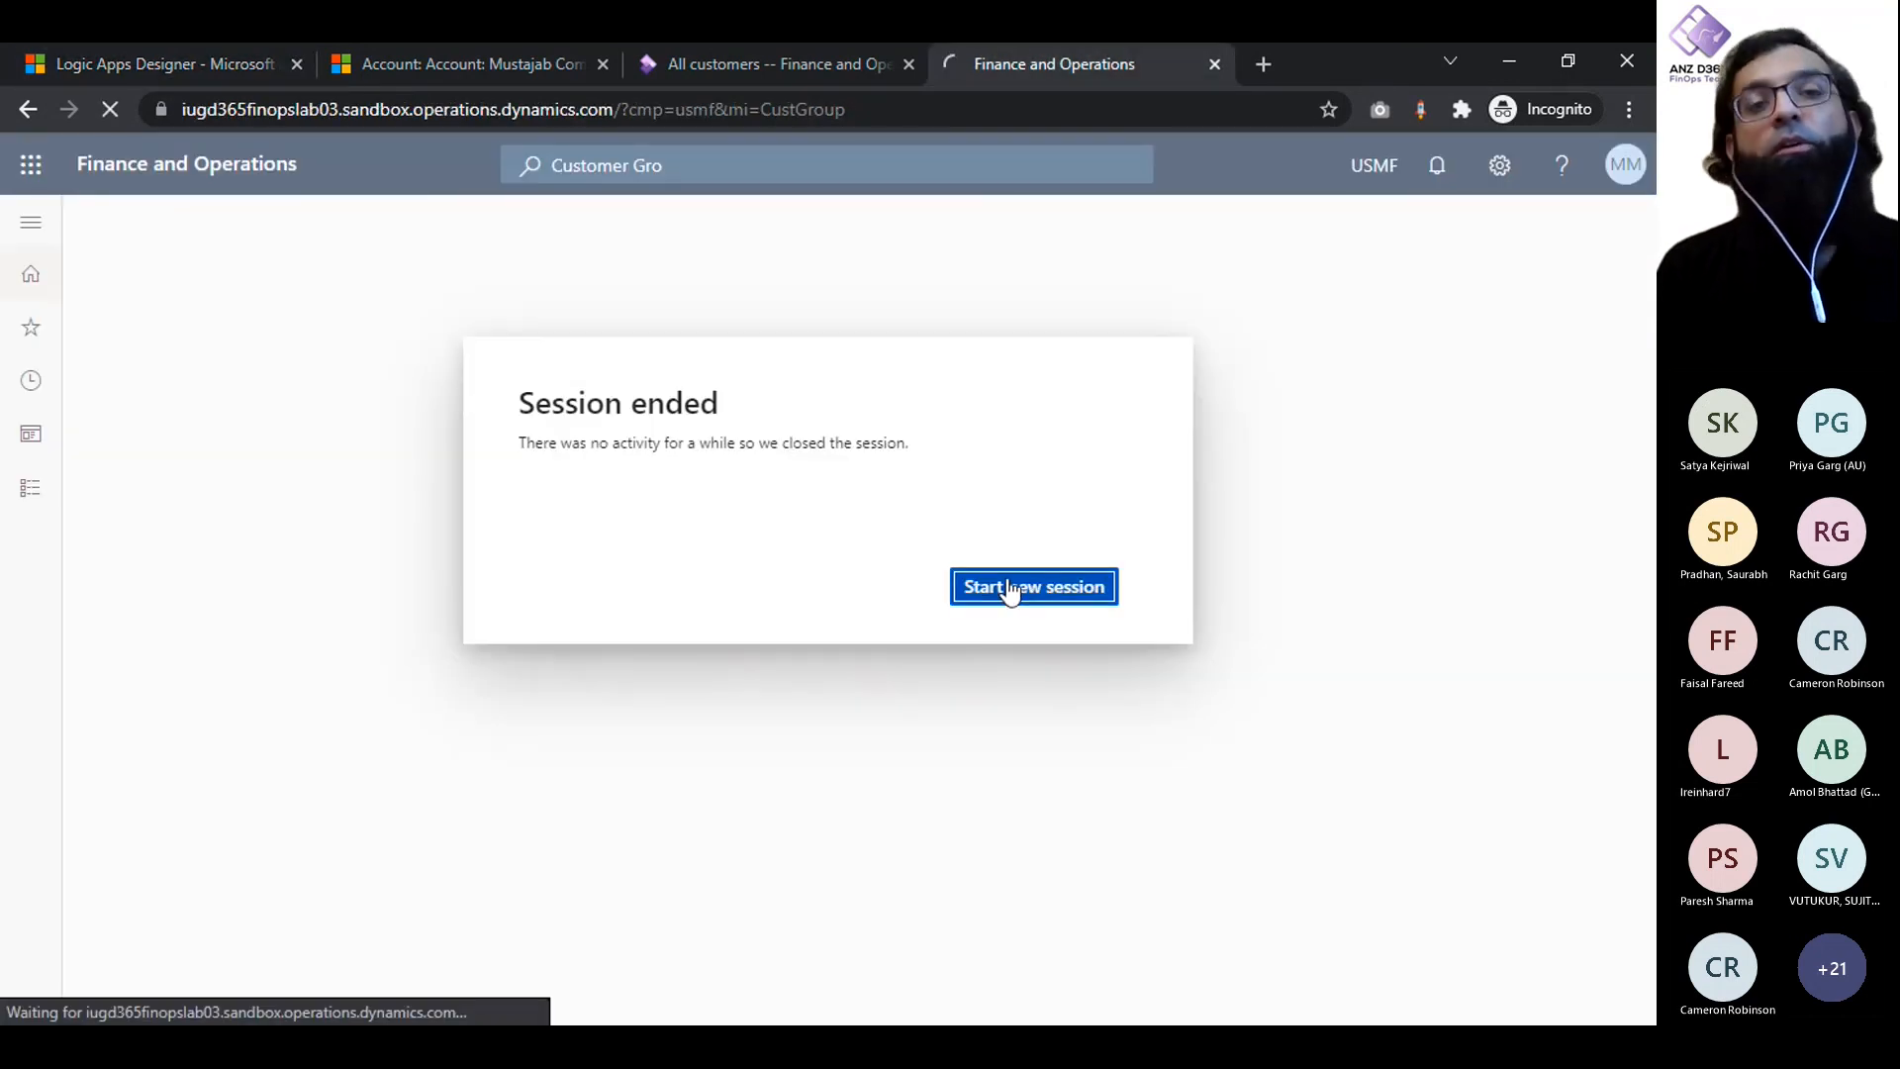
left_click(780, 73)
left_click(1007, 77)
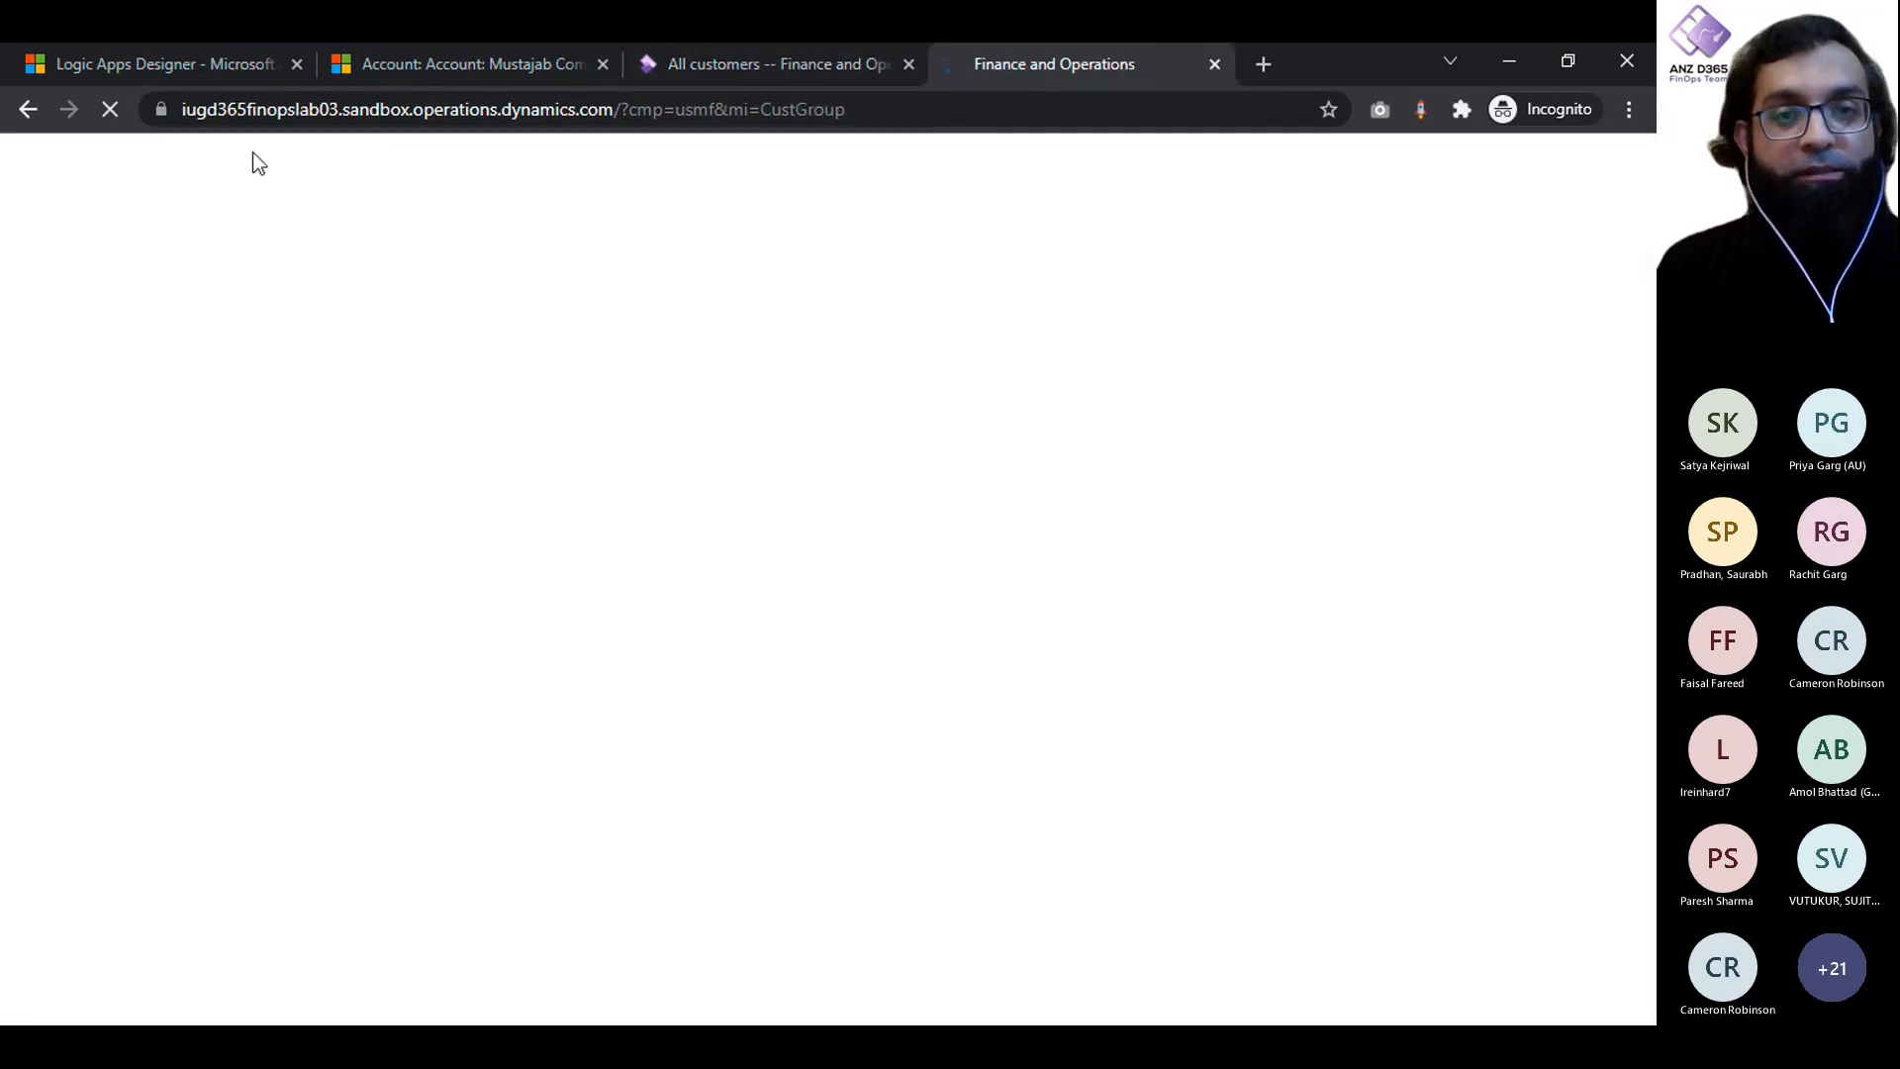
- Return to the Logic Apps Designer and set the Create record action's customer group to 30
left_click(81, 62)
left_click(692, 456)
type("30")
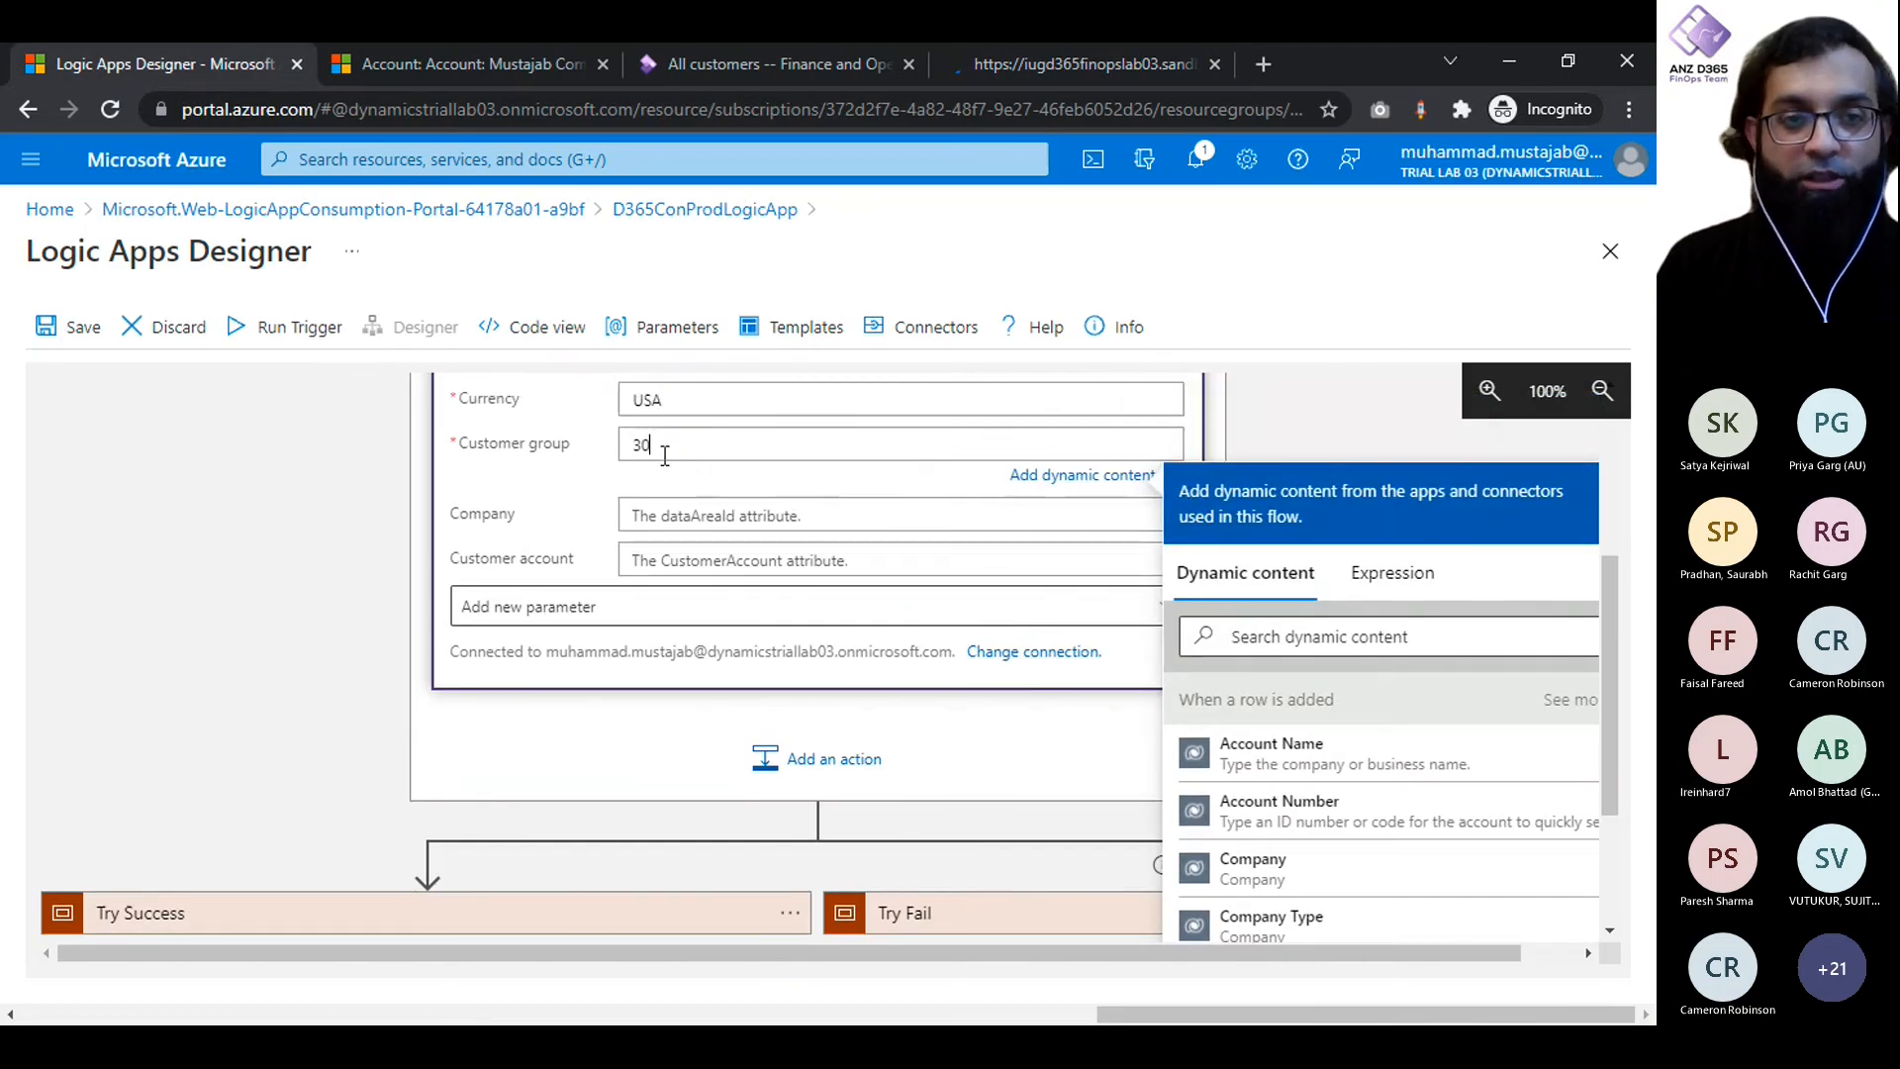
left_click(530, 462)
left_click(1120, 43)
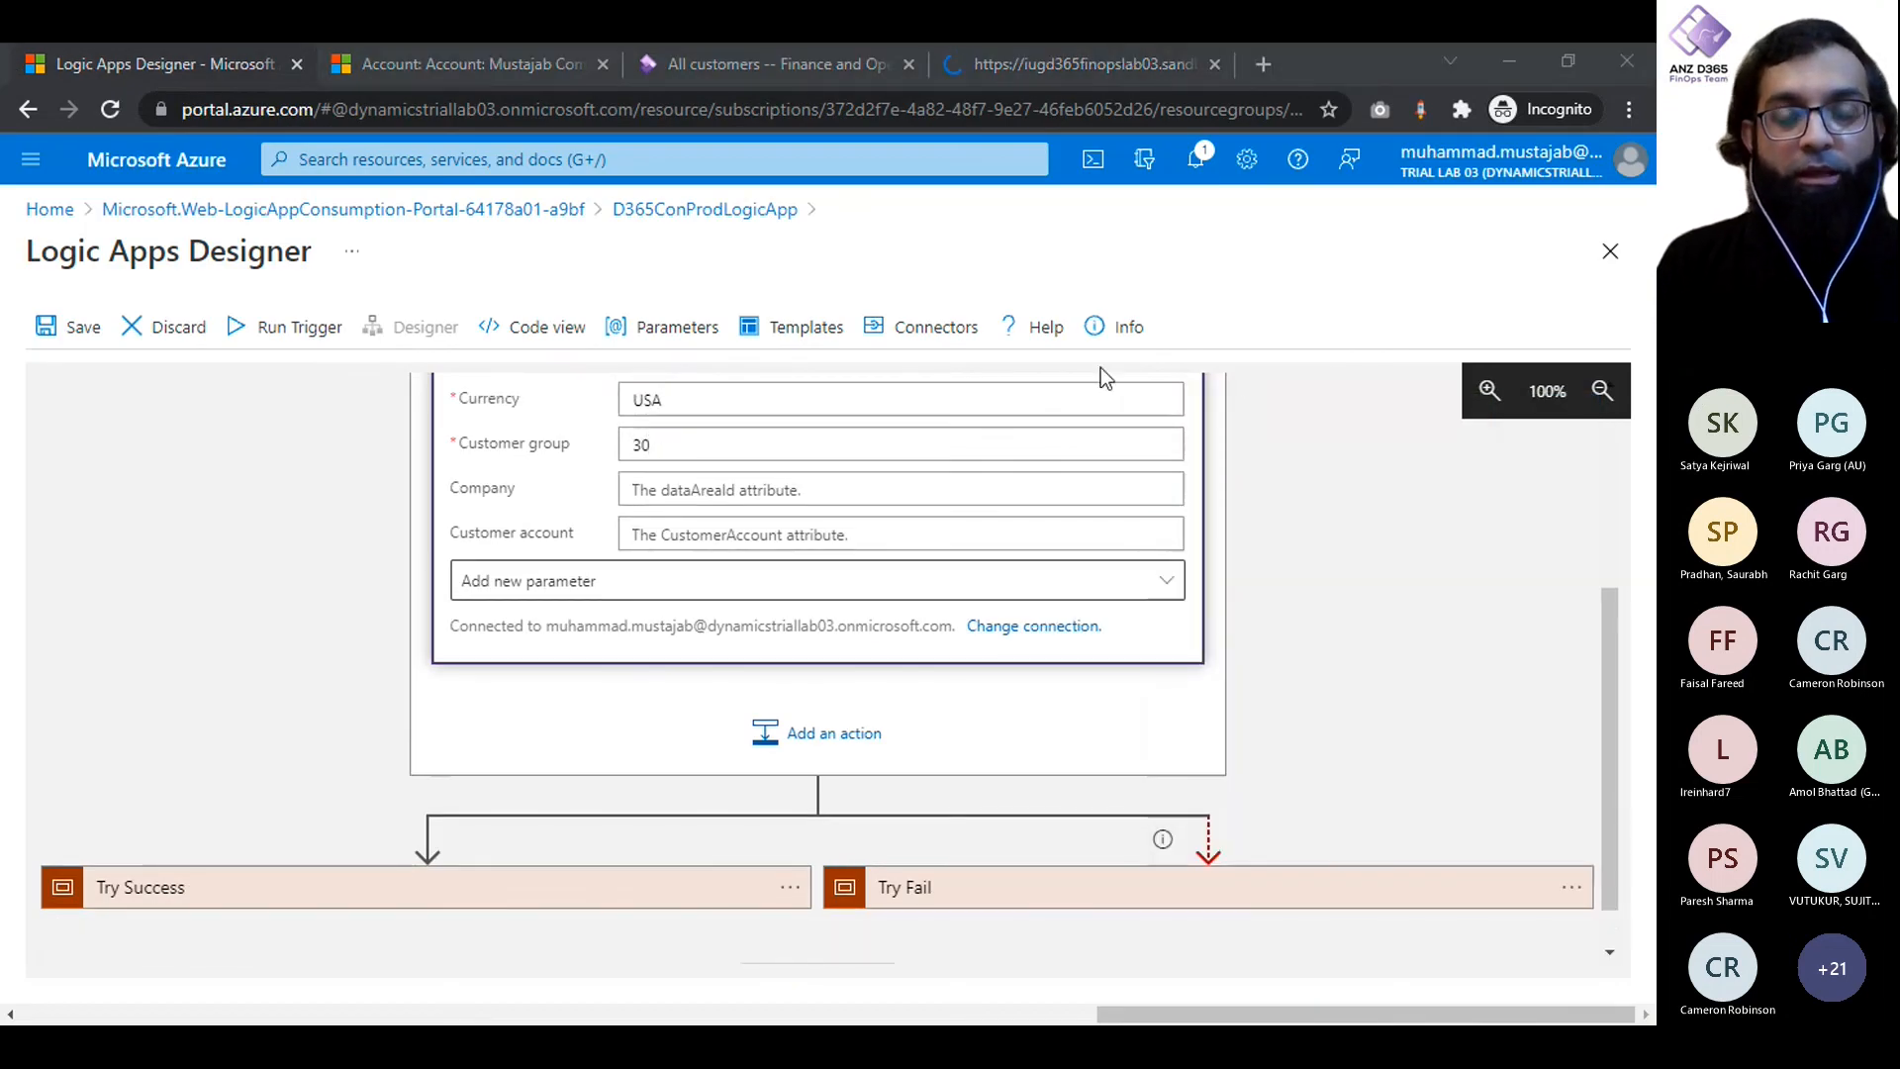
left_click(1239, 392)
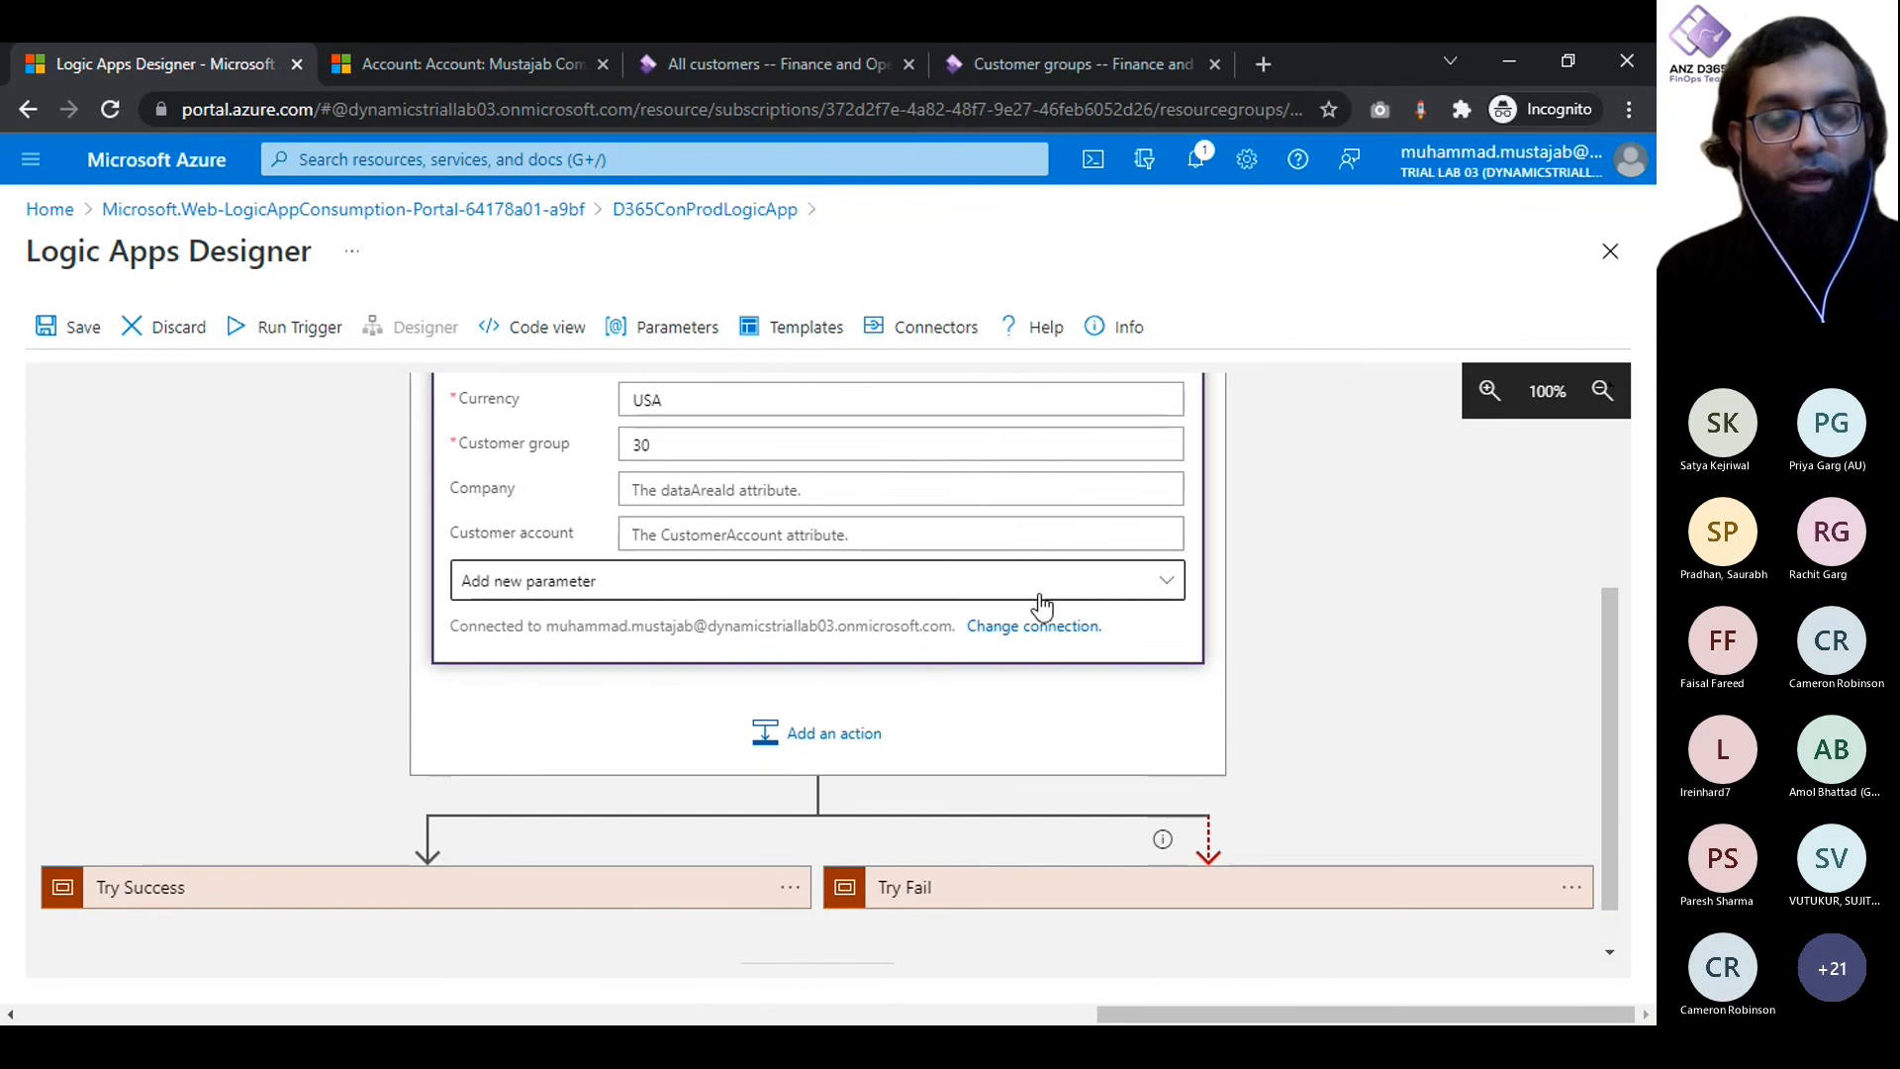
- Add the Organization name parameter to the Create record action and open its field for a value
left_click(1123, 595)
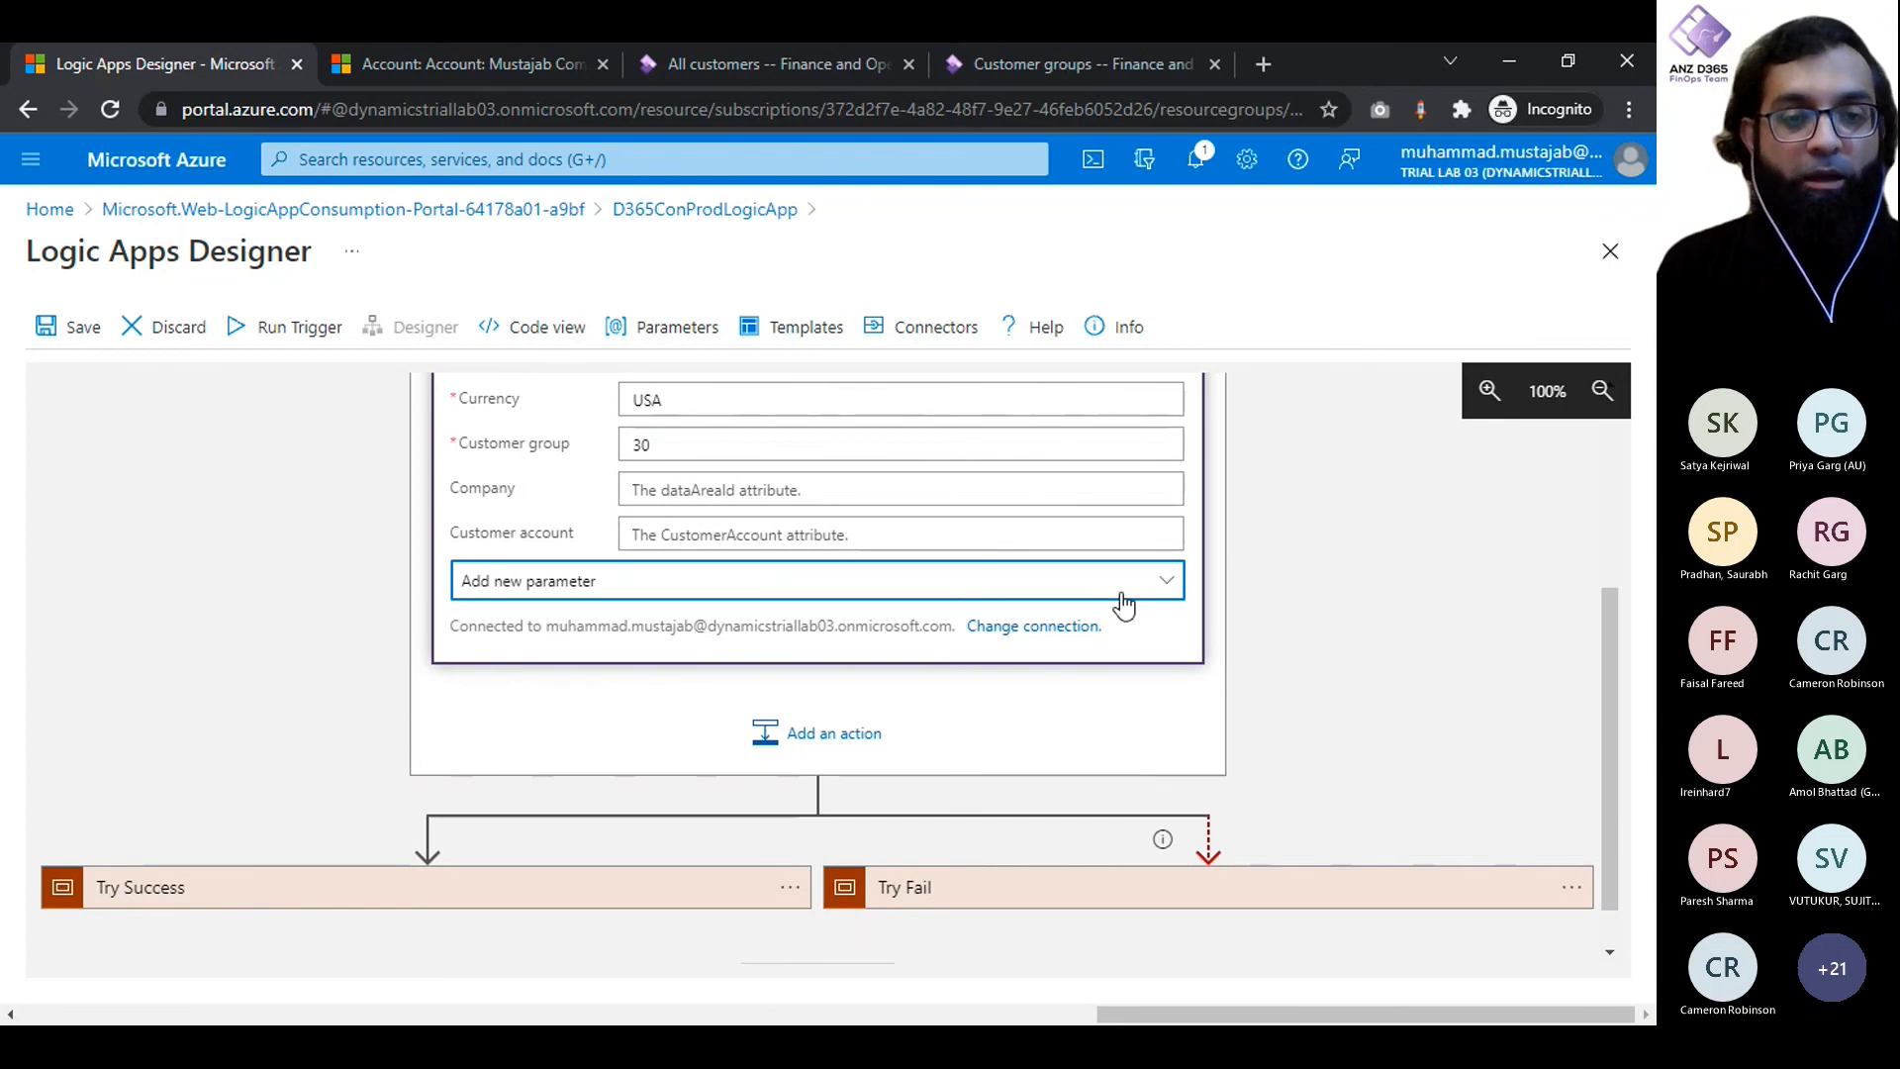
left_click(1125, 601)
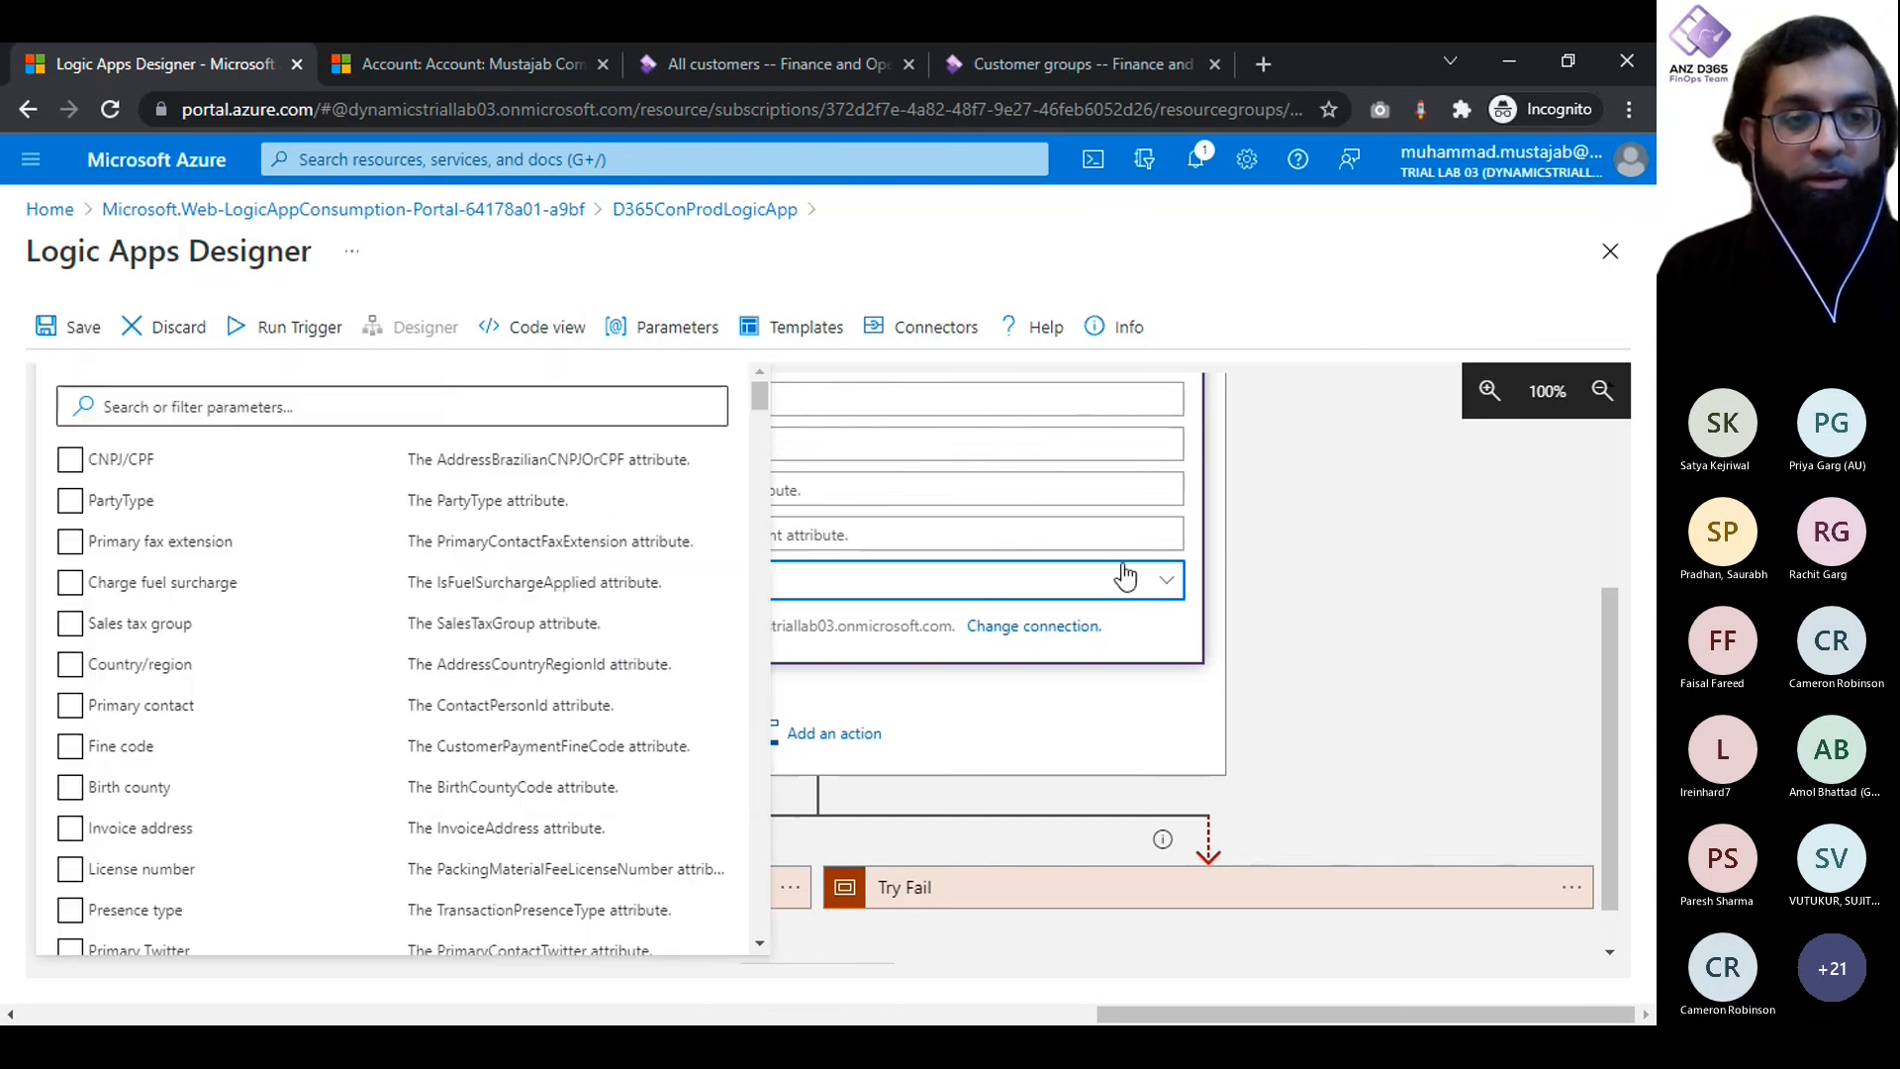
left_click(420, 418)
type("Organi")
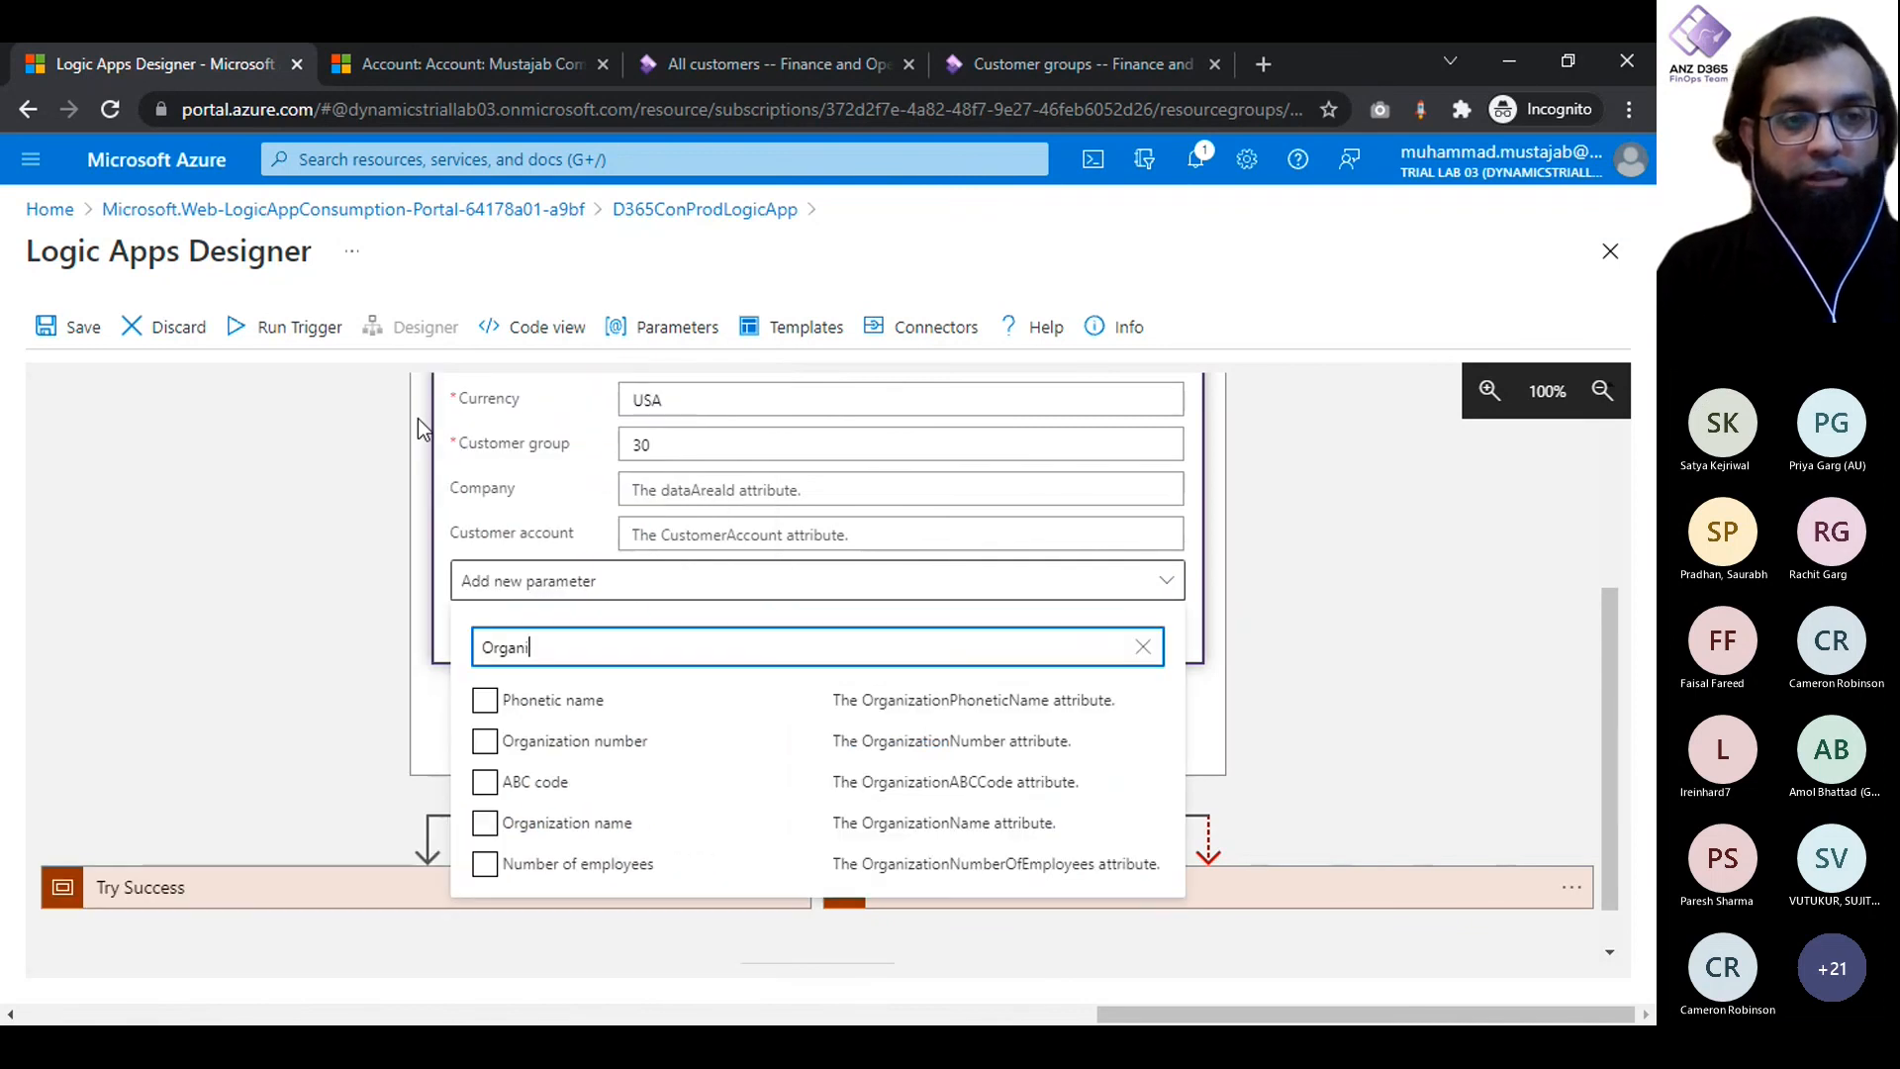
left_click(582, 823)
left_click(372, 675)
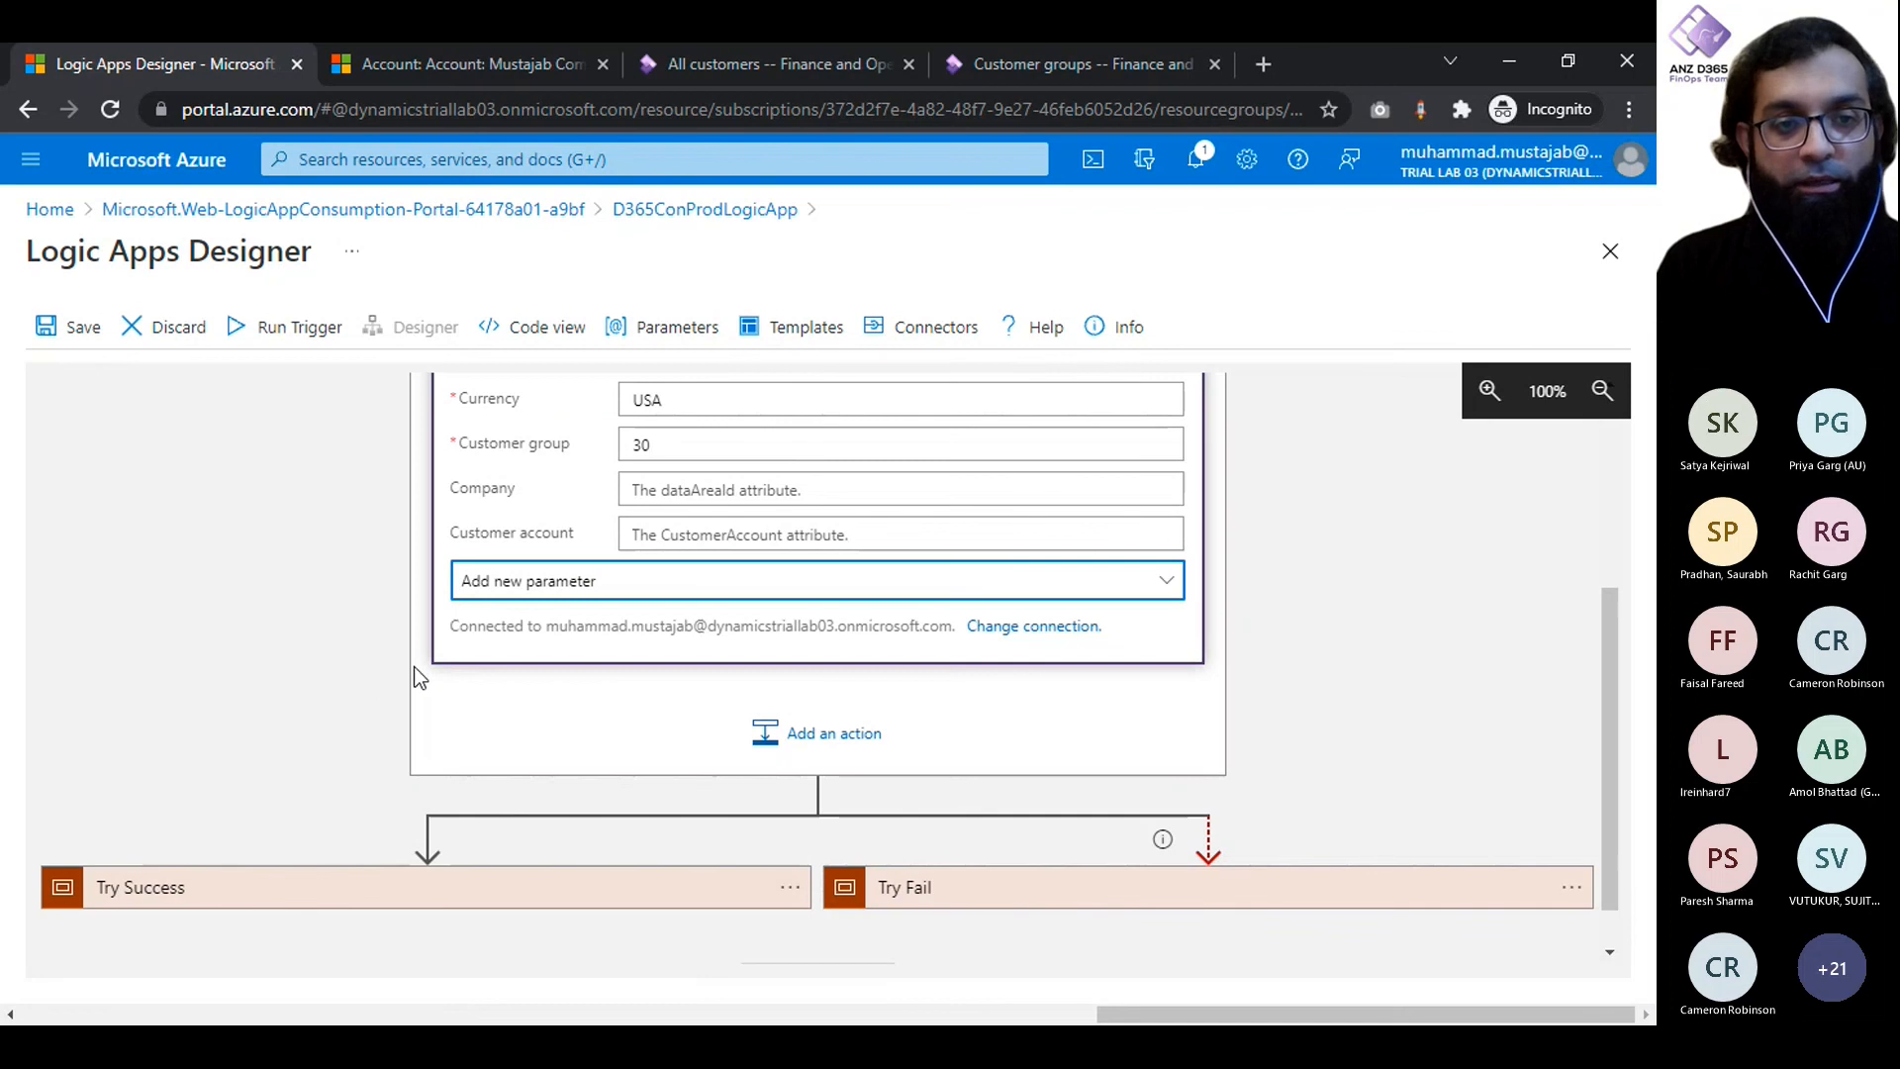
left_click(730, 656)
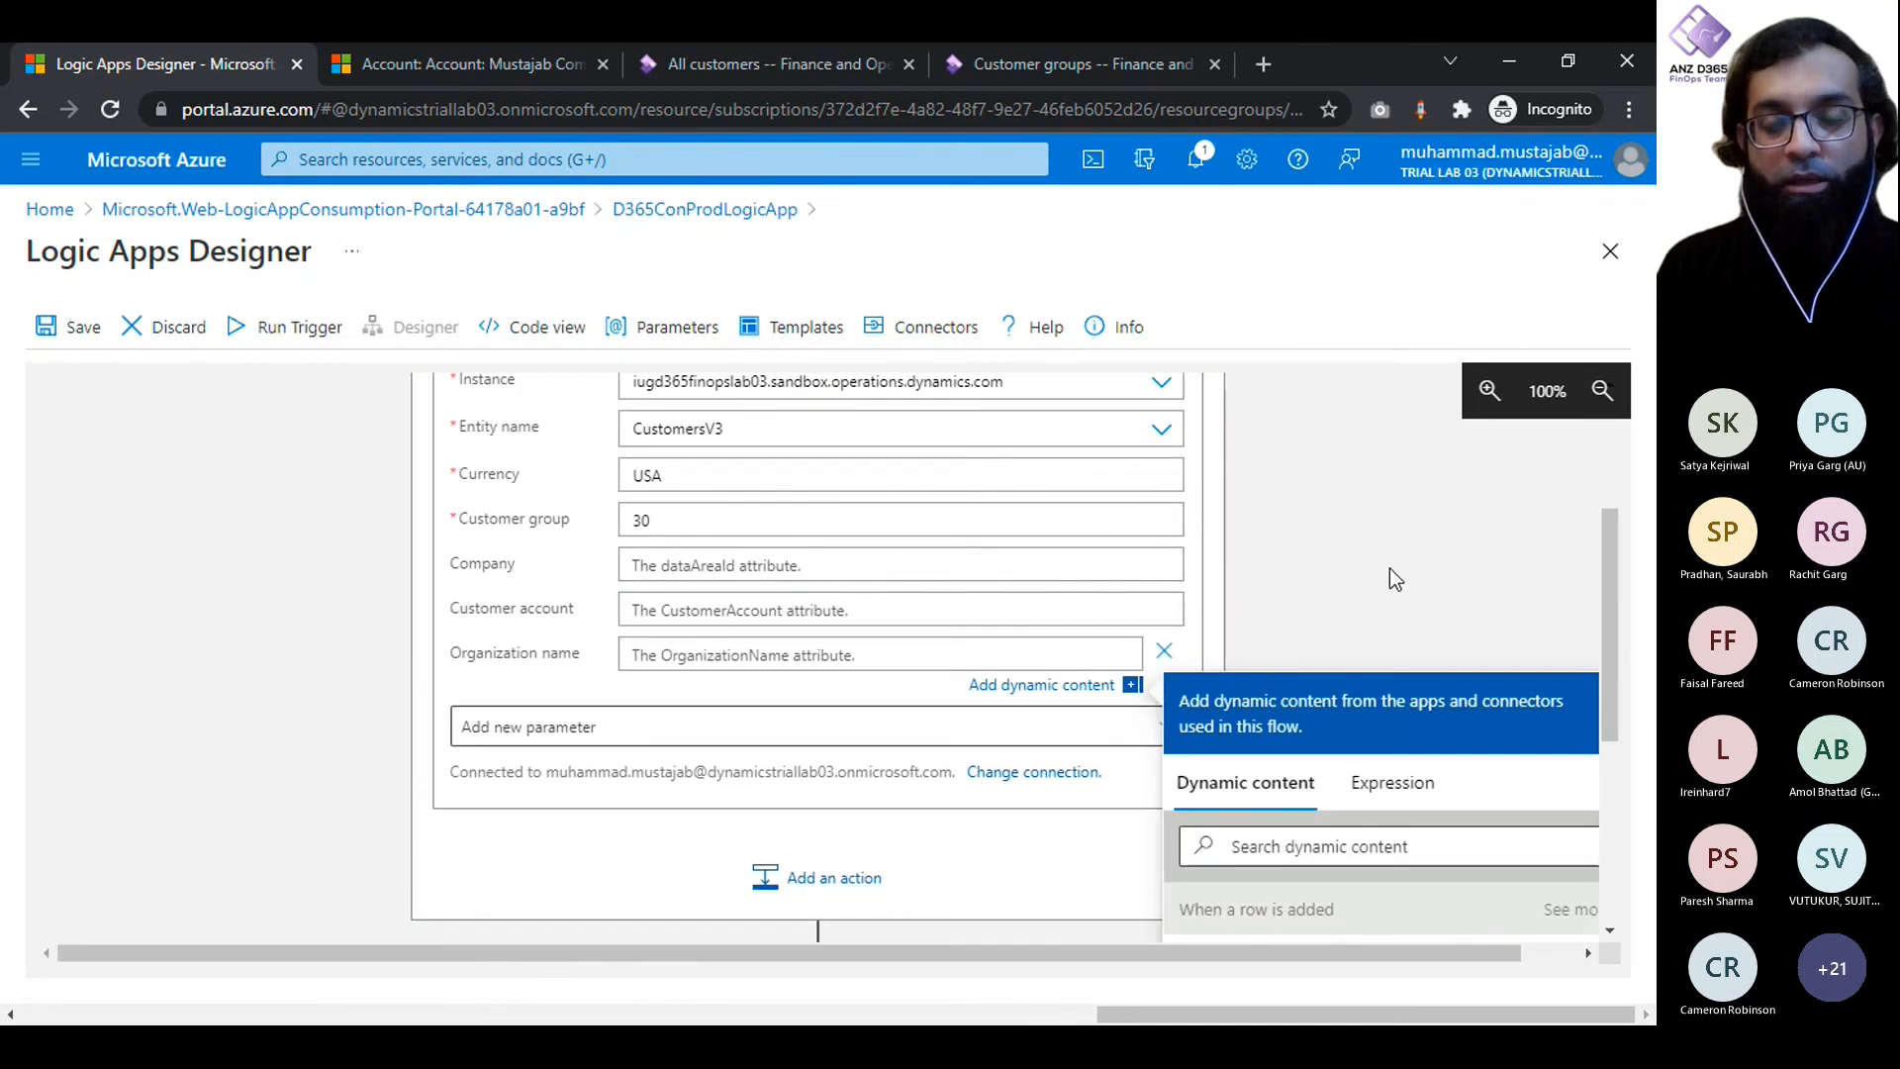
- Review customer group 30 in the Finance and Operations customer groups, and look at the All customers list
left_click(1012, 54)
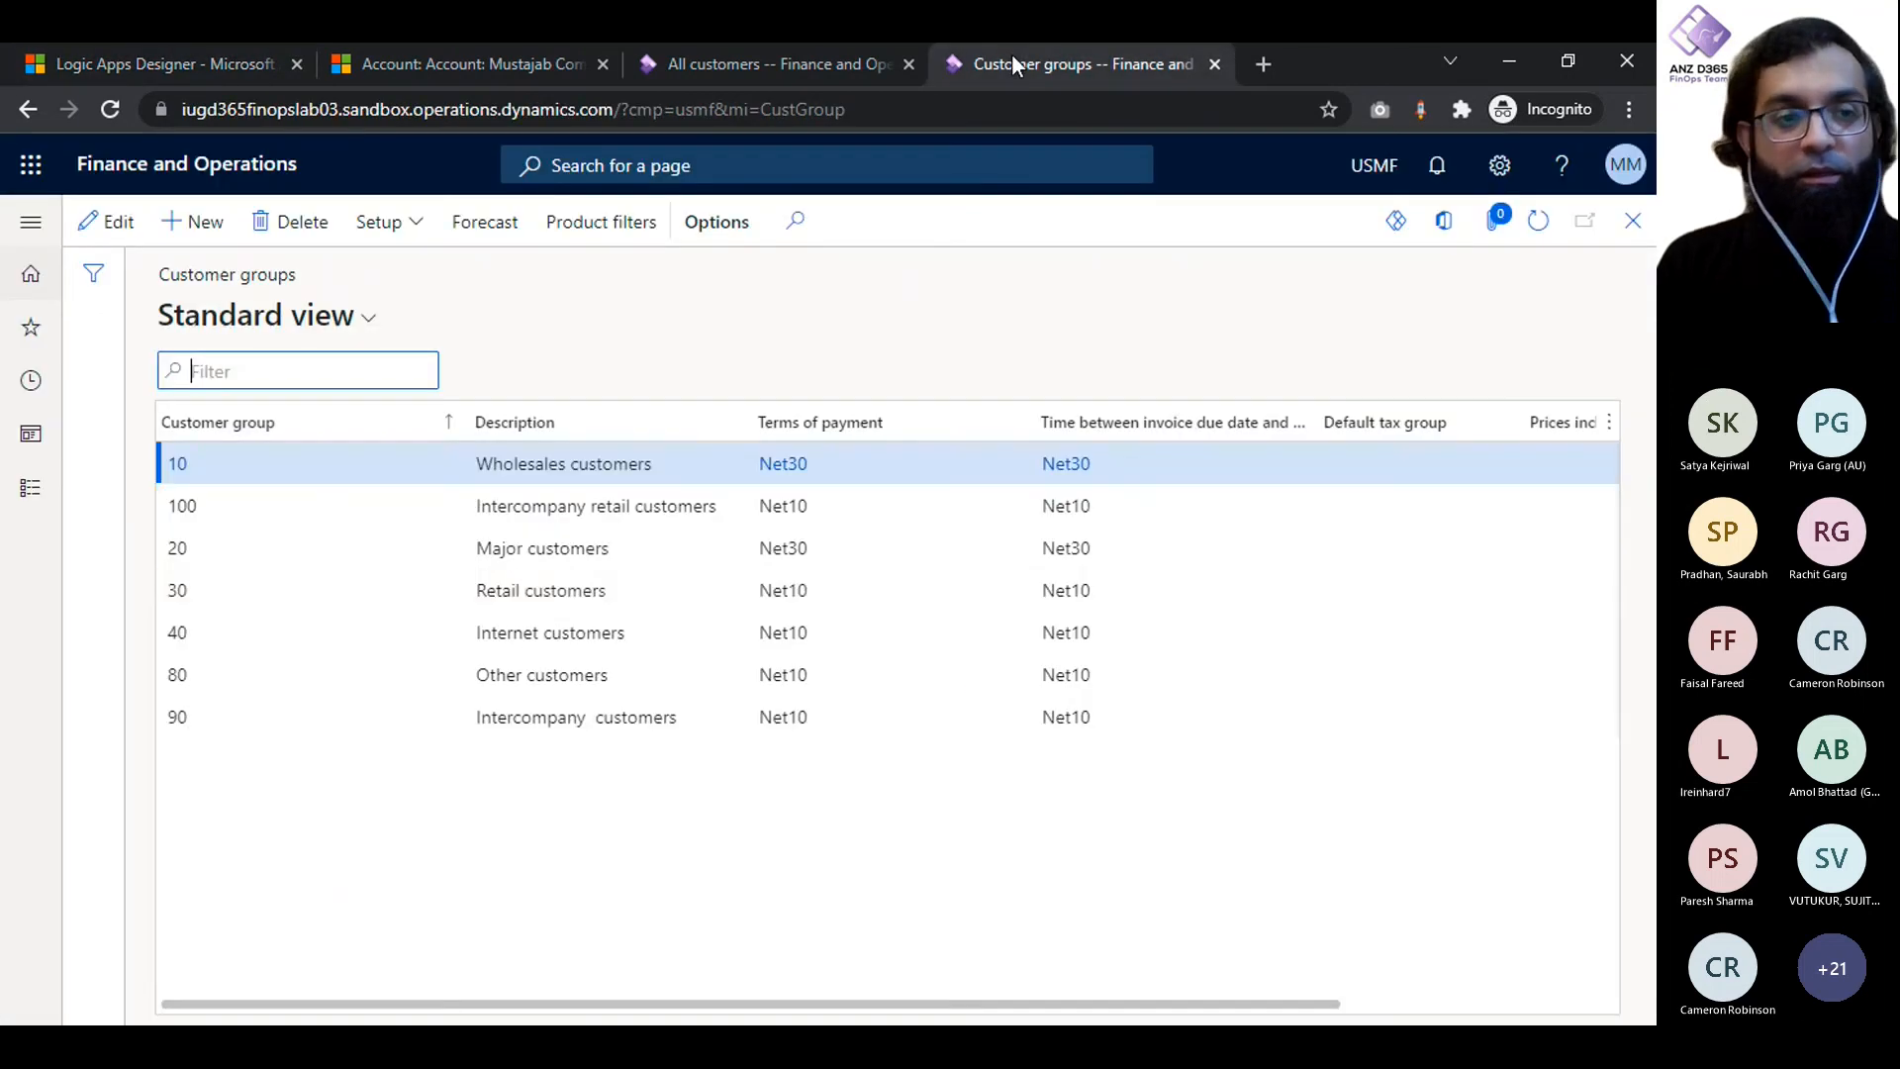
left_click(194, 591)
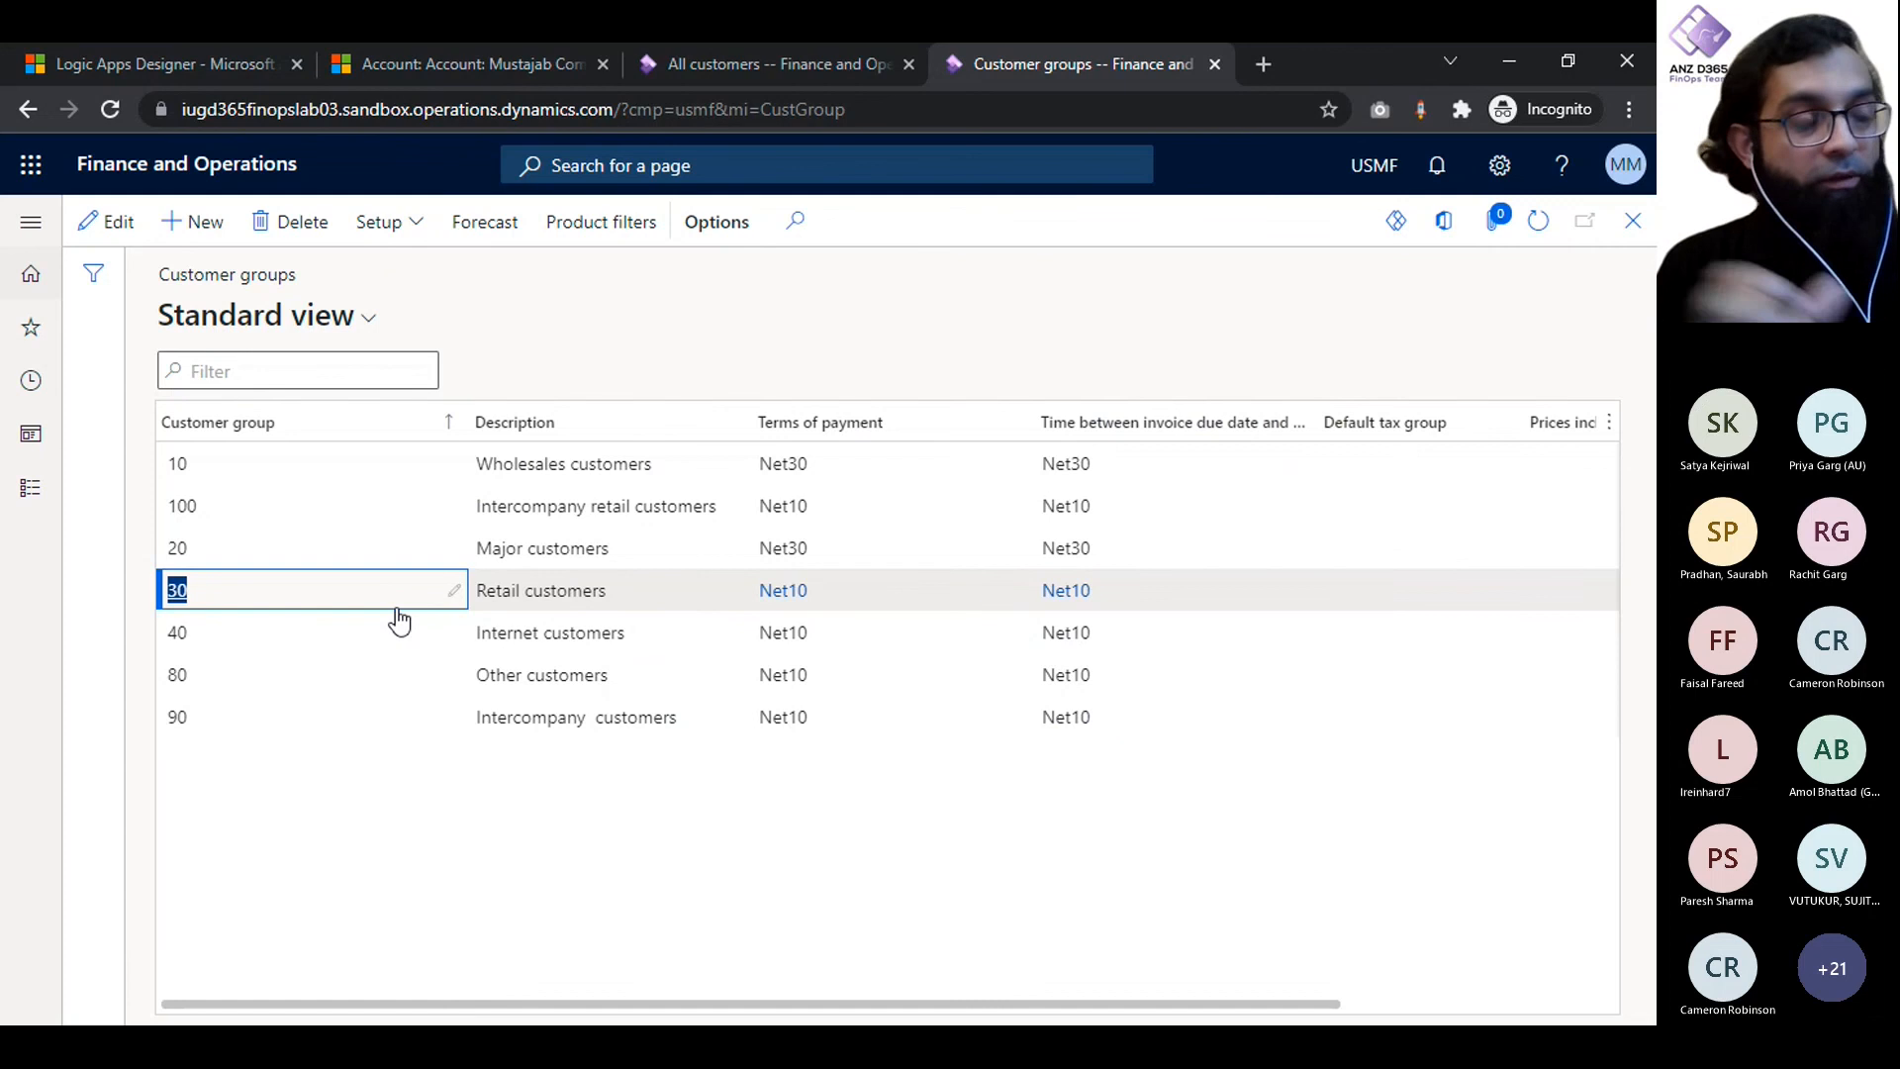
left_click(386, 899)
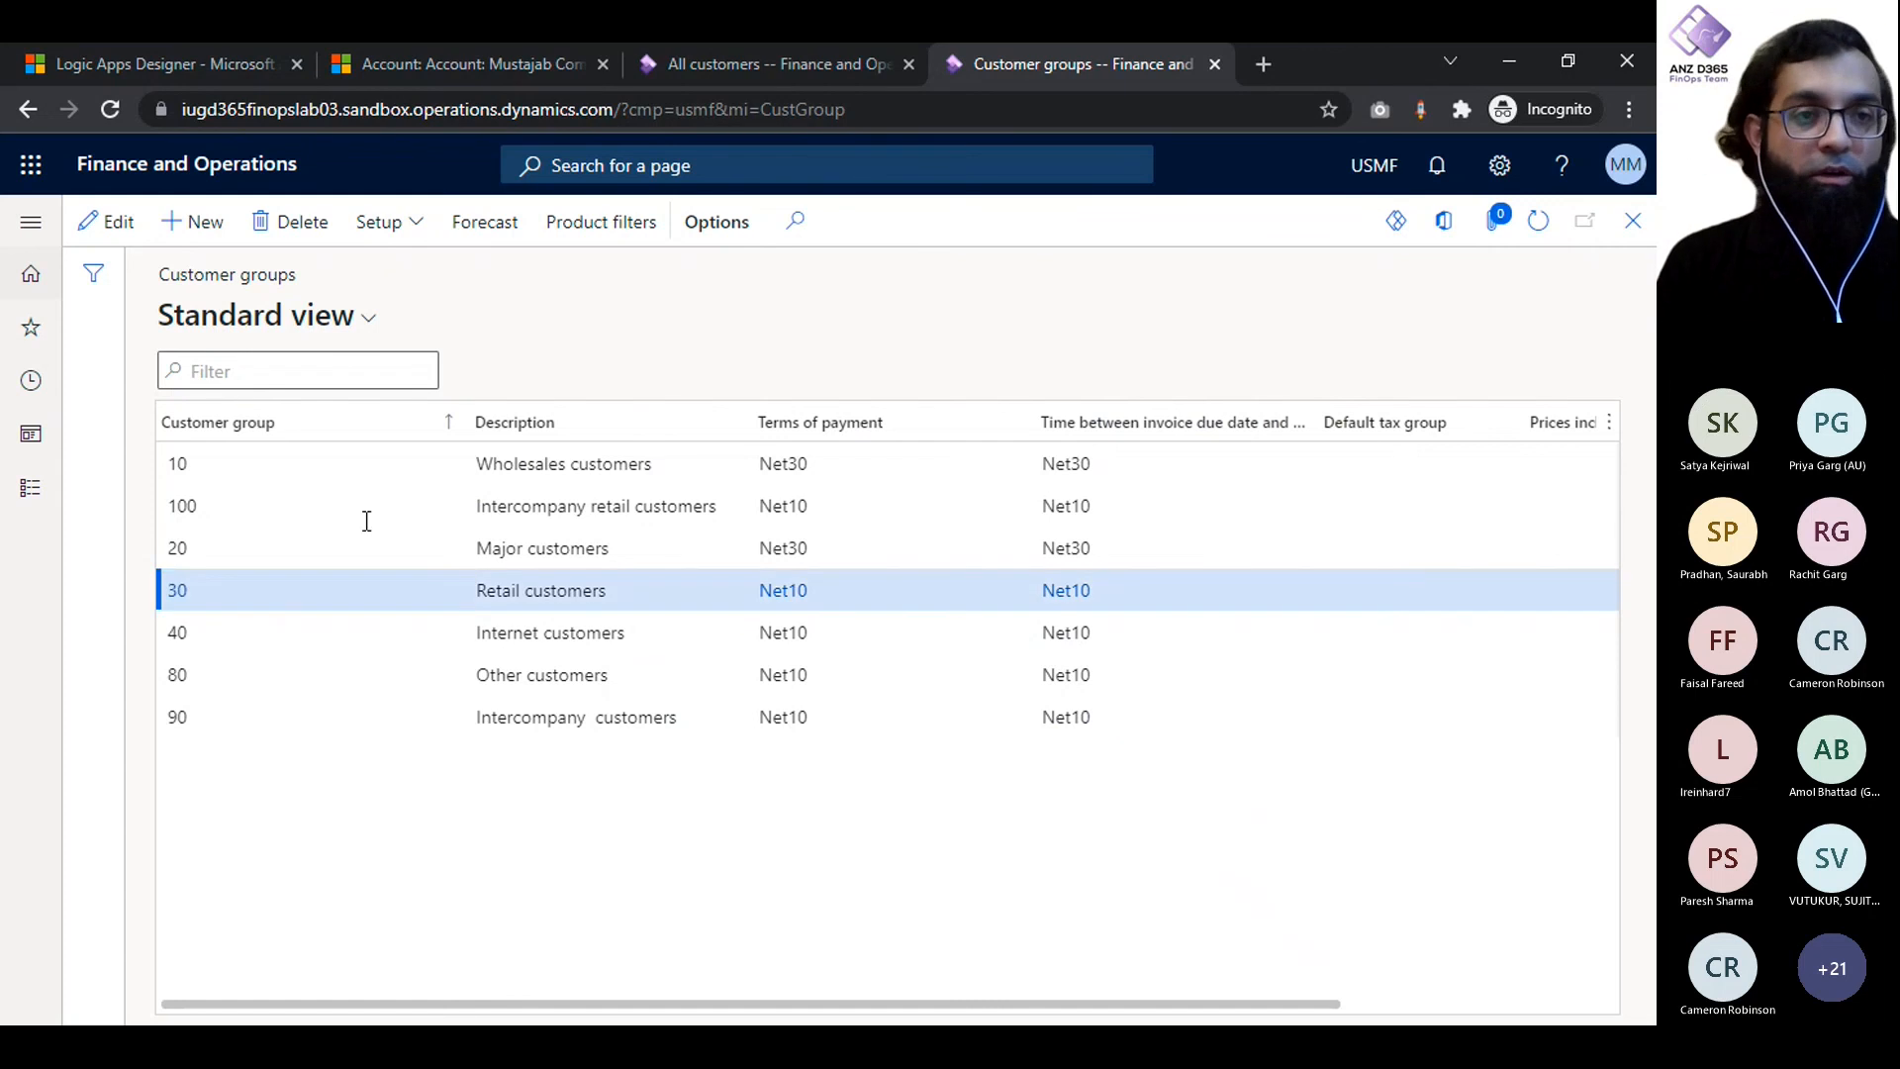
left_click(714, 59)
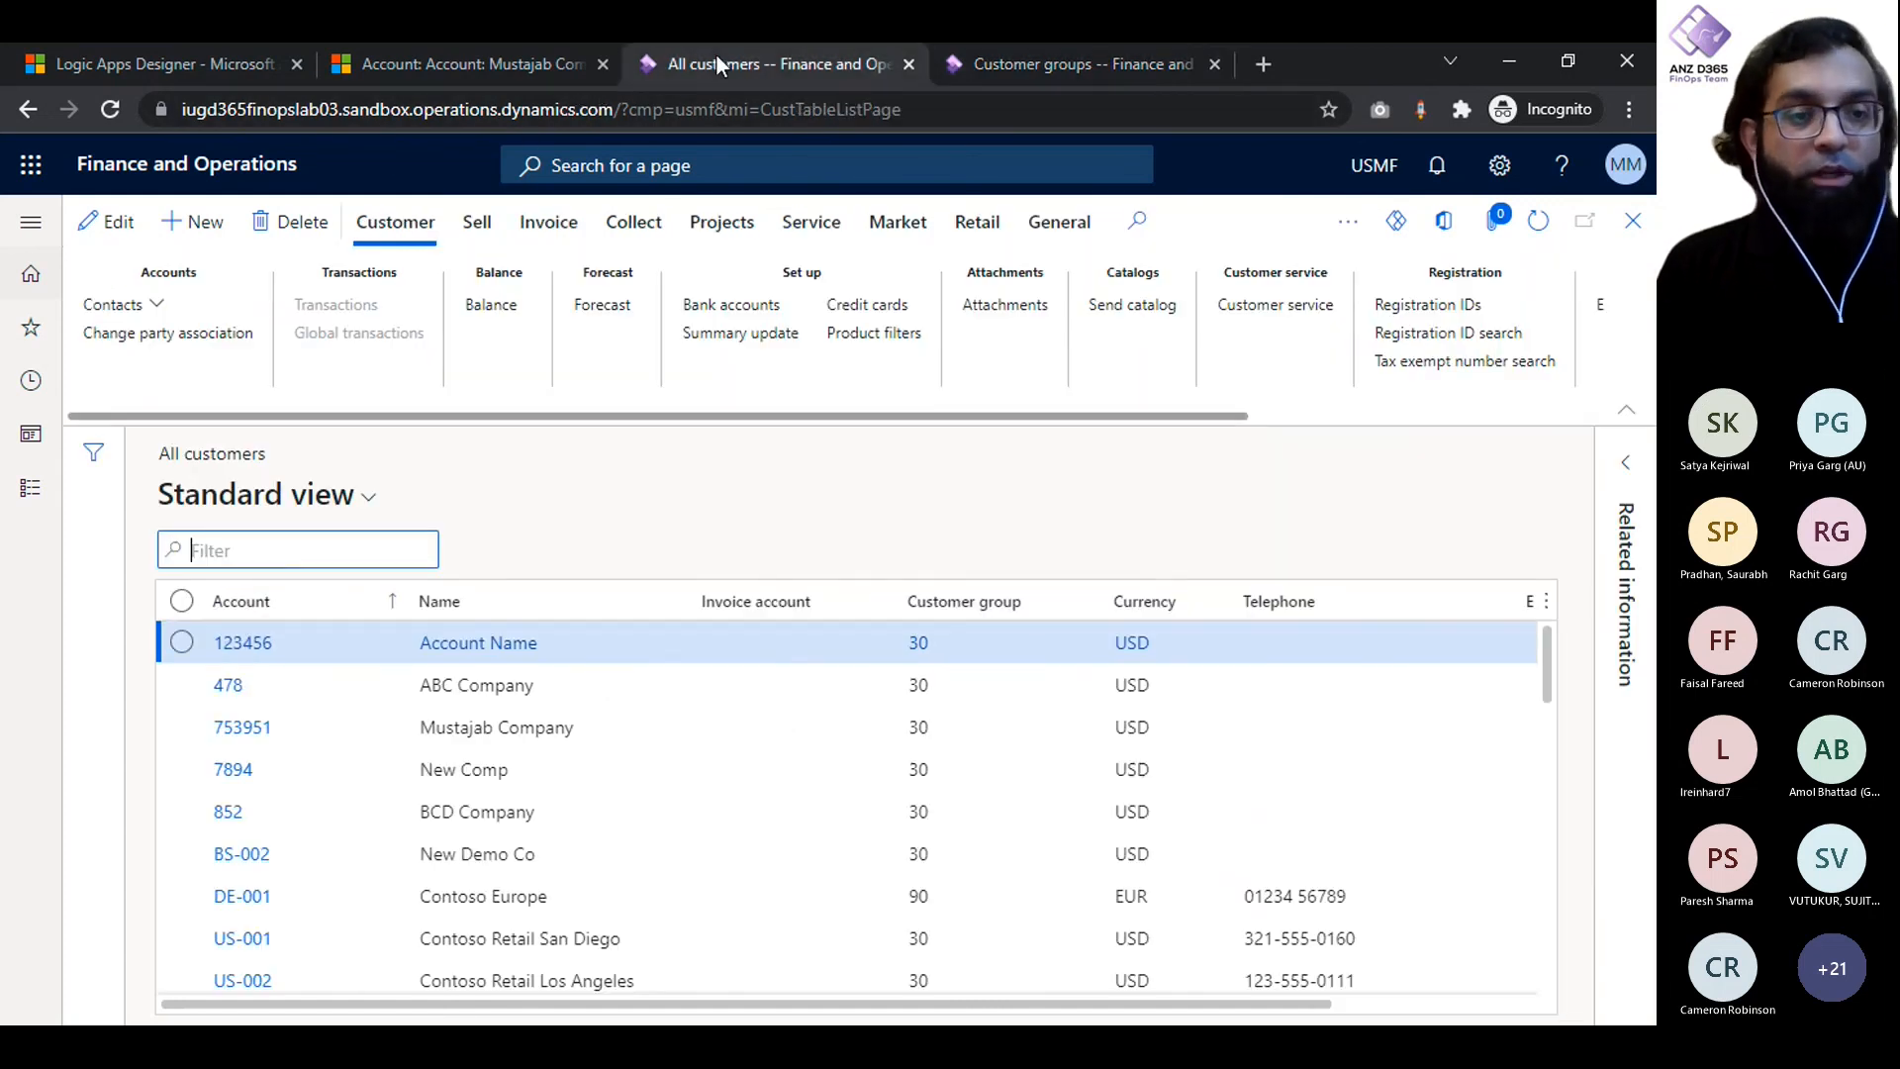
- Map the Create record action's Organization name to the Account Name value from the row-added trigger
left_click(210, 47)
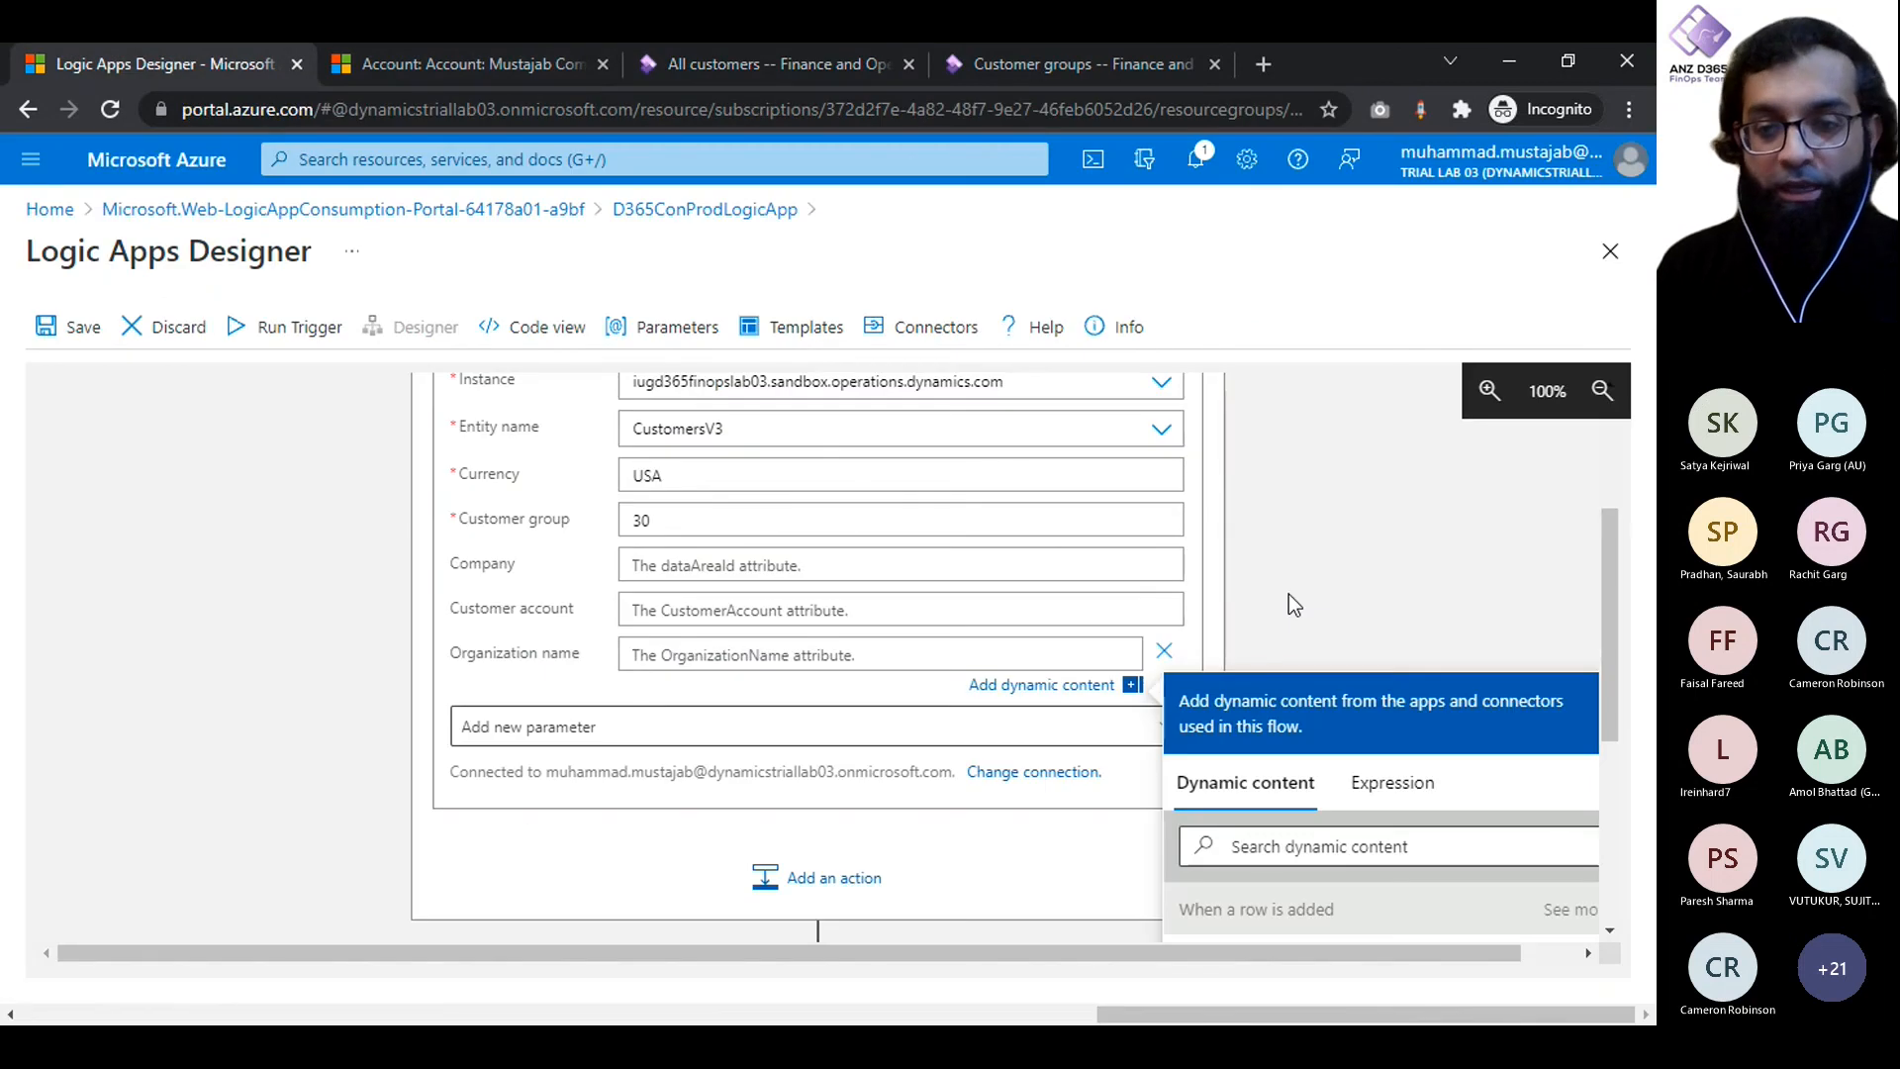
scroll(1289, 594, "down", 2)
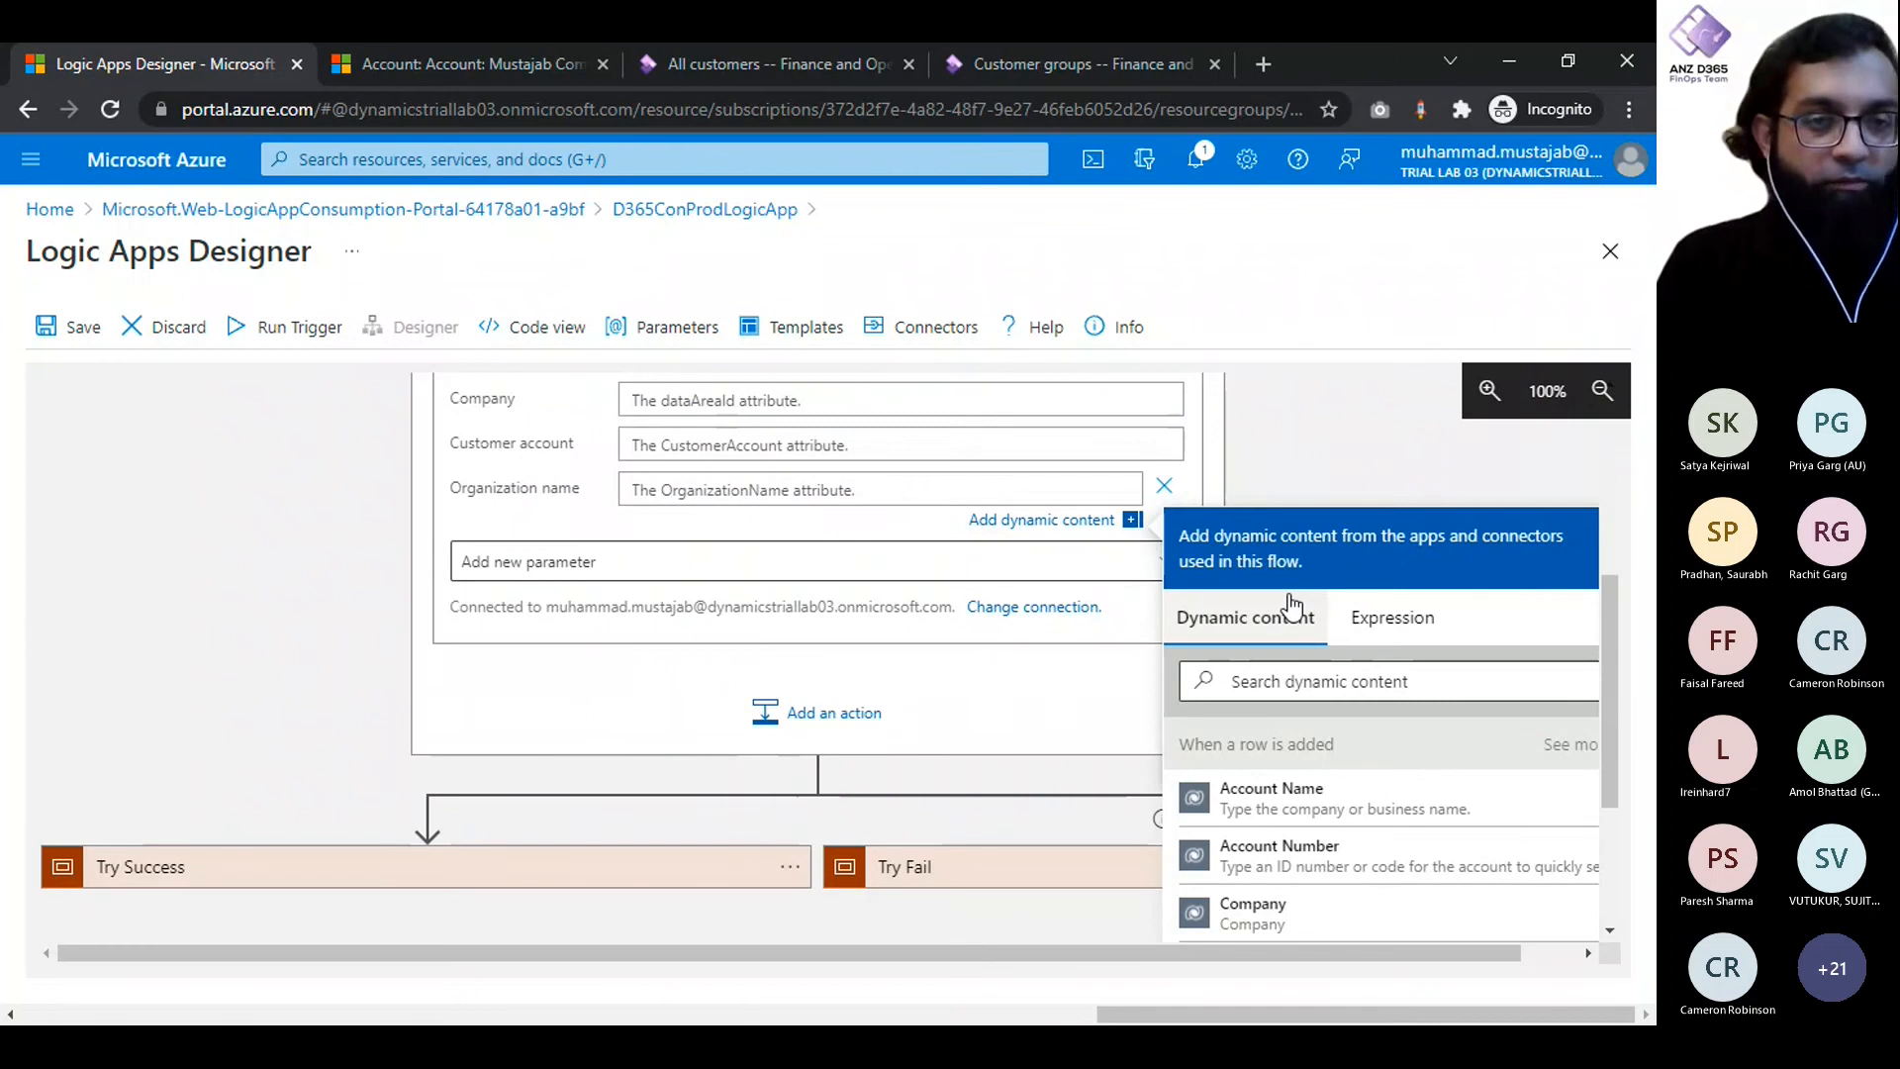
type("Mustaj")
key("BackSpace")
key("BackSpace")
key("BackSpace")
key("BackSpace")
key("BackSpace")
key("BackSpace")
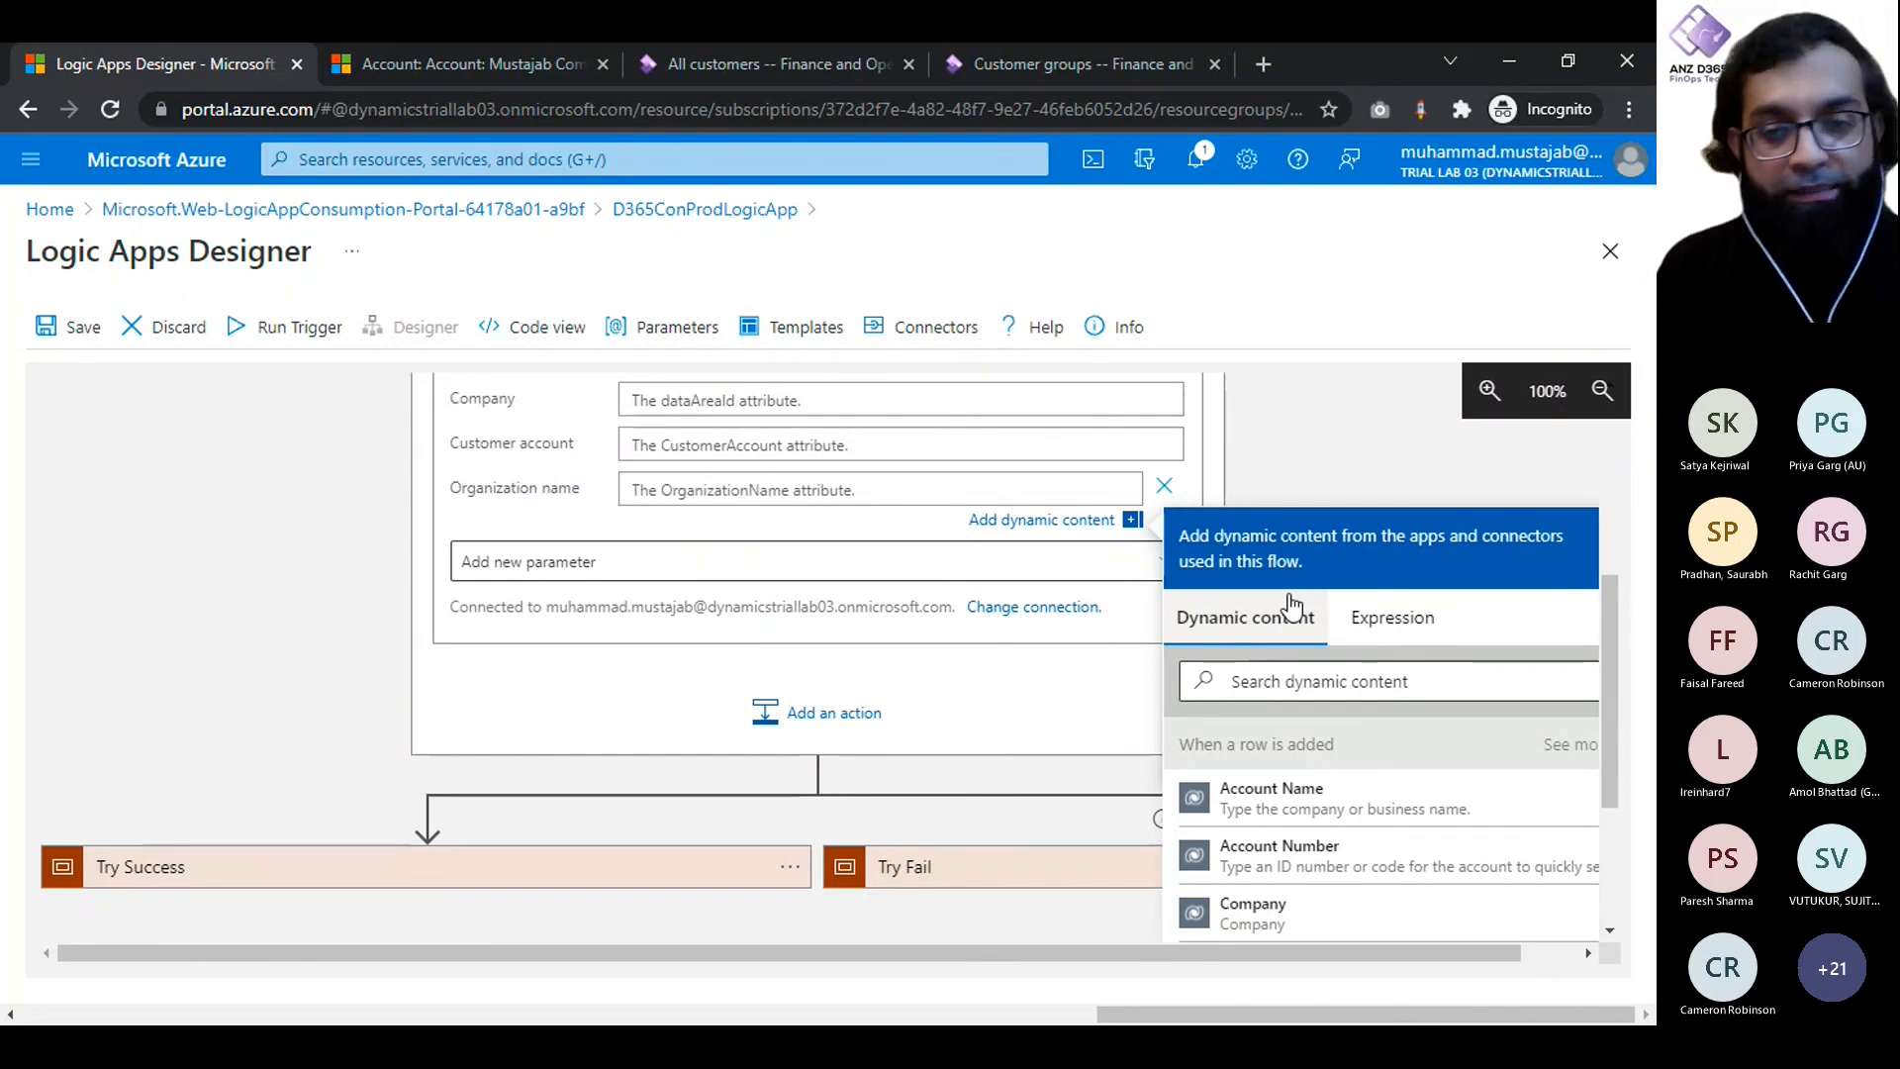
scroll(1292, 766, "down", 2)
scroll(1292, 766, "up", 2)
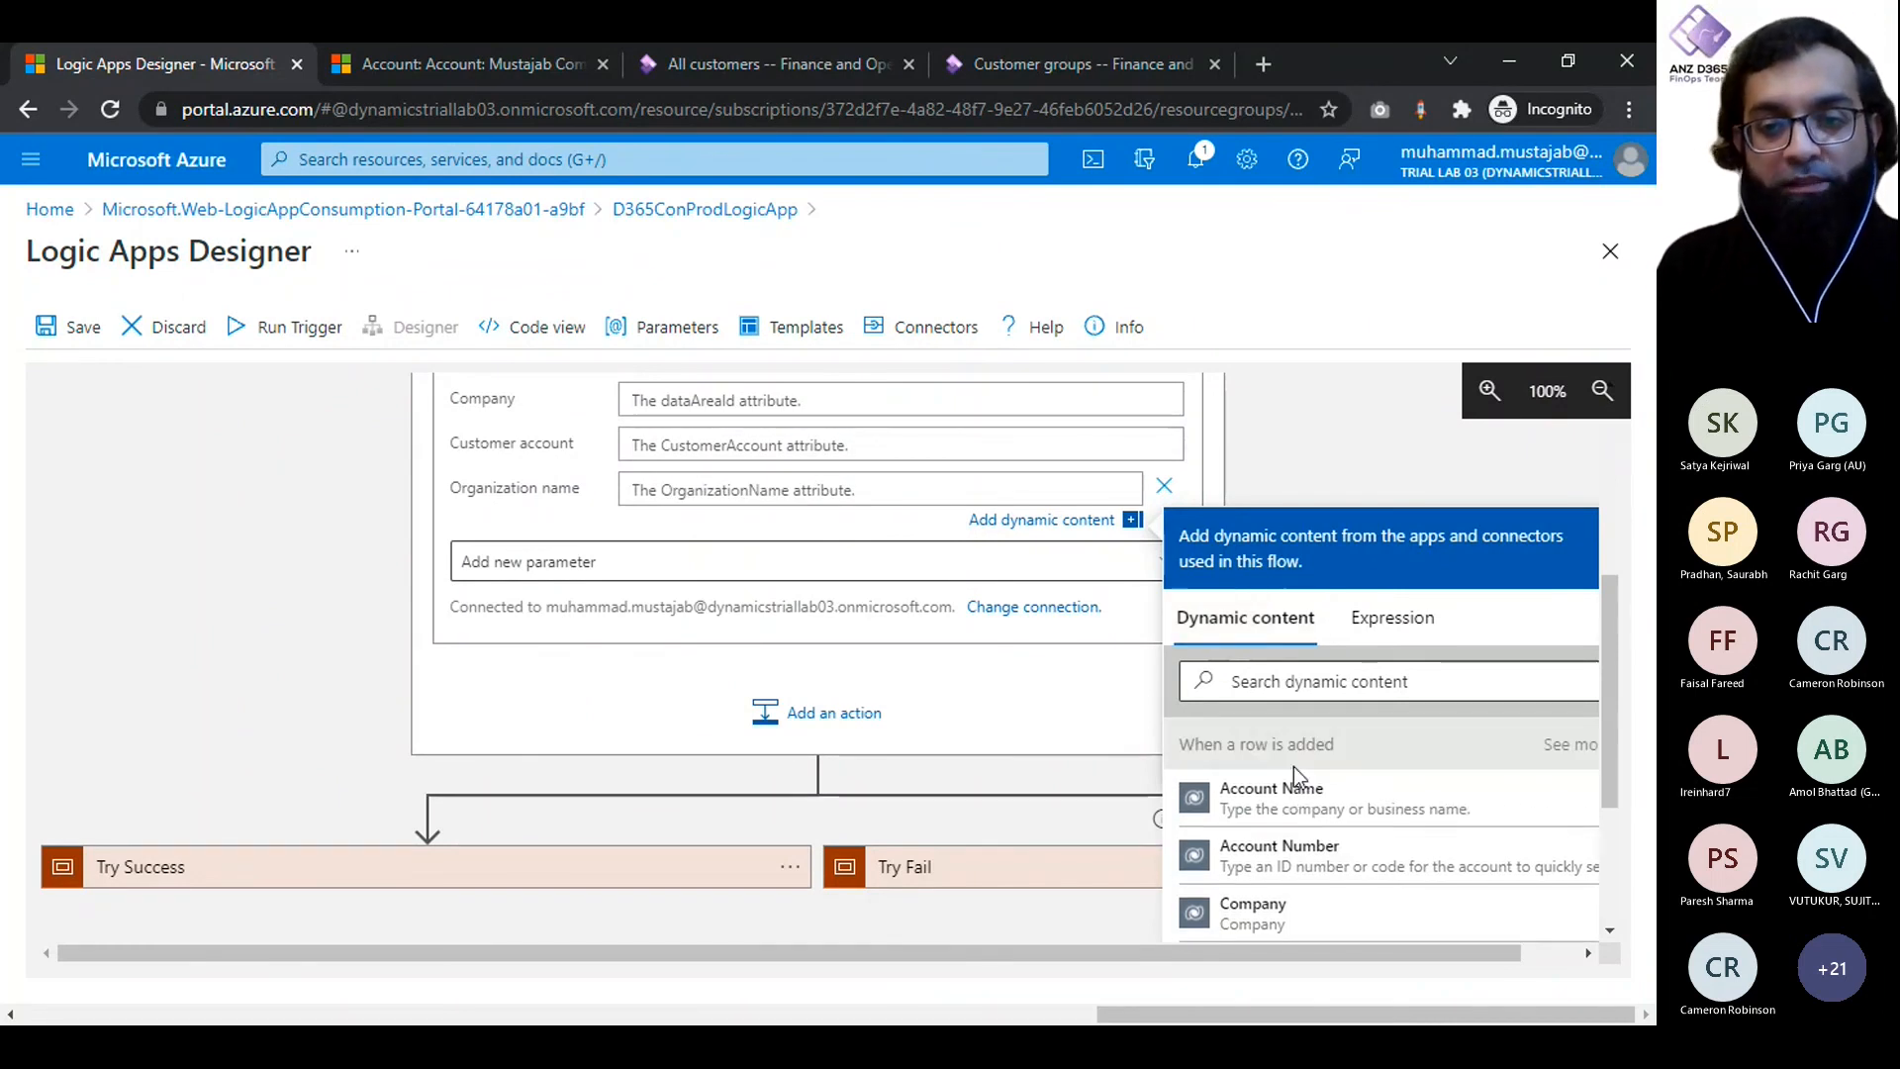
left_click(1294, 789)
left_click(346, 572)
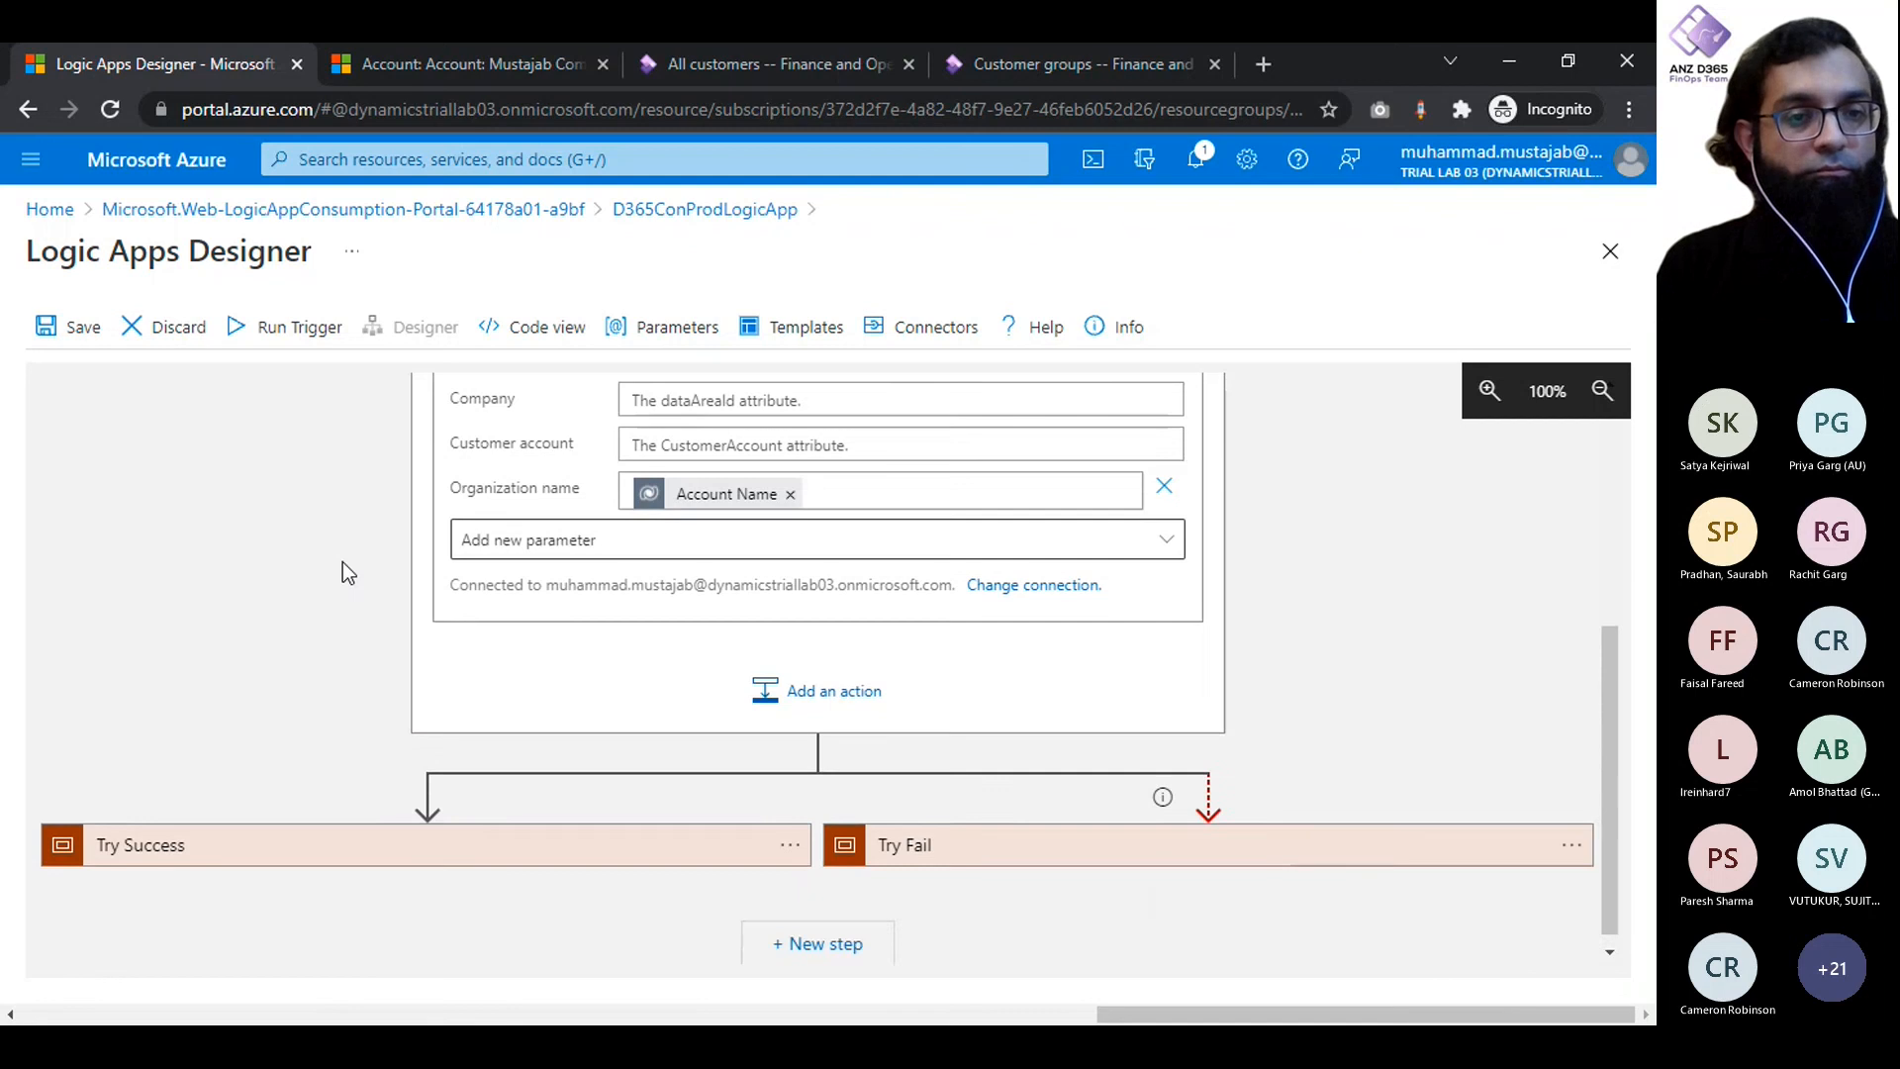
- Try mapping Customer account to the trigger's Account Number value, and remove that mapping again
scroll(343, 562, "up", 2)
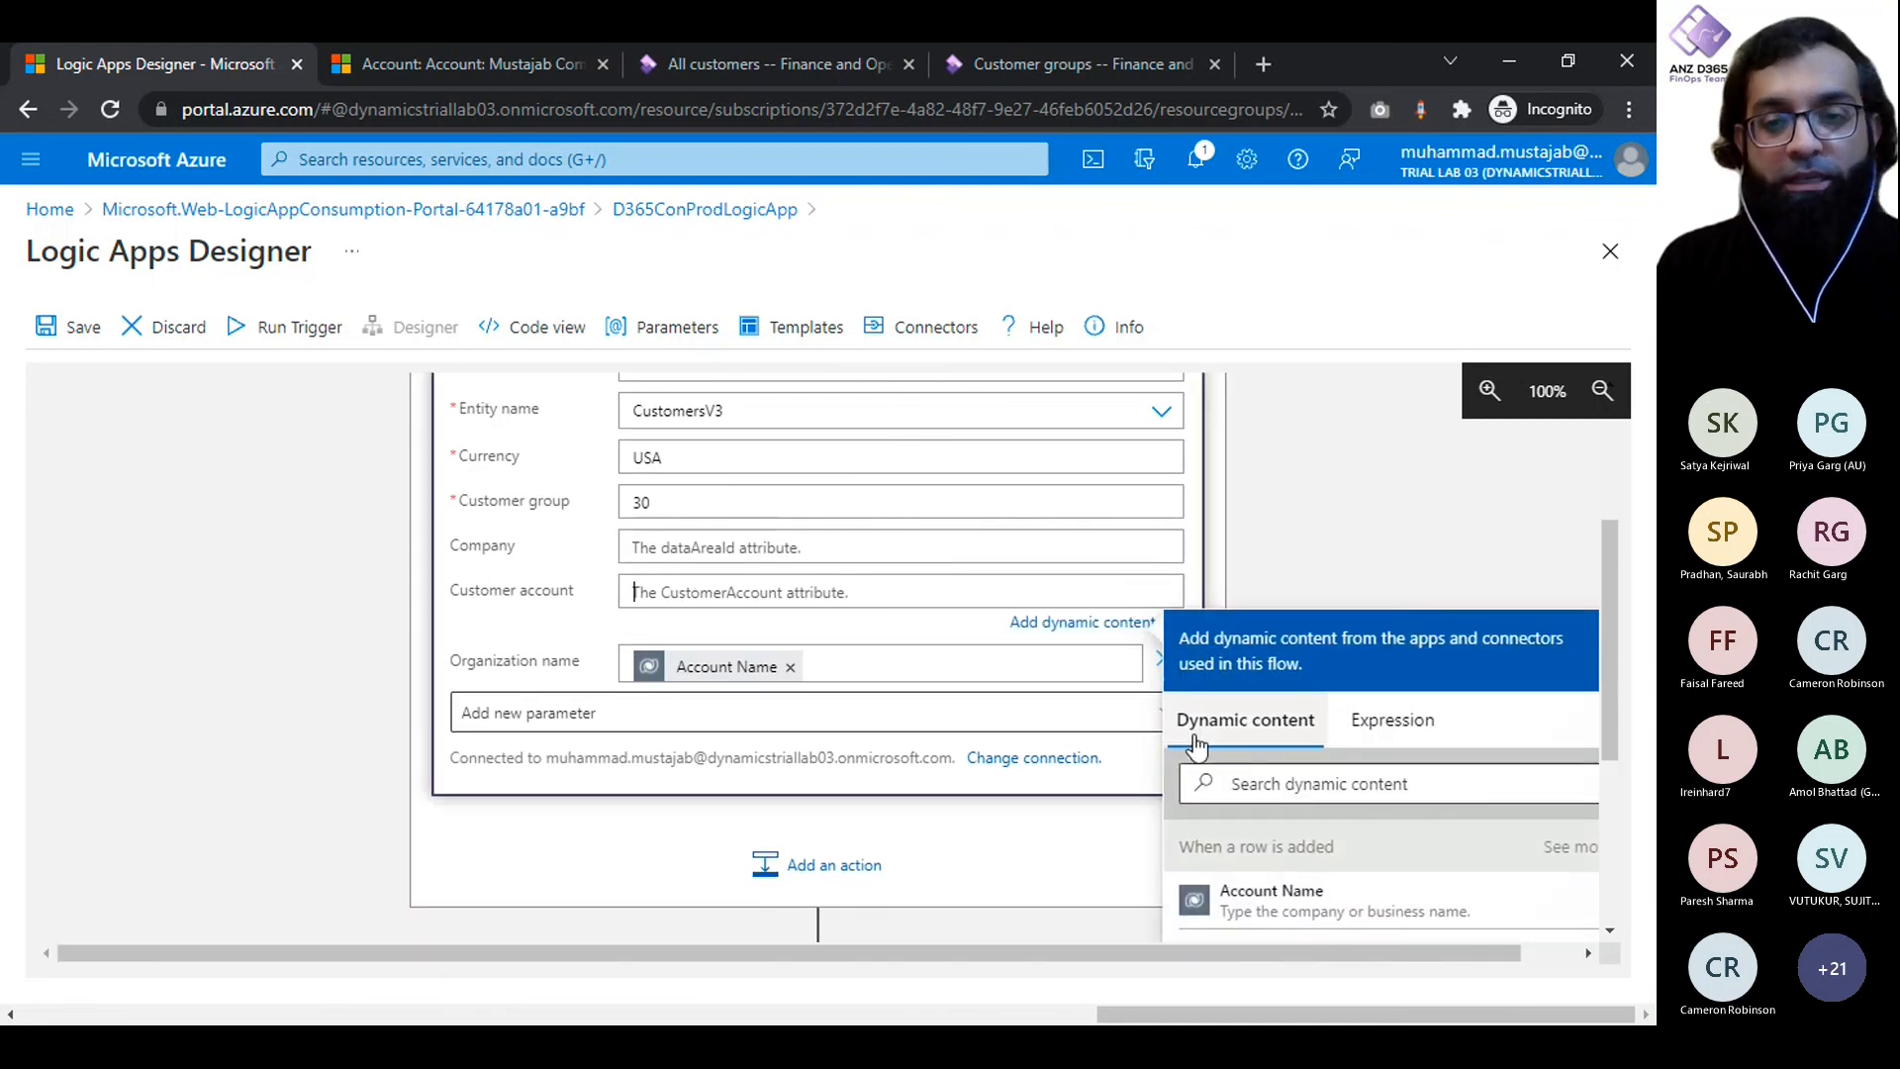
scroll(1195, 744, "down", 2)
left_click(1332, 797)
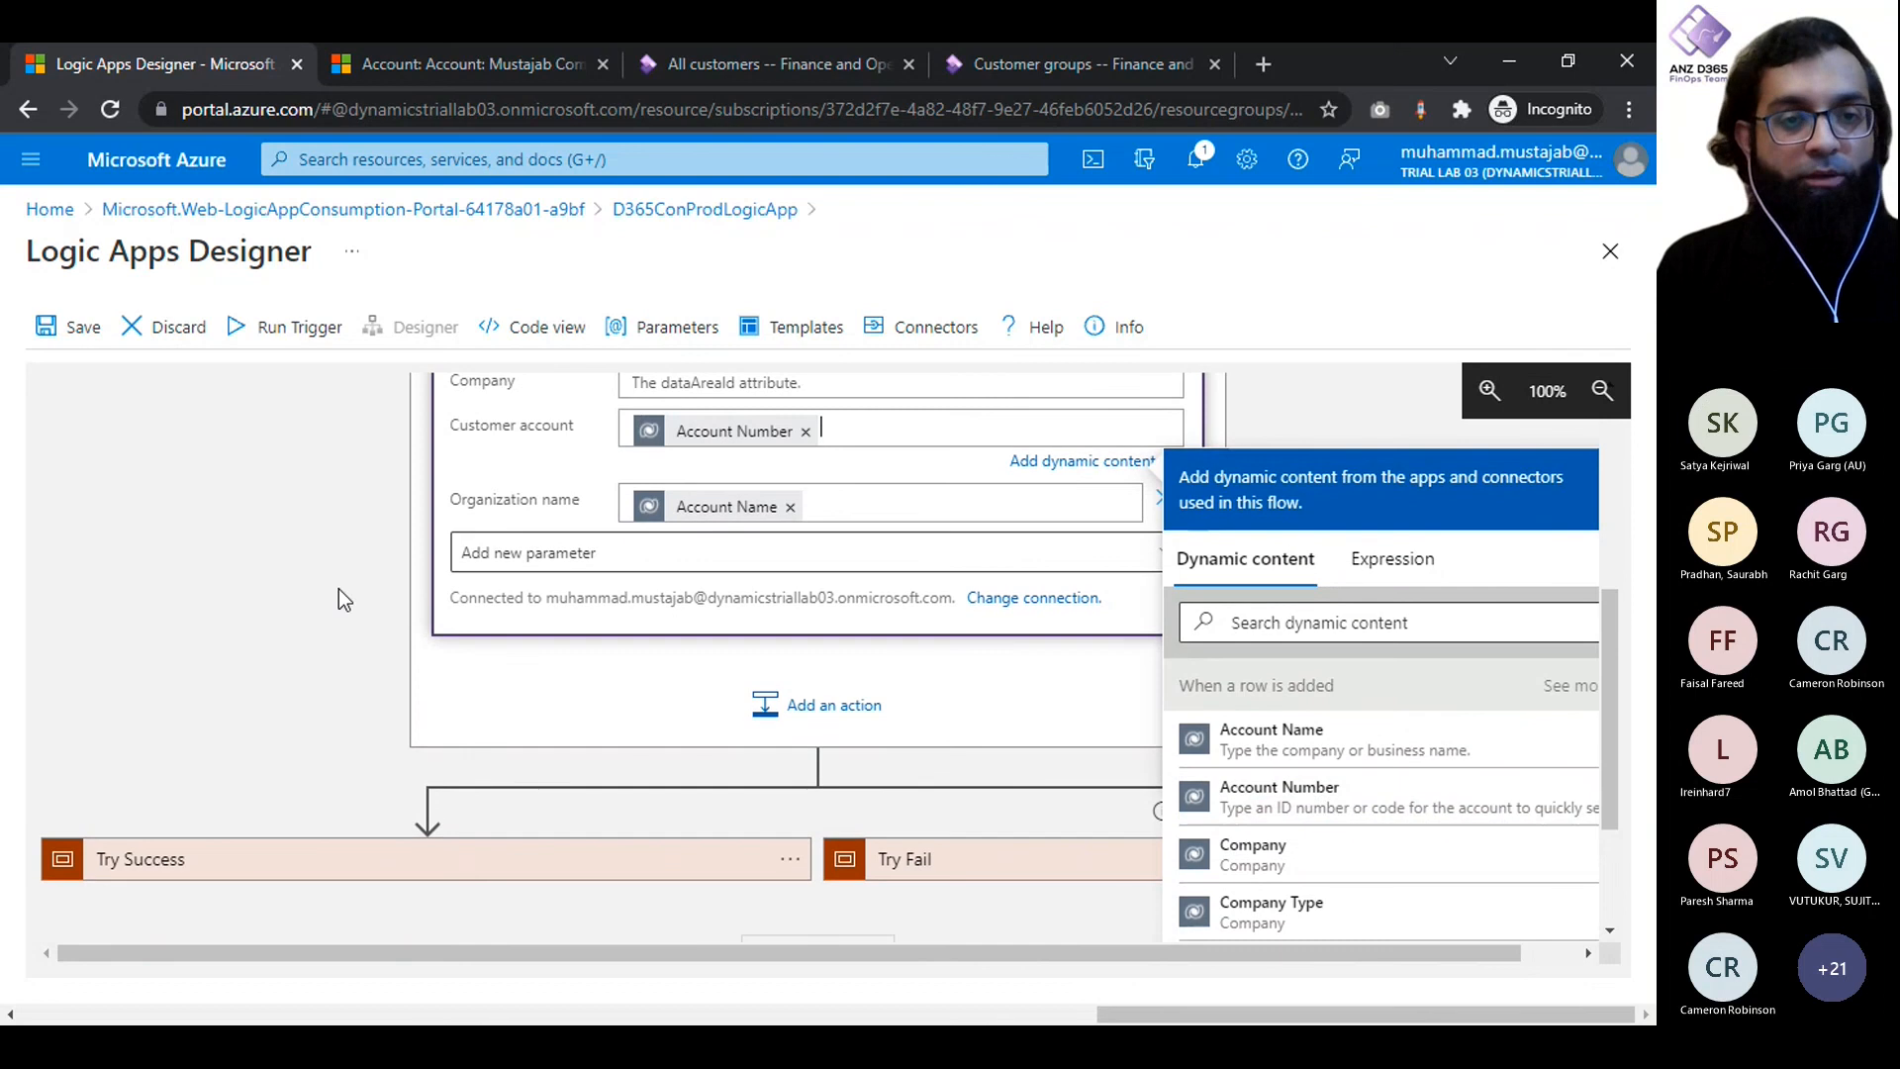
left_click(339, 590)
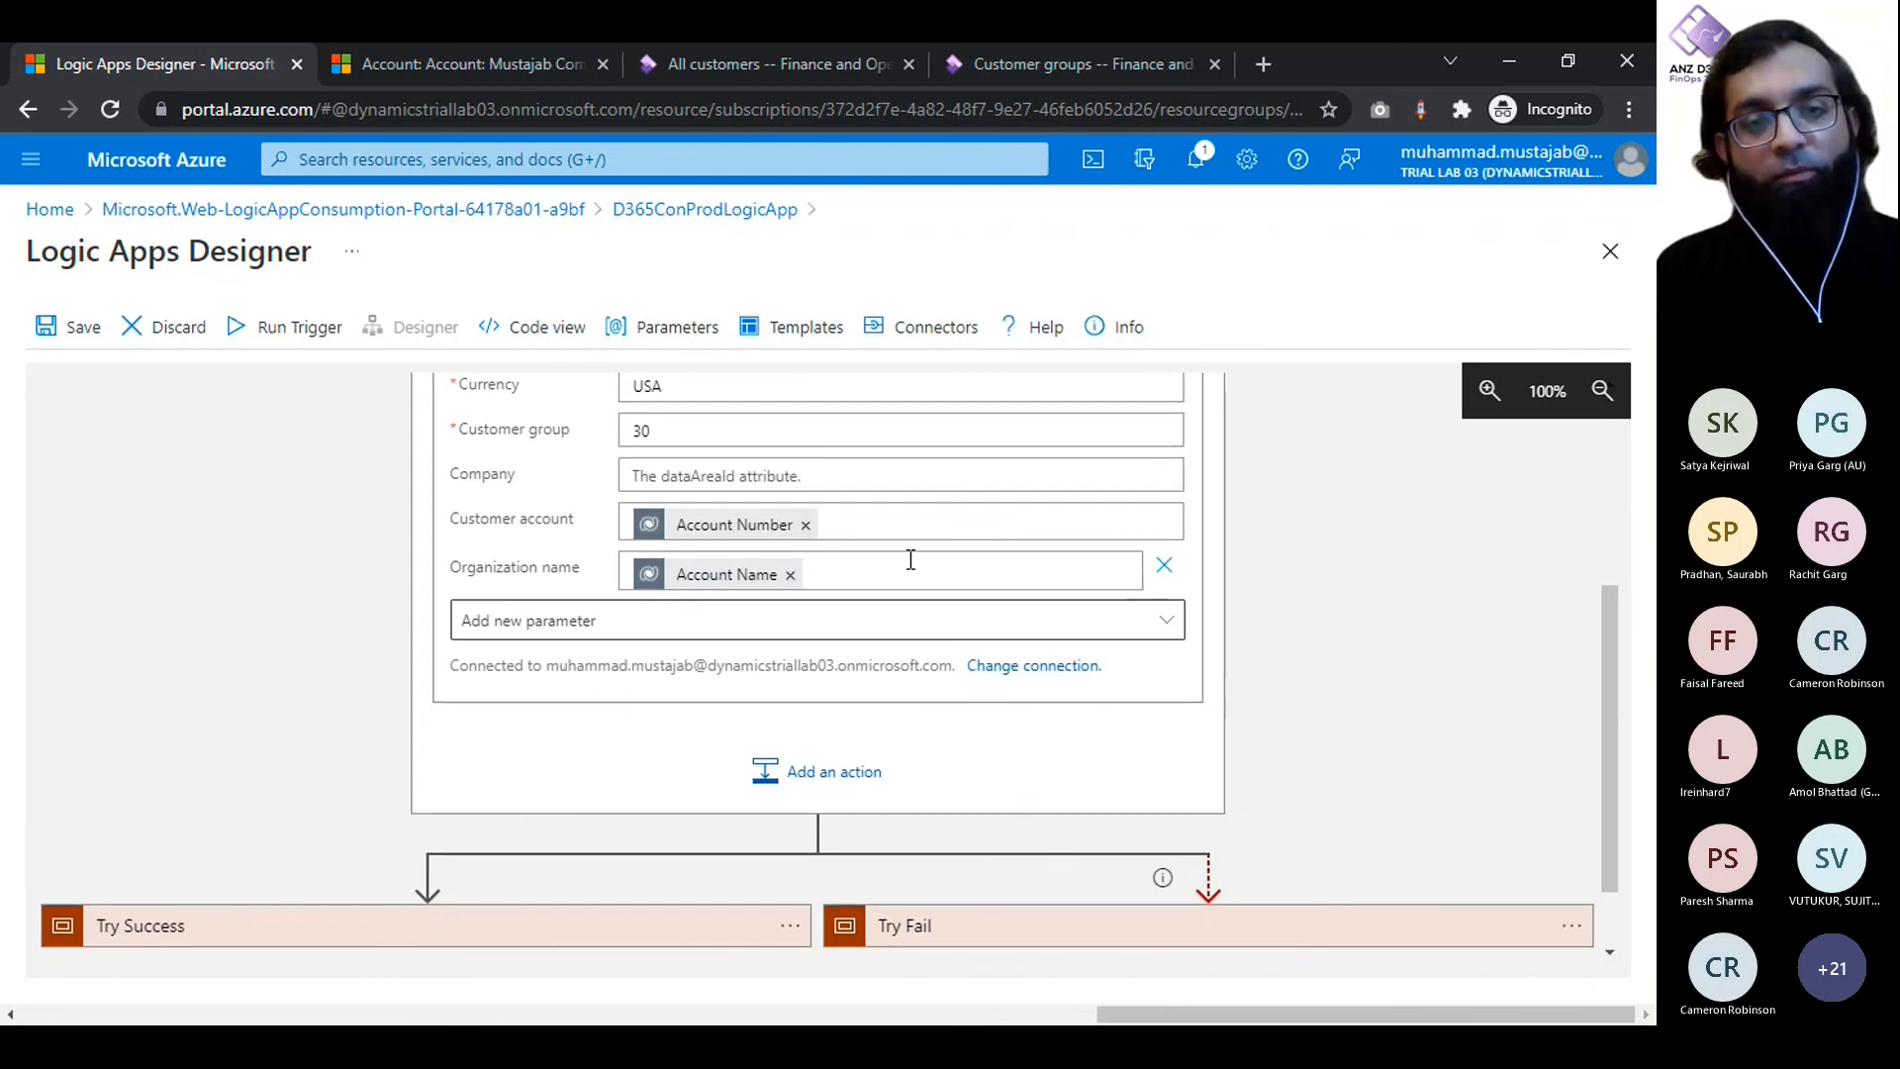
left_click(804, 525)
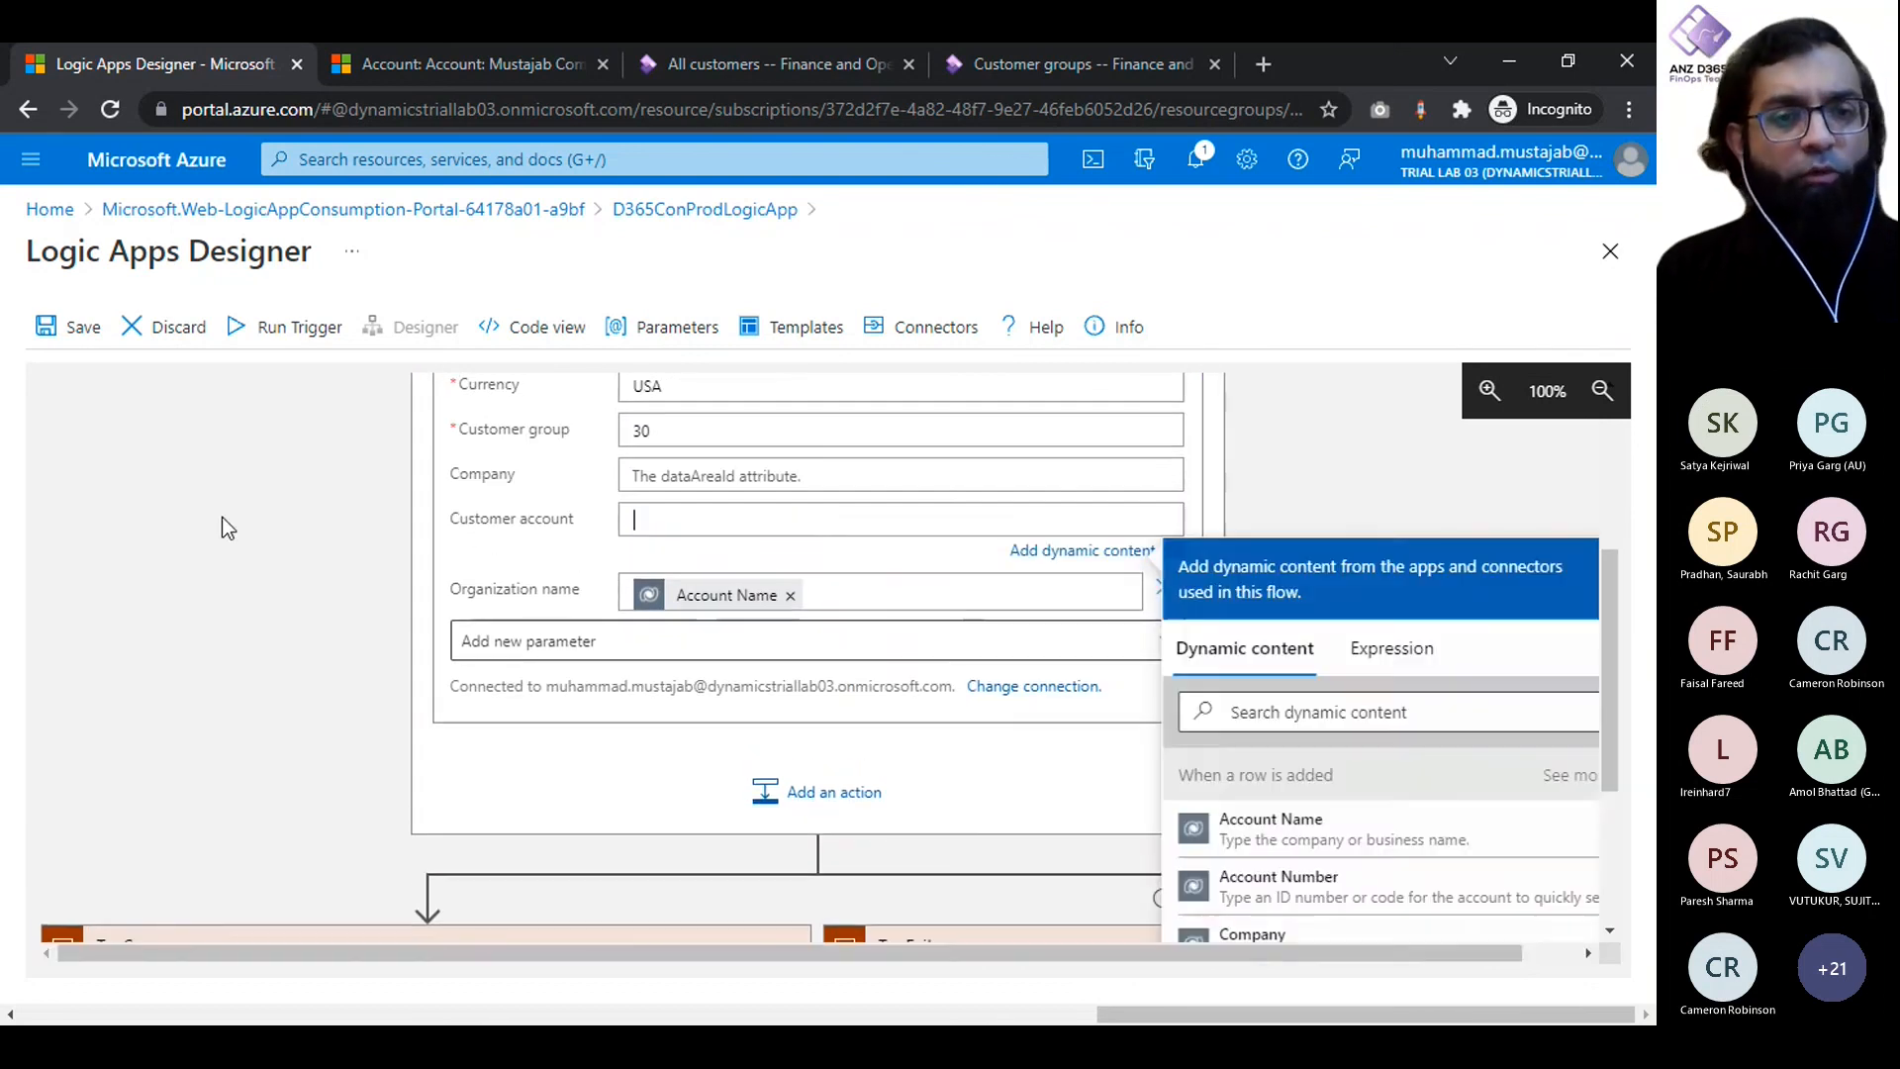
left_click(224, 527)
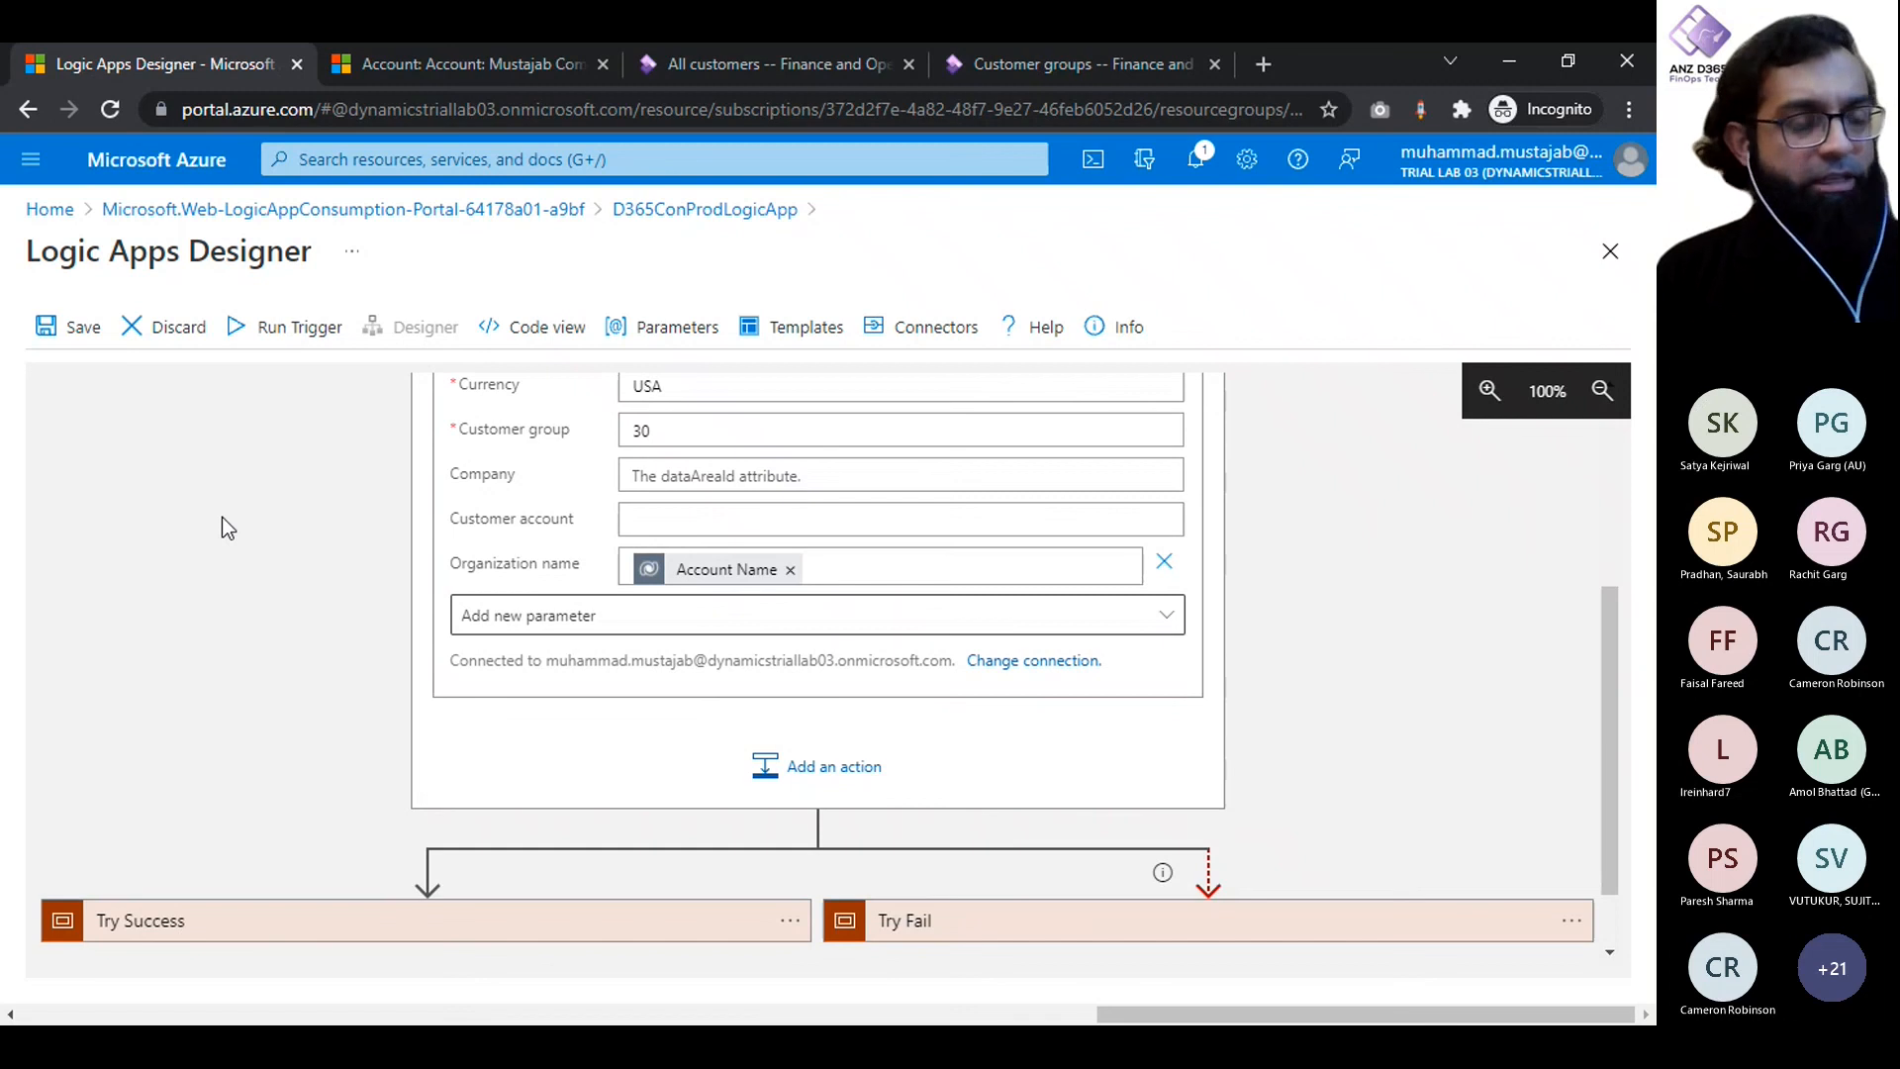
- Review the Create record fields and check which currency code existing customers use in the Finance and Operations customer list
scroll(222, 517, "up", 2)
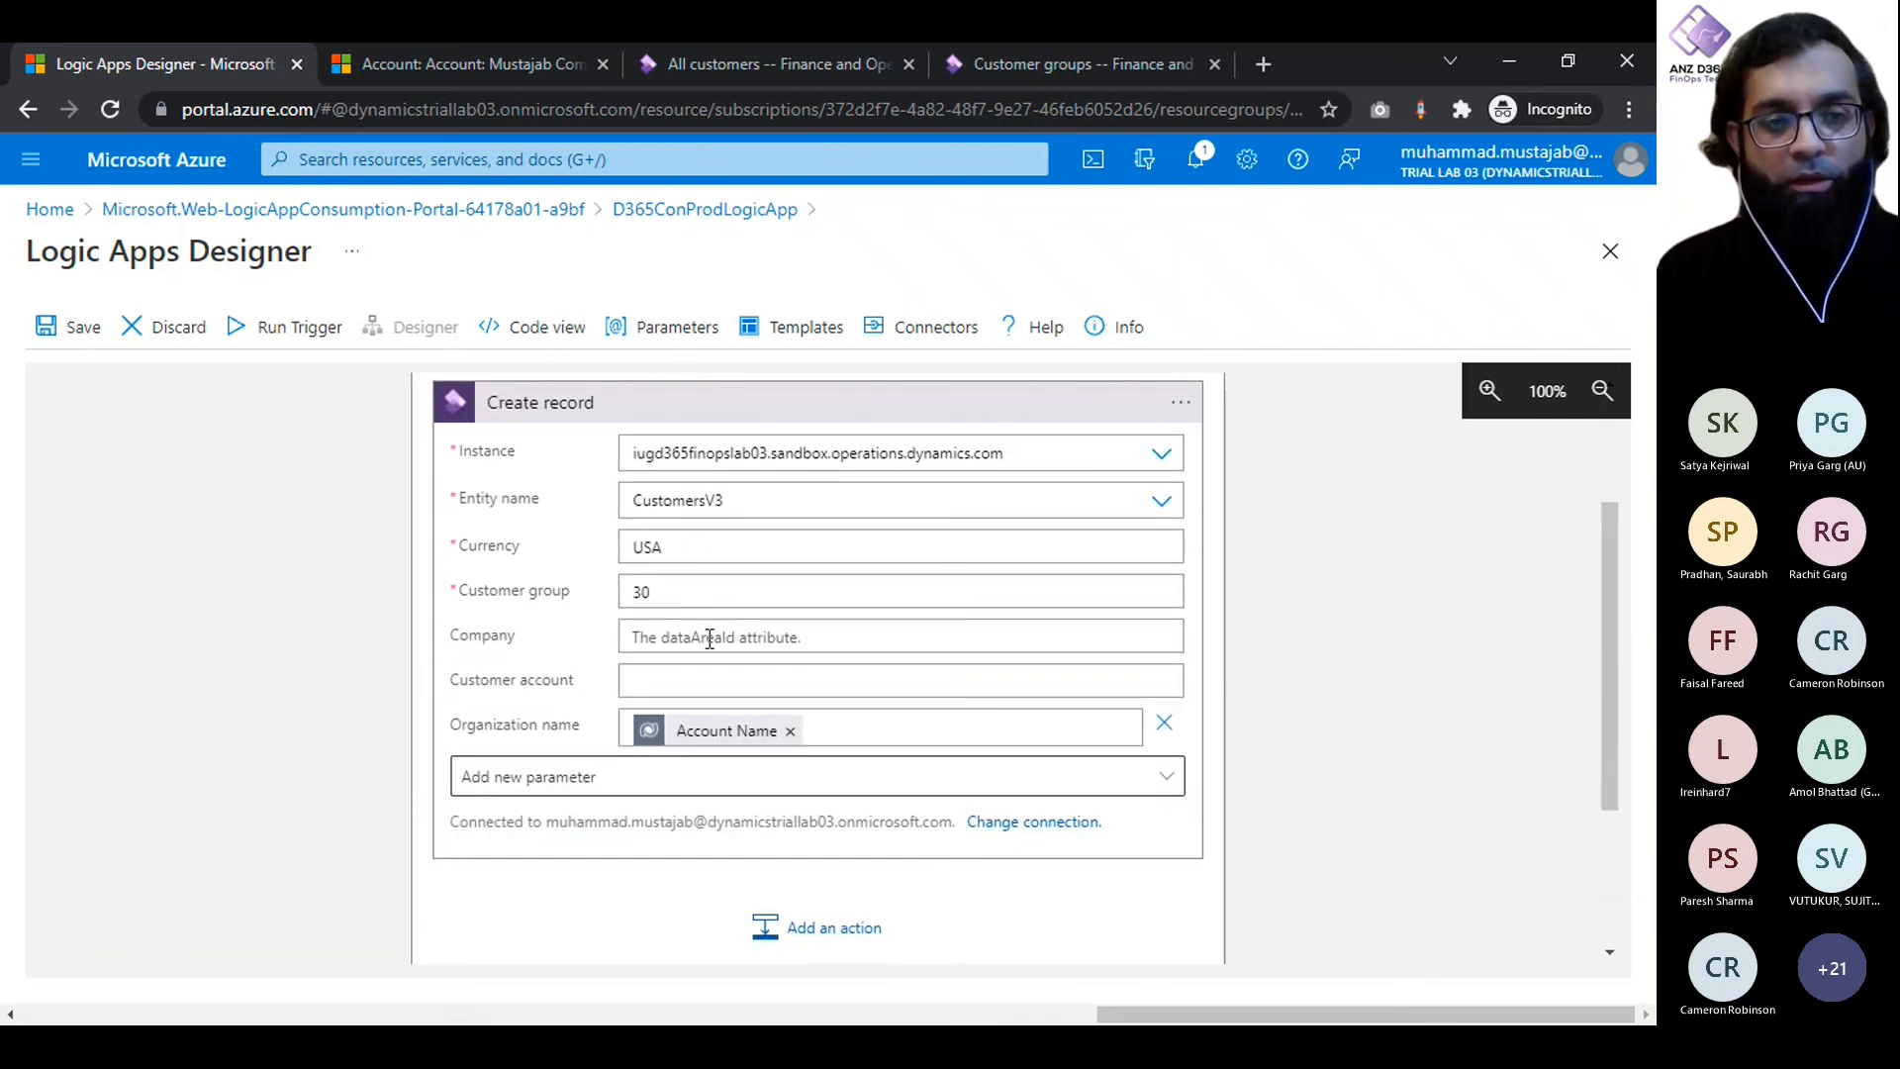
left_click(709, 638)
left_click(241, 568)
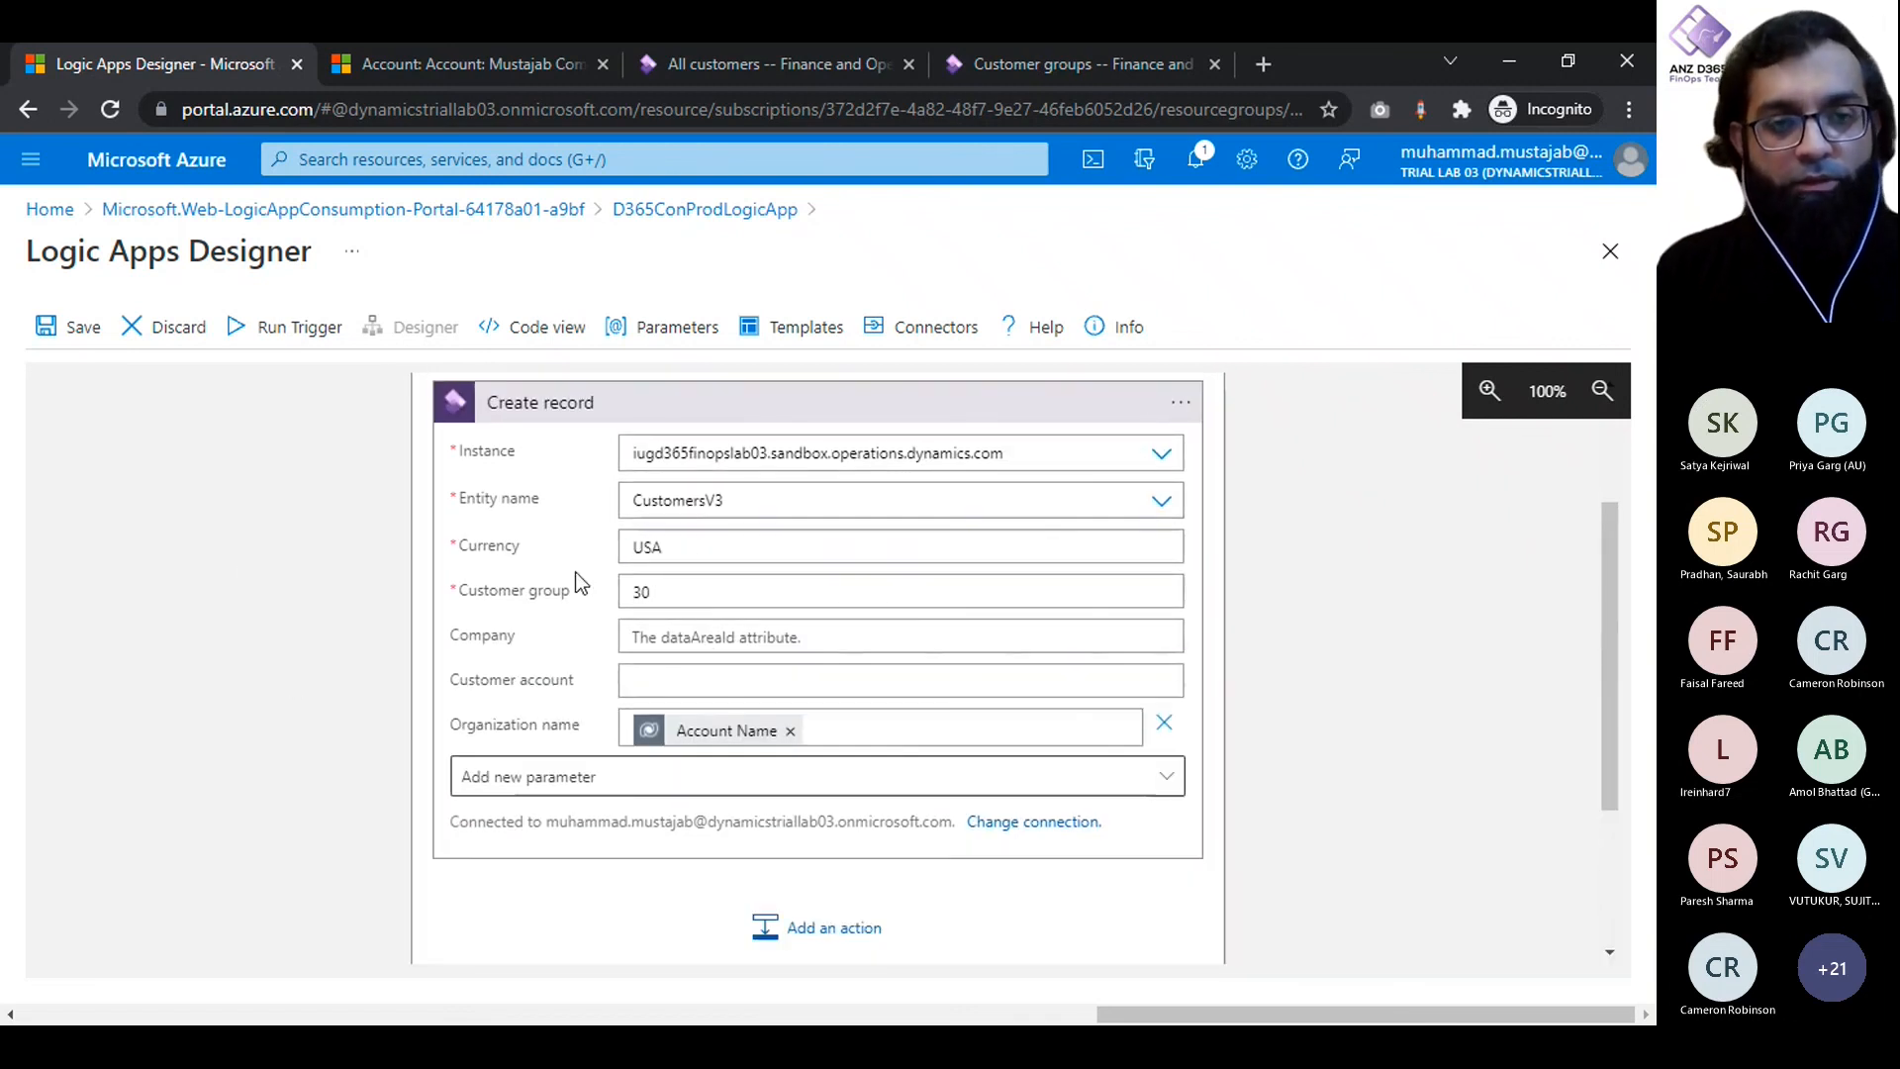
left_click(1025, 55)
left_click(755, 68)
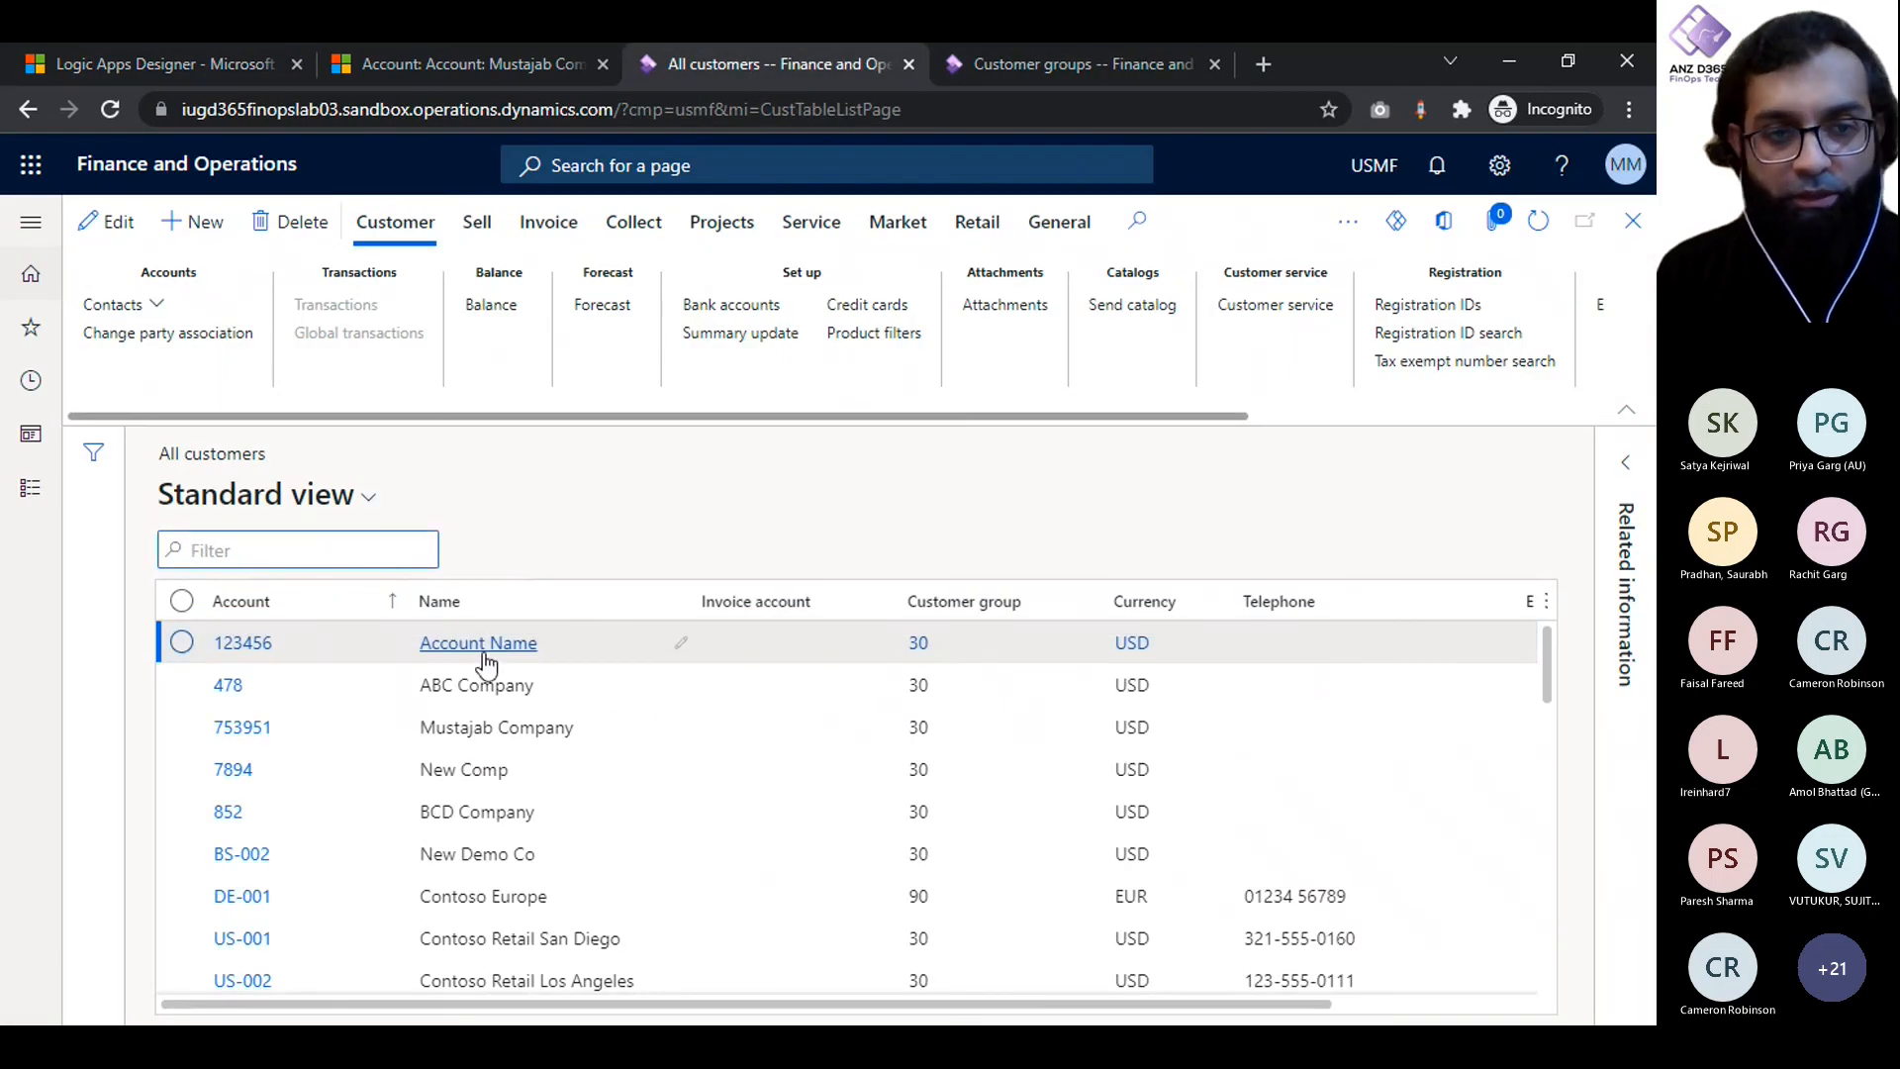
- Correct the Create record action's currency to USD and save the logic app
left_click(192, 49)
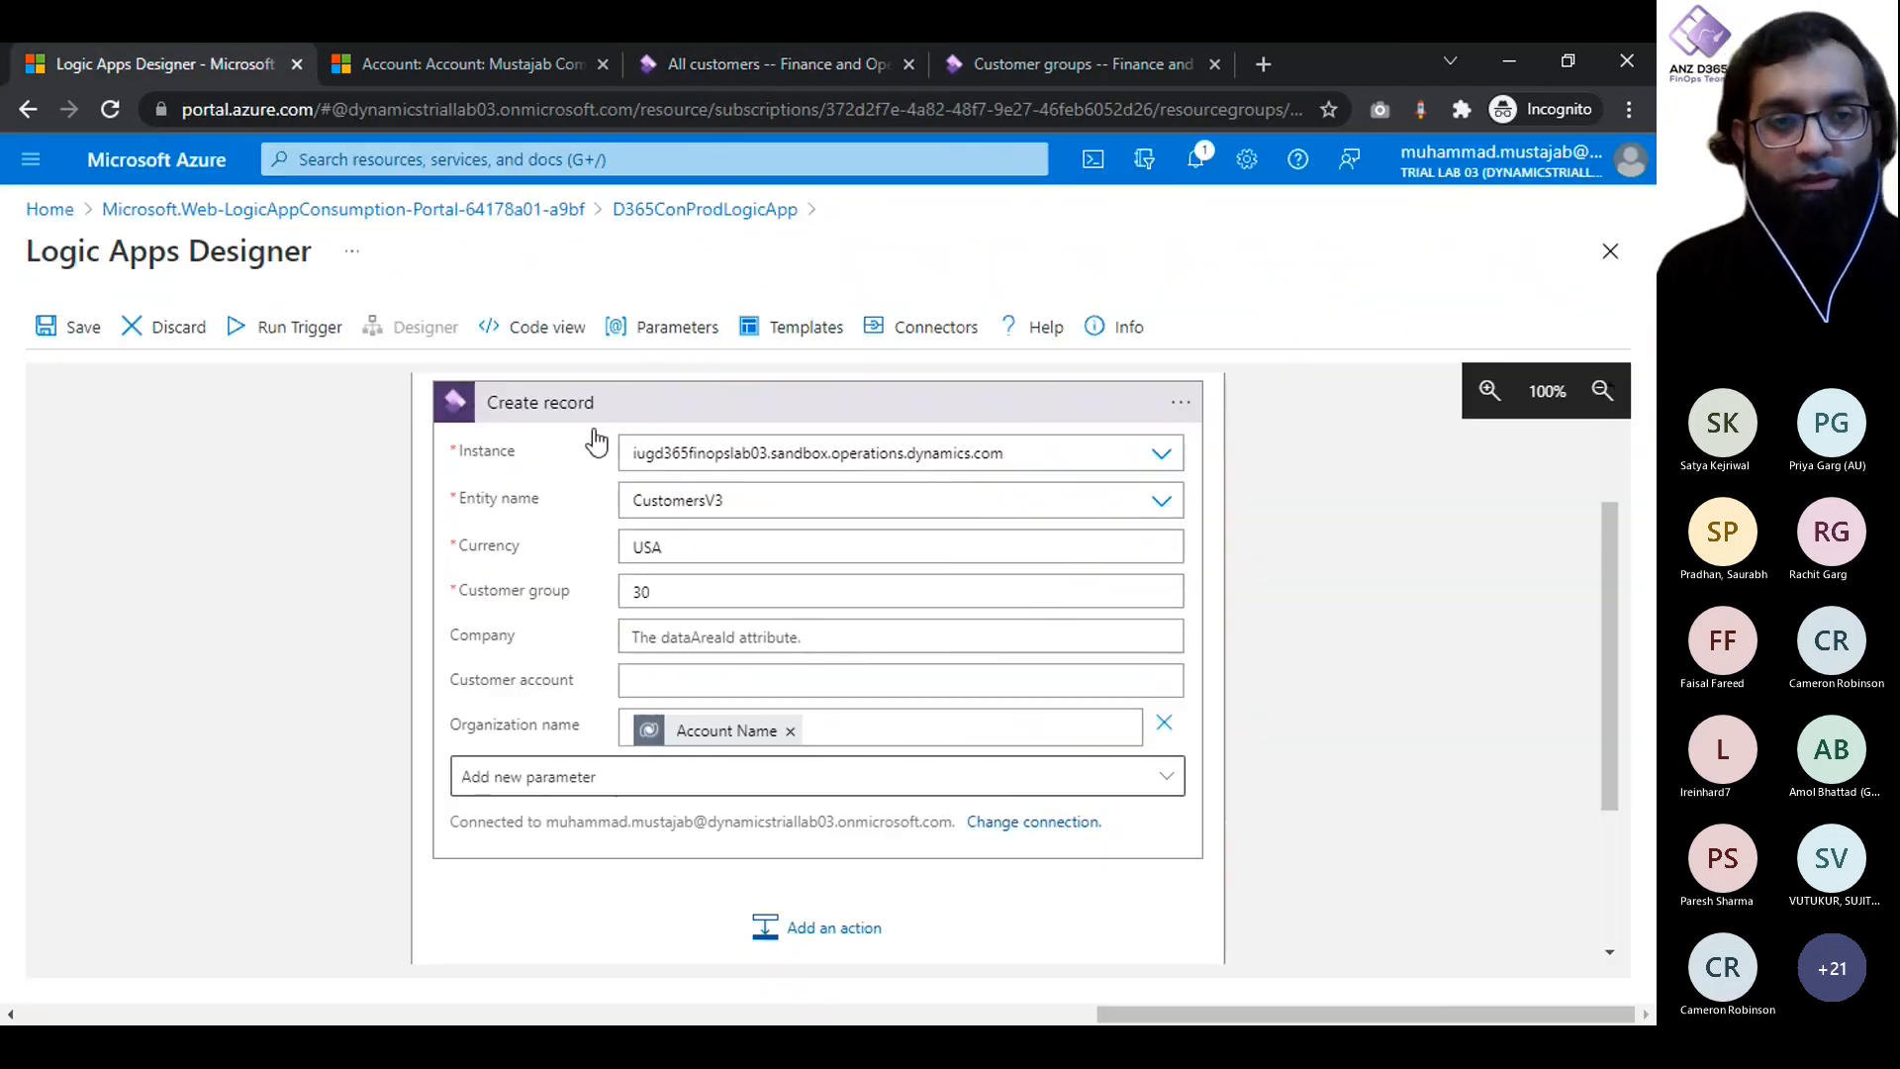
left_click(686, 546)
key("BackSpace")
type("D")
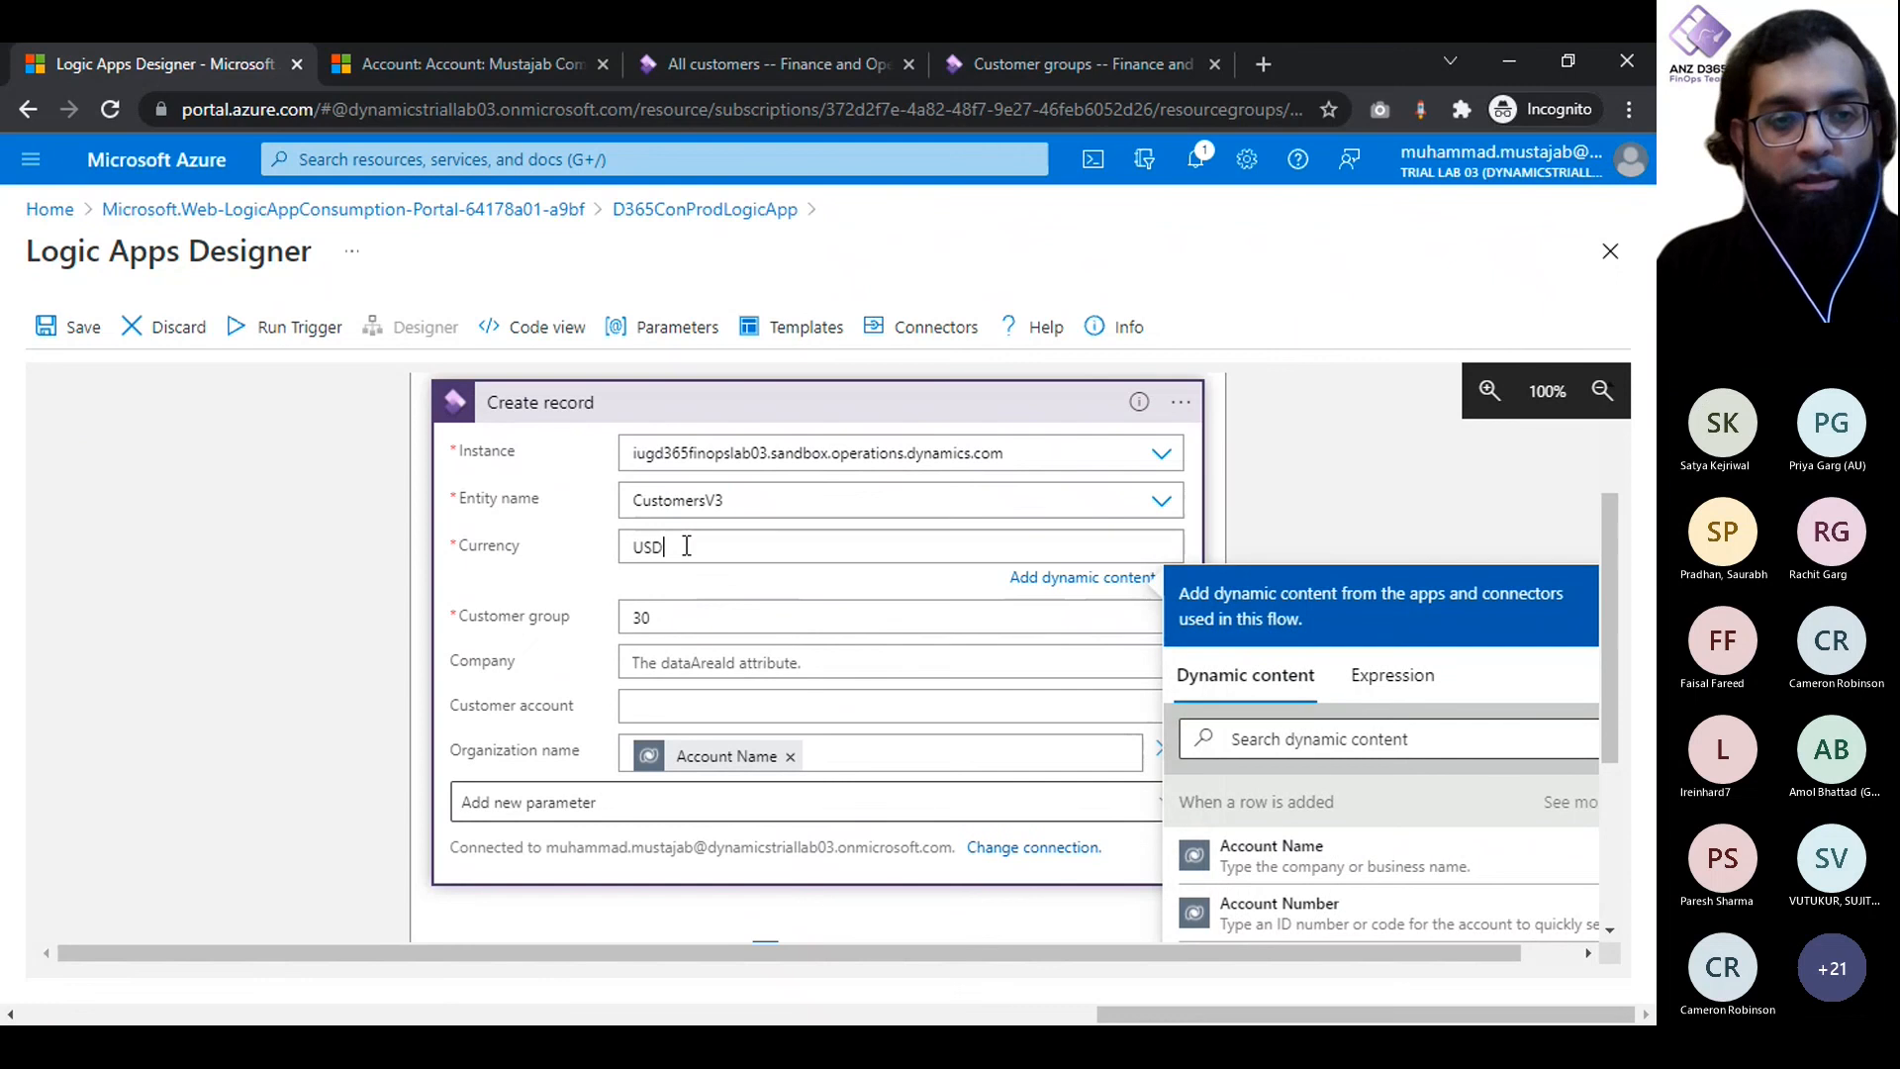
left_click(438, 558)
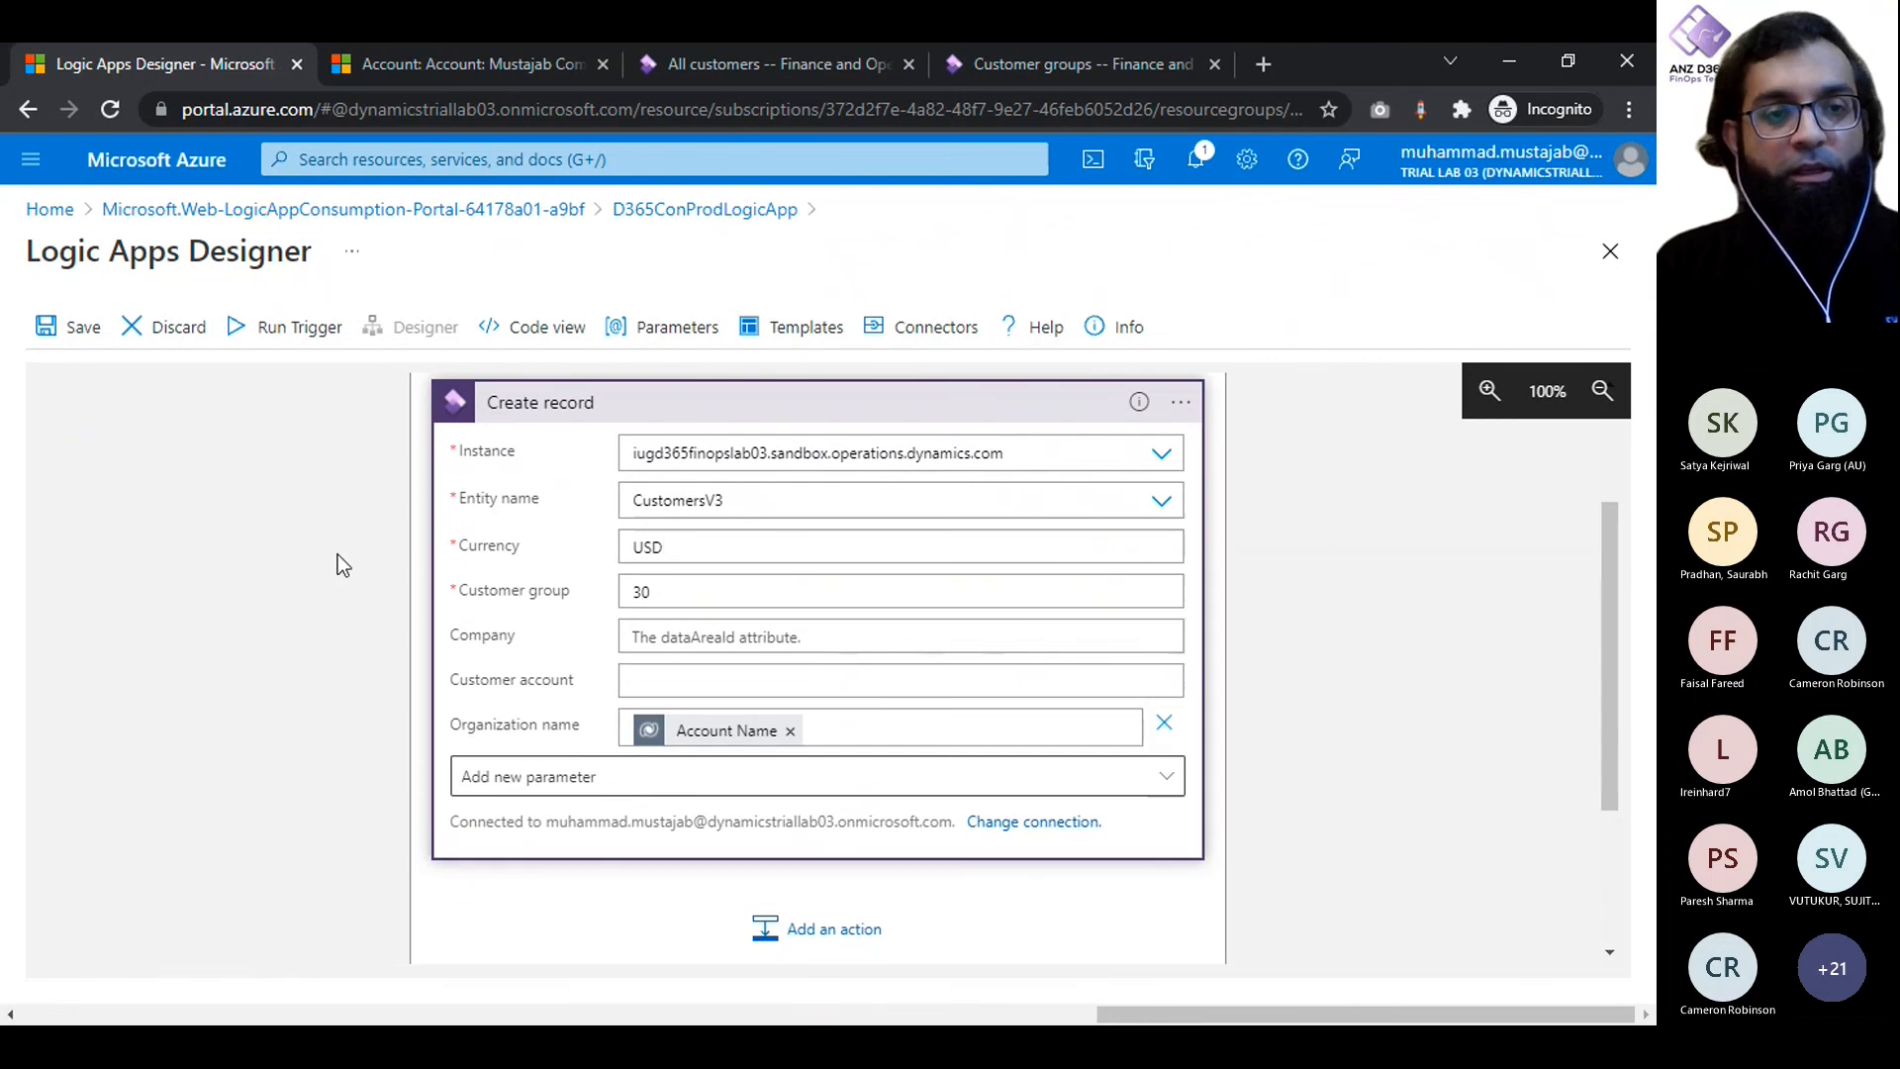
left_click(69, 329)
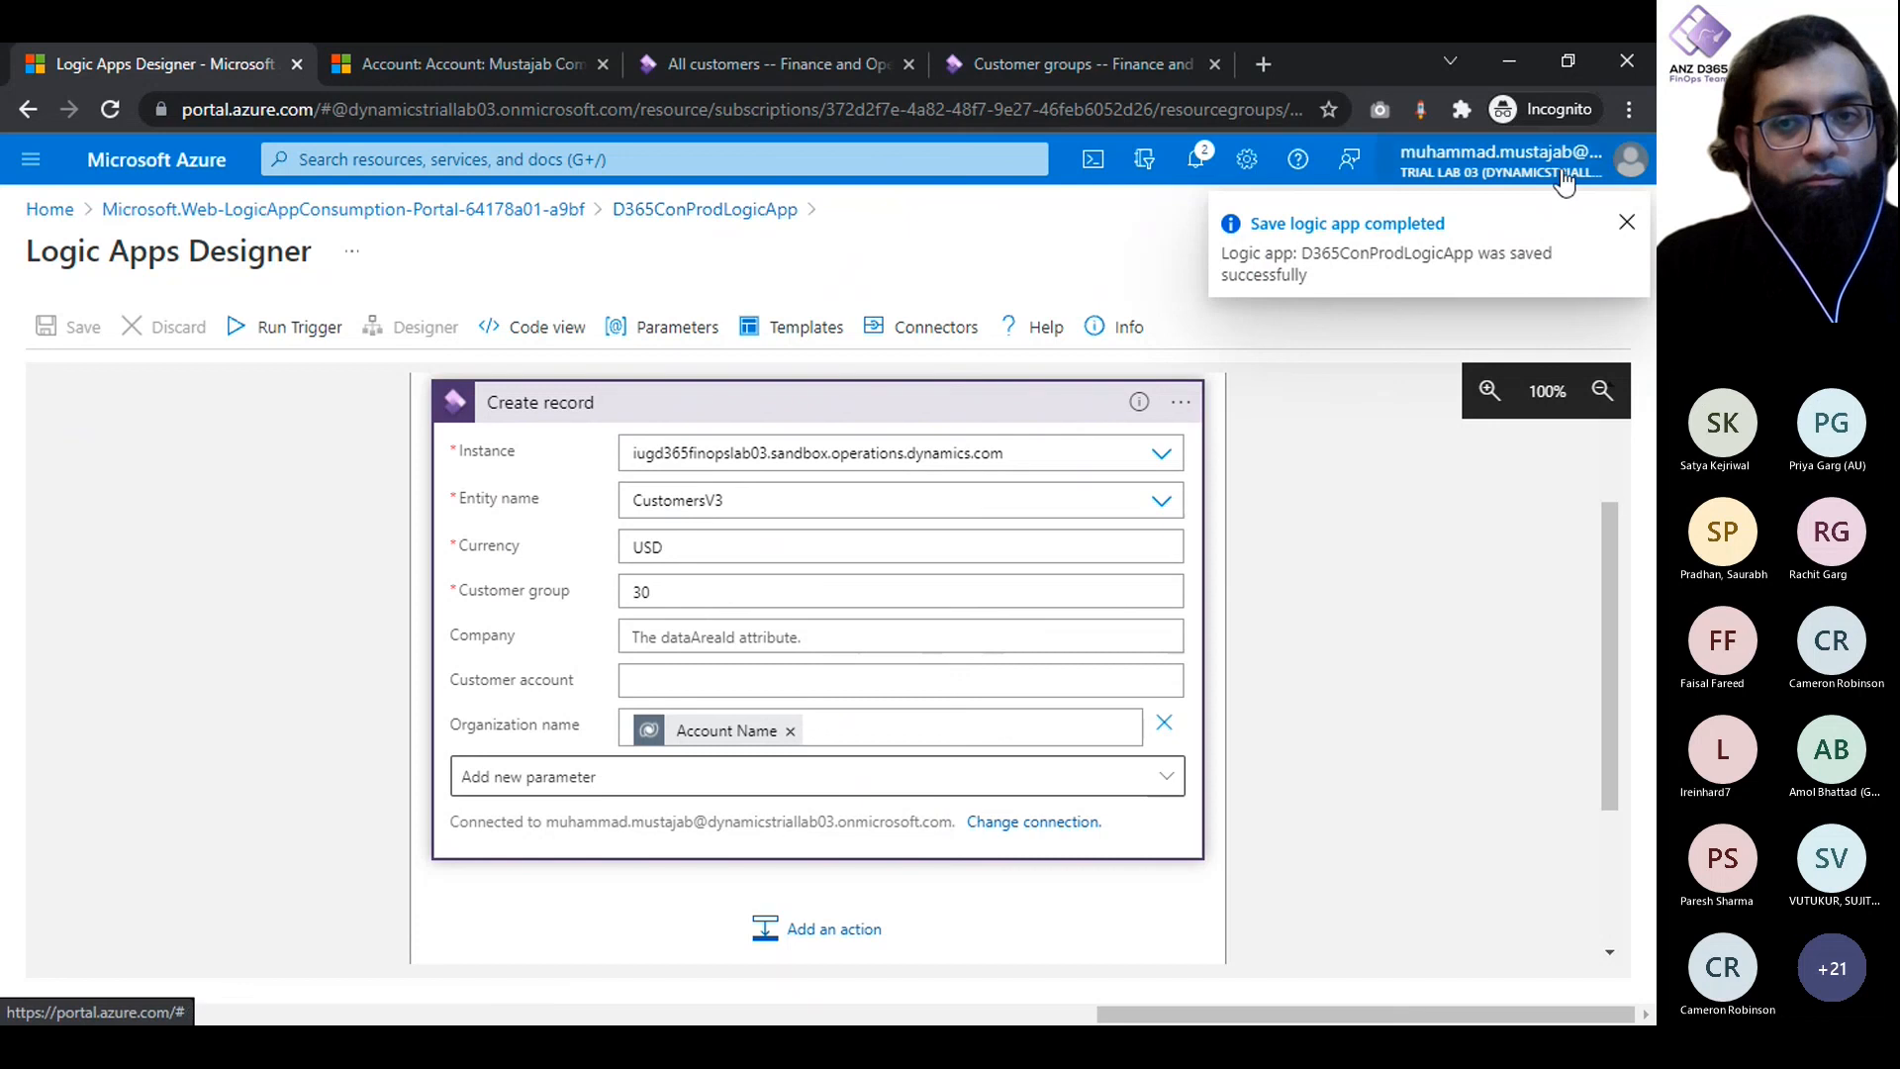
- Return to the D365ConProdLogicApp overview and open the Azure portal's Logic apps list in a second browser tab, skipping the account-protection setup
left_click(1626, 224)
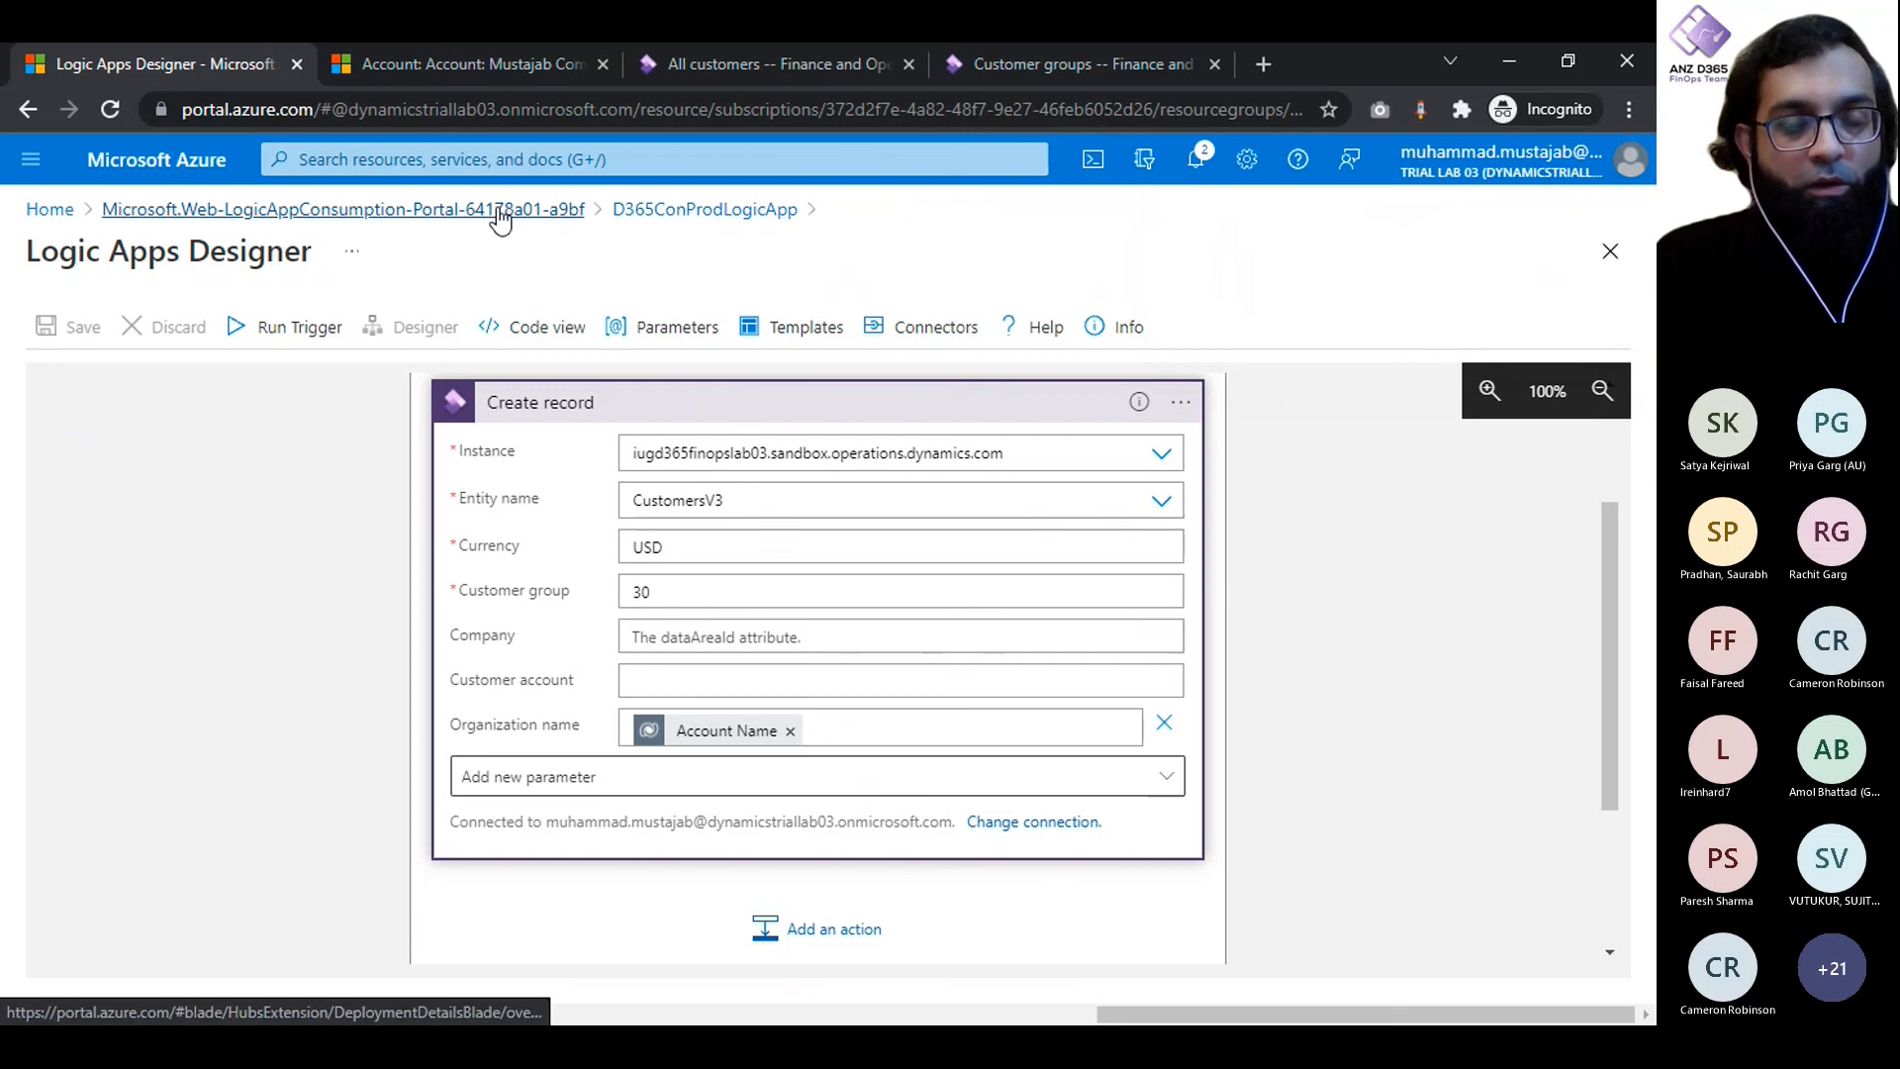
left_click(680, 210)
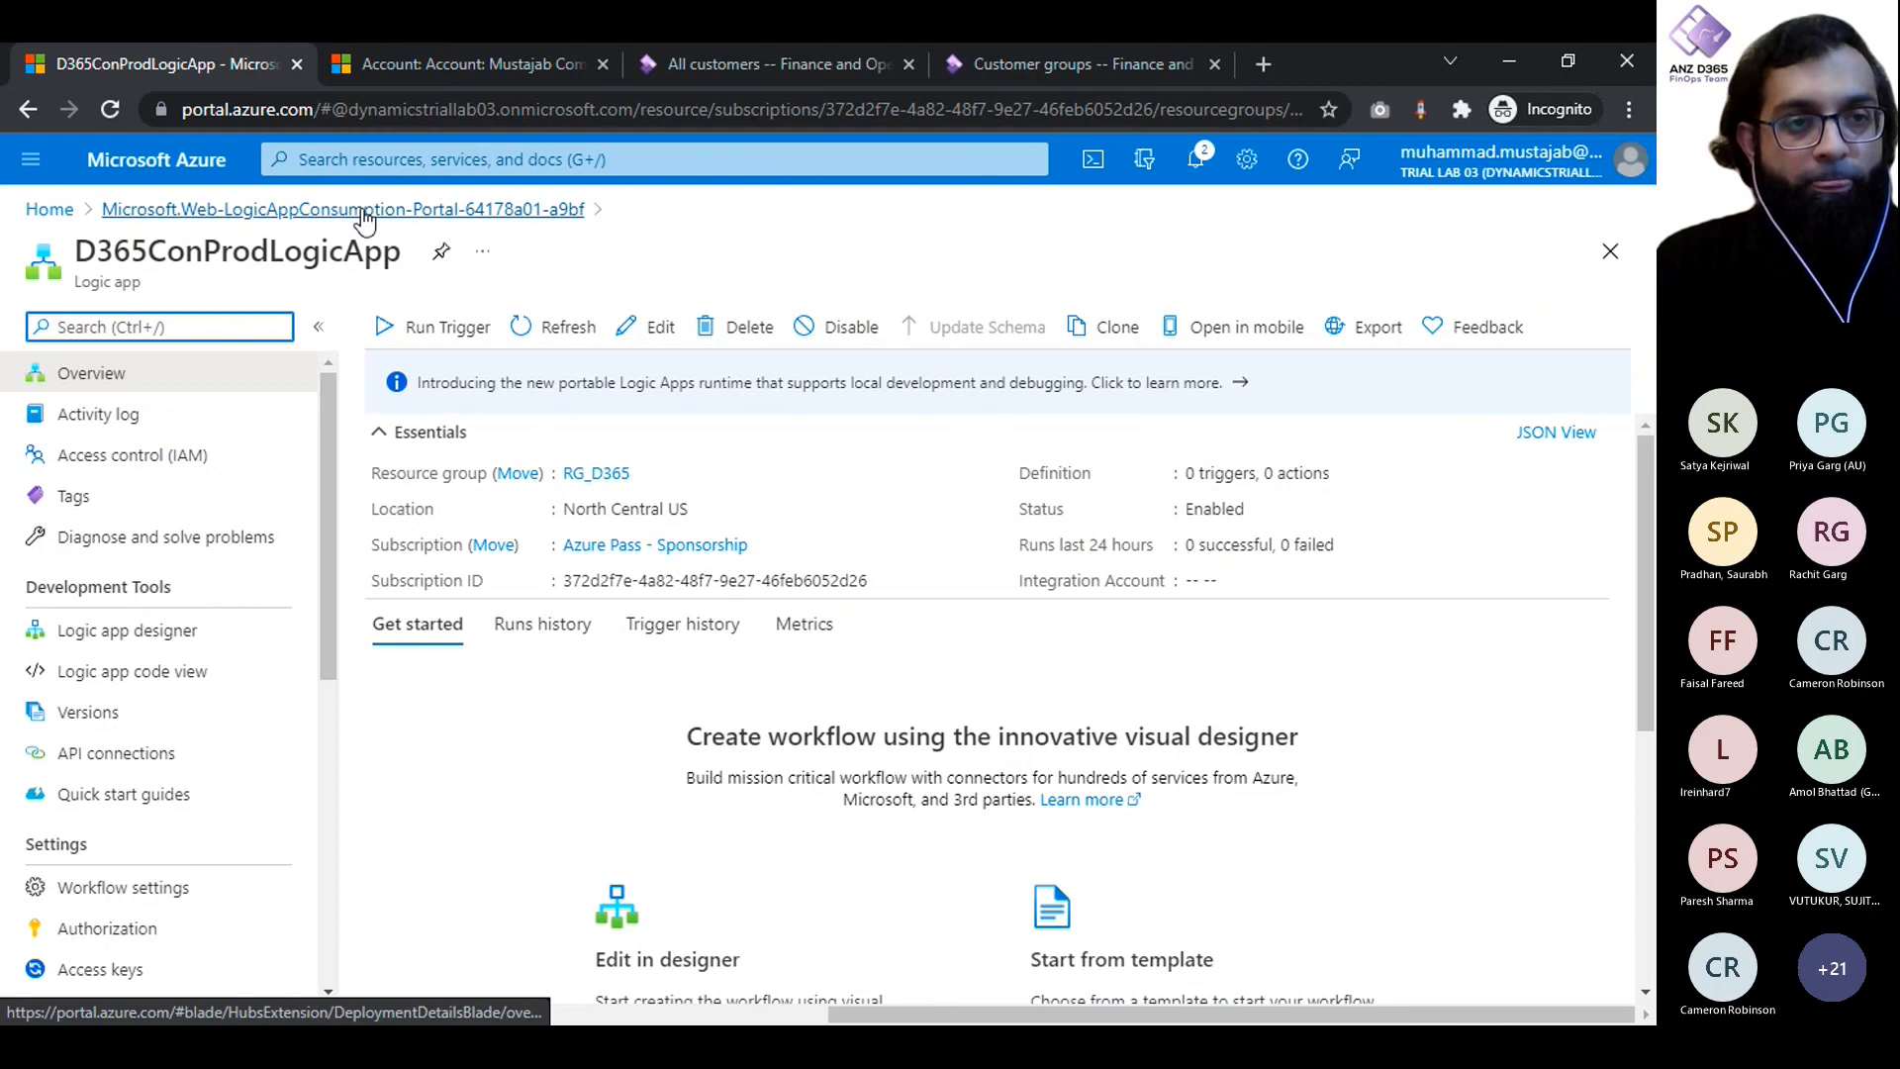
middle_click(144, 170)
left_click(378, 55)
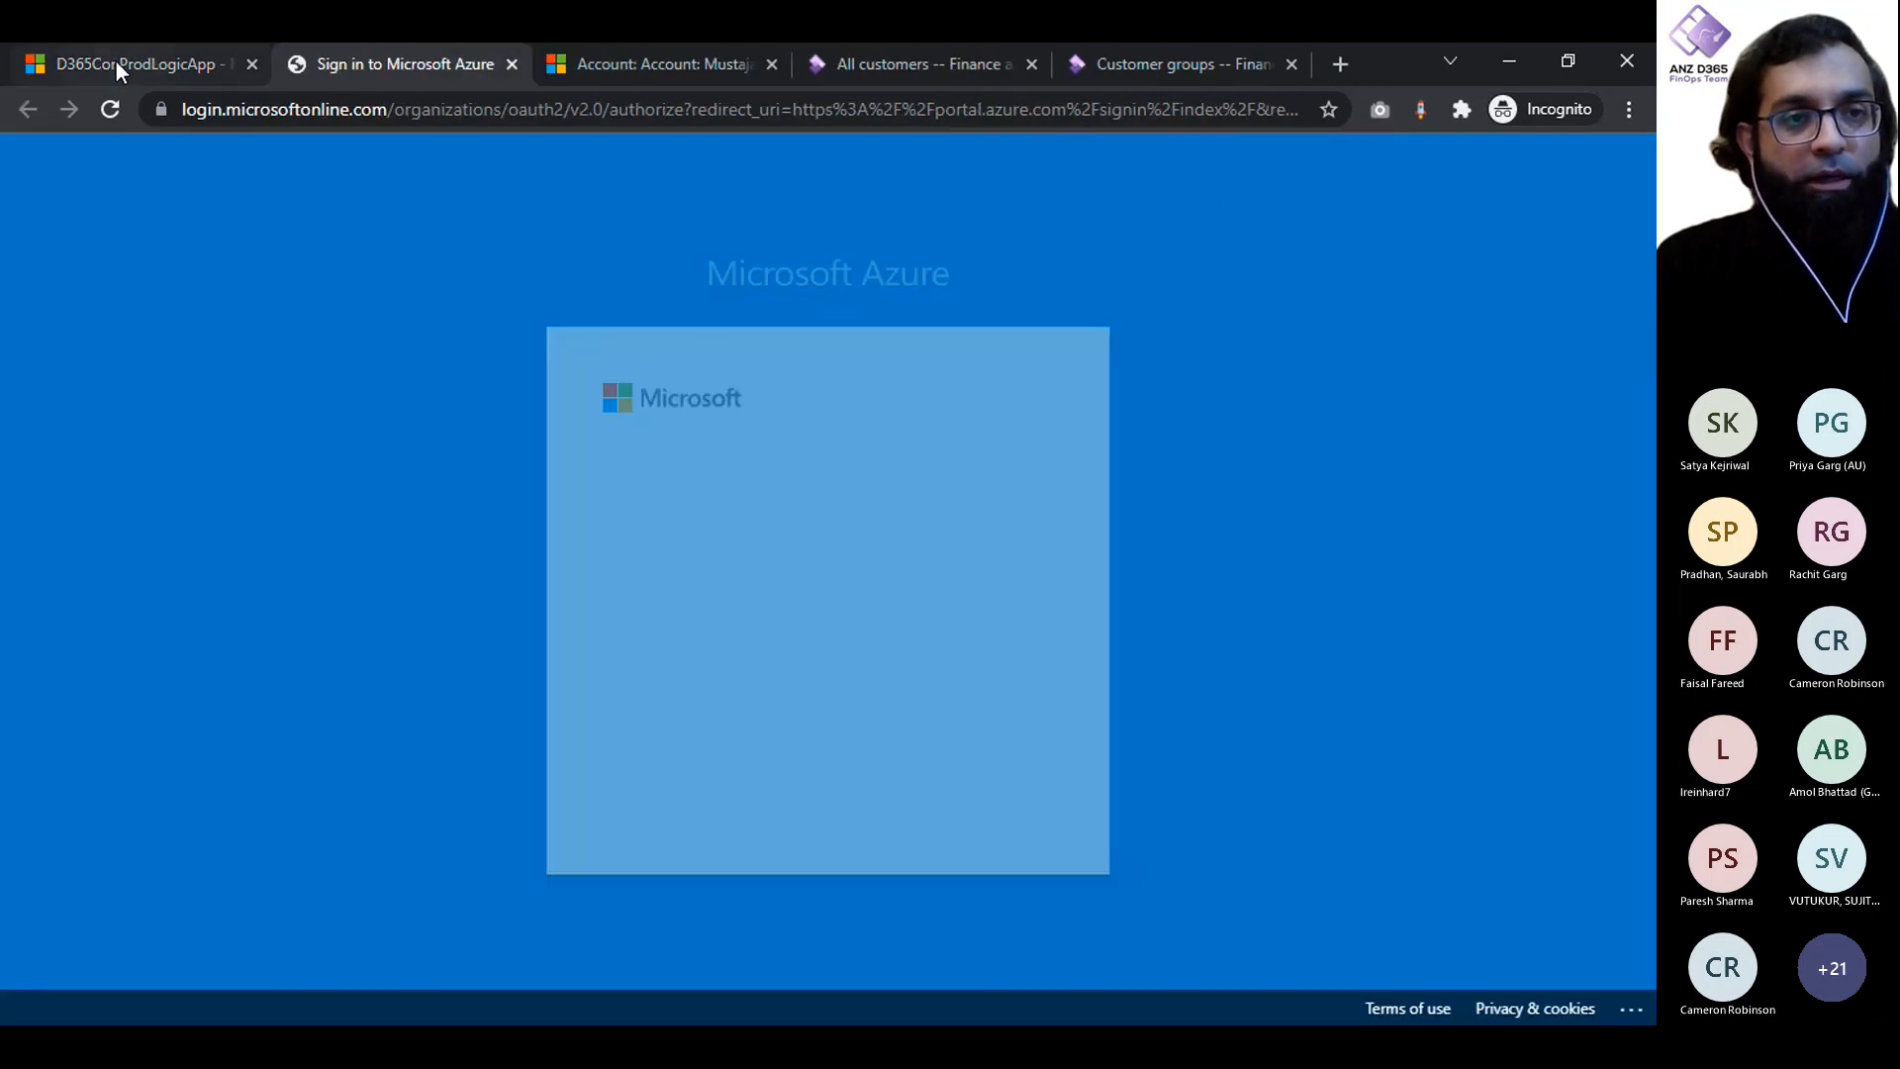
left_click(115, 60)
left_click(395, 50)
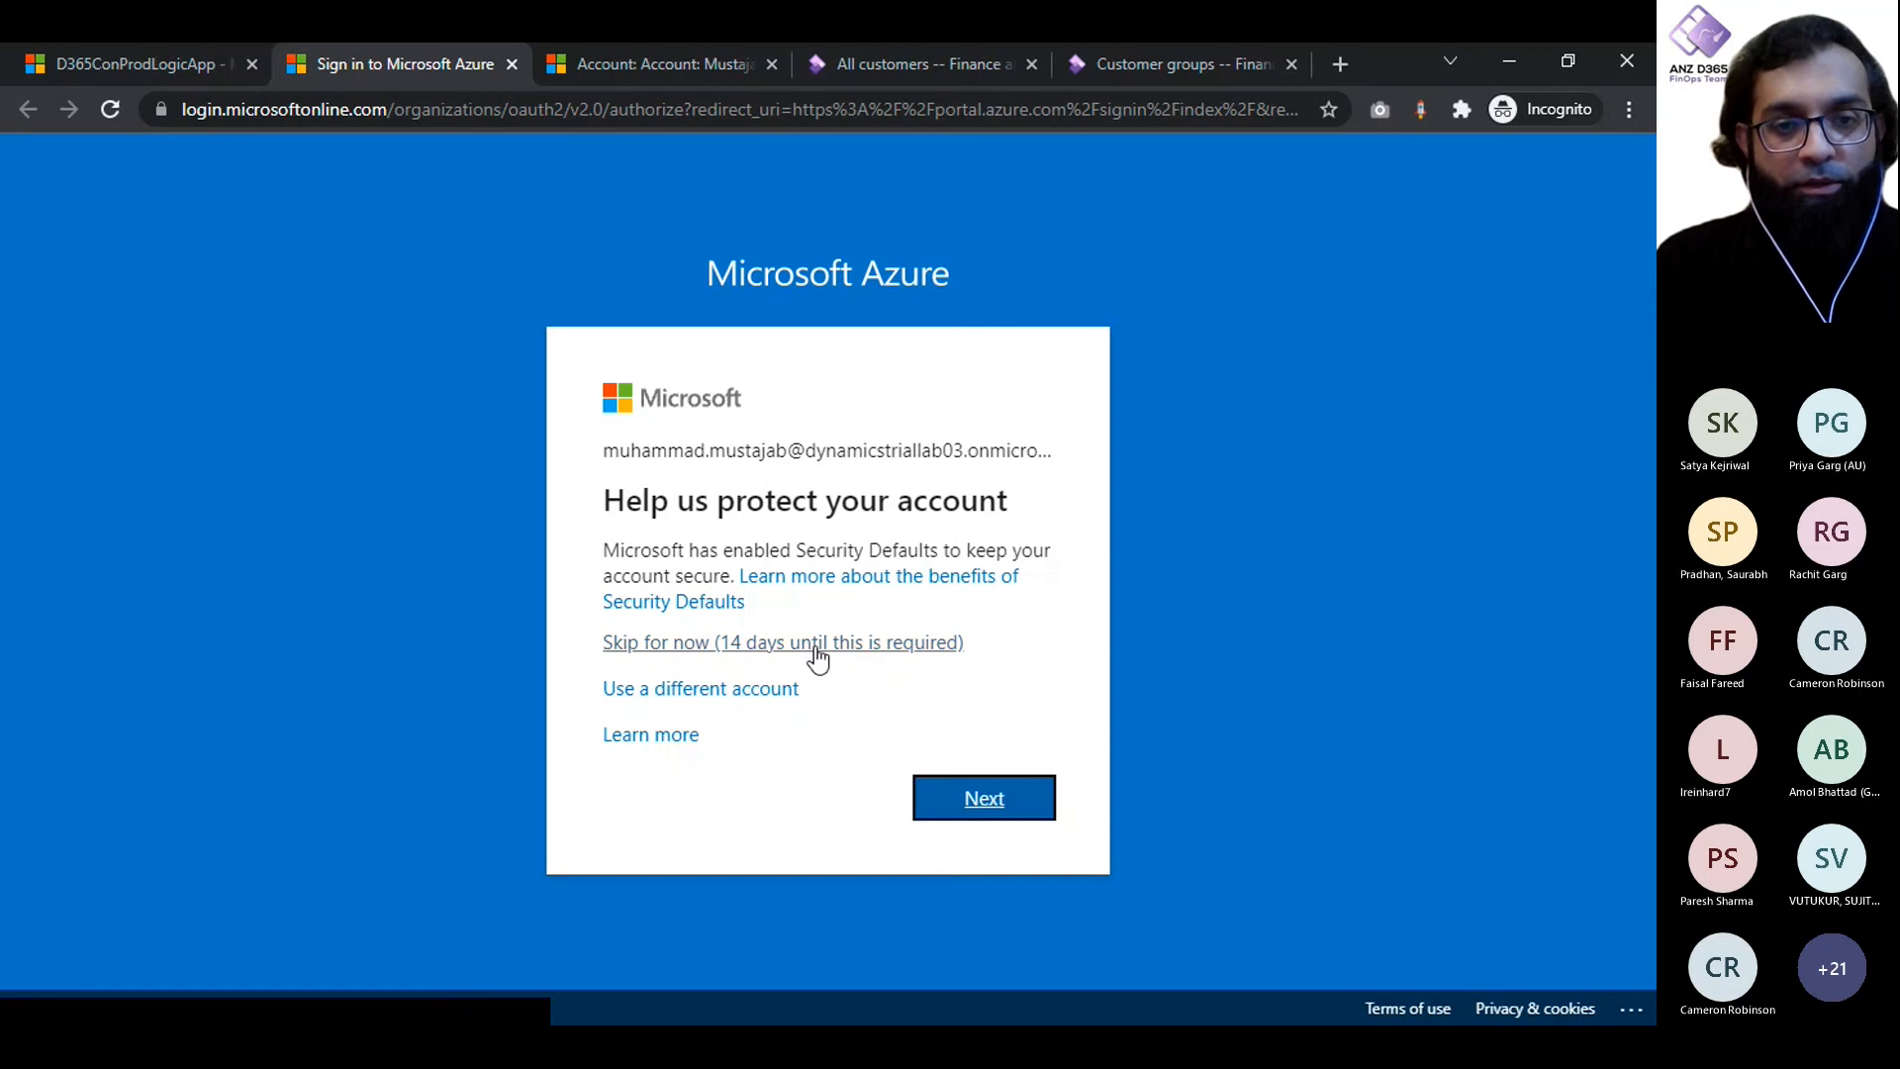
left_click(162, 70)
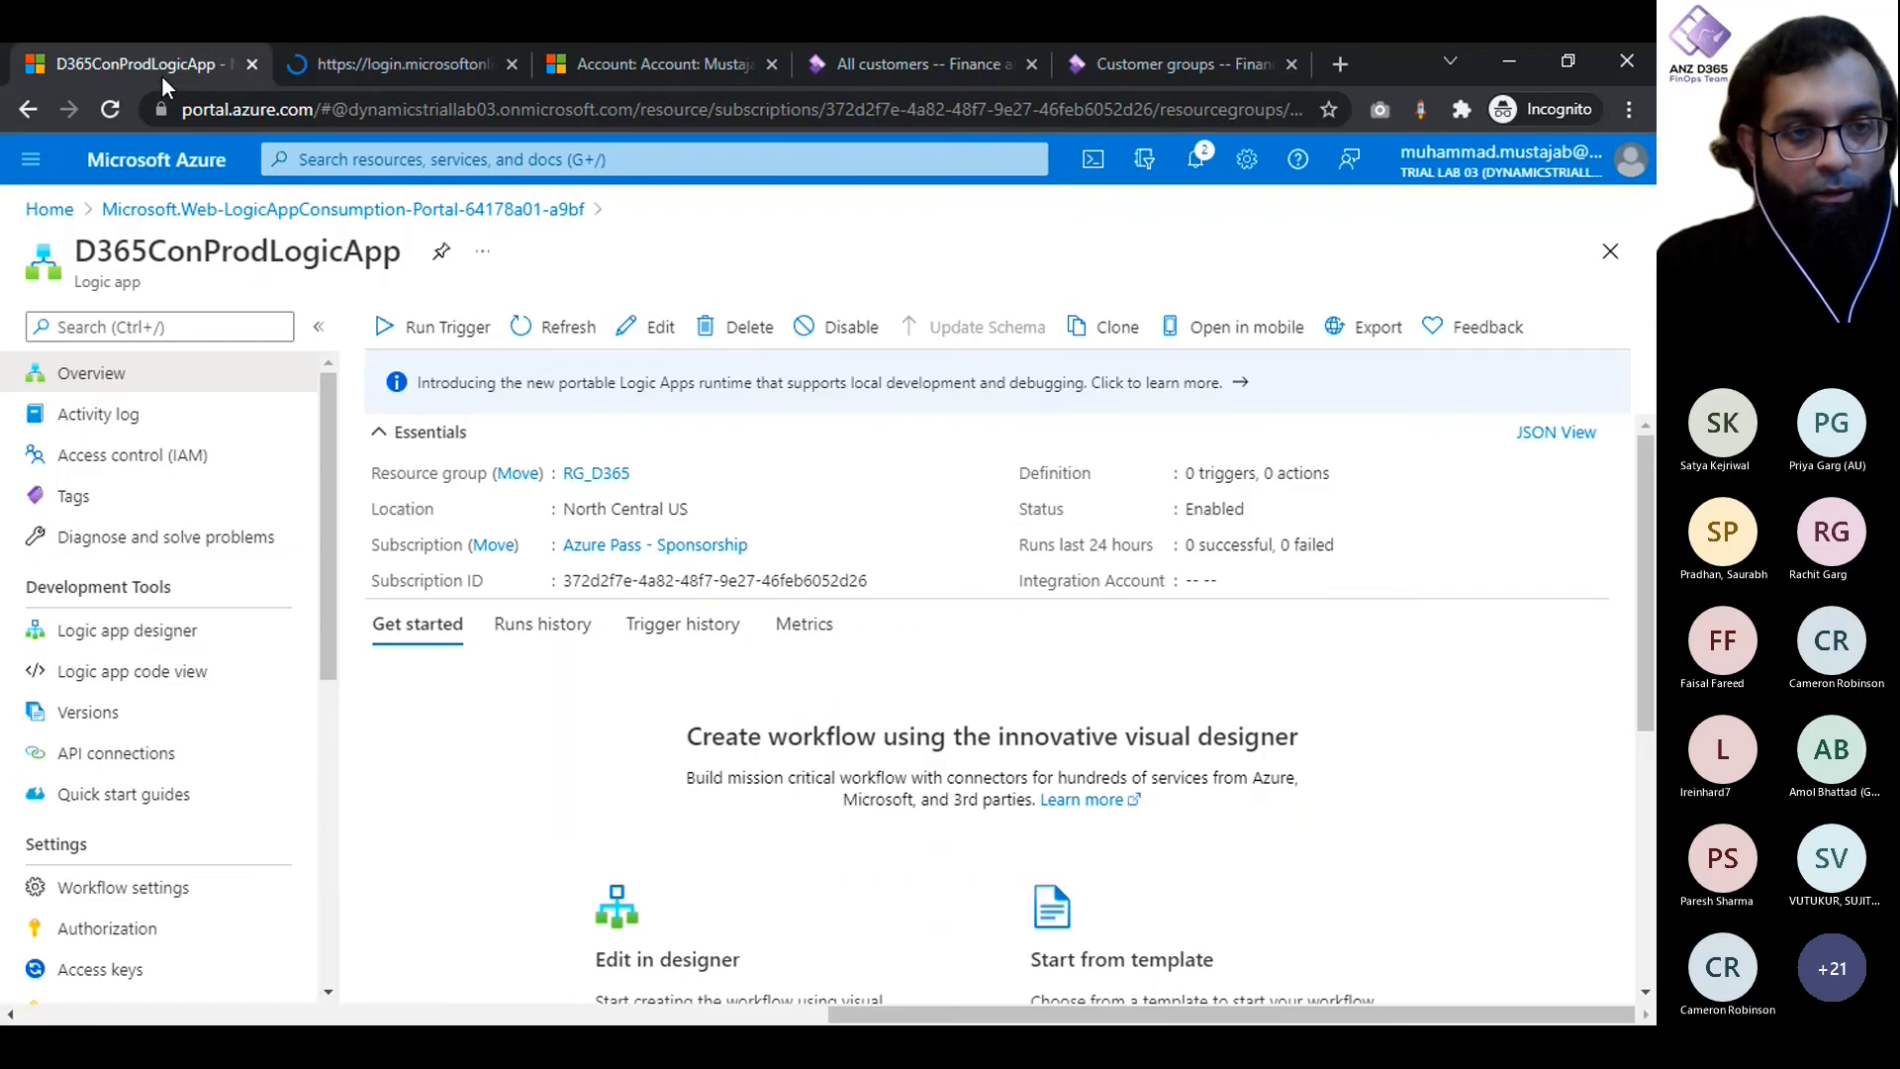
left_click(343, 62)
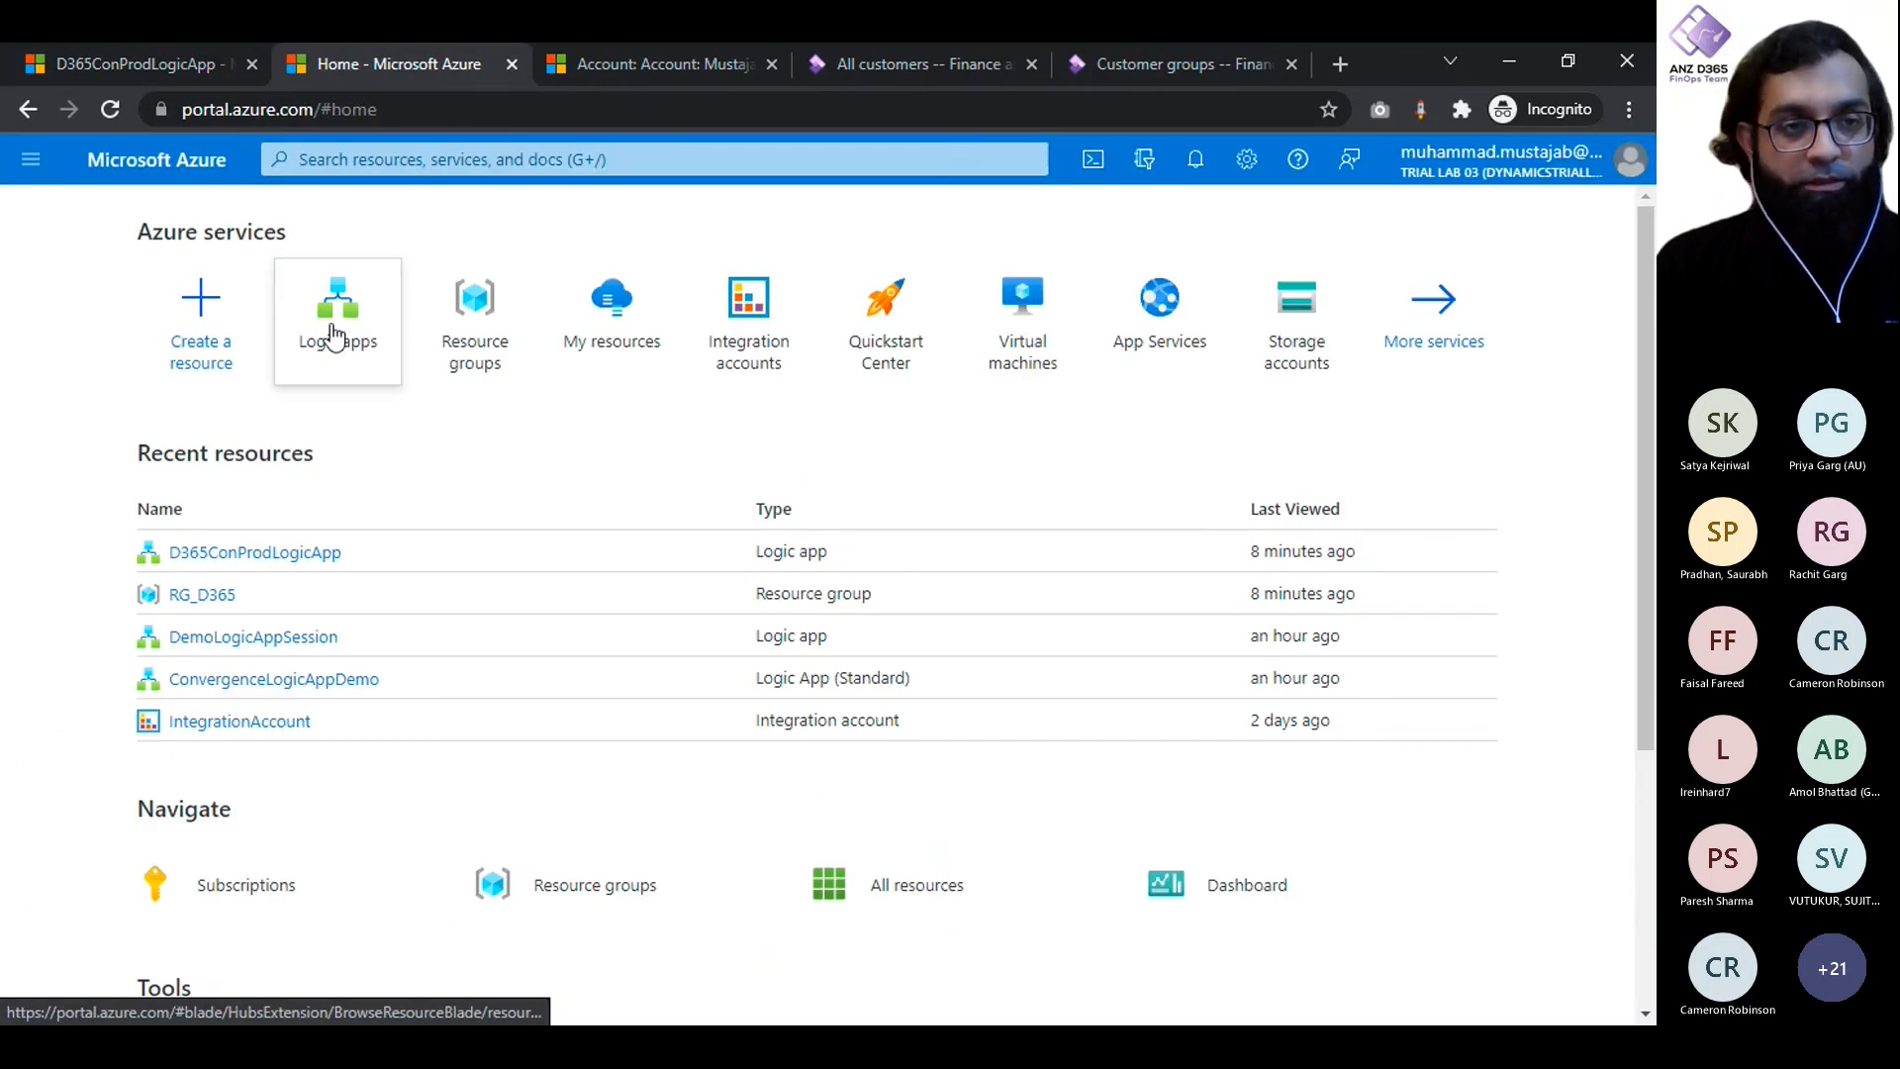
left_click(335, 337)
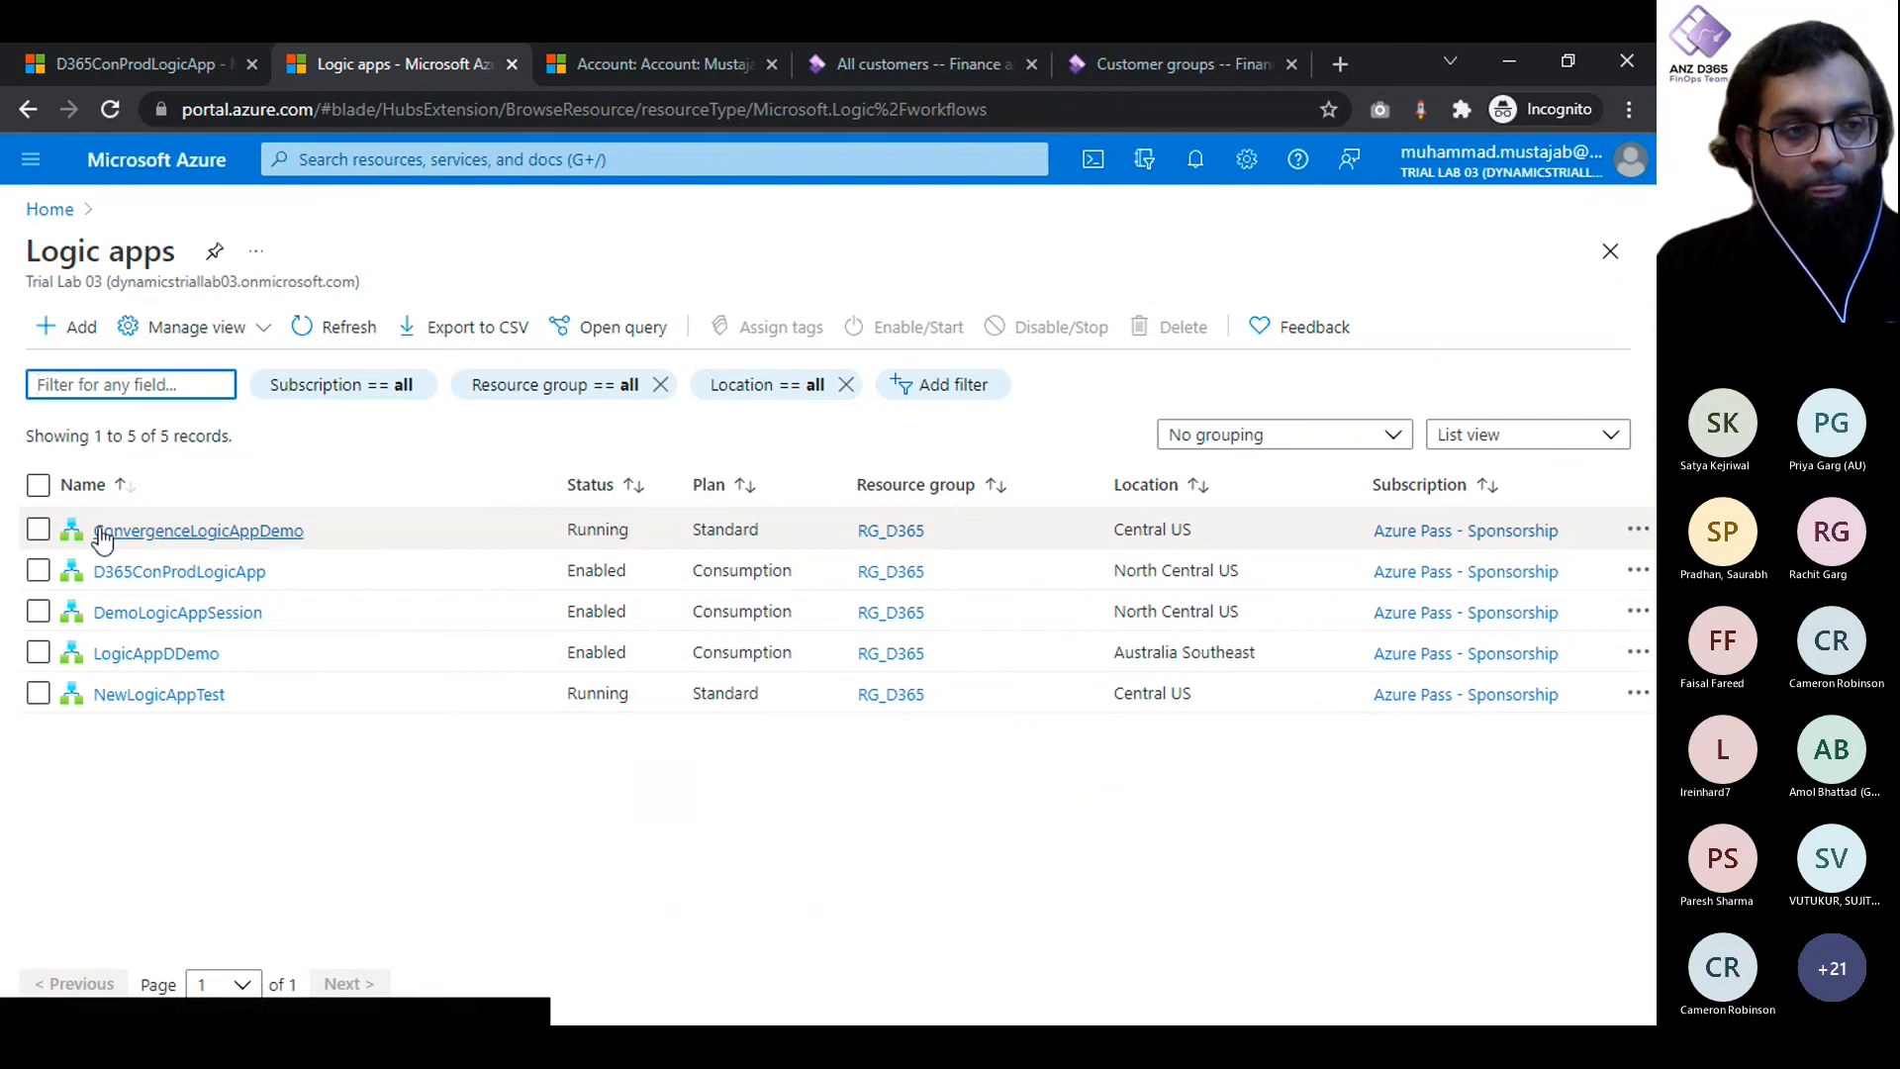
- Disable the ConvergenceLogicAppDemo, DemoLogicAppSession, LogicAppDDemo and NewLogicAppTest logic apps
left_click(116, 67)
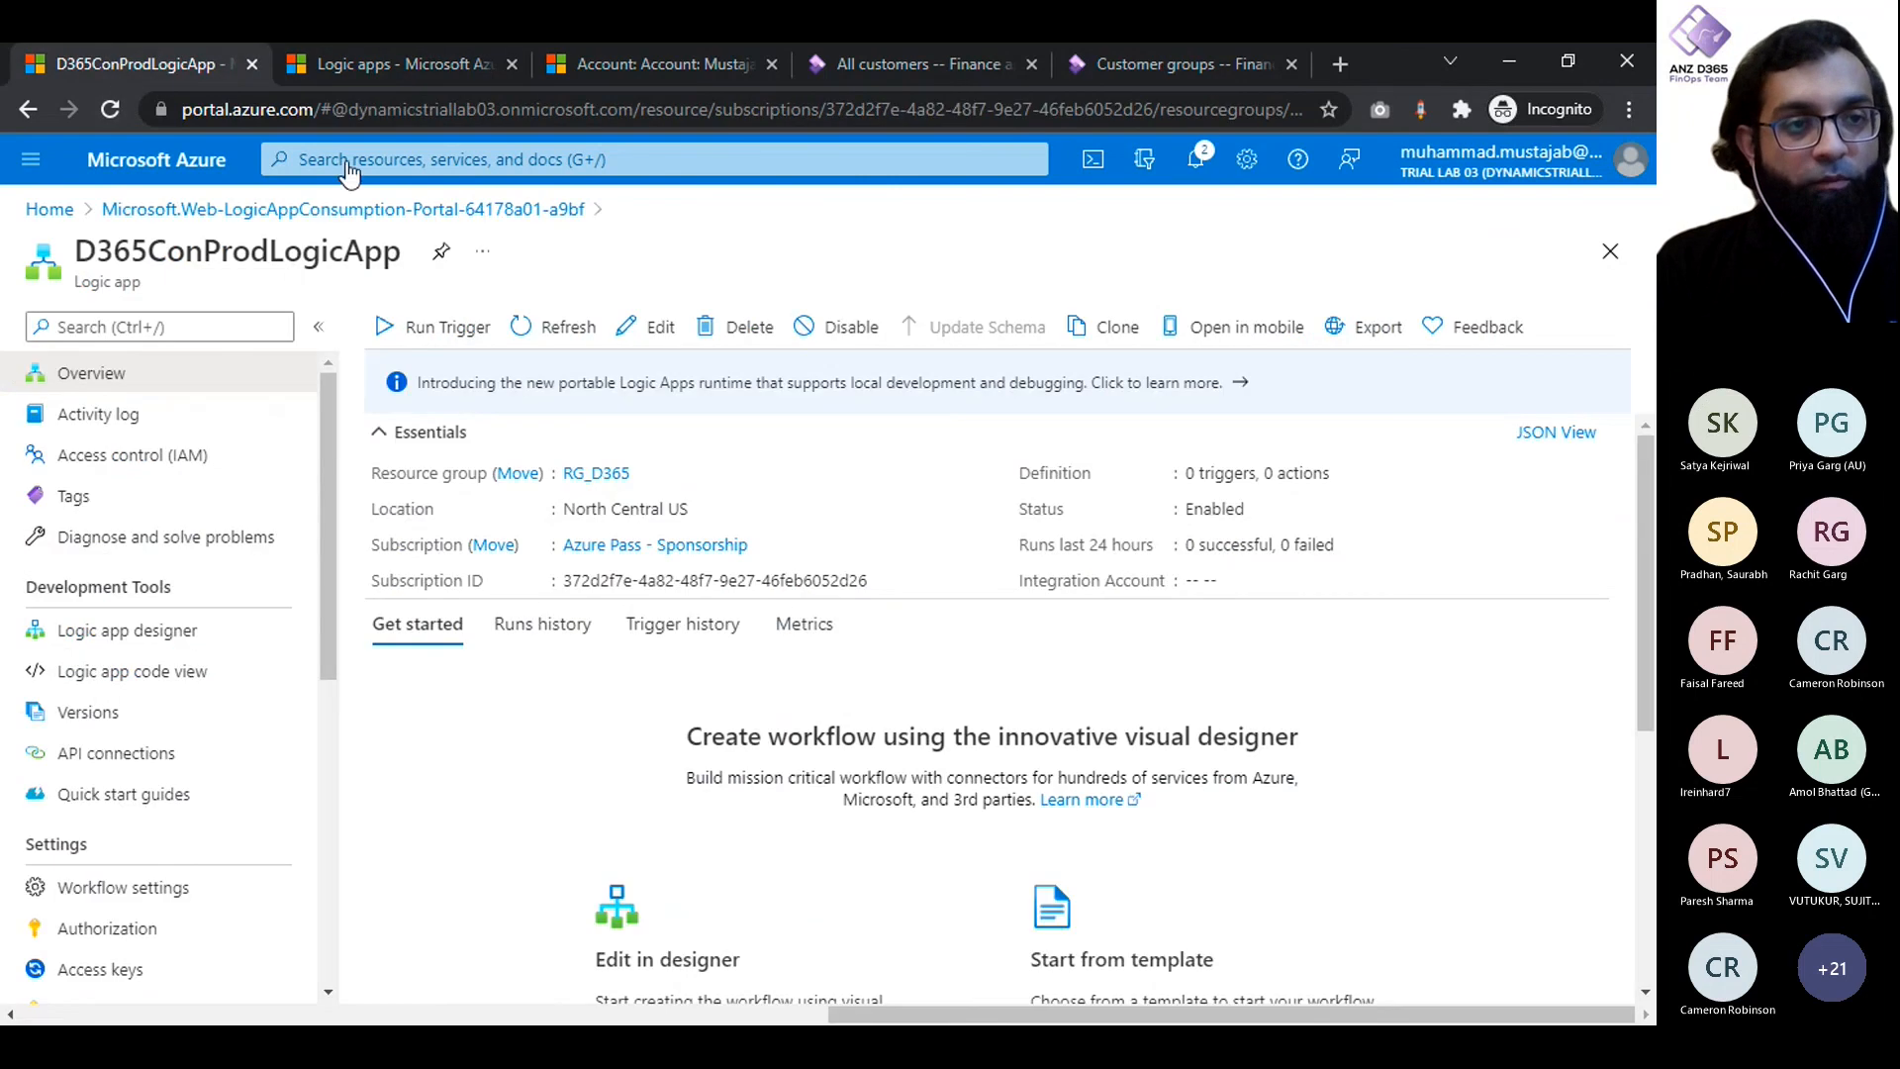
left_click(407, 79)
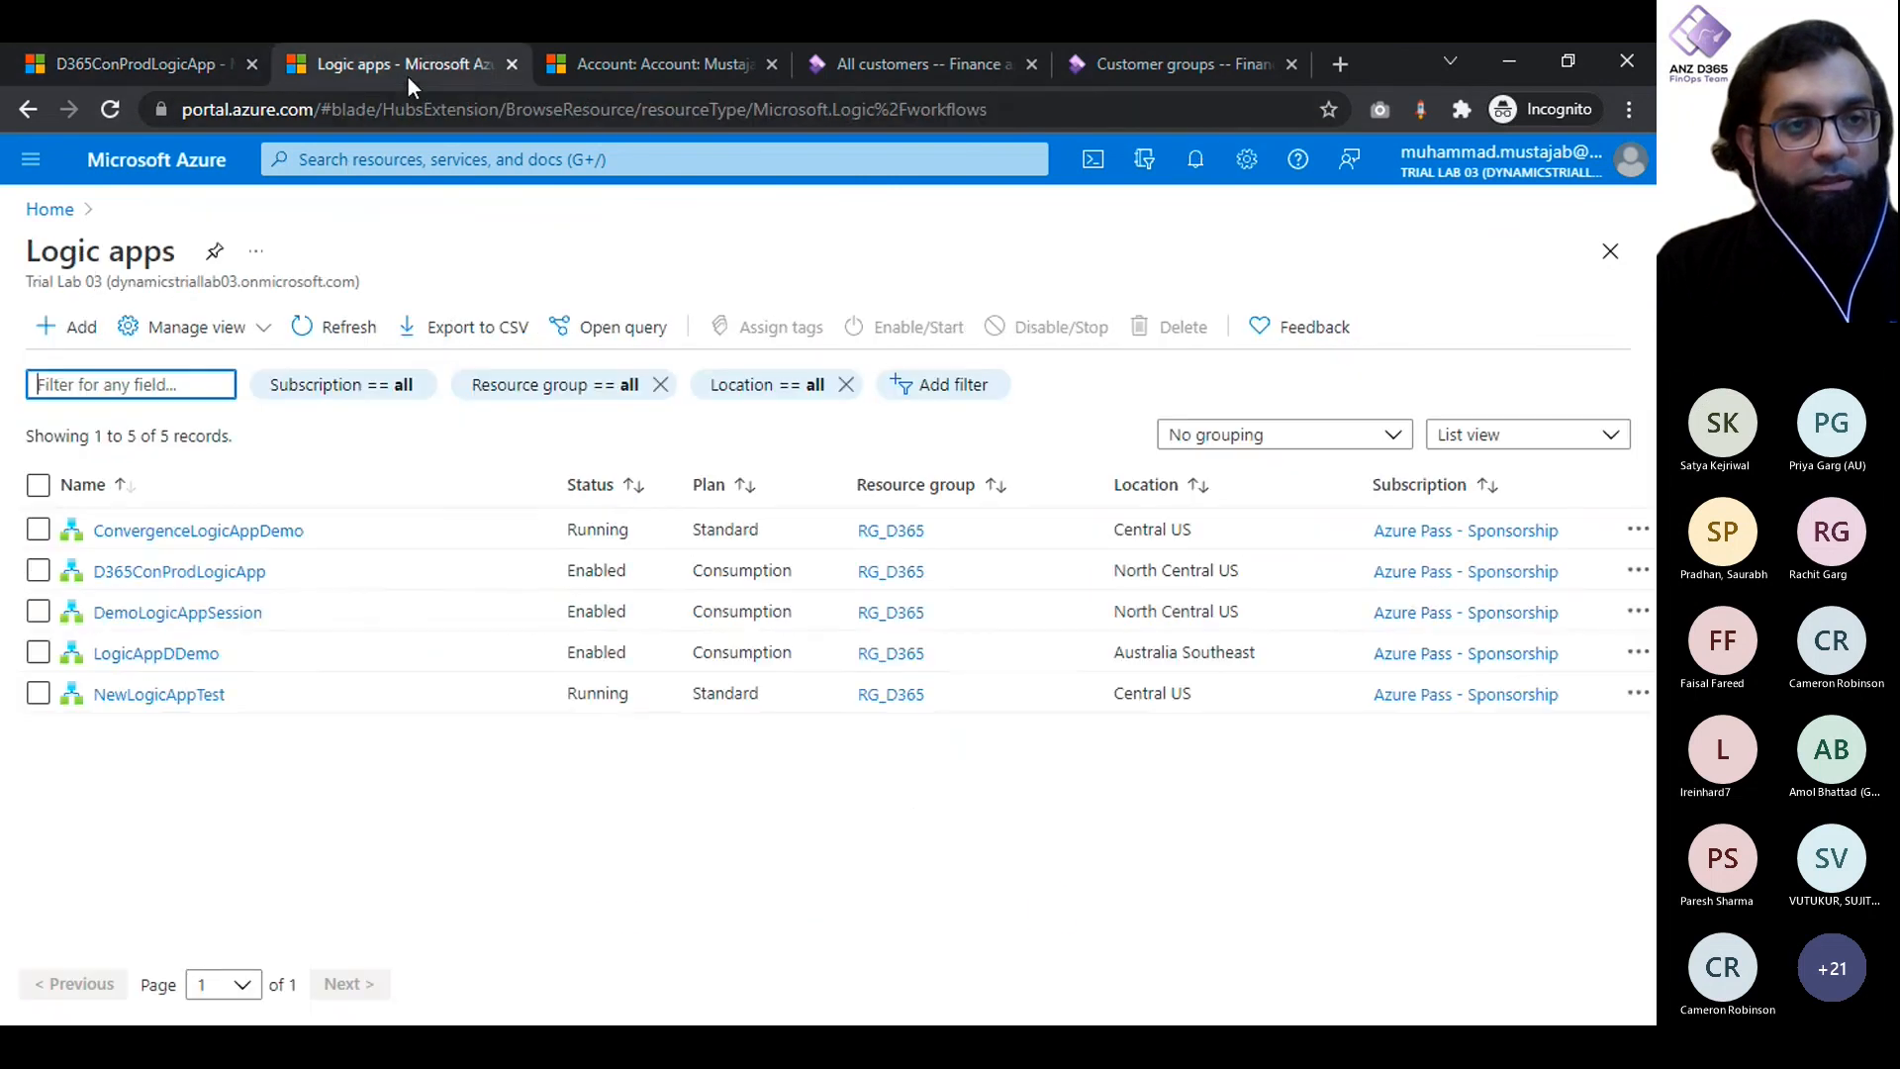
left_click(38, 626)
left_click(38, 612)
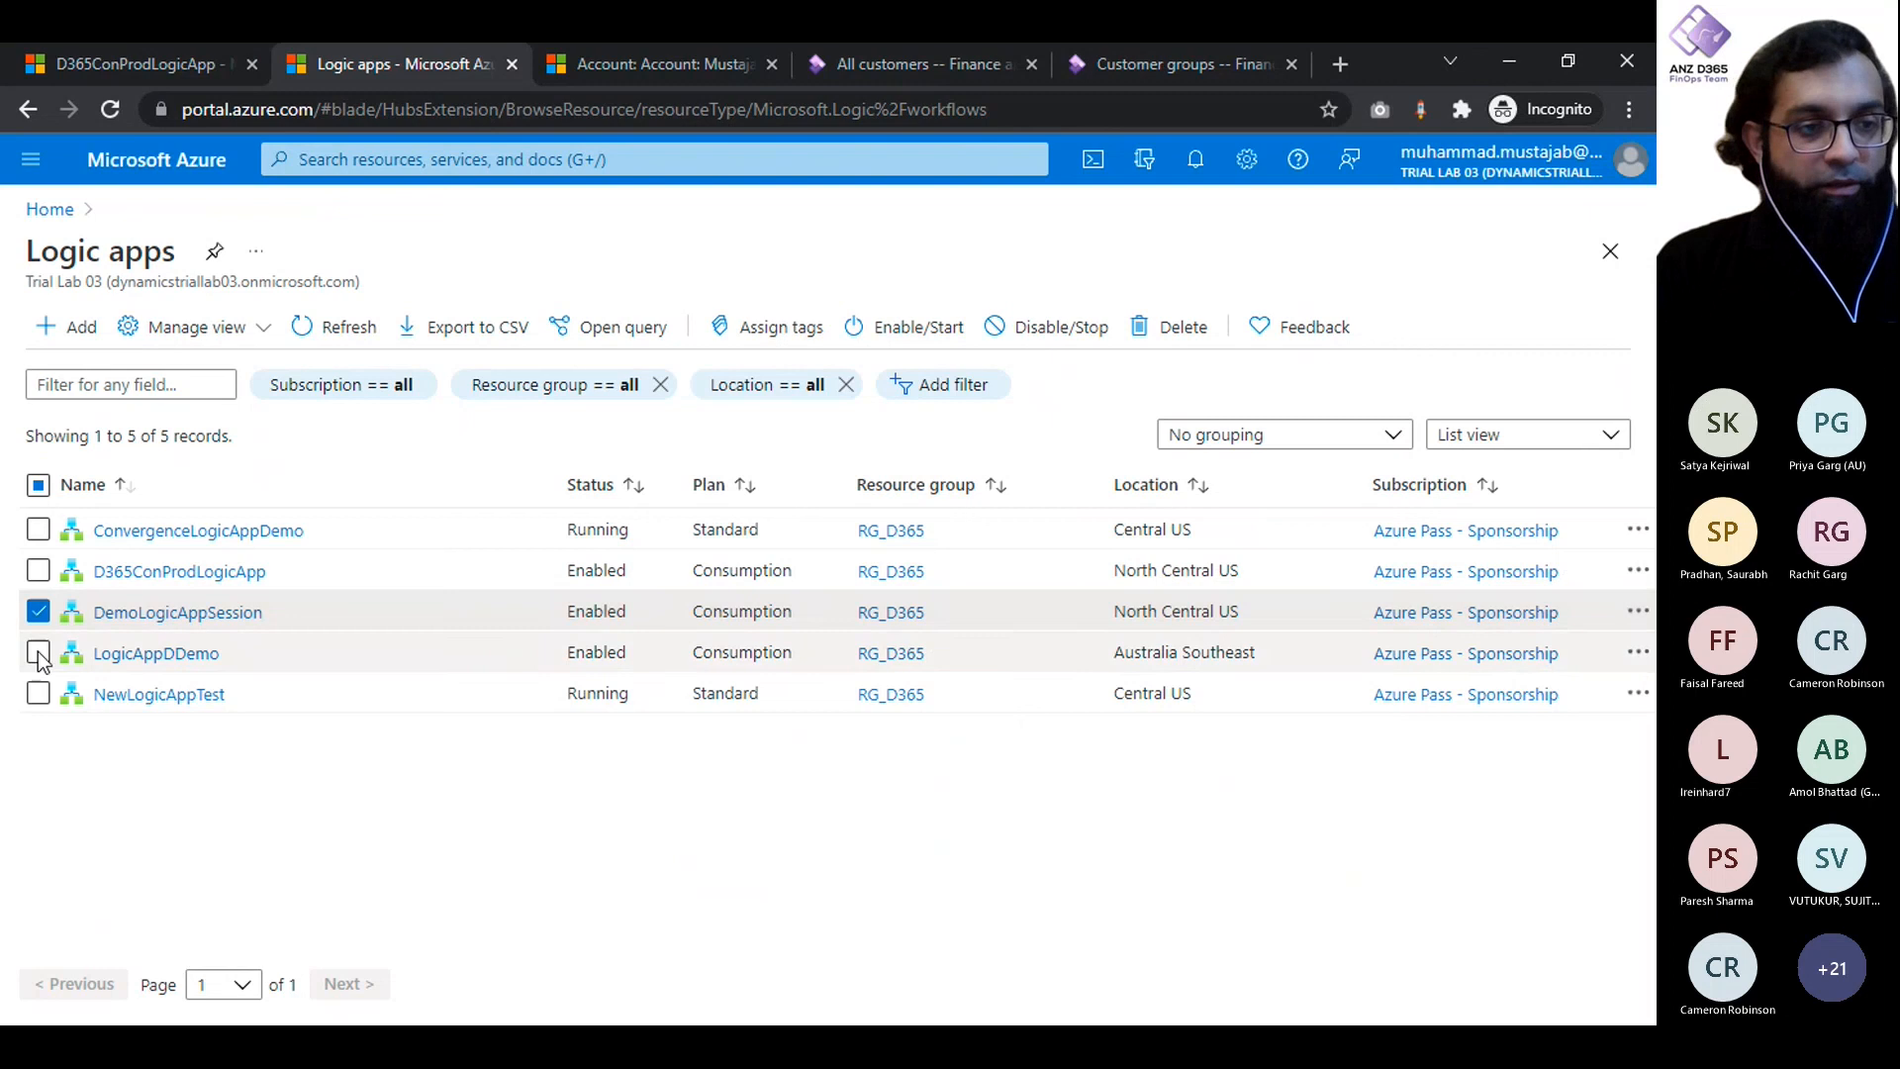
left_click(37, 653)
left_click(37, 696)
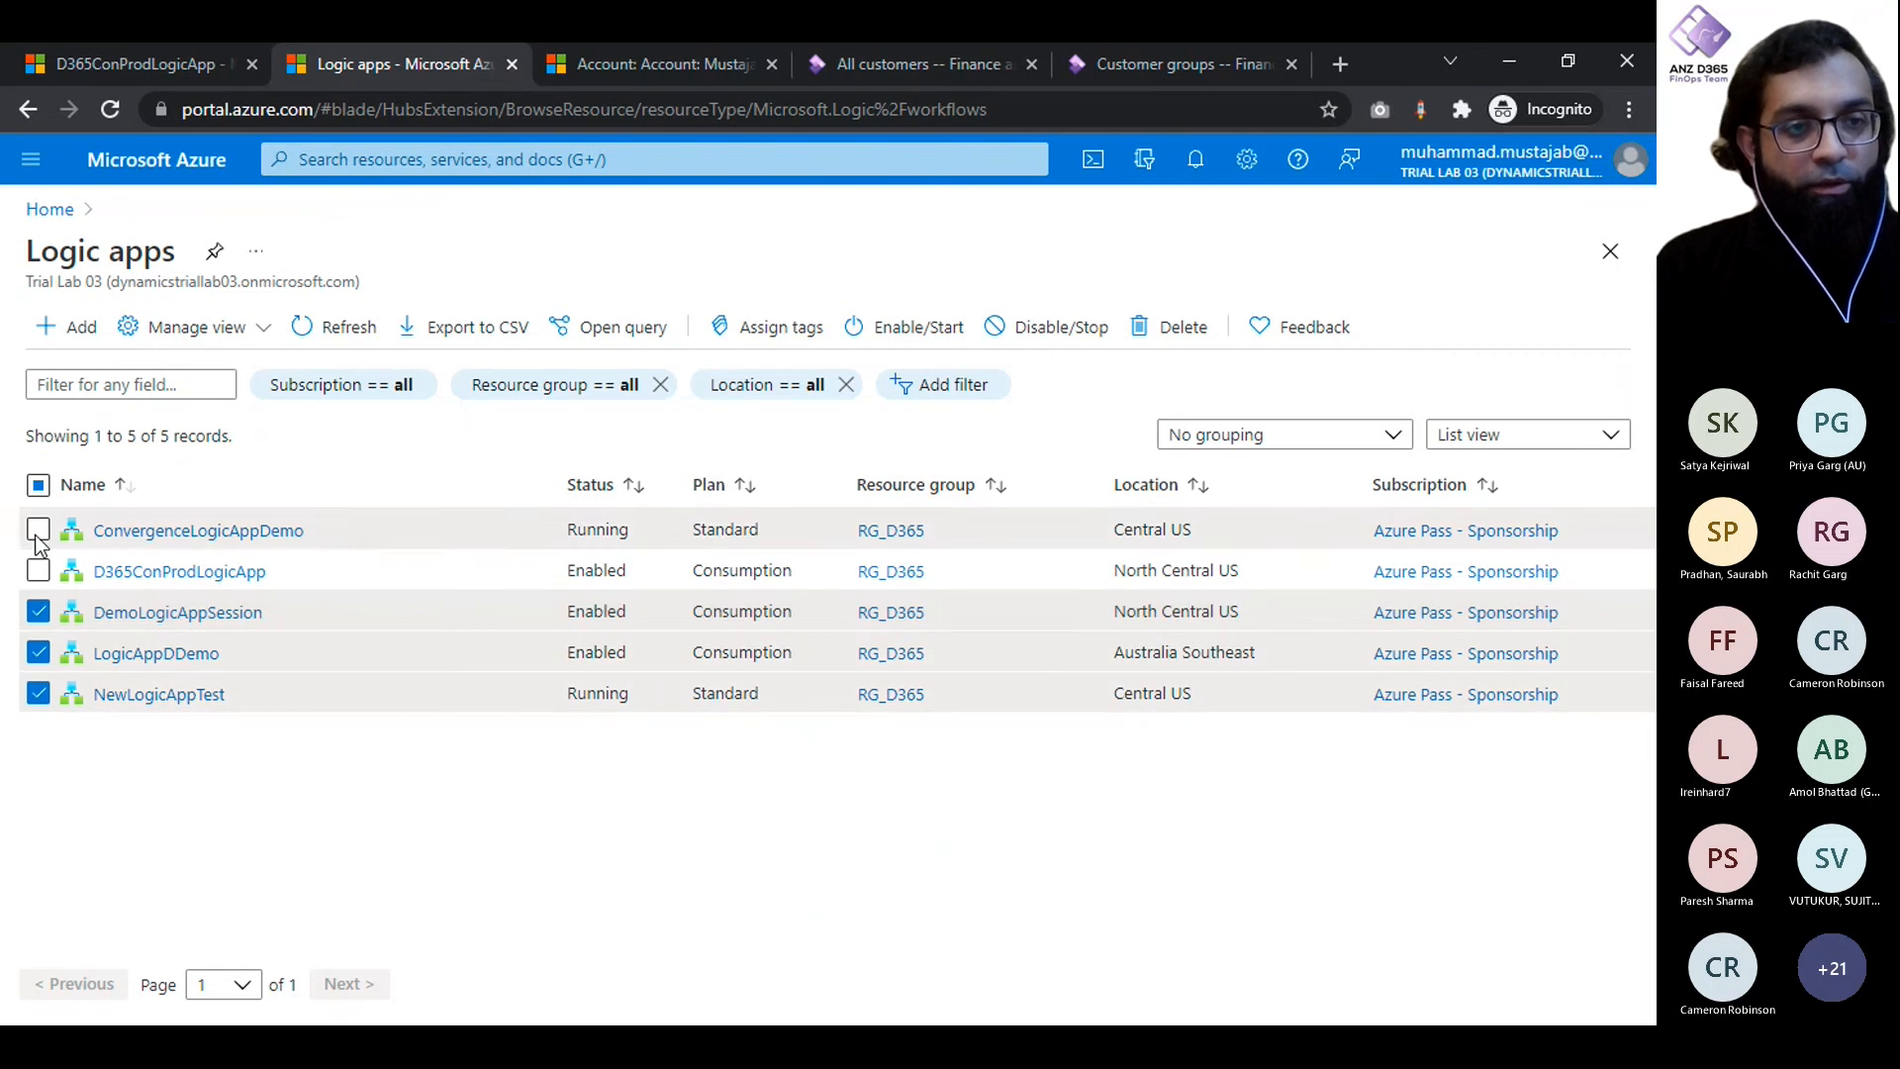
left_click(38, 530)
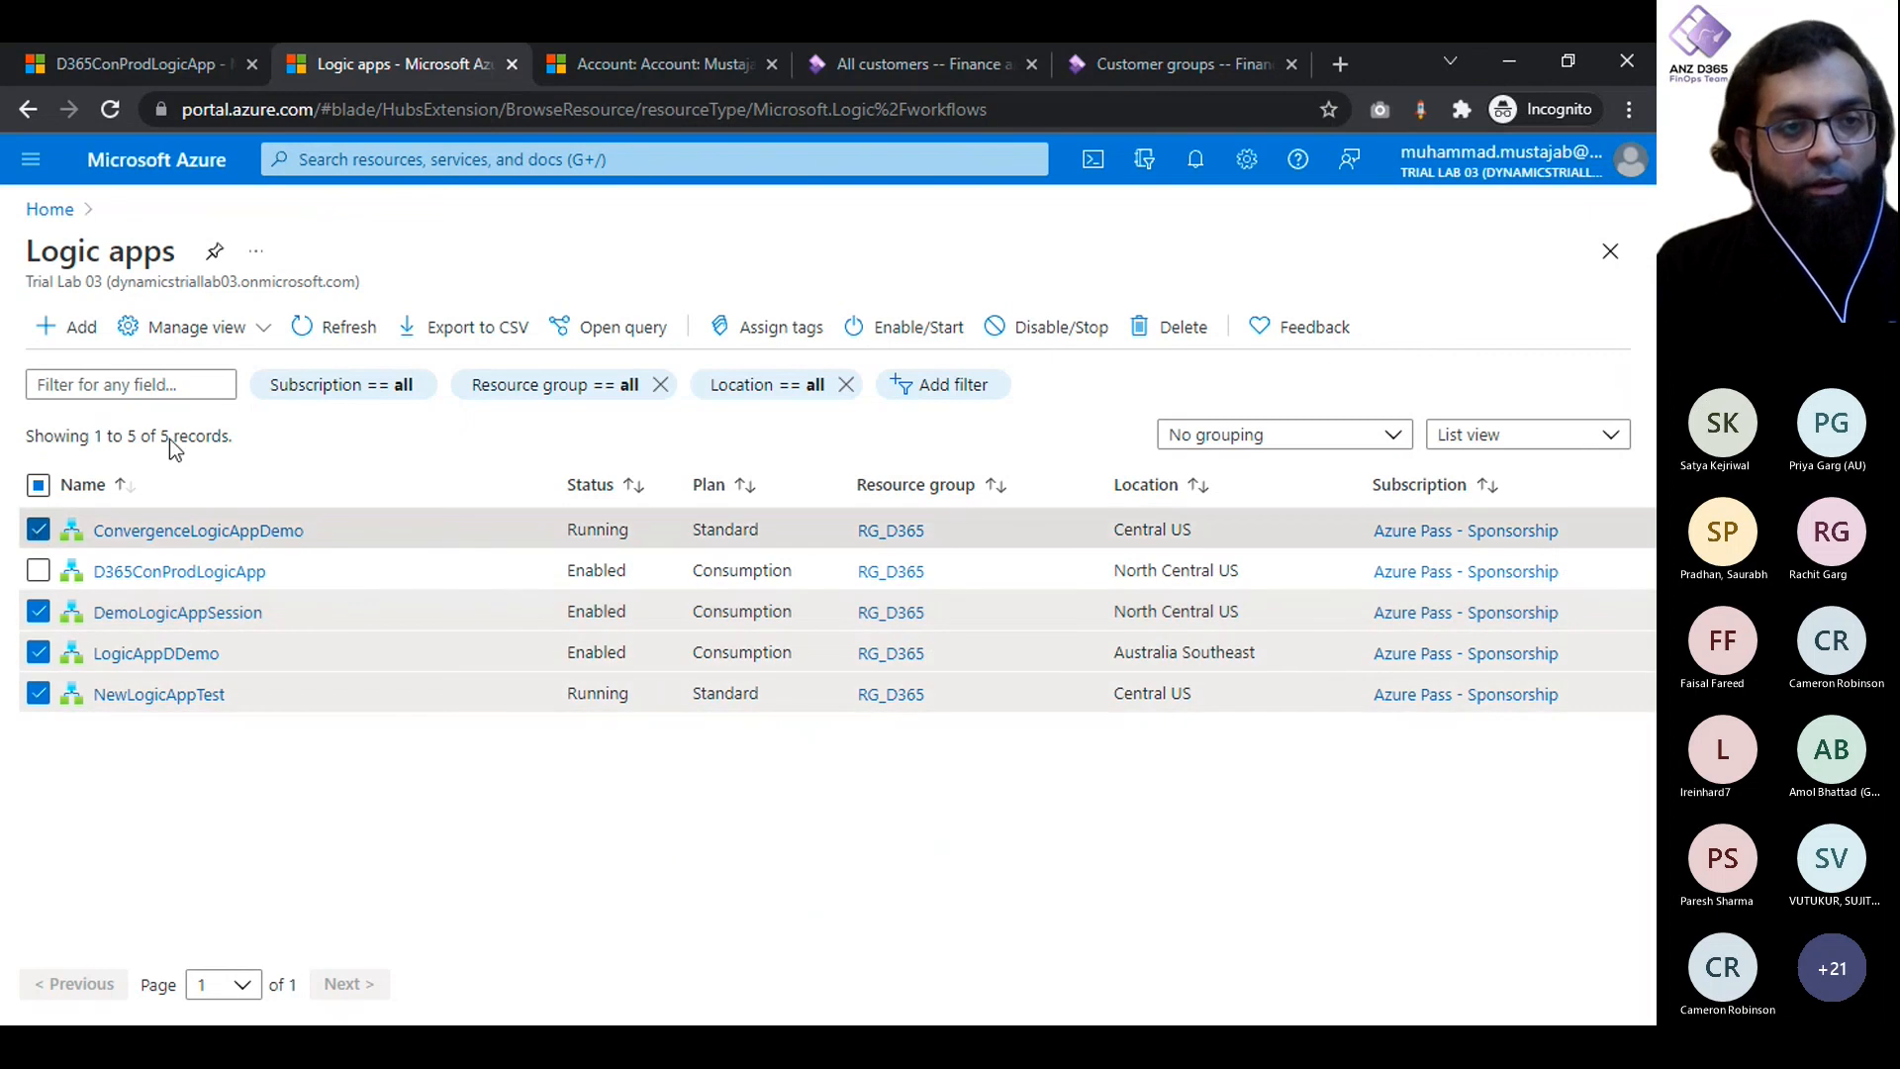
left_click(1078, 339)
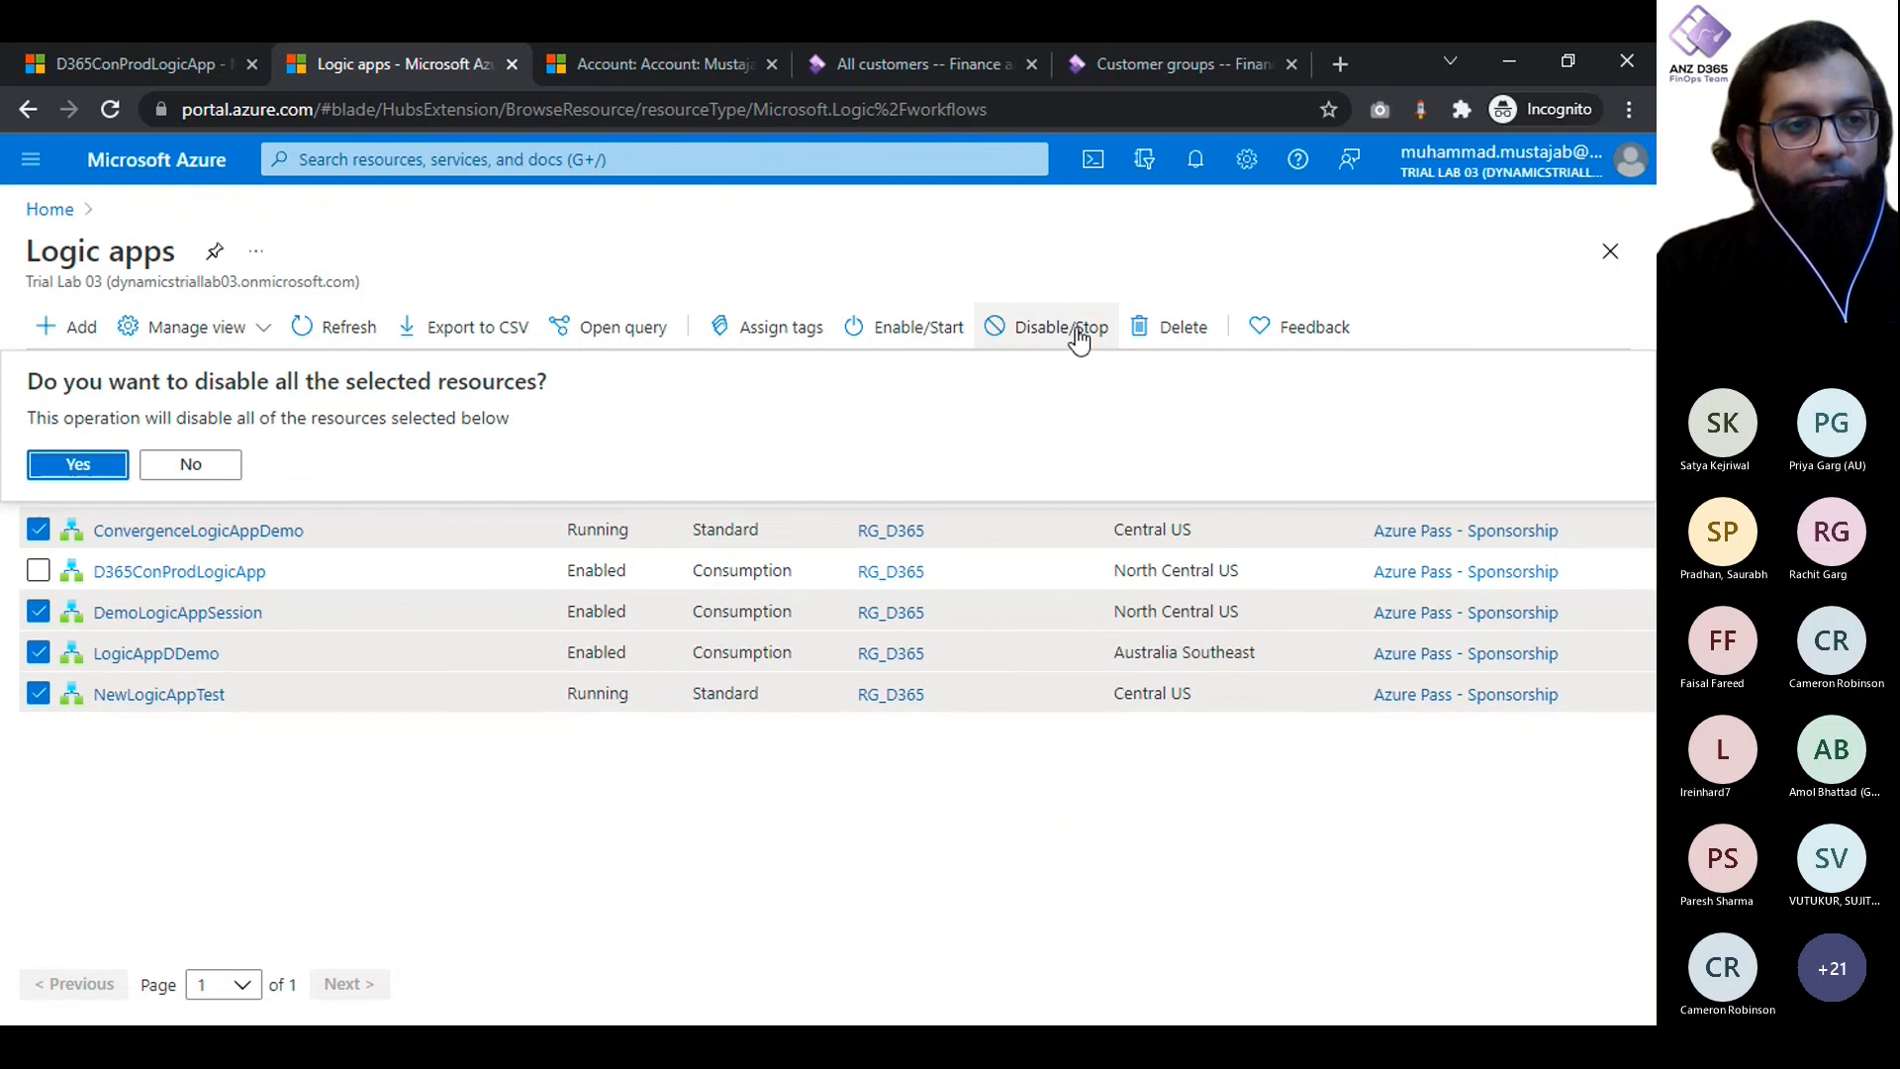
left_click(97, 463)
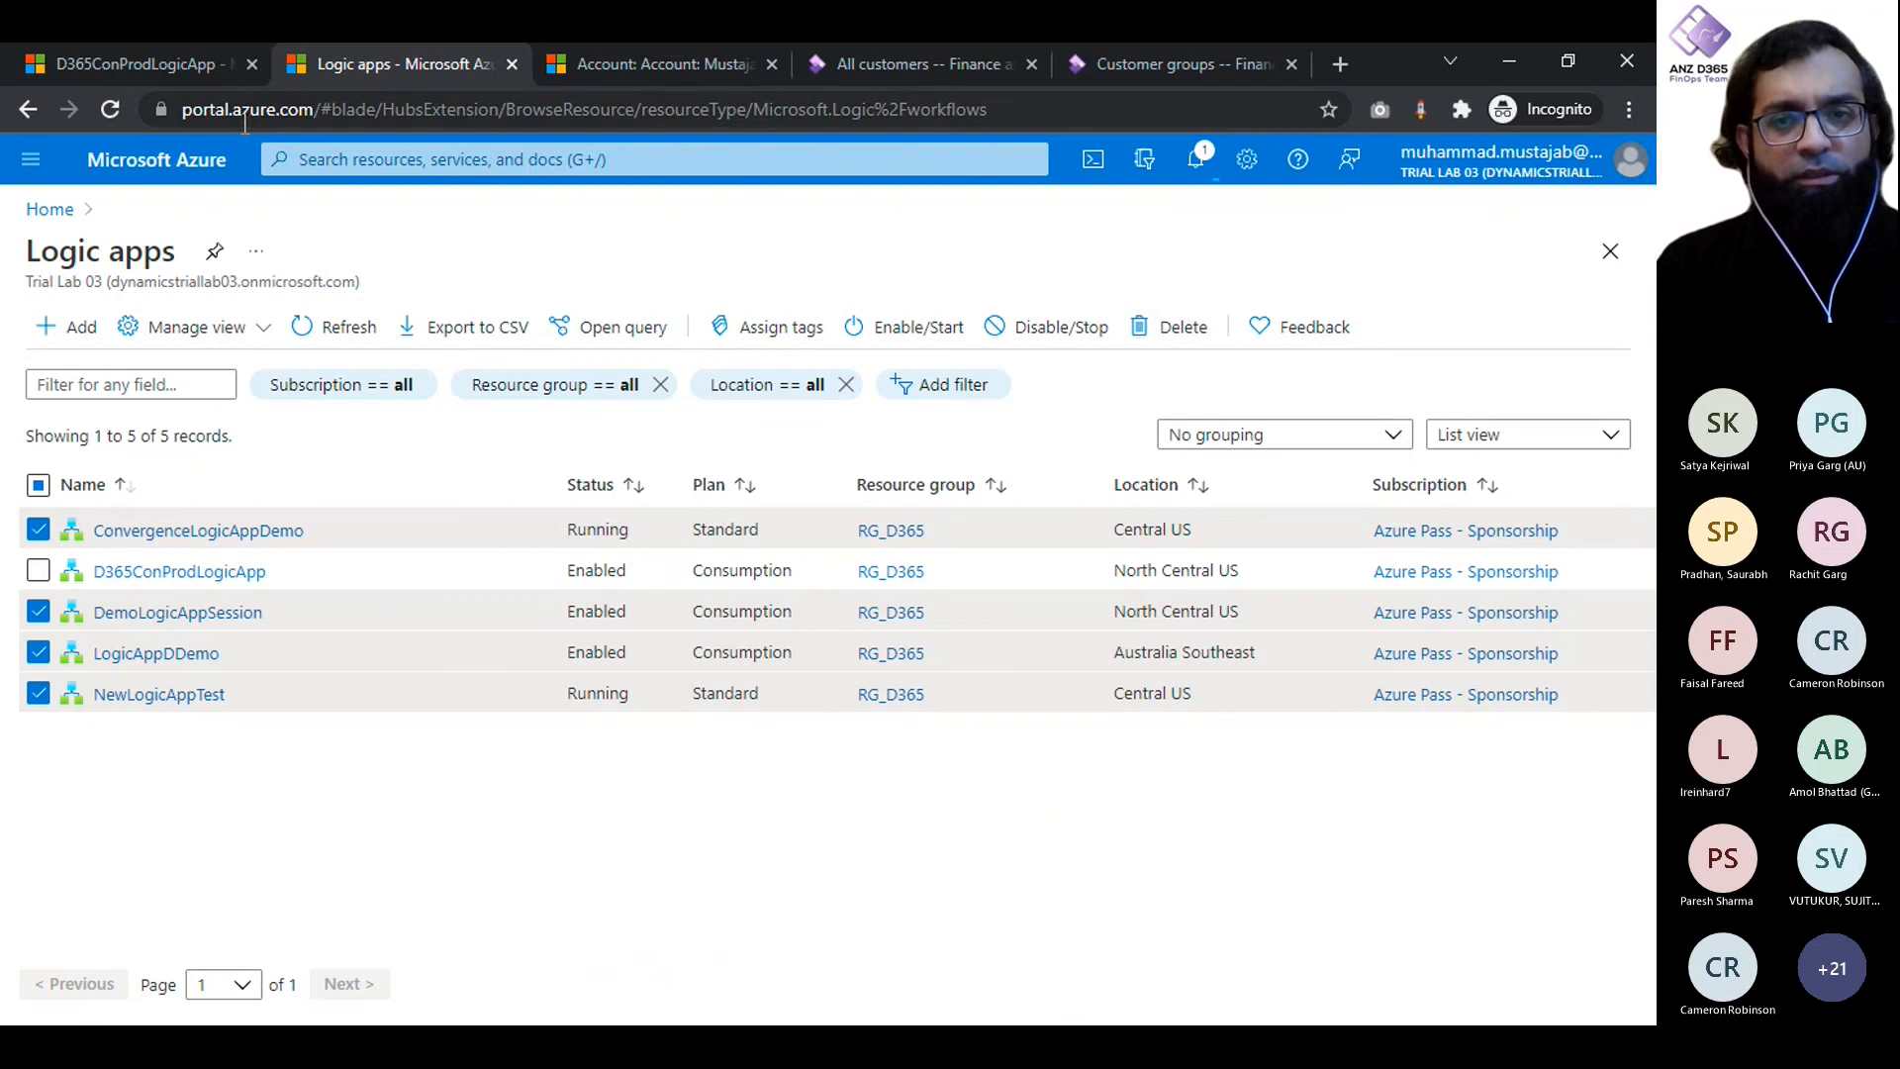
- Refresh the logic apps list and issue the disable command again for ConvergenceLogicAppDemo alone
left_click(330, 337)
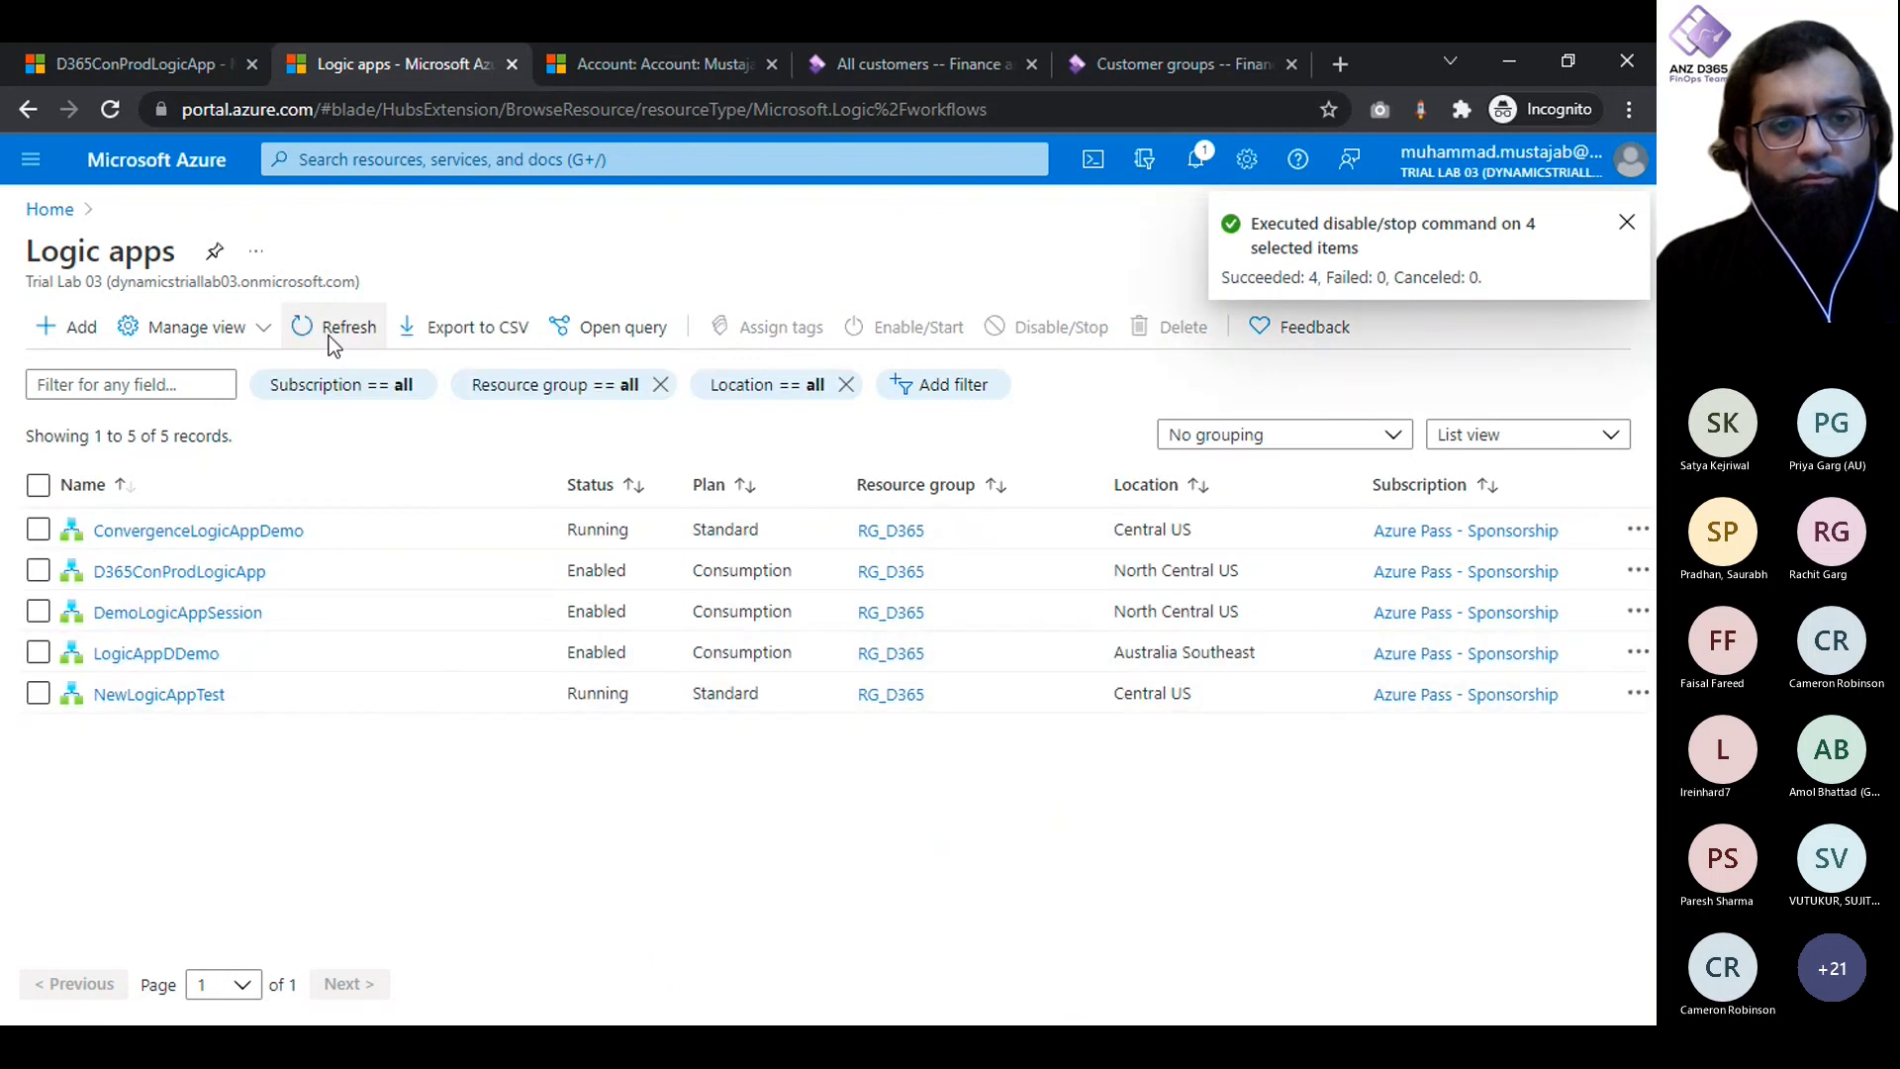
left_click(328, 335)
left_click(329, 336)
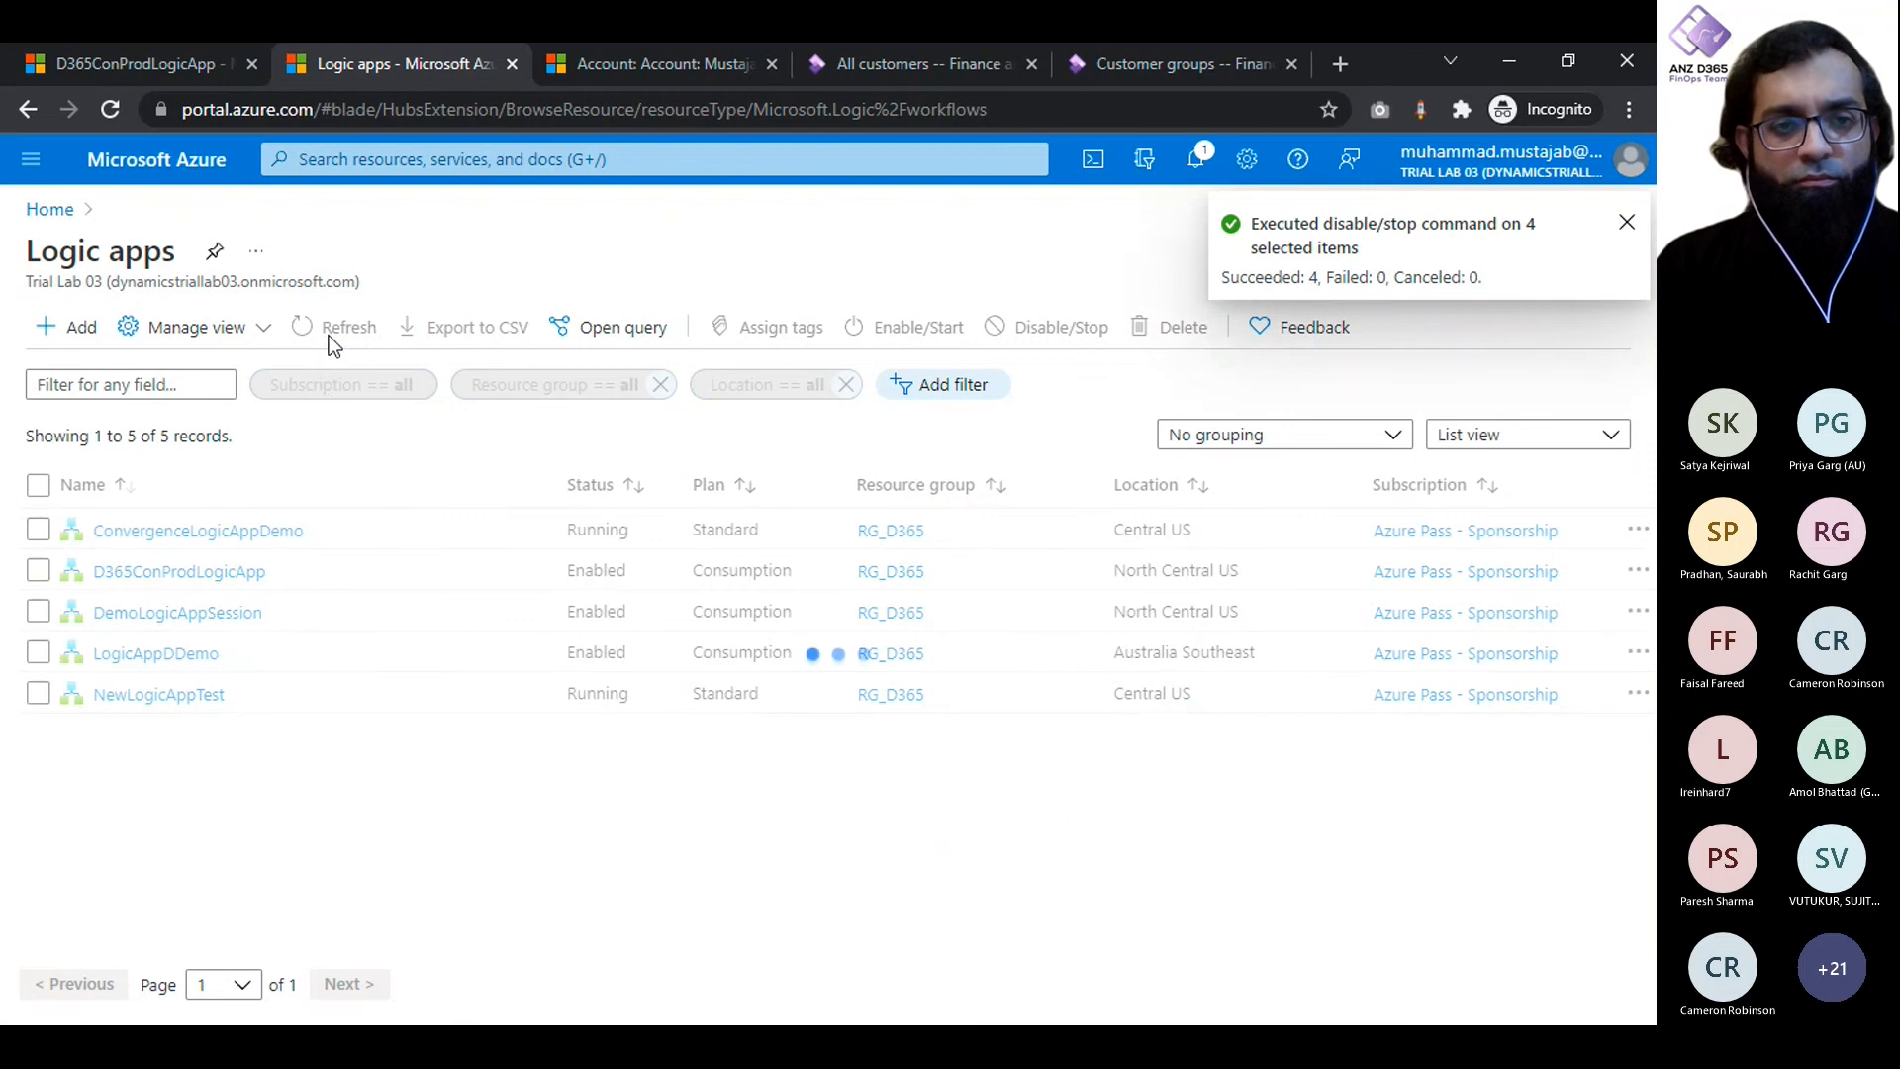
left_click(40, 537)
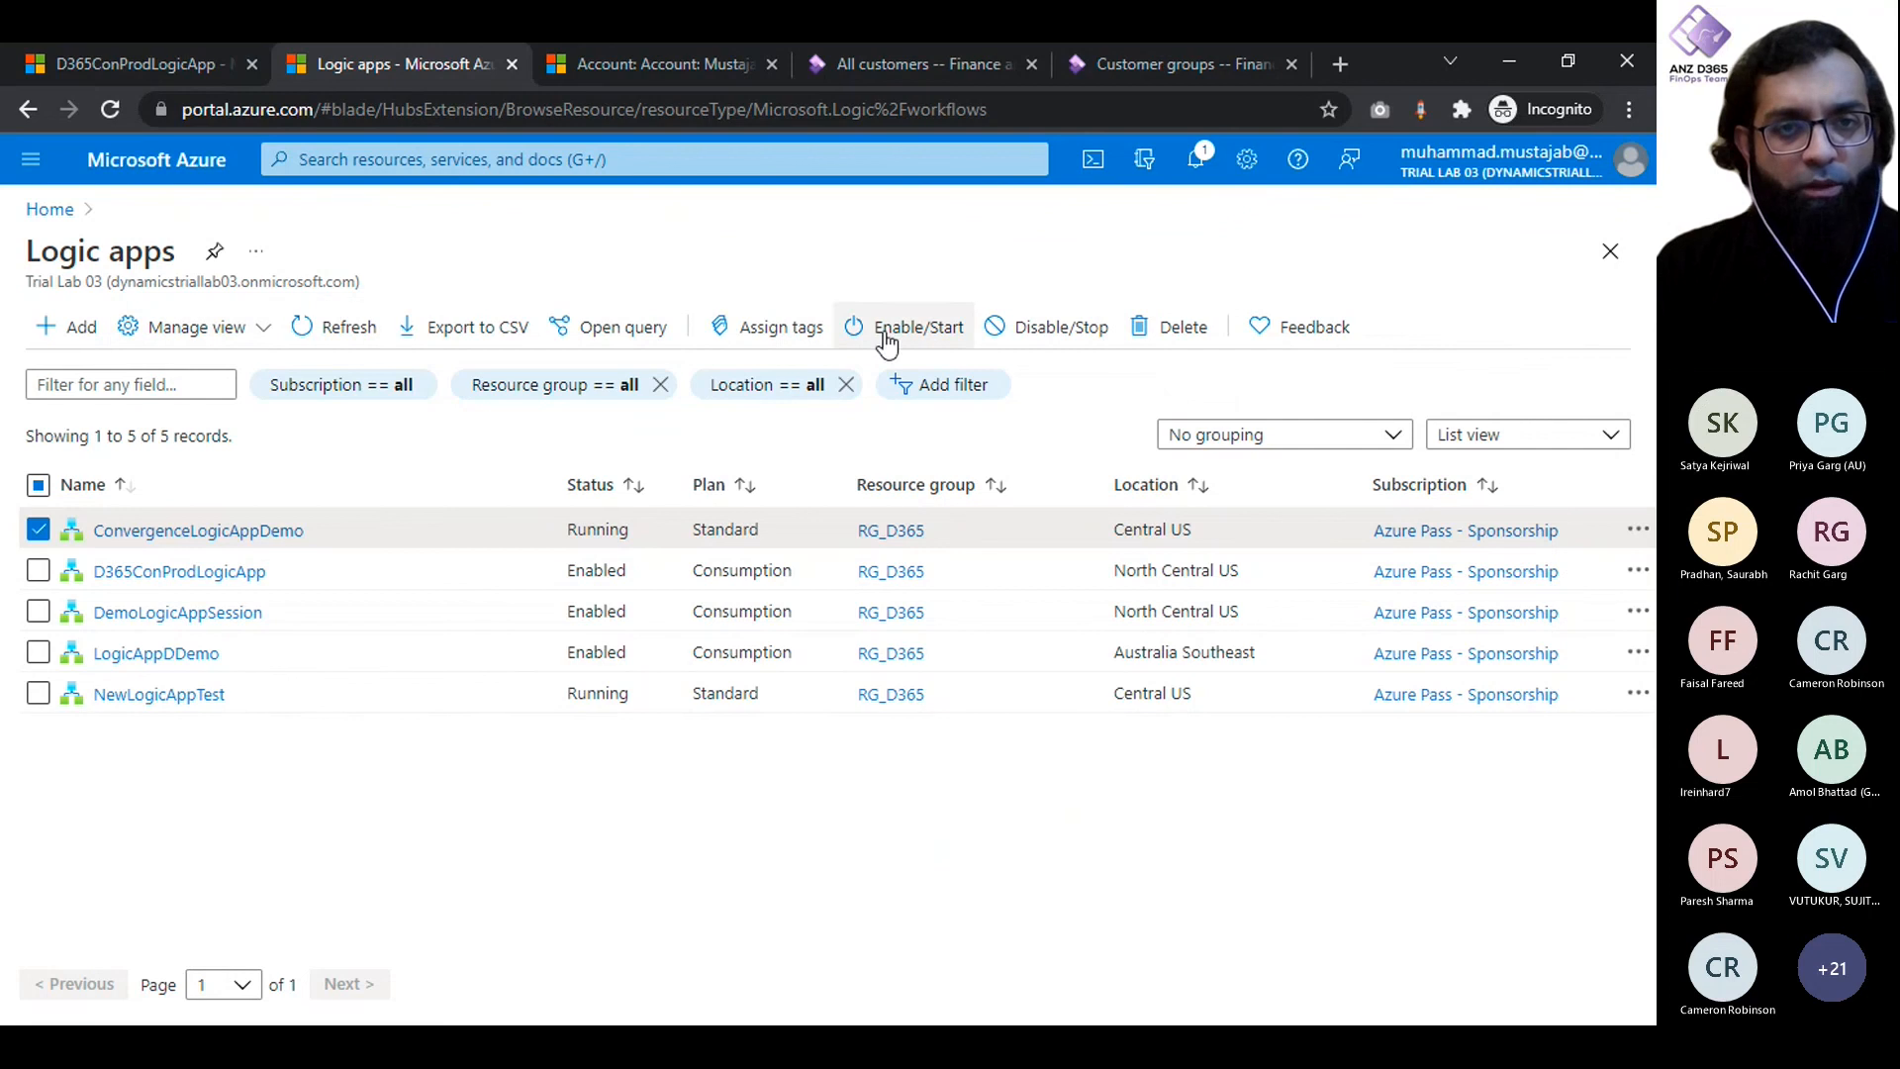
left_click(1029, 336)
left_click(62, 467)
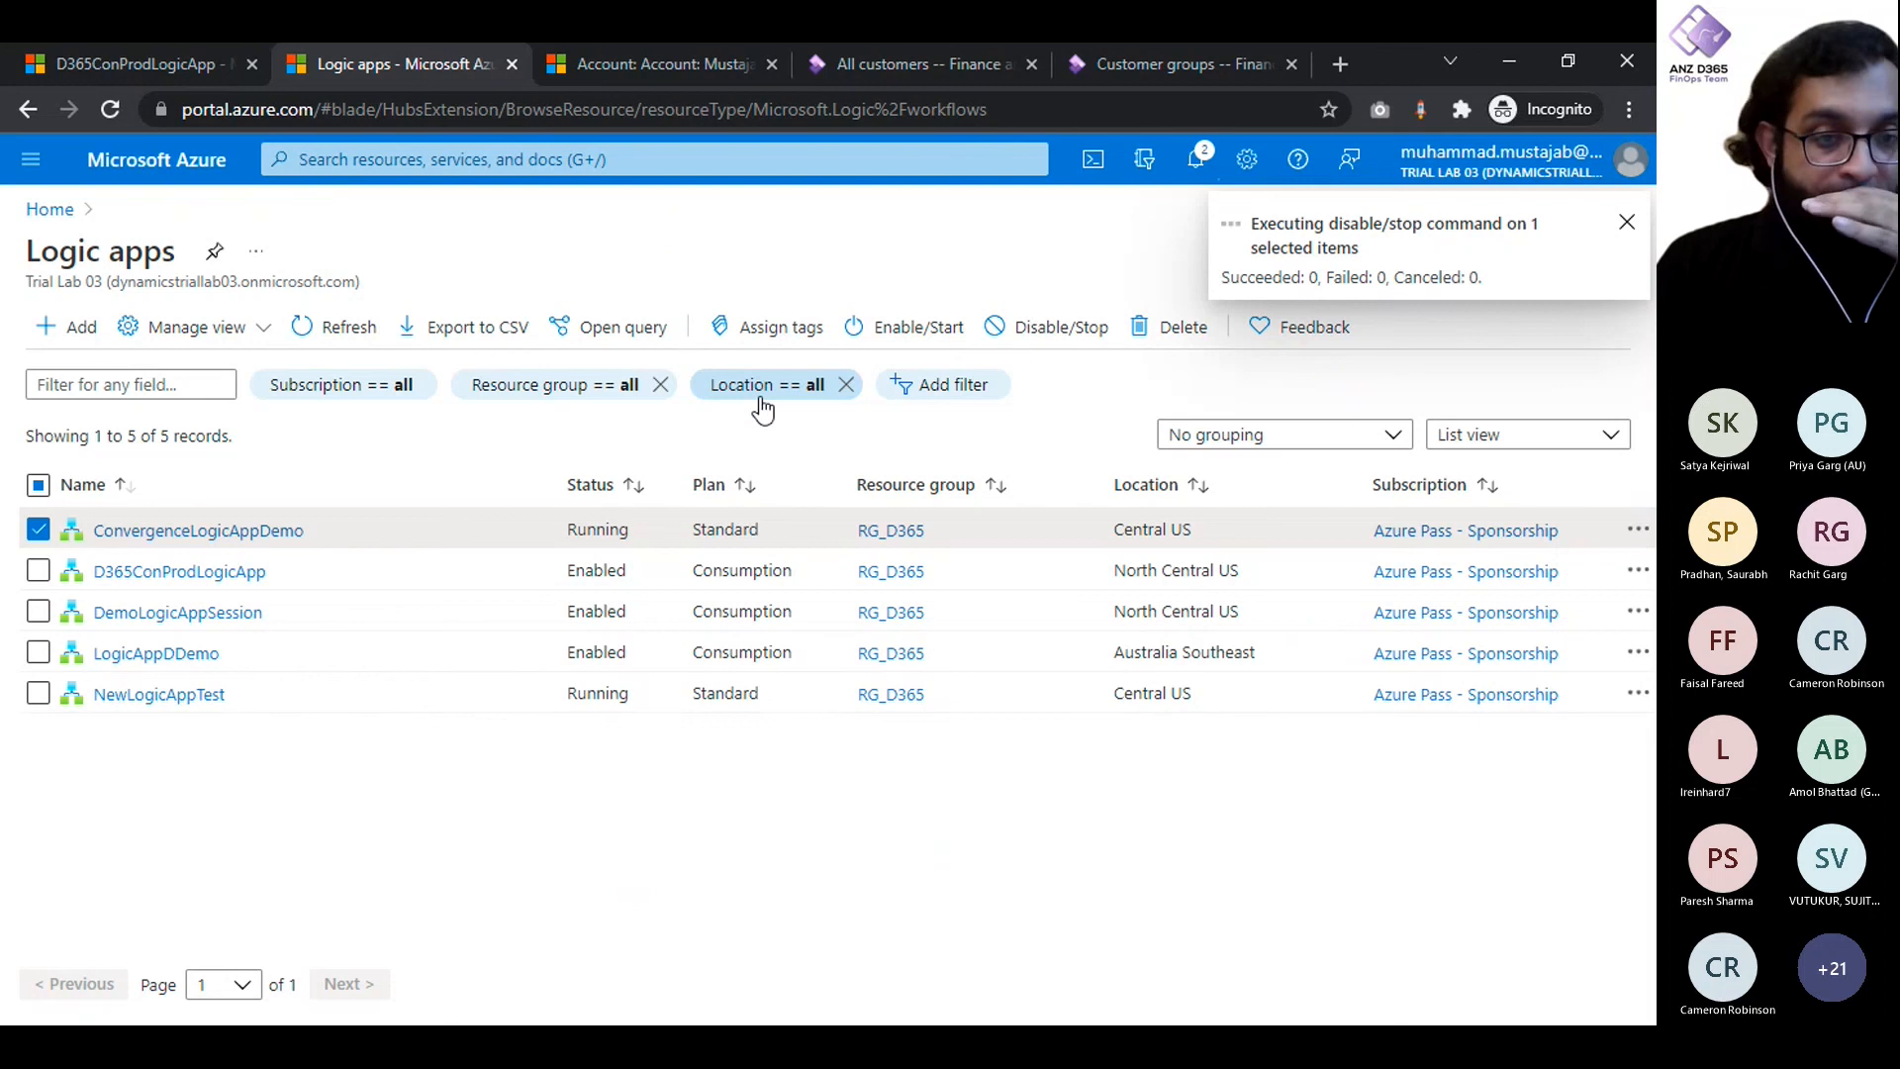
- Run the trigger of D365ConProdLogicApp manually from its overview page
left_click(186, 63)
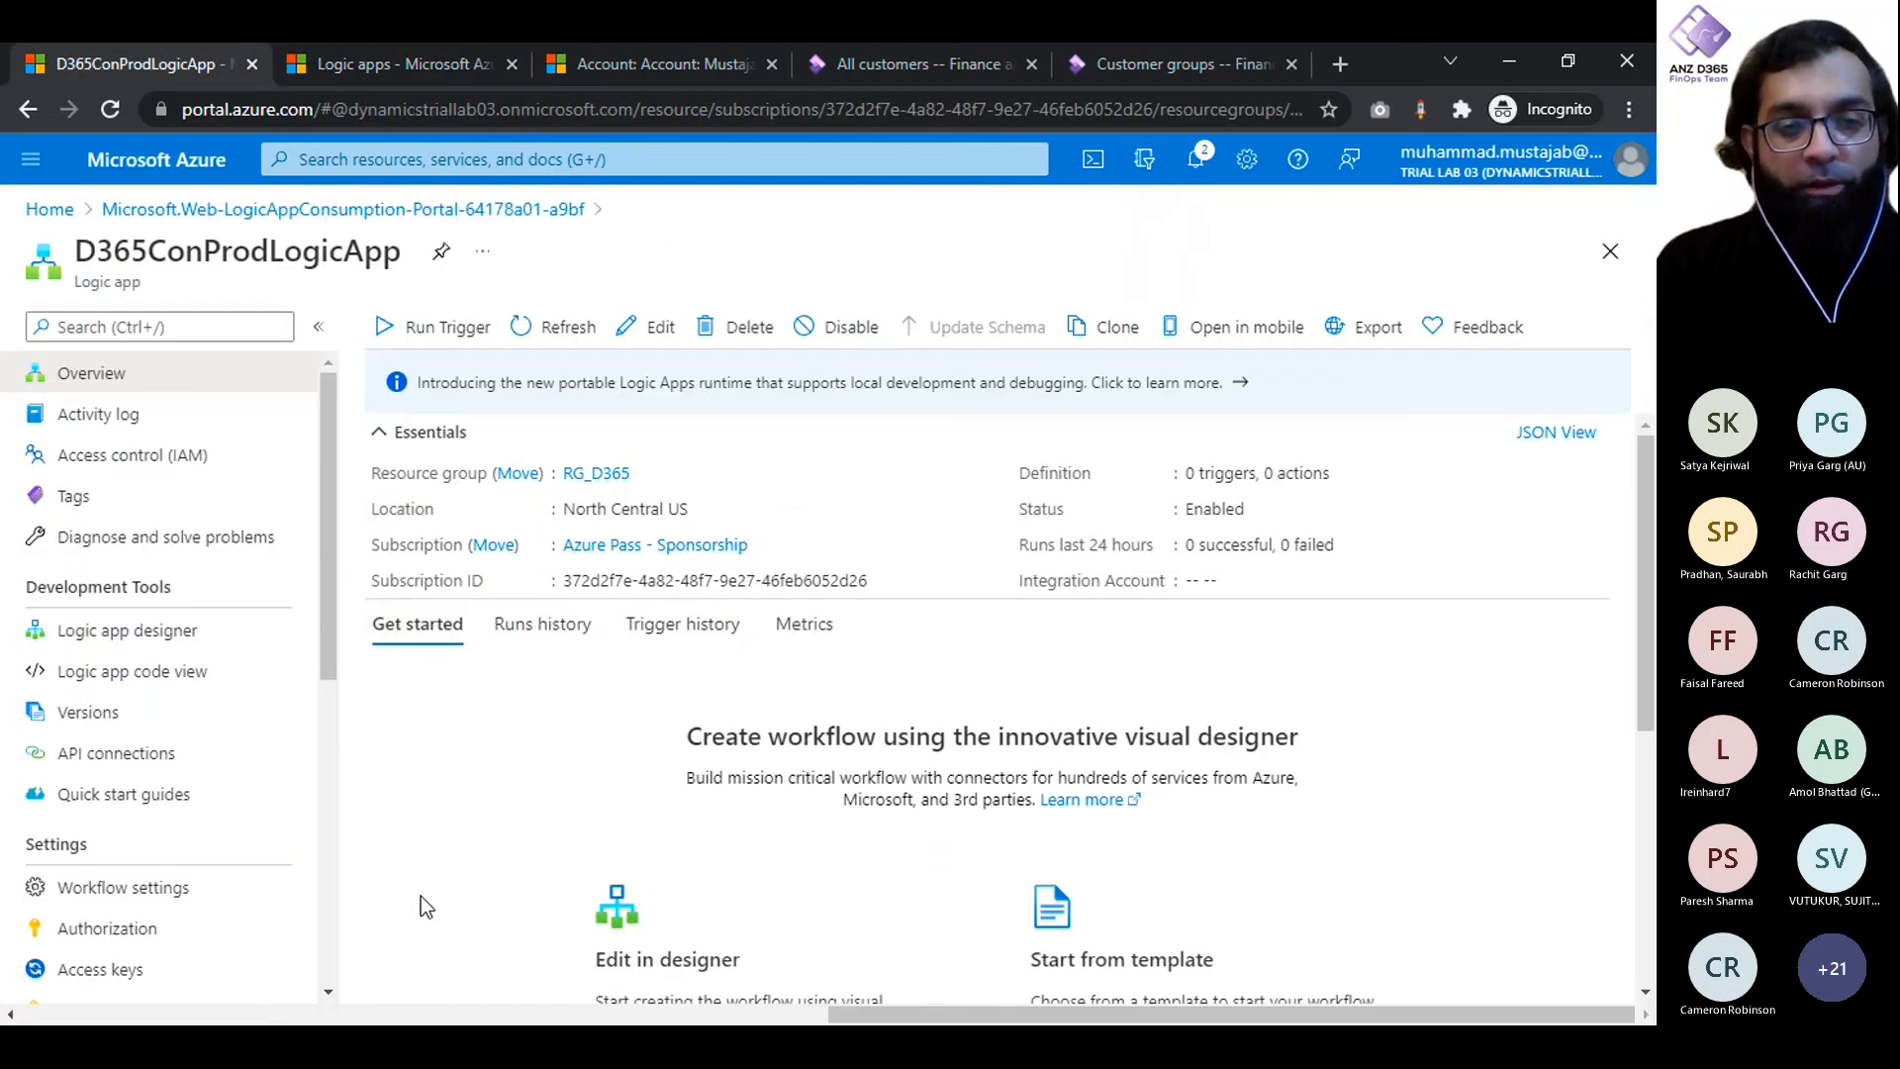
scroll(419, 895, "down", 2)
scroll(420, 895, "up", 2)
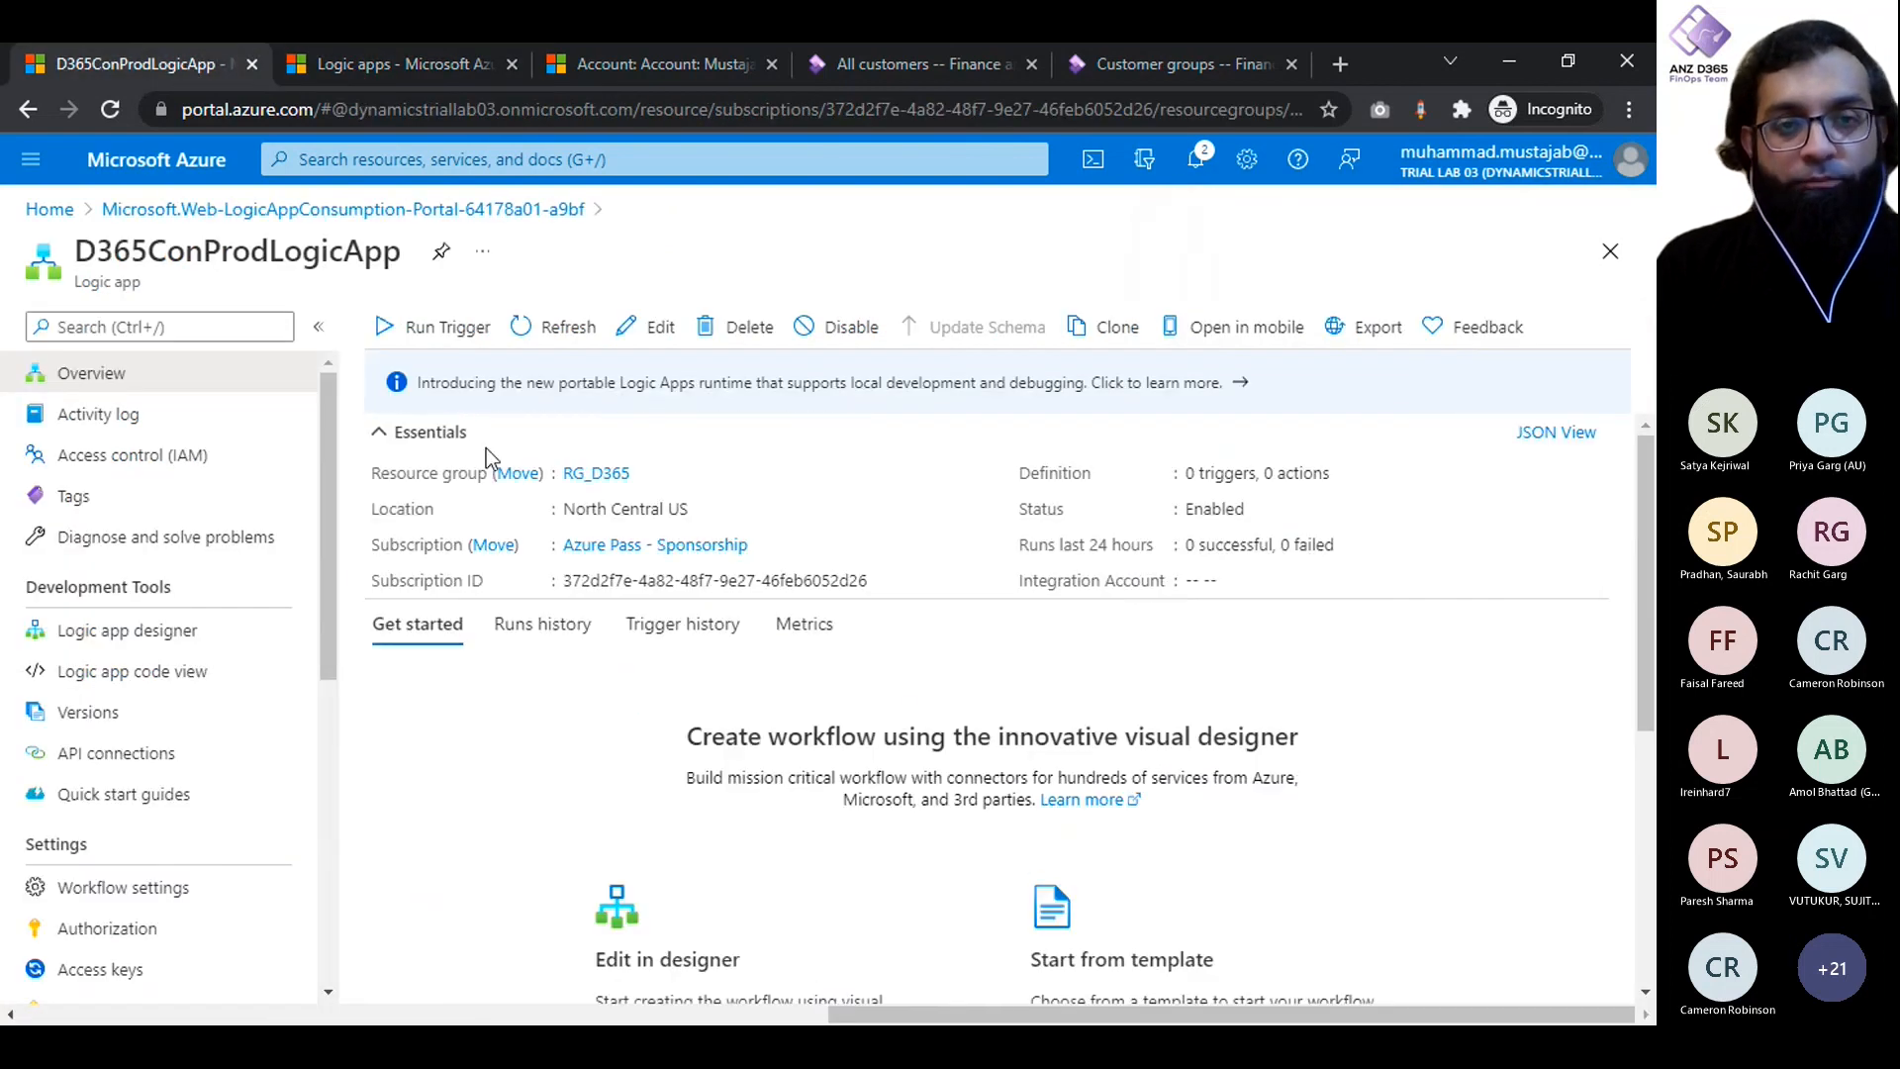
left_click(428, 329)
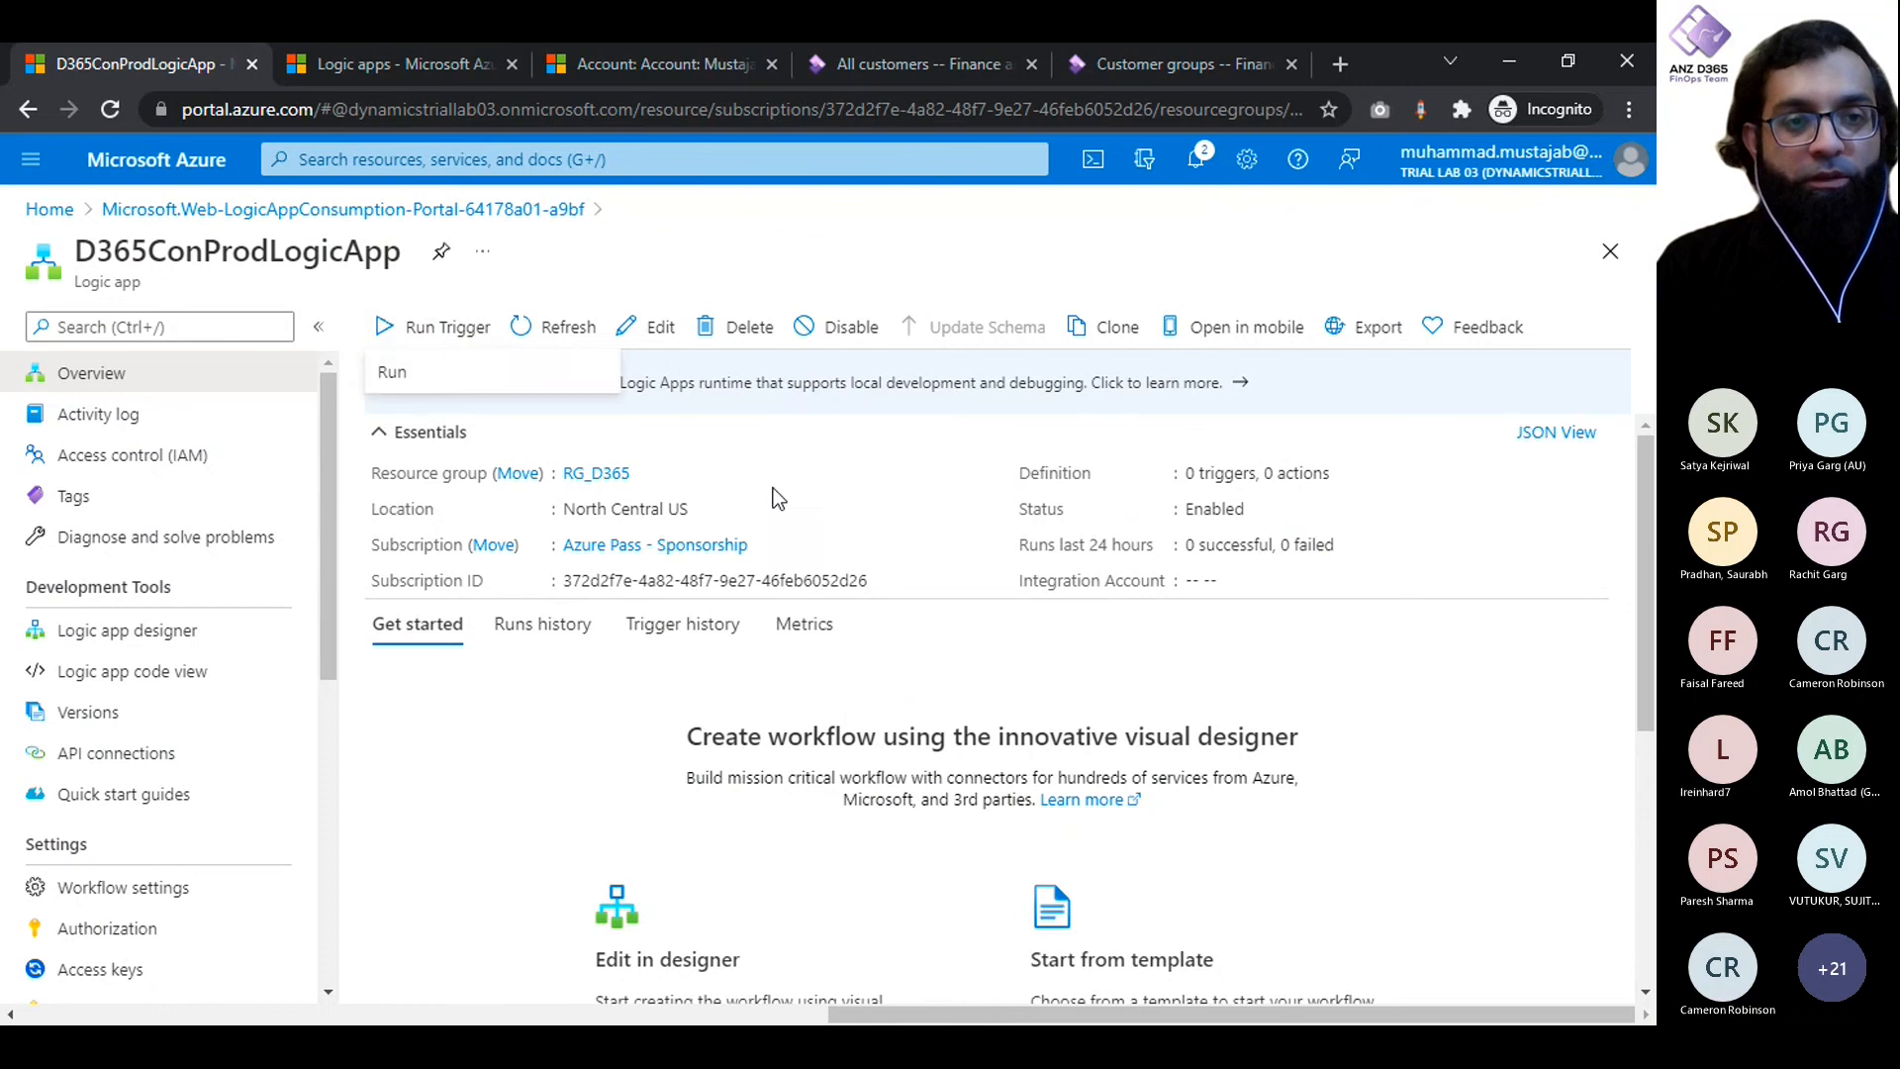
left_click(488, 375)
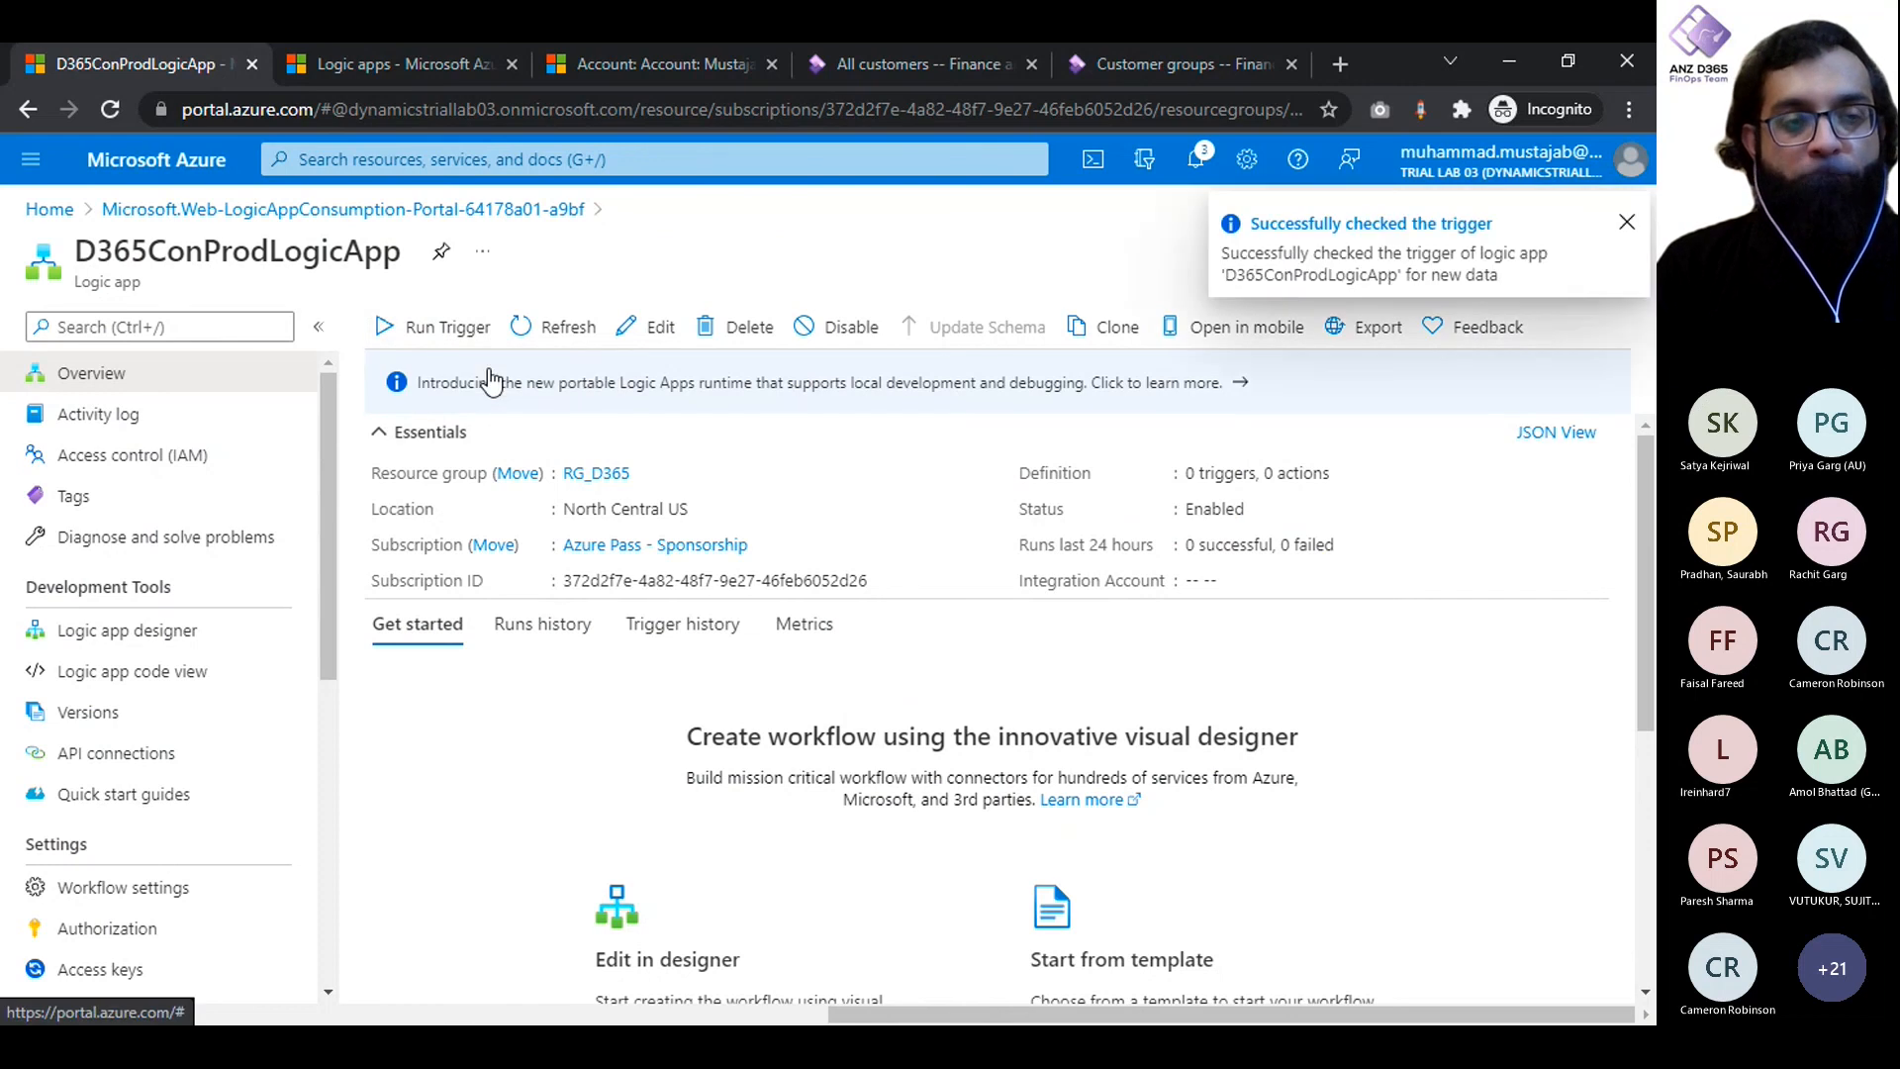
- Reopen the Logic apps list from the portal home and check the status of each logic app
left_click(388, 62)
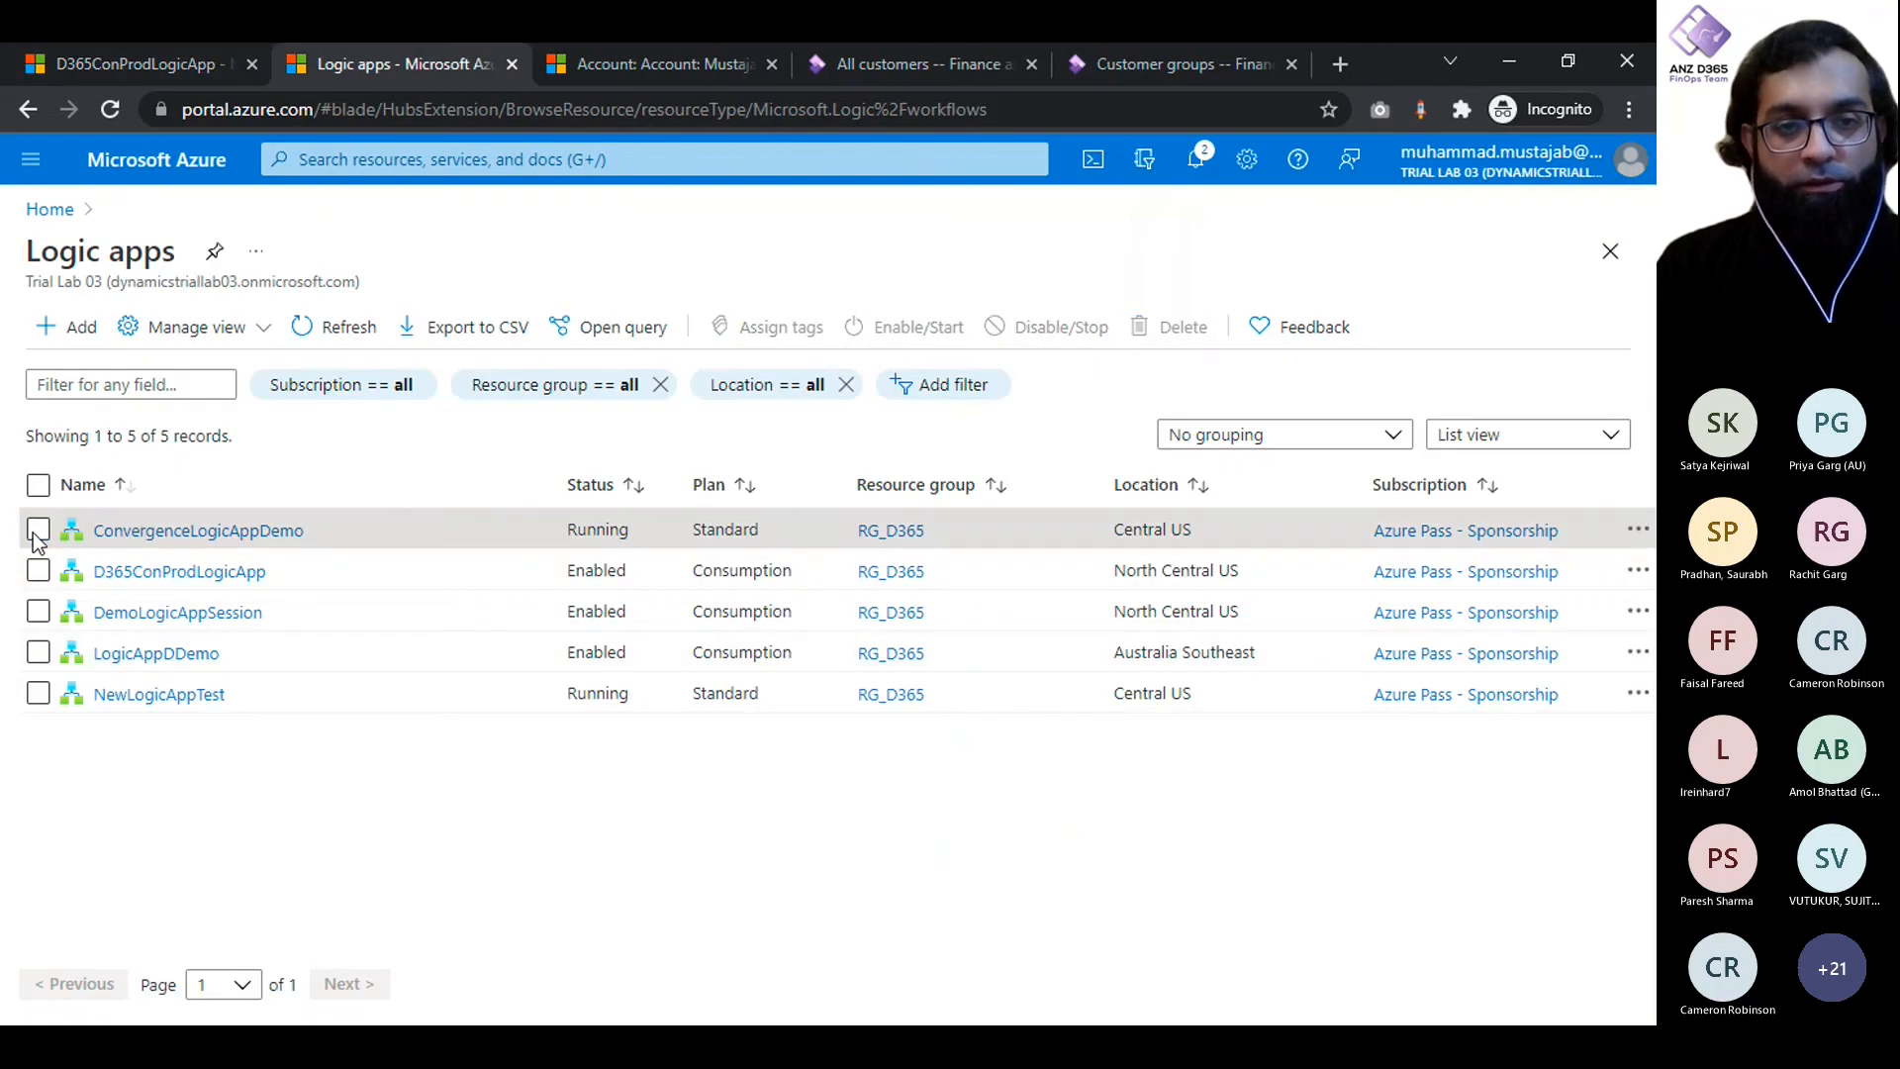
left_click(172, 160)
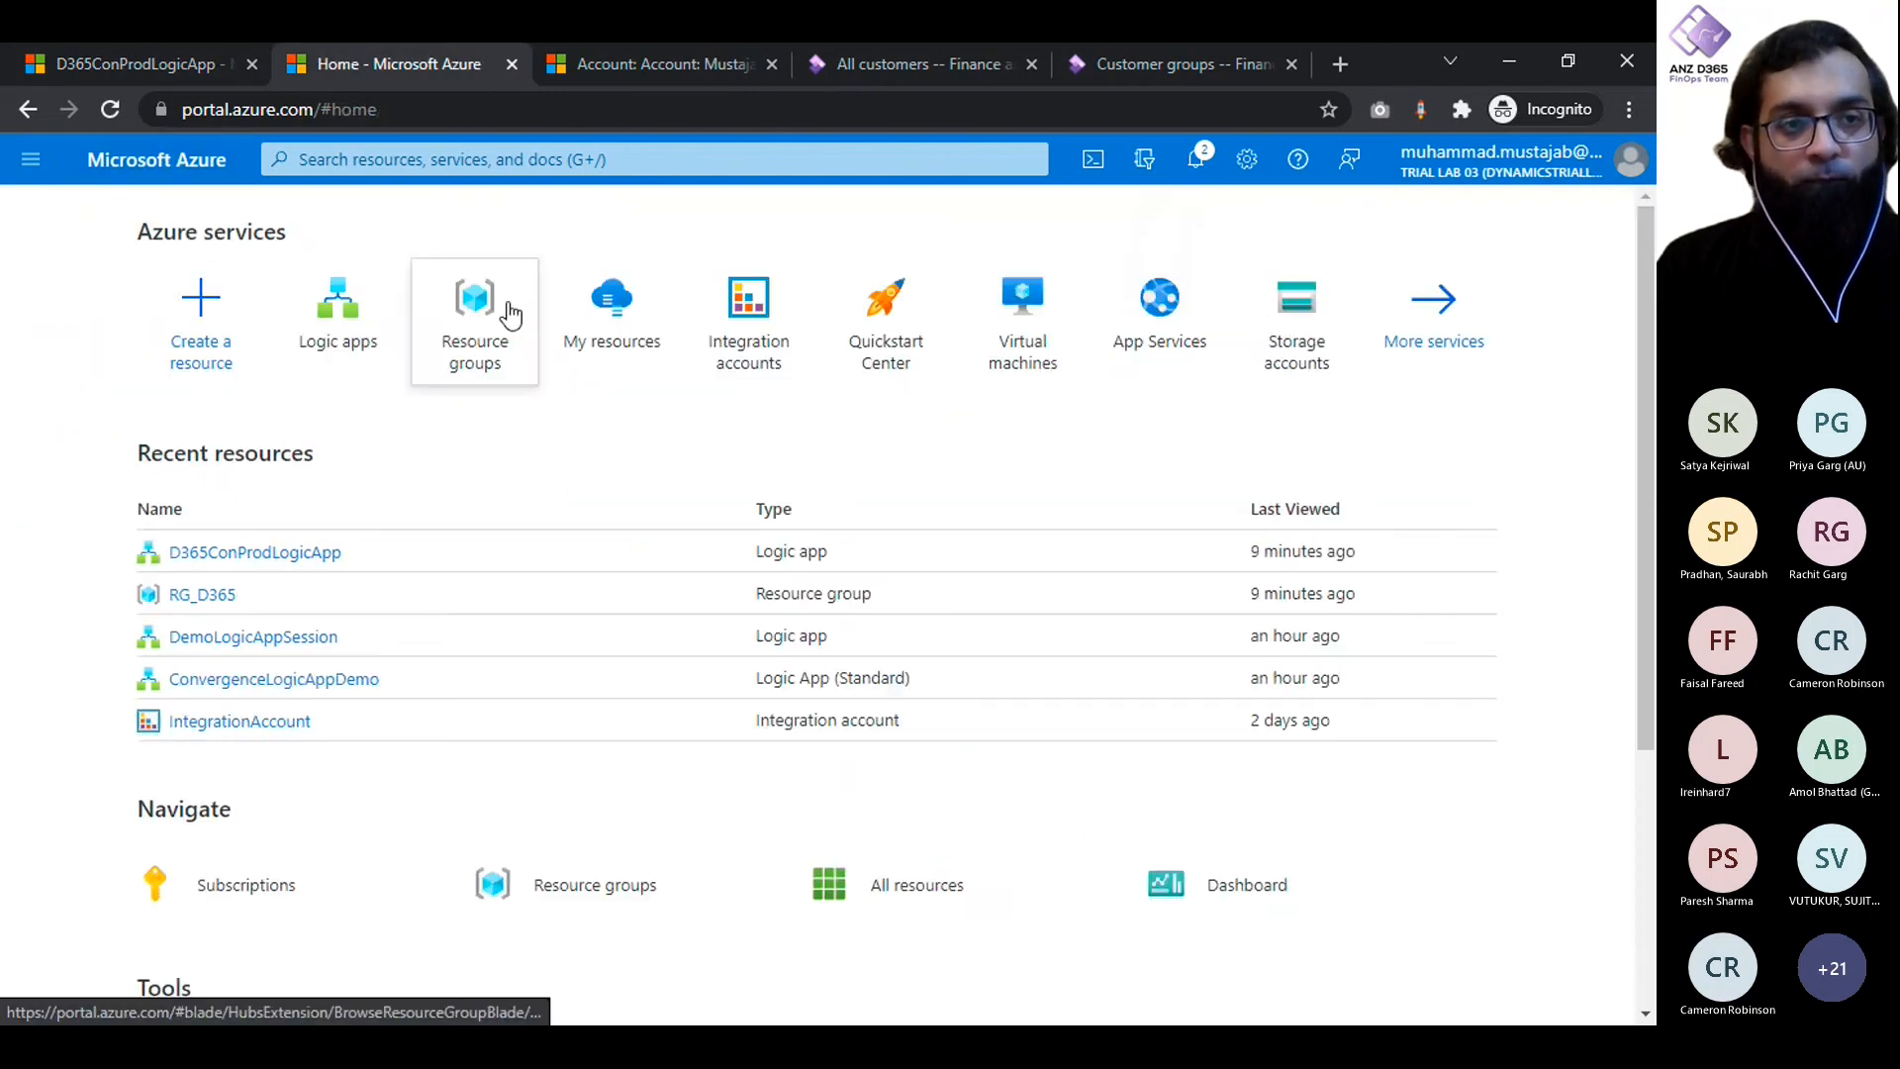
left_click(328, 348)
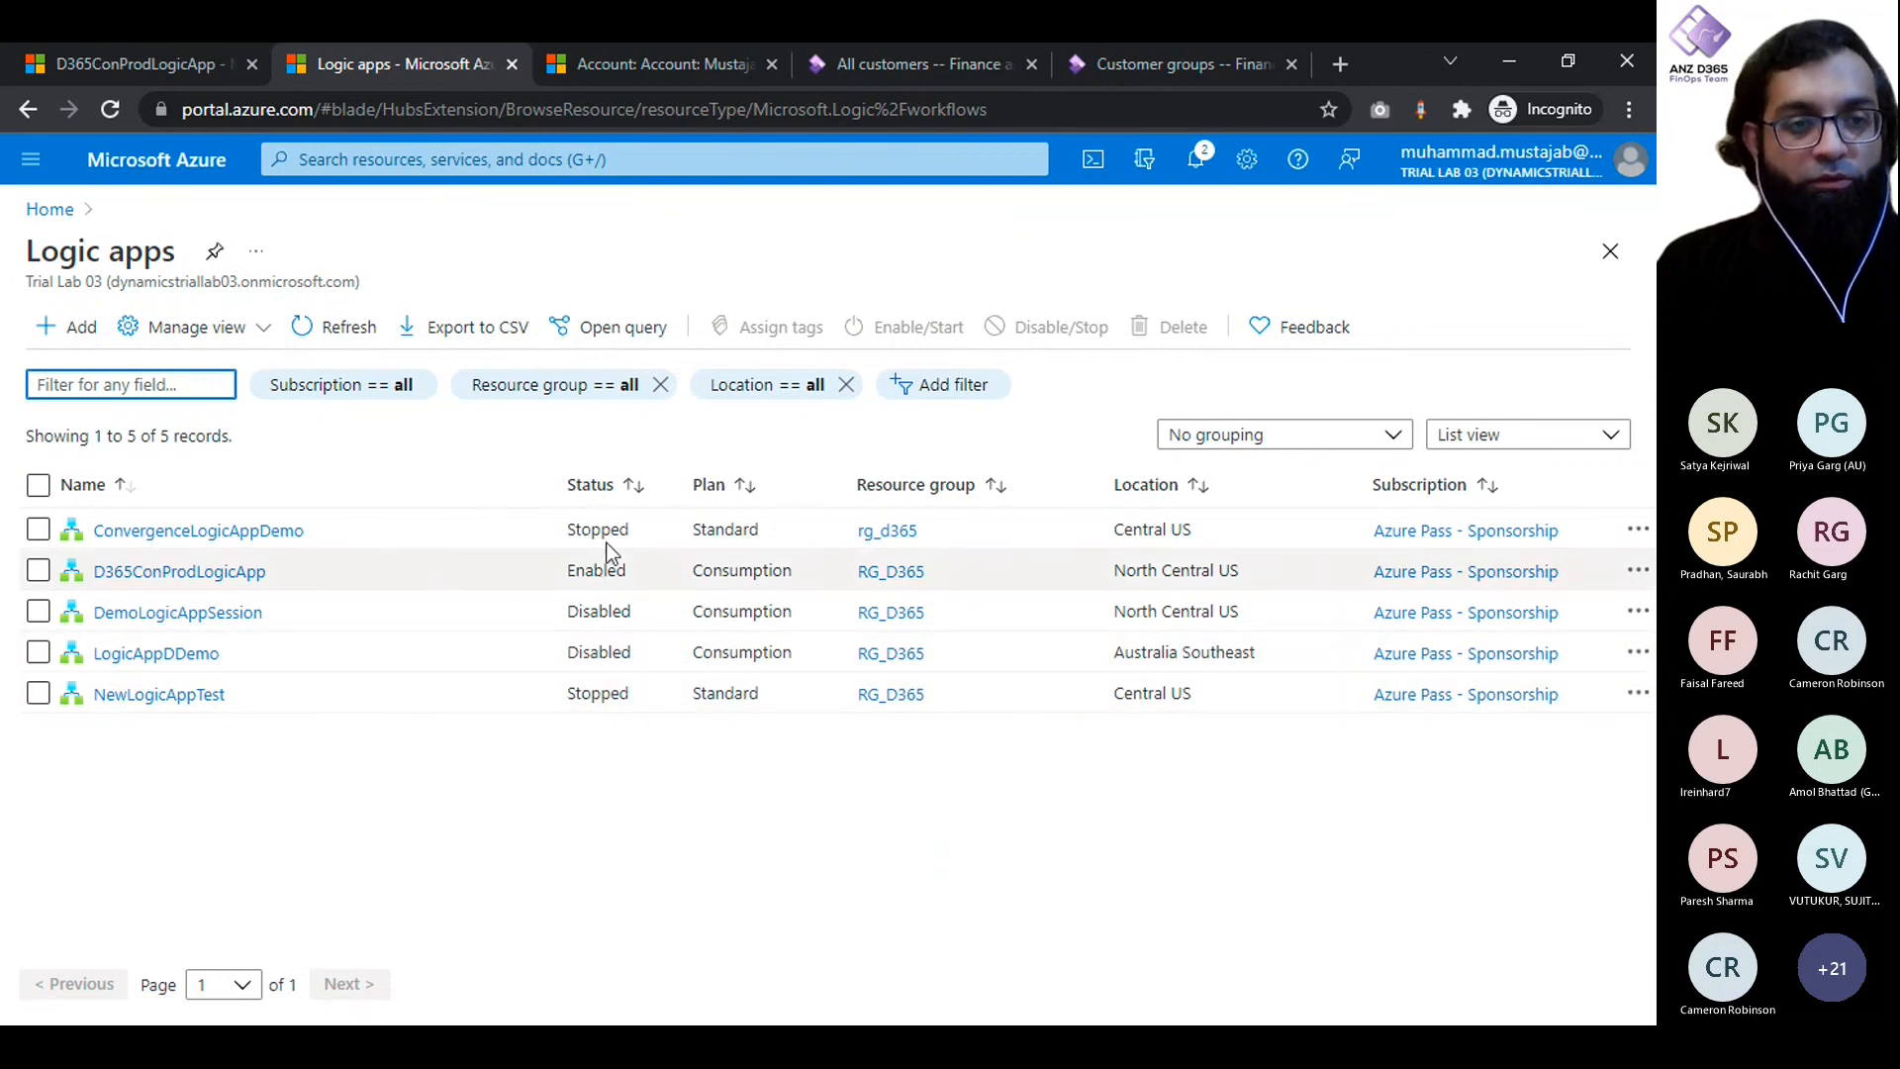
double_click(592, 570)
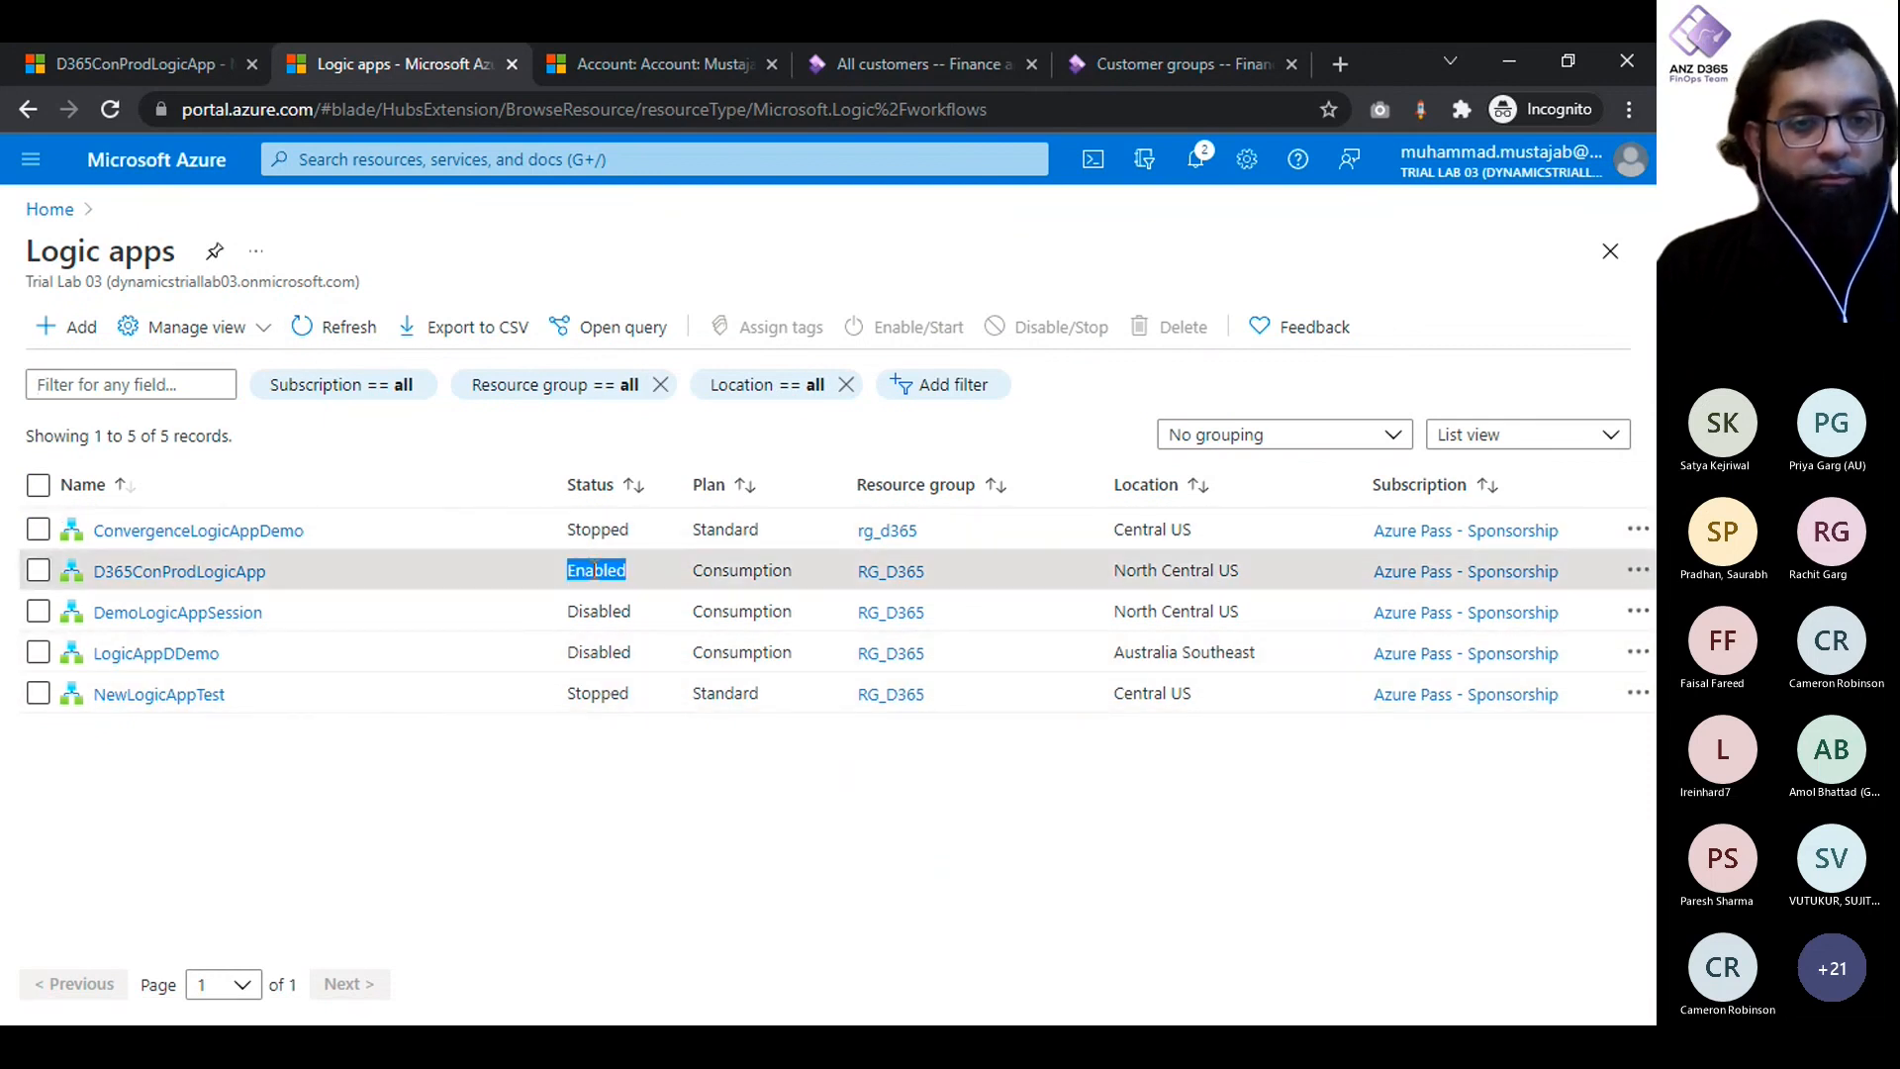
left_click(178, 61)
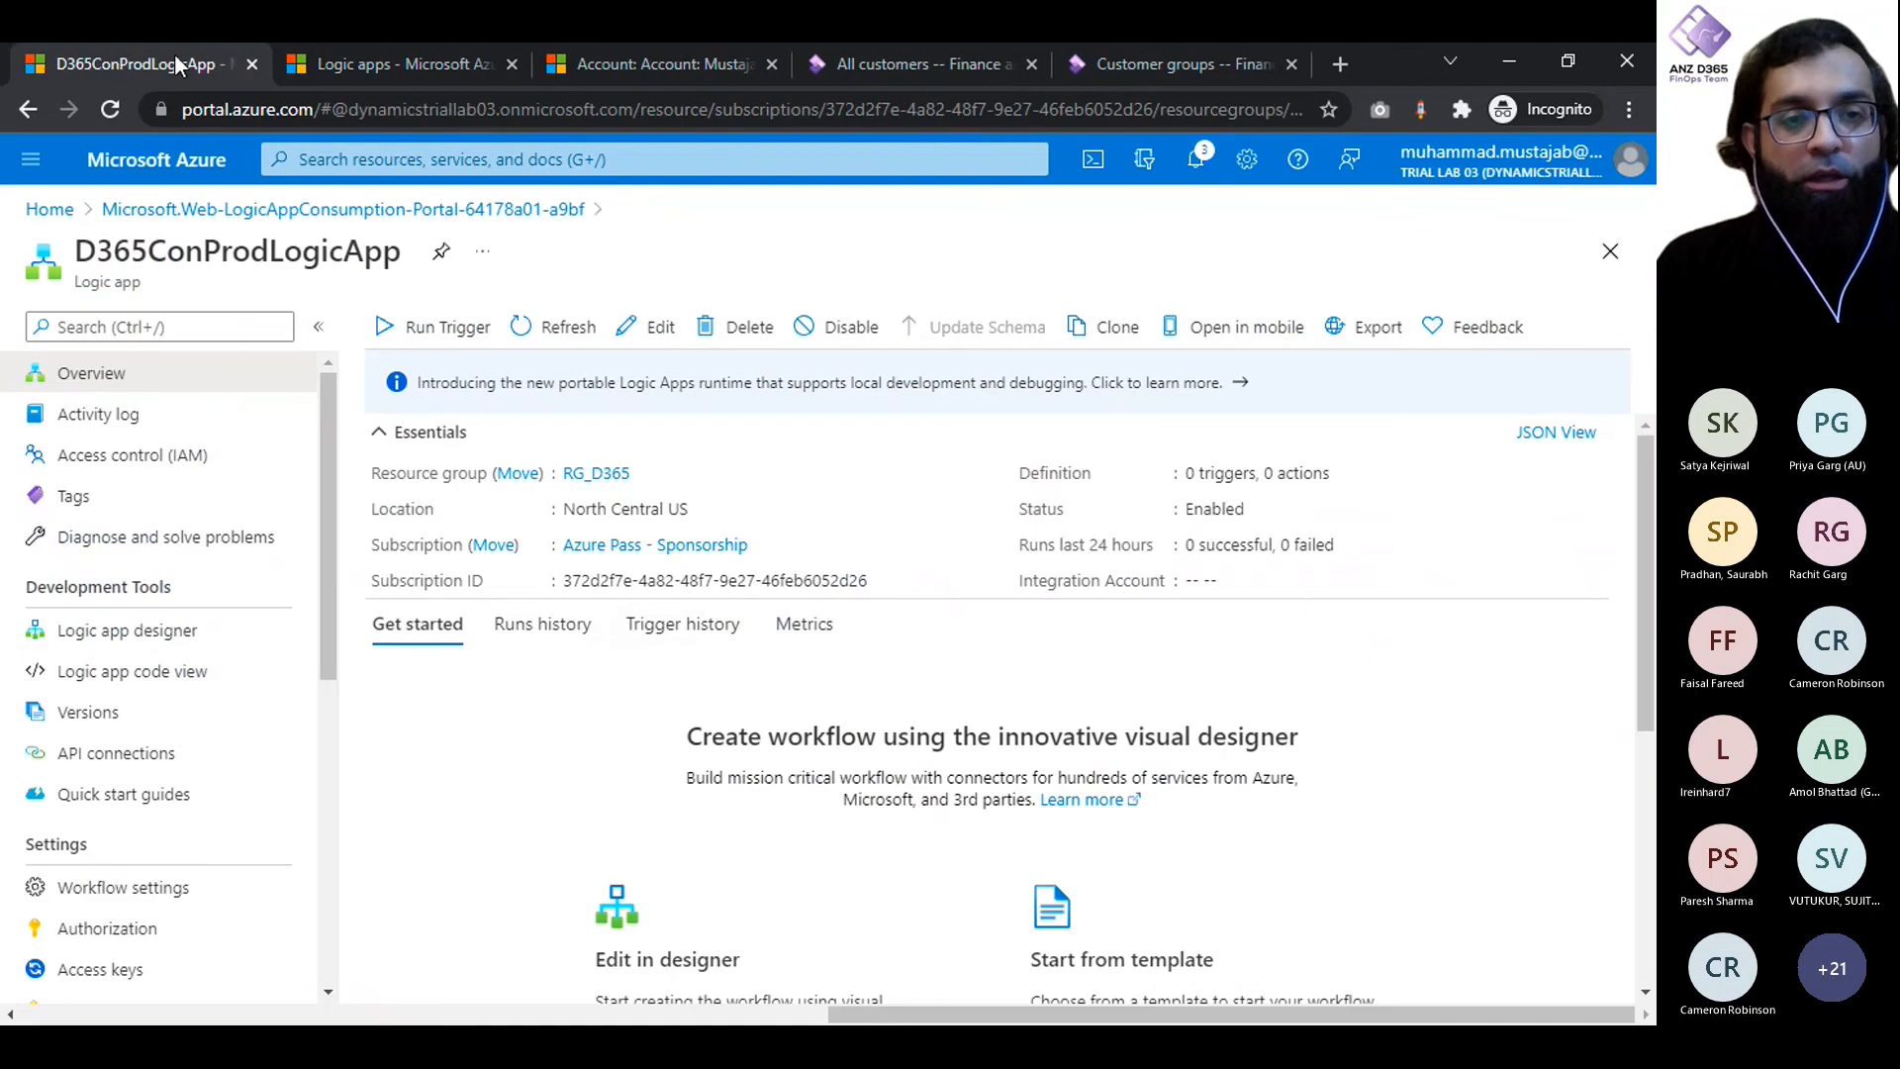
- Switch to Dynamics 365, leave the open account record and start a new account from the Accounts list
left_click(720, 64)
left_click(286, 226)
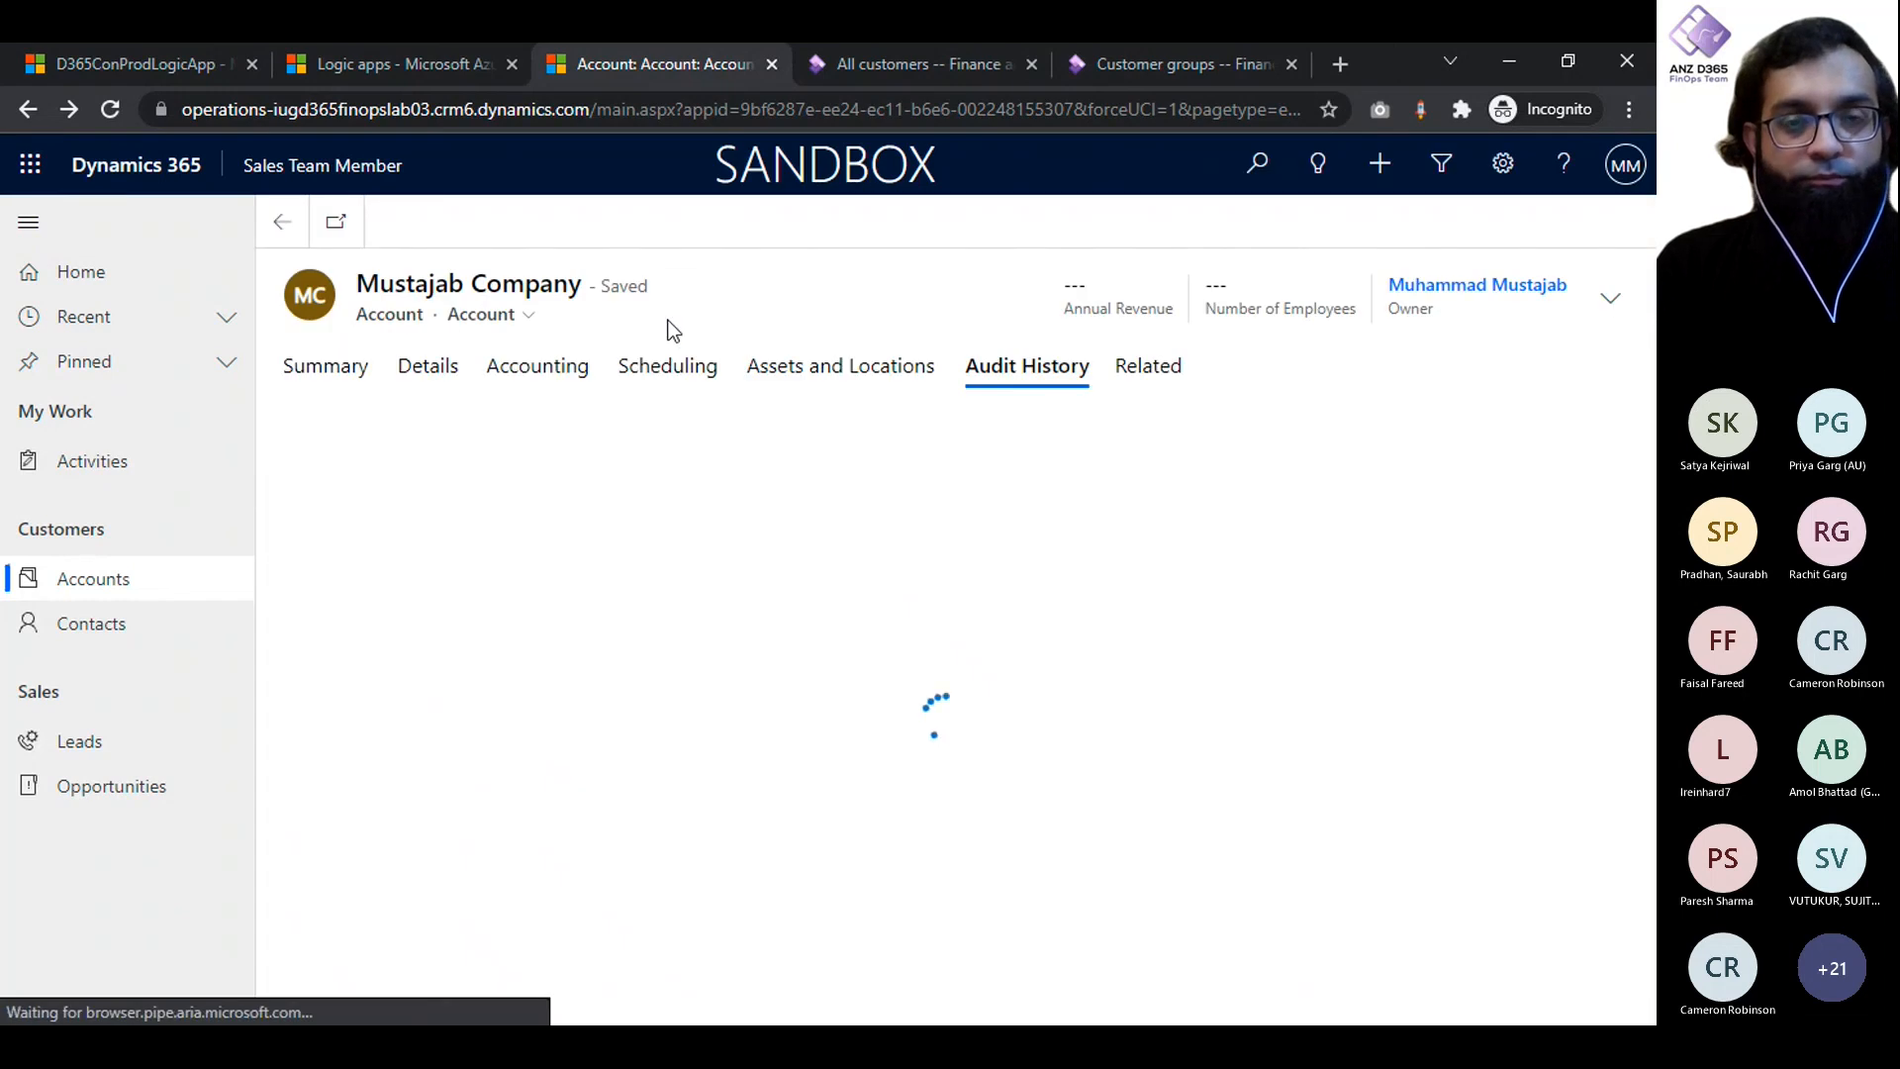
left_click(81, 582)
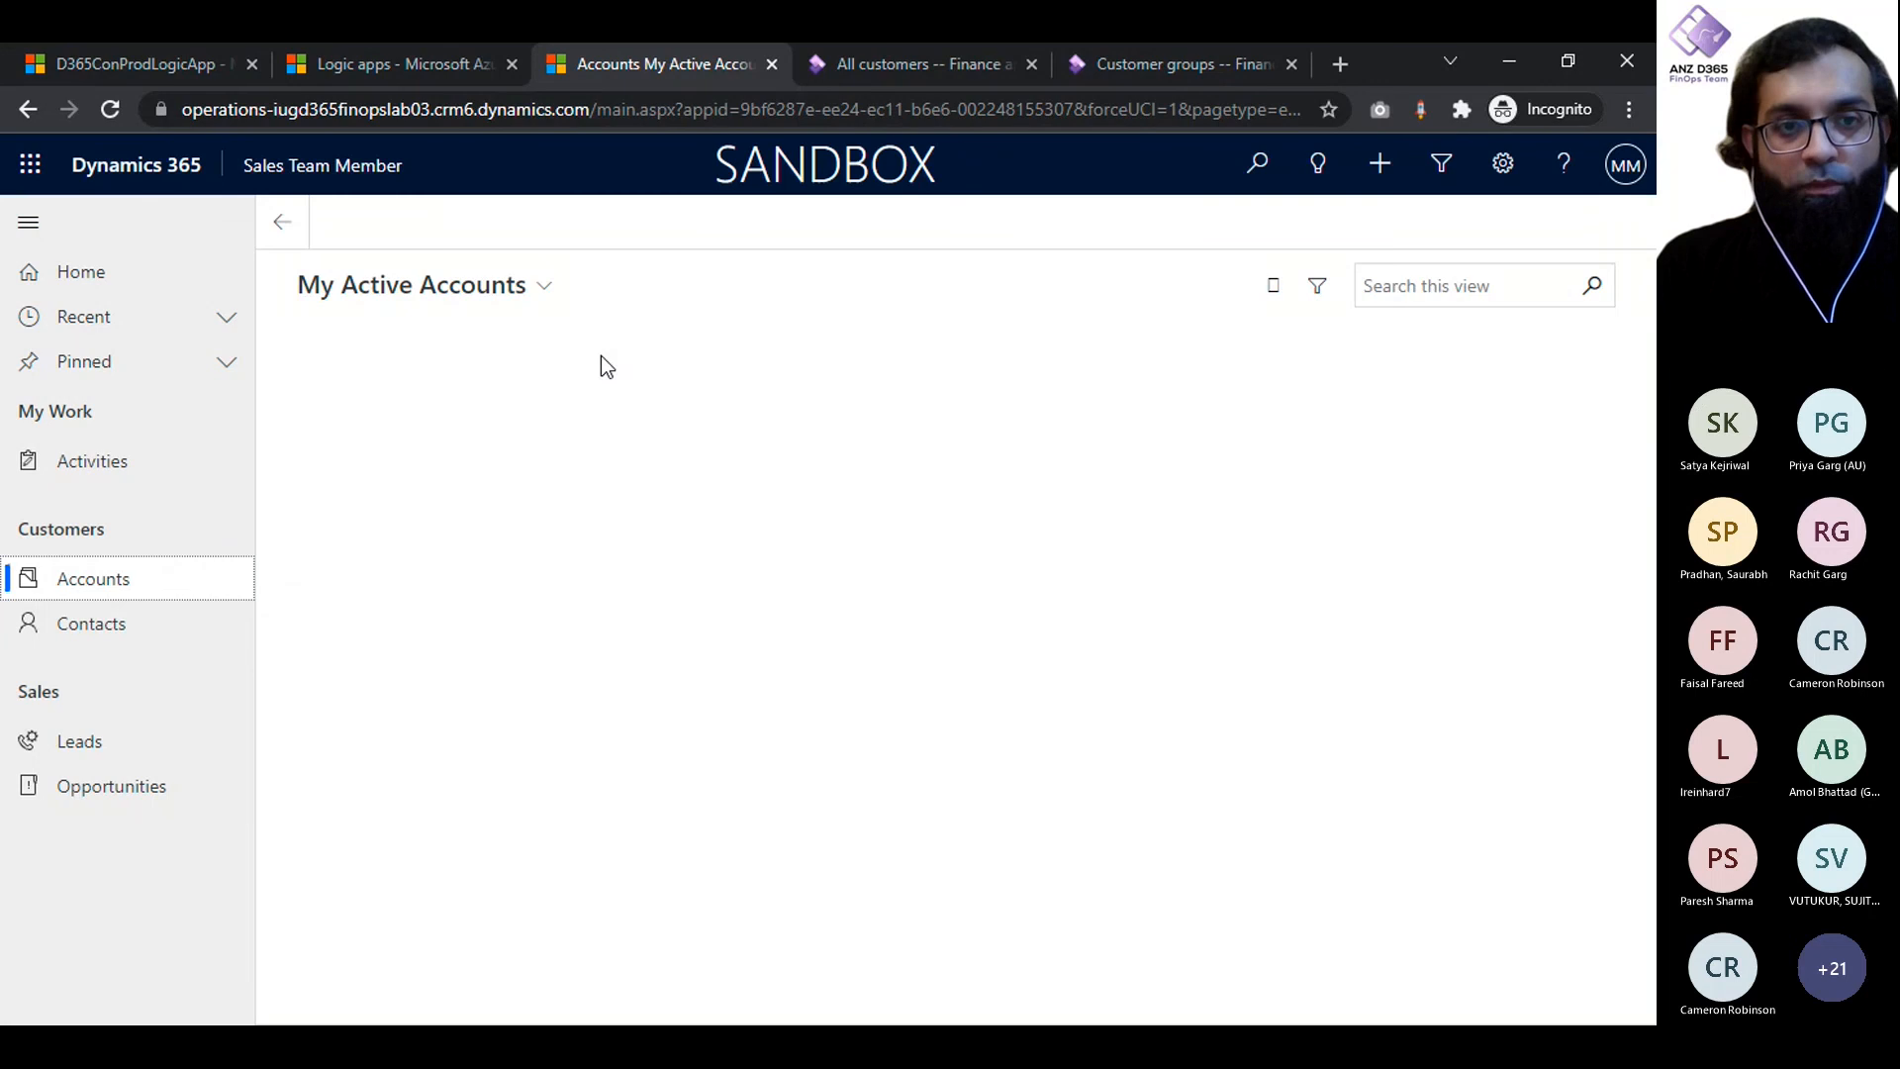
left_click(509, 231)
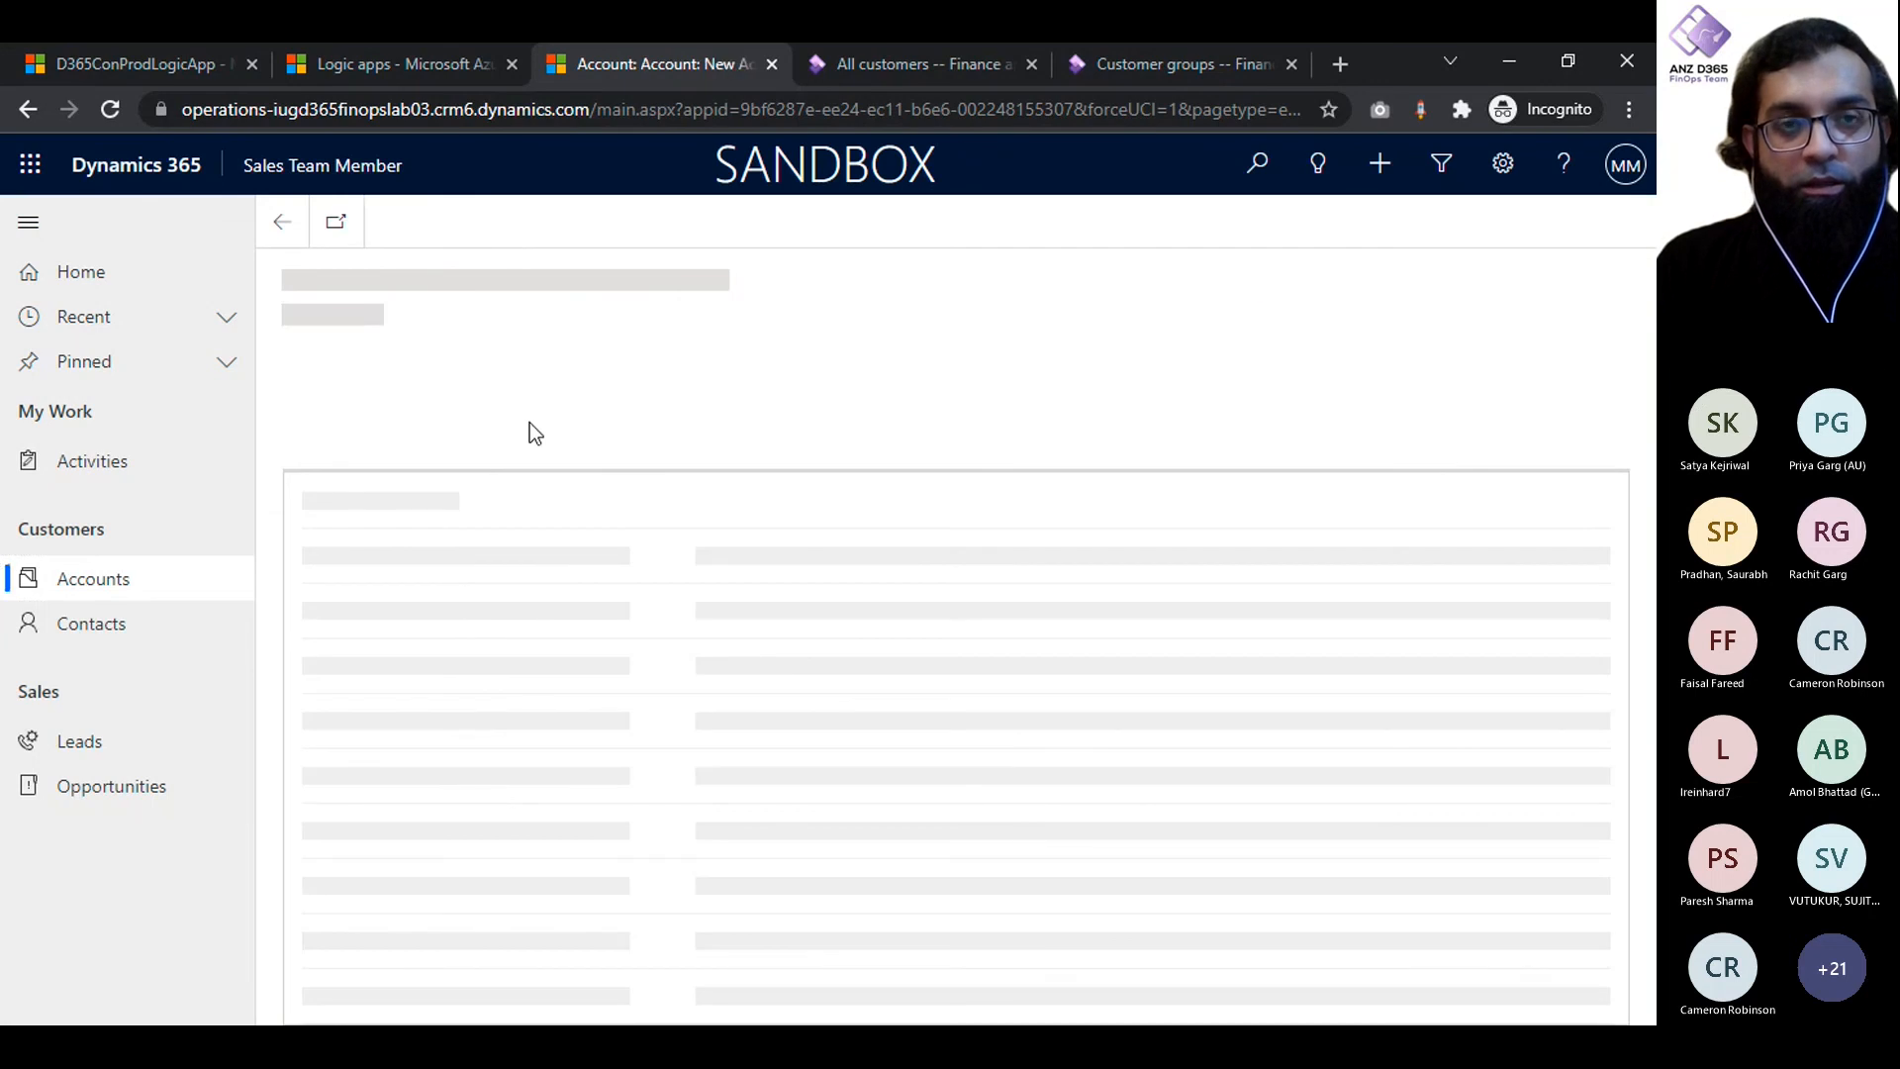
- Set the new account's Account Name to UG Groups and fill in its account number
left_click(578, 550)
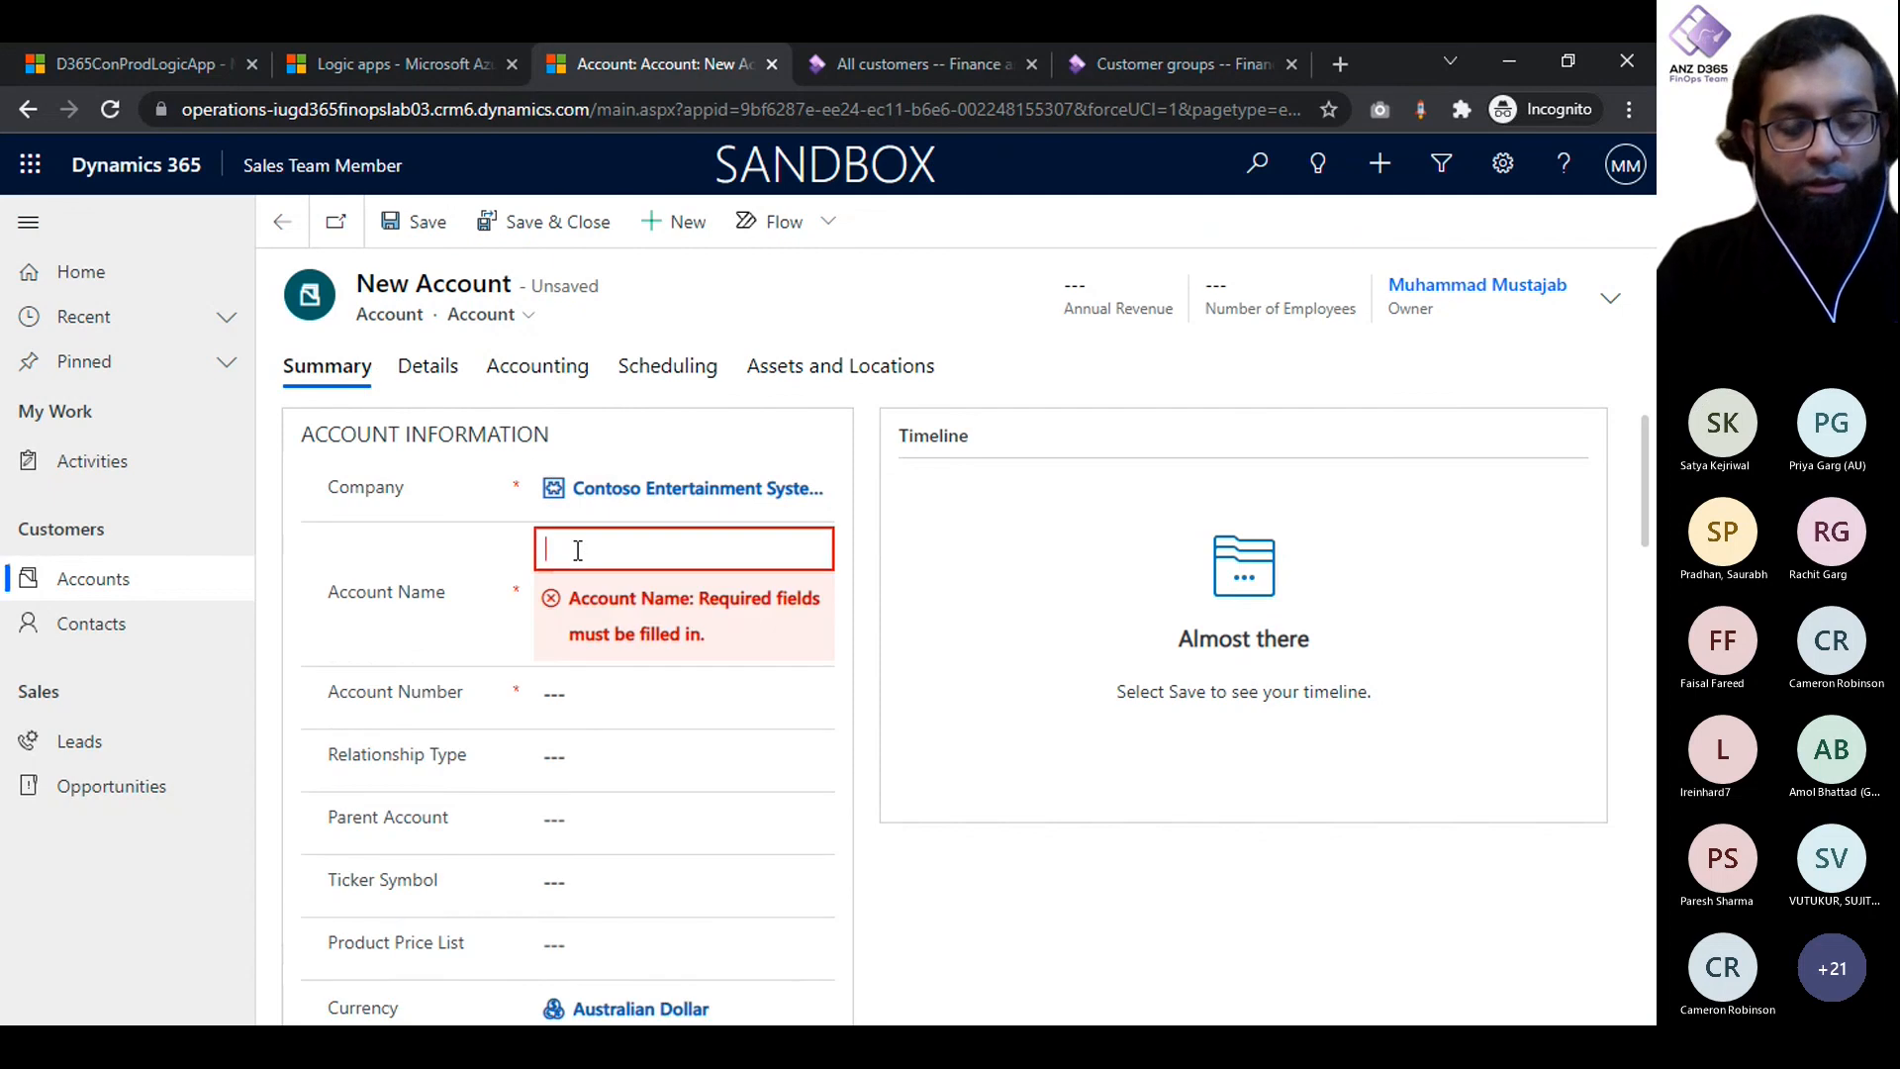
type("Demo Comp")
key("ctrl+a")
key("BackSpace")
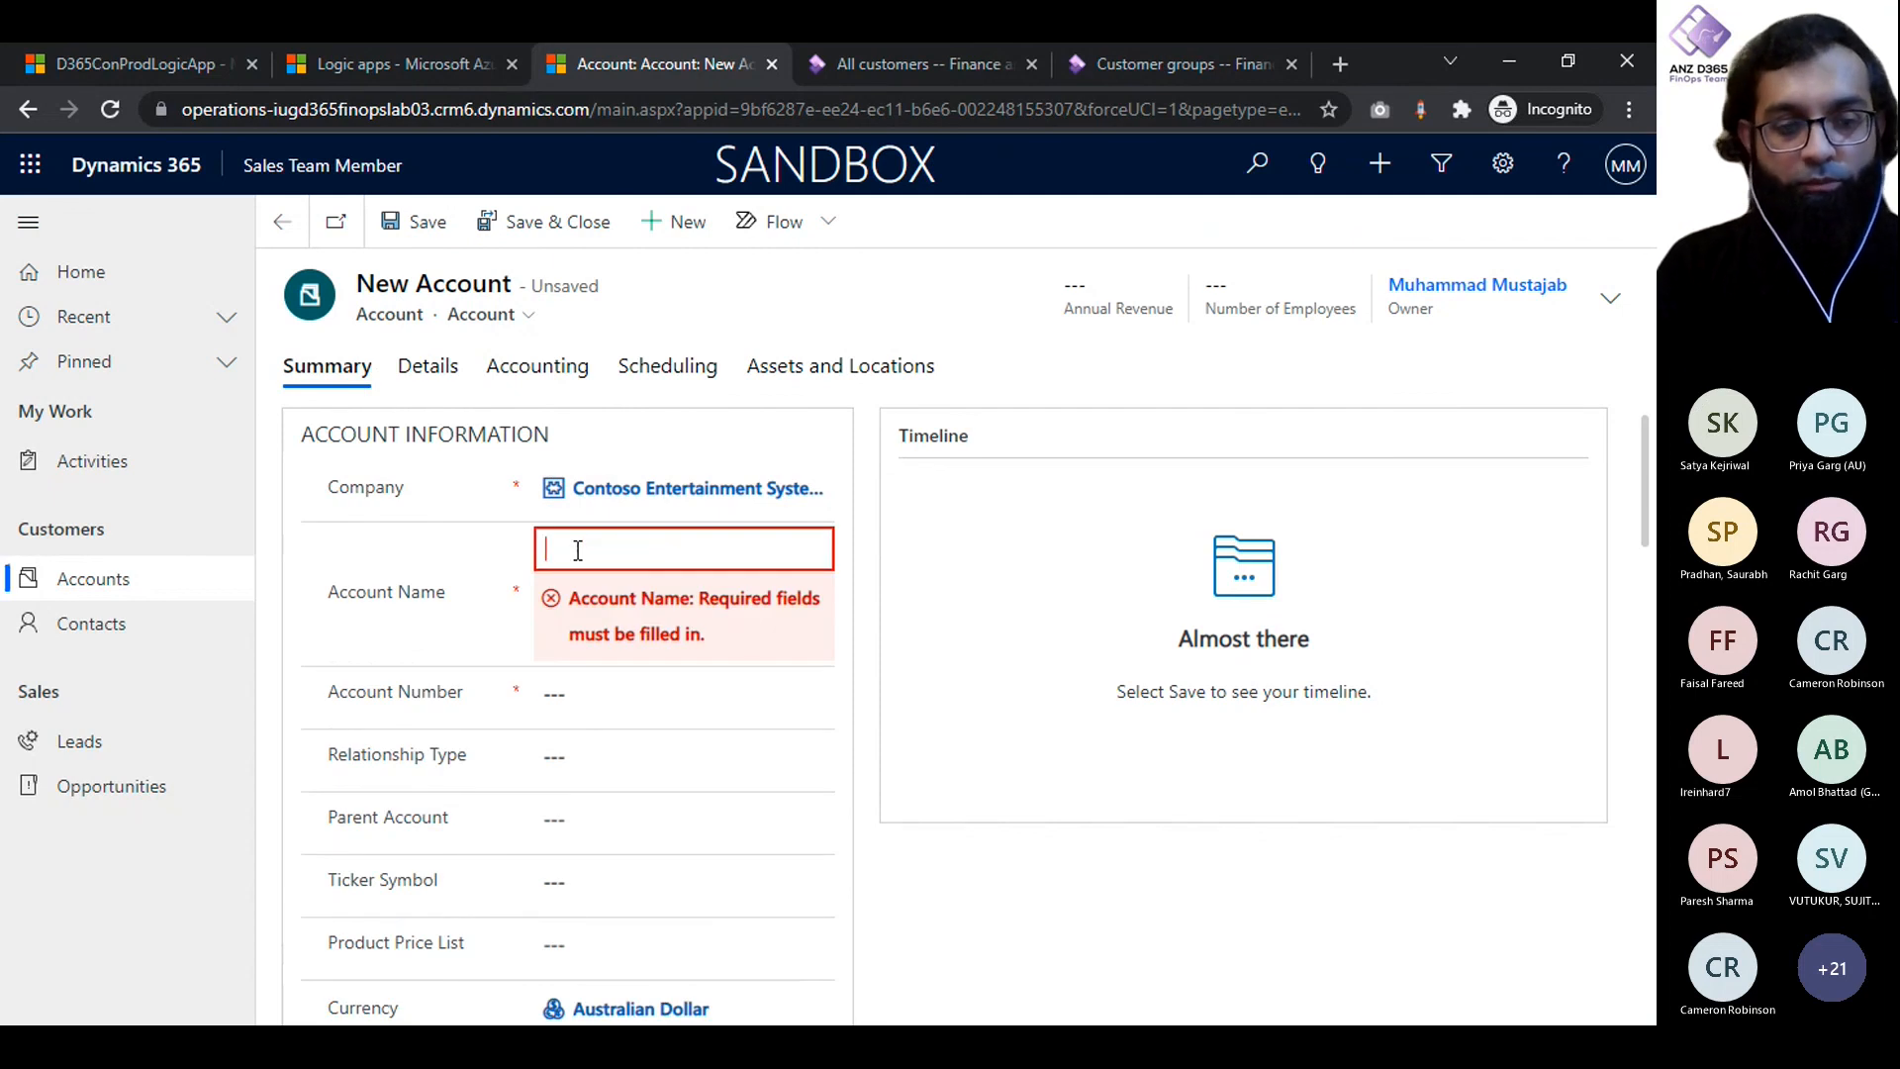
type("UG")
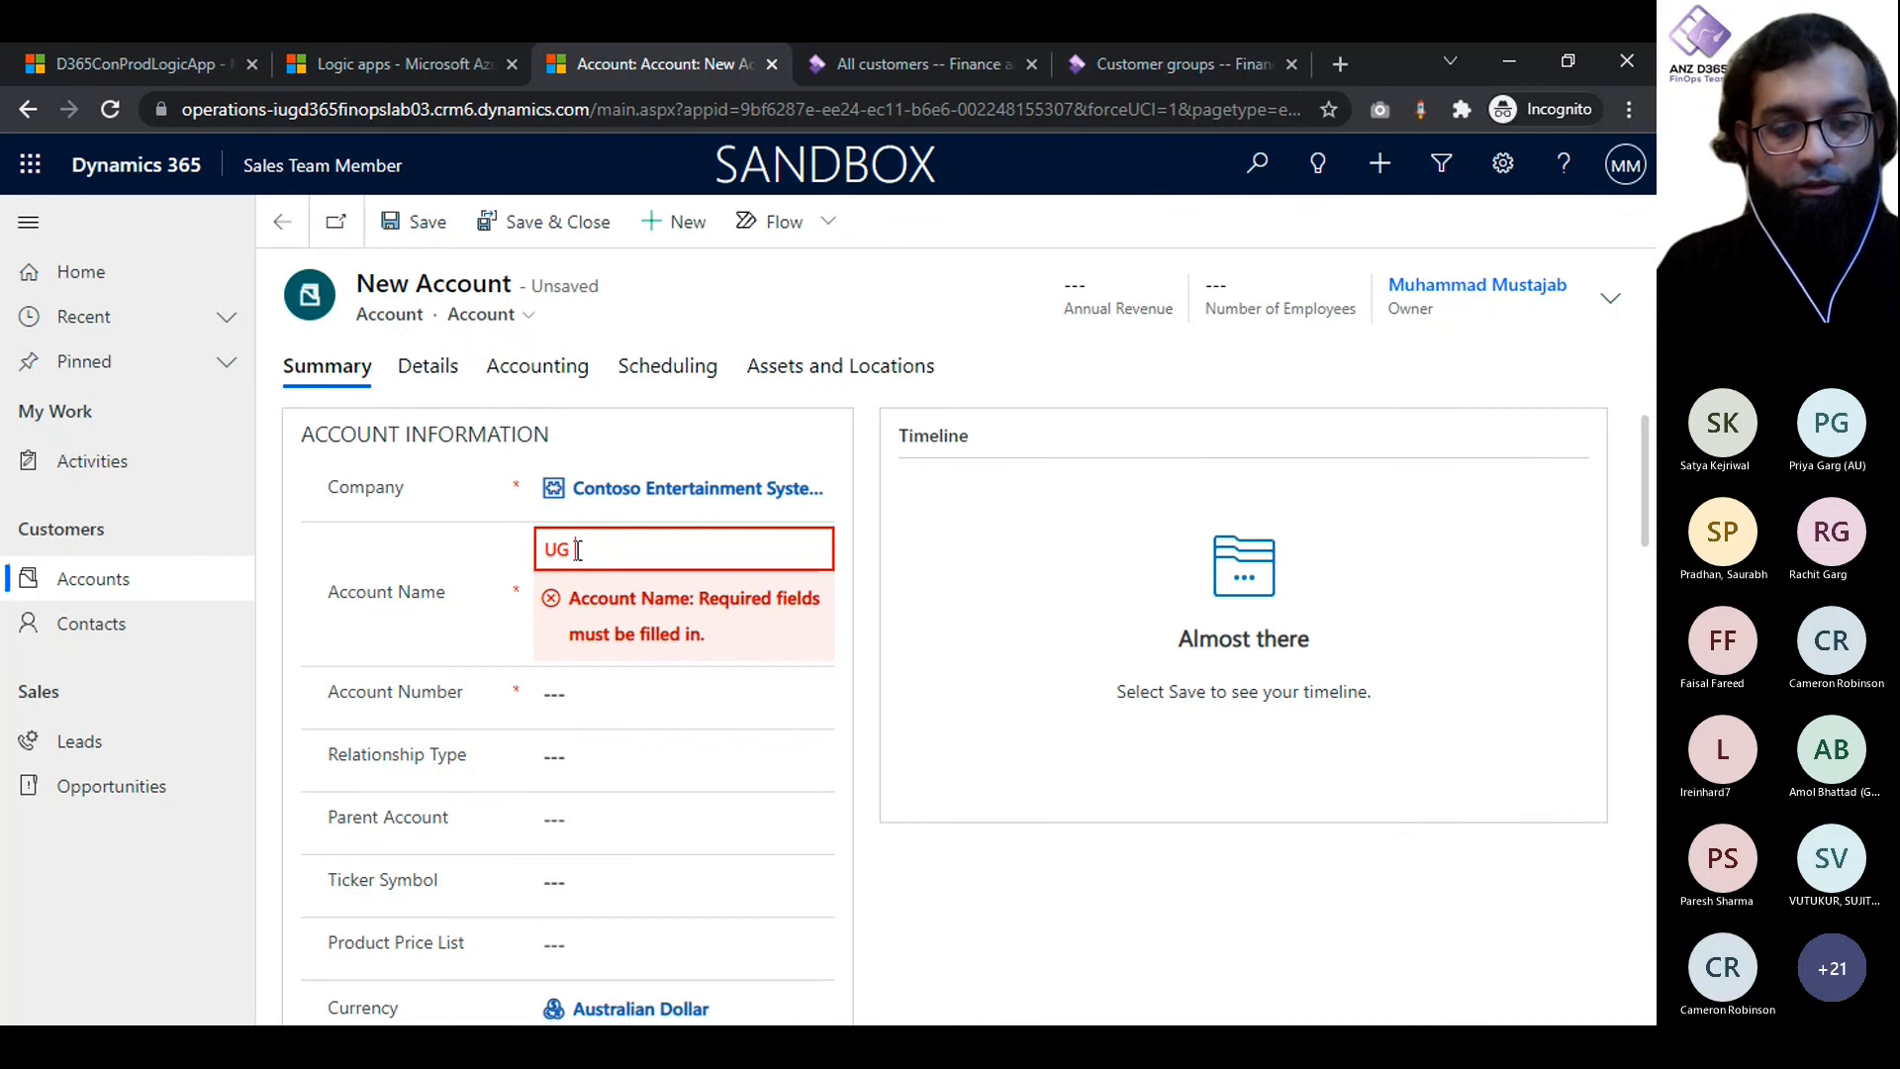
type(" Groups")
key("Tab")
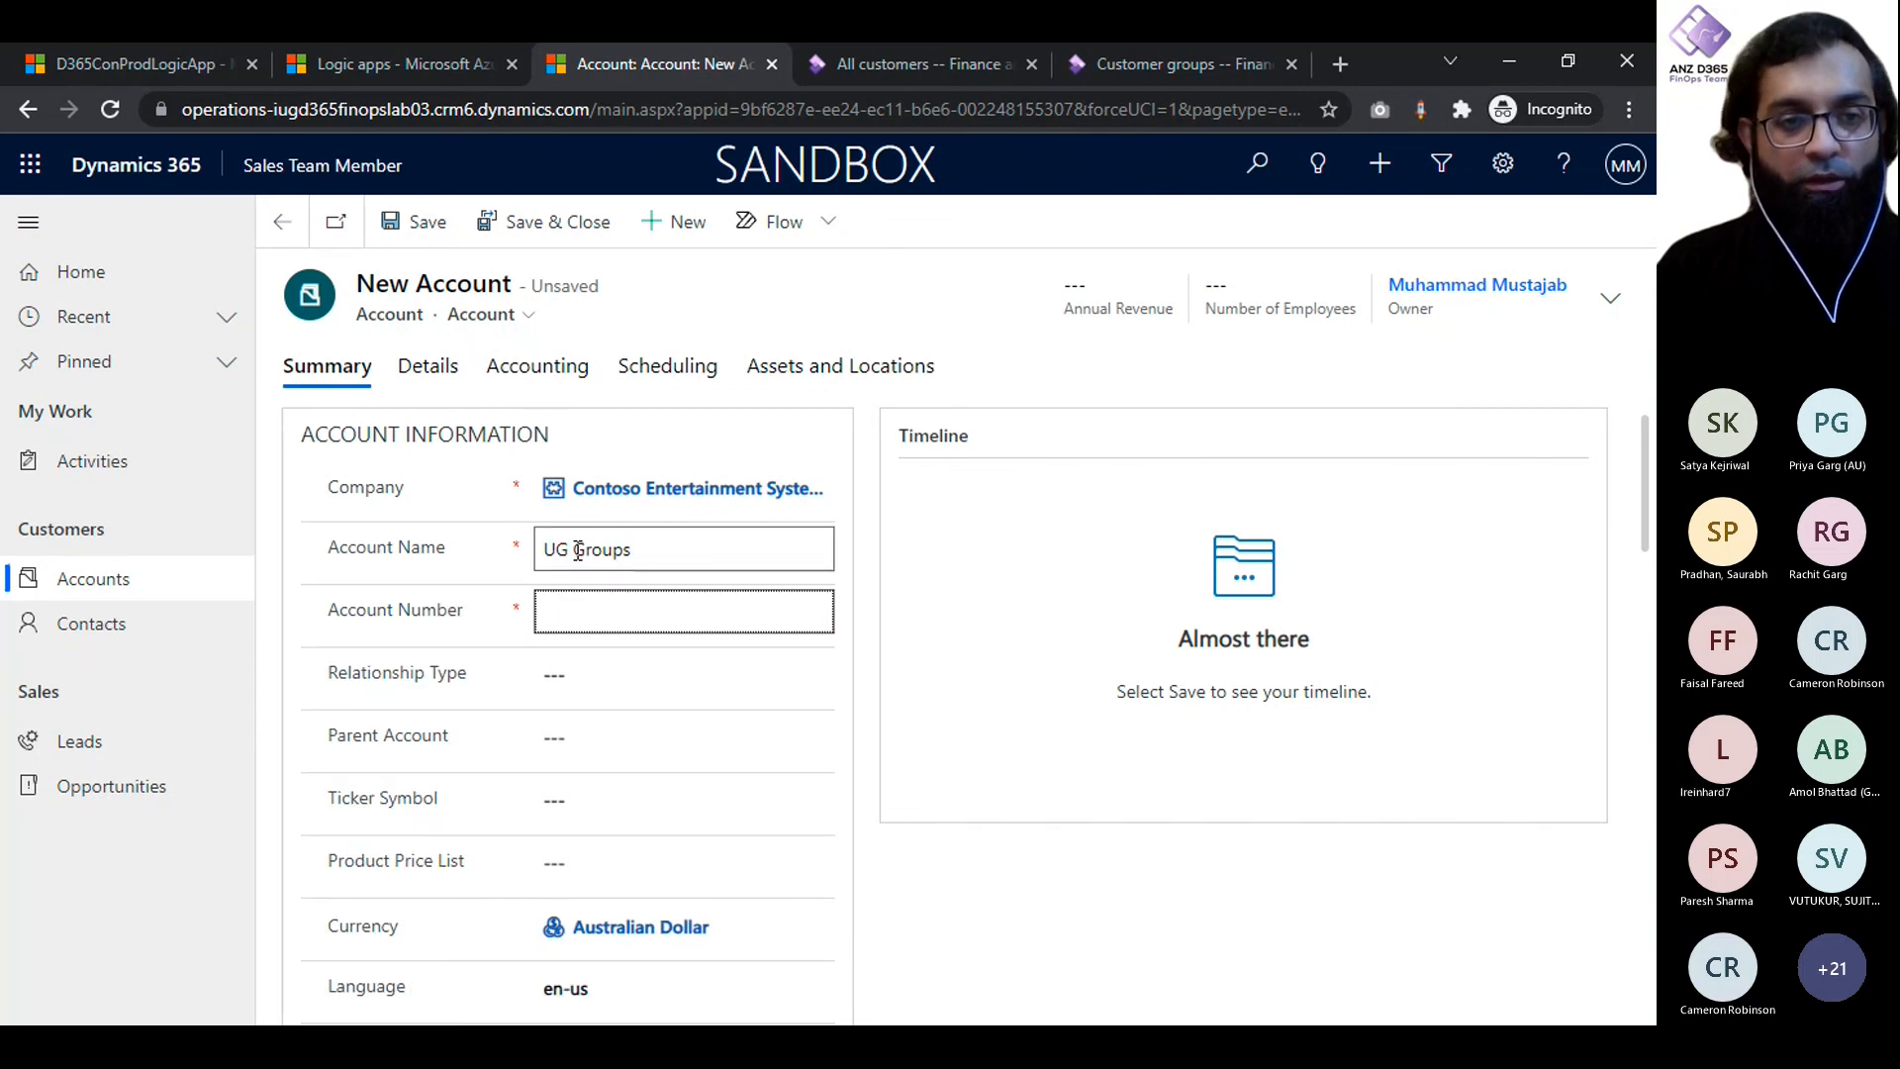
type("123456")
key("Tab")
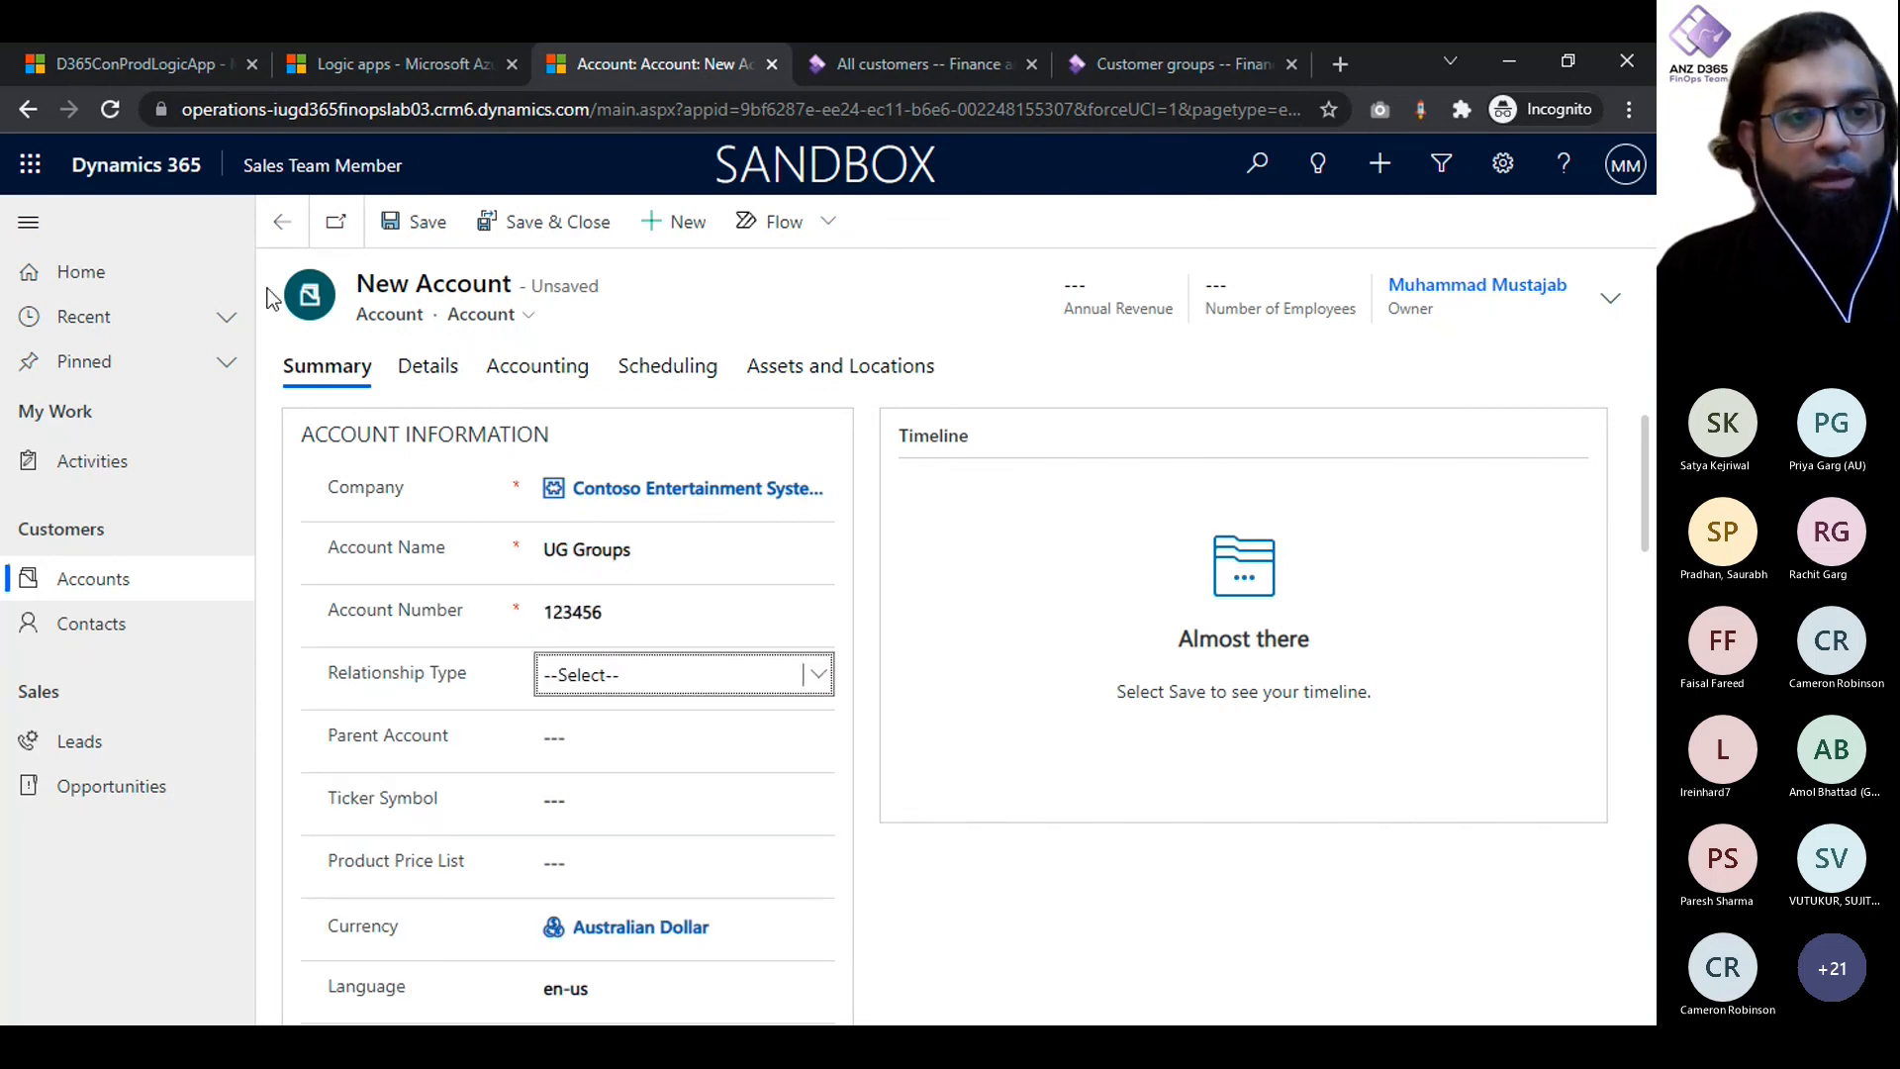
- Save the UG Groups account and switch to the Azure portal to refresh the runs history of D365ConProdLogicApp
left_click(420, 223)
left_click(134, 65)
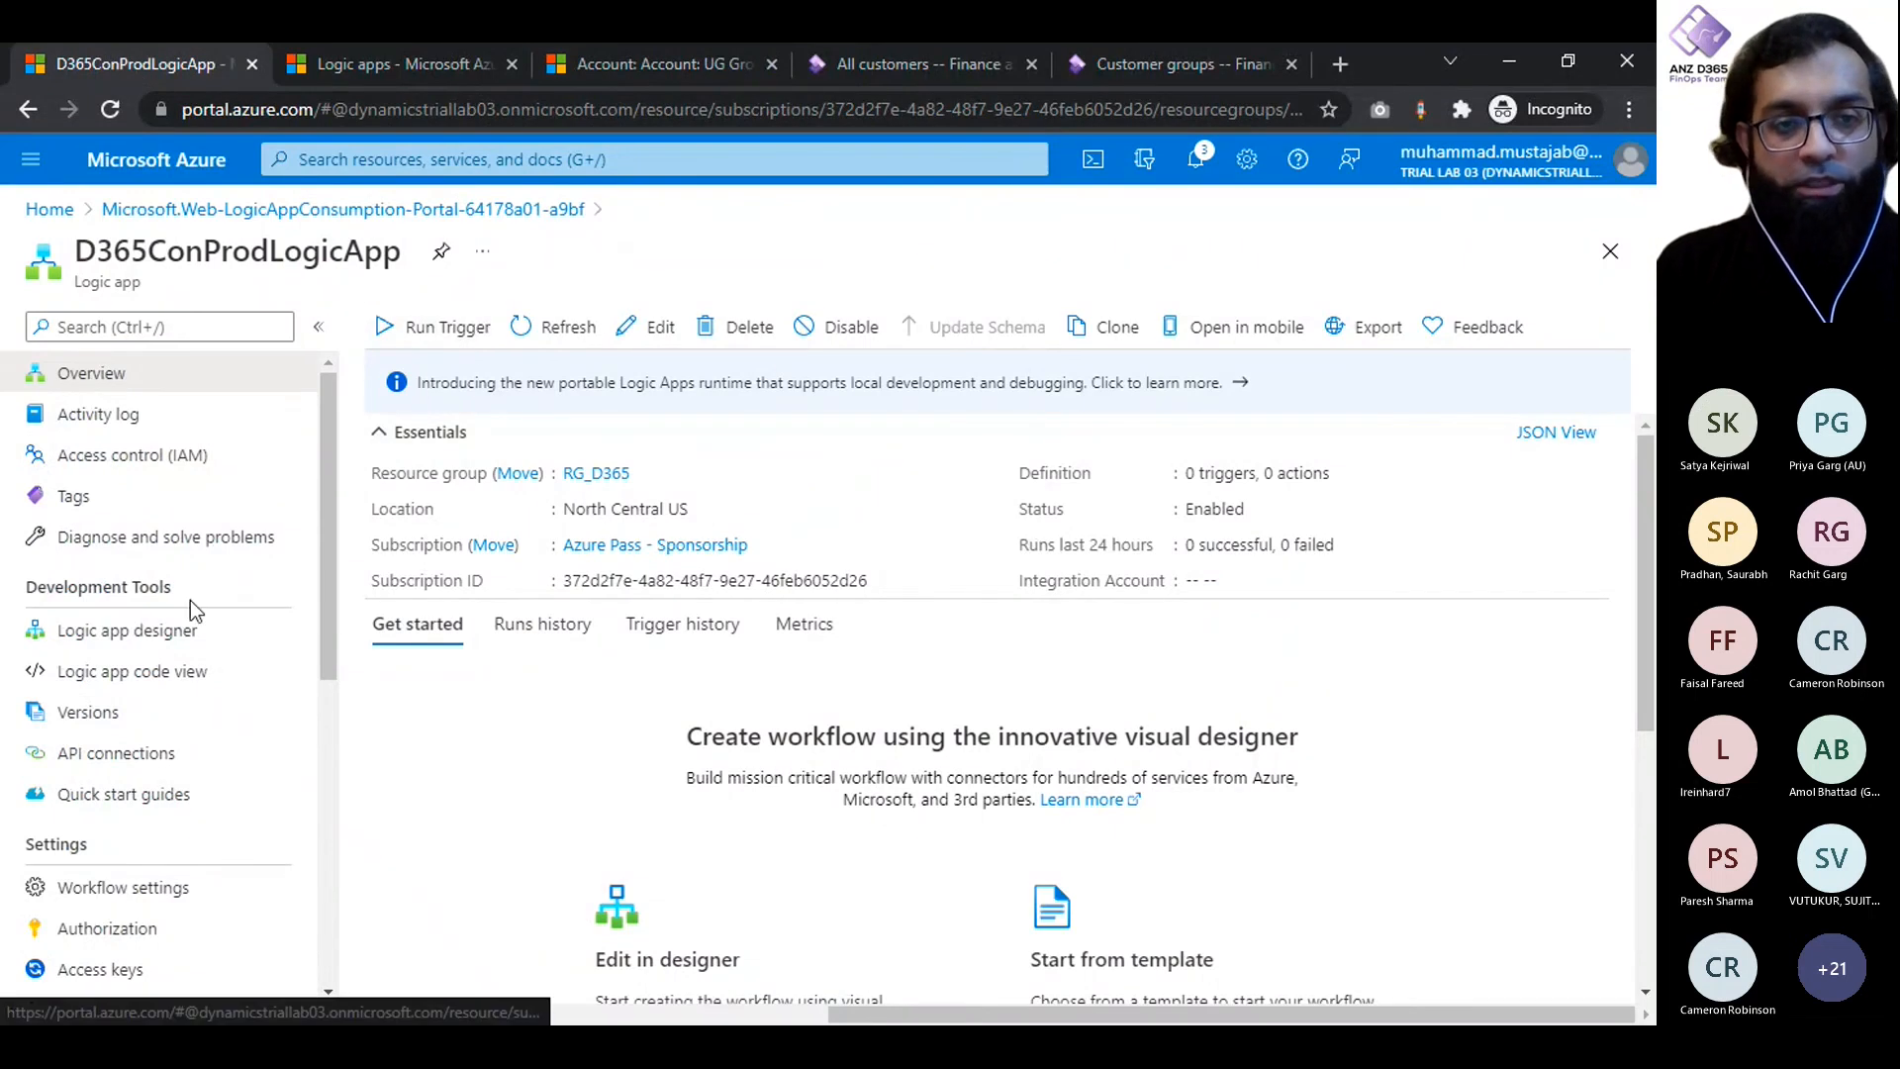
left_click(544, 633)
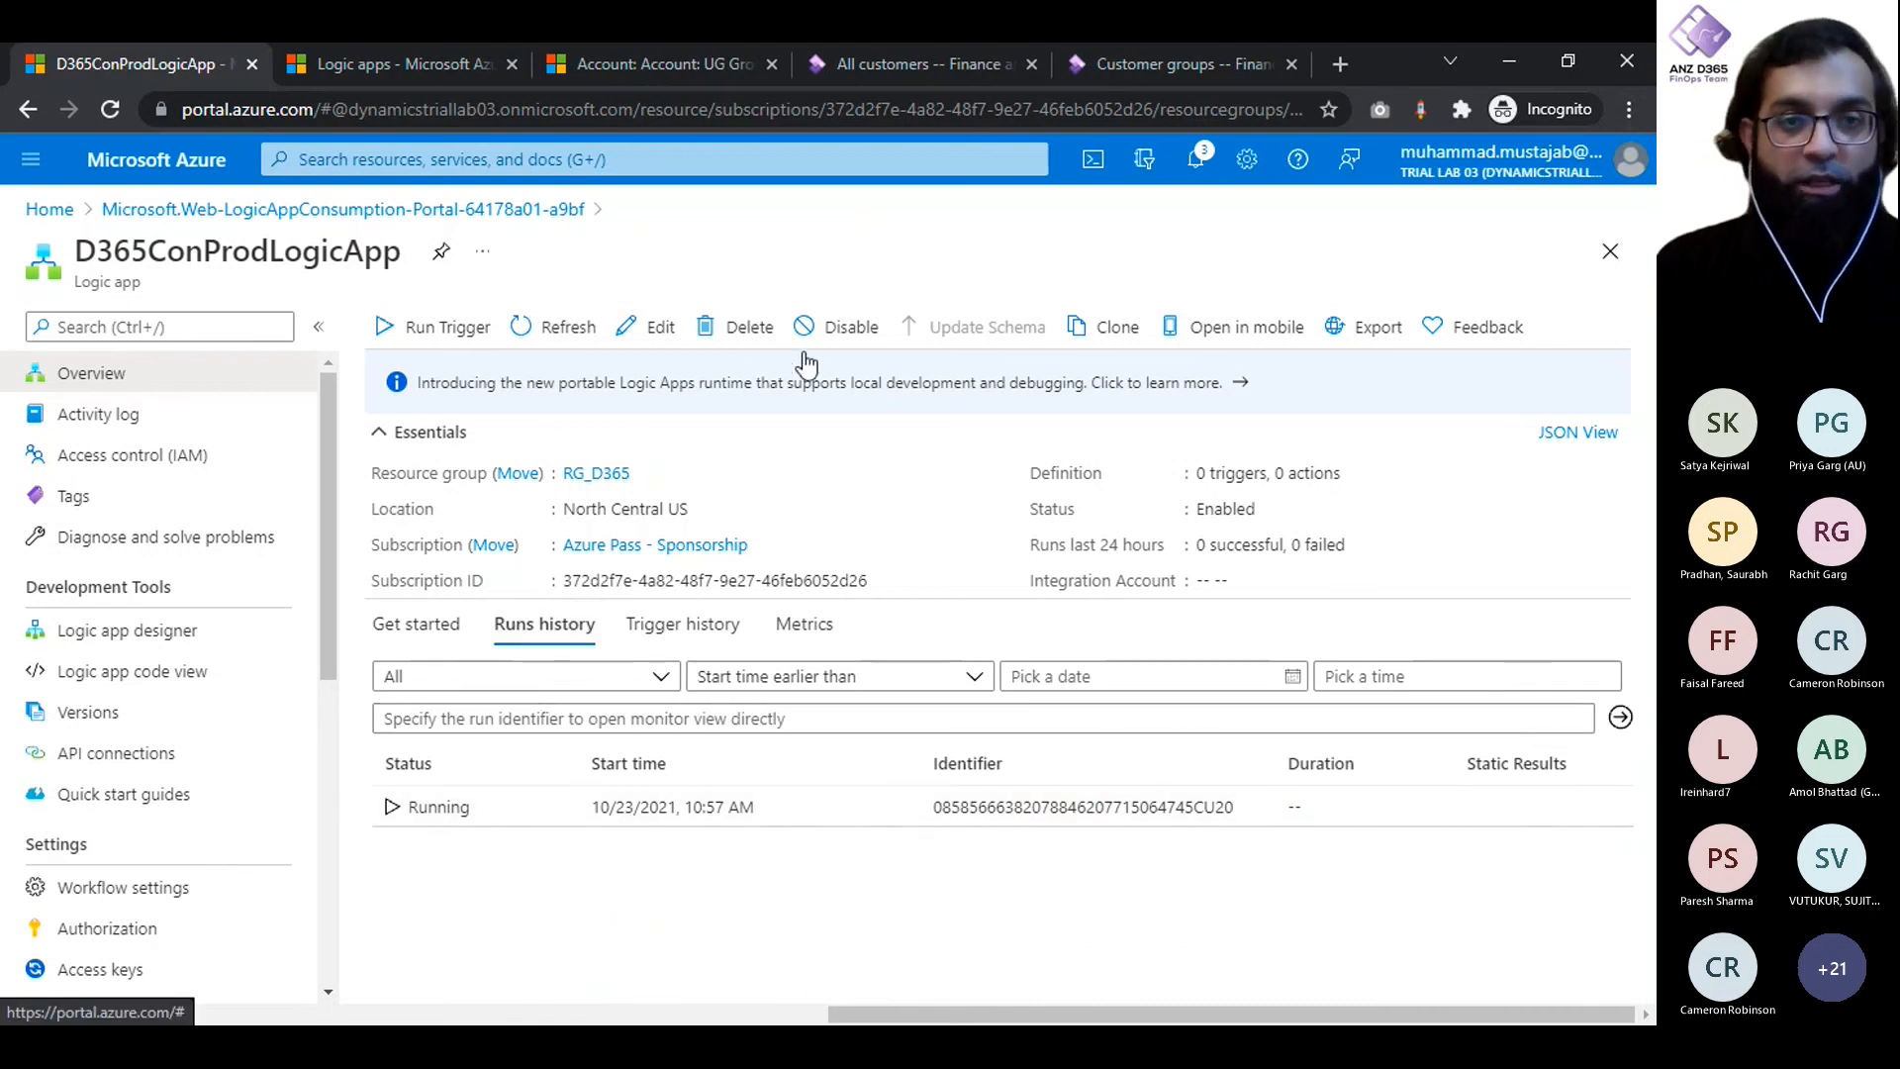
left_click(556, 332)
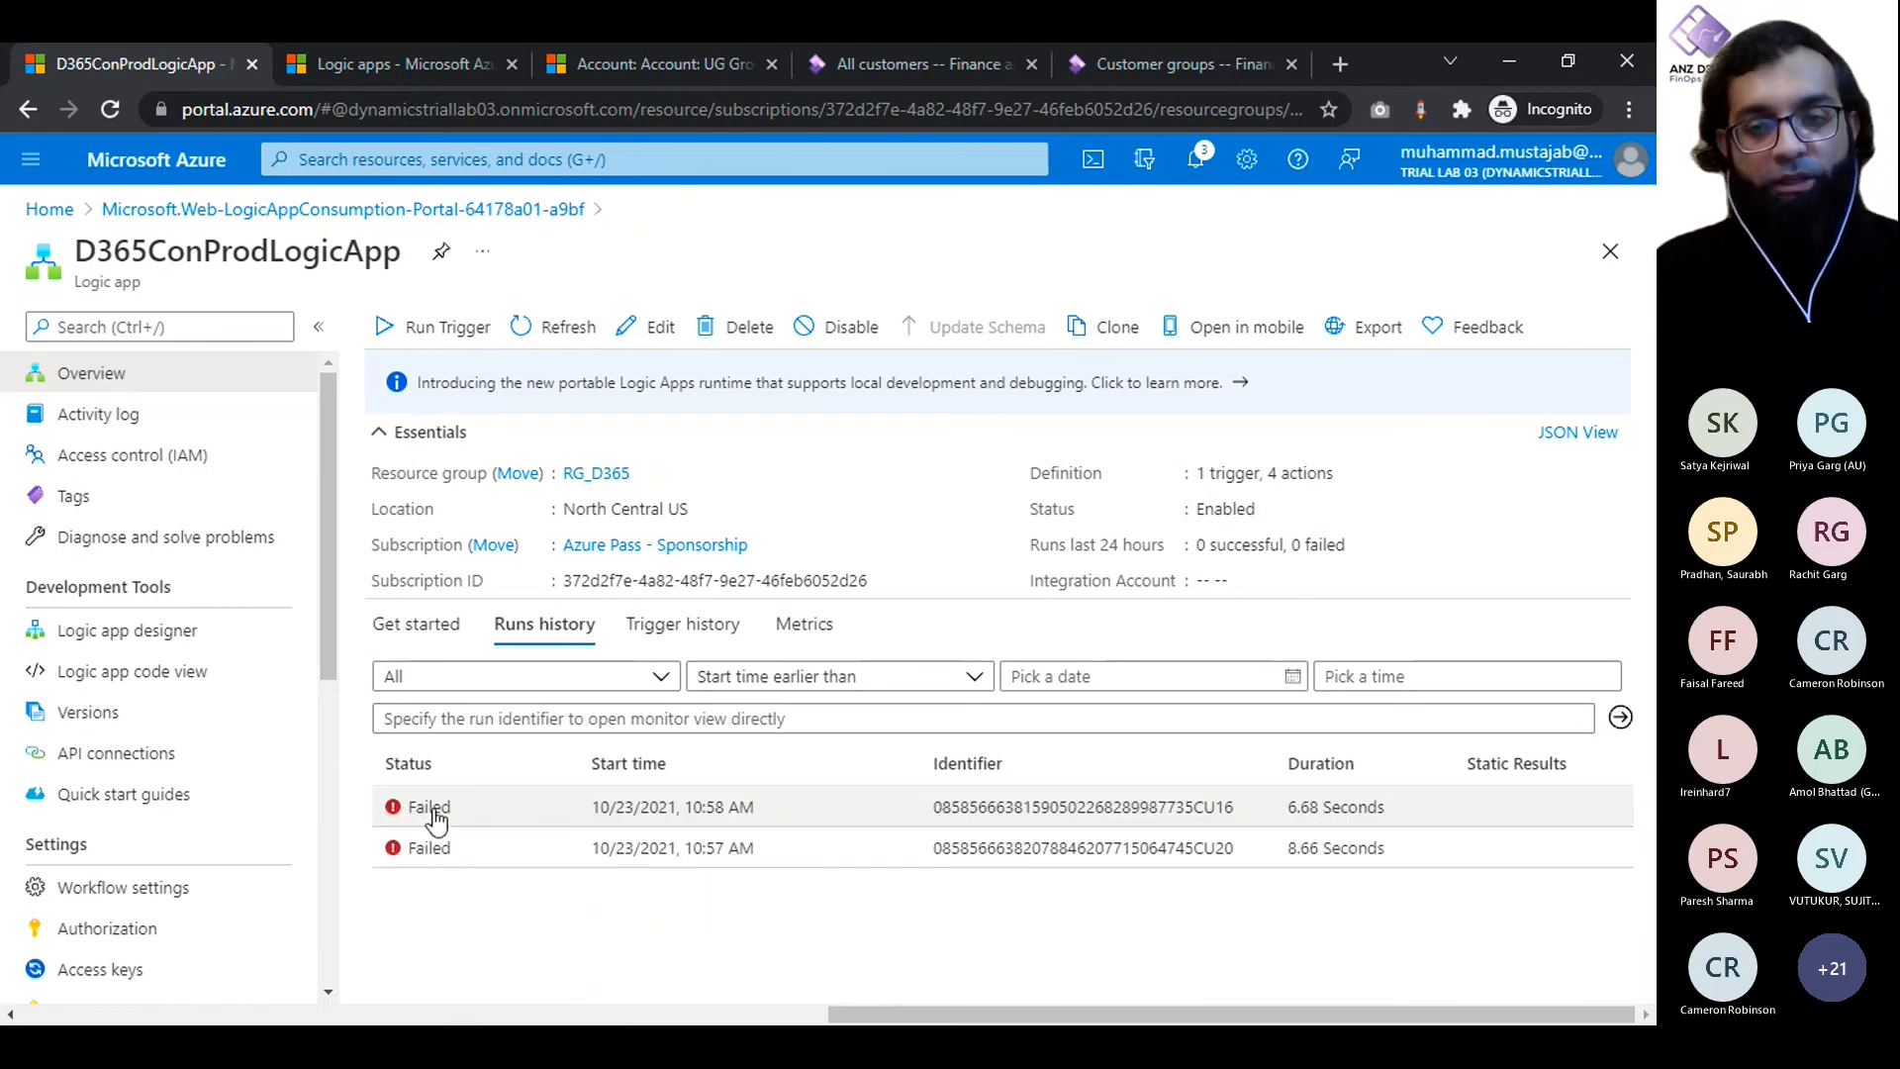
- Open the most recent failed run and examine the outcome of its Try, Try Fail and Try Success scopes
left_click(432, 812)
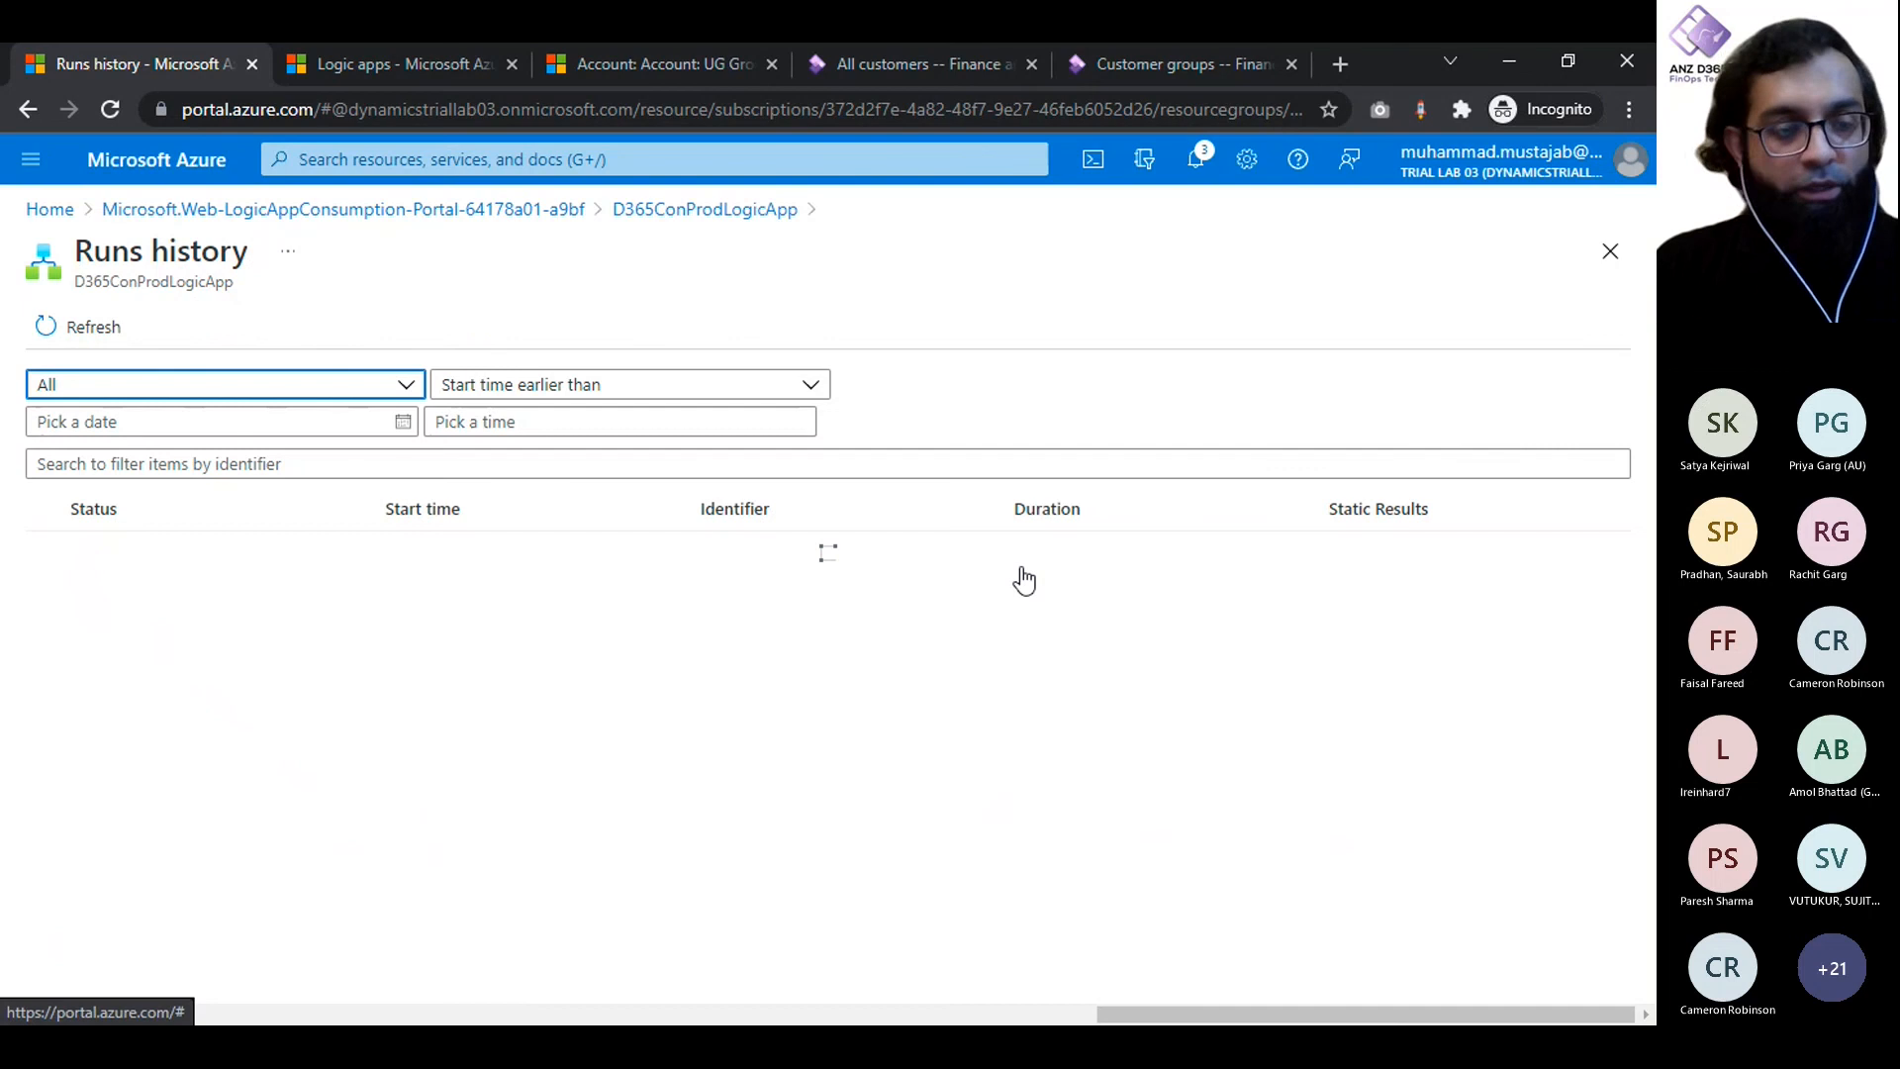
left_click(1019, 556)
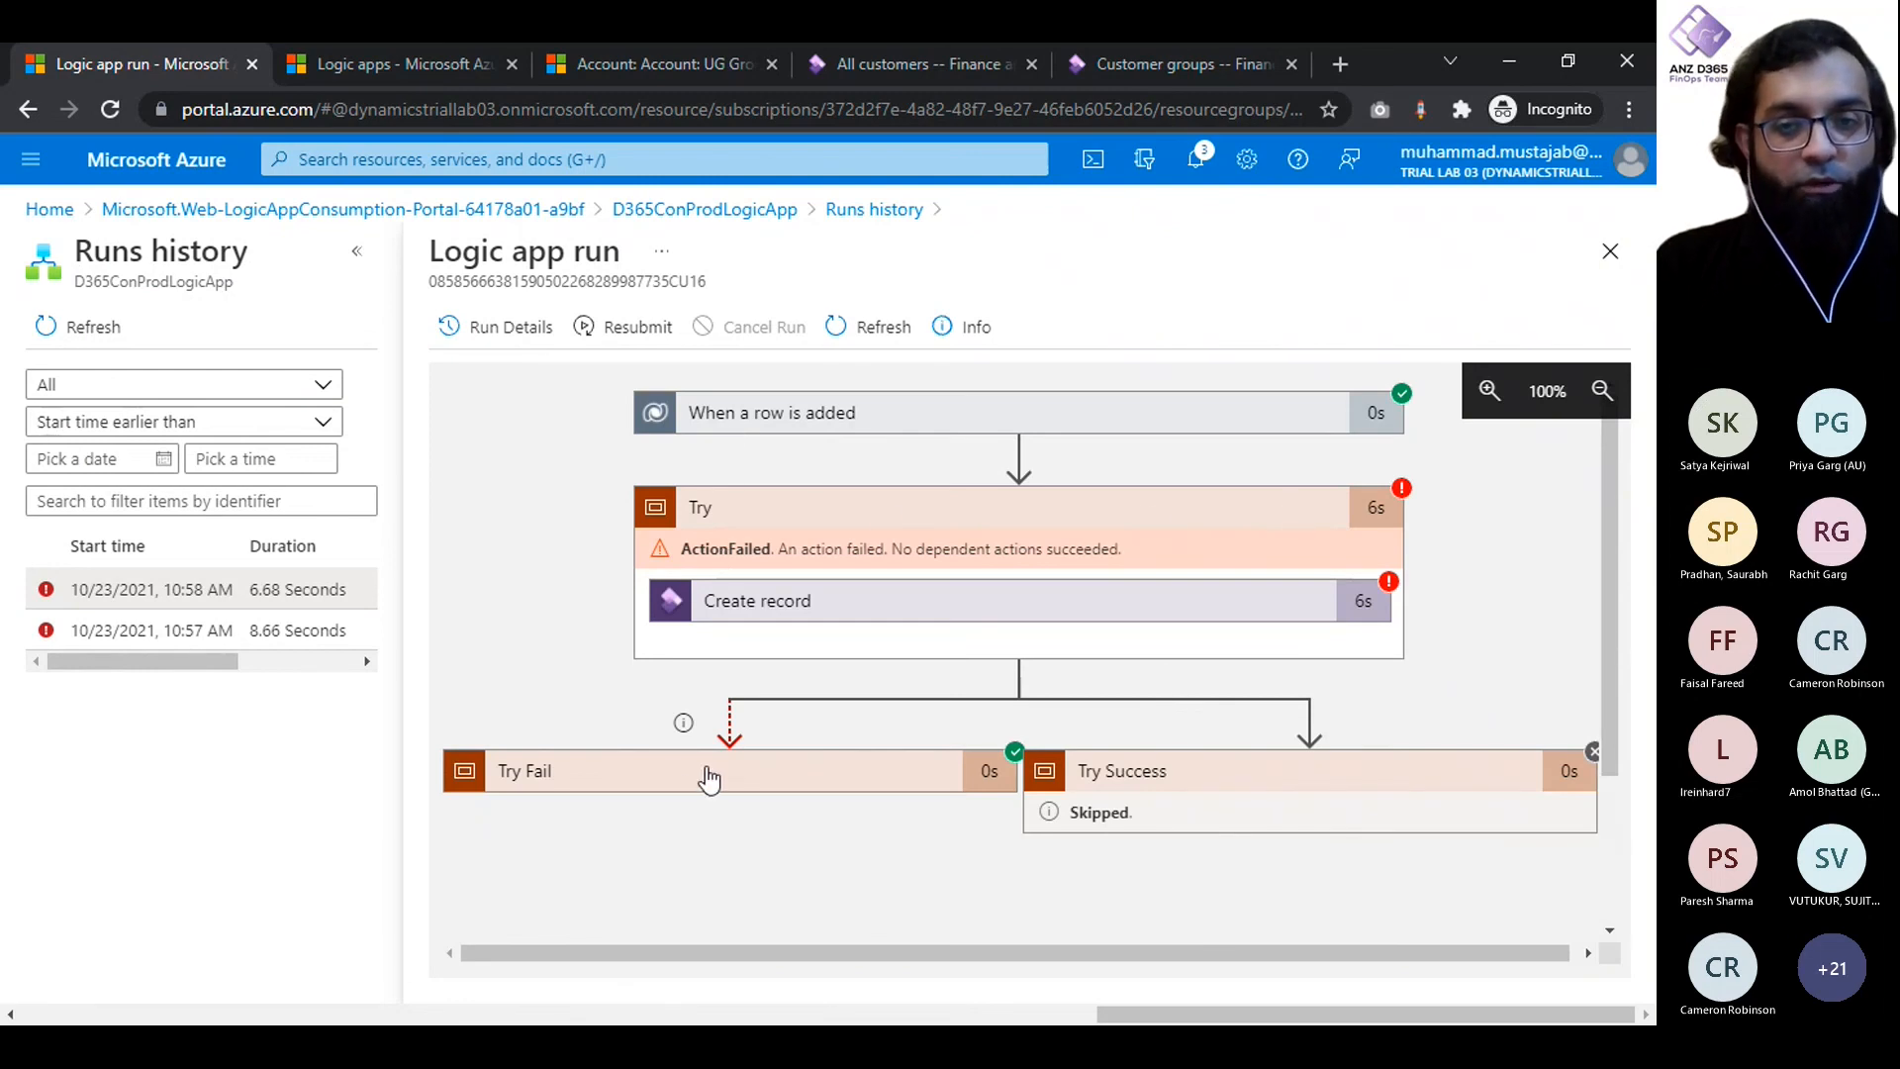
left_click(1188, 777)
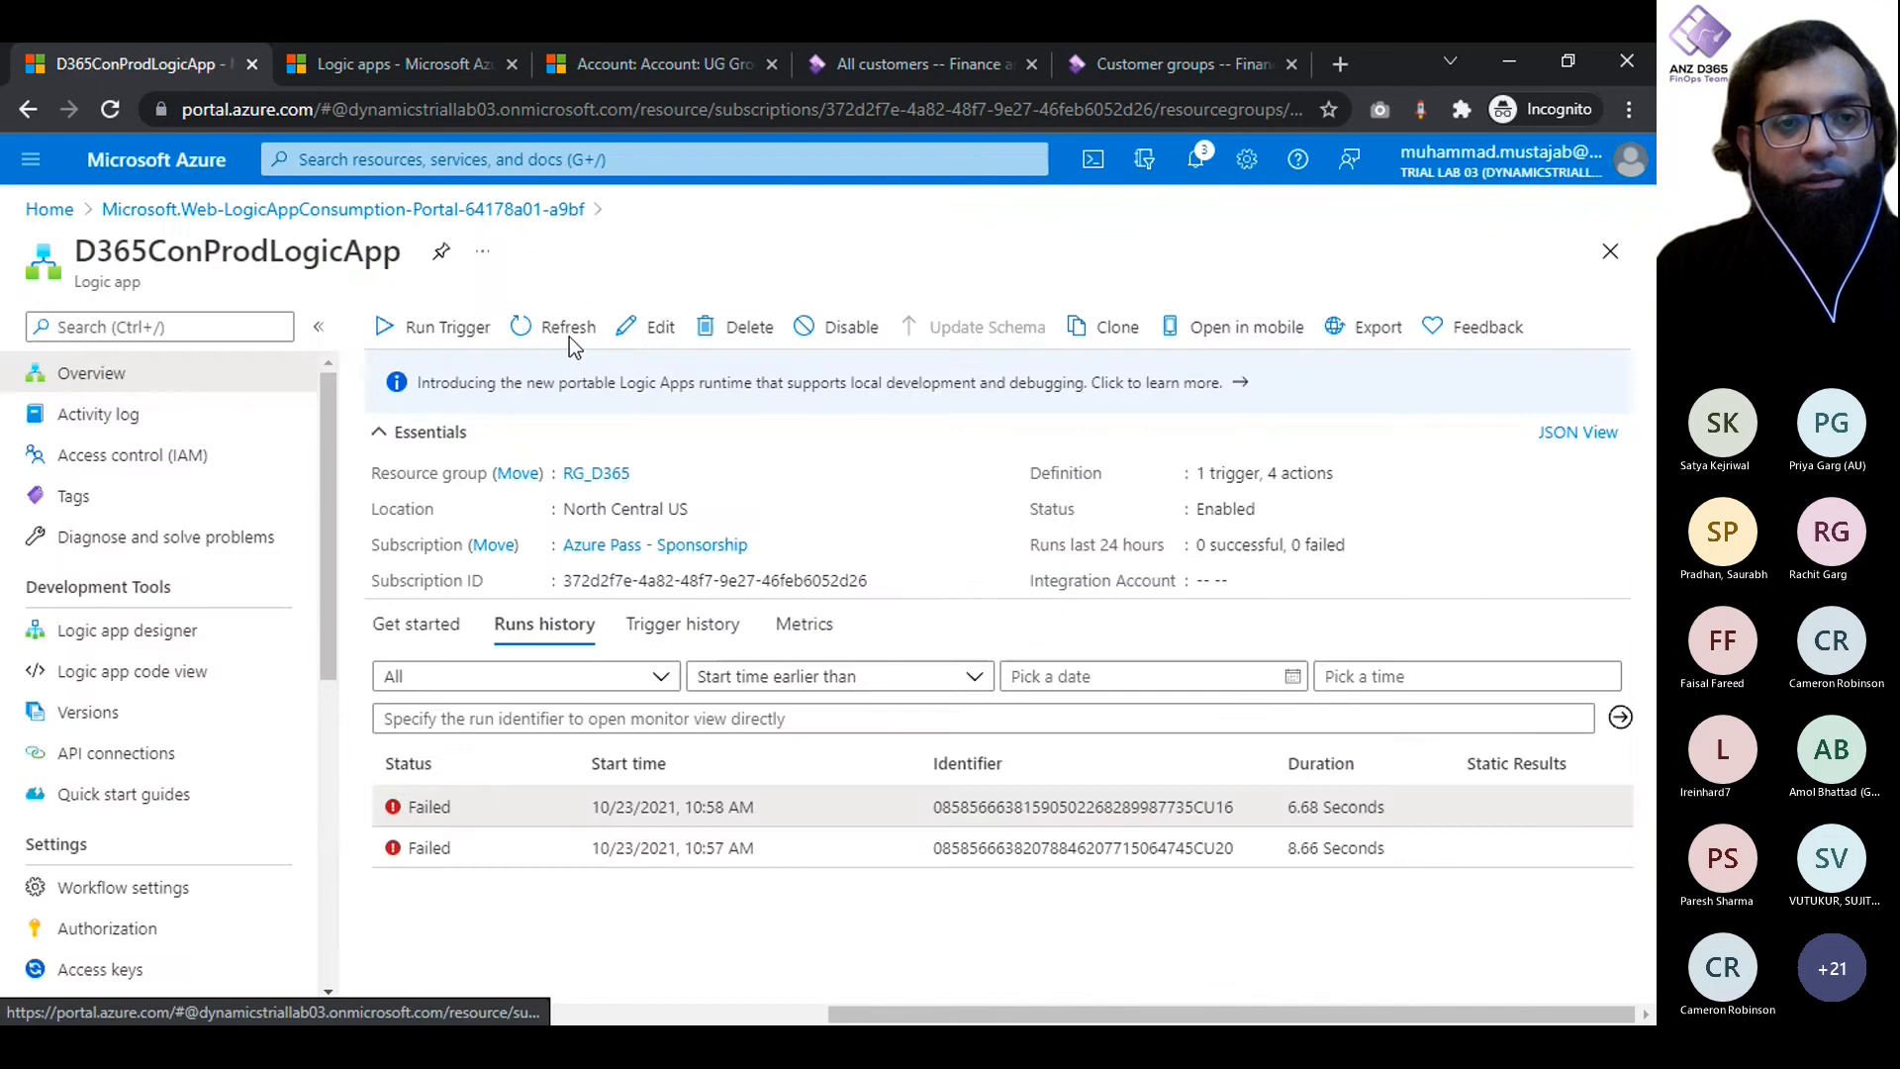
- Open D365ConProdLogicApp for editing in the designer and expand the Create record action inside the Try scope
left_click(644, 330)
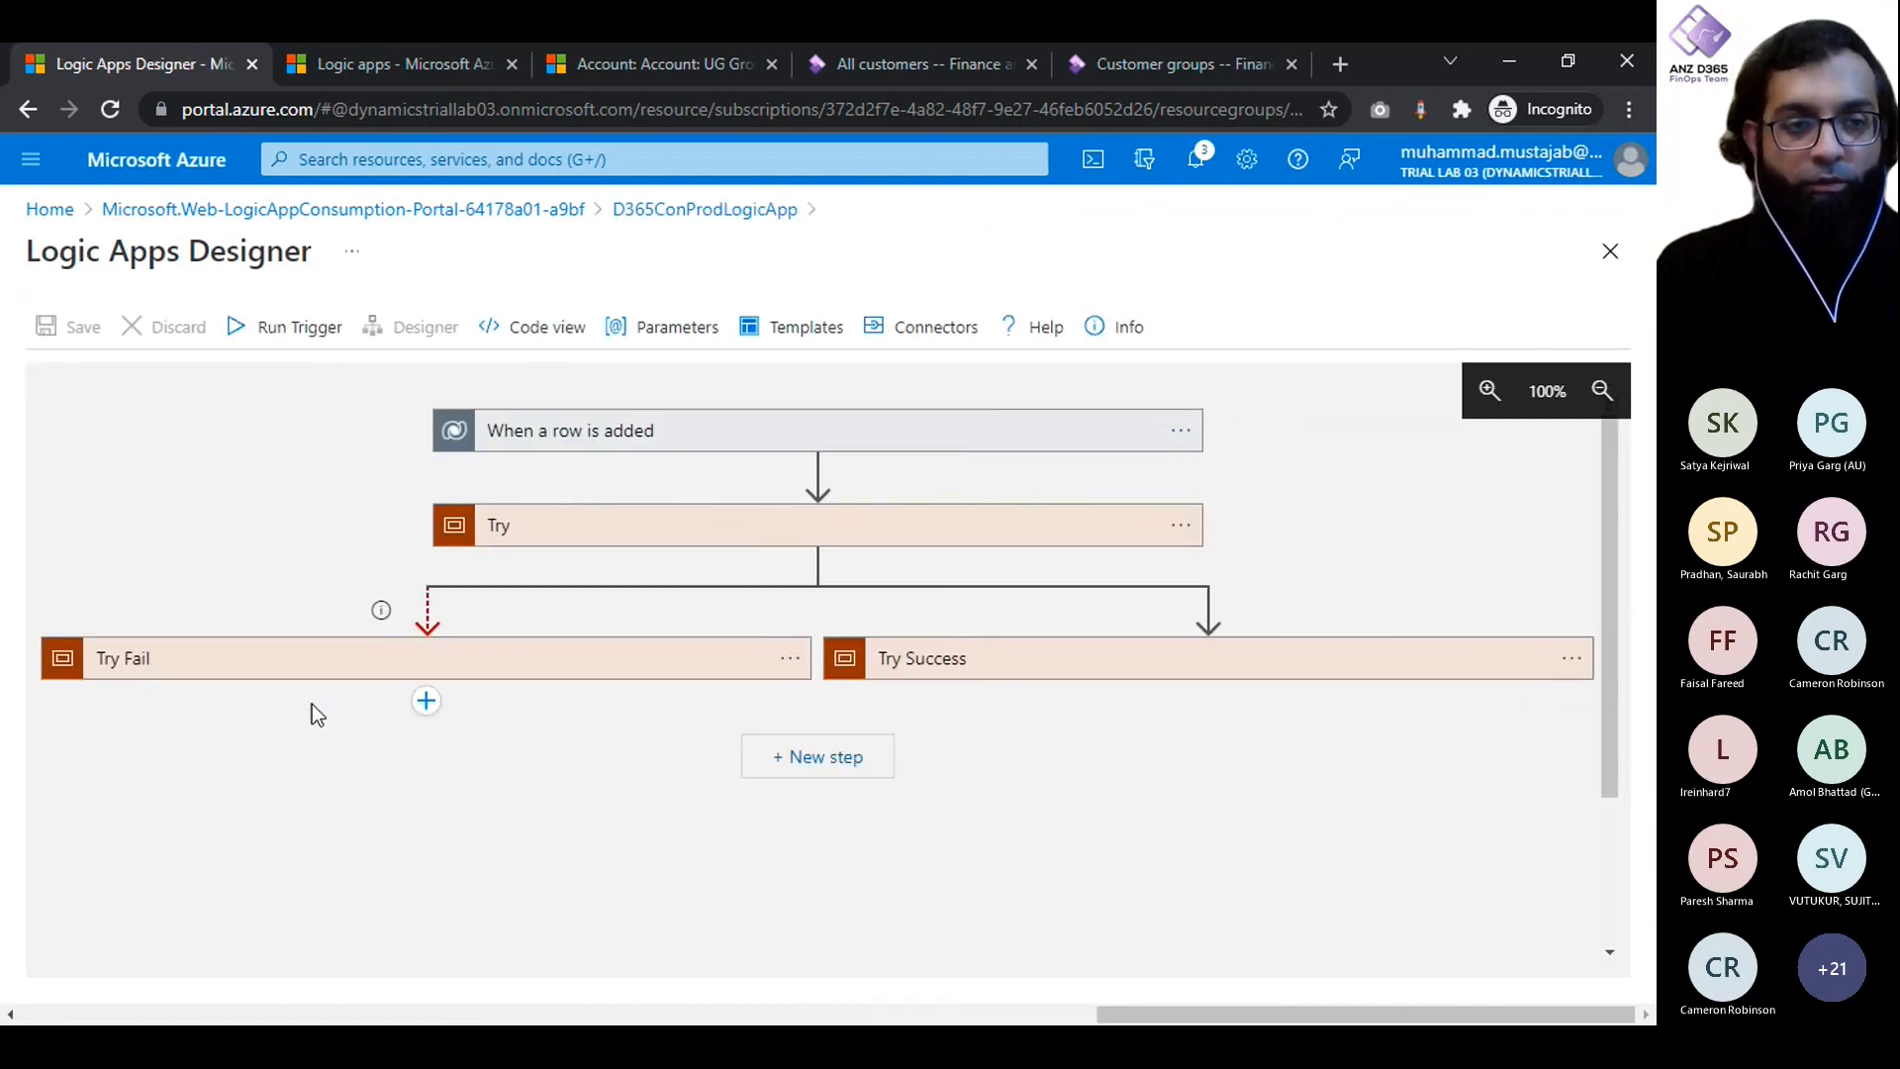
left_click(547, 535)
scroll(227, 555, "down", 2)
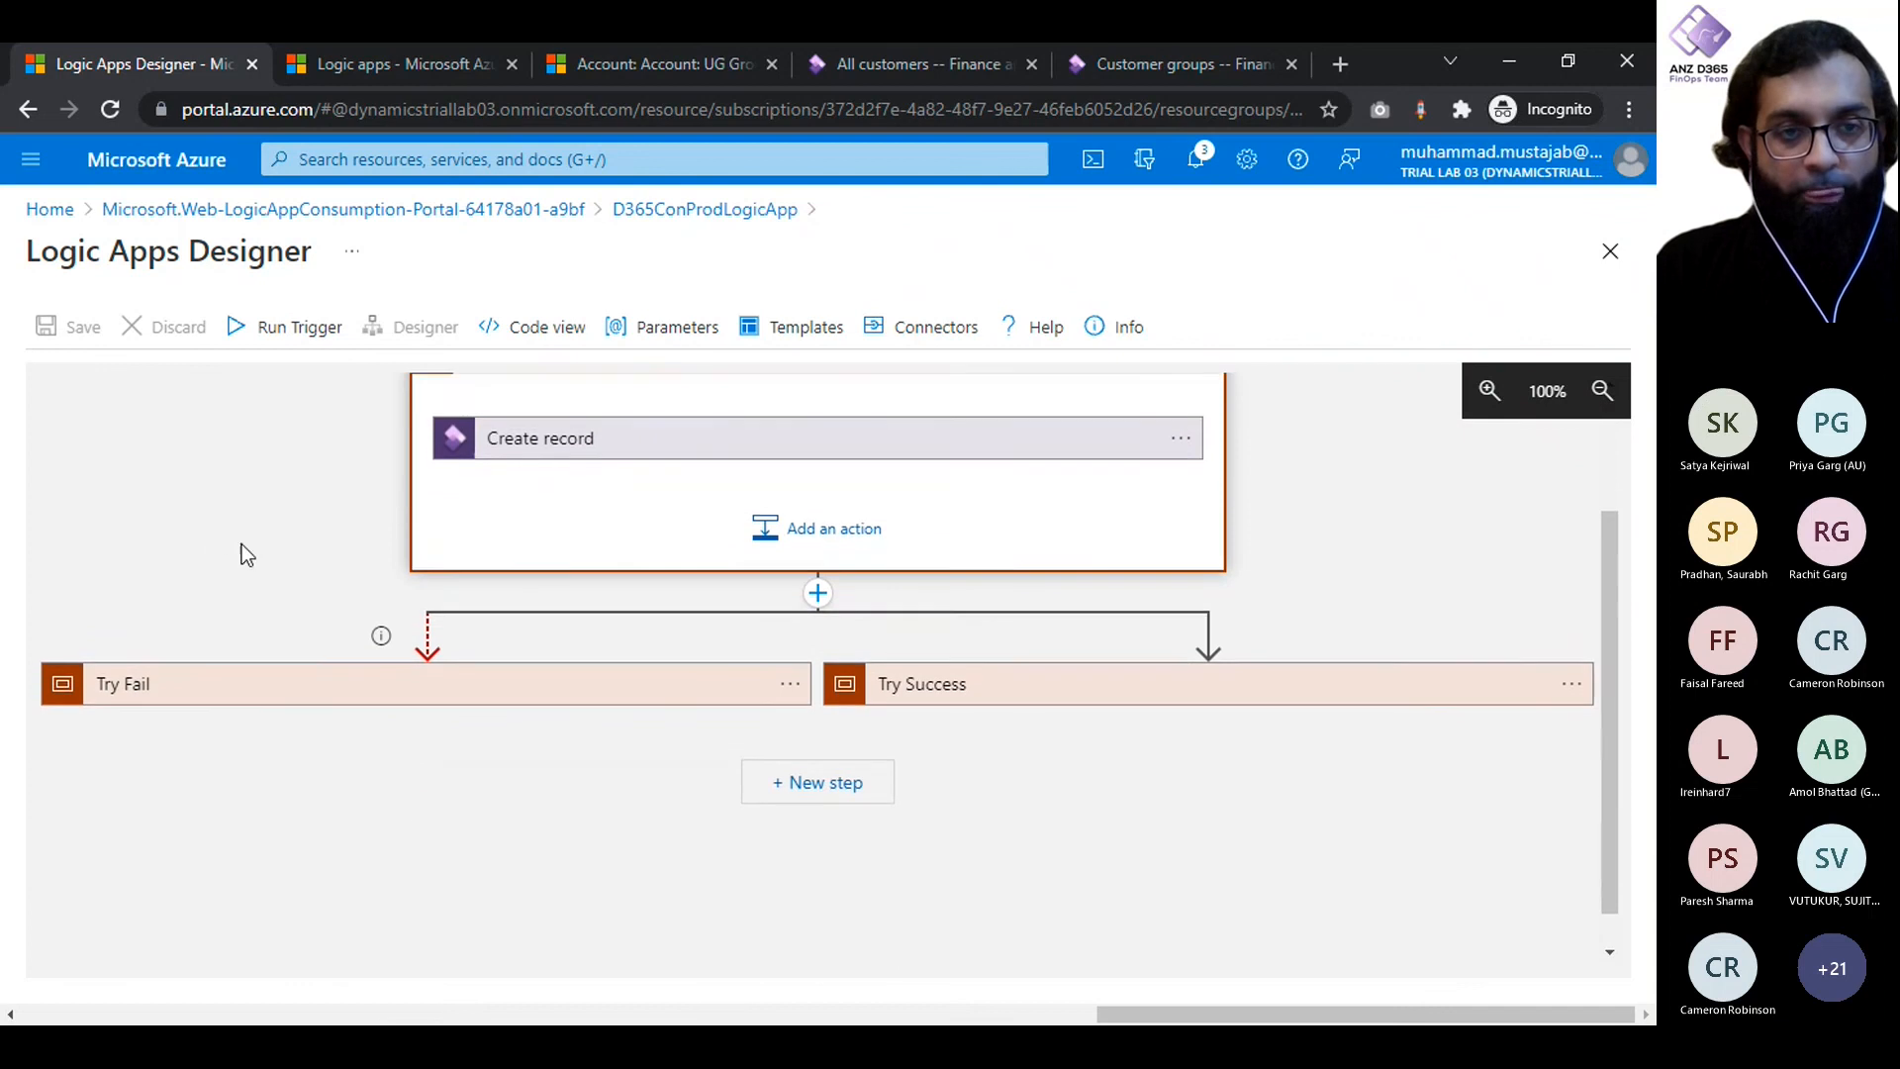
left_click(607, 455)
scroll(267, 491, "down", 1)
scroll(268, 491, "up", 1)
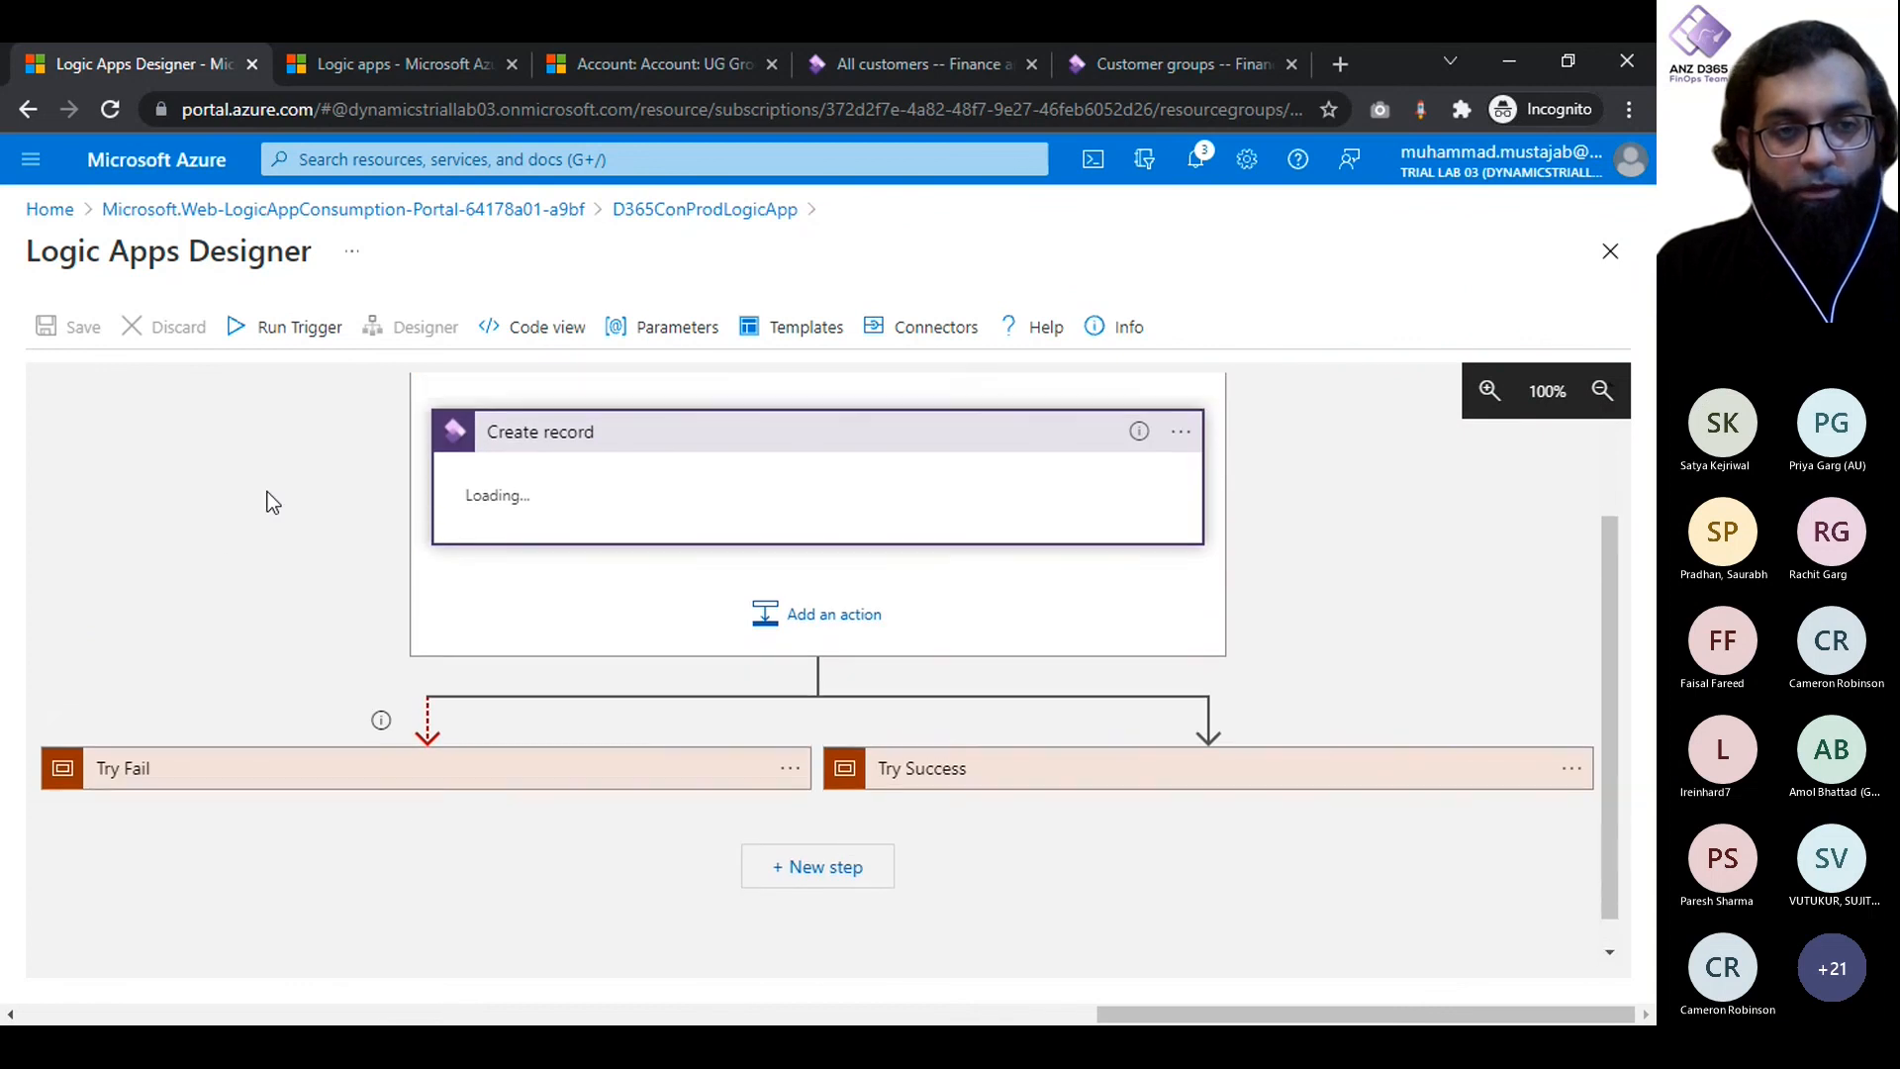
scroll(267, 490, "down", 1)
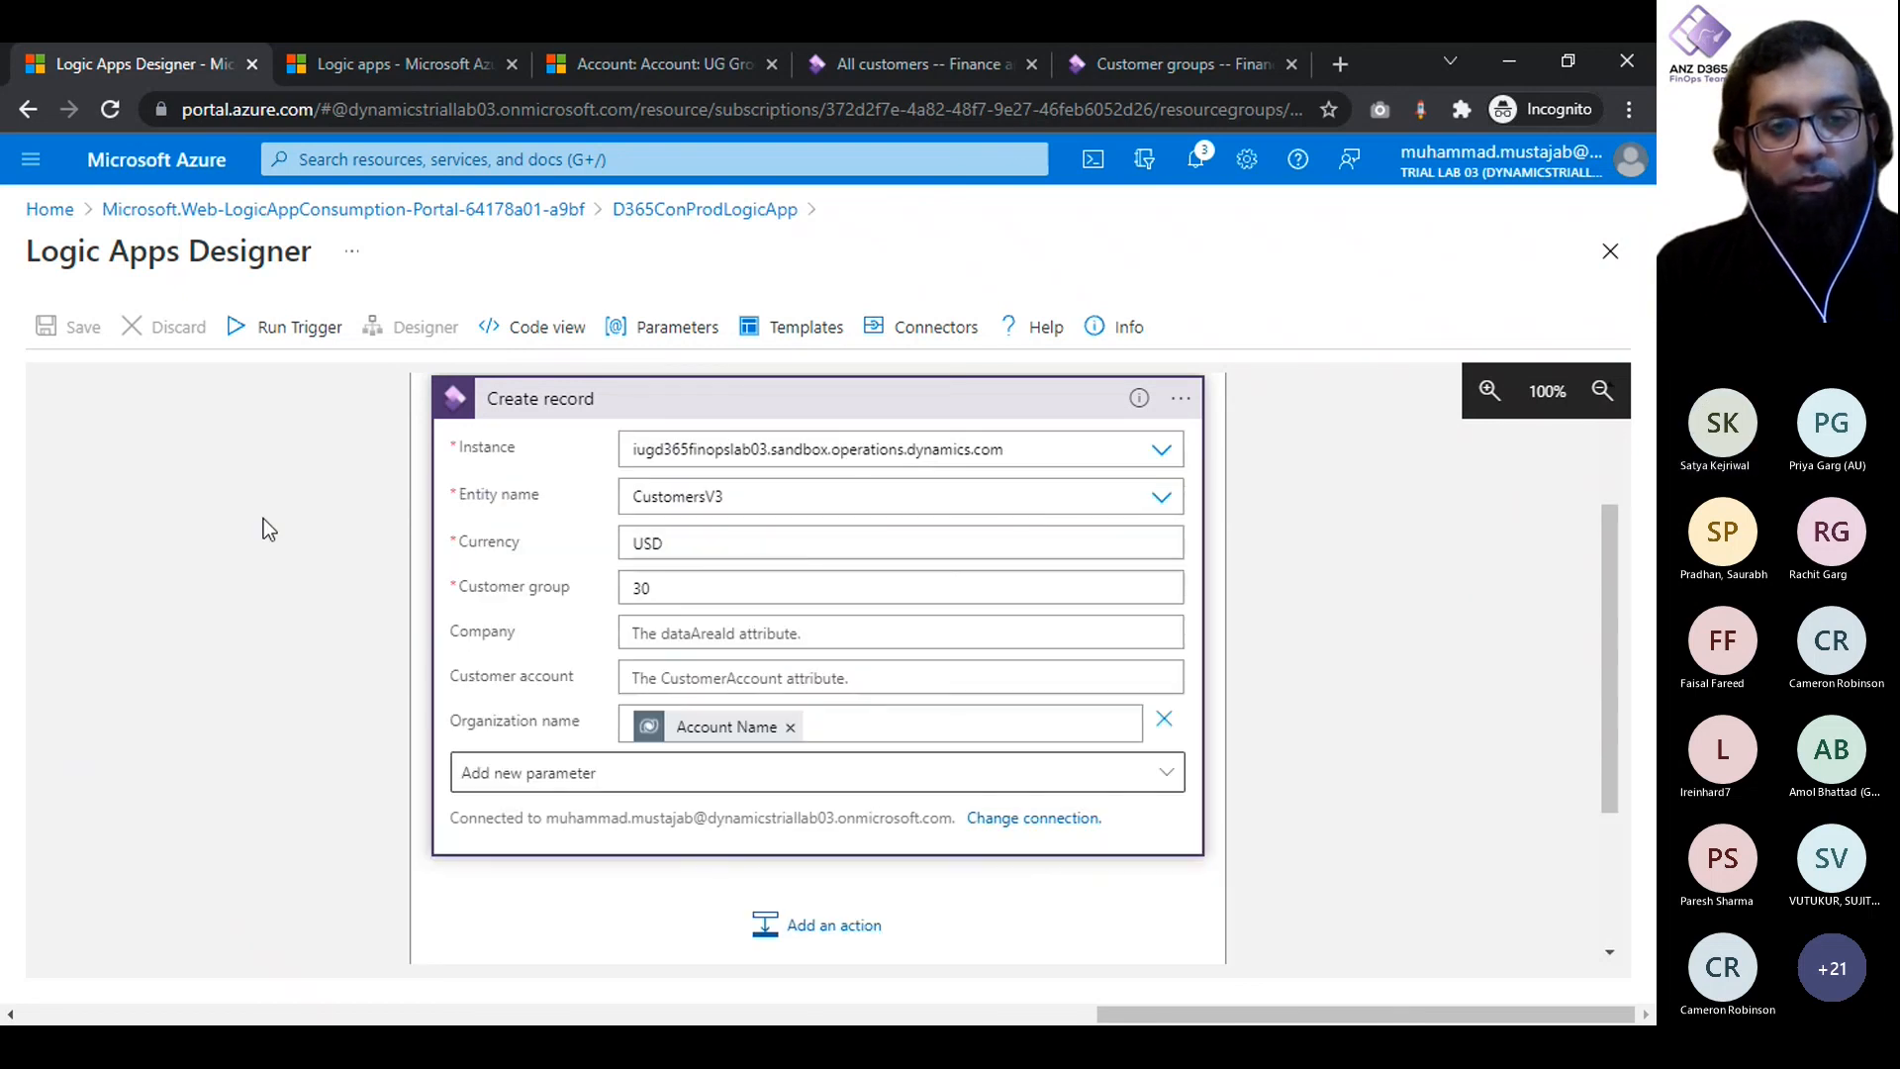
scroll(263, 519, "down", 1)
- Map the Create record action's Customer account to the trigger's Account Number and save the logic app
left_click(713, 605)
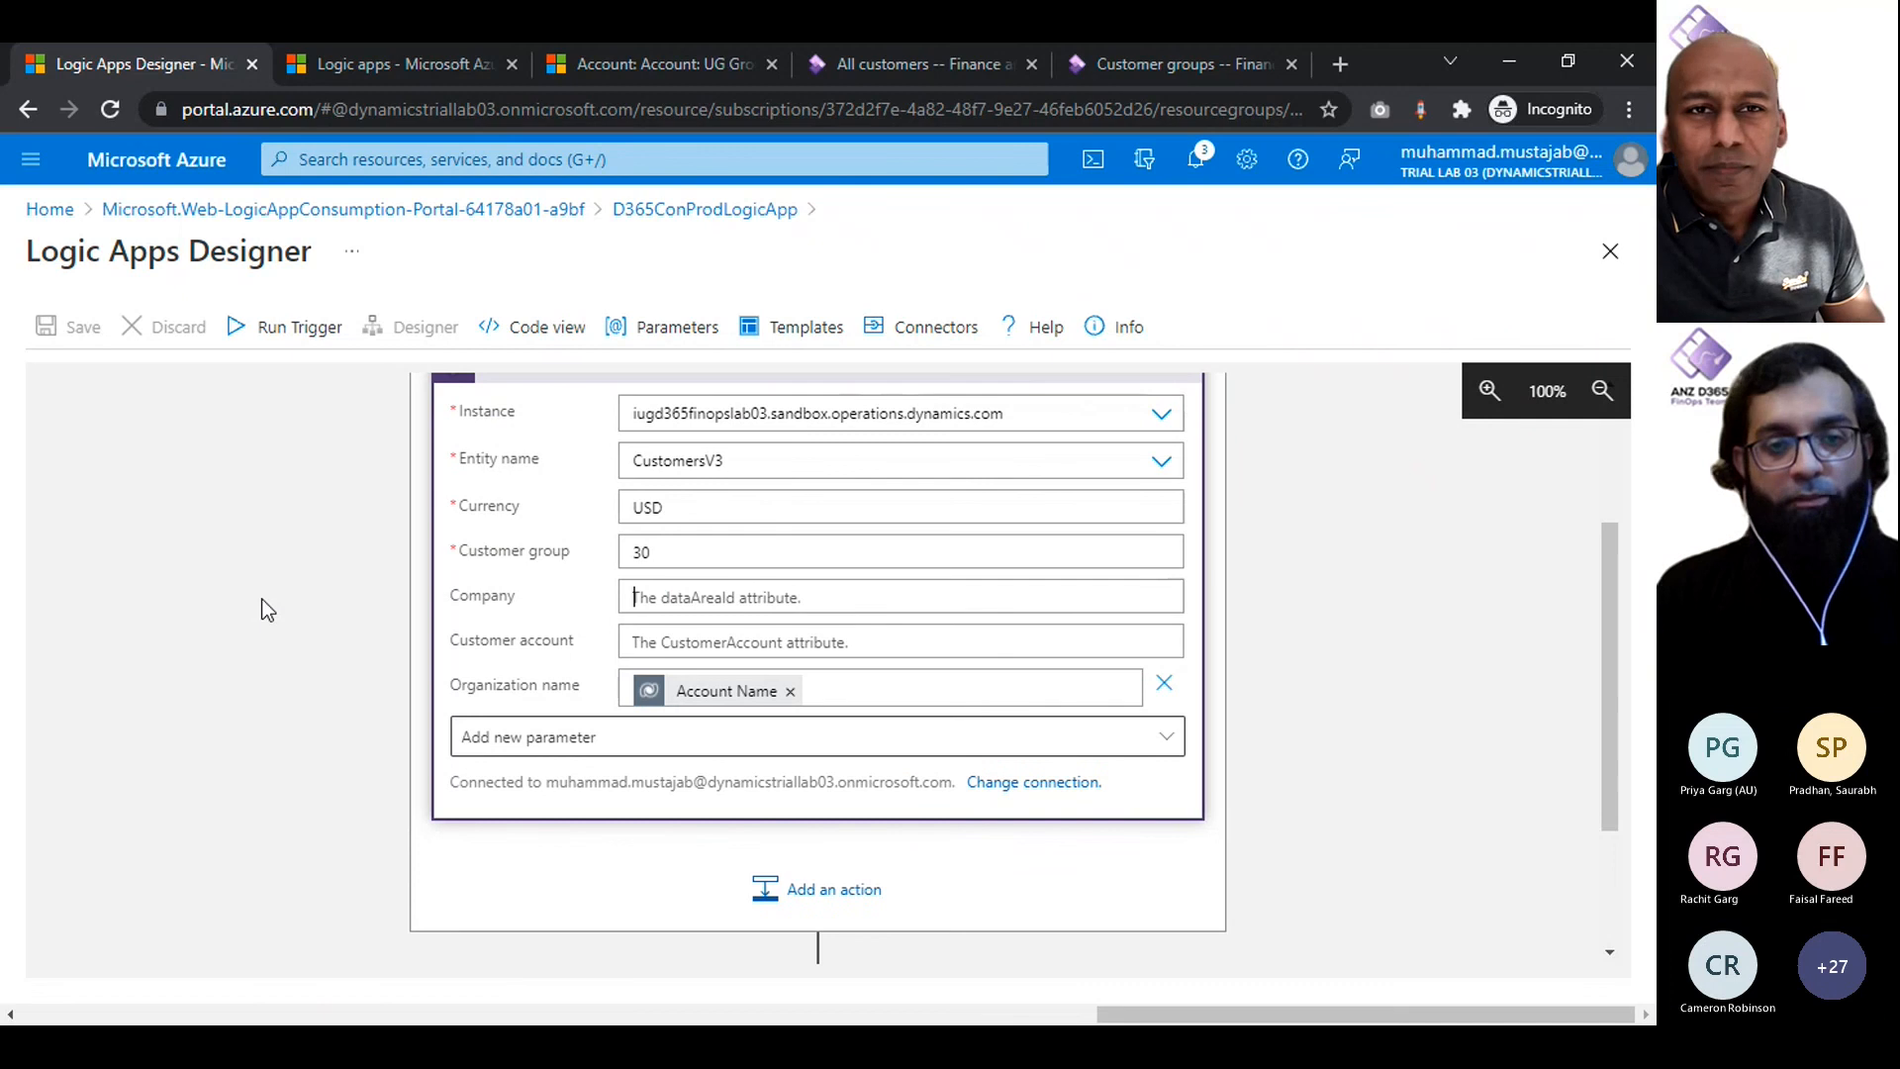
left_click(705, 665)
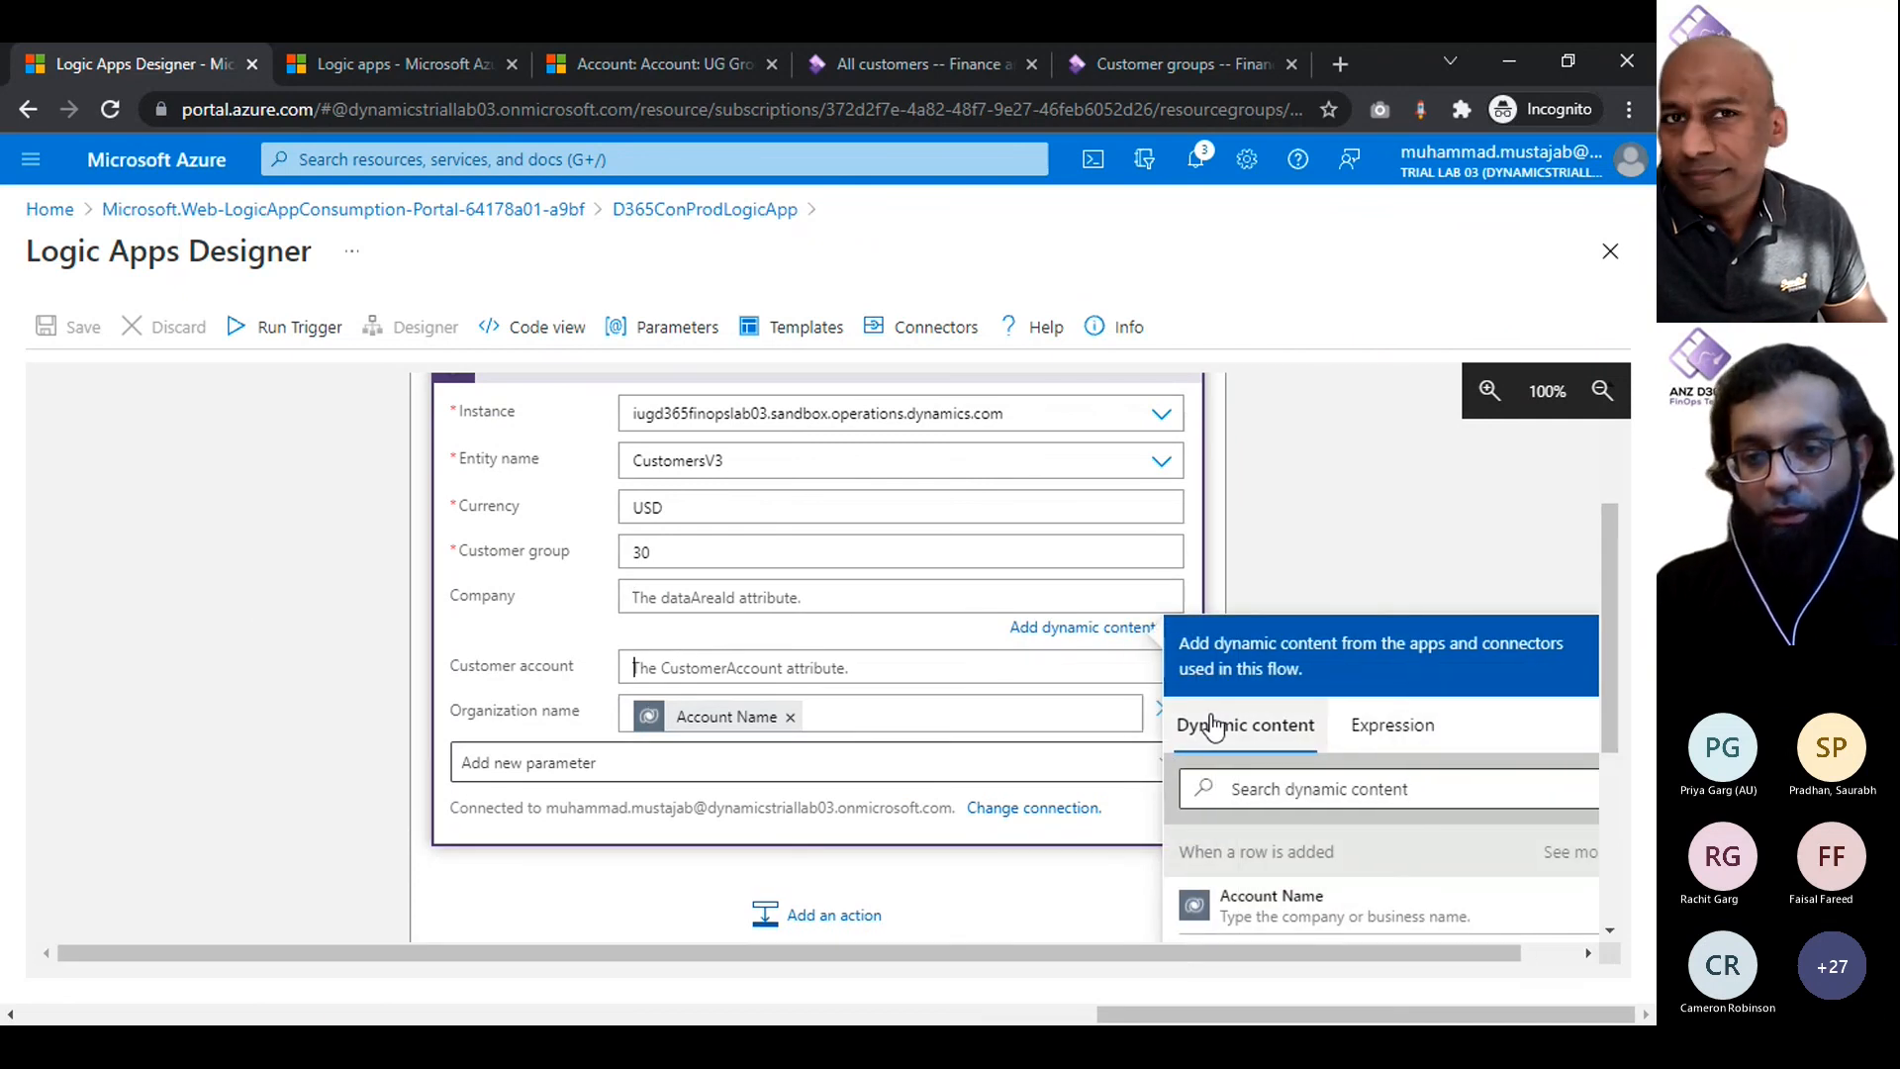
scroll(1214, 871, "down", 1)
left_click(1278, 871)
scroll(371, 636, "down", 1)
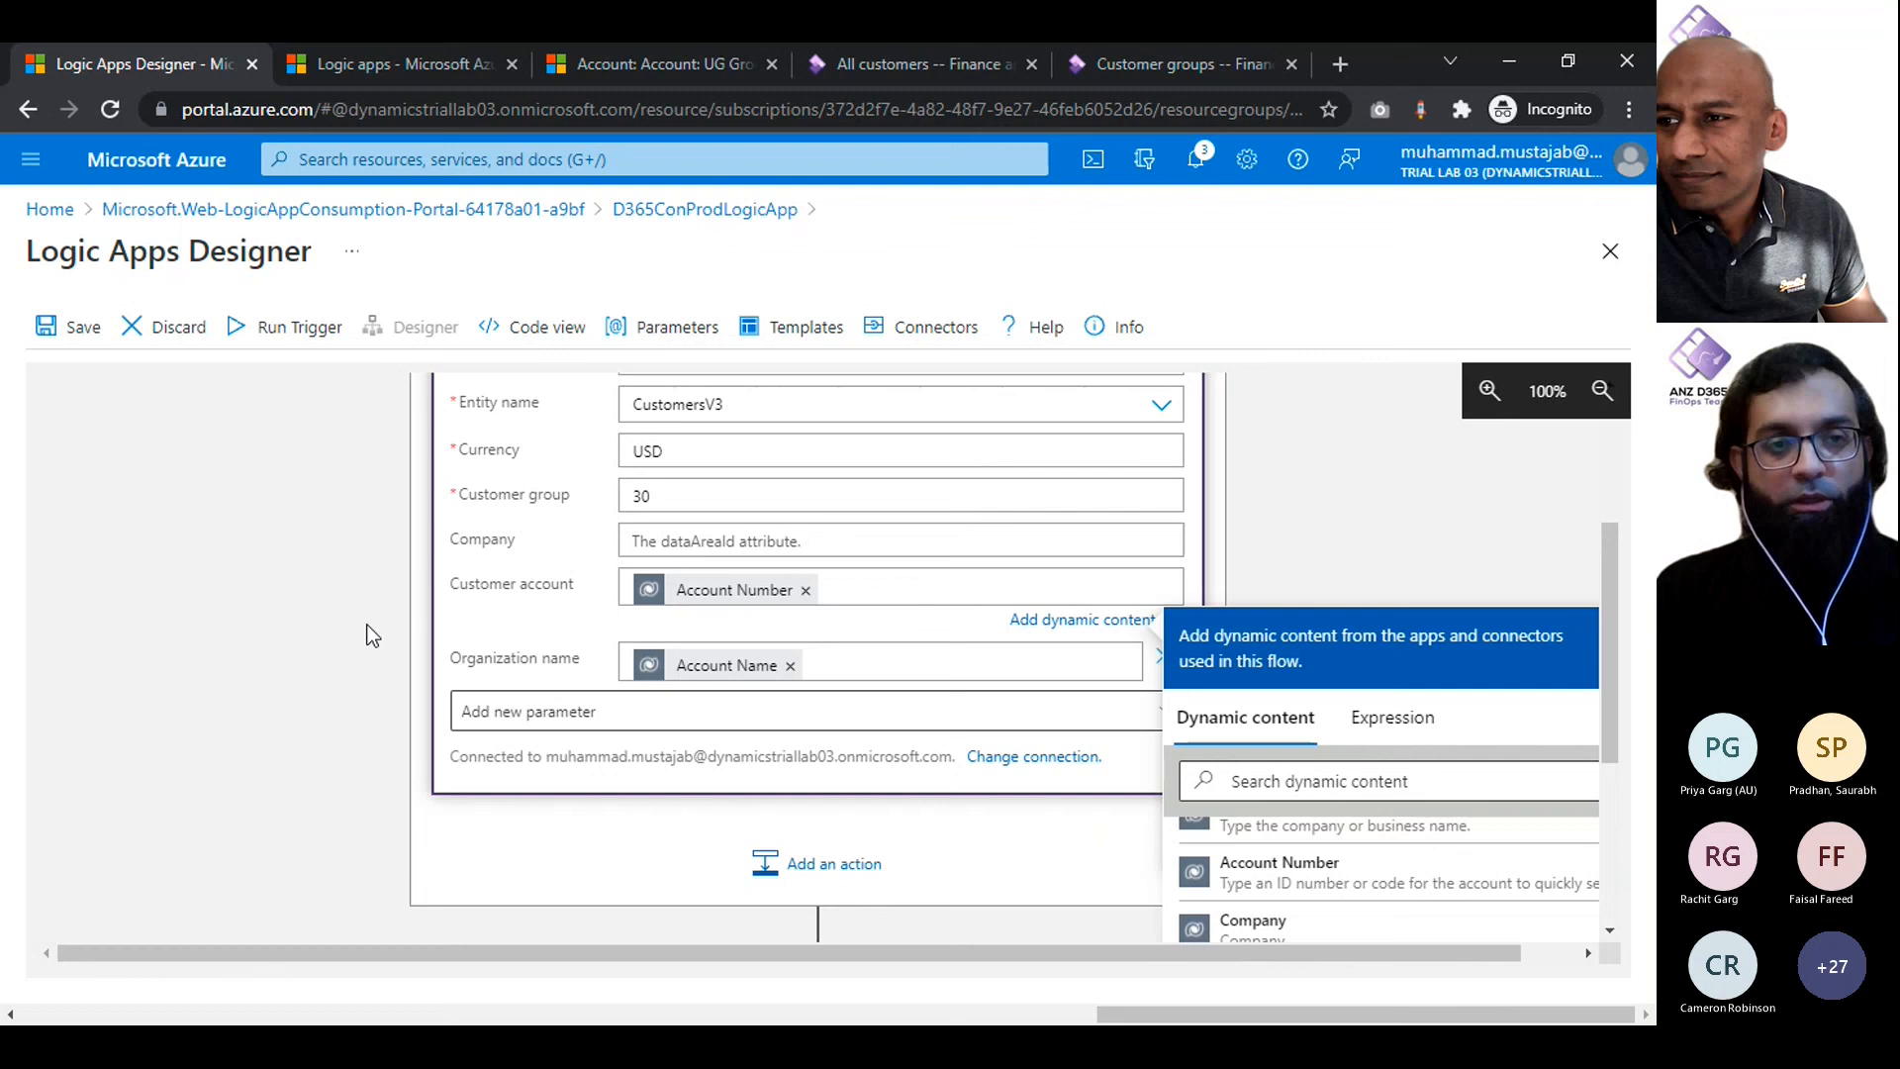
left_click(371, 635)
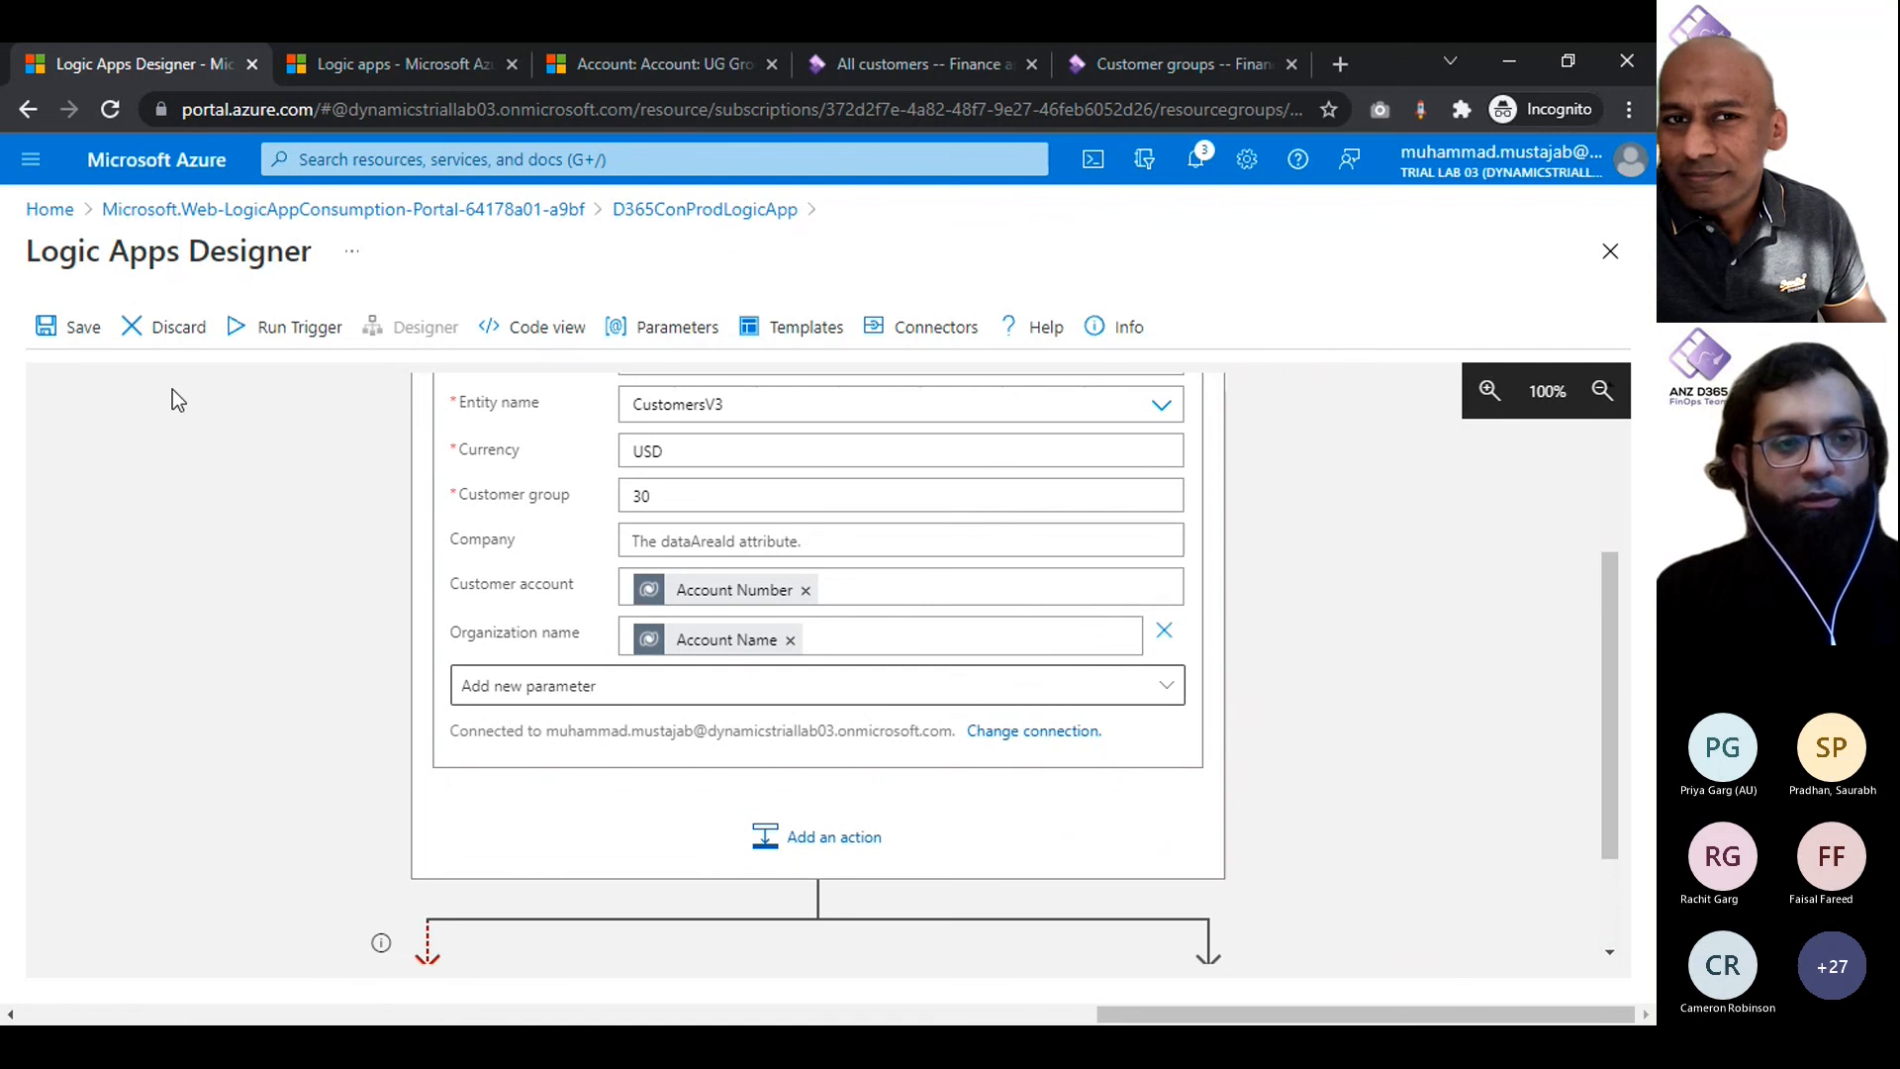
left_click(54, 327)
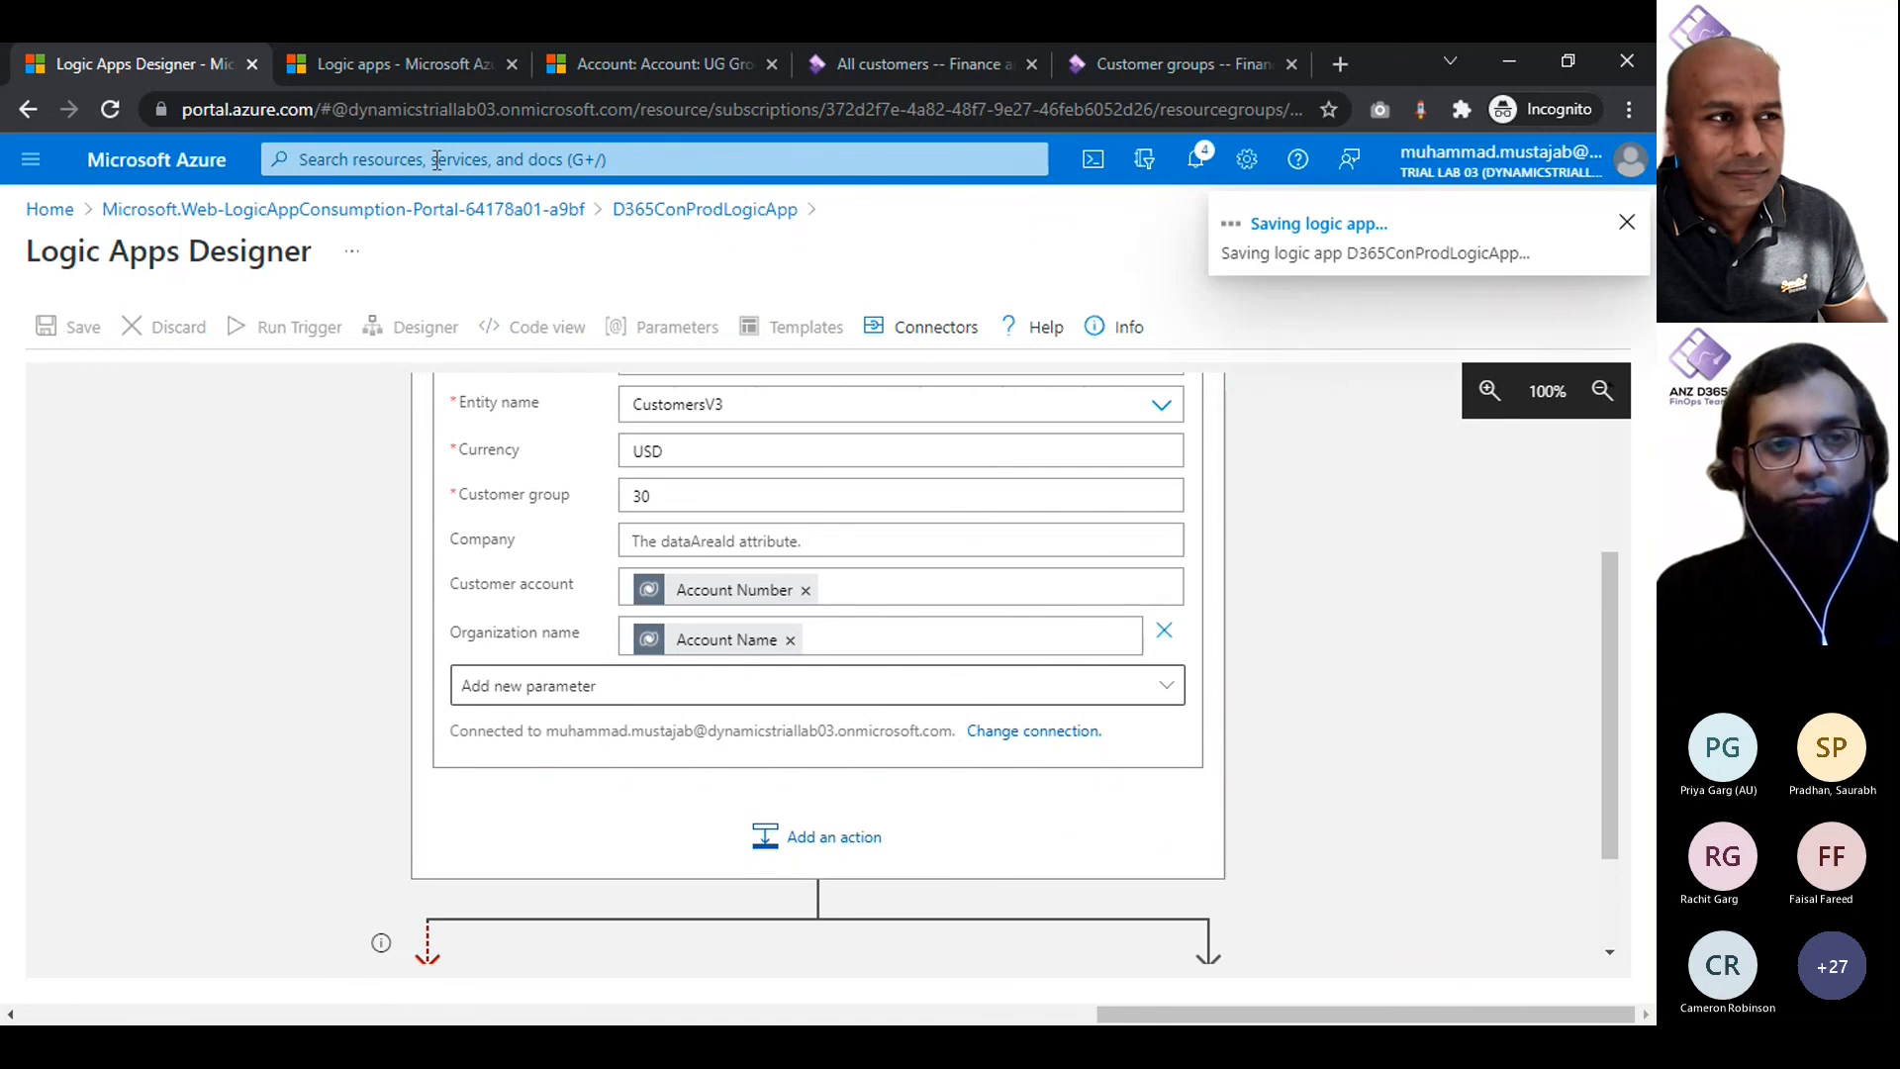
scroll(407, 621, "up", 1)
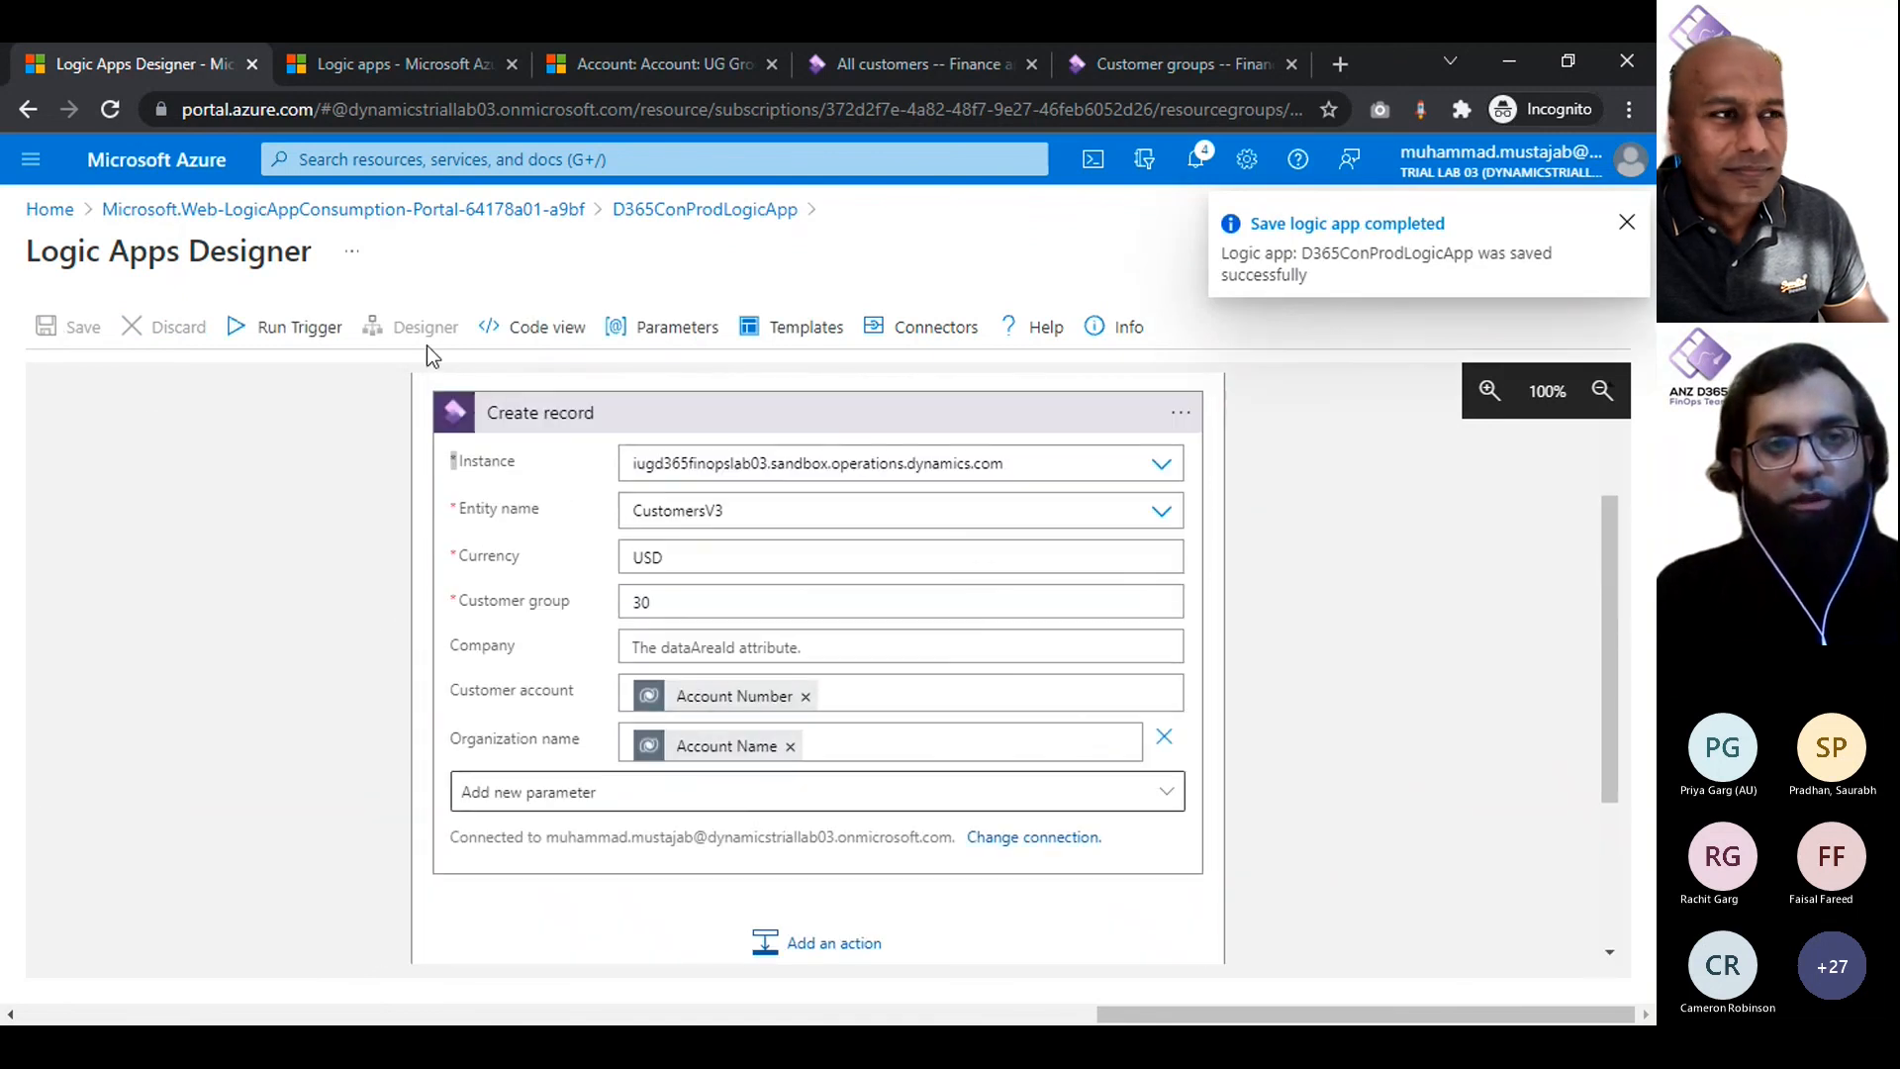
- Go back to Dynamics 365, close the UG Groups record and start another new account
left_click(645, 45)
left_click(283, 221)
left_click(501, 226)
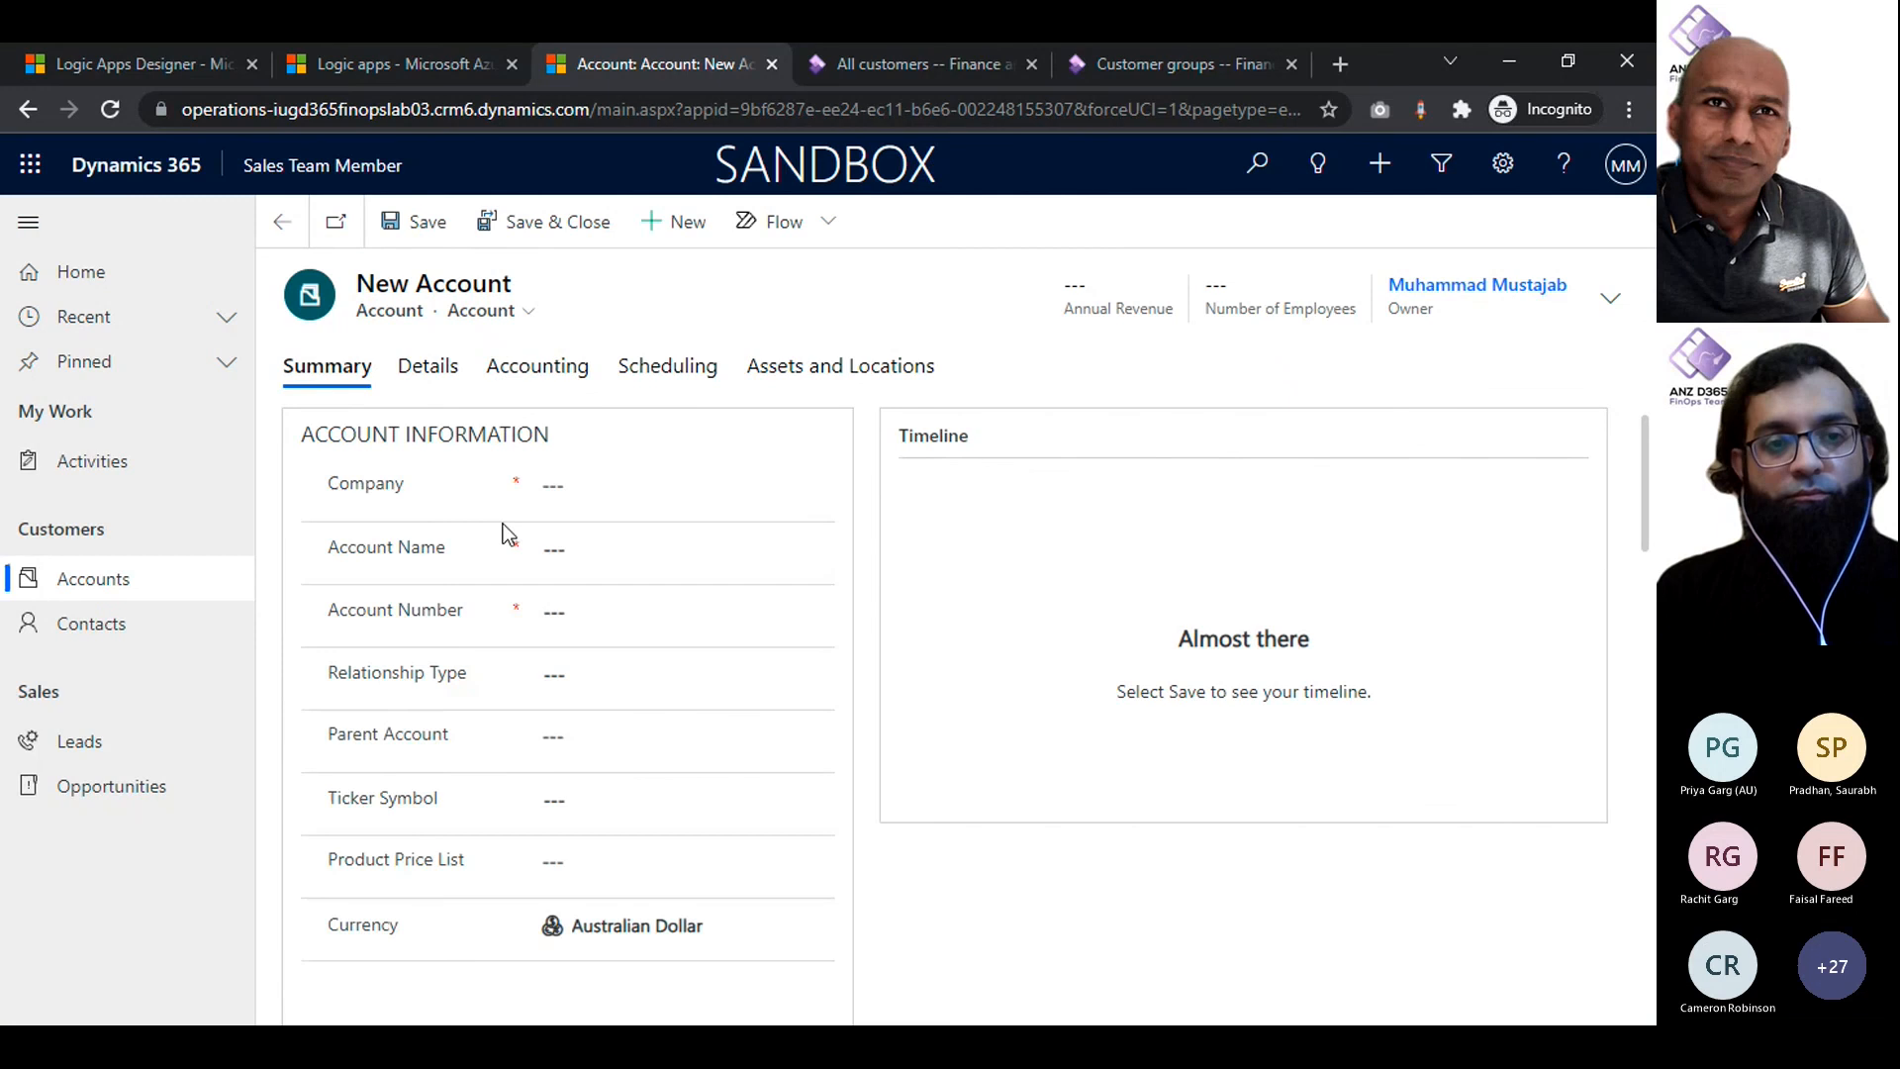
- Set the Account Name to UG Aus, enter its account number and save the account
left_click(604, 555)
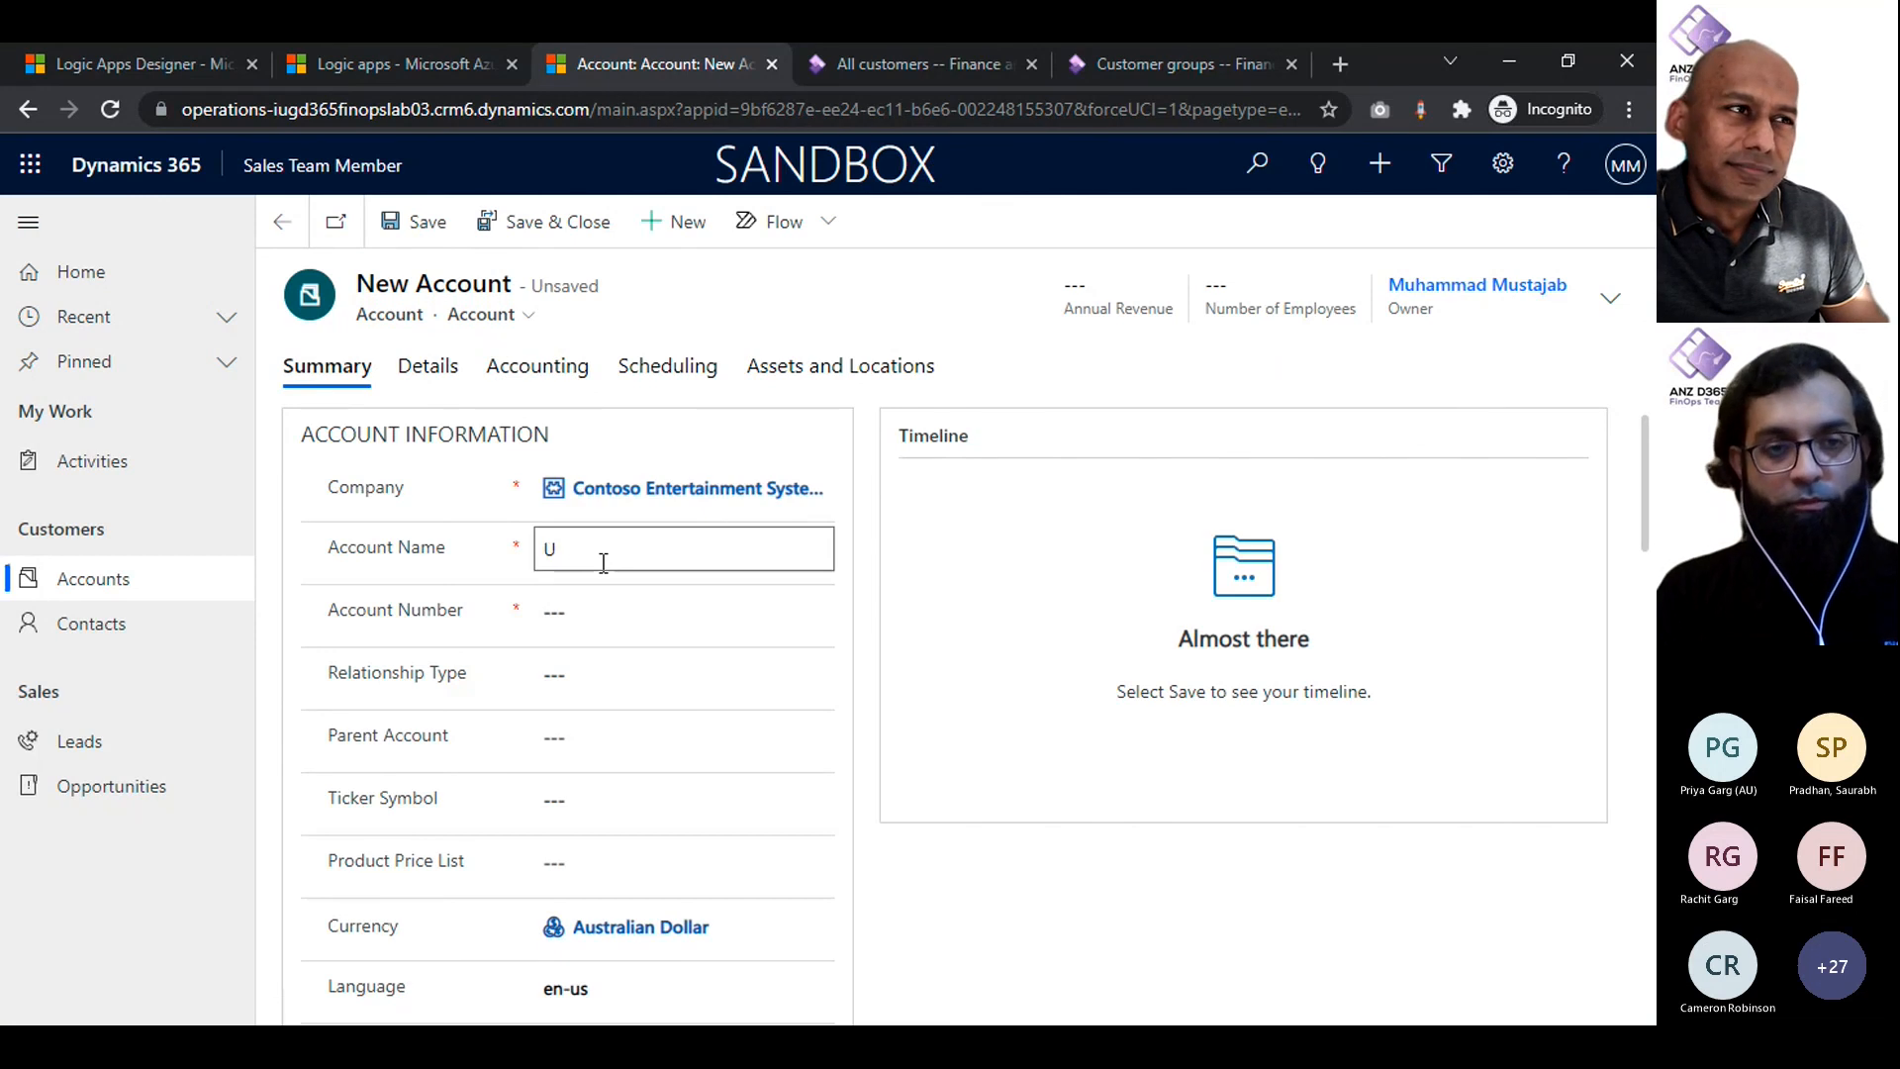
type("UG N")
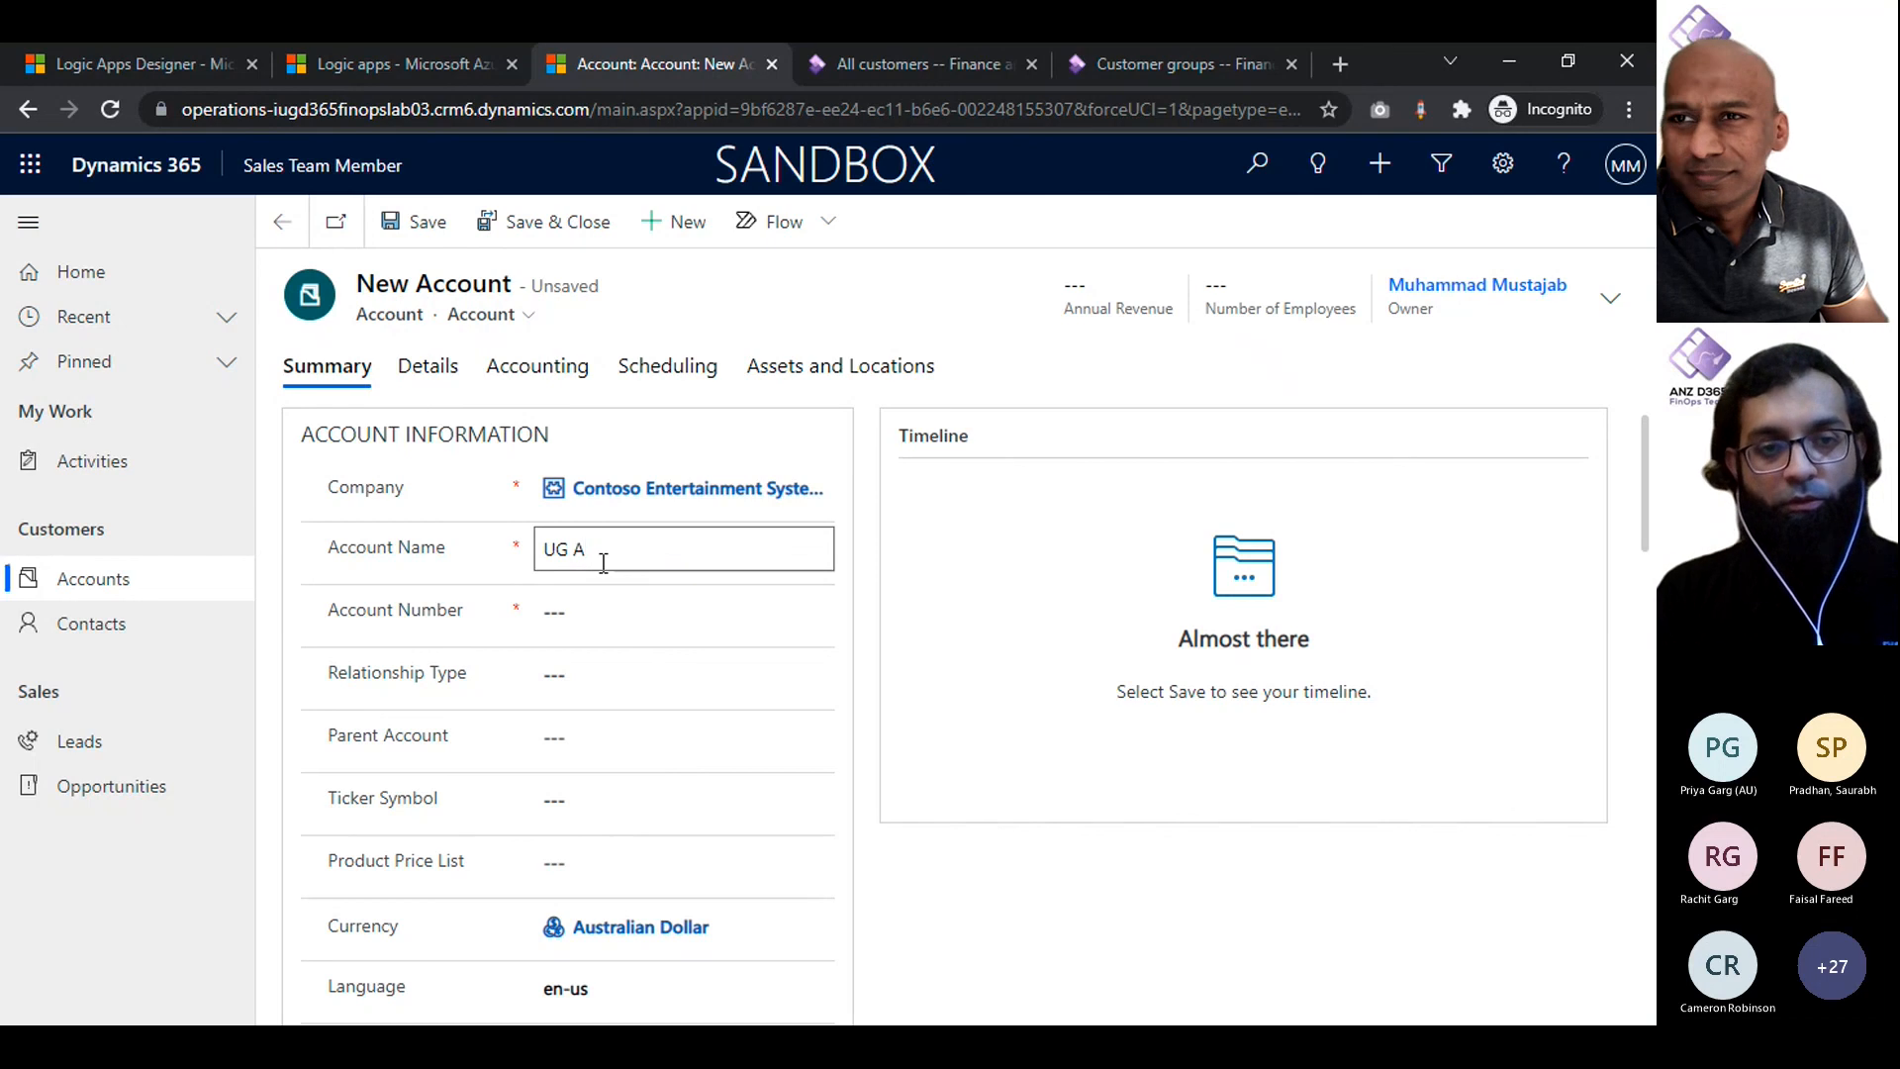
key("BackSpace")
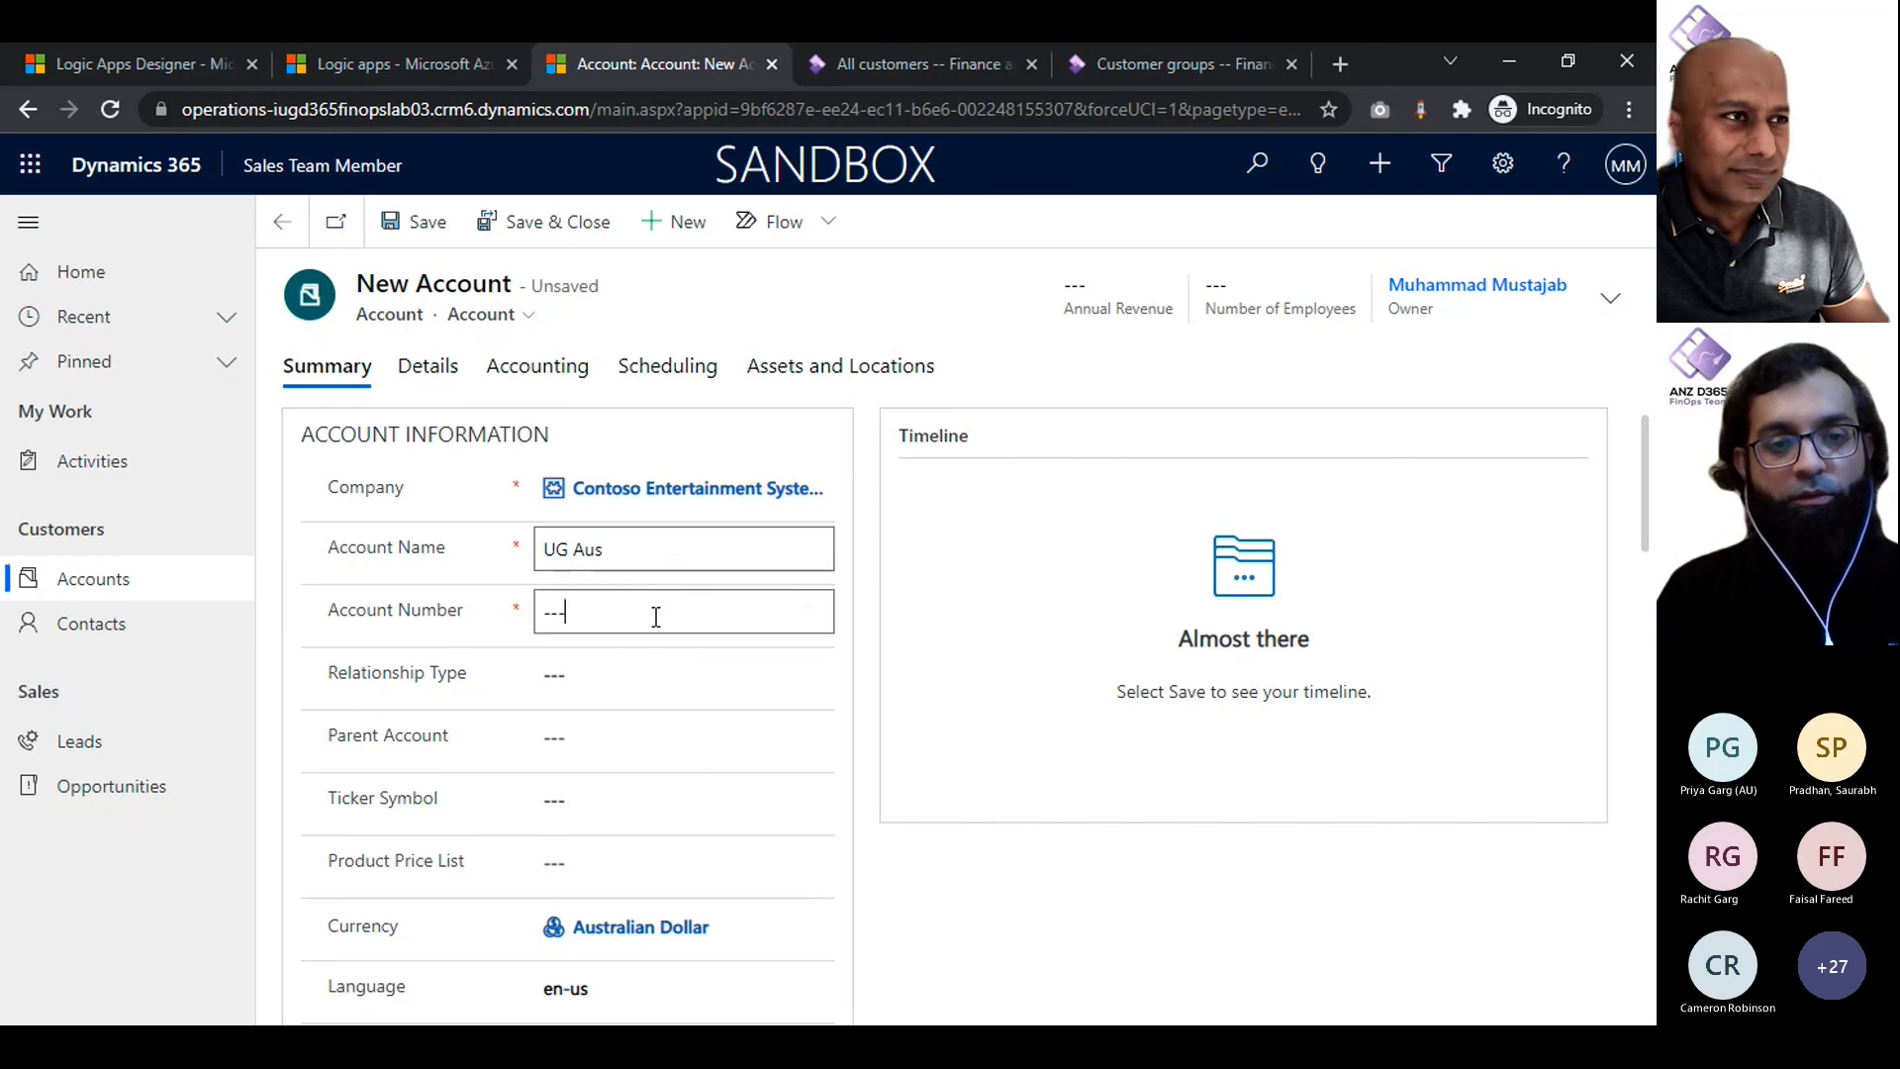
left_click(655, 617)
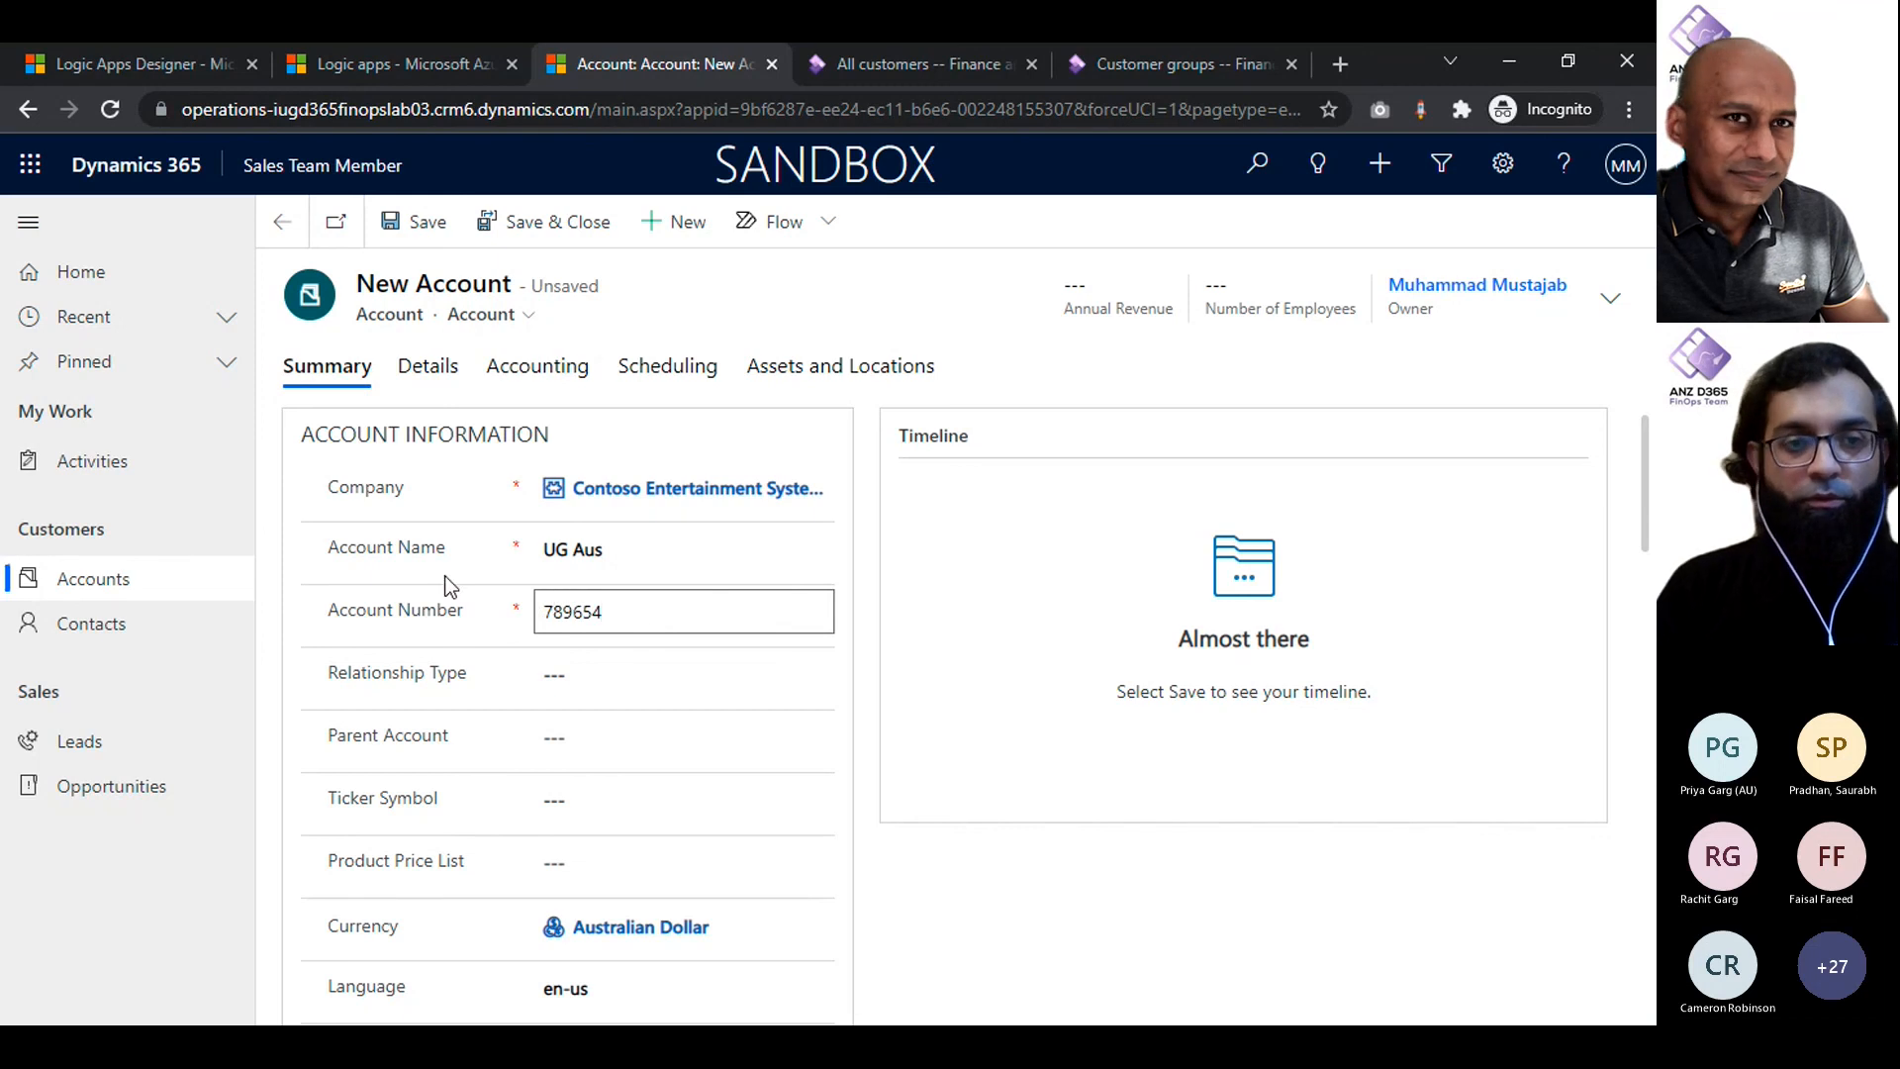
type("789654")
left_click(416, 222)
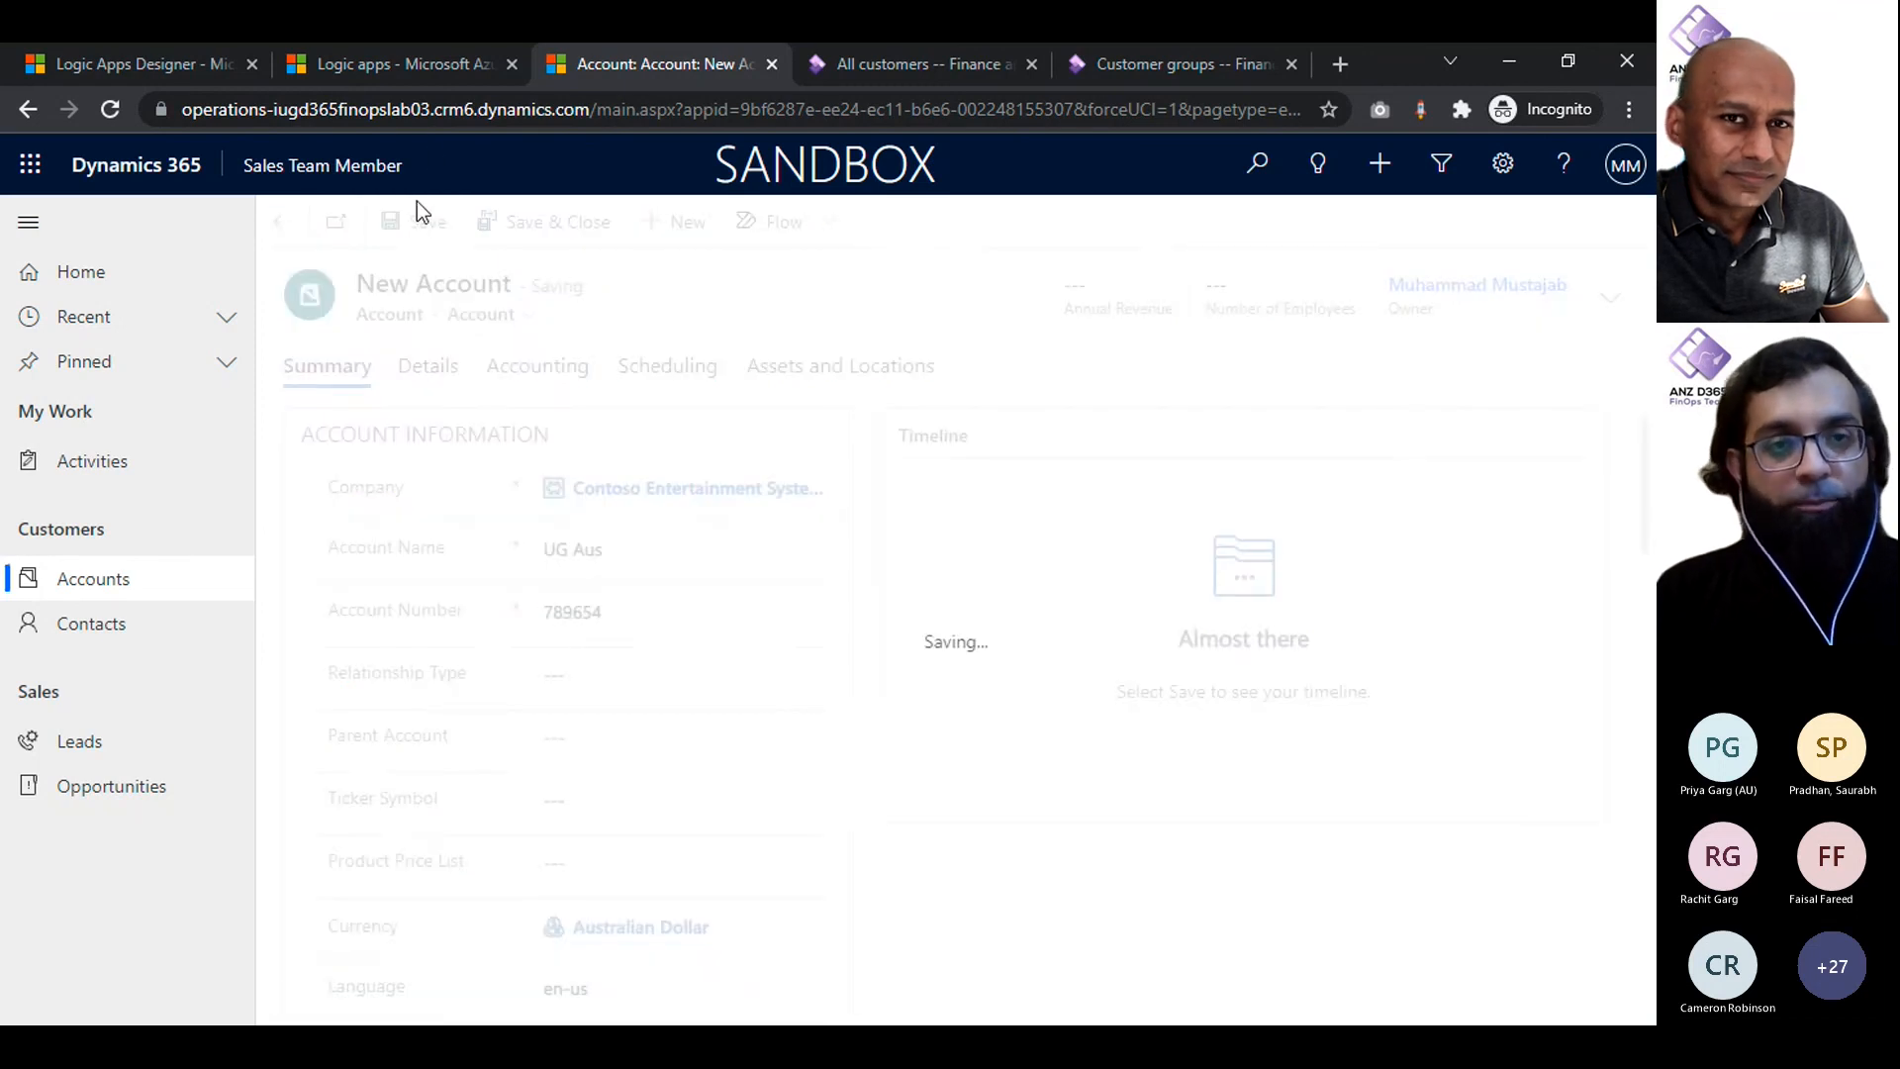
- Return to the overview of D365ConProdLogicApp and refresh the runs history until the new run finishes
left_click(162, 61)
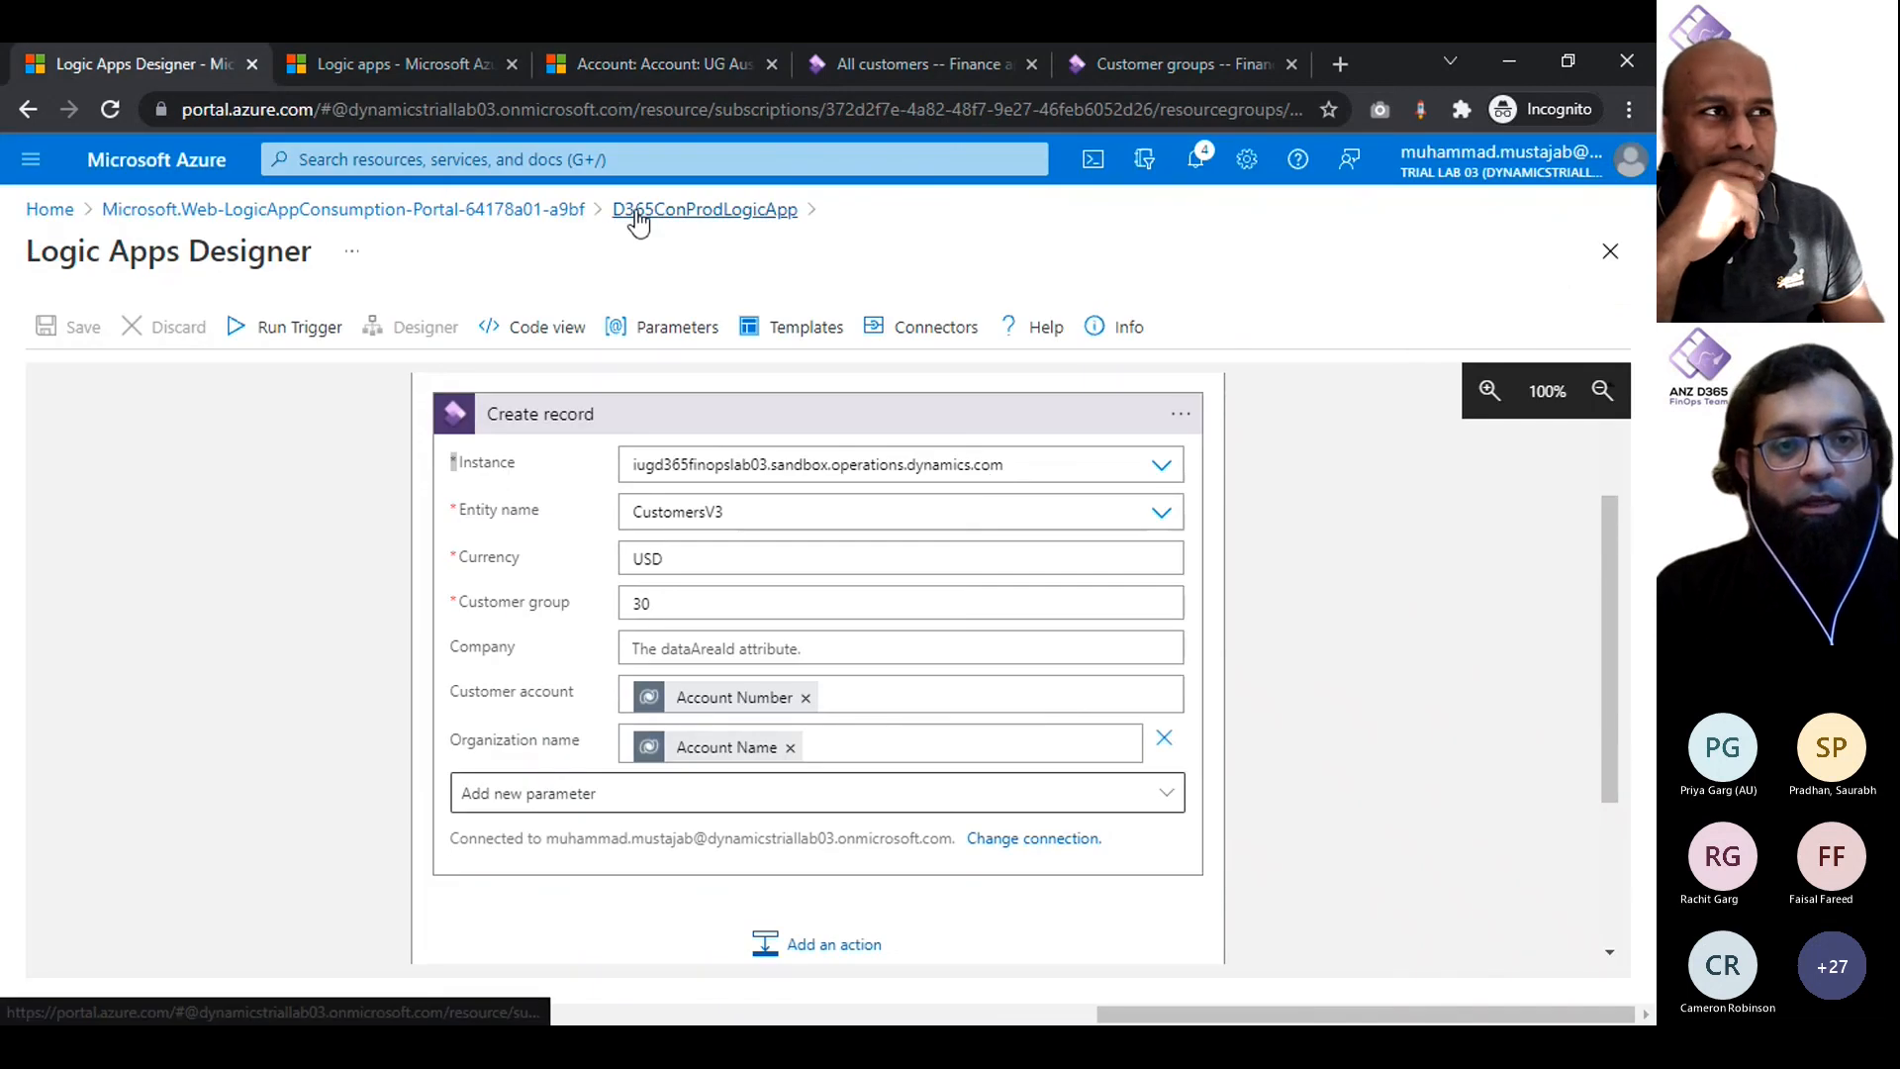
left_click(638, 211)
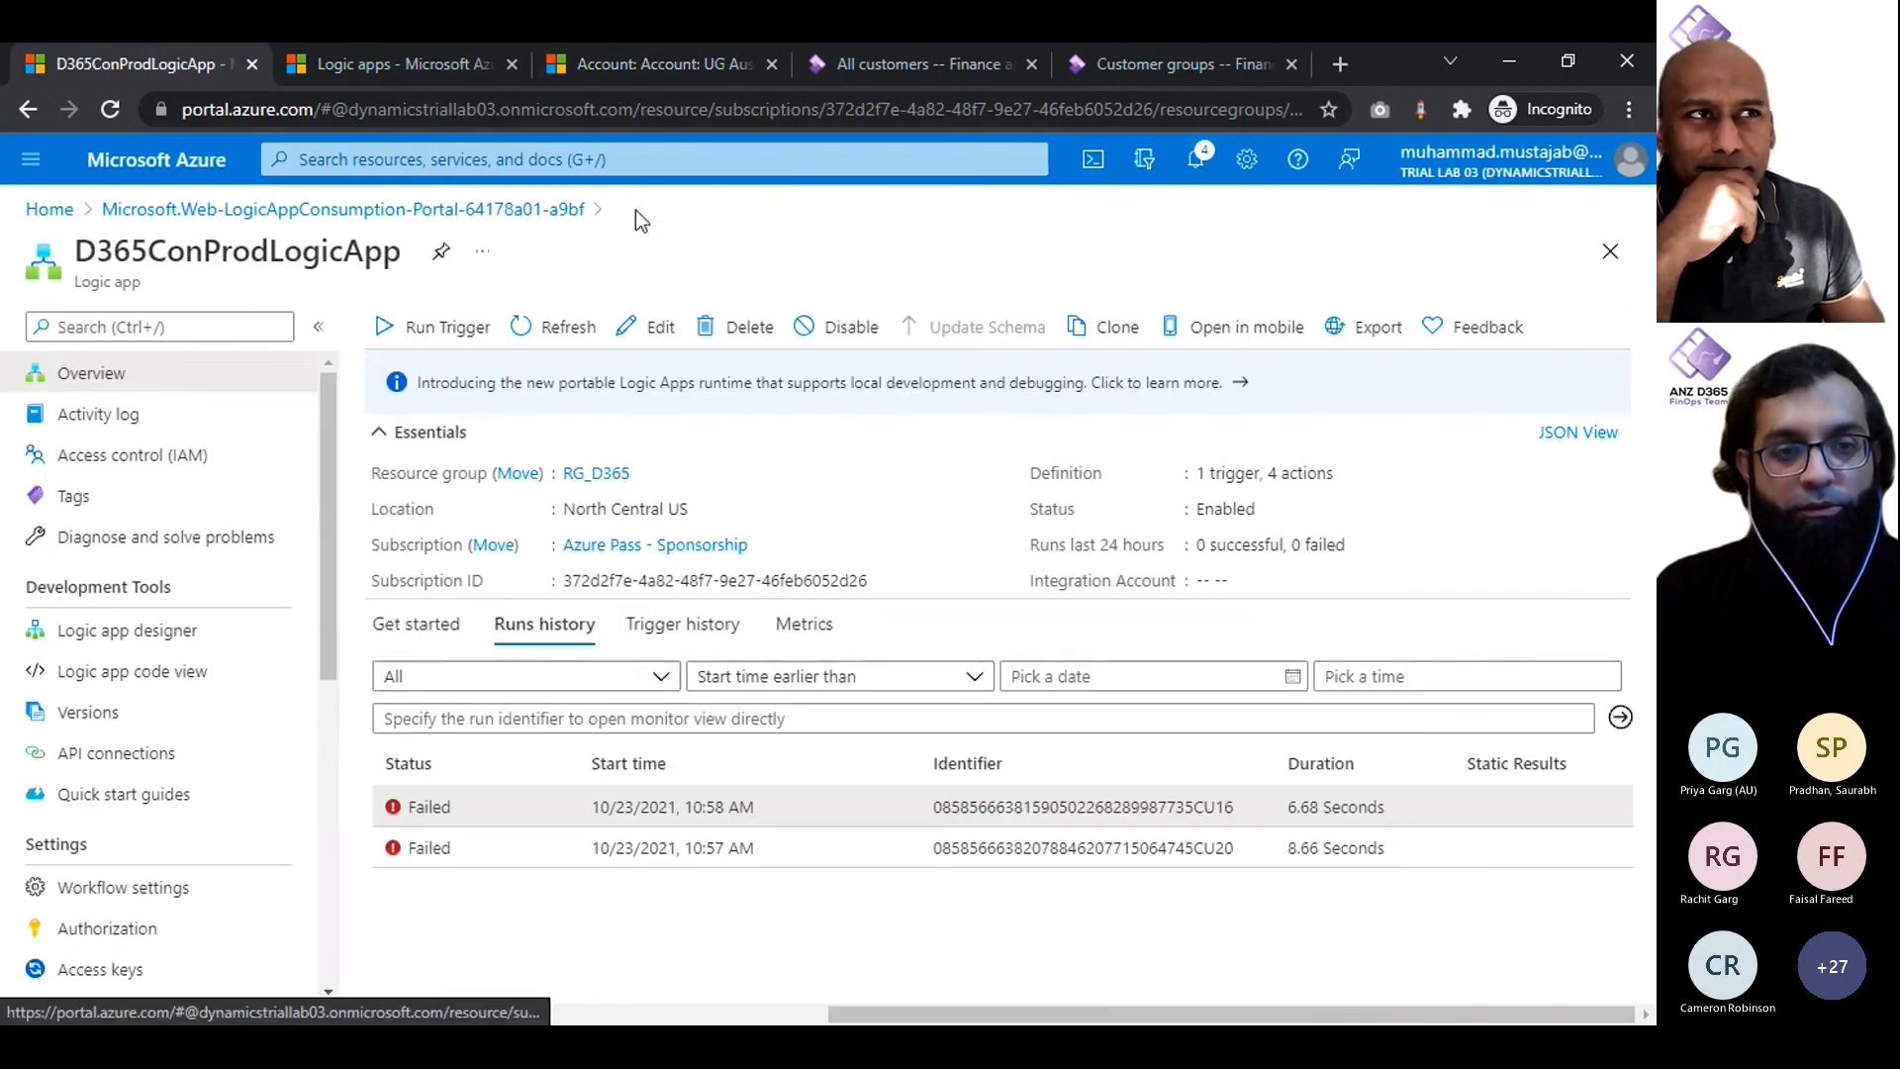
left_click(564, 325)
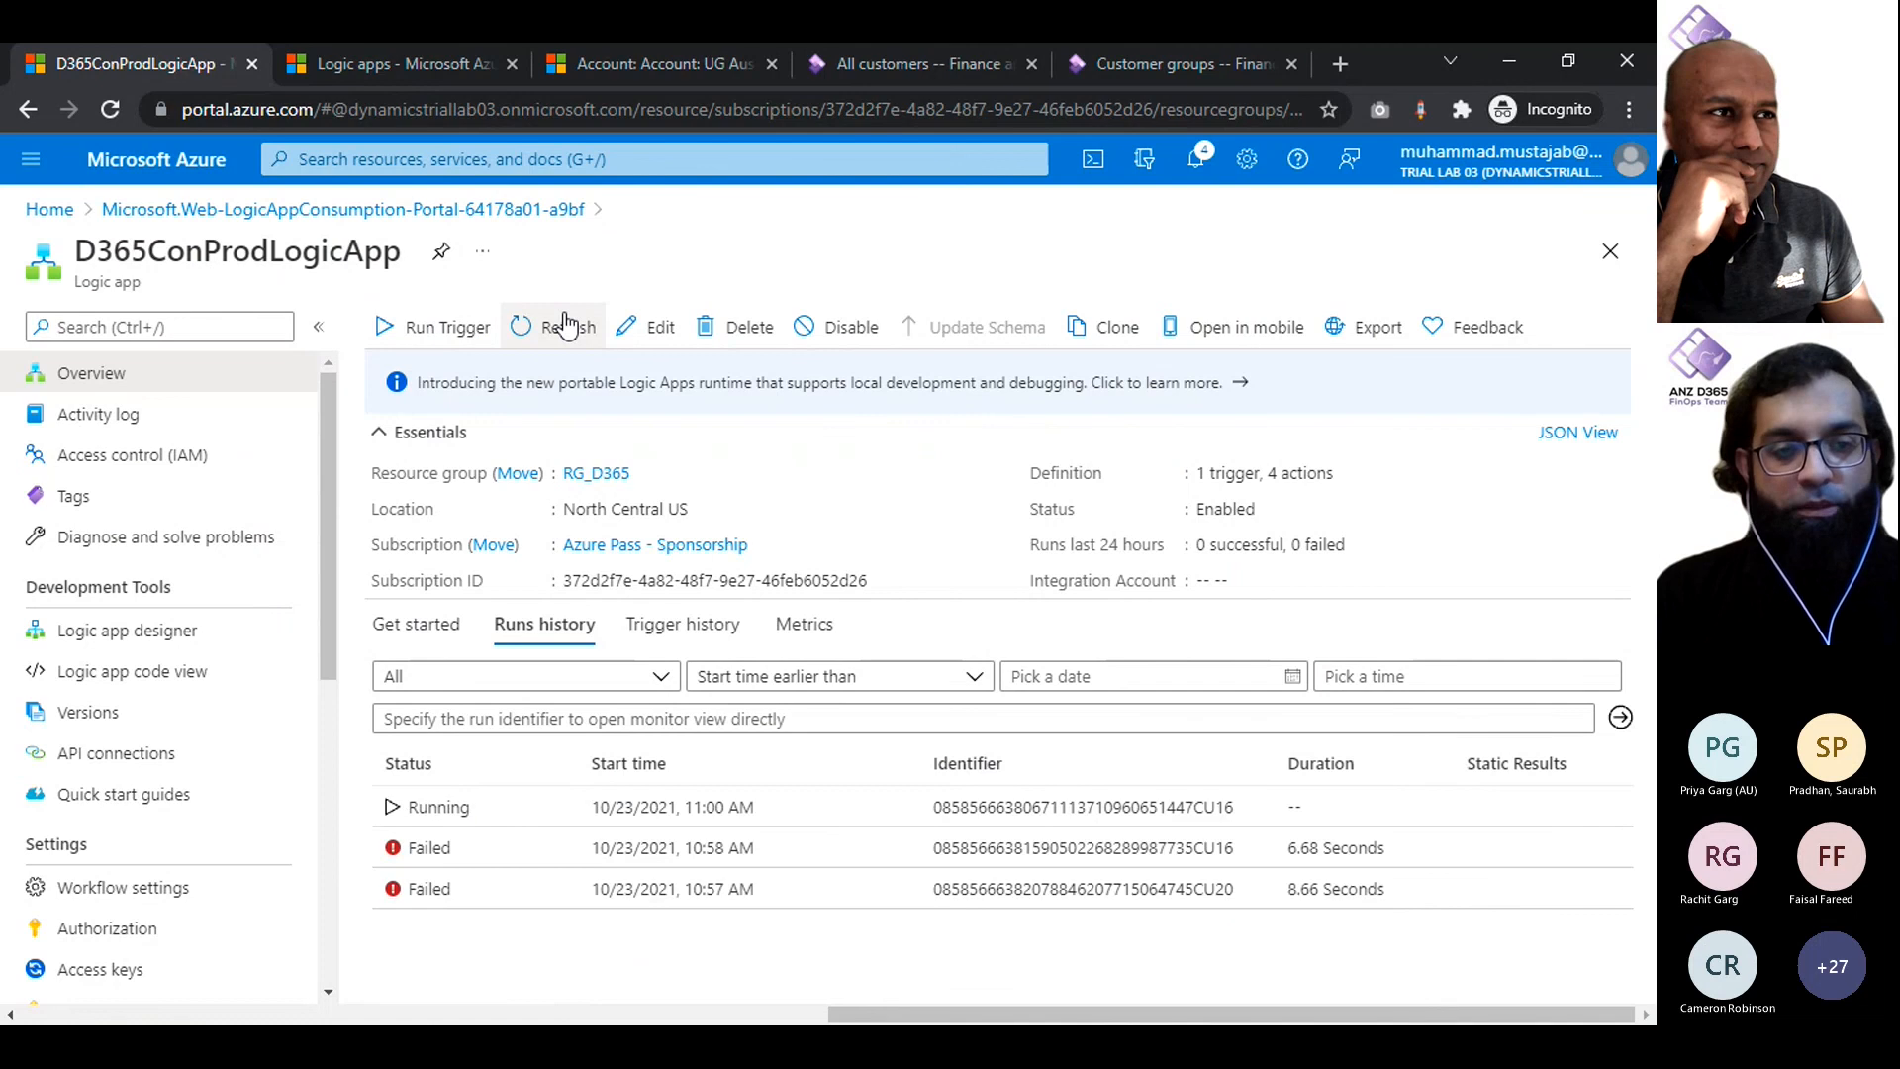
left_click(564, 325)
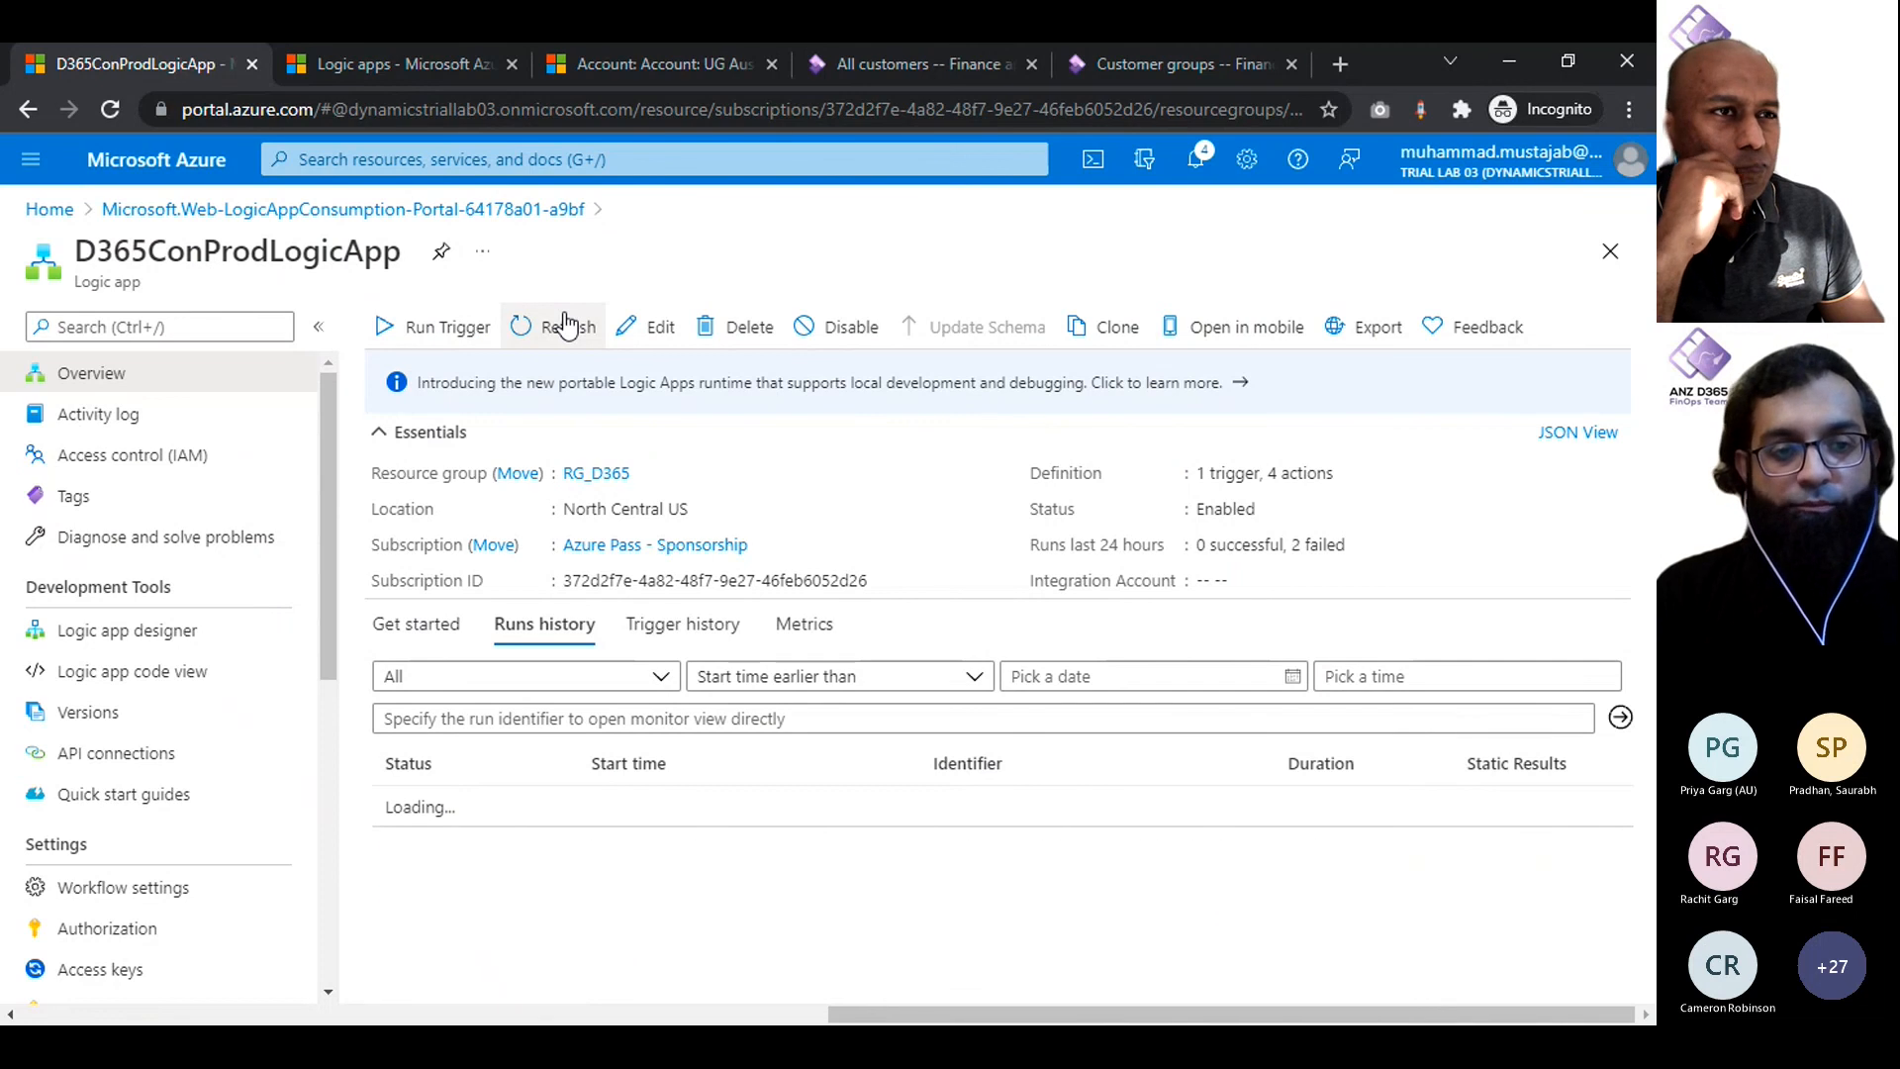
left_click(564, 326)
left_click(564, 325)
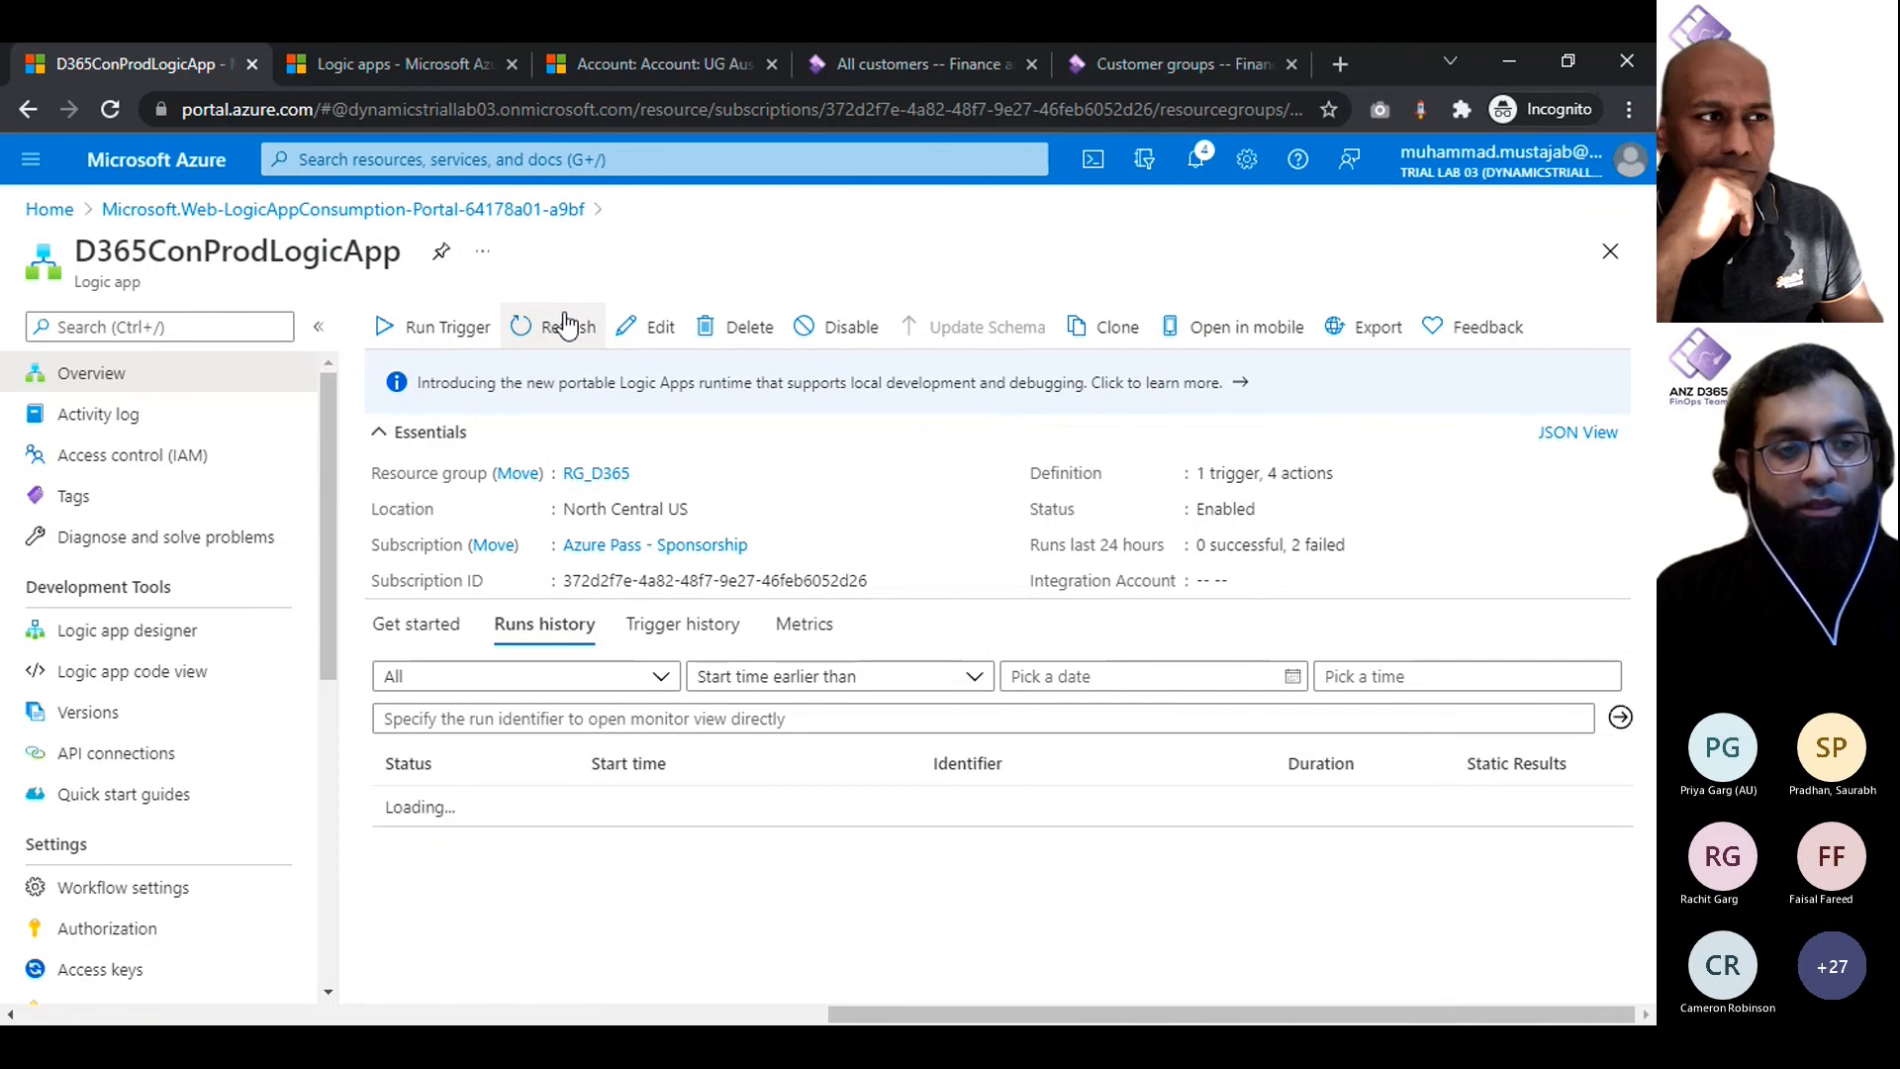
left_click(564, 326)
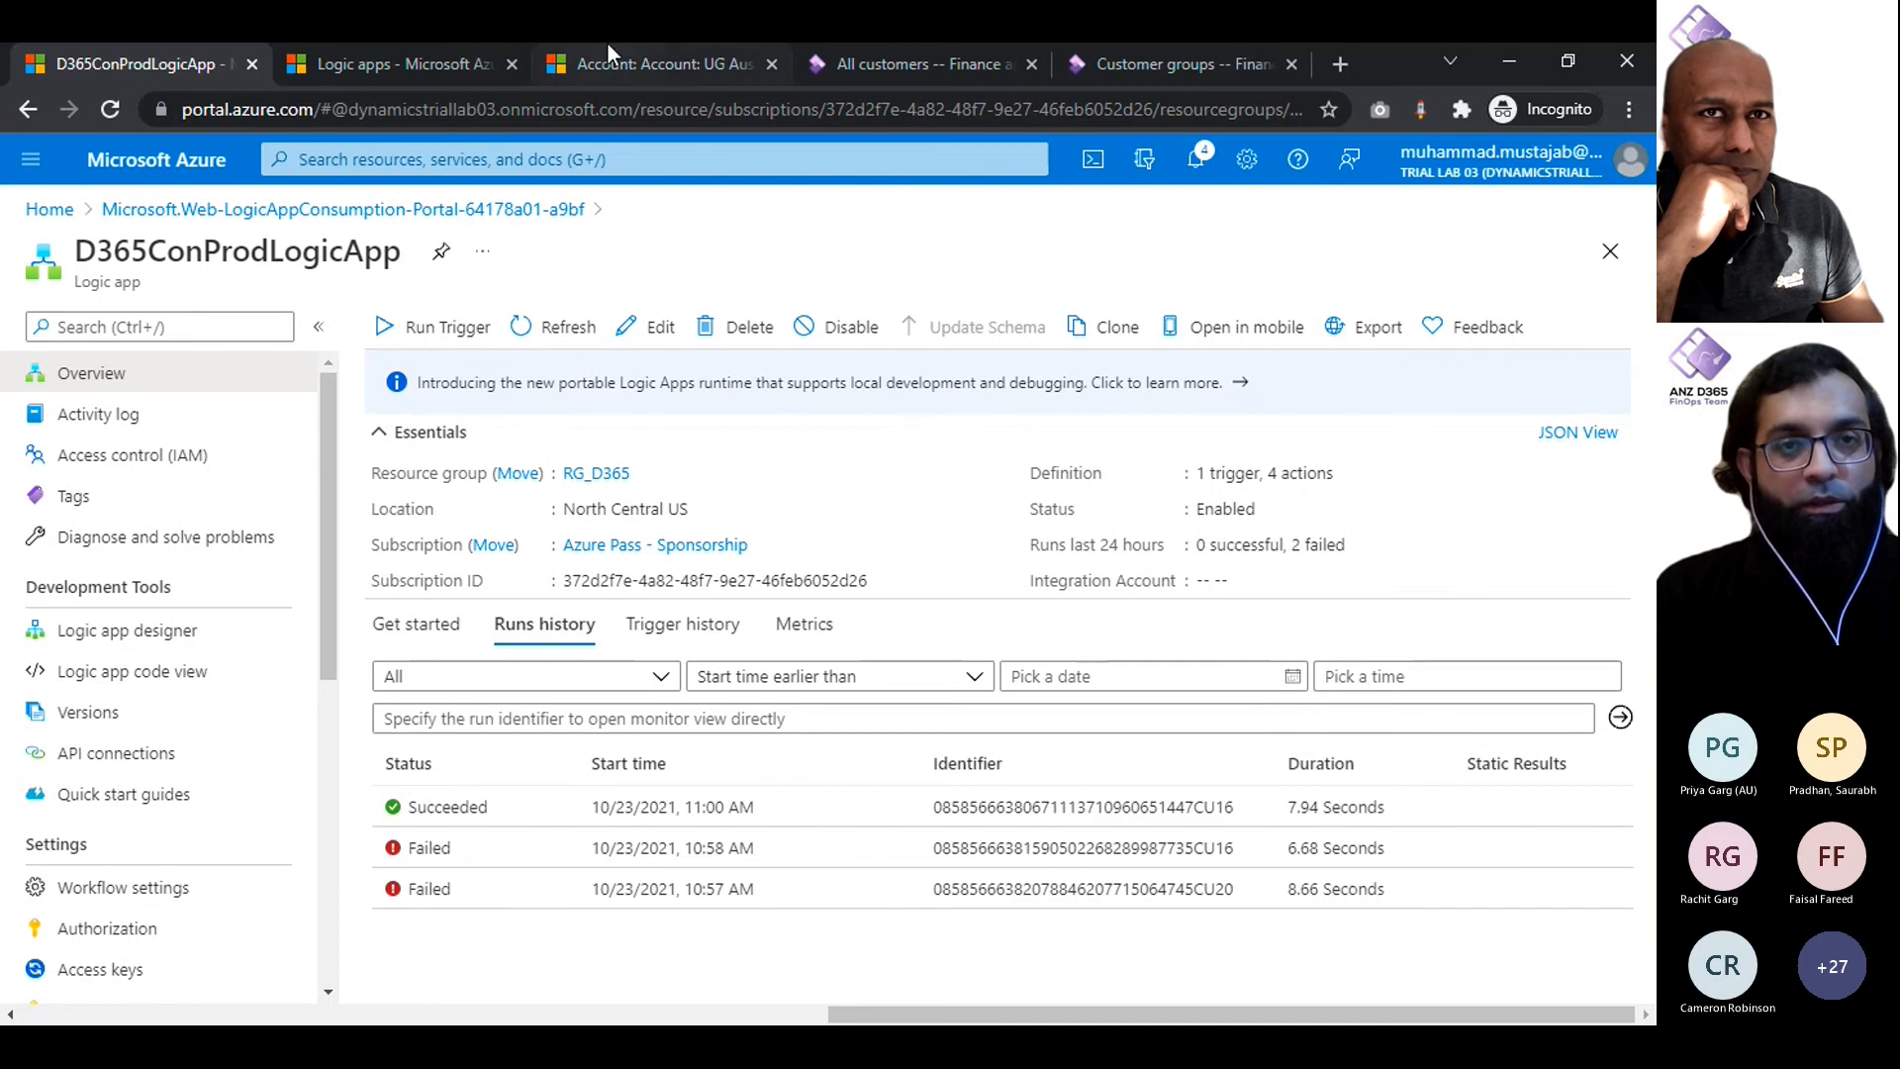
- Copy the UG Aus account number and filter the All customers list in Finance and Operations by it
left_click(661, 67)
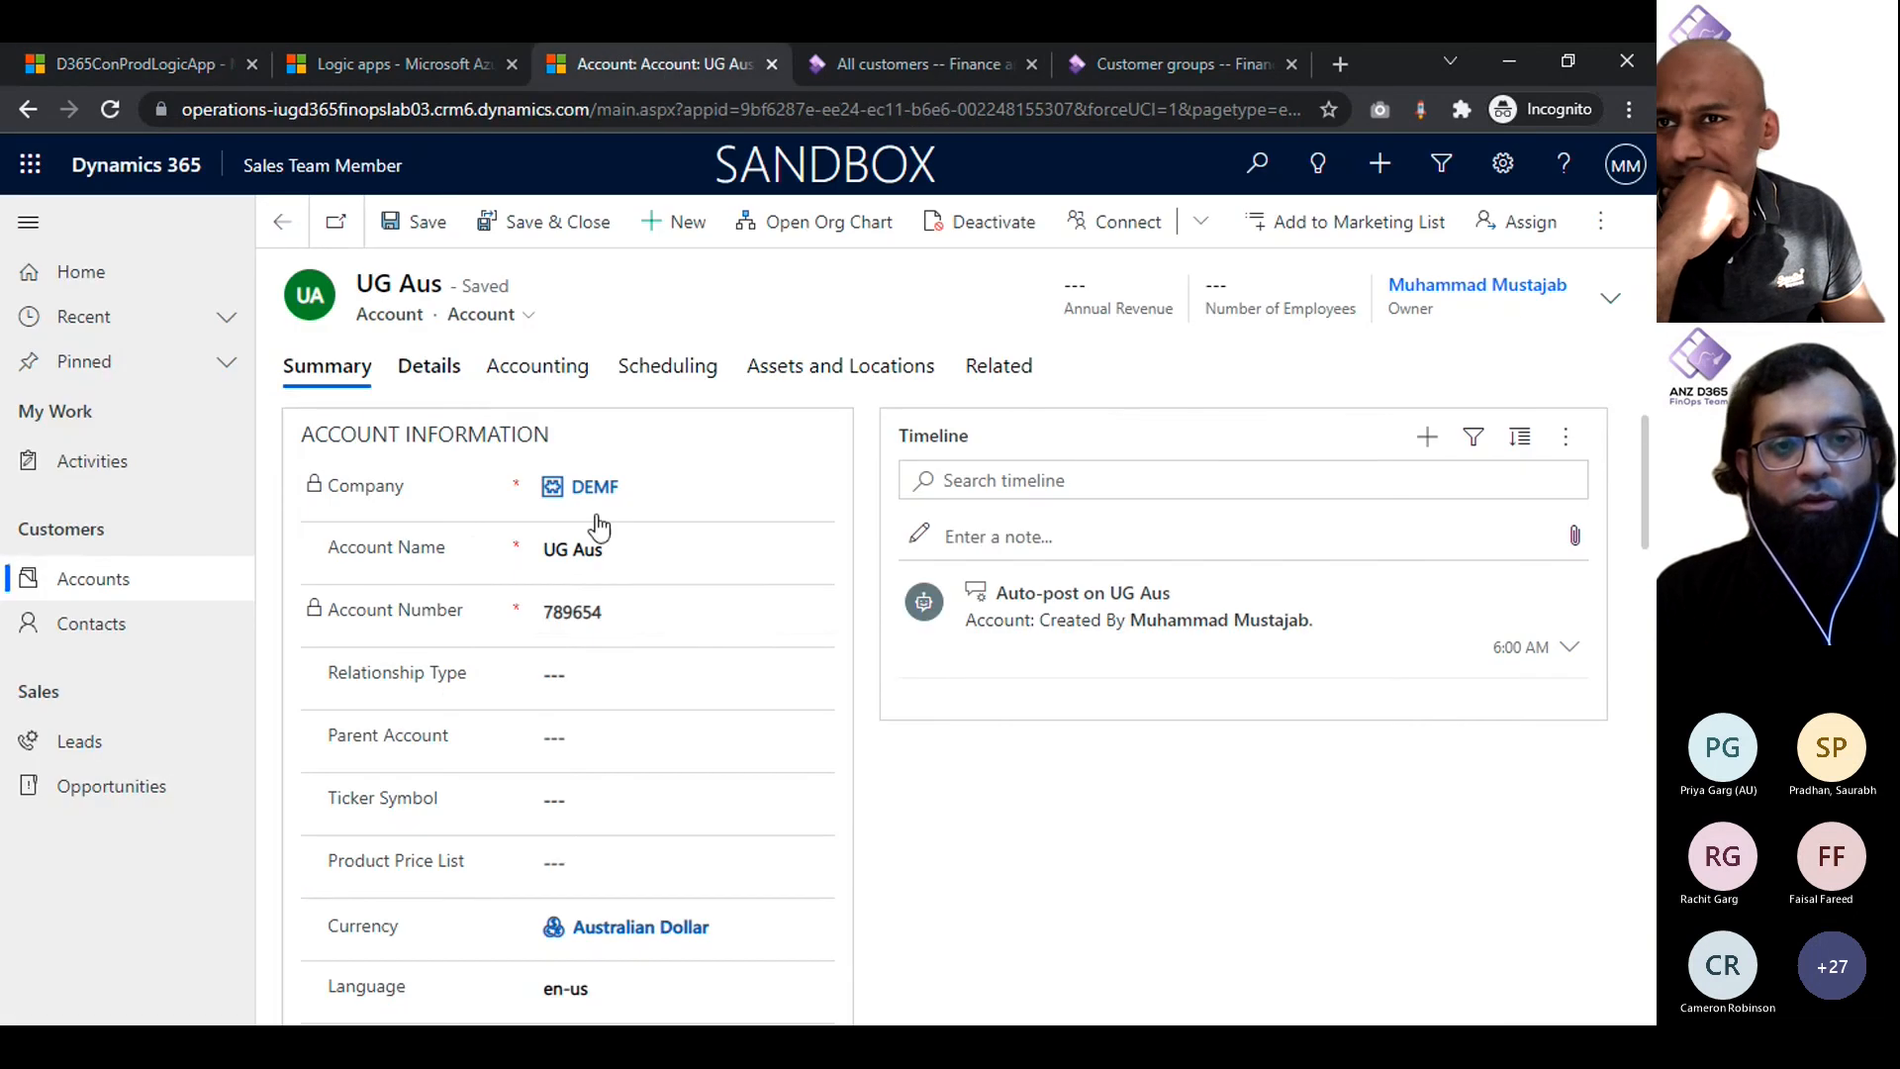
double_click(574, 614)
key("ctrl+c")
left_click(870, 71)
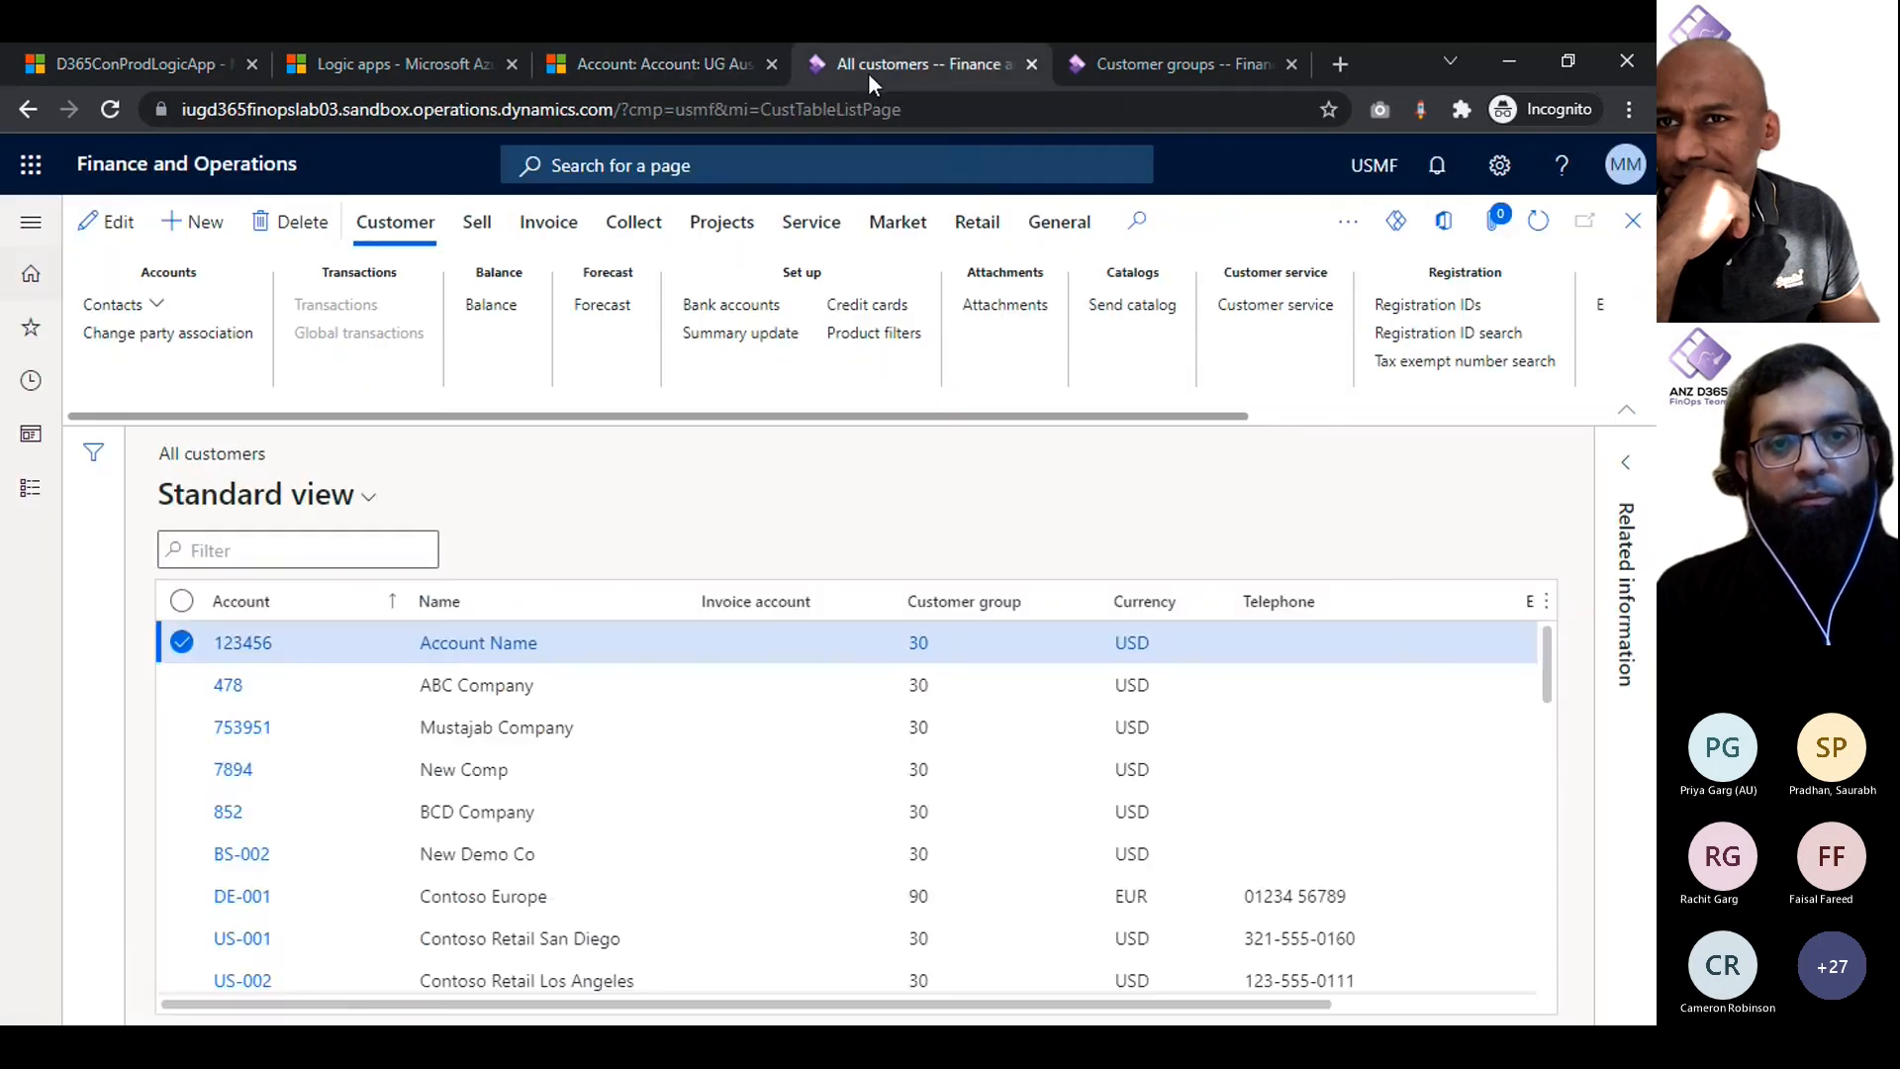
left_click(242, 643)
left_click(1633, 222)
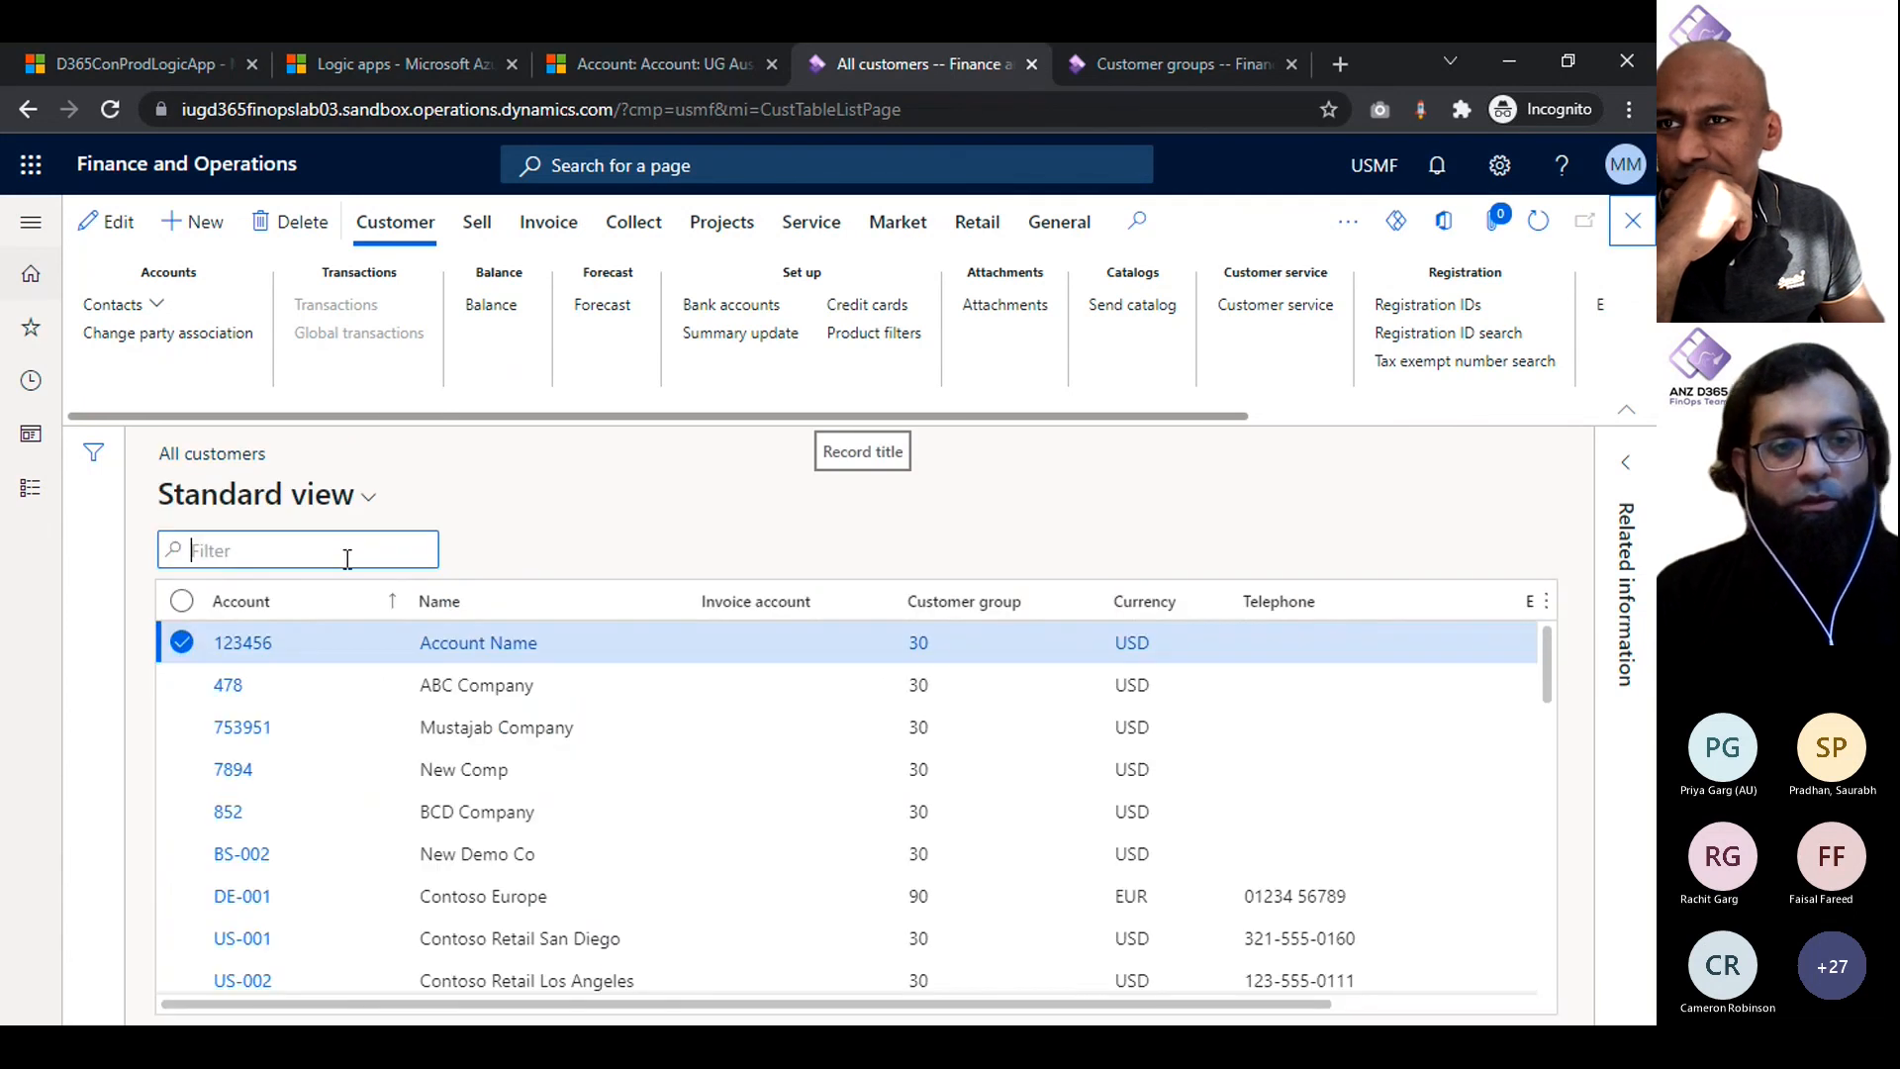
key("ctrl+v")
key("ctrl+a")
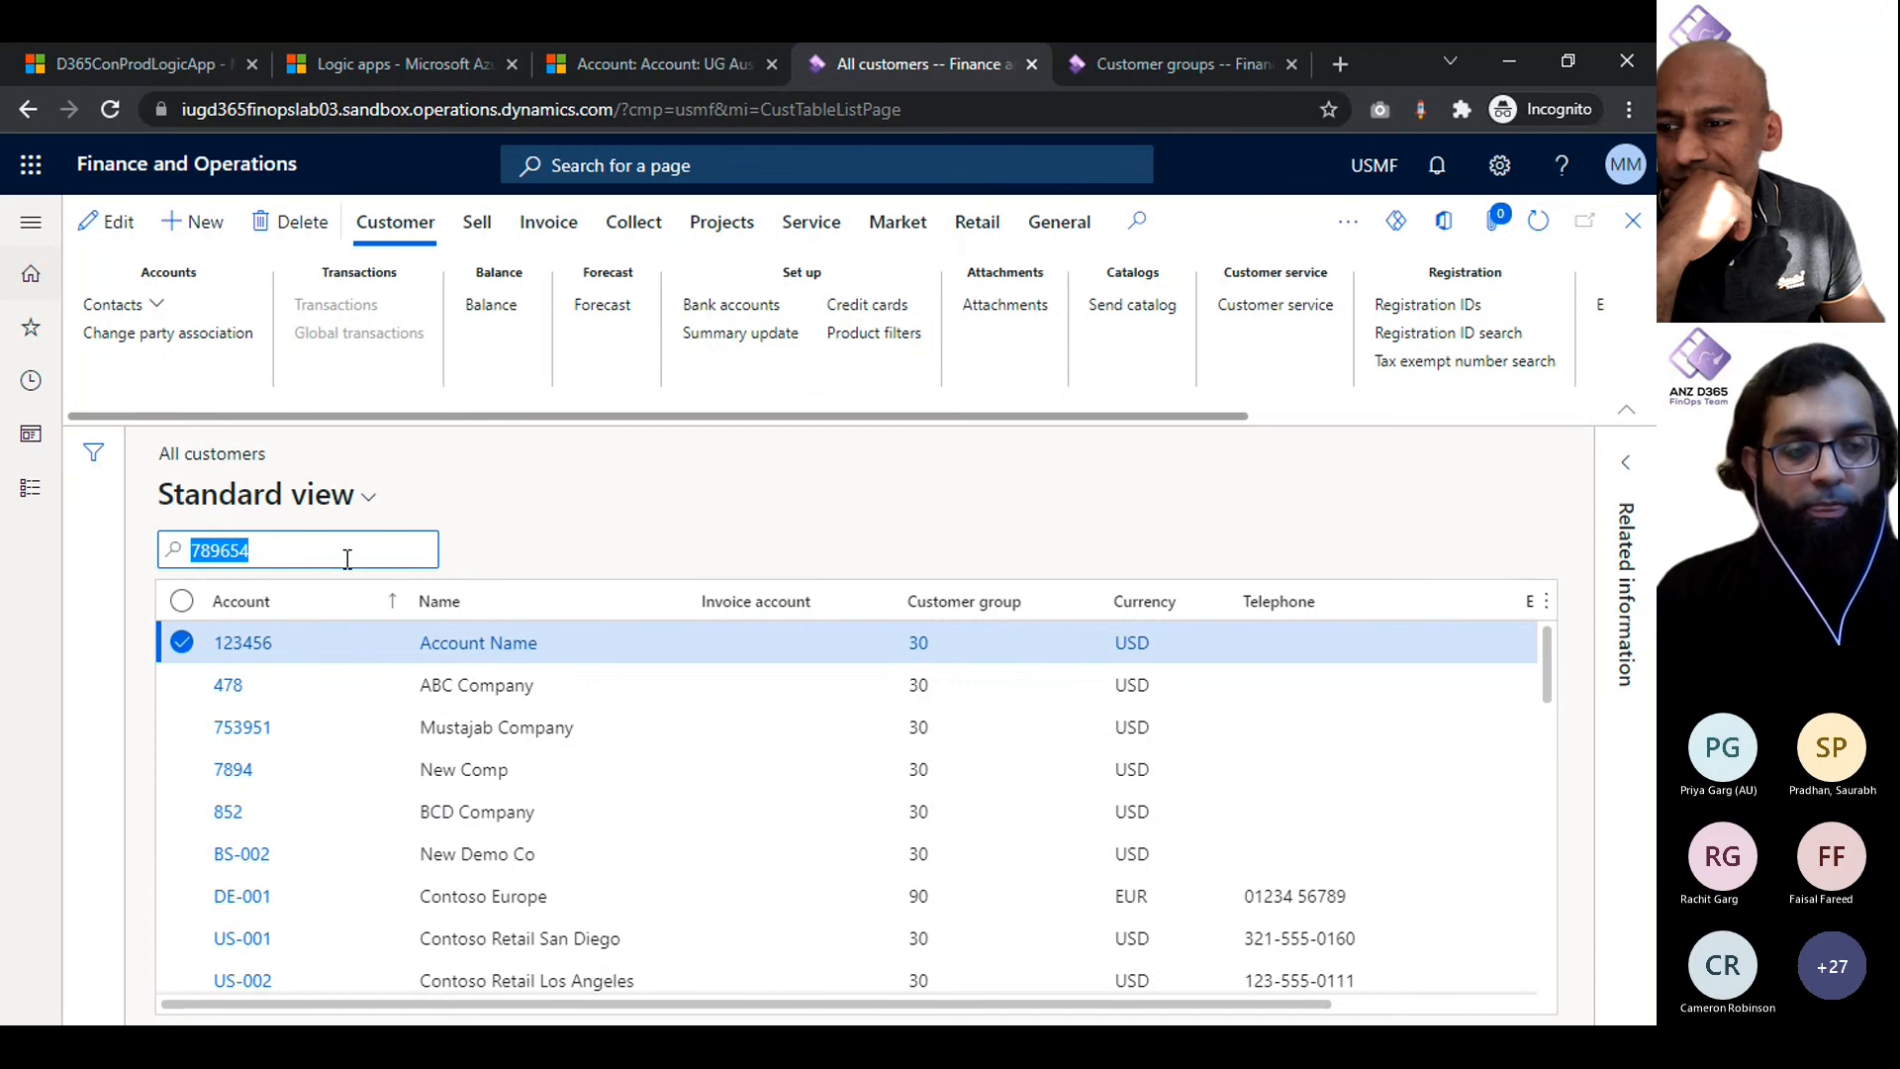
key("Return")
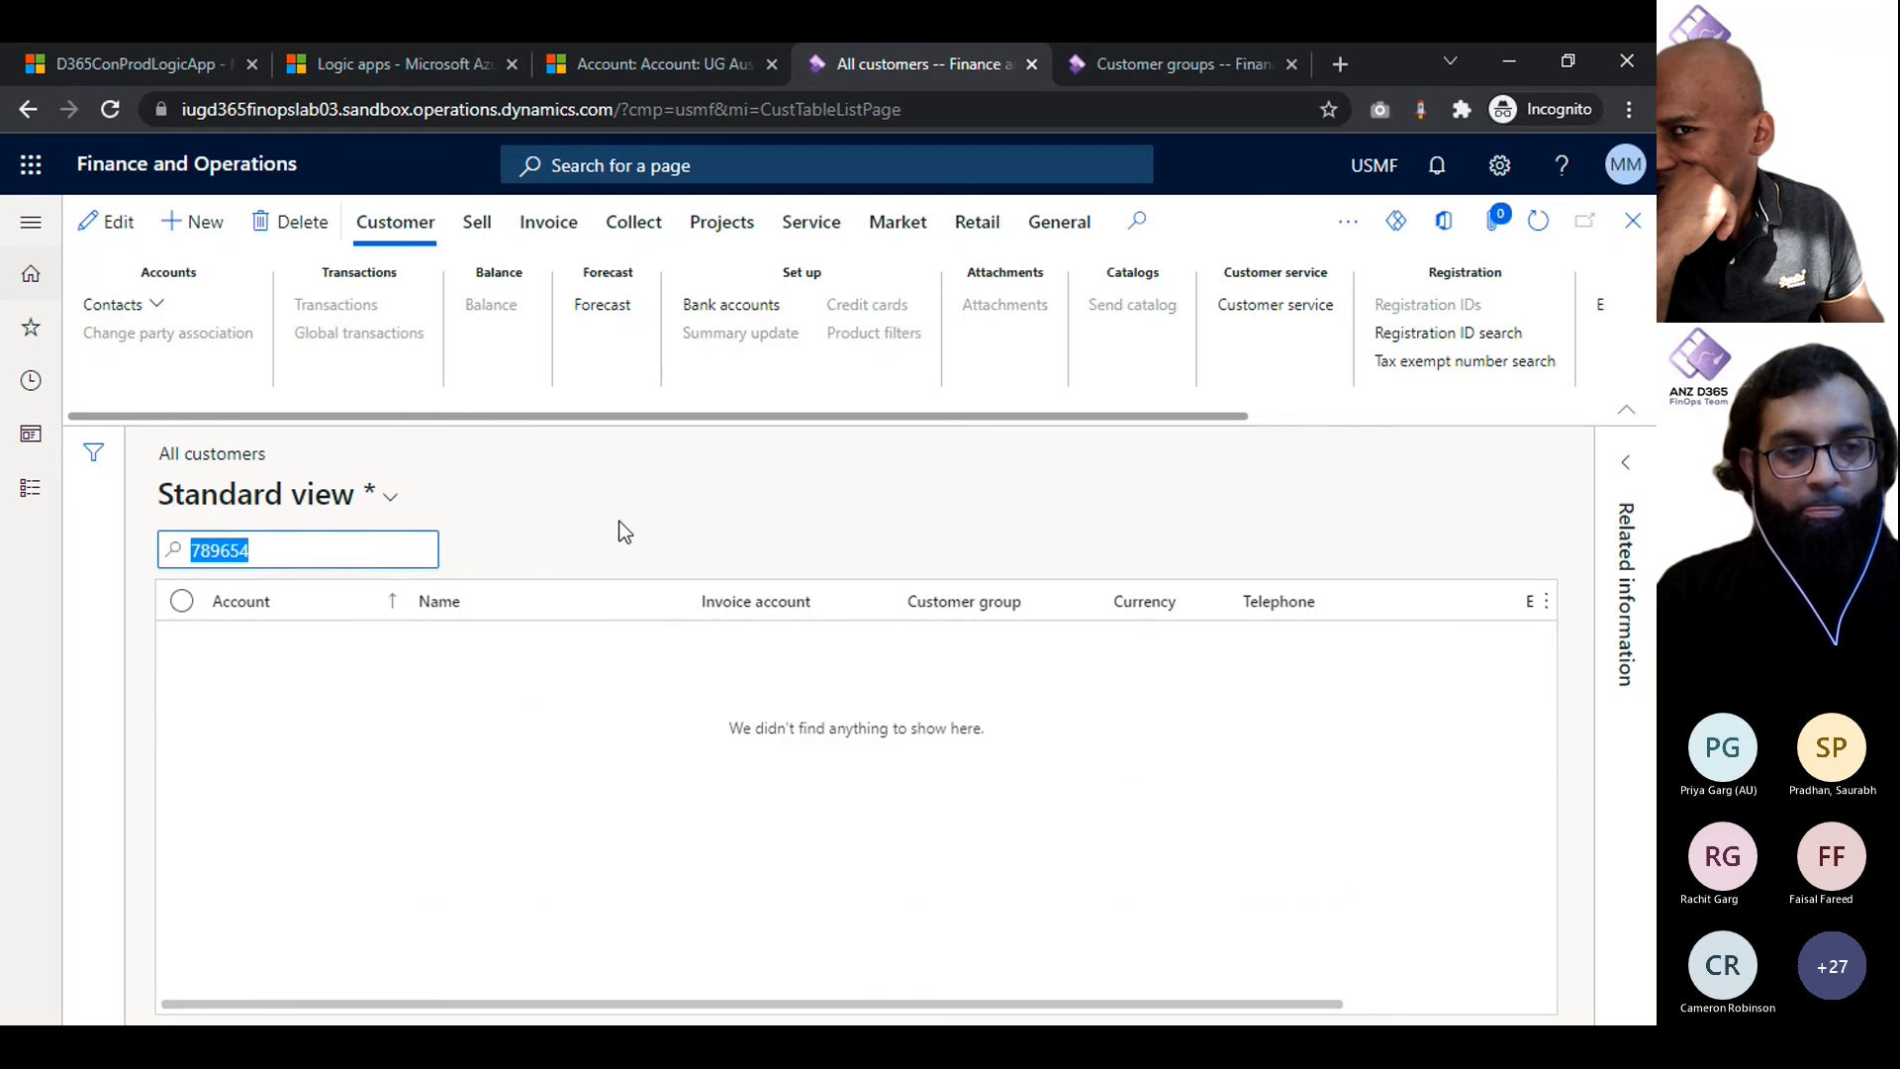
- Clear the account number filter and reopen the All customers list under Accounts receivable
key("BackSpace")
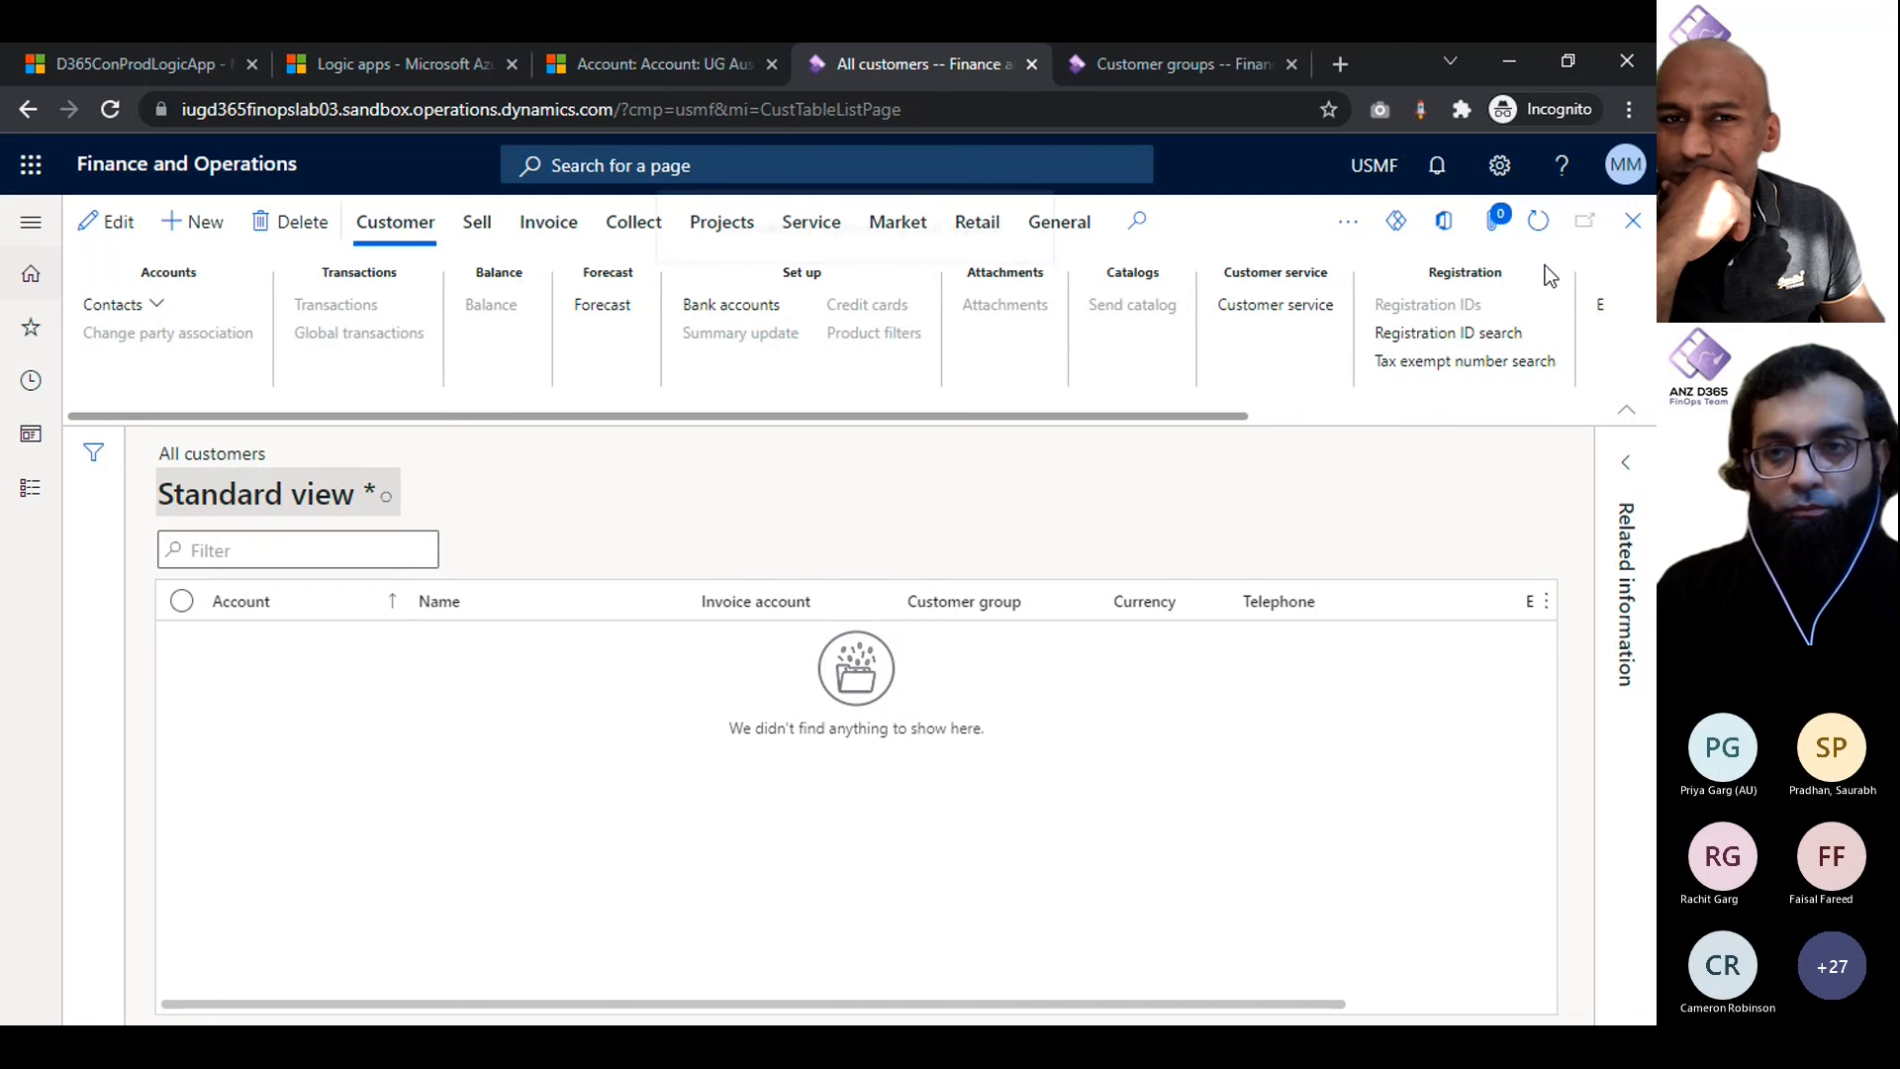
left_click(390, 497)
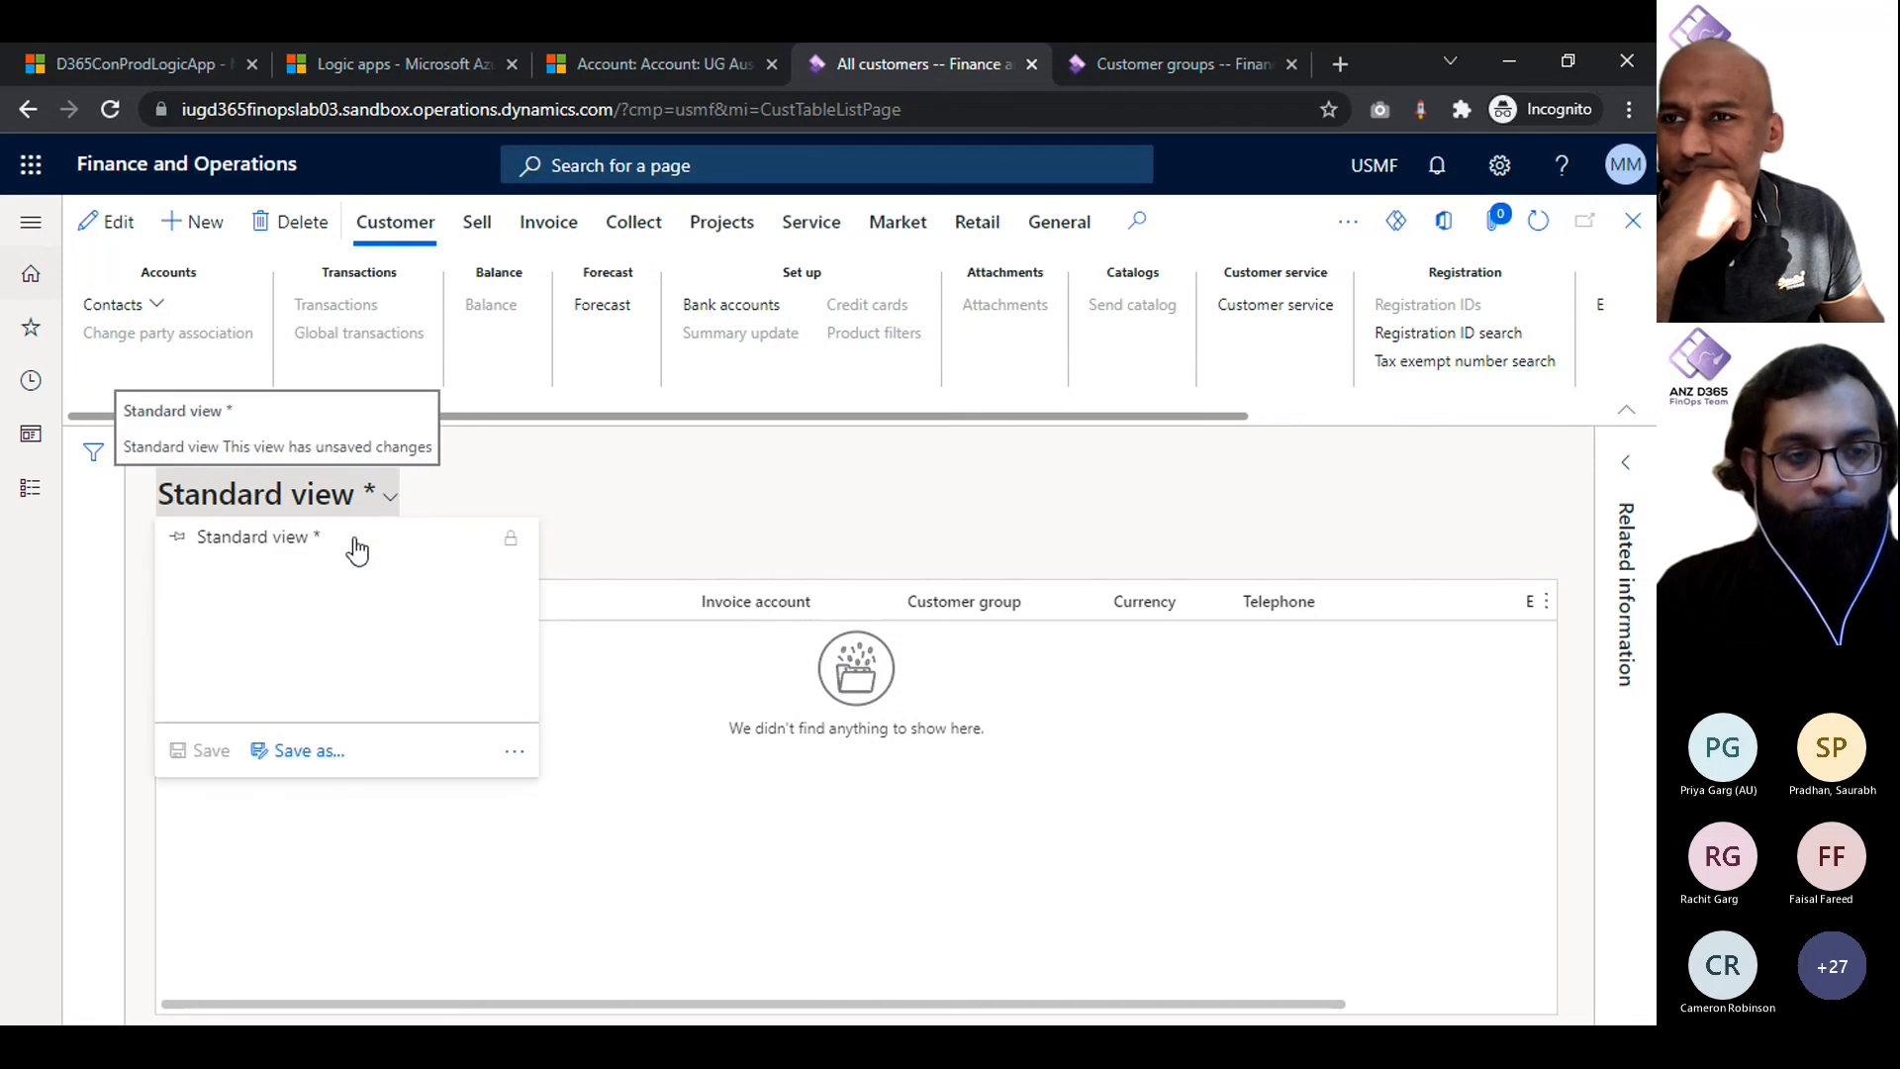
left_click(22, 234)
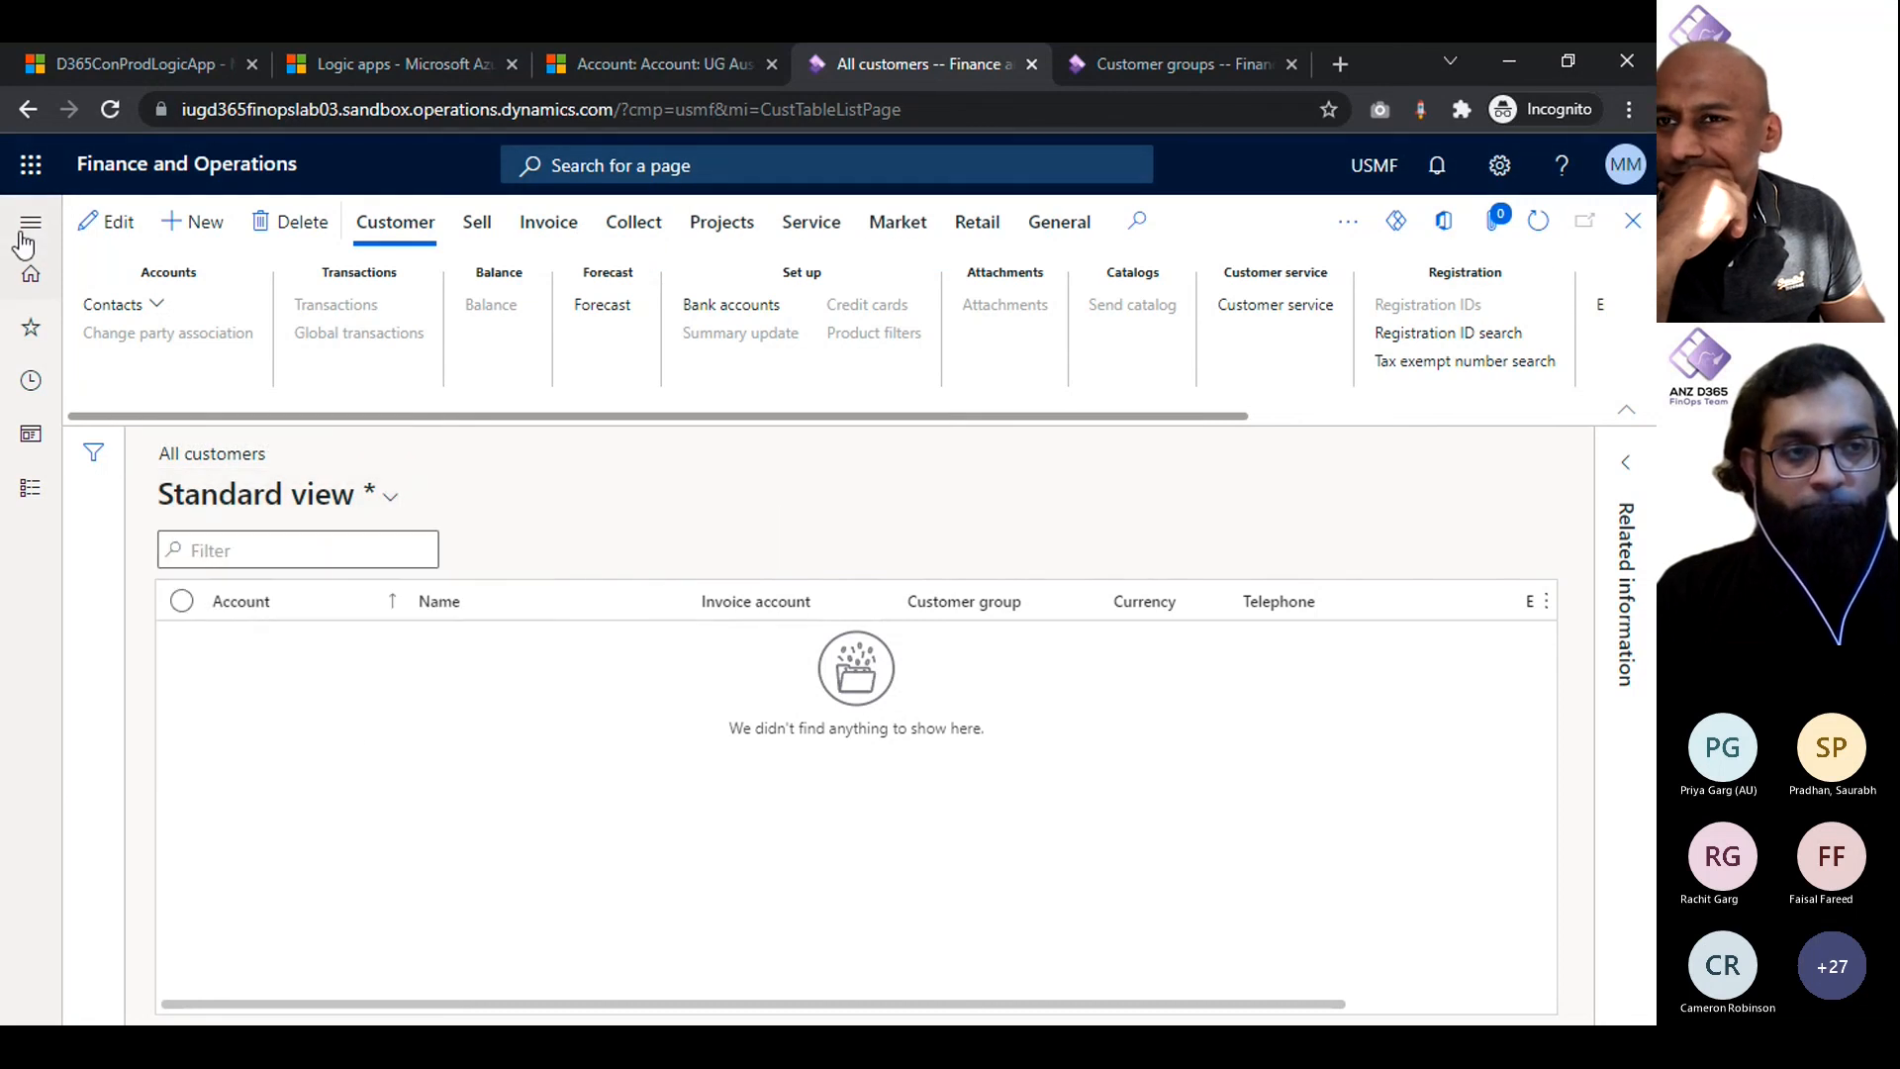
left_click(21, 235)
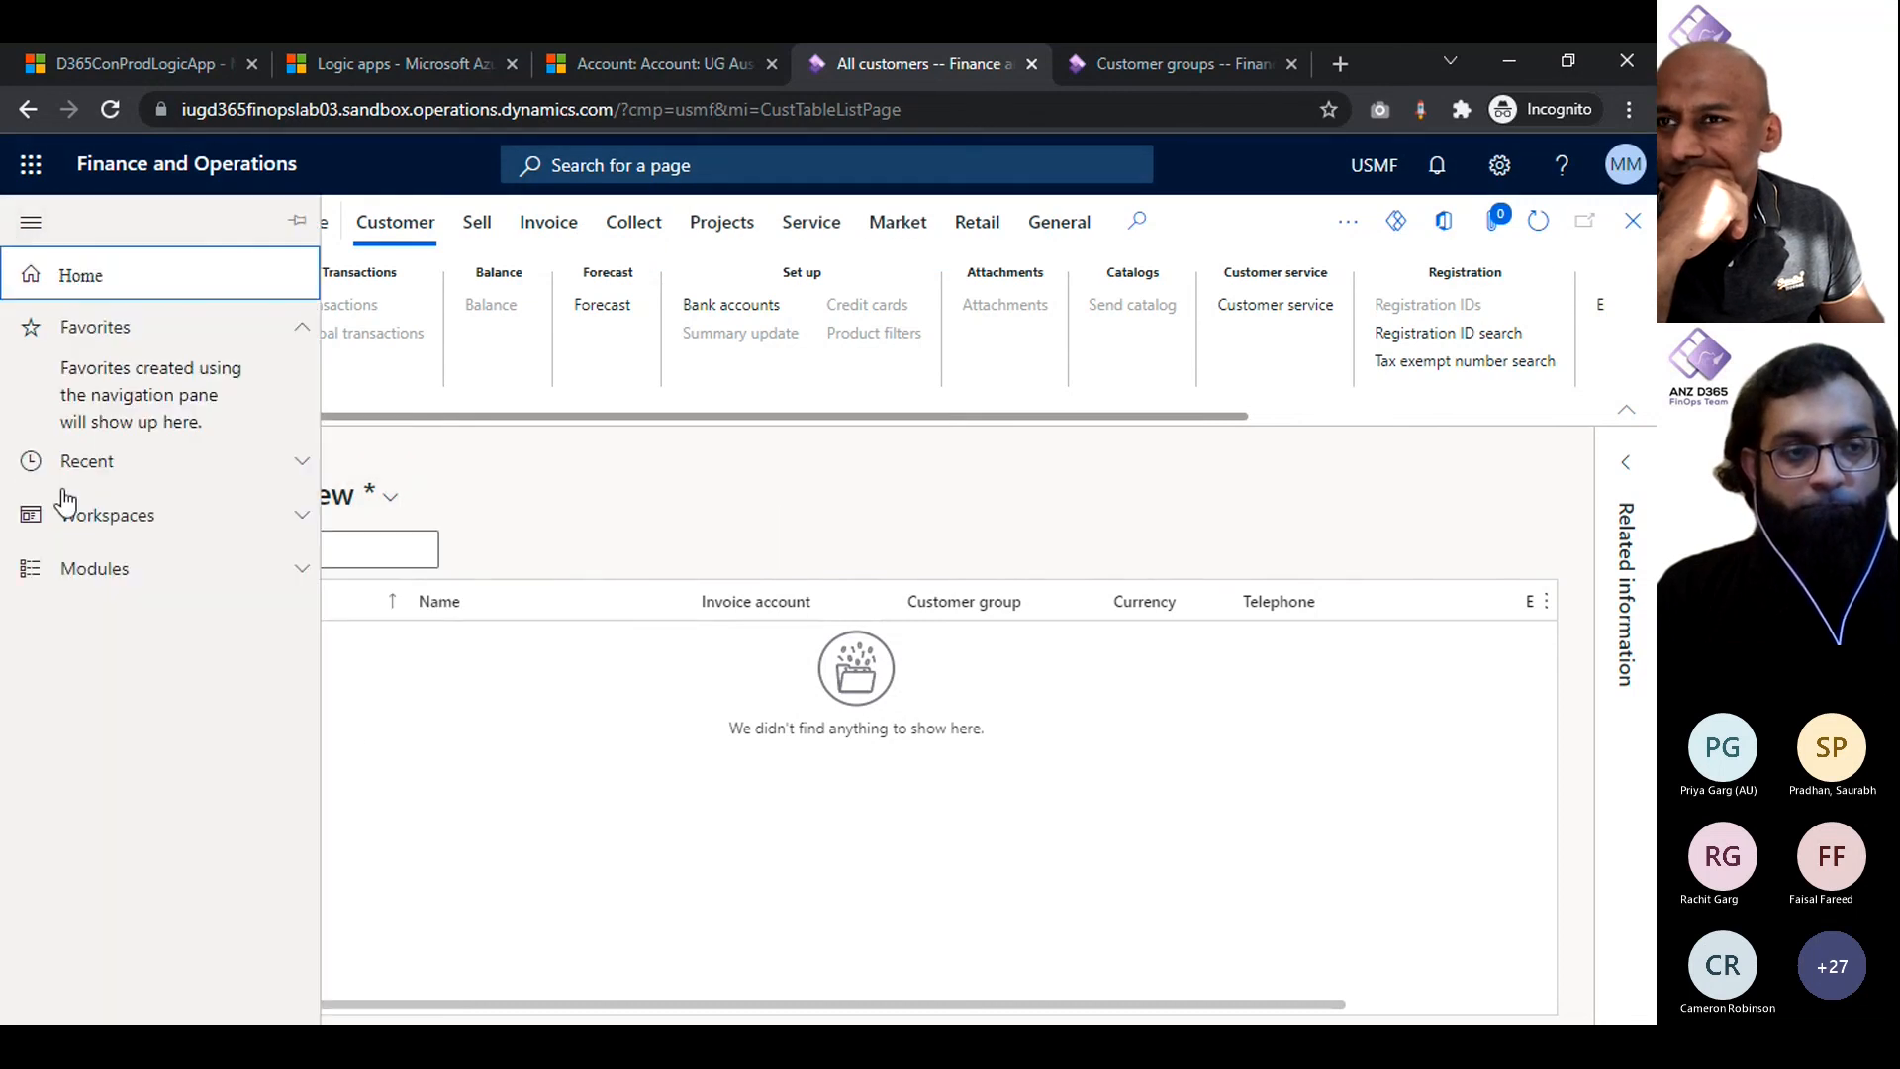
left_click(117, 580)
left_click(183, 598)
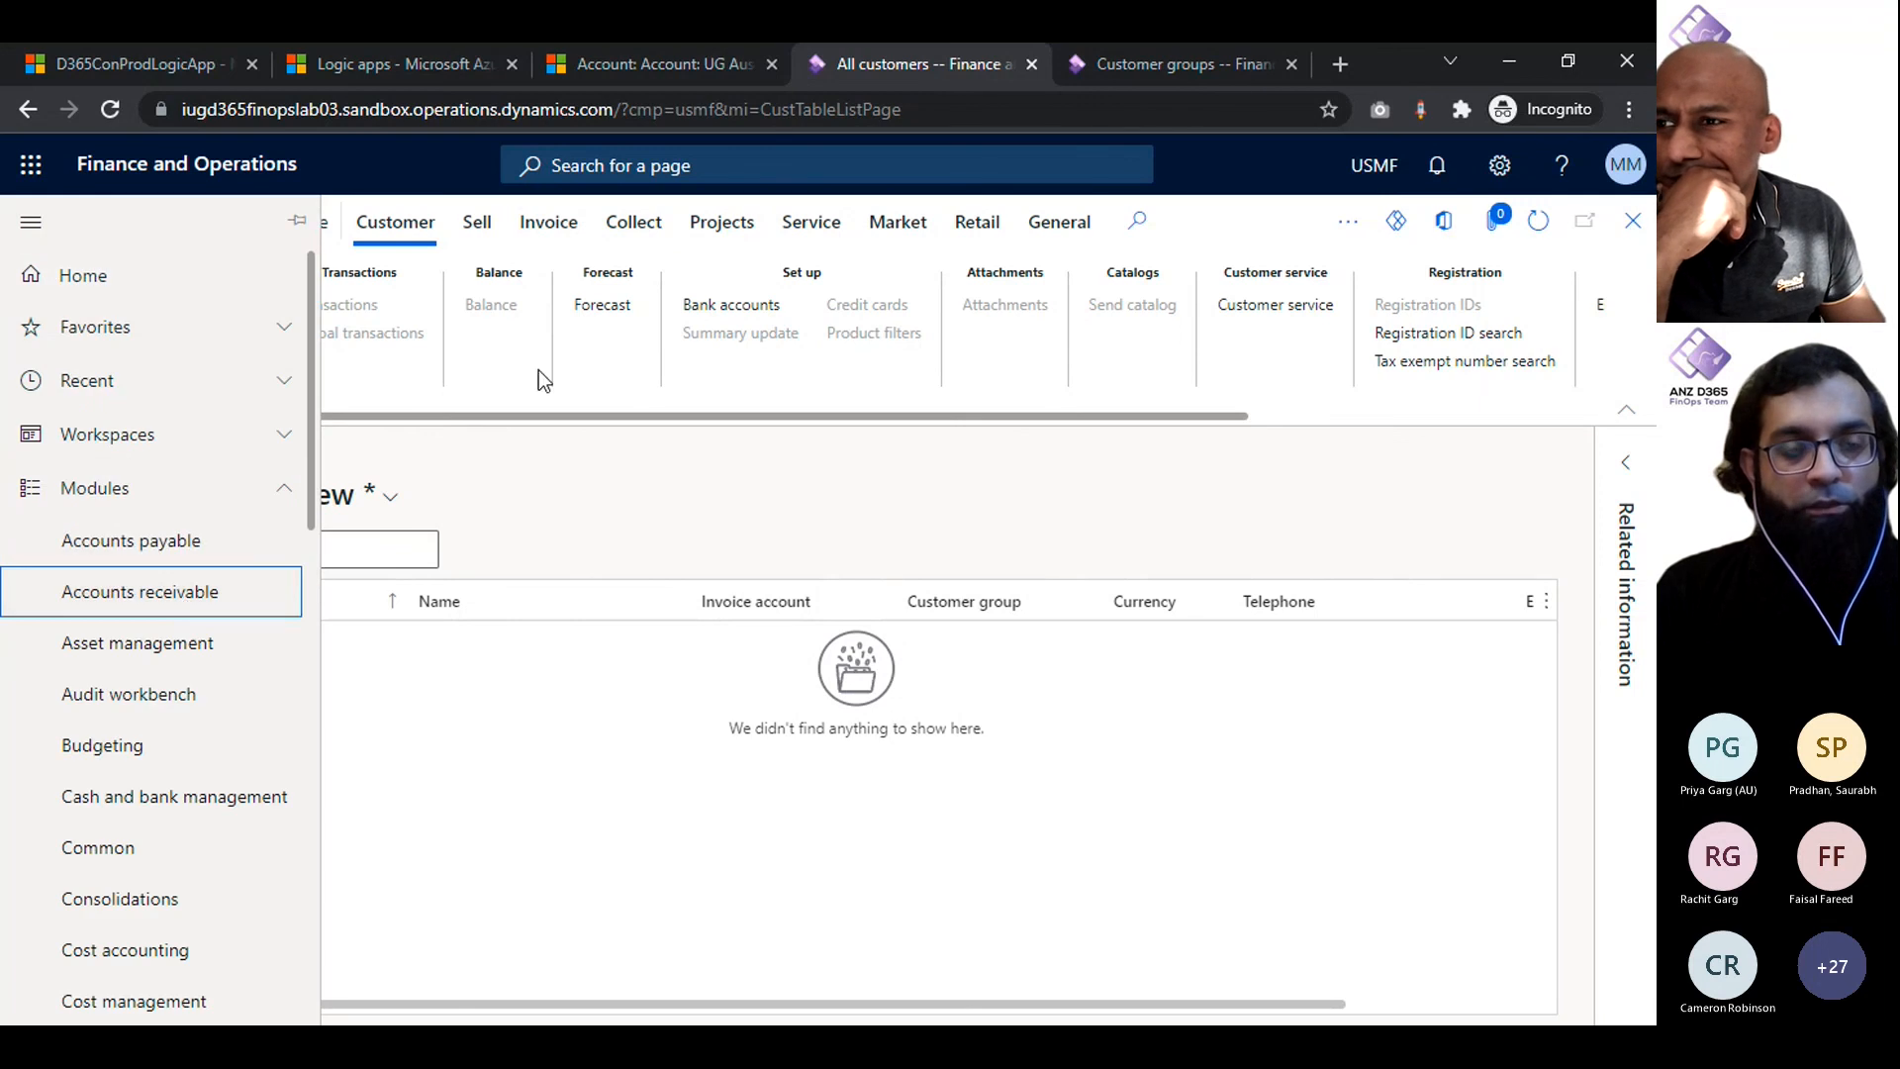
left_click(479, 496)
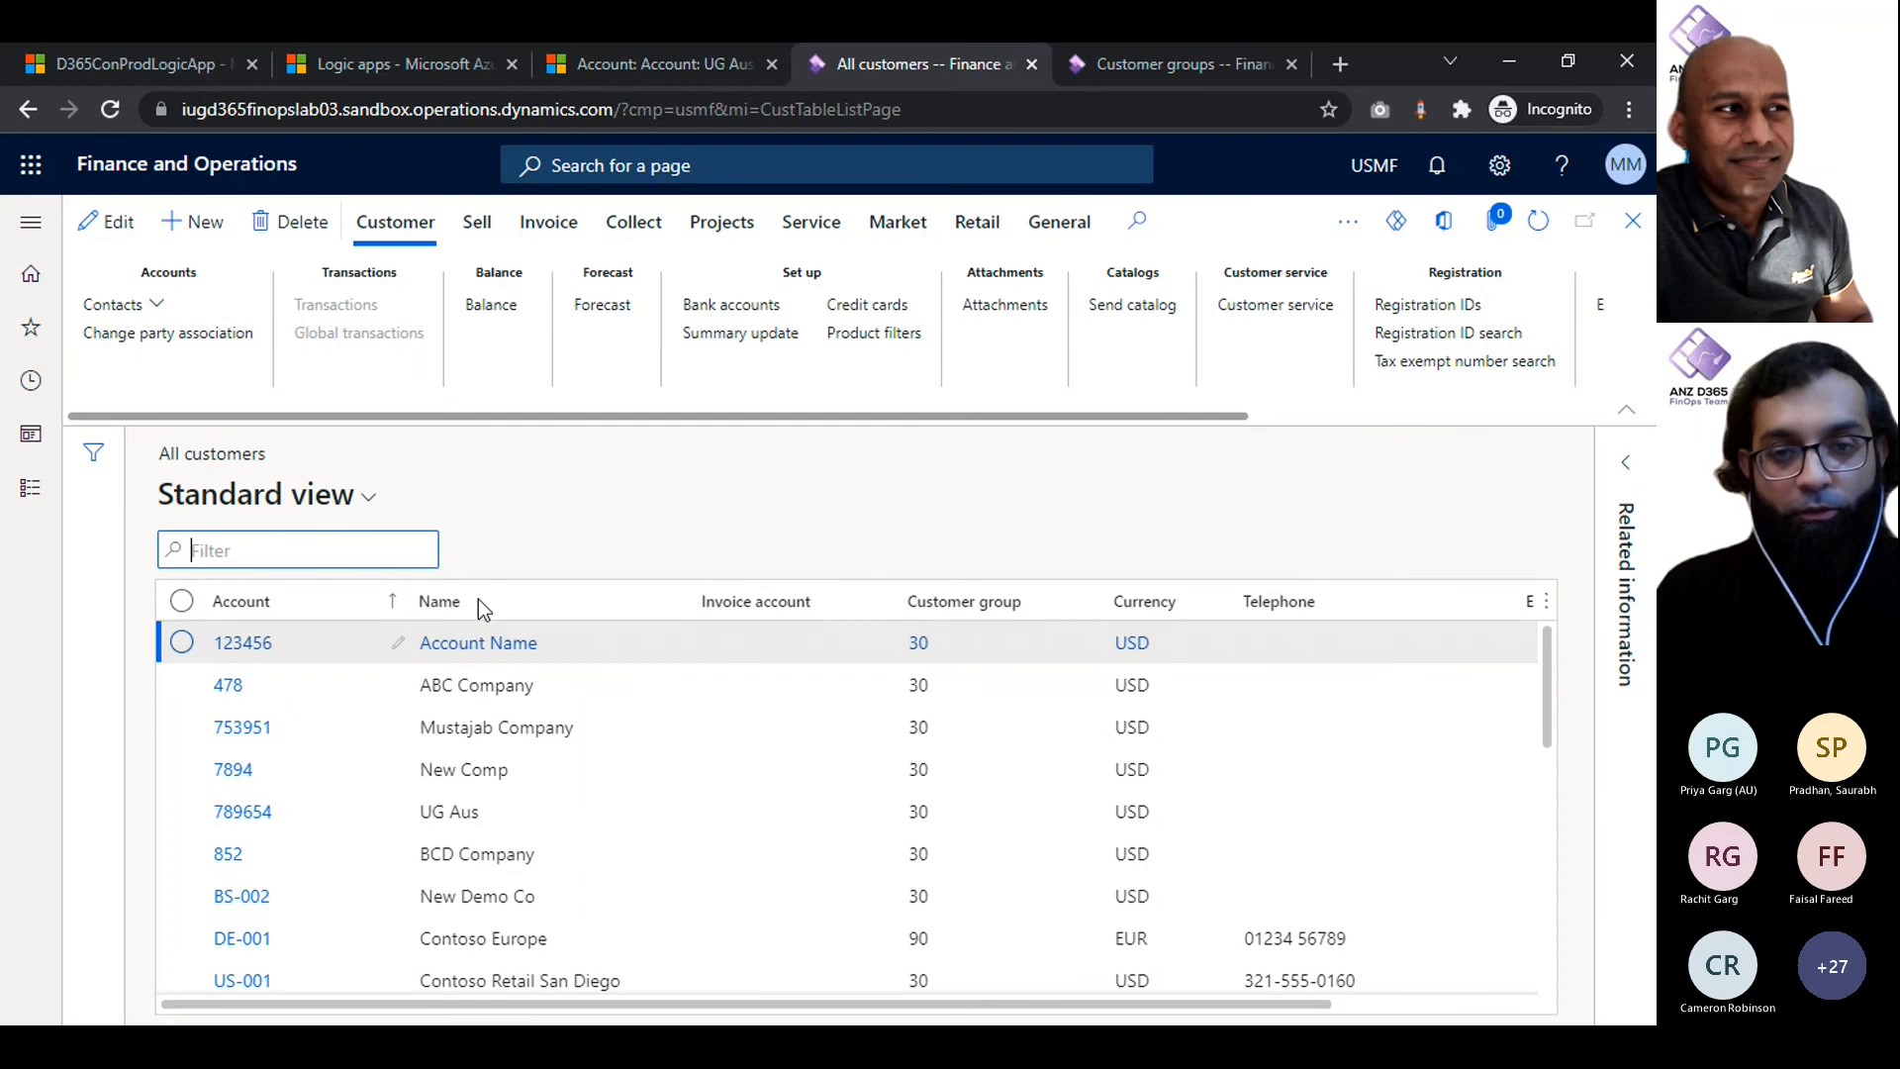
- Find the UG Aus customer by its account number on the page, select its row and switch back to D365ConProdLogicApp in the Azure portal
key("ctrl+f")
type("789654")
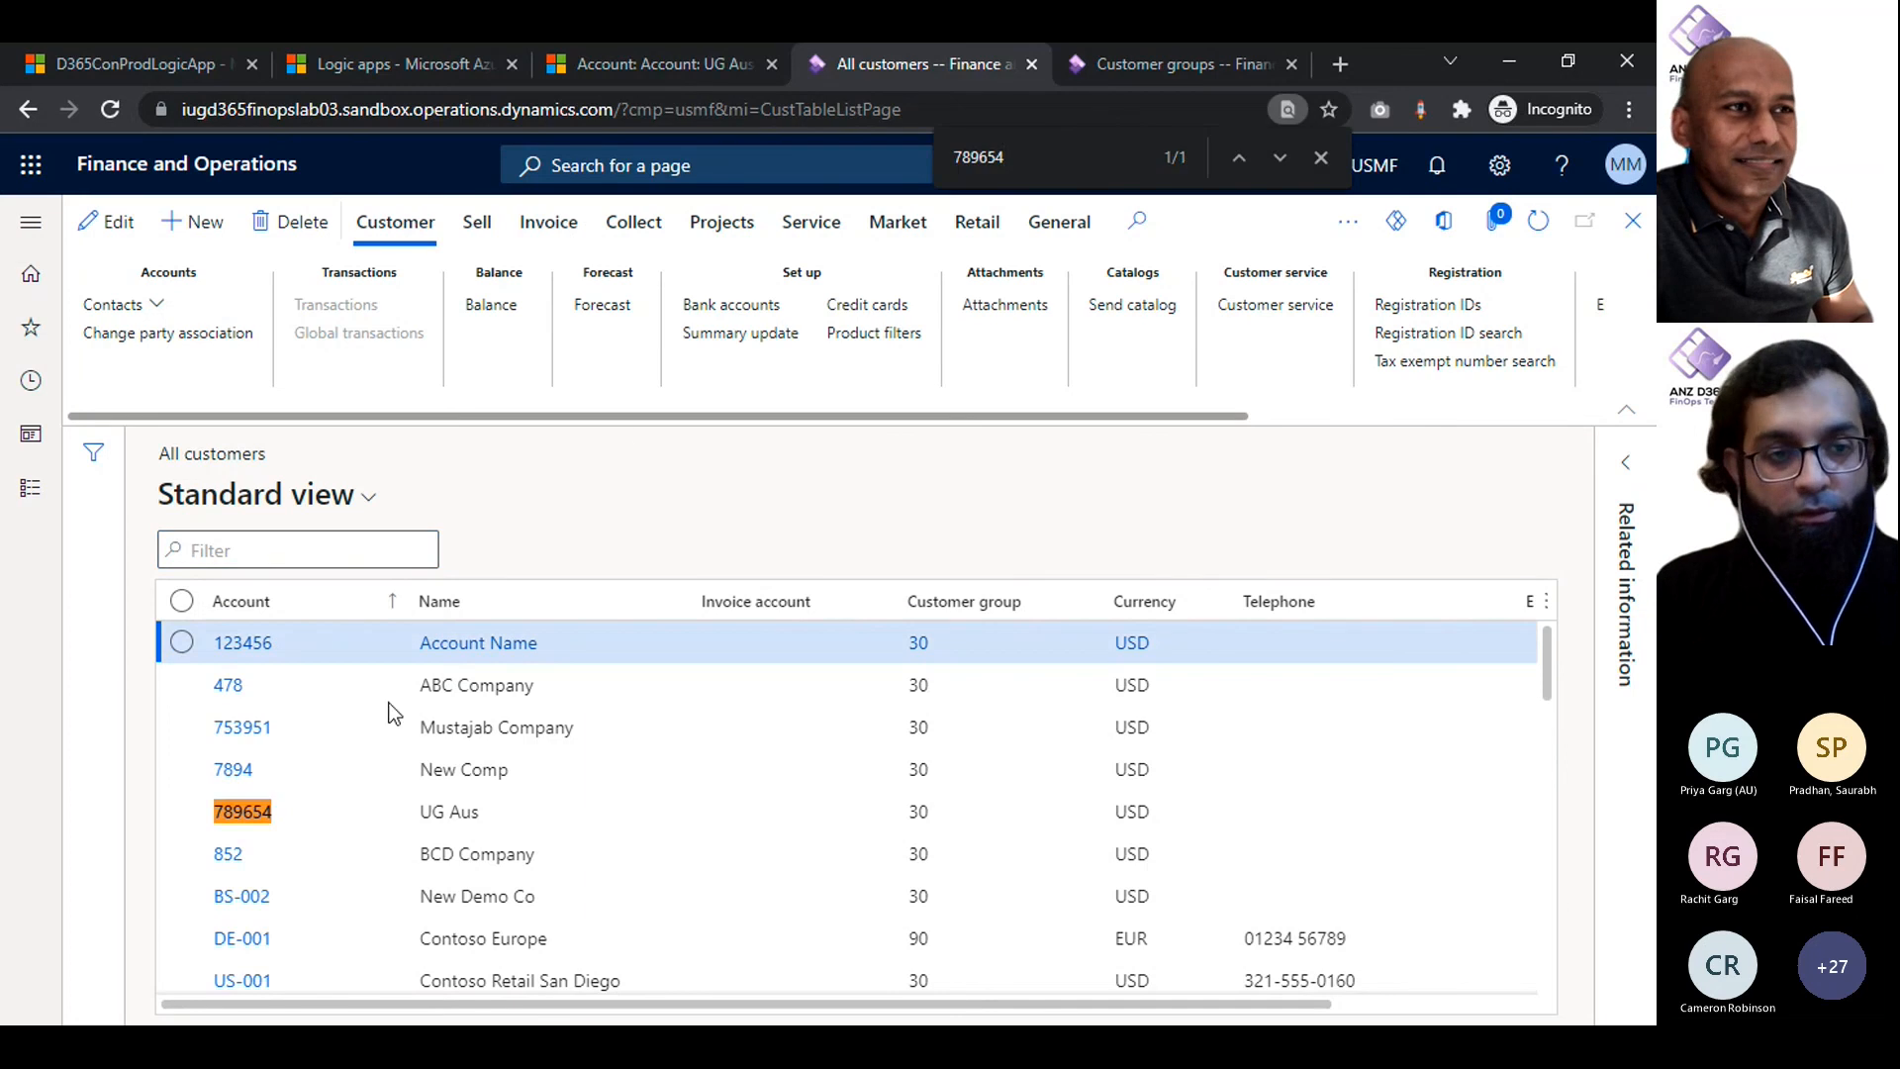
left_click(451, 814)
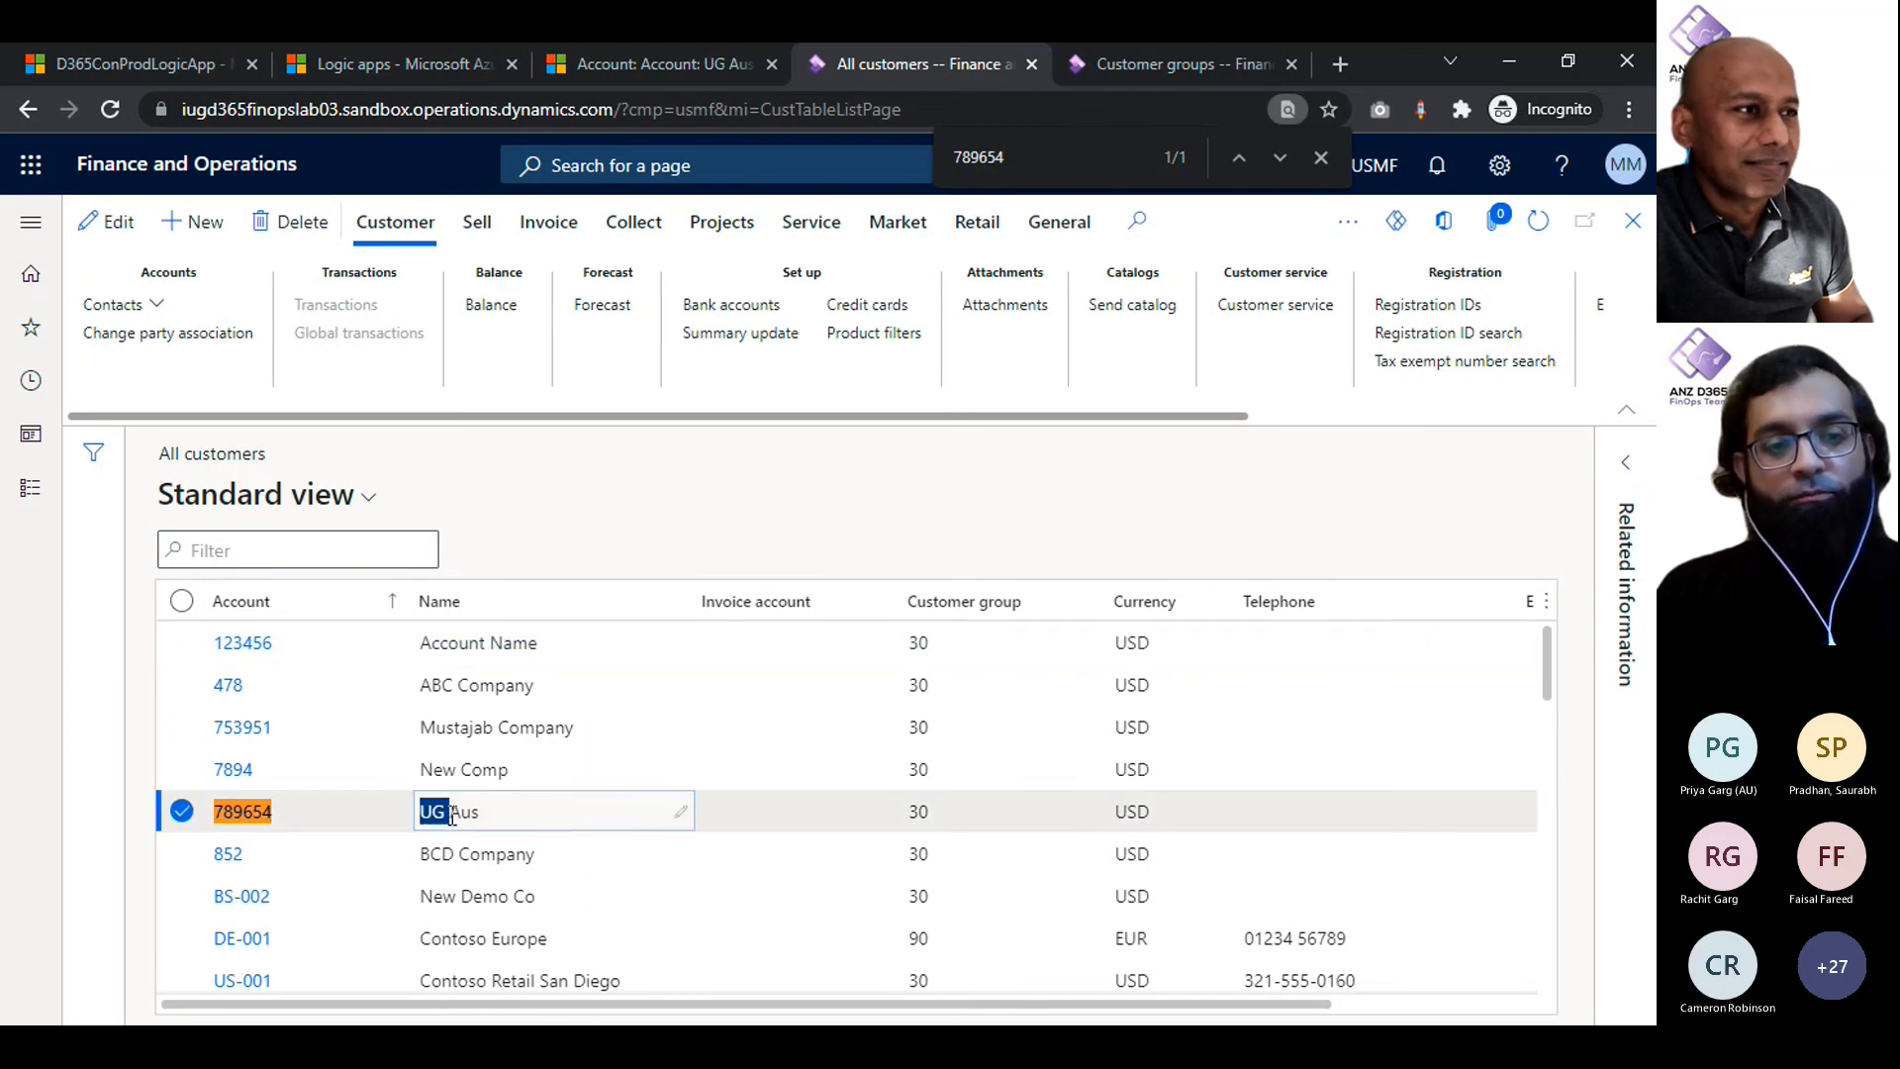
left_click(235, 816)
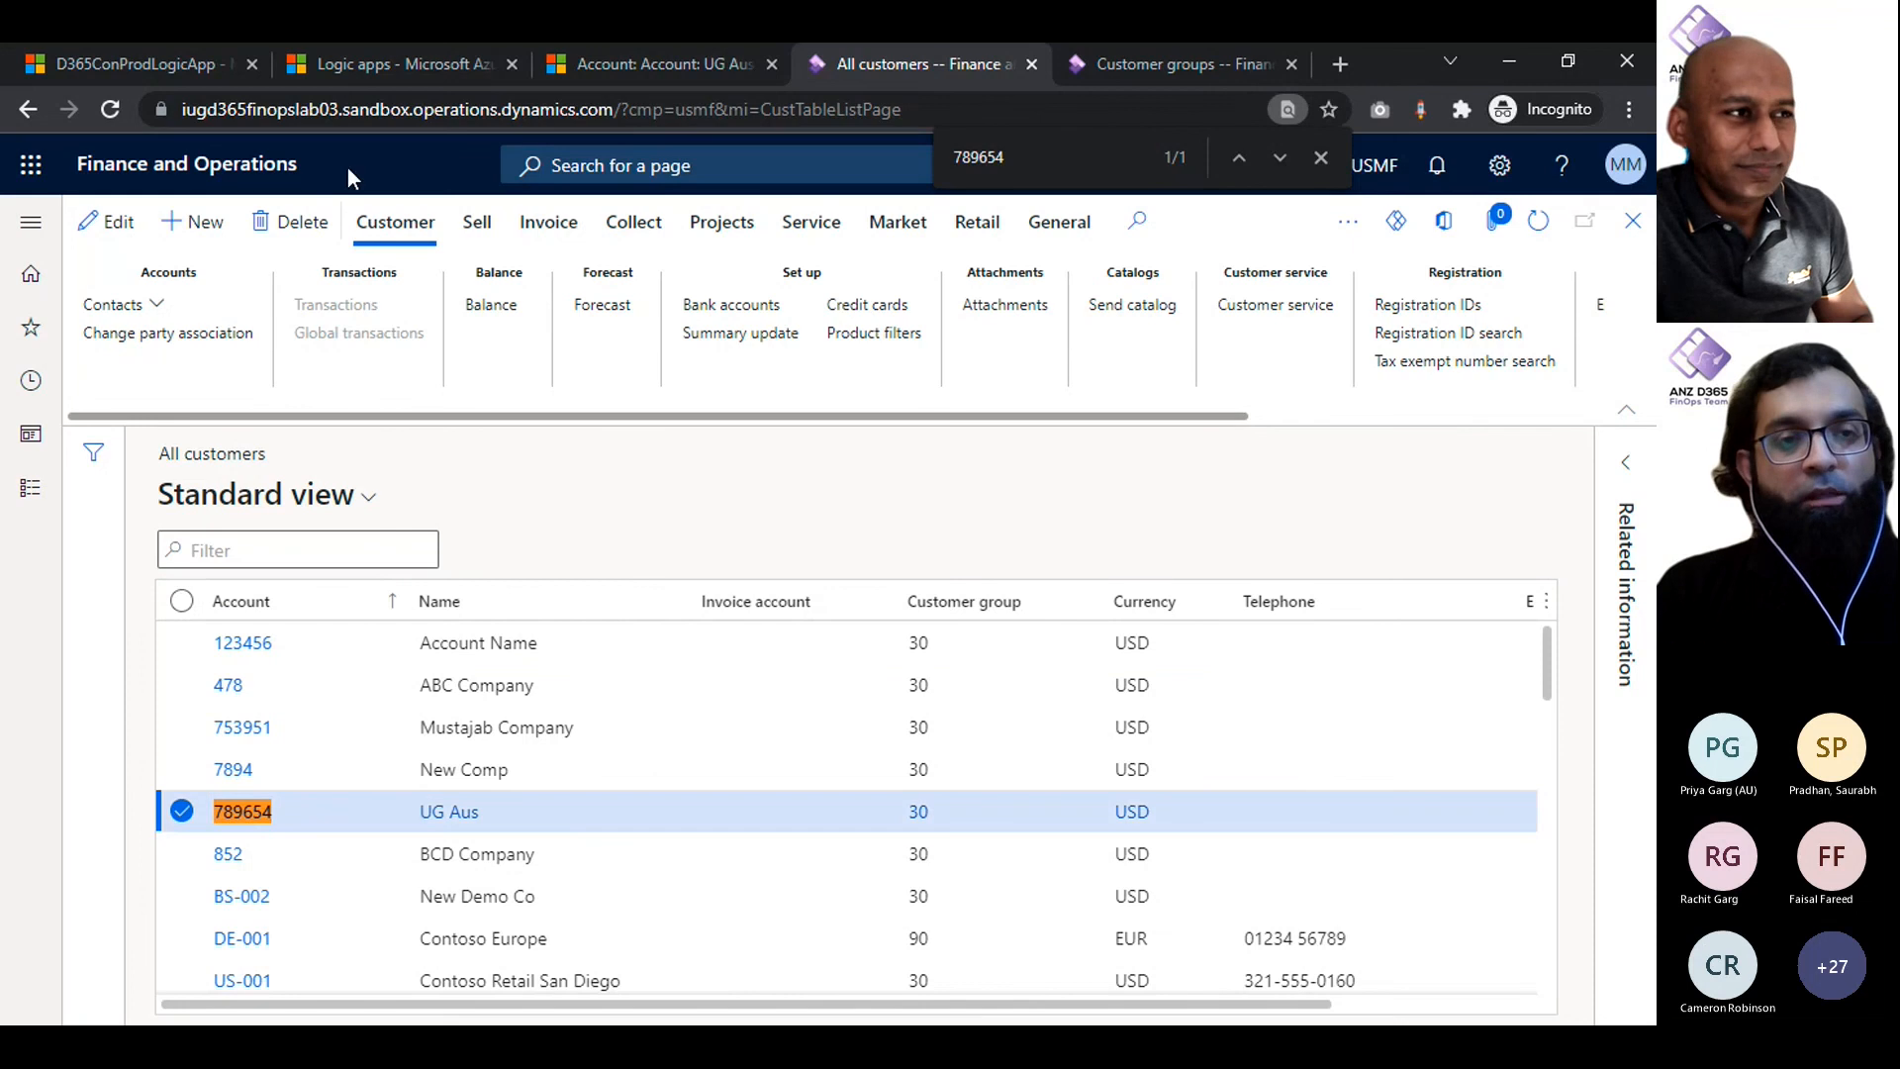
left_click(169, 61)
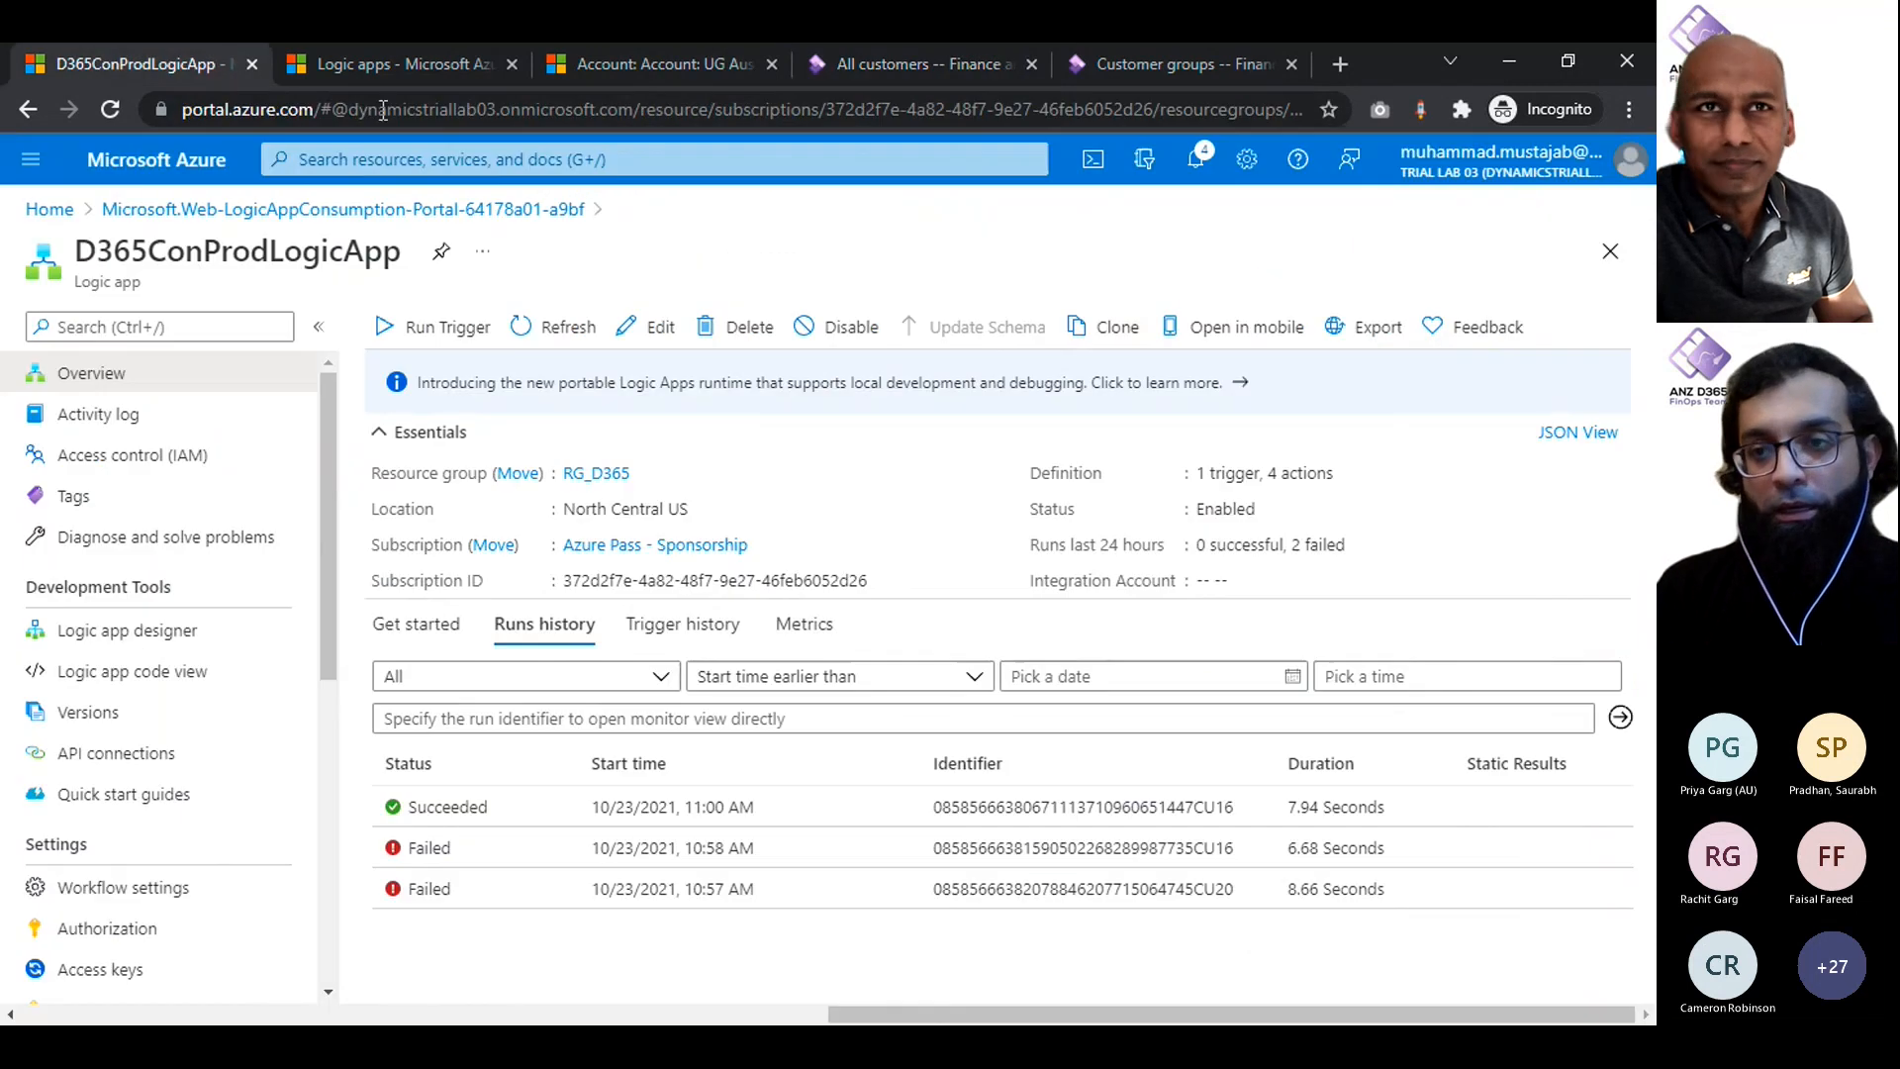